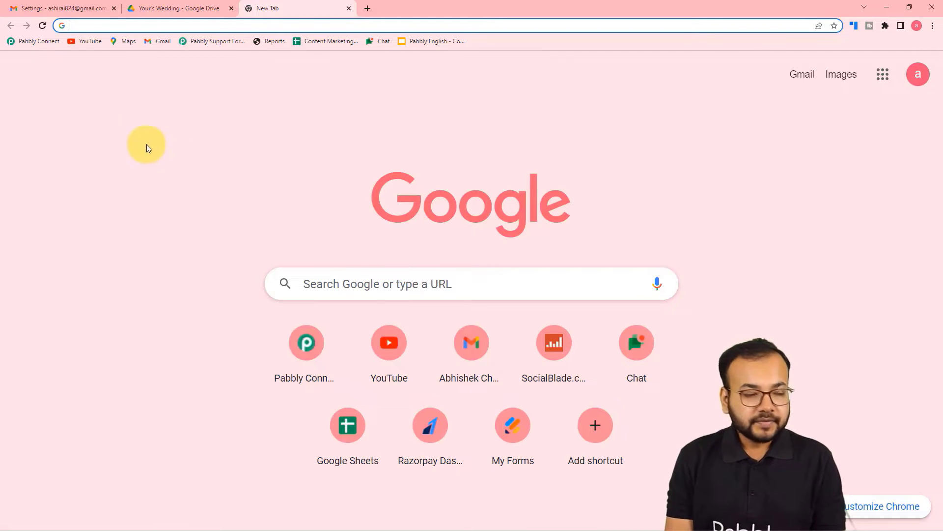
Open Pabbly Connect and create a new workflow named "Gmail To Google Drive Automation"
left_click(25, 46)
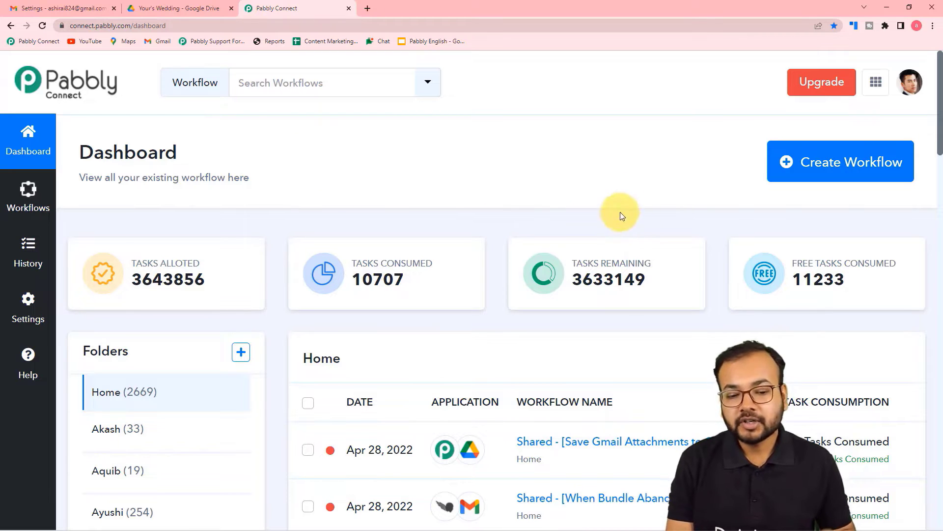
left_click(840, 167)
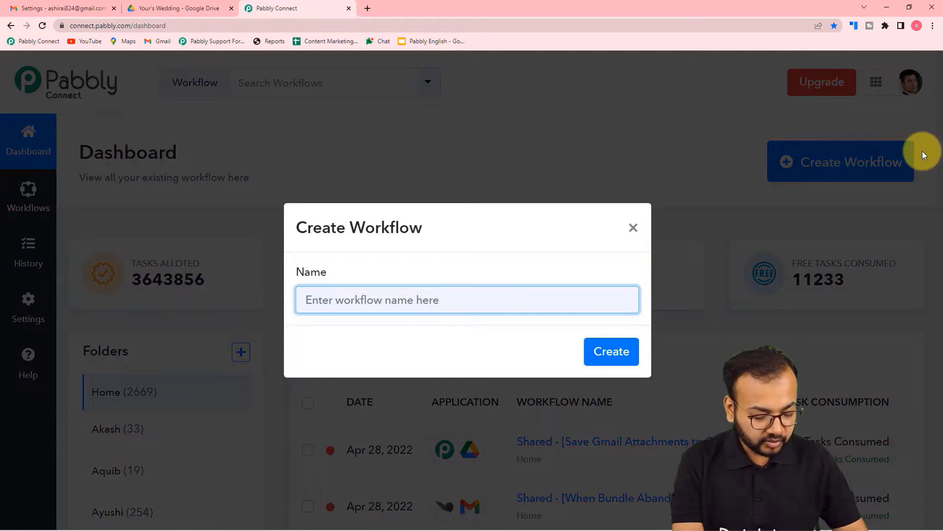
type("Gmail")
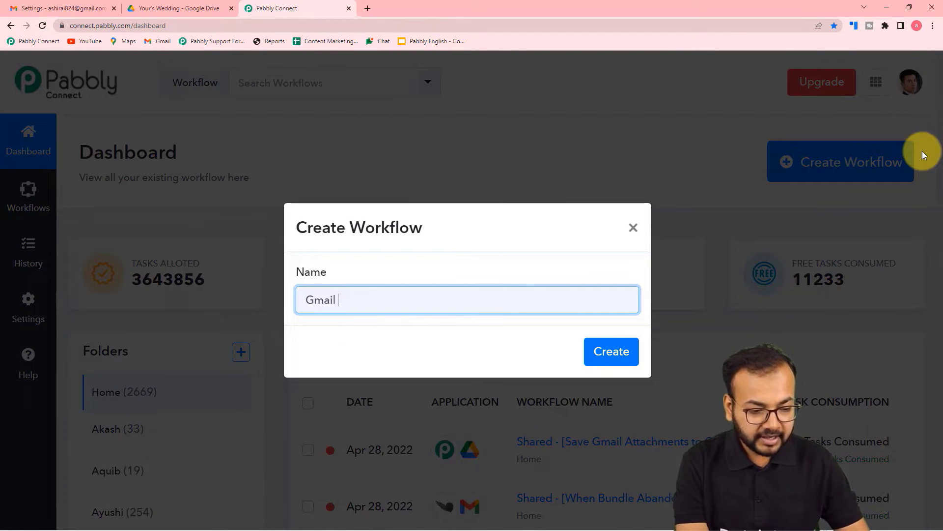
type(" To Goog")
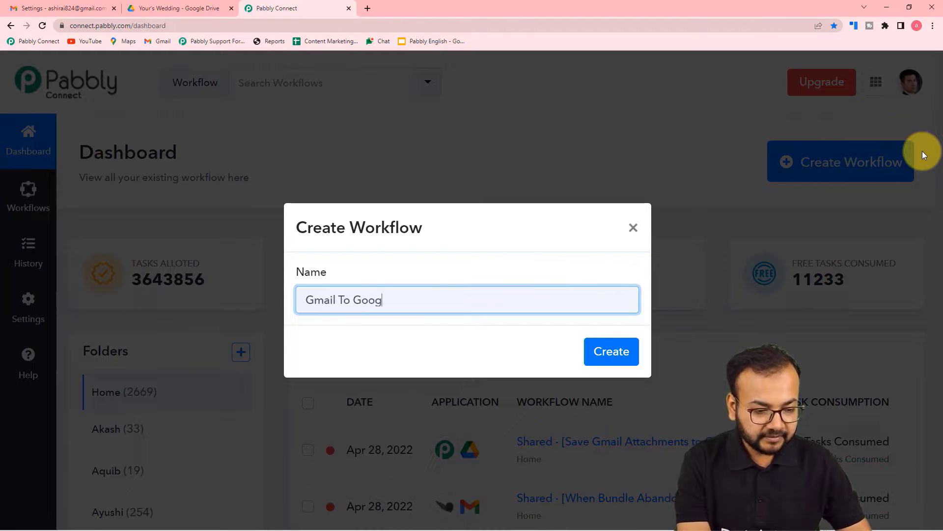
type("le Drive Automat")
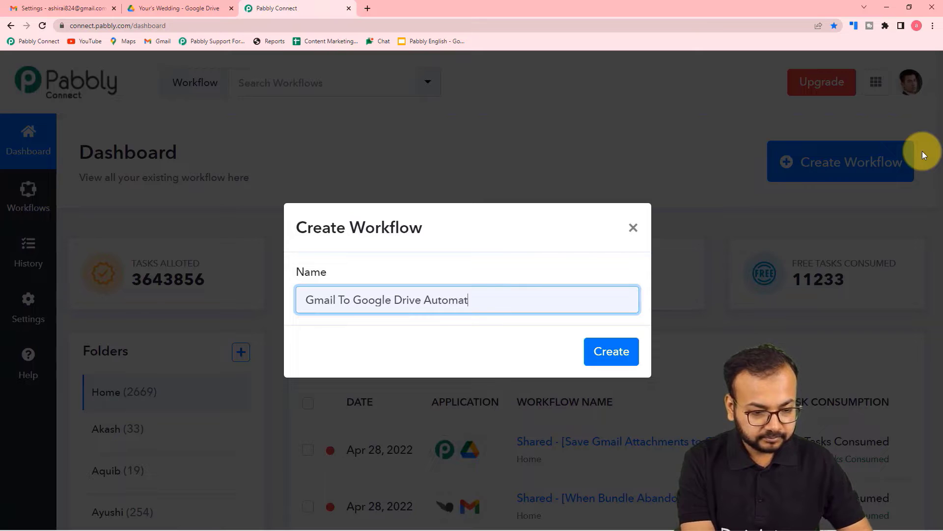
type("ion")
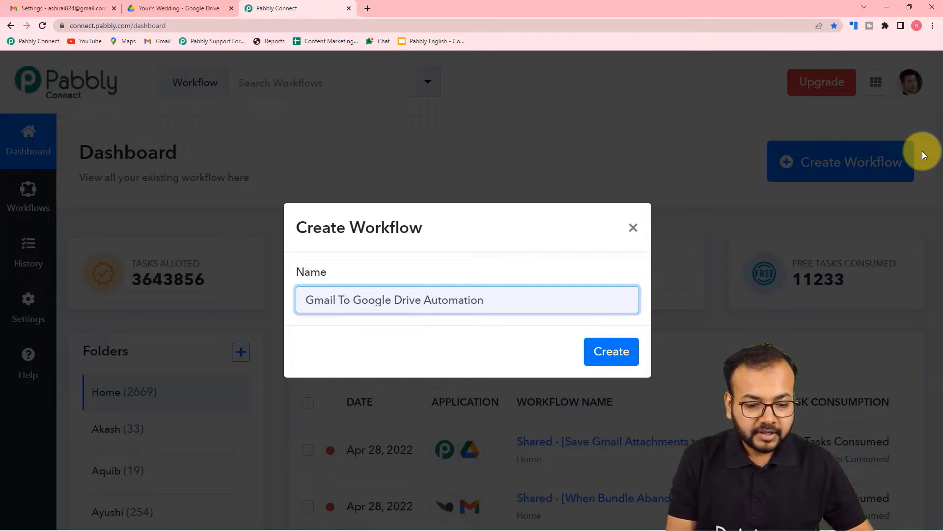
left_click(593, 353)
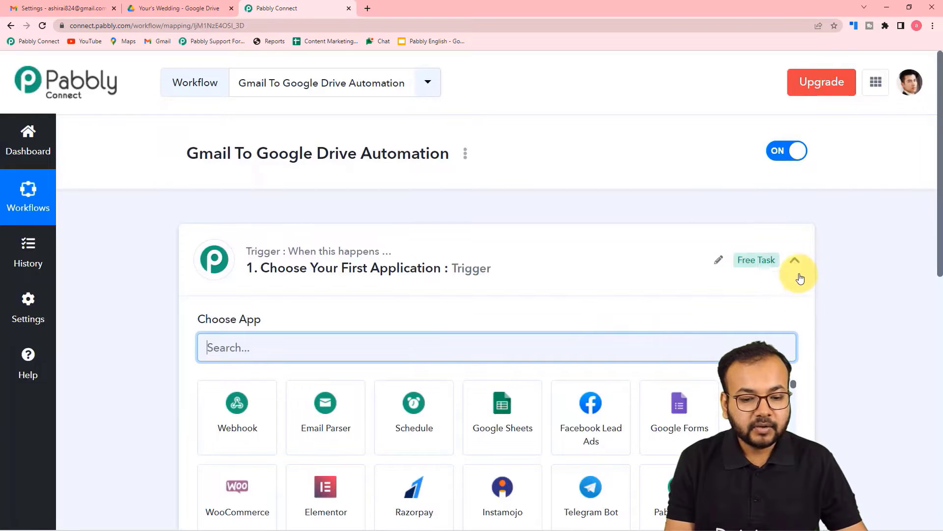
Choose Email Parser by Pabbly as the workflow's trigger application and copy the parser's email address
left_click(795, 260)
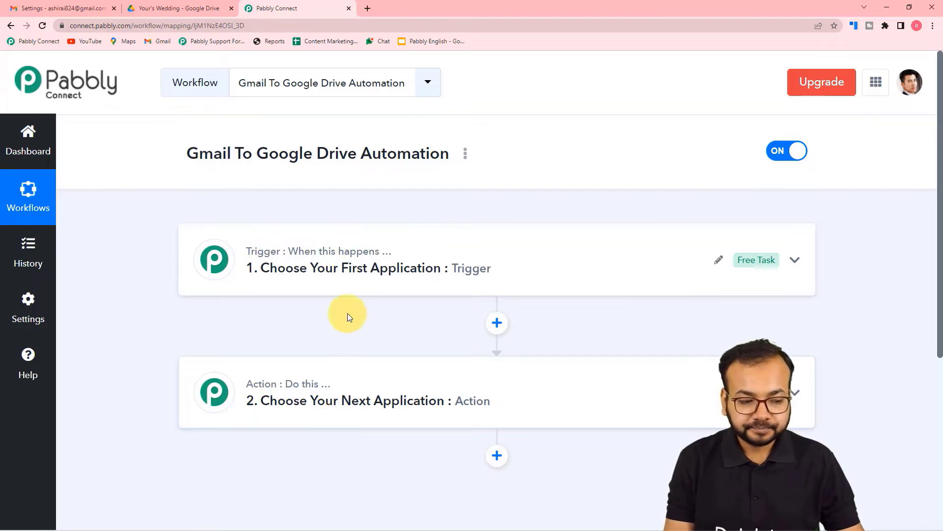
left_click(342, 254)
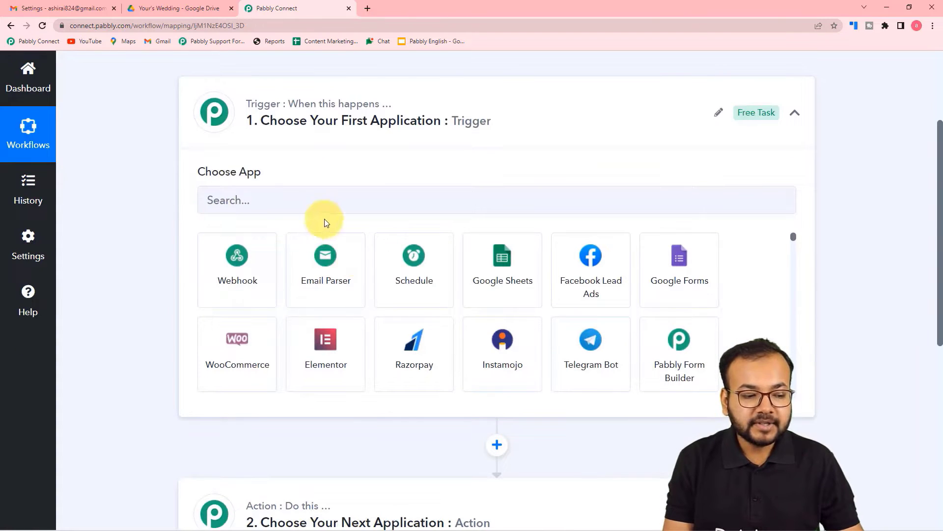
left_click(370, 200)
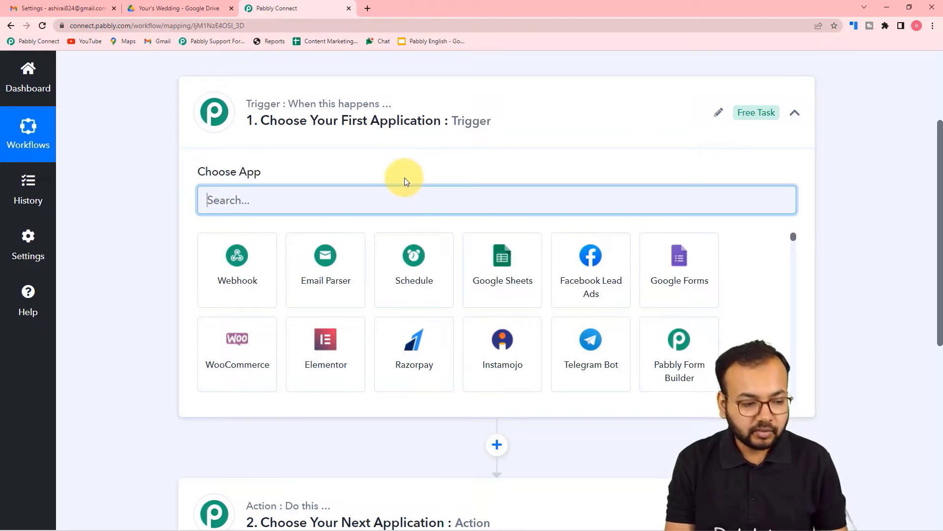
type("em")
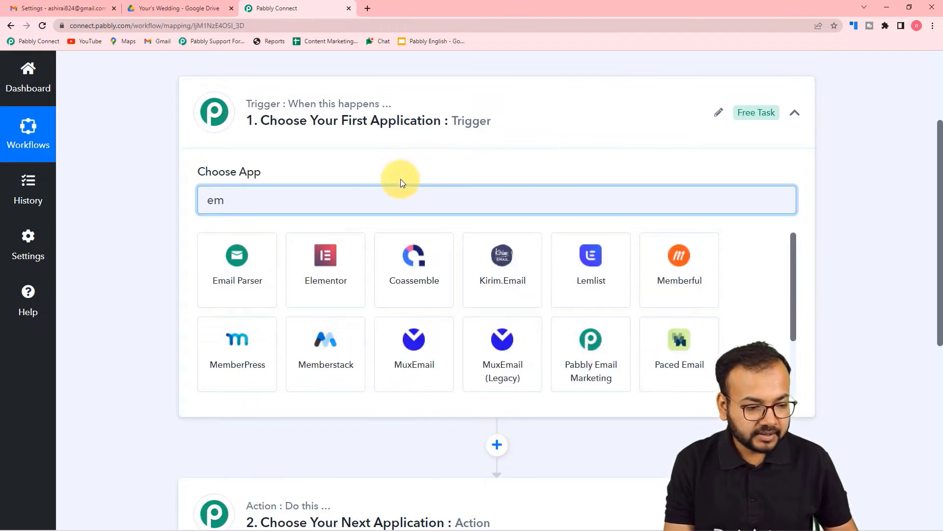
left_click(217, 273)
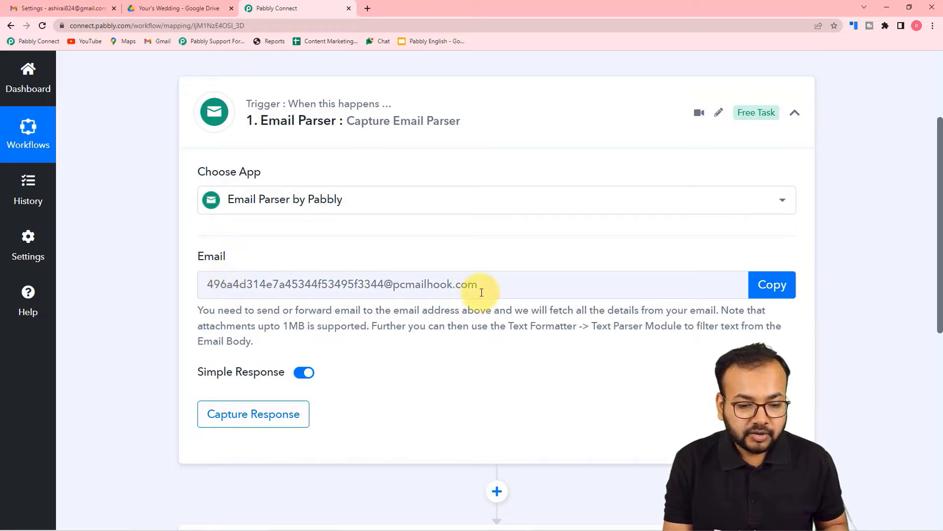
left_click(777, 292)
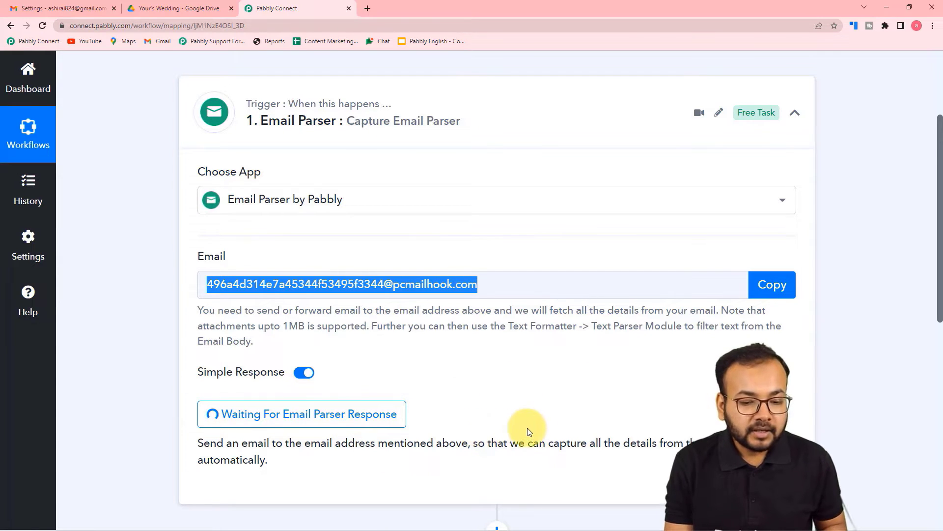
Switch to Gmail and open the Forwarding and POP/IMAP settings of the mailbox
left_click(78, 7)
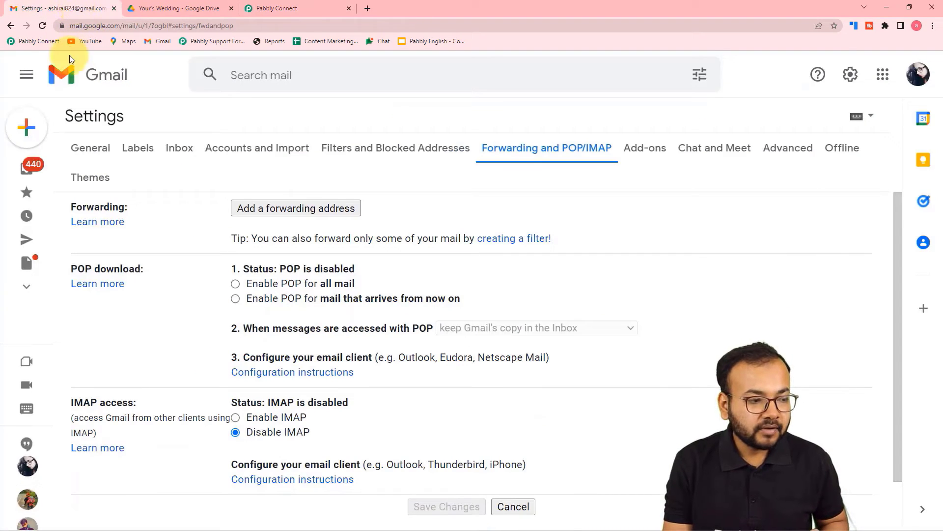
left_click(26, 75)
left_click(63, 171)
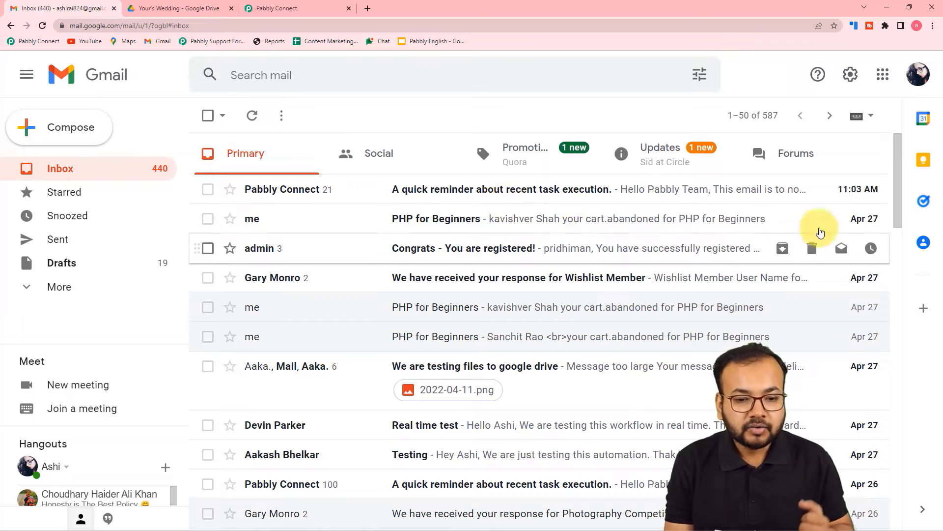
left_click(850, 74)
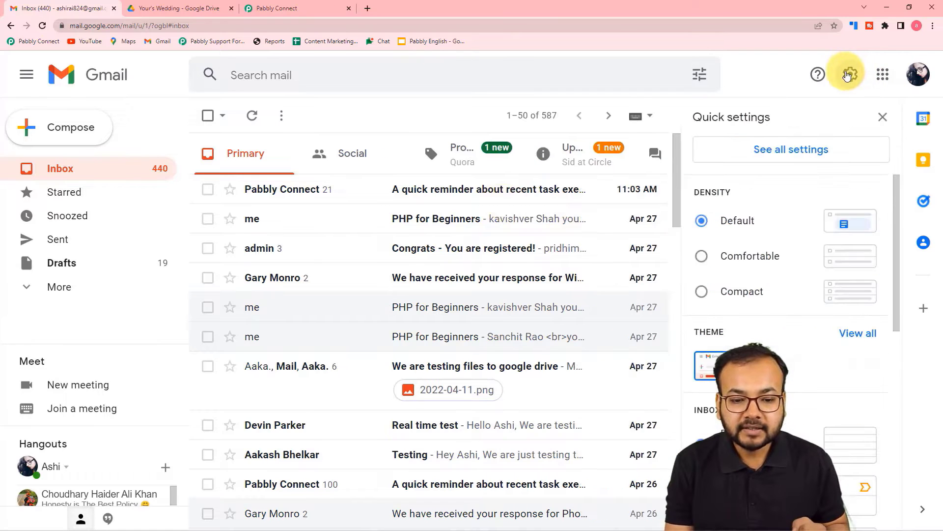
left_click(805, 150)
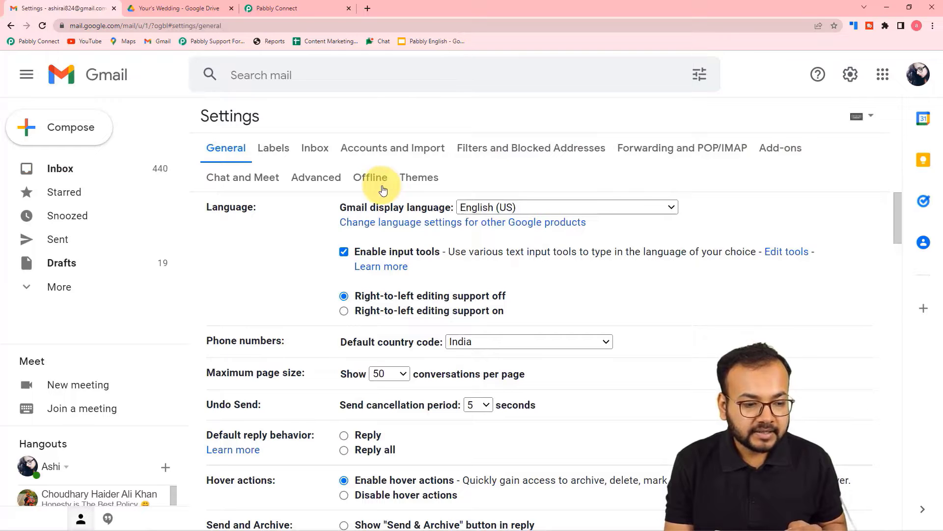
left_click(661, 153)
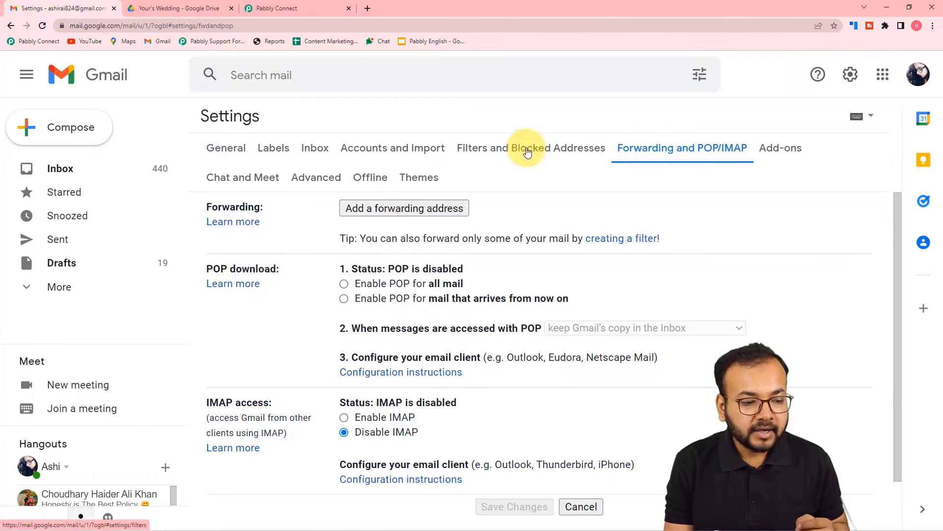
left_click(446, 209)
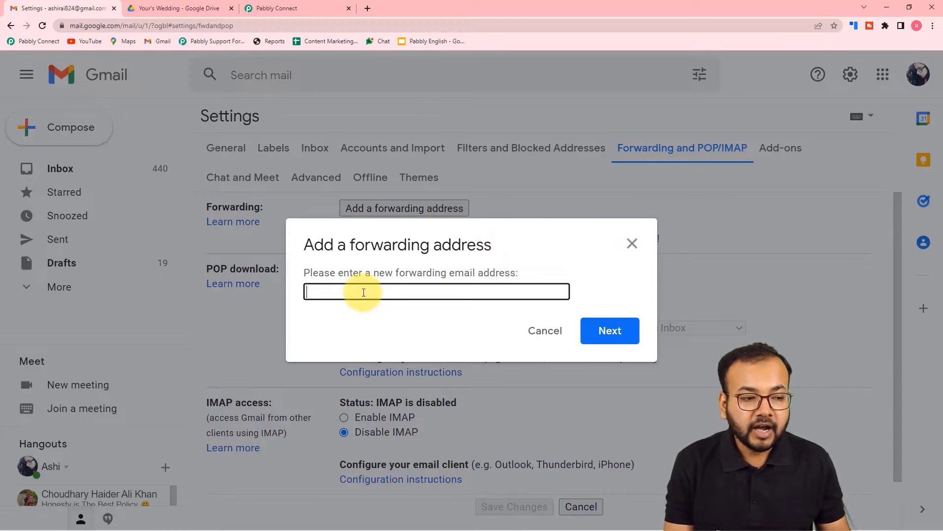
left_click(299, 15)
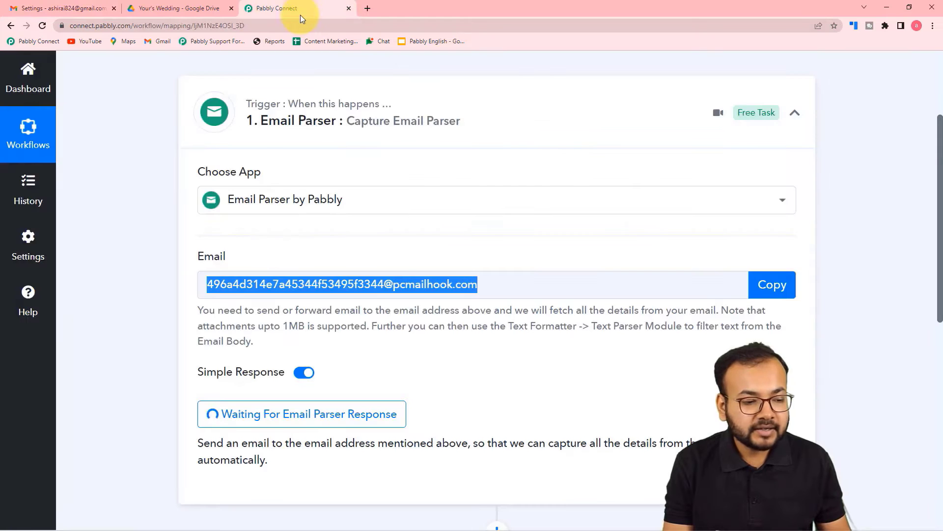
left_click(784, 289)
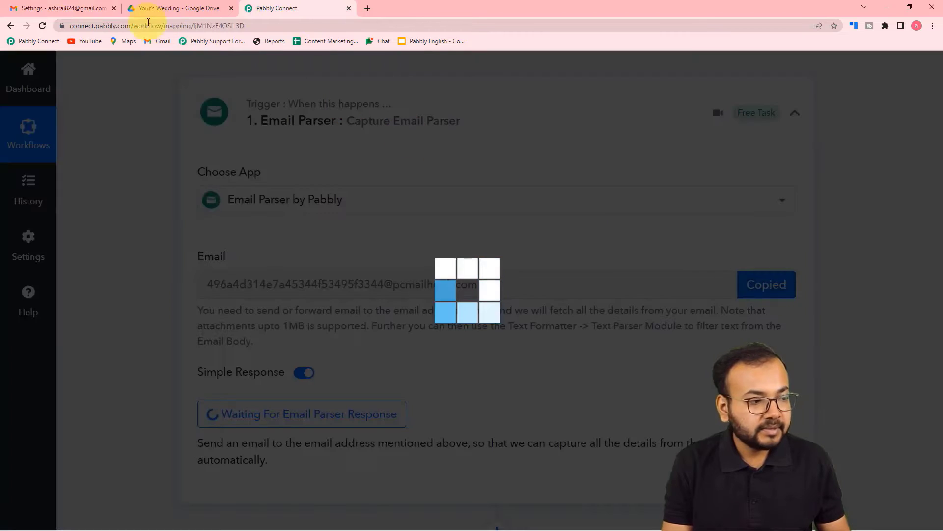
left_click(80, 8)
right_click(340, 291)
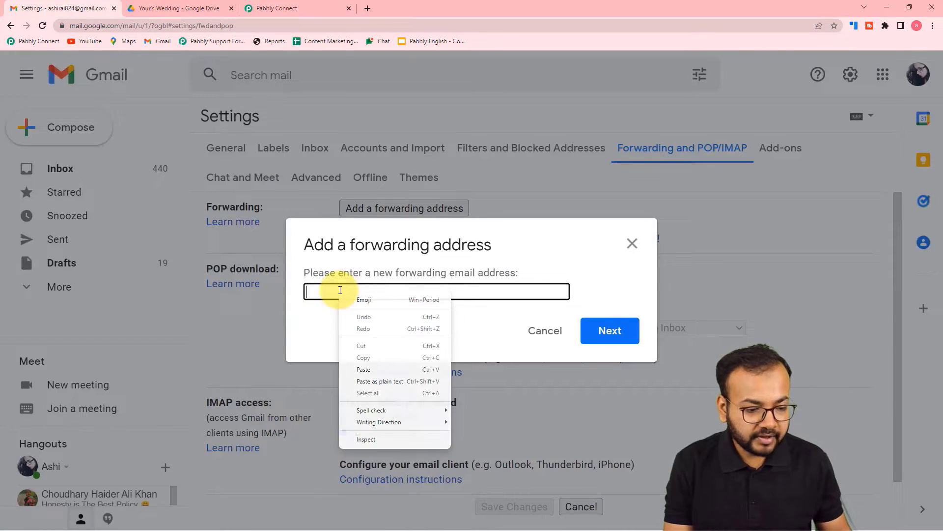
left_click(376, 371)
left_click(608, 331)
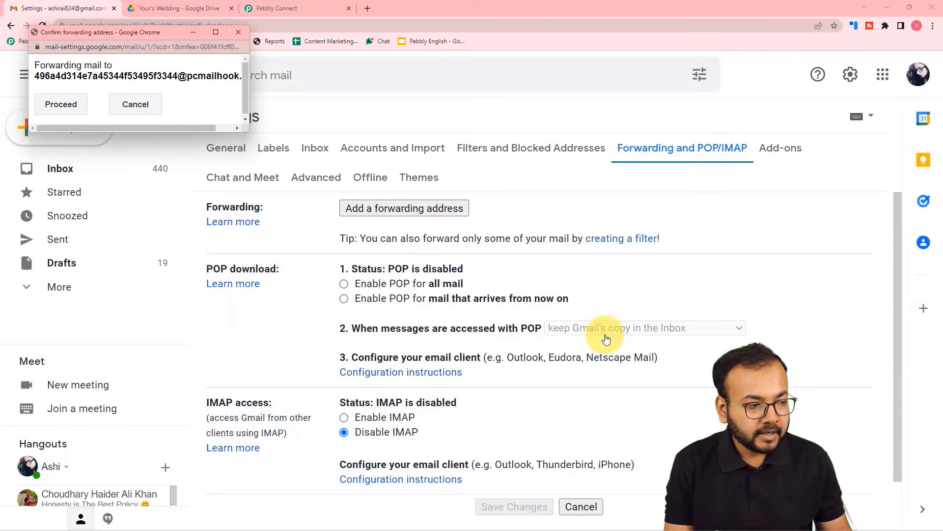
left_click_drag(151, 33, 259, 69)
left_click(173, 142)
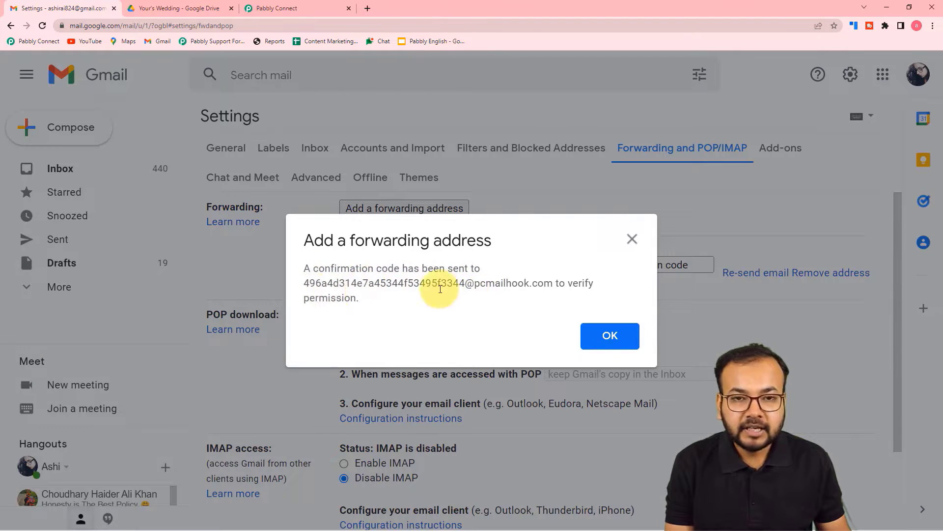
left_click(605, 339)
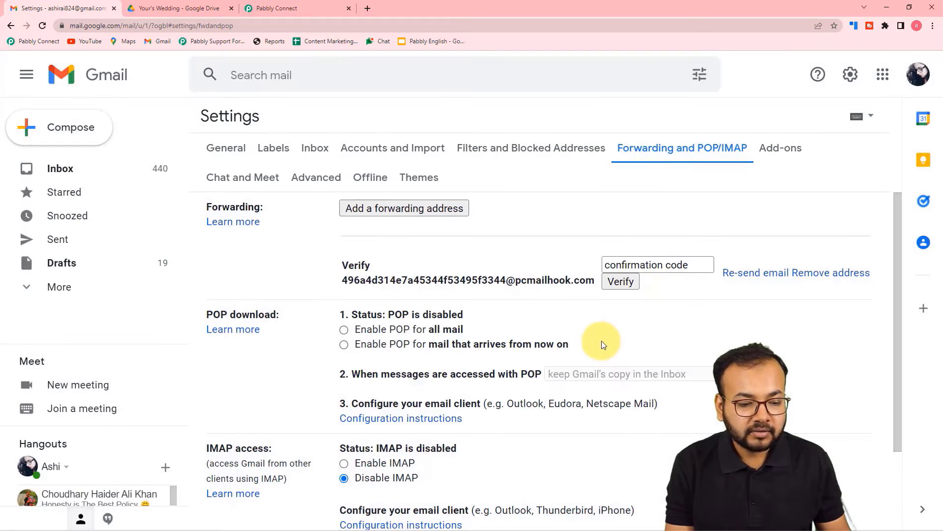
Switch to Pabbly Connect and copy the Gmail confirmation code from the Body Text of the captured Email Parser response
left_click(281, 11)
scroll(113, 219, "down", 6)
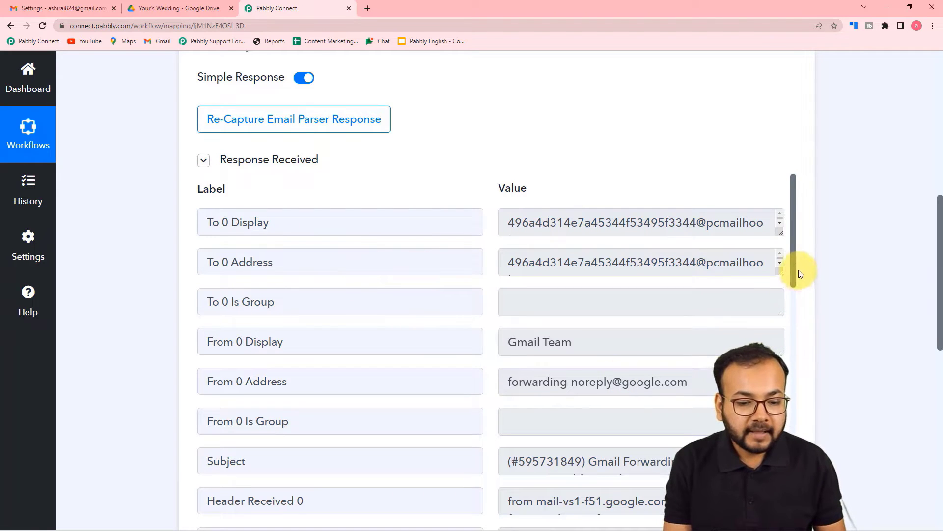
left_click_drag(794, 250, 793, 464)
scroll(553, 435, "down", 2)
scroll(172, 303, "down", 3)
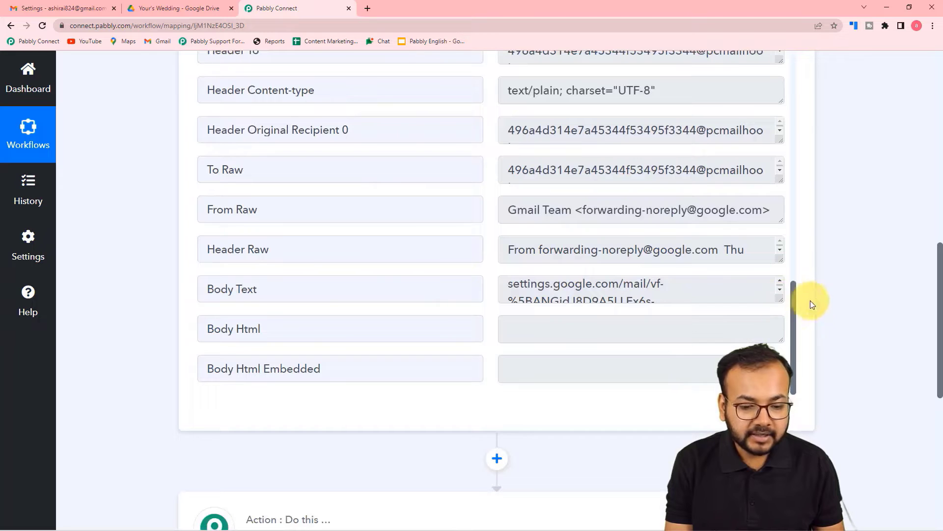
left_click_drag(780, 300, 782, 393)
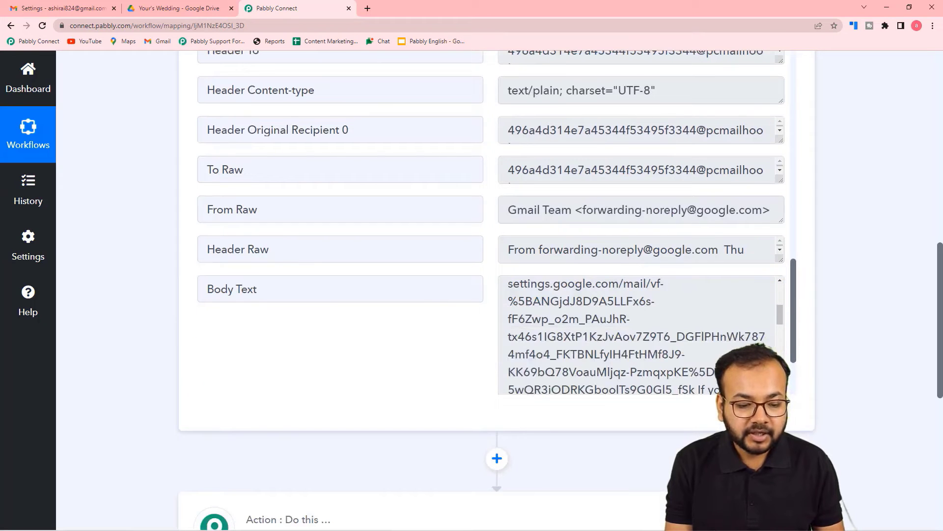
scroll(650, 343, "down", 3)
scroll(650, 342, "down", 3)
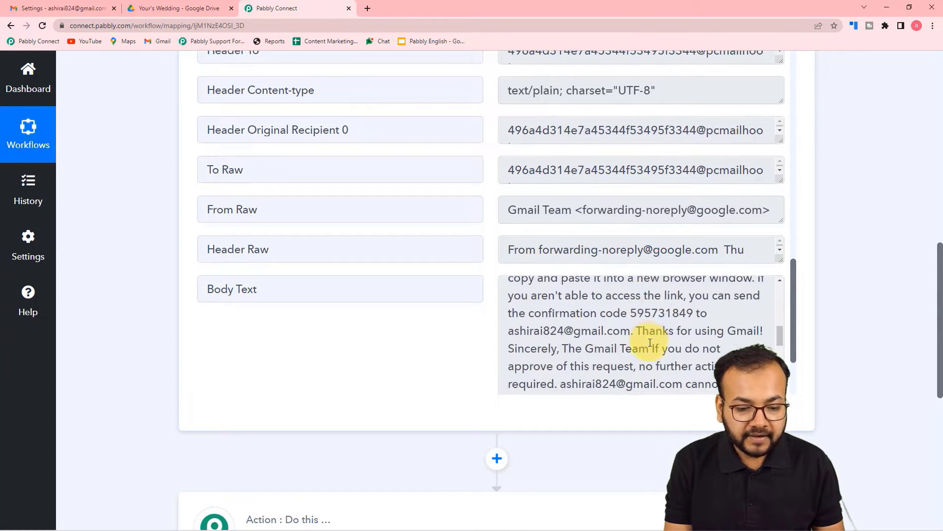
scroll(650, 343, "up", 2)
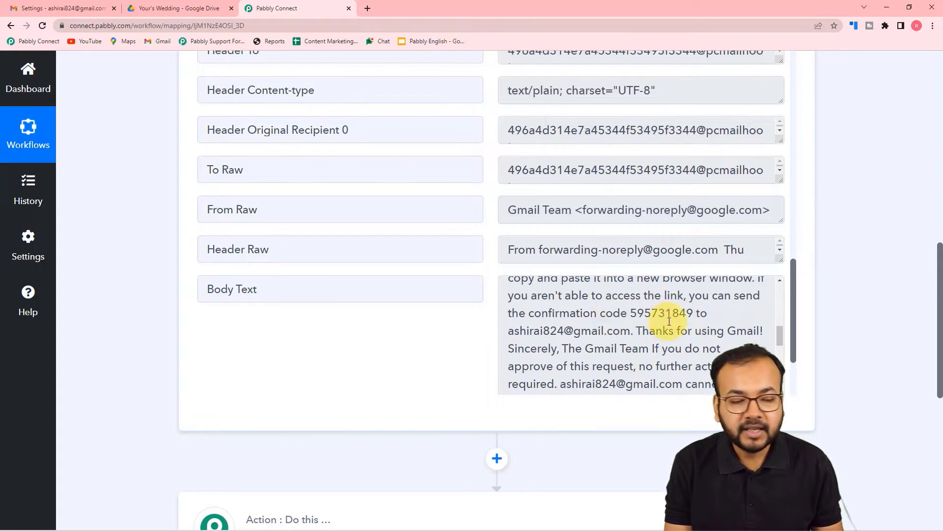
left_click_drag(630, 316, 675, 316)
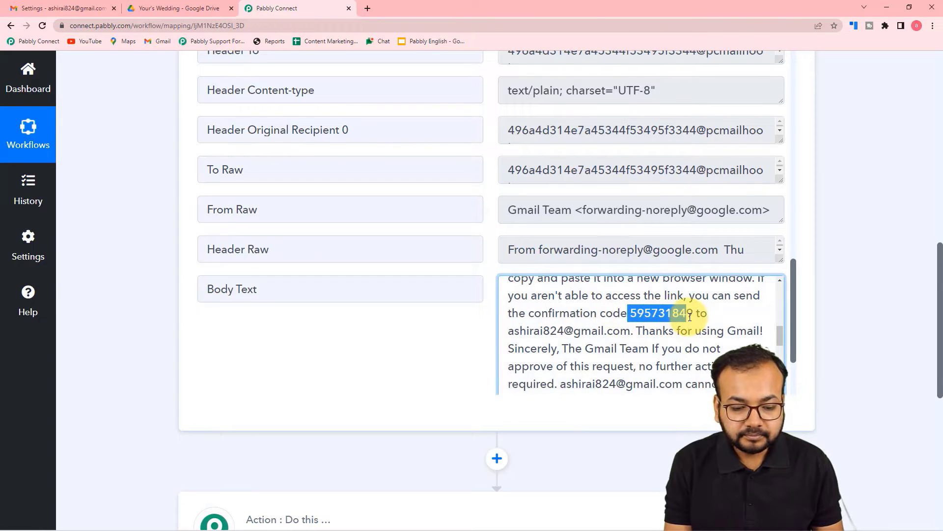
right_click(687, 319)
left_click(703, 383)
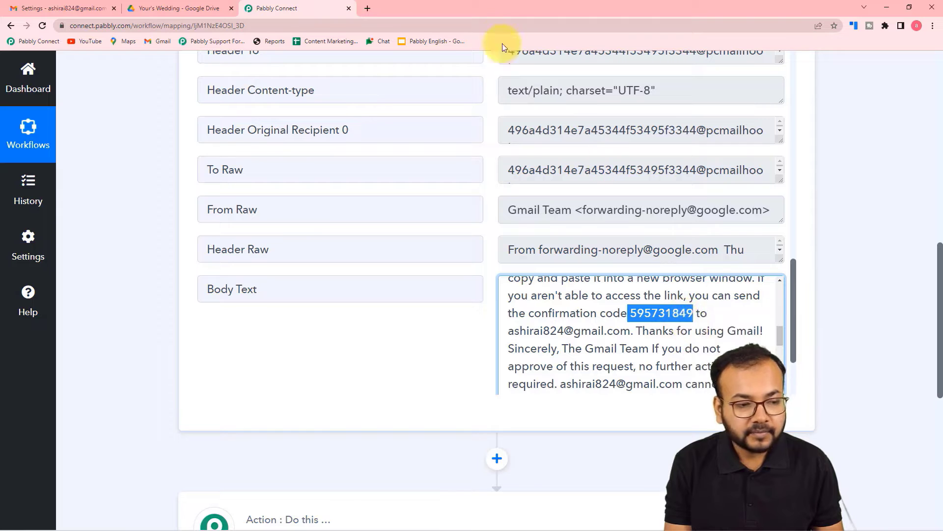
Return to Gmail, paste the confirmation code for the new forwarding address and verify it
left_click(109, 9)
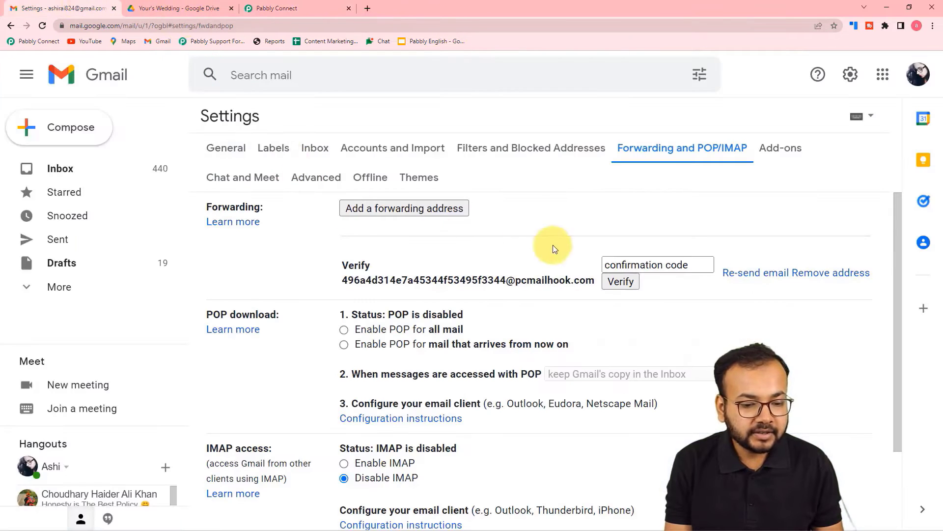
left_click(677, 266)
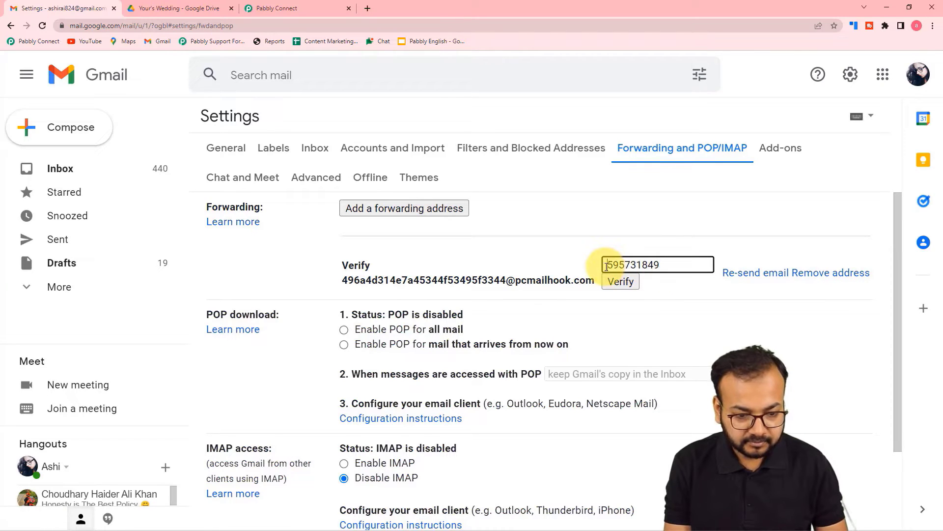
left_click(621, 284)
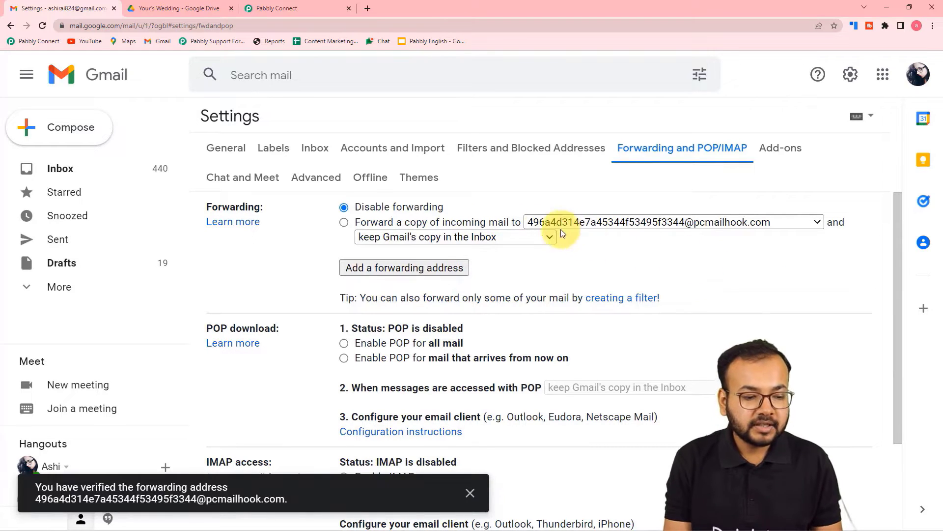
Enable forwarding a copy of incoming mail to the verified Email Parser address, keeping Gmail's copy in the Inbox, and save the settings
left_click(343, 223)
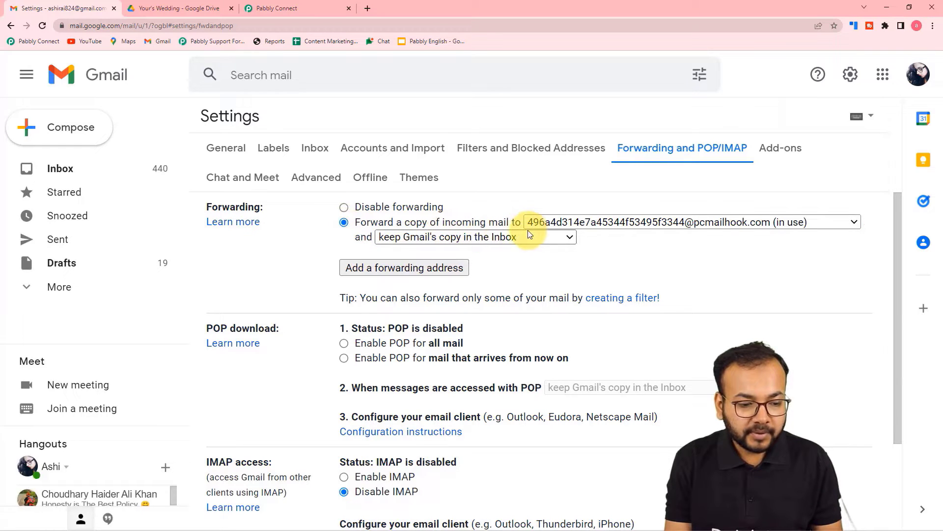
scroll(677, 237, "down", 2)
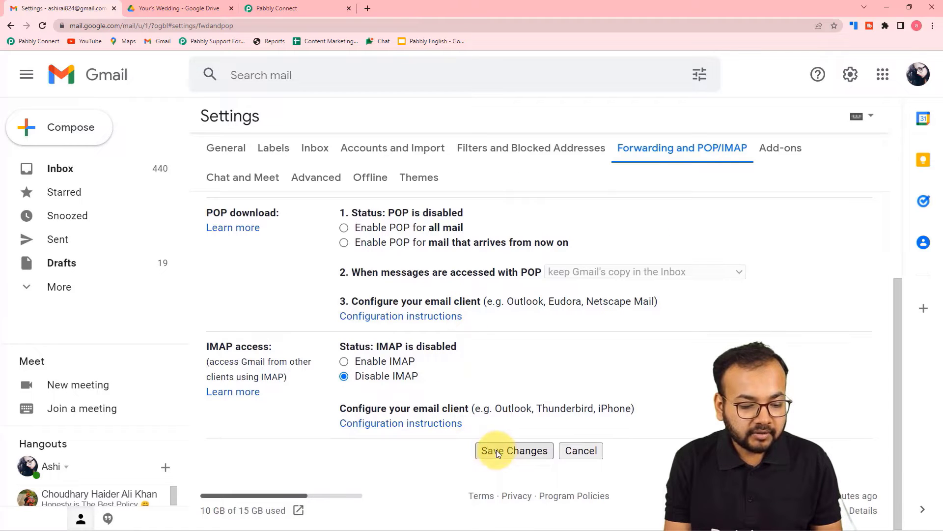
left_click(497, 450)
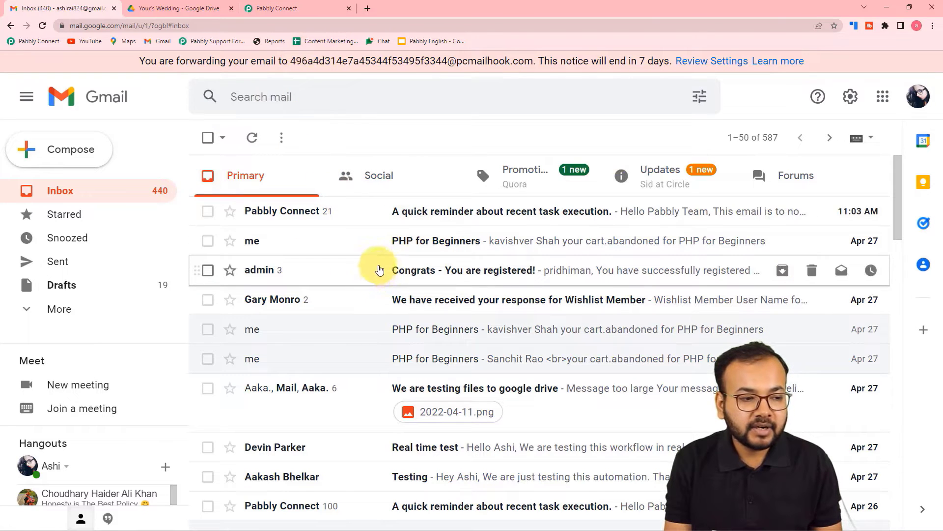
Switch to Pabbly Connect and start recapturing the Email Parser response for the trigger
left_click(268, 8)
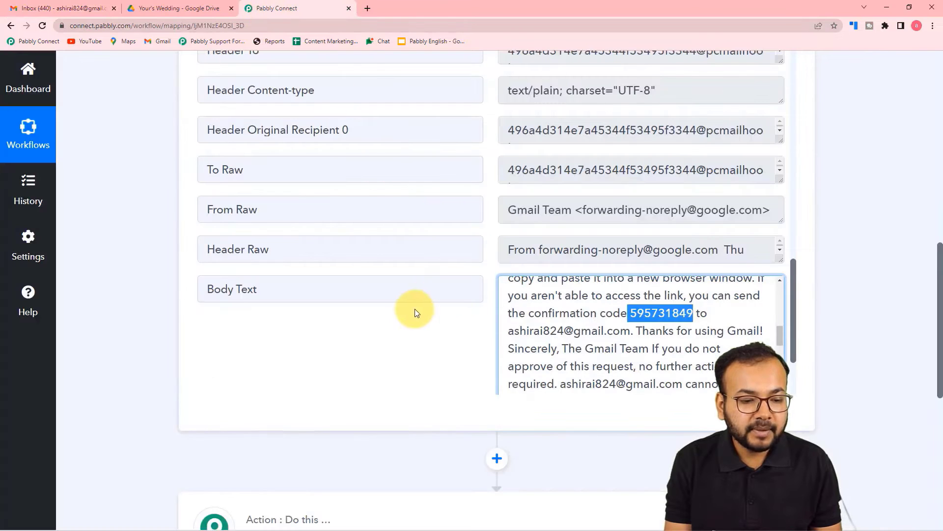
scroll(210, 253, "up", 4)
scroll(399, 331, "up", 4)
scroll(392, 213, "up", 2)
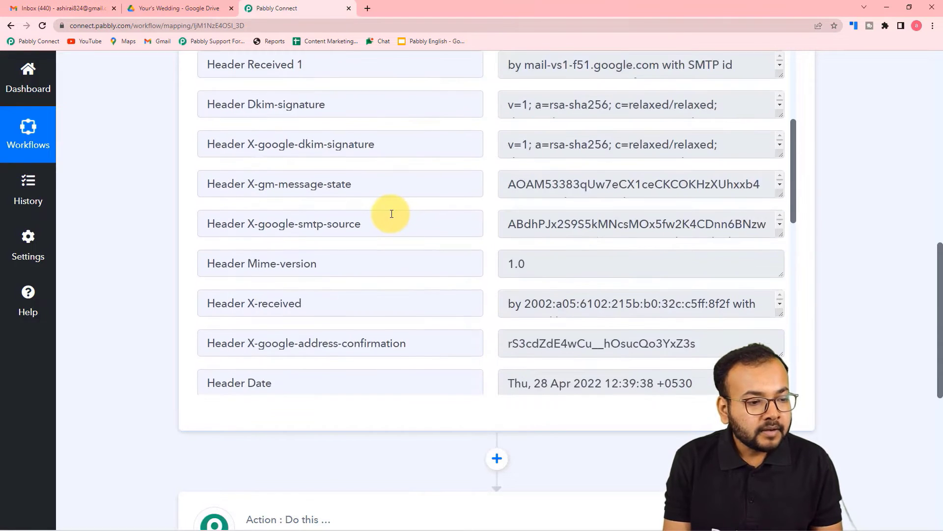
scroll(188, 234, "up", 15)
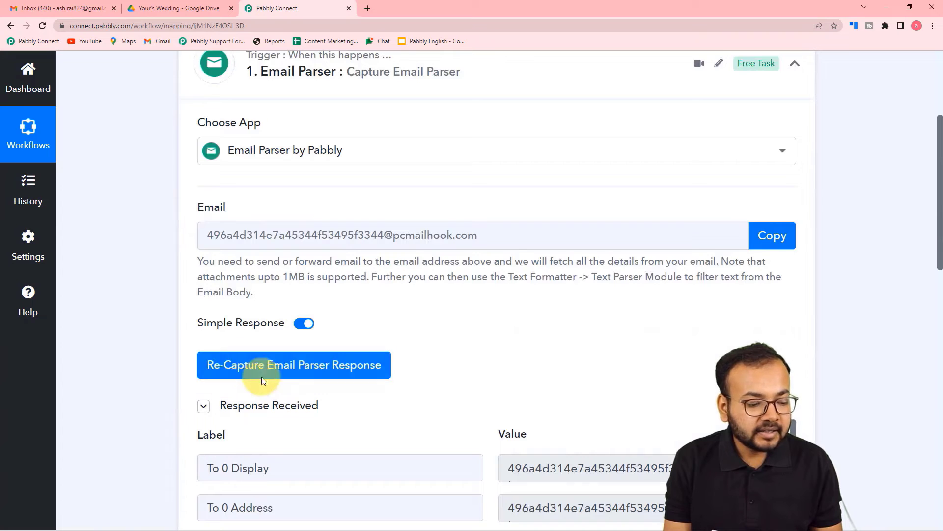
left_click(249, 372)
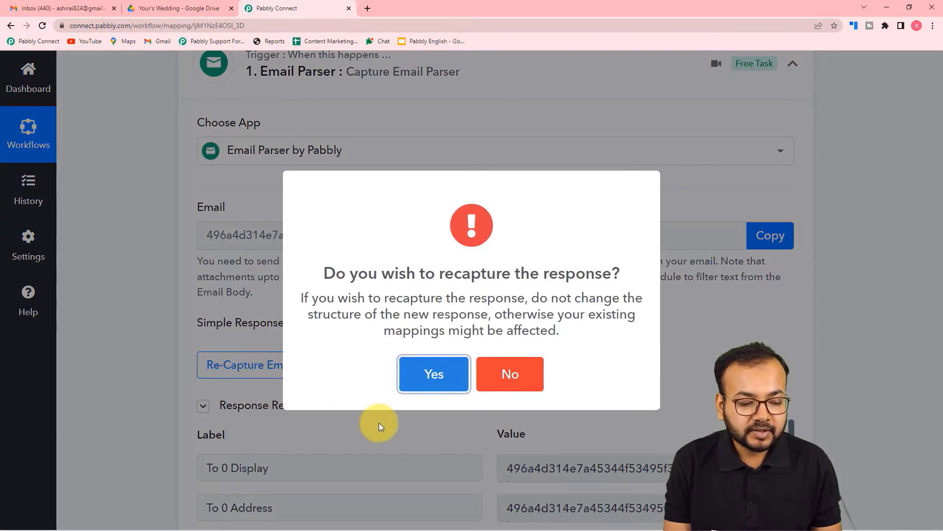
left_click(432, 374)
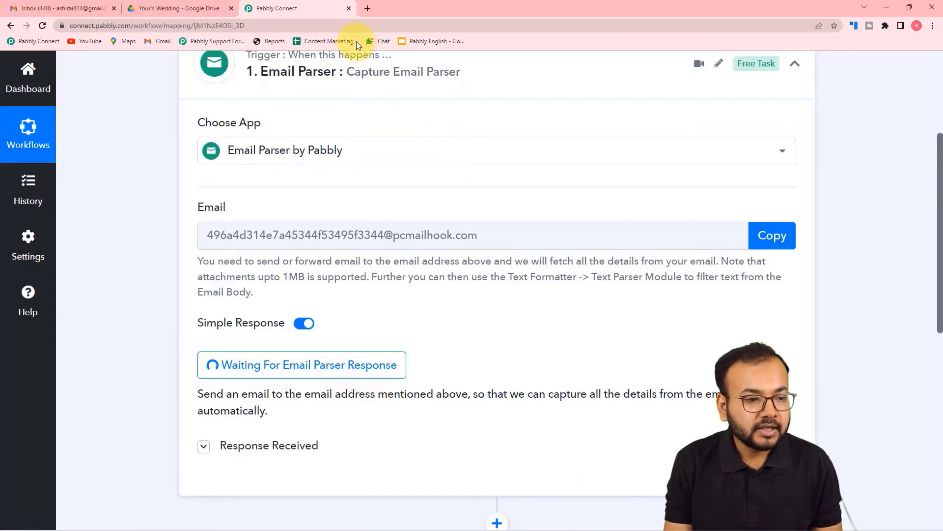
Open the second Gmail account's inbox in a new browser tab and check which account each of the two mailboxes belongs to
left_click(367, 9)
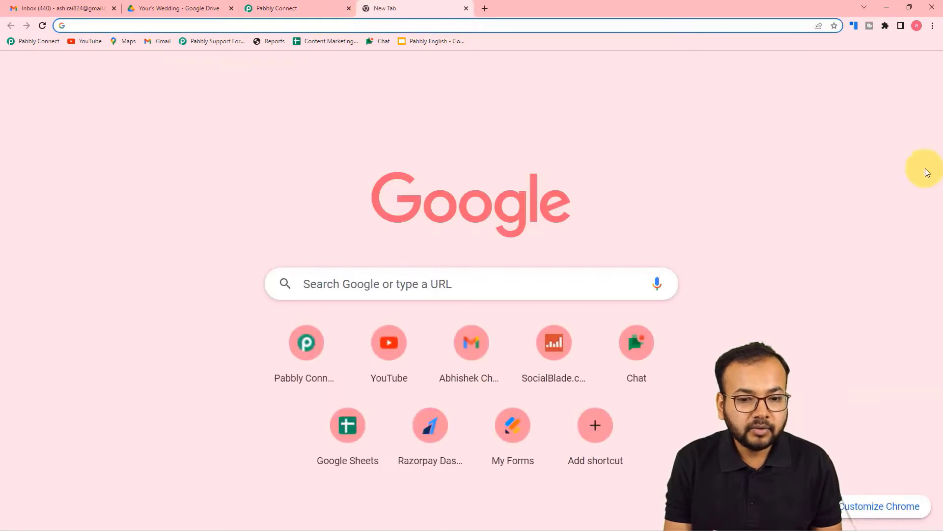
left_click(796, 74)
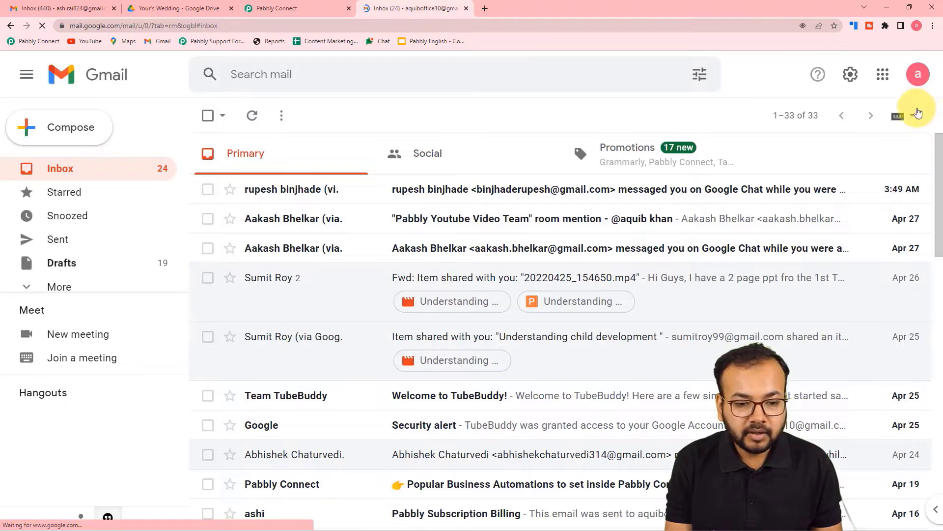
left_click(918, 74)
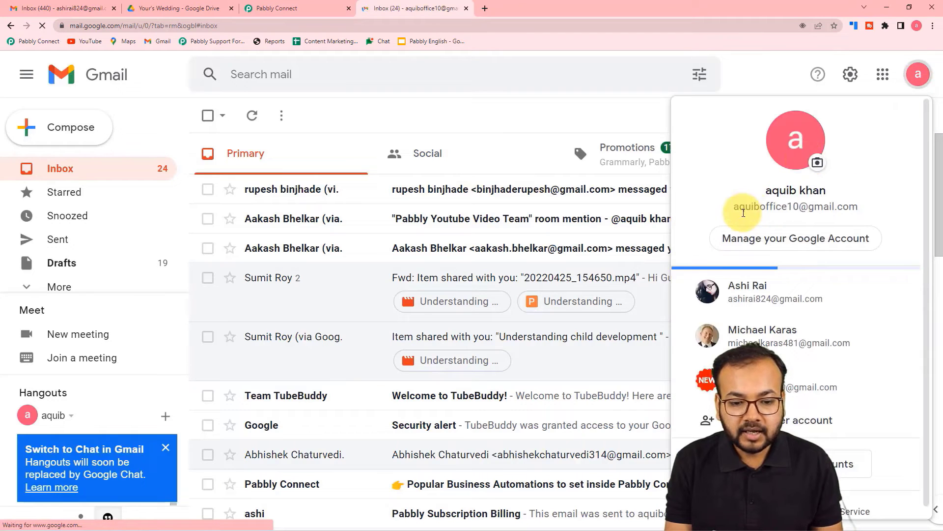
left_click(551, 116)
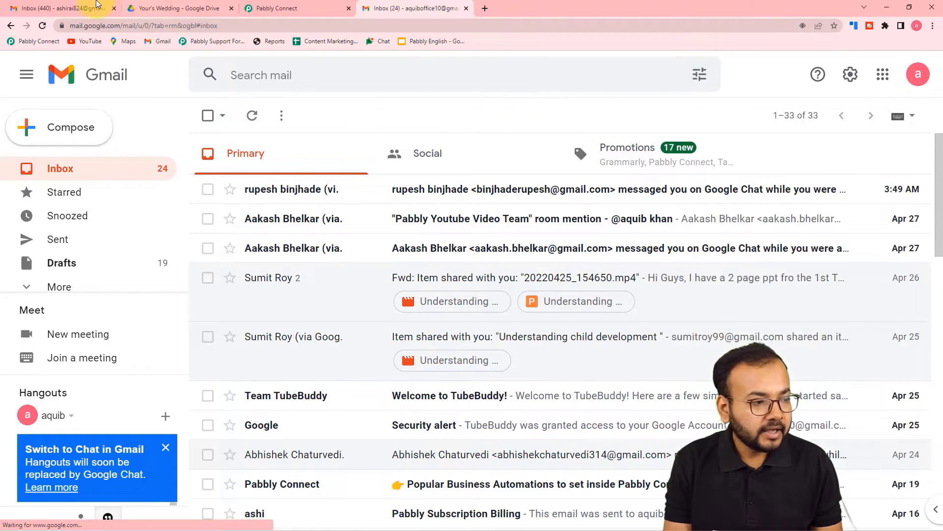
left_click(72, 9)
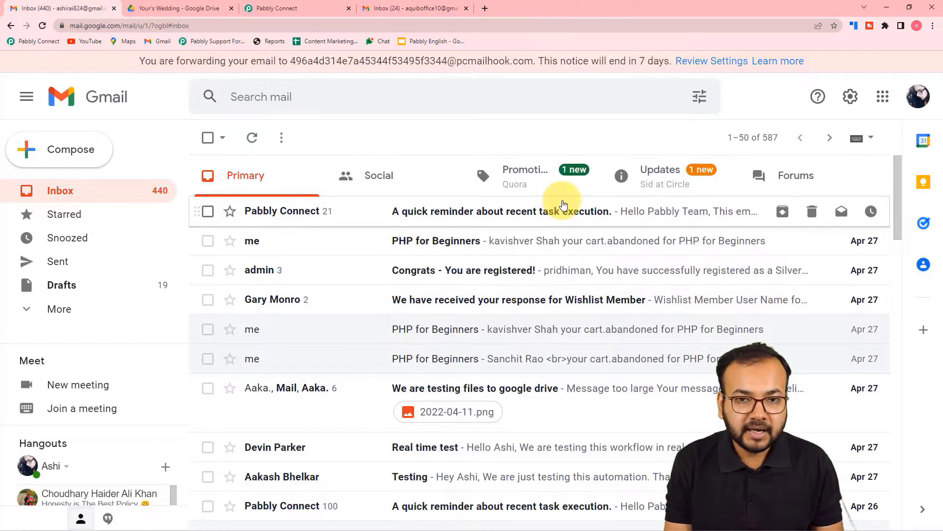
left_click(917, 97)
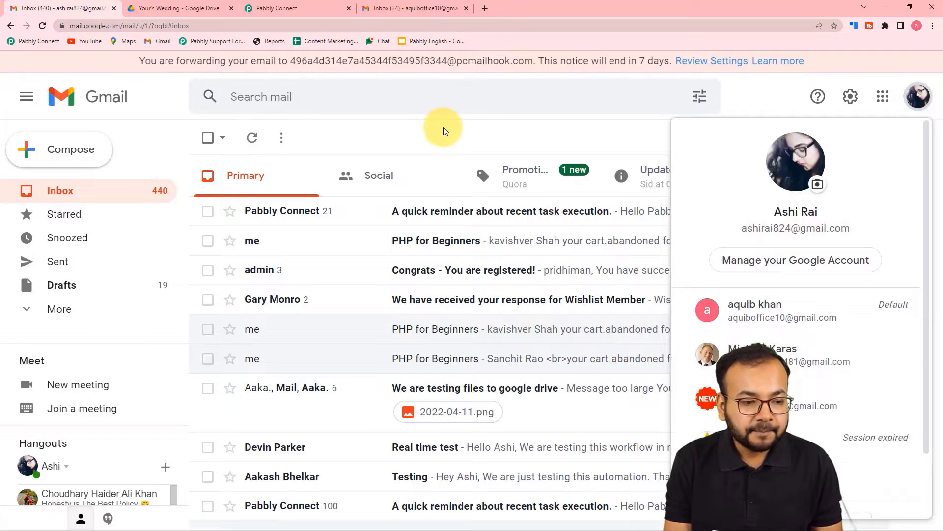
left_click(423, 14)
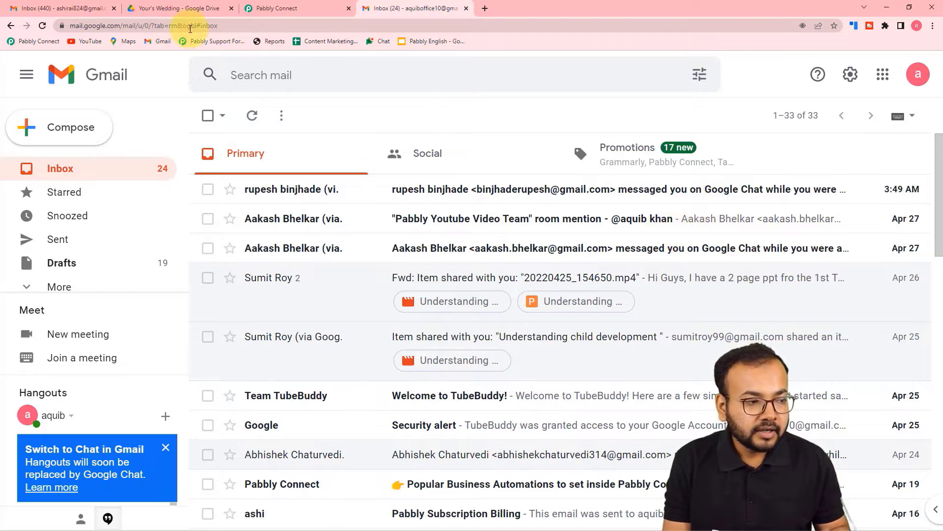
left_click(82, 13)
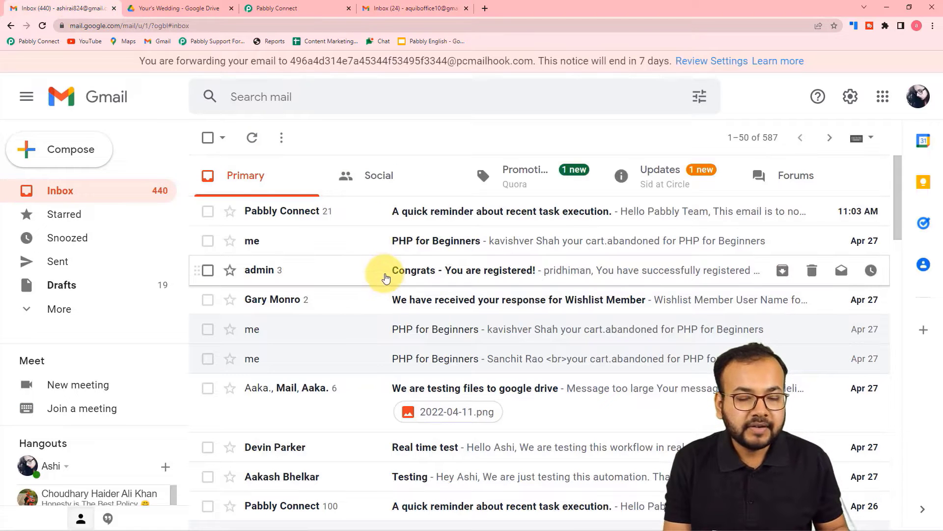
Start a new message in the second Gmail account and address it to the mailbox that has forwarding enabled
left_click(414, 8)
left_click(87, 133)
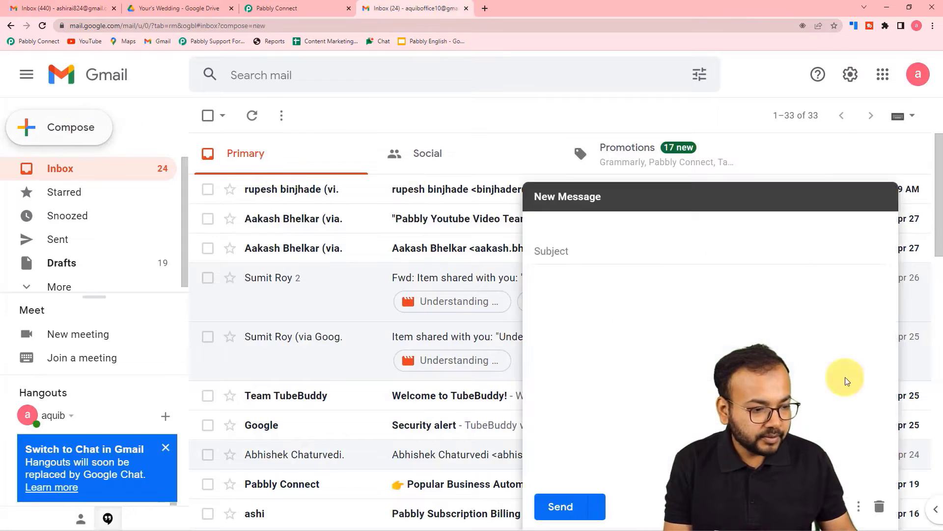
type("as")
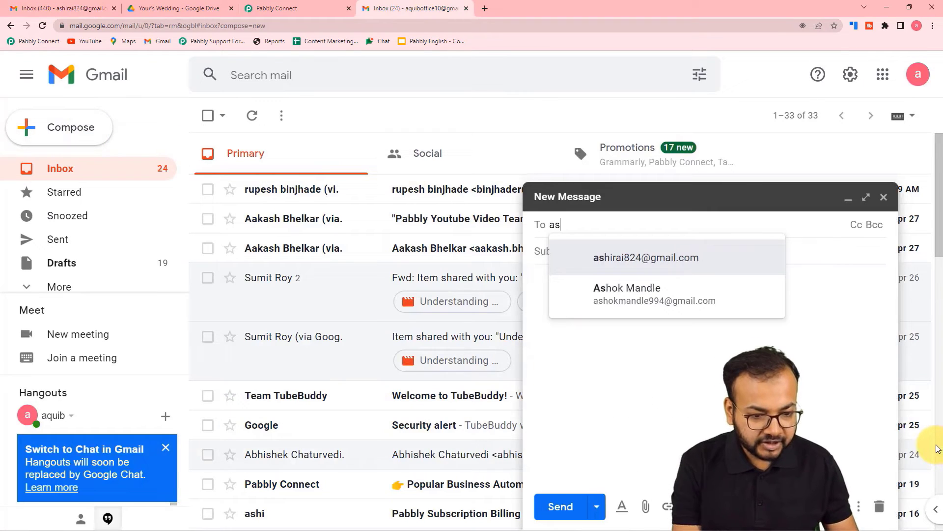
left_click(708, 267)
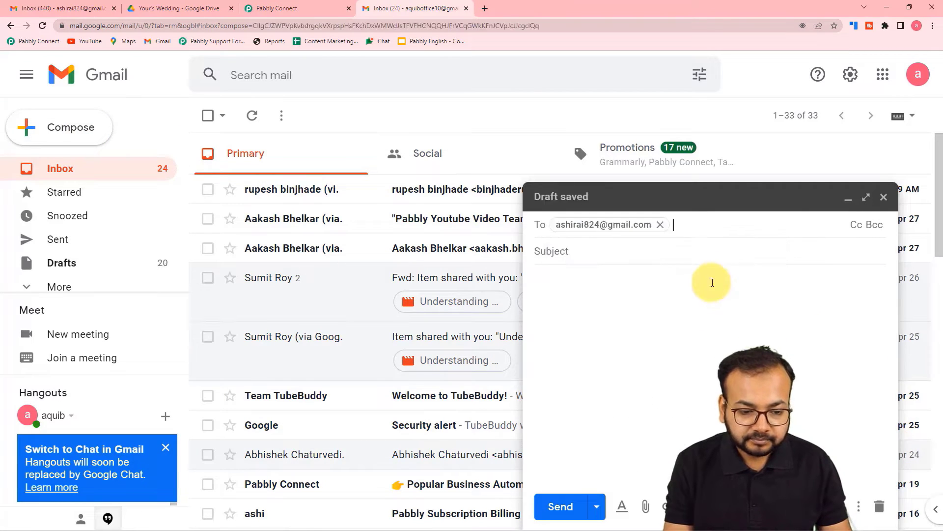
Set the subject to "New Email with Attachment", write "Hello, Here is a new Logo for you. Thanks and regards.", attach thrivecart.png and send the email
left_click(642, 249)
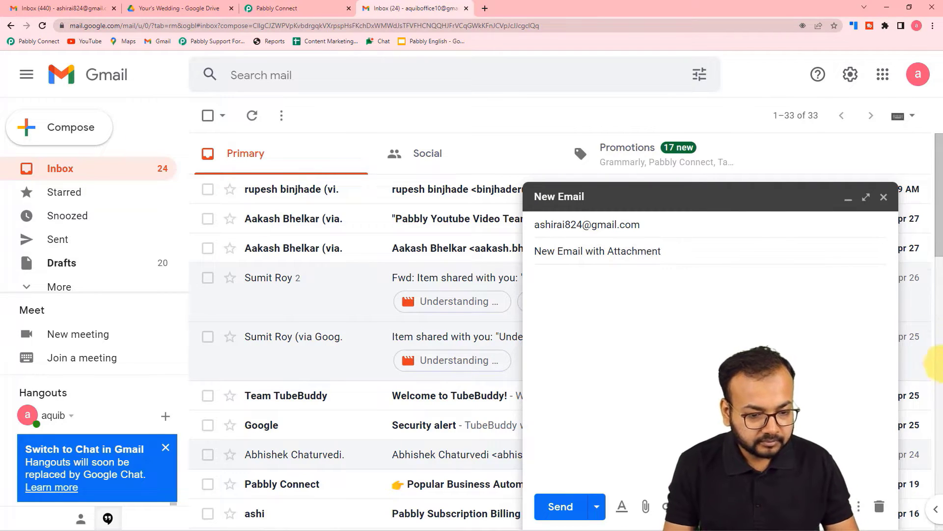
type("Hello team,")
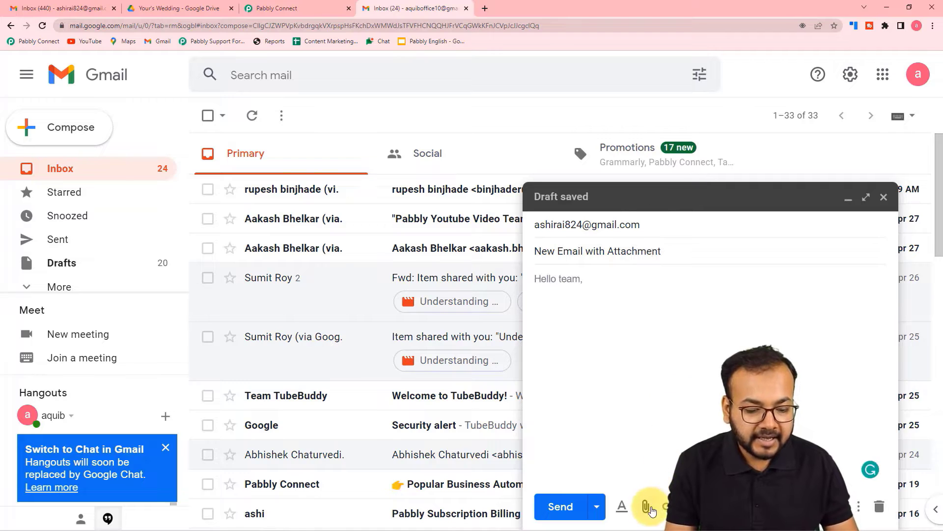
left_click(645, 506)
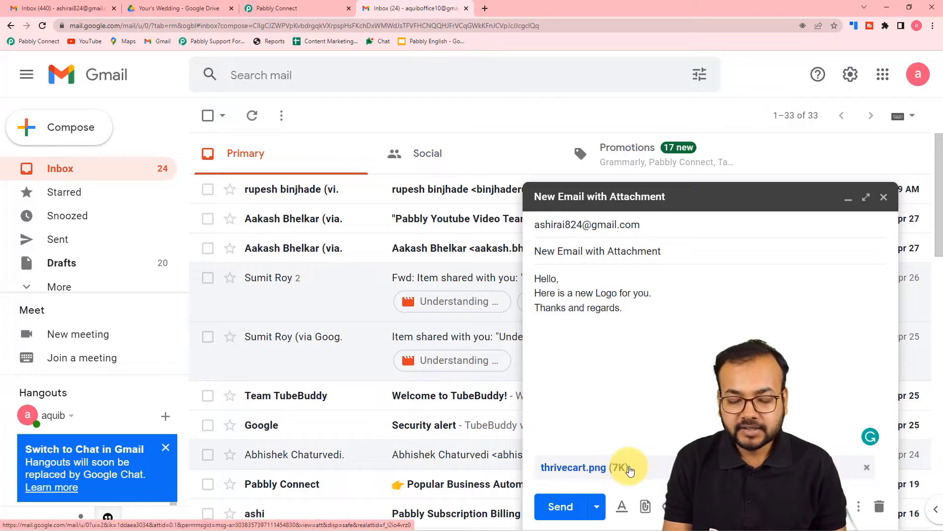
left_click(557, 513)
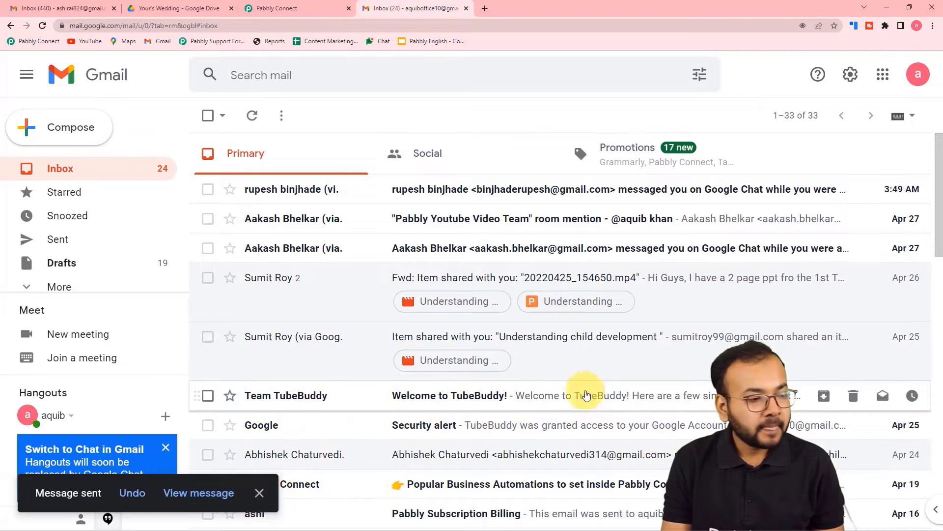
Switch to the forwarding mailbox, show All Mail and open the "New Email with Attachment" message to check its text and attachment
left_click(70, 9)
key("g")
key("a")
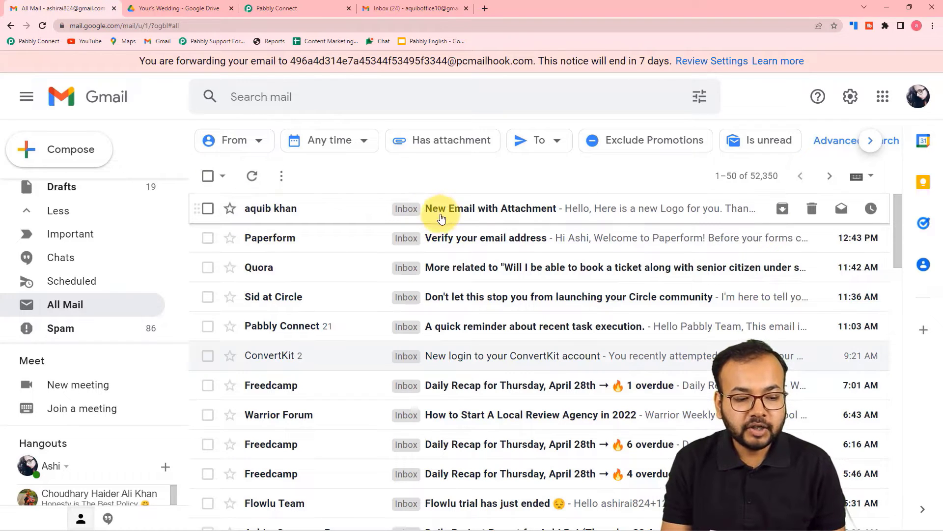
left_click(526, 218)
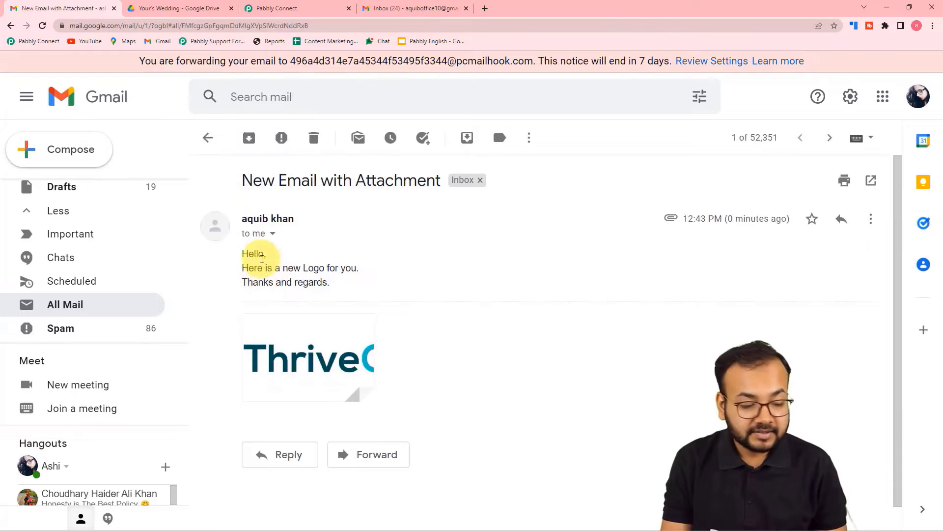
mouse_move(311, 341)
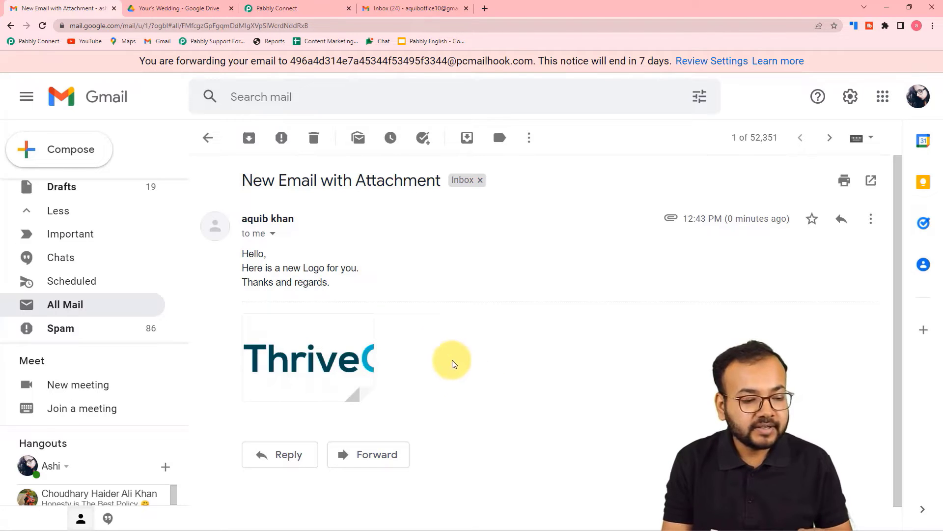
Switch to Pabbly Connect and examine the recaptured Email Parser response, from the sender and subject fields to the body text and attachment link
left_click(275, 10)
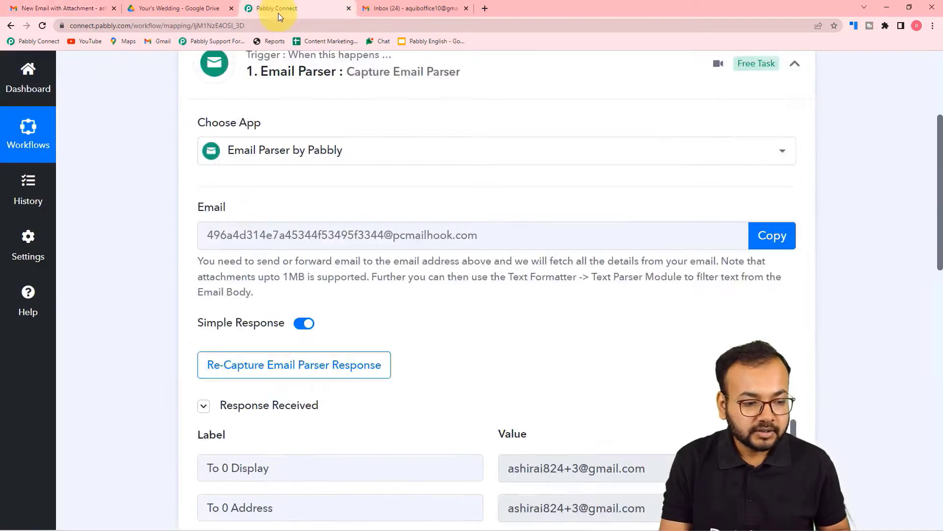
scroll(485, 265, "down", 6)
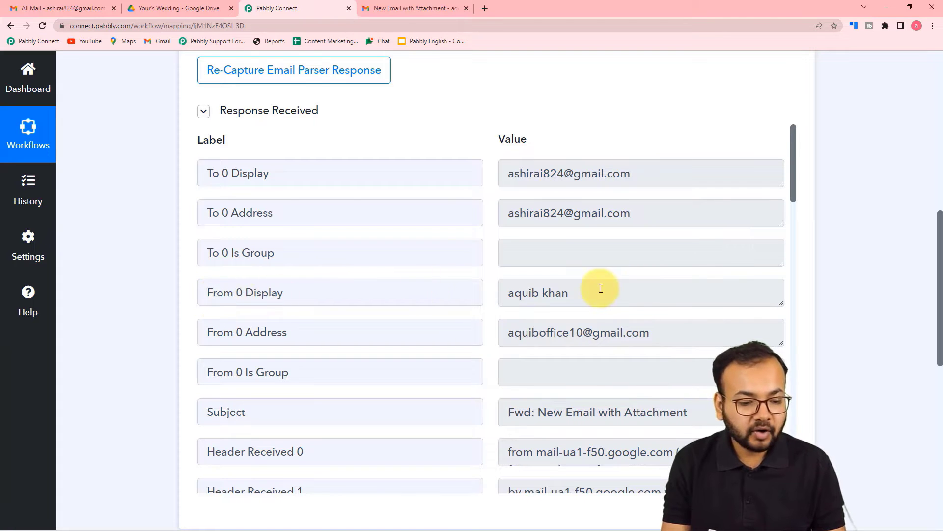
scroll(316, 306, "down", 2)
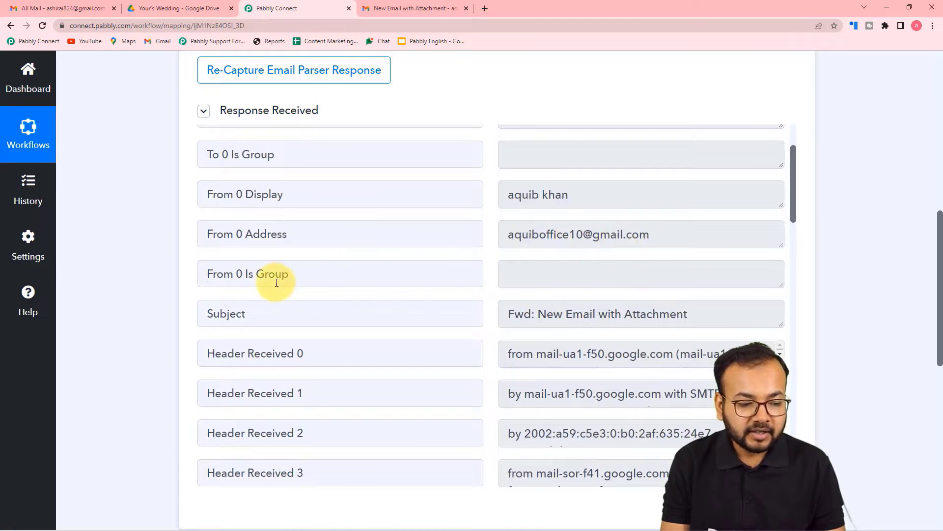
scroll(265, 277, "down", 2)
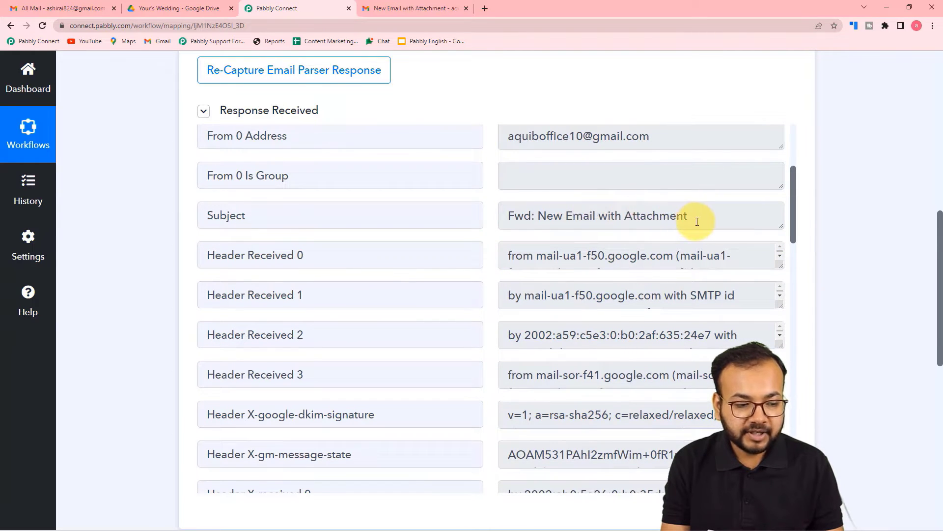
scroll(407, 273, "down", 5)
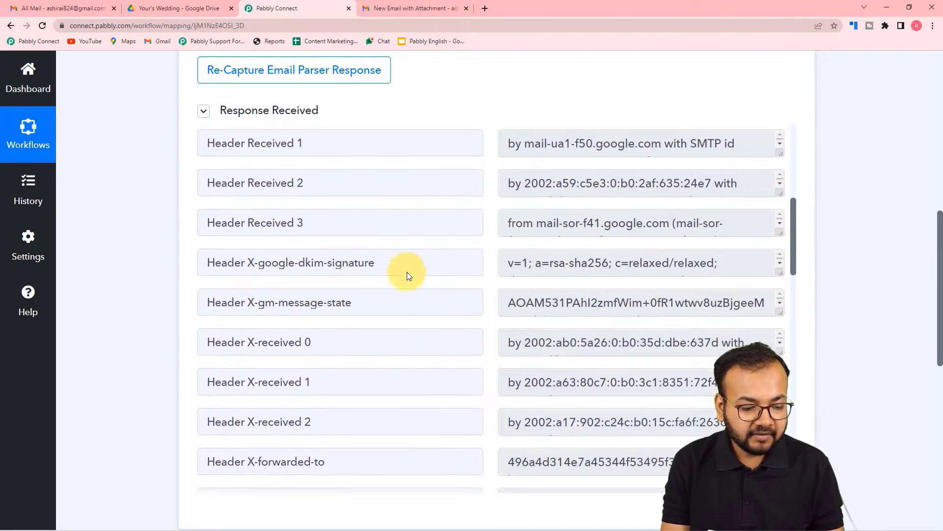
scroll(407, 273, "down", 2)
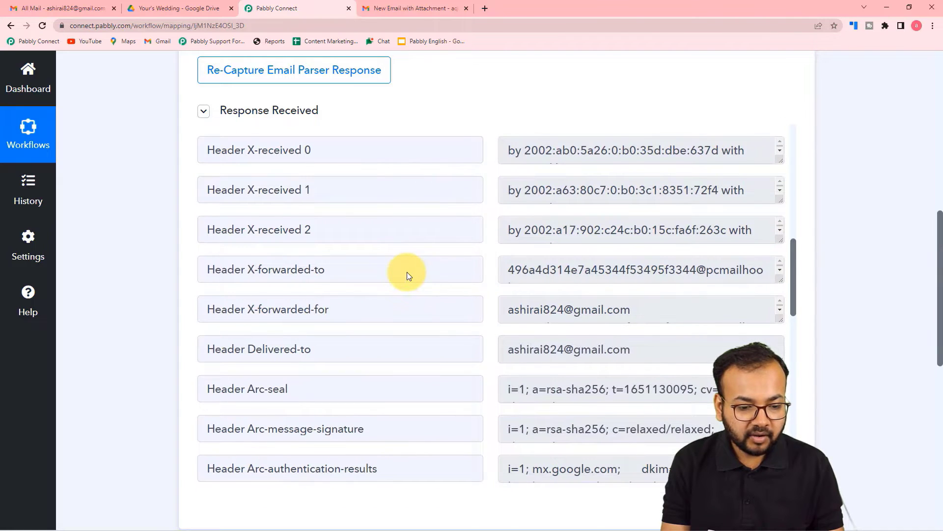
scroll(406, 272, "down", 5)
scroll(406, 272, "down", 8)
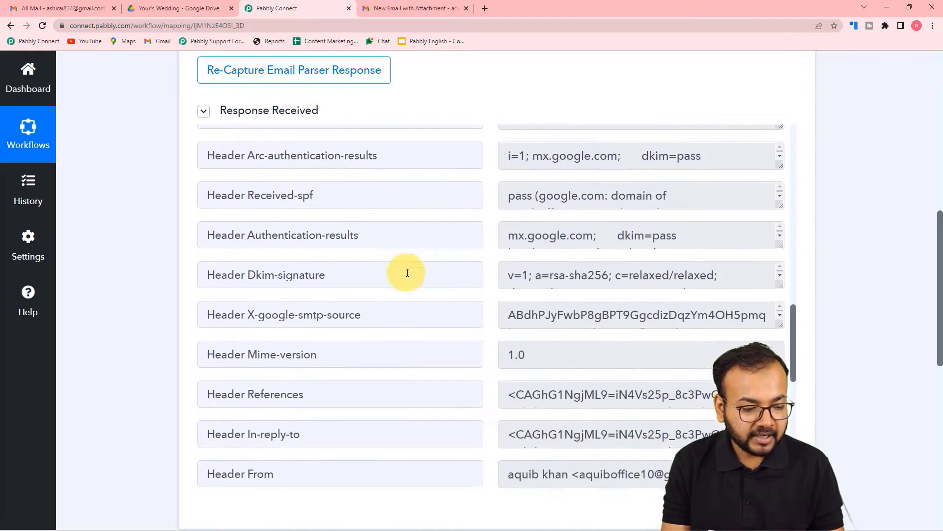
scroll(408, 273, "down", 3)
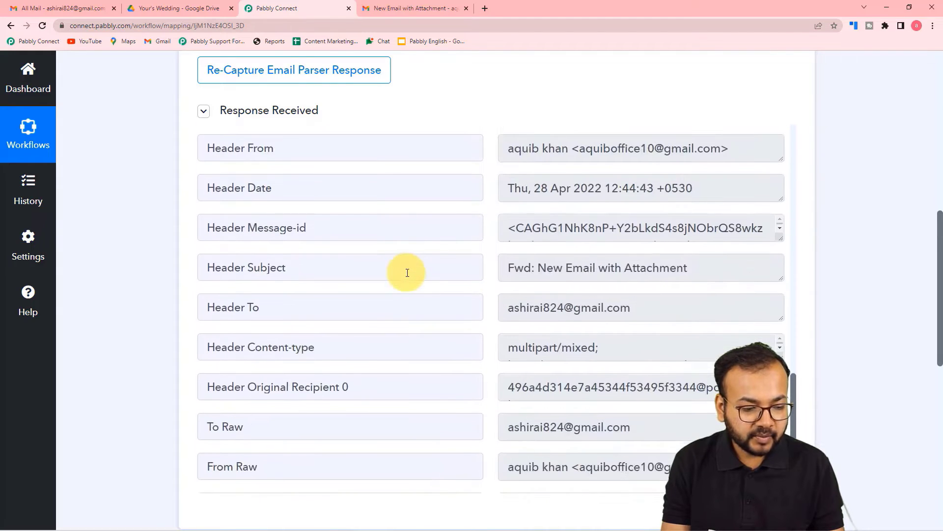
scroll(407, 272, "down", 5)
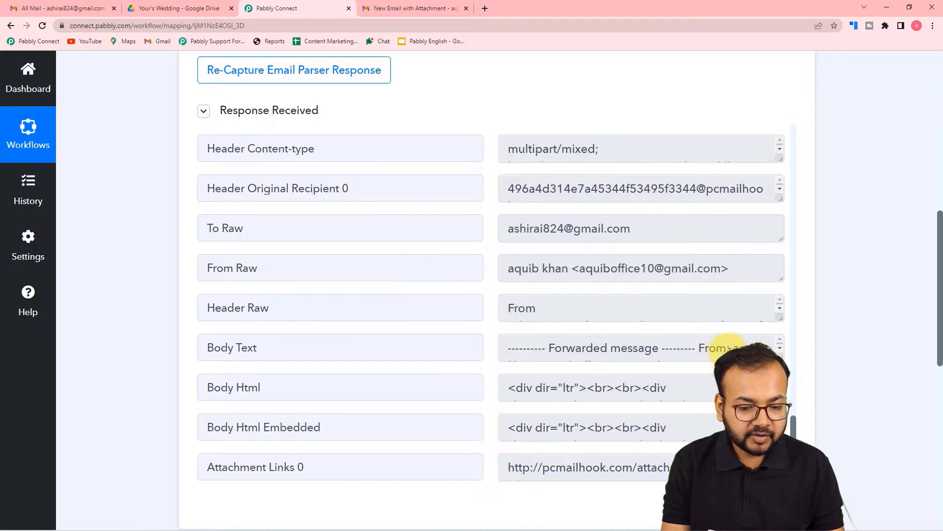
Enlarge the Body Text and Attachment Links 0 fields to read them in full, and open the captured attachment link in a new tab
left_click_drag(779, 354, 781, 465)
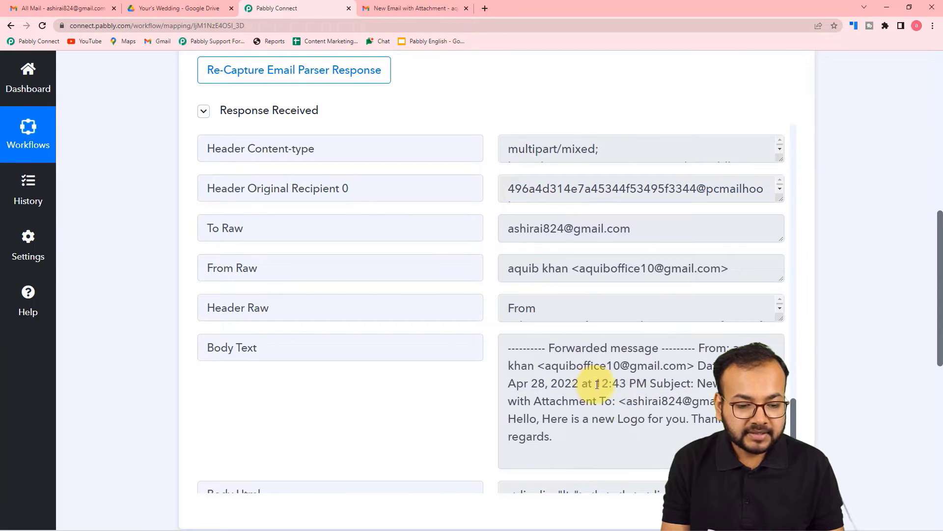
scroll(417, 326, "down", 3)
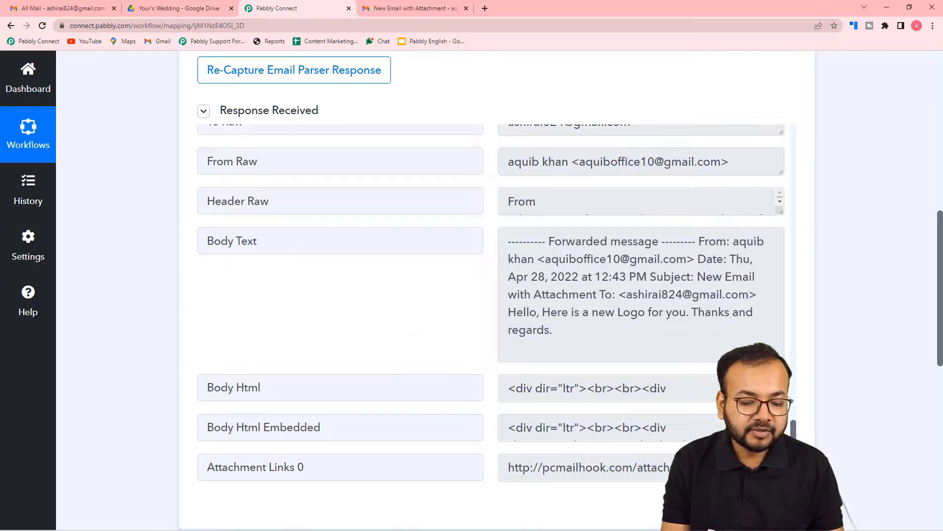
left_click_drag(781, 480, 781, 492)
scroll(467, 379, "down", 1)
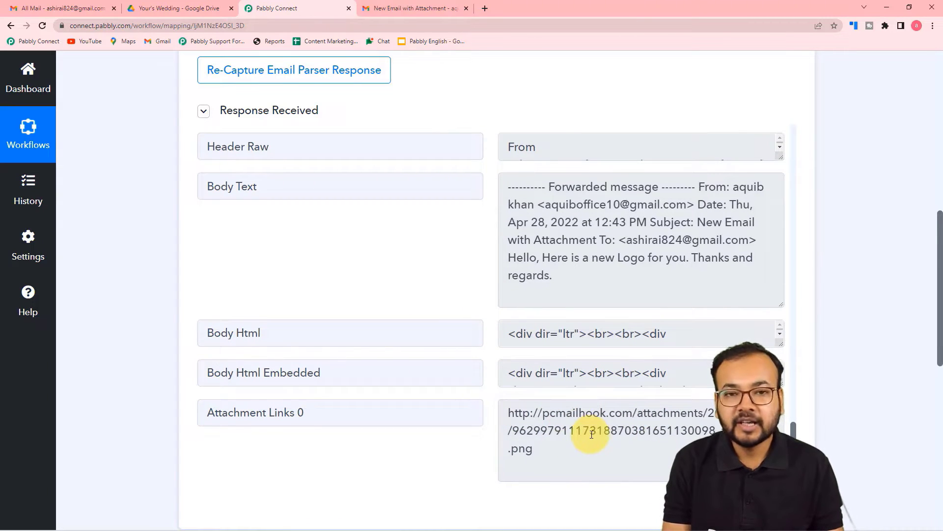
left_click_drag(534, 450, 509, 414)
right_click(523, 422)
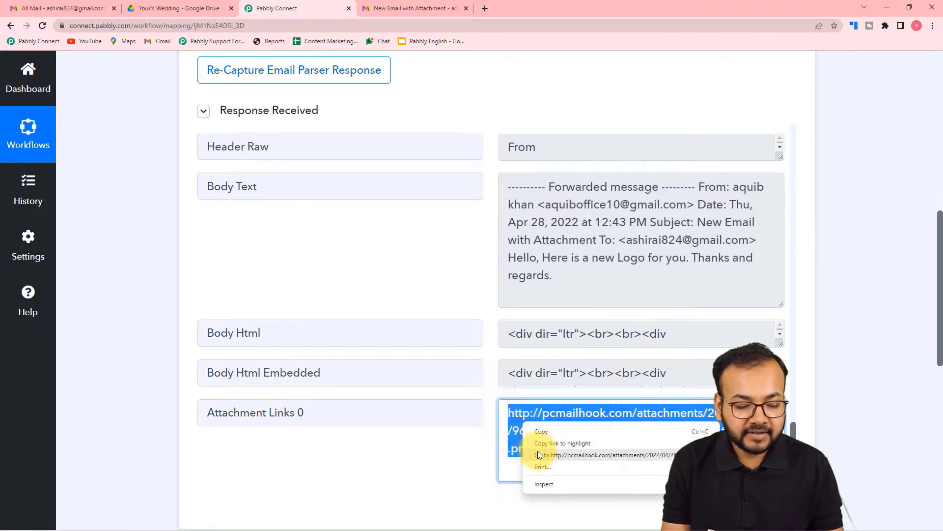
left_click(537, 450)
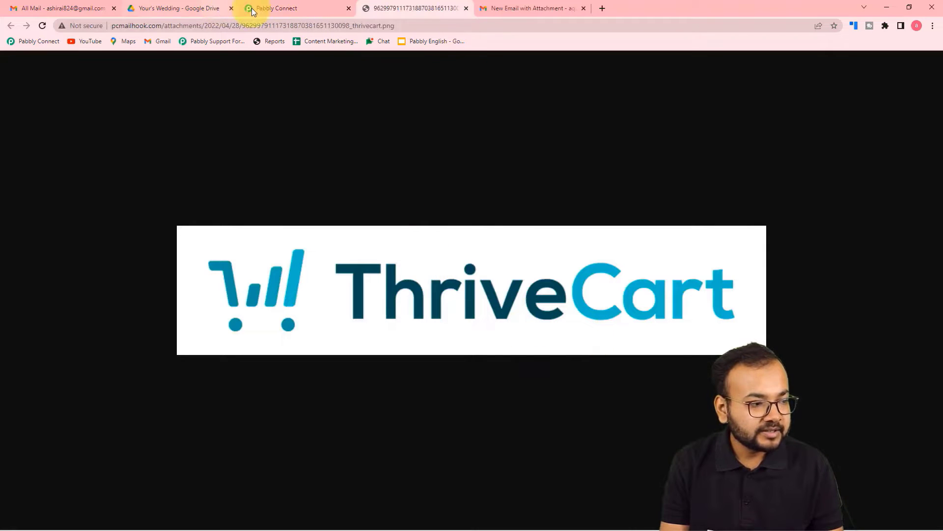
Switch to the forwarding Gmail mailbox, open the "New Email with Attachment" message and preview thrivecart.png to compare it with the captured file
left_click(109, 4)
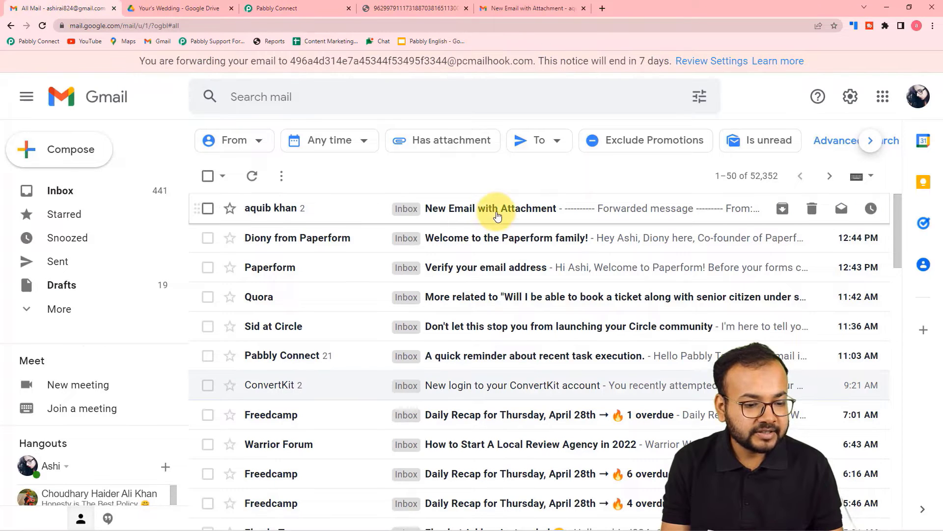
left_click(442, 211)
left_click(305, 386)
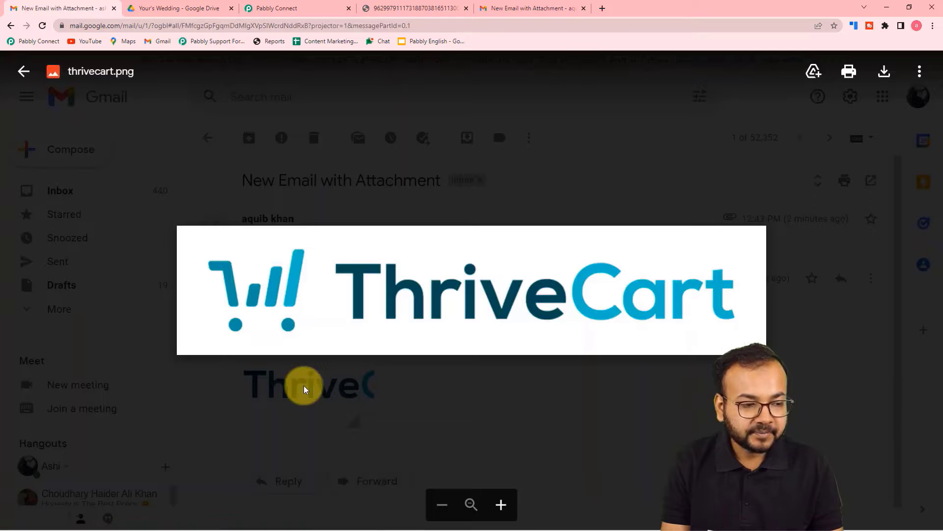
Switch back to the Pabbly Connect workflow and choose Google Drive as the app for the second step
left_click(278, 11)
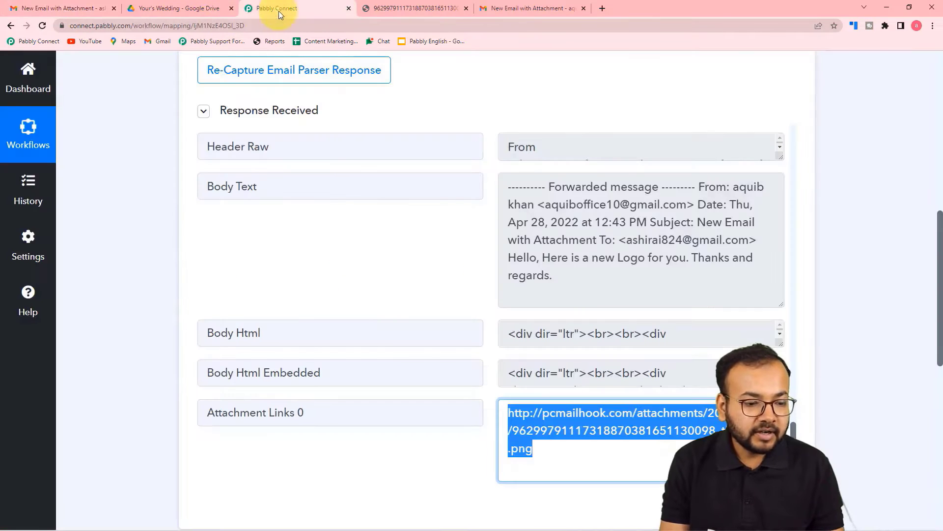
scroll(125, 225, "down", 5)
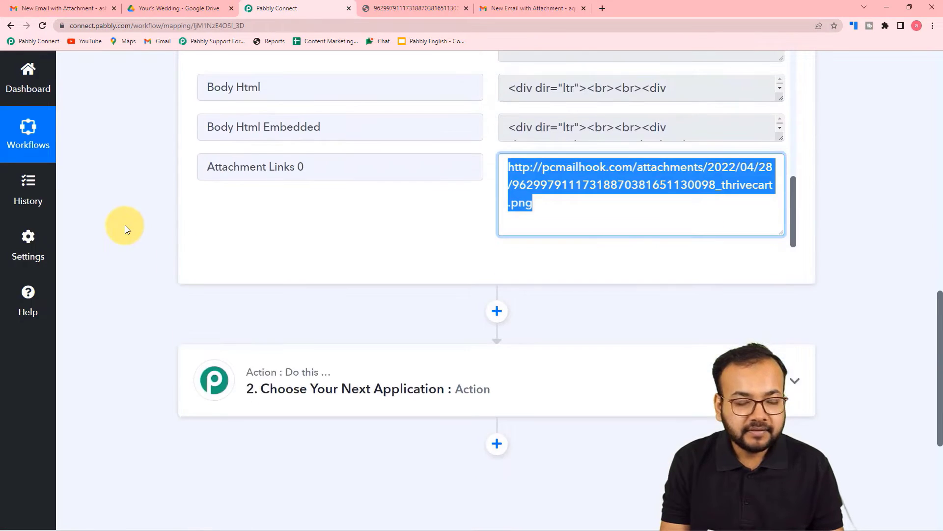
scroll(316, 254, "down", 2)
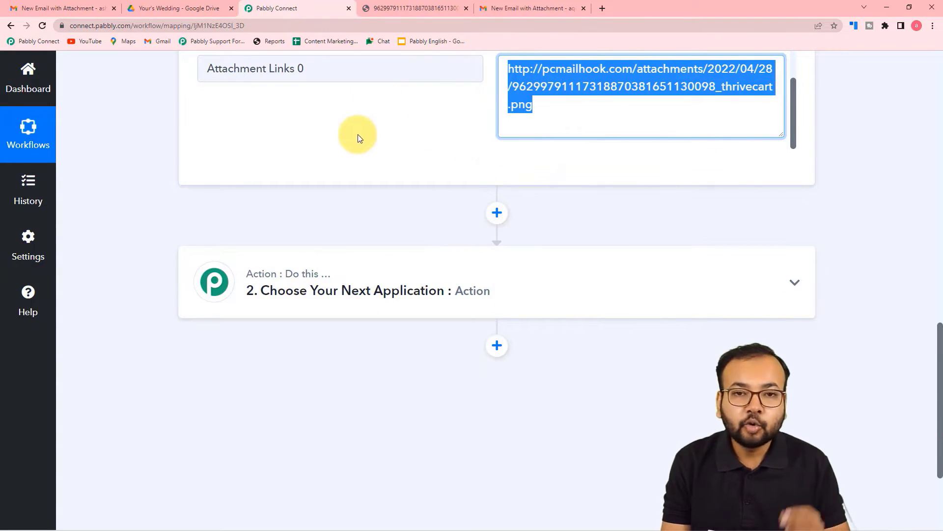
scroll(358, 134, "down", 3)
left_click(362, 169)
left_click(268, 181)
type("goo")
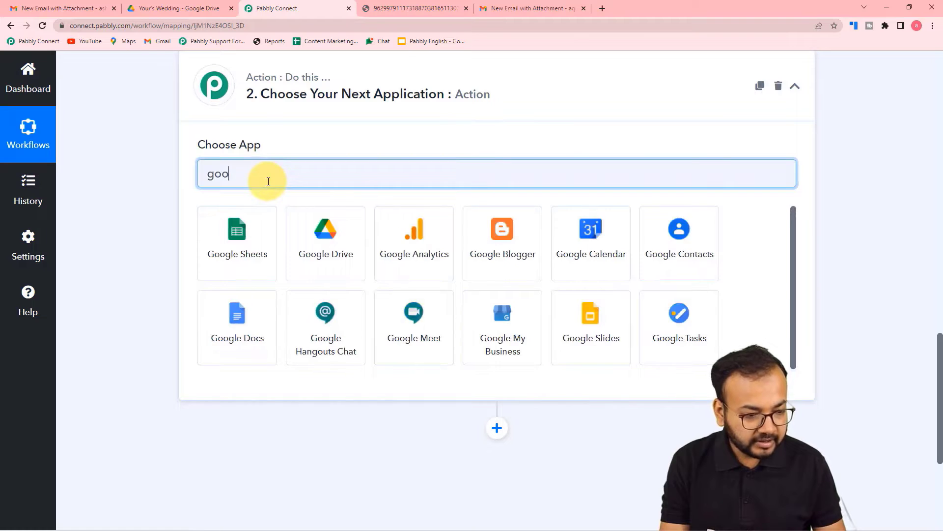
left_click(300, 236)
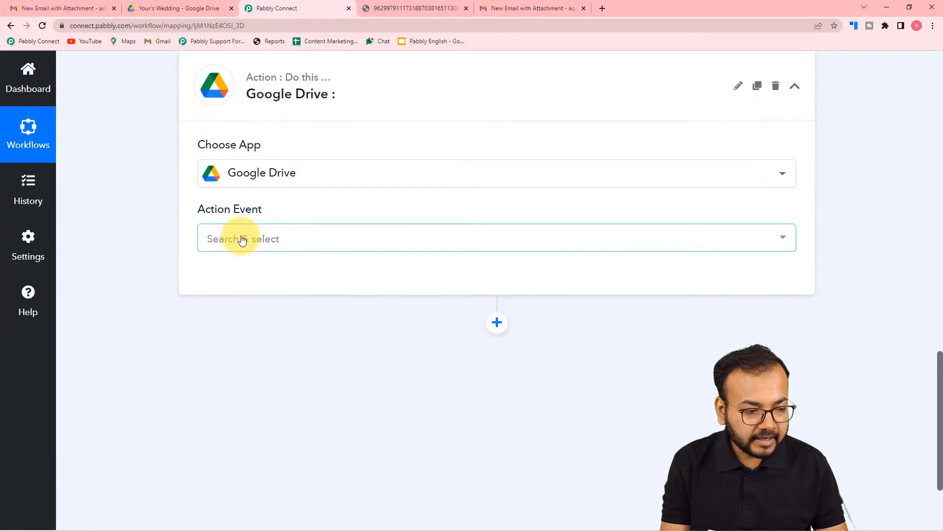
Set the Google Drive action event to Upload a File
left_click(242, 240)
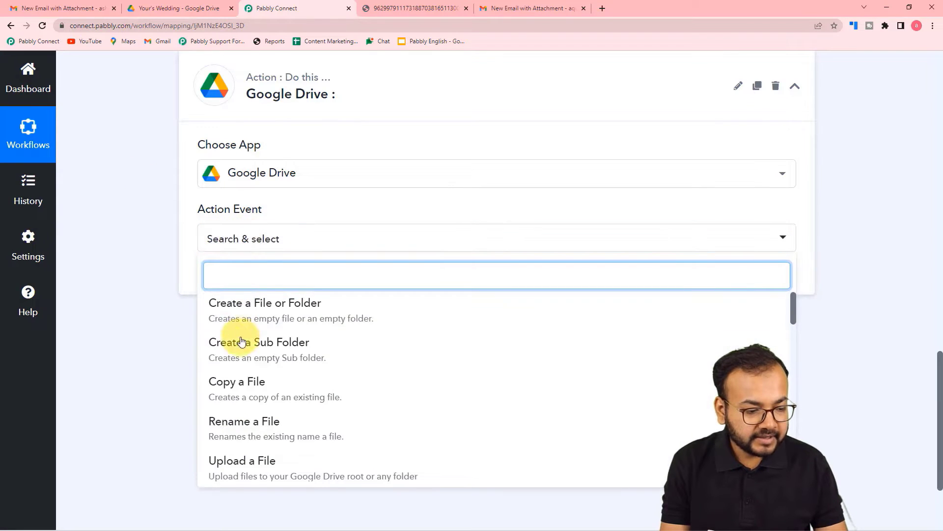
scroll(241, 370, "down", 1)
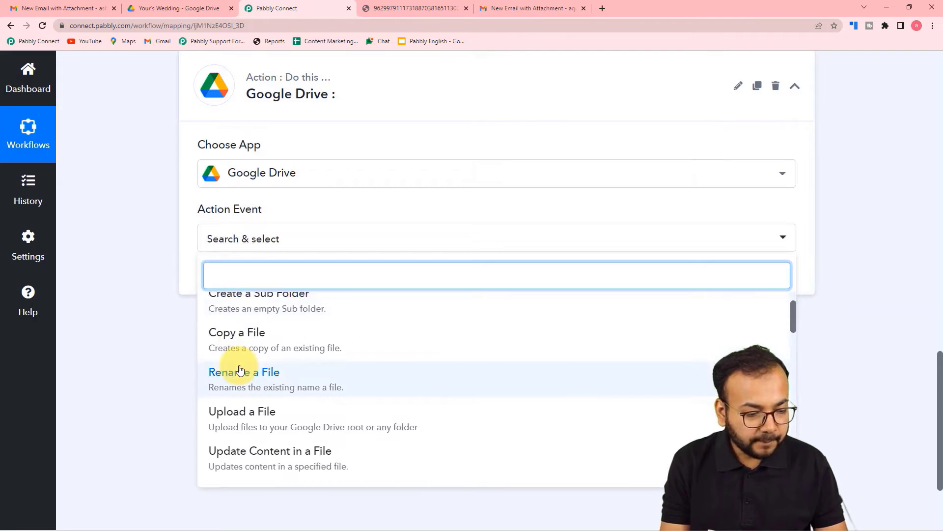
scroll(239, 368, "up", 1)
scroll(241, 361, "down", 3)
left_click(239, 325)
Add a new Google Drive connection, sign in with the forwarding mailbox's Google account and grant the requested access
left_click(215, 280)
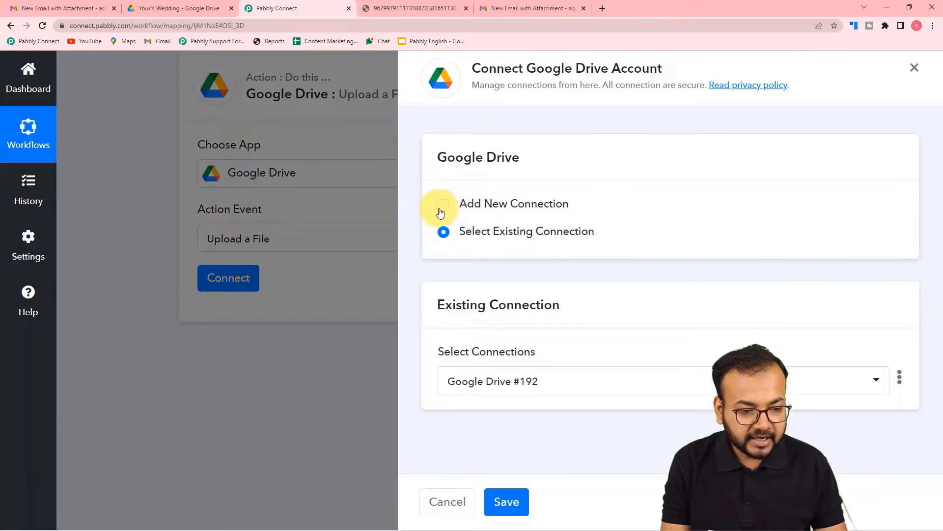
left_click(442, 205)
left_click(457, 360)
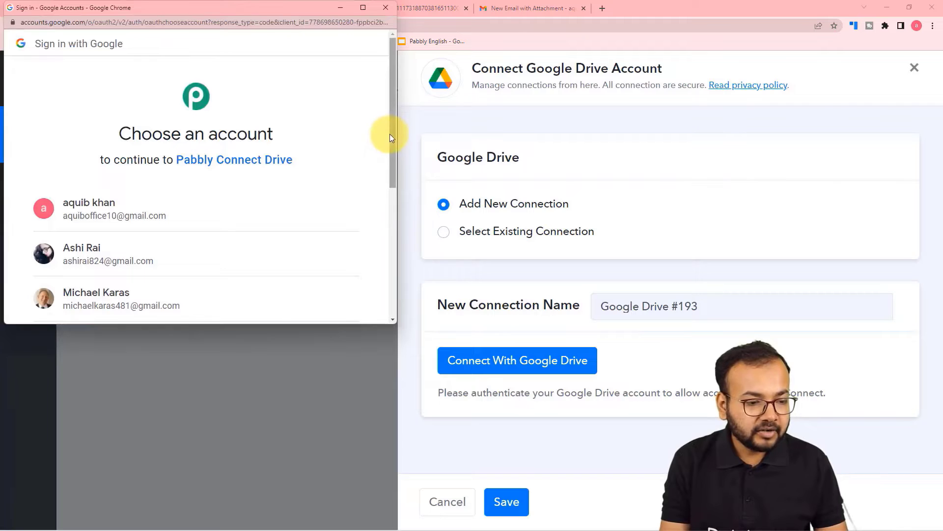
left_click_drag(393, 129, 393, 166)
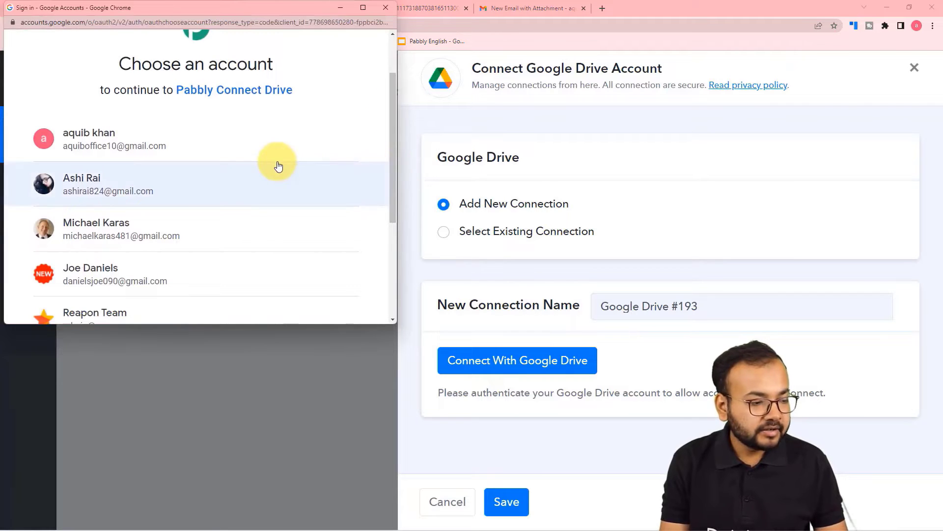
left_click(105, 191)
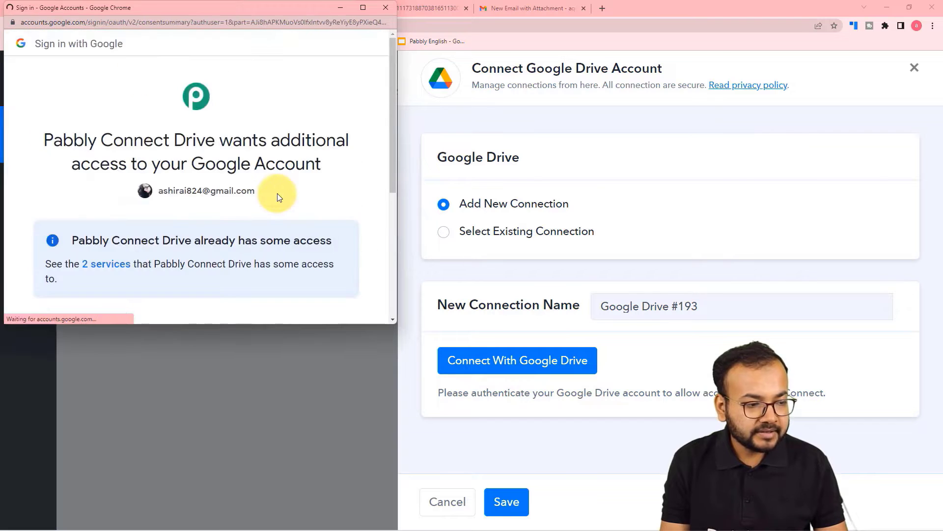
scroll(277, 193, "down", 3)
scroll(278, 197, "down", 2)
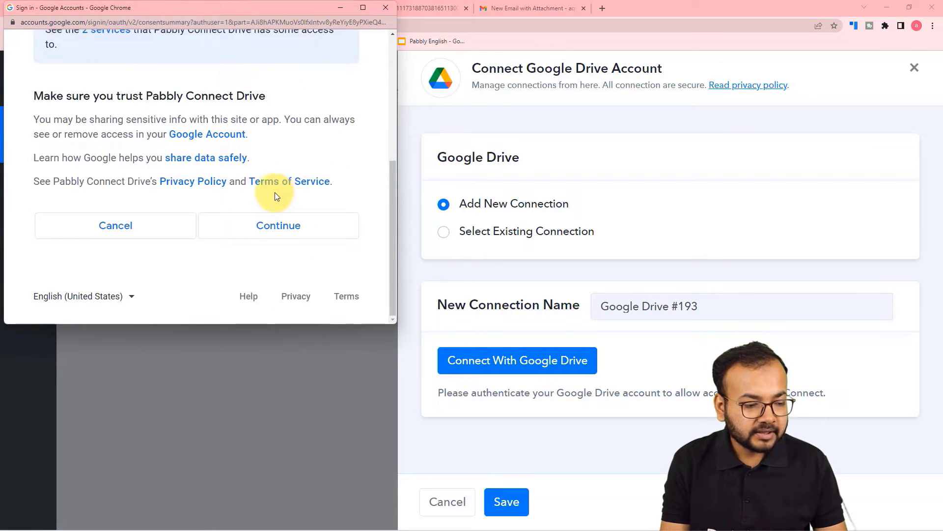
left_click(272, 232)
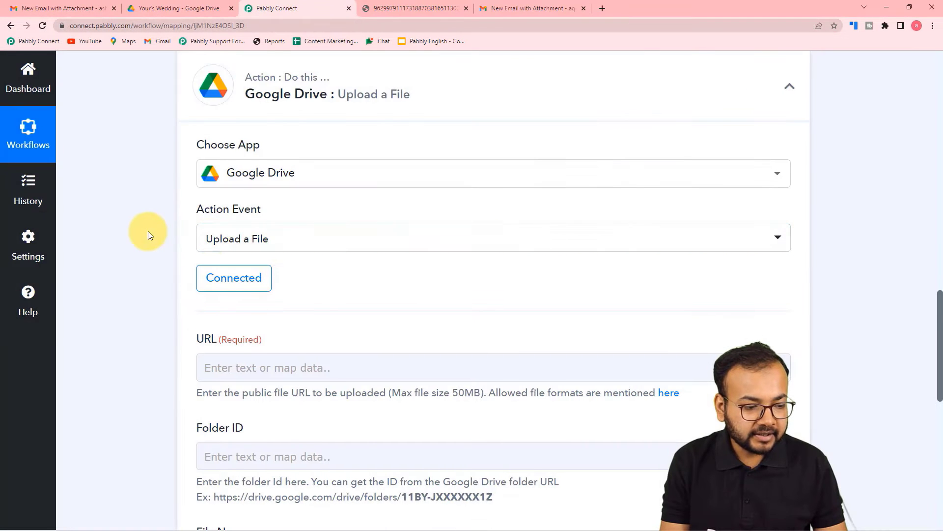
Review the upload fields for URL, Folder ID and File Name, the "Your's Wedding" Drive folder, and the captured attachment link
scroll(285, 264, "down", 2)
scroll(172, 269, "down", 1)
scroll(173, 270, "down", 1)
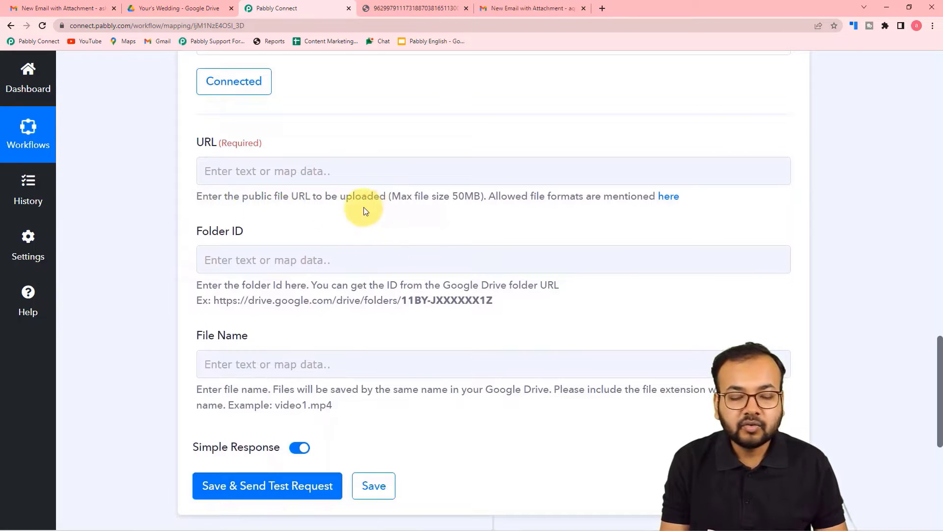
scroll(433, 206, "down", 2)
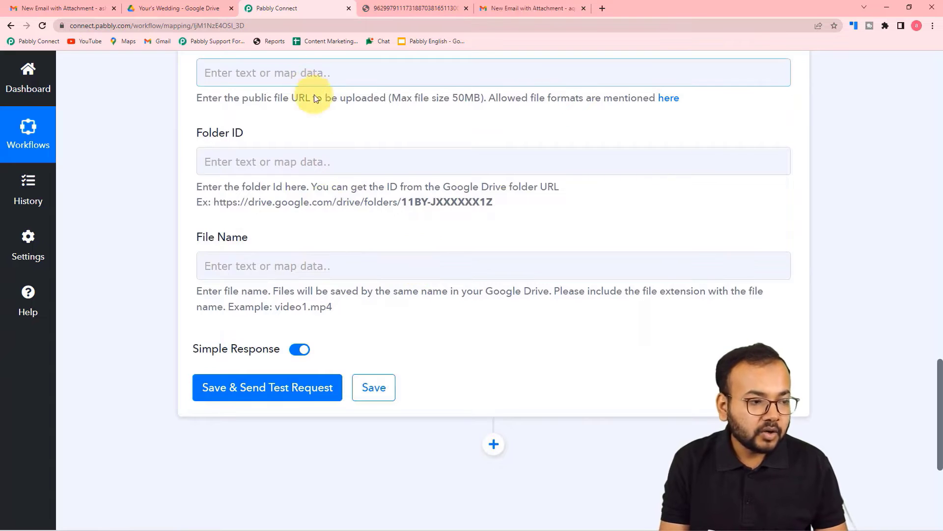
left_click(156, 9)
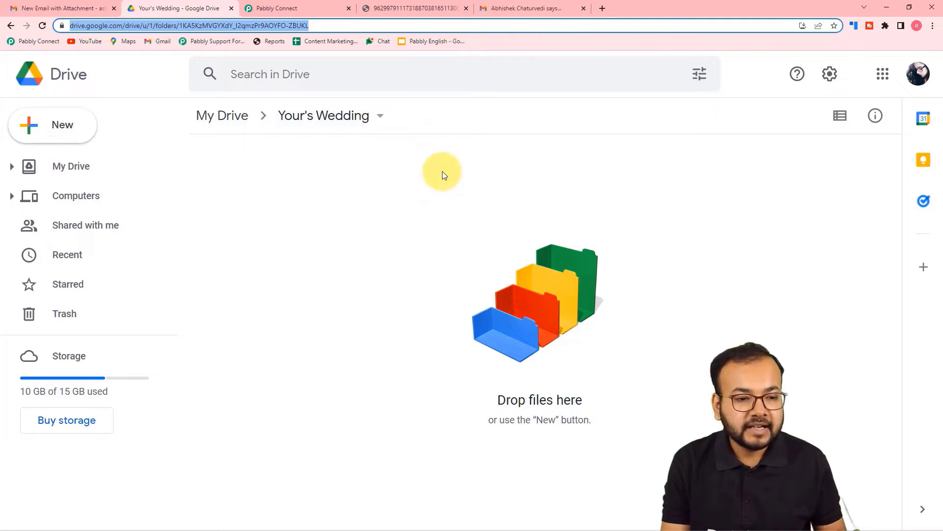
left_click(297, 7)
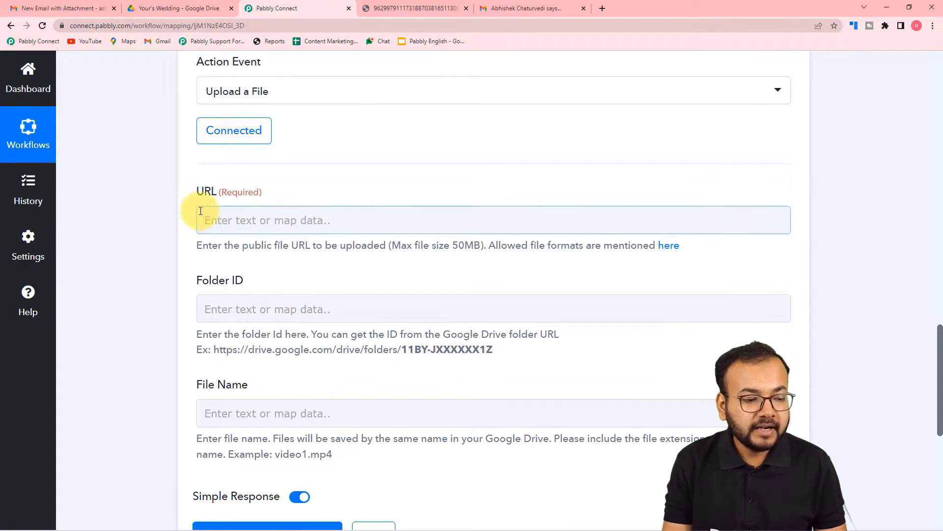
scroll(177, 201, "up", 9)
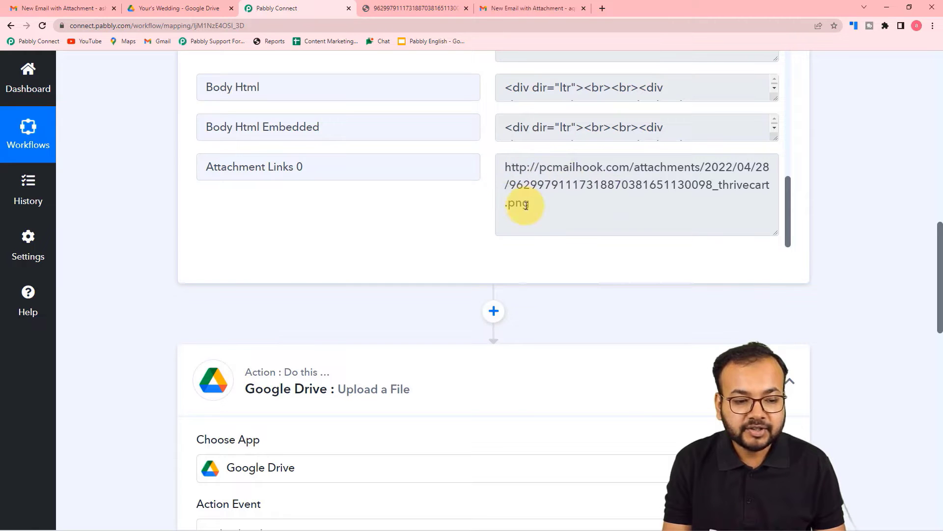
scroll(187, 228, "down", 9)
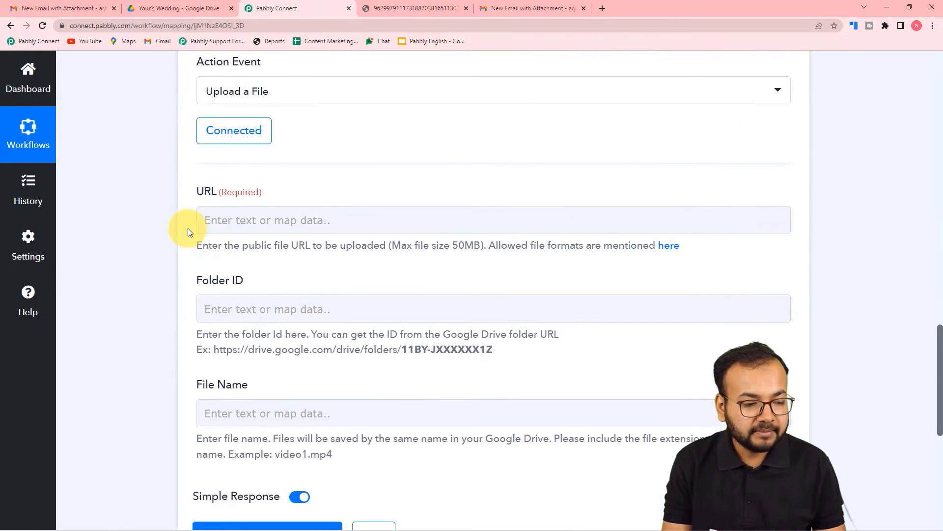
Map the upload's URL field to Attachment Links 0 from the captured Email Parser data
left_click(249, 217)
scroll(238, 208, "down", 1)
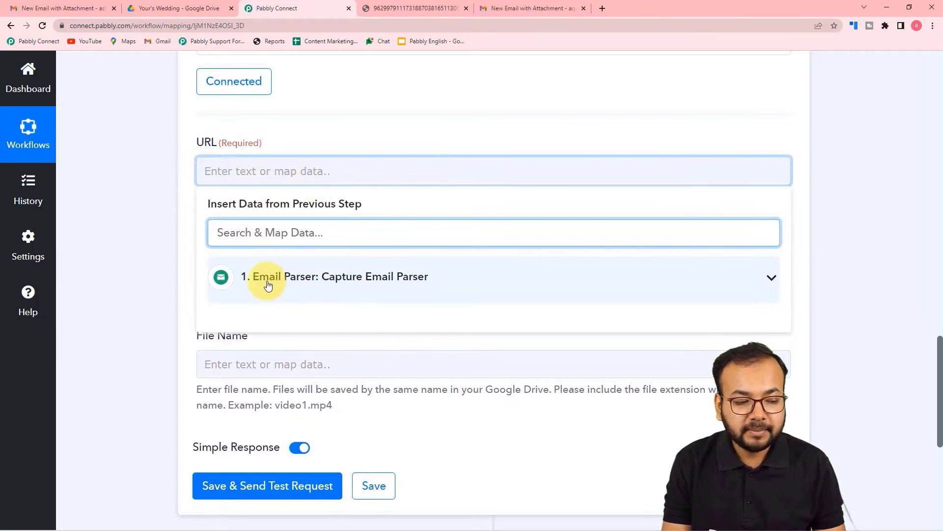
left_click(403, 276)
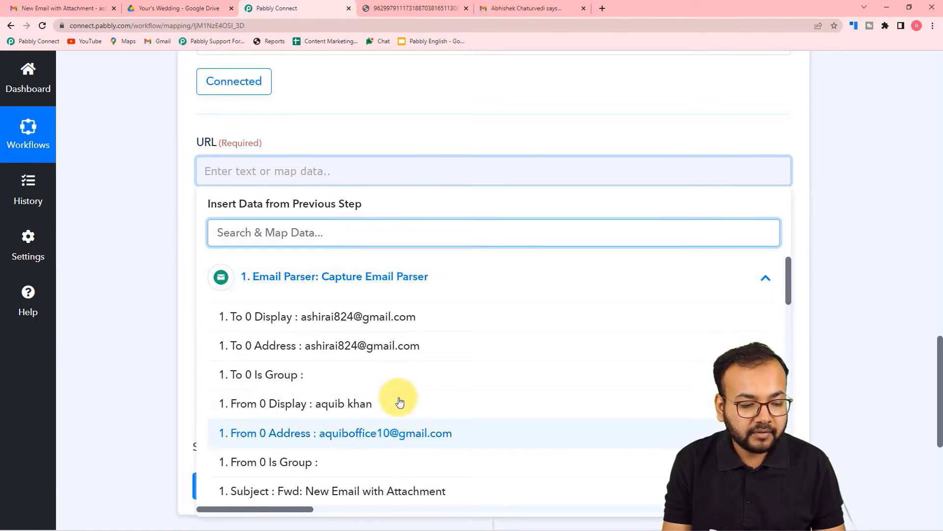
scroll(396, 403, "down", 5)
scroll(406, 385, "down", 15)
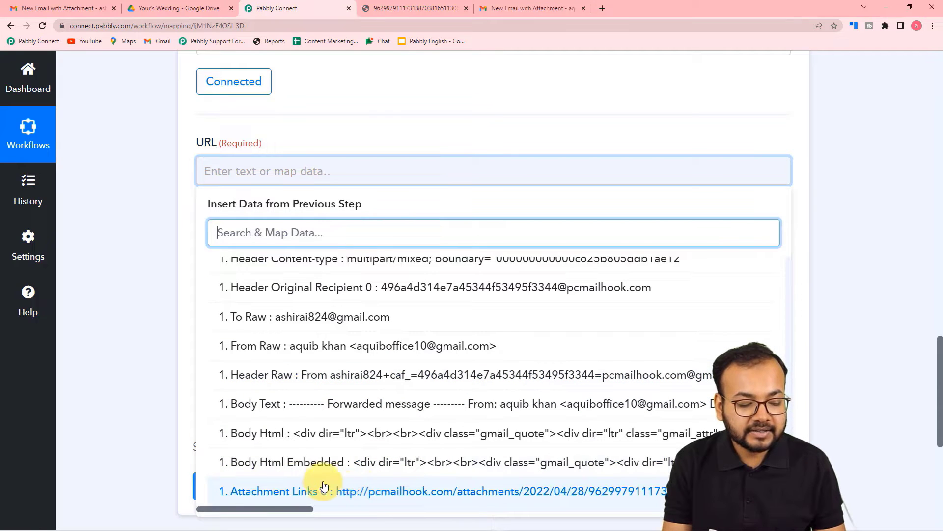
left_click(353, 491)
left_click(165, 304)
Switch to Google Drive and copy the folder ID from the web address of the "Your's Wedding" folder
scroll(164, 302, "down", 2)
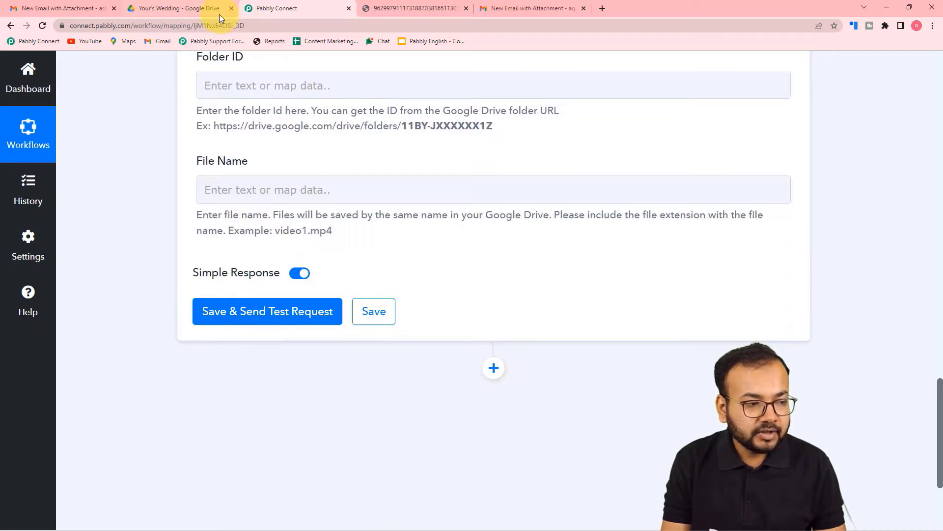
left_click(181, 9)
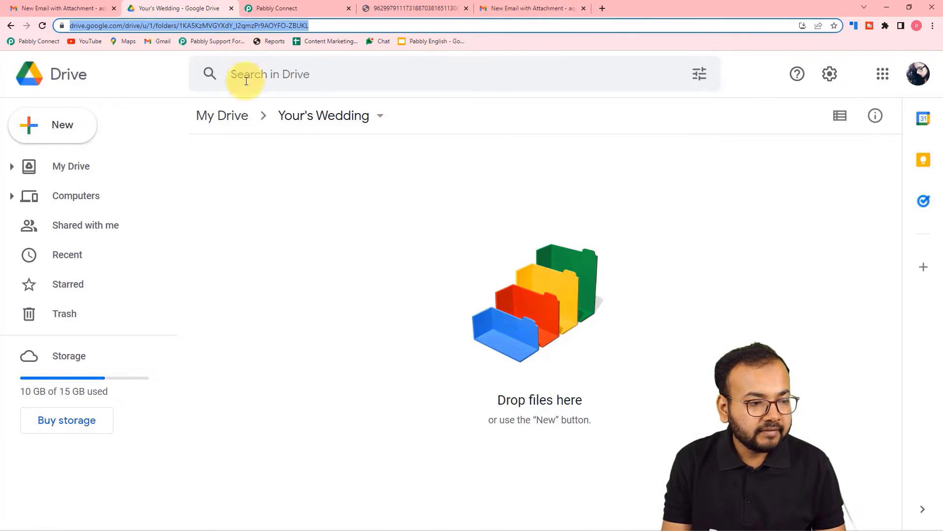
left_click(192, 25)
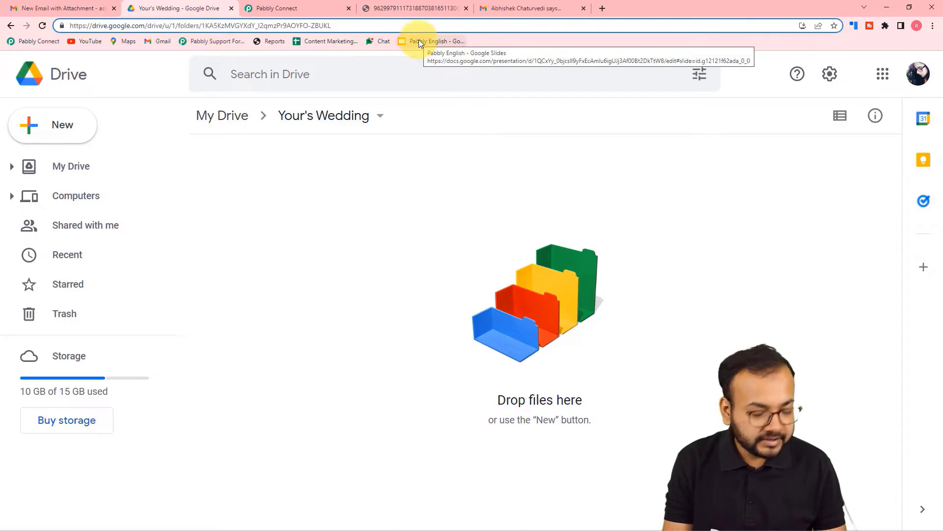
key("shift+Right")
key("shift+Right")
key("shift+Right")
key("shift+Right")
key("shift+Right")
key("shift+Right")
key("shift+Right")
key("shift+Right")
key("shift+Right")
key("shift+Right")
key("shift+Right")
key("shift+Right")
key("shift+Right")
key("shift+Right")
key("shift+Right")
key("shift+Right")
key("shift+Right")
key("shift+Right")
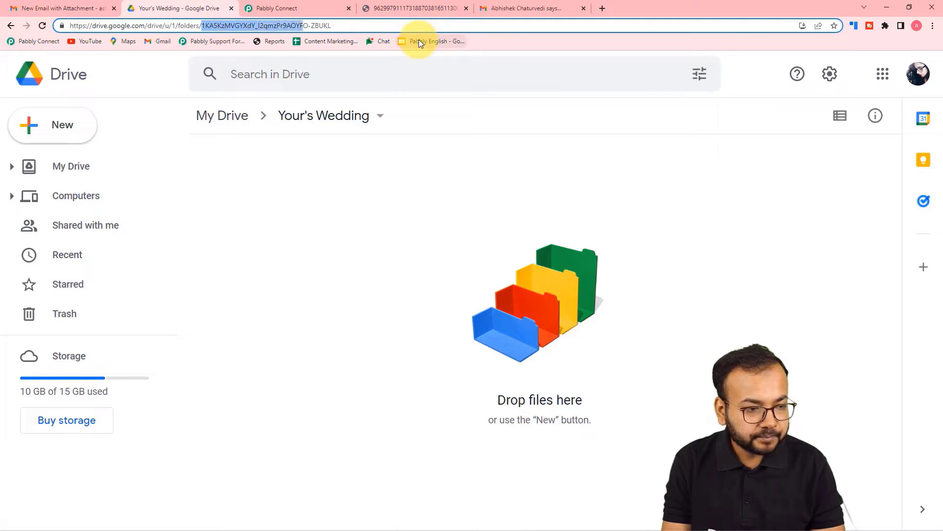
key("shift+Right")
key("shift+Right")
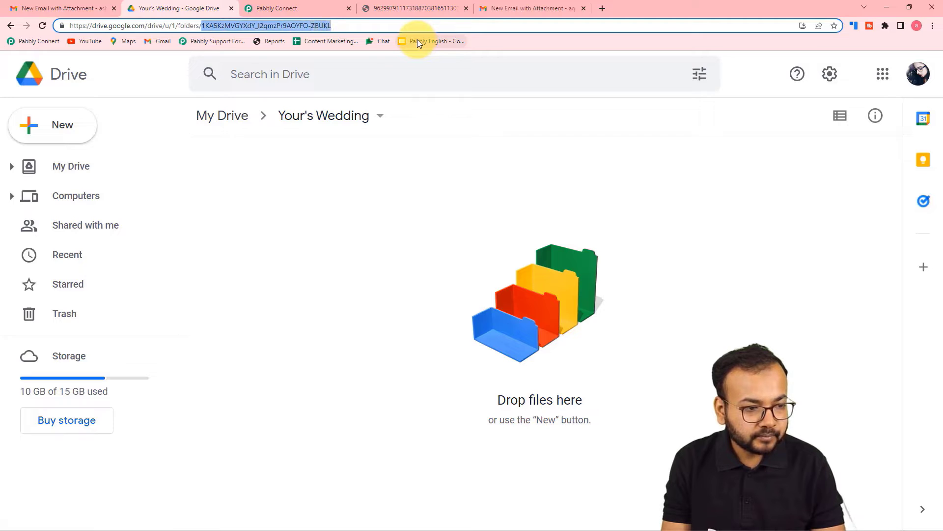
right_click(310, 25)
left_click(329, 81)
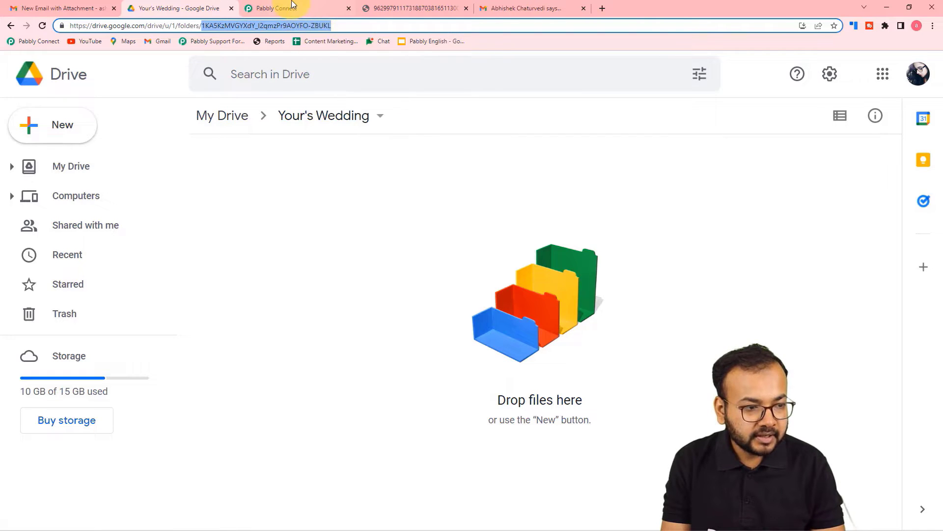
Return to Pabbly Connect and fill the upload's Folder ID with the copied ID of the "Your's Wedding" folder
left_click(291, 6)
left_click(289, 87)
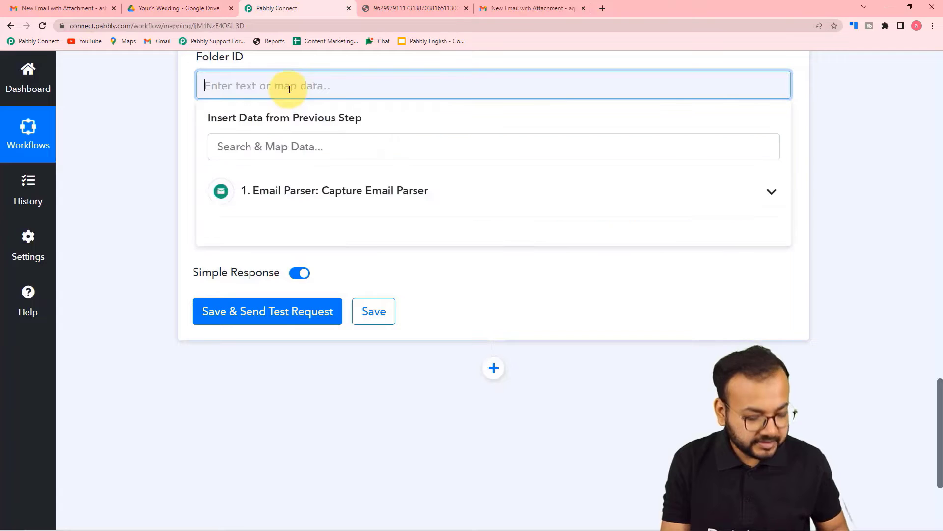
left_click(185, 107)
scroll(185, 107, "down", 1)
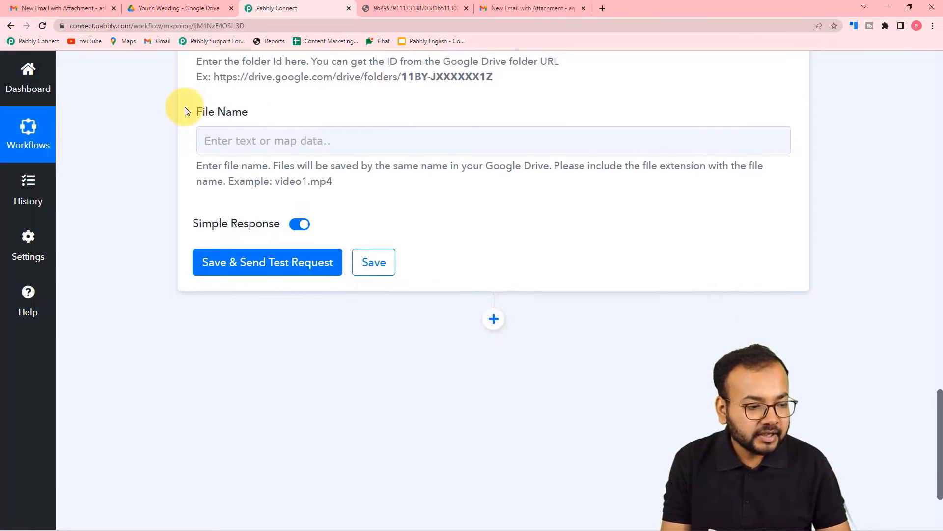
Review the upload's File Name requirement and the captured Email Parser response for a value usable as the file name
scroll(113, 253, "up", 4)
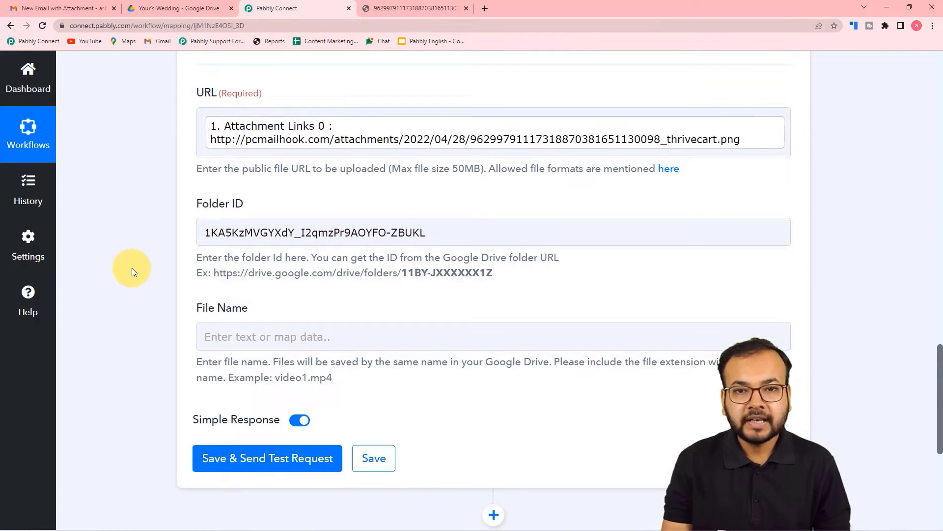
scroll(132, 267, "down", 2)
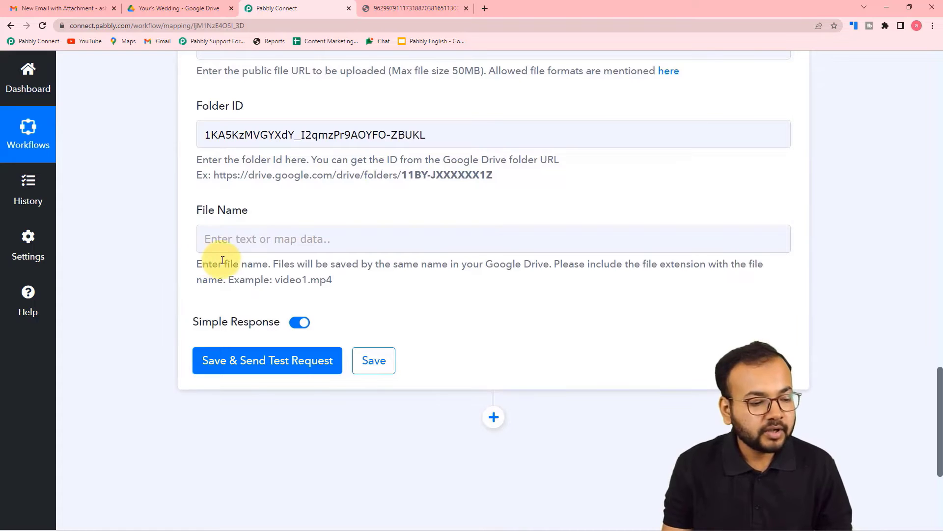
scroll(216, 258, "up", 15)
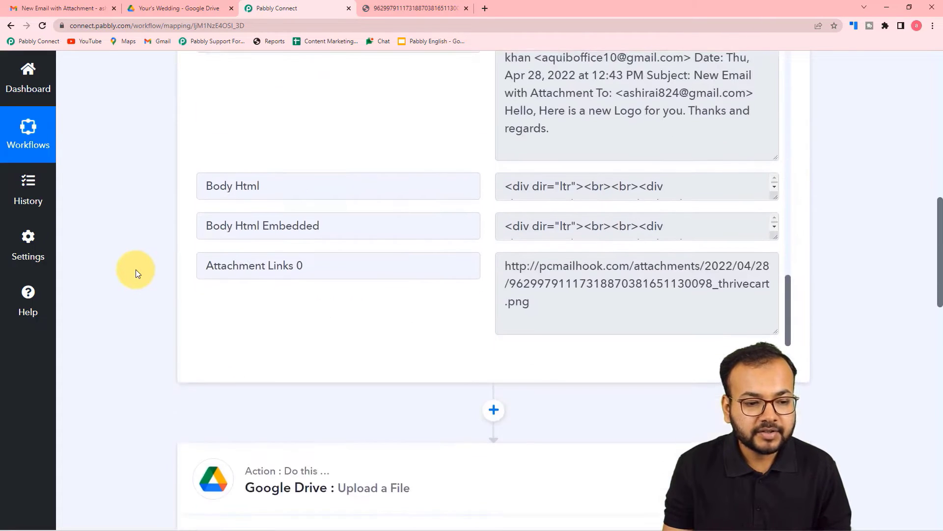
scroll(136, 269, "up", 7)
scroll(361, 332, "up", 10)
scroll(363, 332, "up", 8)
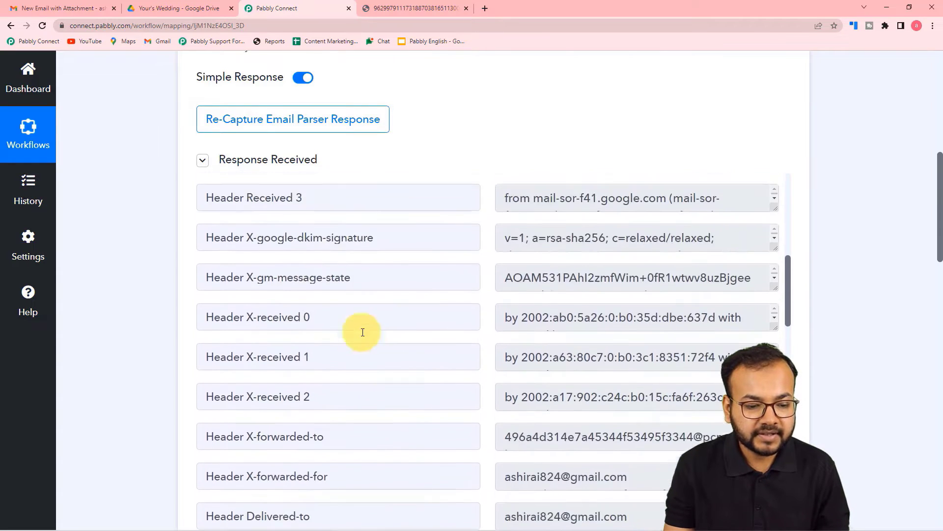
scroll(363, 332, "up", 8)
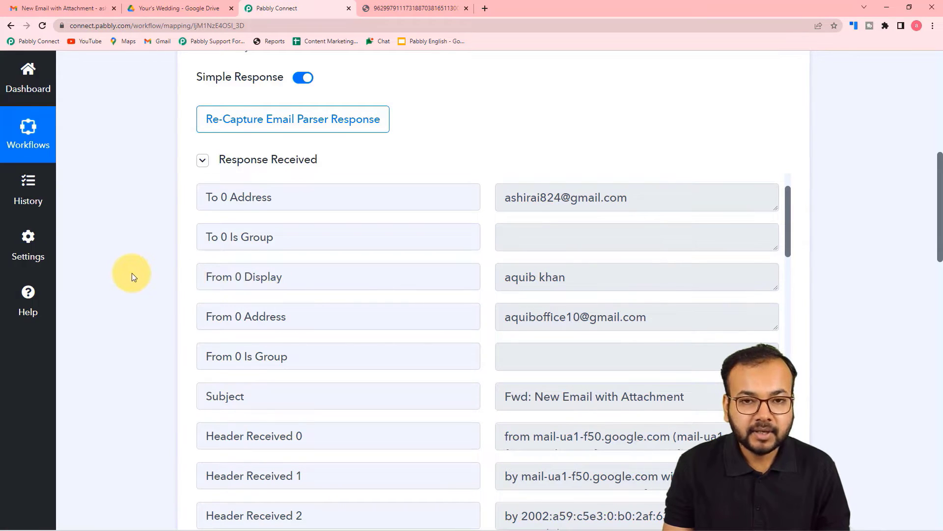
scroll(132, 272, "down", 12)
scroll(132, 273, "down", 6)
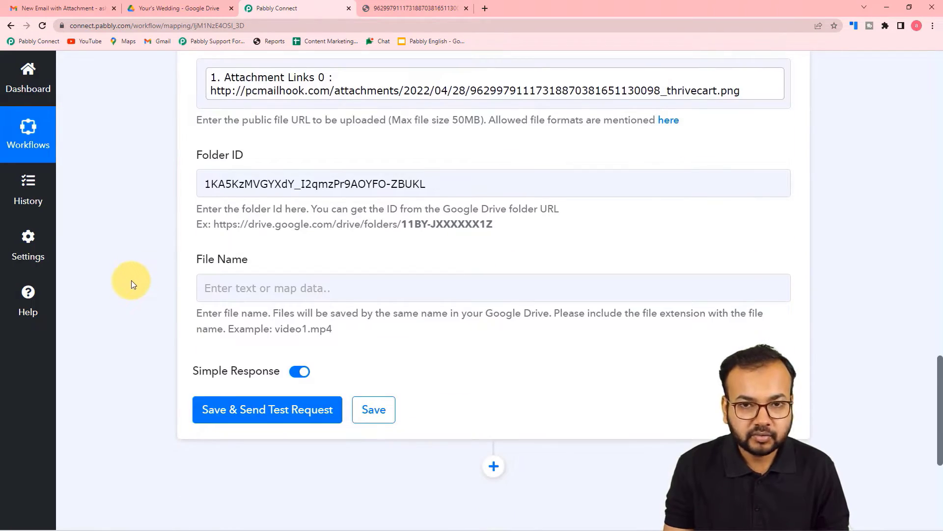
Map the upload's File Name to From 0 Display from the captured Email Parser data
scroll(131, 284, "down", 2)
left_click(306, 185)
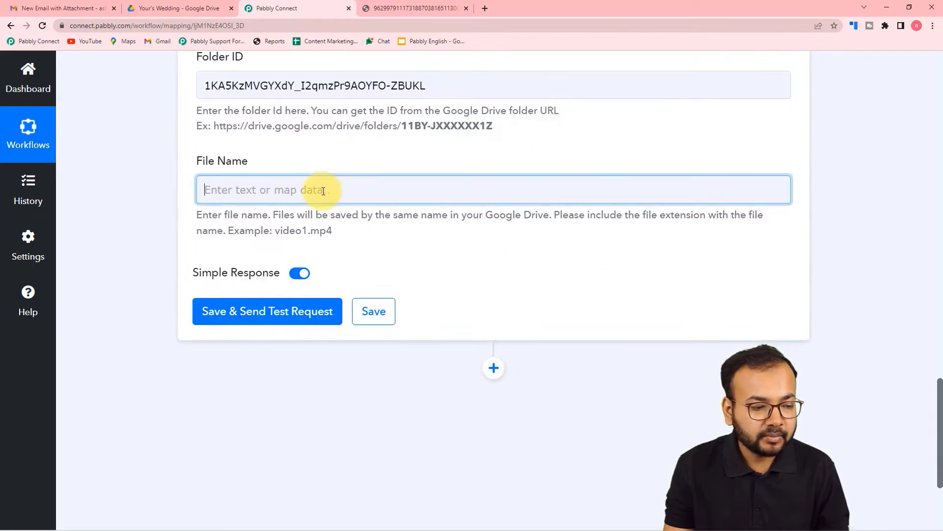
left_click(323, 191)
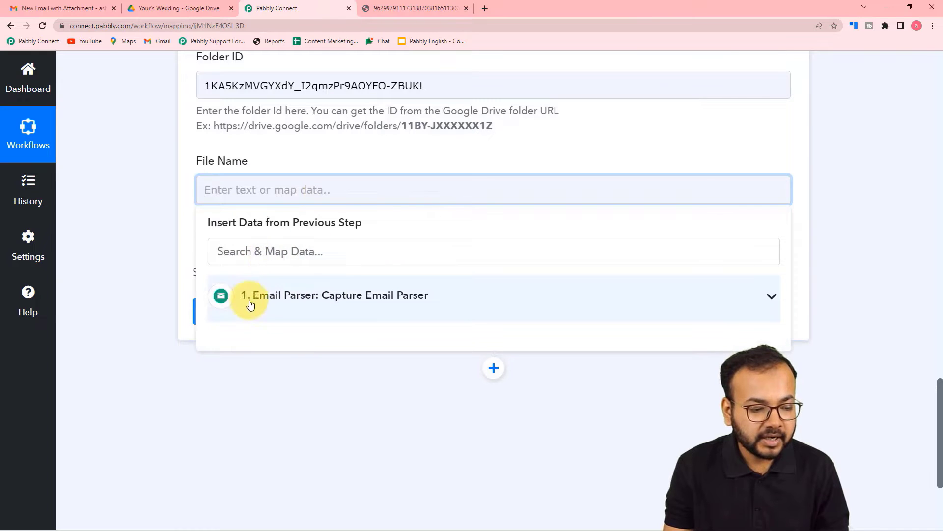
left_click(279, 311)
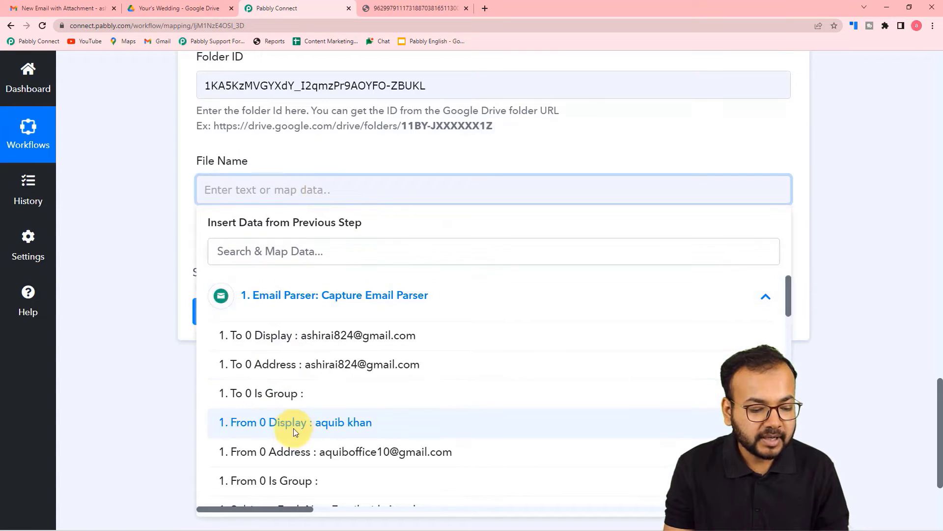
left_click(299, 433)
left_click(149, 304)
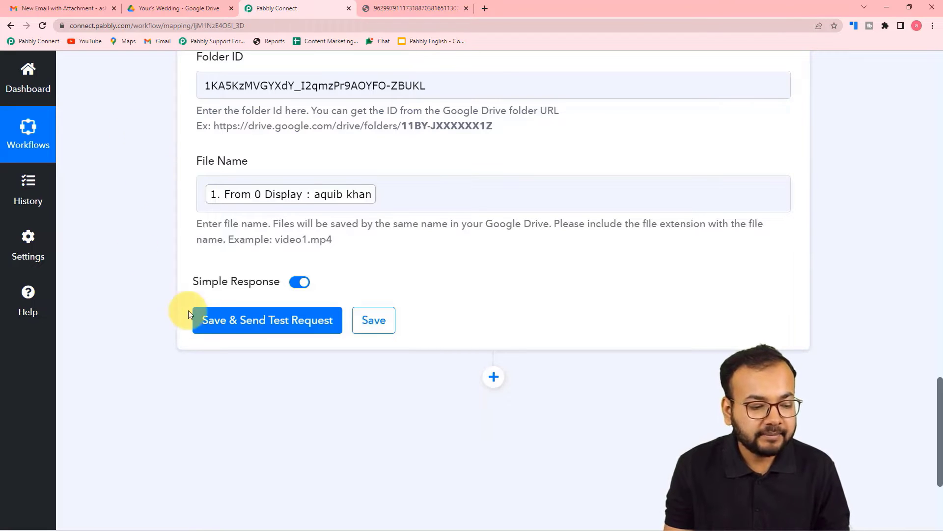
Check the "Your's Wedding" folder in Google Drive, then save the Google Drive upload action in Pabbly Connect and send its test request
left_click(183, 9)
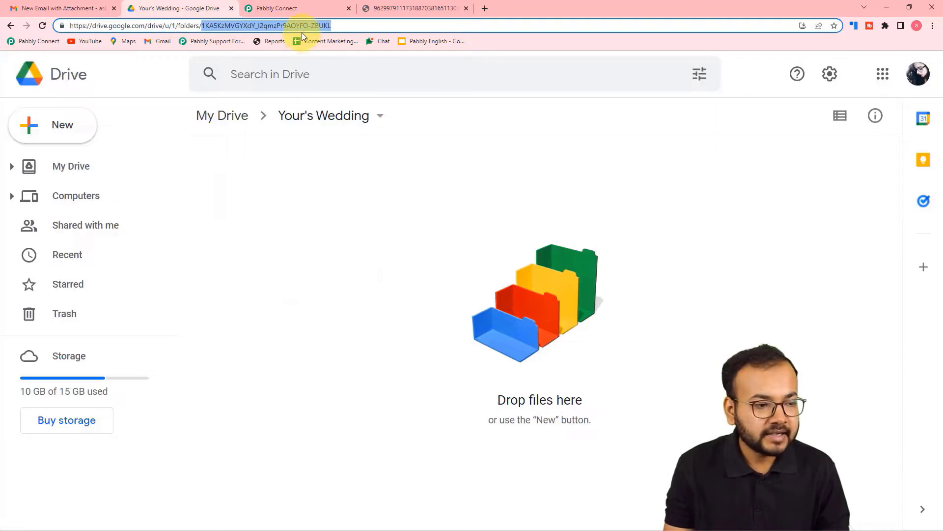
left_click(302, 10)
left_click(264, 319)
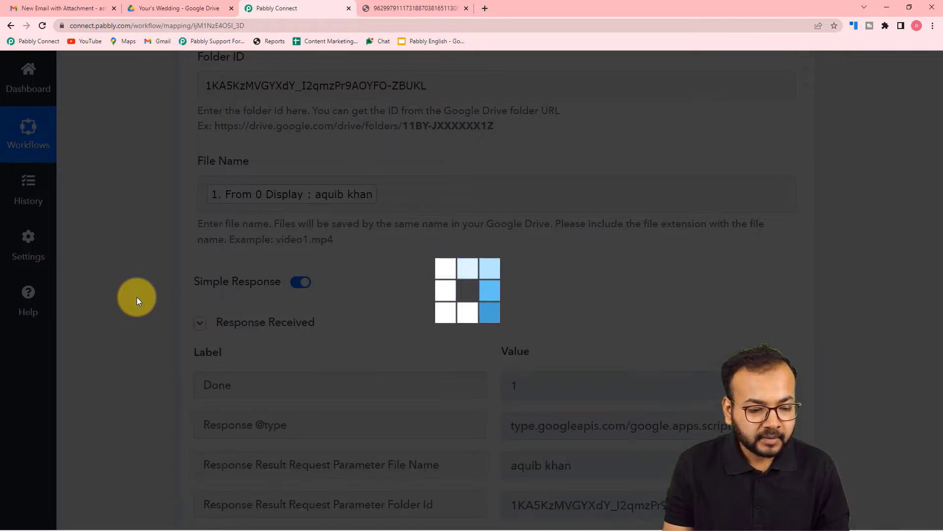
scroll(136, 297, "down", 6)
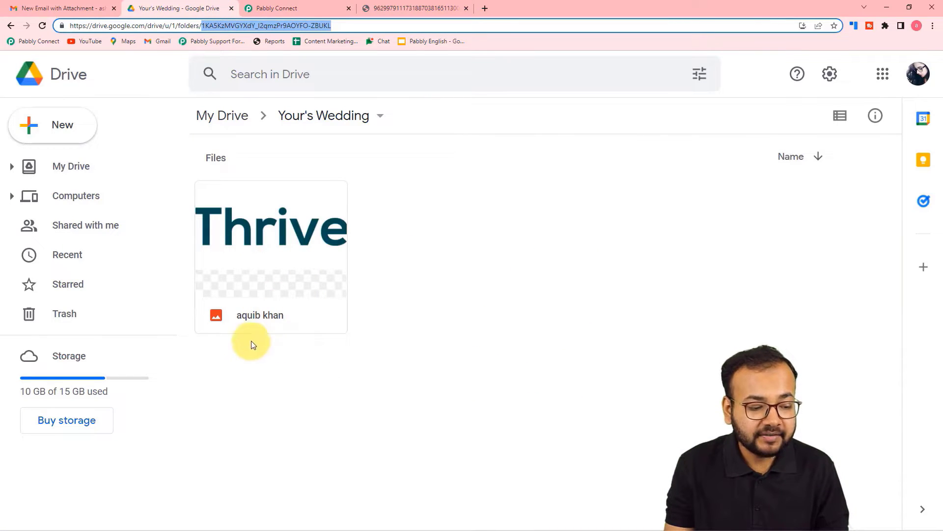
Preview the uploaded image in the "Your's Wedding" Drive folder and compare it with the attachment of the forwarded Gmail message
left_click(303, 291)
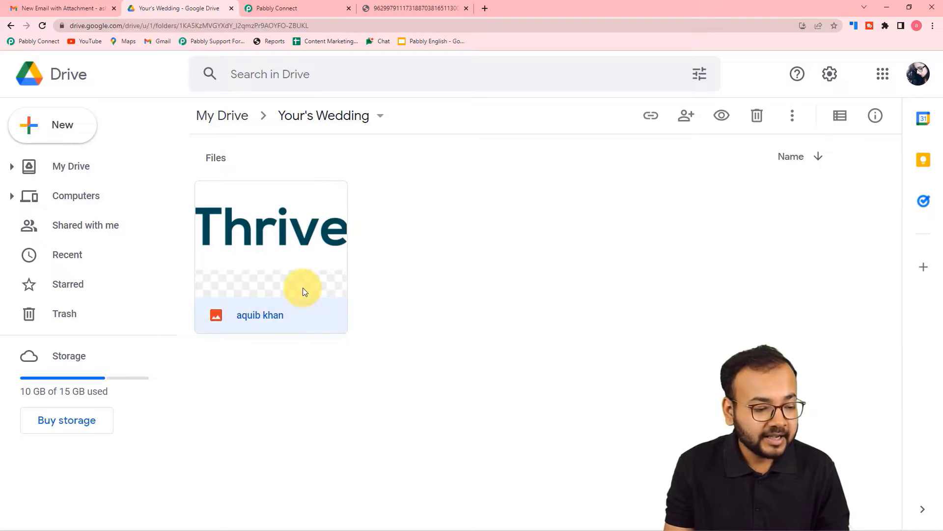
double_click(286, 246)
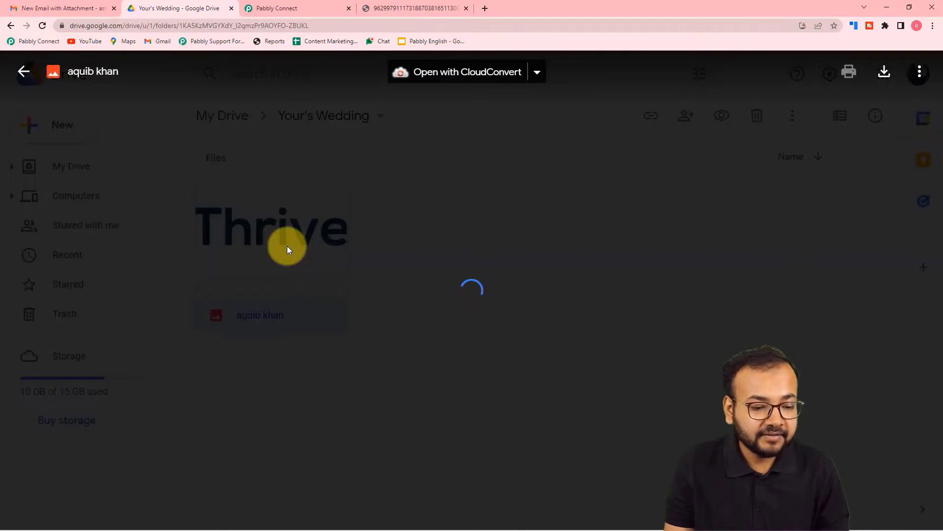
left_click(75, 12)
left_click(442, 221)
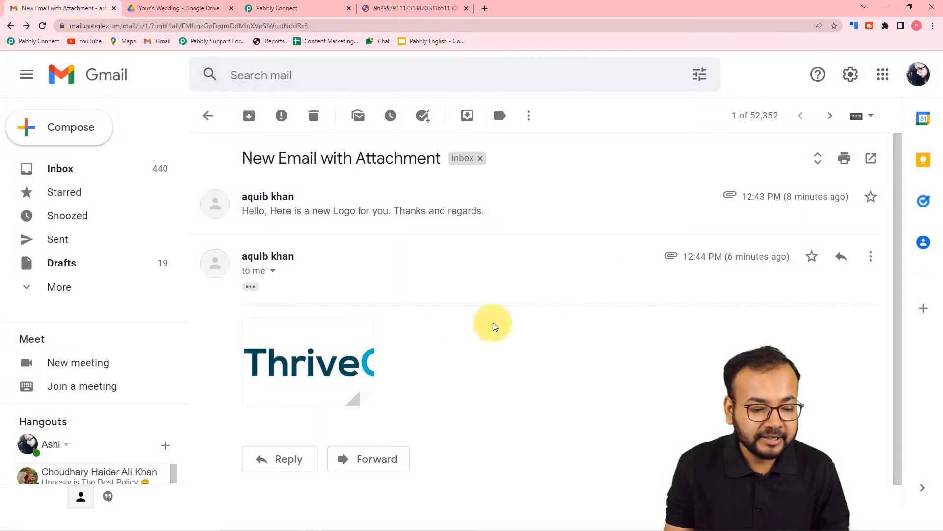
left_click(195, 11)
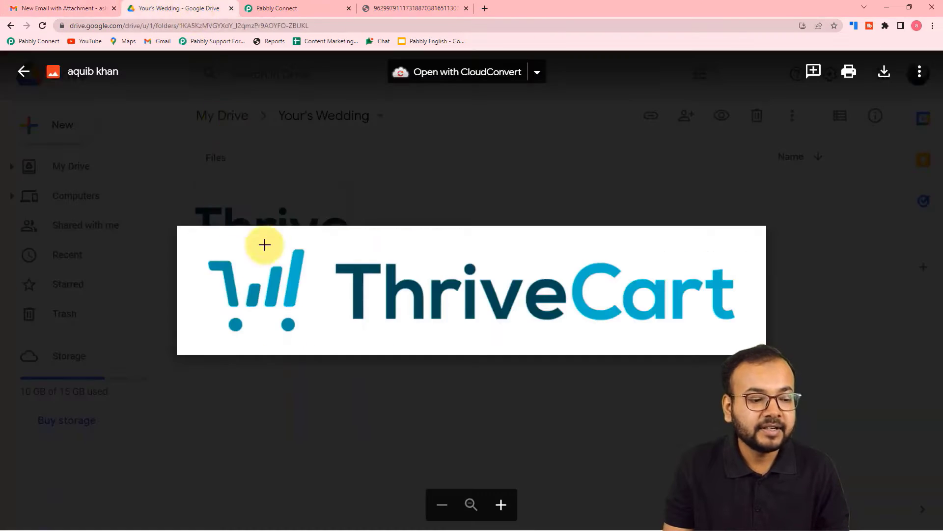
left_click(334, 198)
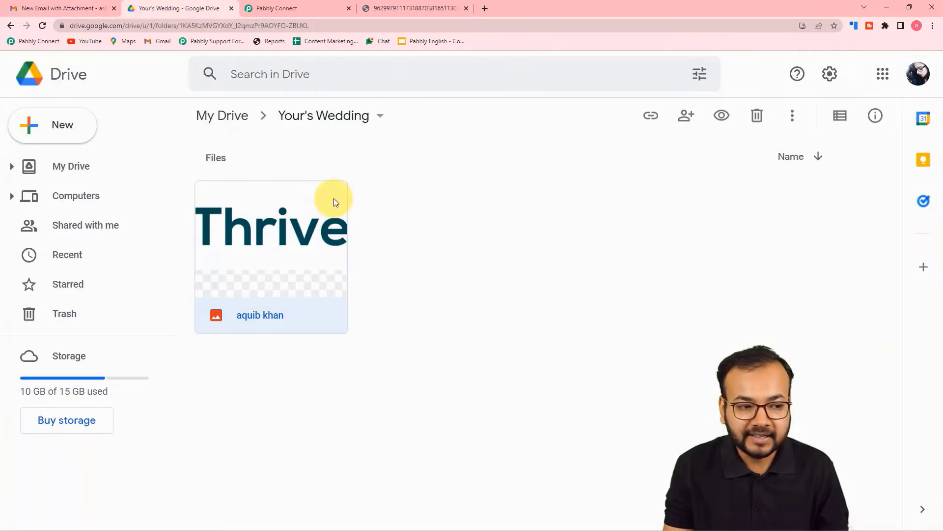
Review the finished workflow in Pabbly Connect from the Email Parser trigger to the Google Drive upload, and recheck the Drive folder
left_click(315, 8)
scroll(196, 288, "up", 15)
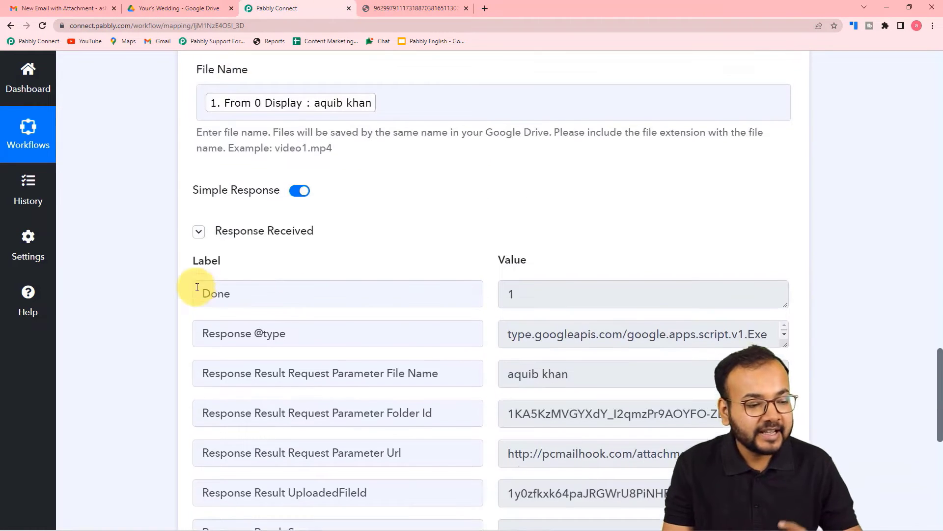
scroll(196, 287, "up", 20)
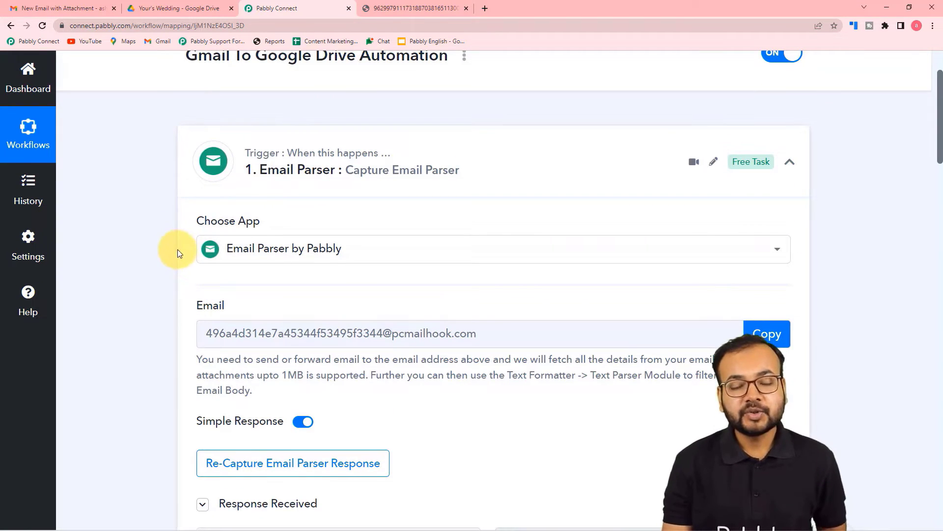
scroll(153, 263, "down", 2)
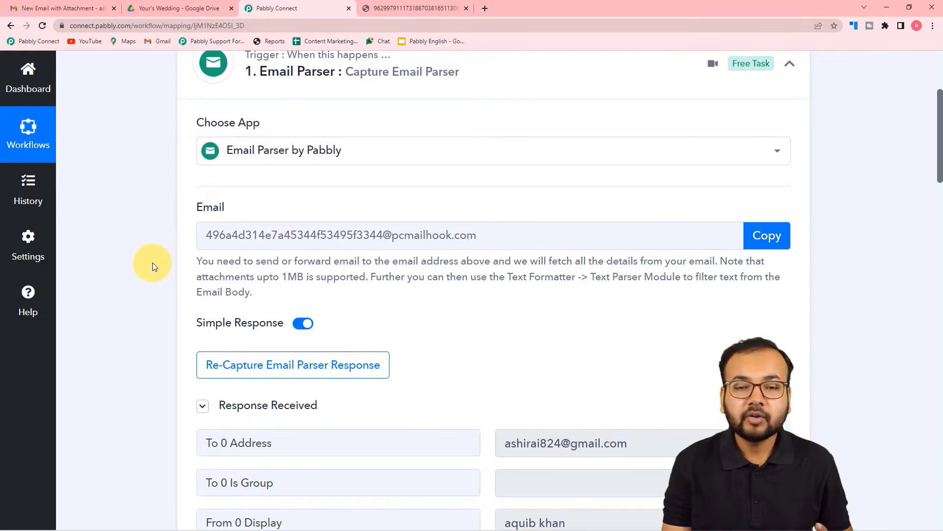
scroll(152, 263, "down", 6)
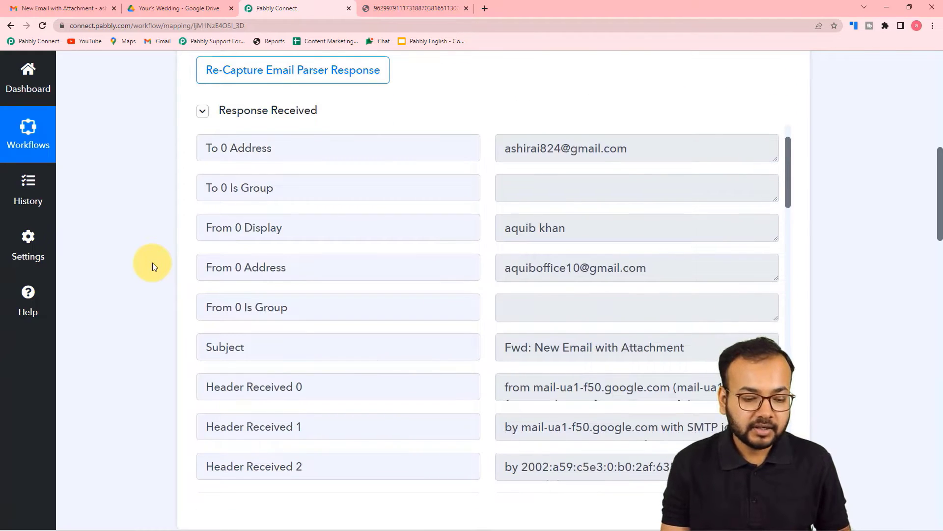
scroll(157, 296, "down", 5)
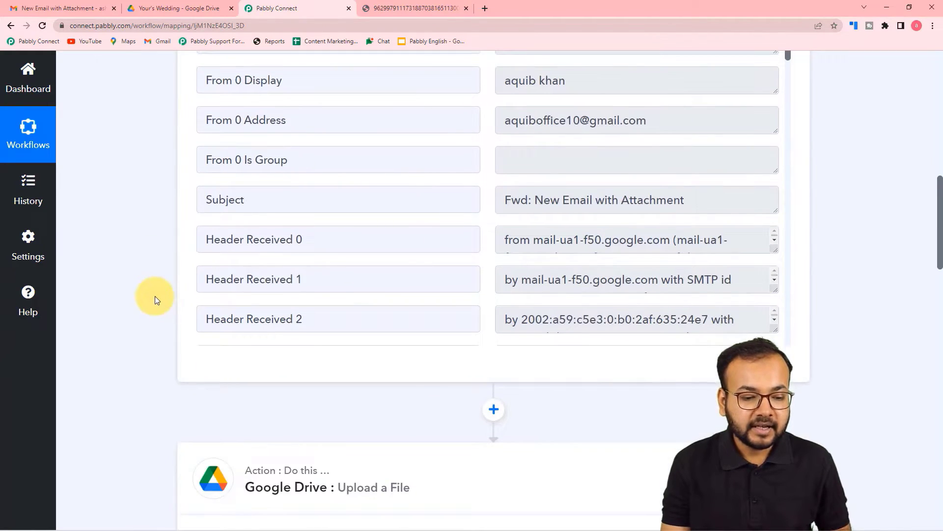
scroll(155, 296, "down", 5)
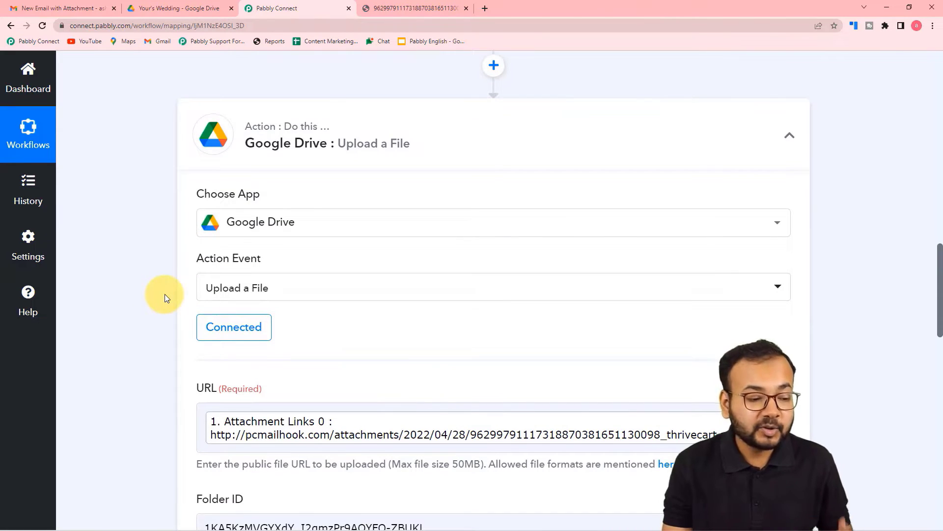
scroll(164, 294, "down", 6)
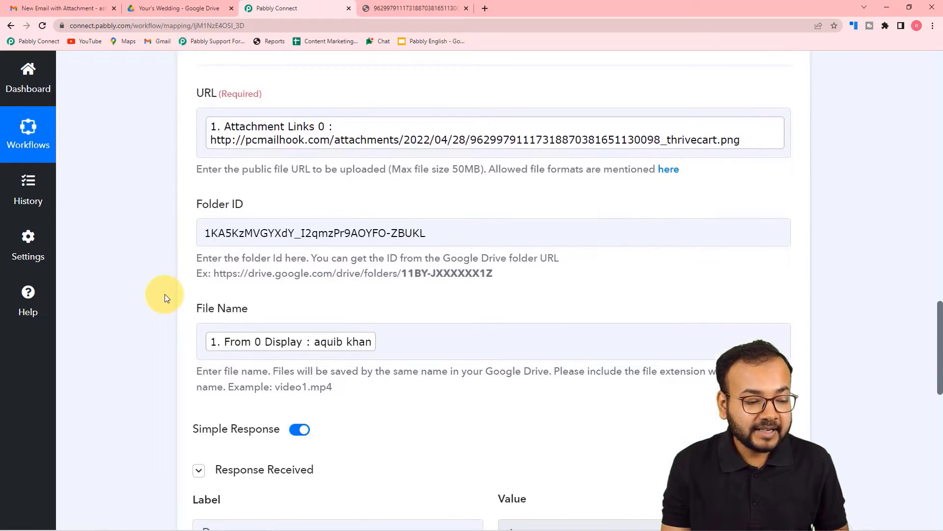
scroll(164, 294, "down", 1)
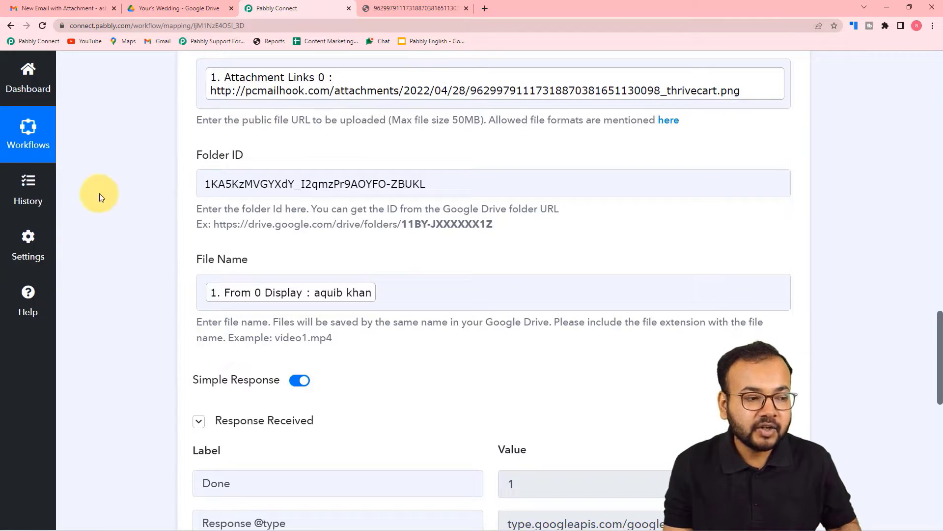
left_click(149, 8)
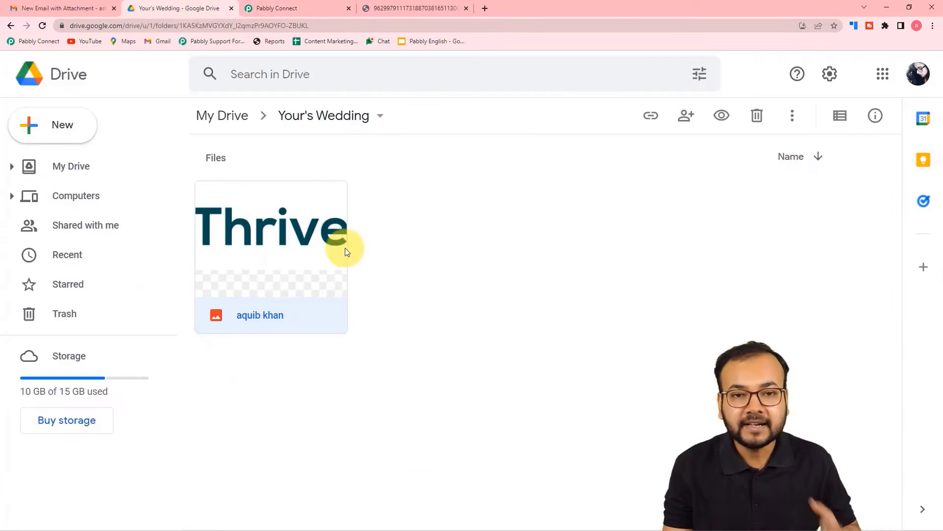
left_click(303, 6)
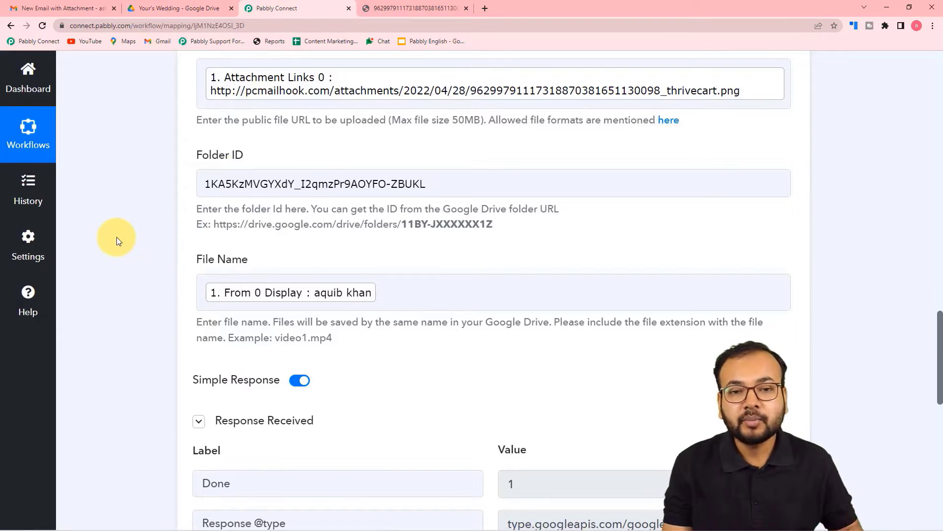
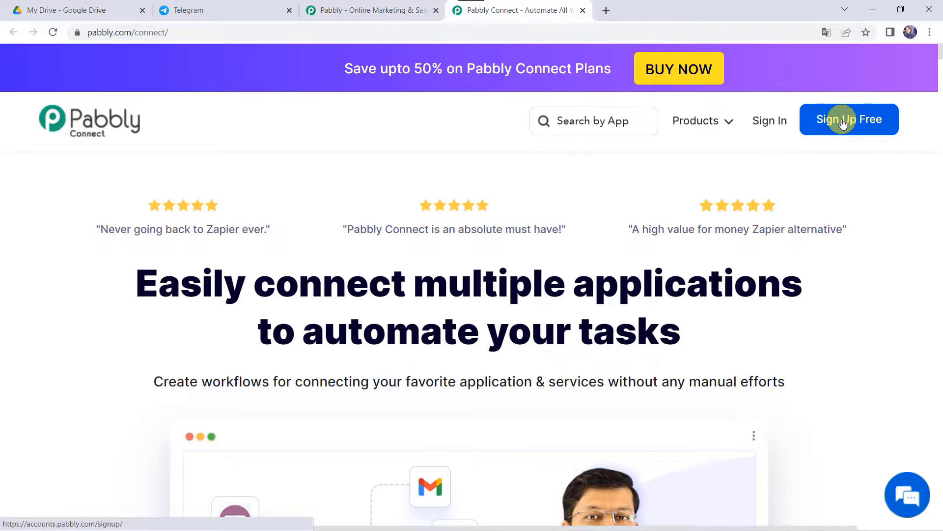
Sign in to Pabbly from the Pabbly Connect website and open the Pabbly Connect dashboard
left_click(768, 122)
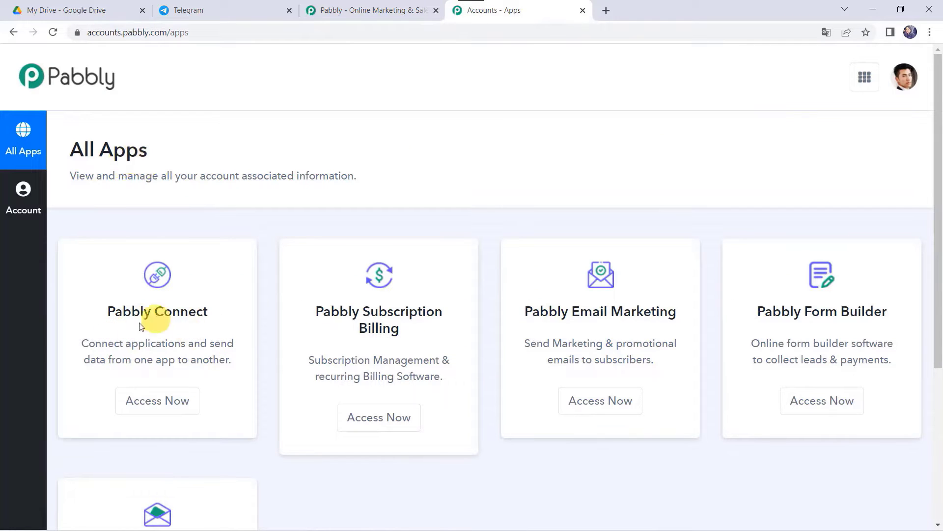
left_click(148, 406)
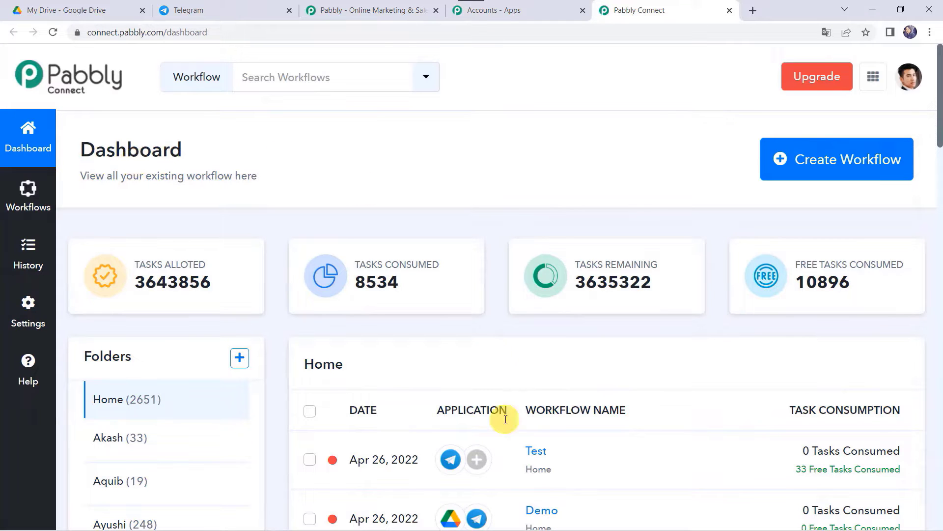
Create a new workflow named "Google Drive to Telegram Integration"
scroll(505, 419, "down", 6)
scroll(506, 419, "up", 6)
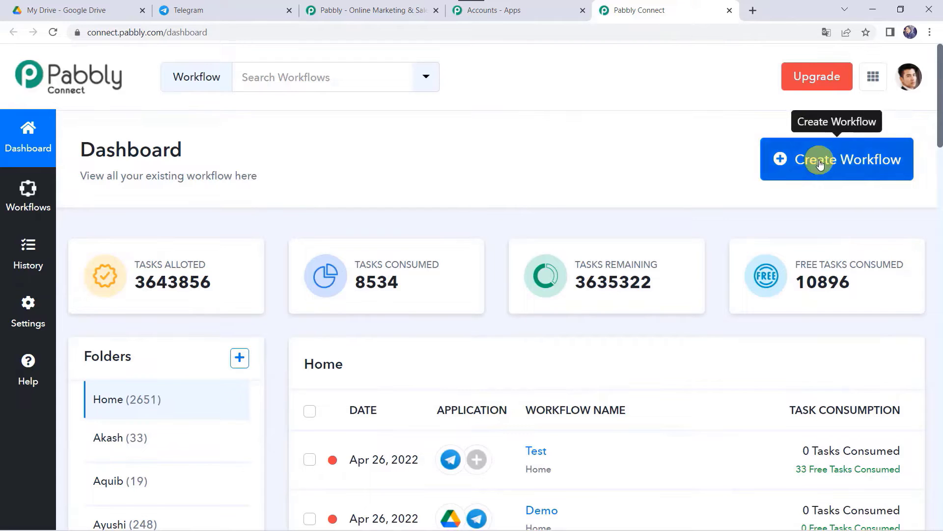
left_click(846, 168)
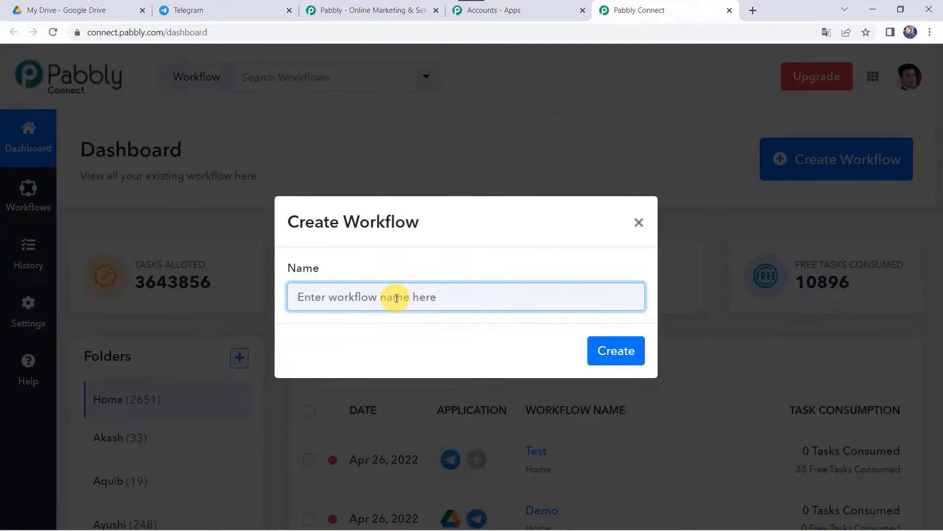
type("G")
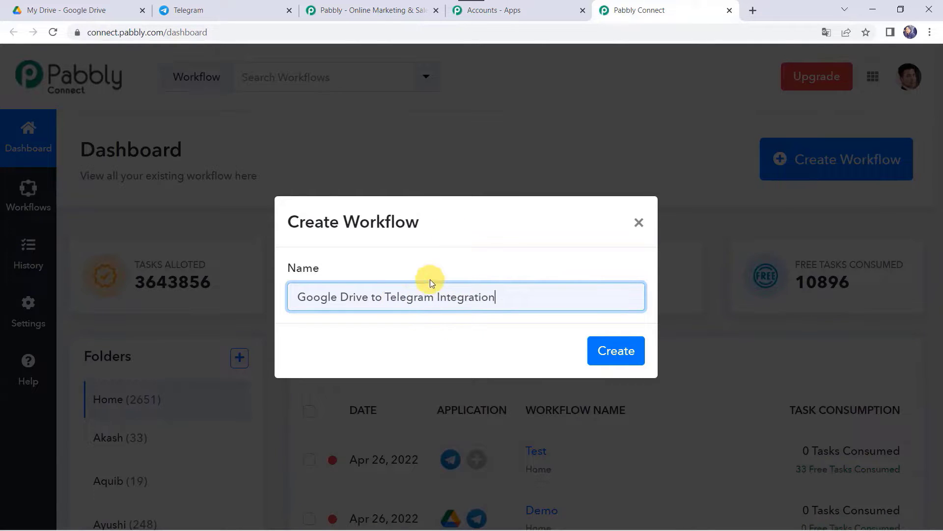
left_click(608, 350)
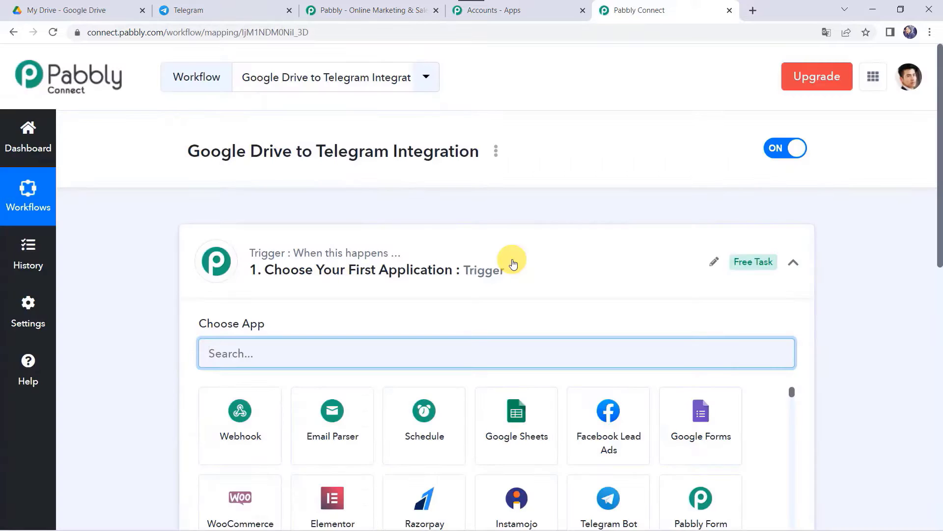
Set the workflow's trigger application to Google Drive with the trigger event New File In Specific Folder
left_click(501, 273)
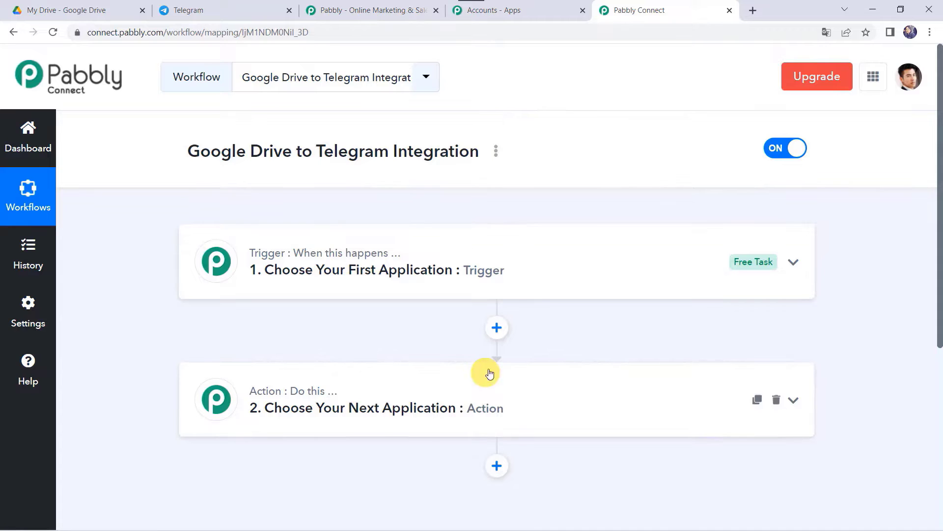
left_click(498, 273)
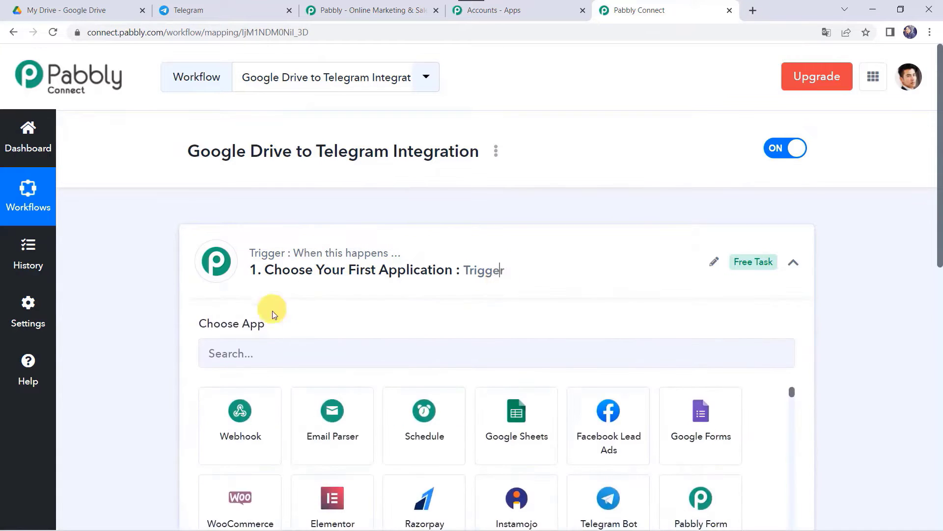
left_click(234, 354)
type("Goo")
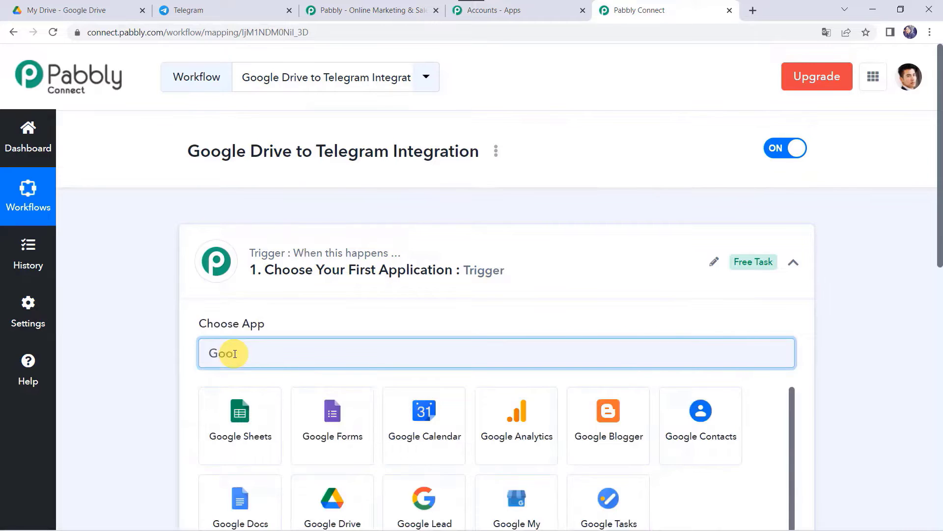
type("gle d")
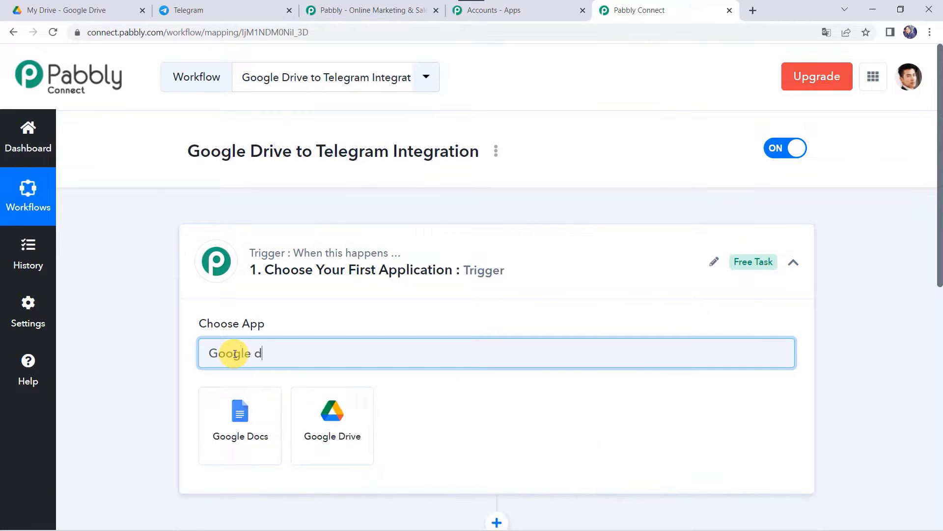
left_click(342, 435)
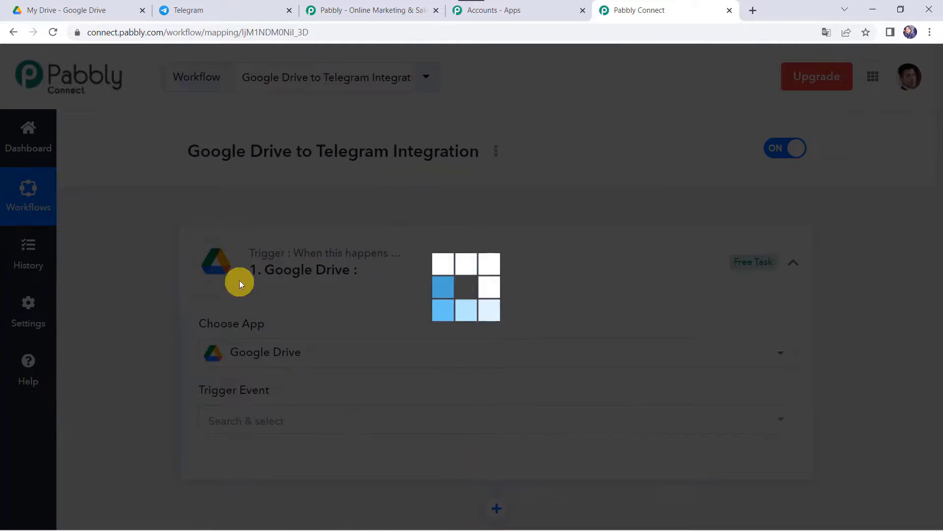
scroll(182, 339, "down", 2)
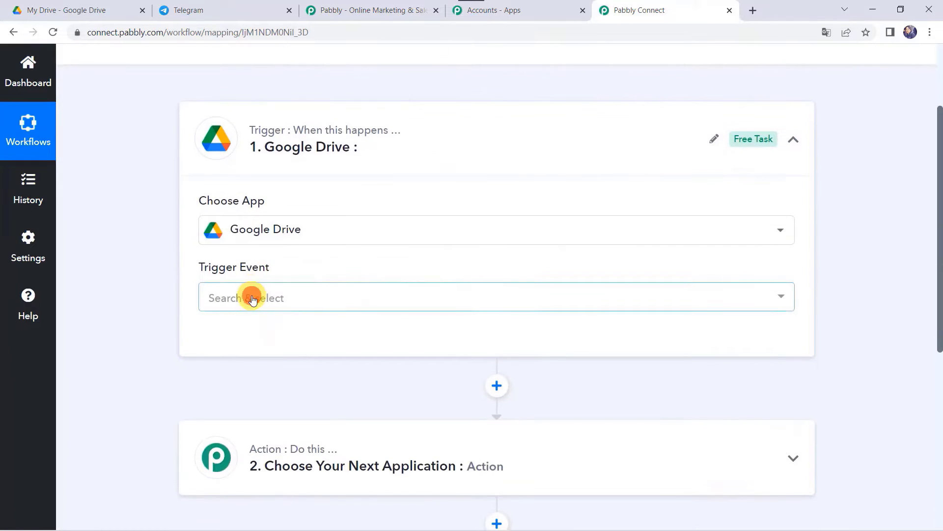
left_click(252, 298)
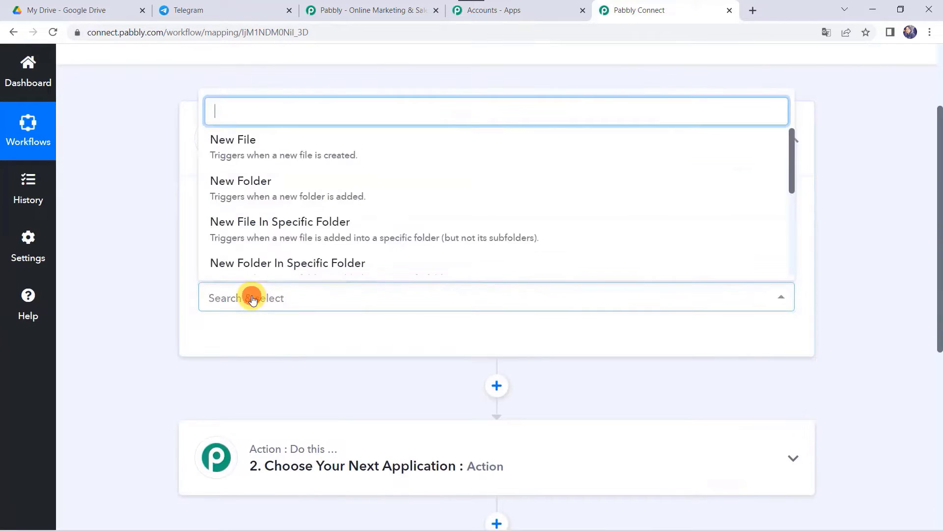
left_click(326, 225)
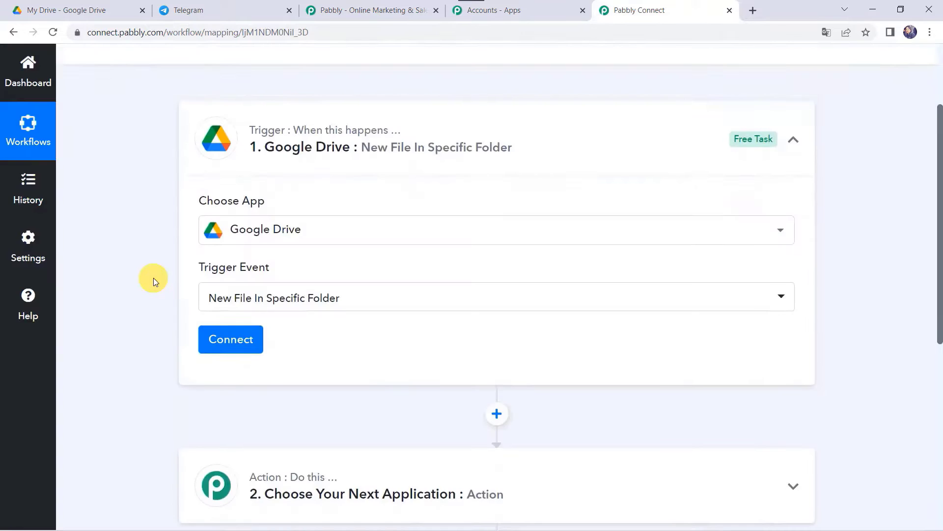
Add a new Google Drive connection to the trigger and authorize Pabbly Connect Drive with the Google account that owns the Drive
left_click(231, 260)
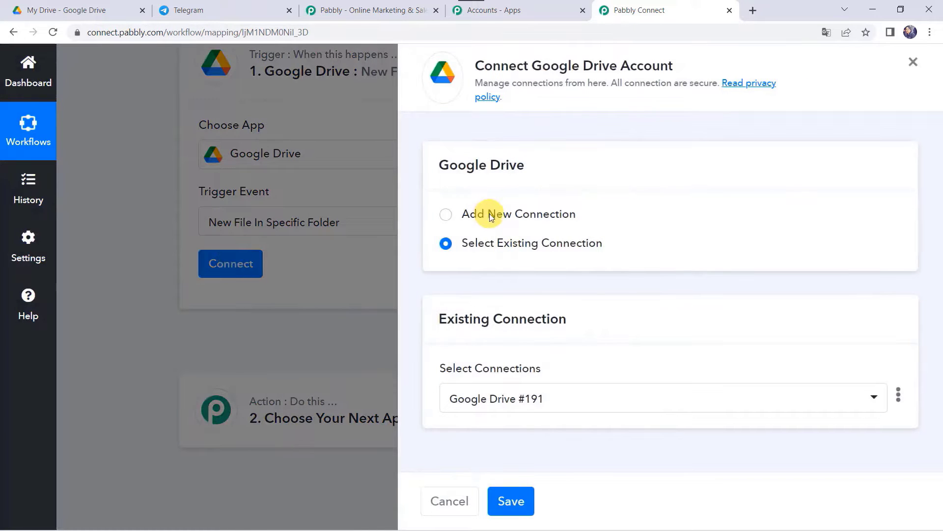
left_click(489, 214)
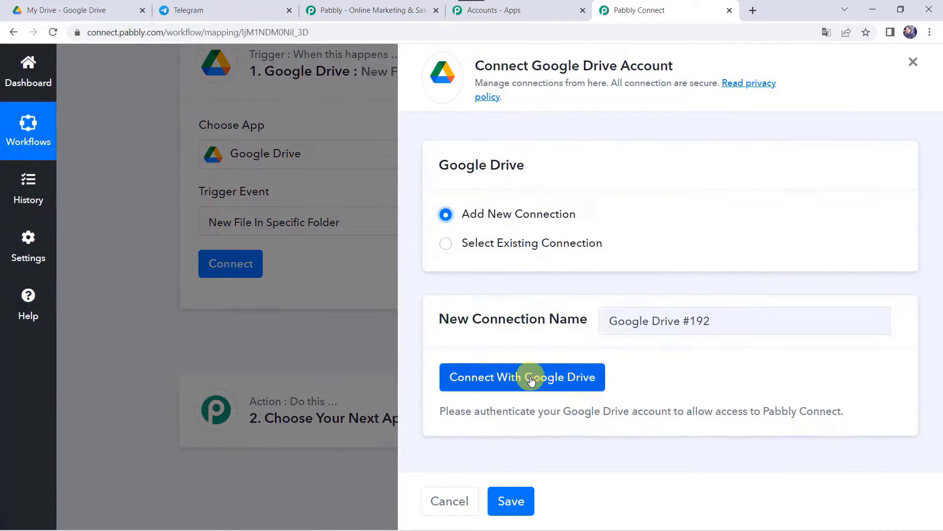
left_click(531, 379)
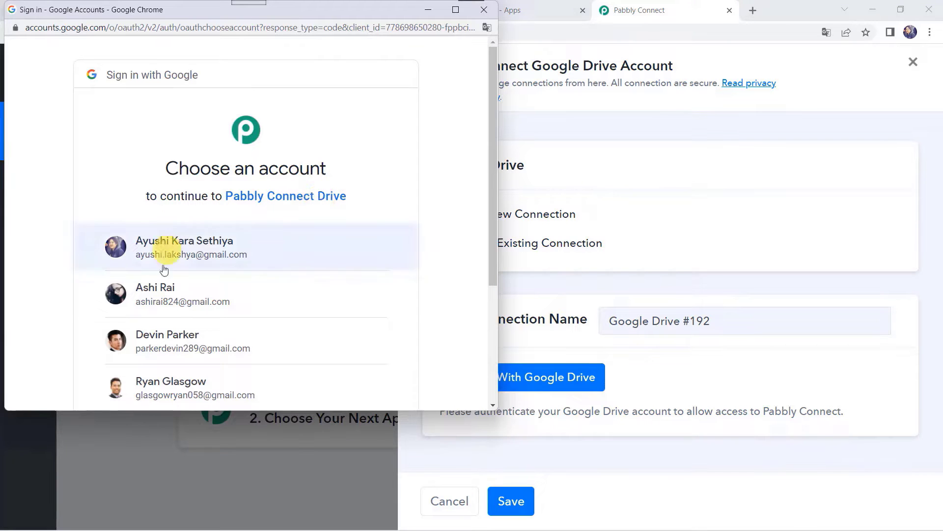
left_click(159, 293)
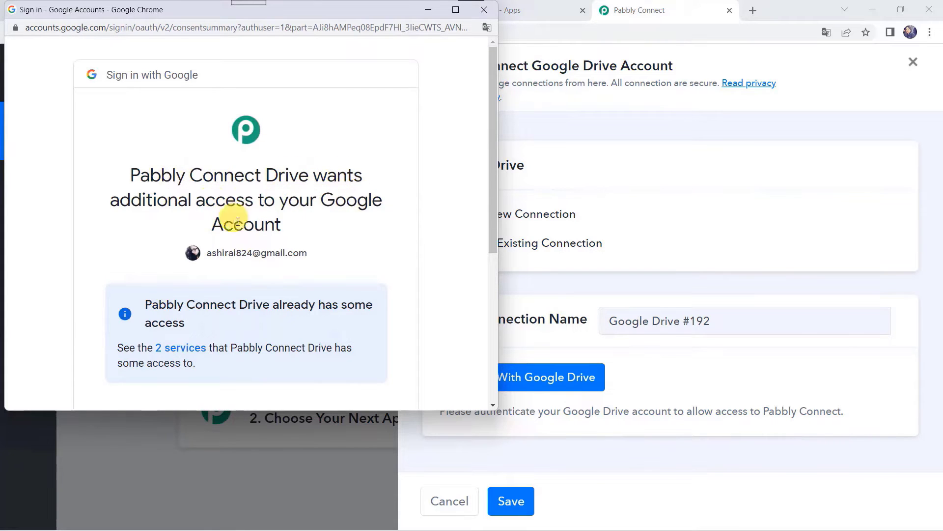
scroll(293, 228, "down", 5)
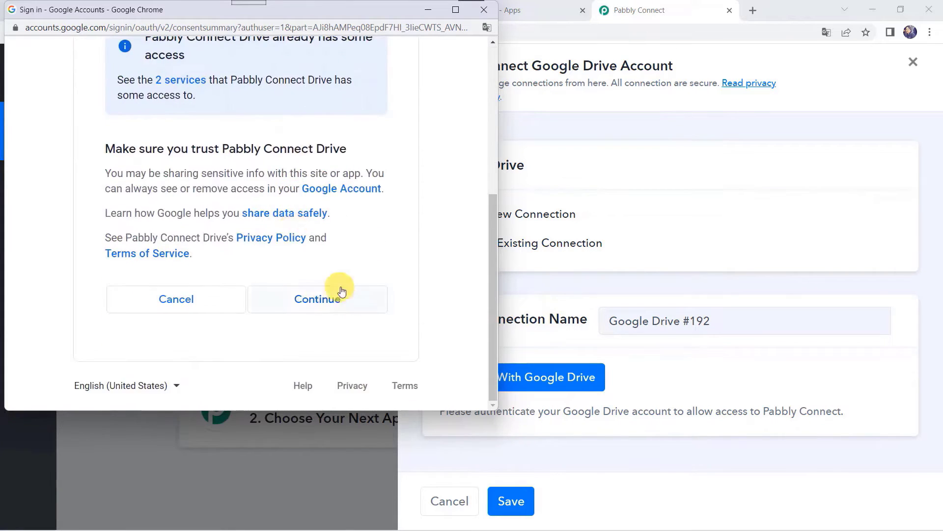
left_click(329, 305)
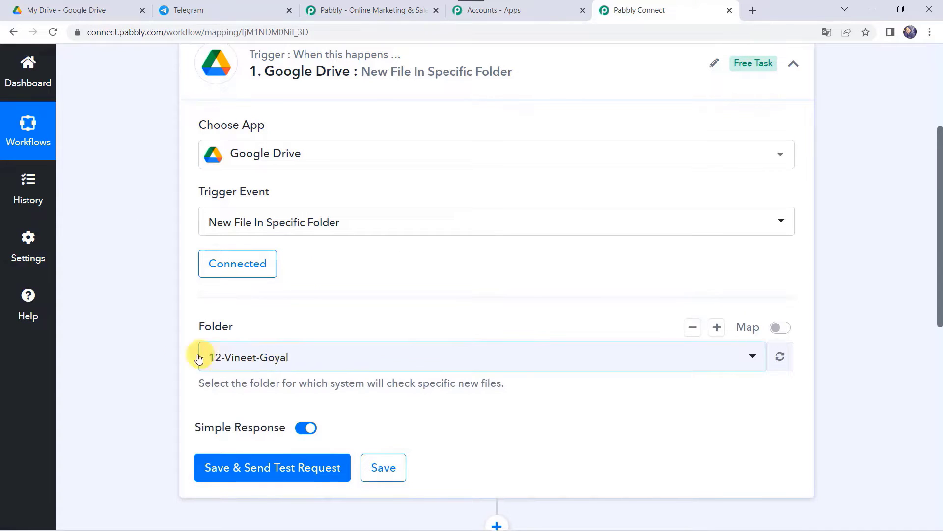
Open the trigger's list of Google Drive folders and look through the available choices
scroll(177, 353, "down", 1)
scroll(175, 352, "down", 1)
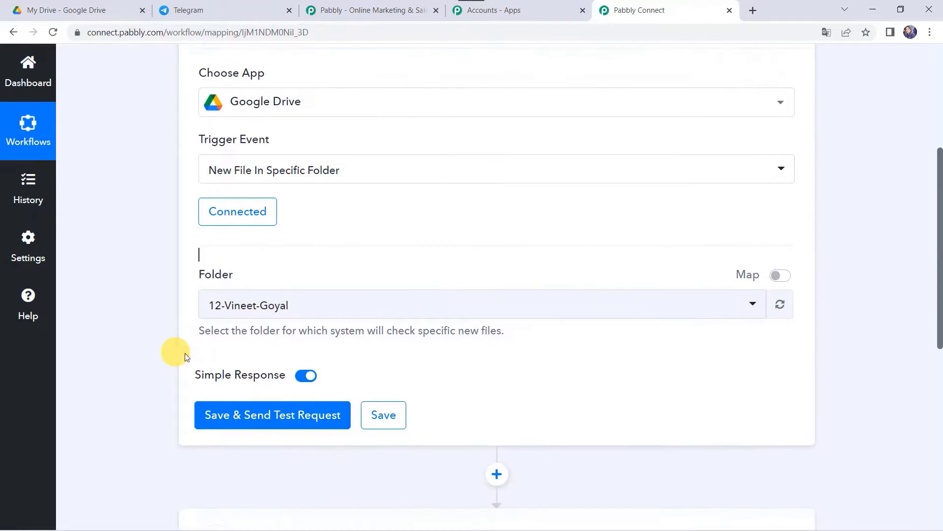
left_click(235, 316)
scroll(257, 239, "down", 5)
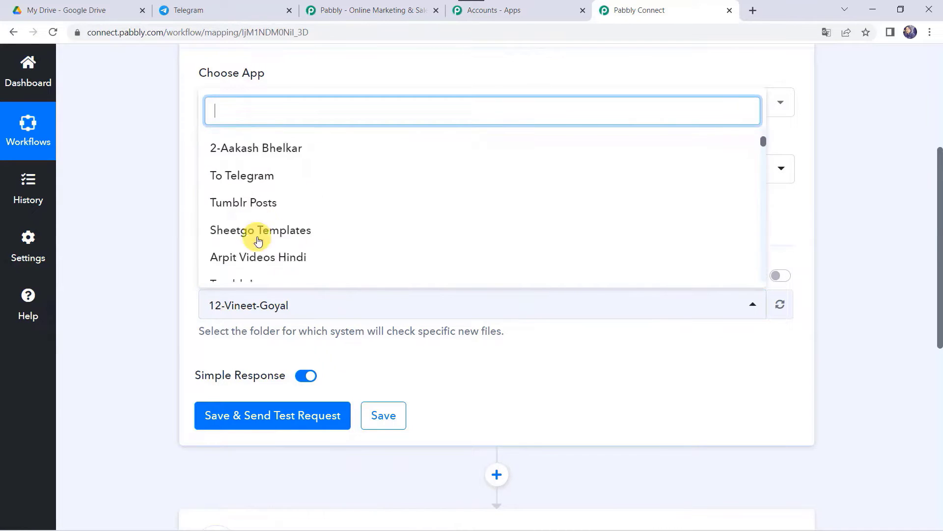
scroll(257, 235, "down", 3)
scroll(259, 238, "up", 3)
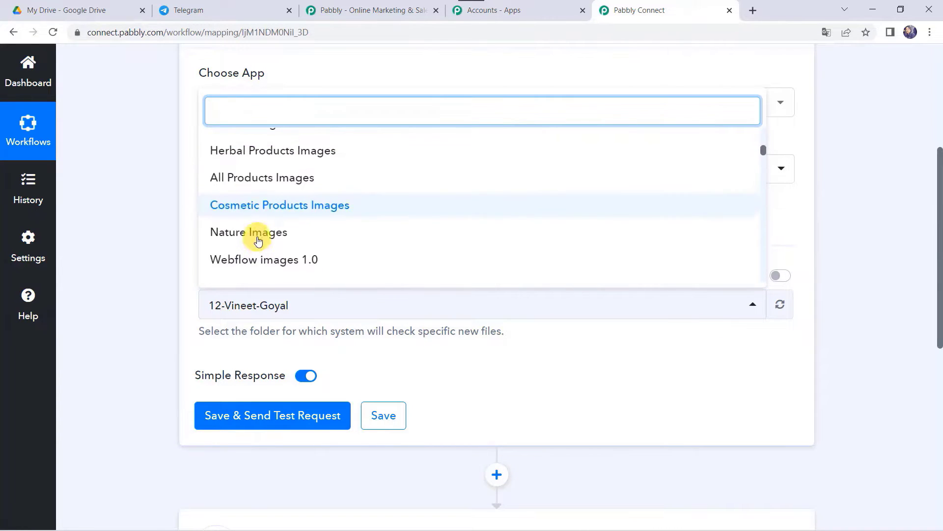
Switch to Google Drive and open the "To Telegram" folder from My Drive
left_click(79, 6)
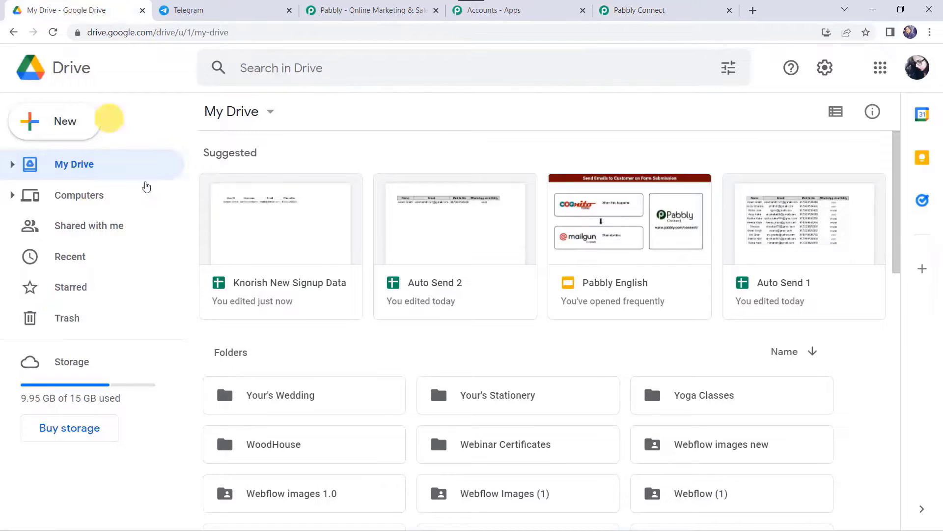
scroll(313, 364, "down", 5)
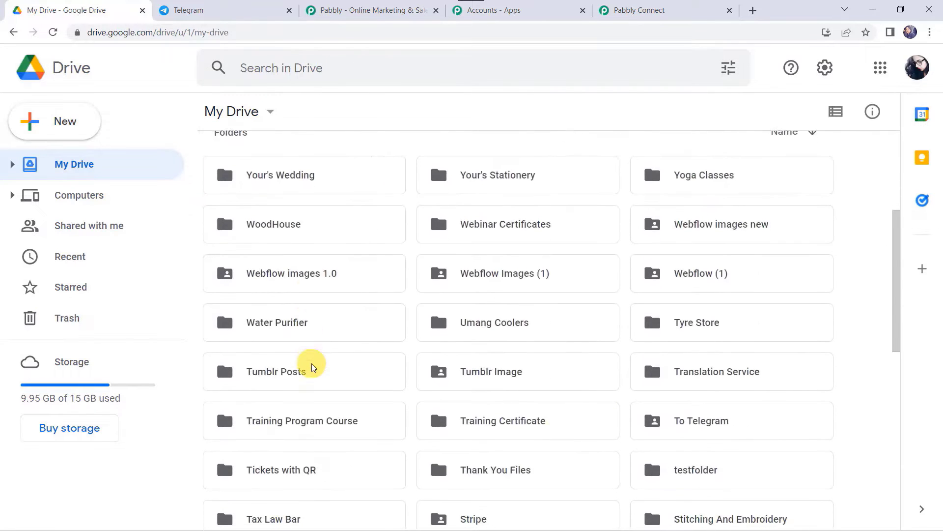
double_click(741, 414)
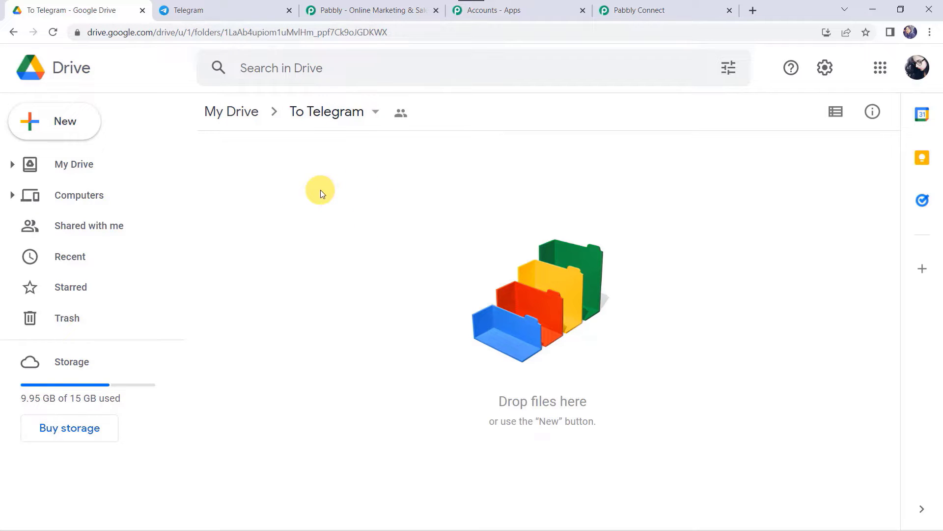
Set the "To Telegram" folder's general link access to Anyone with the link and close its sharing settings
left_click(362, 114)
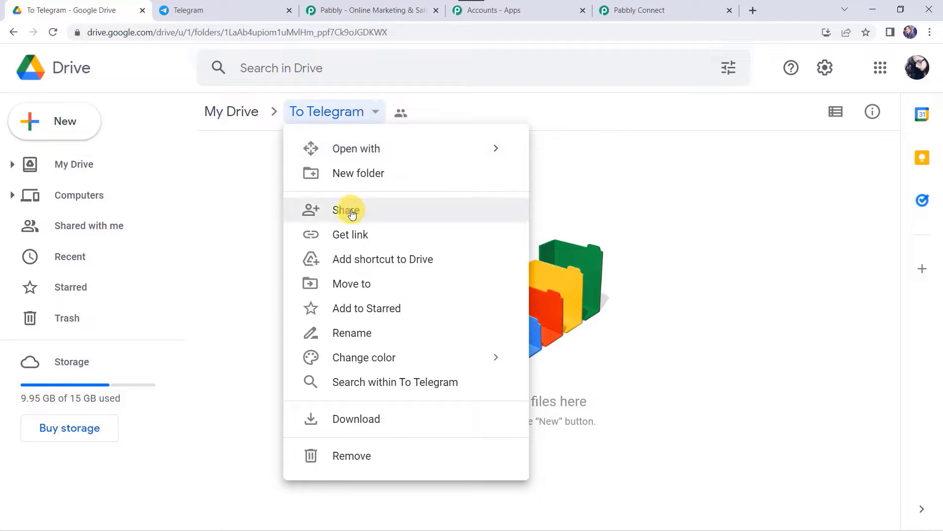
left_click(357, 207)
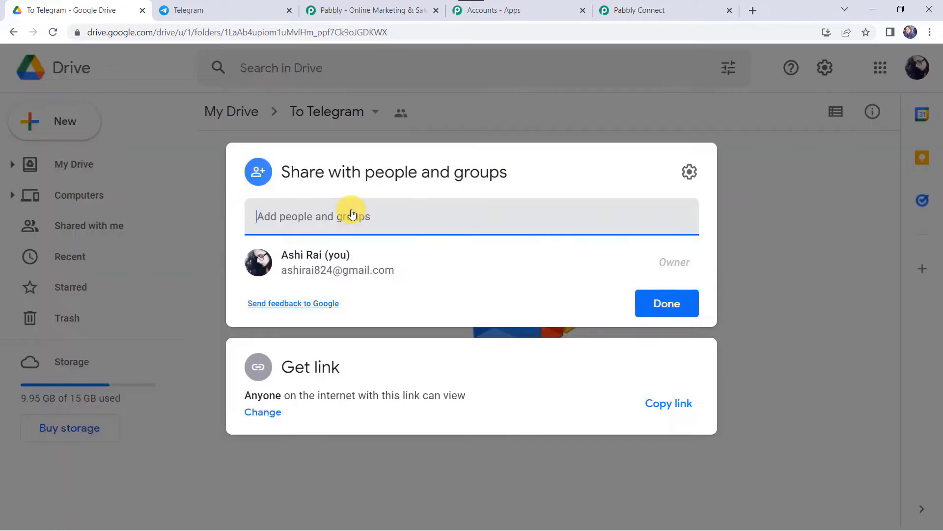
left_click(262, 413)
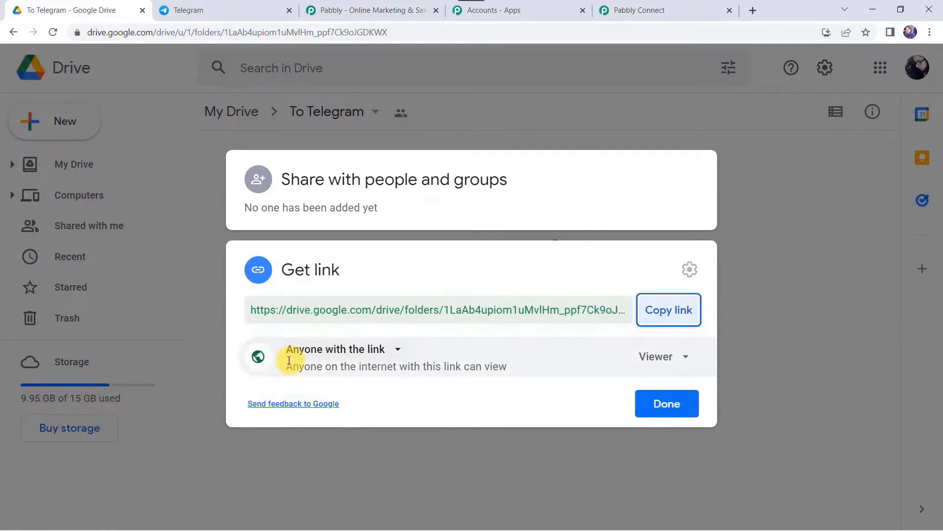
left_click(389, 354)
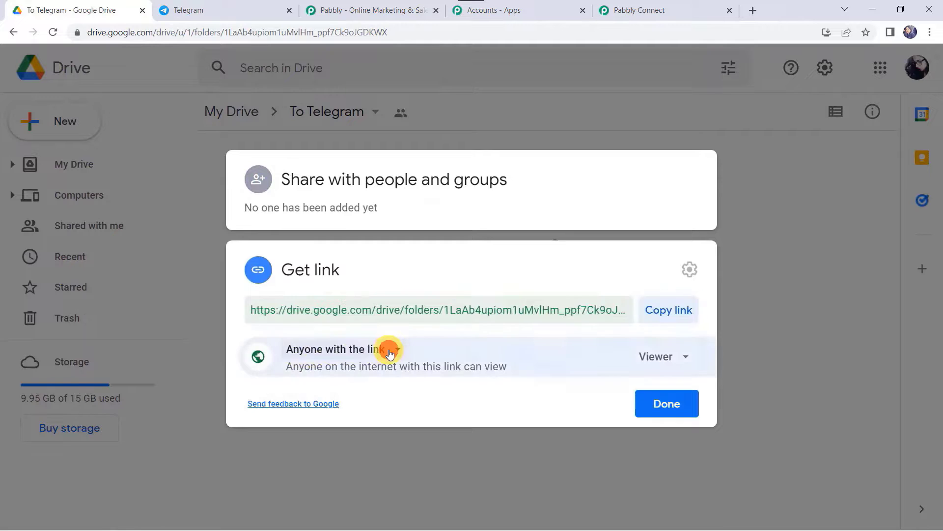
left_click(339, 349)
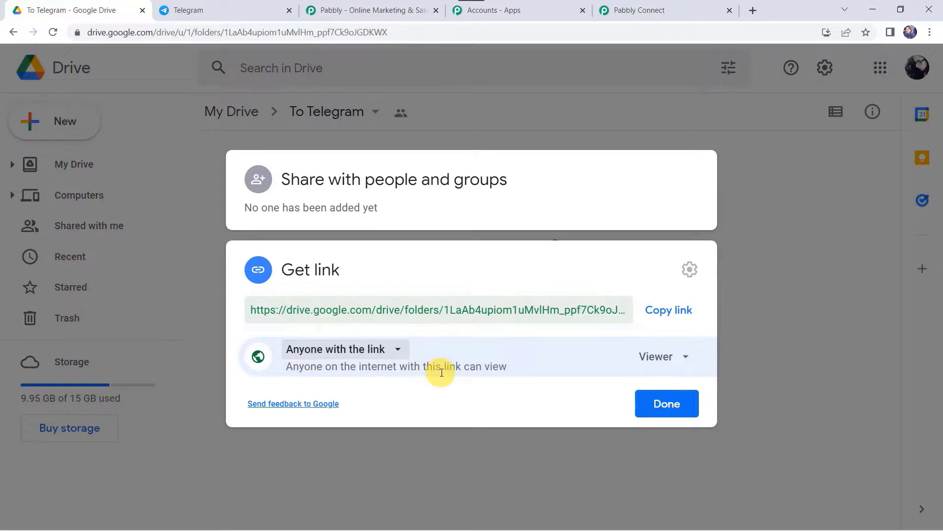
left_click(662, 400)
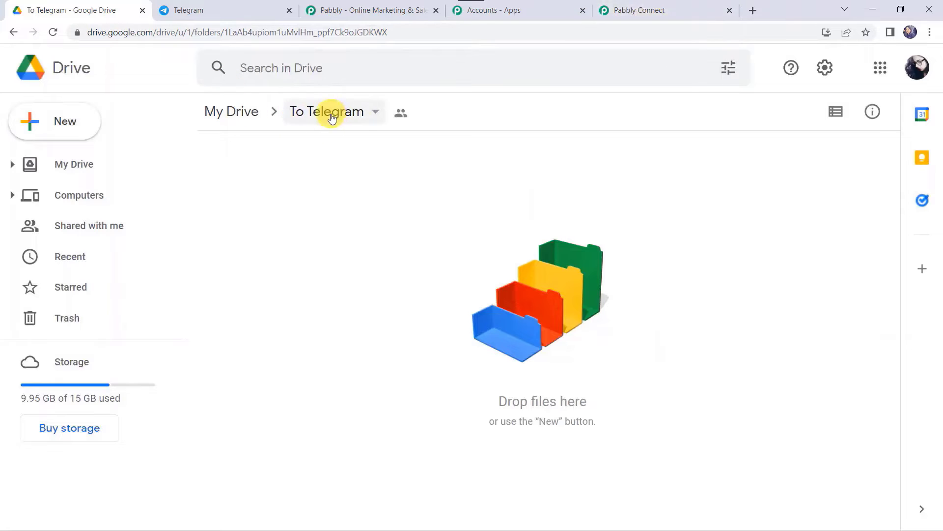
Switch back to Pabbly Connect and choose "To Telegram" as the folder the trigger monitors for new files
left_click(663, 6)
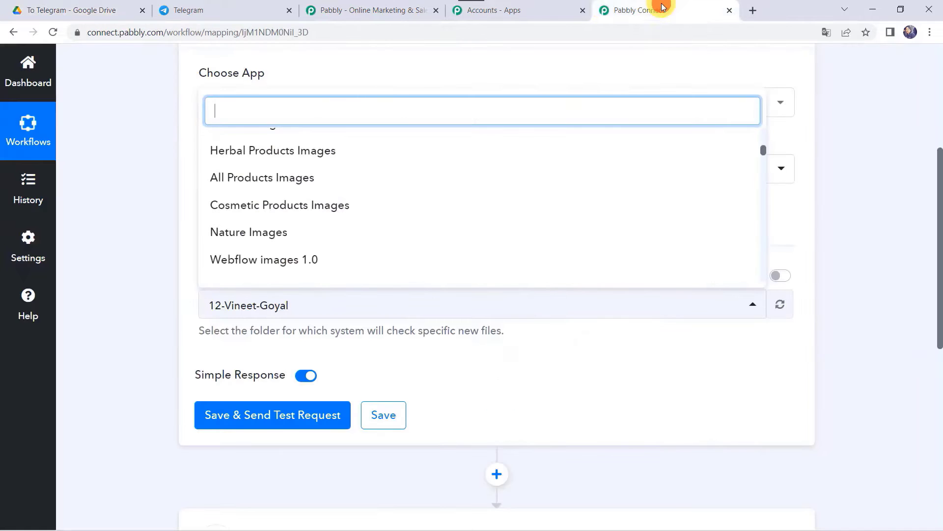
type("To")
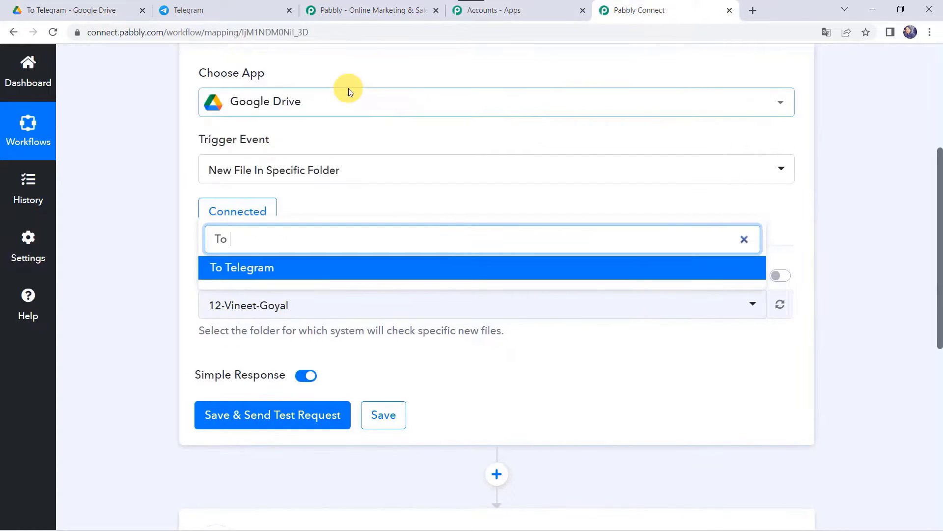
left_click(249, 267)
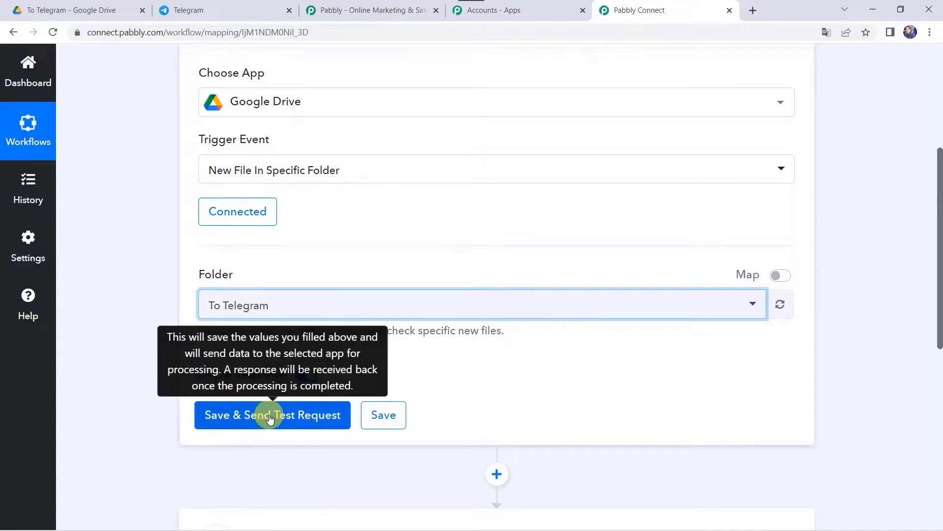
Switch to Google Drive and upload Core Integrations.png from the Uploads folder into the "To Telegram" folder
left_click(70, 11)
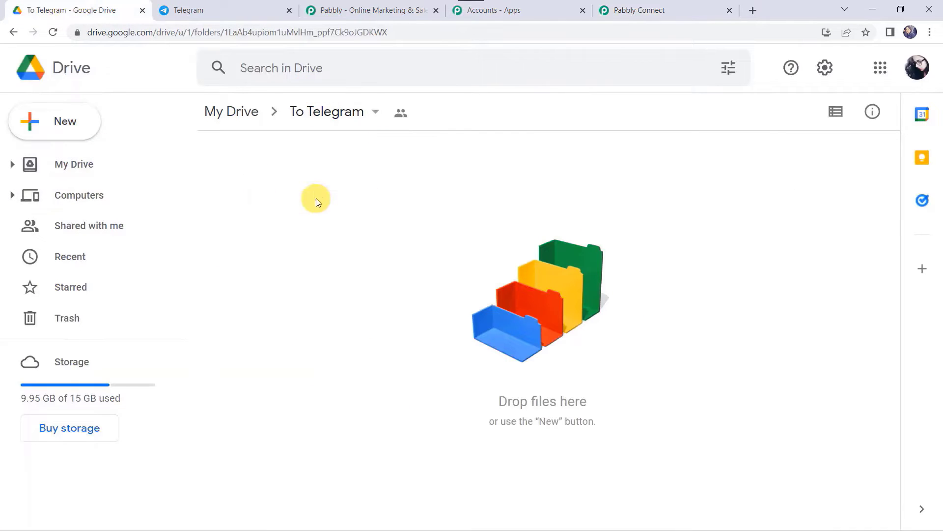
left_click(66, 127)
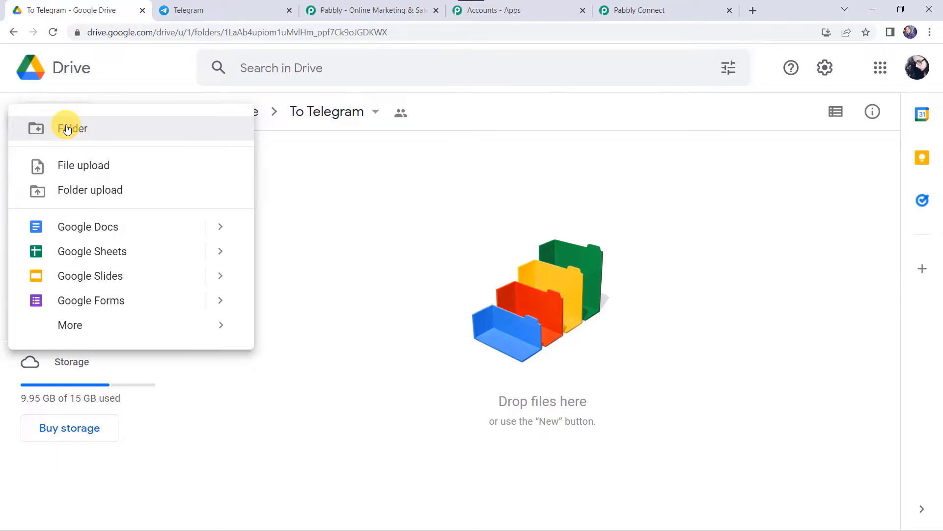
left_click(75, 168)
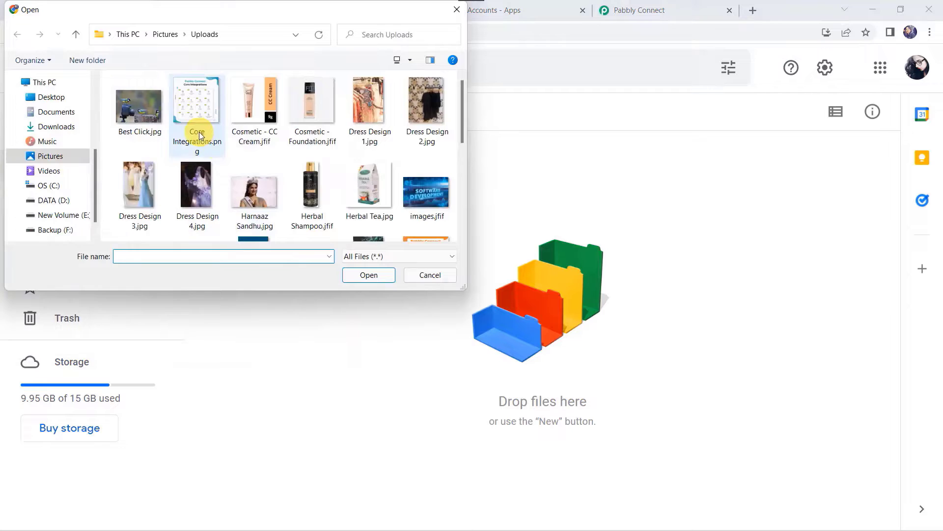
double_click(199, 132)
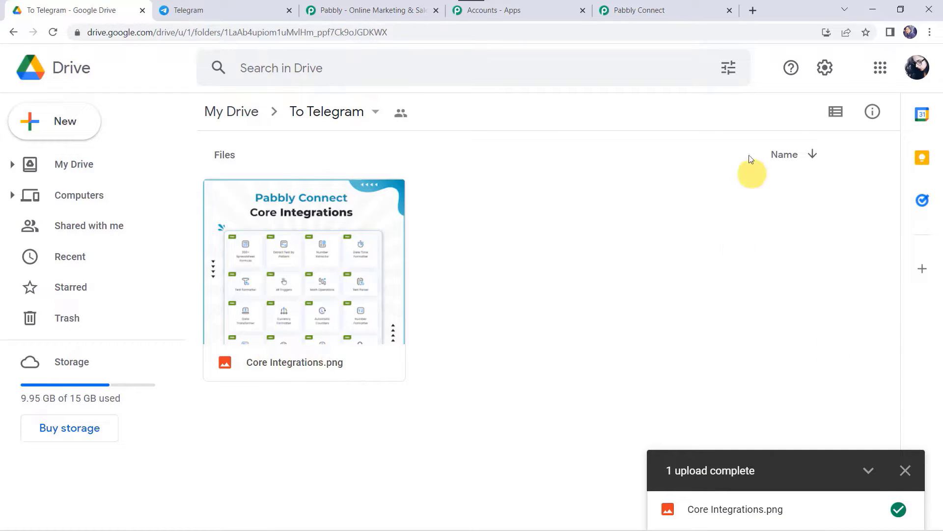
Switch back to Pabbly Connect, save the trigger with a test request, and examine the new file's links and title in the response
left_click(678, 9)
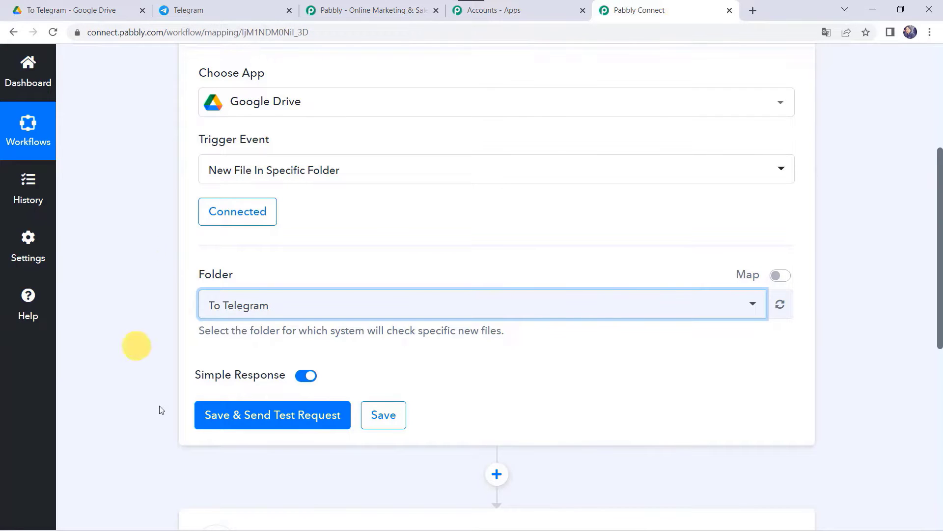
left_click(278, 415)
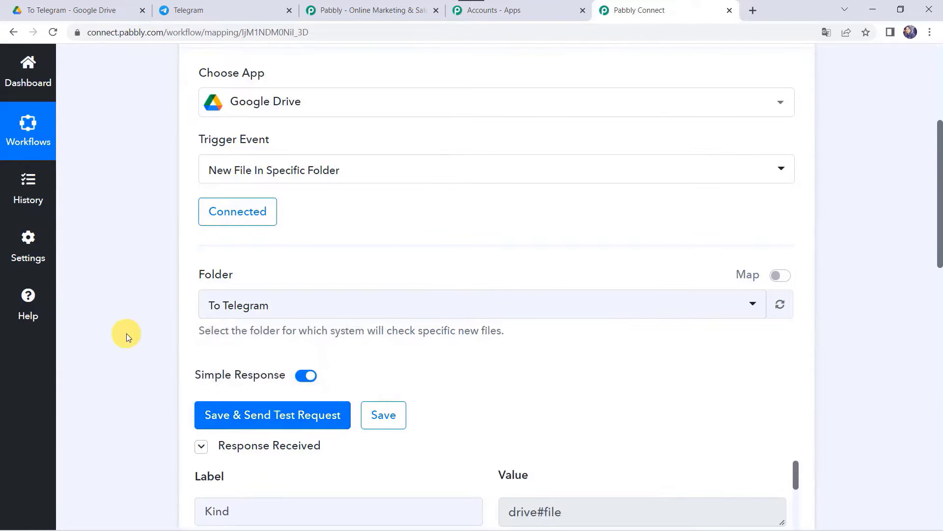
scroll(126, 333, "down", 5)
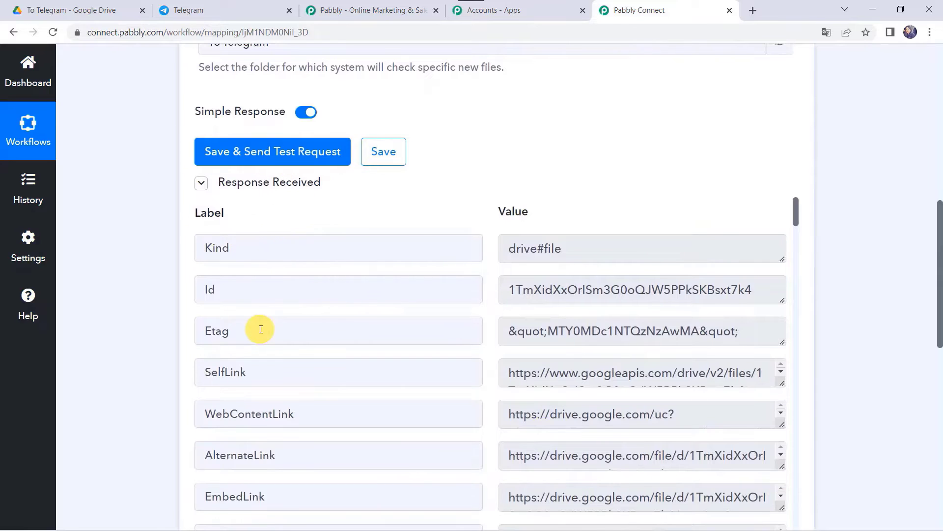
scroll(260, 329, "down", 4)
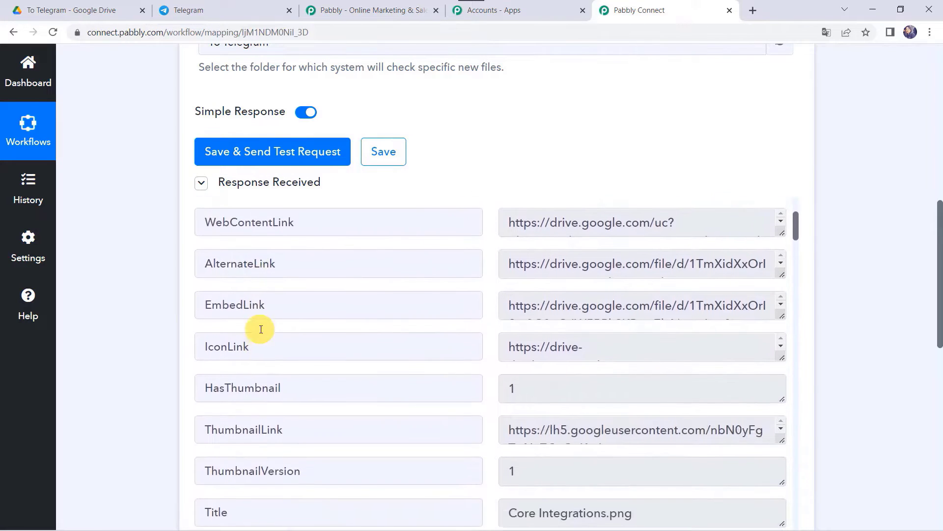
scroll(261, 329, "up", 1)
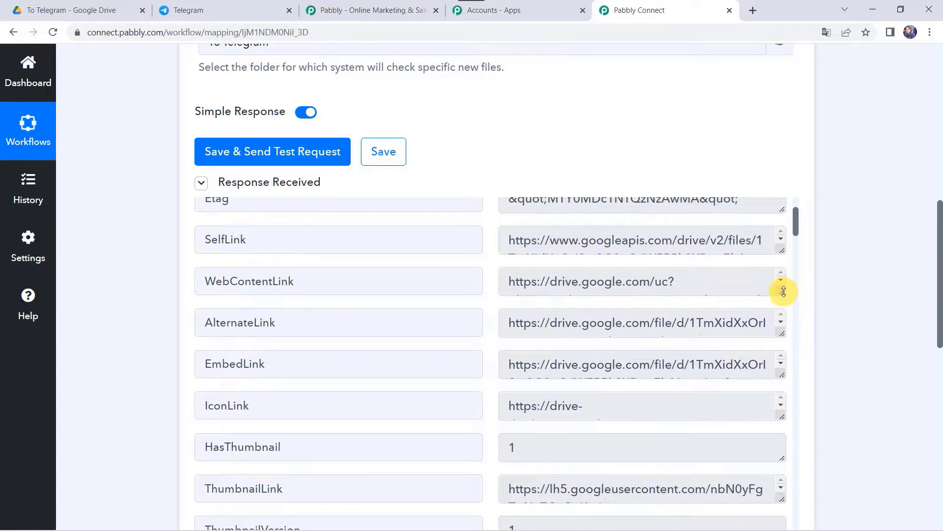
left_click_drag(783, 291, 775, 354)
scroll(341, 331, "down", 3)
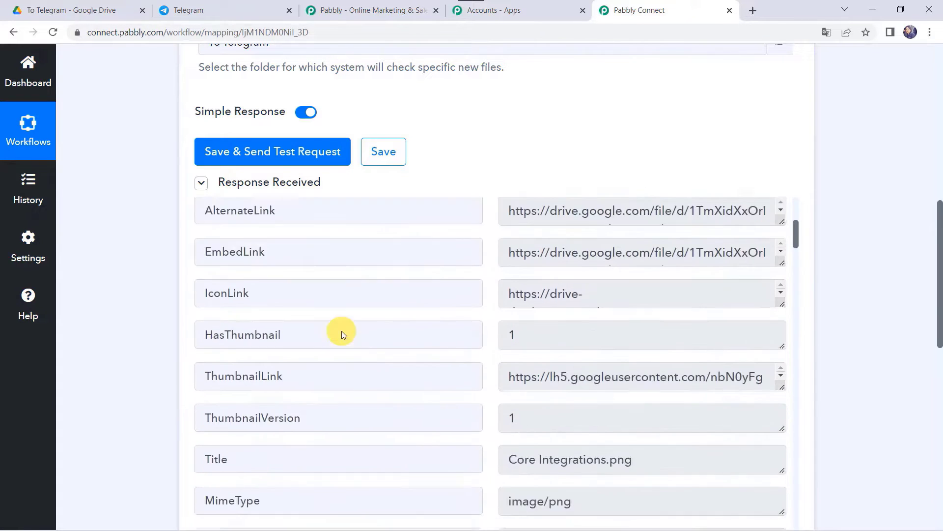
scroll(341, 331, "down", 4)
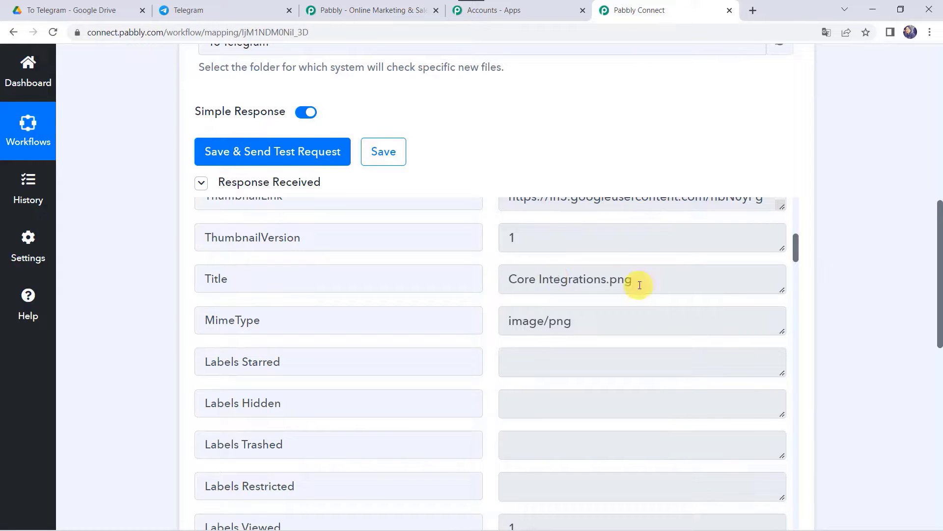
Choose Text Formatter by Pabbly as the app for the workflow's second step
scroll(175, 382, "down", 9)
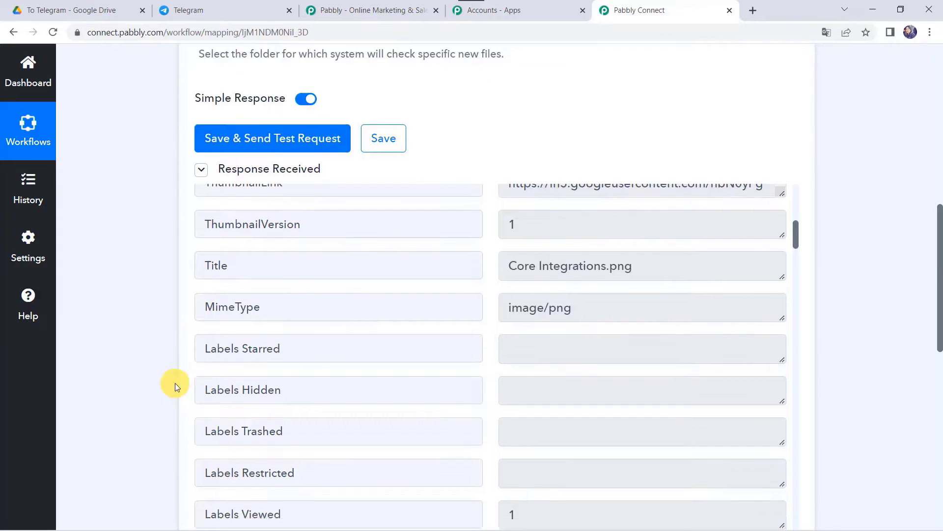
left_click(487, 265)
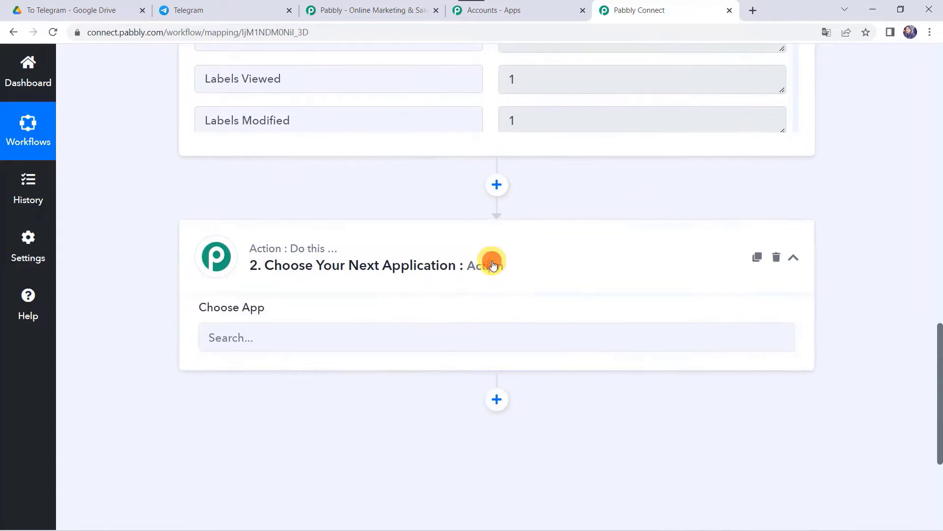
left_click(449, 214)
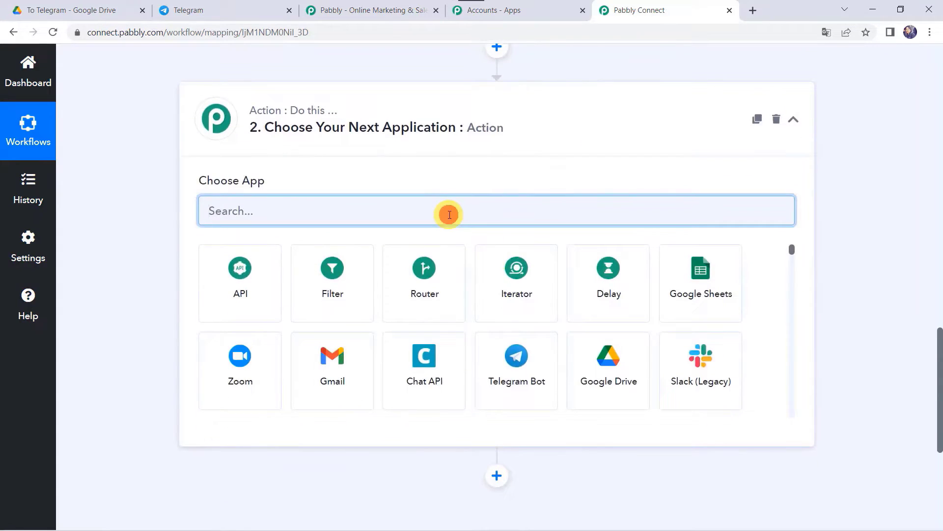
type("T")
key("BackSpace")
type("Text")
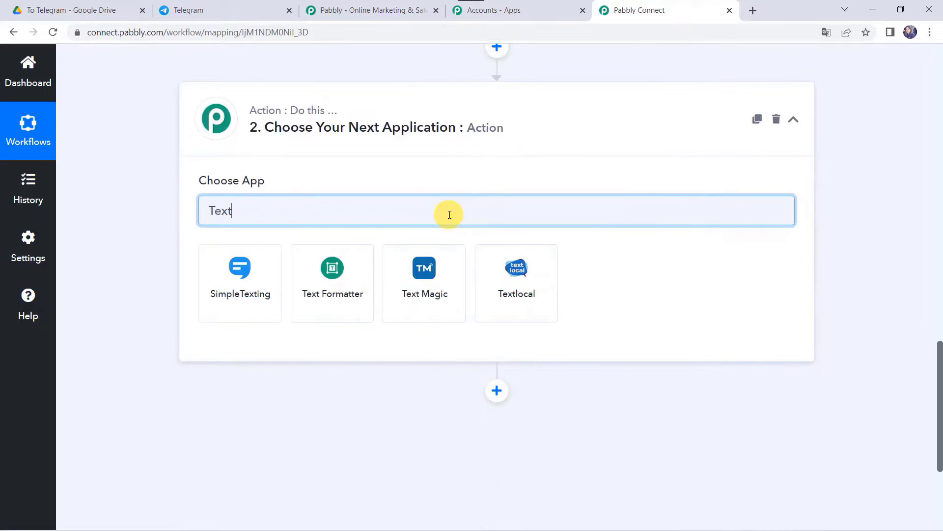
left_click(321, 294)
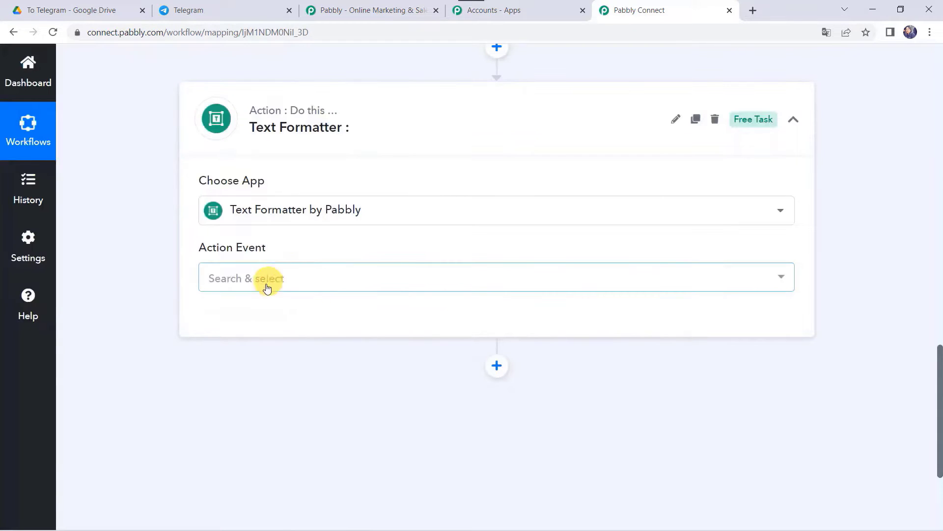
Set the Text Formatter's action event to Split Text and connect it
left_click(266, 287)
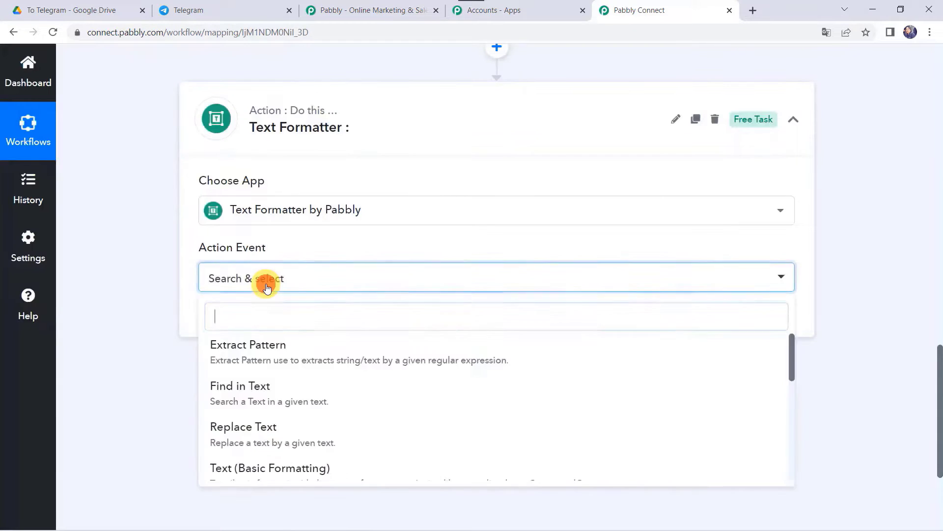
type("spli")
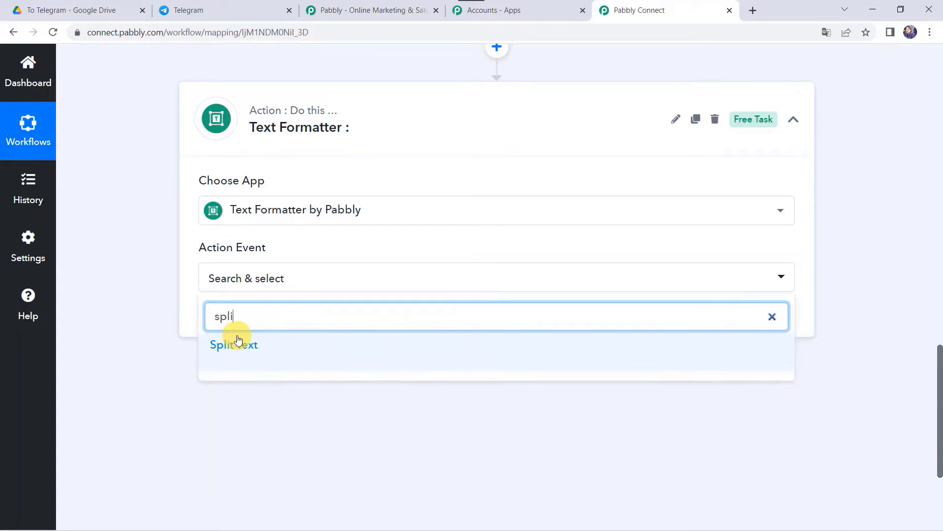
left_click(239, 342)
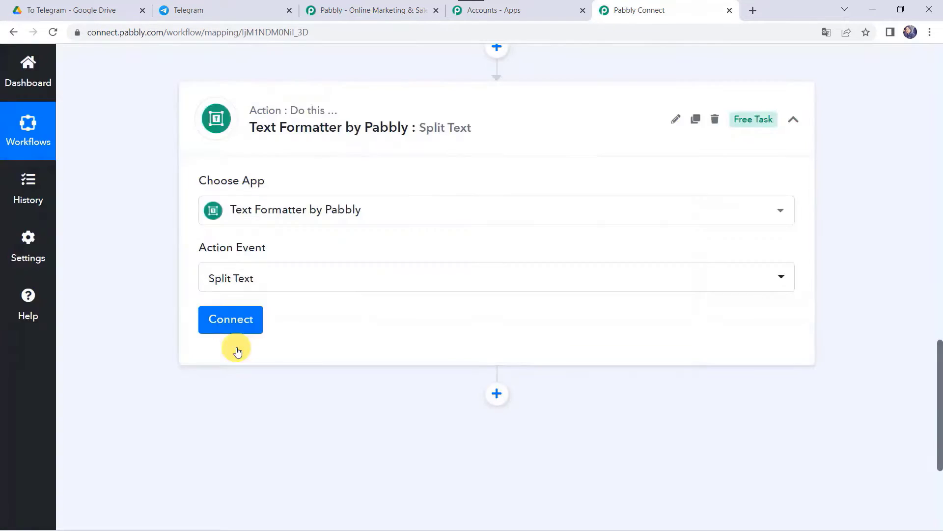
left_click(237, 318)
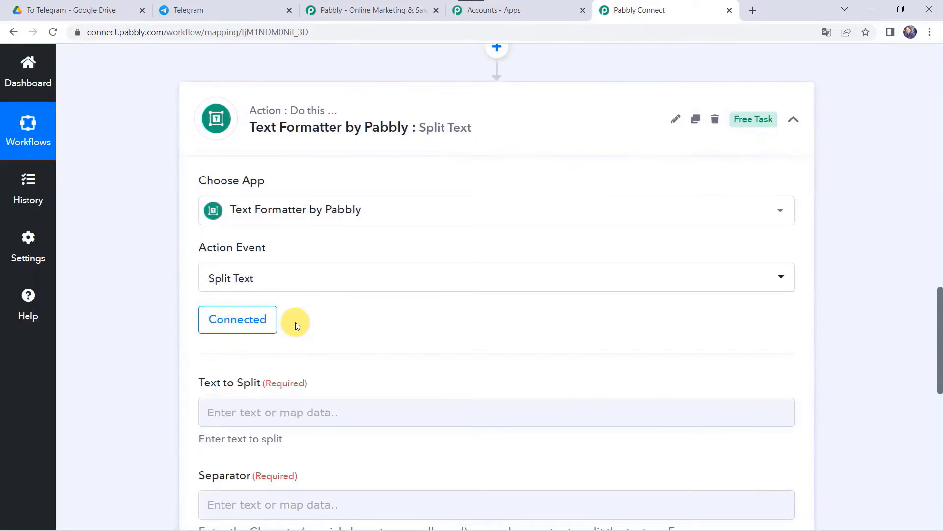
Map the Title from the Google Drive trigger's response into the Text to Split field
scroll(160, 350, "down", 2)
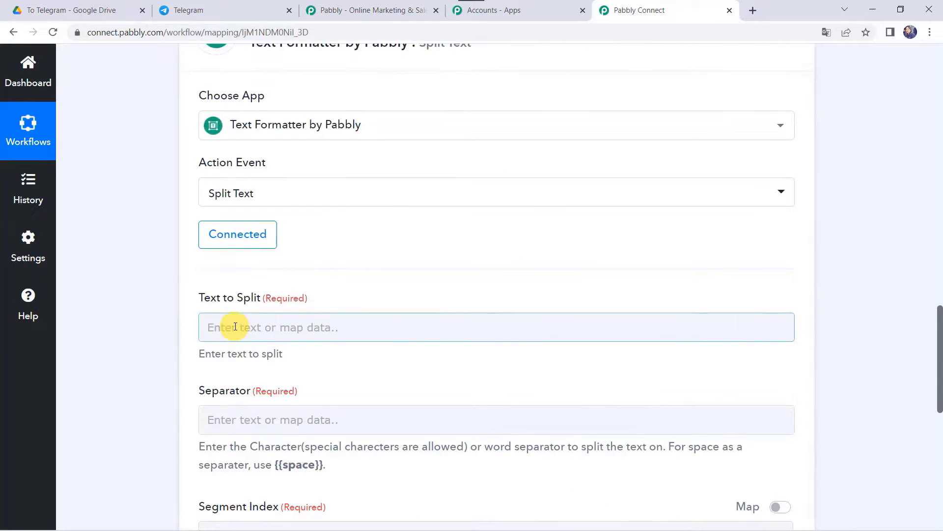
scroll(133, 205, "up", 6)
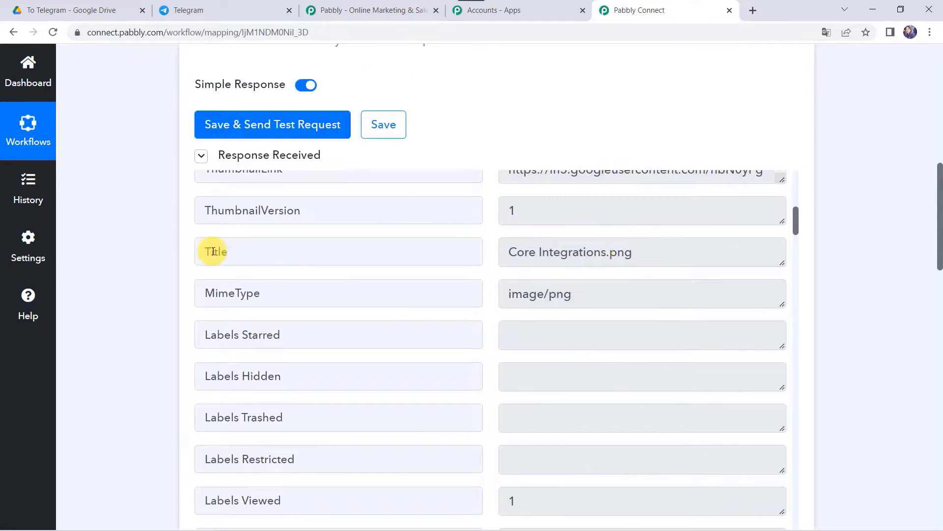
scroll(140, 368, "down", 8)
scroll(141, 368, "down", 5)
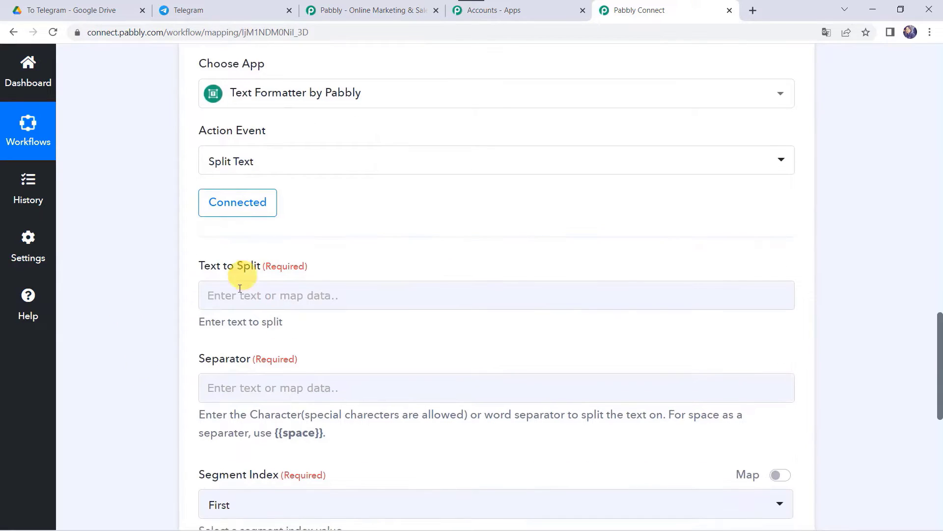
left_click(234, 295)
left_click(293, 404)
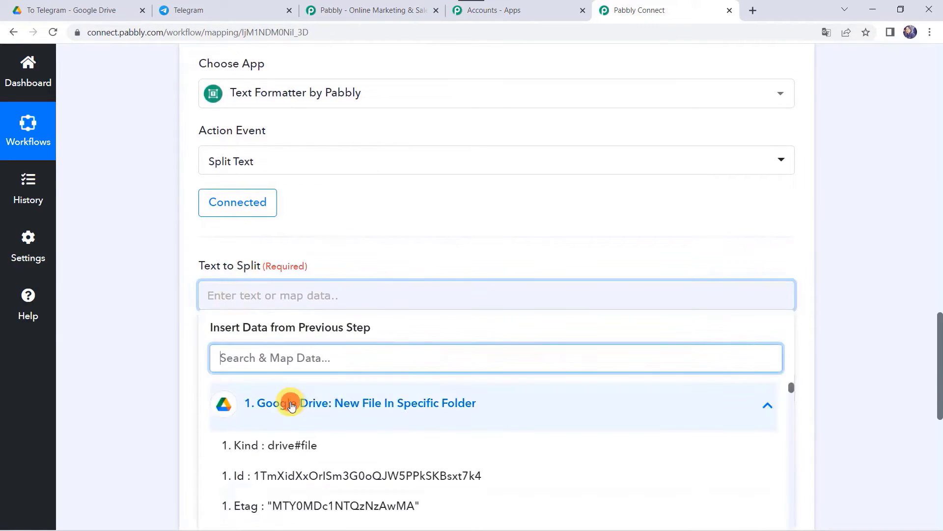
type("ti")
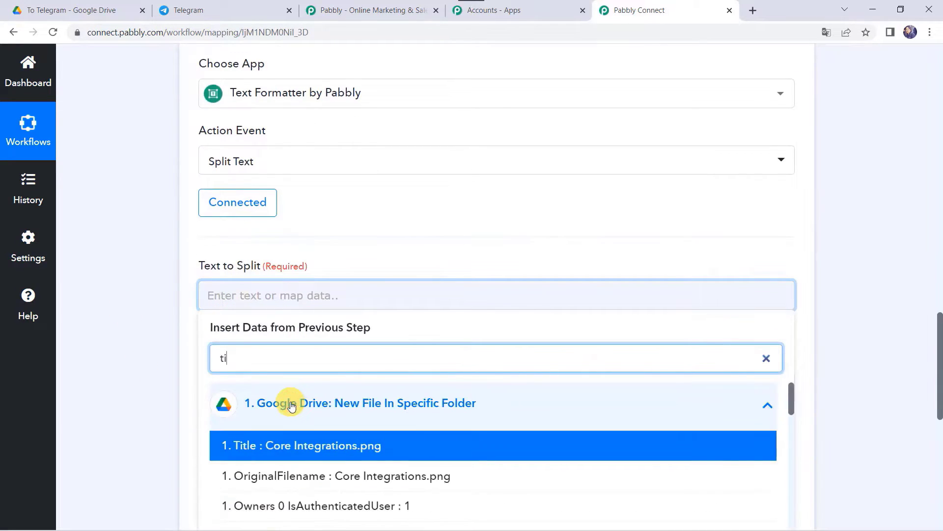
left_click(270, 445)
left_click(163, 370)
Set the separator for splitting the file title to a period (".")
scroll(164, 371, "down", 2)
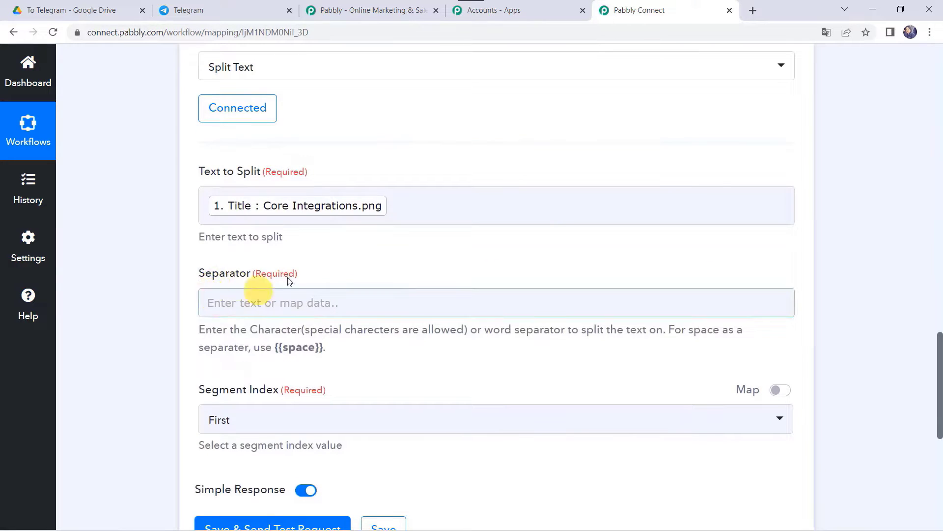
left_click(357, 210)
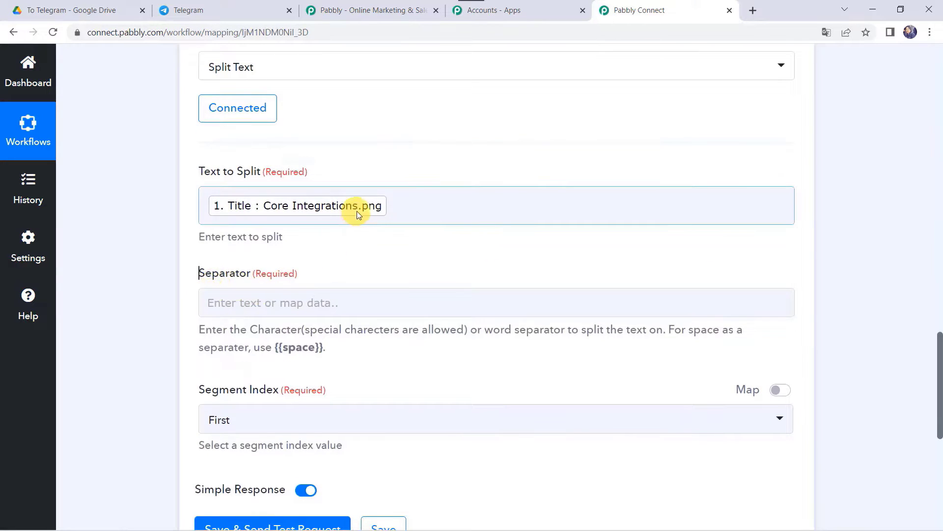
left_click(246, 306)
type(".")
left_click(186, 466)
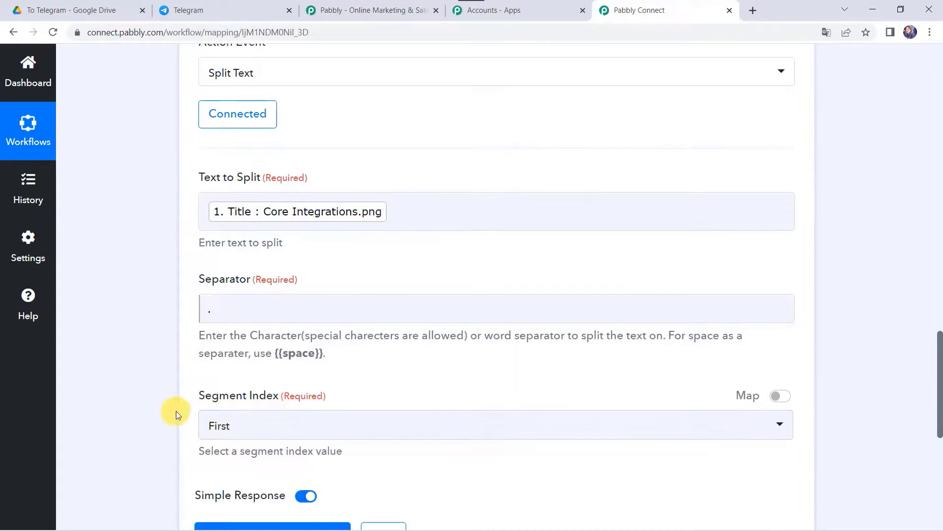
Recheck the Split Text settings, save them with a test request, and review the split result
scroll(141, 224, "up", 3)
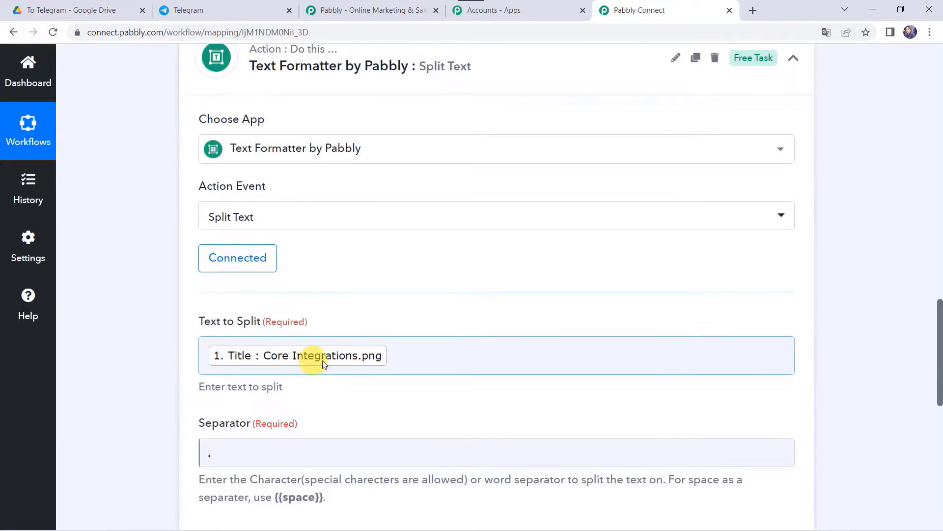
scroll(130, 385, "down", 3)
scroll(128, 388, "down", 4)
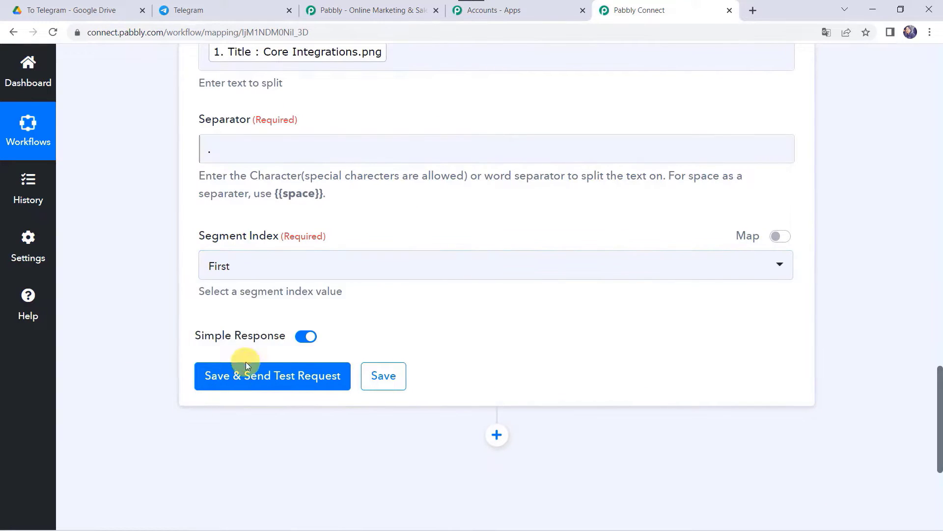
left_click(247, 384)
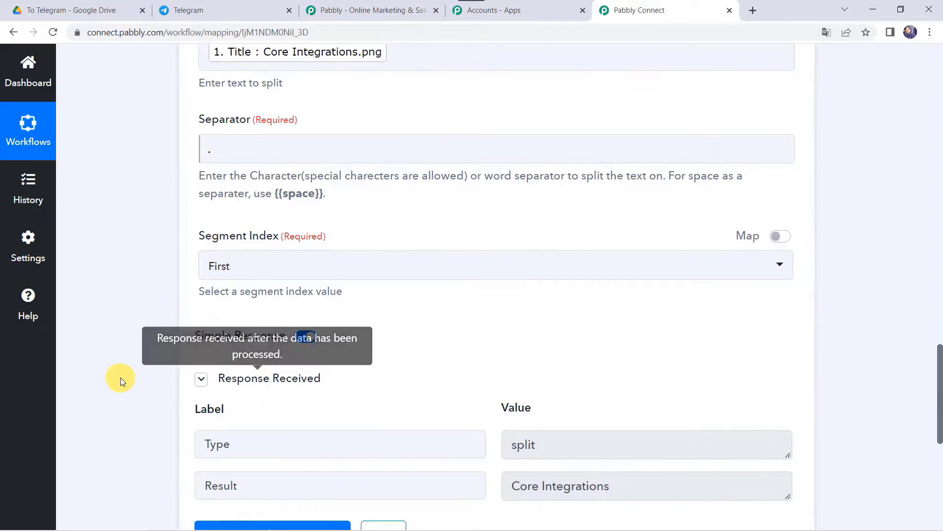
scroll(116, 381, "down", 2)
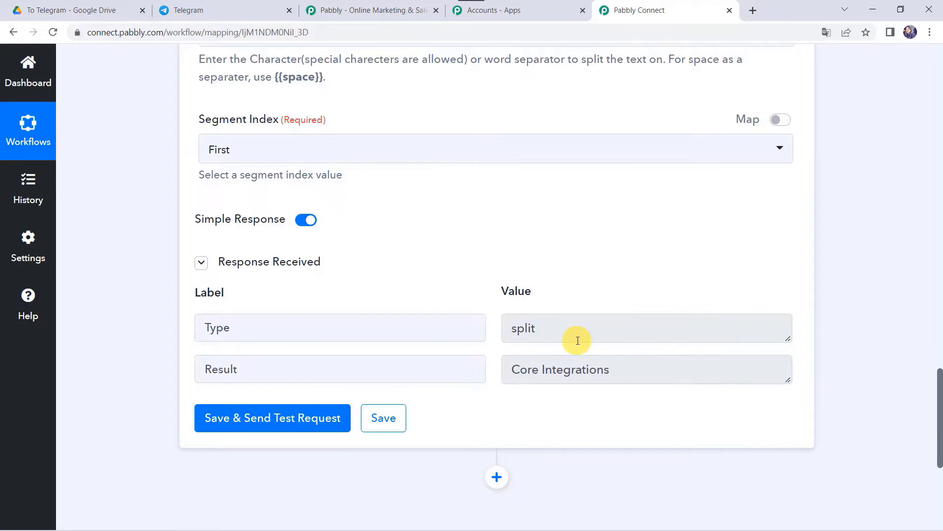
Add an action step after the text split using Telegram Bot with the action event Send a Document/Image
scroll(147, 358, "down", 5)
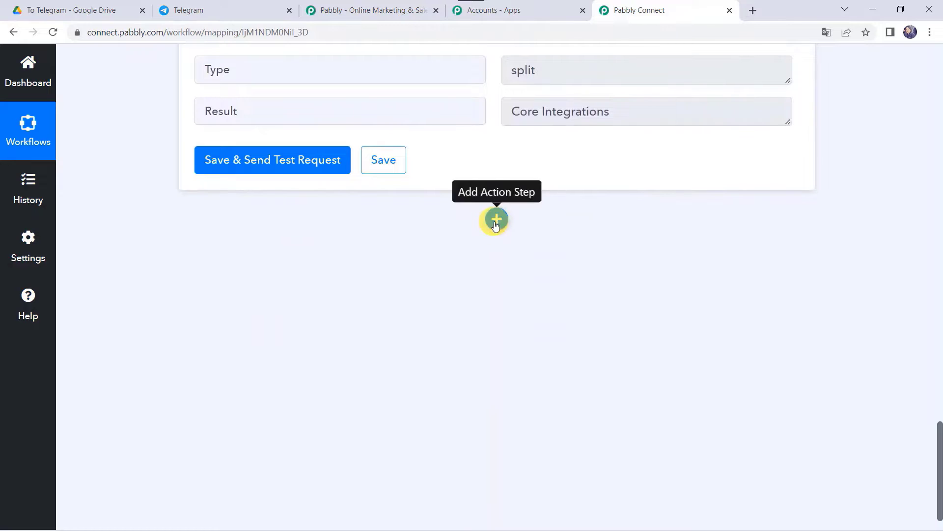
left_click(496, 221)
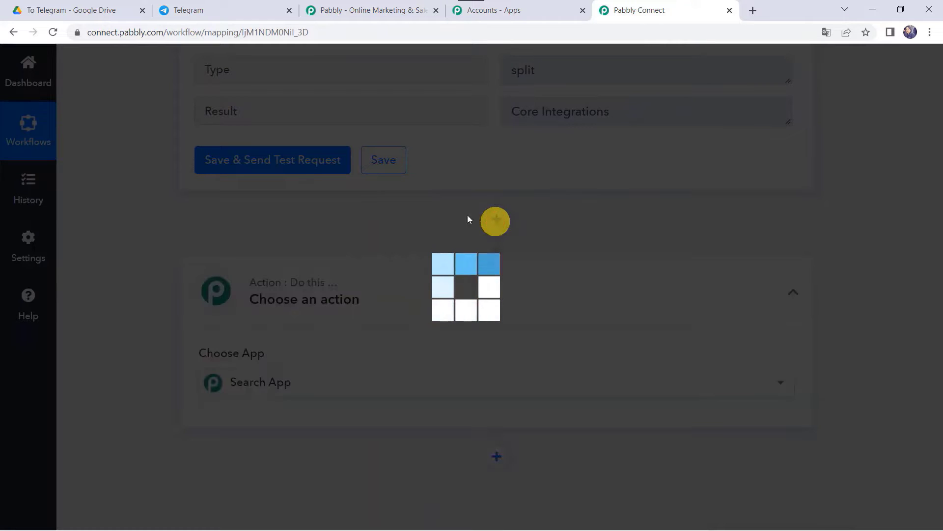
type("Tele")
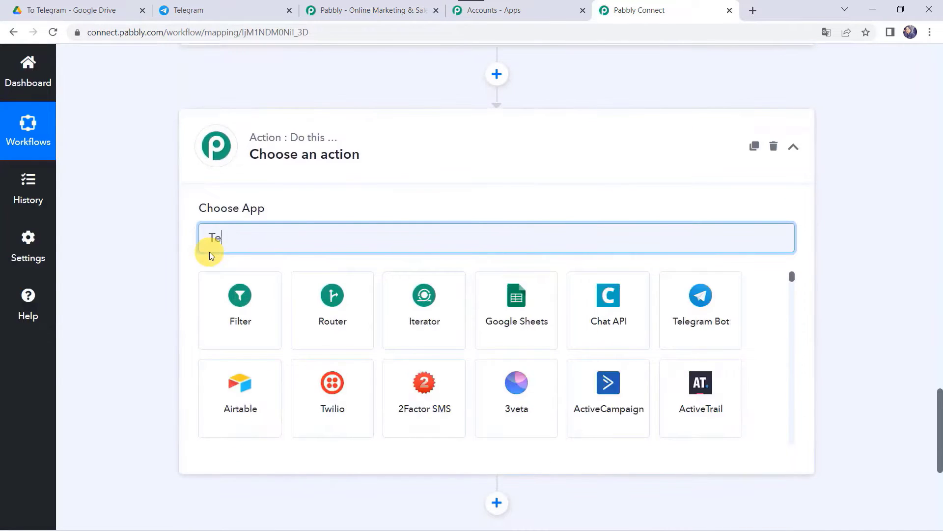
left_click(236, 309)
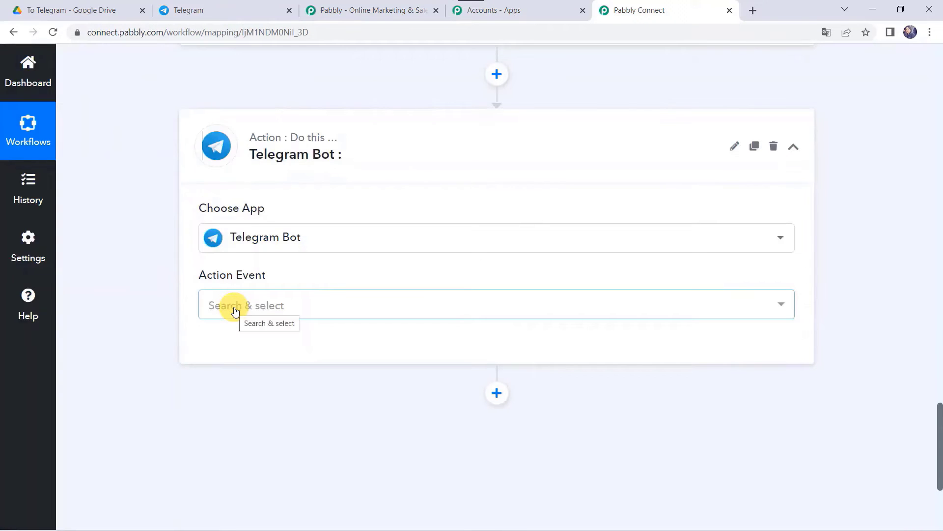
left_click(236, 310)
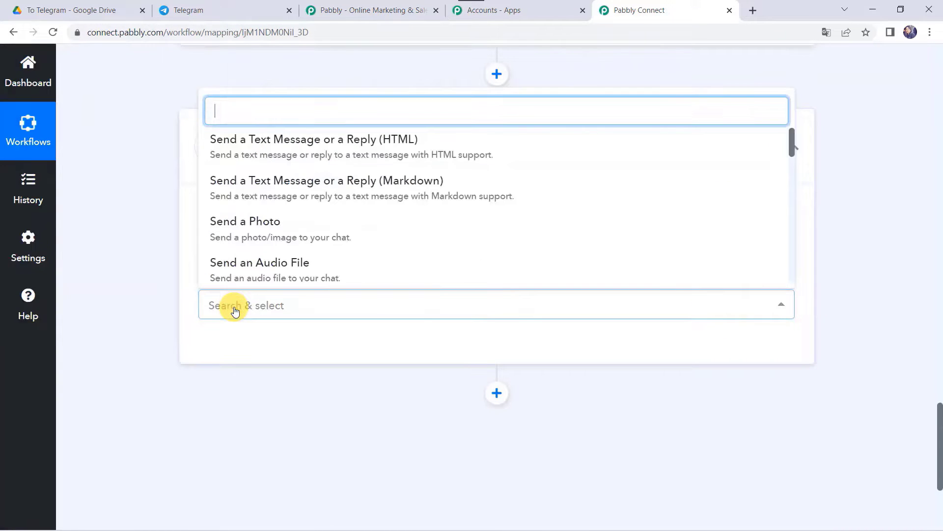
scroll(256, 216, "down", 3)
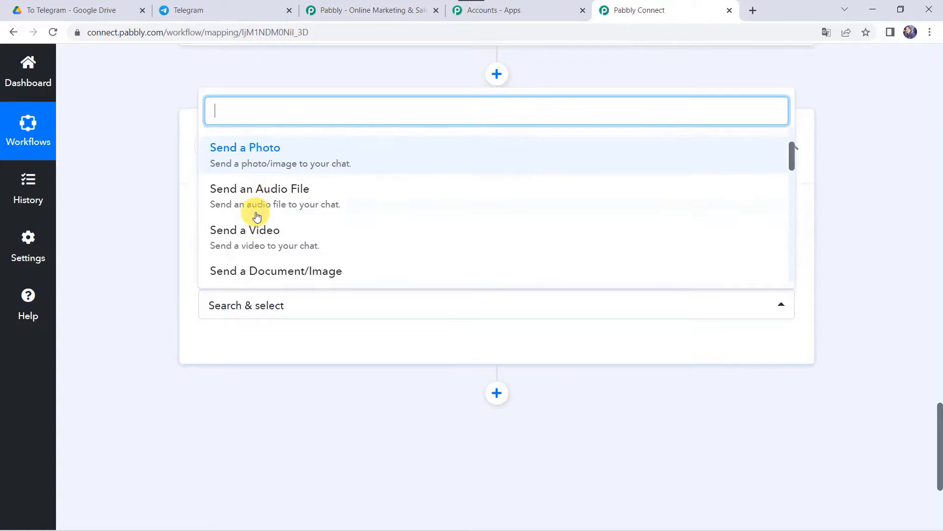
left_click(256, 217)
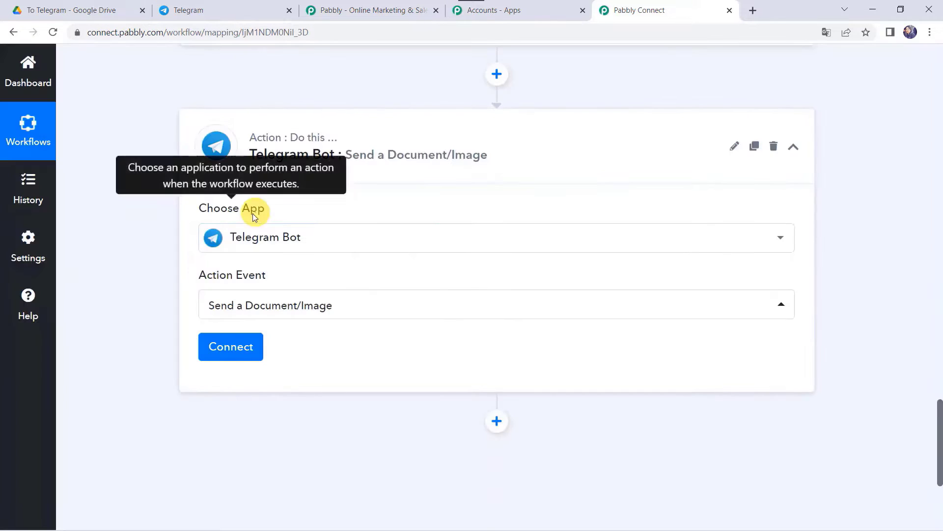
Start a new connection for the Telegram Bot action and review the instructions for obtaining the token
left_click(245, 356)
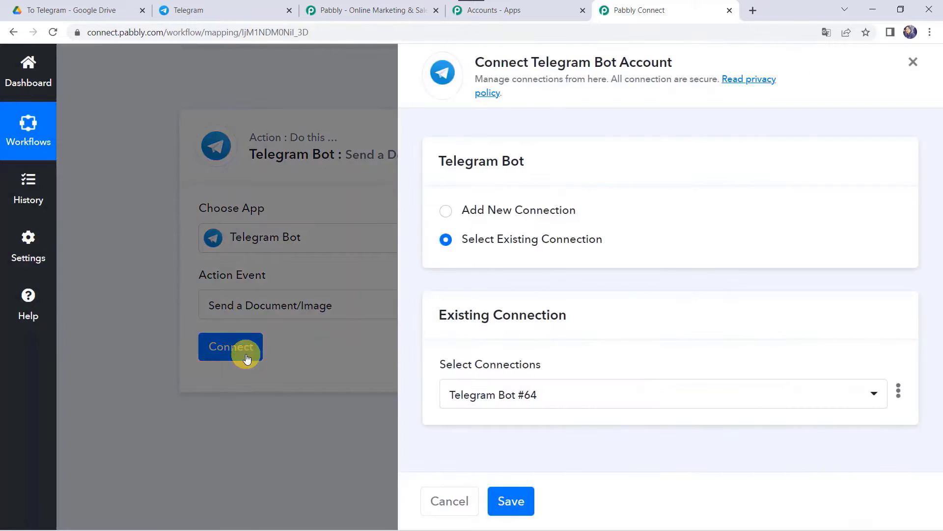
left_click(491, 213)
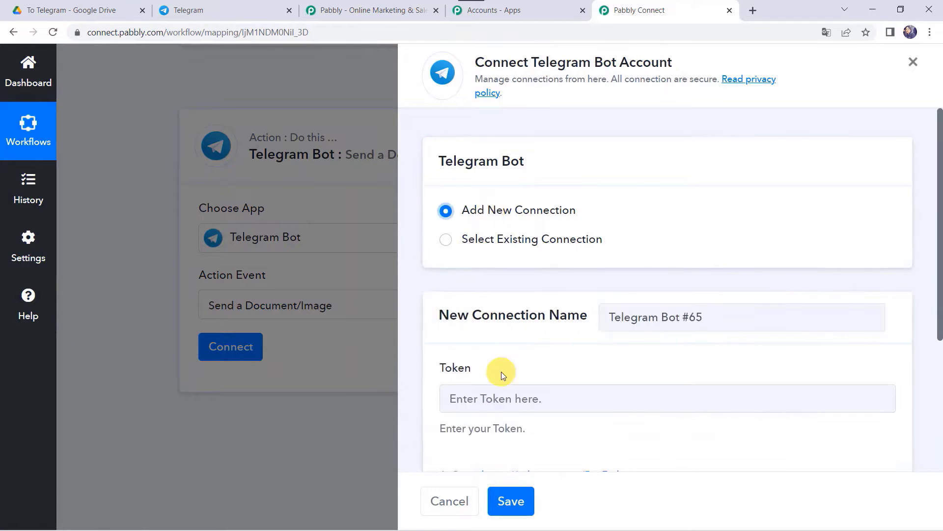
scroll(501, 371, "down", 3)
scroll(462, 270, "down", 2)
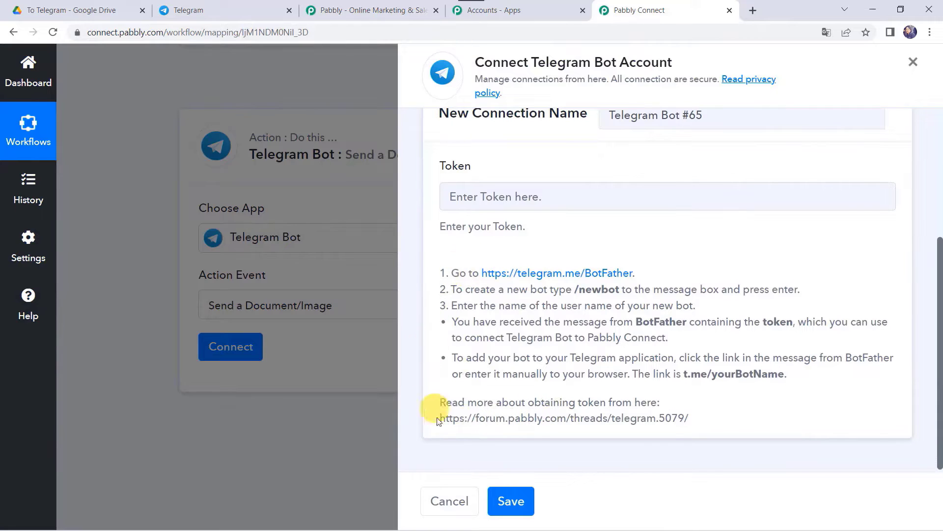
Switch to Telegram, search for the verified BotFather bot, and restart it
left_click(246, 6)
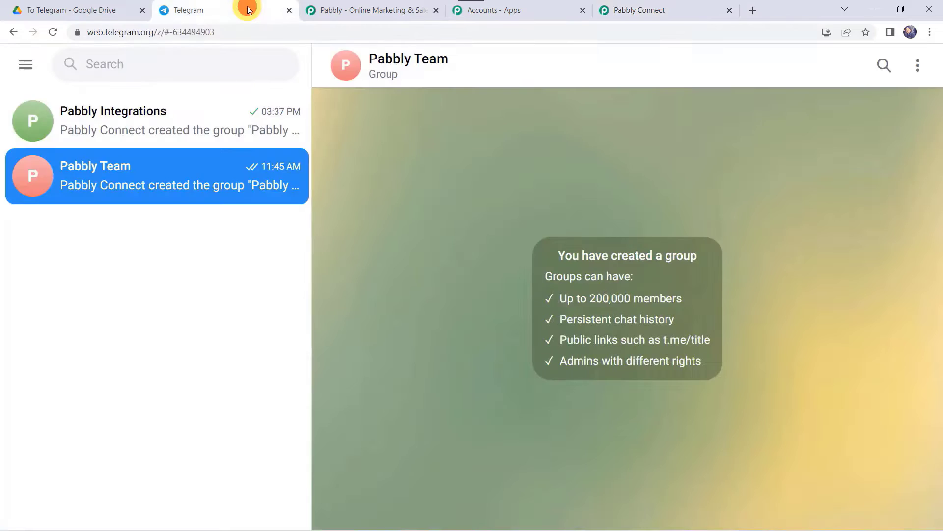
left_click(120, 66)
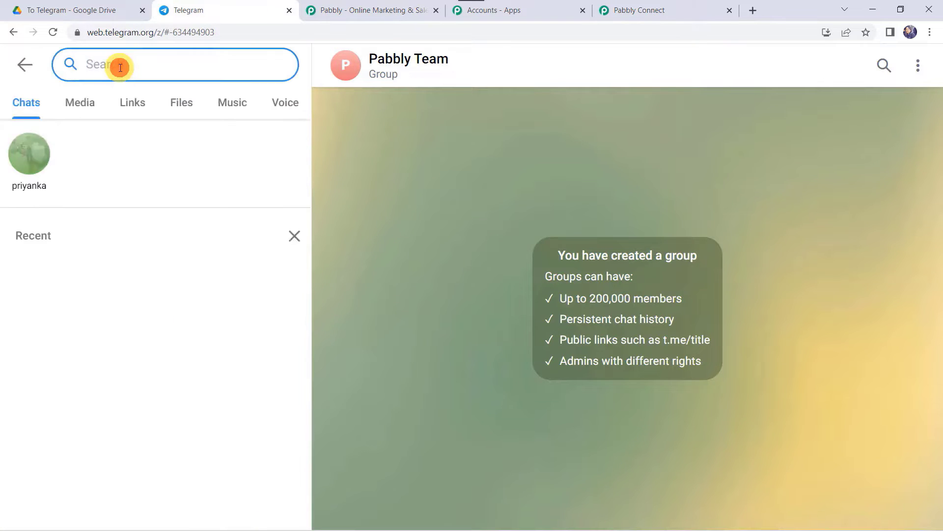
type("Botfat")
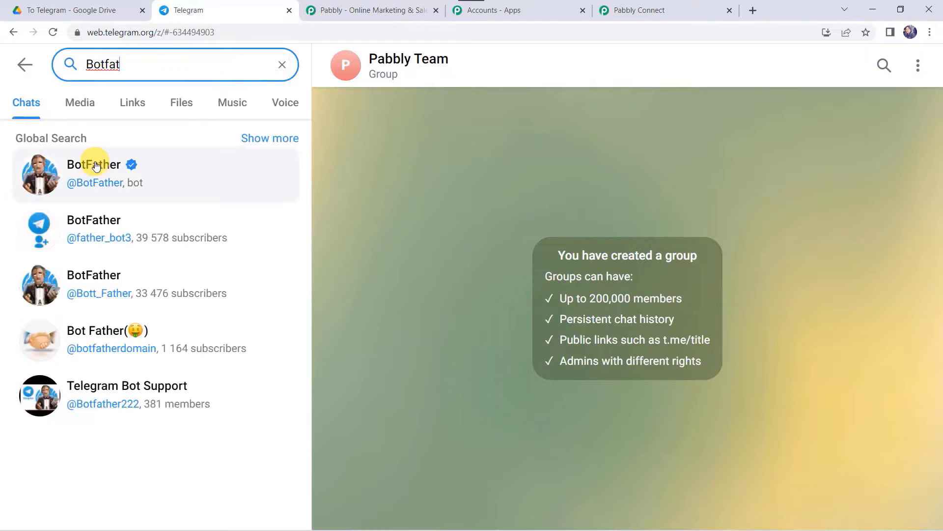
left_click(96, 165)
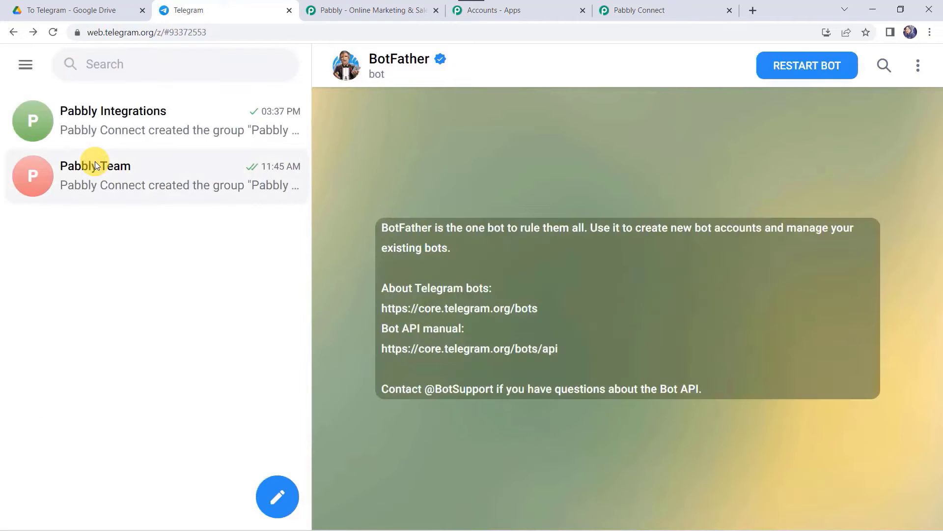
left_click(790, 71)
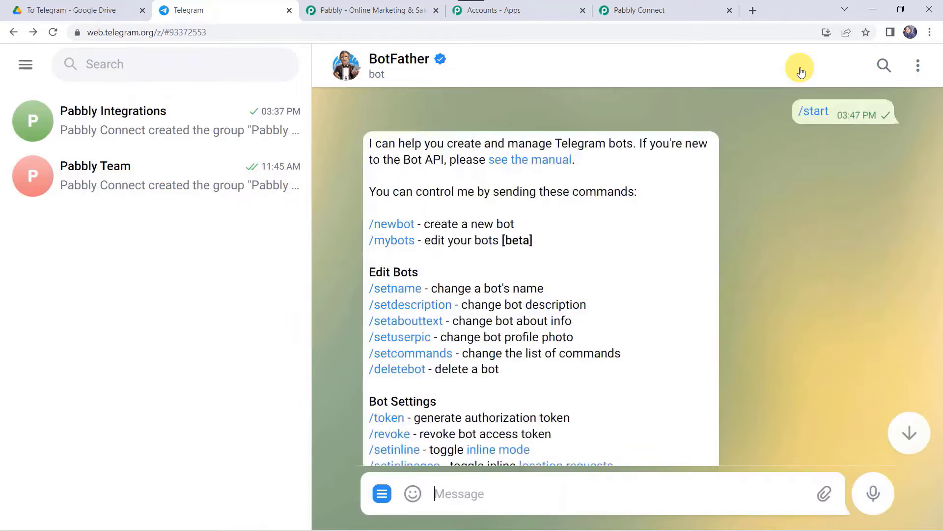
Send BotFather the /newbot command and name the new bot Google_Drive_1
left_click(492, 490)
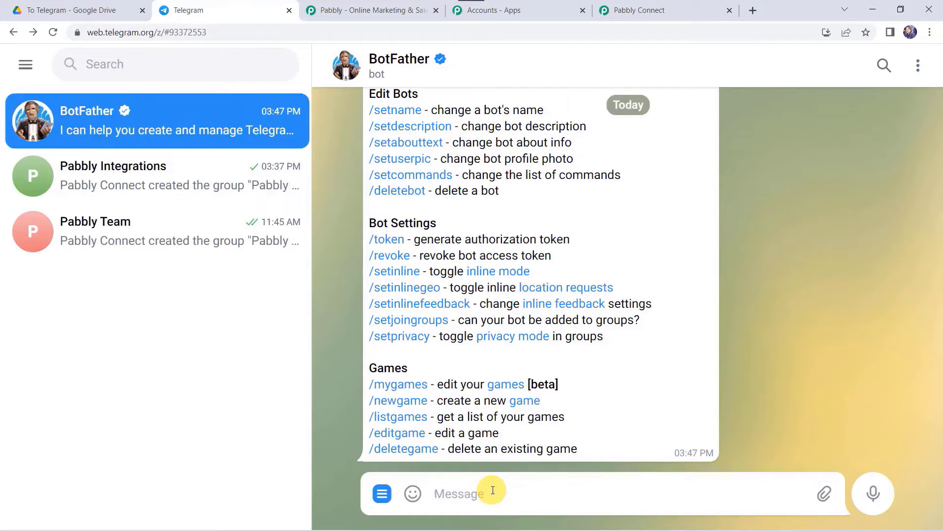
type("/new")
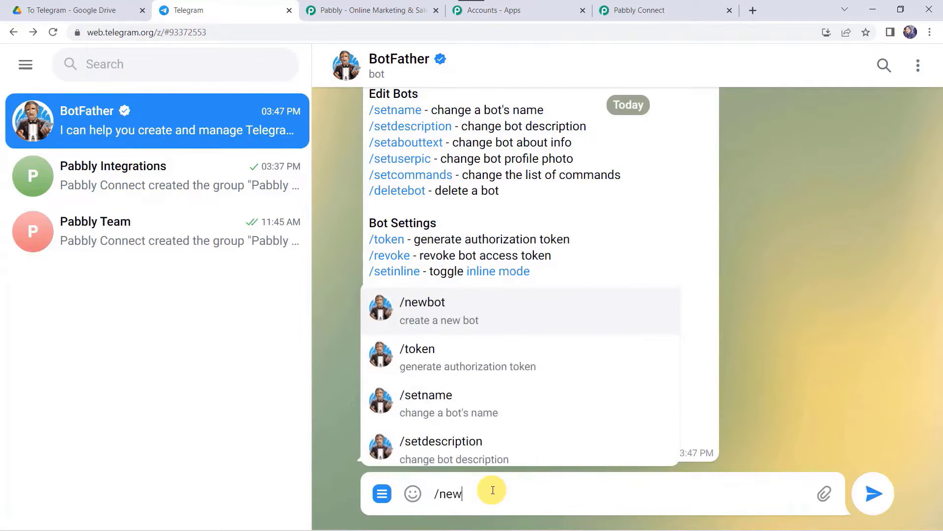
type("s")
key("BackSpace")
type("bot")
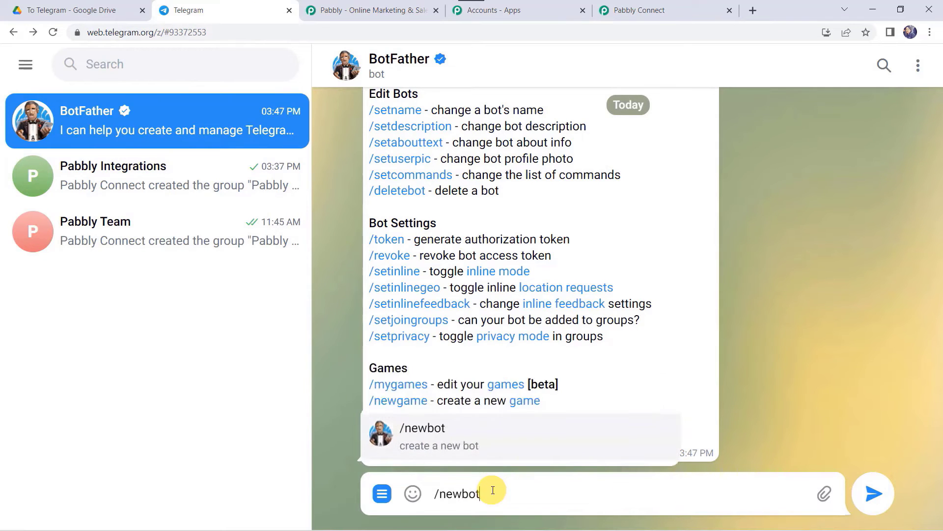
key("Return")
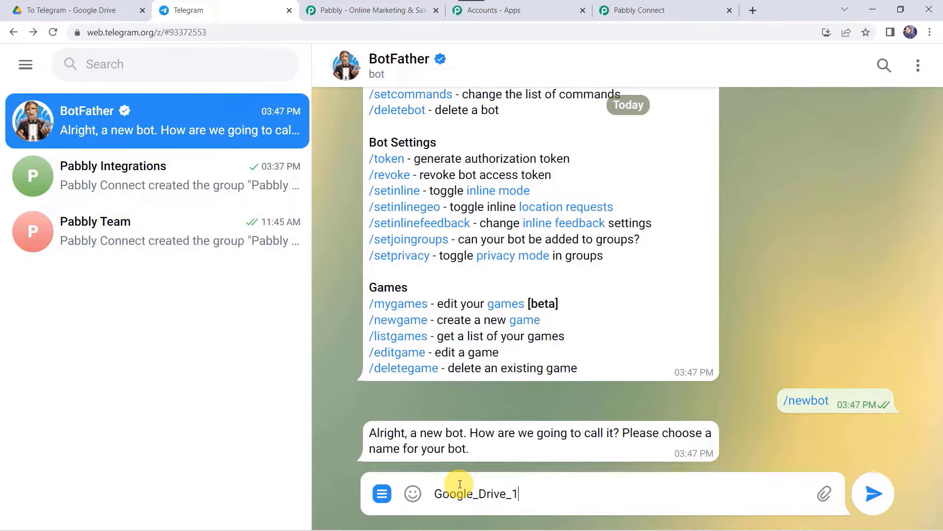
key("Return")
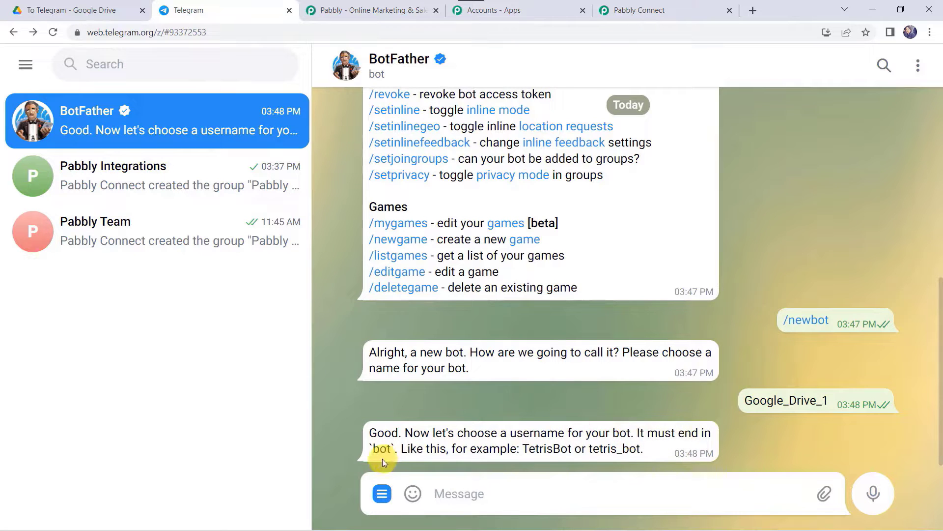
Give the new bot the username Google_Drive_1_Bot and open its chat through the link from BotFather
left_click(473, 493)
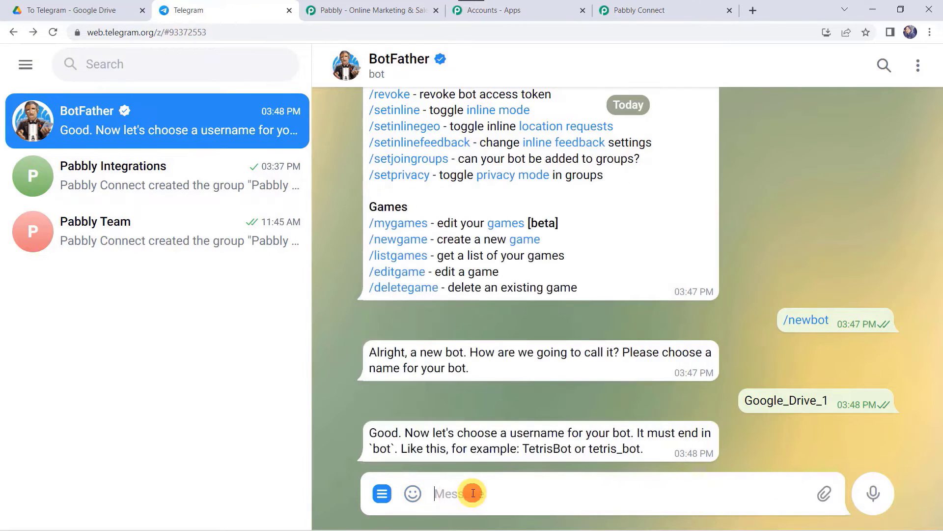
type("Google_Drive_1_Bot")
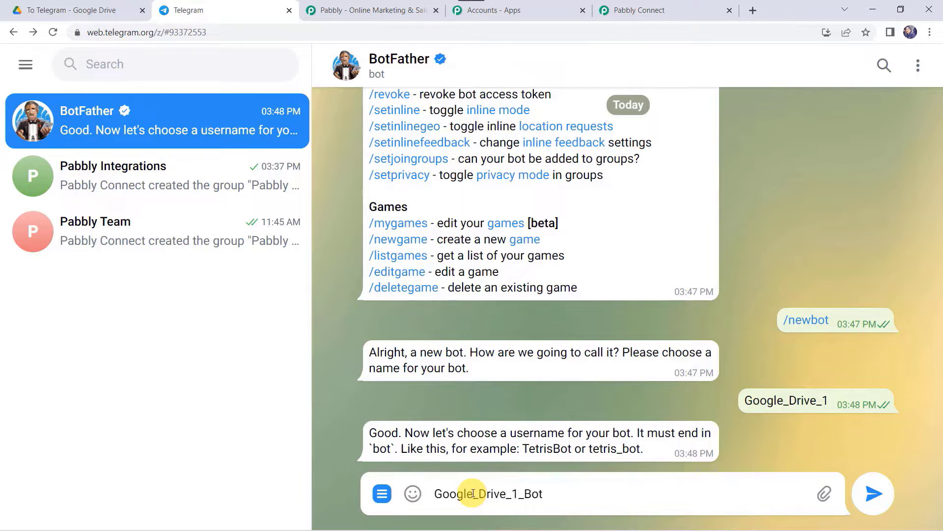
key("Return")
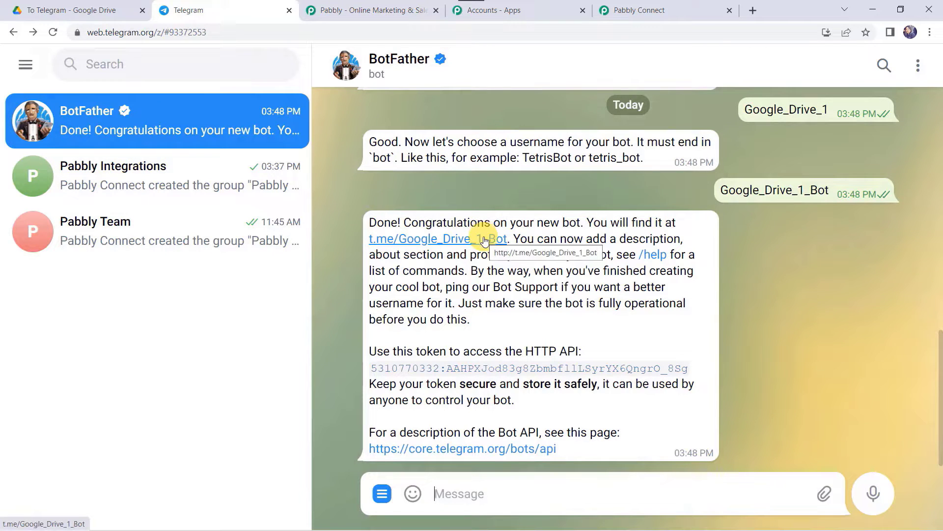
left_click(443, 239)
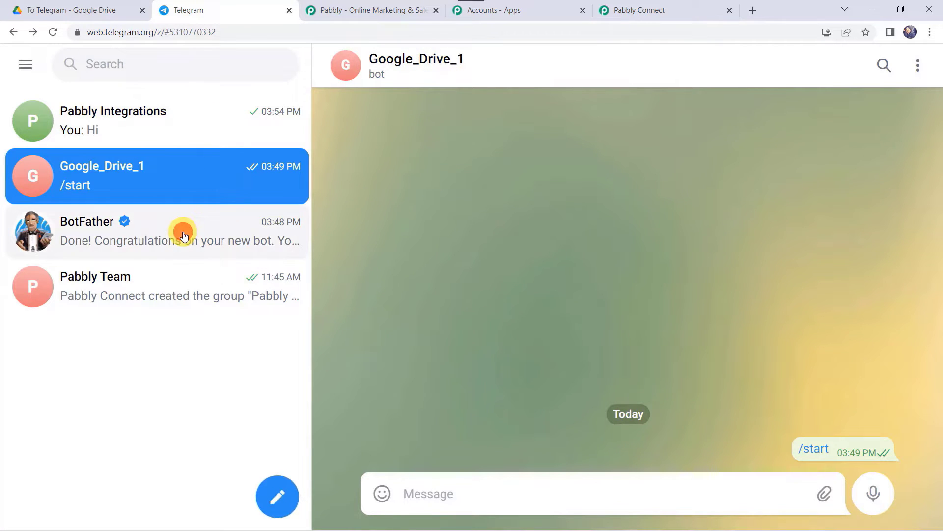
Copy the bot's API token from the BotFather chat, paste it into the Token field in Pabbly Connect, and save the connection
left_click(92, 227)
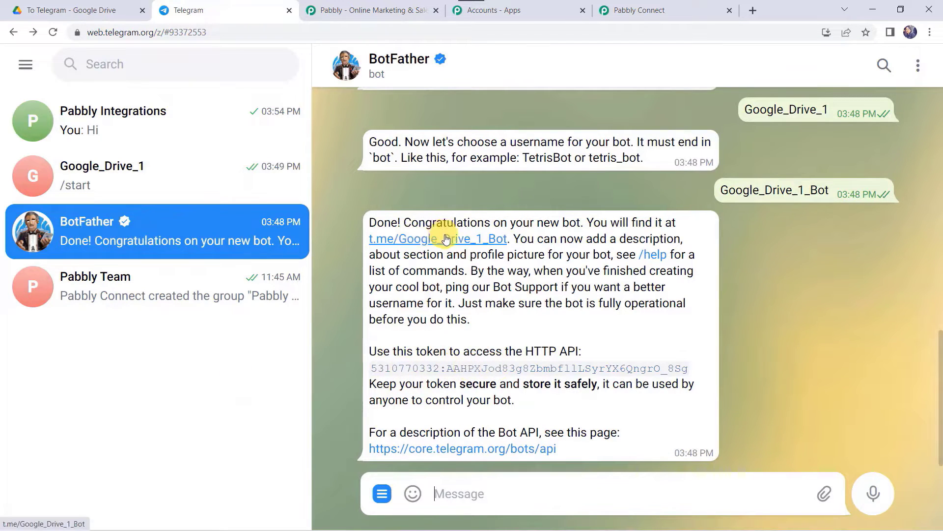
left_click(436, 369)
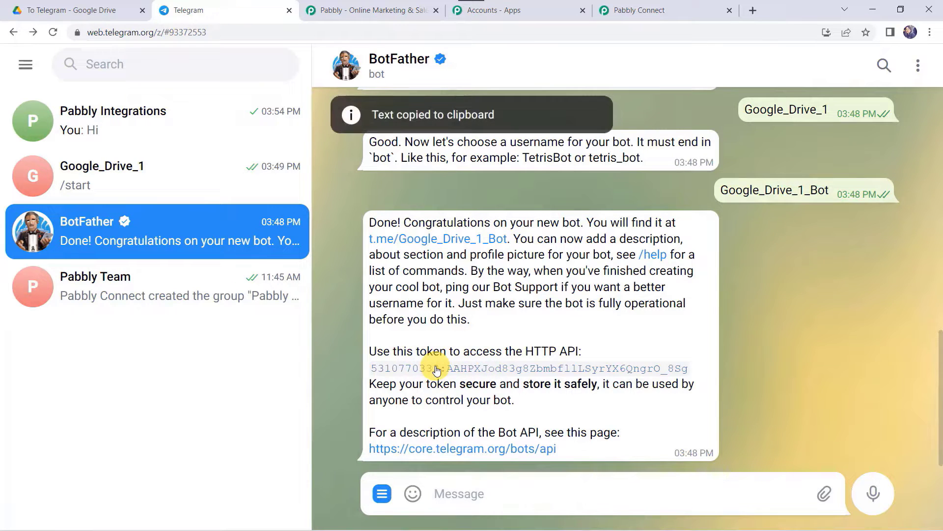
left_click(670, 9)
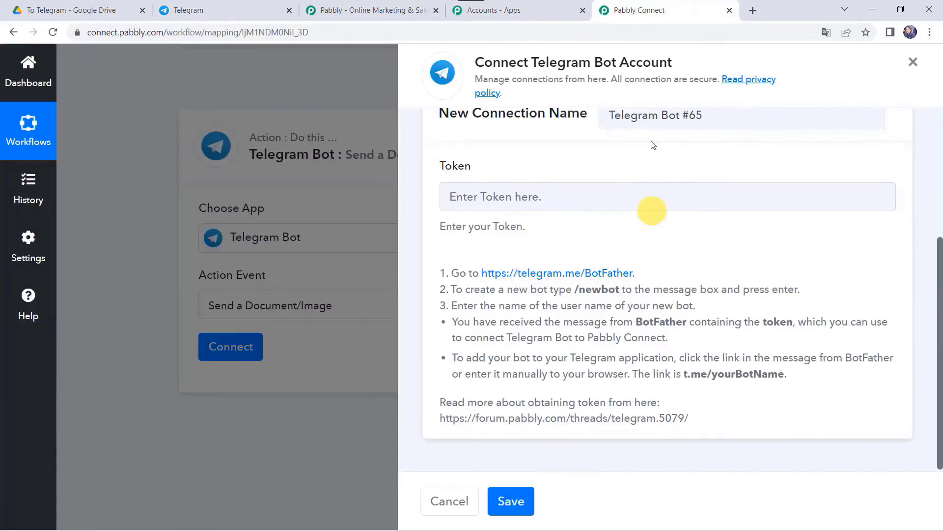
left_click(537, 197)
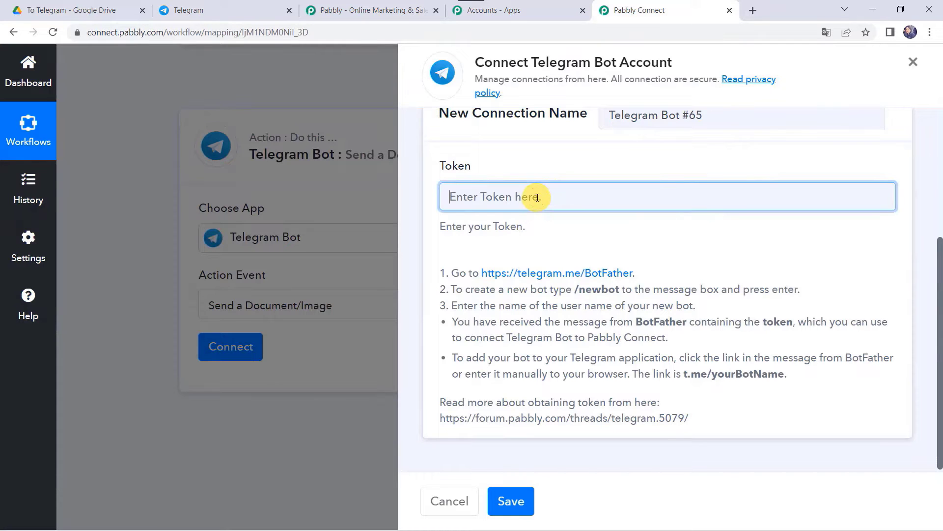
key("ctrl+v")
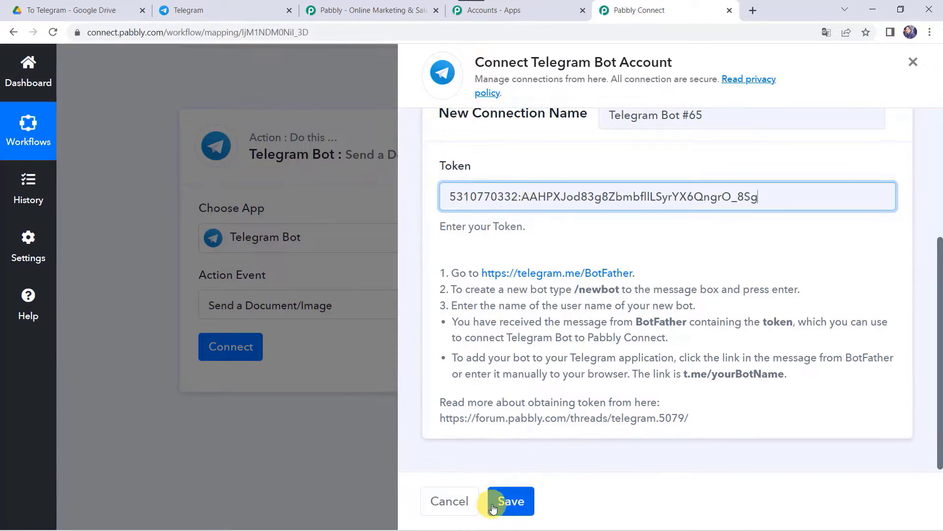
left_click(511, 502)
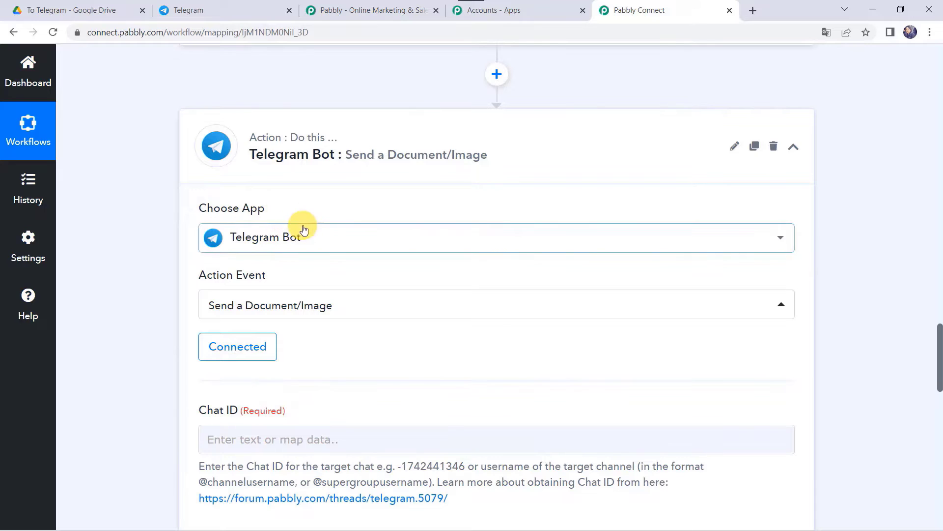
Switch to Telegram, open the Pabbly Integrations group's profile, and add the Google_Drive_1 bot as a member
scroll(395, 338, "down", 5)
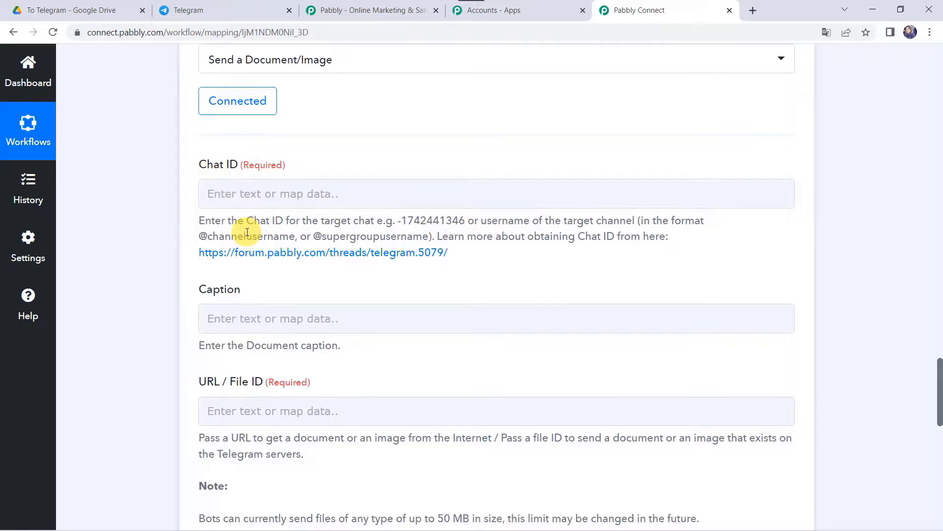
left_click(212, 7)
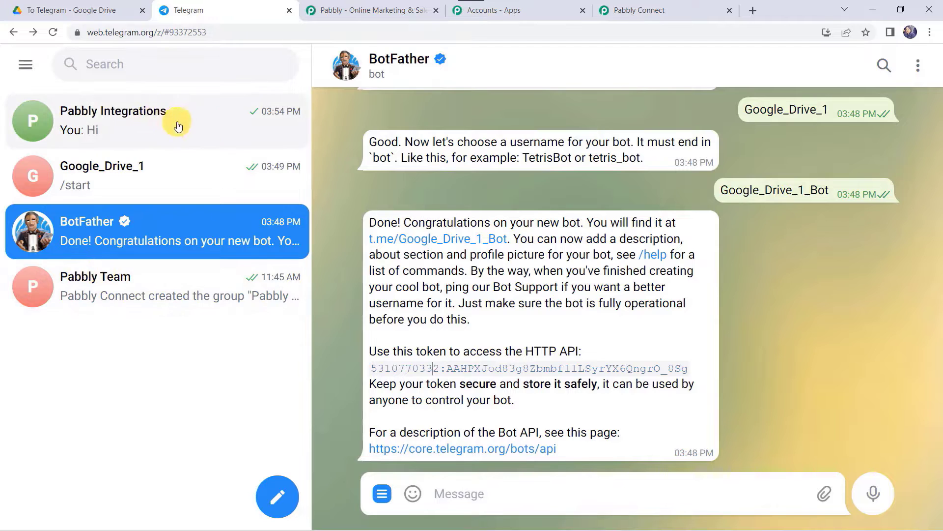
left_click(135, 118)
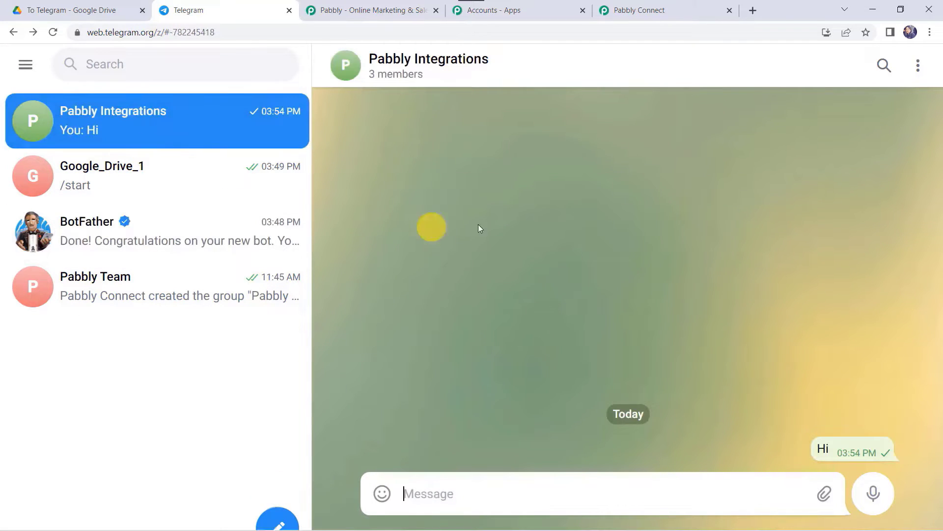
left_click(423, 66)
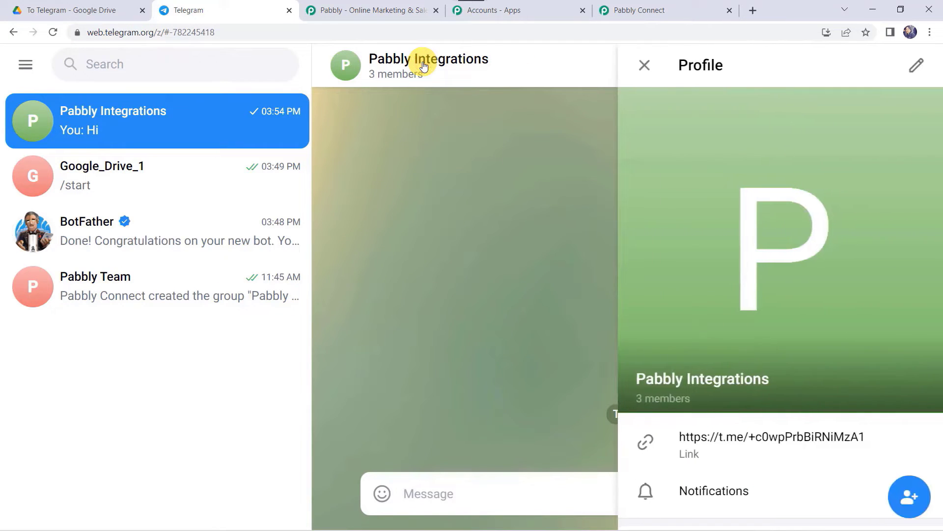
left_click(915, 494)
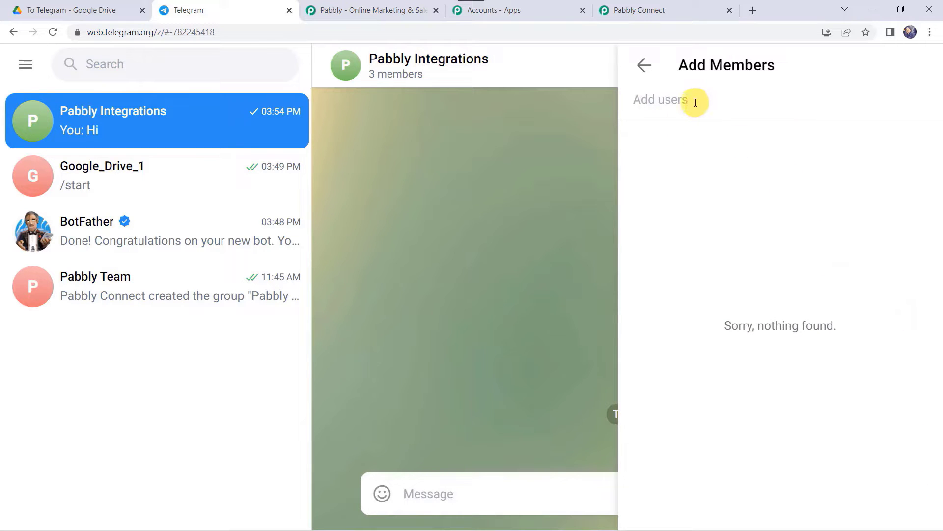
type("Google_Dr")
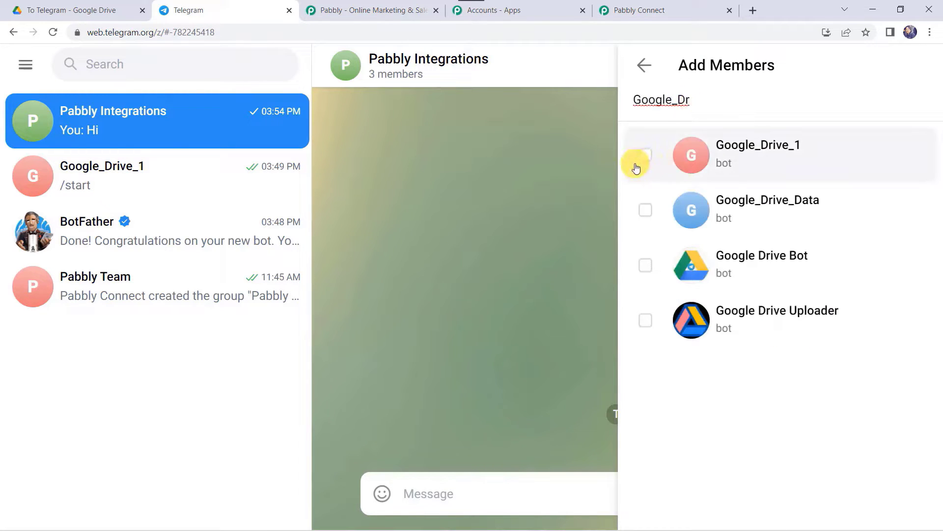
left_click(646, 159)
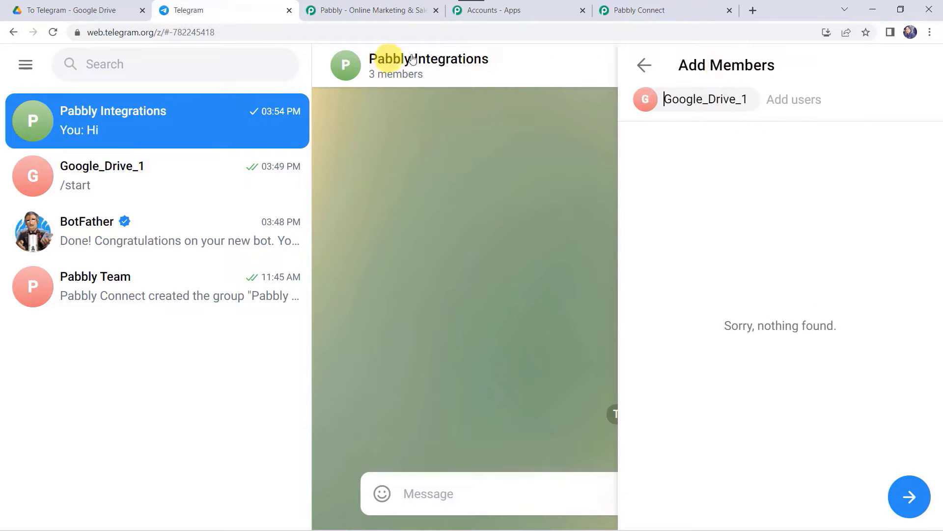
left_click(910, 496)
scroll(684, 277, "down", 3)
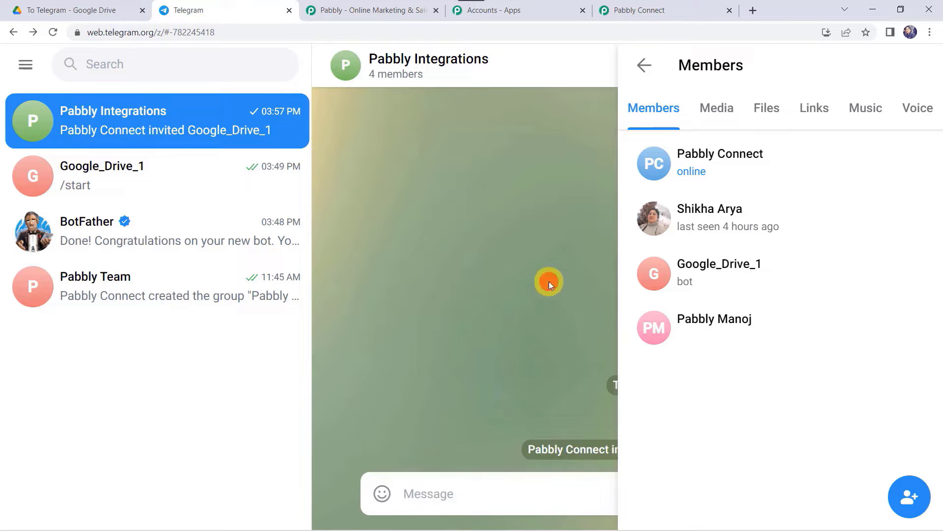
left_click(642, 65)
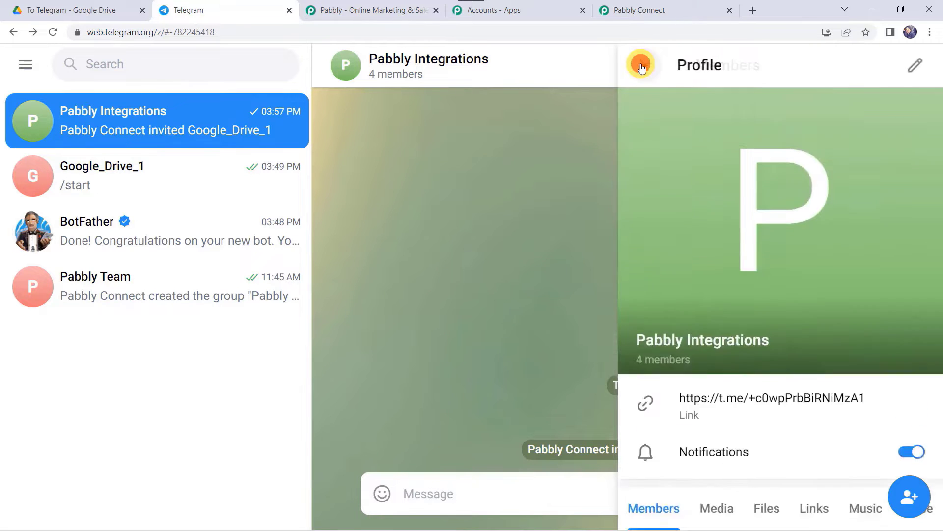
left_click(642, 66)
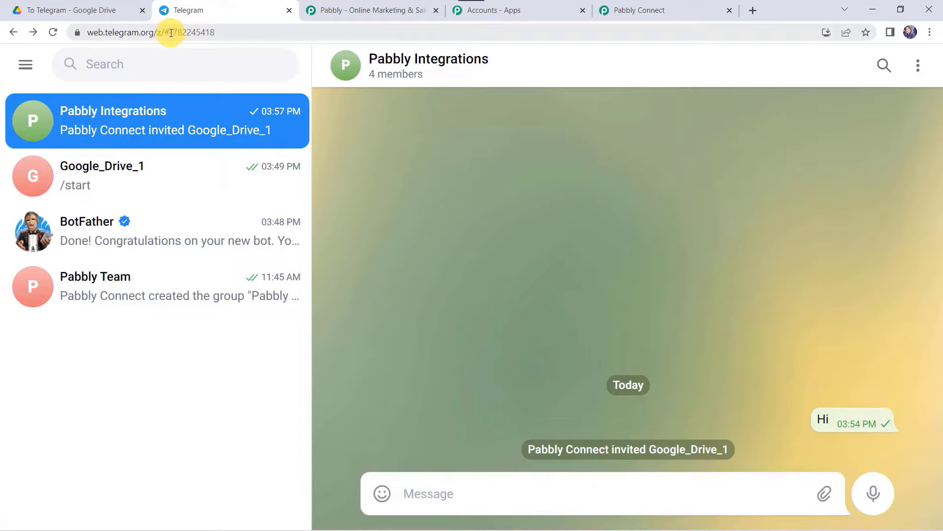
Copy the group's chat ID from its Telegram web address and paste it into the Chat ID field in Pabbly Connect
double_click(231, 33)
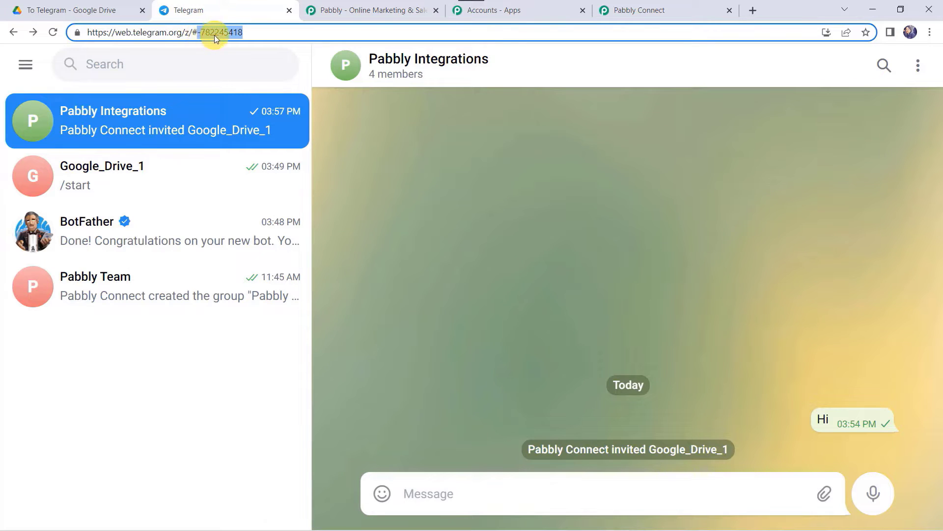
right_click(240, 36)
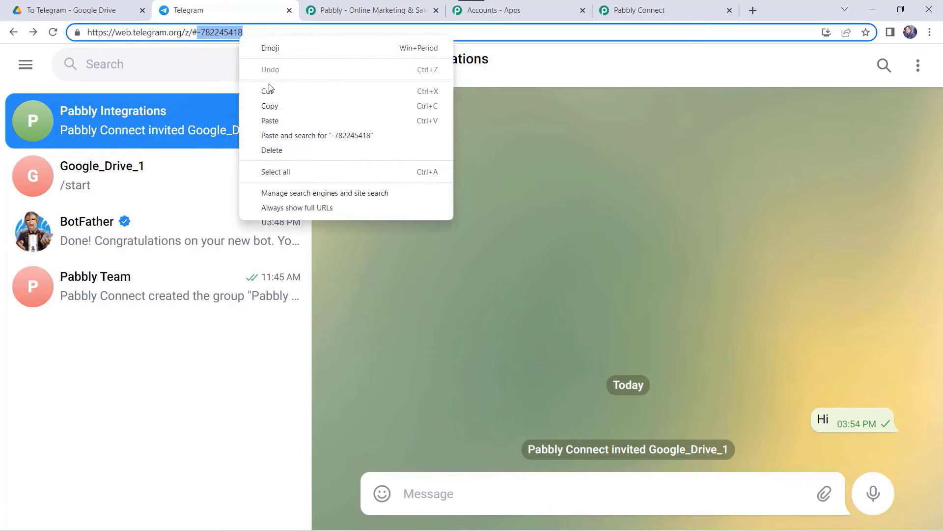
left_click(270, 103)
left_click(694, 9)
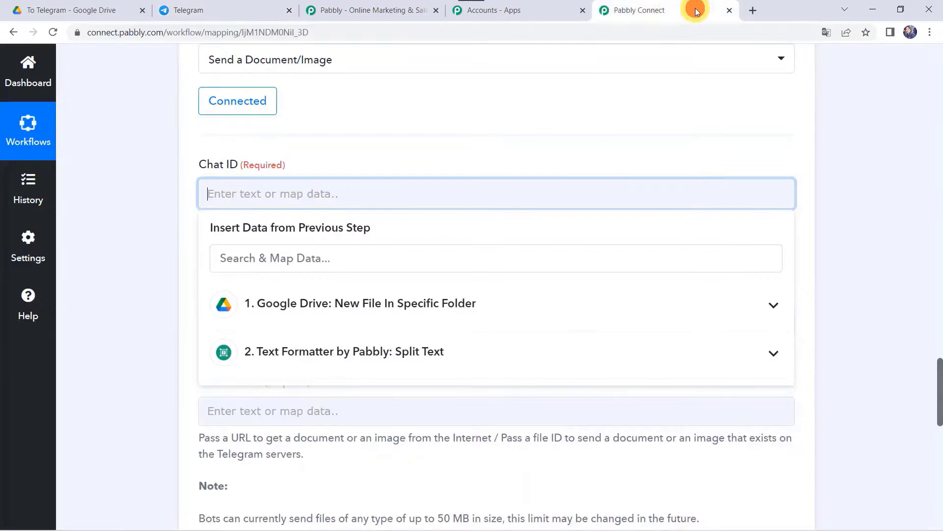
right_click(259, 191)
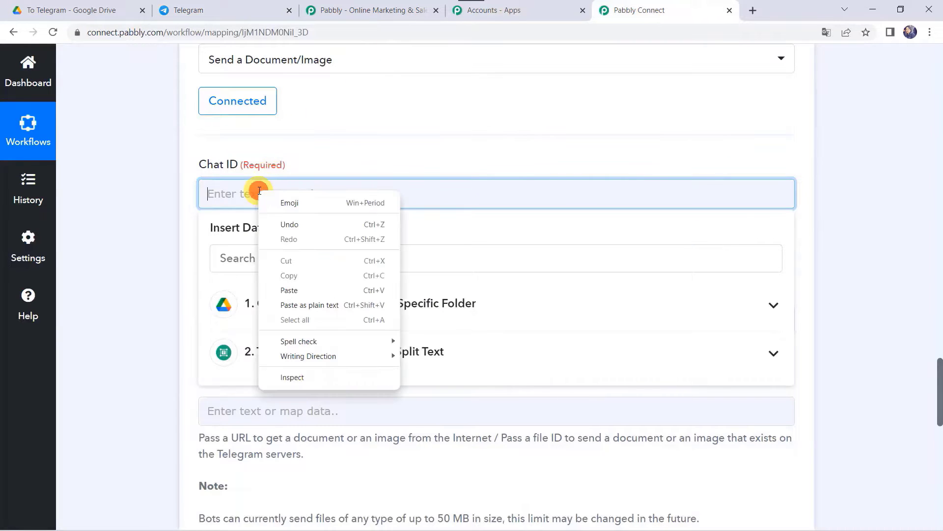
left_click(290, 287)
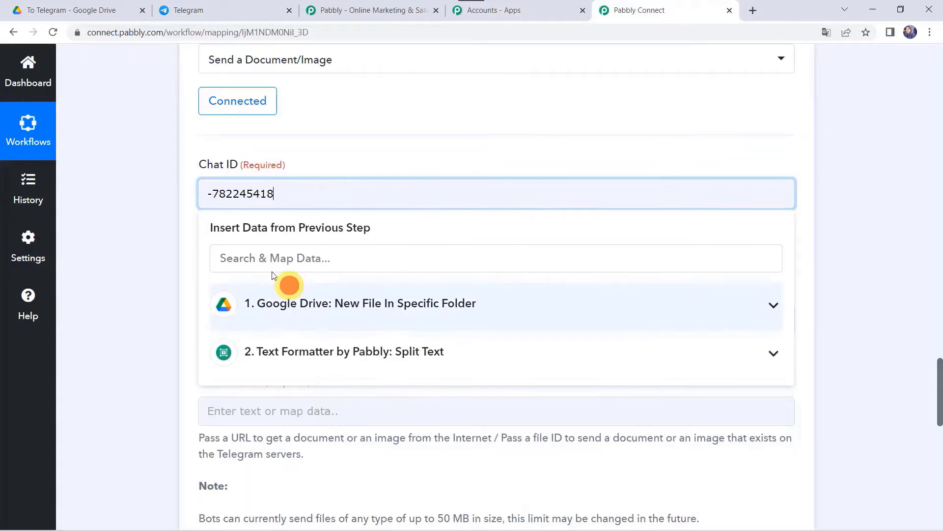
left_click(138, 230)
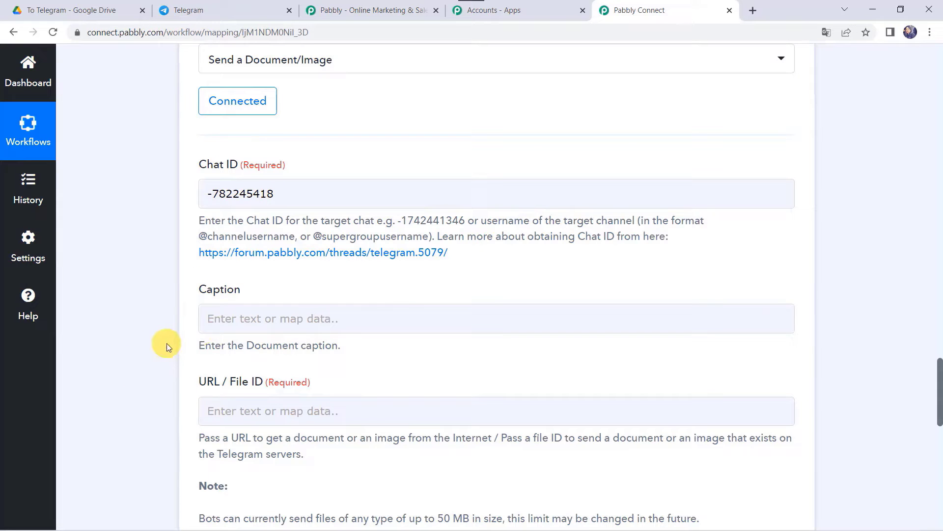
Map the Caption of the Telegram Bot action to the Result value from the Text Formatter split step
scroll(72, 102, "up", 15)
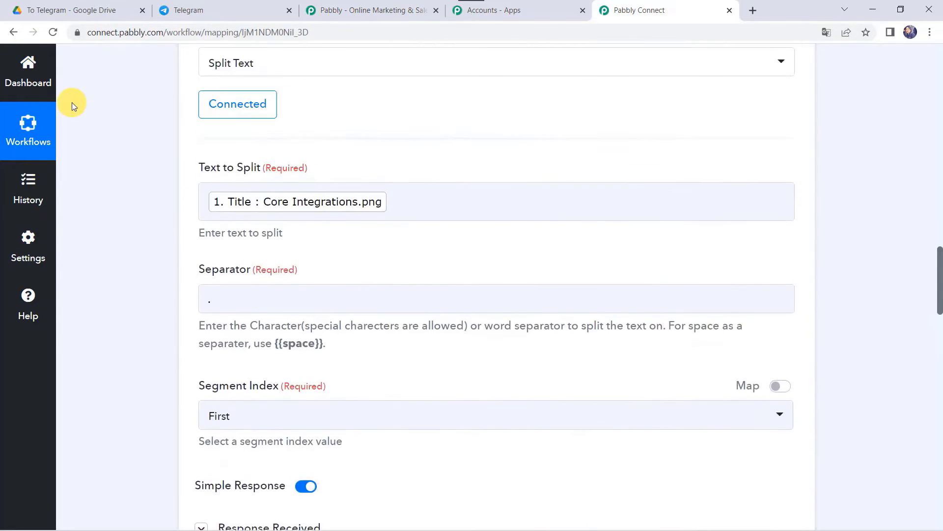
scroll(72, 102, "up", 15)
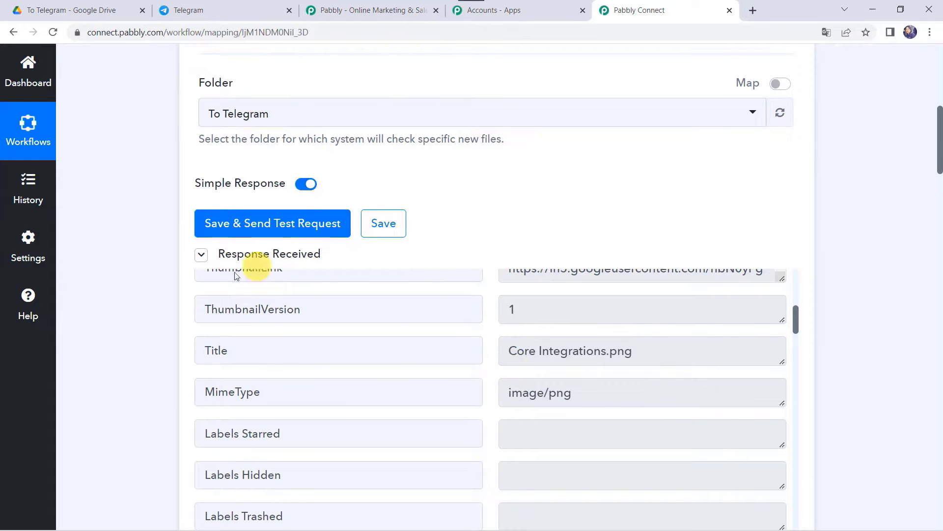
scroll(131, 363, "down", 20)
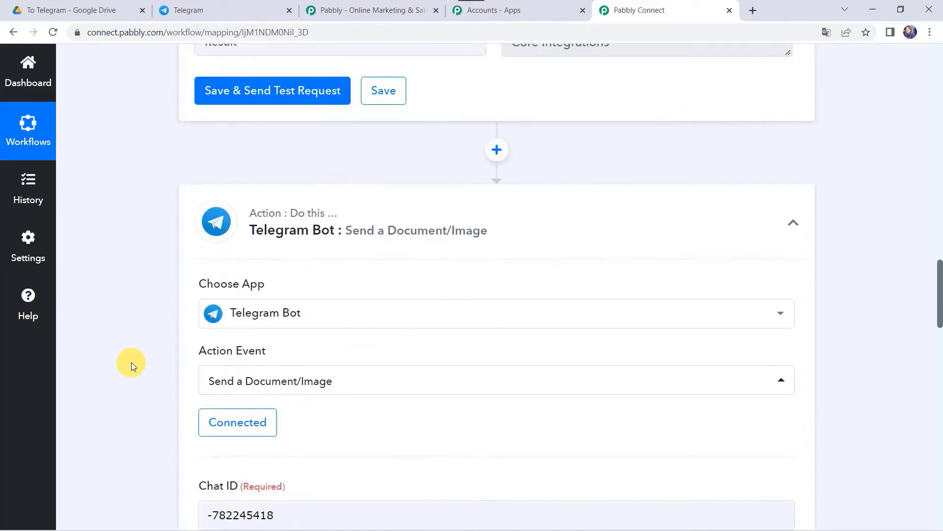
scroll(131, 362, "down", 10)
left_click(234, 141)
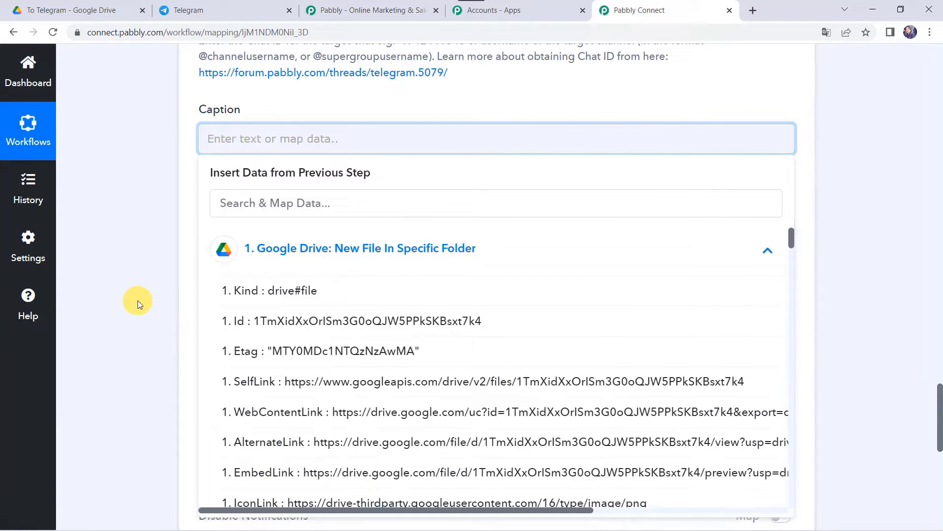
left_click(312, 263)
left_click(287, 299)
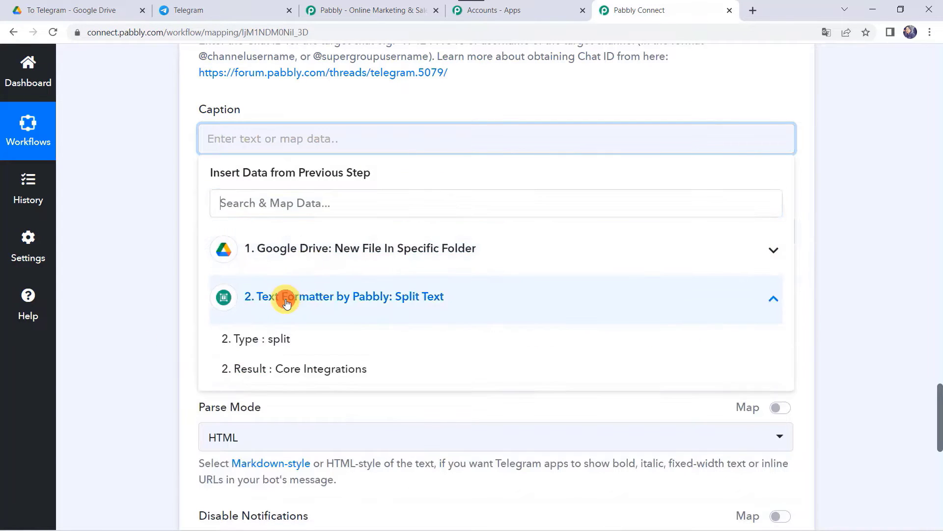
left_click(320, 369)
left_click(155, 252)
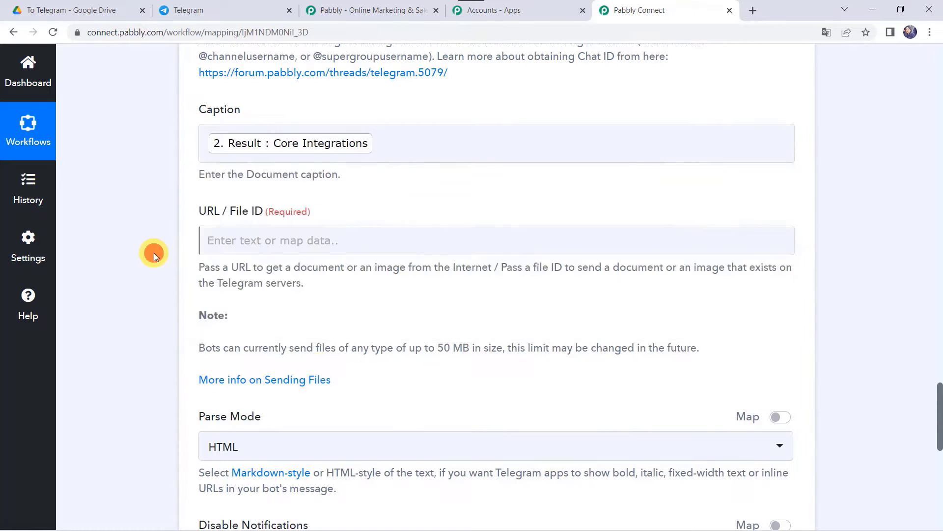
Map the URL / File ID field to the WebContentLink value from the Google Drive trigger step
left_click(237, 240)
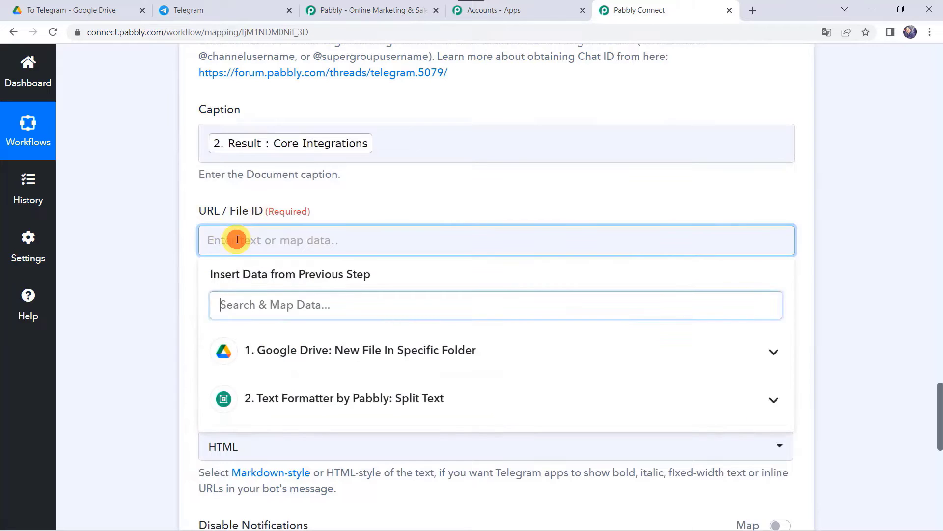
left_click(275, 348)
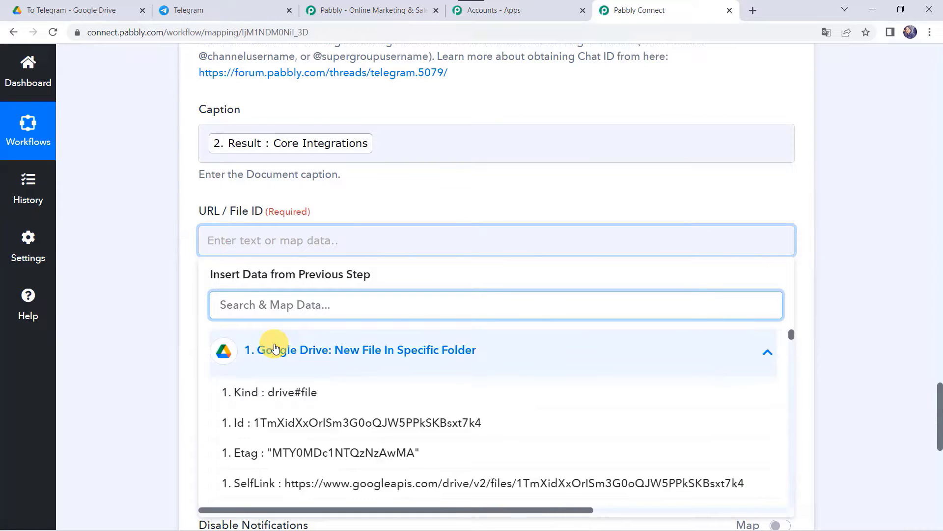
scroll(252, 392, "down", 2)
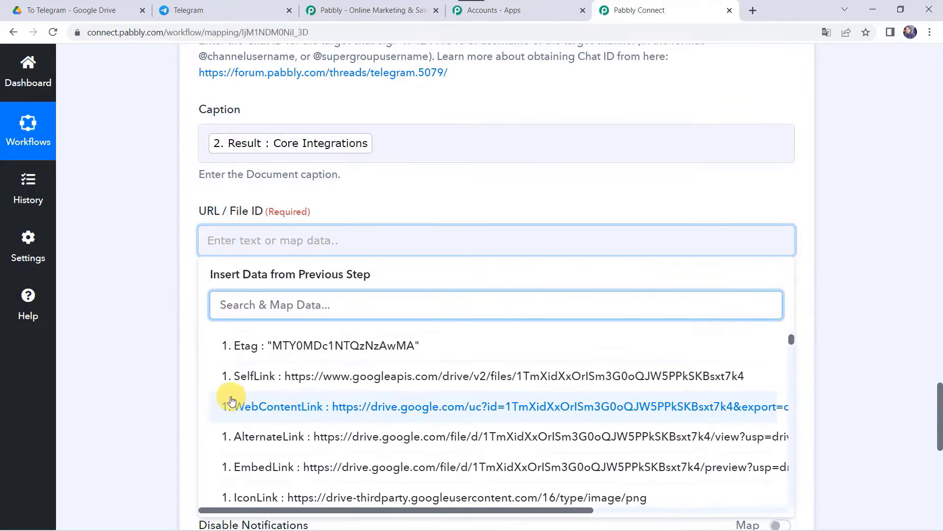
left_click(319, 417)
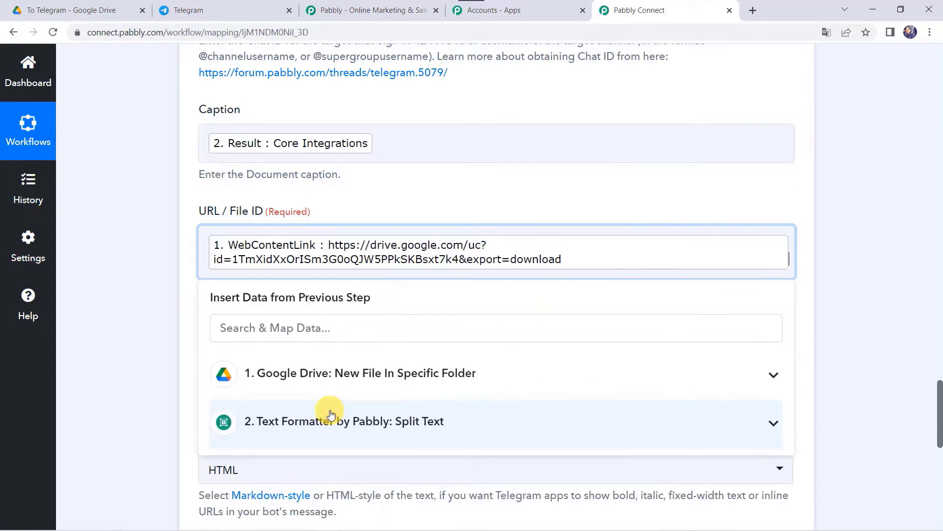
left_click(167, 304)
Choose HTML as the Parse Mode and No for Disable Notifications
scroll(167, 305, "down", 5)
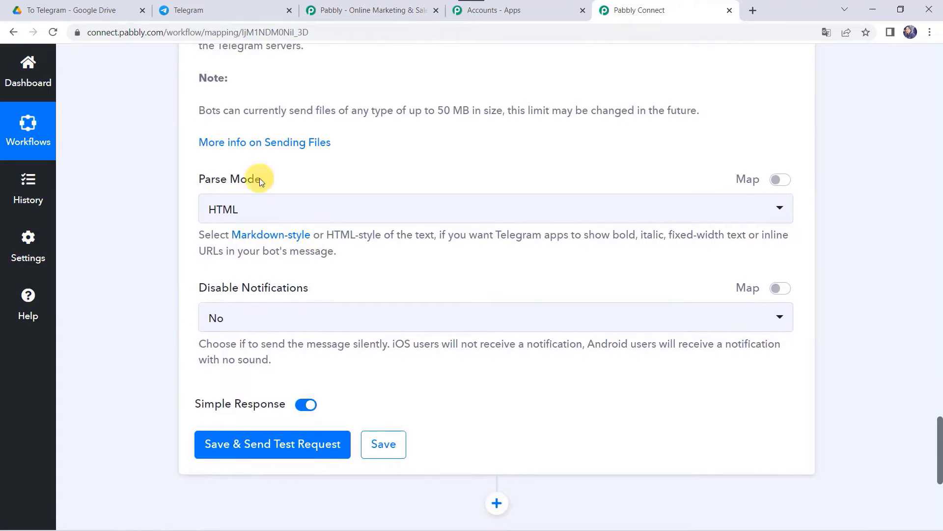
left_click(274, 218)
left_click(242, 273)
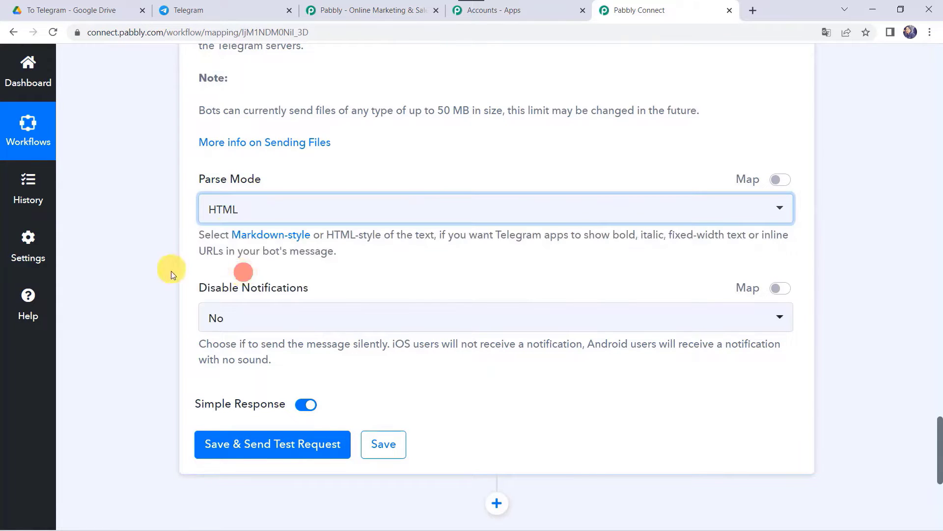
left_click(244, 323)
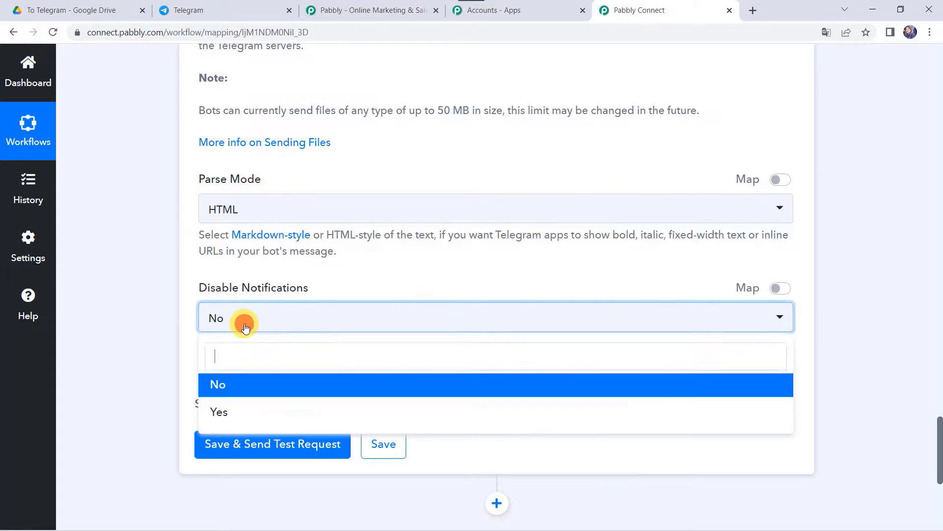
left_click(252, 383)
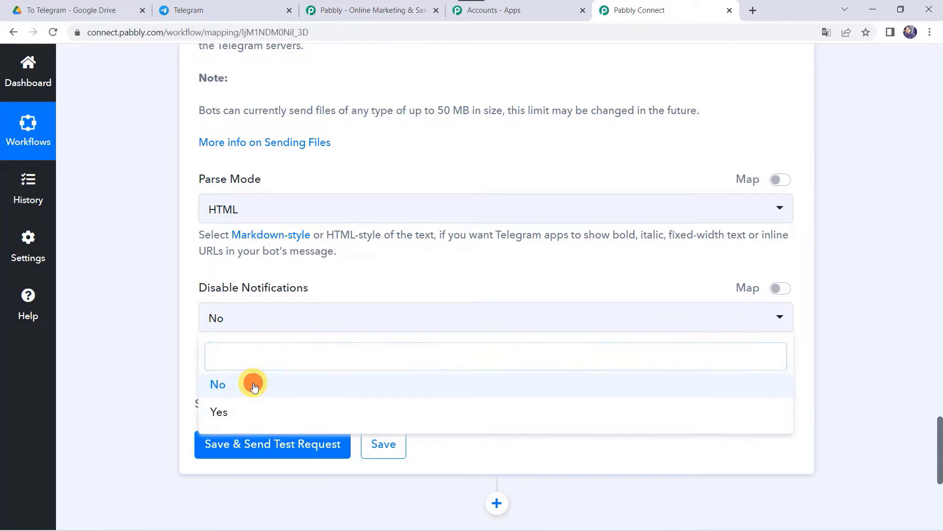
left_click(142, 328)
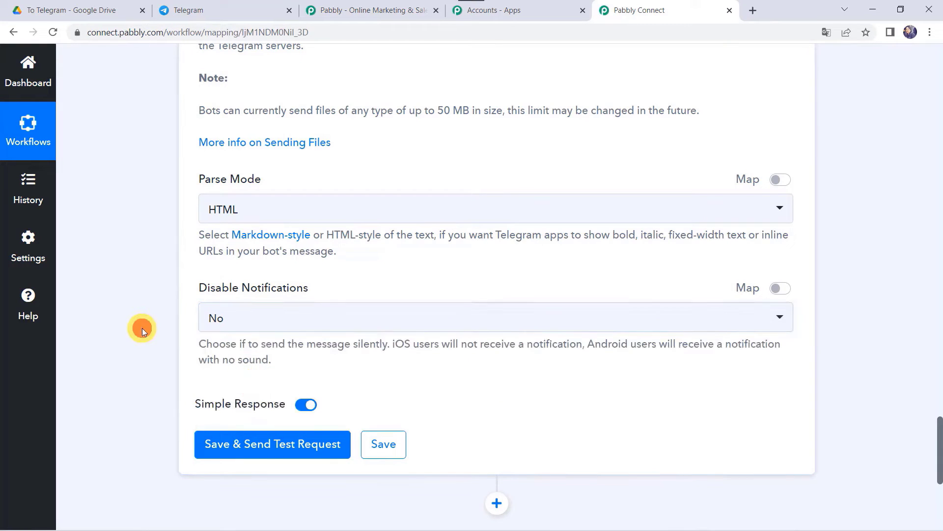
Save the Telegram action and send a test request, and view the sent image in the Pabbly Integrations group in Telegram
left_click(263, 449)
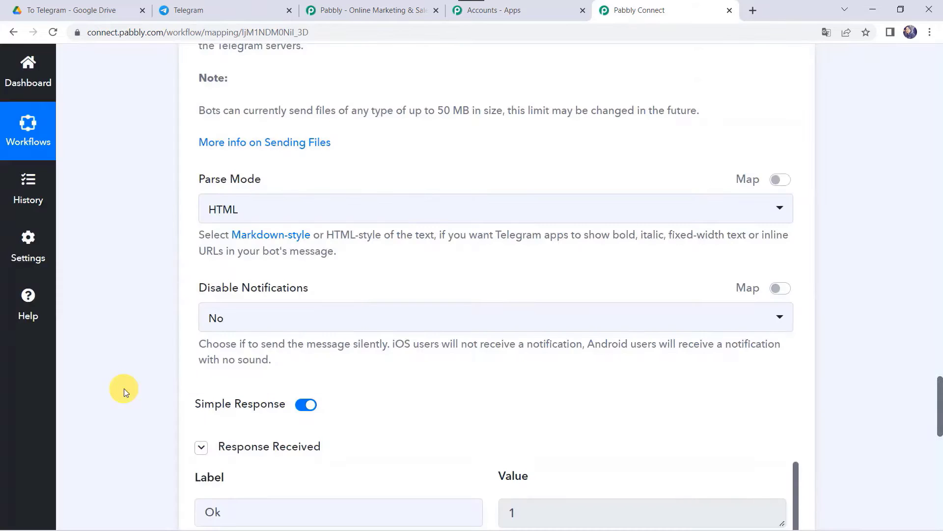
scroll(123, 389, "down", 3)
scroll(123, 389, "down", 2)
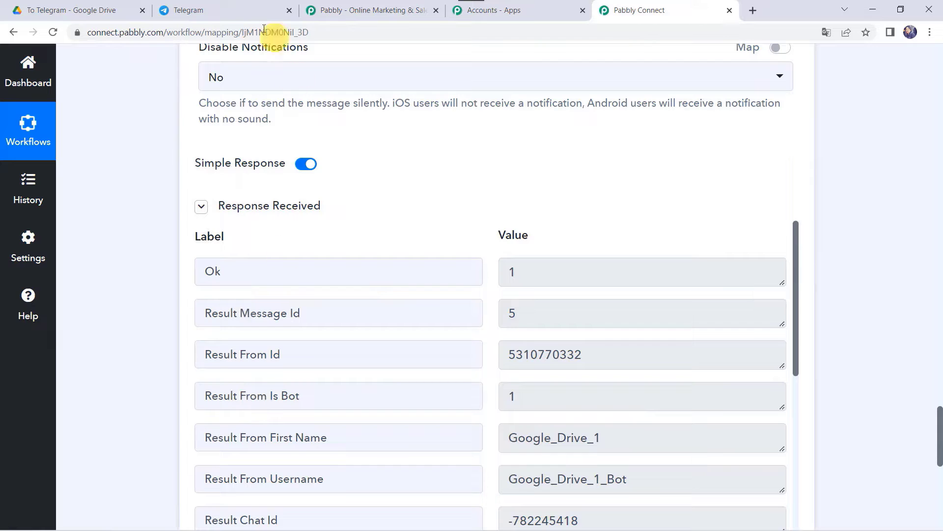
left_click(228, 6)
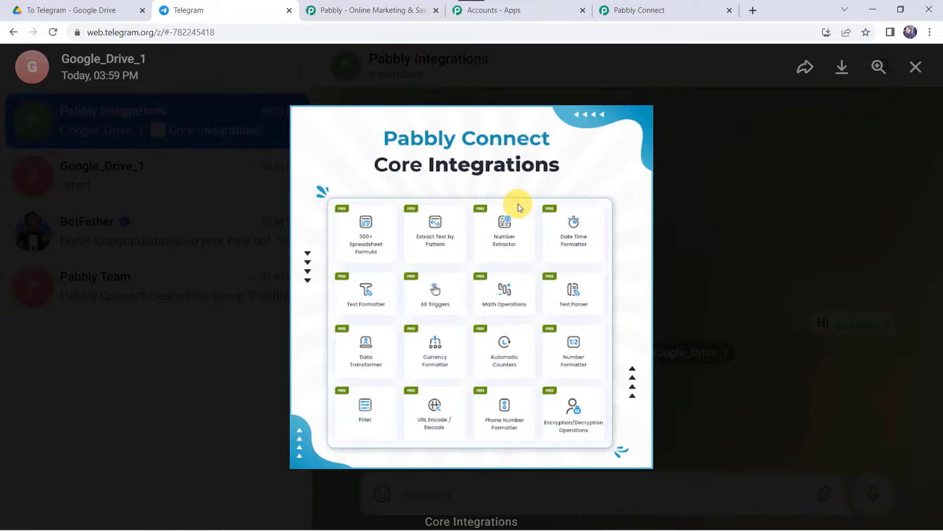
left_click(916, 67)
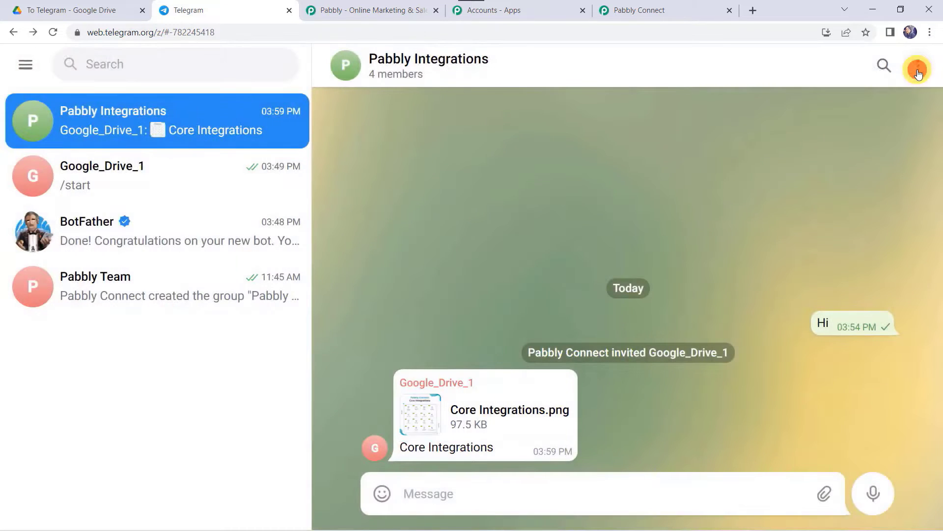
Switch to Pabbly Connect and save the Telegram Bot action of the workflow
left_click(685, 12)
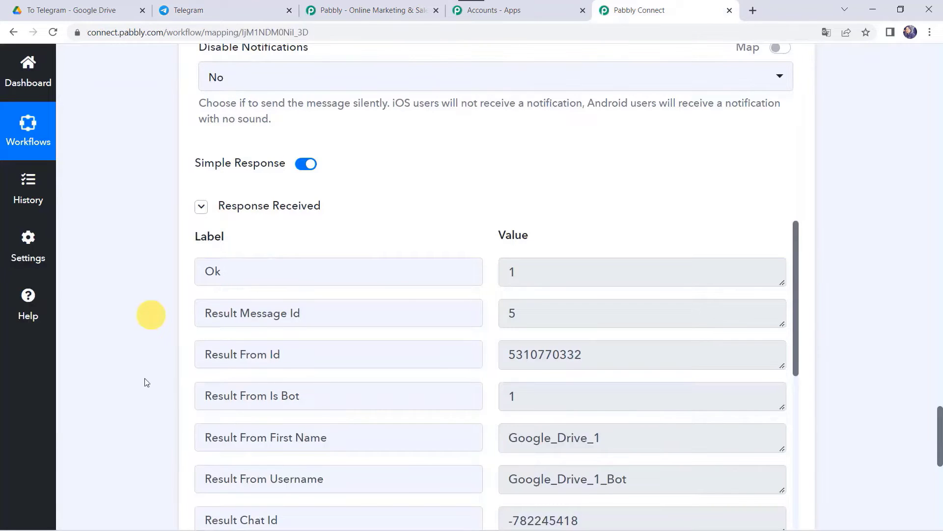
scroll(145, 378, "down", 5)
left_click(377, 387)
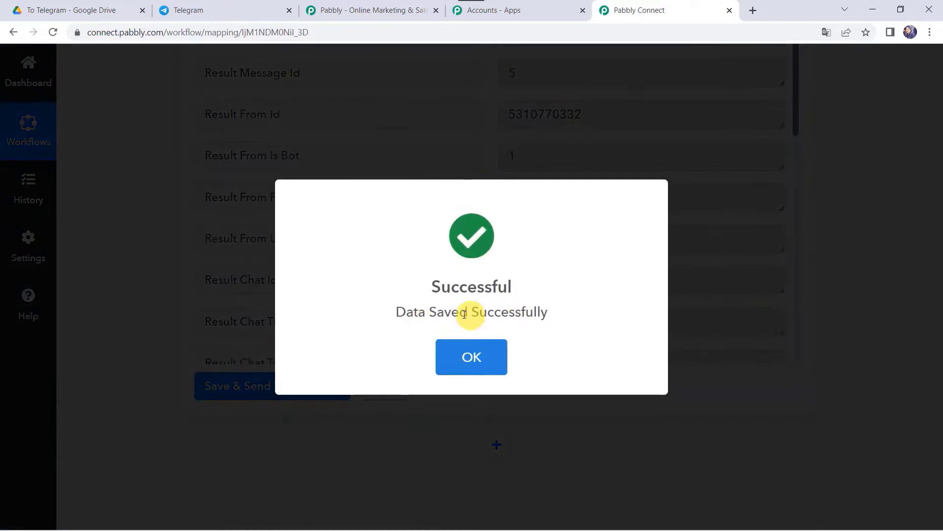
left_click(475, 328)
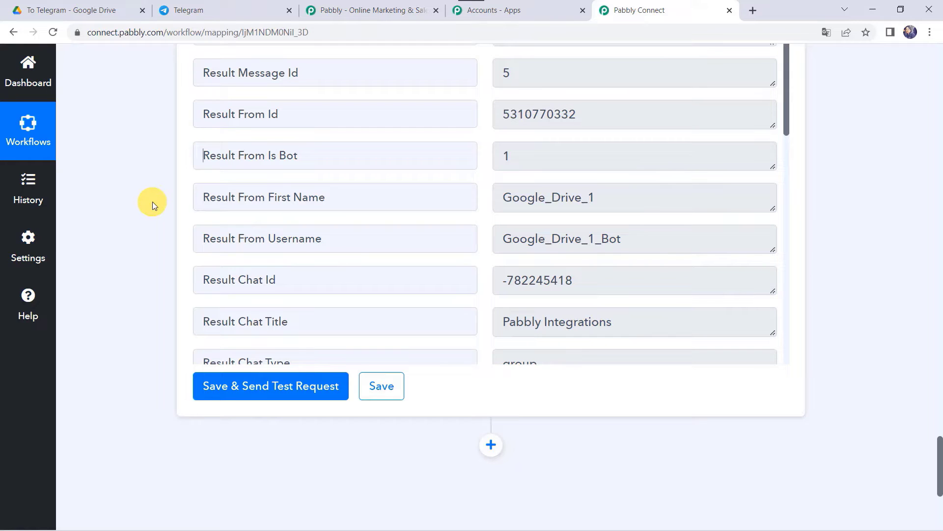
Upload New Use Cases for Pabbly Connect.png to the To Telegram folder in Google Drive
left_click(83, 10)
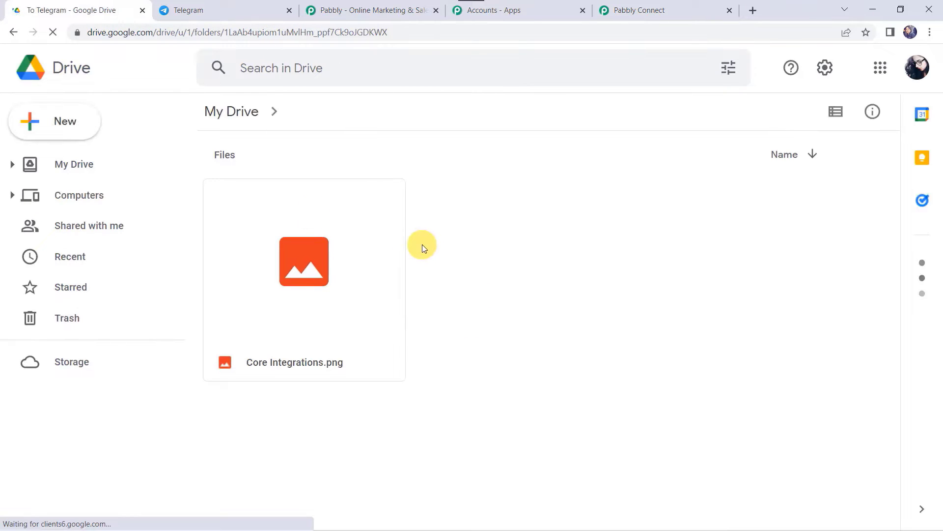
left_click(47, 120)
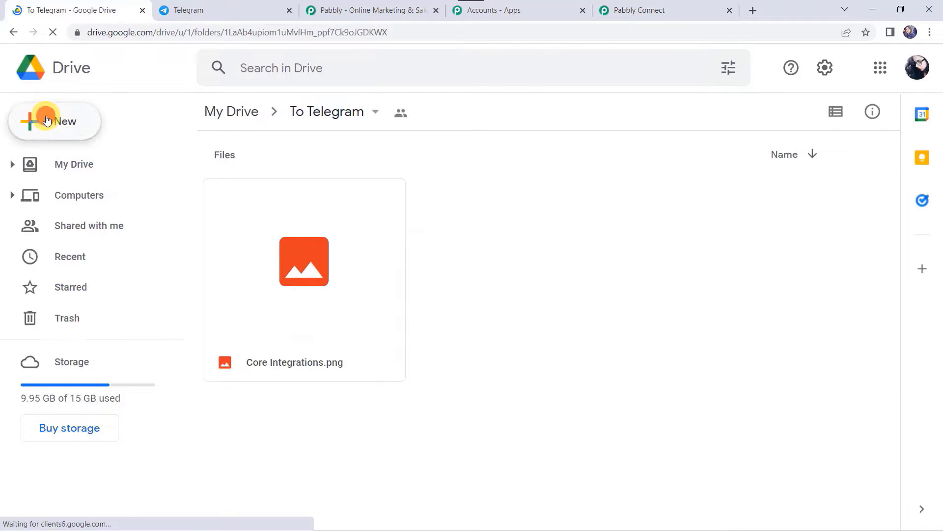
left_click(73, 165)
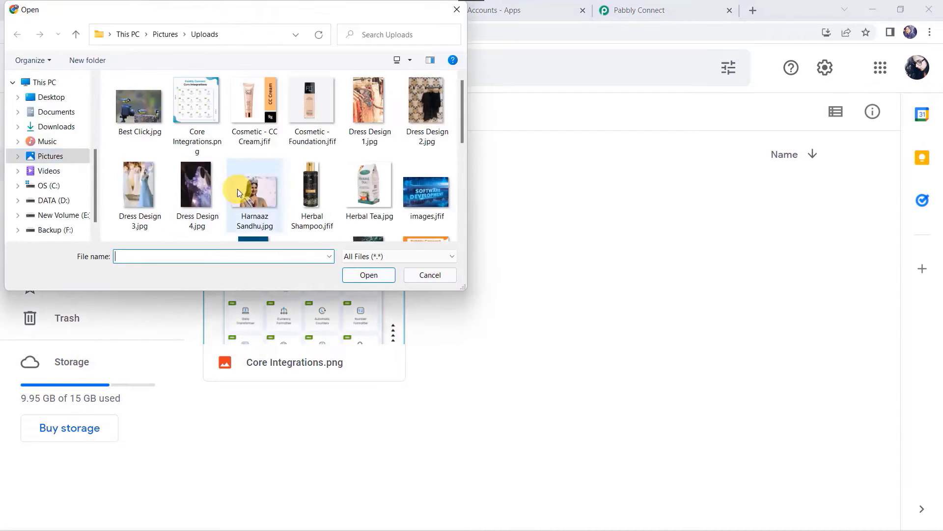
scroll(237, 192, "down", 3)
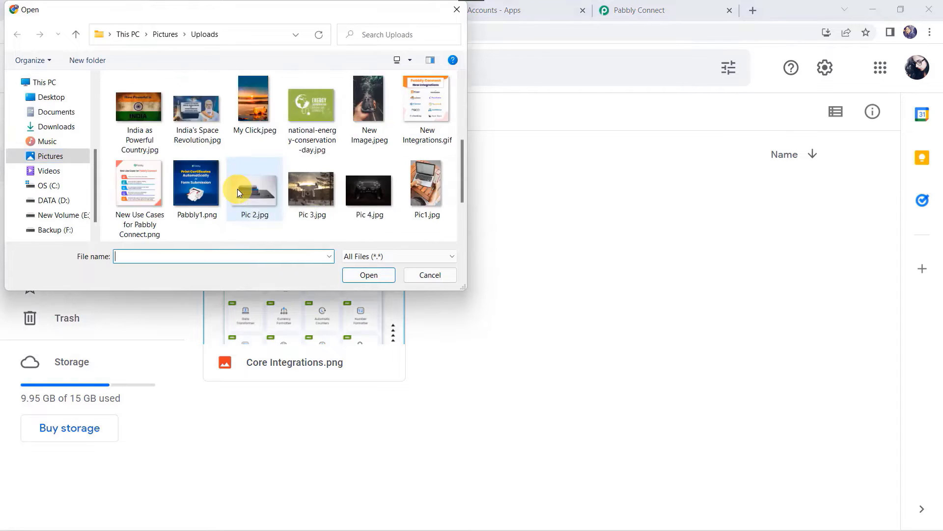
double_click(149, 208)
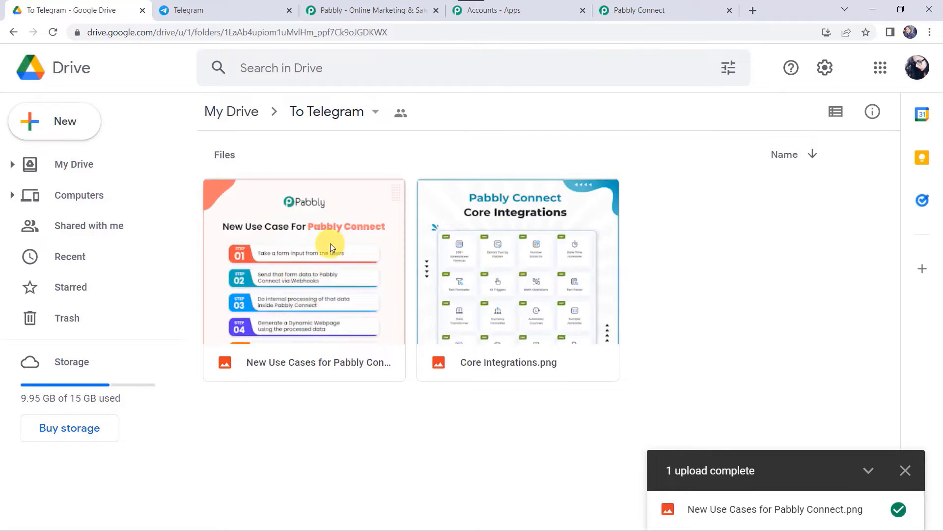
Reload the Pabbly Integrations group in Telegram and open the newly posted New Use Cases for Pabbly Connect image
left_click(225, 7)
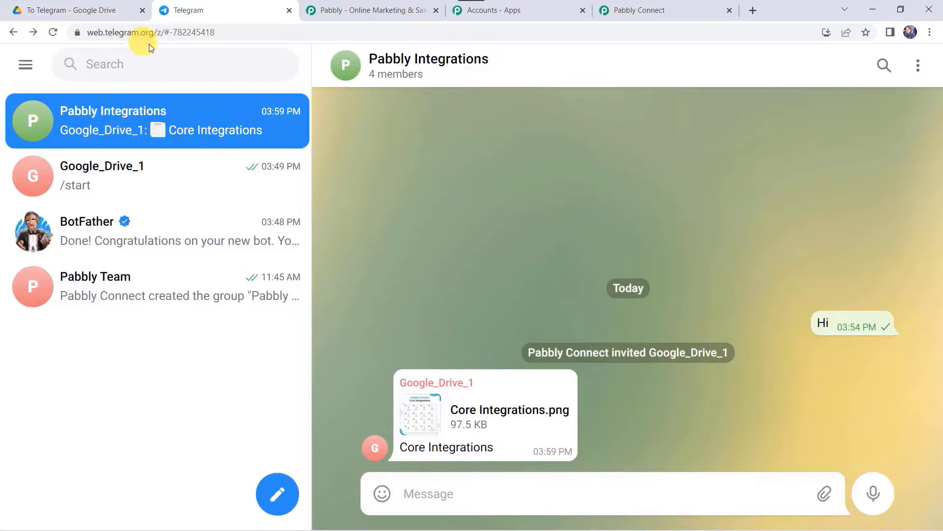
left_click(48, 34)
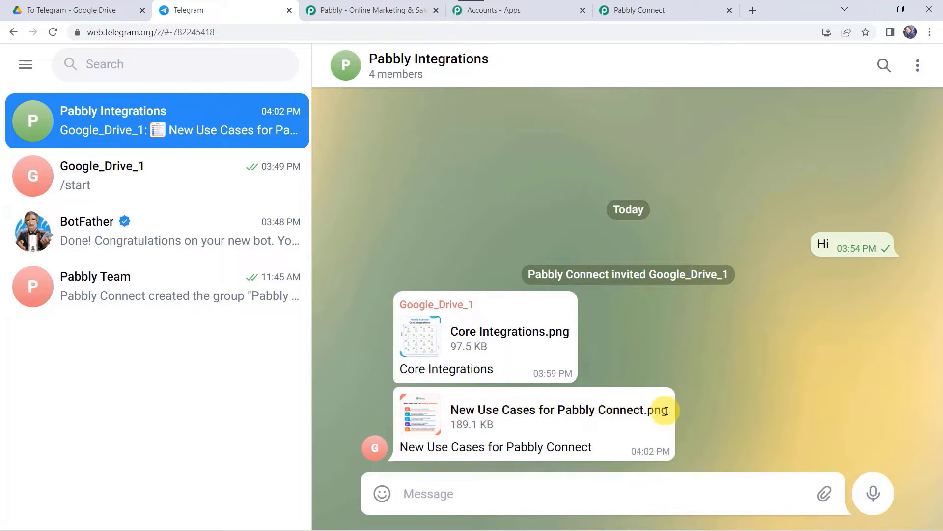
left_click(420, 418)
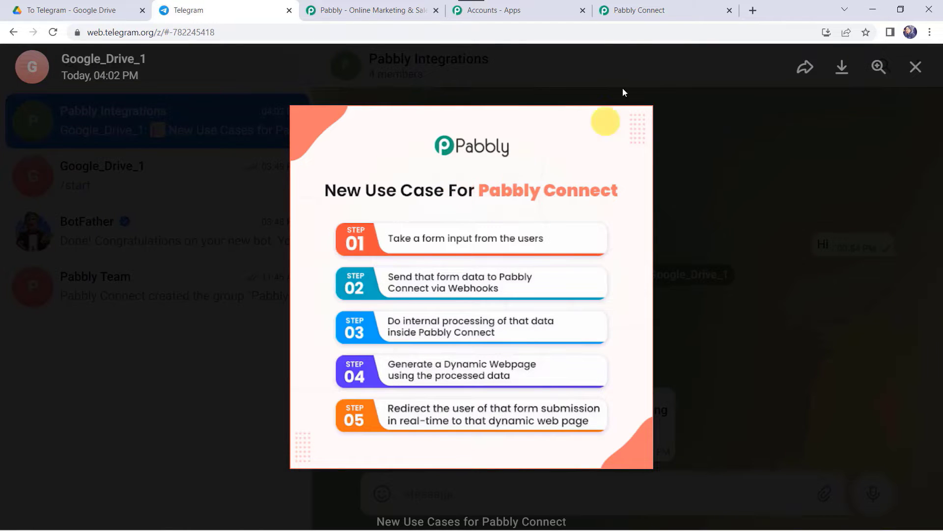
Collapse the Telegram Bot, Google Drive and Text Formatter steps in Pabbly Connect to review the whole workflow
left_click(664, 9)
scroll(121, 100, "up", 15)
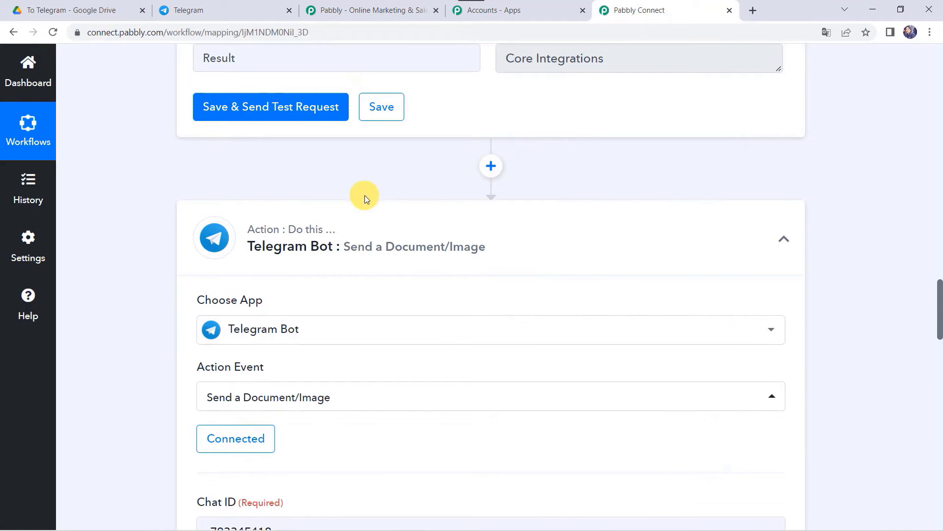
left_click(364, 217)
scroll(365, 218, "up", 20)
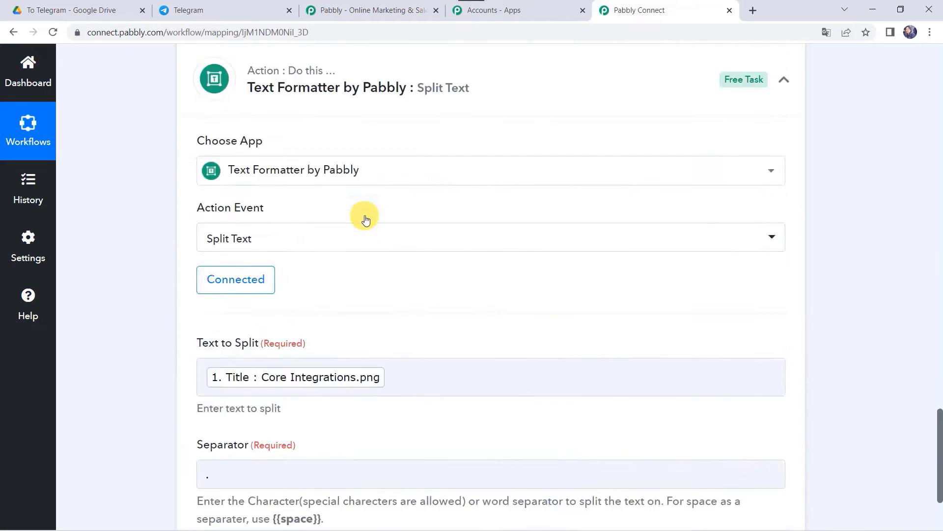
scroll(365, 219, "up", 10)
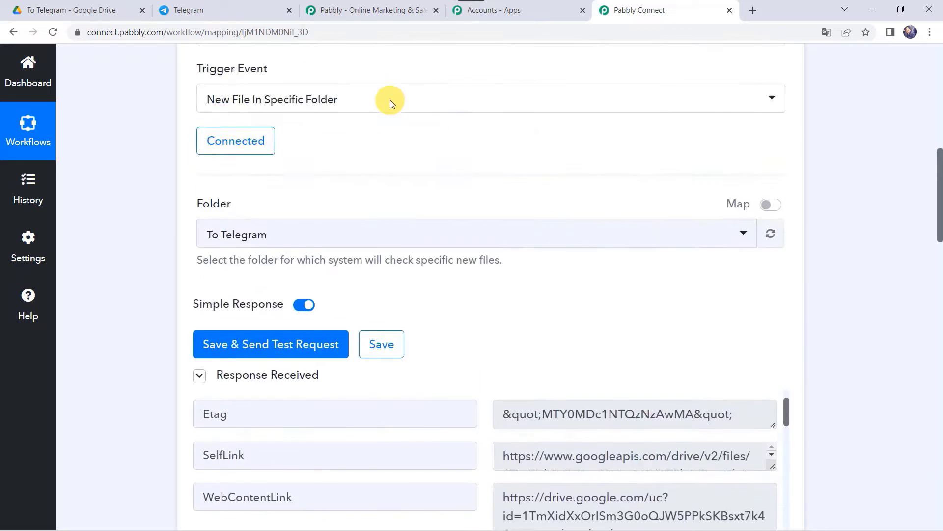
left_click(439, 185)
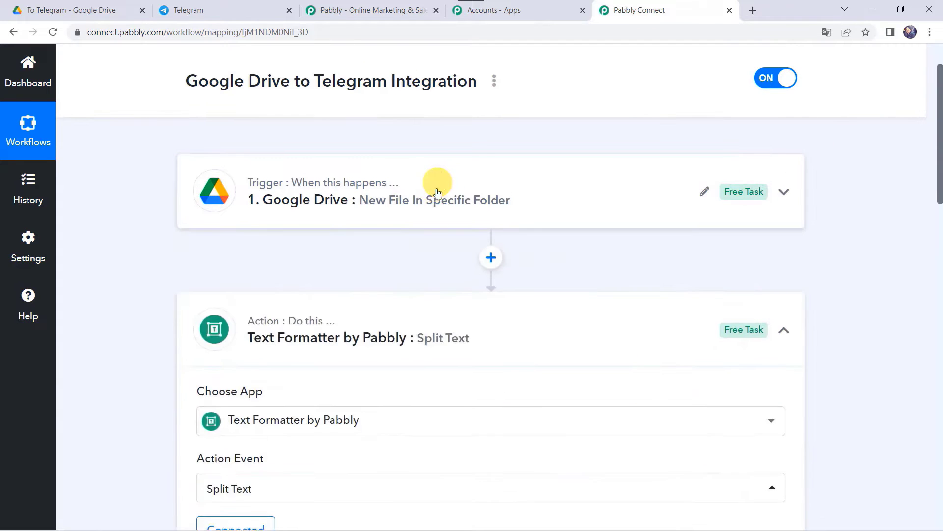
left_click(459, 294)
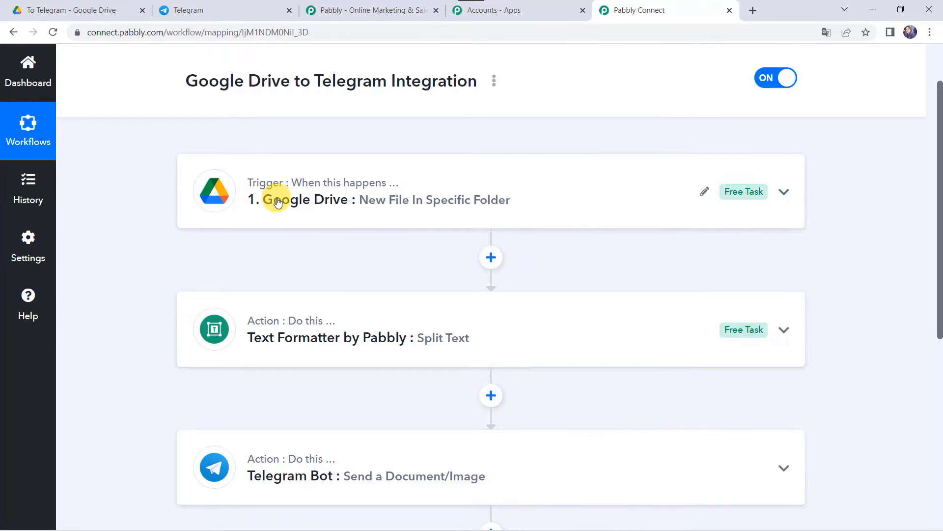
mouse_move(269, 459)
scroll(185, 162, "up", 2)
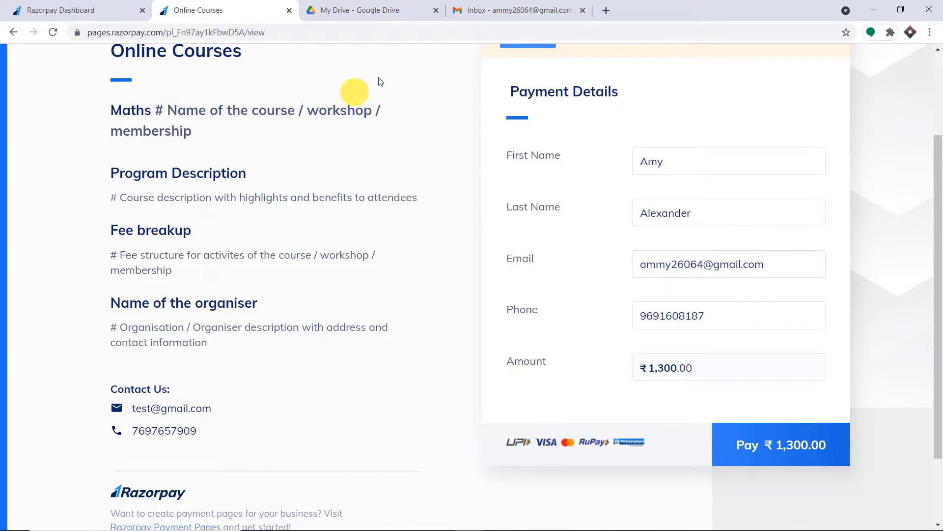
Review the Online Courses payment page's email, phone and amount fields, java2.pdf in Google Drive, and the customer's Gmail inbox
left_click(388, 9)
left_click(524, 6)
left_click(238, 7)
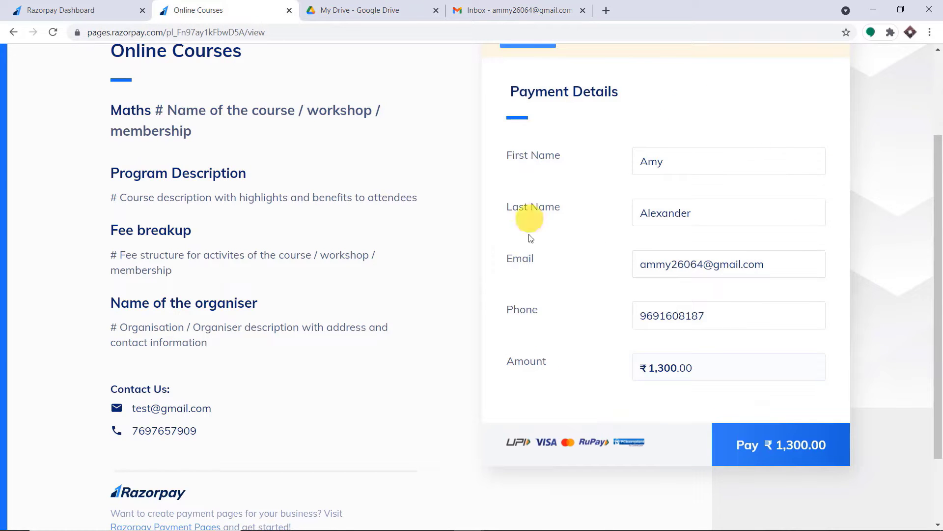
left_click(339, 7)
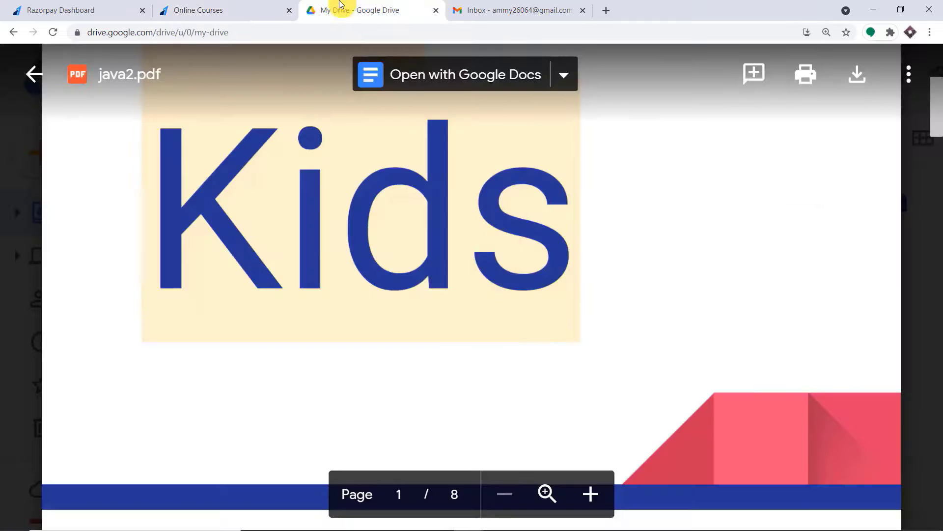
scroll(510, 224, "up", 3)
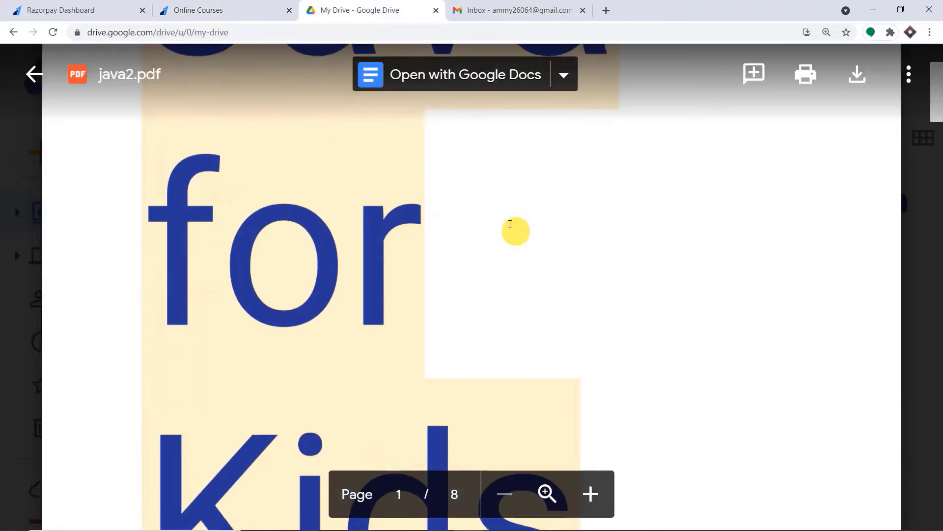
left_click(544, 7)
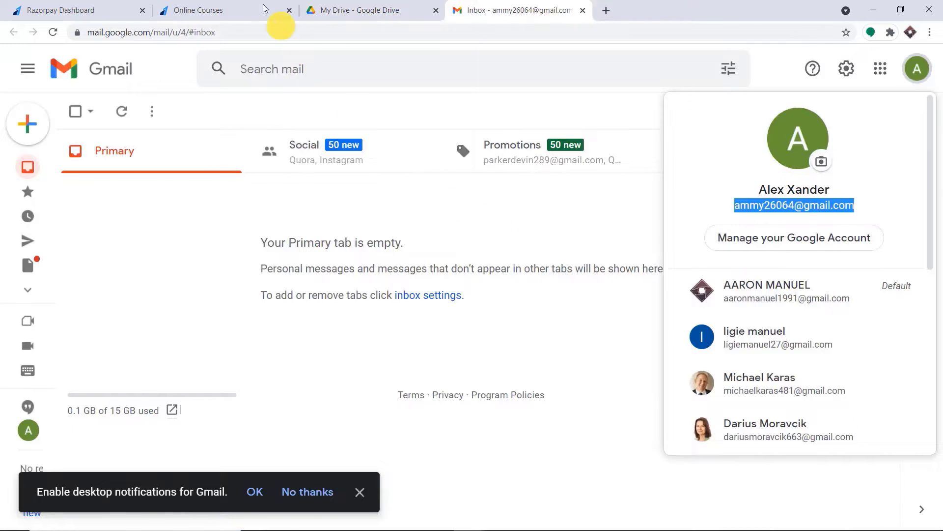
left_click(247, 8)
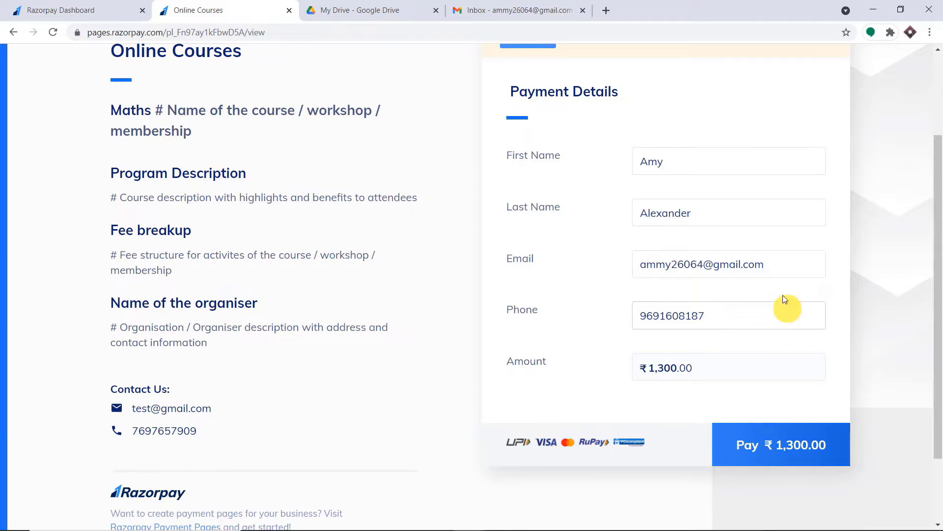
left_click_drag(781, 260, 625, 263)
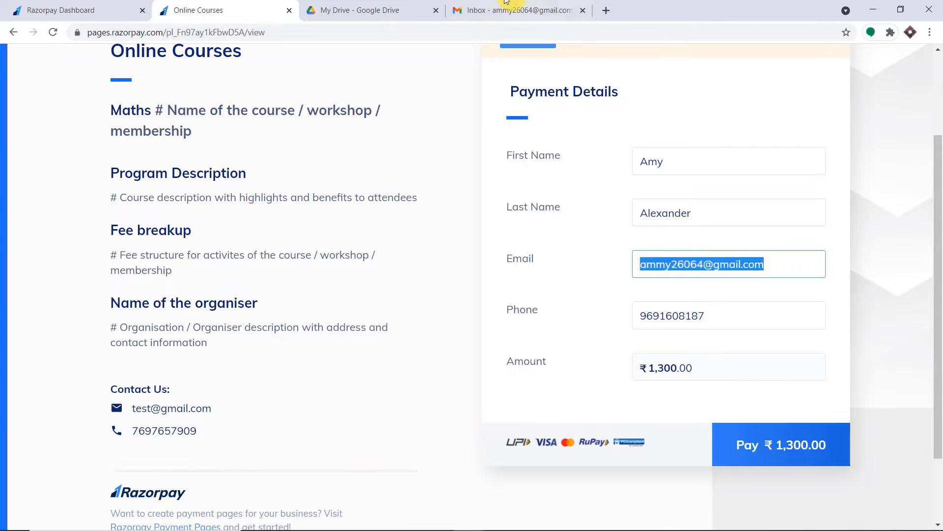
left_click(354, 9)
scroll(499, 225, "down", 10)
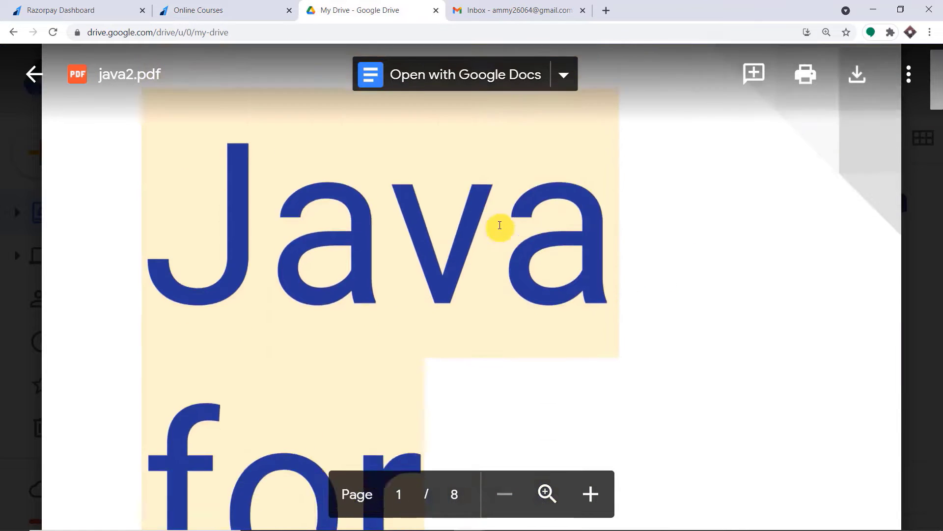
left_click(565, 5)
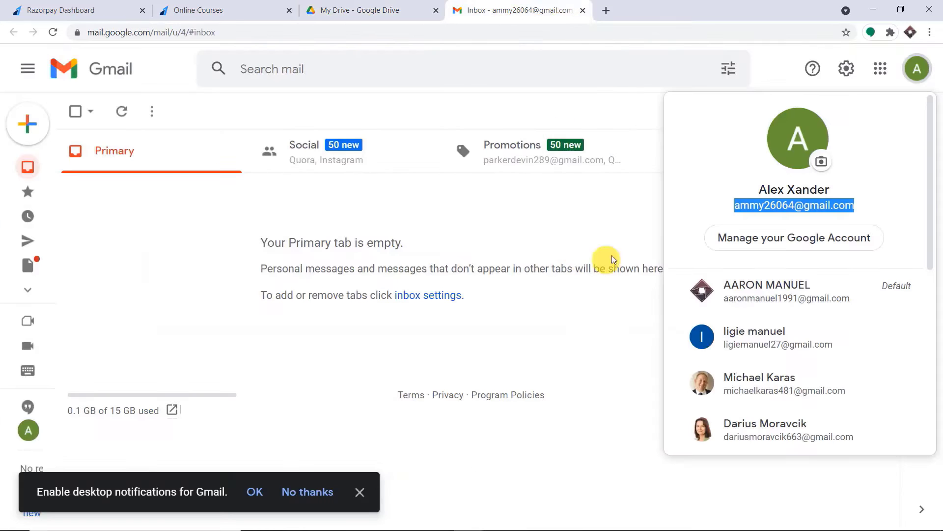
left_click(211, 9)
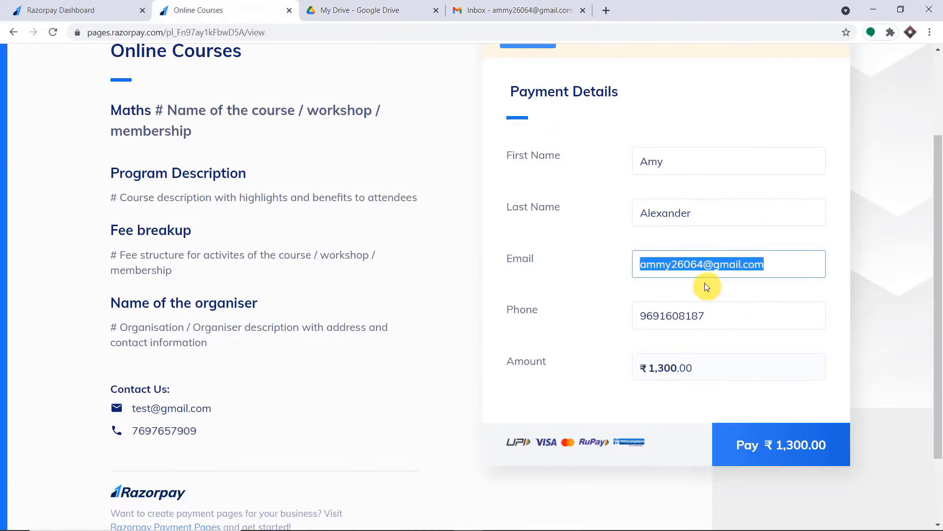
double_click(654, 320)
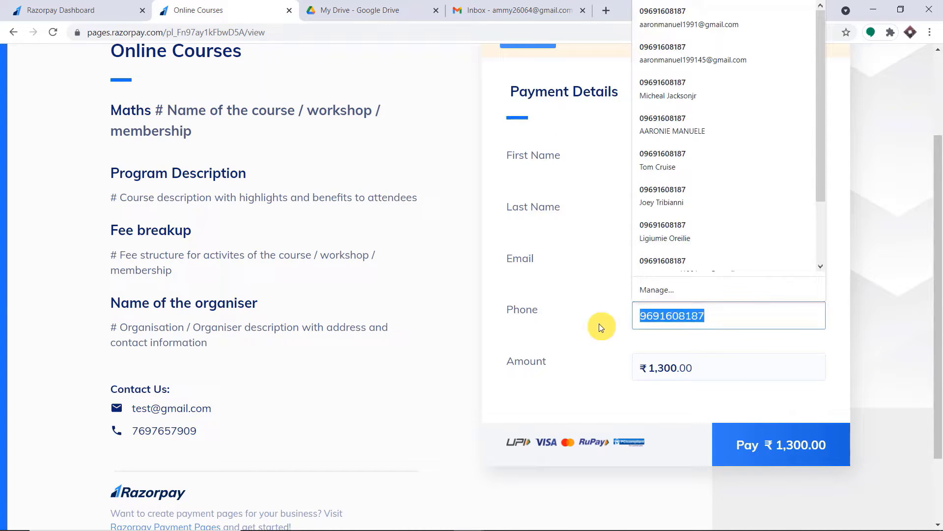
double_click(721, 369)
Start the course payment by card, fill in the saved Visa card's details, and enter its CVV
left_click(797, 456)
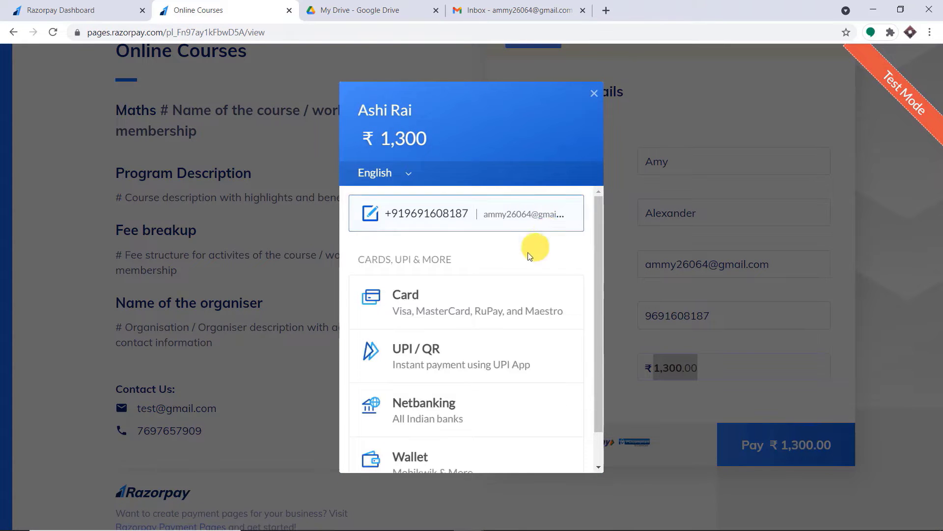
left_click(471, 304)
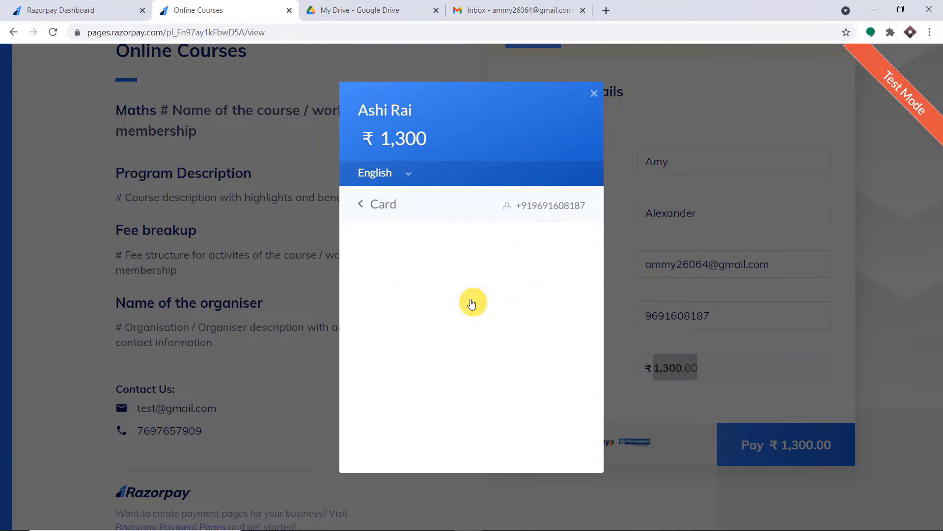
left_click(420, 260)
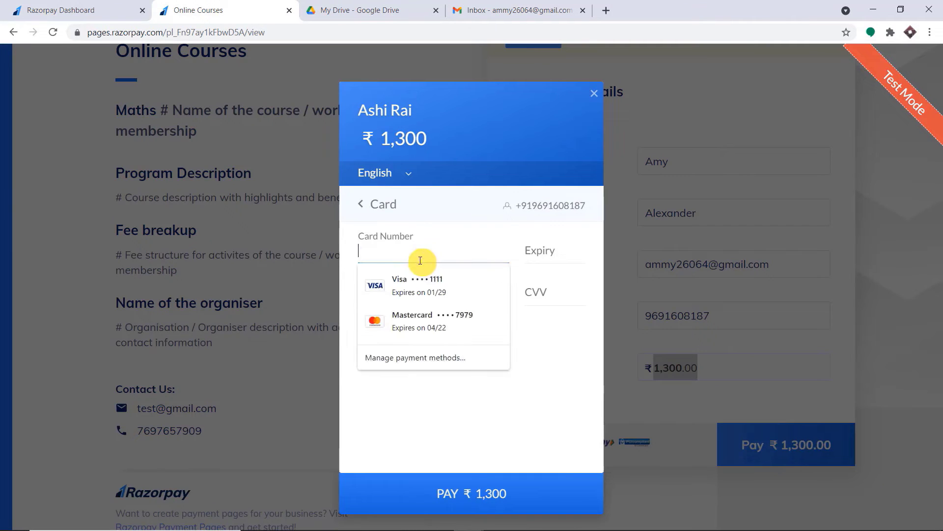
left_click(421, 287)
left_click(565, 293)
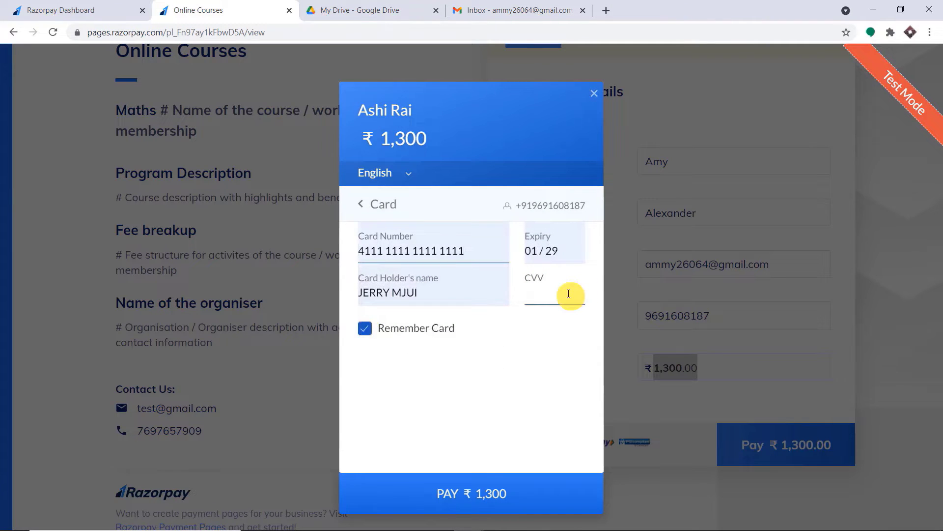
type("123")
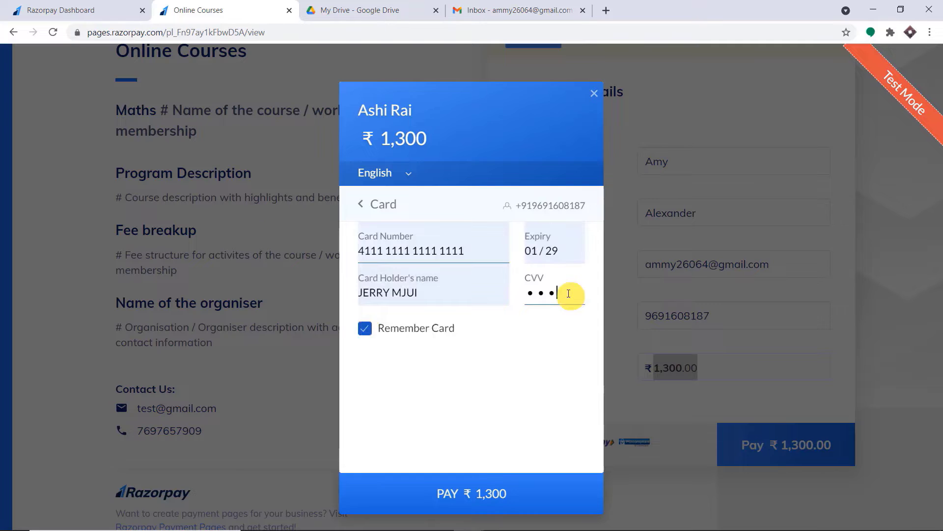
Submit the card payment, choose Success on the demo bank page, and return to java2.pdf in Google Drive
left_click(497, 494)
left_click(513, 404)
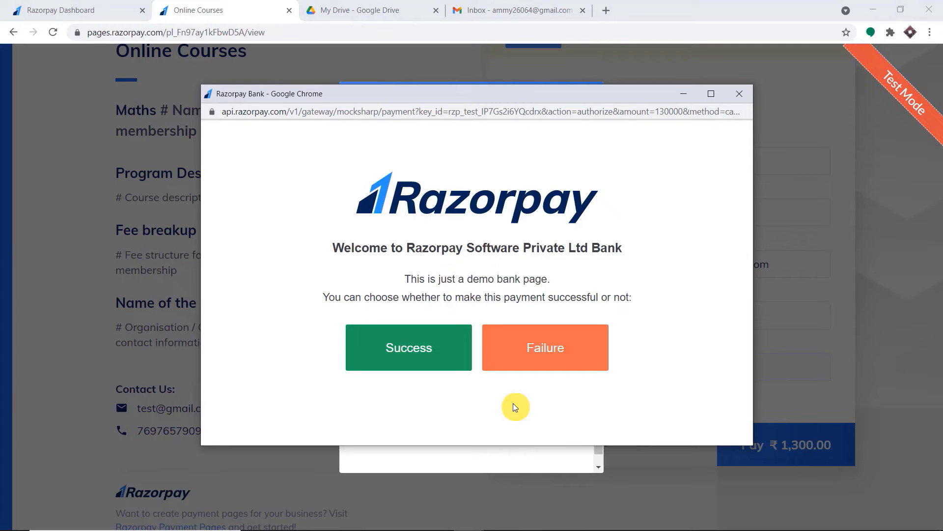
left_click(420, 347)
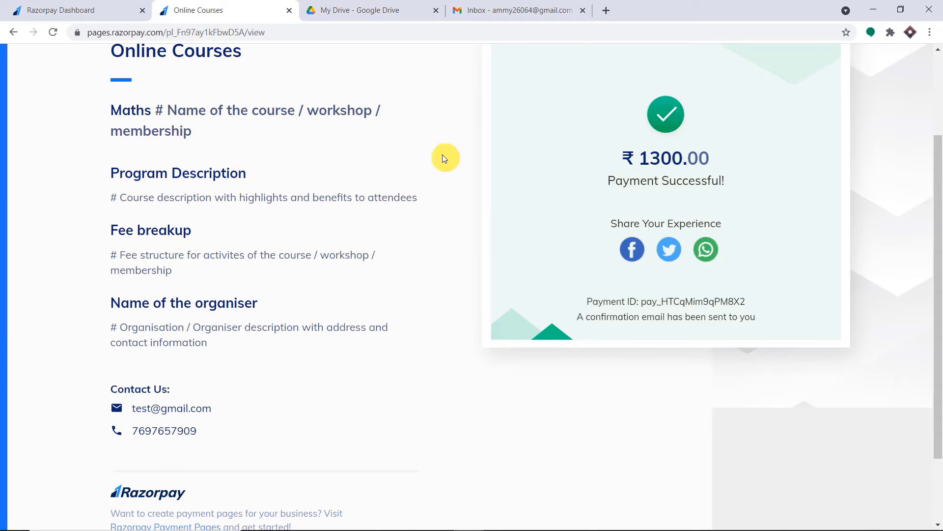
left_click(371, 10)
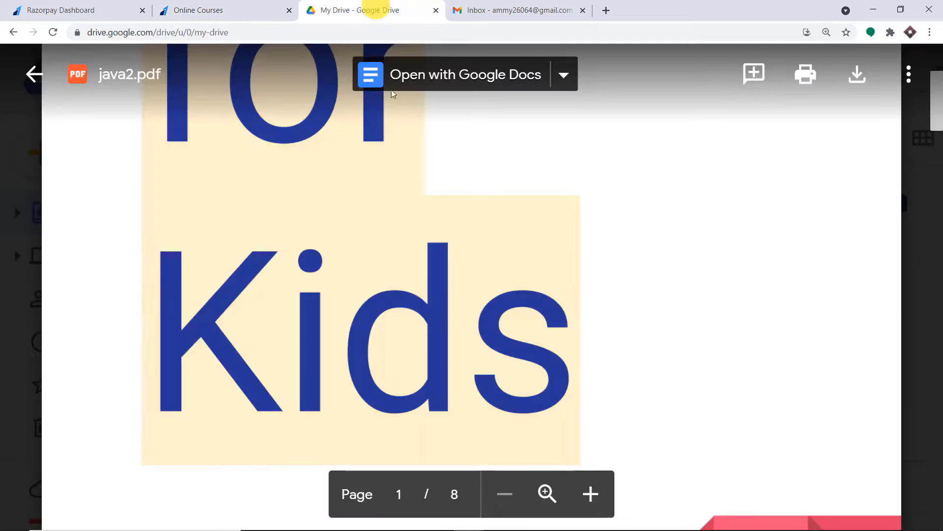
Look through java2.pdf in Google Drive, and open the copy shared in the customer's Gmail sharing notification
scroll(430, 248, "up", 5)
scroll(363, 227, "up", 4)
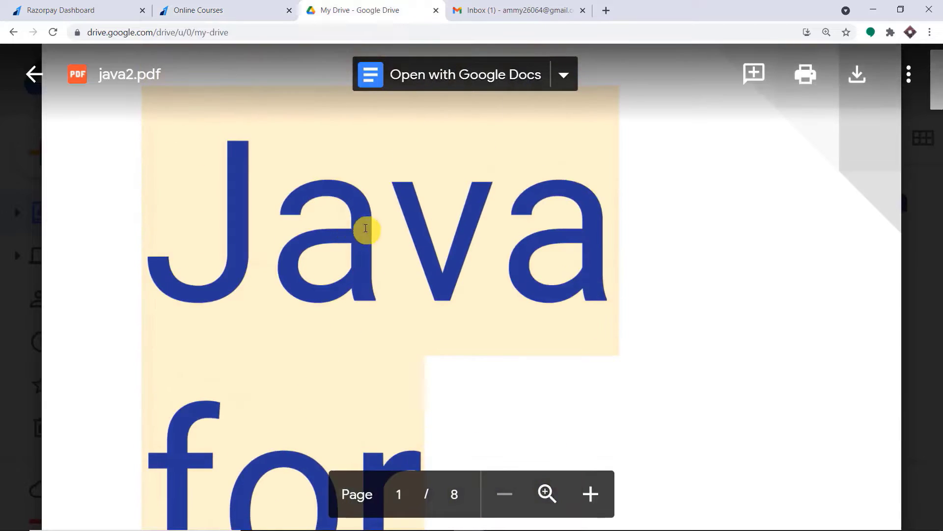
scroll(373, 234, "down", 6)
scroll(385, 239, "down", 8)
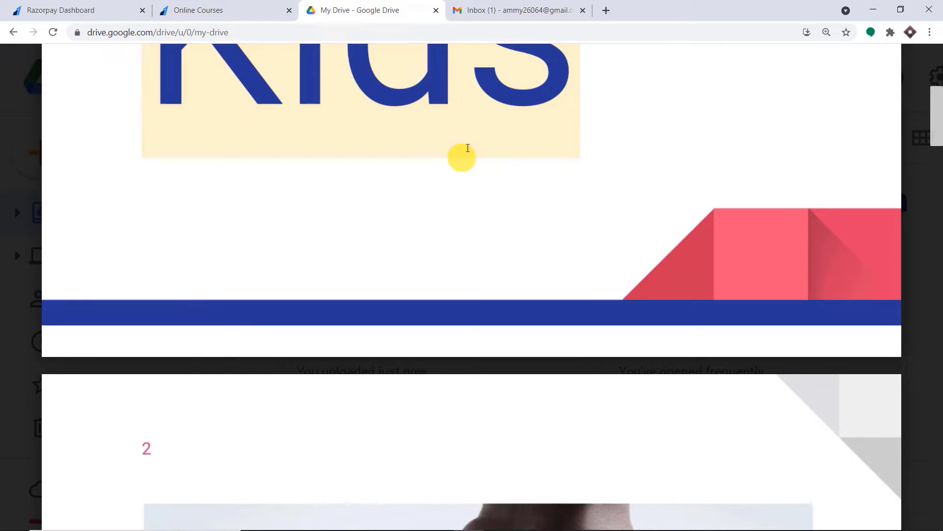
left_click(516, 9)
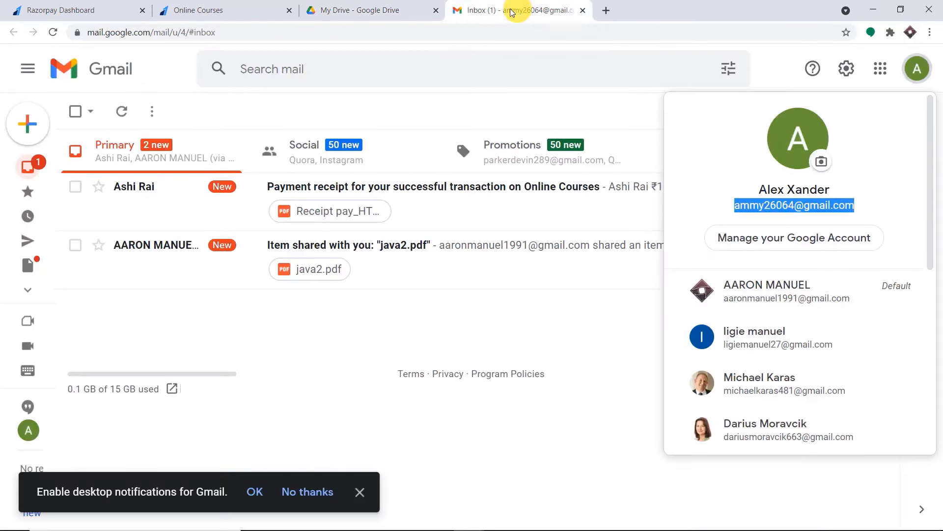
left_click(760, 64)
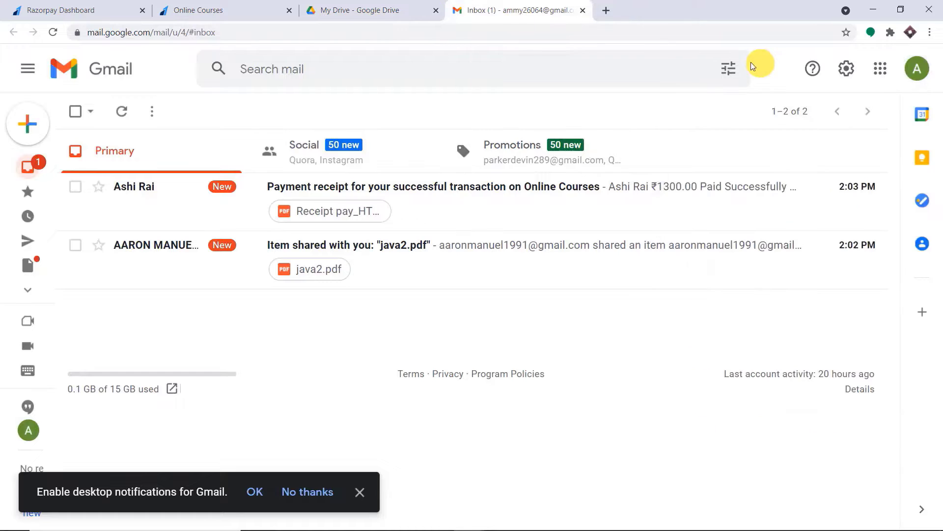
left_click(418, 253)
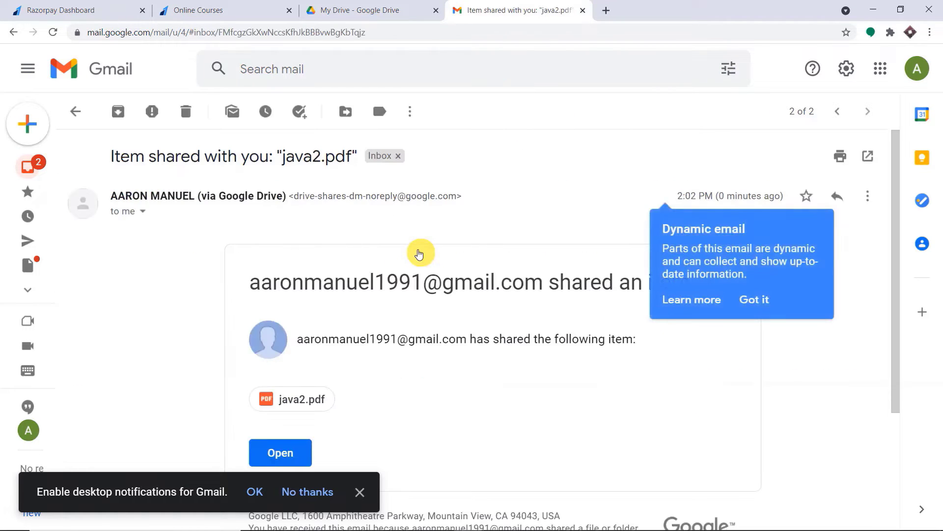
scroll(509, 239, "down", 3)
scroll(531, 266, "down", 2)
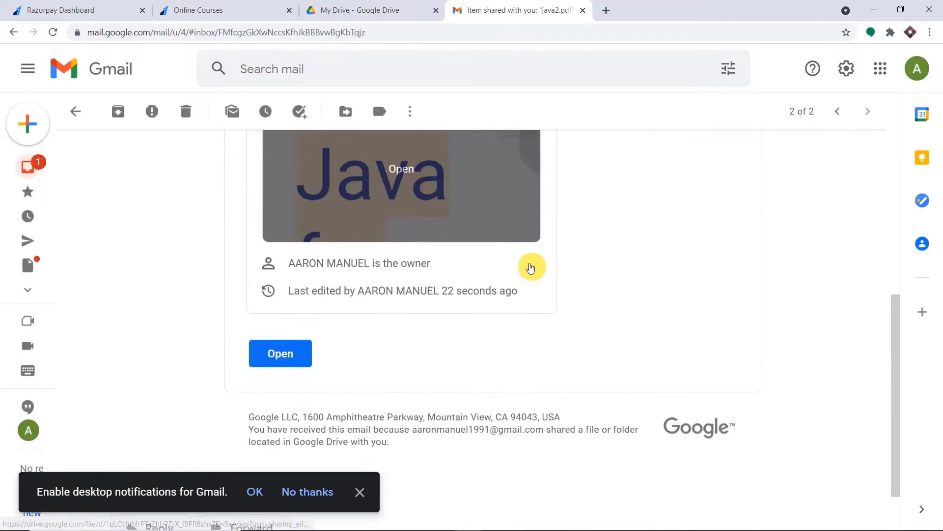
left_click(480, 239)
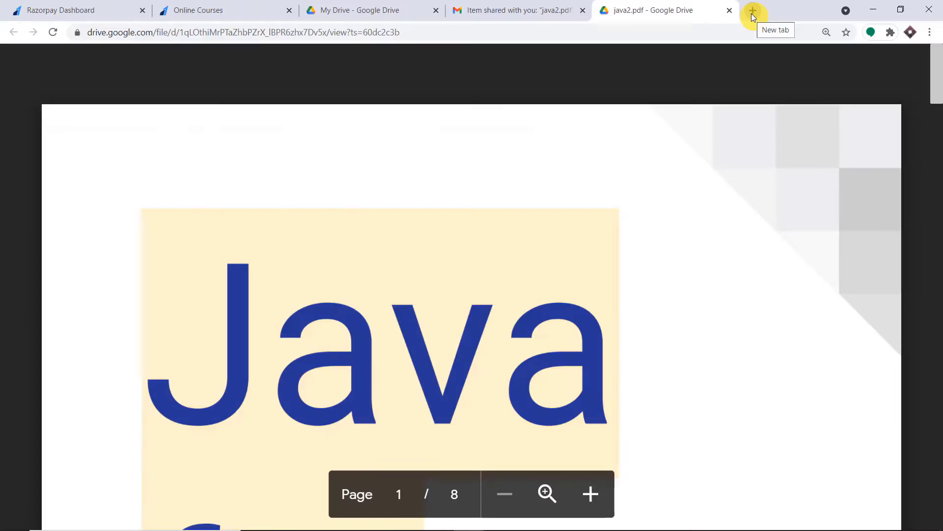
Open pabbly.com in a new browser tab and go to the Connect product page
left_click(751, 13)
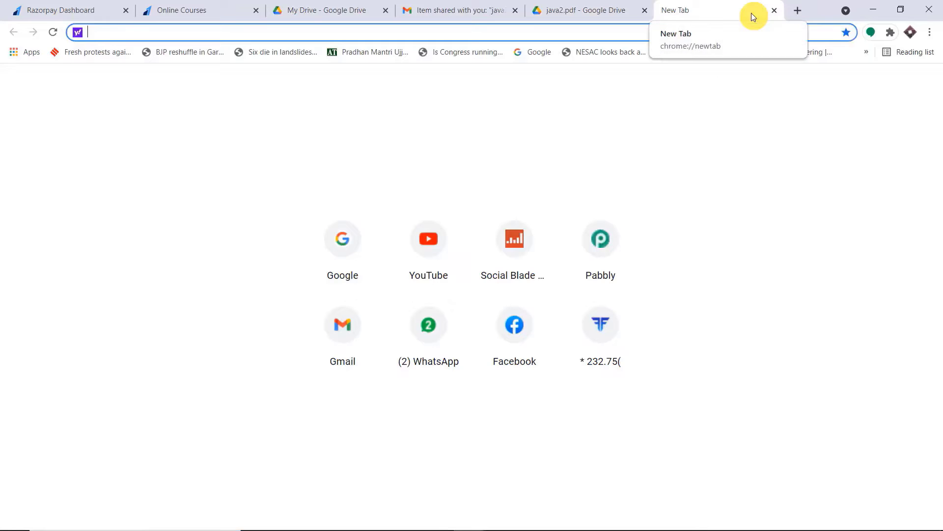
type("p")
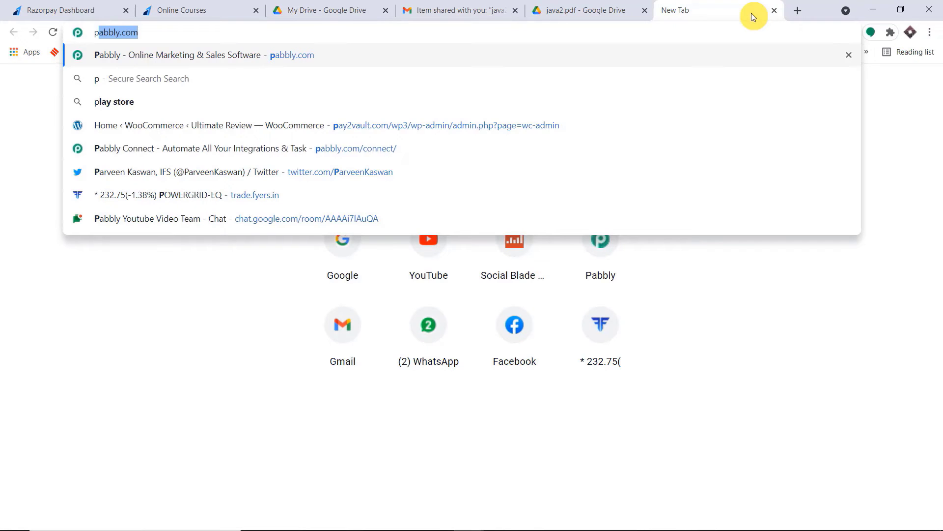
key("Return")
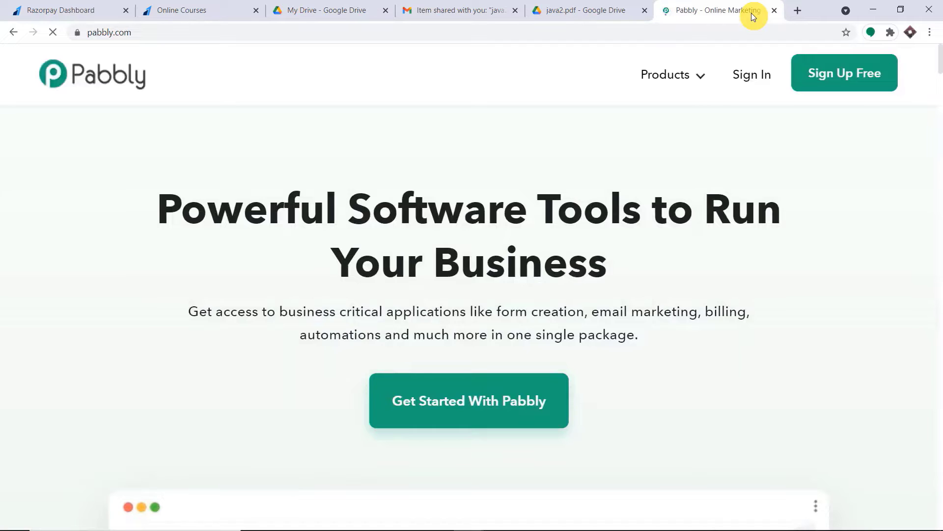
mouse_move(687, 74)
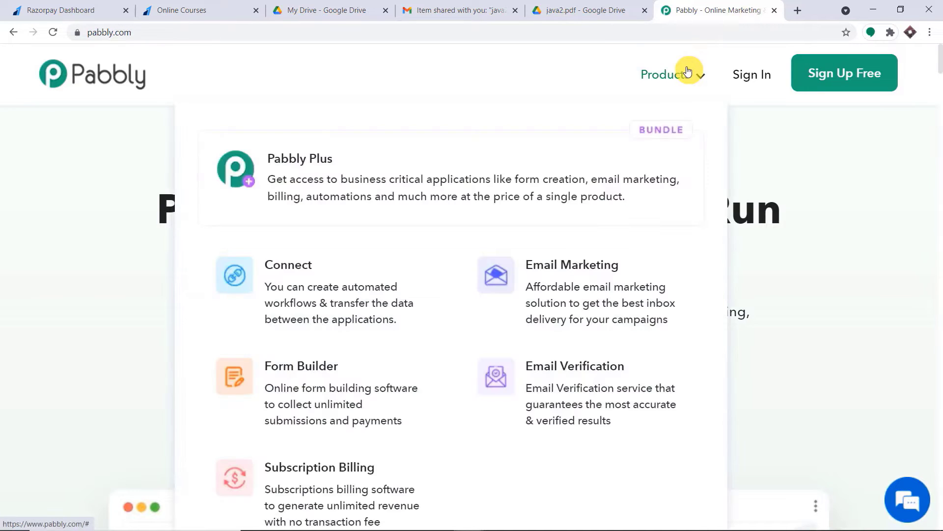
left_click(293, 280)
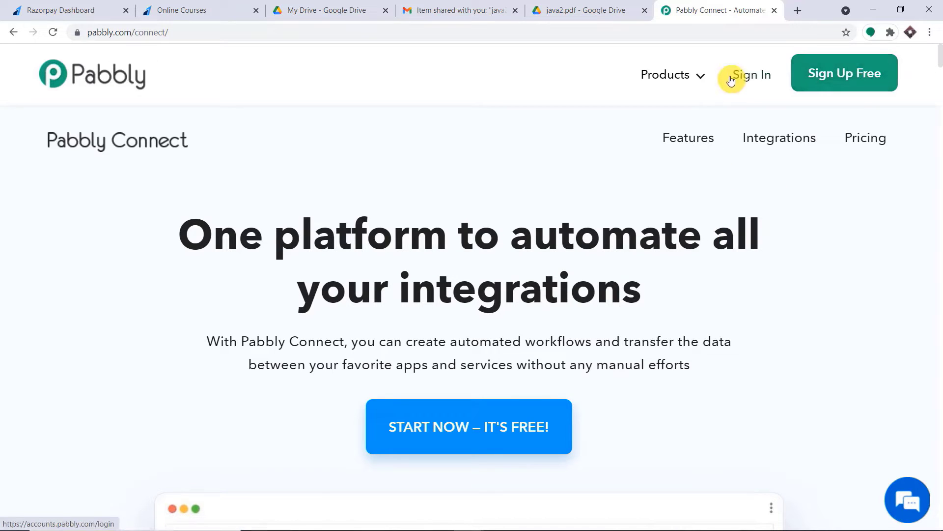
Sign in to Pabbly and access the Connect dashboard from the list of all apps
left_click(746, 82)
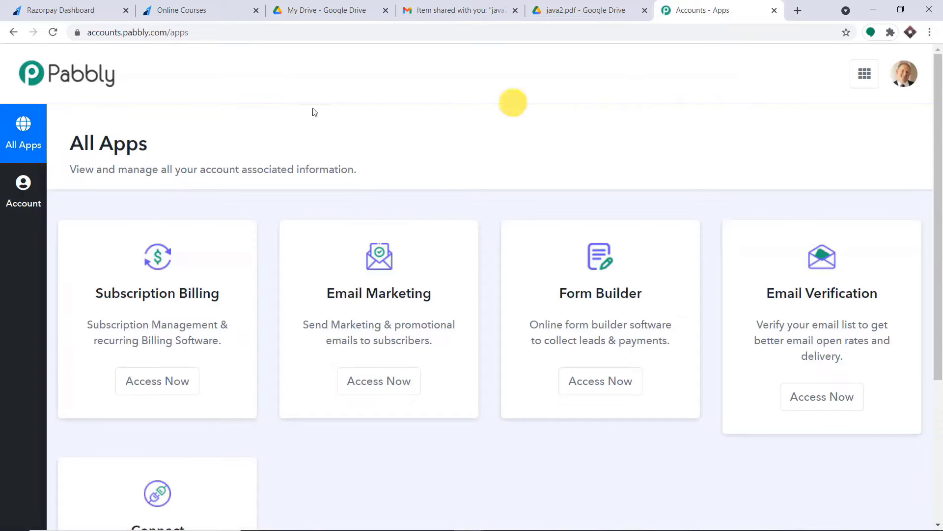
scroll(511, 169, "down", 4)
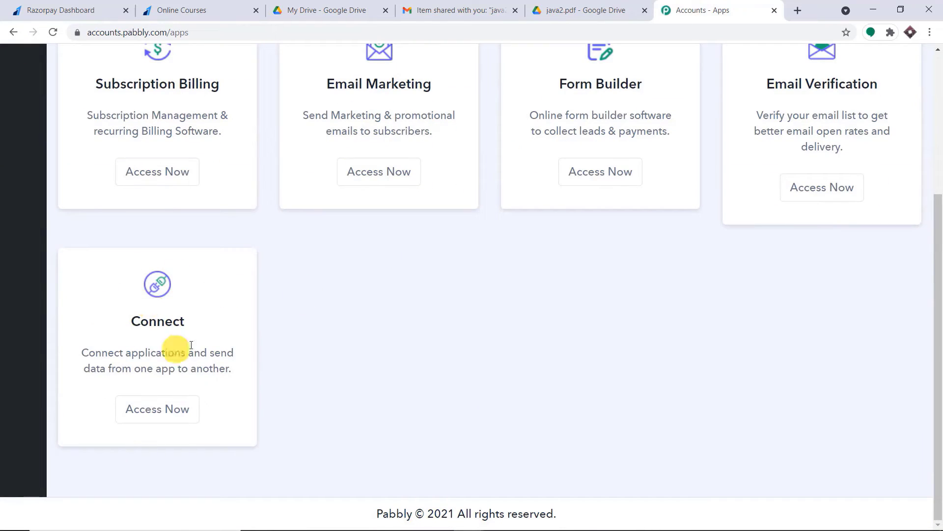
left_click(178, 407)
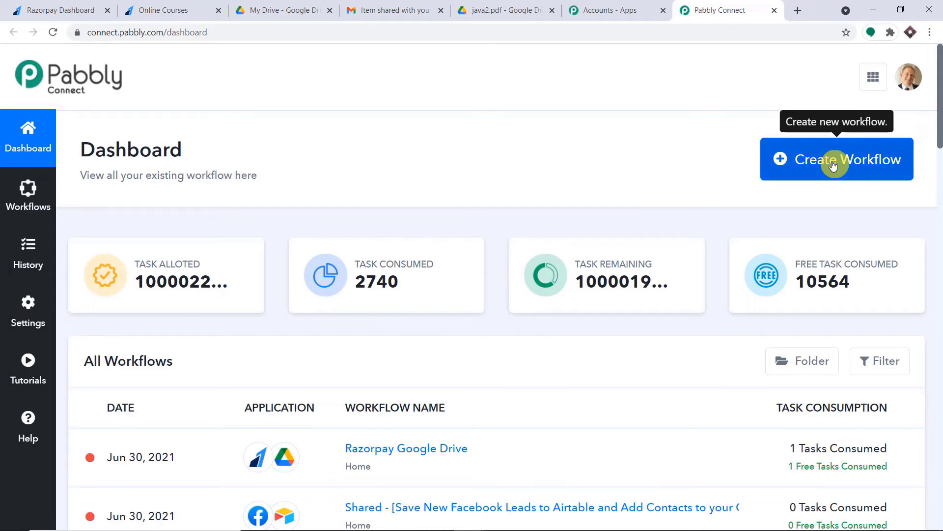
Create a new workflow named "Razorpay to Google Drive"
left_click(833, 166)
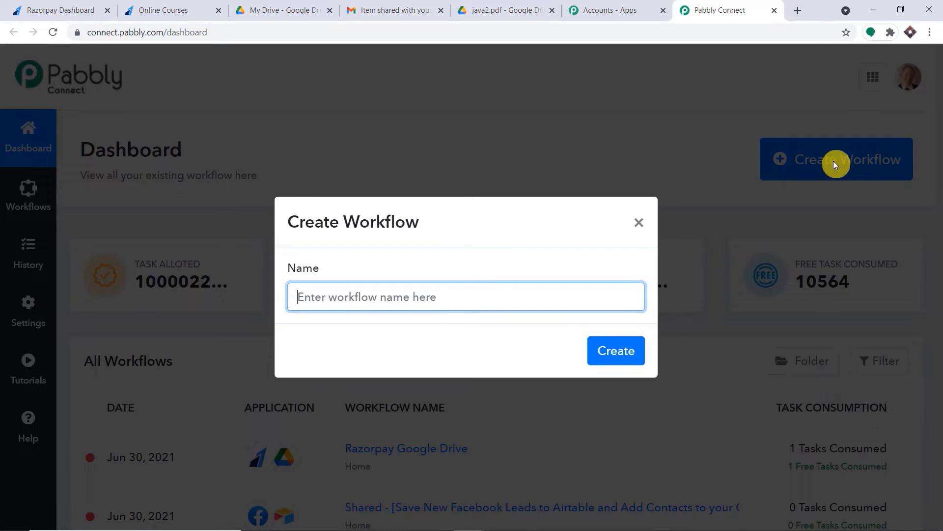
type("Raz")
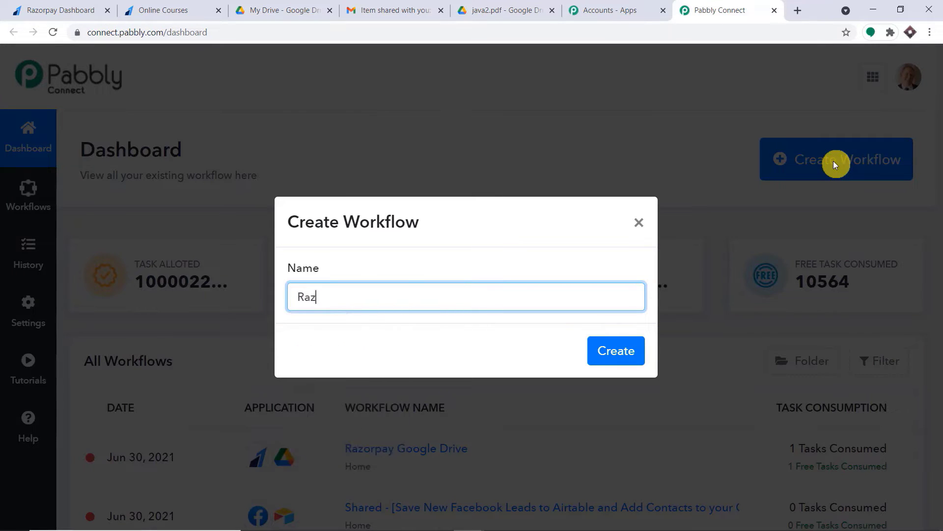
type("orpay to Googl")
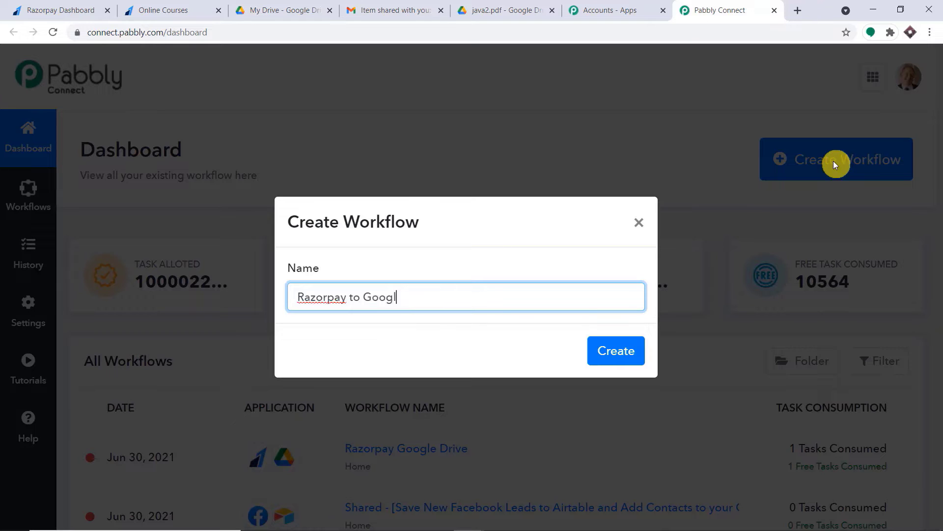
type("e Drive")
left_click(630, 352)
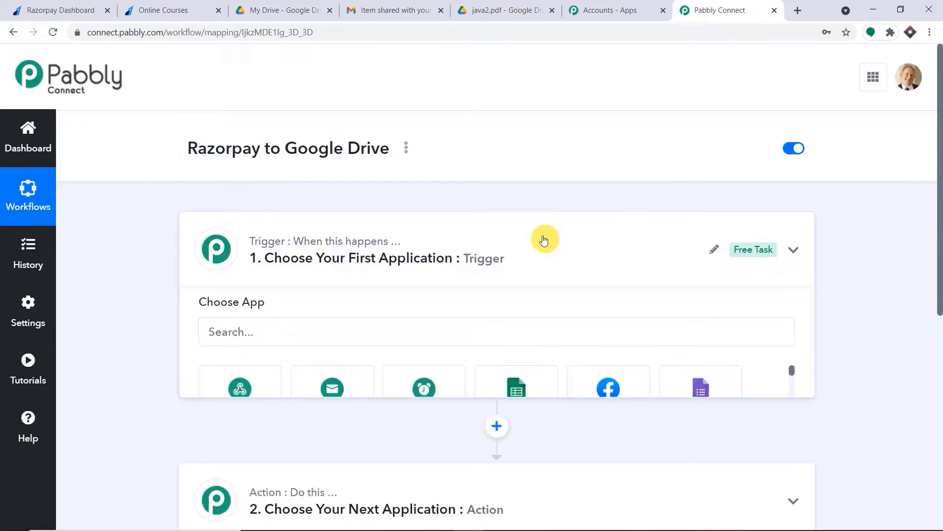
Set the workflow's trigger application to Razorpay with Payment Captured as the trigger event
left_click(544, 240)
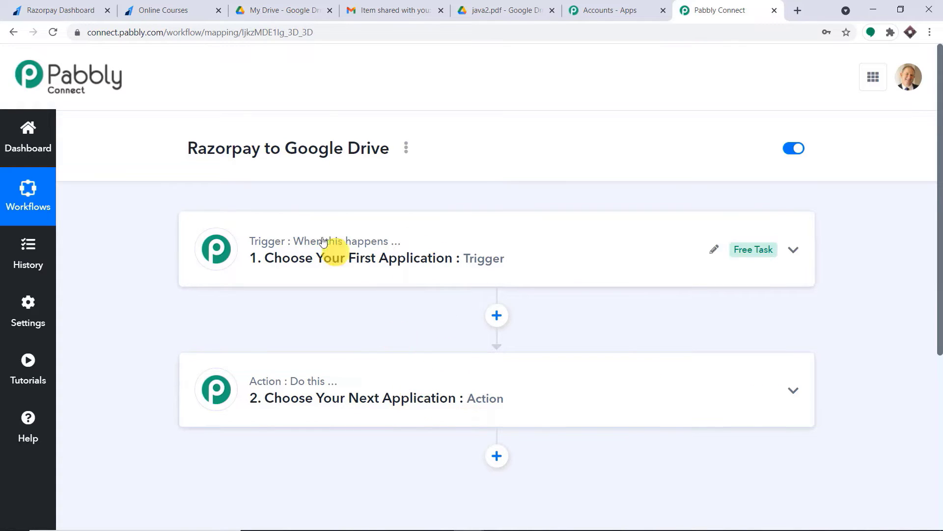
left_click_drag(185, 150, 366, 162)
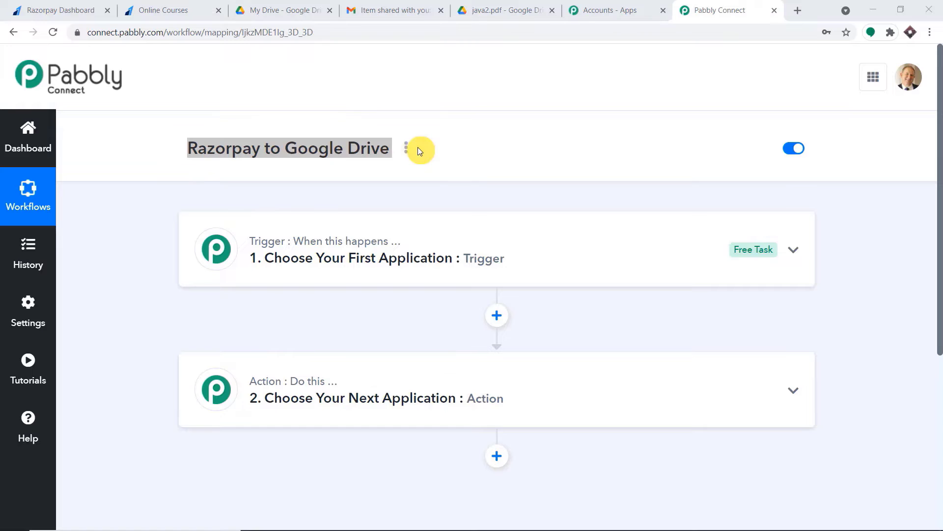
left_click(400, 241)
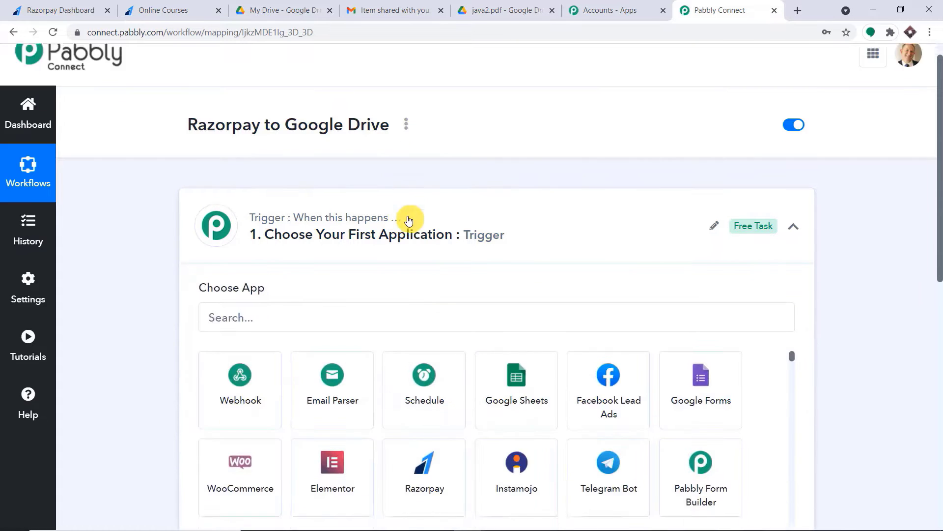
left_click(352, 161)
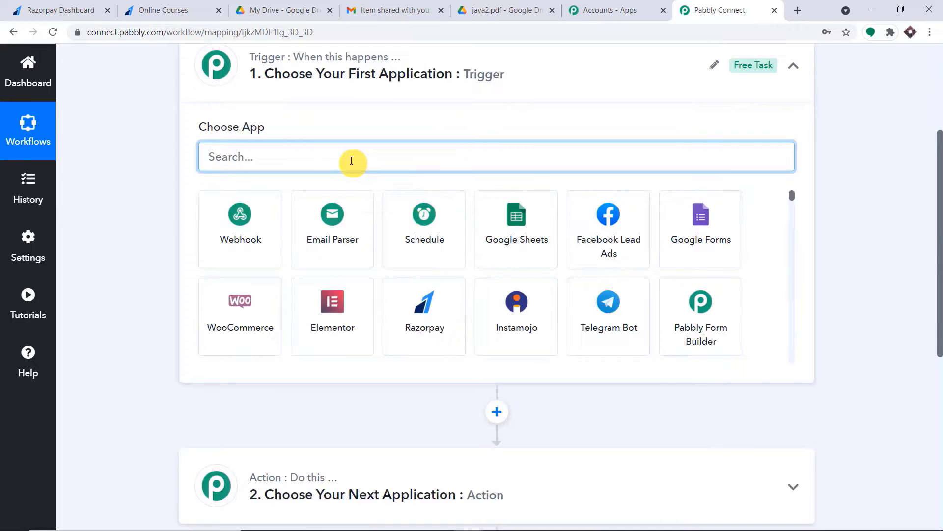
type("raz")
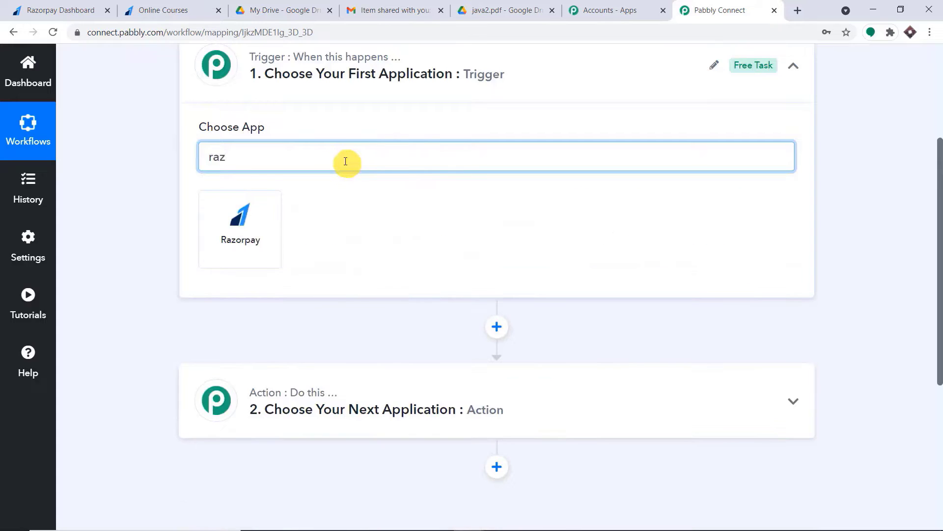
left_click(249, 237)
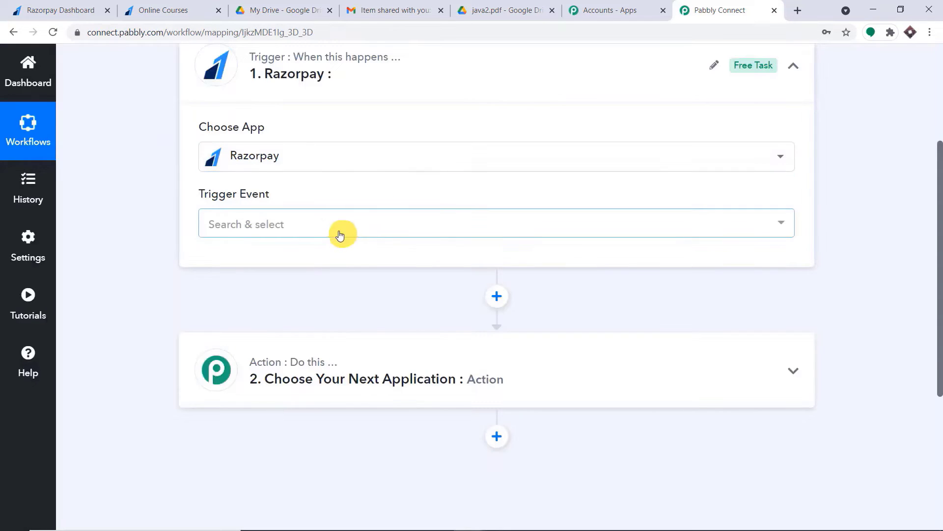
left_click(338, 226)
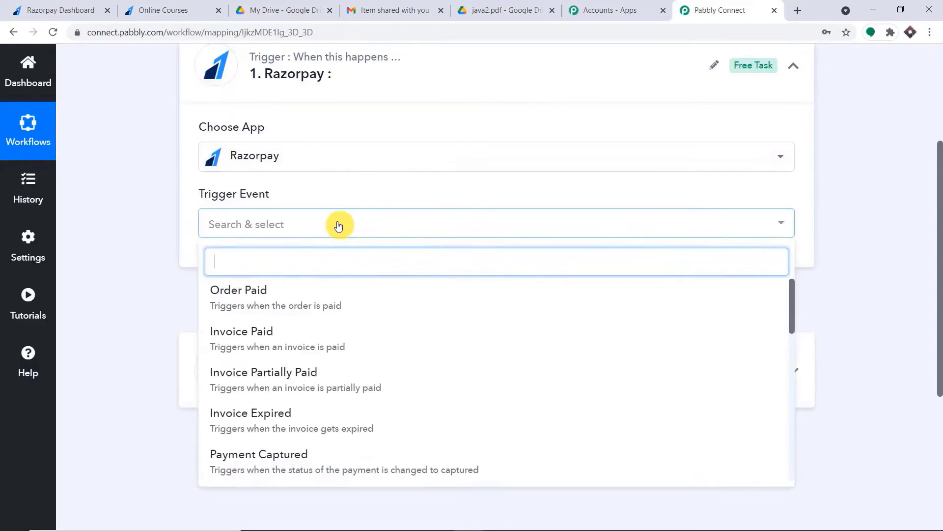
scroll(249, 385, "down", 3)
left_click(302, 399)
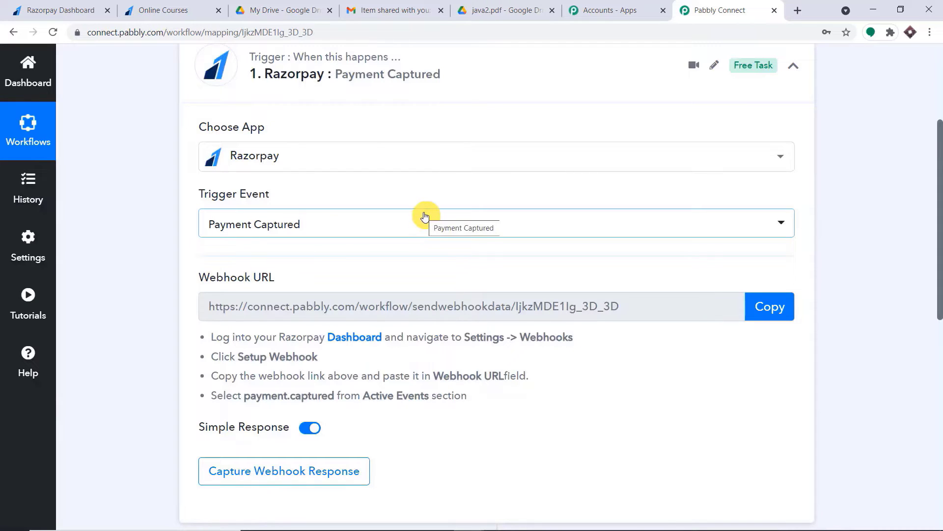
Review the available Razorpay trigger events and the Pabbly Forum, and return to the Payment Captured trigger's webhook setup
left_click(396, 227)
scroll(411, 303, "down", 4)
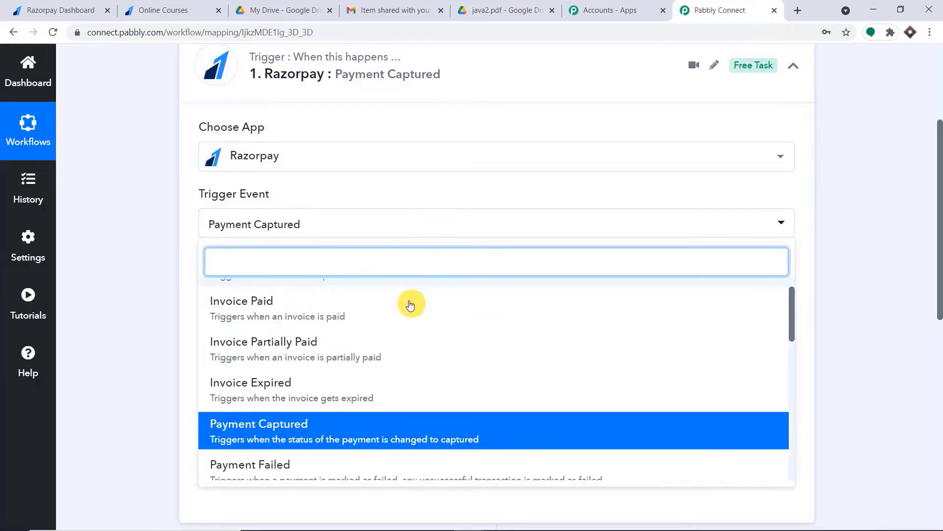
scroll(349, 349, "down", 1)
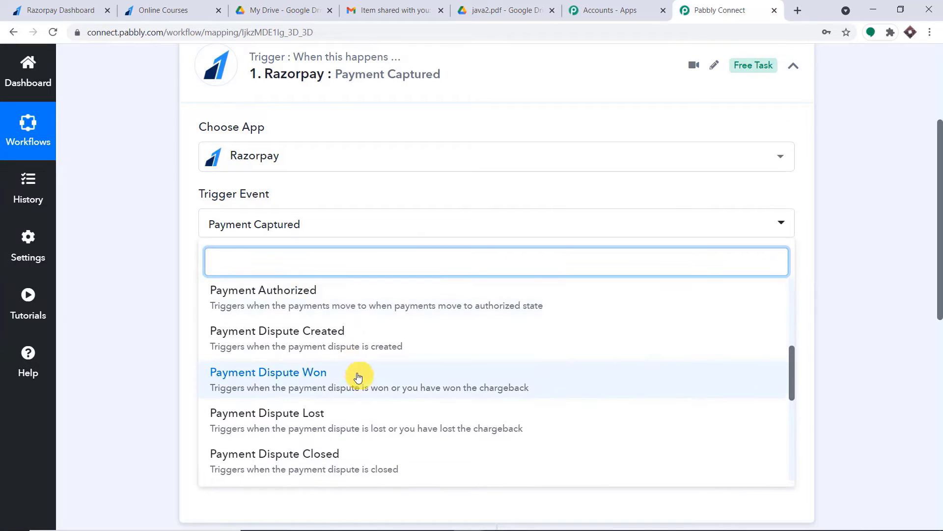
scroll(370, 379, "down", 6)
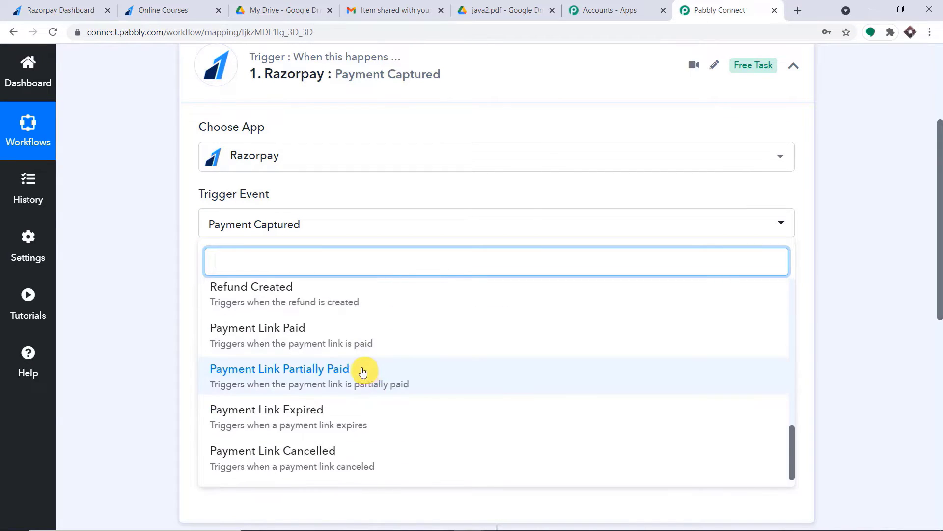
scroll(363, 369, "up", 5)
scroll(362, 363, "up", 4)
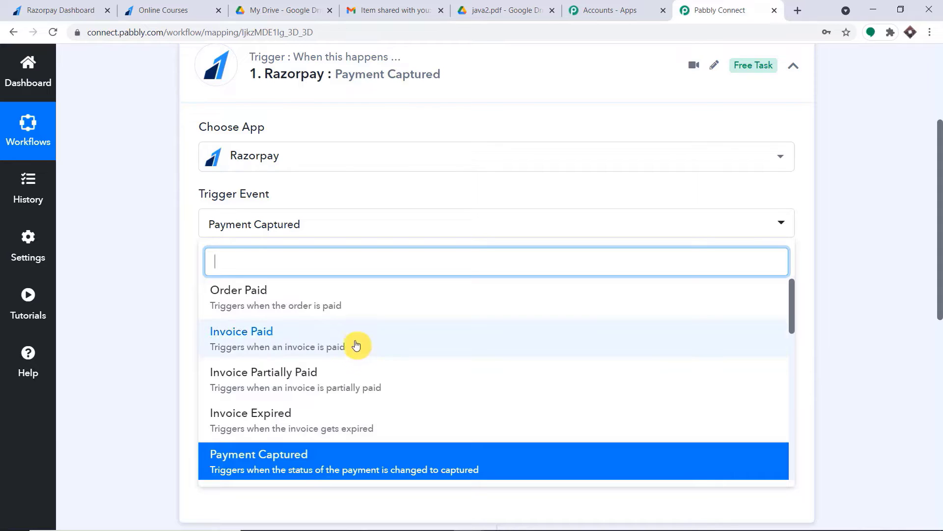
left_click(41, 358)
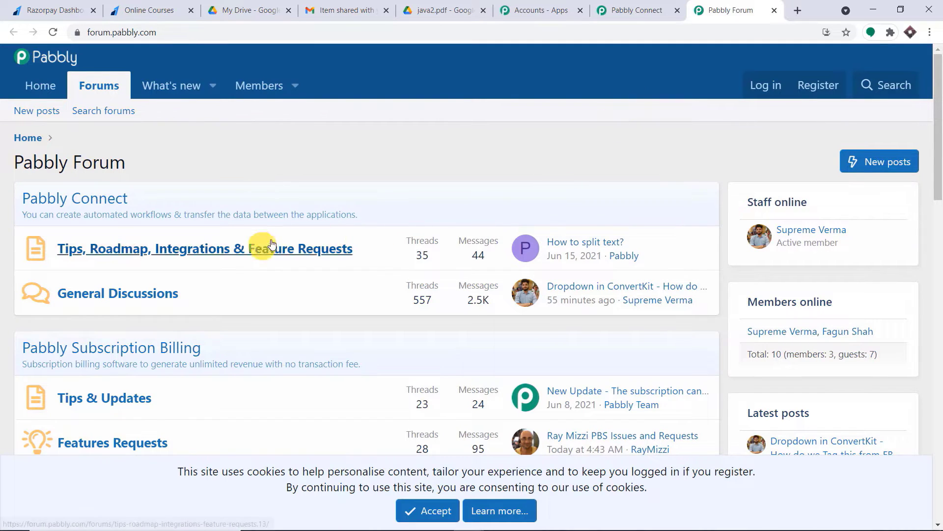
left_click(773, 11)
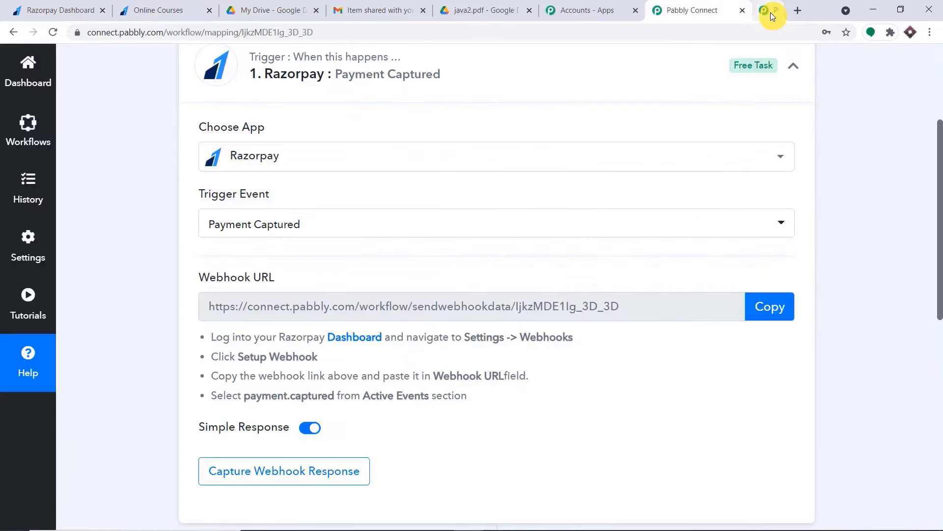
scroll(766, 177, "up", 1)
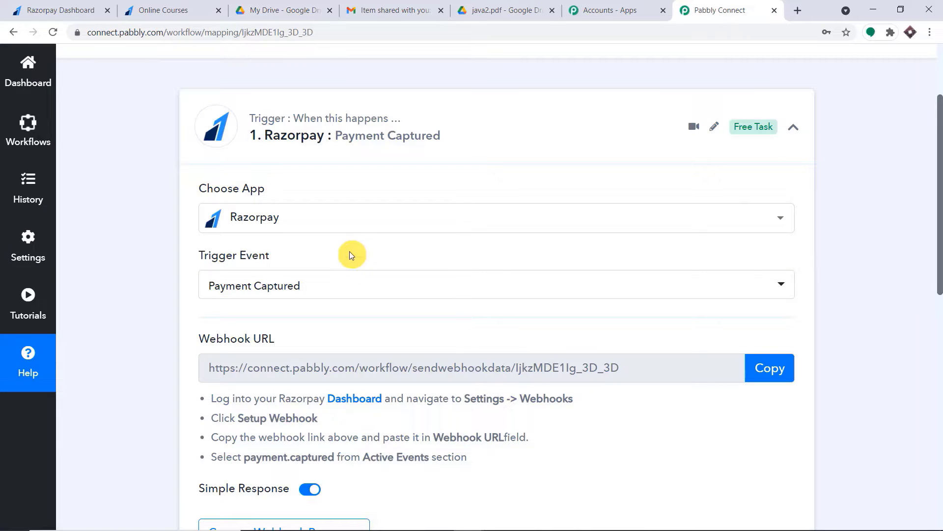
scroll(350, 248, "down", 2)
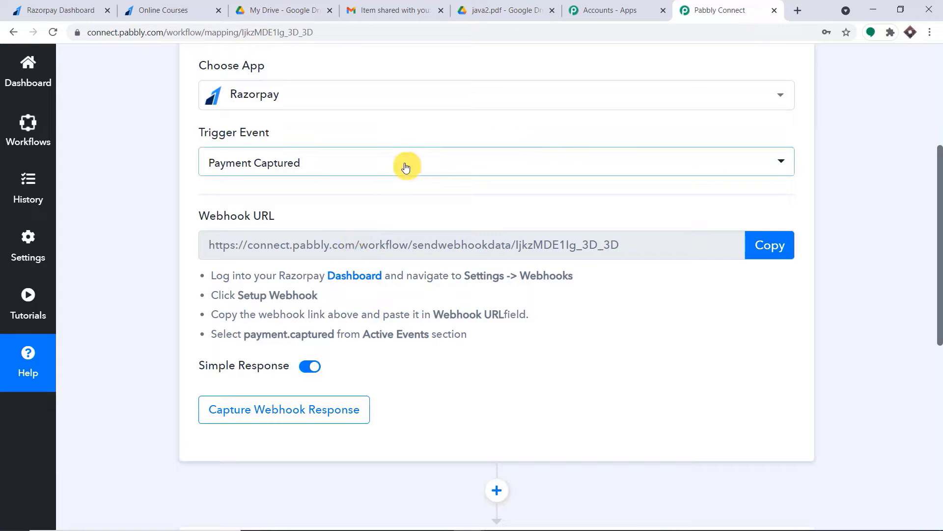
Switch to the Razorpay dashboard and open the Webhooks list in its settings
left_click(90, 6)
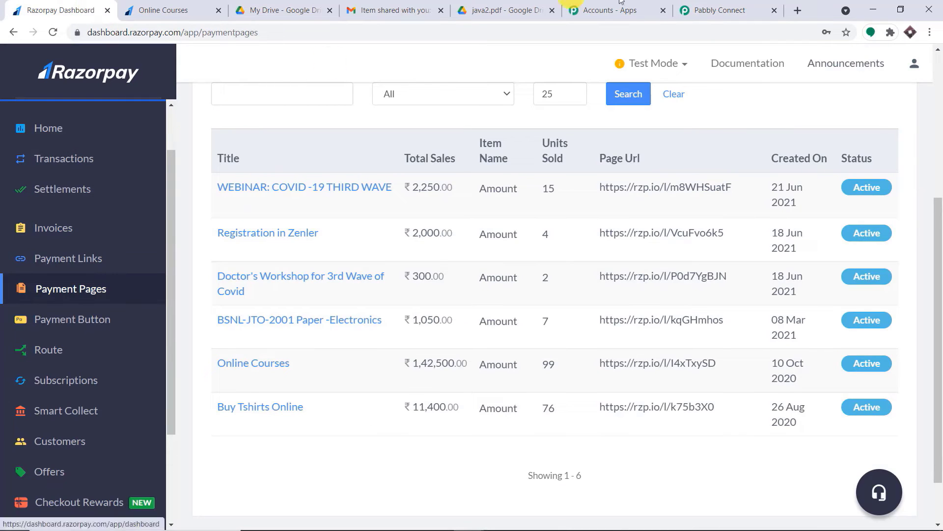
left_click(722, 10)
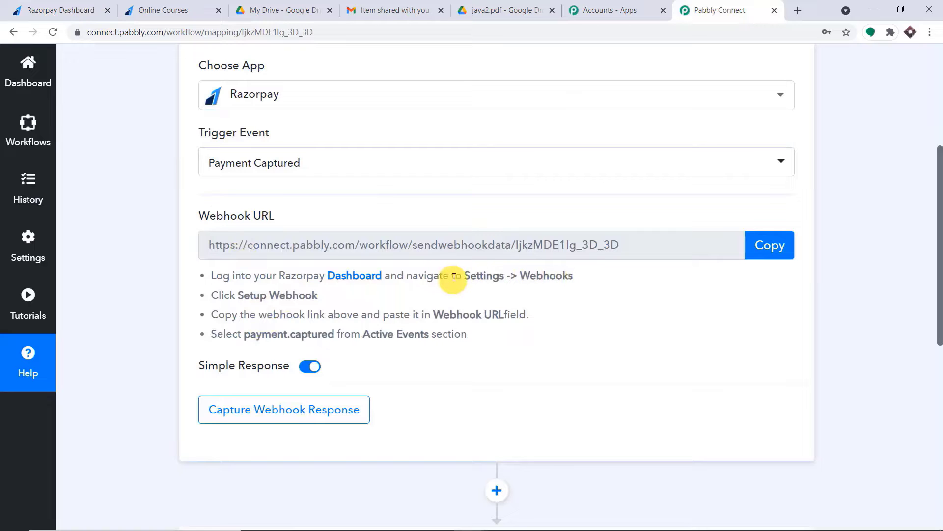
left_click_drag(463, 275, 591, 287)
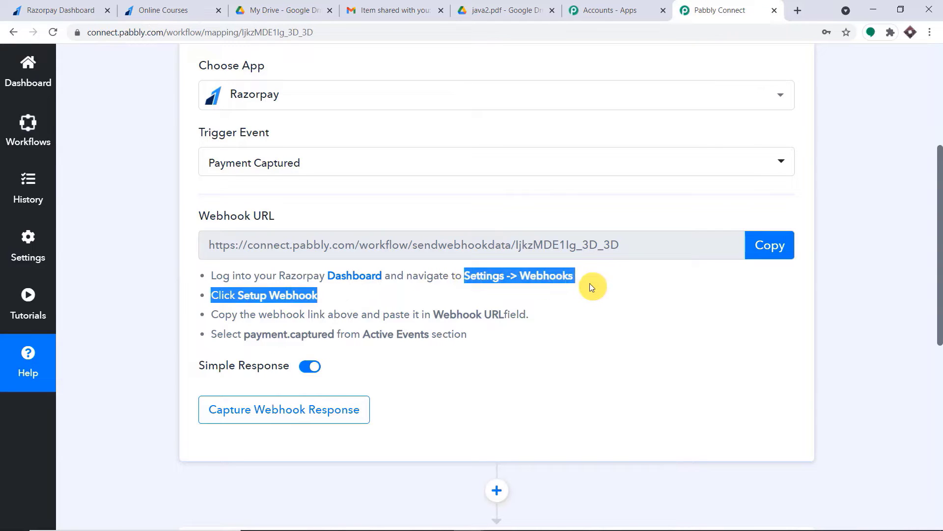
left_click(86, 8)
scroll(86, 380, "down", 3)
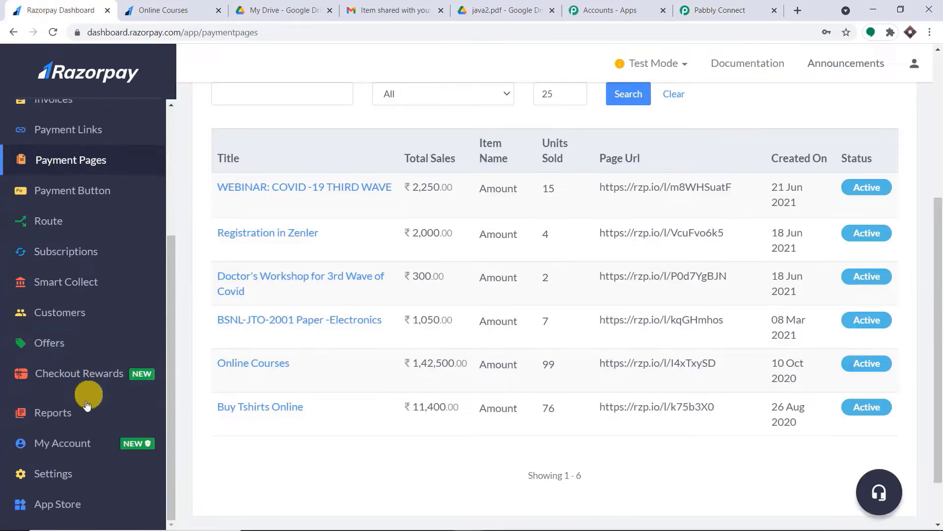
left_click(55, 473)
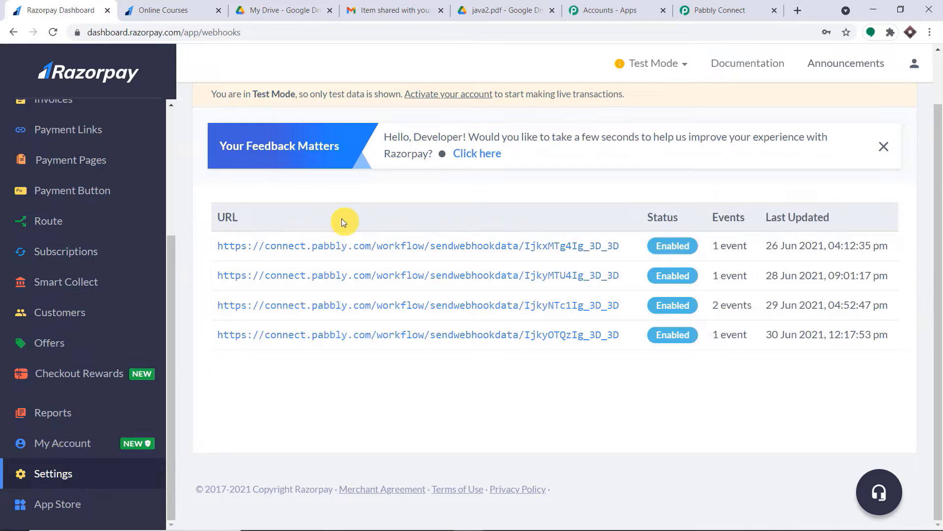
scroll(342, 219, "up", 1)
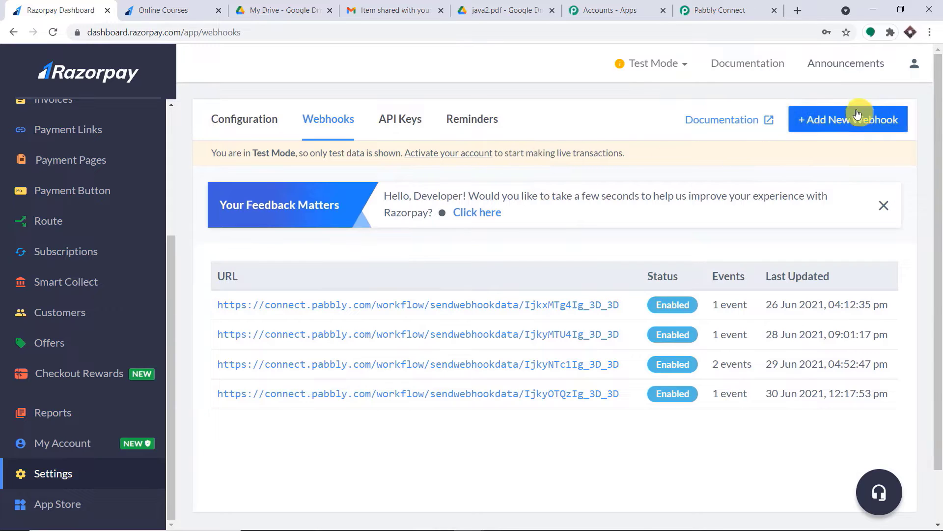
Start a new Razorpay webhook and fill its Webhook URL with the URL copied from the Pabbly Connect trigger
left_click(732, 10)
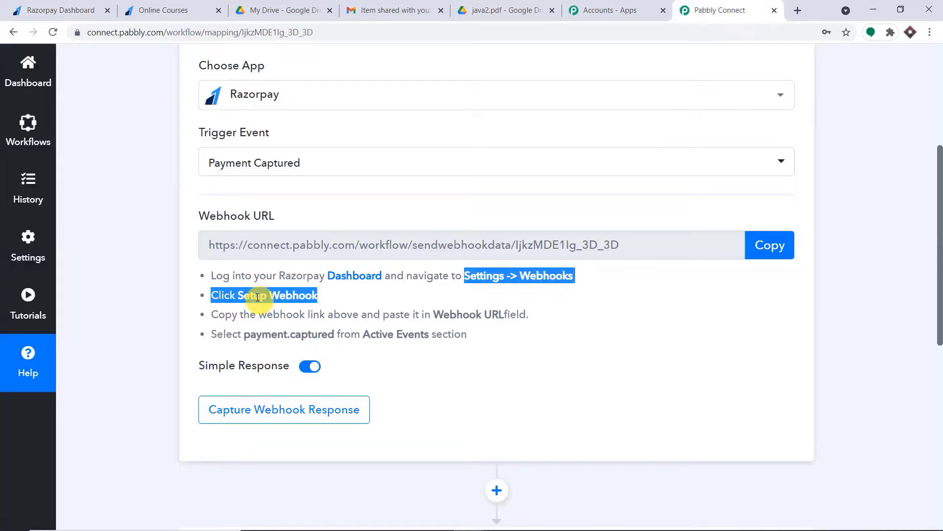
left_click(54, 10)
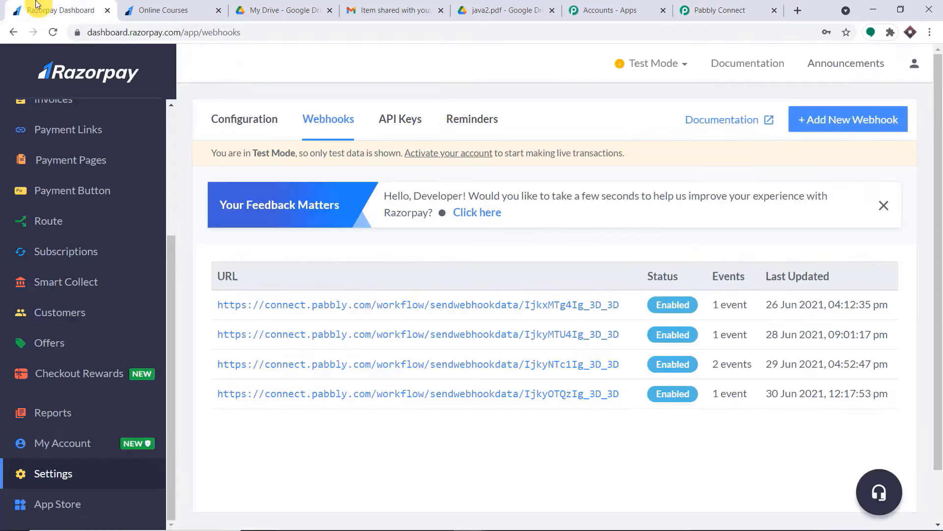
left_click(828, 121)
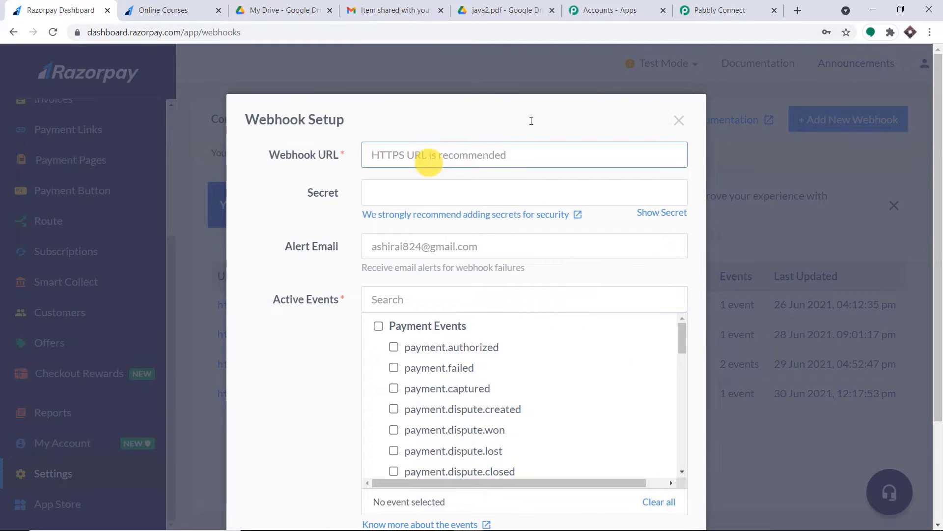
left_click(719, 10)
left_click(773, 246)
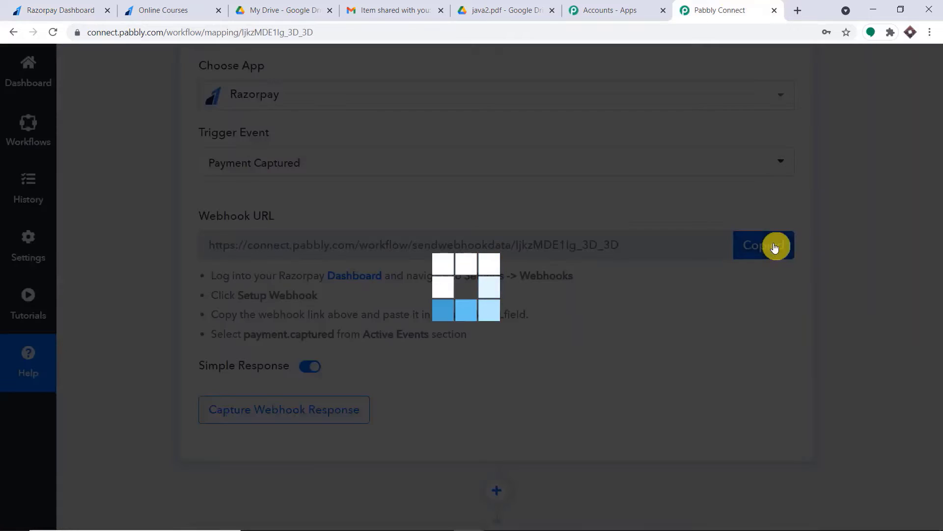
left_click(91, 8)
left_click(463, 154)
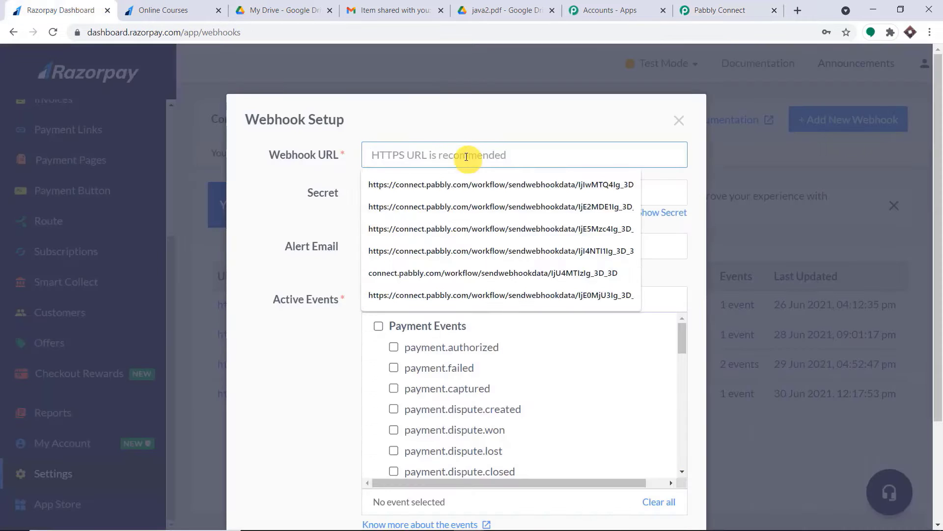
right_click(487, 157)
left_click(508, 248)
left_click(548, 125)
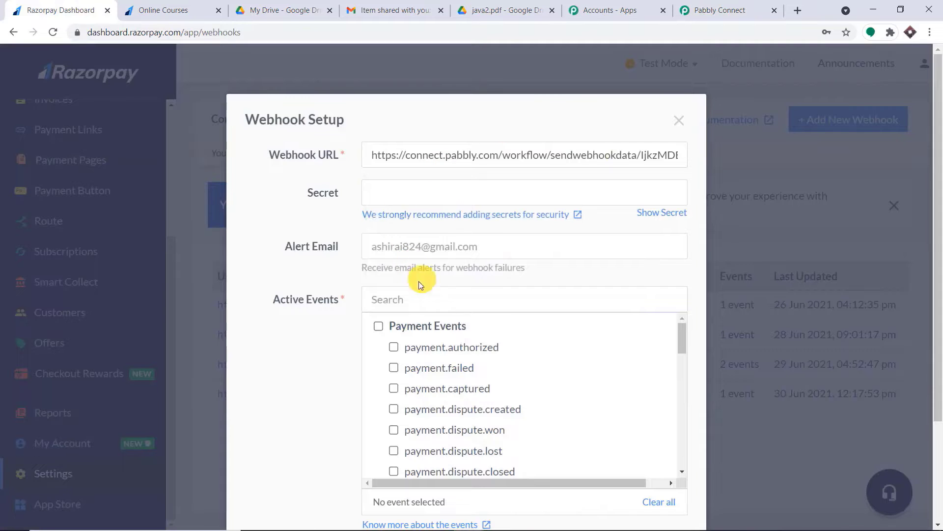
Enable payment.captured as the webhook's active event, as the Pabbly instructions specify, and create the webhook
scroll(419, 281, "down", 1)
scroll(417, 305, "down", 1)
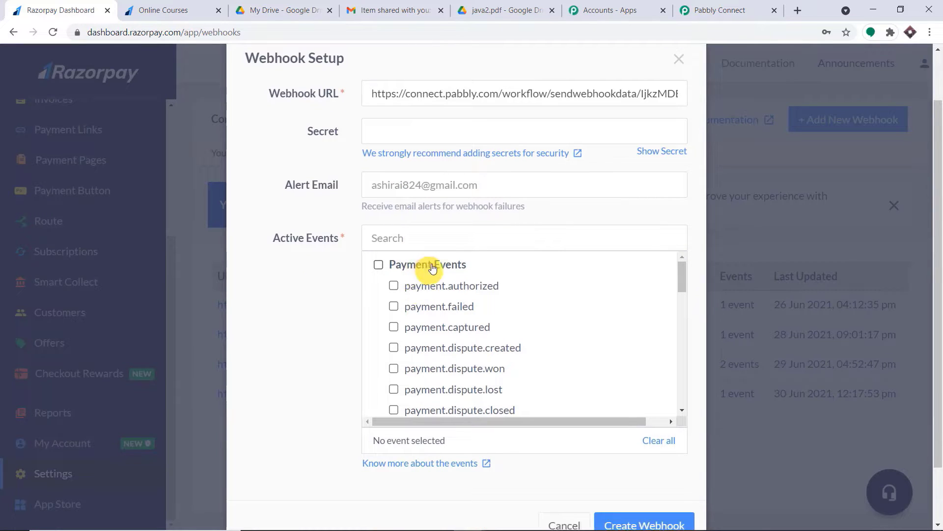
left_click(703, 10)
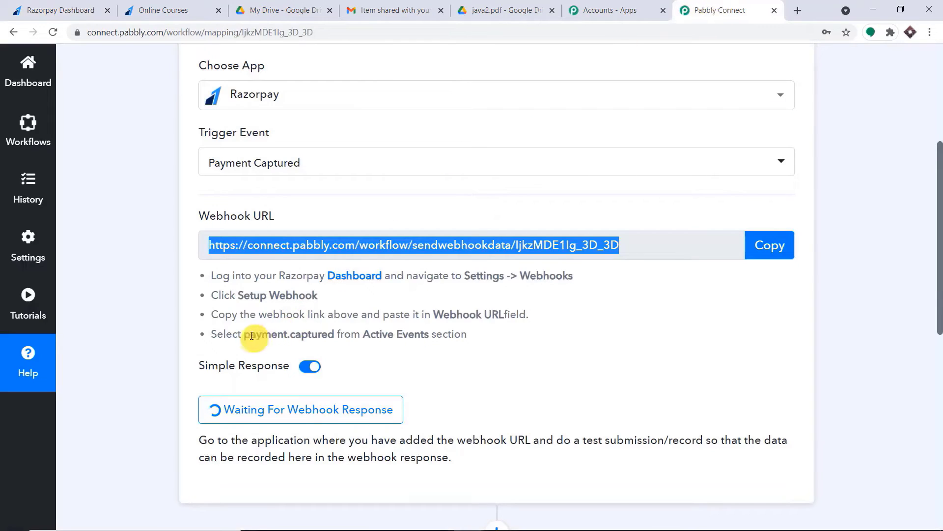
left_click_drag(246, 335, 493, 339)
left_click(61, 9)
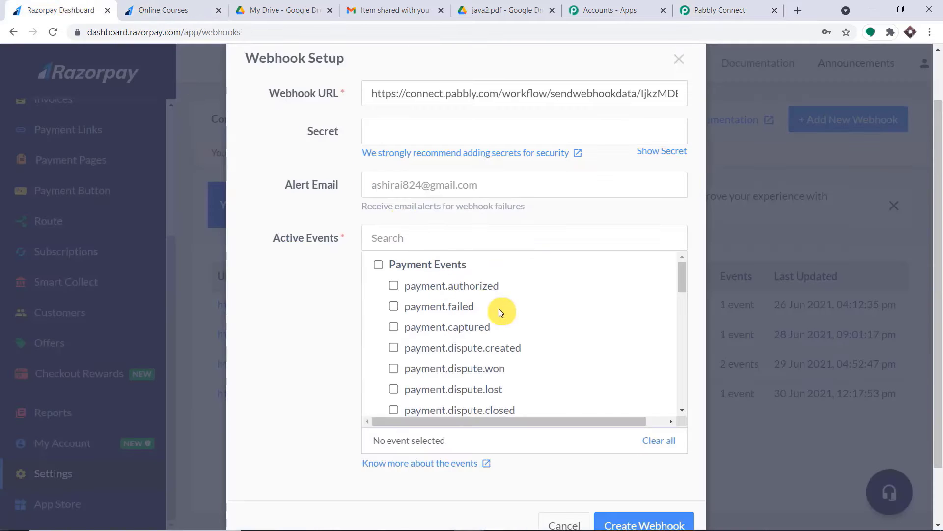
left_click(394, 328)
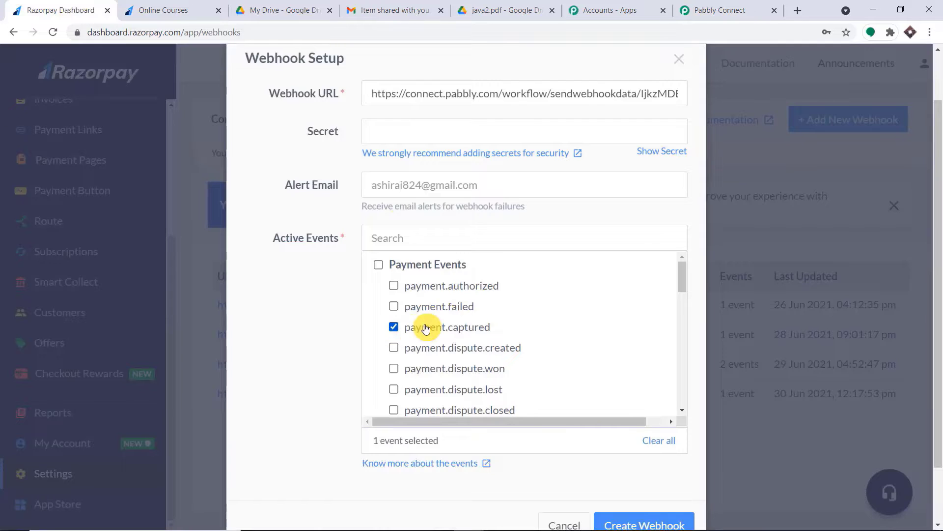
scroll(528, 260, "up", 1)
scroll(545, 272, "down", 3)
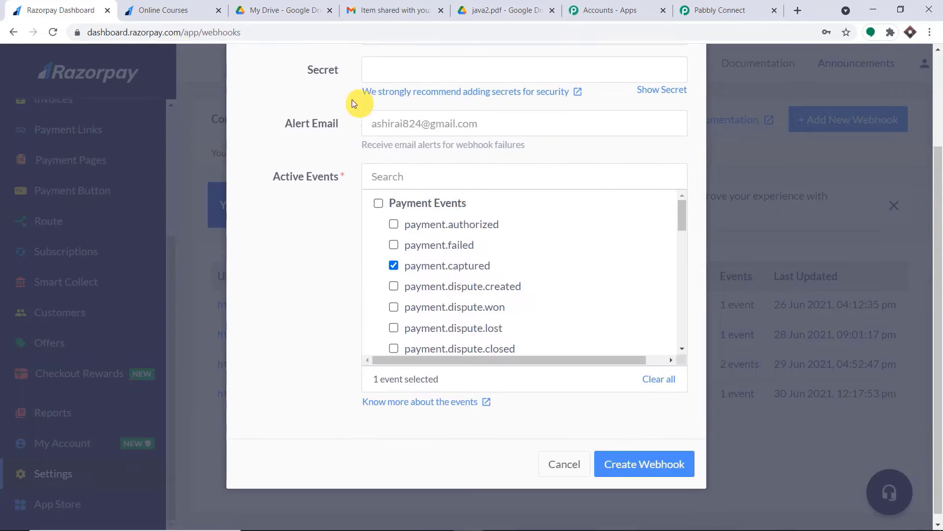
left_click(398, 58)
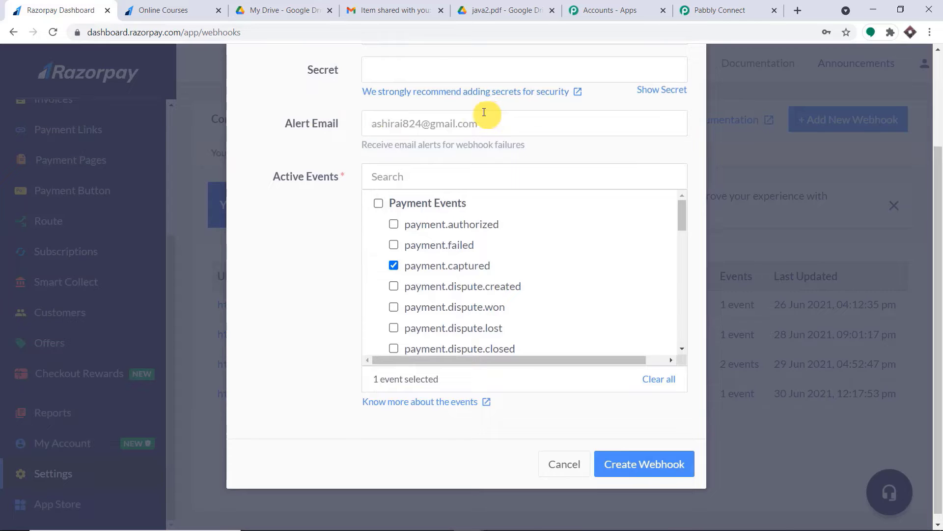
scroll(557, 326, "down", 1)
scroll(663, 452, "down", 1)
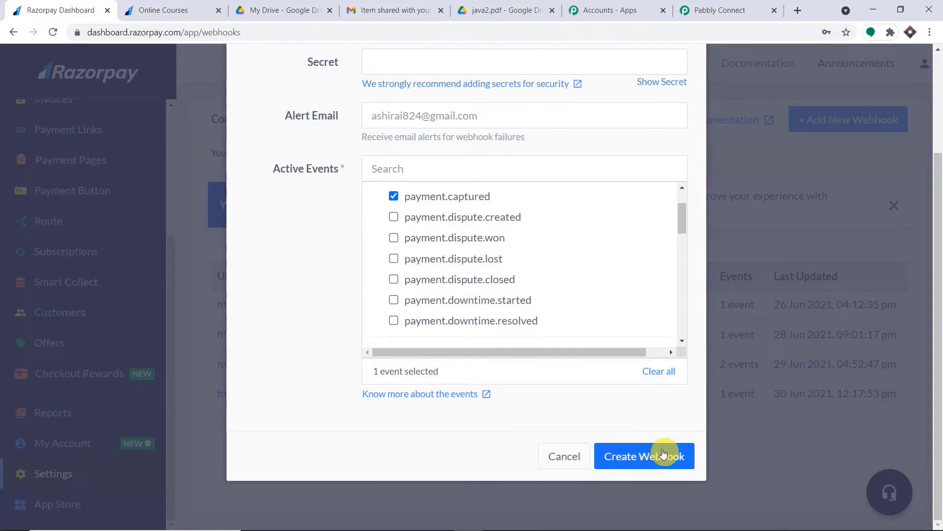
left_click(660, 458)
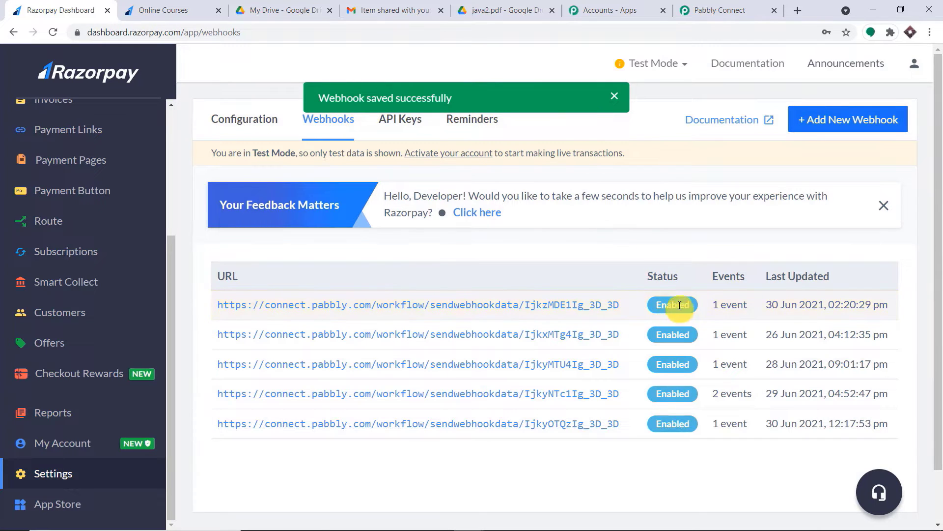
Copy the Online Courses payment page's URL from Razorpay's Payment Pages and open it in a new browser tab
left_click(729, 11)
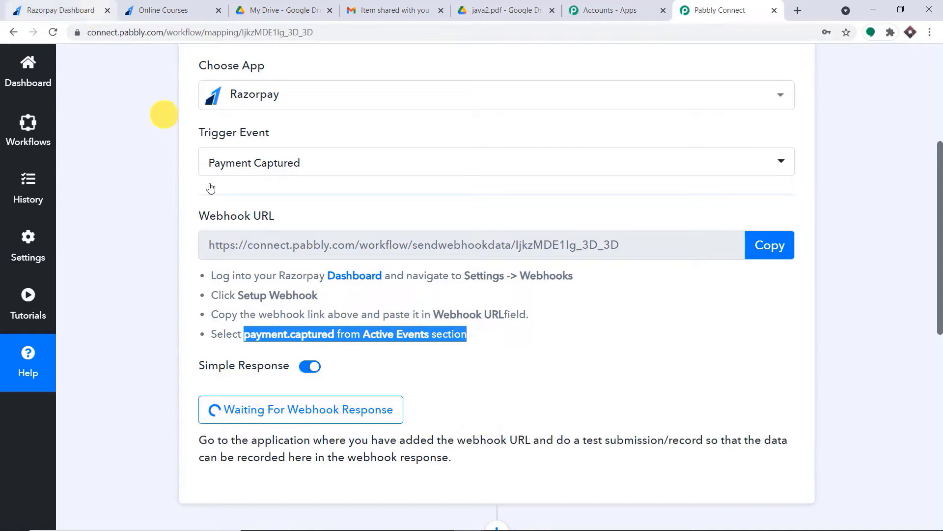
left_click(59, 11)
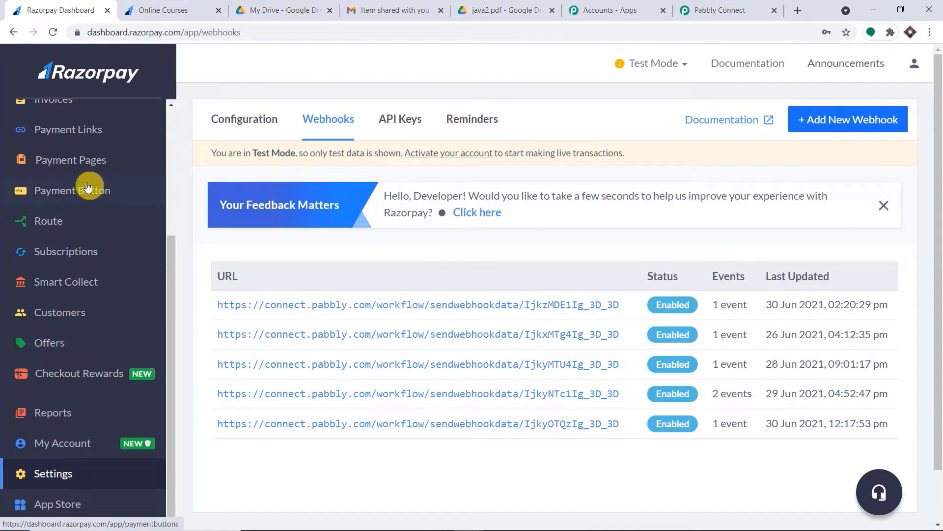
scroll(88, 187, "up", 3)
left_click(80, 273)
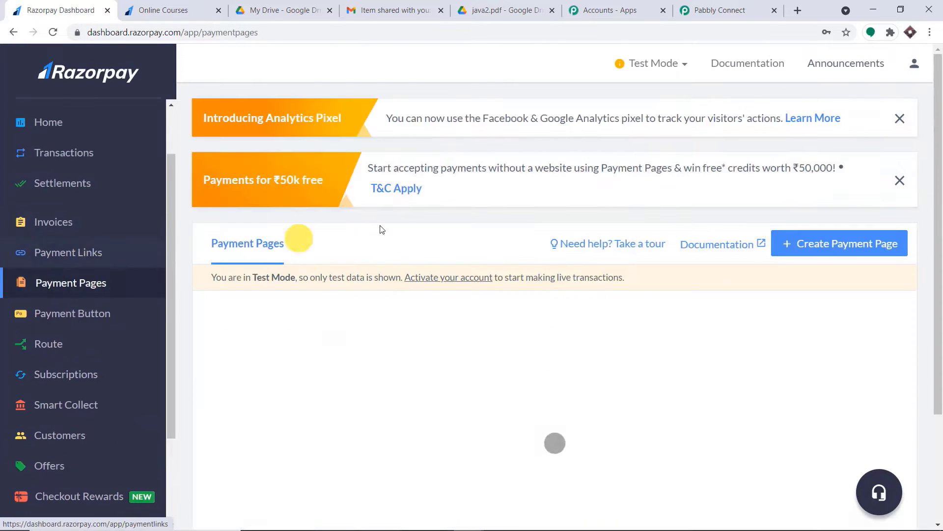
scroll(423, 344, "down", 3)
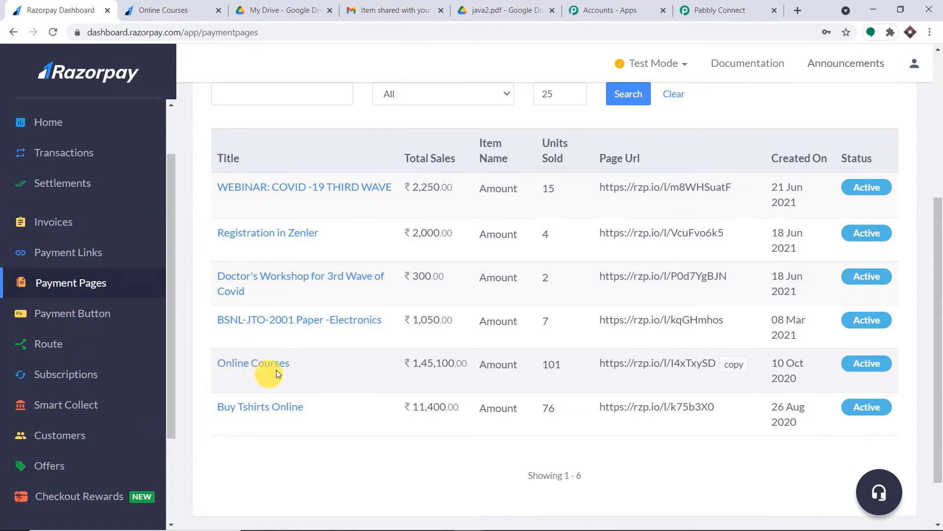
left_click(734, 364)
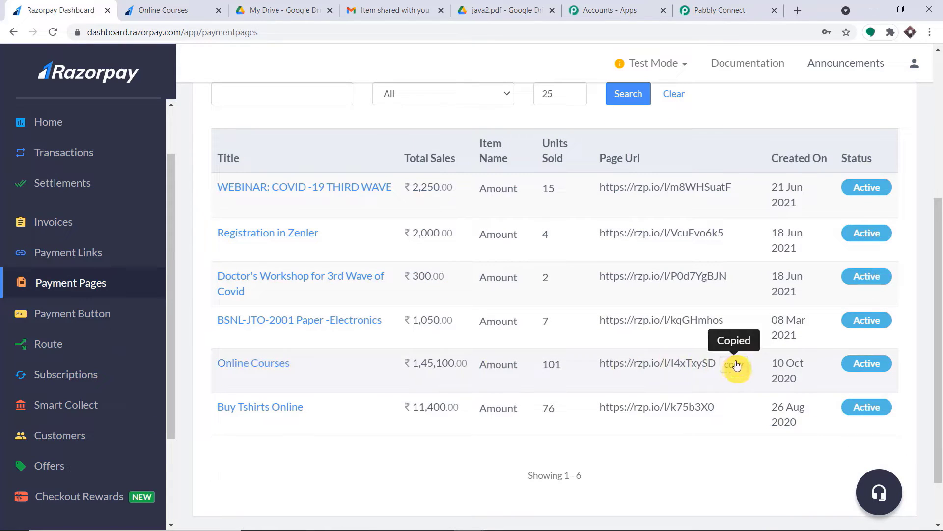
left_click(800, 12)
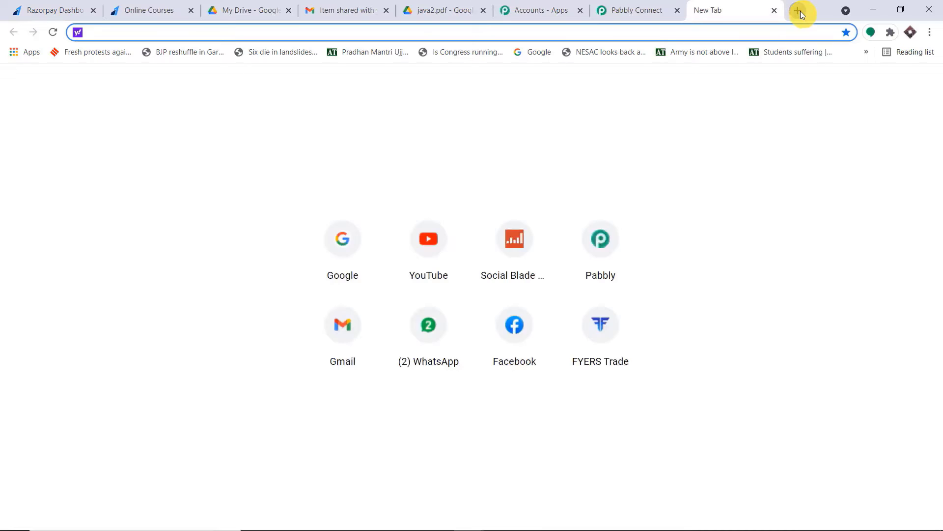
key("ctrl+v")
key("Return")
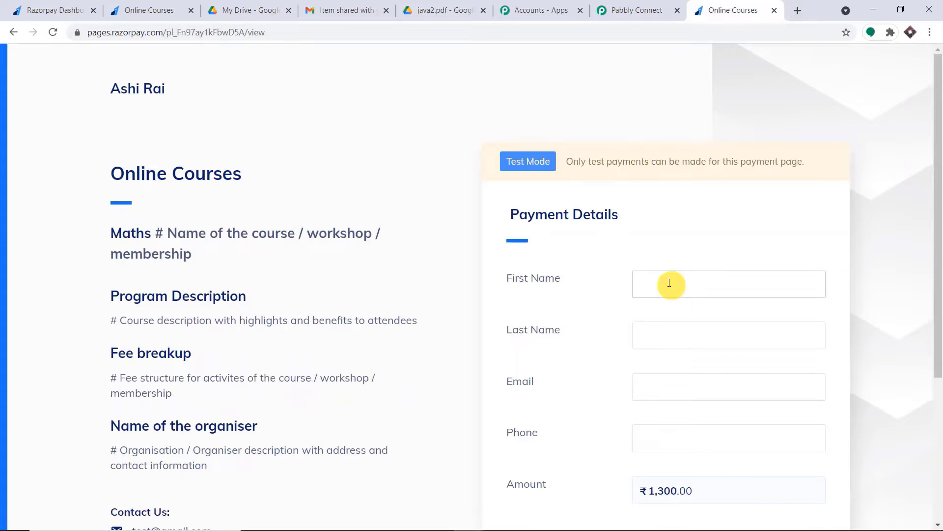
Fill in the customer's first name, last name and email in the Online Courses payment form
left_click(669, 283)
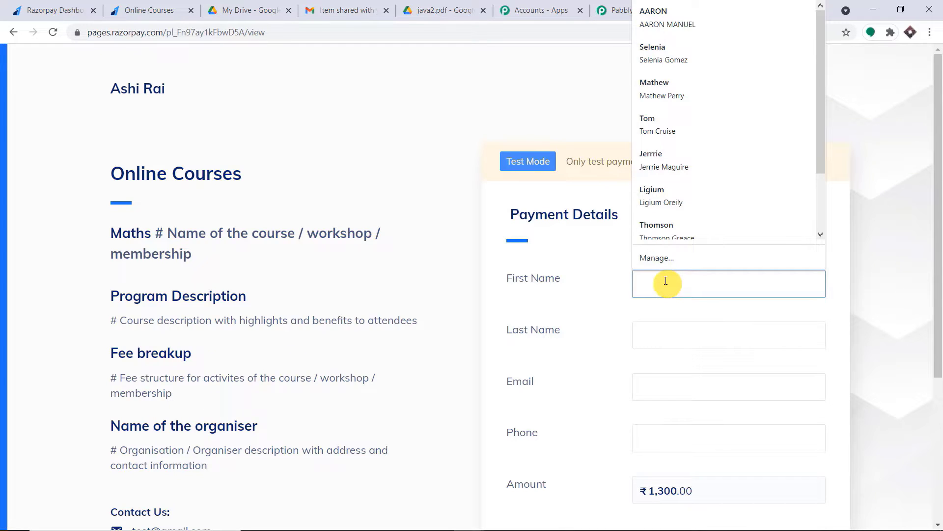
key("Down")
key("Return")
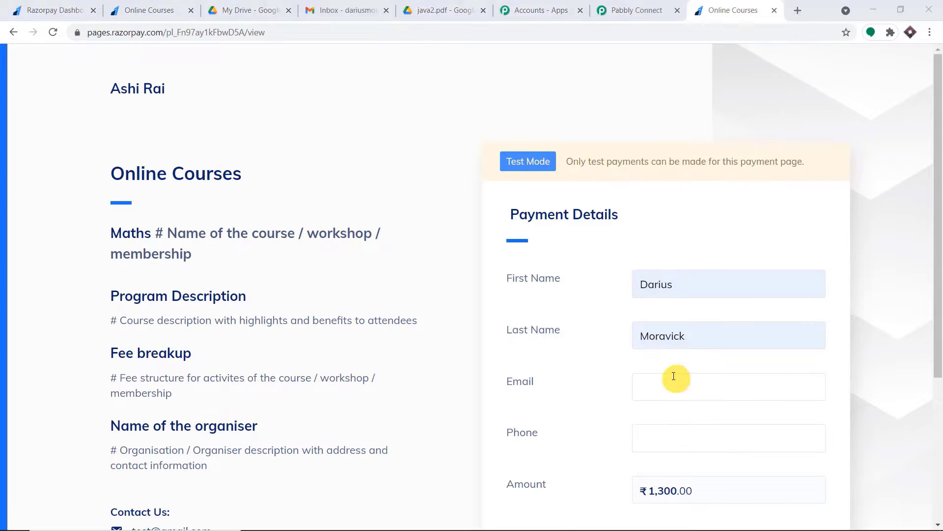
left_click(647, 385)
right_click(647, 385)
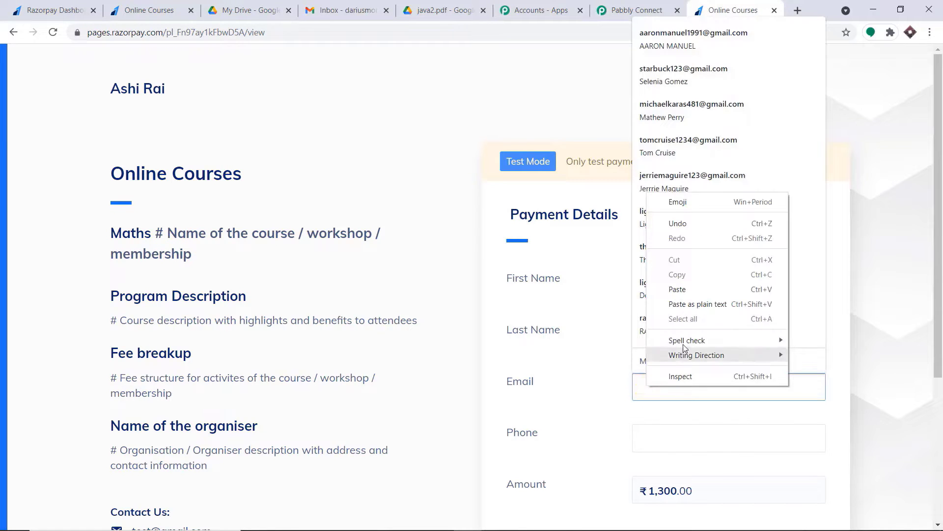
left_click(690, 290)
scroll(855, 256, "down", 4)
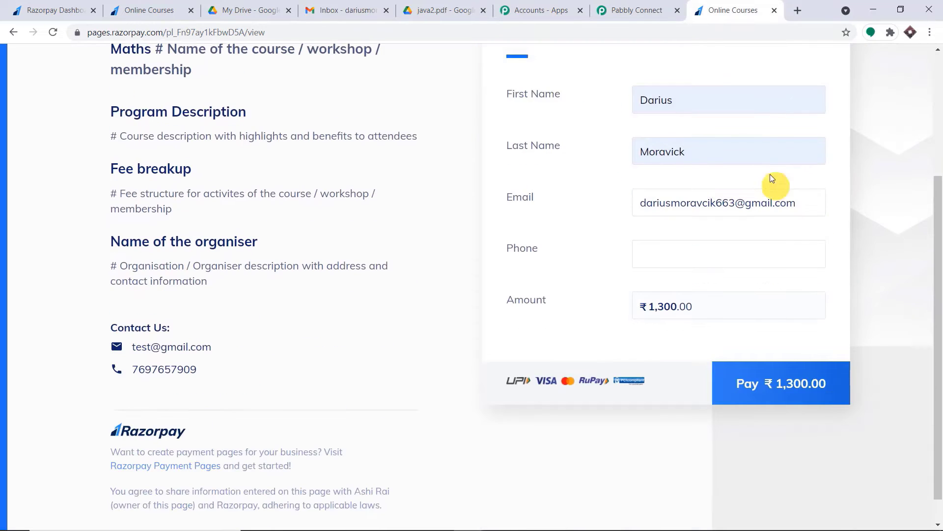
Check the java2.pdf course file in Google Drive and return to the Online Courses payment form
left_click_drag(807, 204, 611, 209)
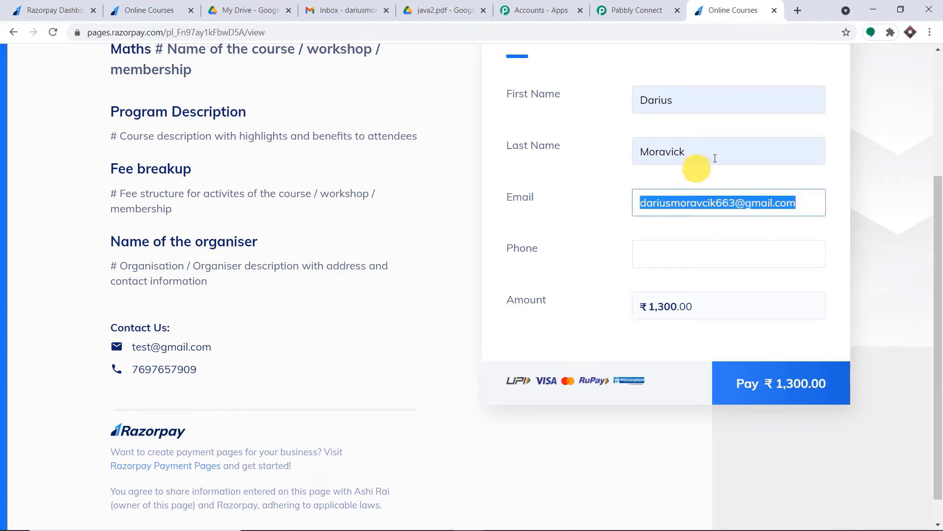
left_click(433, 11)
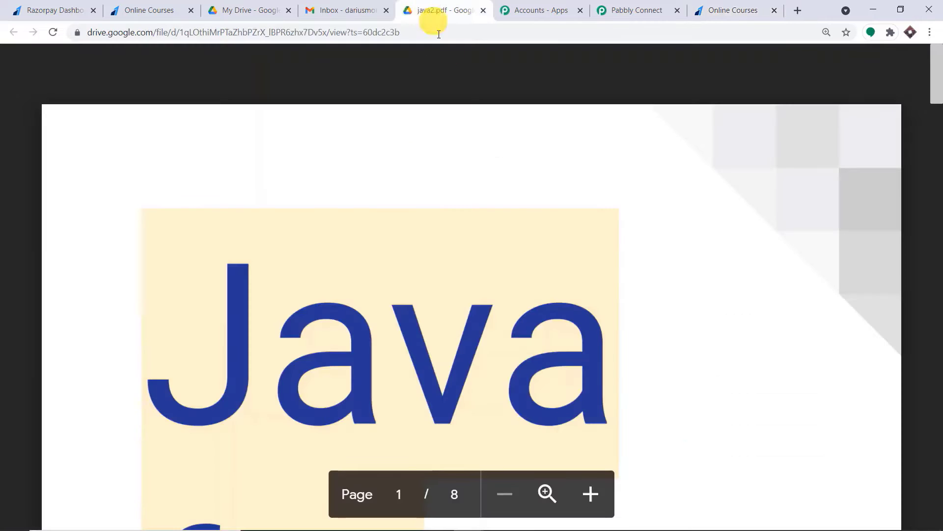
scroll(467, 246, "down", 10)
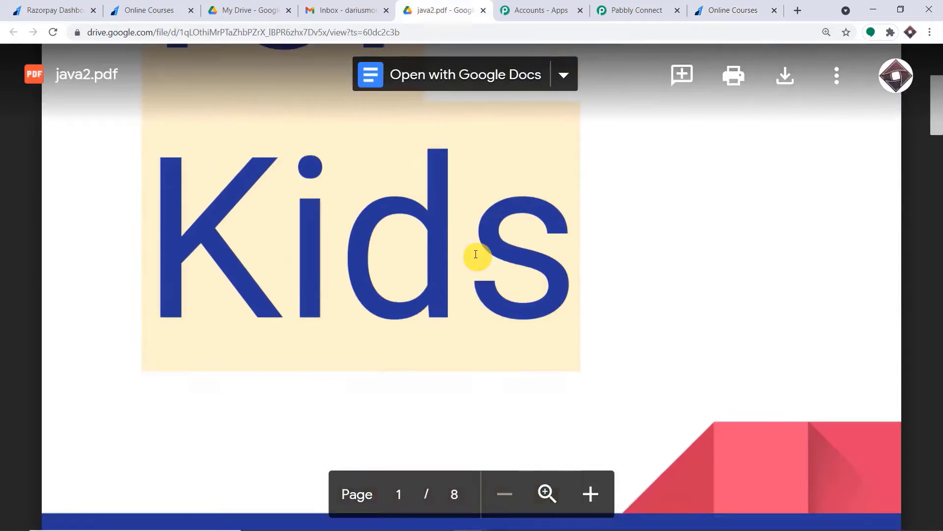
left_click(743, 8)
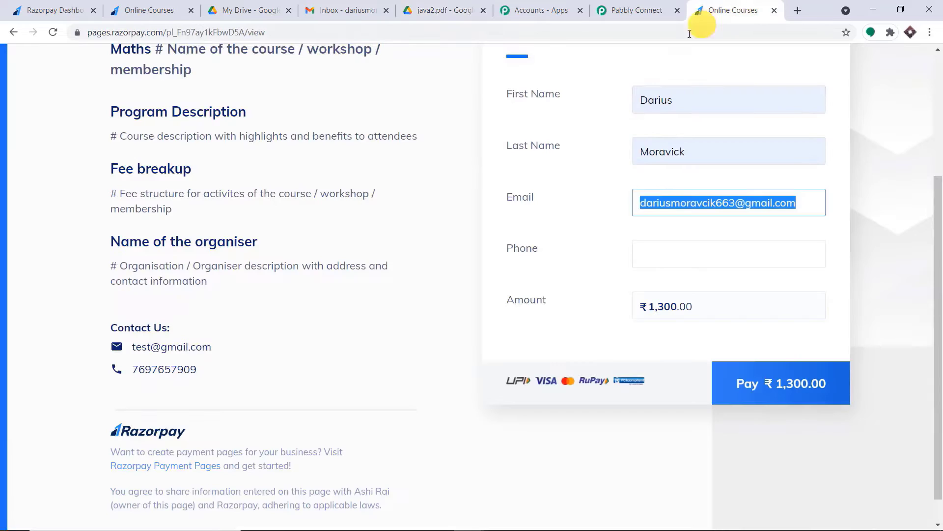
Enter the customer's phone number without the leading zero in the payment form and proceed to pay ₹1,300
left_click(643, 257)
left_click(662, 284)
left_click(648, 256)
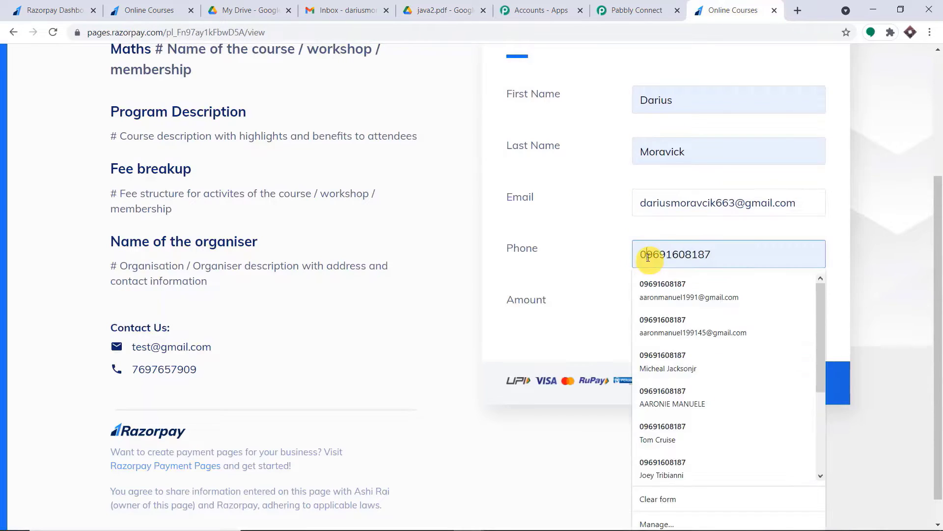
key("BackSpace")
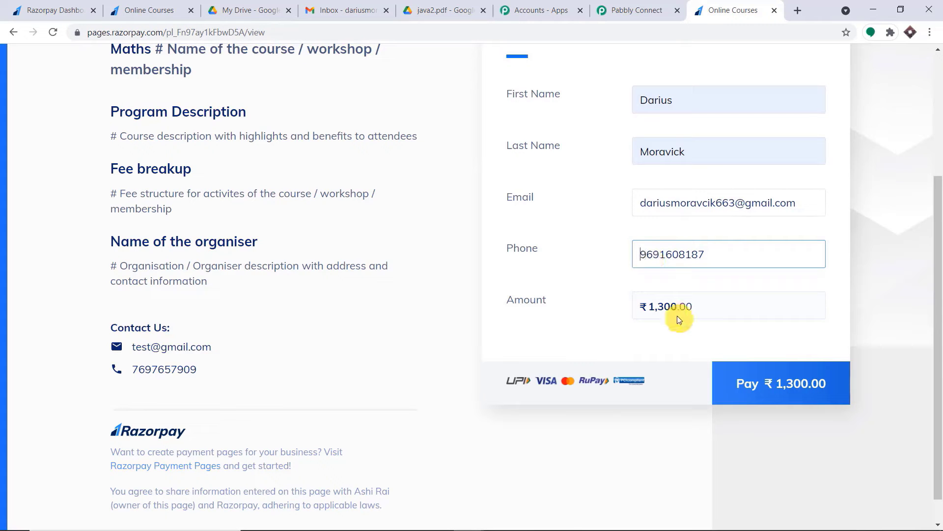
left_click(774, 384)
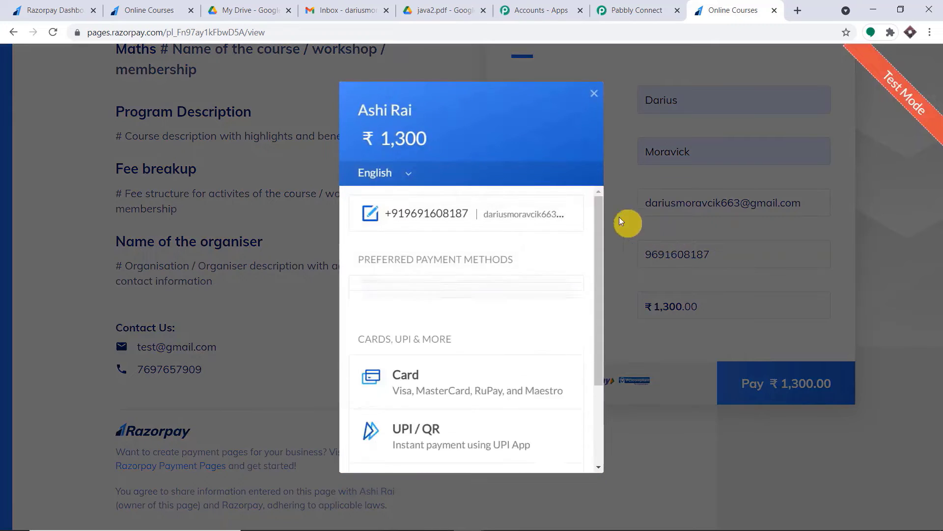
Choose card as the payment method, fill in the saved test card's details and its CVV, and submit the ₹1,300 payment
left_click(468, 308)
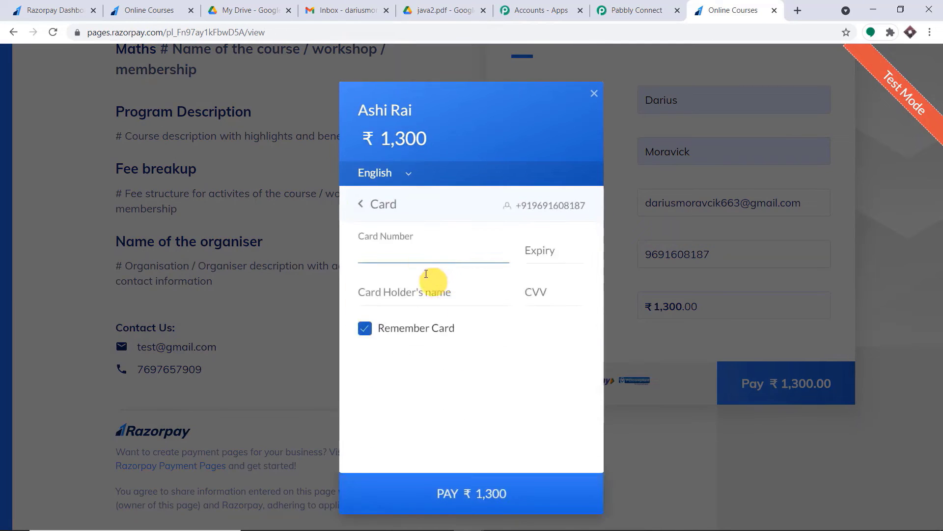
left_click(414, 260)
left_click(417, 285)
left_click(542, 287)
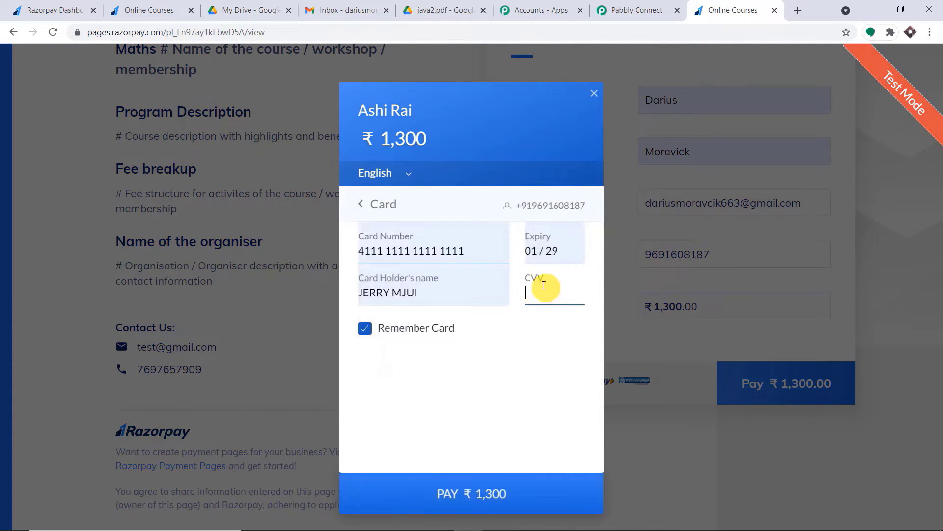
type("123")
left_click(474, 494)
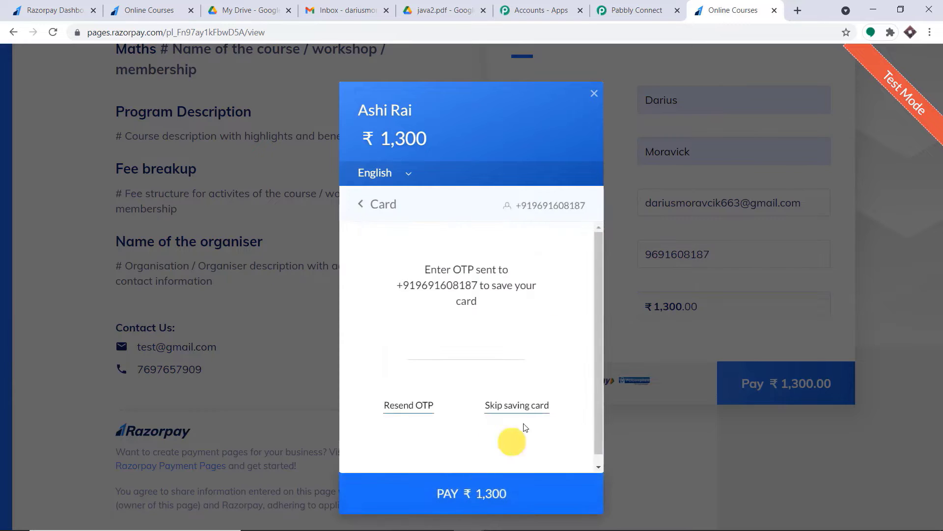
Skip saving the card and complete the ₹1,300 test payment on the Online Courses page
left_click(510, 404)
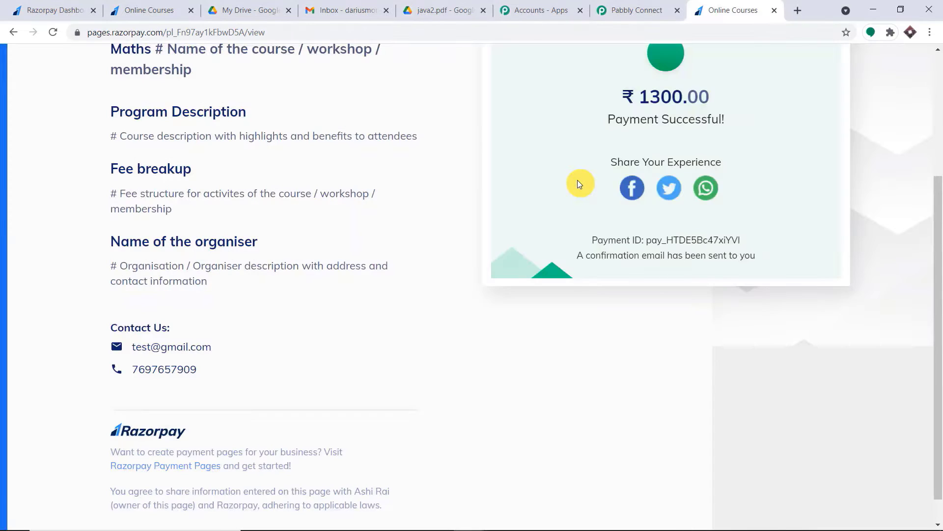
scroll(627, 190, "up", 3)
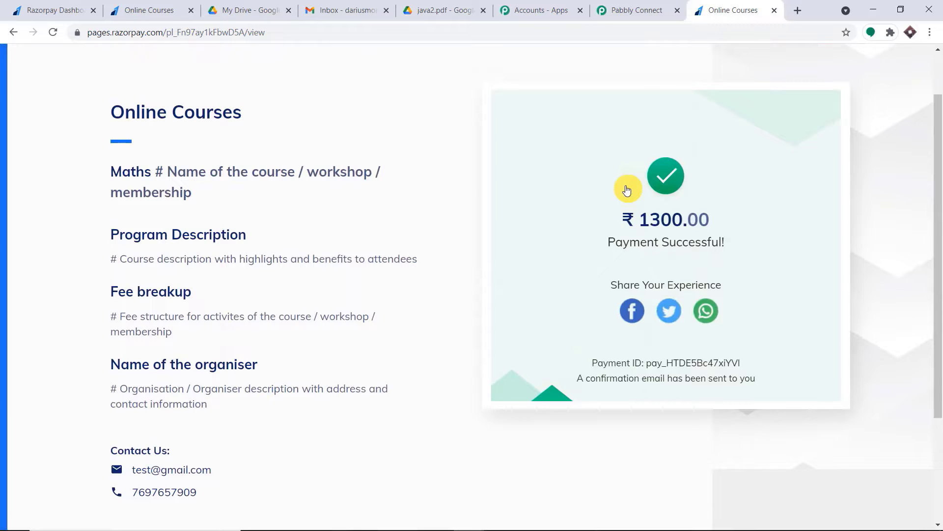
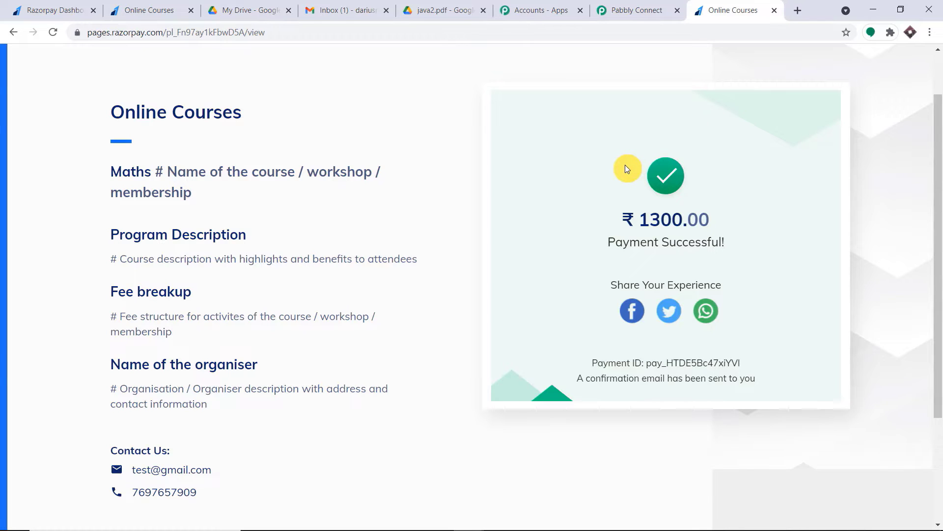
Glance at java2.pdf, and examine the payment ID and amount fields in the Razorpay webhook response captured in Pabbly Connect
left_click(418, 9)
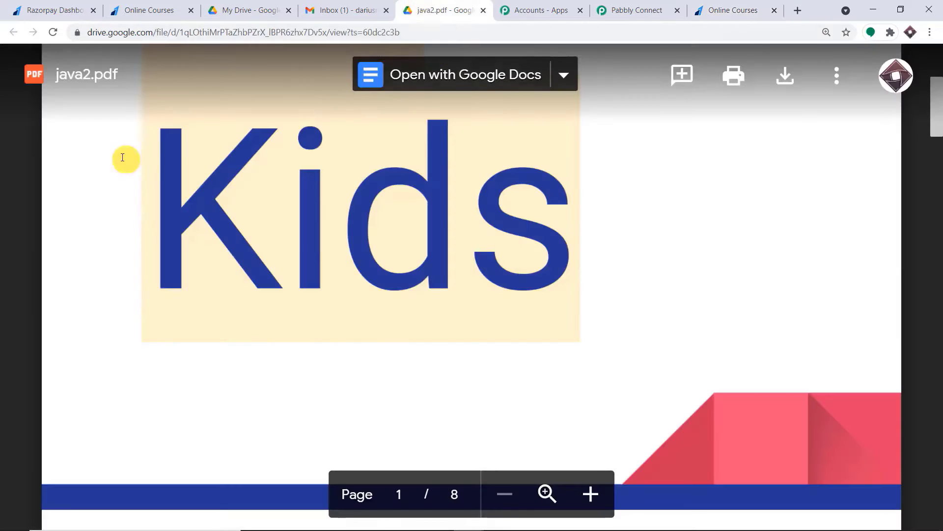
scroll(275, 177, "up", 1)
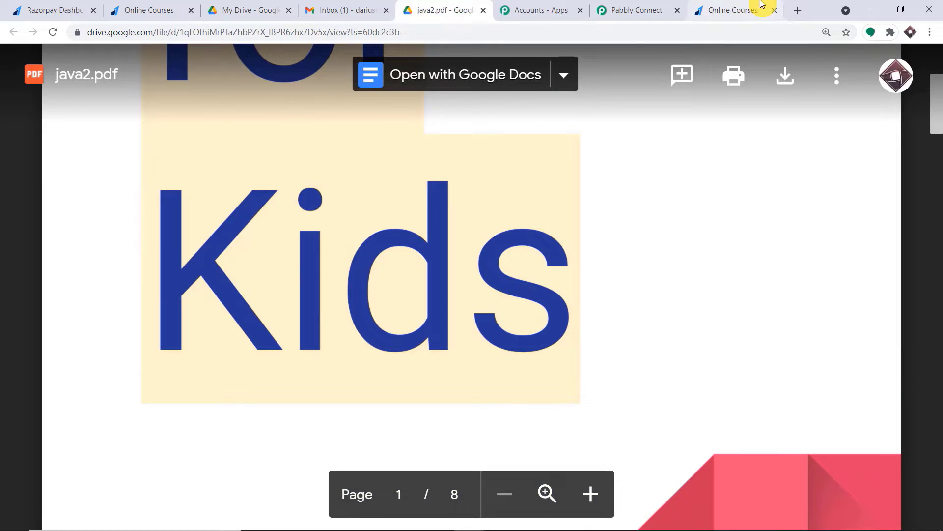
left_click(643, 4)
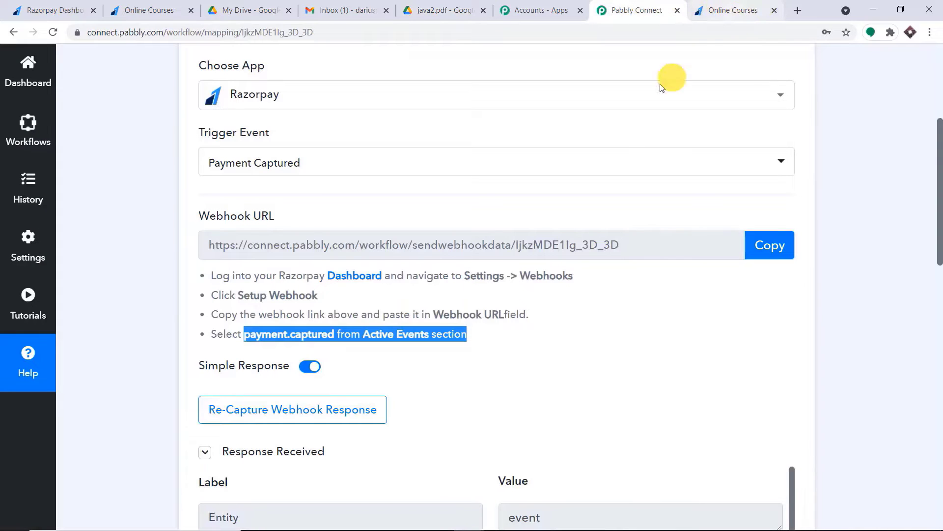
scroll(630, 153, "down", 5)
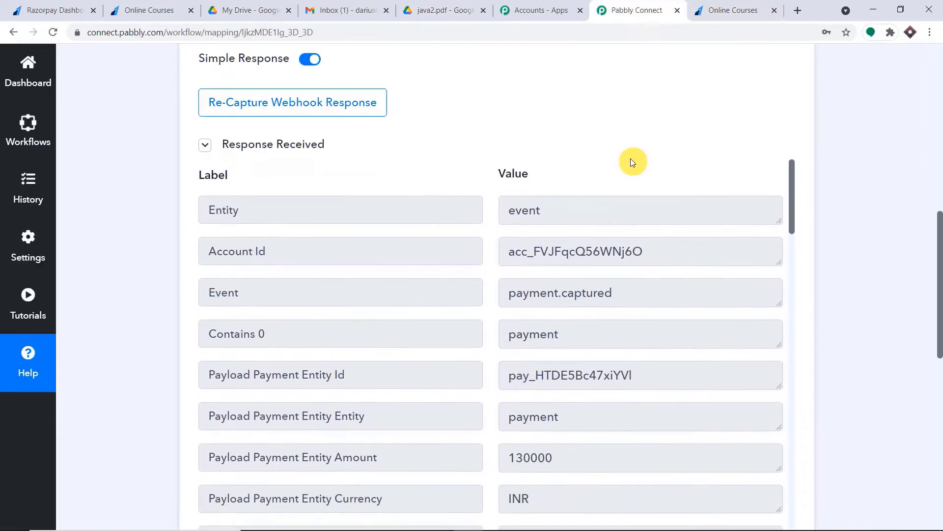
scroll(623, 242, "down", 1)
left_click_drag(626, 233, 505, 231)
scroll(657, 291, "down", 4)
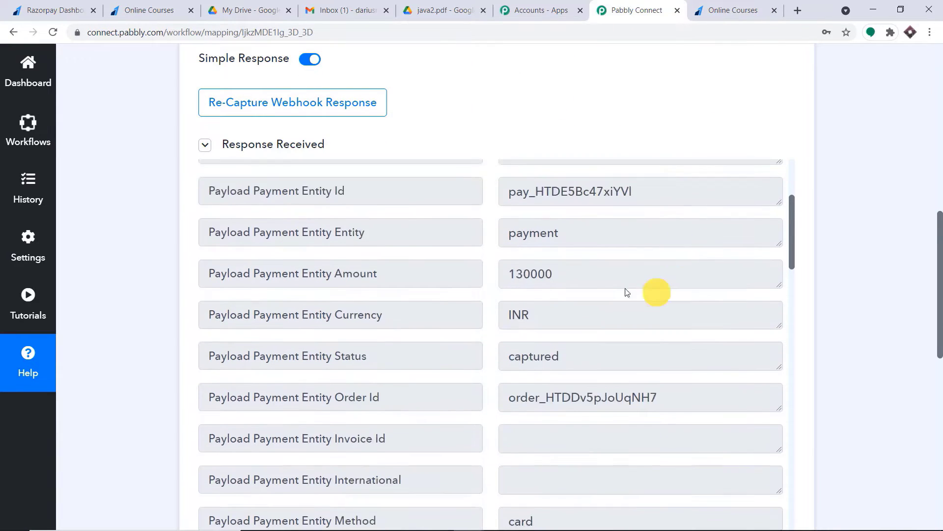
scroll(596, 272, "down", 4)
scroll(589, 265, "up", 4)
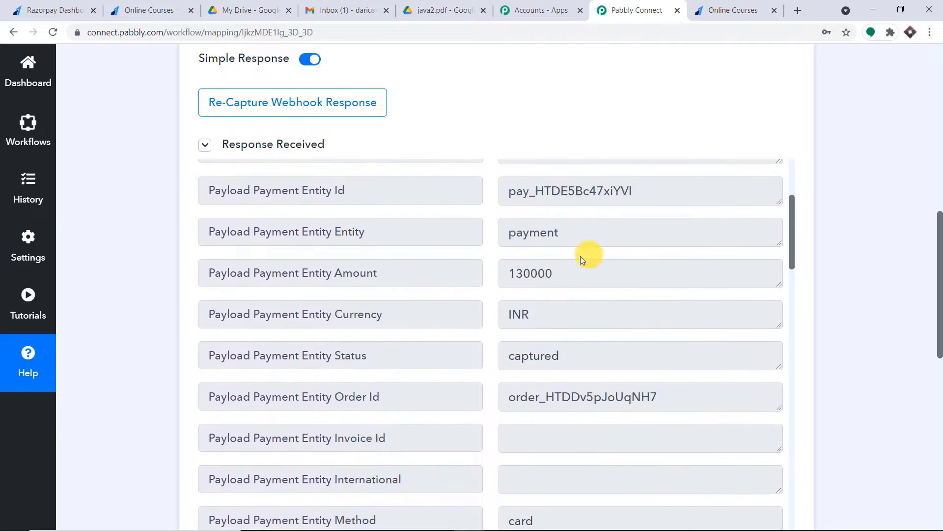
left_click_drag(554, 273, 505, 274)
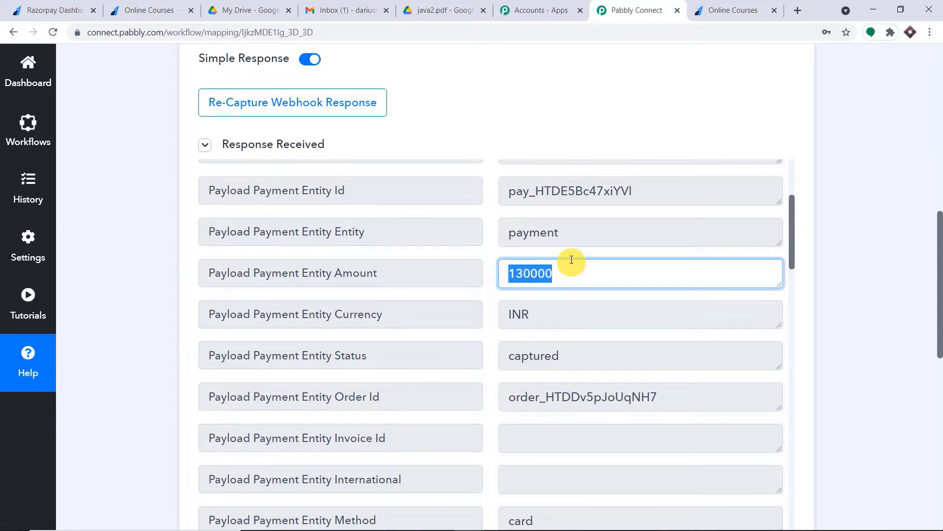
scroll(637, 257, "down", 4)
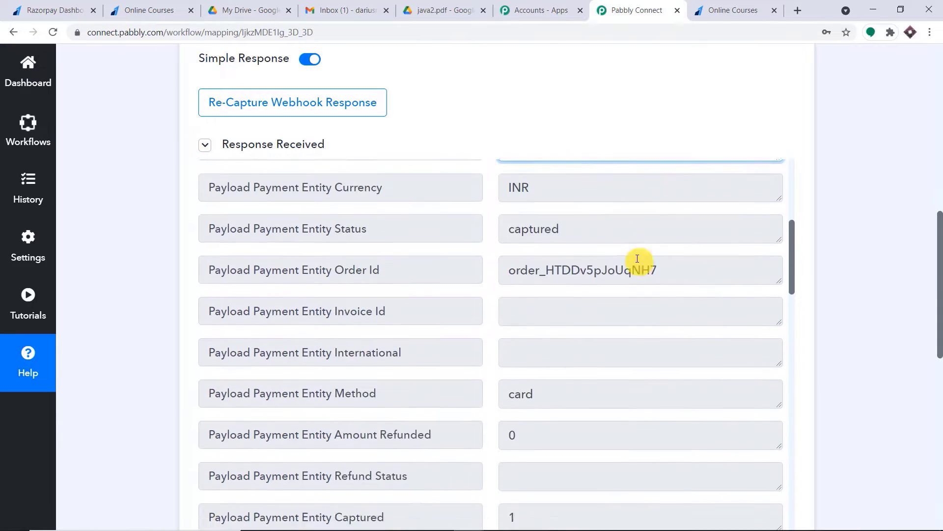
Review the card details and the payer's email, contact number, first name and last name in the captured webhook response
scroll(637, 259, "down", 10)
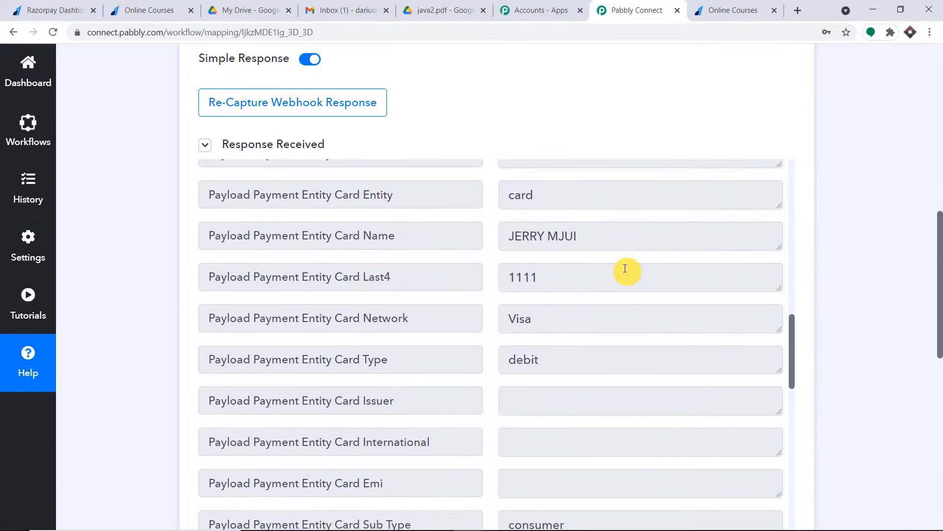
scroll(621, 270, "down", 5)
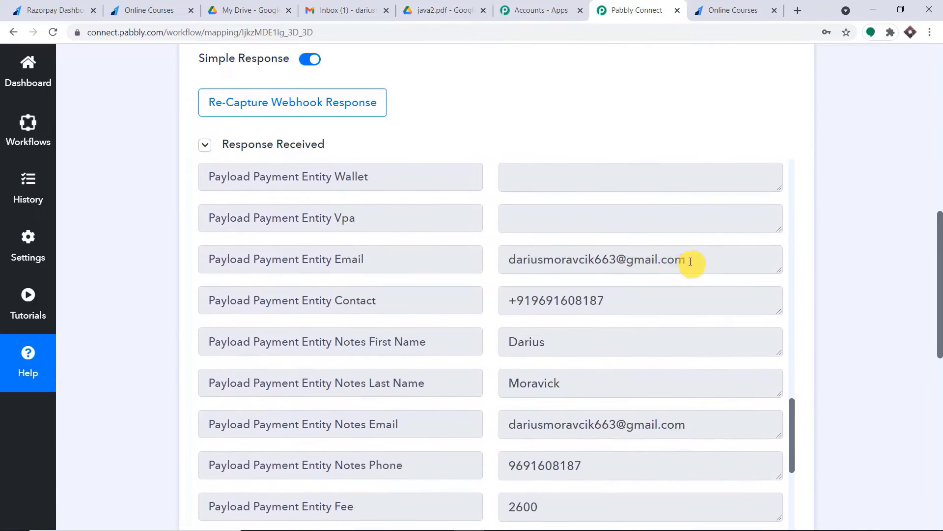
left_click_drag(690, 259, 496, 267)
left_click(499, 302)
triple_click(544, 299)
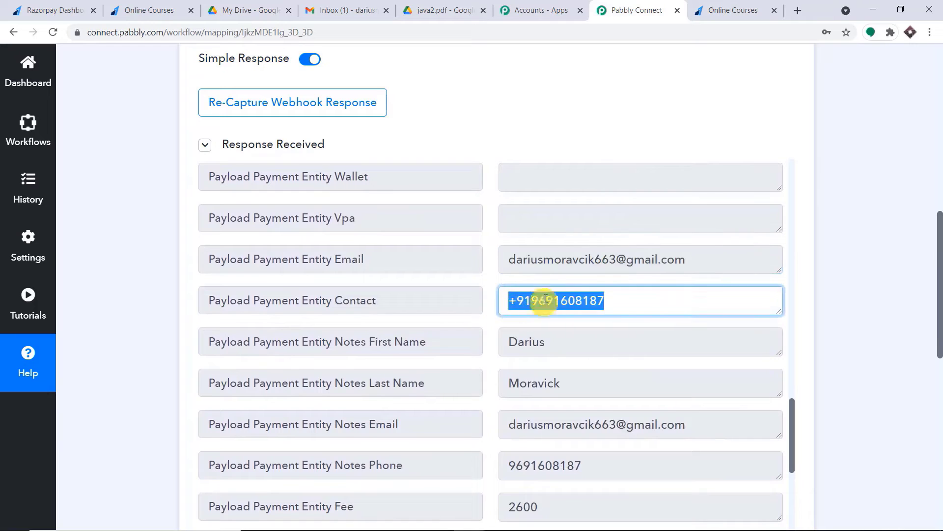
scroll(553, 291, "down", 1)
left_click_drag(553, 291, 478, 290)
left_click_drag(583, 320, 457, 330)
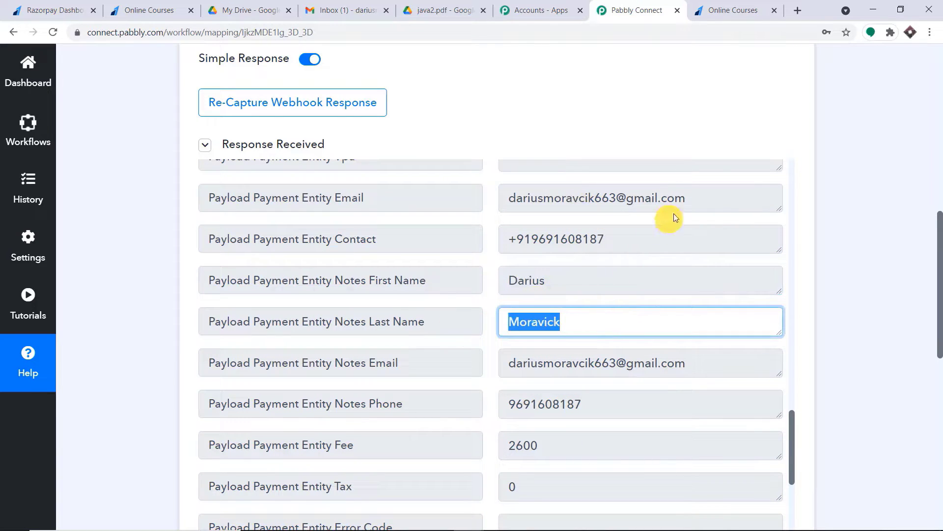
left_click_drag(710, 202, 504, 197)
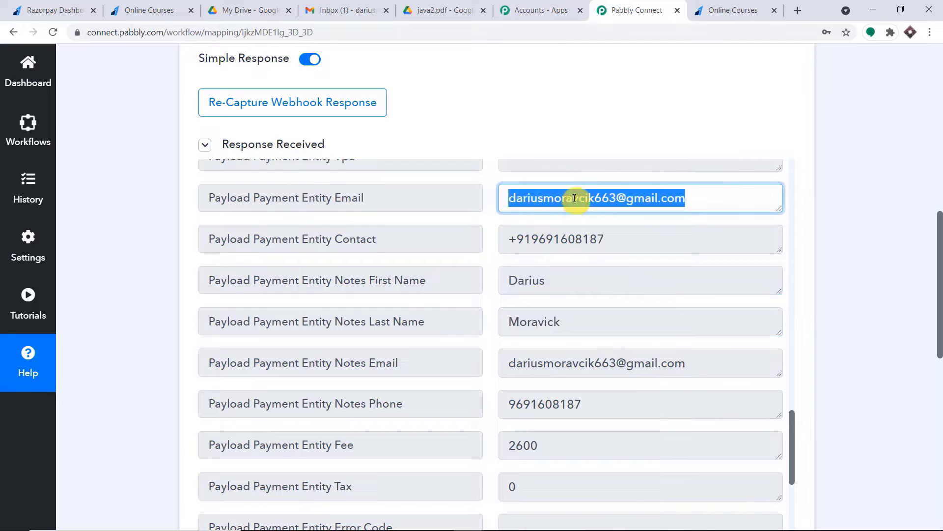
Switch to Google Drive and look over the first page and file name of java2.pdf
left_click(419, 7)
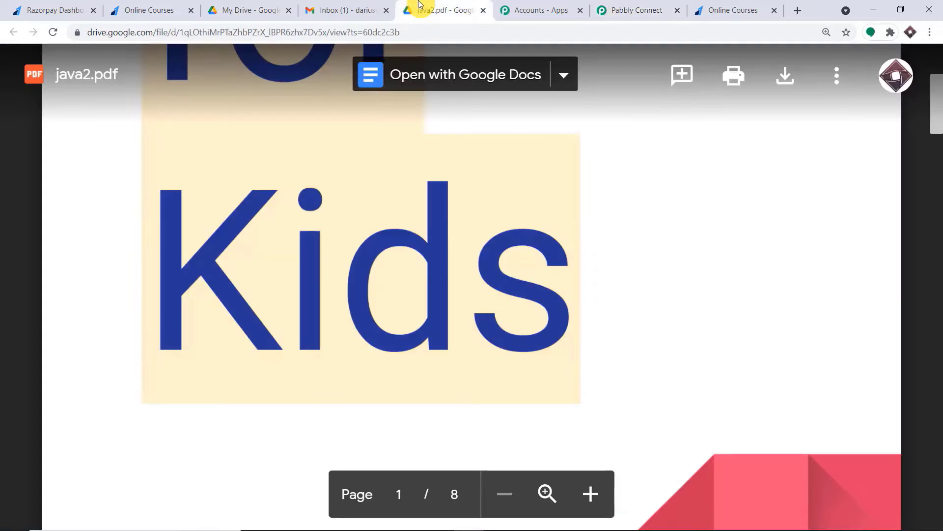
scroll(406, 189, "up", 6)
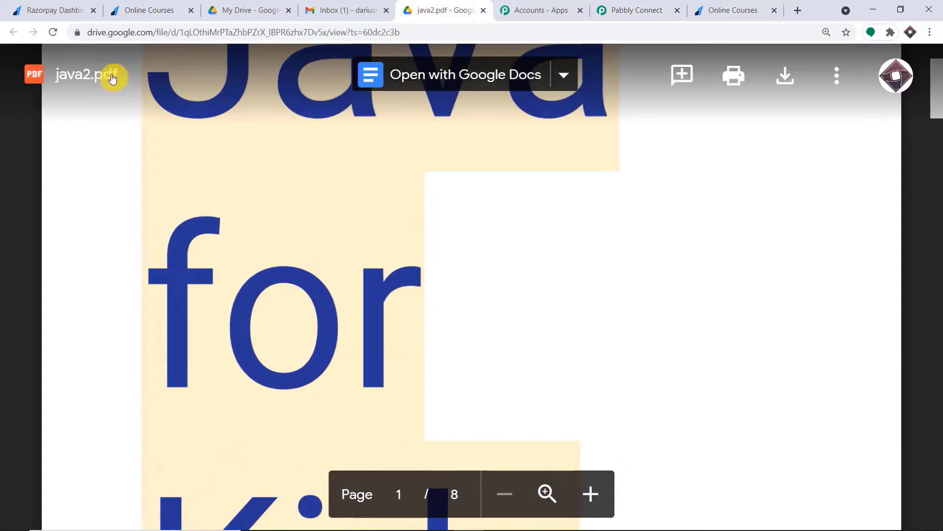
scroll(287, 152, "down", 10)
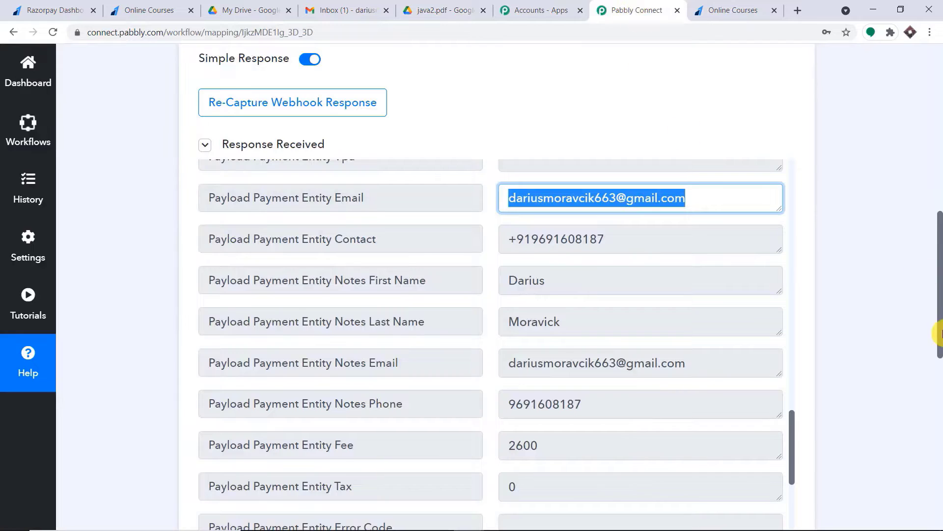
In Pabbly Connect, expand the workflow's second step and choose Google Drive as its action app
left_click_drag(939, 334, 939, 473)
scroll(619, 282, "down", 1)
left_click(399, 183)
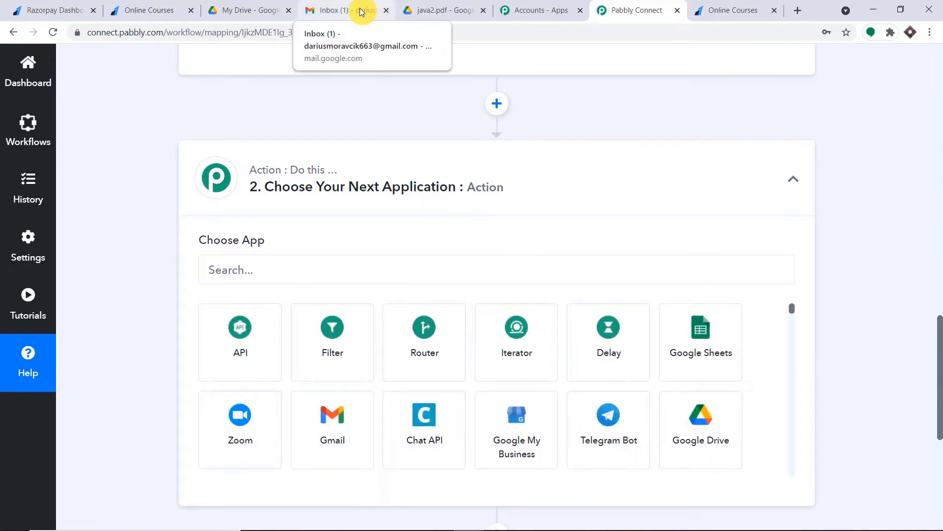
left_click(416, 8)
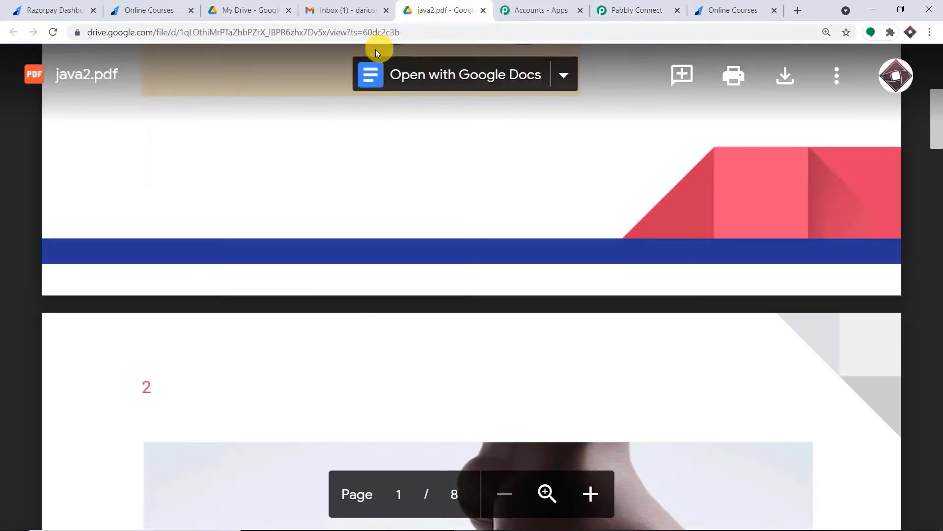
left_click(671, 4)
left_click(278, 258)
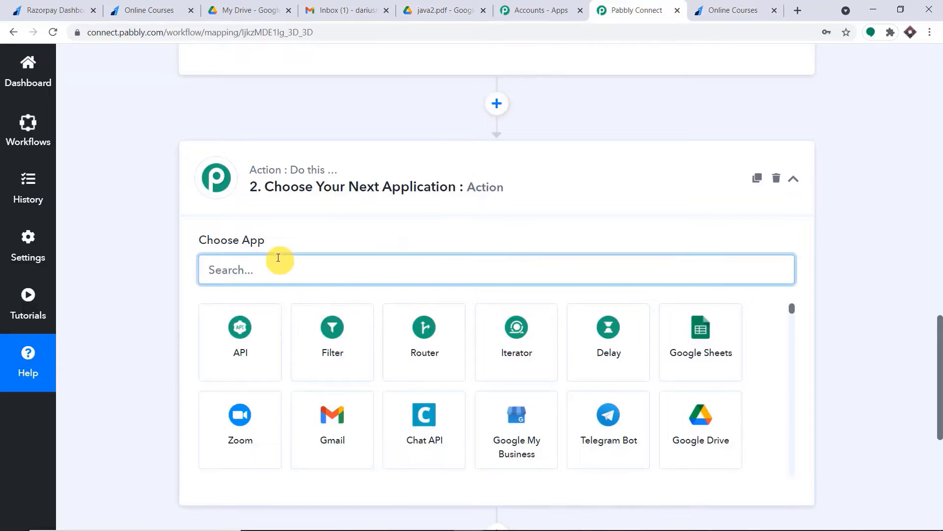
type("google")
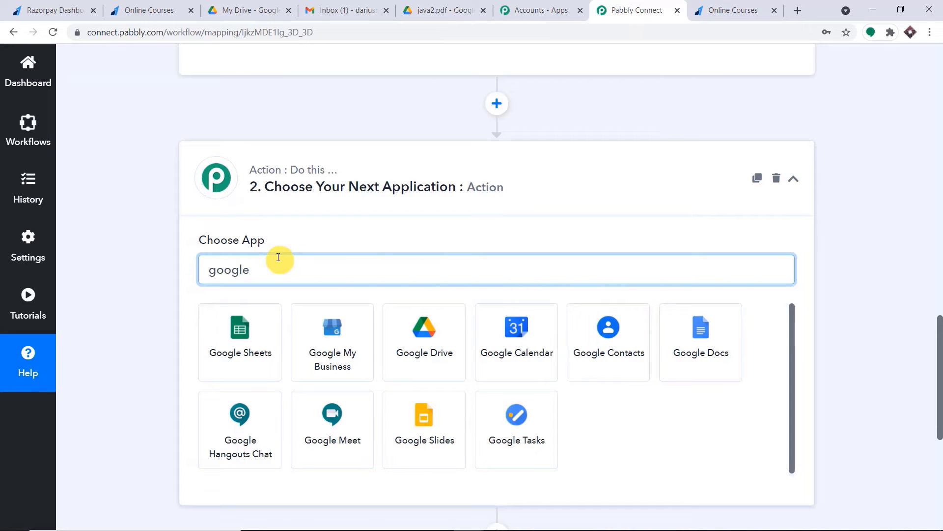
left_click(428, 339)
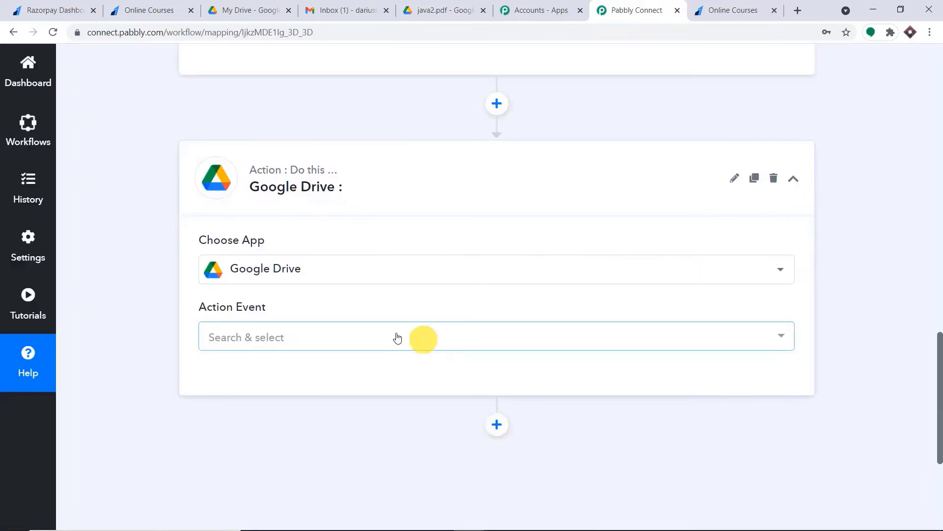
Set the Google Drive action event to Share a File
left_click(376, 337)
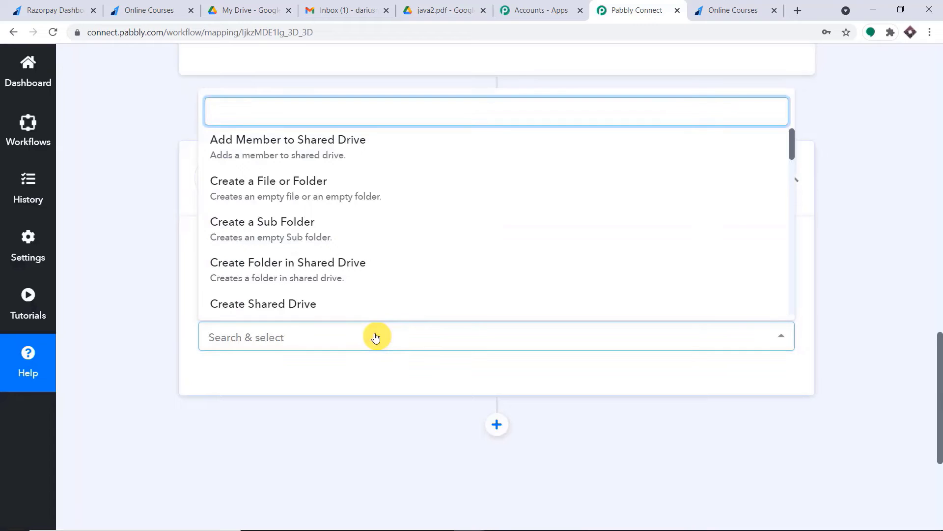
scroll(425, 251, "down", 4)
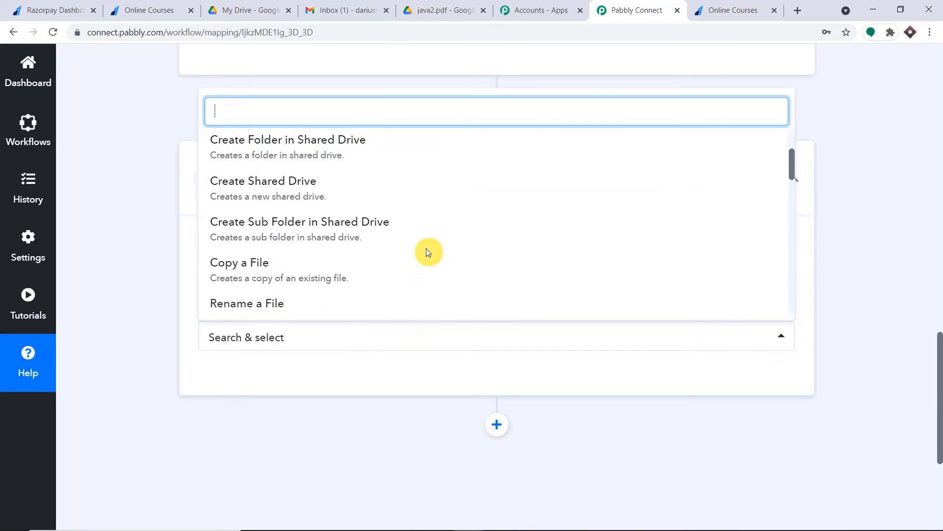
scroll(393, 243, "down", 3)
left_click(379, 243)
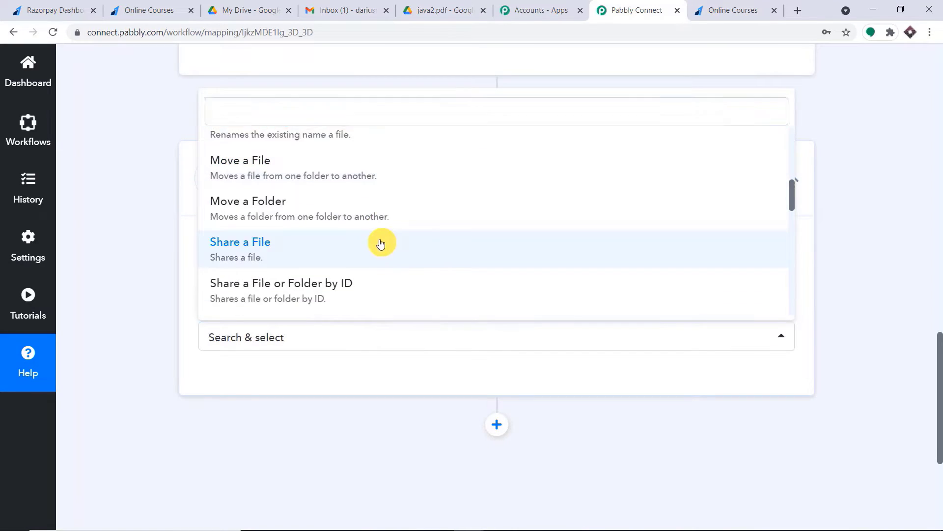
Start connecting the Google Drive action through a new connection and bring up the Google account chooser beside the form
left_click(248, 377)
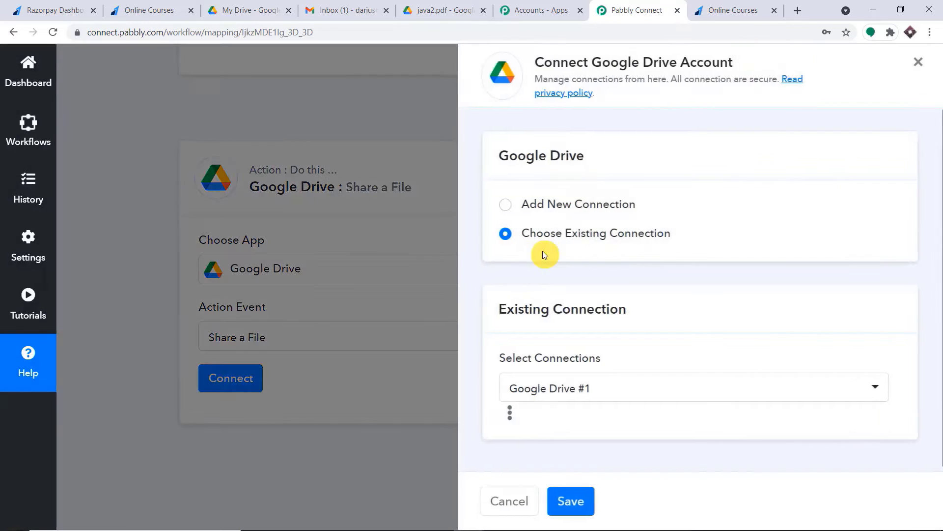
left_click(533, 206)
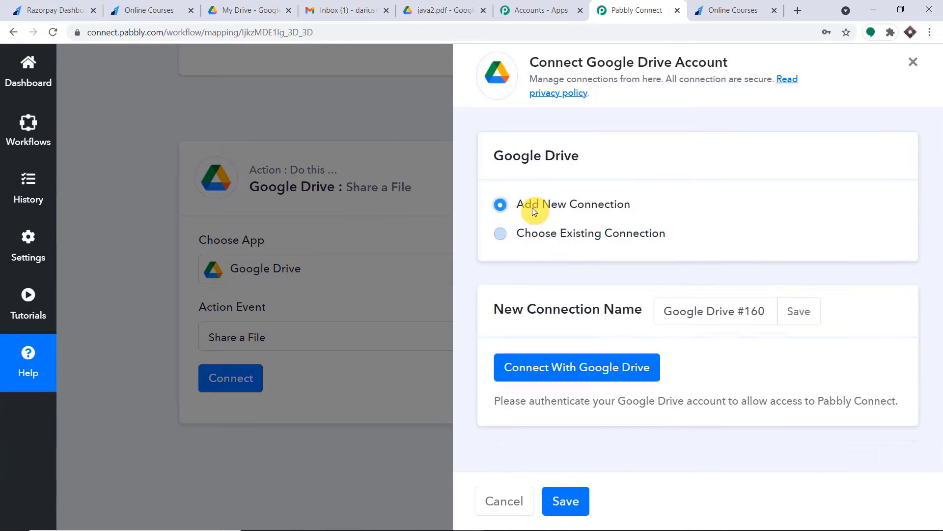
left_click(558, 365)
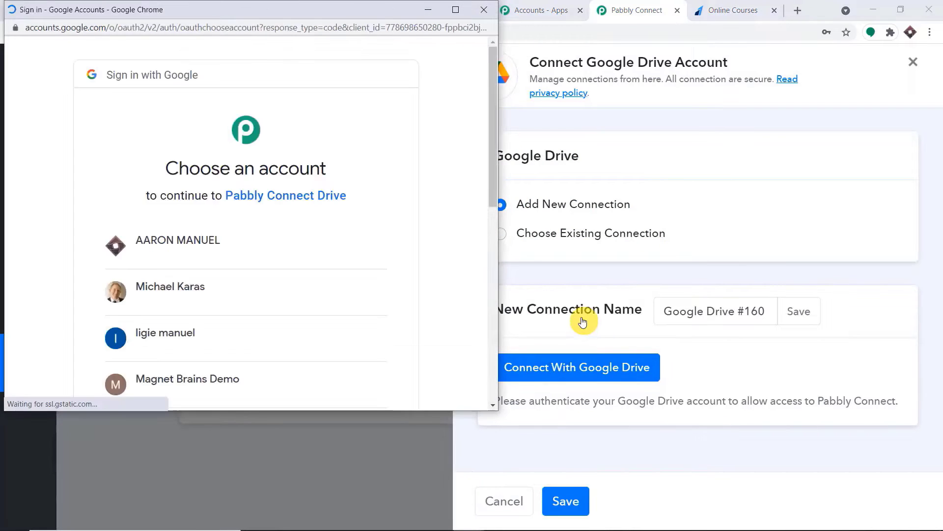
left_click_drag(289, 18, 794, 51)
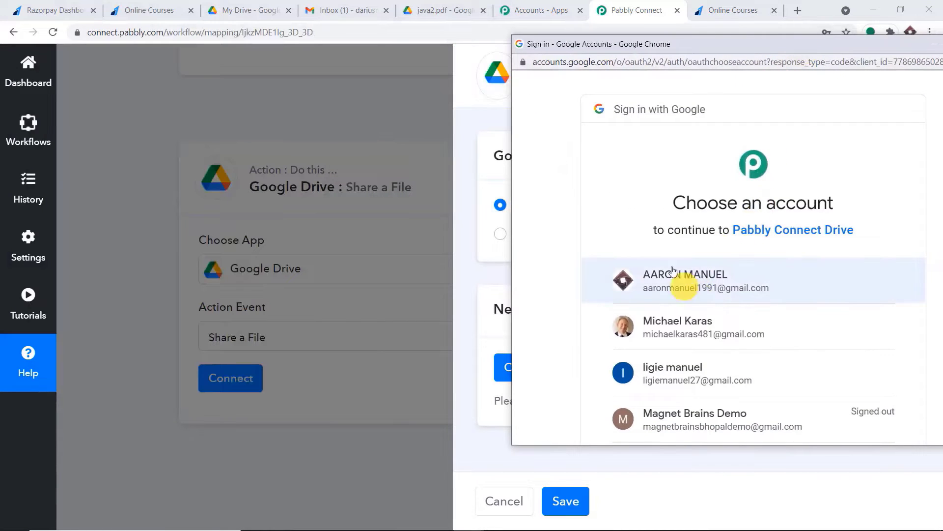
Switch to Google Drive, leave the PDF preview, and check which Google account is signed in
left_click(430, 6)
left_click(263, 8)
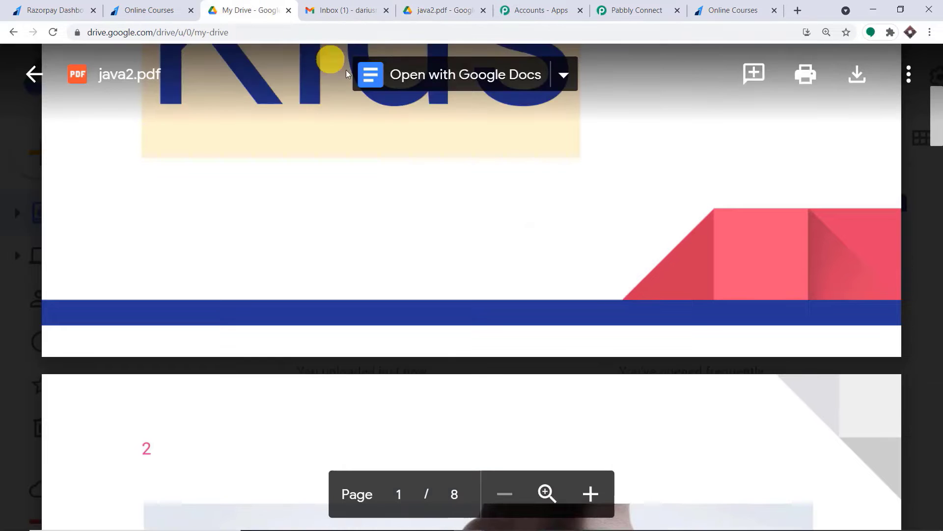
scroll(476, 147, "up", 5)
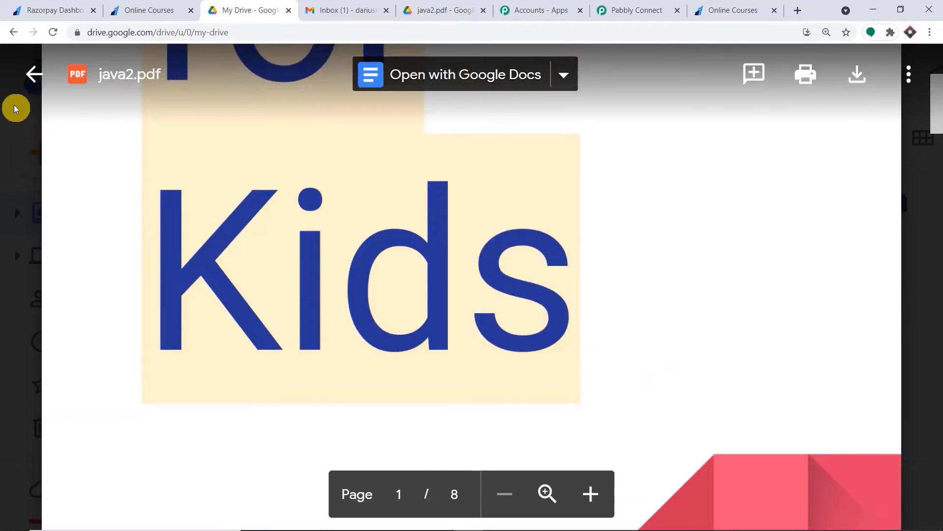
left_click(31, 77)
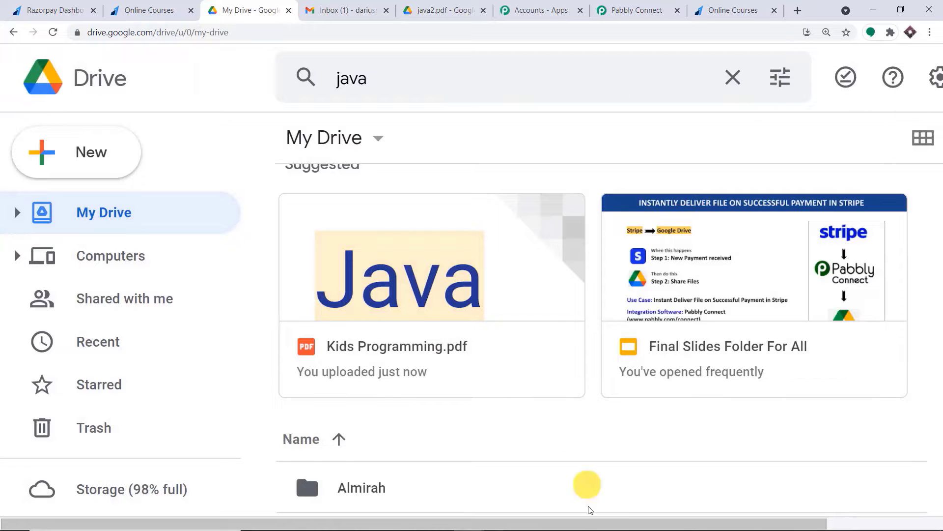
left_click_drag(598, 523, 859, 522)
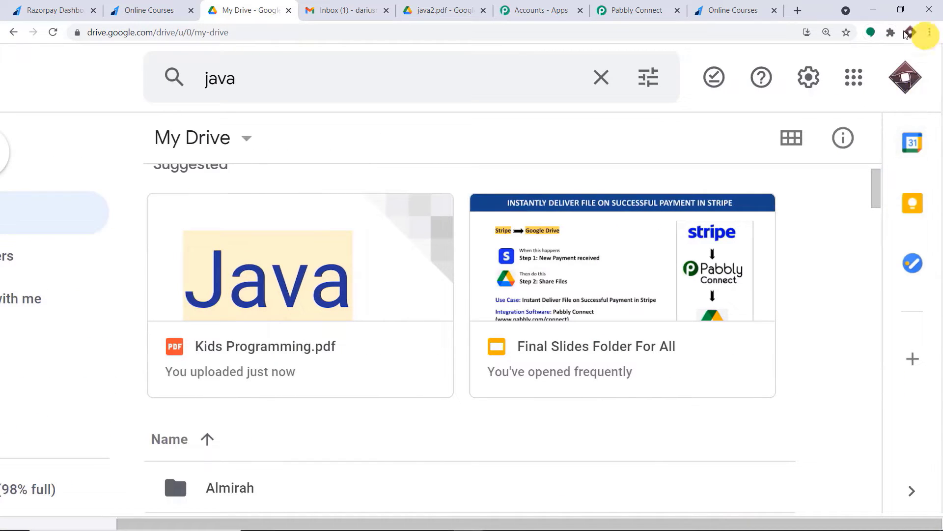
left_click(906, 70)
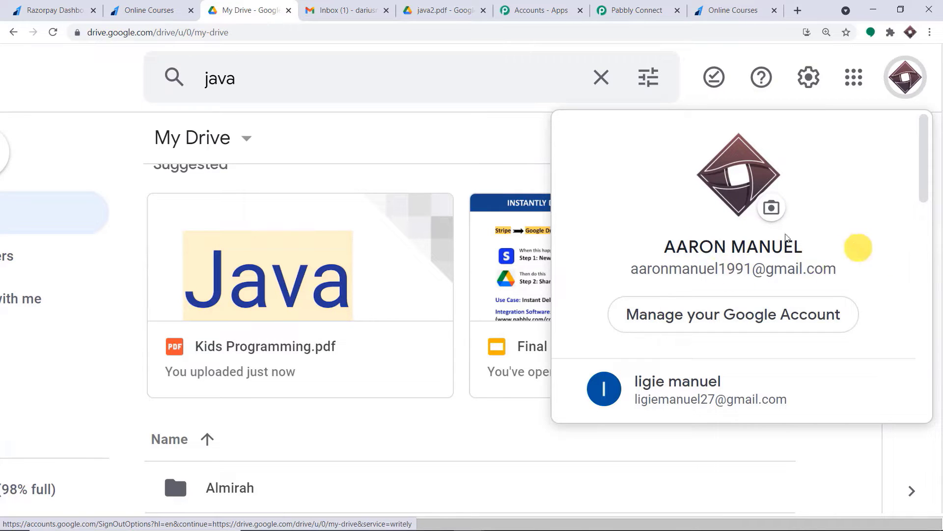
Back in Pabbly Connect, authorize the new Google Drive connection with the Google account that owns the PDF and approve the requested access
left_click(641, 10)
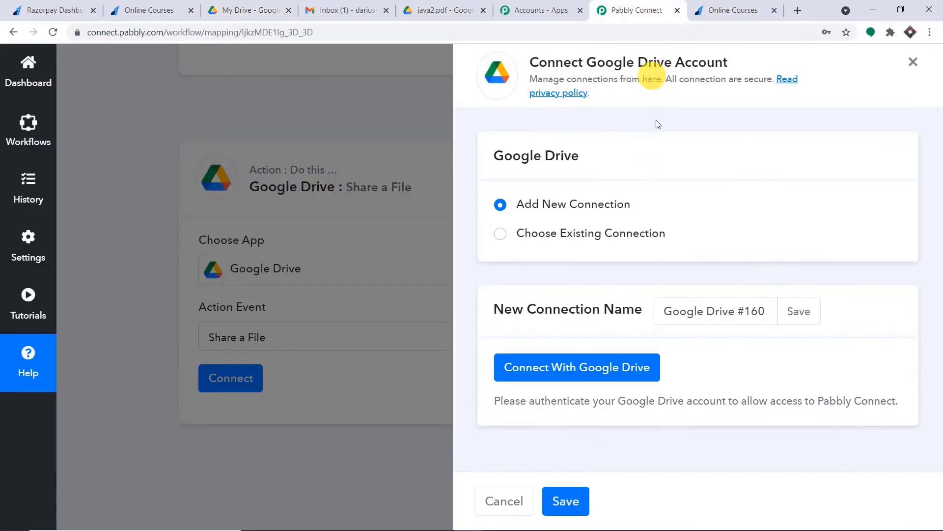
left_click(586, 370)
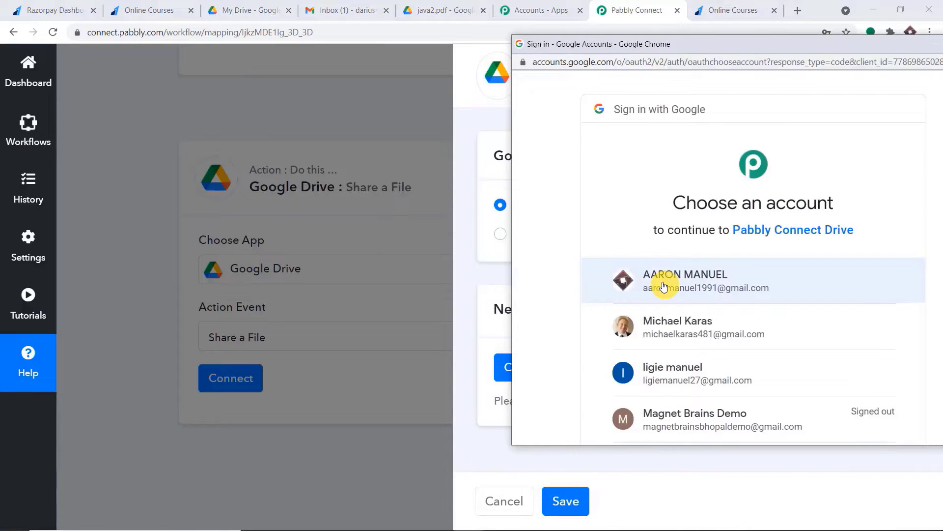
left_click(663, 283)
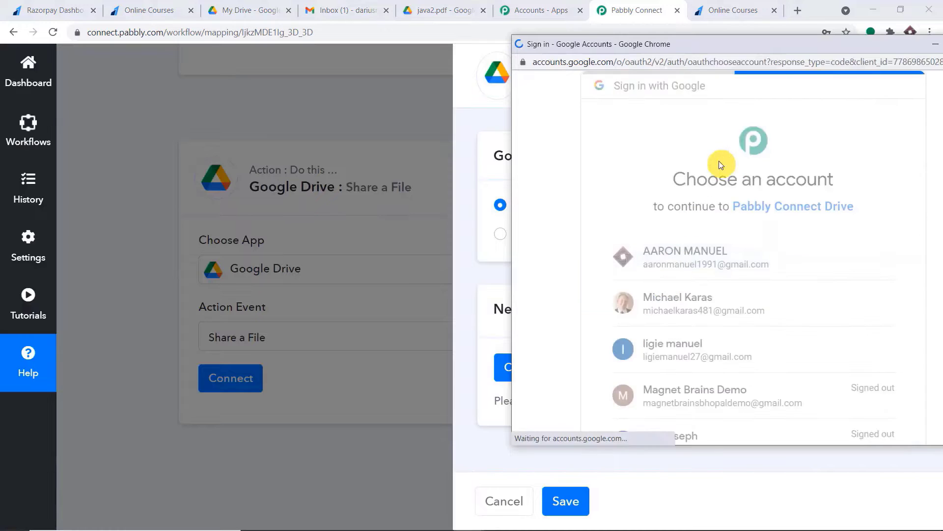
left_click_drag(726, 43, 534, 8)
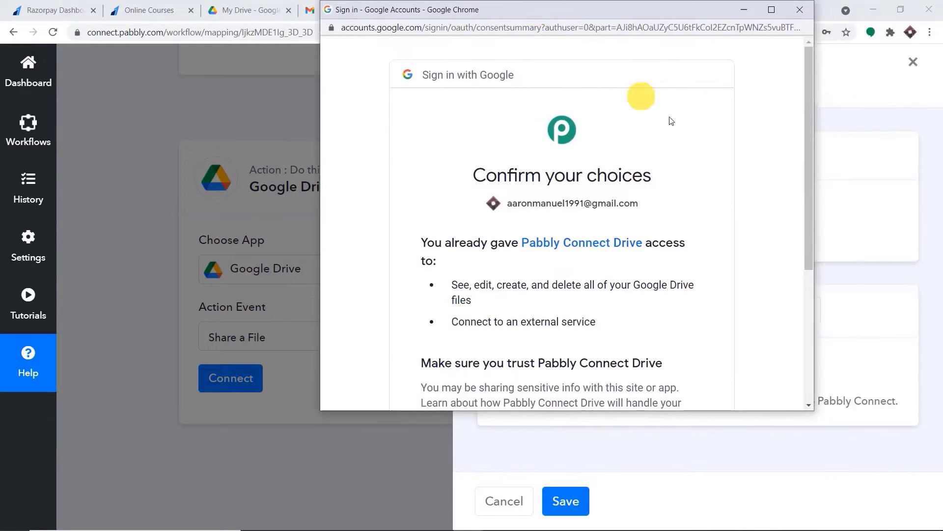
scroll(640, 95, "down", 5)
left_click(693, 299)
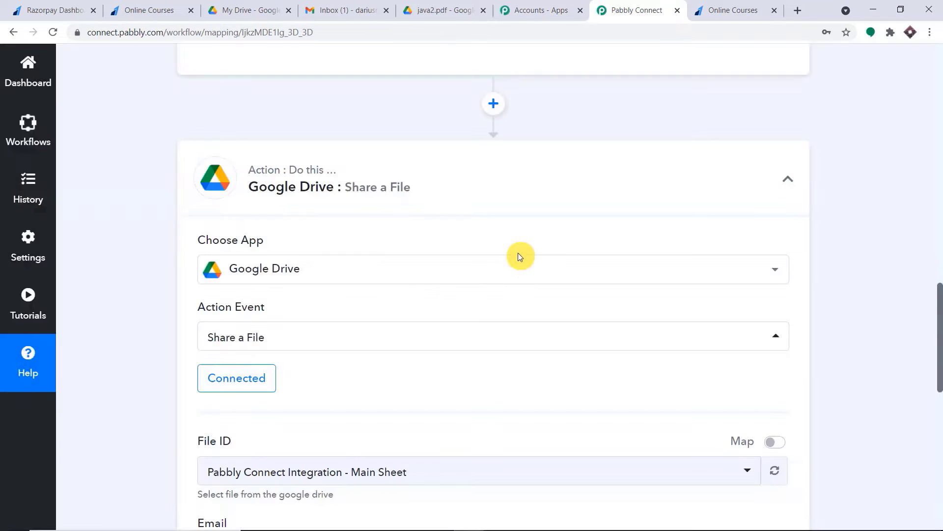
Choose java2.pdf as the File ID to share in the Google Drive action
scroll(525, 246, "down", 3)
scroll(304, 280, "down", 1)
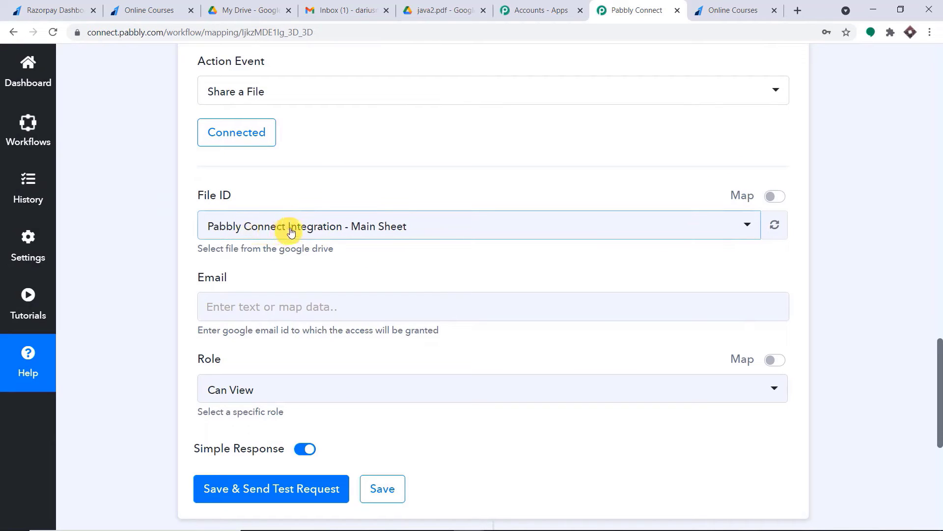
left_click(348, 230)
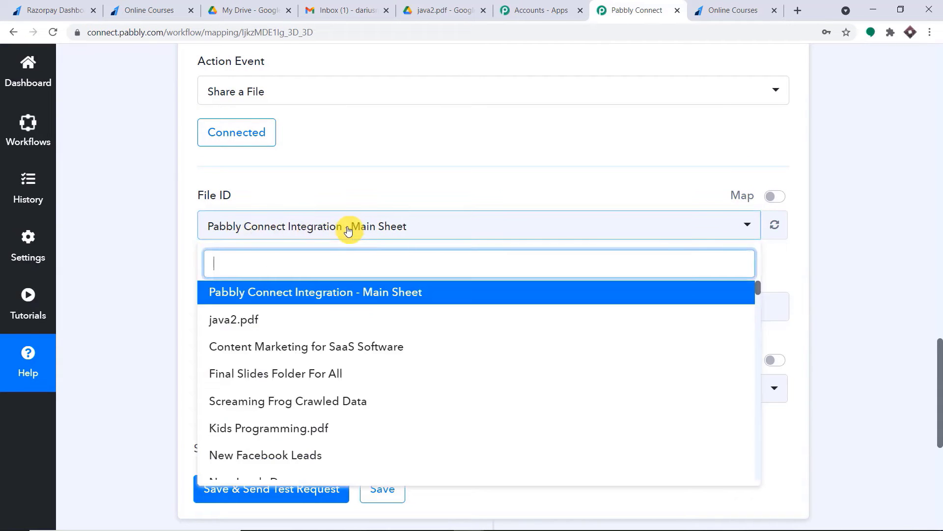
scroll(344, 343, "down", 5)
scroll(346, 349, "down", 6)
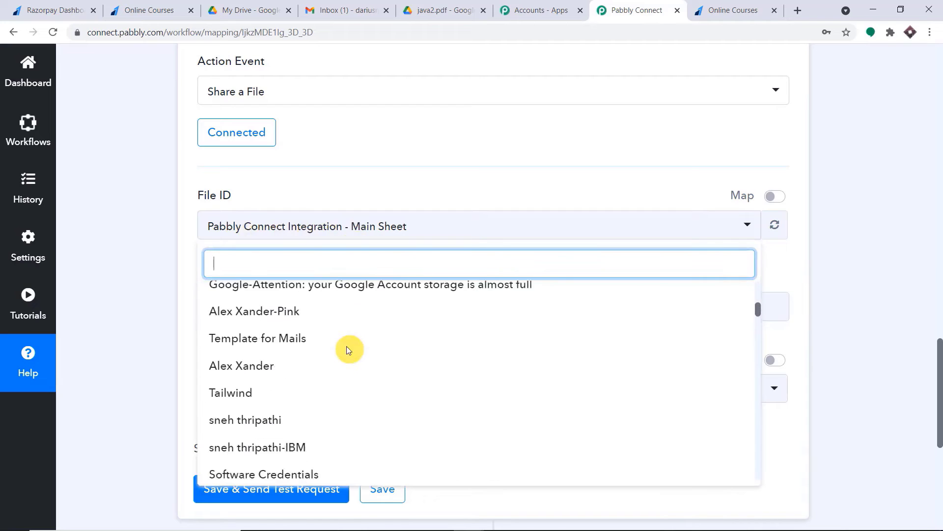
scroll(352, 350, "up", 12)
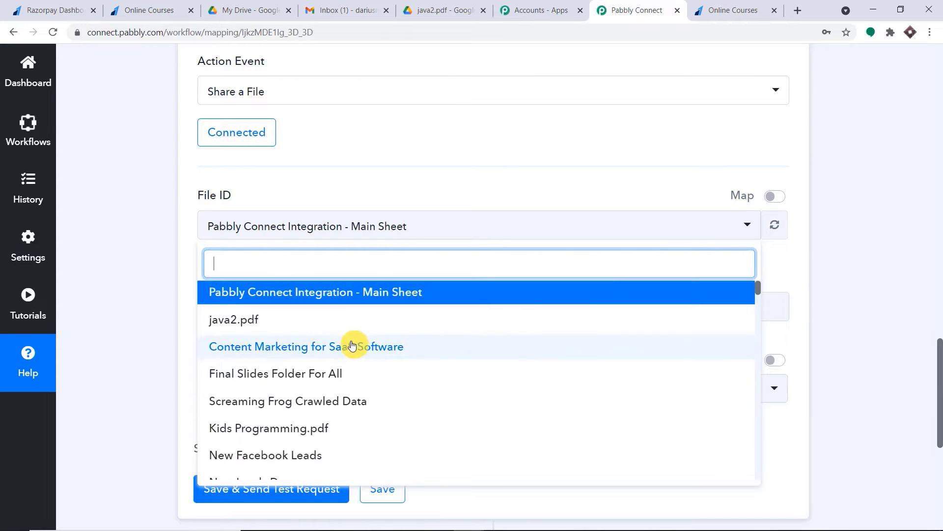
left_click(260, 327)
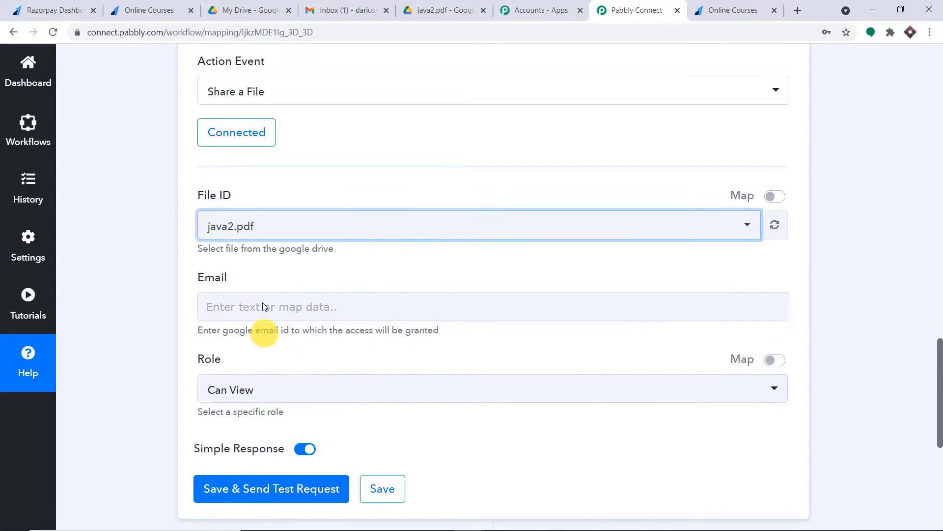
left_click(320, 175)
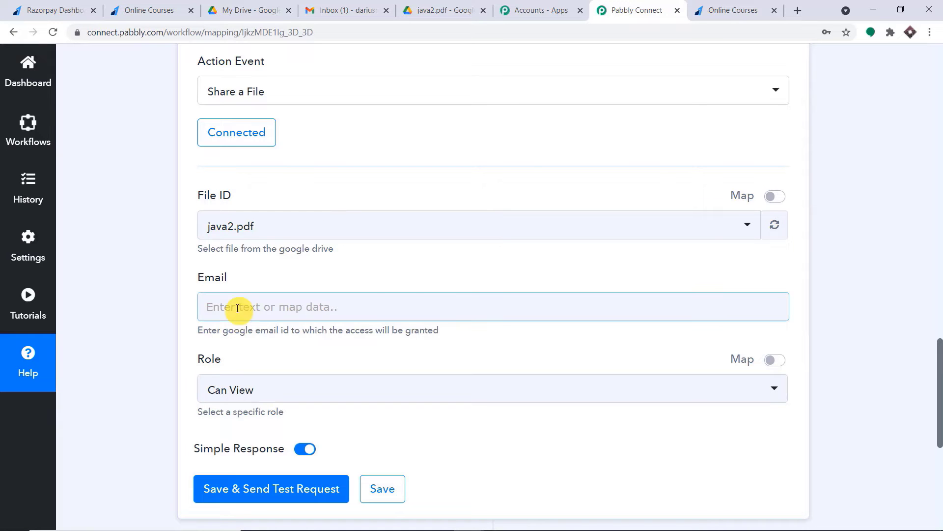
Examine the customer email fields in the Razorpay trigger's received response
scroll(939, 231, "up", 15)
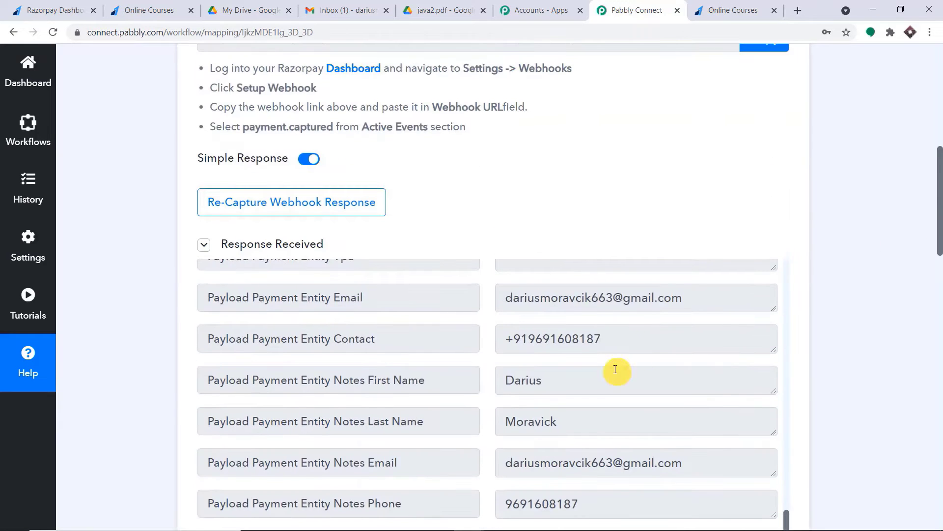
scroll(634, 367, "down", 3)
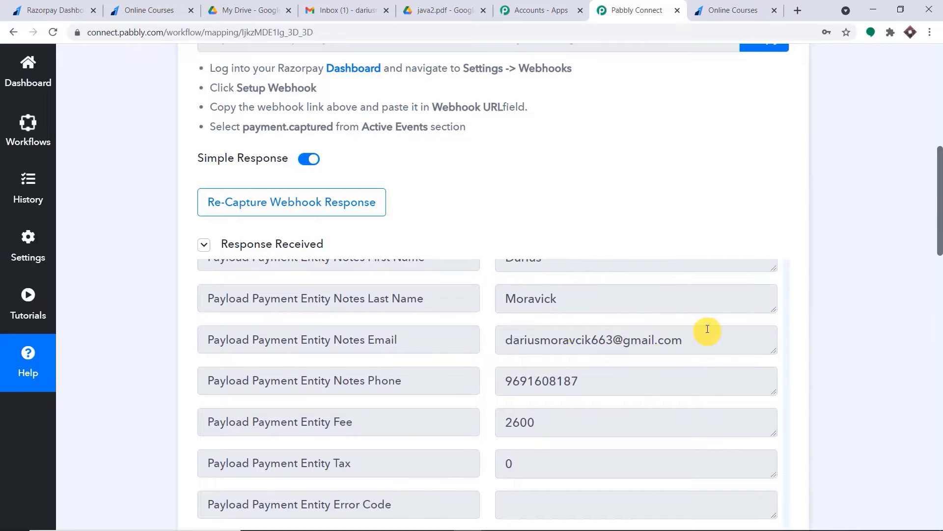
left_click_drag(688, 338, 489, 338)
scroll(658, 326, "up", 3)
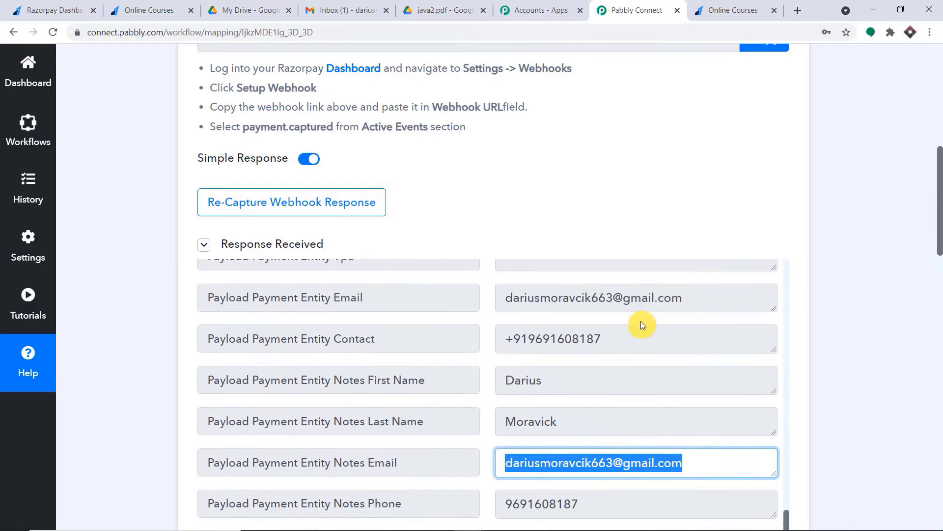
left_click(349, 300)
left_click_drag(692, 299, 371, 304)
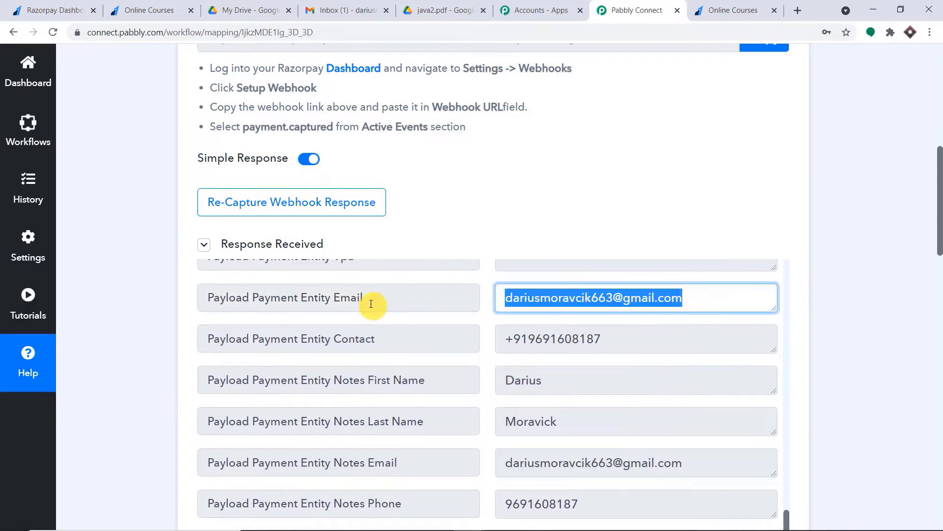
Map the Google Drive action's Email field to Payload Payment Entity Email from the Razorpay: Payment Captured step
scroll(811, 295, "down", 3)
left_click_drag(937, 248, 938, 409)
left_click(240, 253)
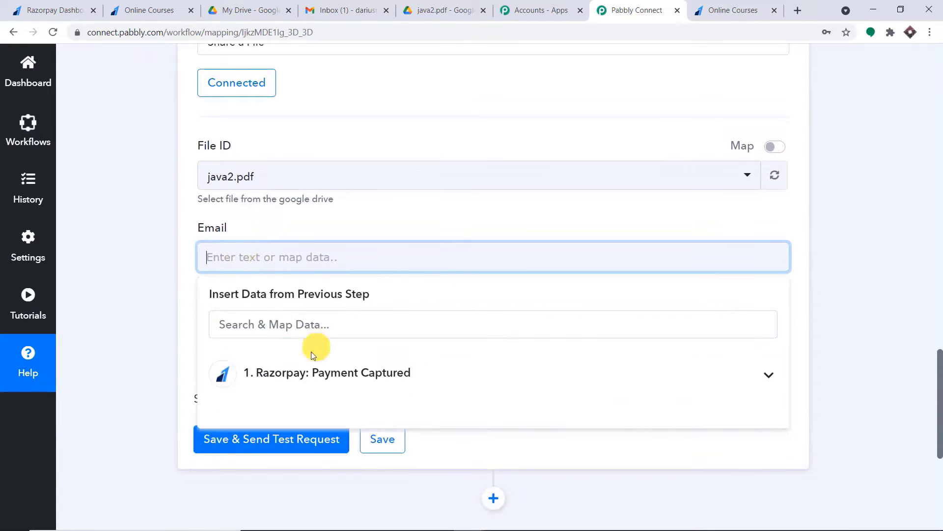
left_click(315, 370)
scroll(379, 385, "down", 6)
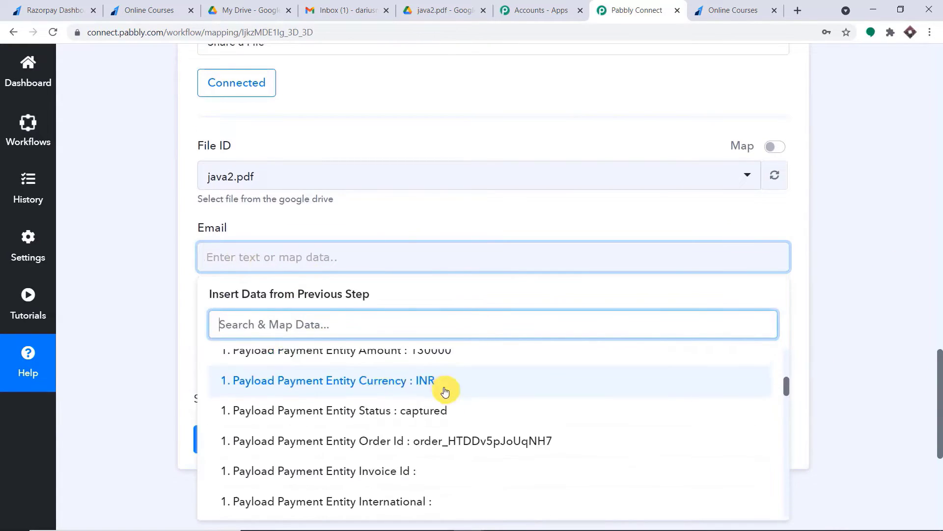
scroll(451, 402, "down", 10)
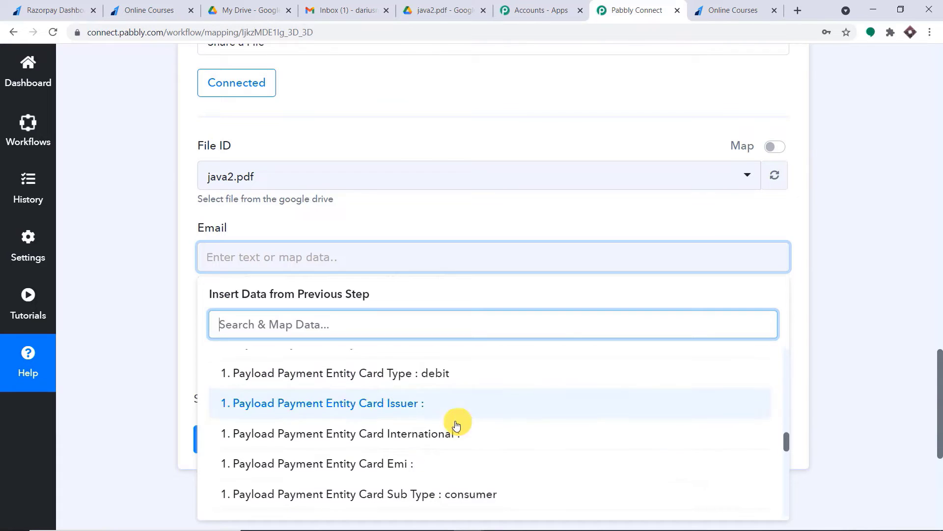
scroll(455, 426, "down", 5)
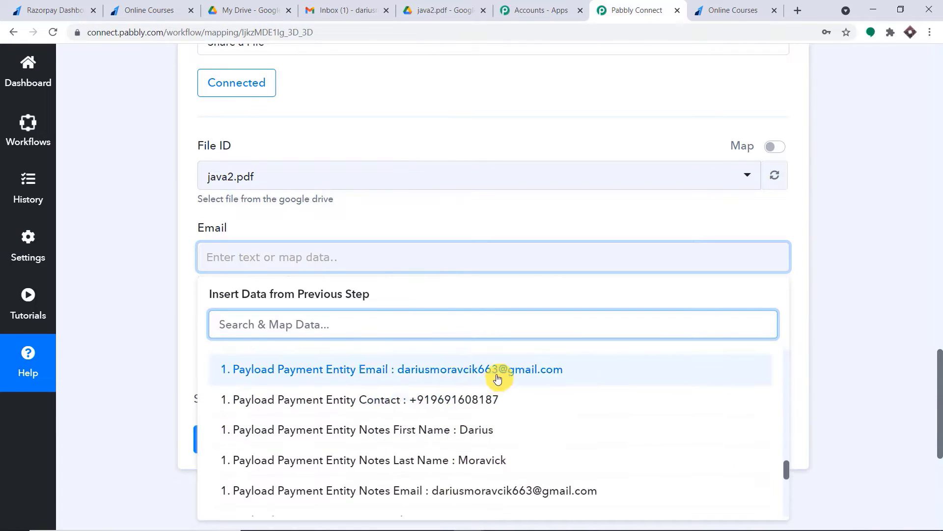
left_click(499, 373)
left_click(576, 203)
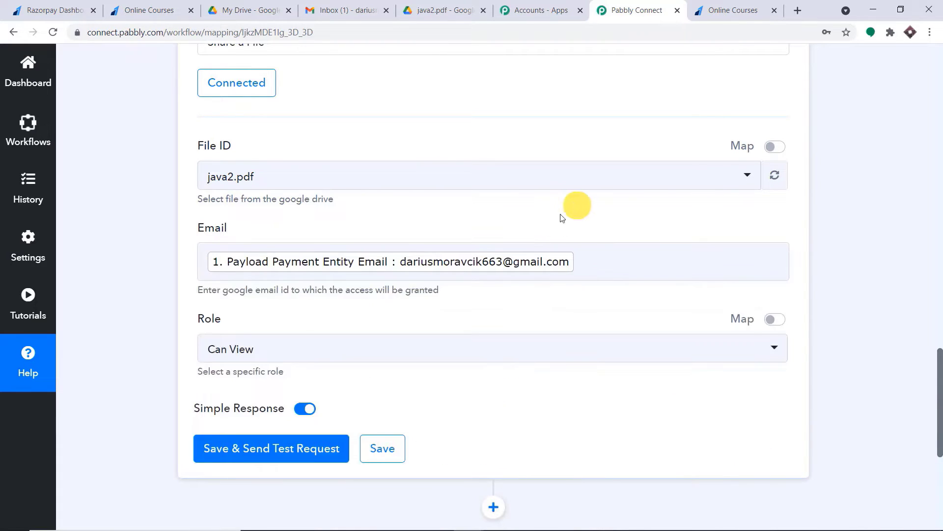
Set the sharing role to Can View, then save the Google Drive action and send a test request
left_click(268, 350)
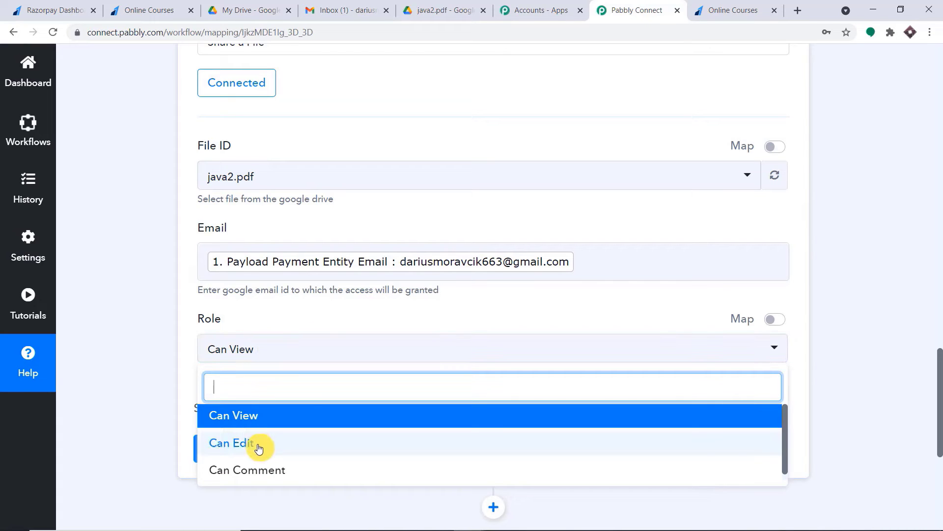
left_click(252, 415)
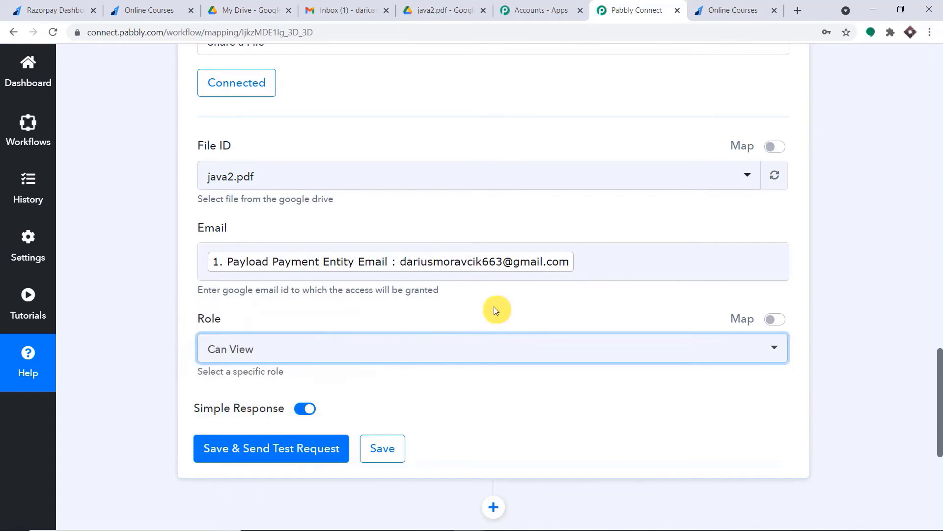
scroll(492, 308, "down", 1)
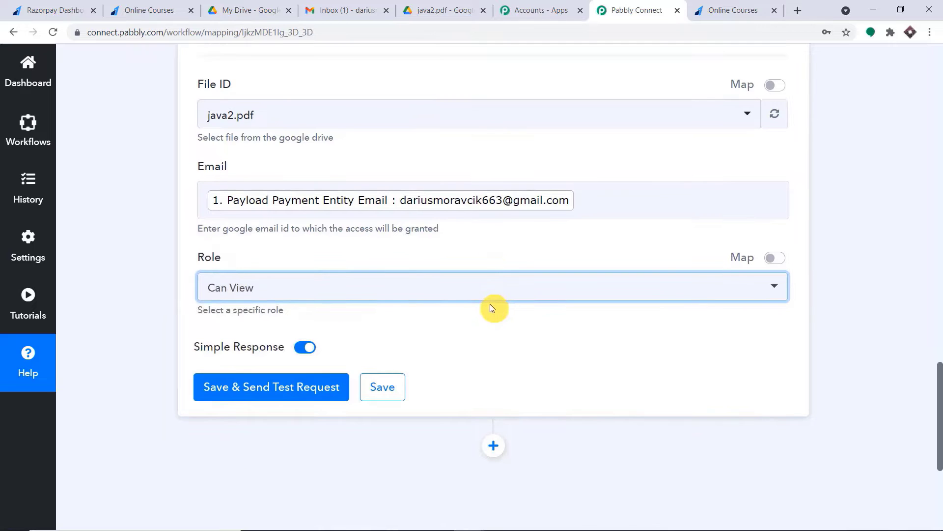
scroll(352, 299, "down", 1)
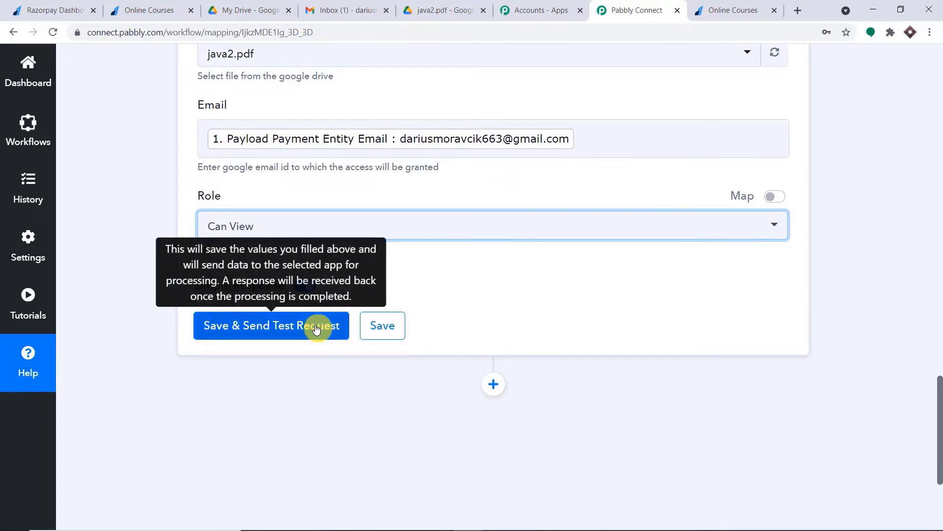
scroll(370, 200, "up", 4)
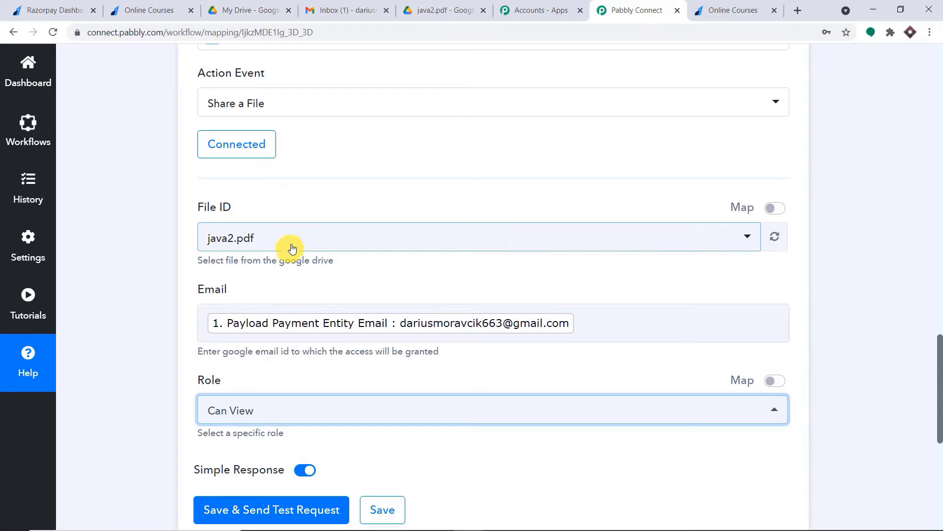
scroll(323, 238, "down", 2)
scroll(299, 247, "down", 1)
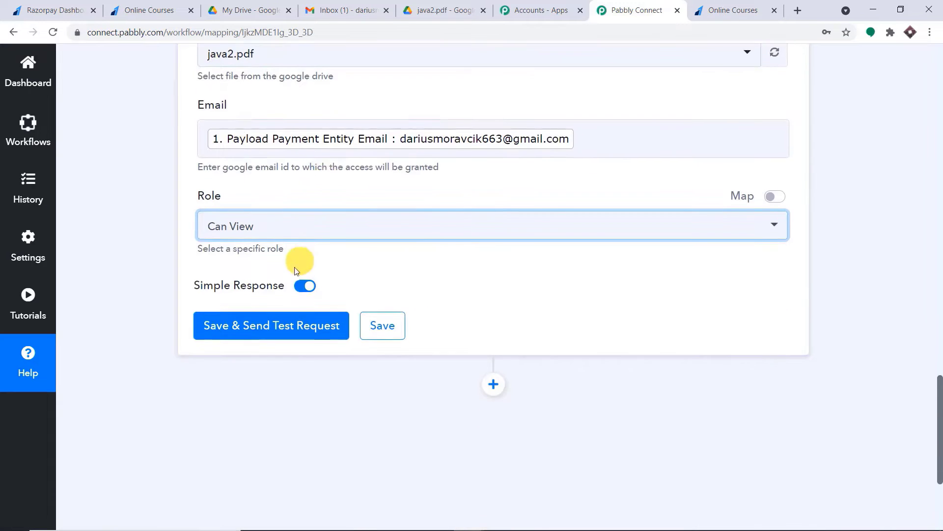
left_click(289, 326)
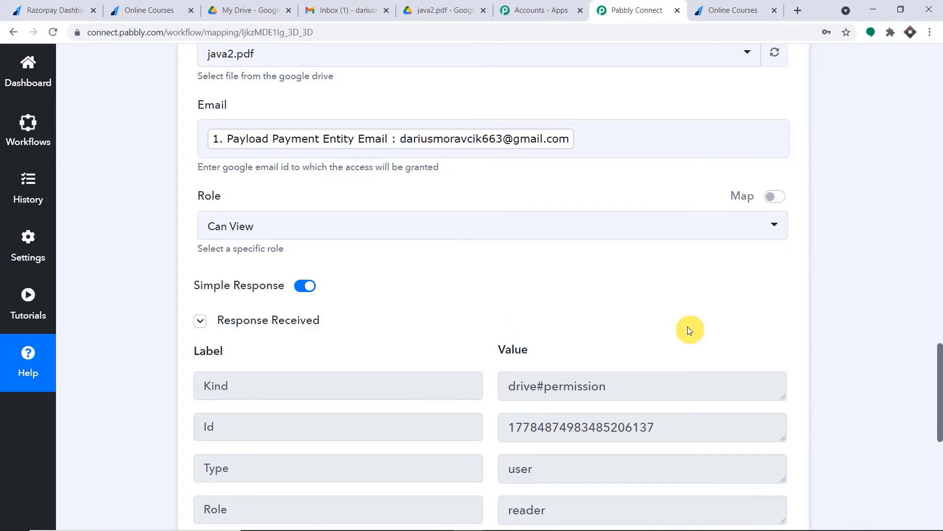
Switch to the customer's Gmail inbox and open the sharing notification for java2.pdf to view the shared item
left_click(357, 6)
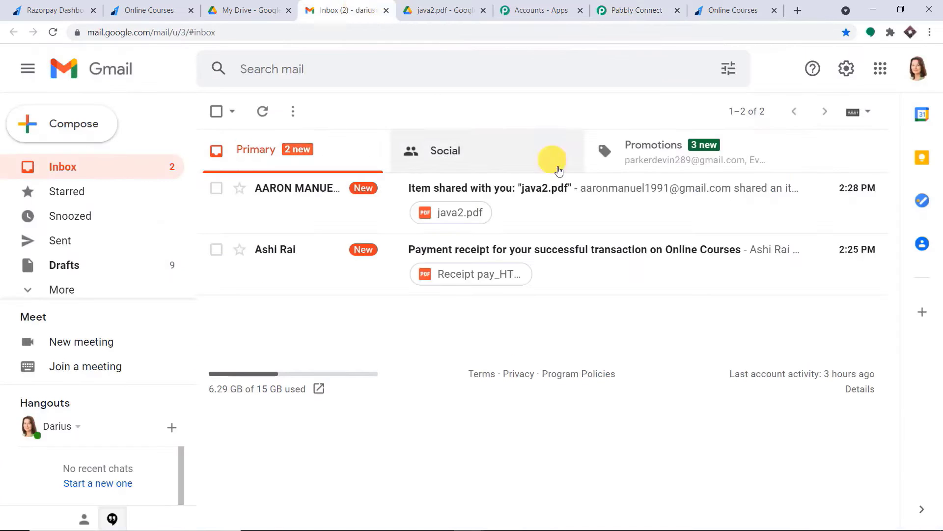
left_click(576, 205)
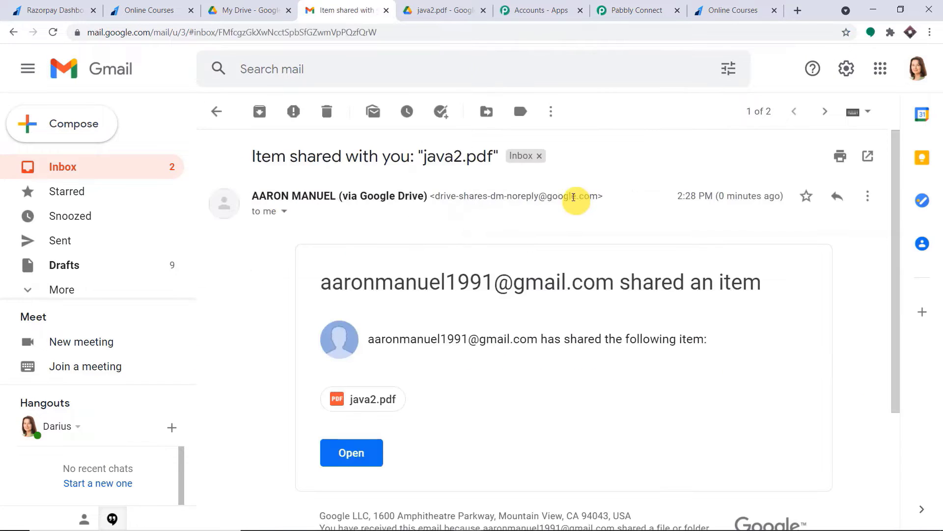
scroll(401, 305, "down", 1)
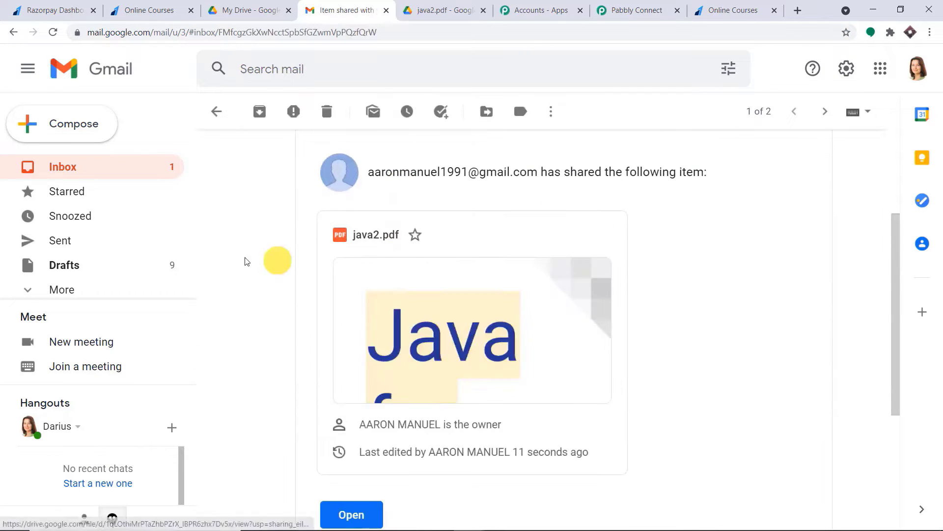
View the rest of the sharing email, return to the Razorpay to Google Drive workflow in Pabbly Connect, and collapse its trigger and action steps for review
scroll(457, 299, "down", 1)
scroll(476, 306, "down", 1)
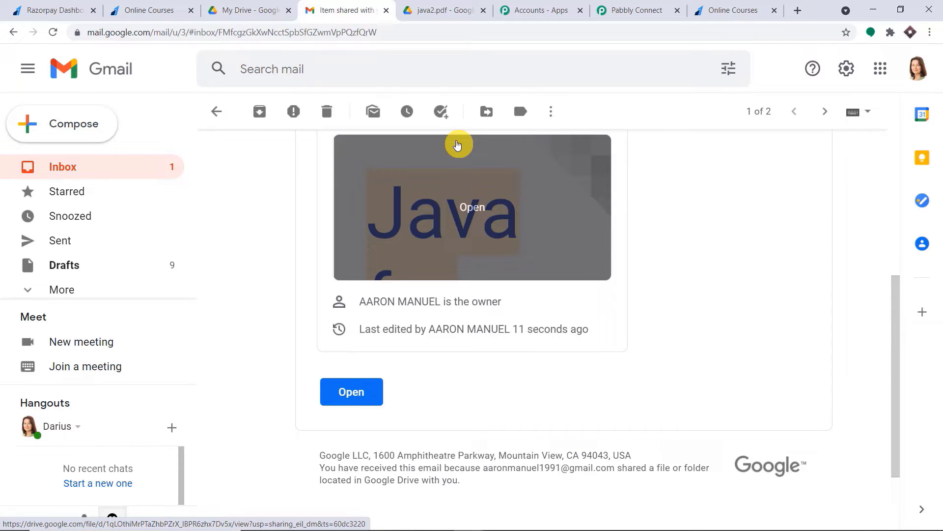
left_click(612, 5)
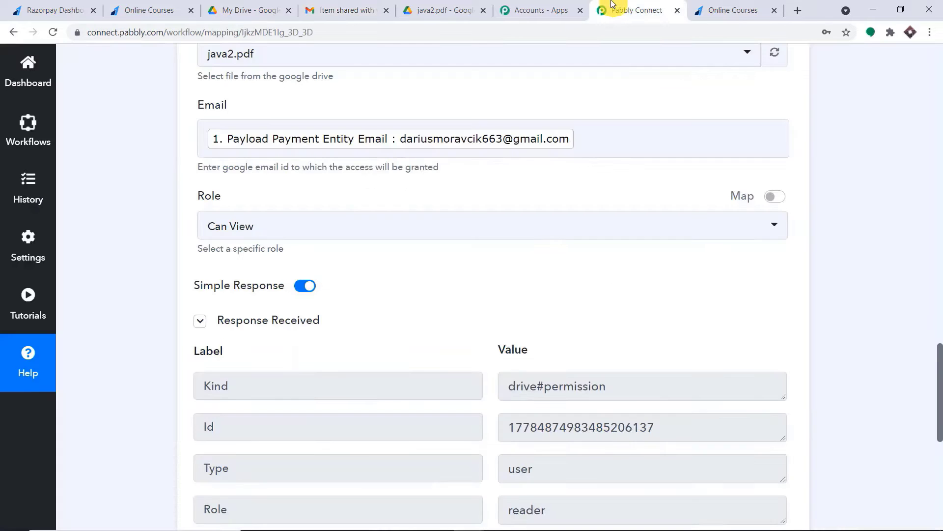
left_click(939, 249)
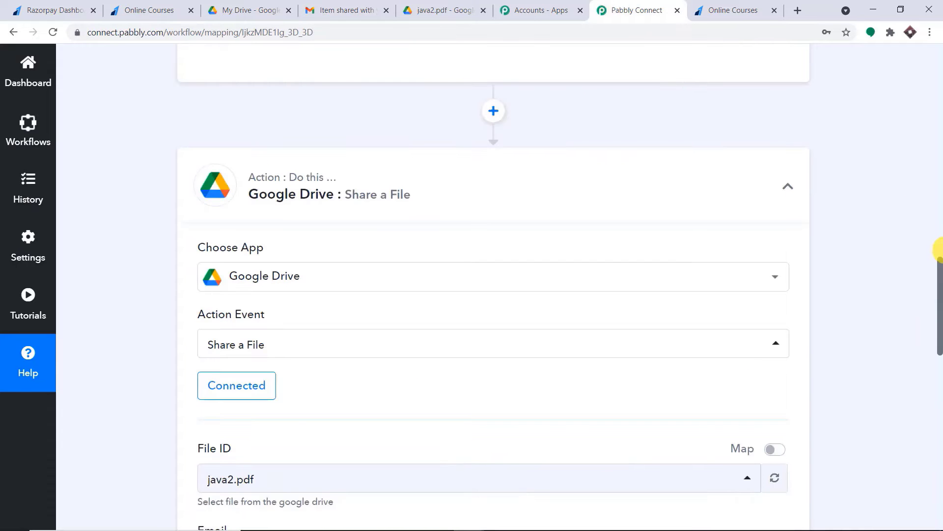
left_click(333, 186)
left_click(938, 172)
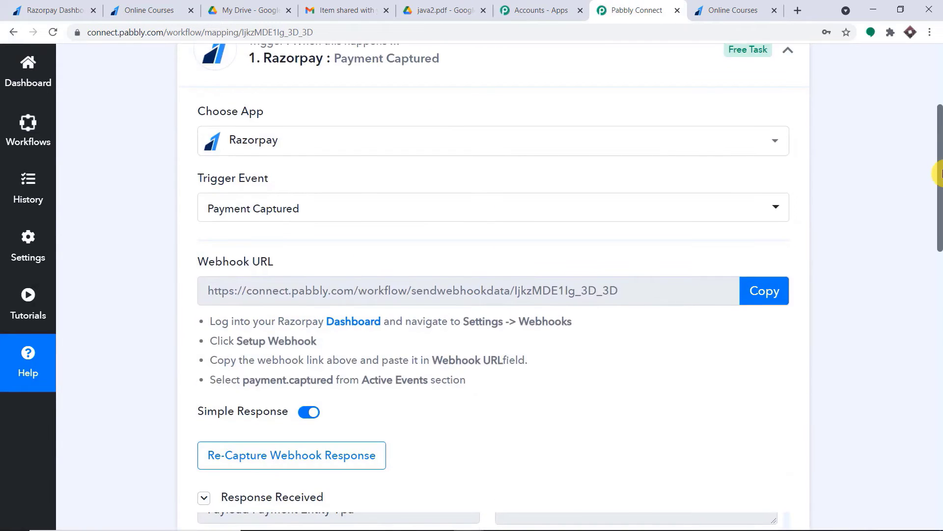
scroll(673, 131, "up", 2)
left_click(434, 142)
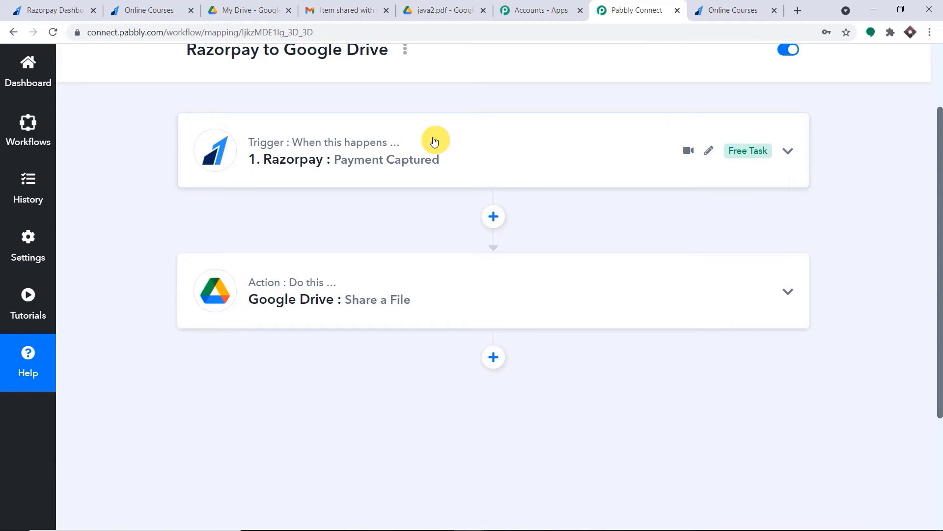
scroll(438, 139, "up", 1)
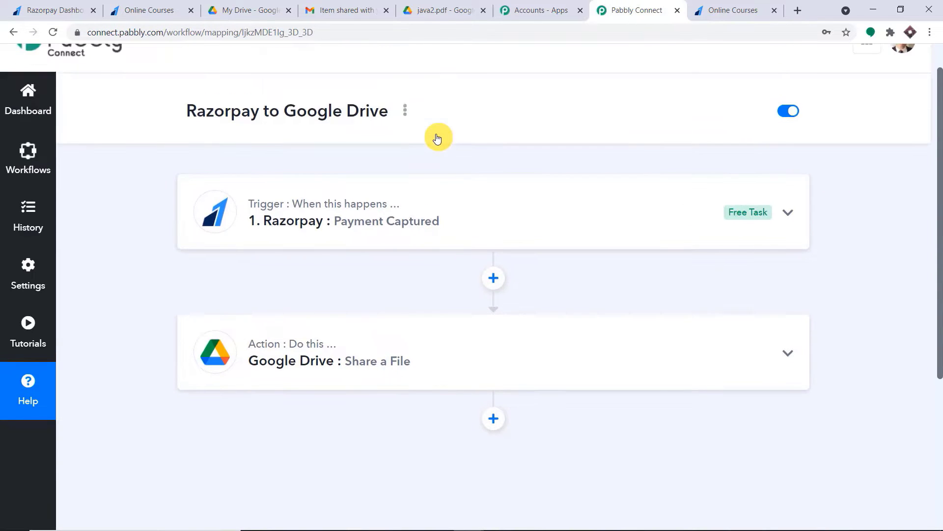
mouse_move(733, 210)
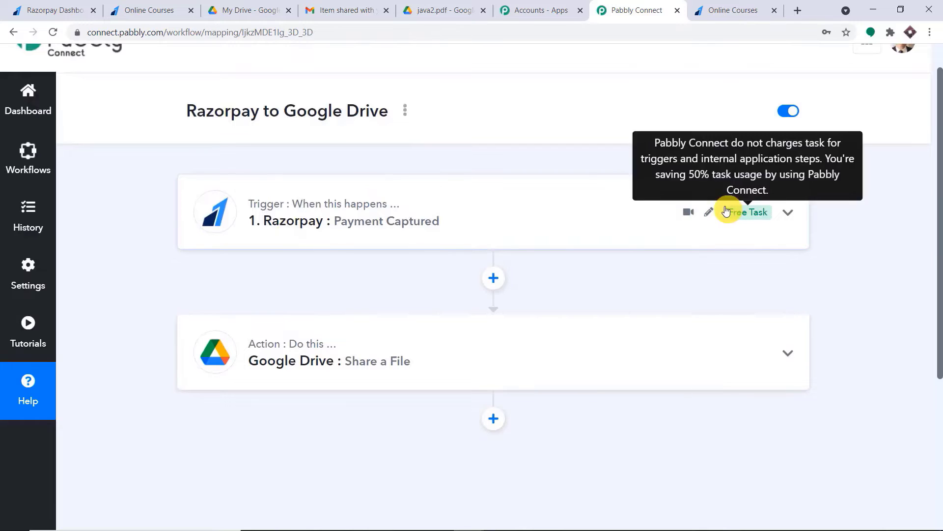
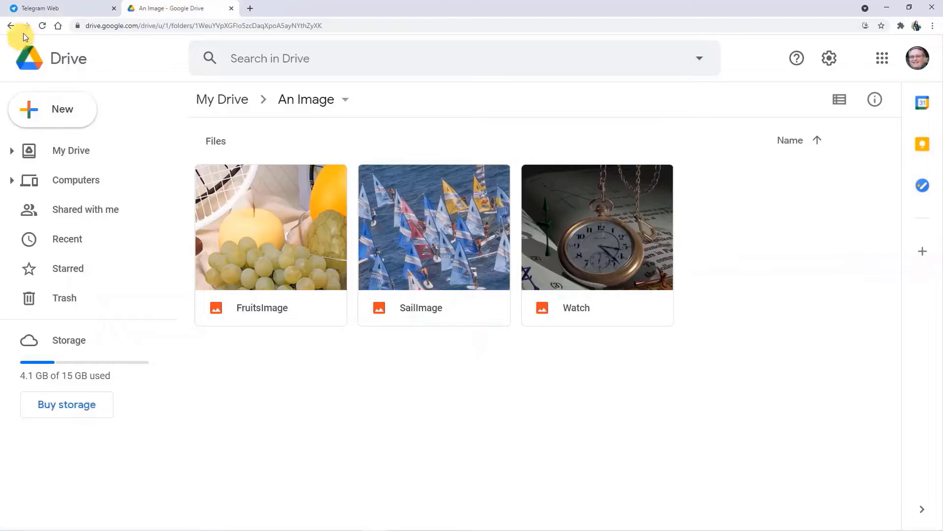
Switch to Telegram Web and copy the last Pool Image message with its pool.png link from the Test group
left_click(25, 8)
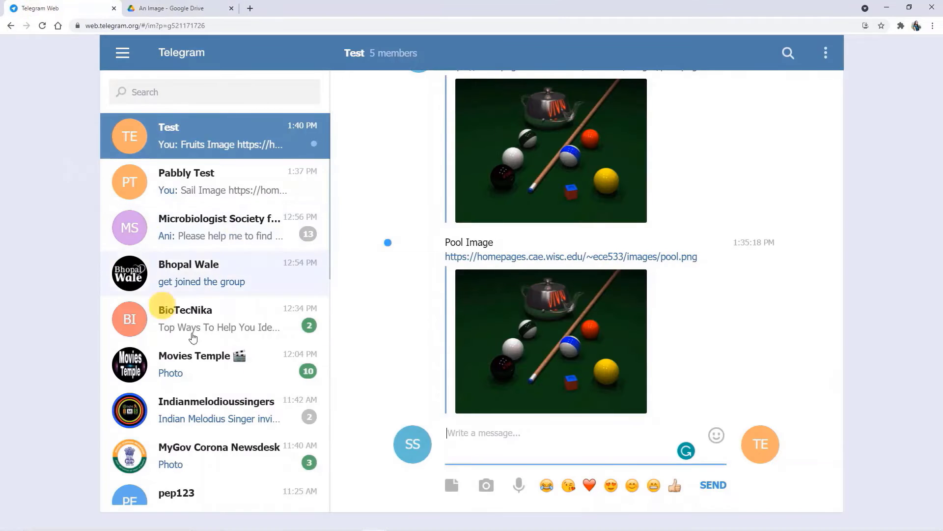
left_click(489, 432)
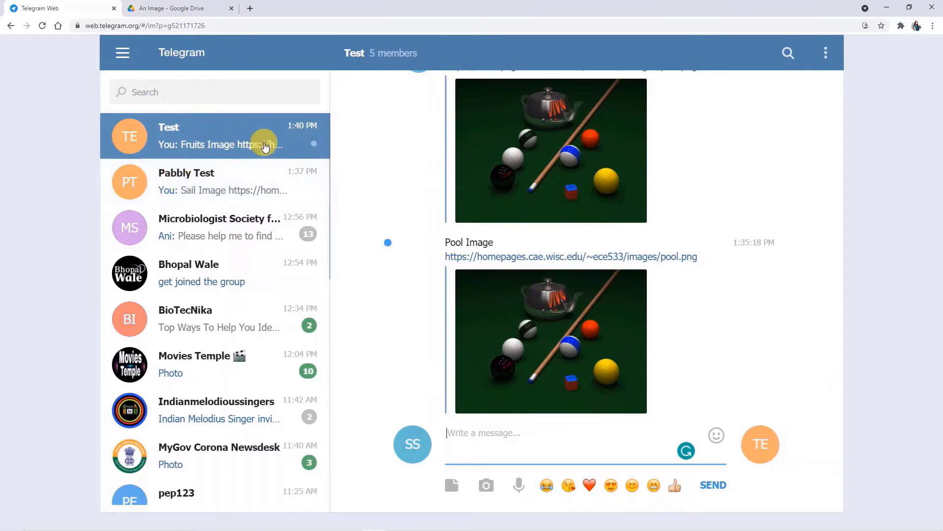
left_click_drag(687, 368, 437, 242)
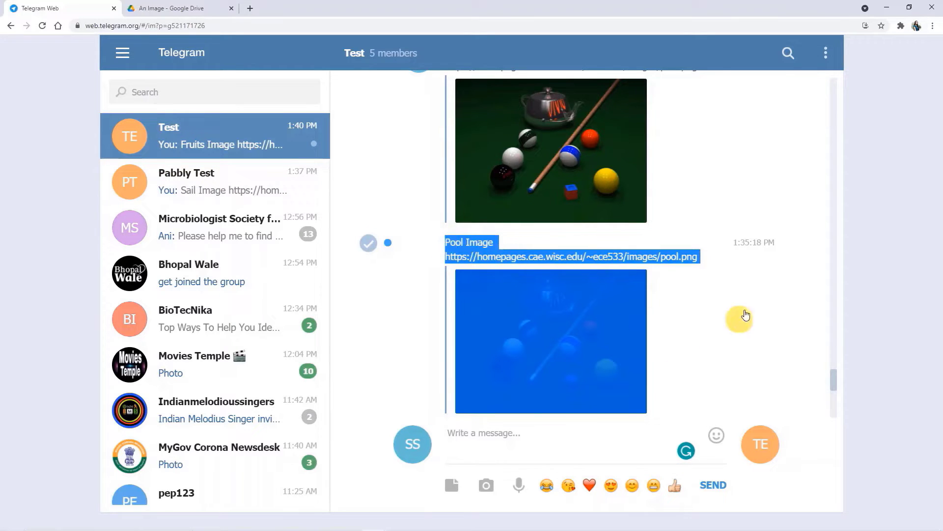
left_click(163, 185)
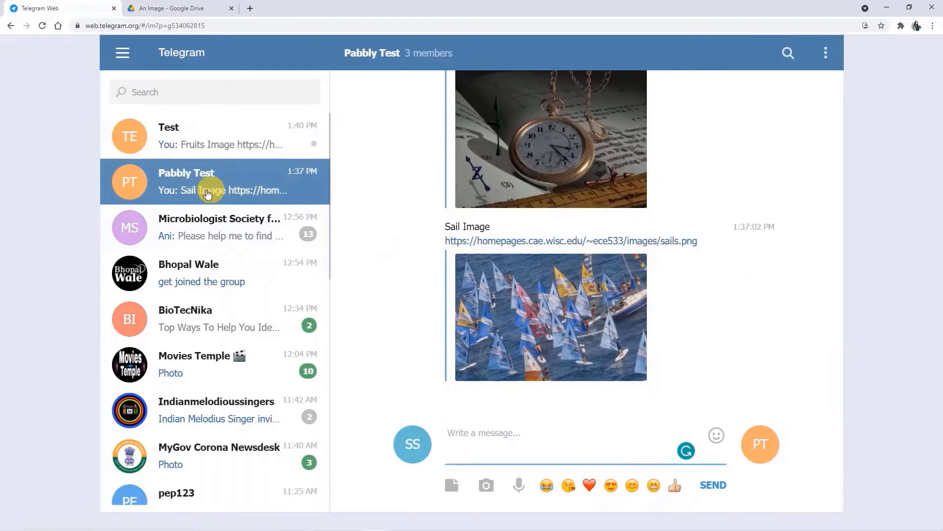
left_click(480, 431)
type("Pool Image https://homepages.cae.wisc.edu/~ece533/images/pool.png [Photo]")
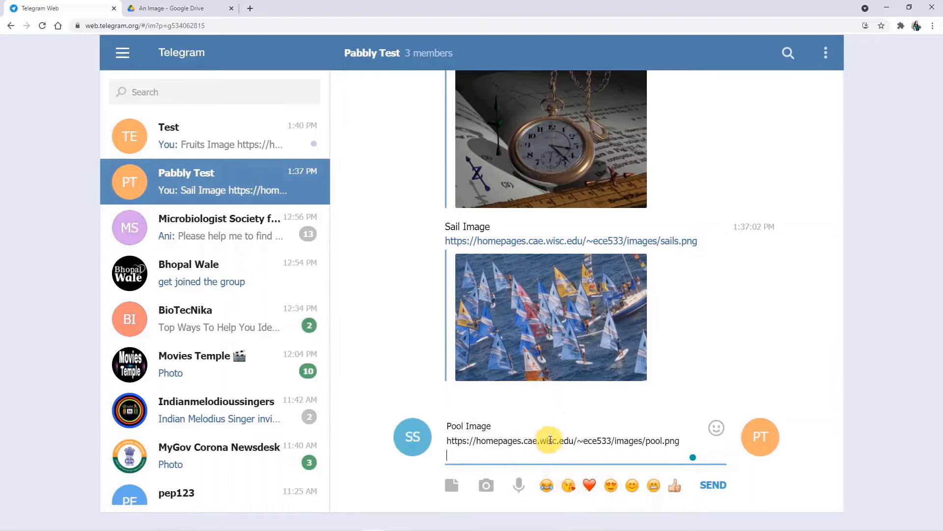
key("Return")
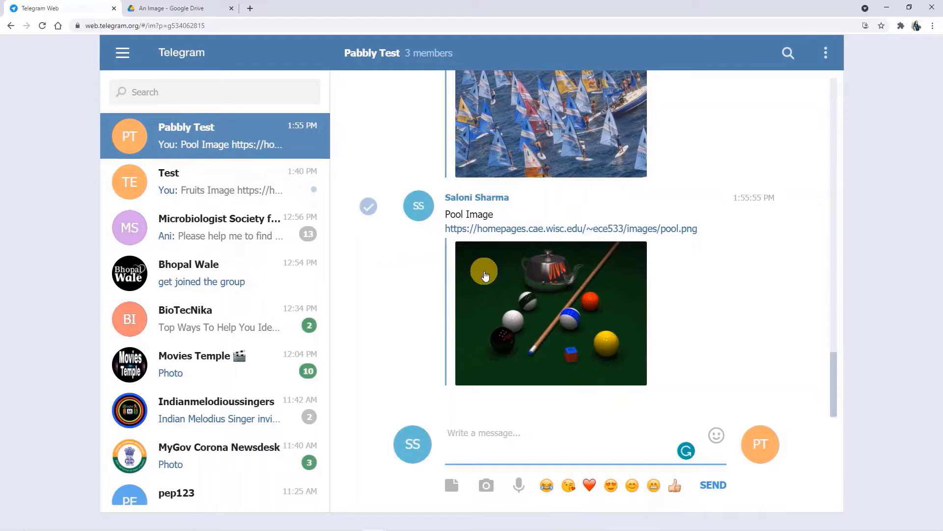
left_click(179, 8)
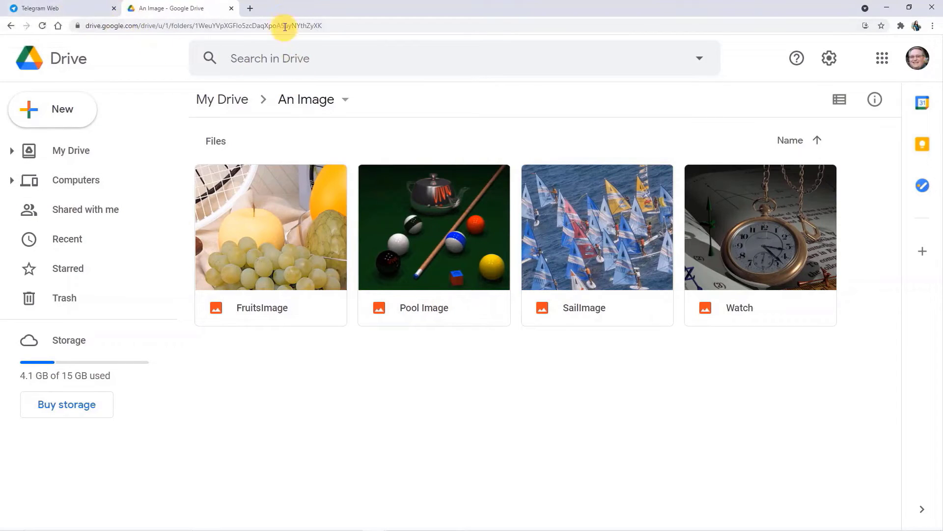
Open pabbly.com in a new browser tab and go to the Pabbly Connect product page
left_click(250, 10)
left_click(237, 22)
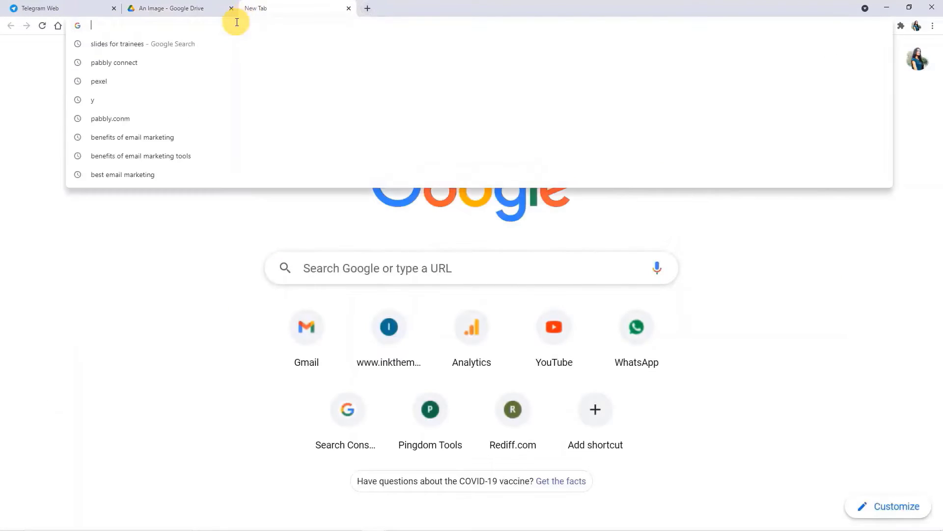
type("pabbly")
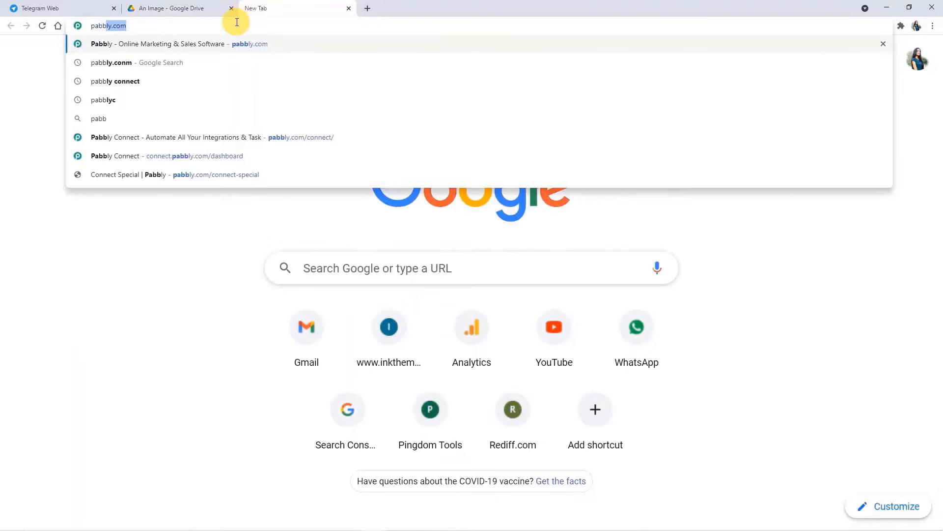
type(".com")
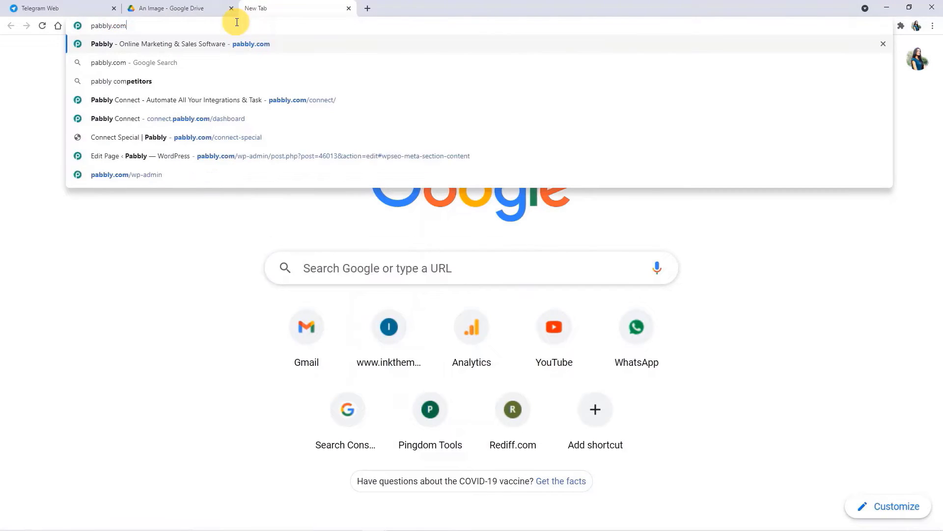
key("Return")
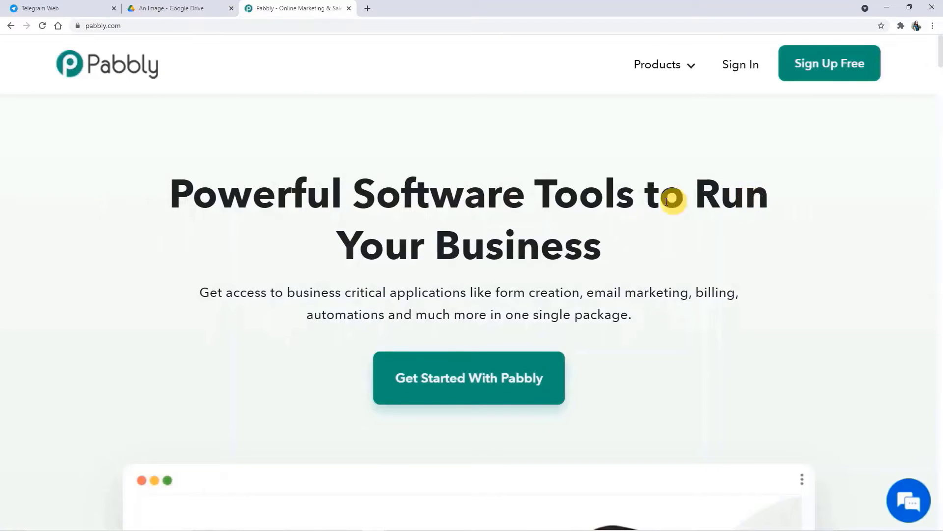
mouse_move(674, 65)
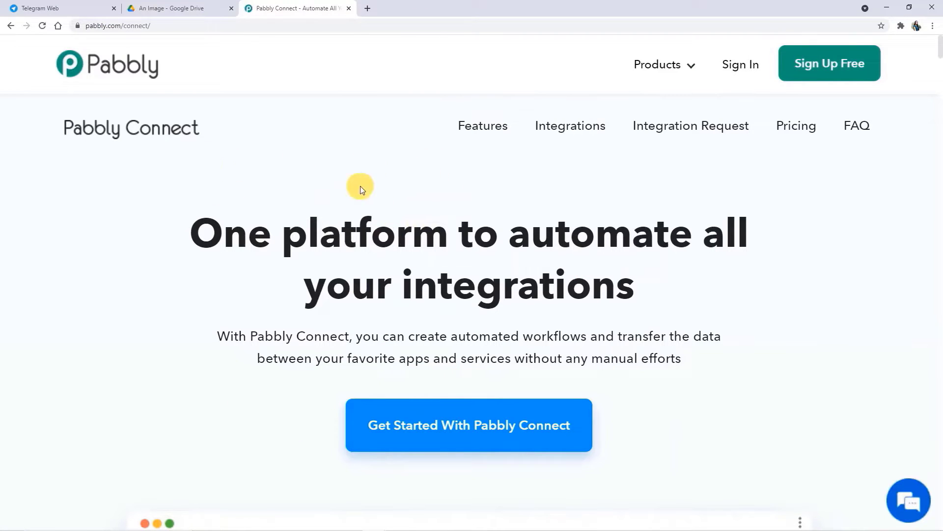
Sign in to Pabbly and open the dashboard of the Connect application
left_click(735, 68)
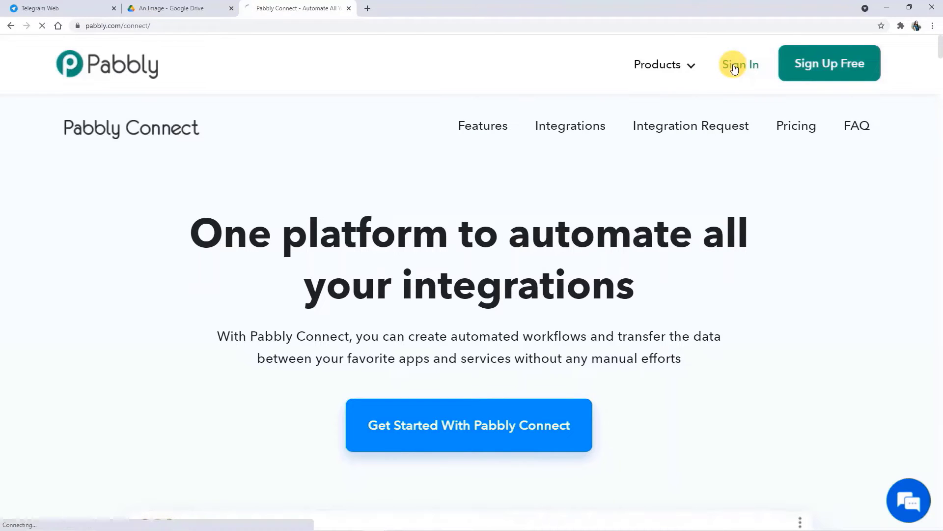
scroll(385, 354, "down", 3)
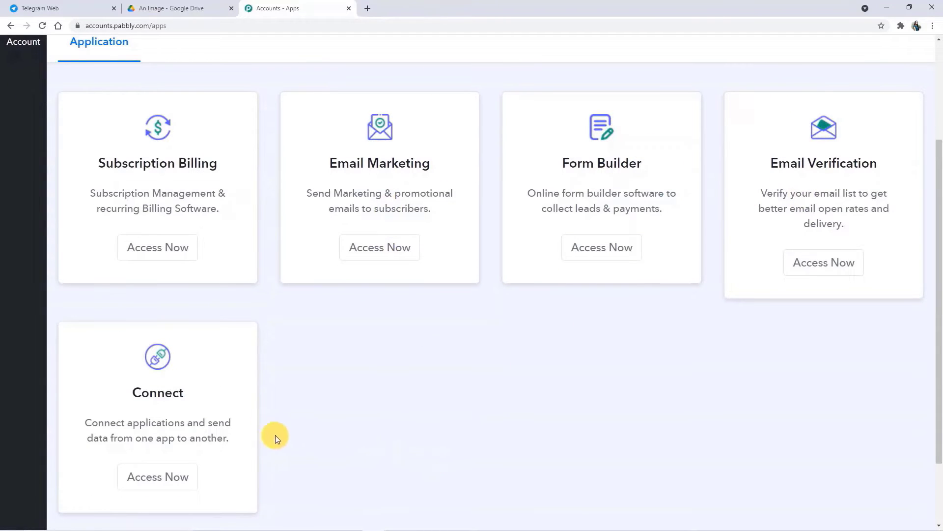
left_click(168, 469)
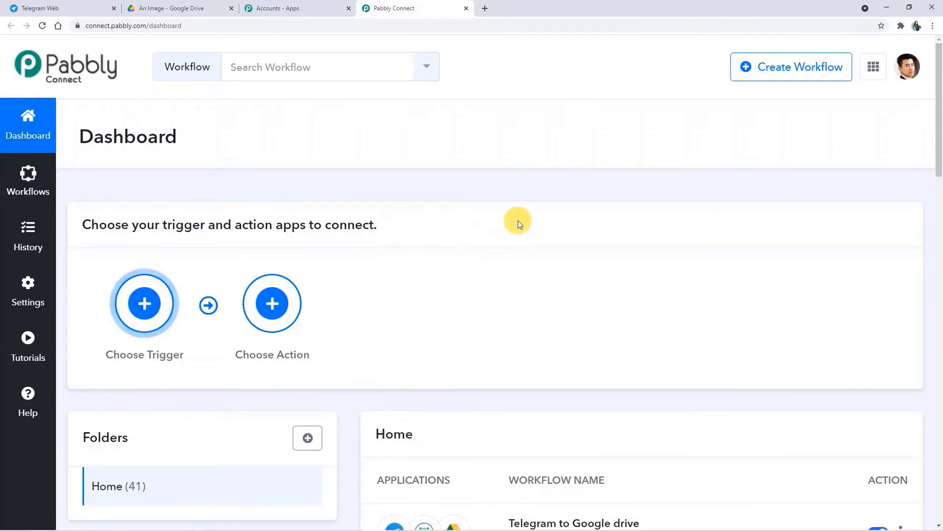
Create a new workflow named Telegram To Google Drive
left_click(823, 69)
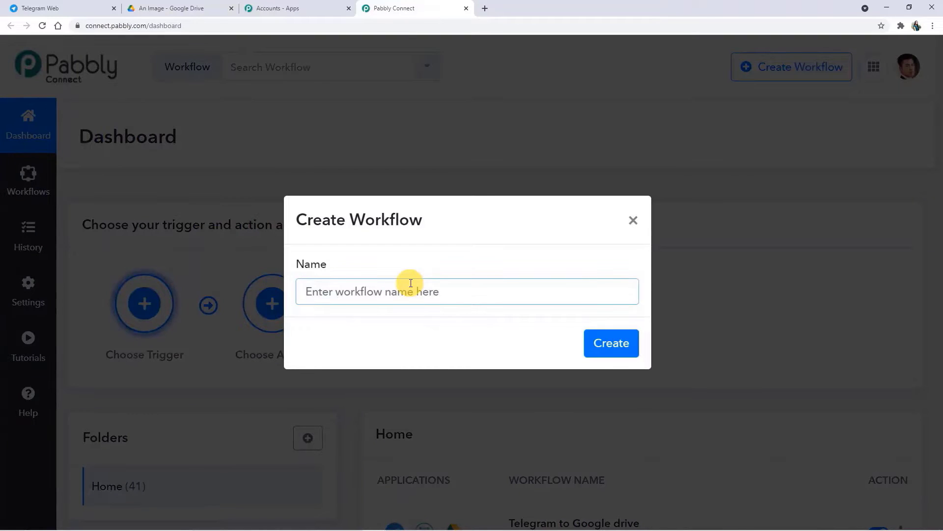
type("T")
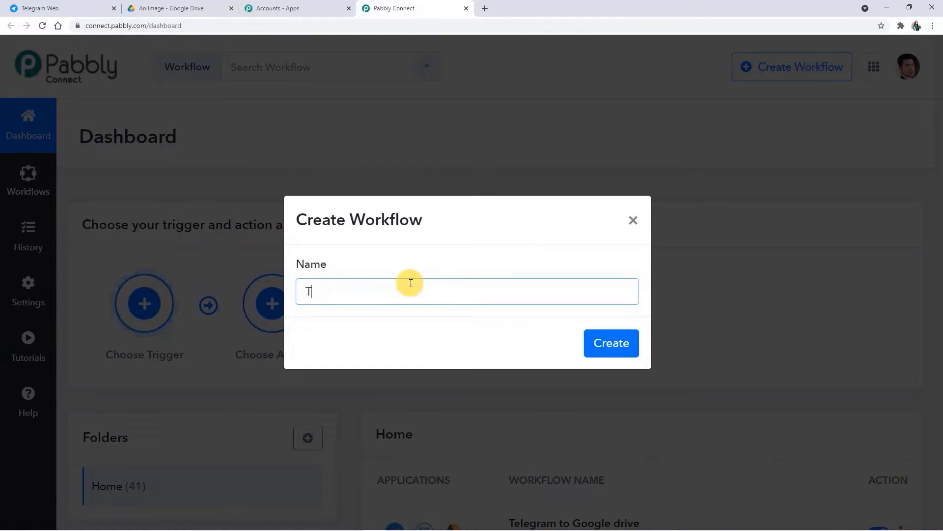
type("elegram To Google Drive")
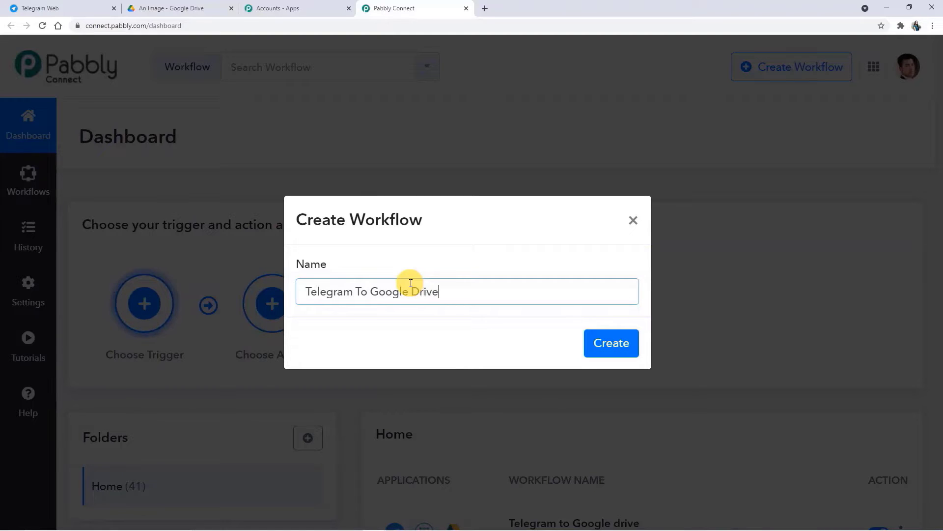
left_click(610, 343)
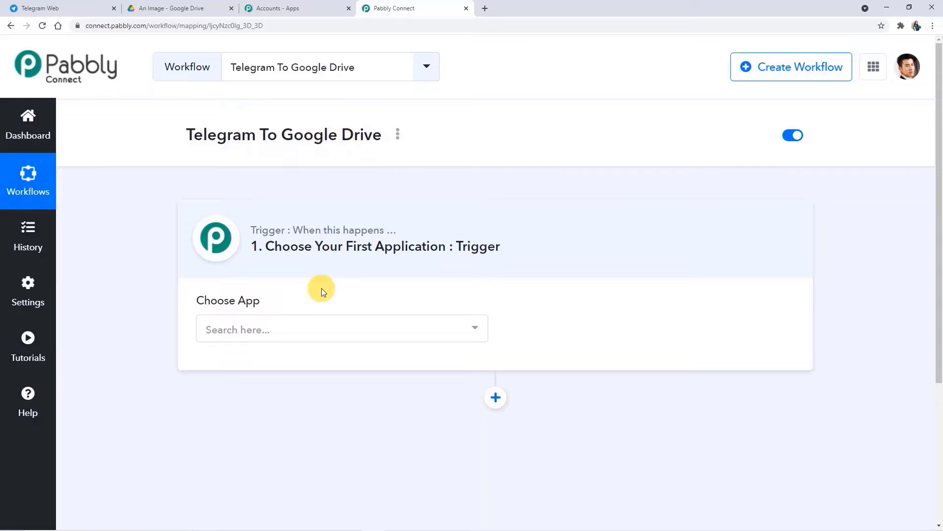
Set the workflow's trigger app to Telegram Bot with the Set Webhook / Watch Updates event
left_click(286, 337)
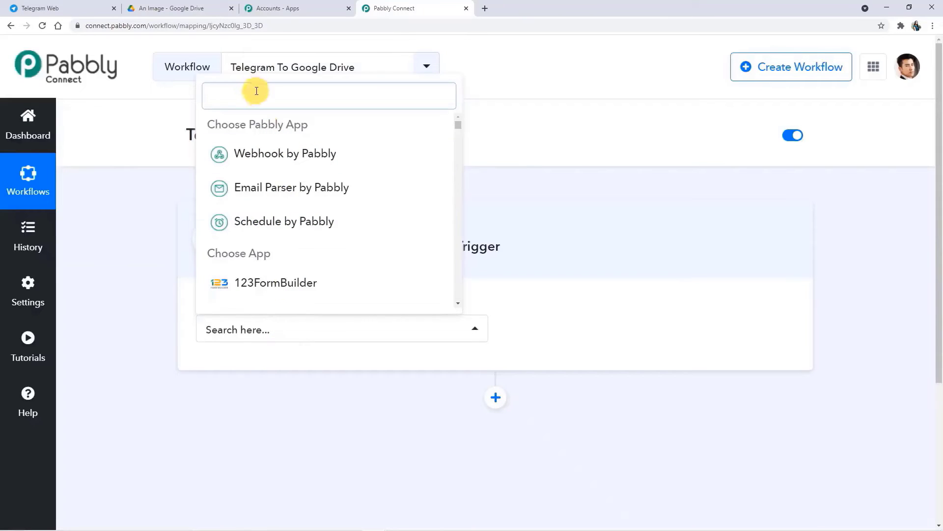
type("tek")
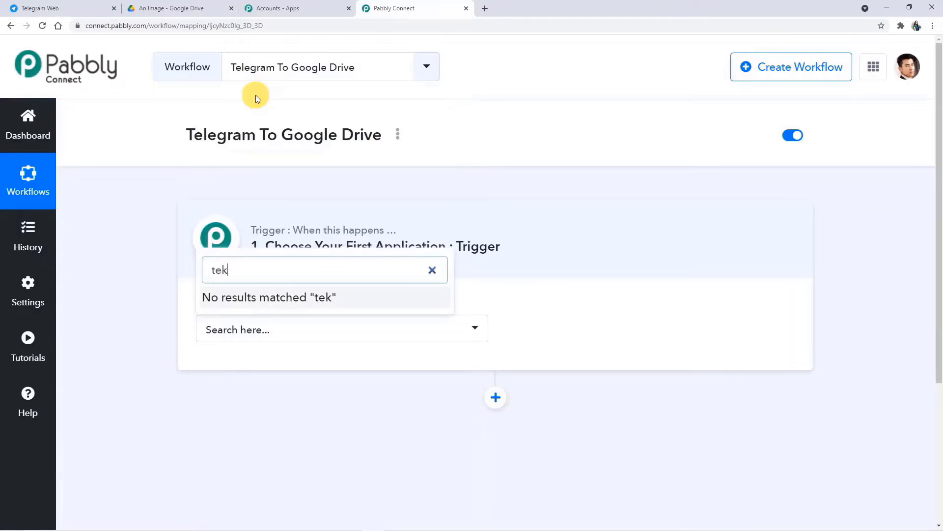
key("BackSpace")
type("legra")
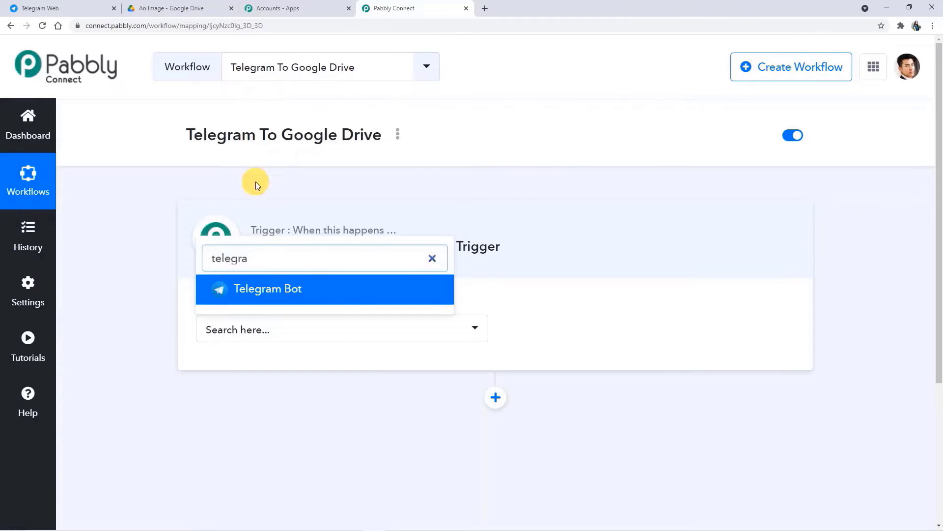
left_click(378, 291)
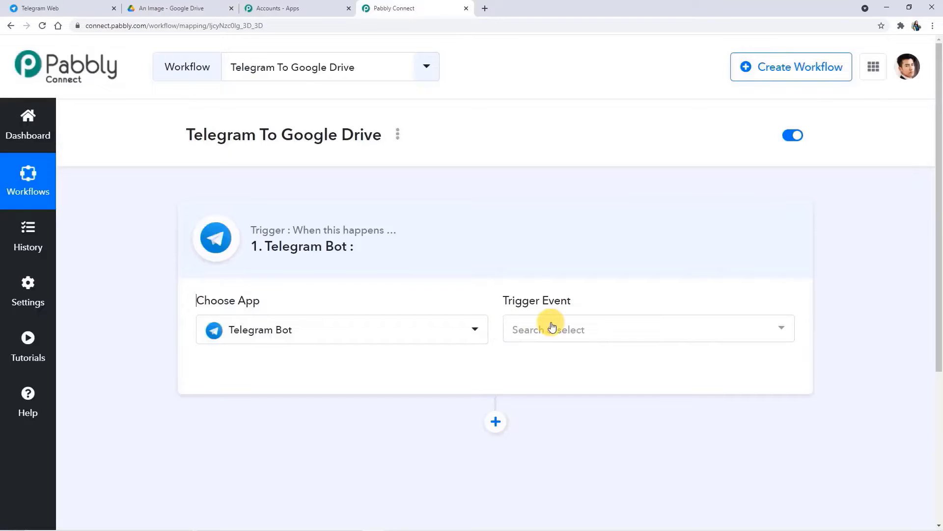
left_click(552, 326)
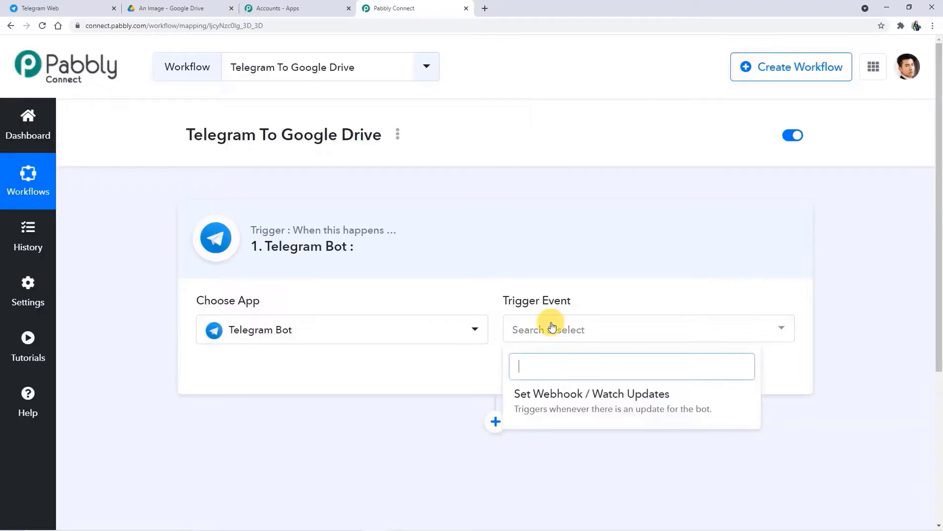
left_click(591, 407)
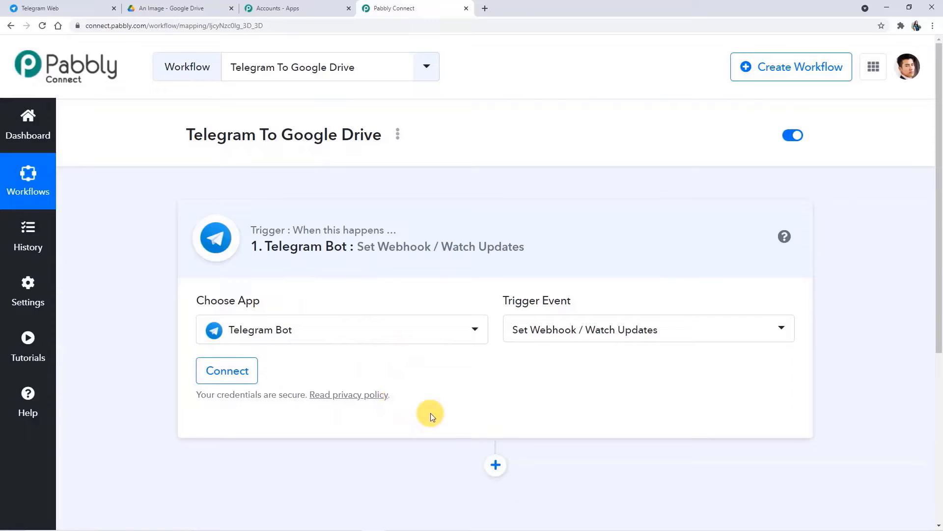
Begin a new Telegram Bot connection for the trigger, and switch to Telegram Web to find and open the BotFather chat
left_click(233, 372)
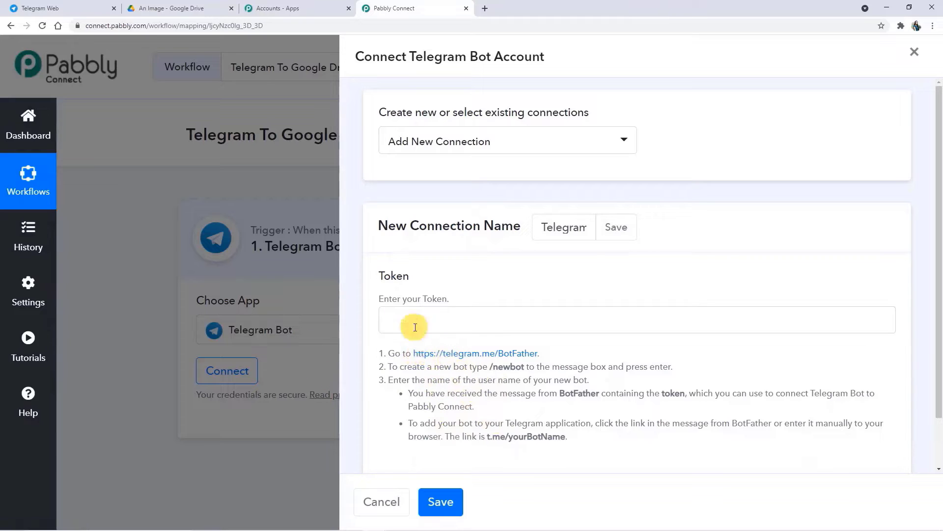
left_click(102, 10)
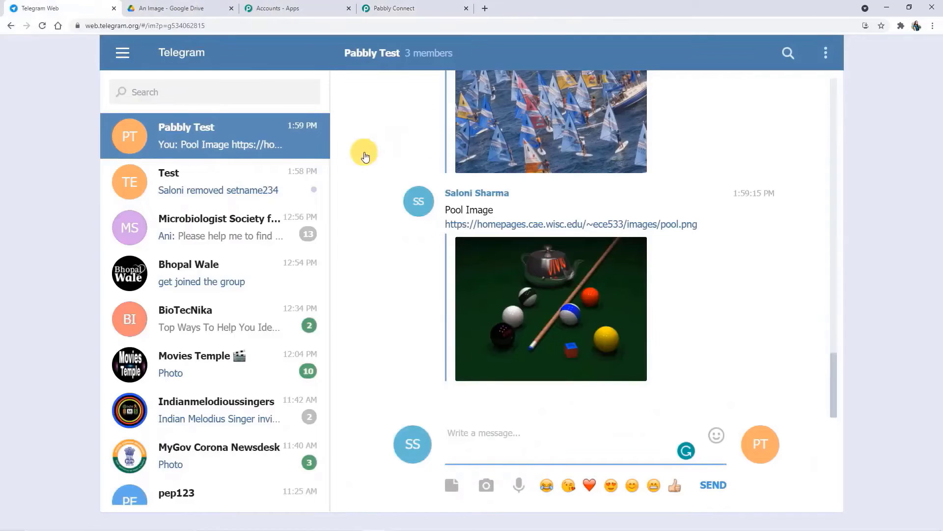
left_click(285, 99)
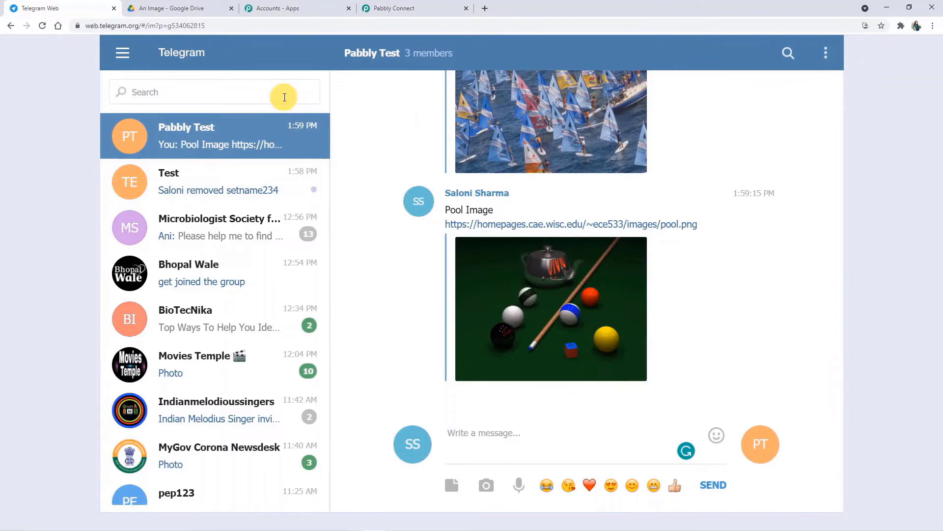
type("bot")
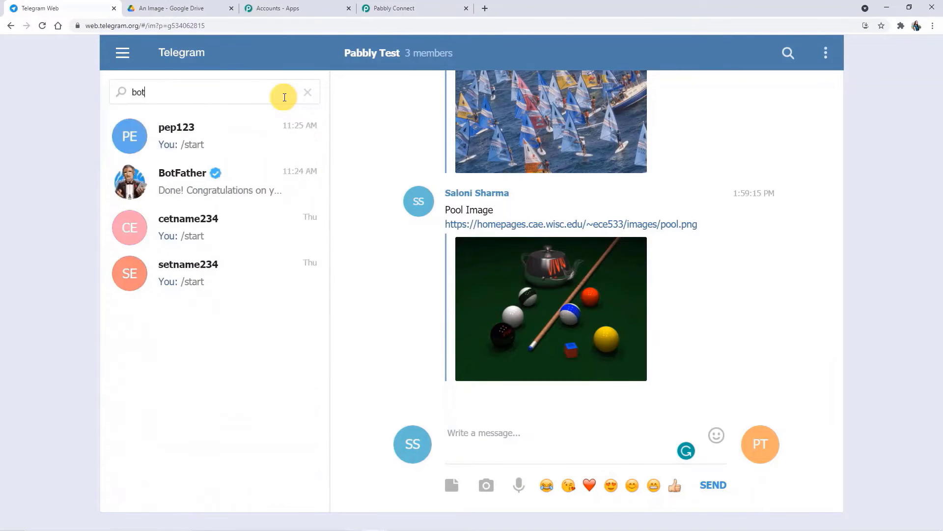
type("fahe")
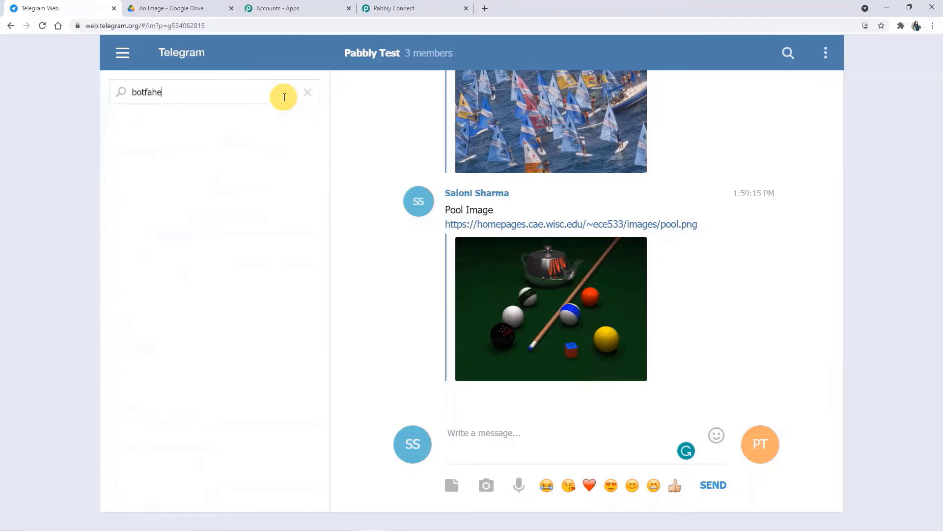
key("BackSpace")
key("BackSpace")
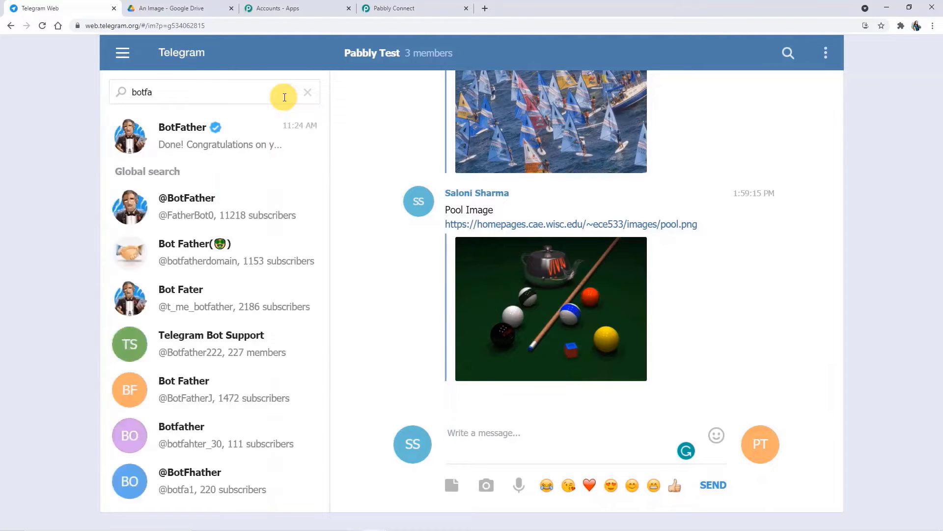
left_click(272, 131)
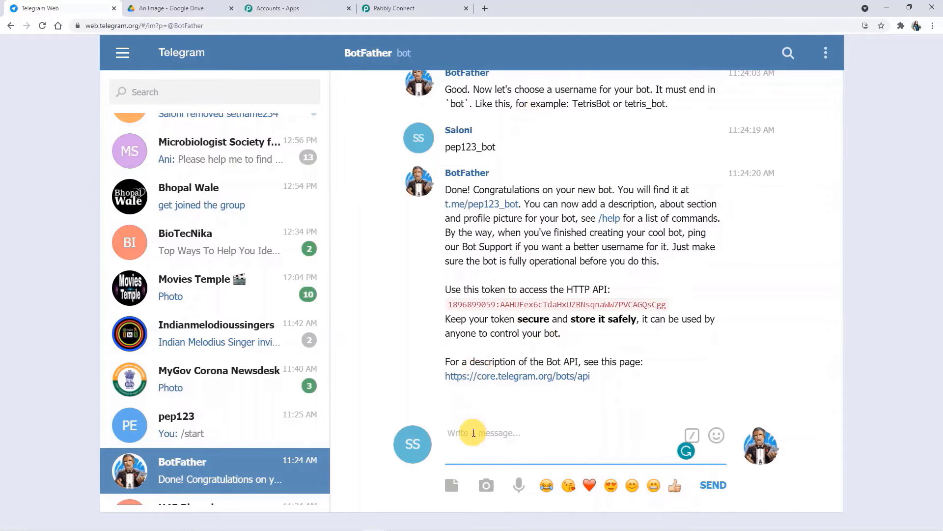
Create a bot named yey1234 with the username yey1234_bot through BotFather's /newbot command, and start a chat with it
type("/newbot")
key("Return")
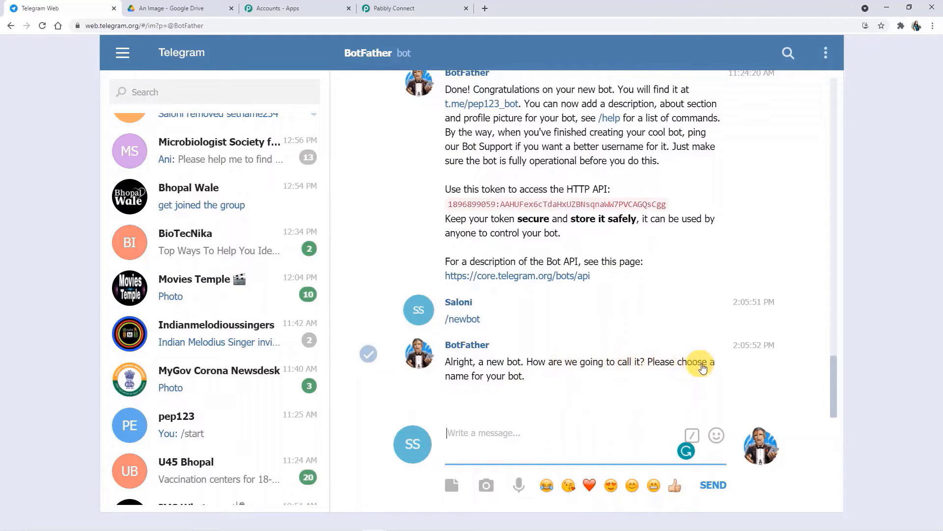
left_click(497, 434)
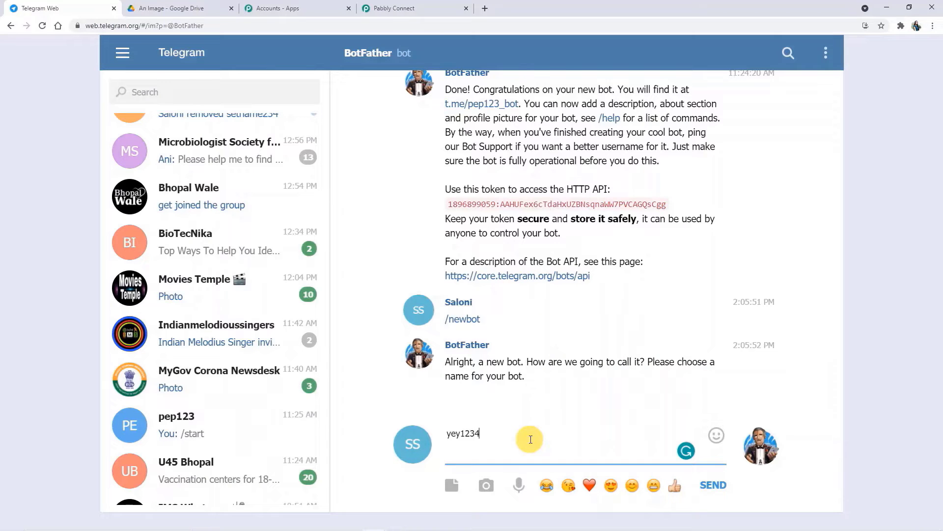
key("Return")
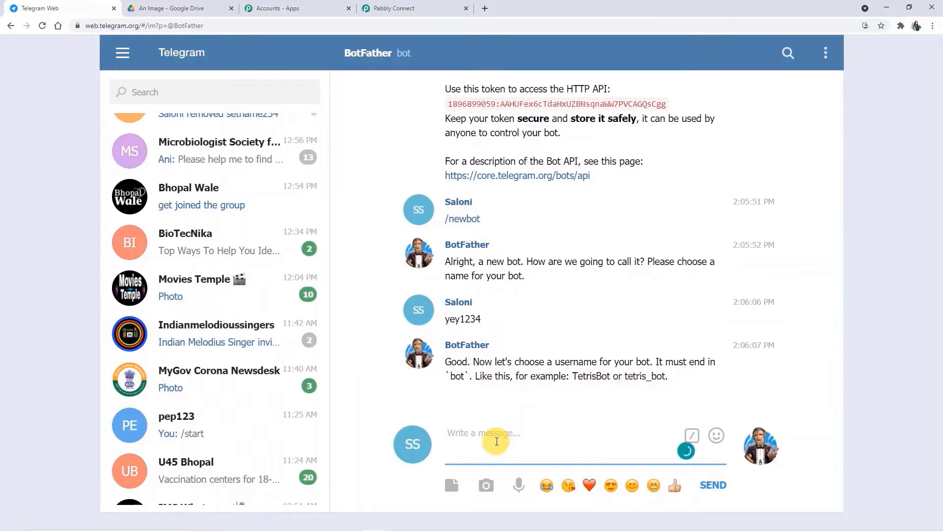
type("yey1234_bot")
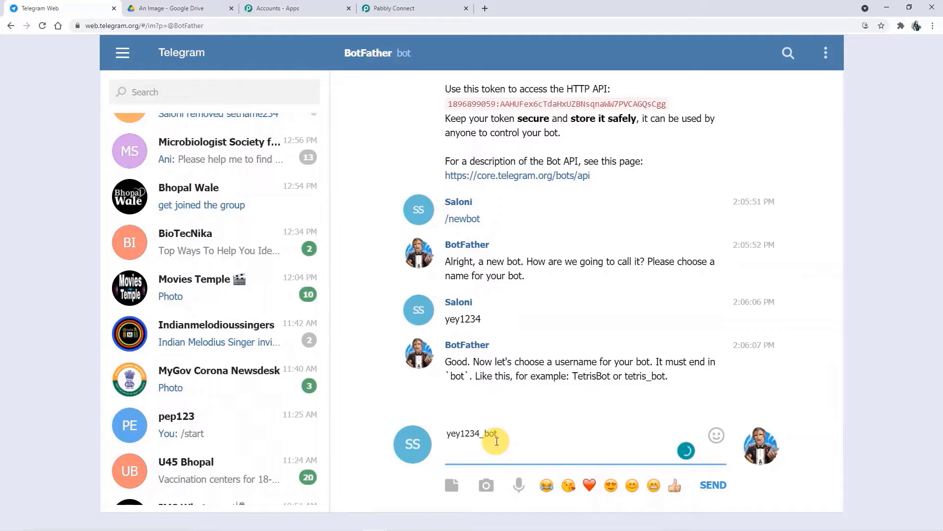
key("Return")
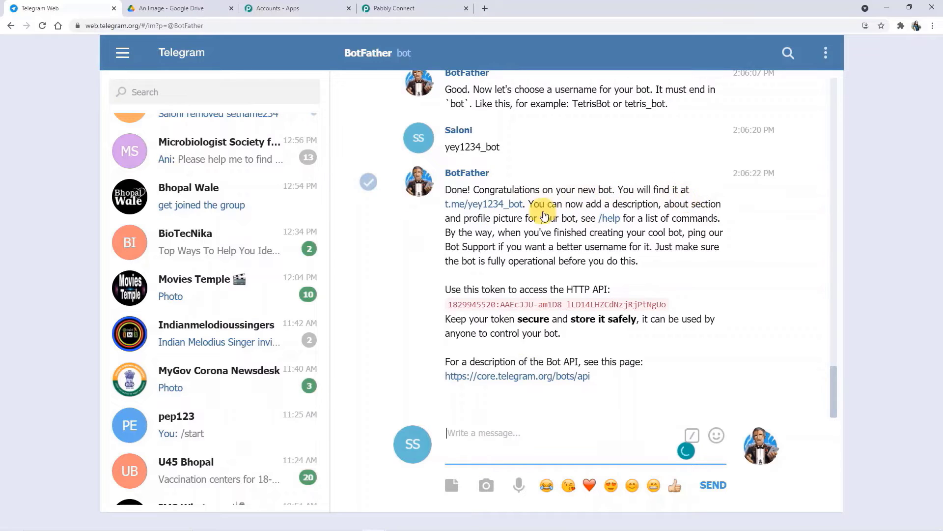
left_click(494, 205)
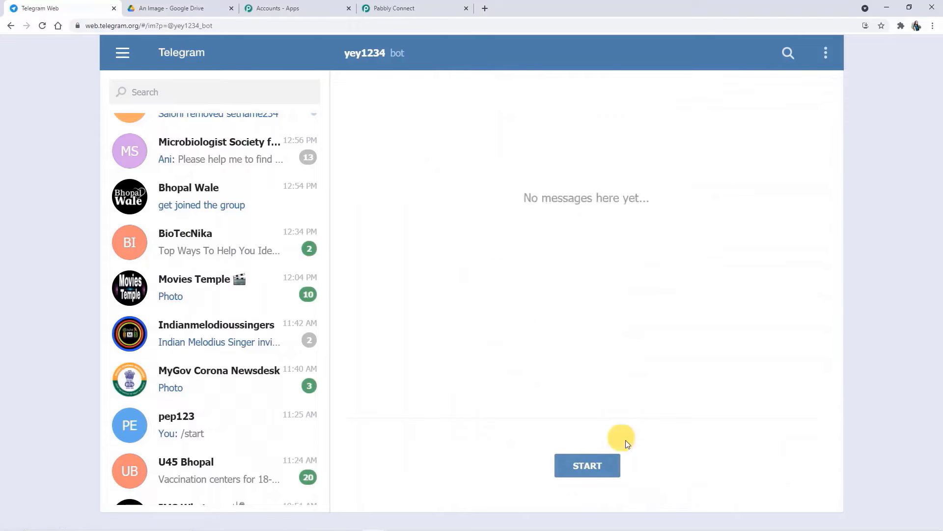
left_click(604, 464)
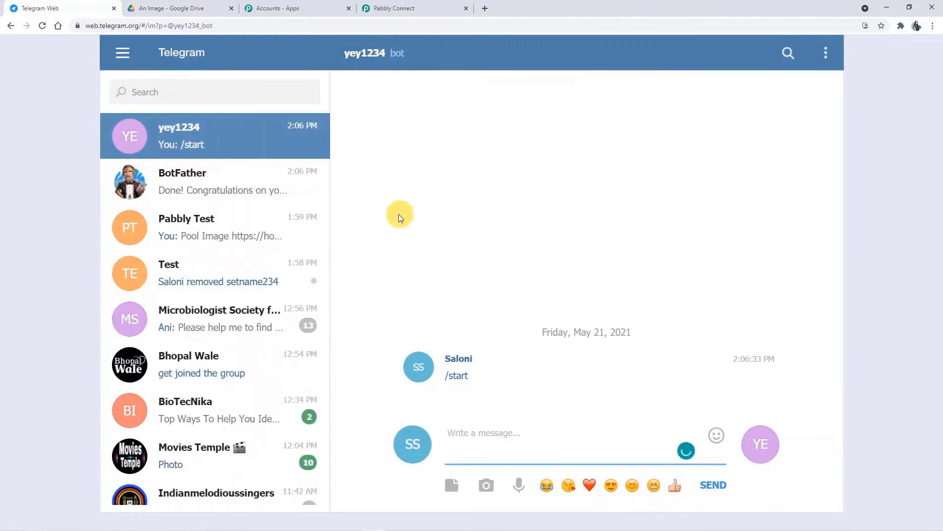
Return to the BotFather chat and copy the API token of the earlier bot setnam234_bot
left_click(259, 180)
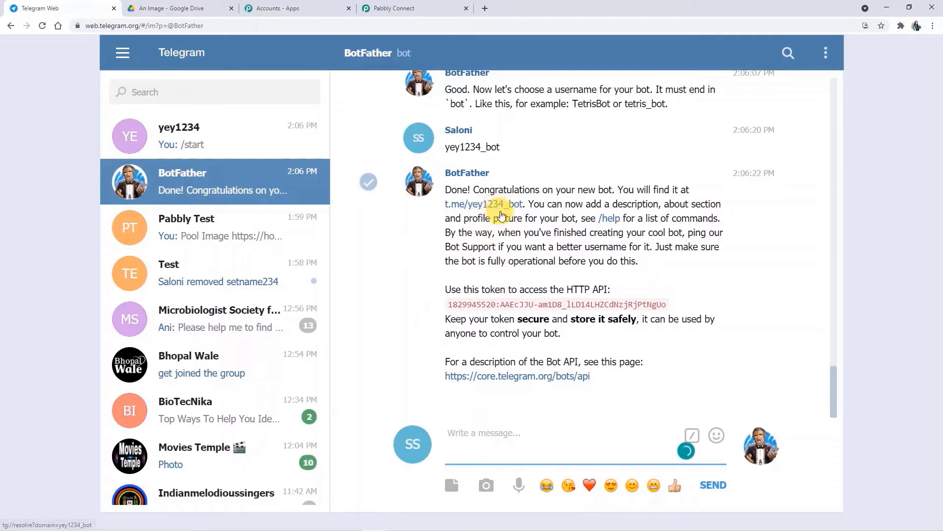
scroll(508, 233, "up", 3)
scroll(511, 238, "up", 12)
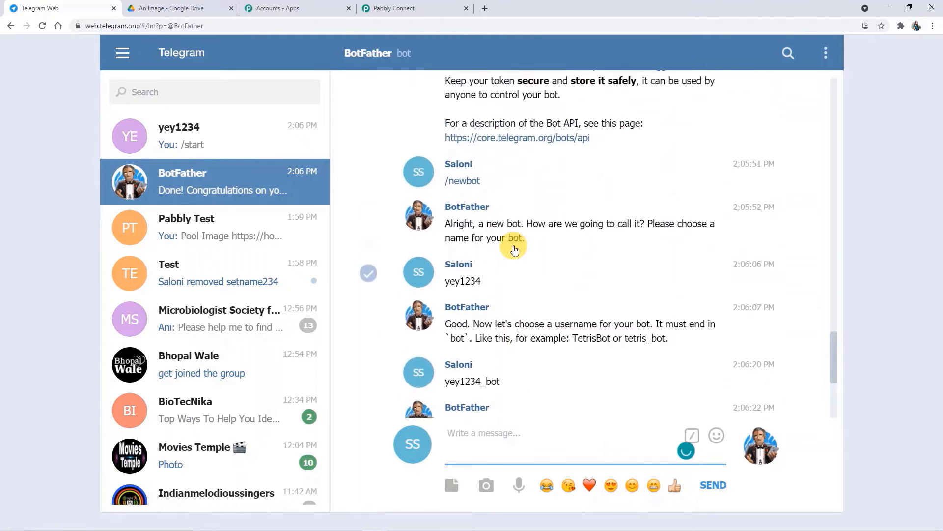
scroll(528, 273, "up", 8)
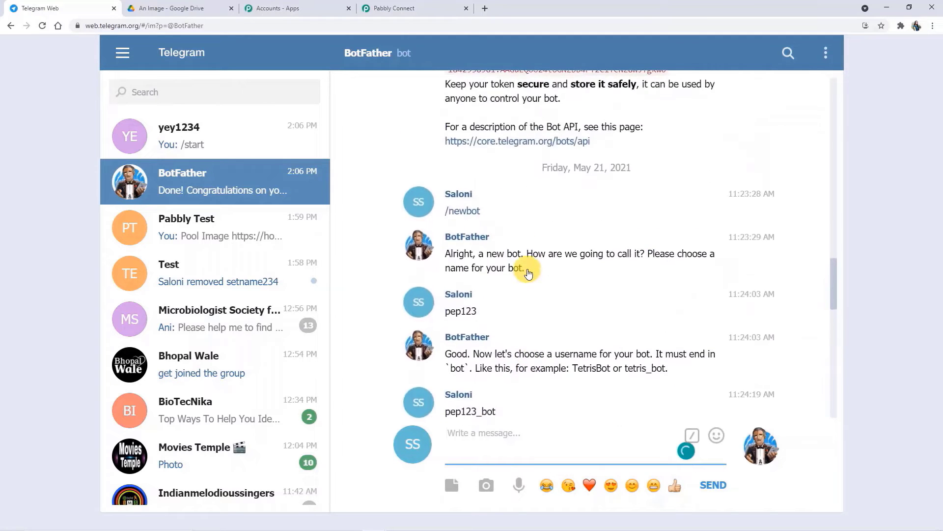
scroll(528, 273, "up", 6)
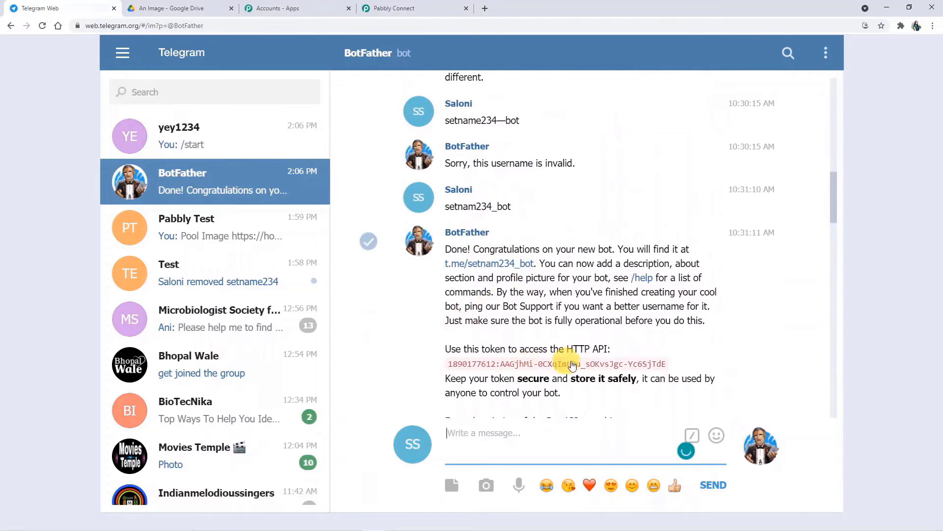
left_click_drag(680, 362, 439, 366)
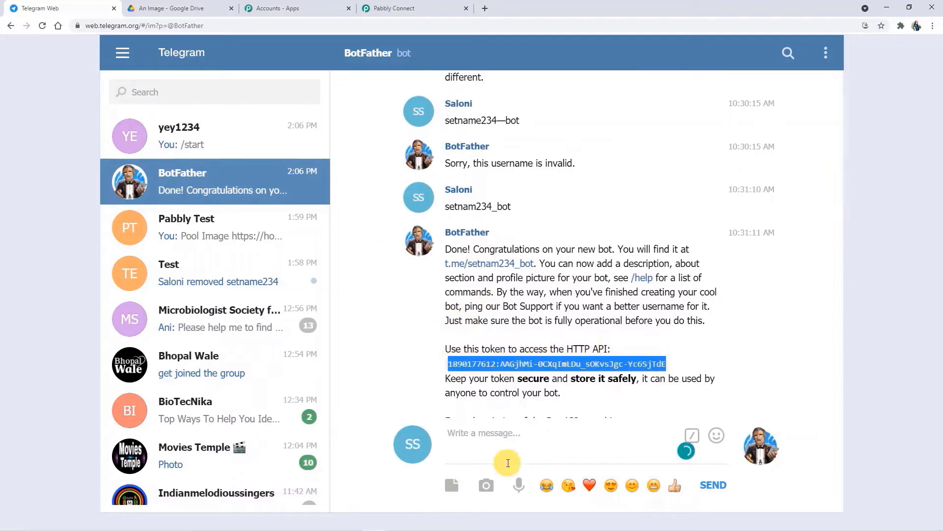
Switch to Pabbly Connect, paste the bot token into the Token field and save the Telegram Bot connection
left_click(417, 9)
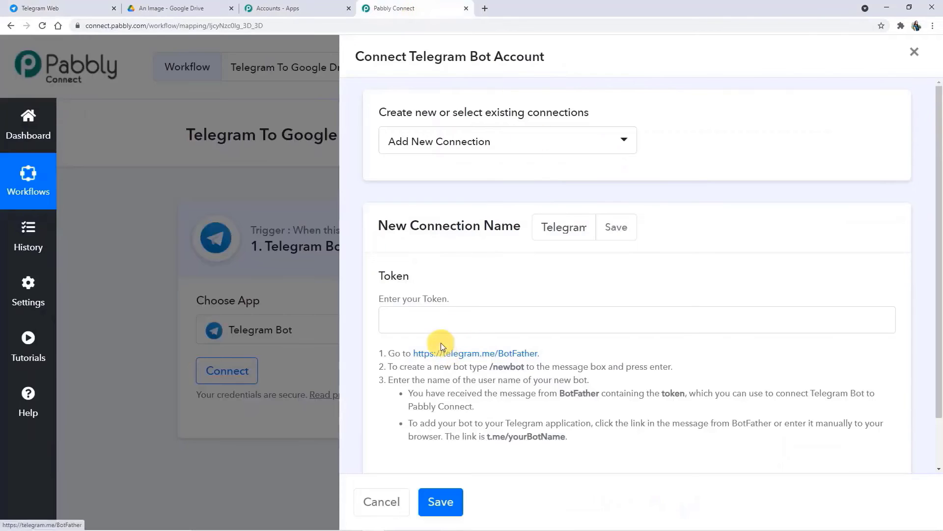
left_click(420, 319)
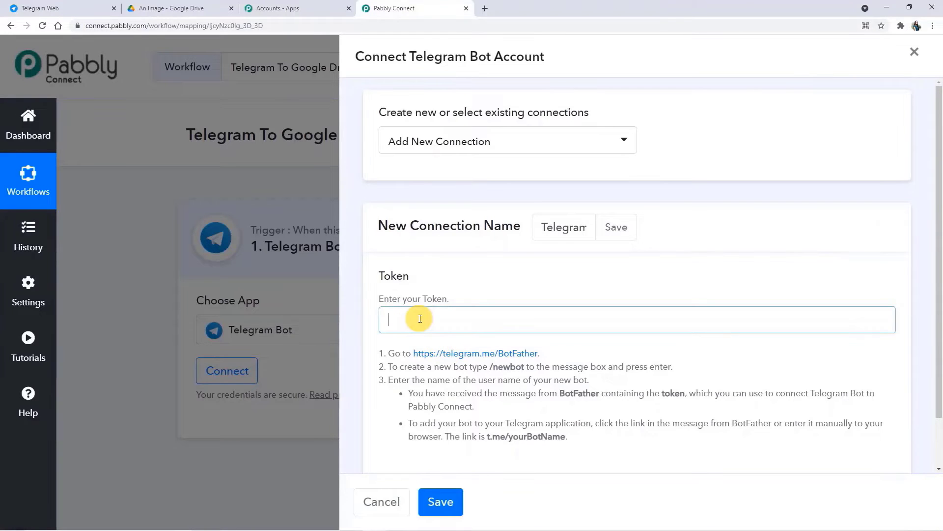
key("ctrl+v")
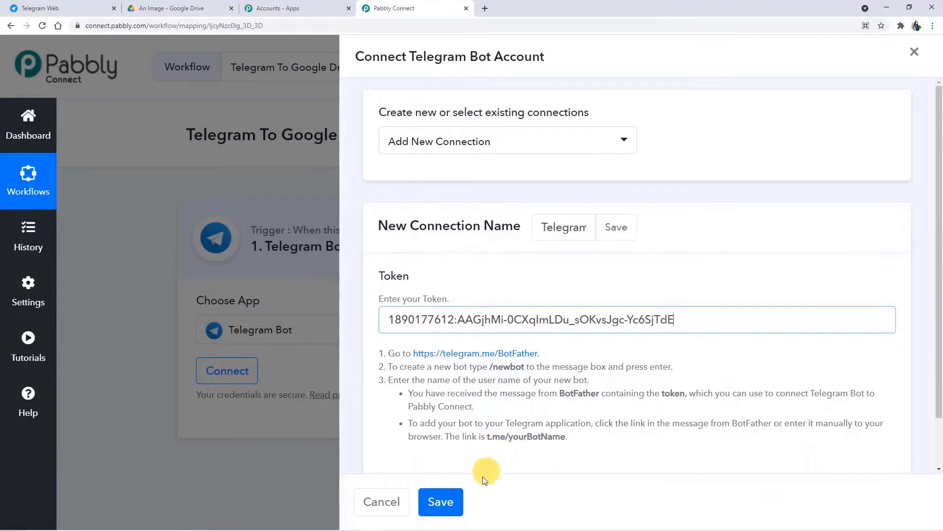
left_click(466, 500)
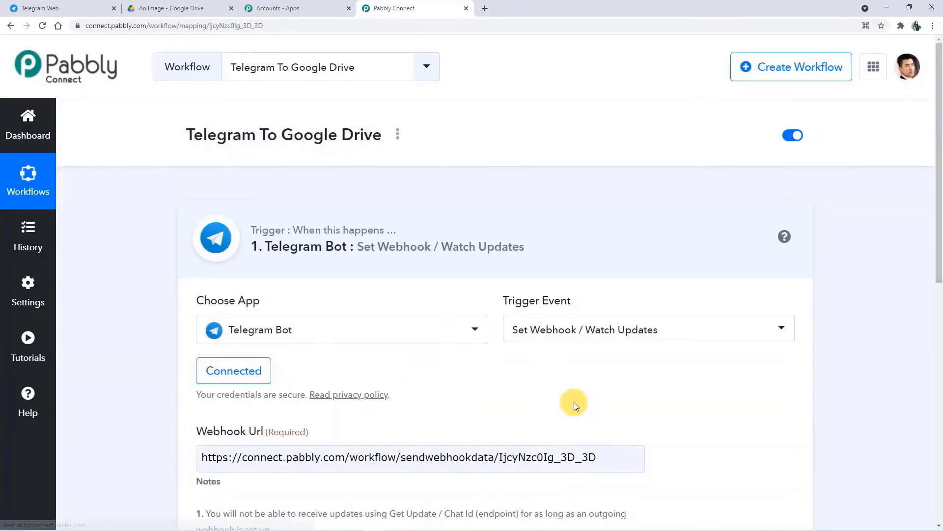
Save the Telegram trigger with a test request to set the webhook, and start capturing the webhook response
scroll(402, 363, "down", 2)
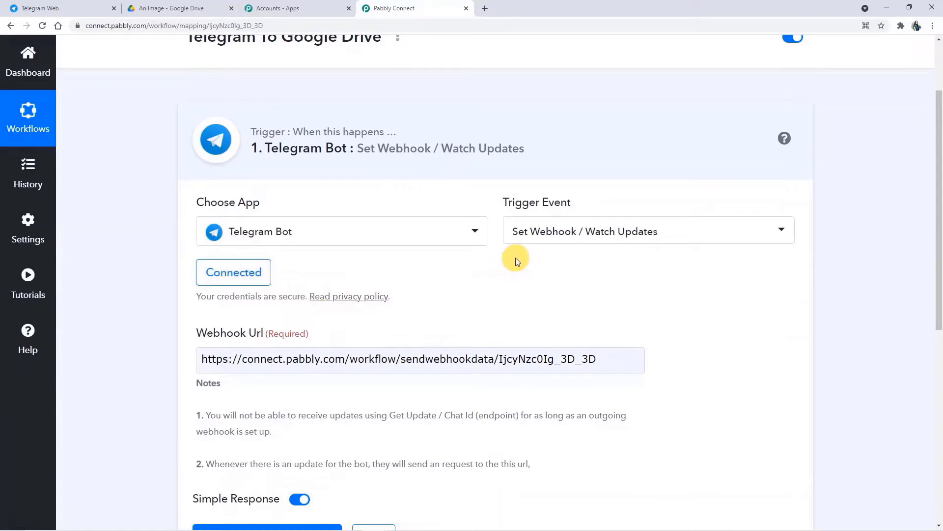
scroll(385, 285, "down", 5)
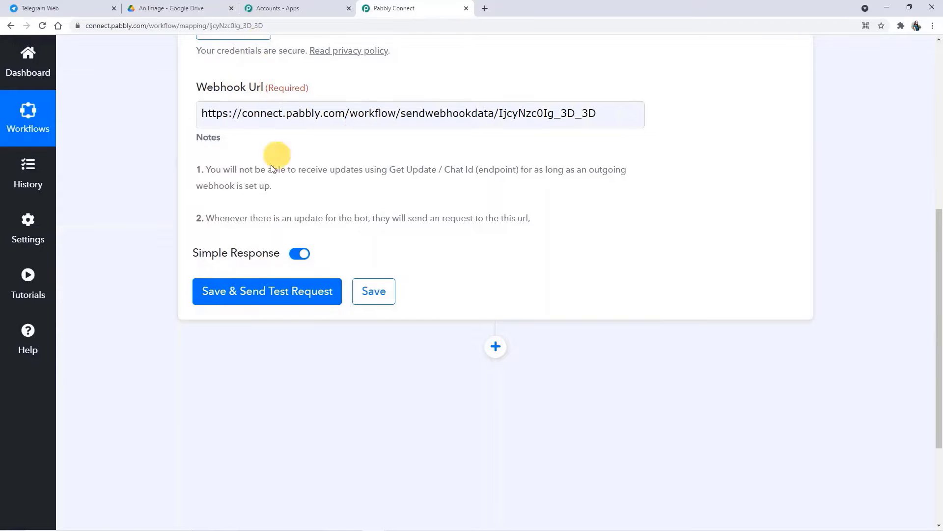
left_click(264, 293)
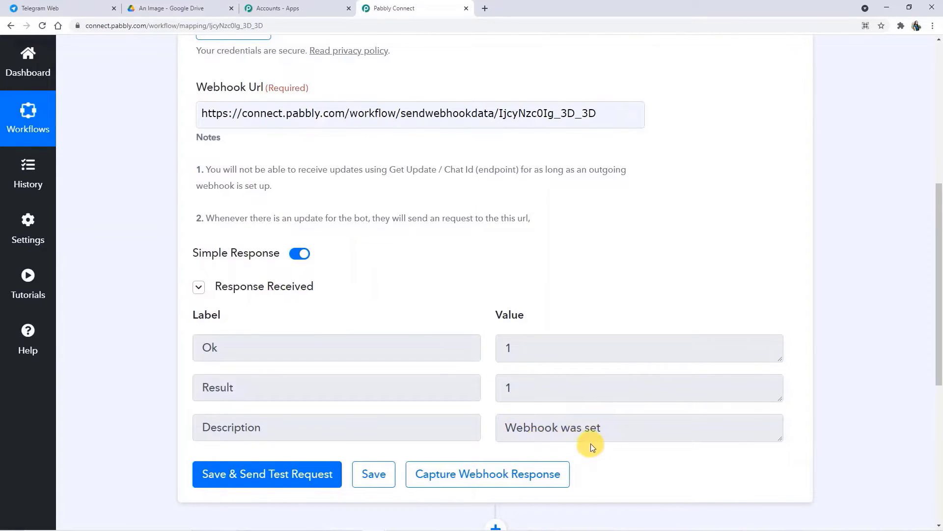
scroll(590, 443, "down", 1)
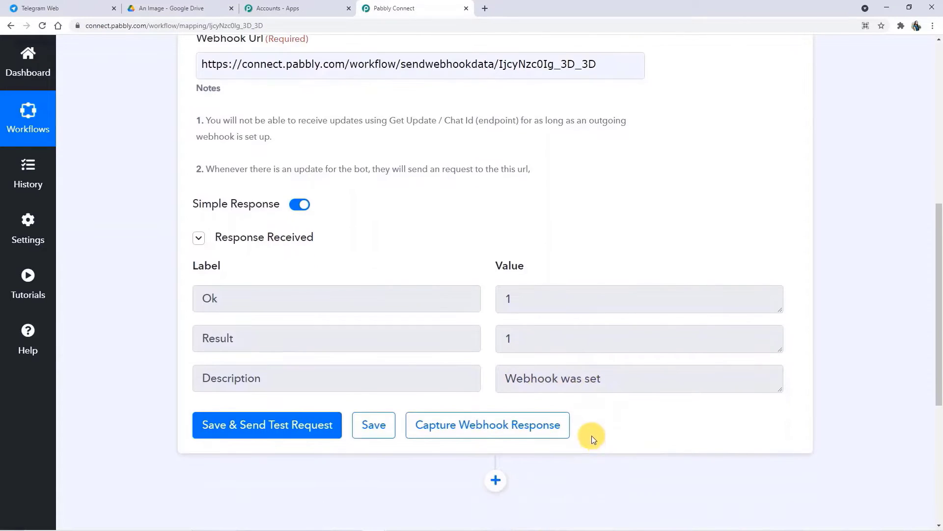
left_click(510, 430)
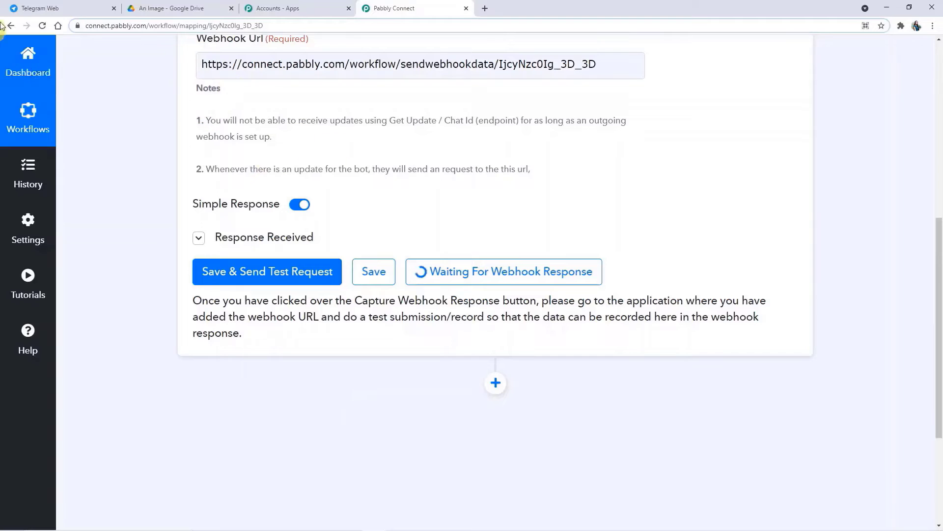
Switch to Telegram Web and copy the "Image for test" message with the tulips.png link from the Test group
left_click(83, 7)
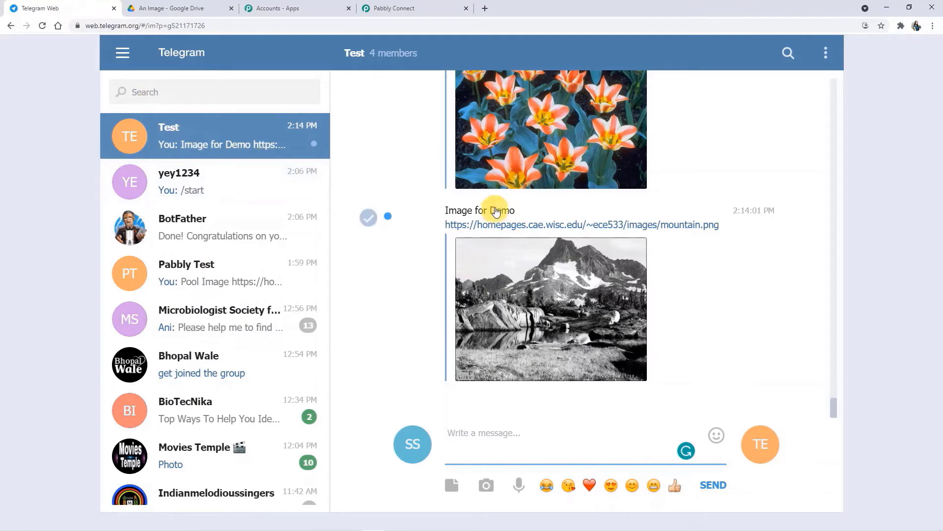
scroll(497, 246, "up", 2)
scroll(497, 247, "up", 1)
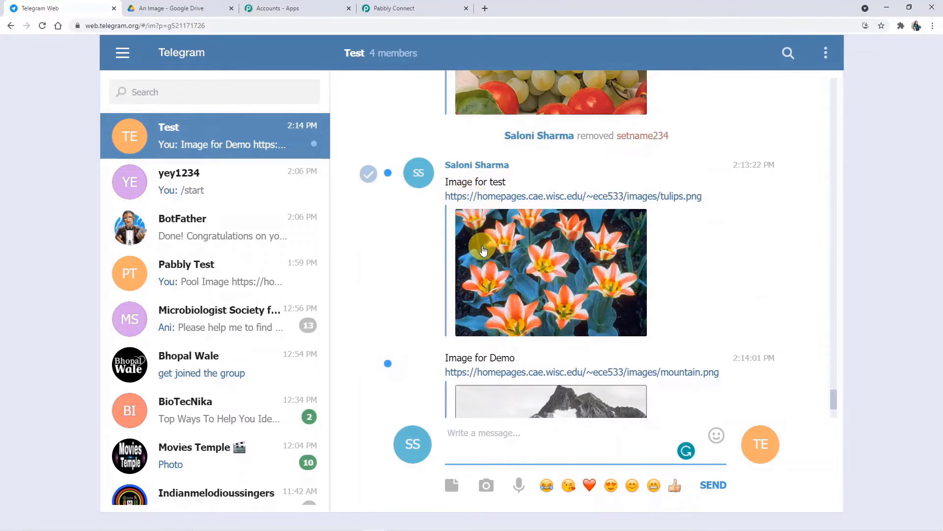
scroll(483, 250, "down", 2)
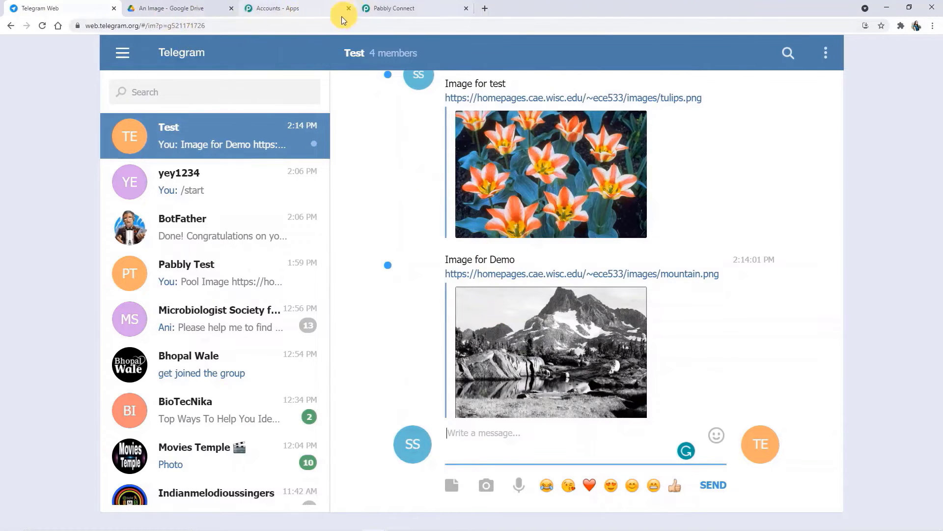
left_click_drag(698, 205, 437, 81)
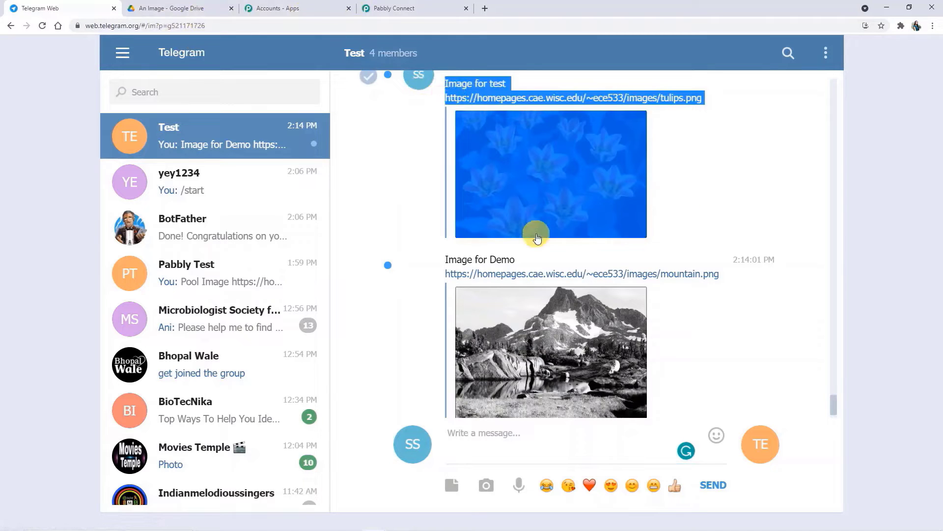
Post the copied "Image for test" message with the tulips.png link in the Pabbly Test group, without the [Photo] text
left_click(241, 275)
left_click(472, 435)
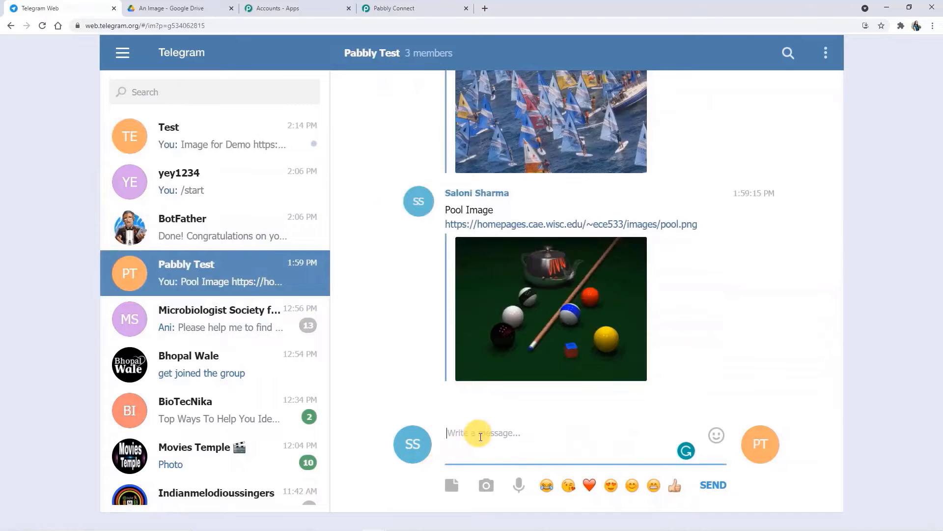
type("Image for test https://homepages.cae.wisc.edu/~ece533/images/tulips.png [Photo]")
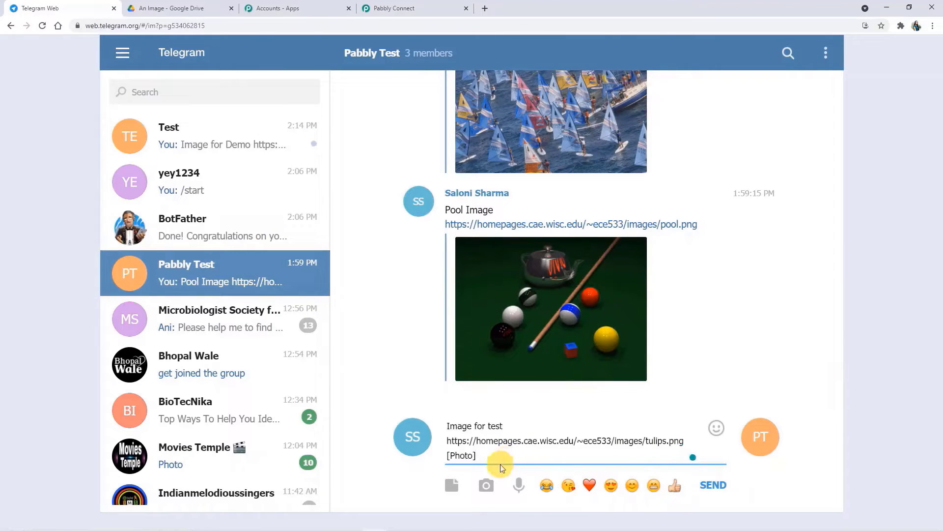
key("BackSpace")
key("BackSpace")
key("BackSpace")
key("BackSpace")
key("Return")
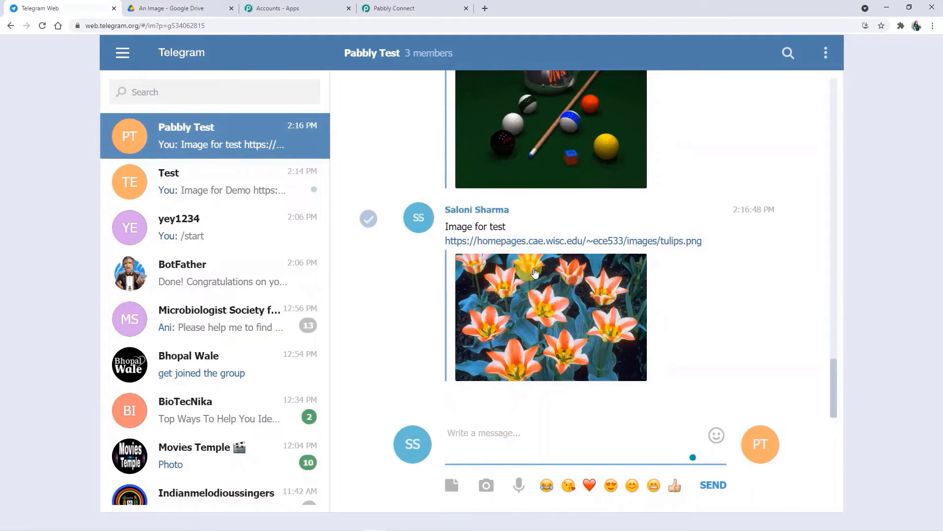
Switch to Pabbly Connect and examine the captured Telegram response, enlarging the Message Text value to read the whole message
left_click(401, 11)
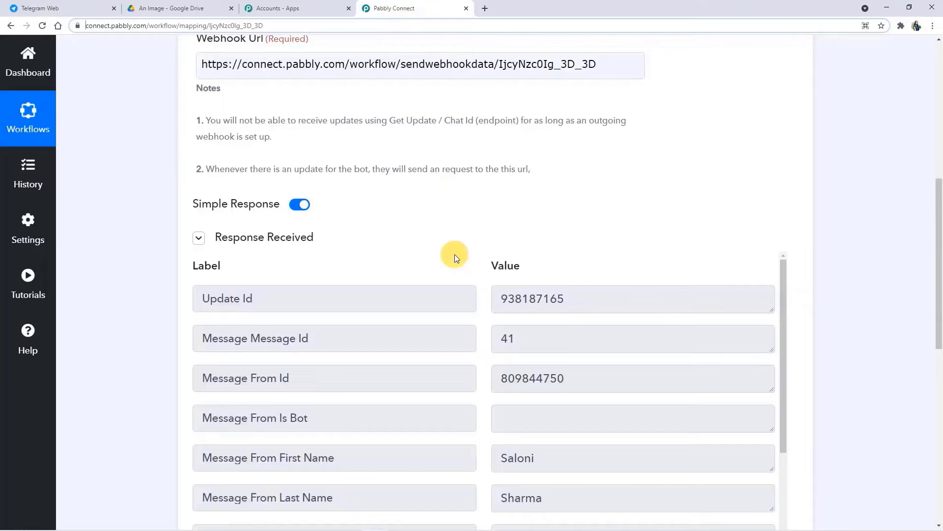
scroll(605, 388, "down", 4)
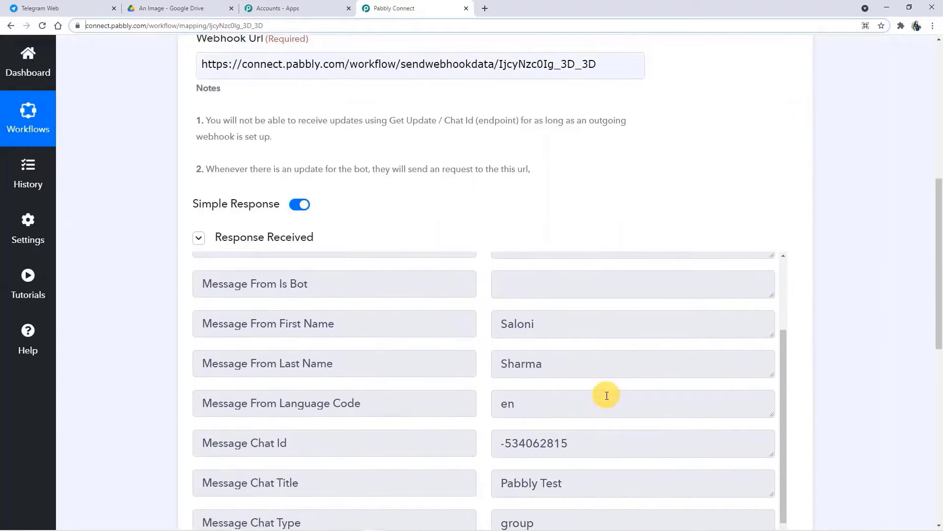
scroll(604, 401, "down", 3)
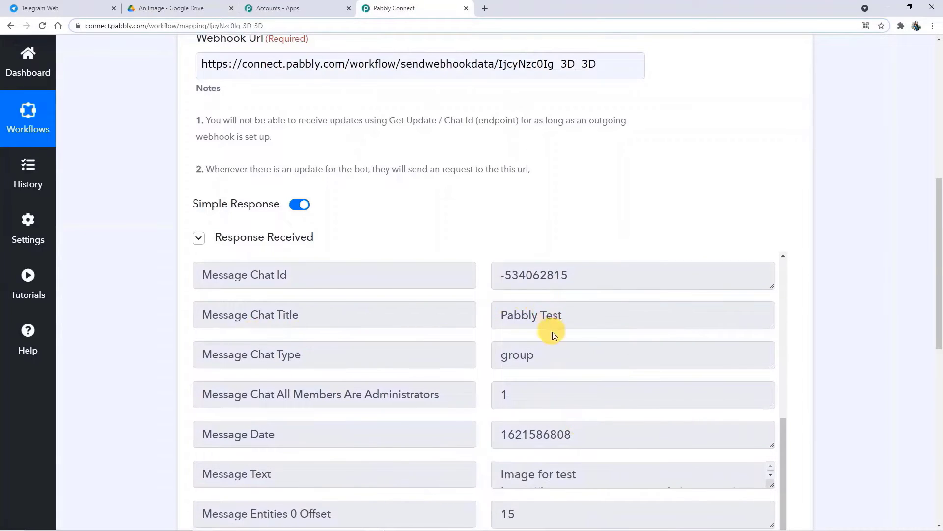
scroll(552, 329, "down", 1)
scroll(564, 339, "down", 5)
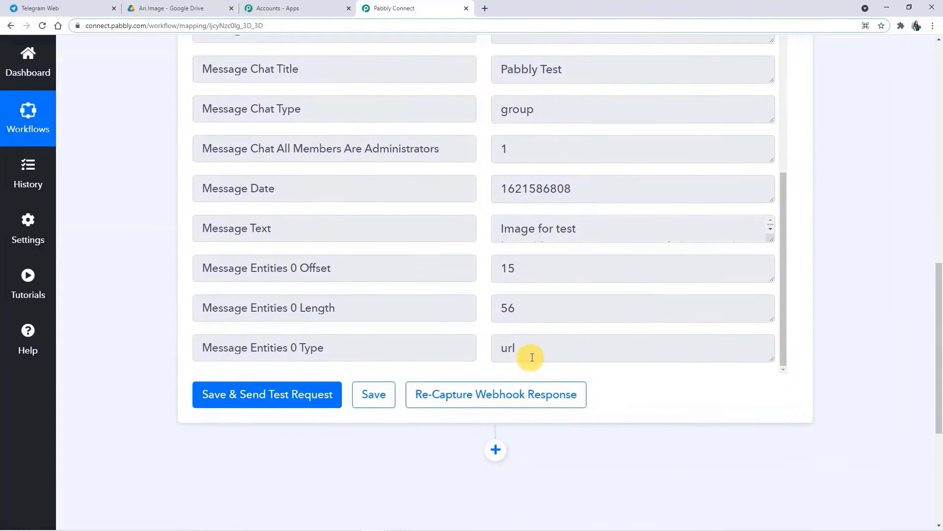
scroll(639, 256, "up", 1)
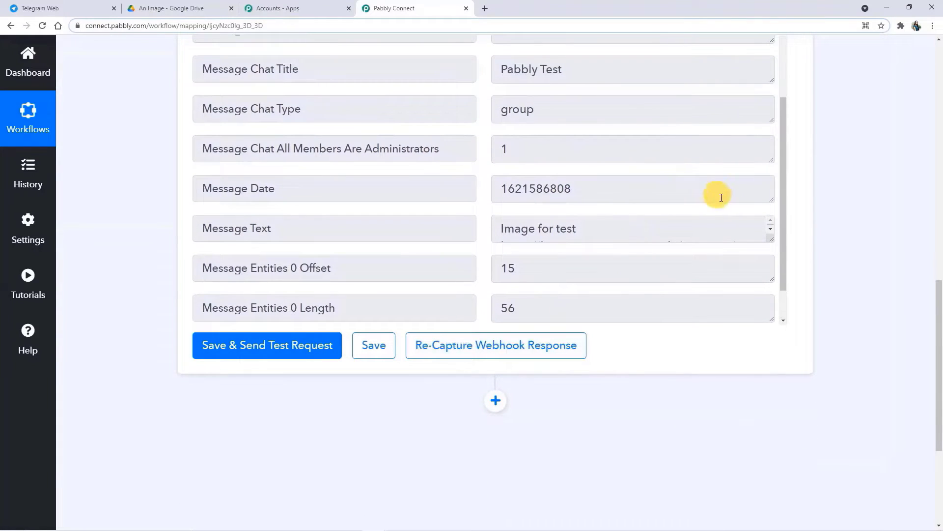
left_click(770, 231)
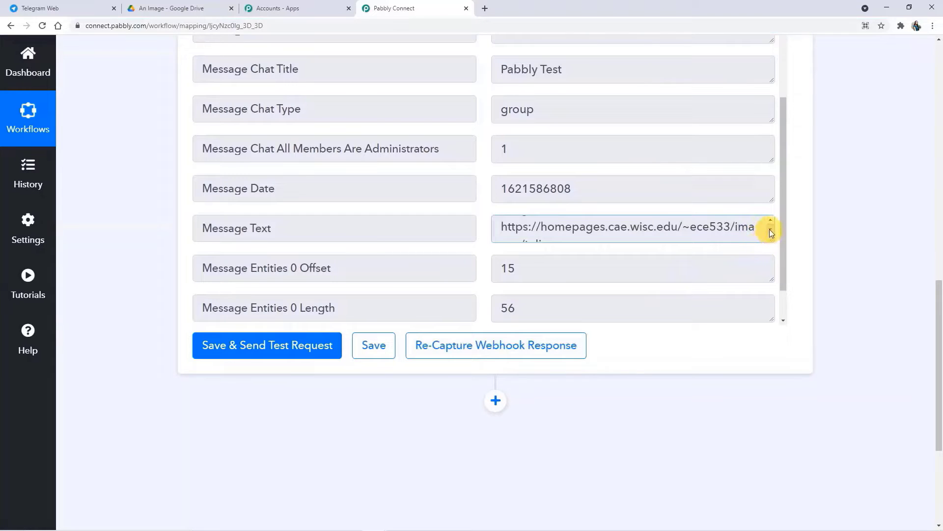
left_click_drag(769, 240, 760, 276)
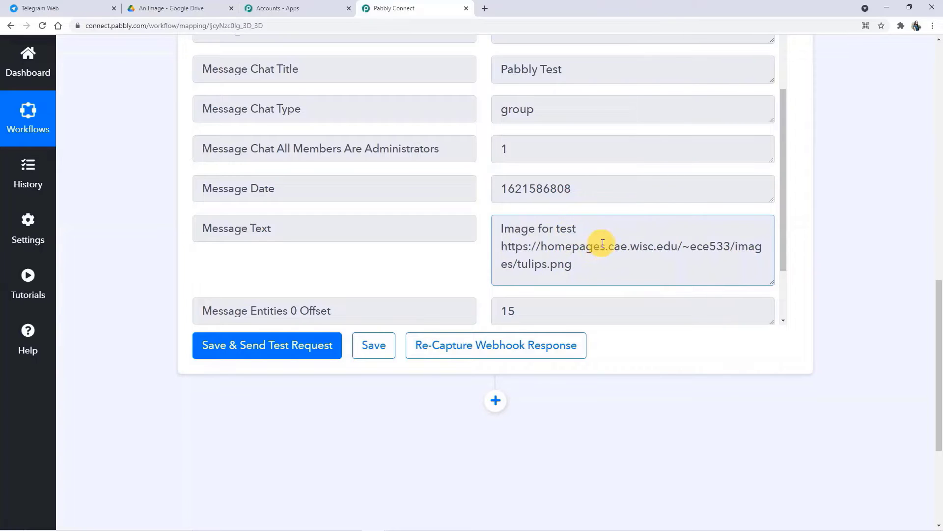
scroll(608, 264, "down", 1)
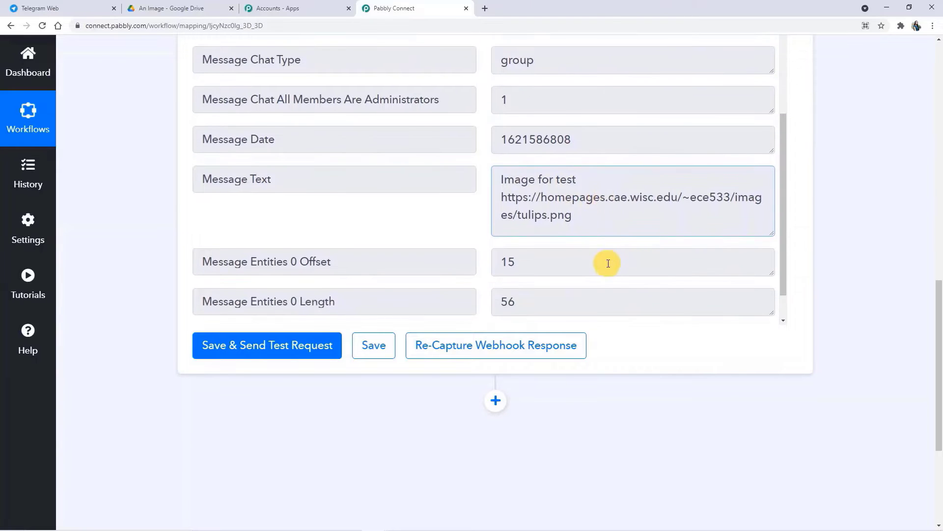
Add an action step after the Telegram trigger using Text Formatter by Pabbly with the Split Text event, and connect it
left_click(495, 399)
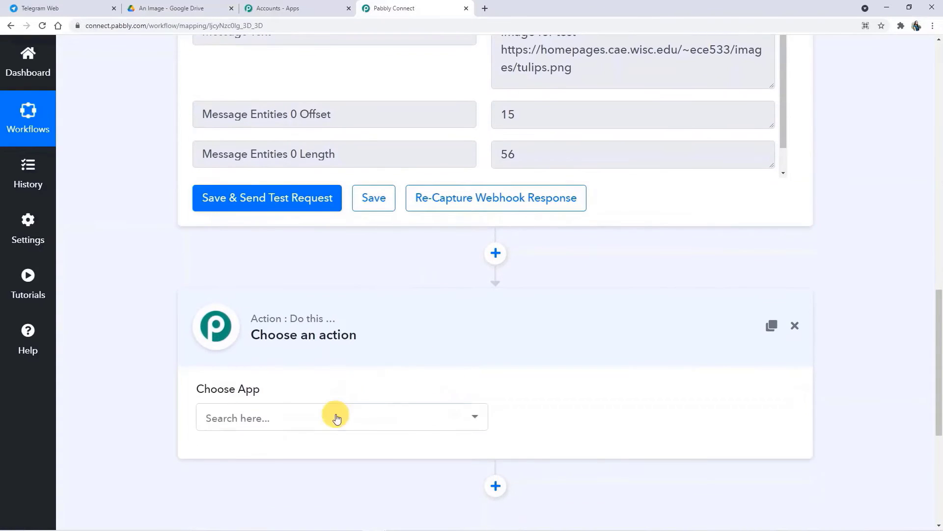
left_click(337, 417)
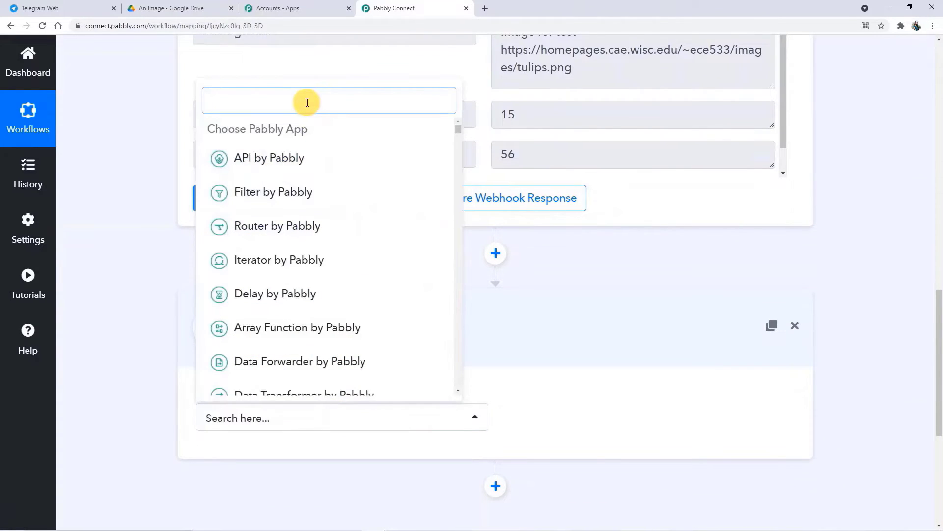
type("text")
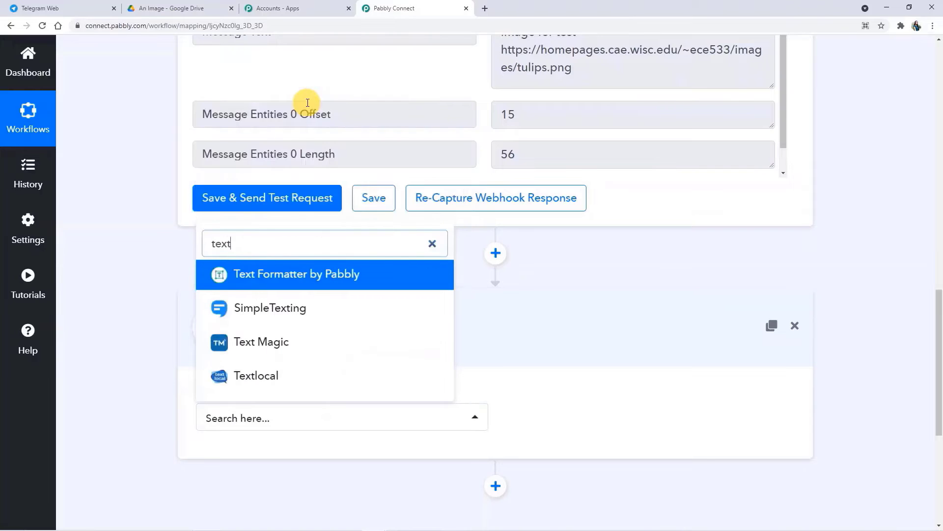
left_click(309, 268)
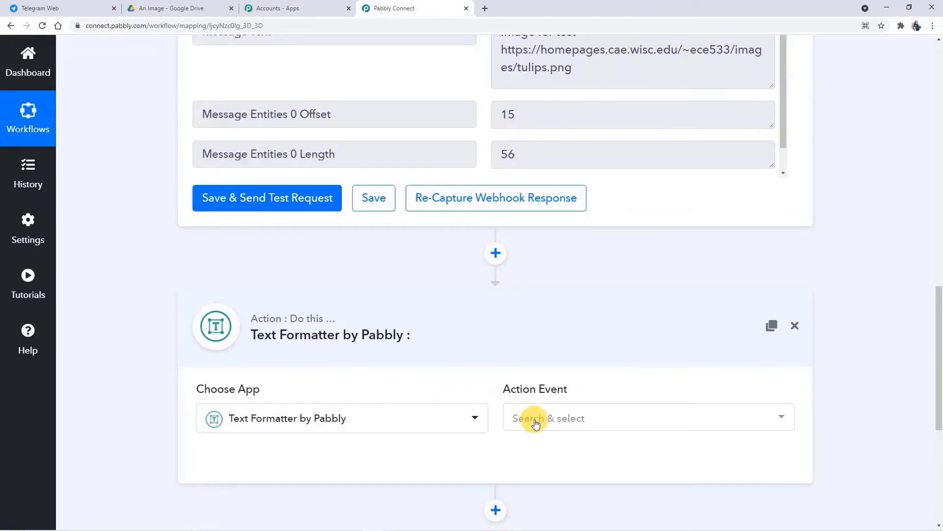
left_click(538, 418)
left_click(566, 313)
scroll(468, 438, "down", 2)
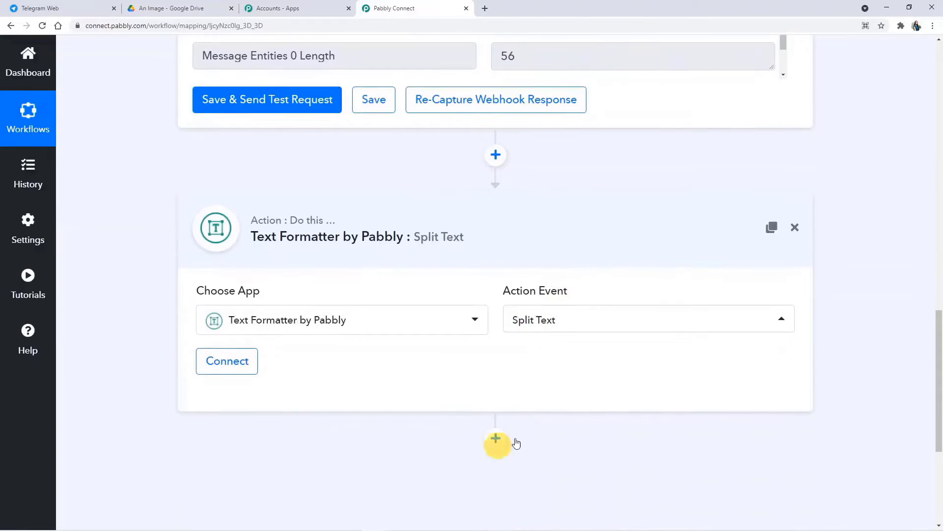
scroll(584, 226, "up", 4)
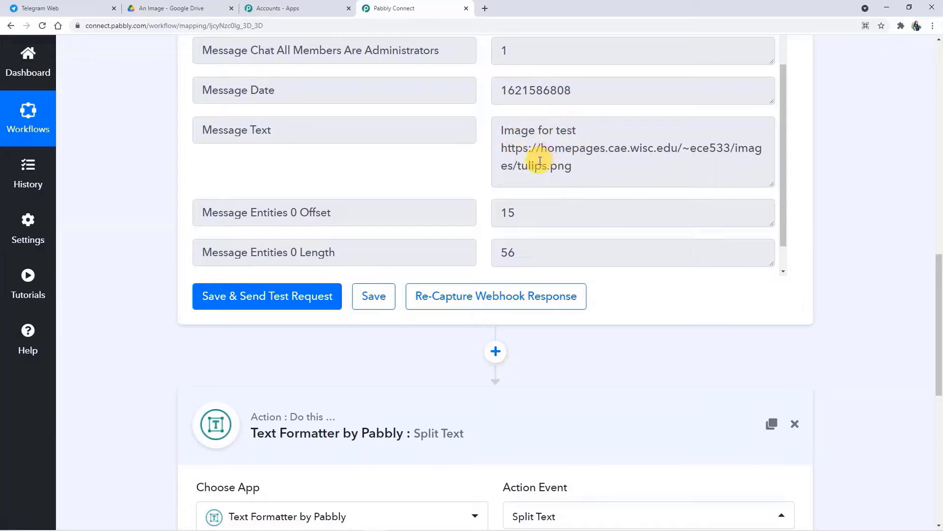
scroll(541, 158, "down", 2)
scroll(745, 297, "down", 4)
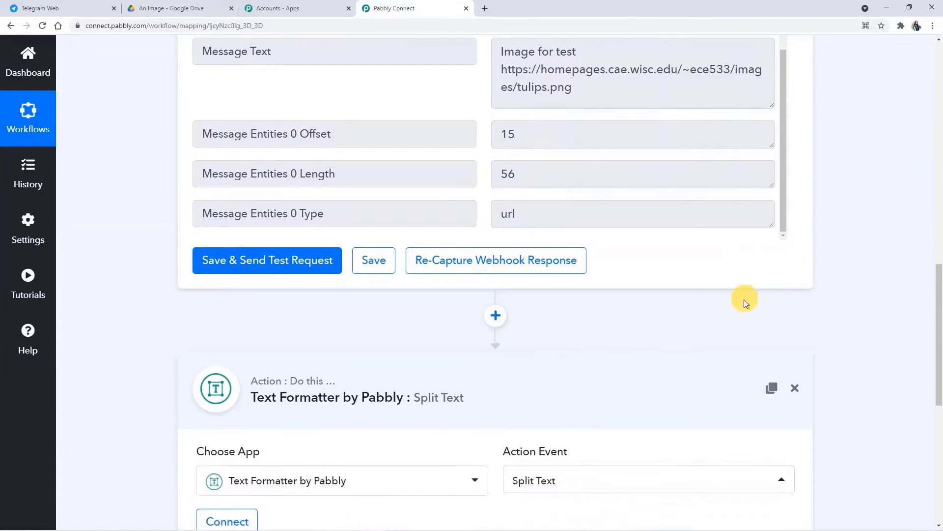
left_click(237, 373)
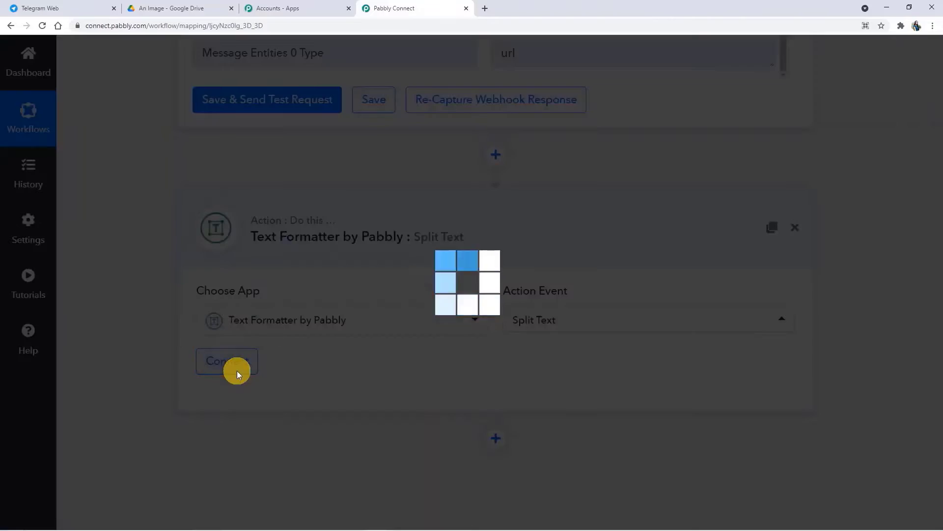
Map the Telegram trigger's Message Text into the Text to Split field
scroll(237, 373, "down", 4)
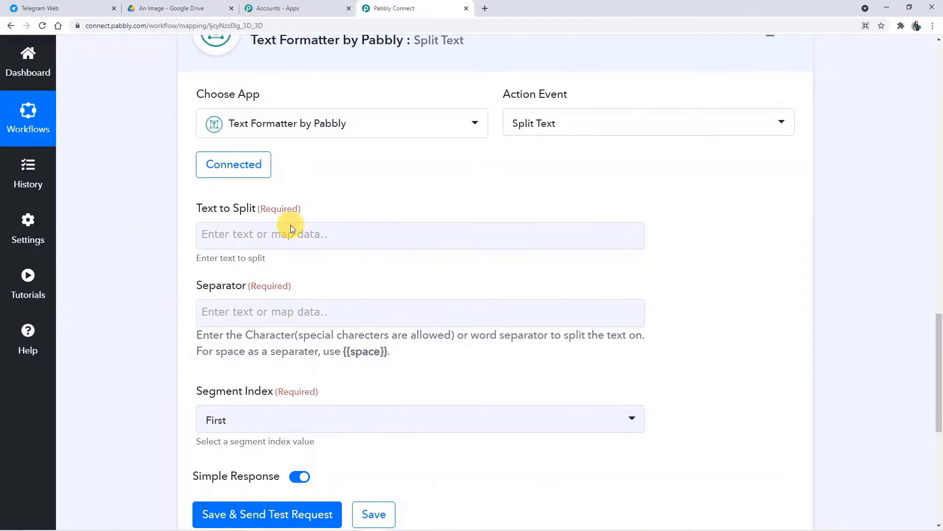
left_click(202, 232)
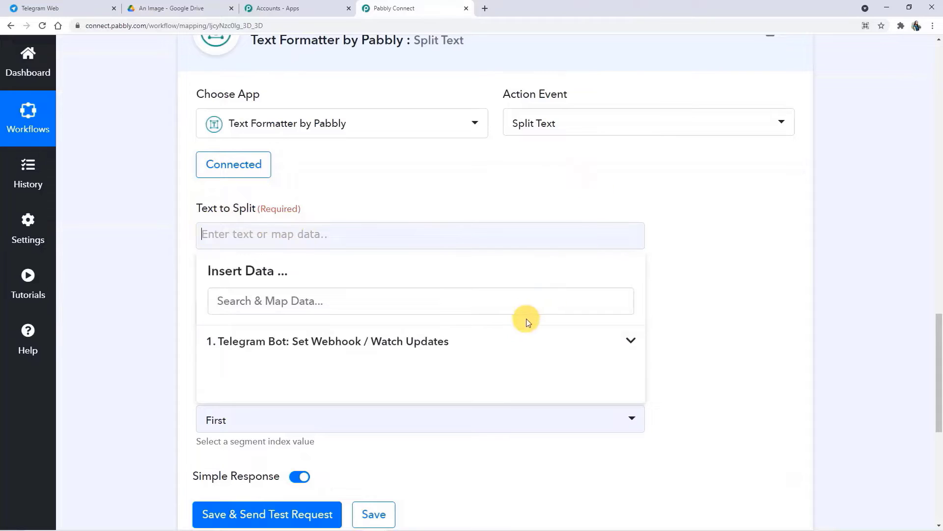
left_click(507, 346)
scroll(461, 396, "down", 3)
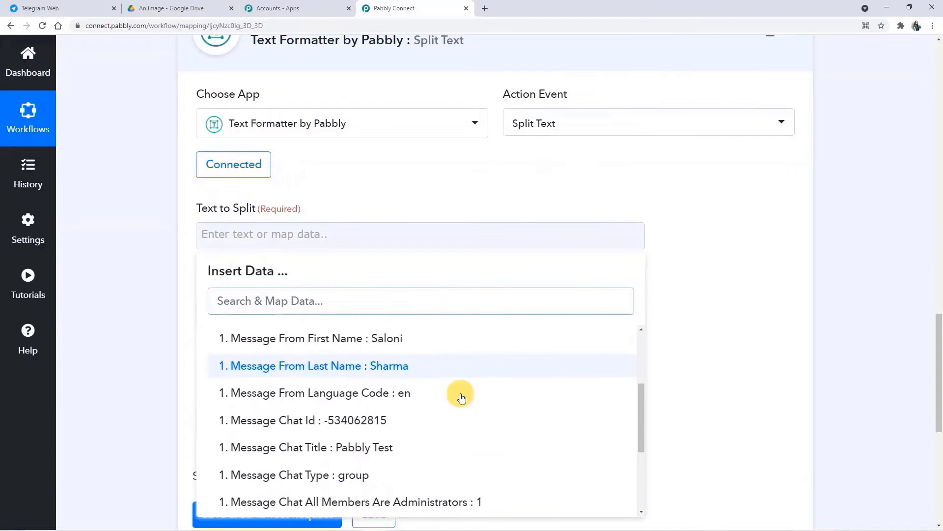
scroll(393, 383, "down", 3)
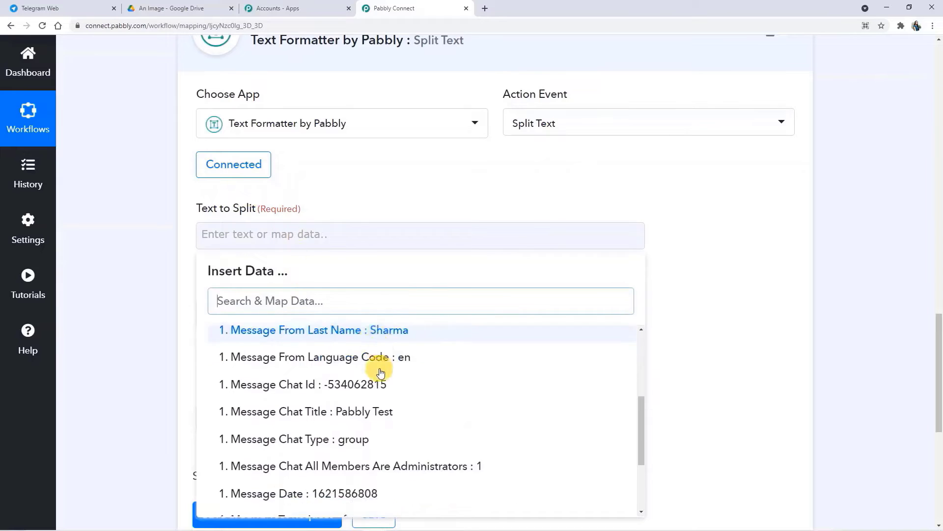
left_click(357, 401)
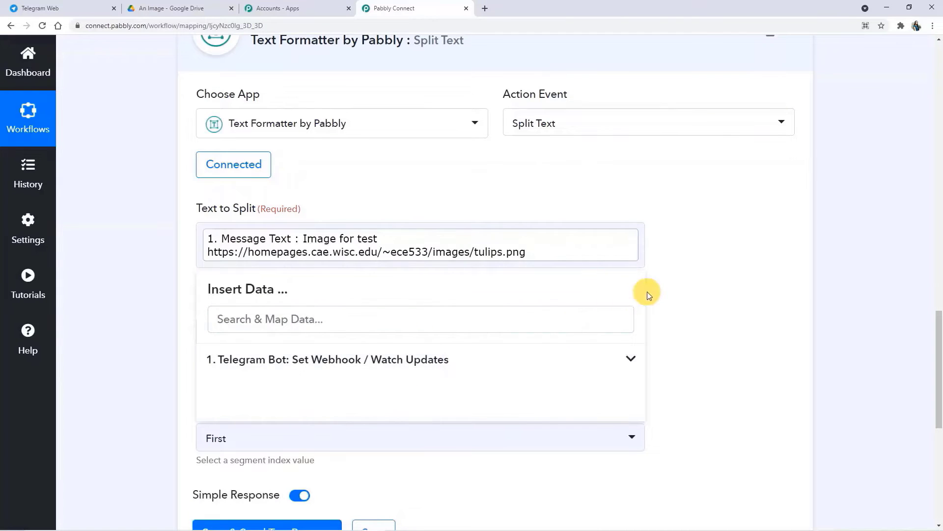
left_click(667, 289)
Set the Separator of the Split Text action to {{space}}
scroll(634, 396, "down", 1)
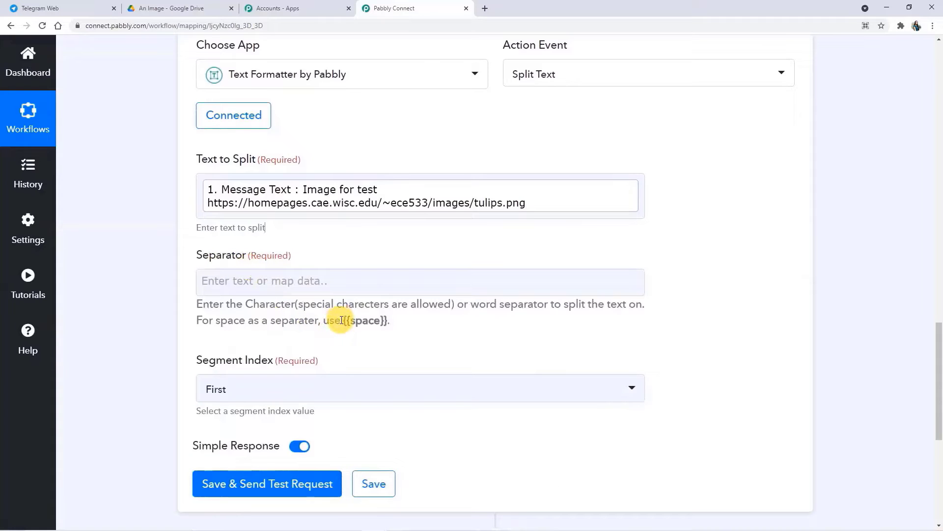
left_click_drag(355, 321, 381, 318)
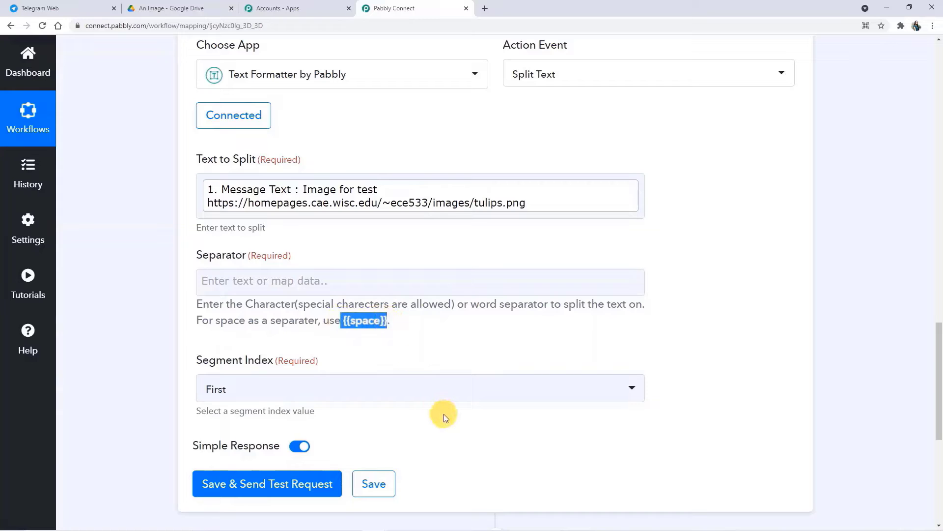
left_click(254, 281)
type("{{space}}")
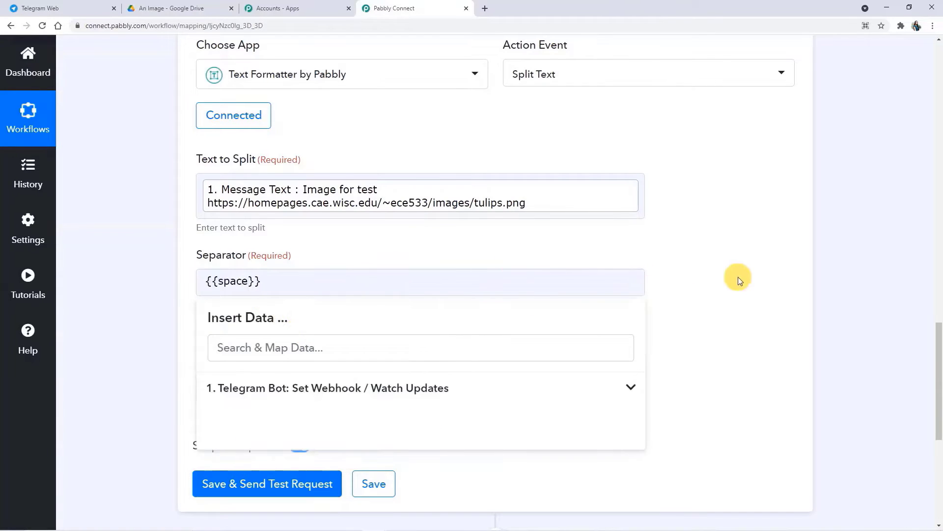
left_click(739, 279)
Set the Segment Index to All and save the Split Text action with a test request
scroll(624, 311, "down", 2)
left_click(241, 294)
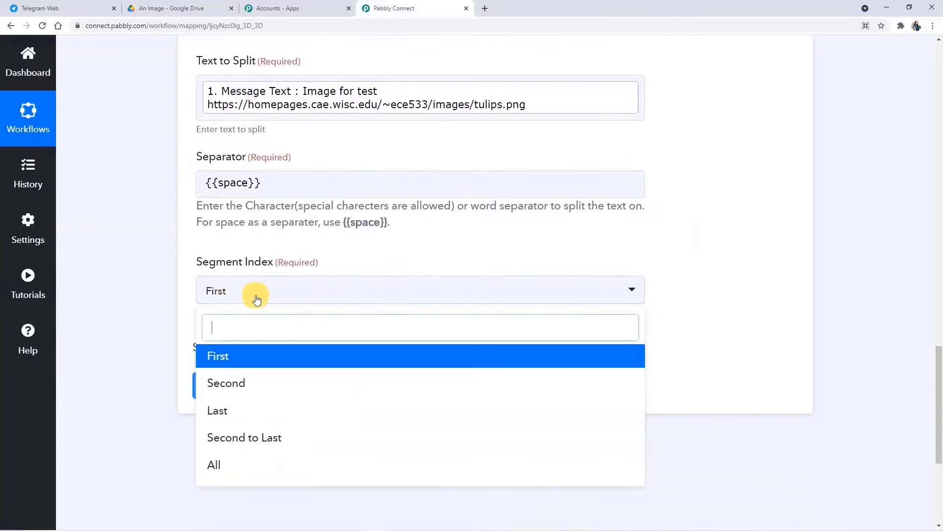
left_click(279, 466)
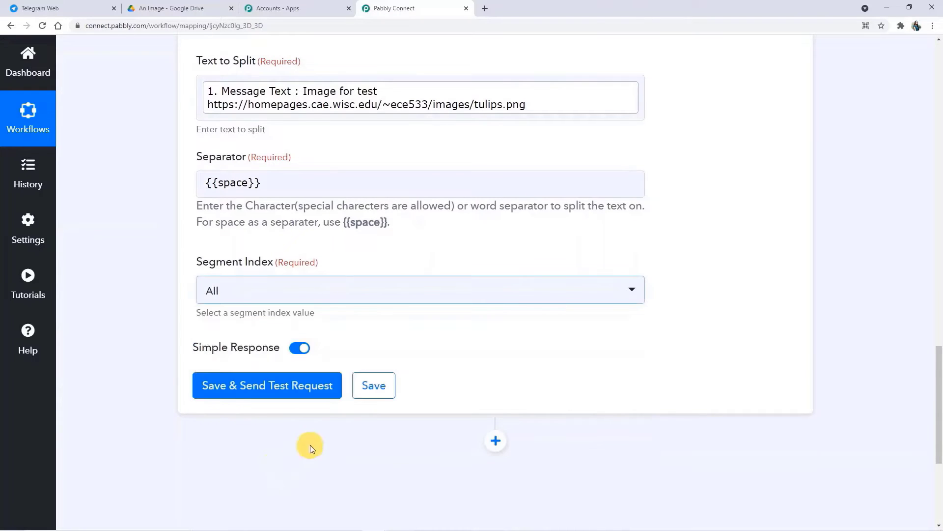
scroll(288, 320, "up", 1)
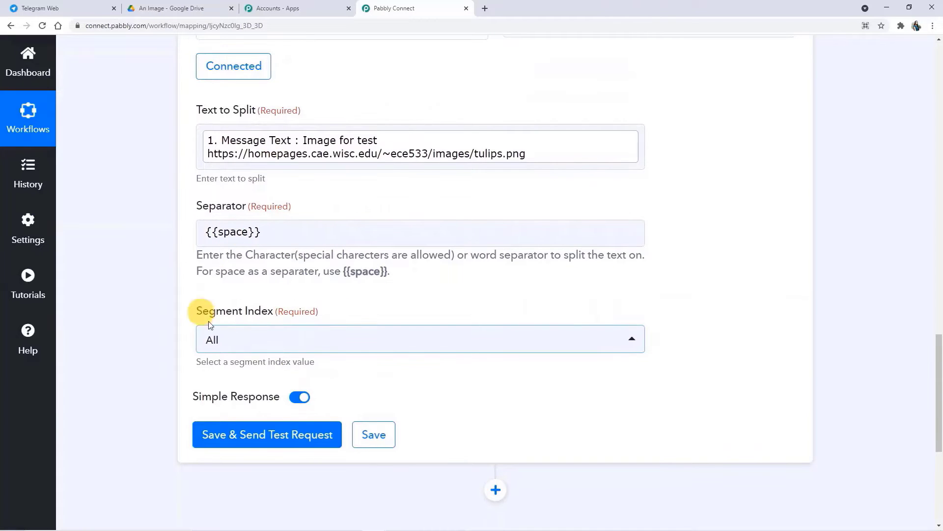
scroll(243, 312, "down", 1)
left_click(256, 388)
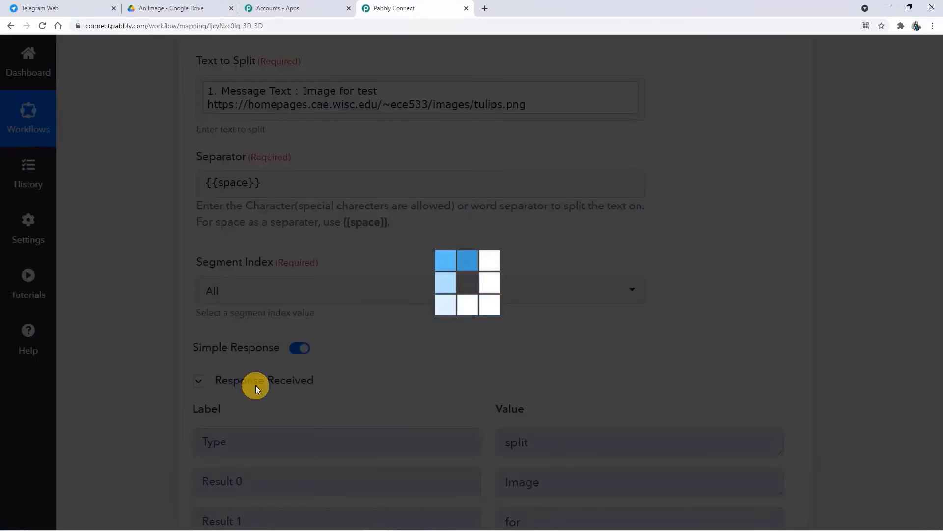
Examine the Split Text response, including the full Result 3 value, and look back over the action's settings and the trigger's data
scroll(253, 388, "down", 4)
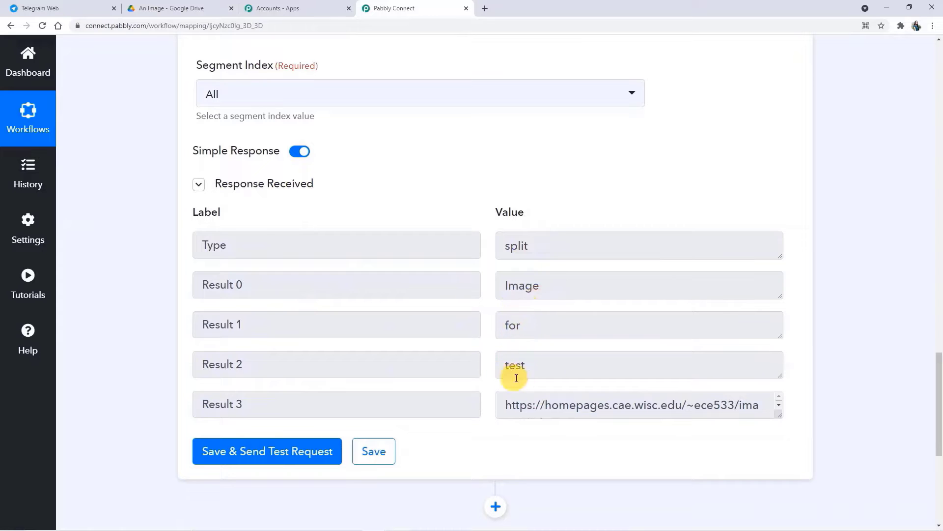
scroll(460, 358, "up", 3)
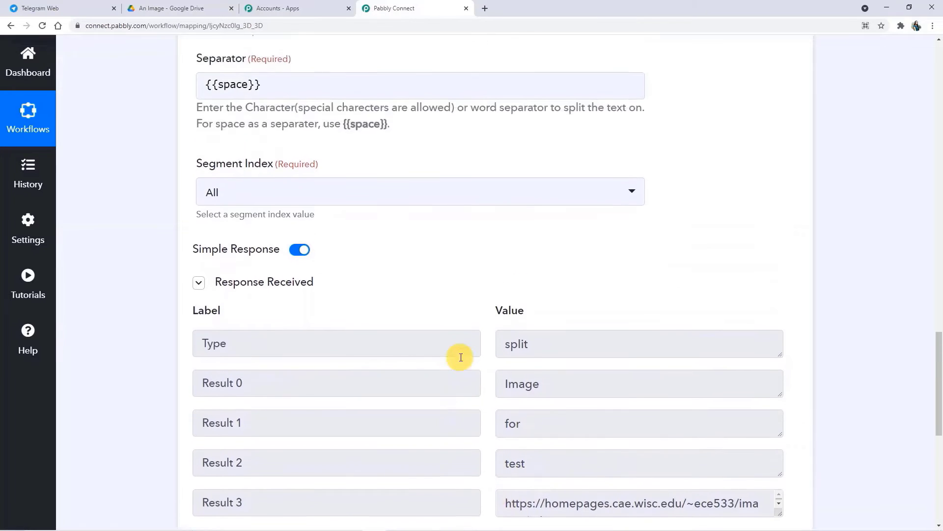
scroll(440, 303, "down", 2)
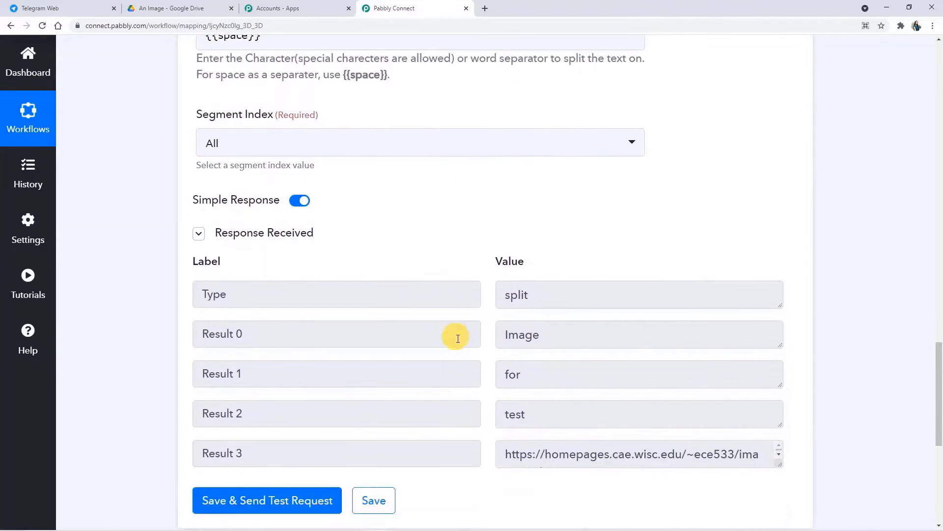
scroll(475, 328, "down", 2)
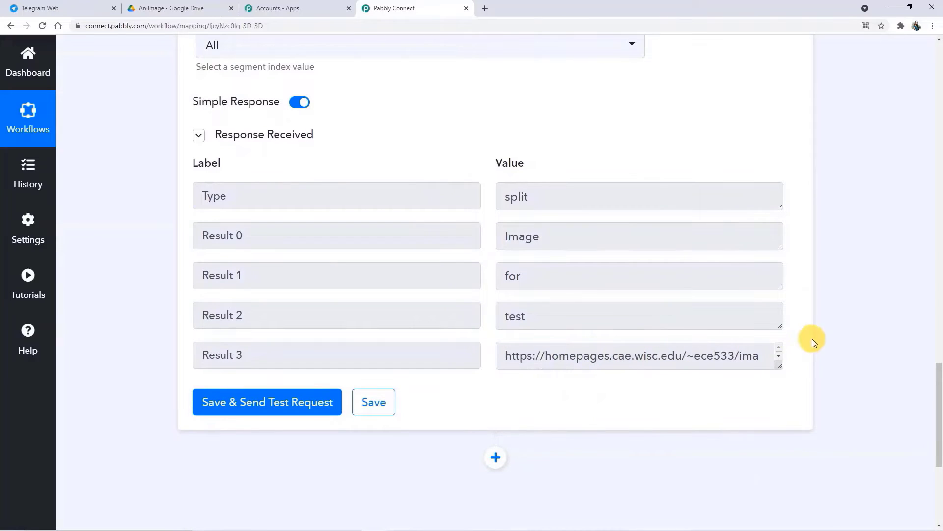
left_click(779, 358)
scroll(597, 419, "down", 3)
scroll(448, 333, "up", 10)
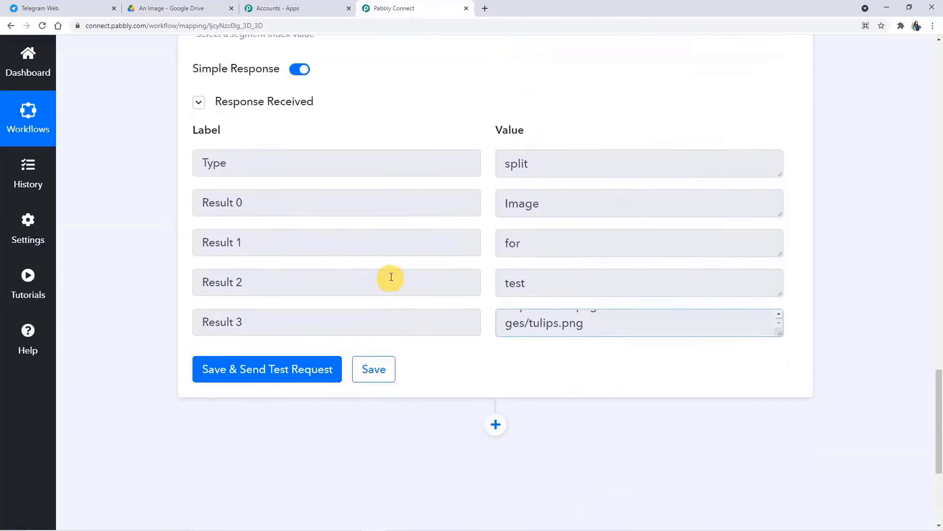
scroll(341, 185, "up", 9)
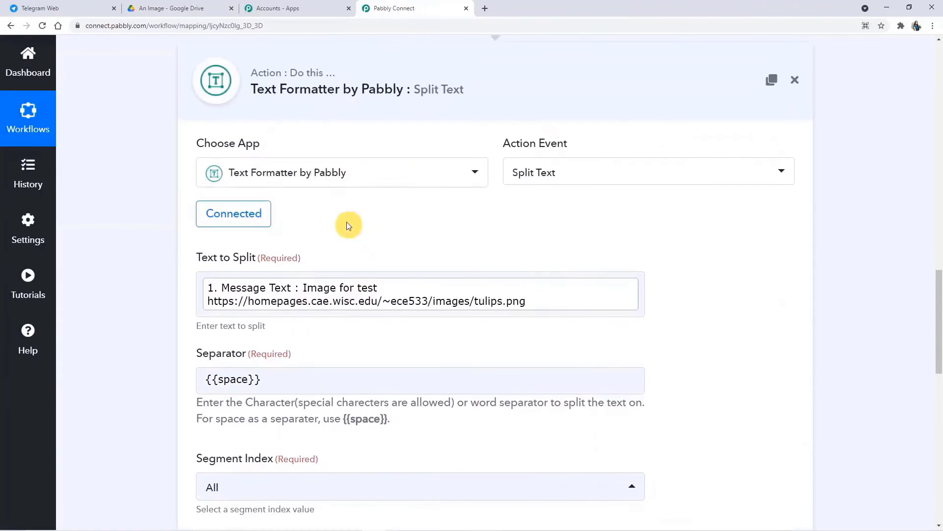
scroll(344, 191, "up", 3)
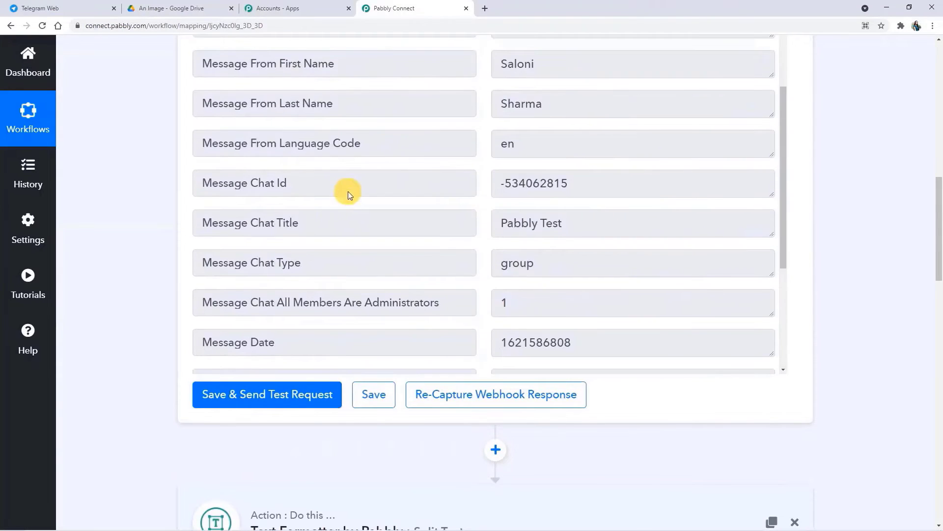
Add a Google Drive action with the Upload a File event after the Split Text action
scroll(518, 198, "down", 20)
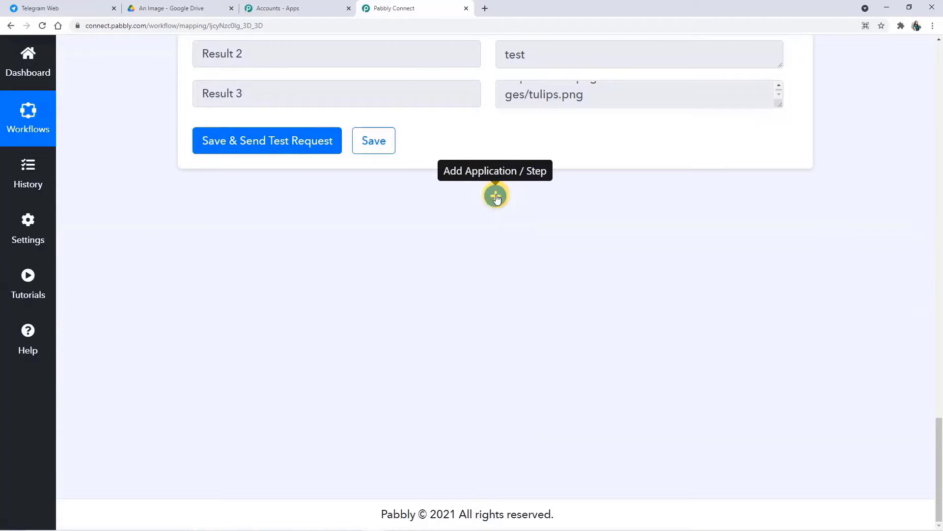
left_click(496, 196)
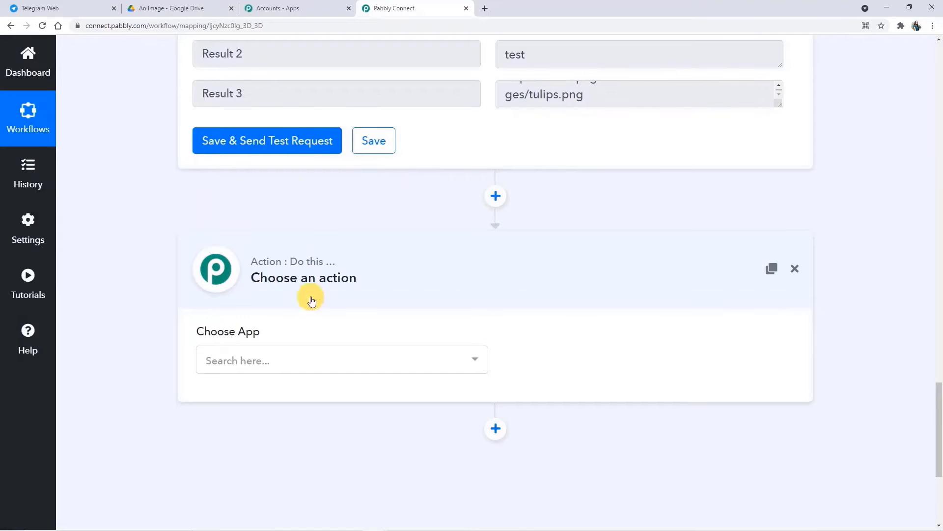
left_click(307, 359)
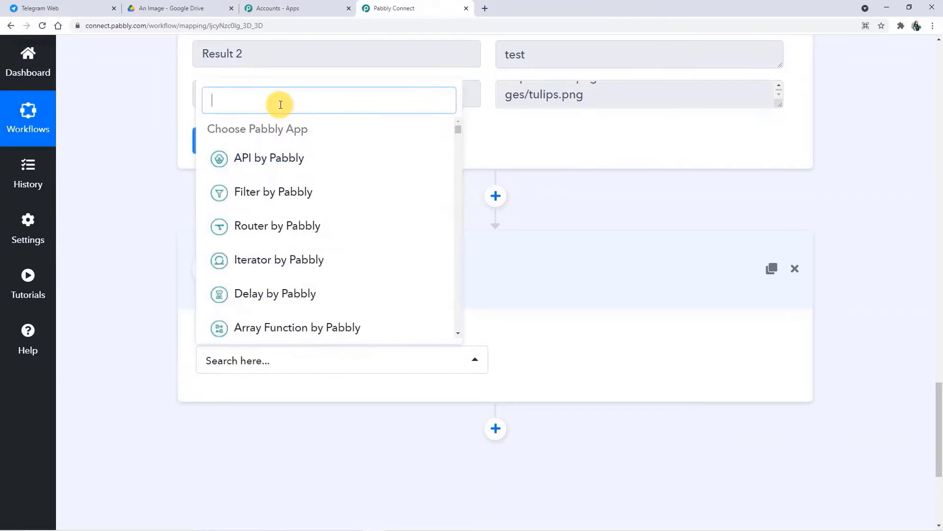
type("Goo")
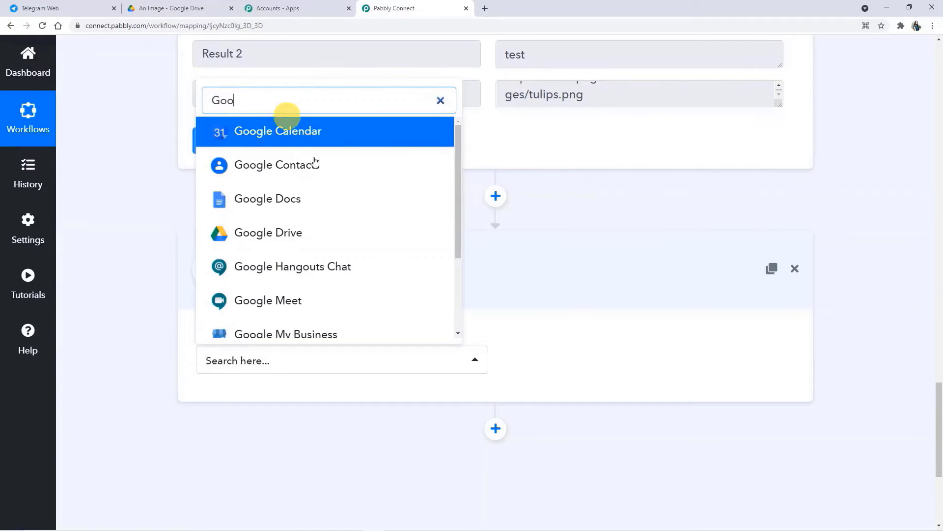
left_click(396, 232)
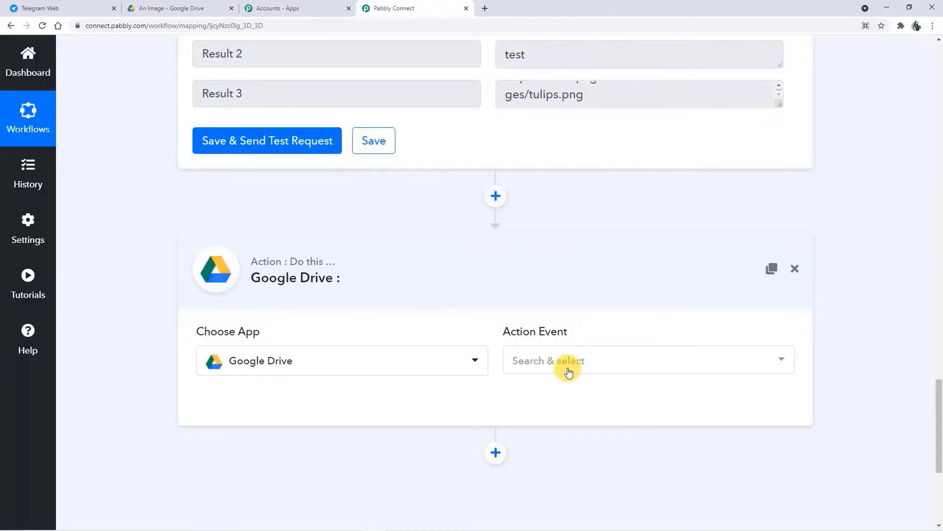
left_click(569, 372)
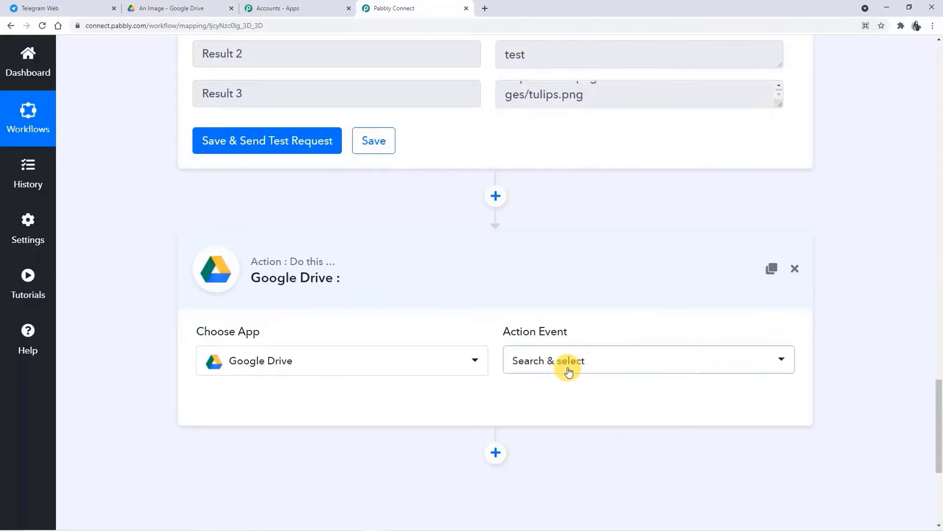
scroll(568, 309, "down", 4)
scroll(560, 309, "down", 6)
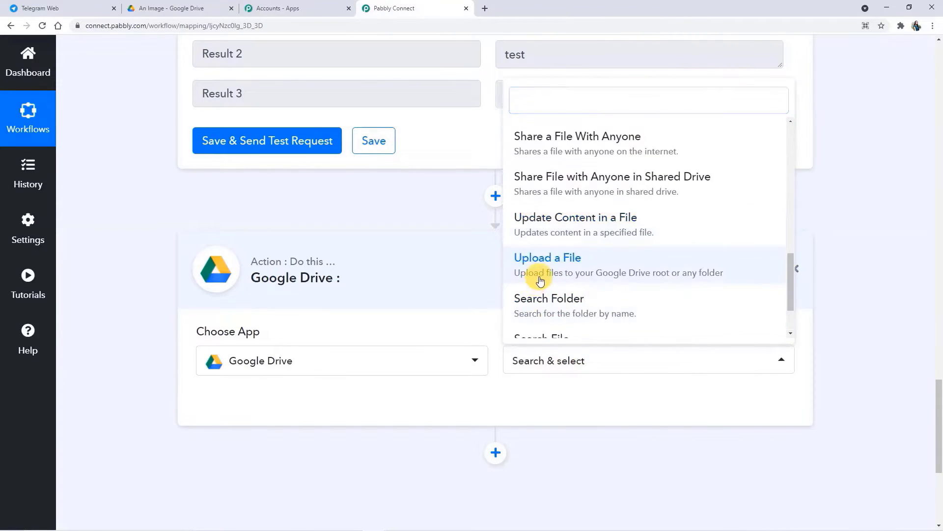
left_click(535, 286)
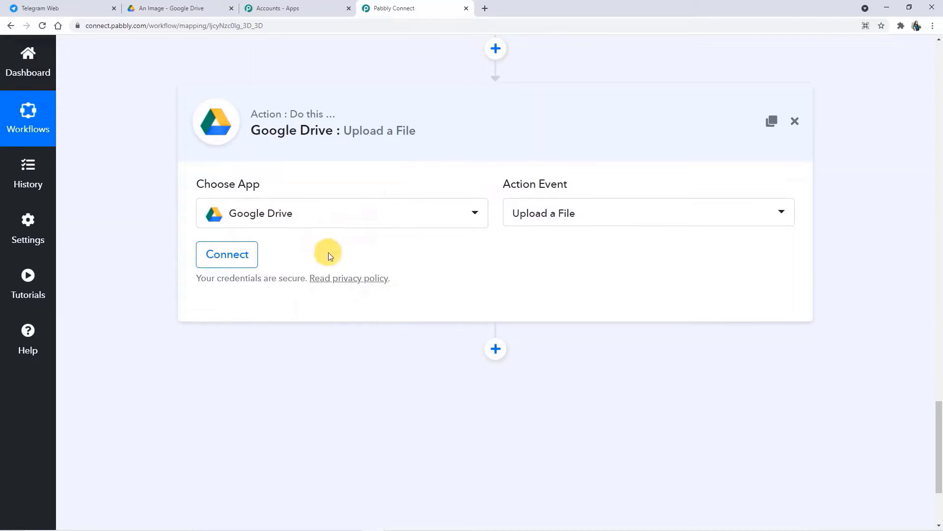
Connect the Google Drive action through a new connection, choosing the Google account that owns the target folder and allowing Pabbly Connect Drive access
left_click(233, 264)
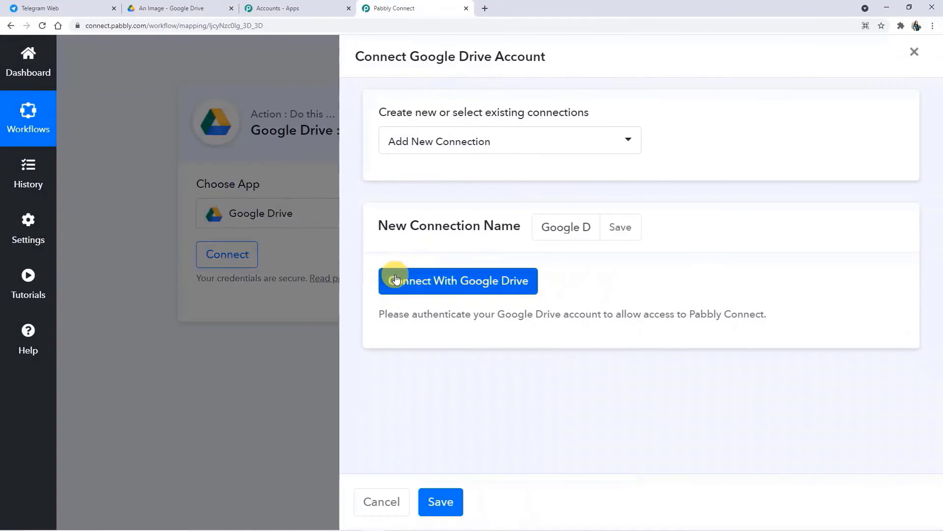
left_click(449, 281)
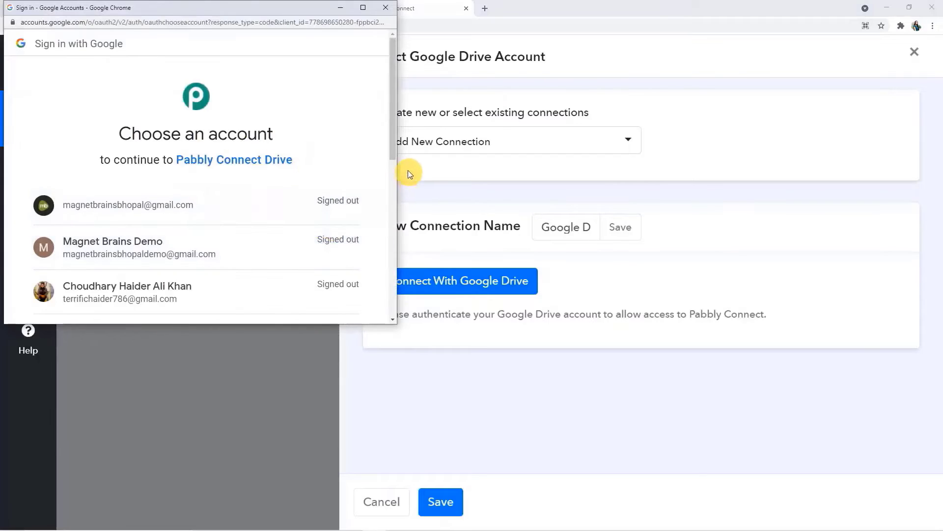
left_click_drag(393, 149, 393, 277)
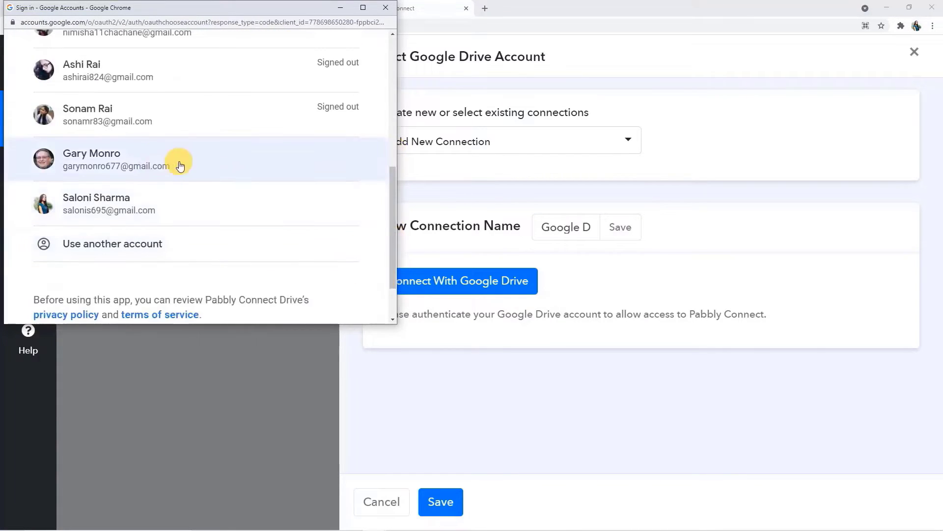
left_click(142, 164)
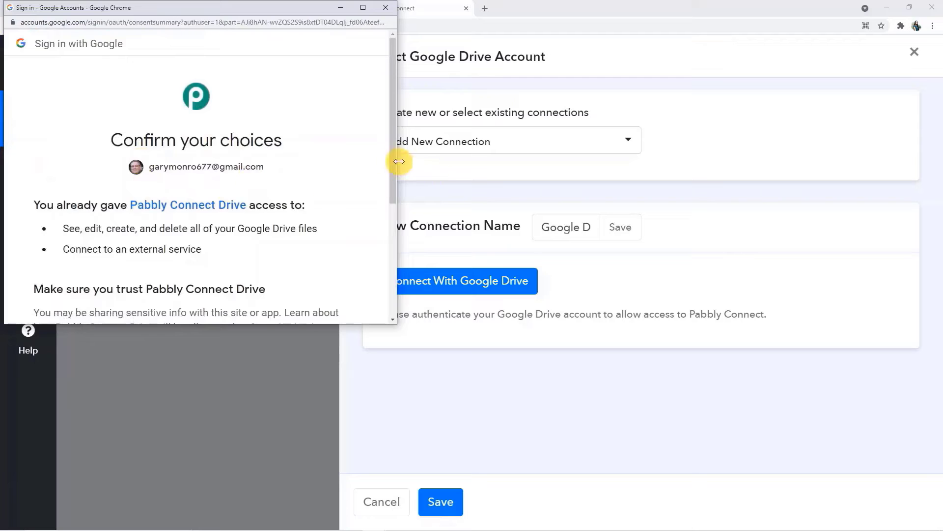
left_click_drag(394, 155, 382, 257)
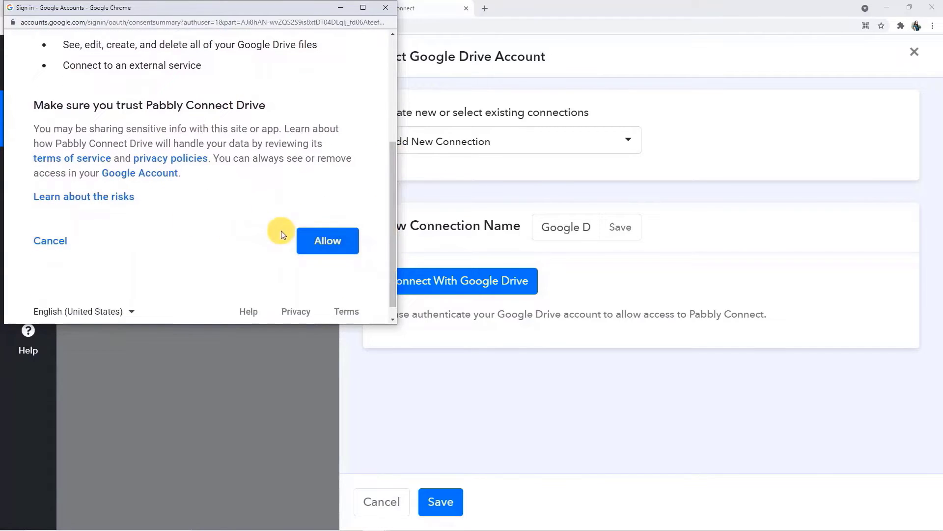
left_click(311, 244)
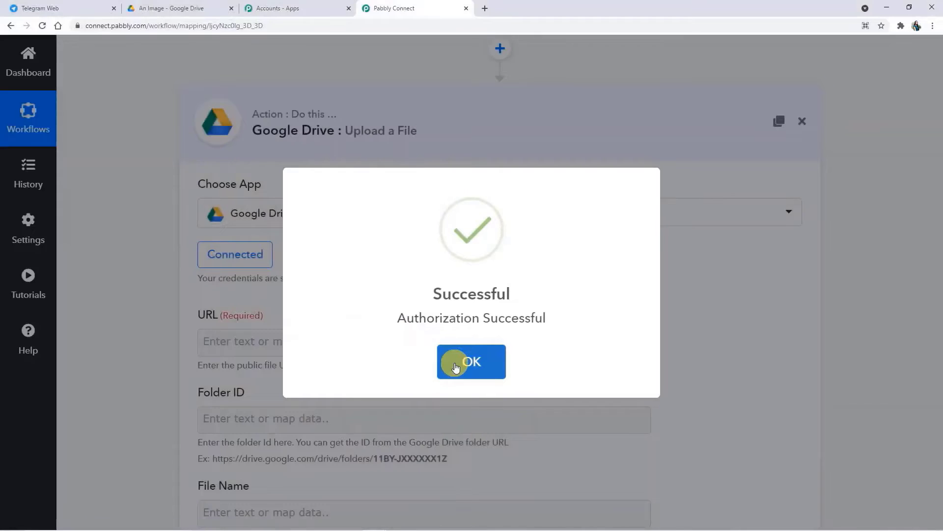
left_click(454, 362)
Map Result 3 of the Split Text action, the tulips.png link, into the URL field of the upload action
scroll(412, 322, "down", 3)
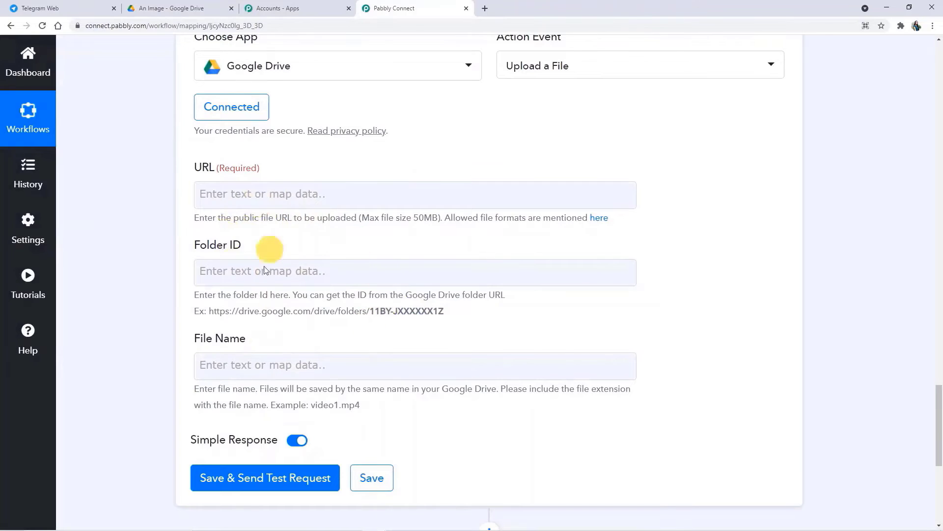
scroll(359, 239, "up", 10)
scroll(360, 228, "down", 10)
left_click(223, 195)
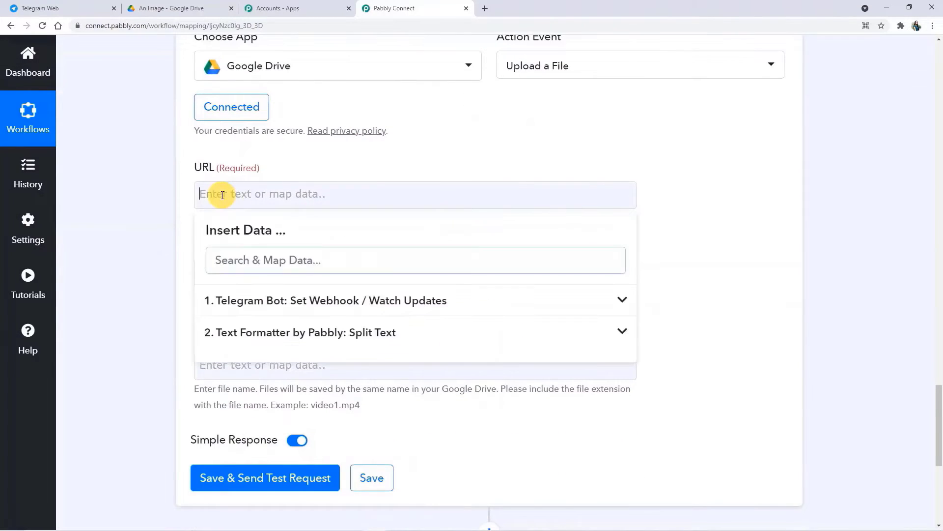
left_click(347, 333)
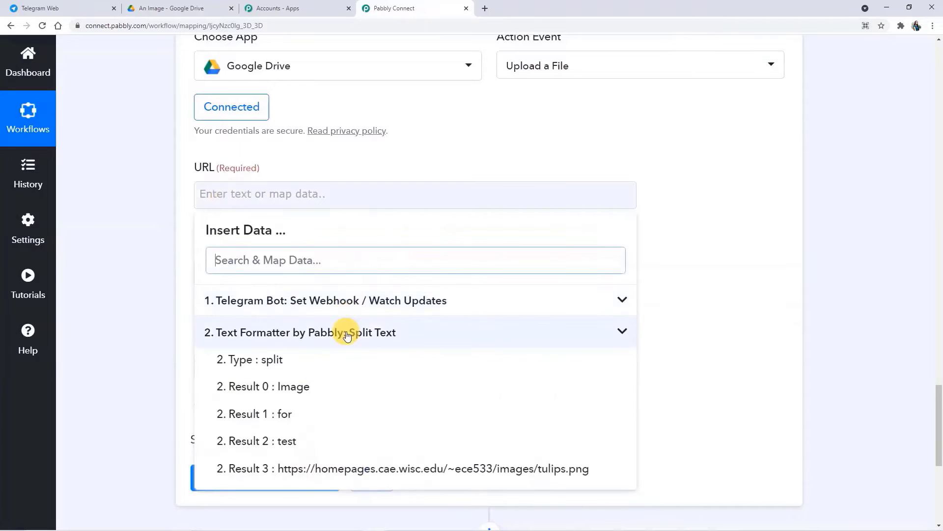
scroll(353, 330, "down", 1)
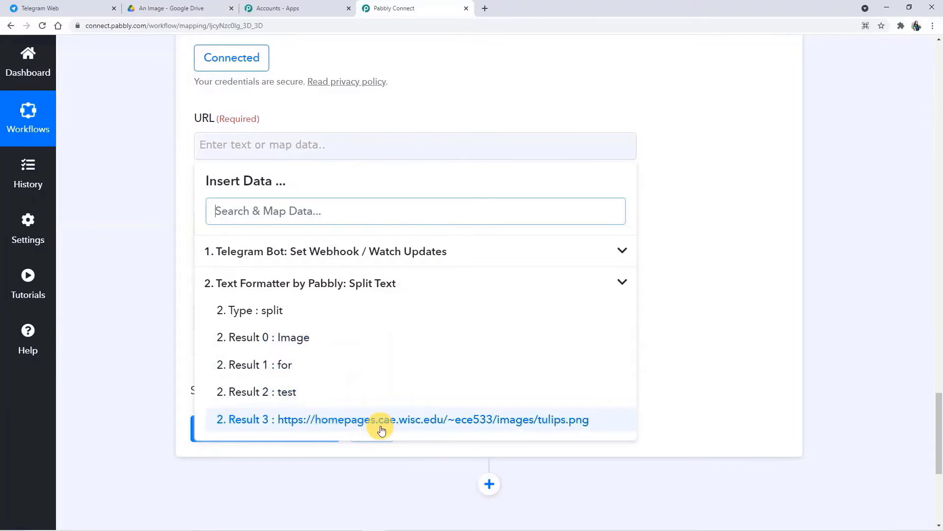
left_click(329, 418)
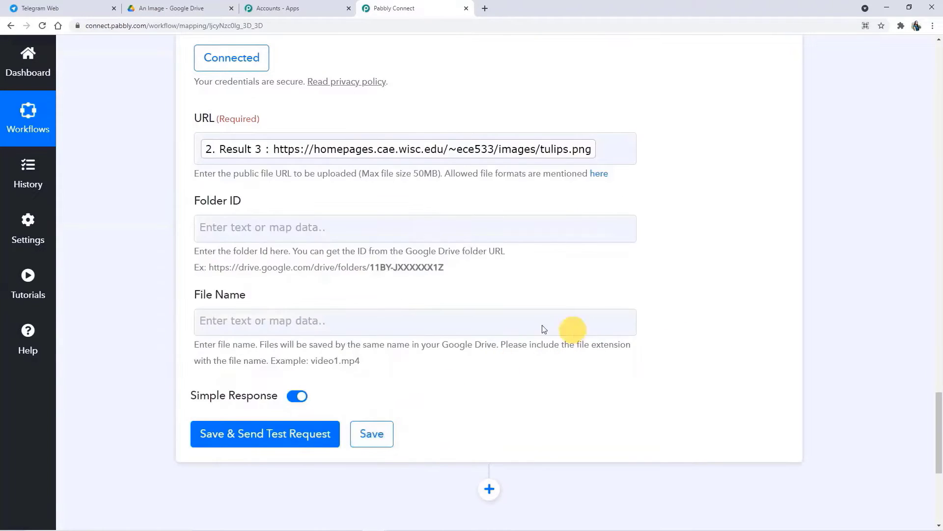
Copy the folder ID from the An Image folder's Google Drive URL and paste it into the upload action's Folder ID field
left_click(287, 240)
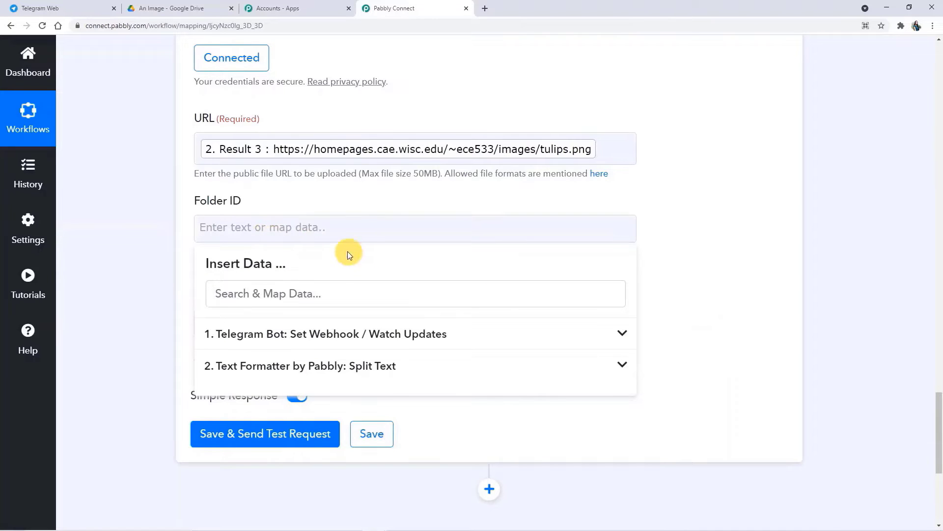
left_click(200, 10)
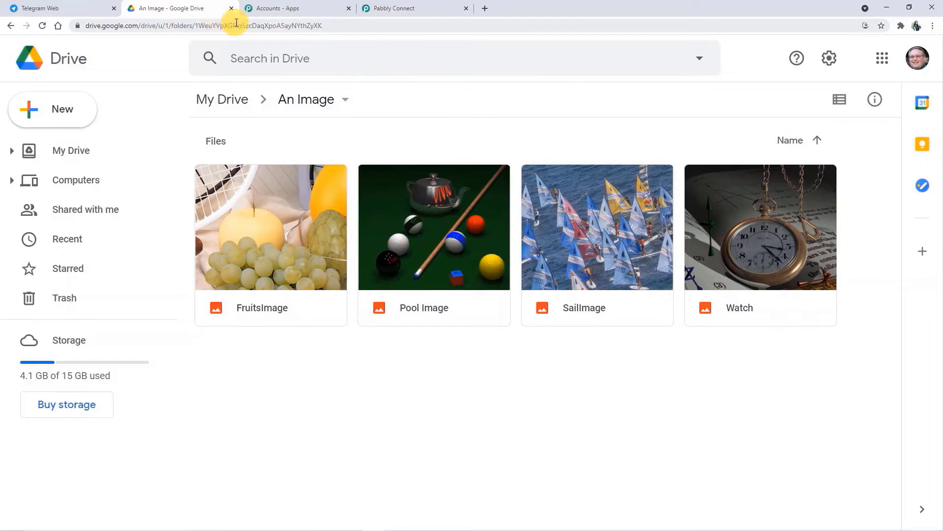
left_click(196, 28)
left_click_drag(218, 25, 323, 42)
key("ctrl+c")
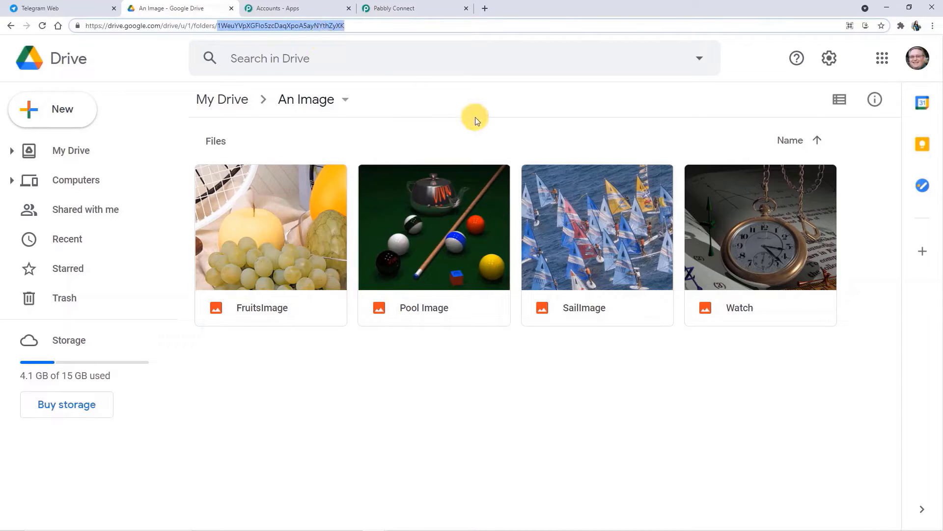
left_click(438, 13)
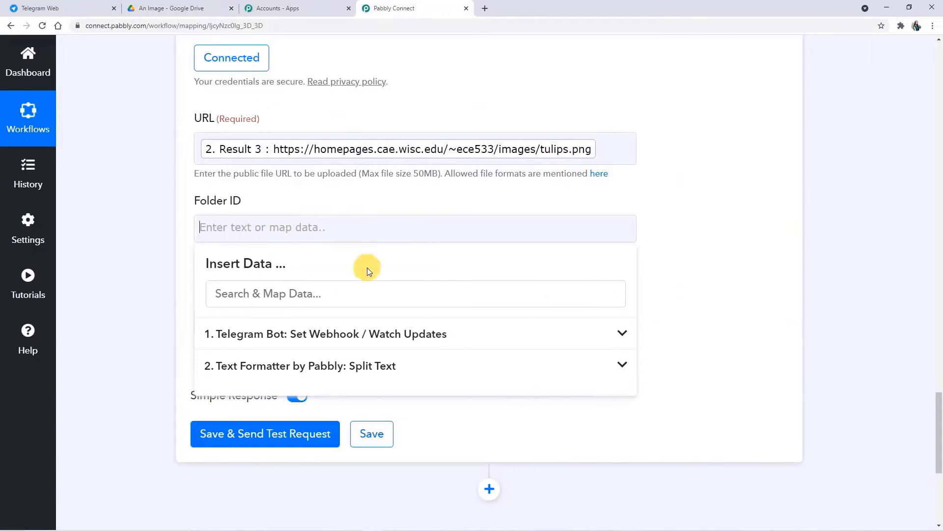
key("ctrl+v")
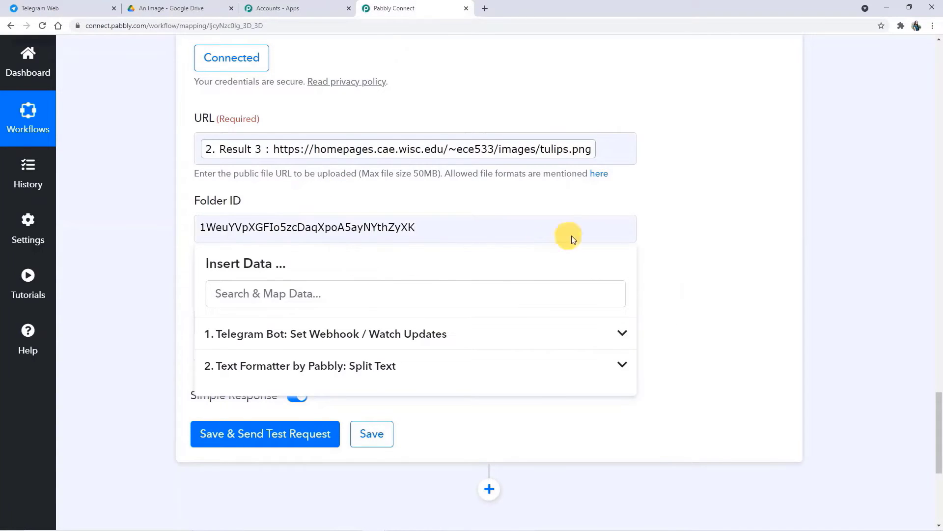
left_click(694, 252)
Map Result 0, Result 1 and Result 2 of the Split Text action in sequence into the File Name field
scroll(420, 369, "down", 3)
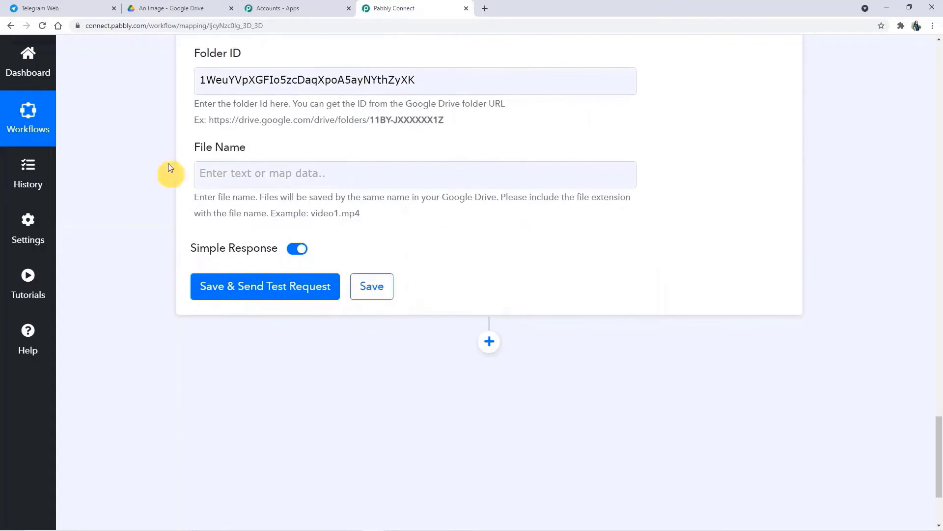
left_click(238, 167)
left_click(289, 309)
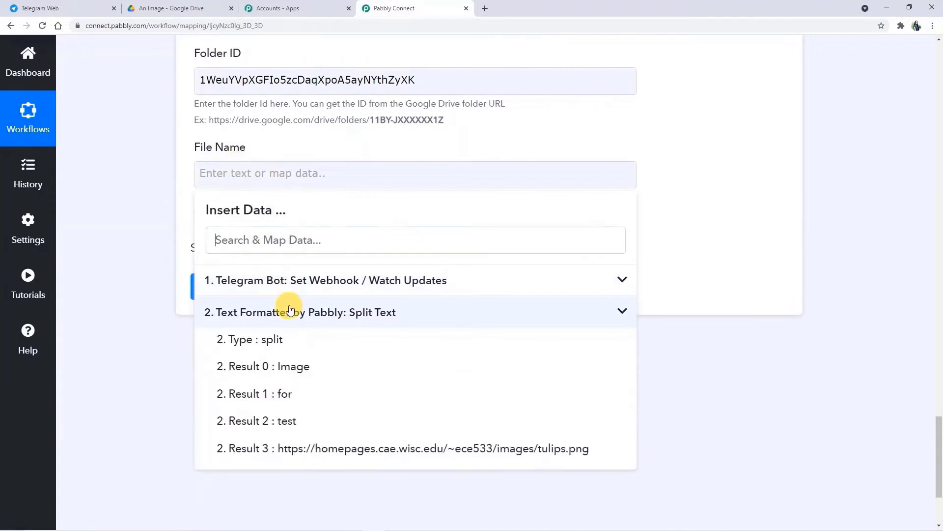
left_click(305, 364)
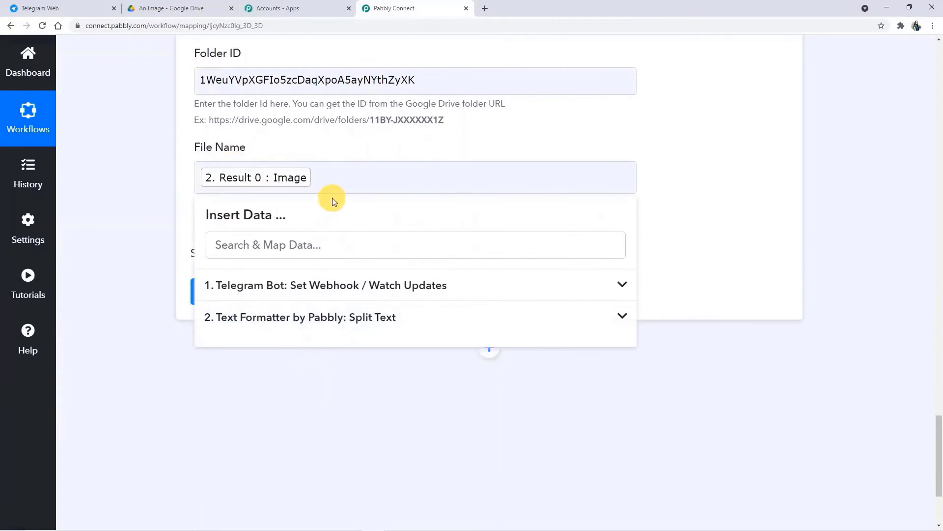
left_click(332, 322)
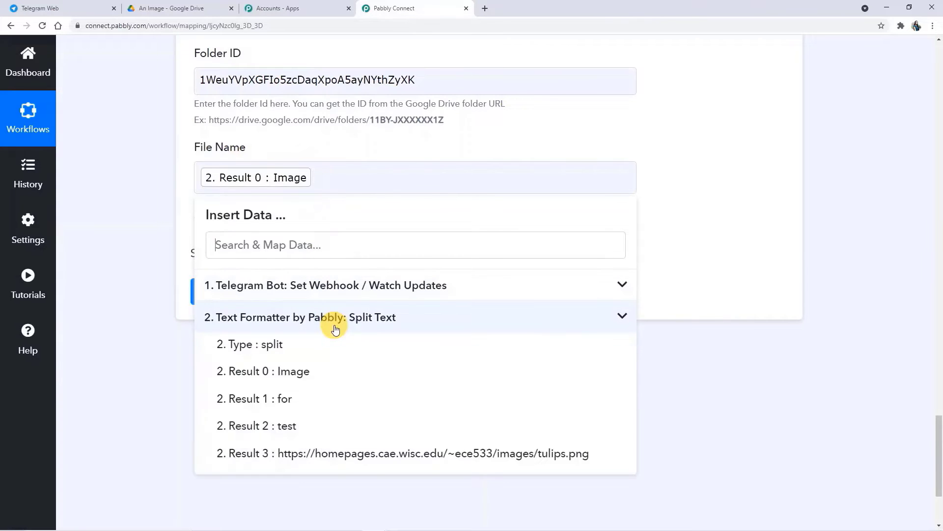
left_click(326, 398)
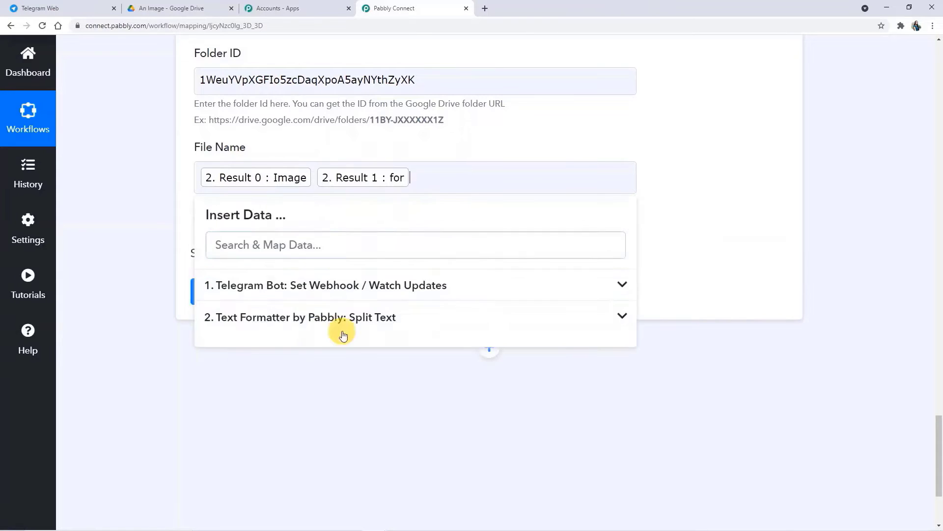
left_click(382, 314)
left_click(341, 426)
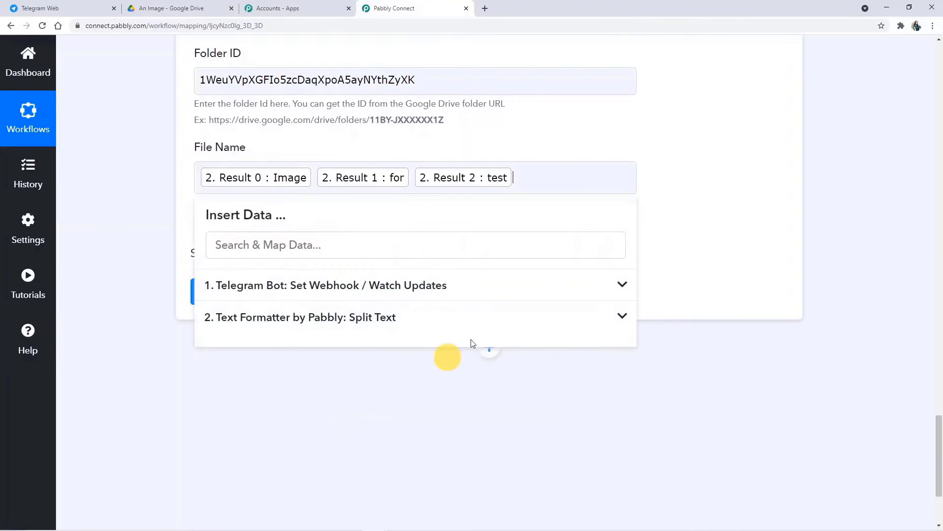
left_click(703, 222)
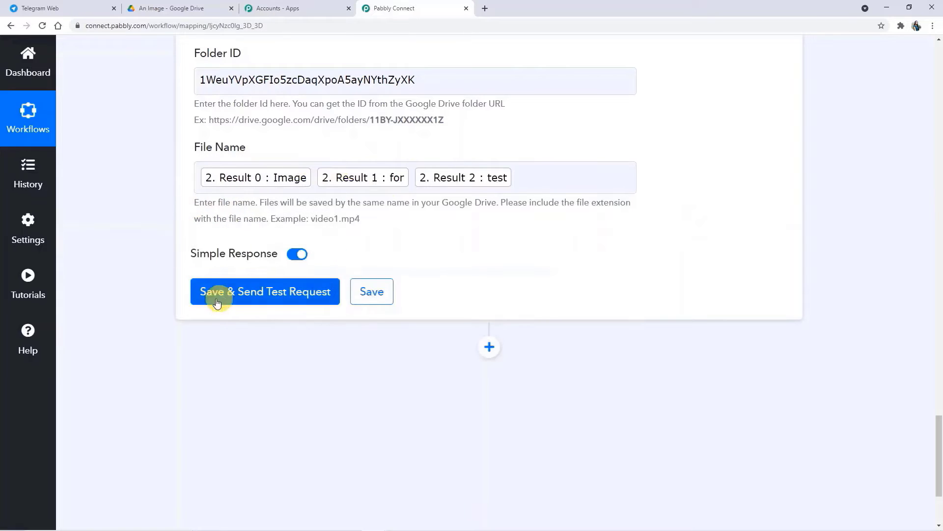
Save the Upload a File action with a test request and check its response and the An Image folder in Google Drive
left_click(329, 296)
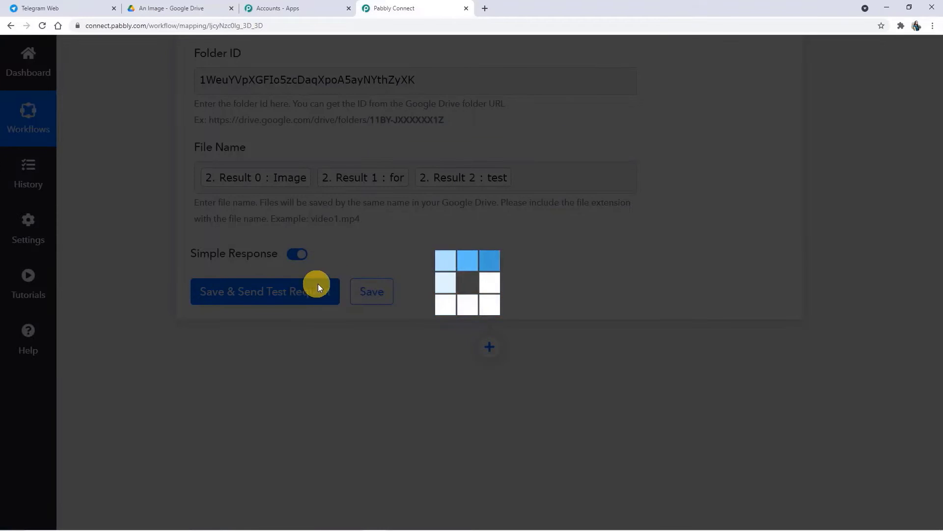
scroll(398, 309, "down", 5)
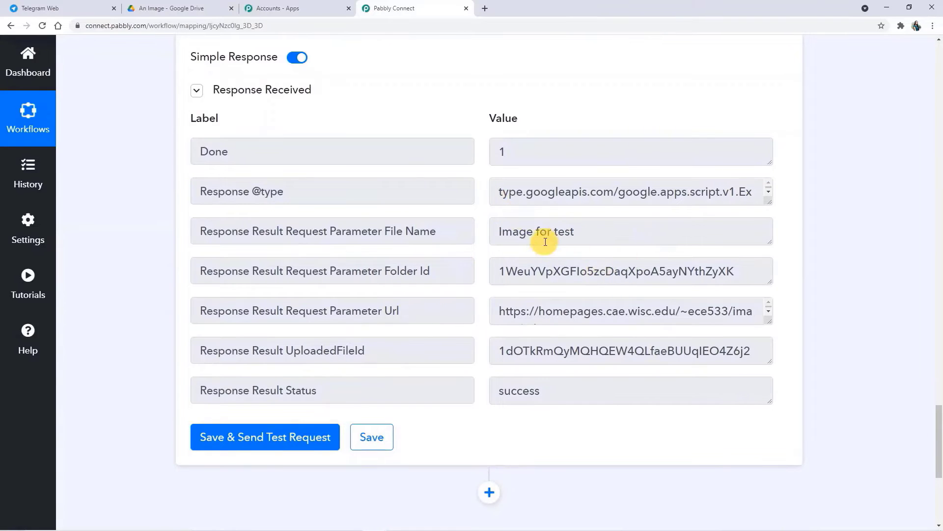
left_click(183, 11)
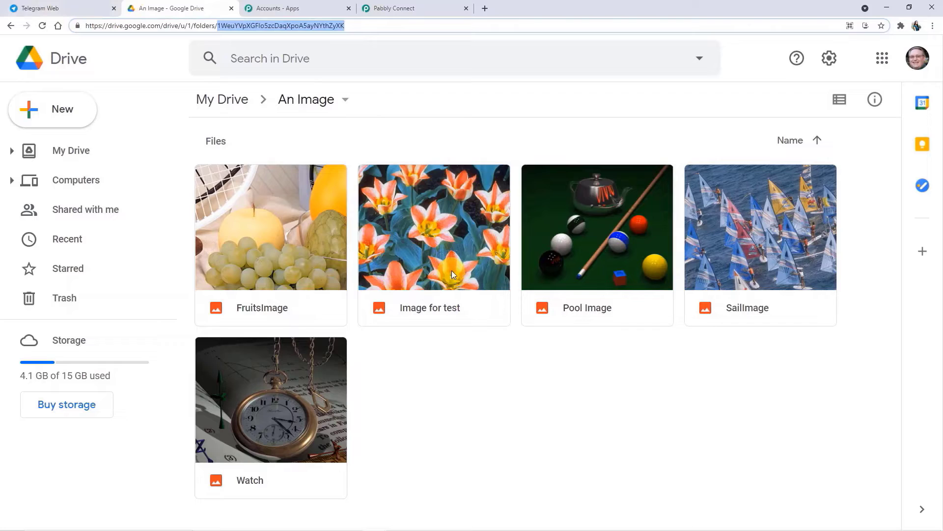
left_click(415, 12)
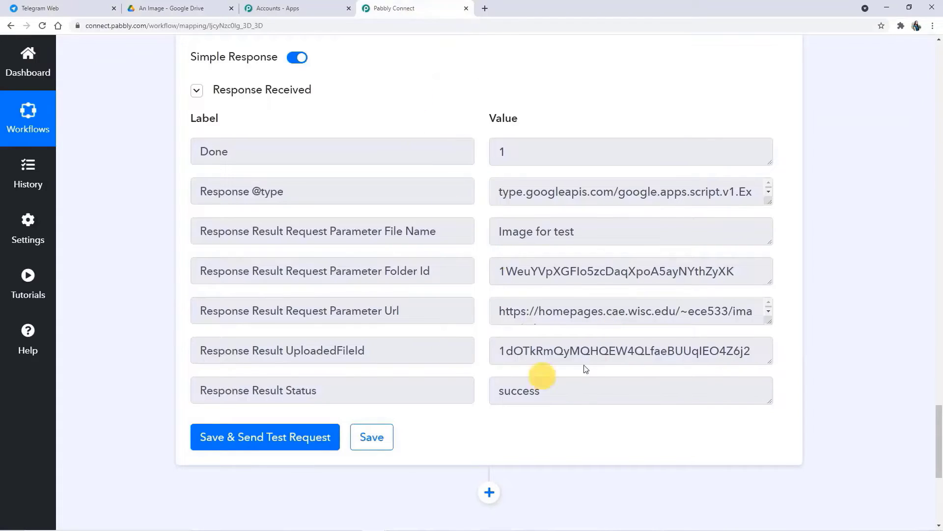
Collapse the expanded trigger and action steps and review the structure of the Telegram To Google Drive workflow
scroll(577, 182, "up", 10)
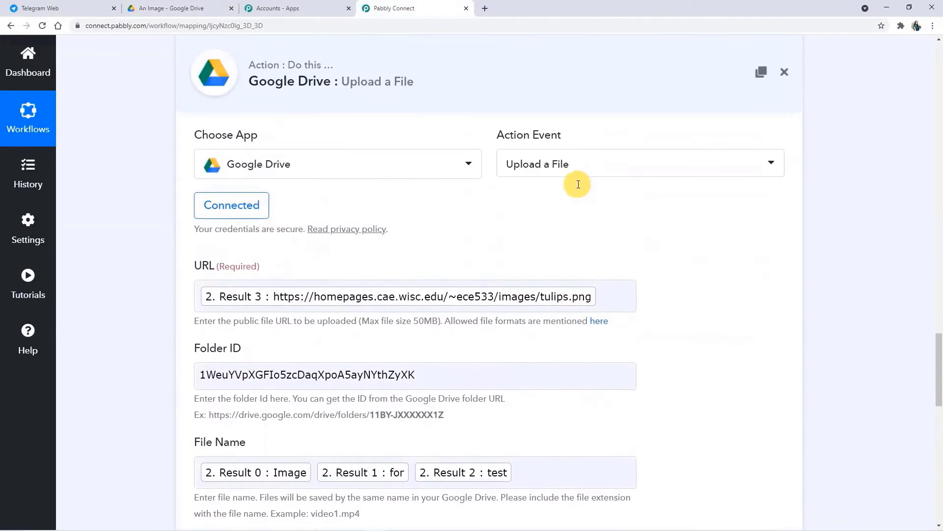
left_click(575, 194)
scroll(583, 197, "up", 10)
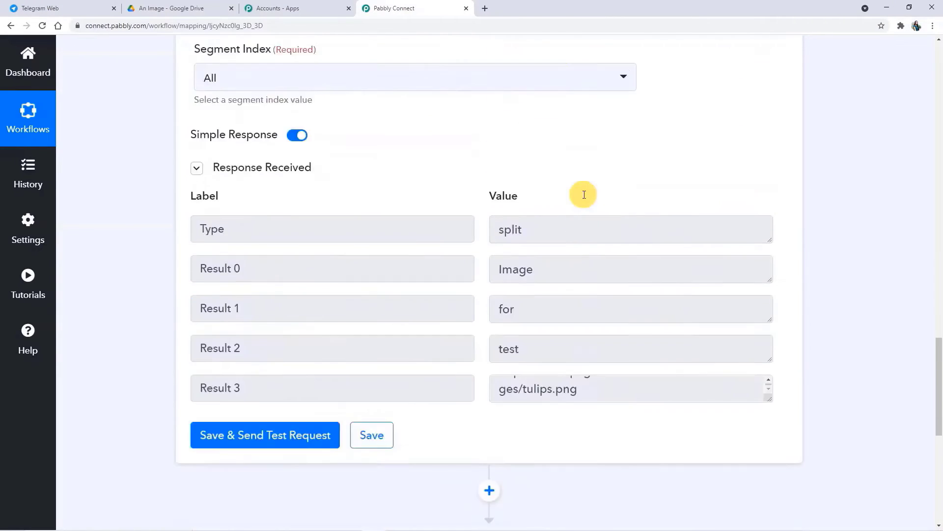
scroll(584, 195, "up", 10)
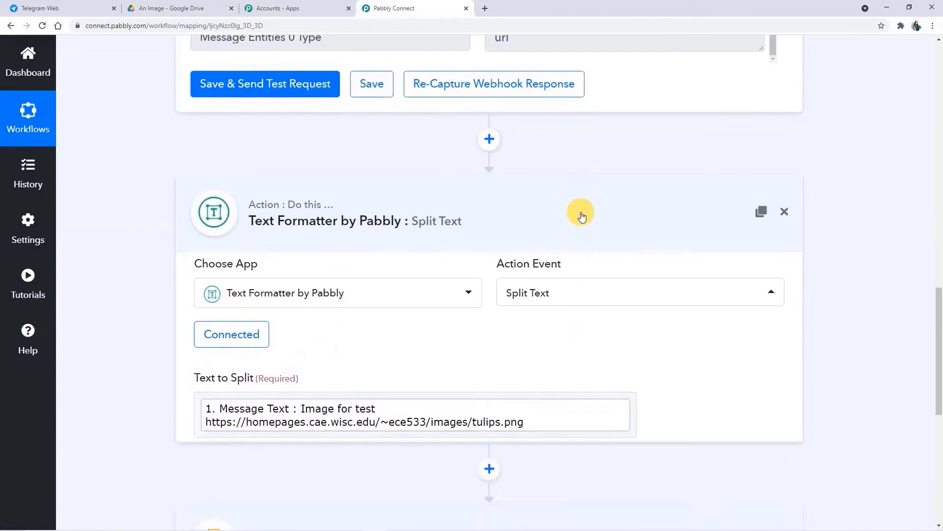
scroll(580, 195, "up", 15)
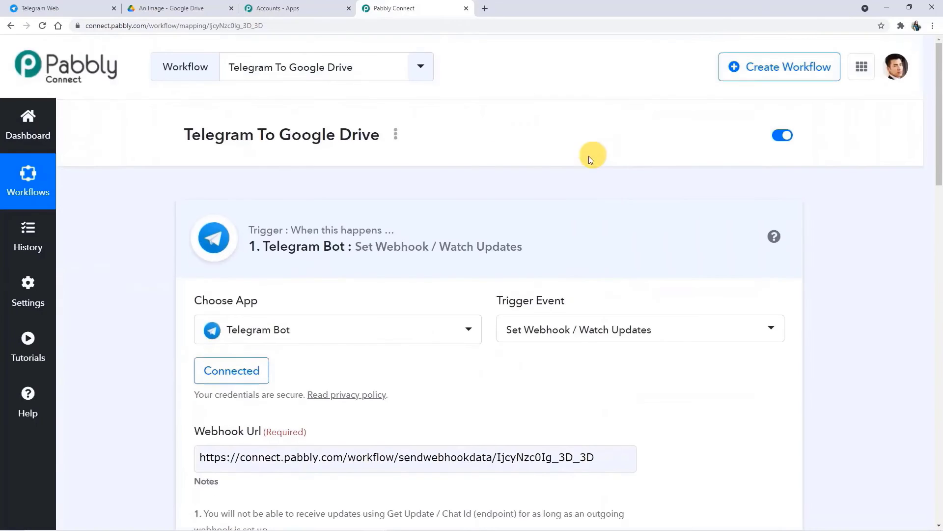
left_click(462, 221)
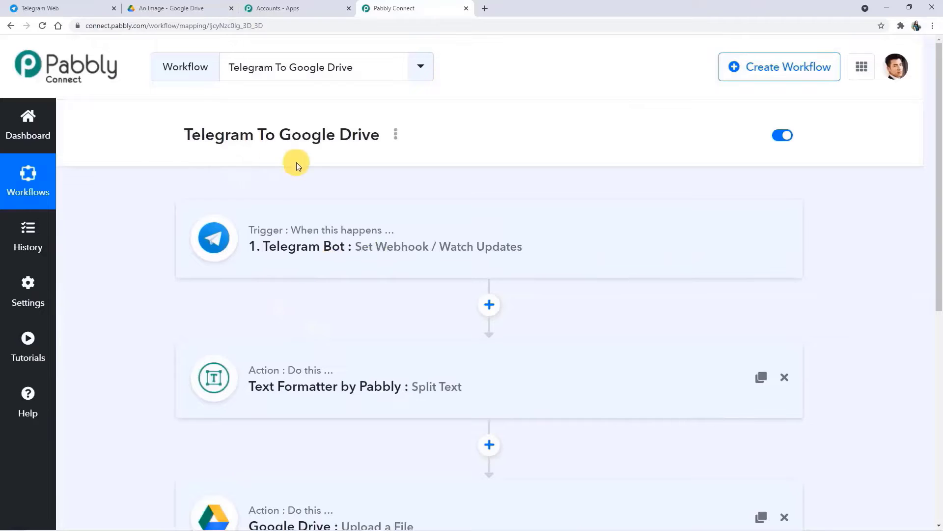
scroll(357, 155, "down", 2)
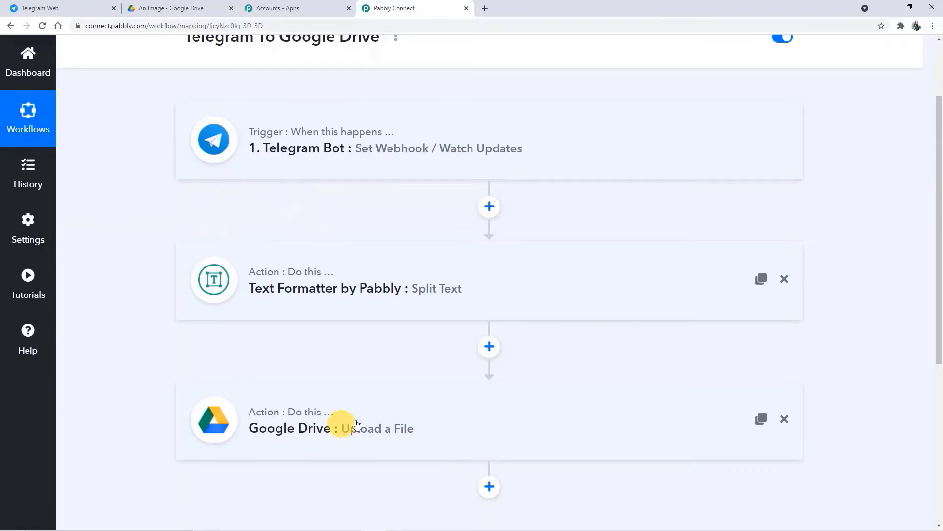
scroll(391, 343, "down", 1)
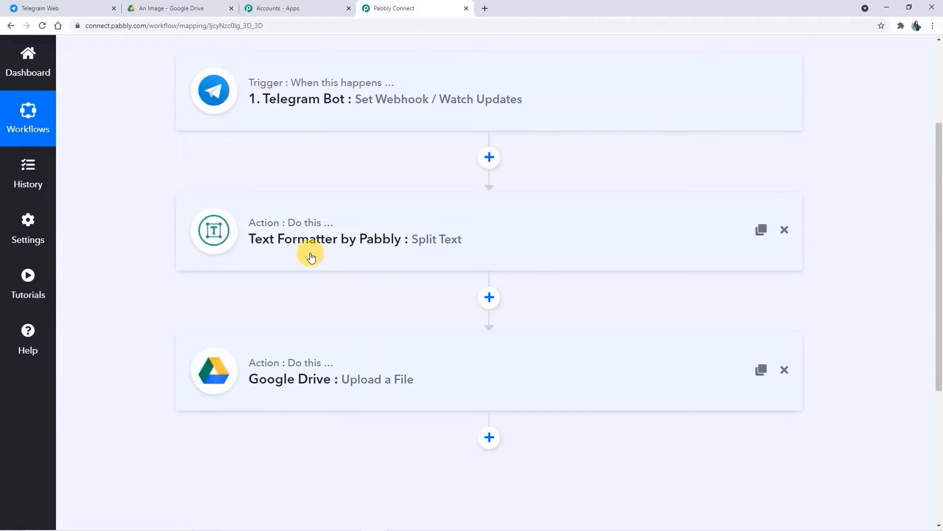
scroll(360, 245, "down", 1)
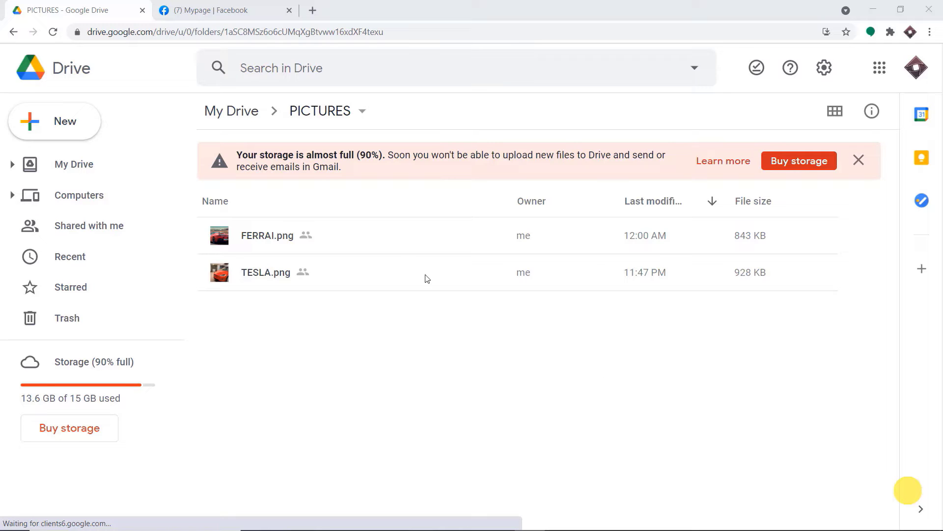
Upload BUGATTI.png from the Desktop into the PICTURES folder in Google Drive
left_click(65, 121)
left_click(113, 171)
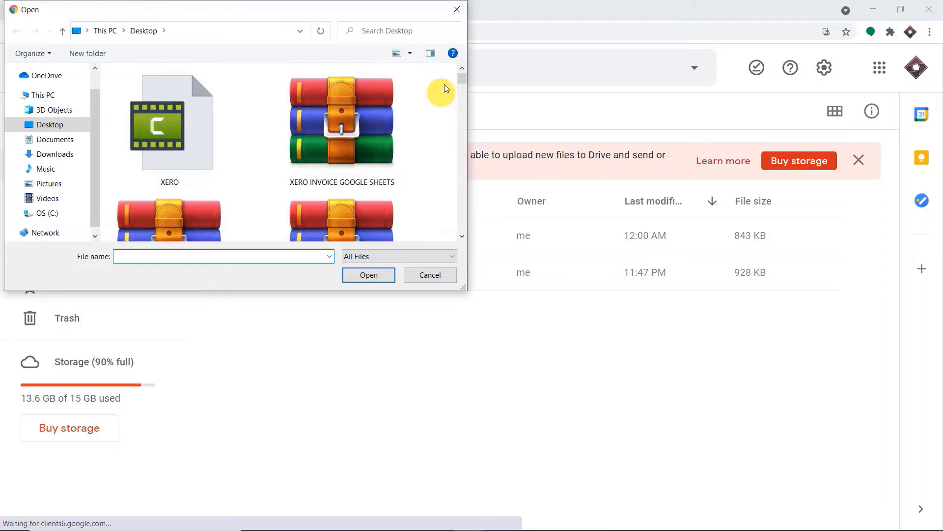
left_click_drag(459, 81, 459, 231)
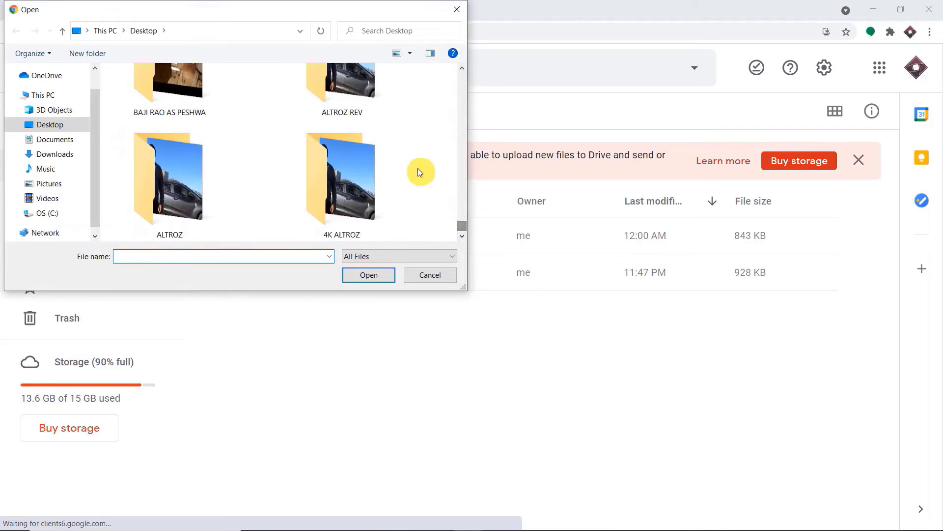
scroll(419, 169, "up", 10)
scroll(418, 168, "up", 10)
scroll(418, 168, "up", 4)
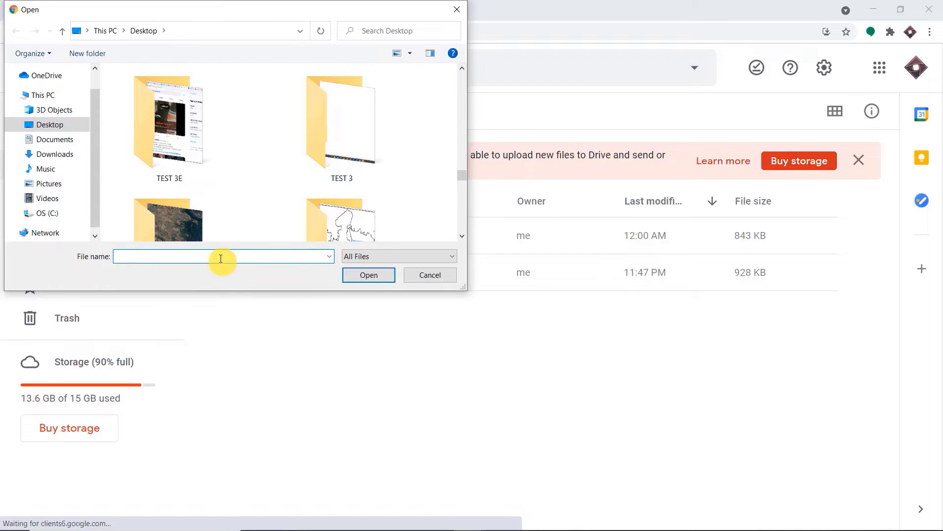
type("BU")
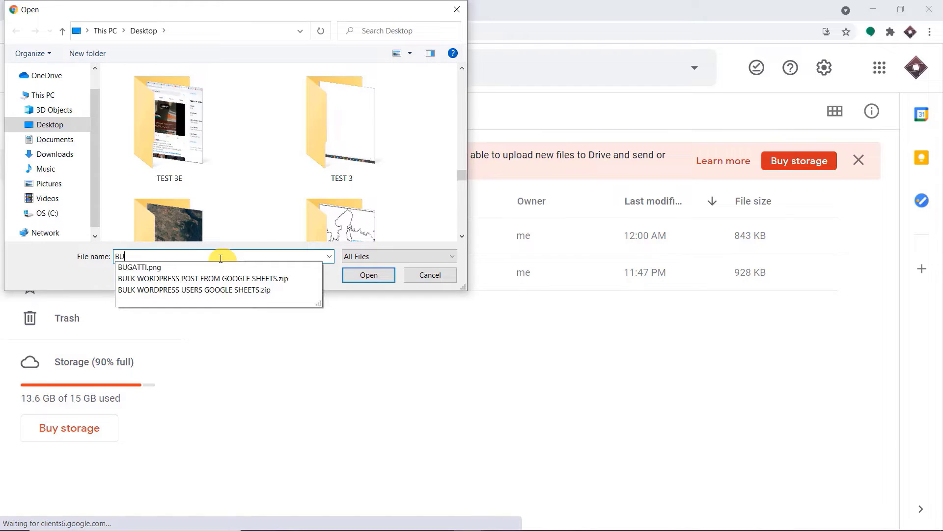
left_click(195, 268)
left_click(352, 276)
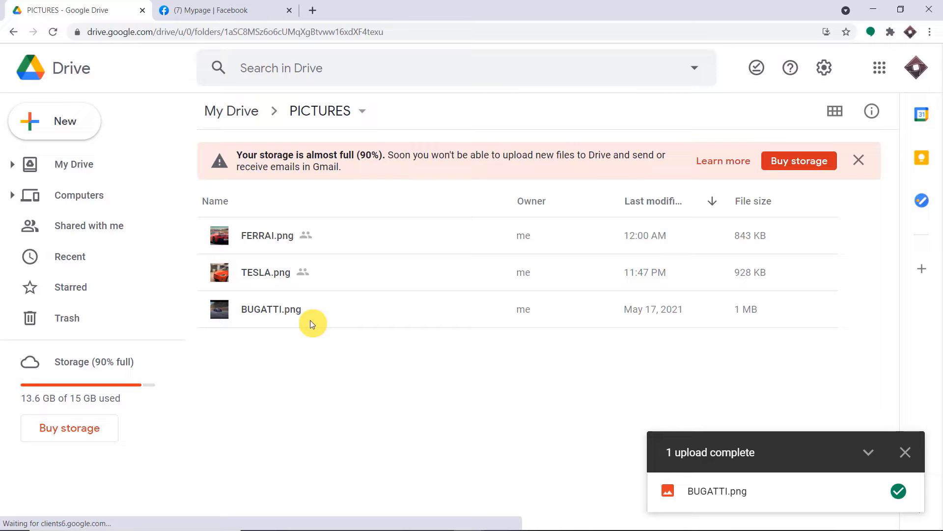
Reload the Mypage Facebook page and examine its latest post for the uploaded BUGATTI image
left_click(241, 13)
scroll(499, 235, "down", 5)
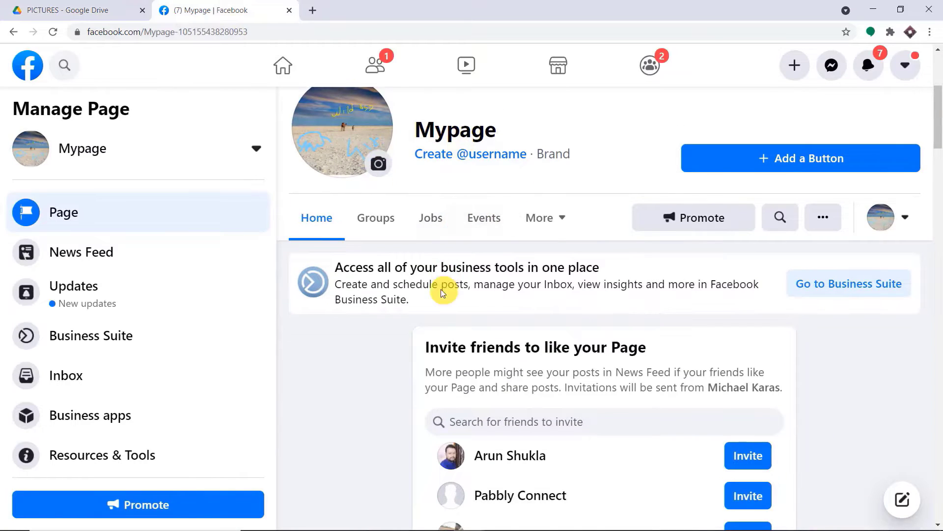
scroll(442, 292, "down", 6)
left_click(53, 34)
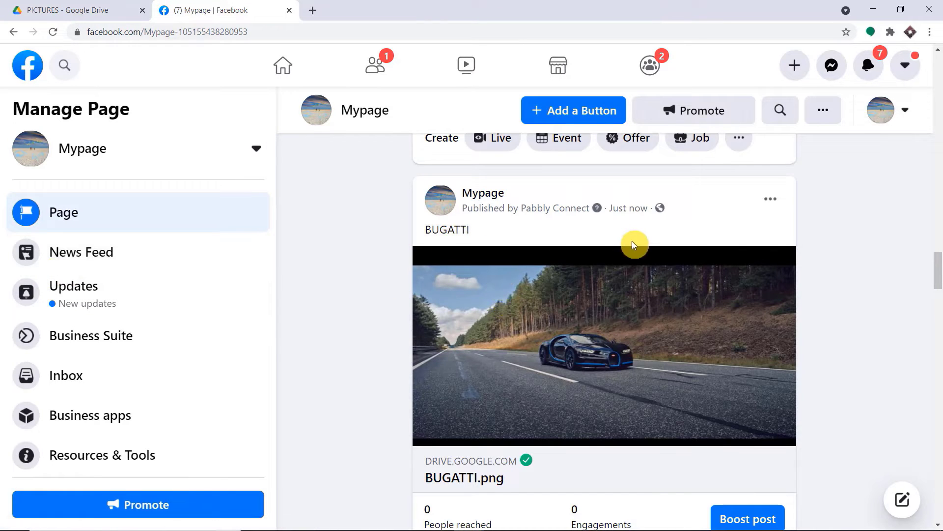
scroll(634, 248, "down", 3)
scroll(635, 249, "down", 1)
scroll(642, 259, "up", 2)
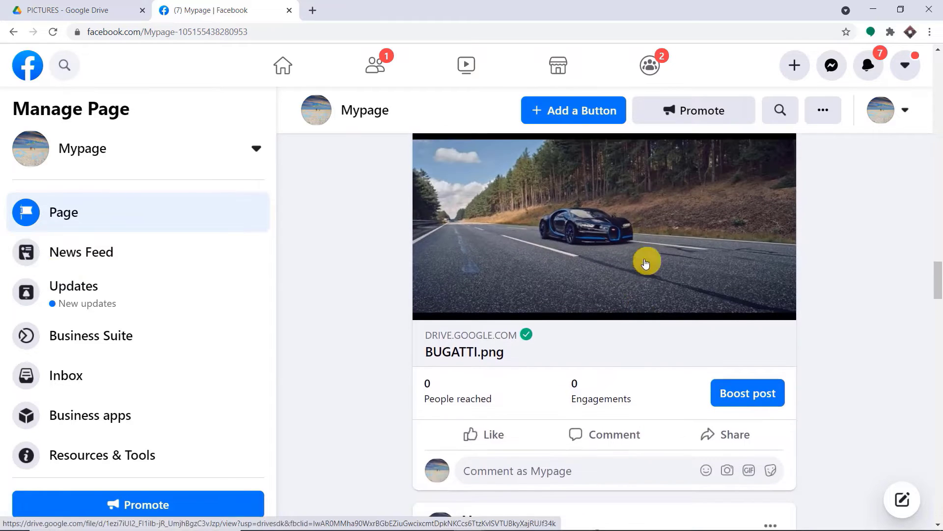
scroll(546, 260, "up", 3)
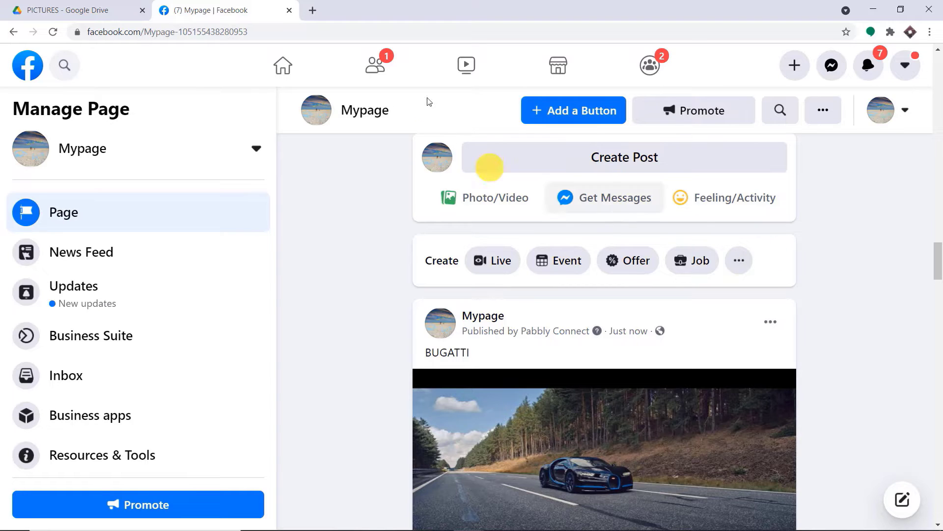
Open pabbly.com in a new browser tab, sign in and access the Connect application
left_click(315, 10)
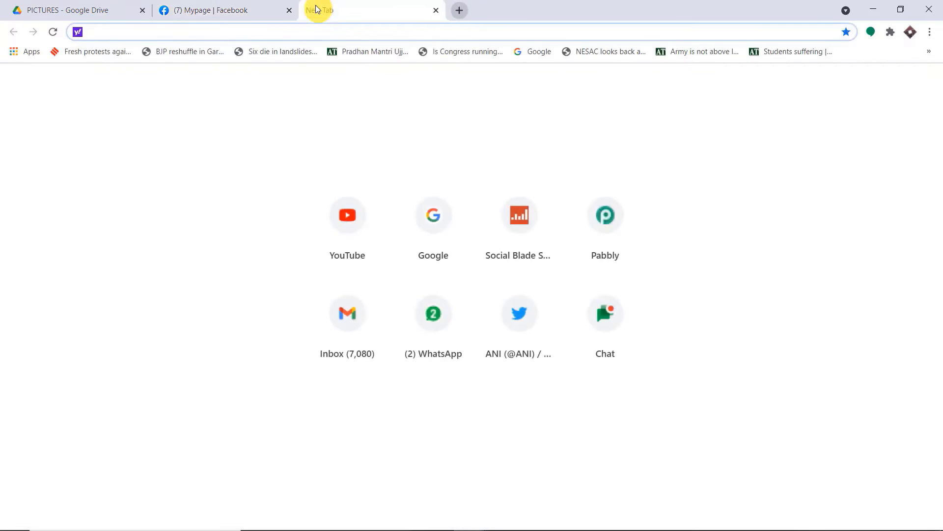
key("Return")
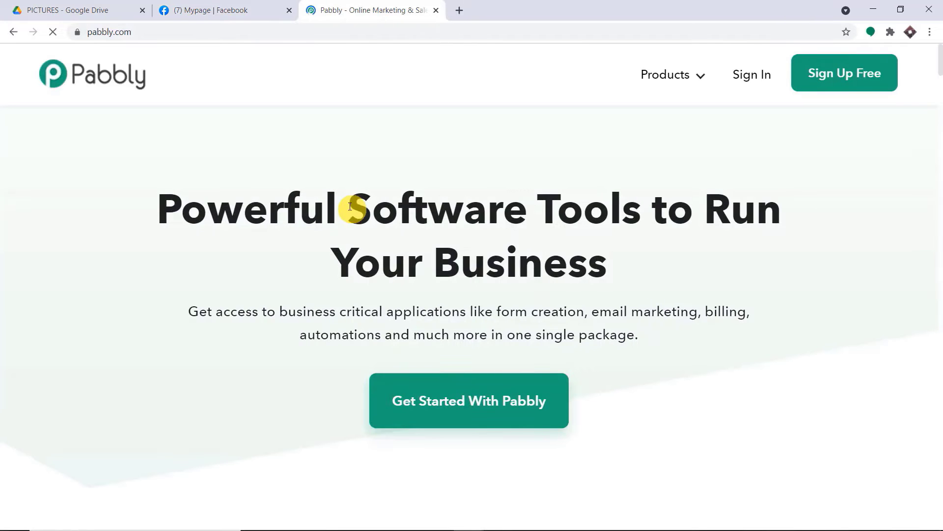
left_click(750, 76)
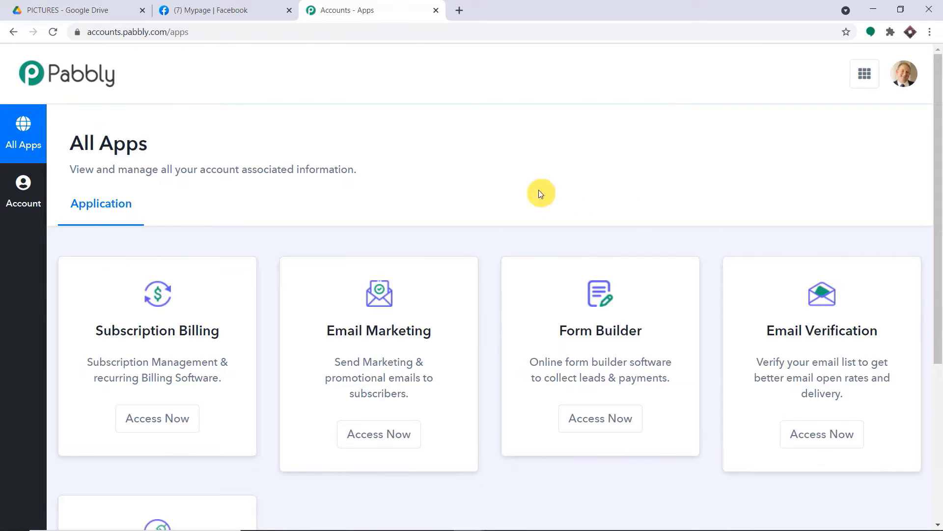
scroll(537, 192, "down", 5)
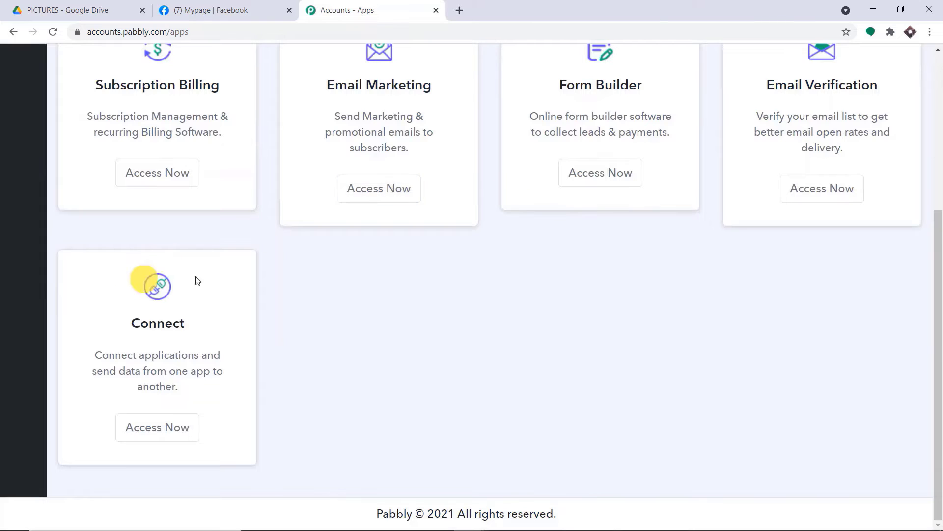
left_click(174, 432)
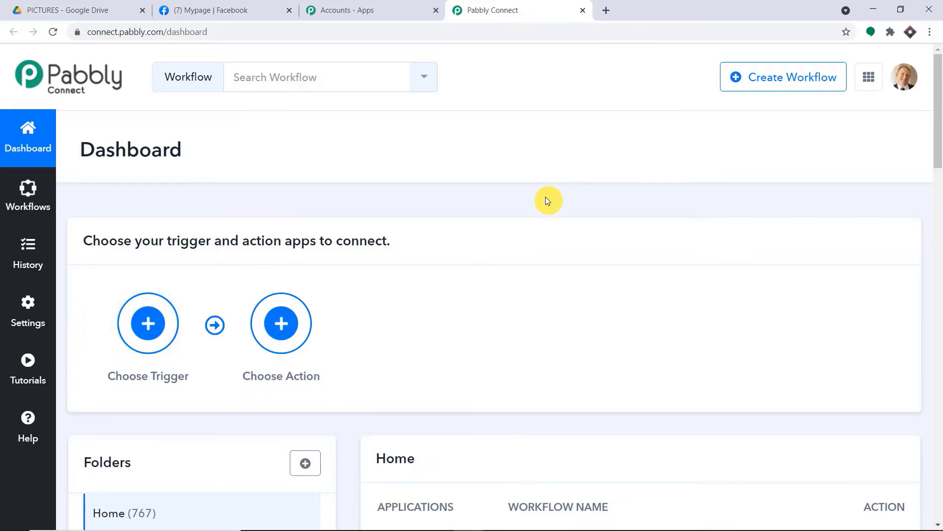
Turn off the Google Drive Facebook Package workflow in the dashboard's Home workflow list
scroll(547, 199, "down", 6)
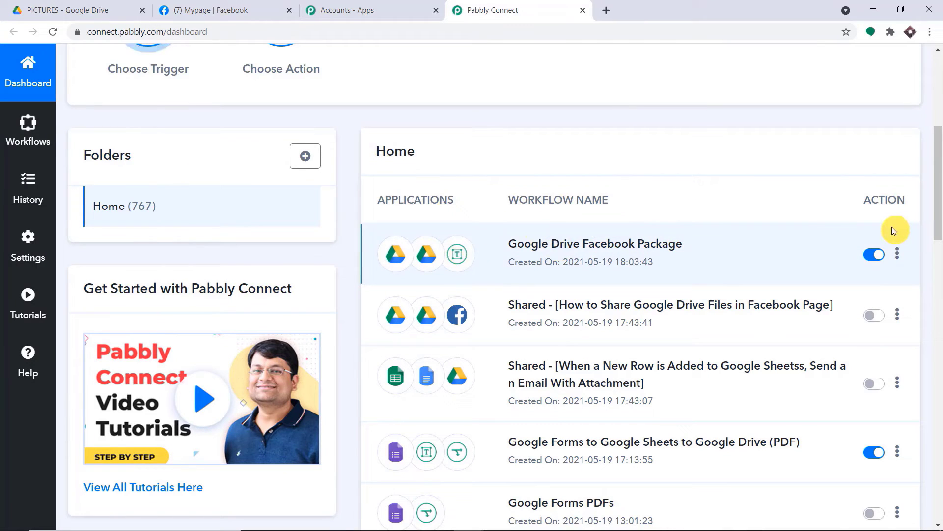
left_click(874, 254)
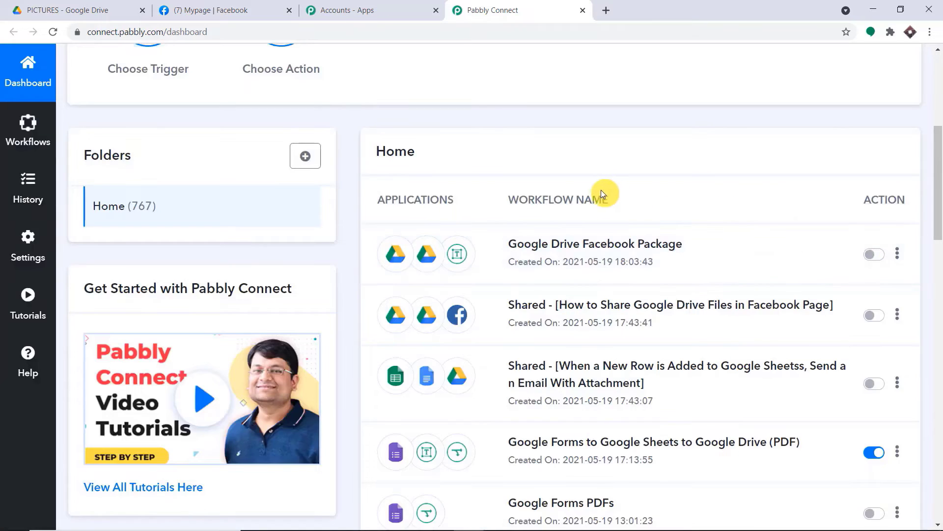
scroll(601, 193, "up", 6)
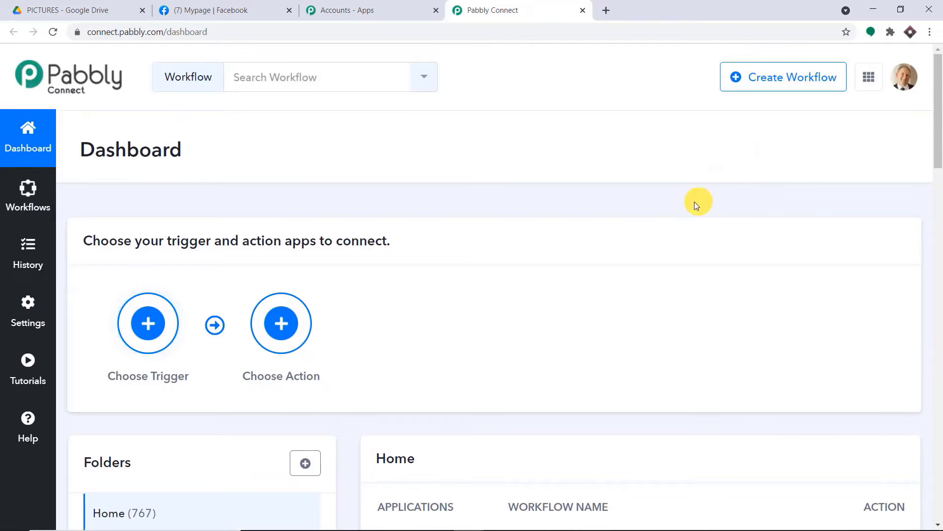
scroll(695, 196, "down", 4)
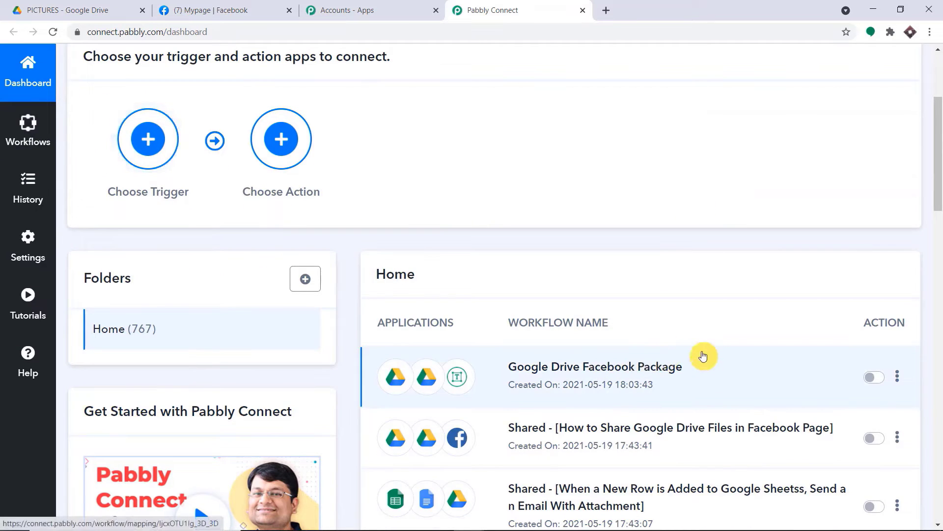
scroll(657, 281, "up", 4)
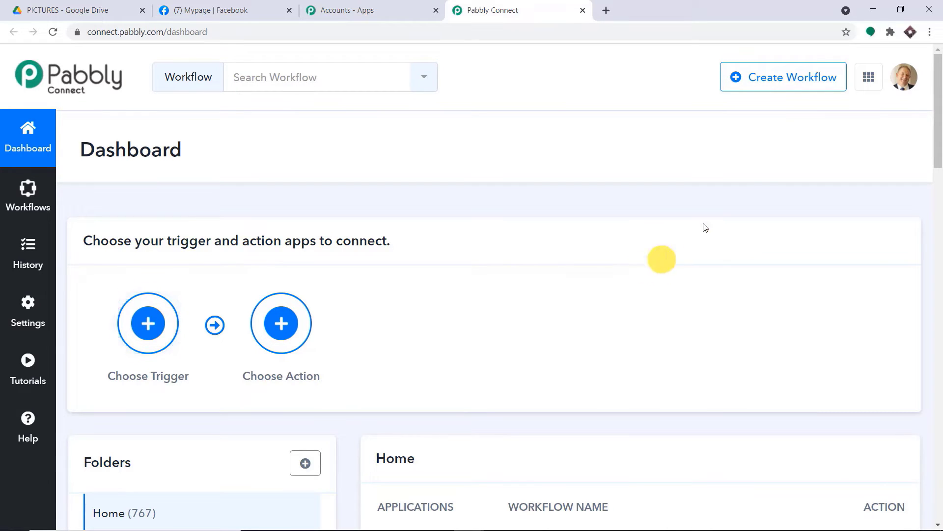
Create a new workflow named "Google Drive to Facebook (Post)"
left_click(761, 80)
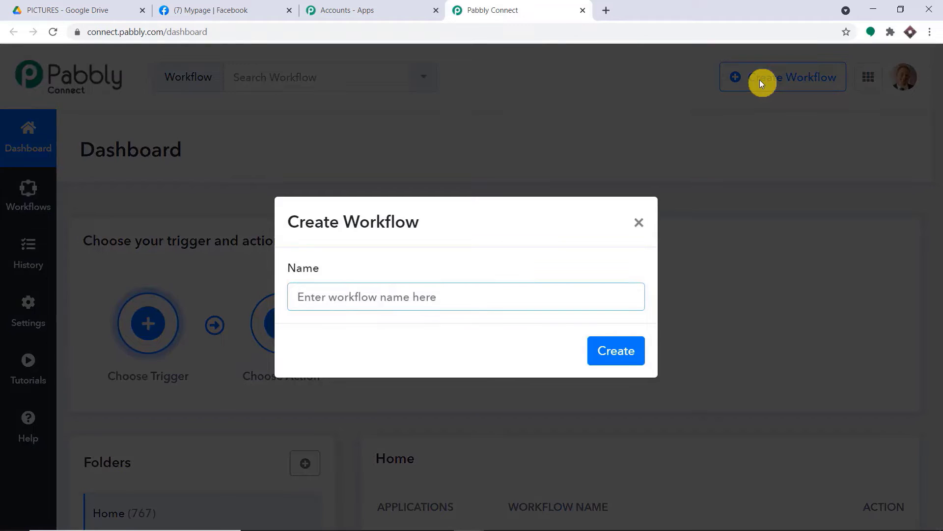
type("Google Drive to F")
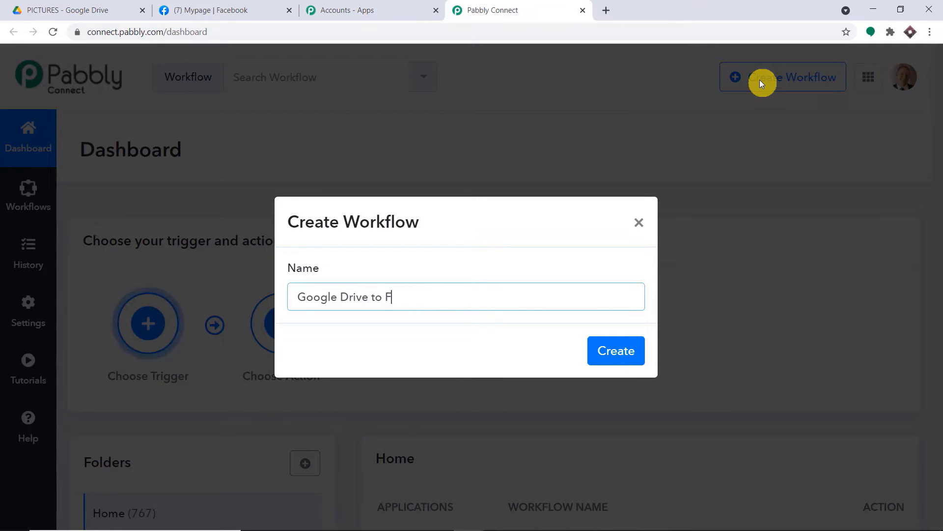
type("acebook (Post)")
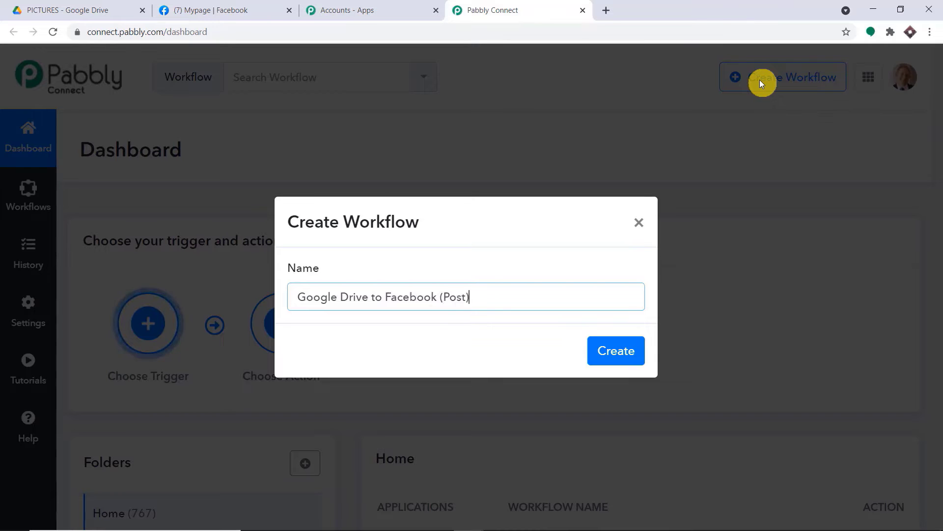
left_click(612, 357)
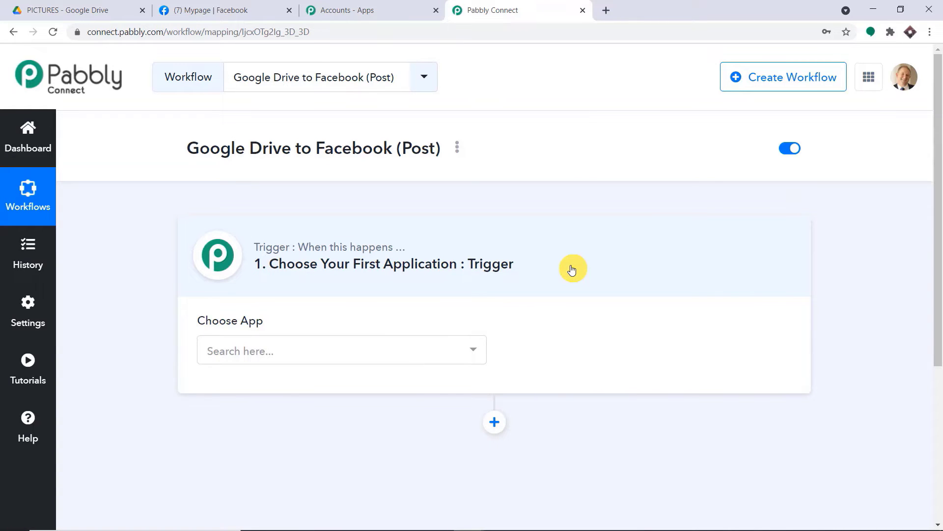
Set the workflow's trigger app to Google Drive with the New File In Specific Folder event
left_click(386, 352)
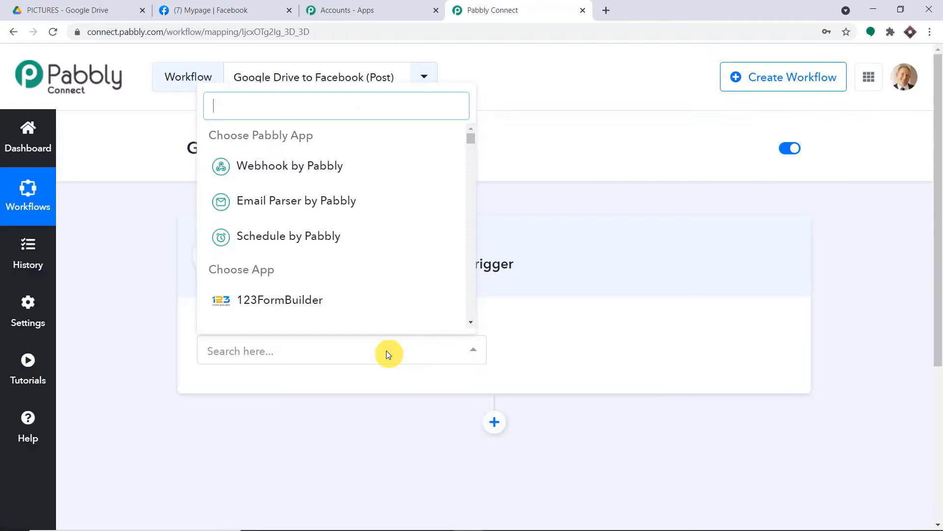
type("googl")
left_click(281, 247)
left_click(581, 351)
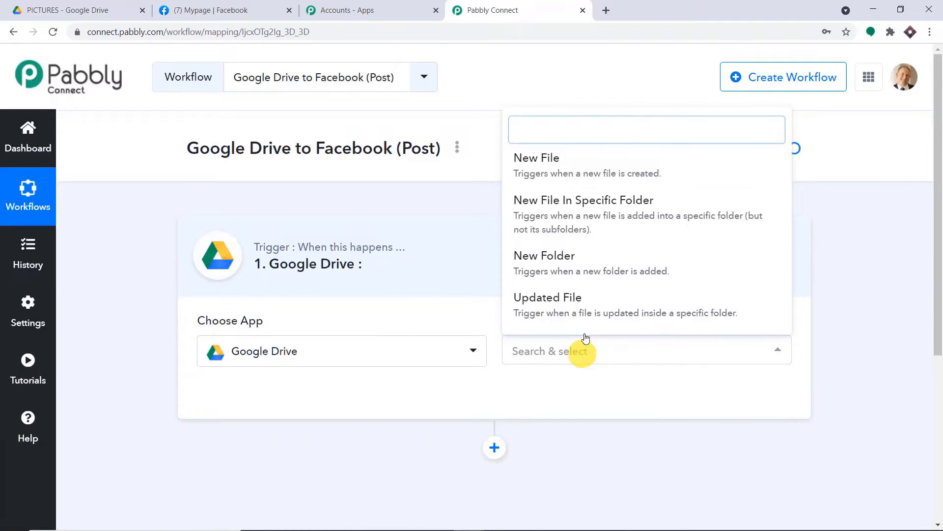
left_click(647, 217)
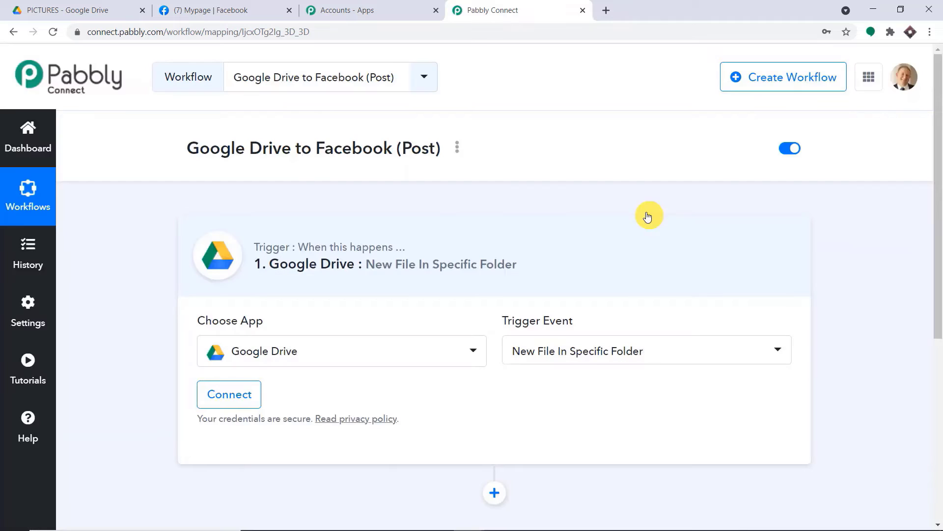
scroll(646, 217, "down", 2)
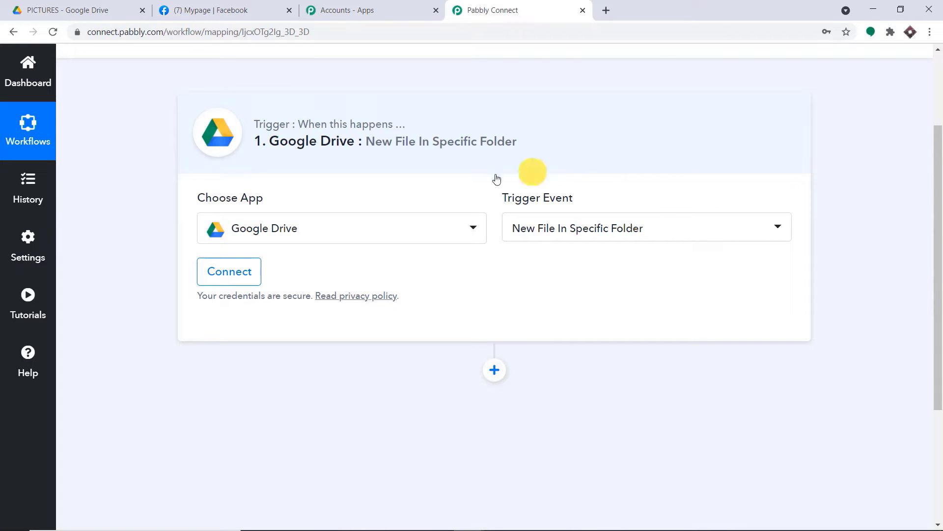
Connect the trigger to Google Drive through a new connection, choosing the Google account and allowing Pabbly Connect Drive access
left_click(246, 271)
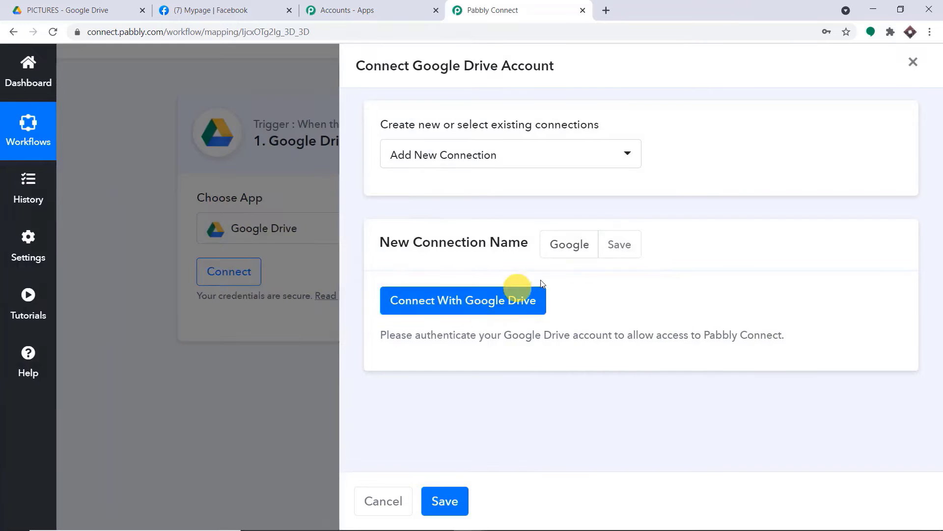
left_click(539, 290)
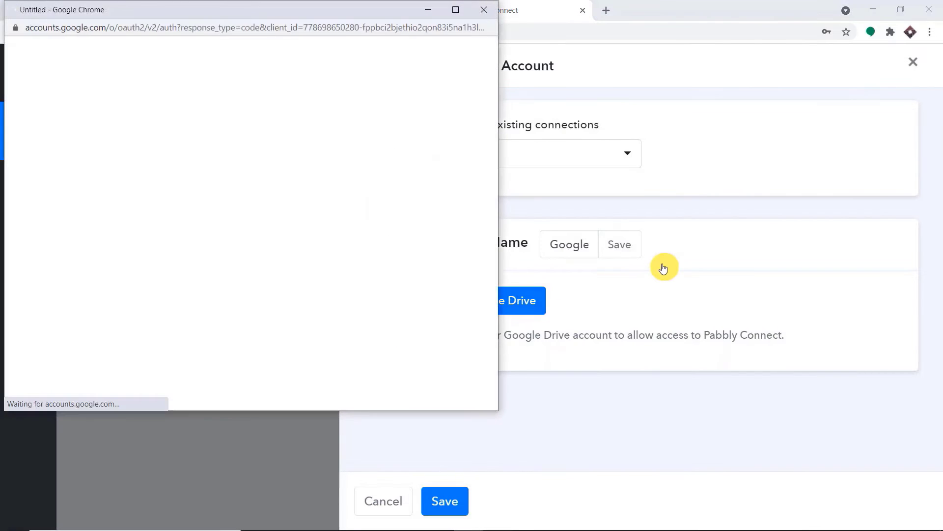
left_click_drag(347, 11, 798, 35)
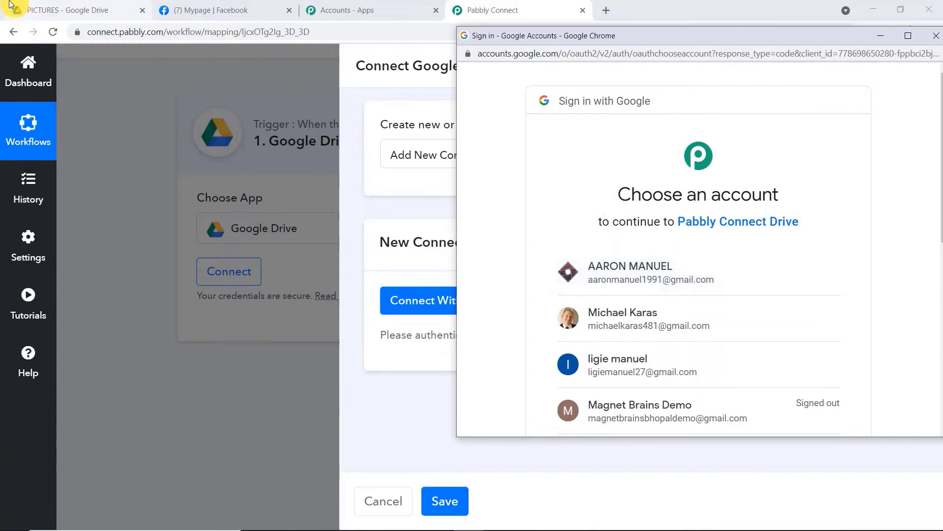
left_click(660, 279)
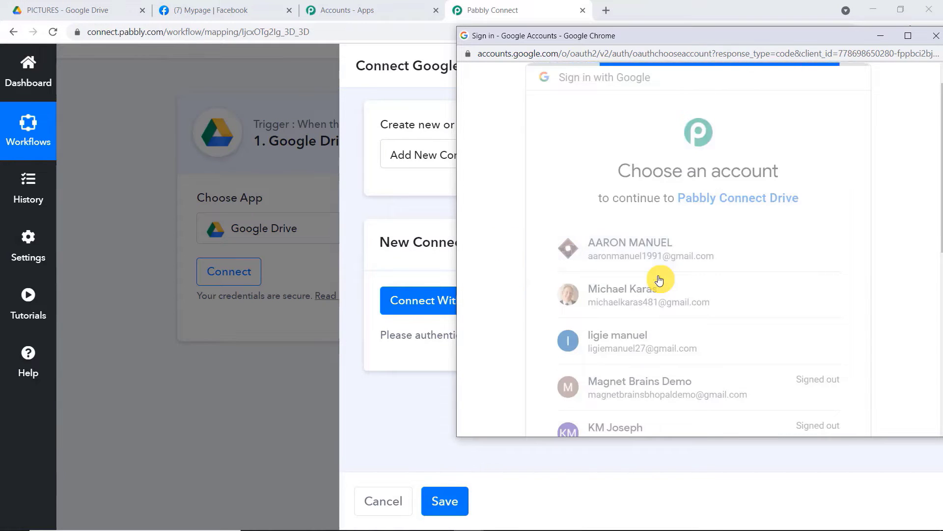
left_click_drag(637, 32, 388, 27)
scroll(516, 244, "down", 5)
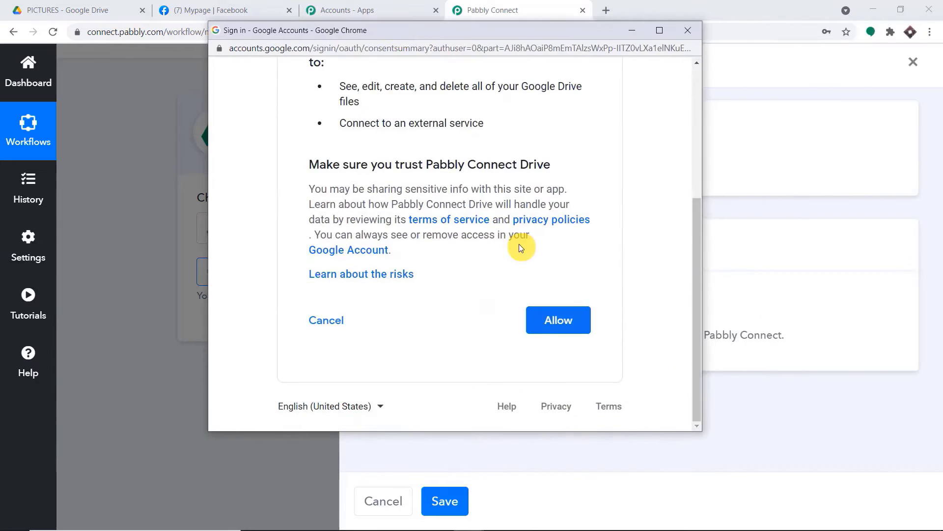
left_click(558, 320)
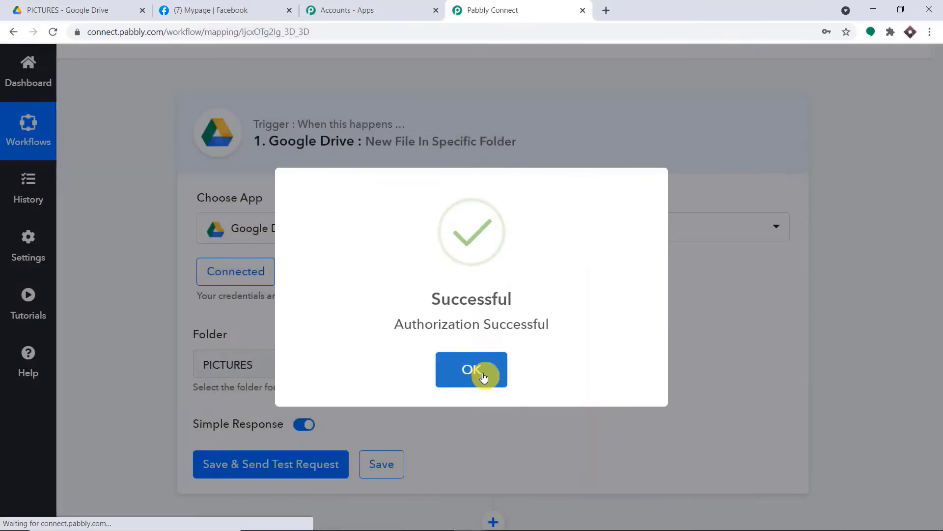
left_click(481, 373)
scroll(440, 221, "down", 3)
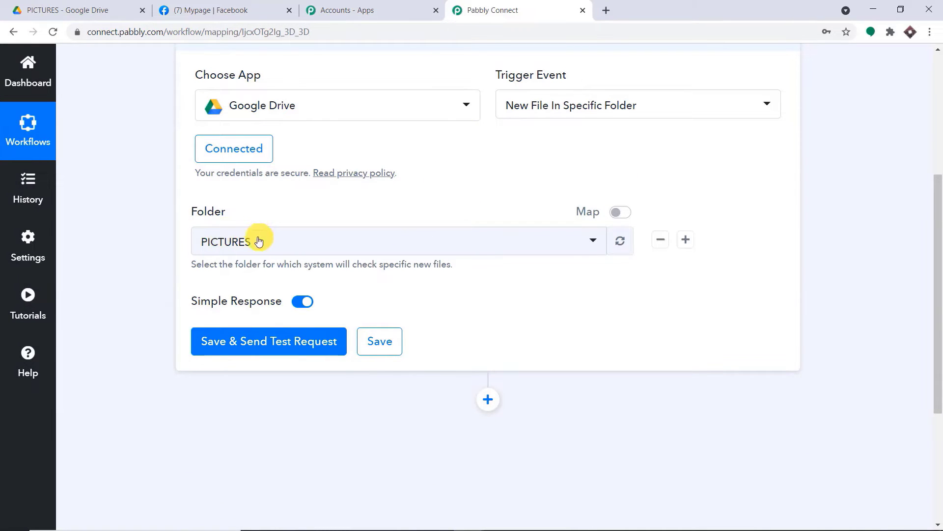
Switch to Google Drive and create a folder named "FILES UPLOADED FOR FACEBOOK" in My Drive
left_click(89, 9)
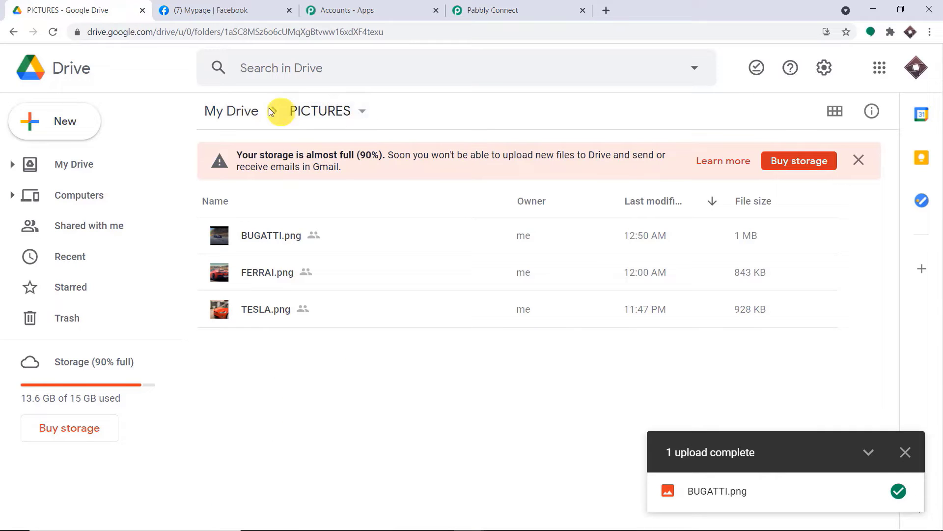
left_click(231, 110)
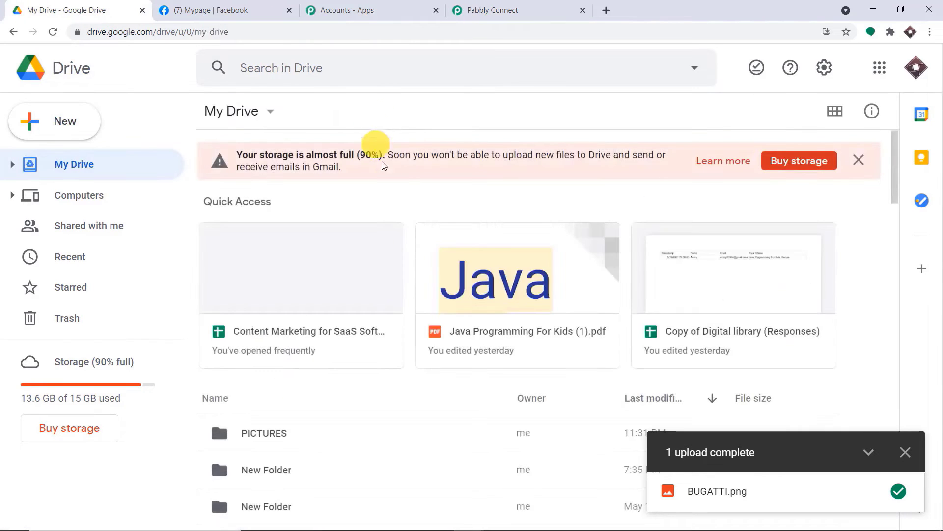
scroll(369, 147, "down", 4)
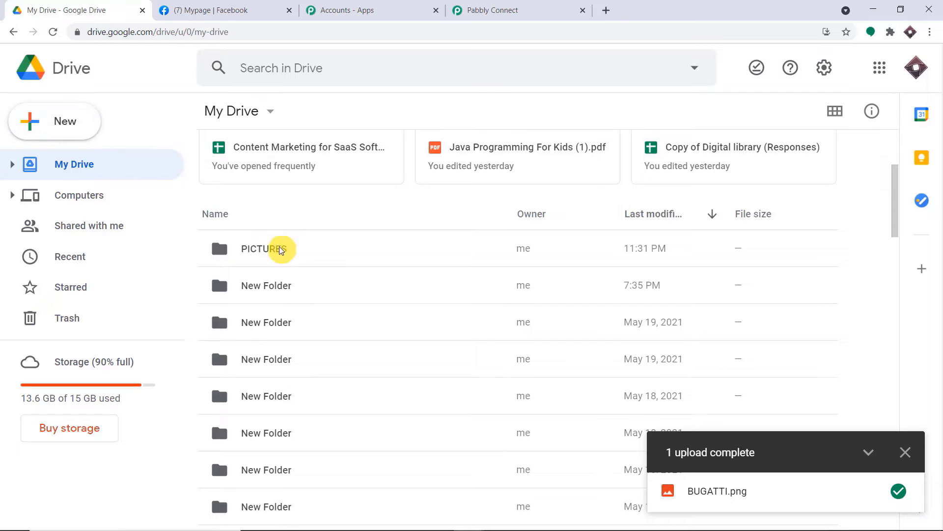
left_click(476, 6)
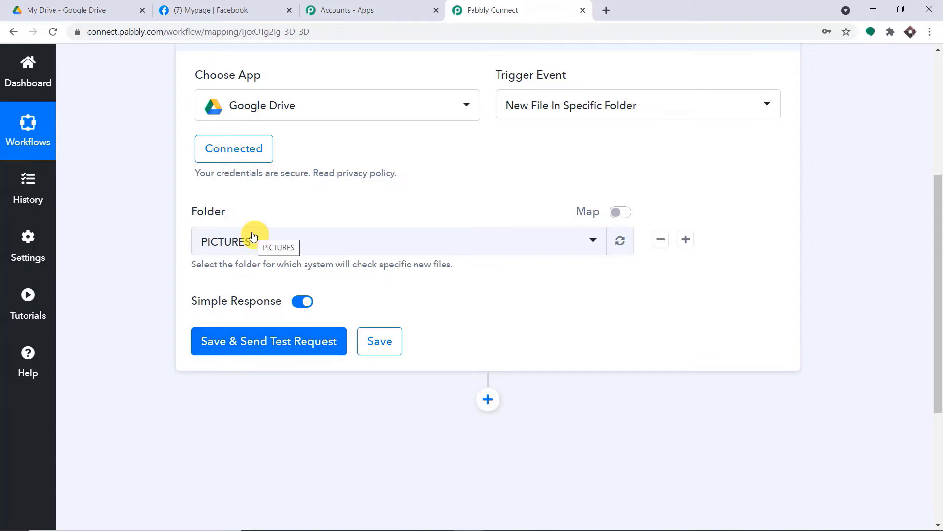
left_click(54, 5)
left_click(87, 115)
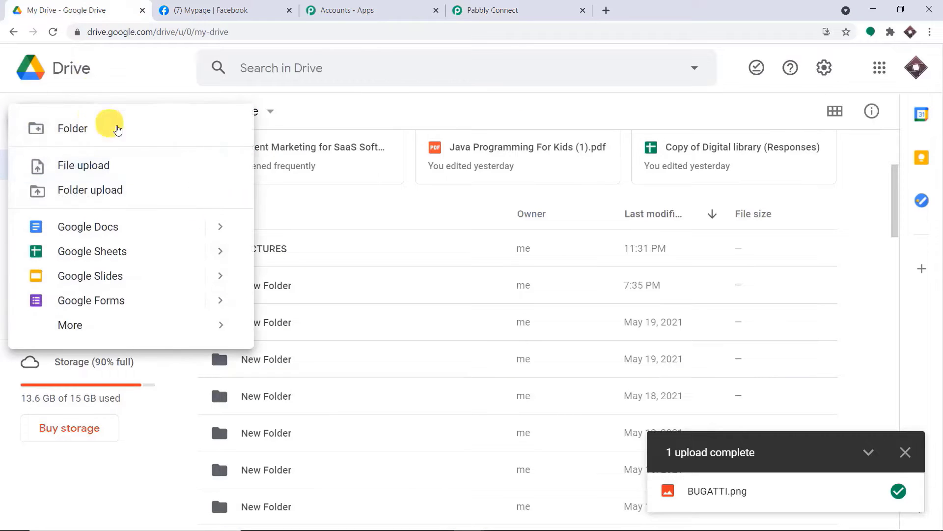
left_click(122, 127)
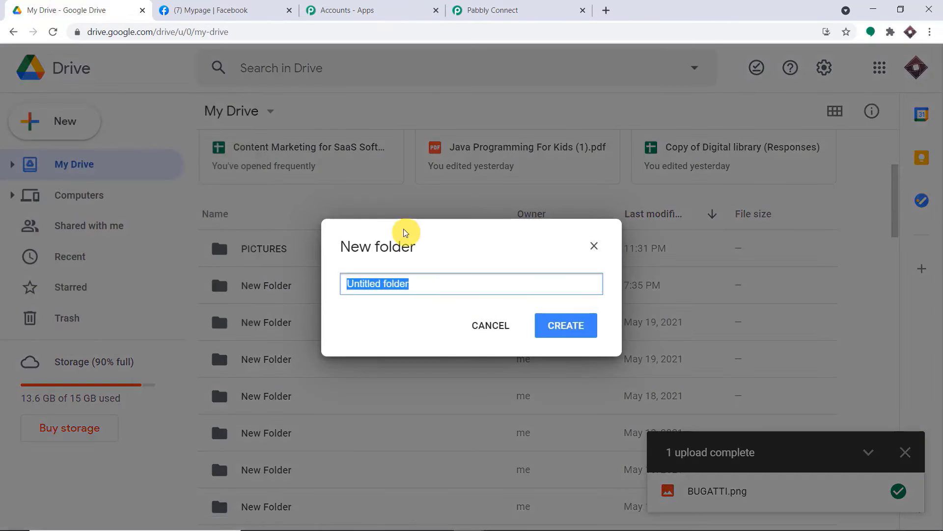
key("BackSpace")
type("FILES UPLOADE FOR FACEBOOK")
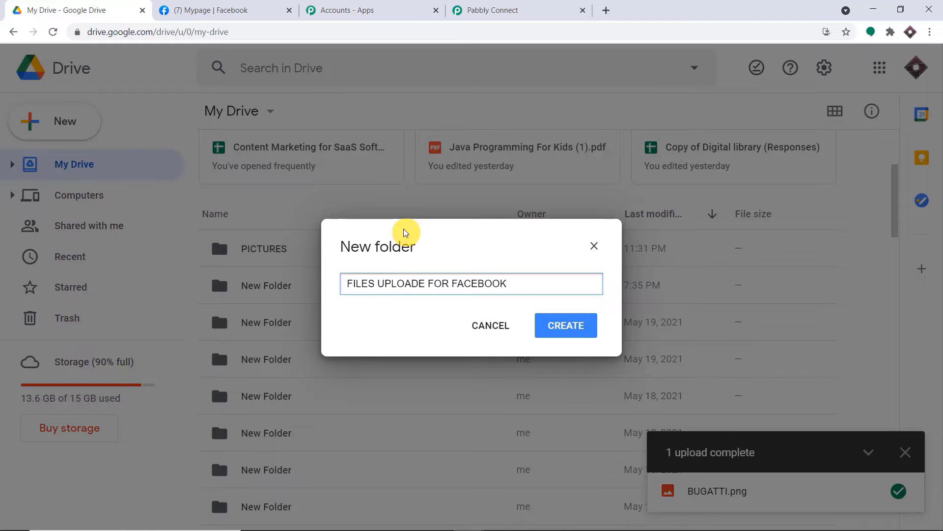
left_click(426, 284)
type("D")
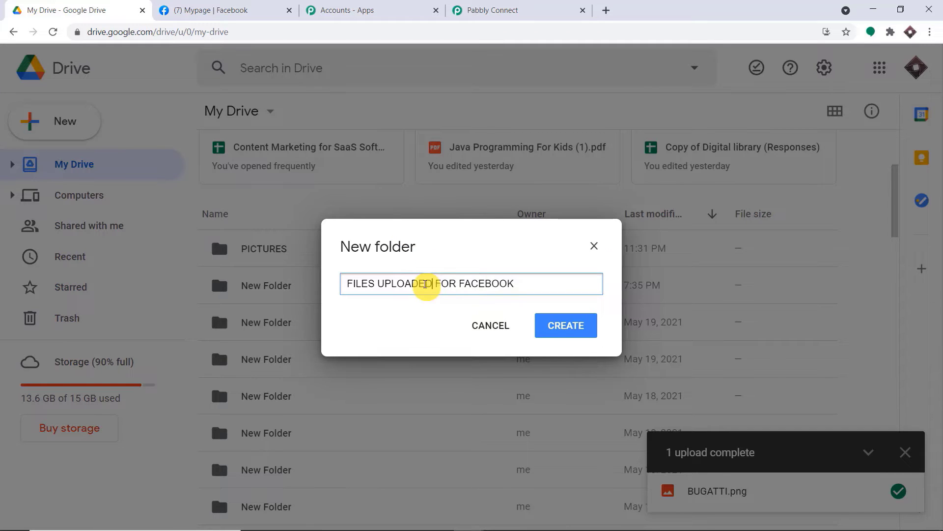
left_click(569, 334)
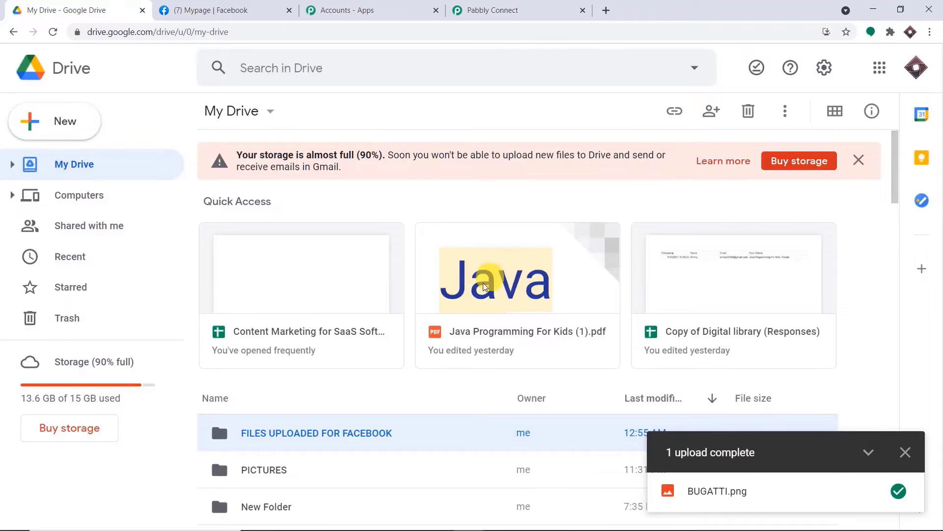
Open the new FILES UPLOADED FOR FACEBOOK folder and start a file upload there
scroll(491, 261, "down", 2)
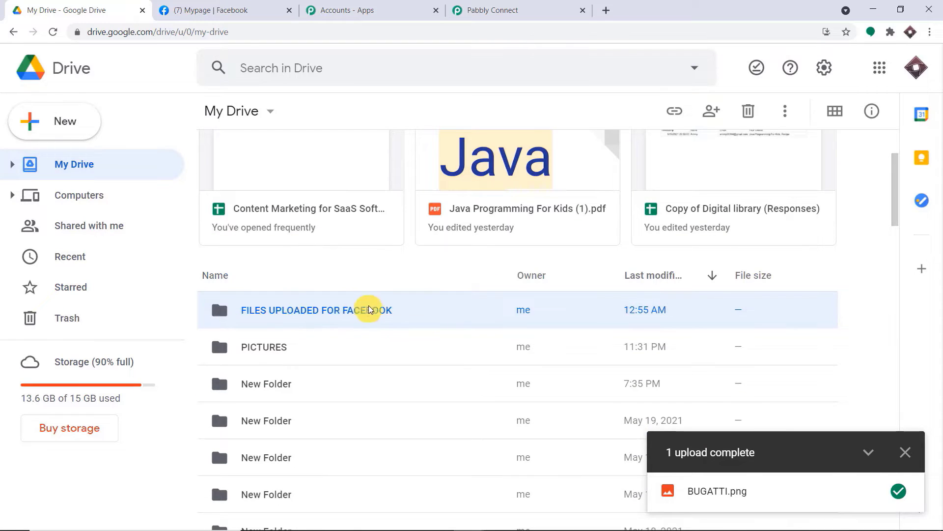
scroll(368, 309, "down", 3)
double_click(376, 189)
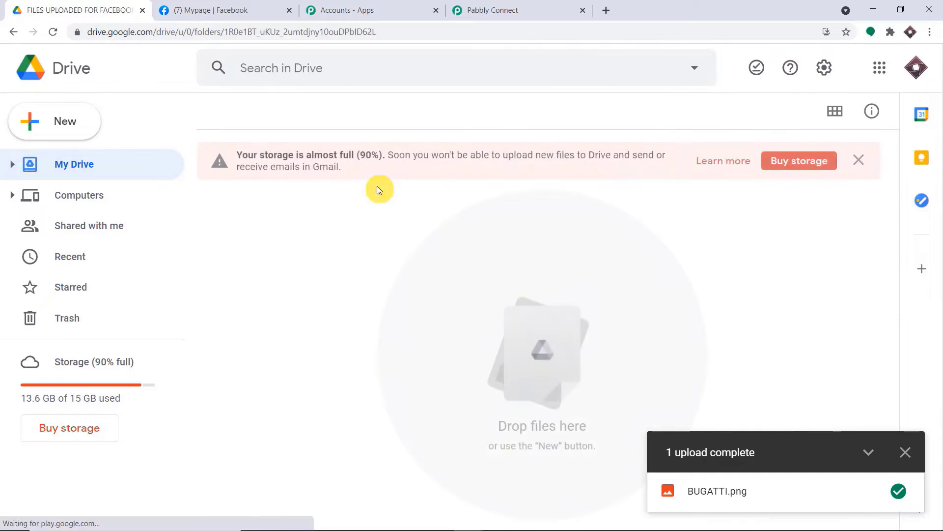
left_click(78, 122)
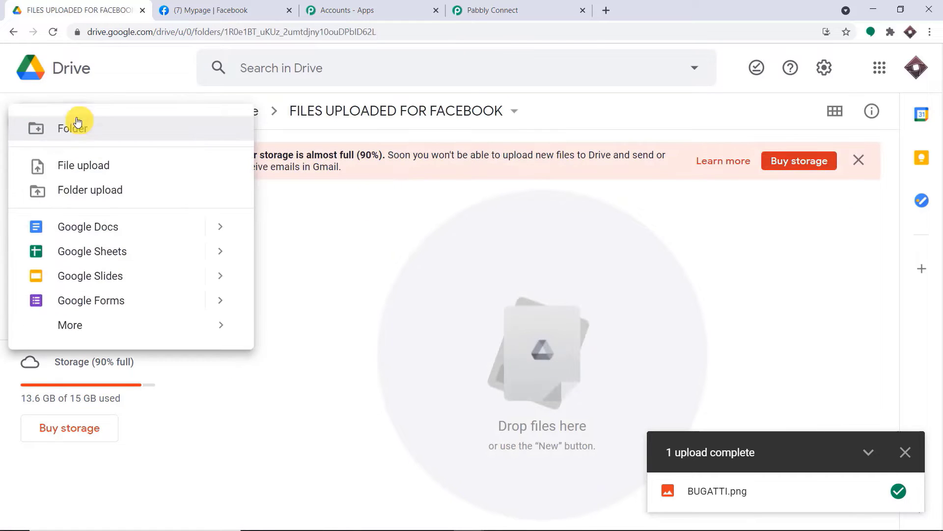
left_click(116, 165)
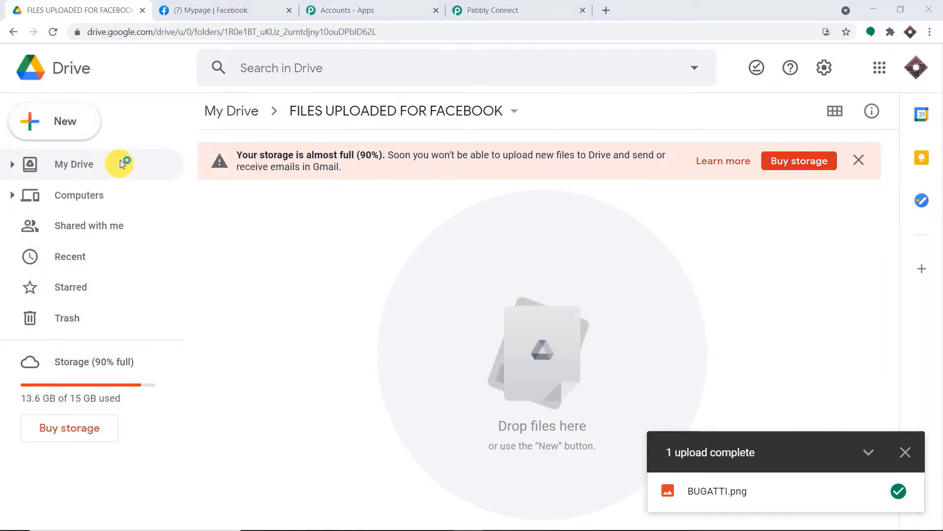
Switch to Pabbly Connect, refresh the trigger's folder list, select FILES UPLOADED FOR FACEBOOK and save with a test request
left_click(455, 10)
left_click(467, 10)
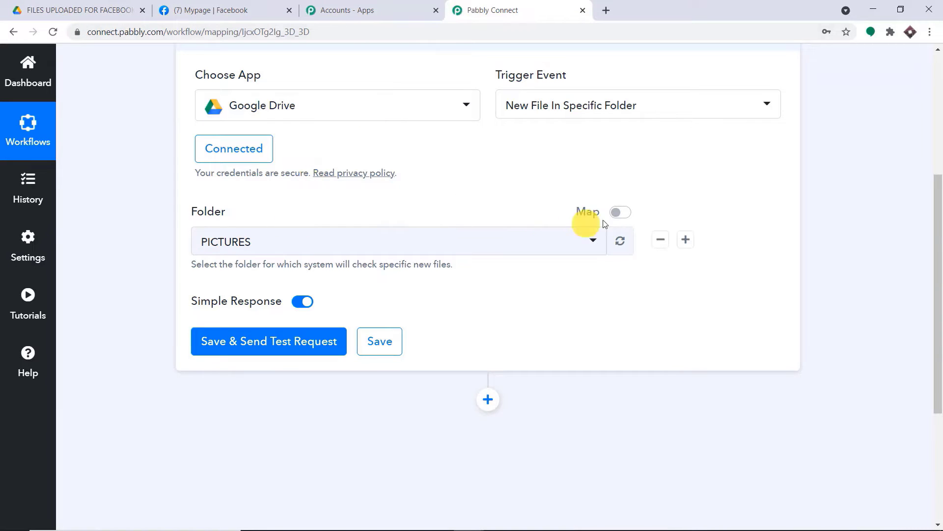
left_click(620, 240)
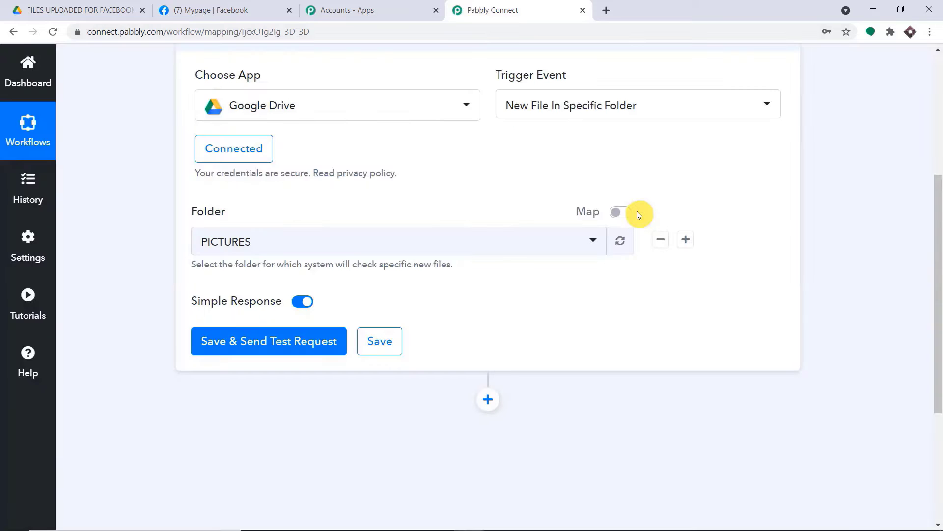
left_click(453, 245)
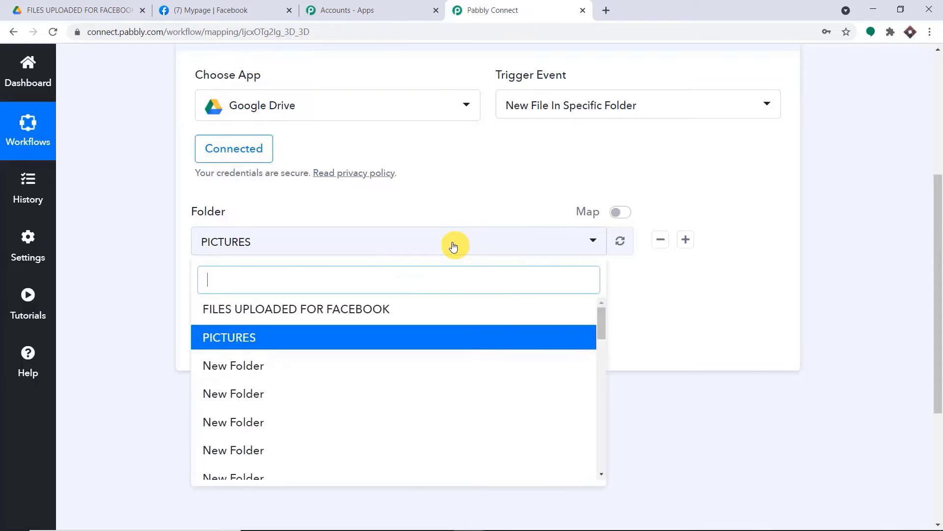
left_click(387, 311)
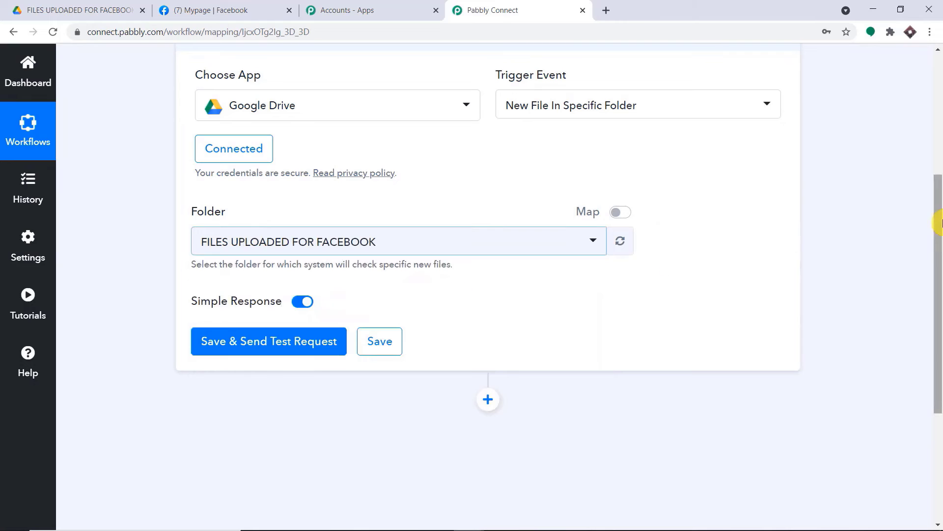
left_click(266, 352)
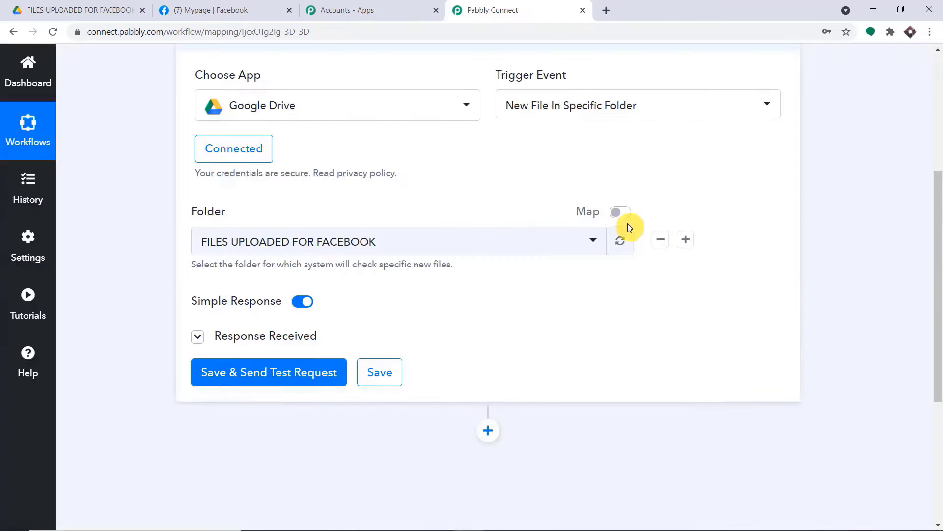
scroll(590, 275, "down", 1)
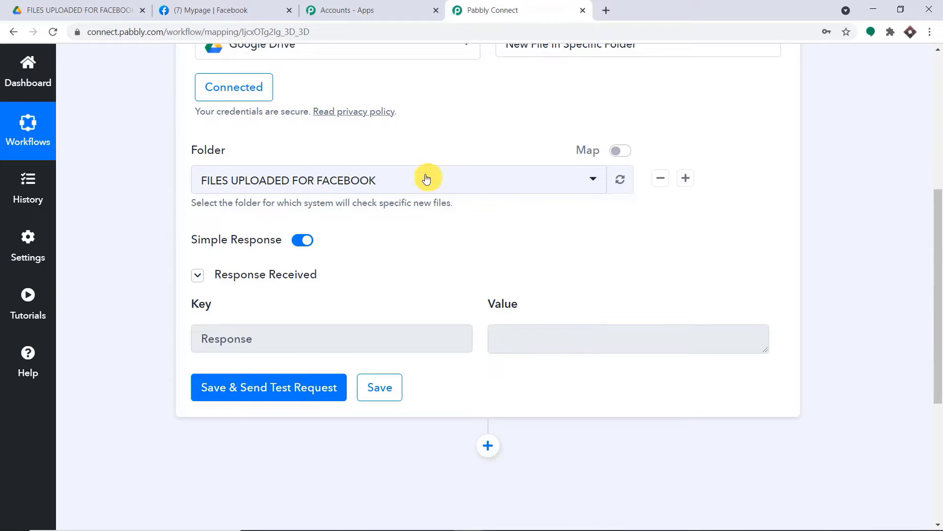
Switch to Google Drive and upload FERRAI.png from the Desktop into the FILES UPLOADED FOR FACEBOOK folder
left_click(39, 10)
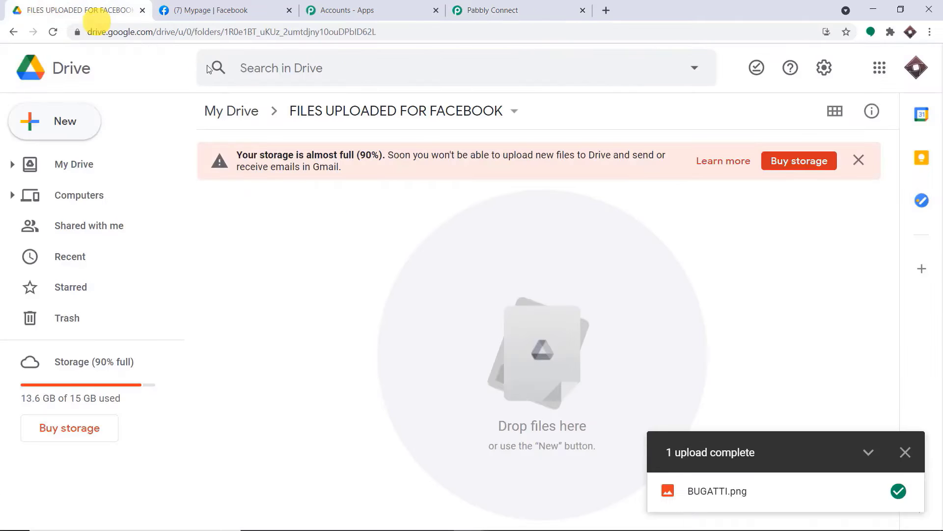
left_click(100, 135)
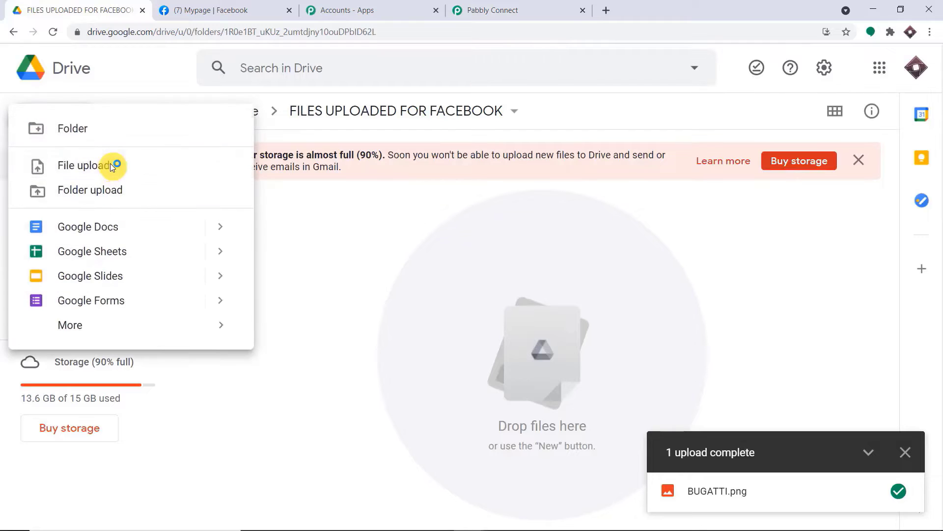
left_click(110, 164)
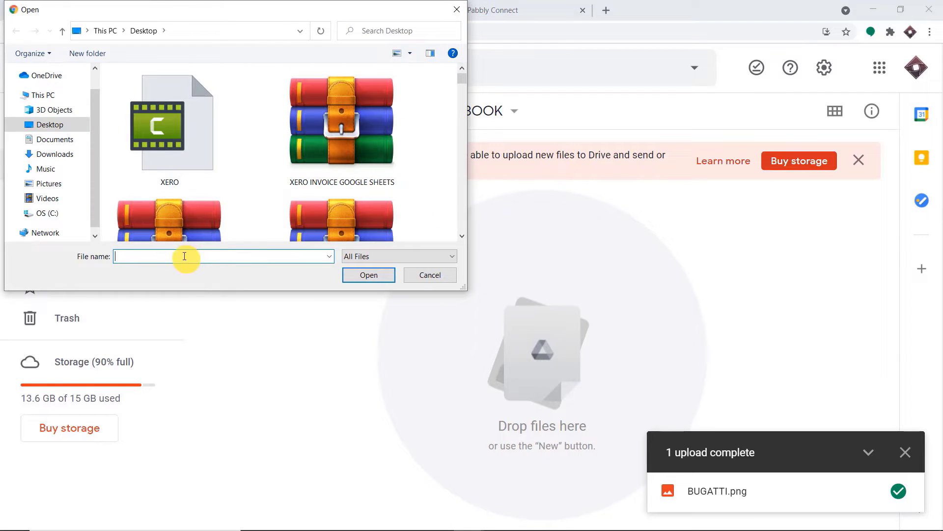
type("FERR")
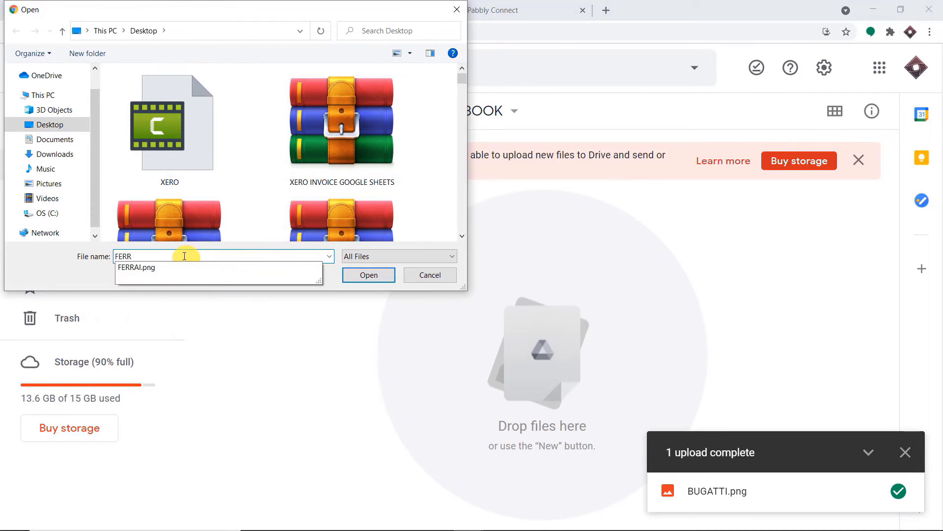
left_click(150, 269)
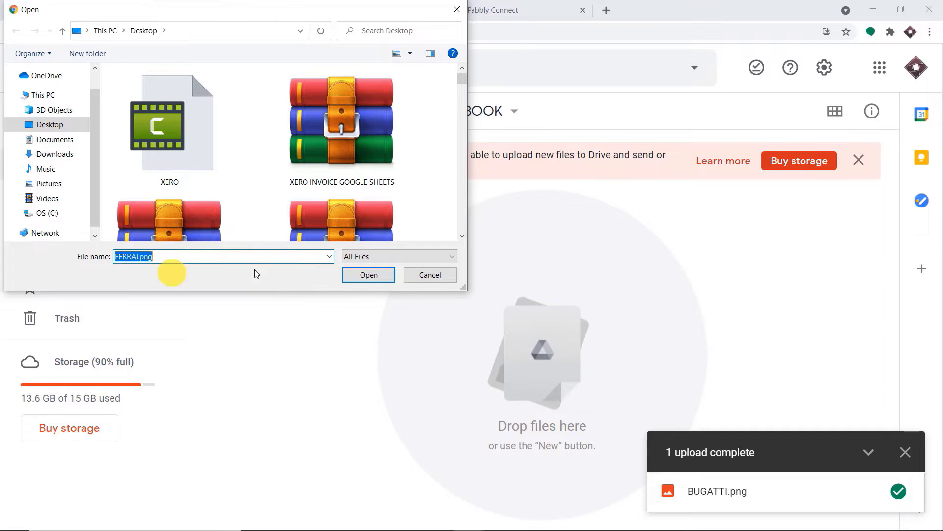
left_click(368, 275)
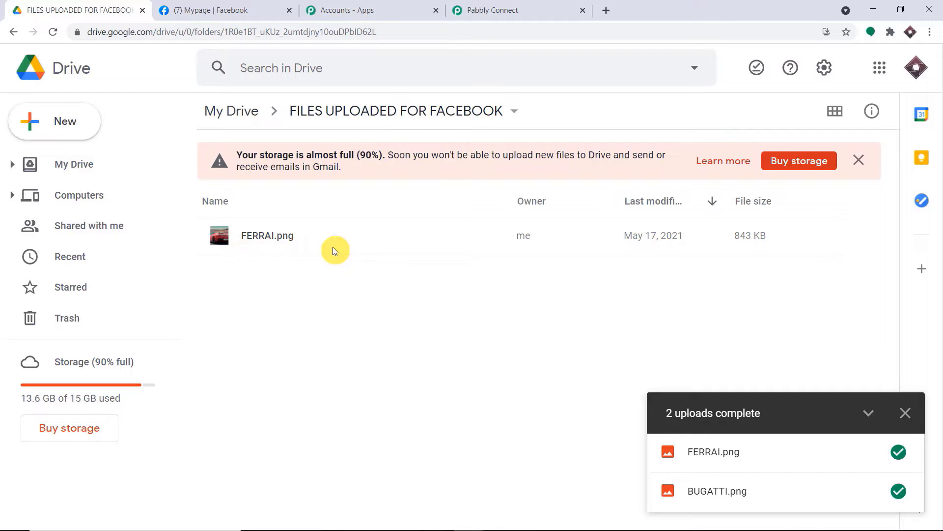
Switch to Pabbly Connect, save the Google Drive trigger again and send another test request
left_click(502, 10)
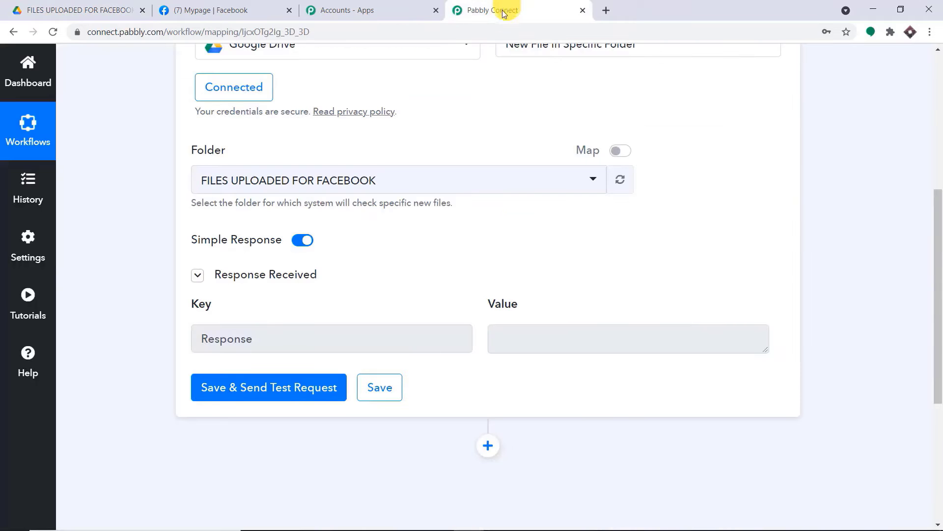
left_click(275, 388)
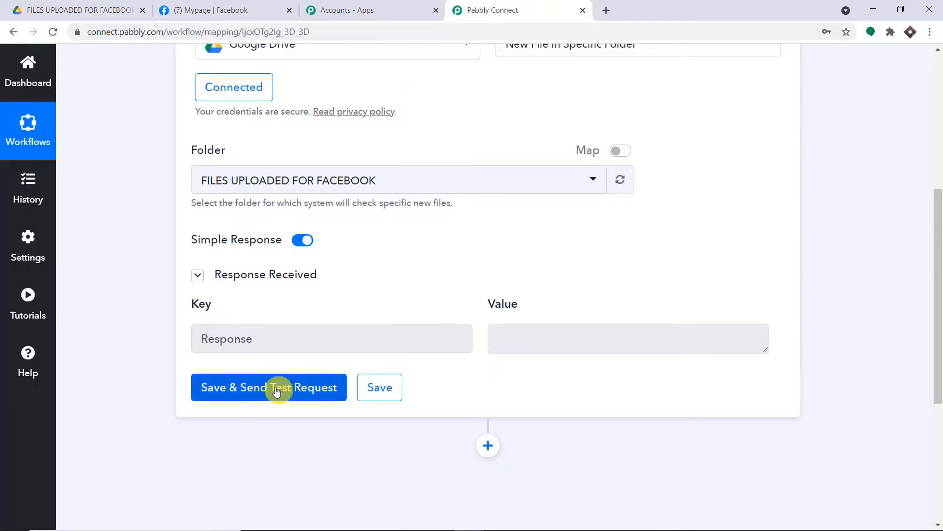
left_click(277, 387)
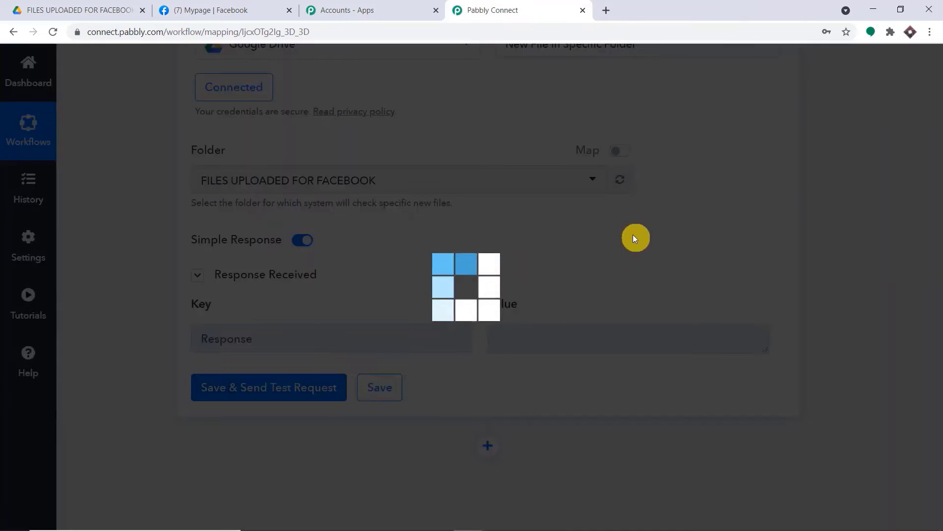
Examine the response received by the Google Drive trigger, checking the uploaded file's Title value
scroll(634, 309, "down", 1)
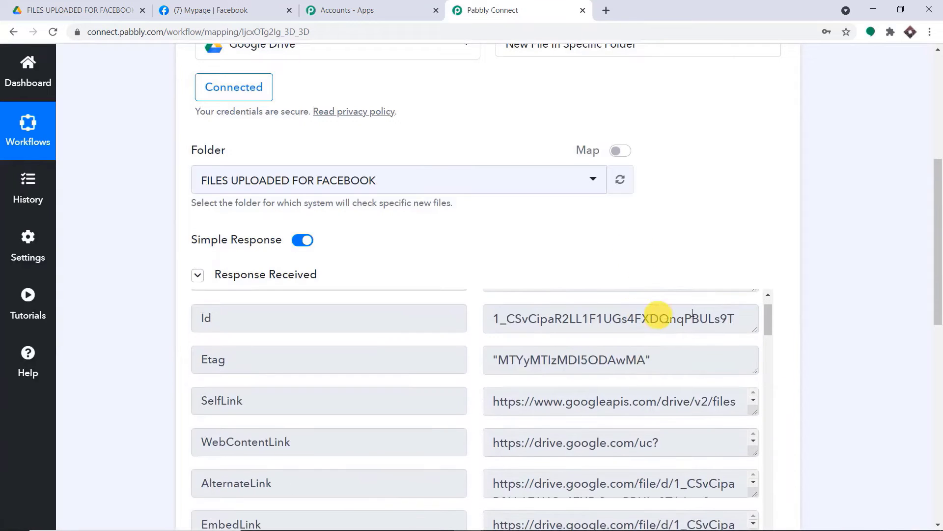
left_click_drag(937, 276, 938, 327)
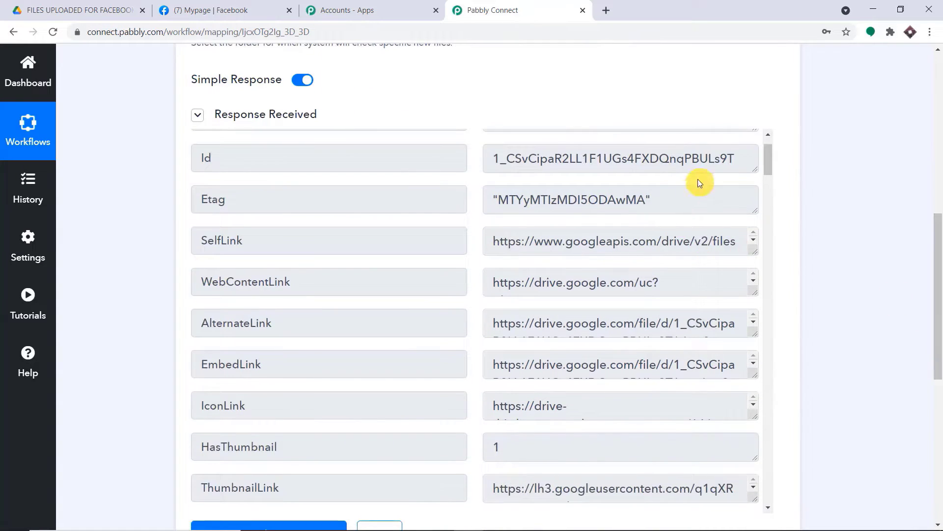
scroll(688, 206, "down", 5)
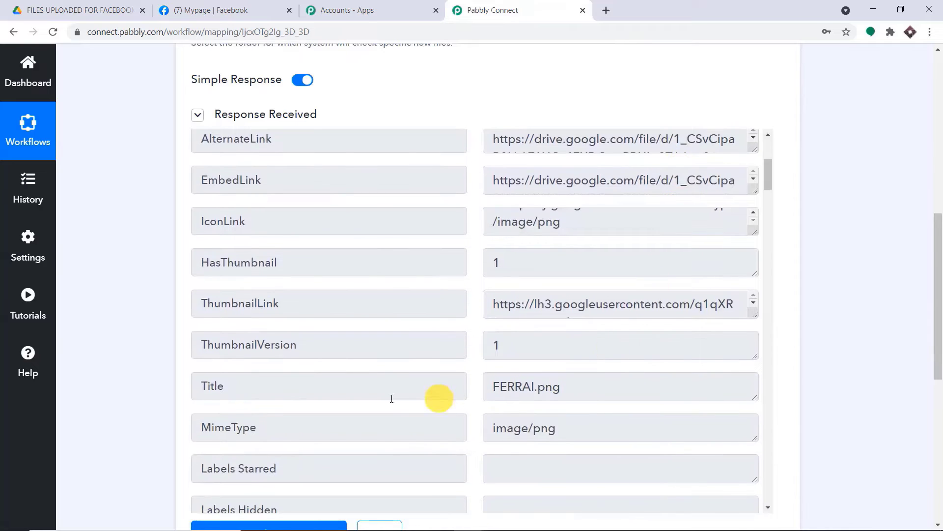
mouse_move(572, 389)
left_mouse_down()
mouse_move(468, 387)
mouse_move(565, 387)
left_mouse_up()
scroll(562, 302, "down", 2)
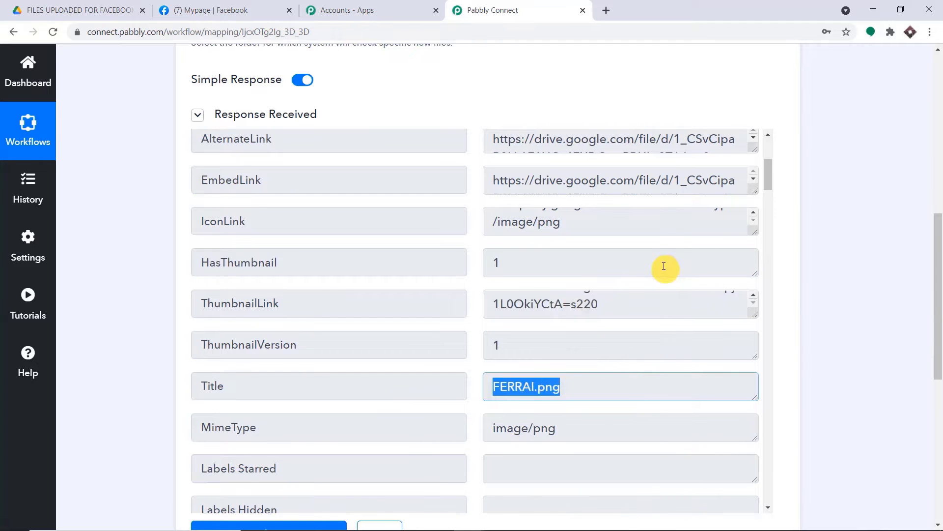
Add an action step below the trigger and choose Google Drive as its app
left_click_drag(937, 276, 938, 366)
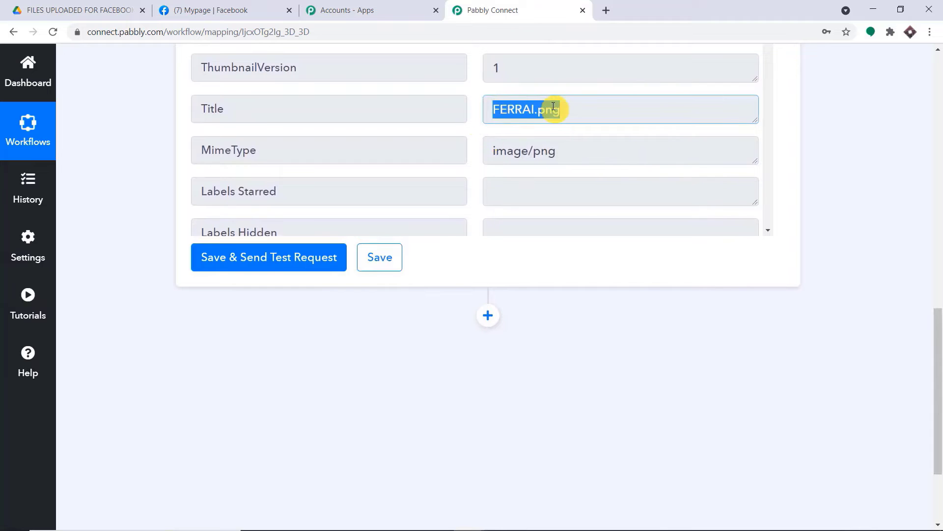
scroll(529, 219, "down", 3)
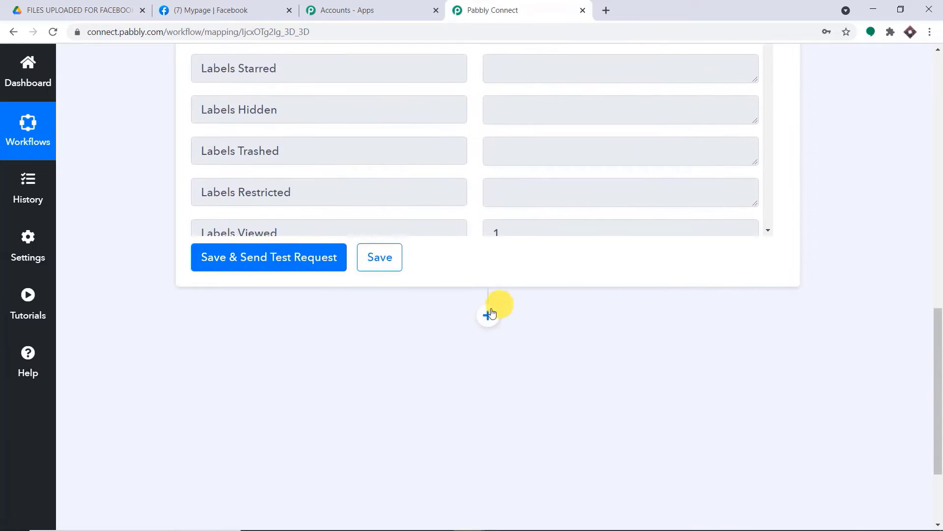
left_click(488, 314)
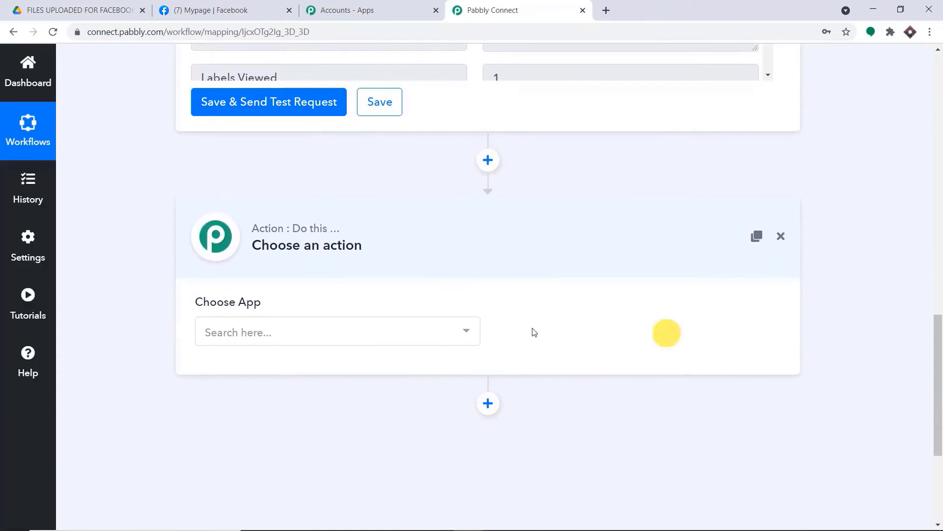
left_click(322, 332)
type("GOOGLE")
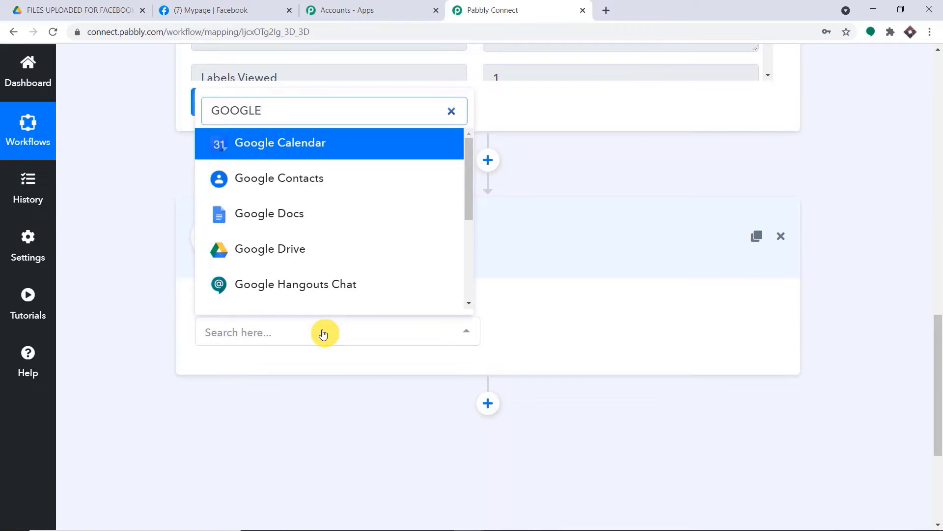
left_click(358, 249)
left_click(568, 343)
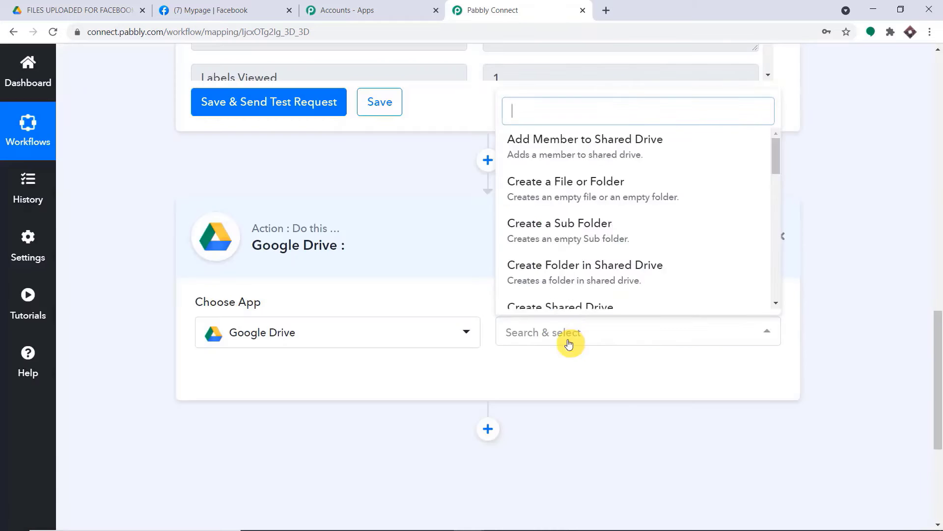
scroll(657, 244, "down", 5)
scroll(659, 242, "down", 4)
left_click(629, 208)
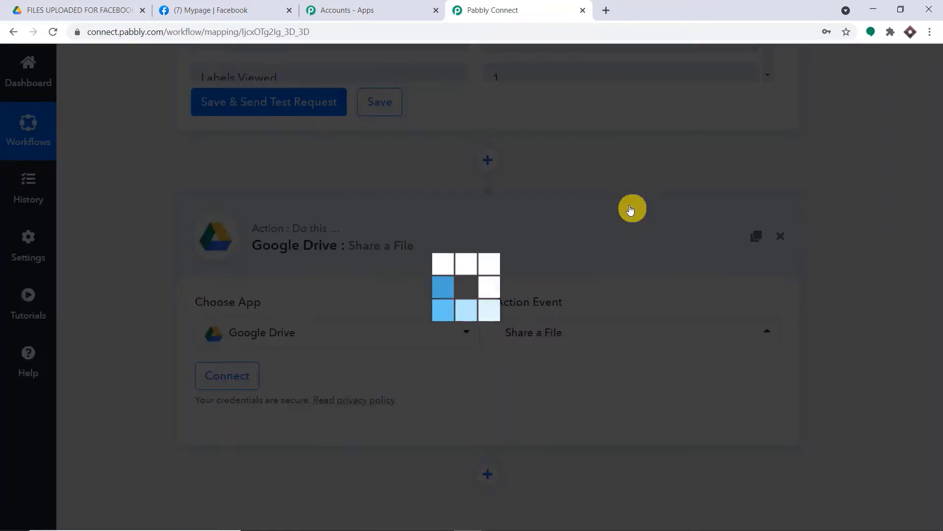
Set the Google Drive action event to Share a File With Anyone
left_click(602, 330)
scroll(619, 275, "down", 5)
scroll(637, 251, "down", 4)
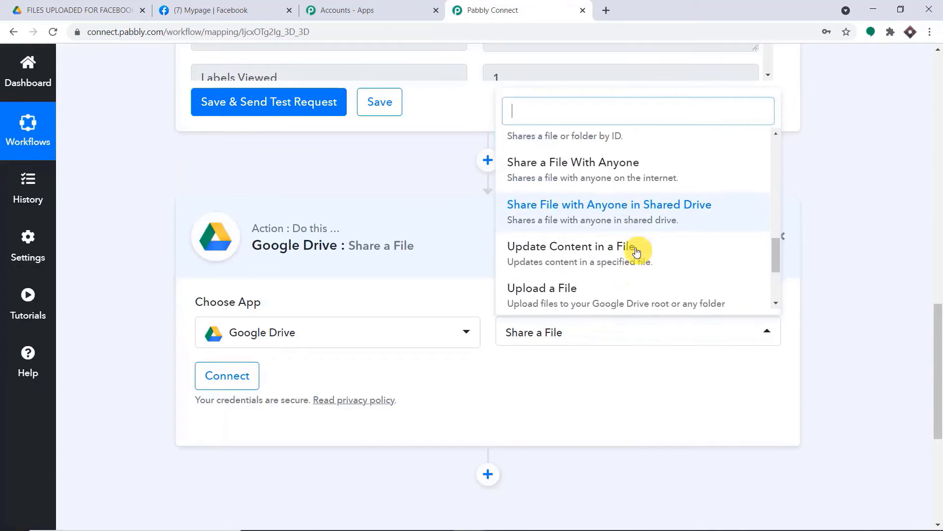
scroll(635, 248, "up", 6)
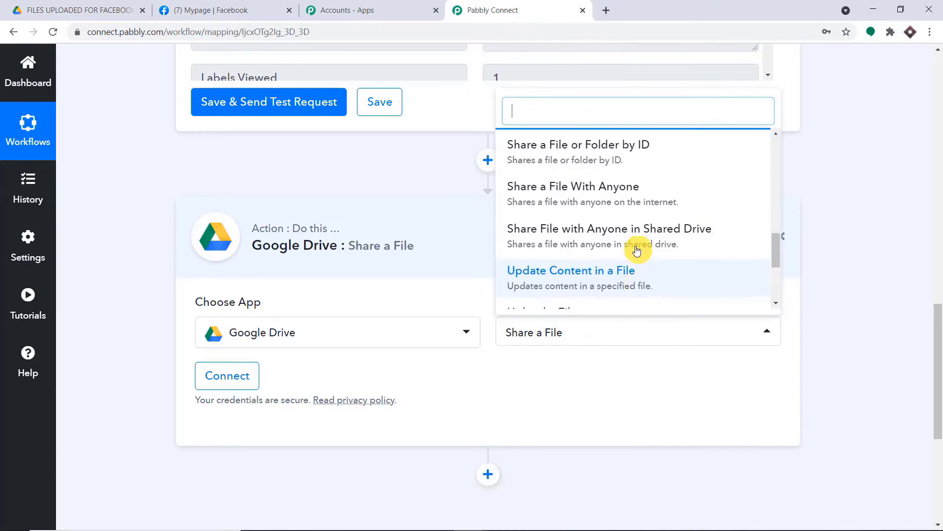
left_click(629, 277)
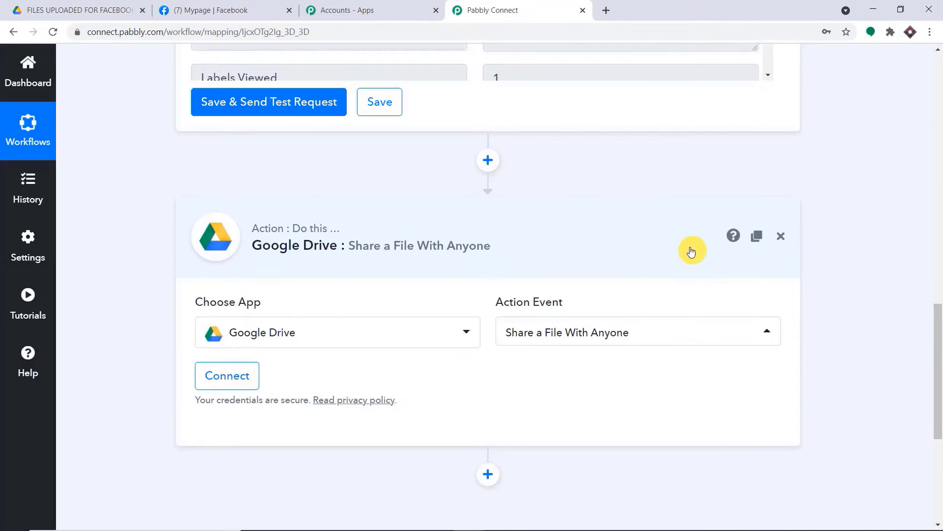
Connect the action to Google Drive through a new connection, choosing the Google account and allowing access for Pabbly Connect Drive
left_click(245, 376)
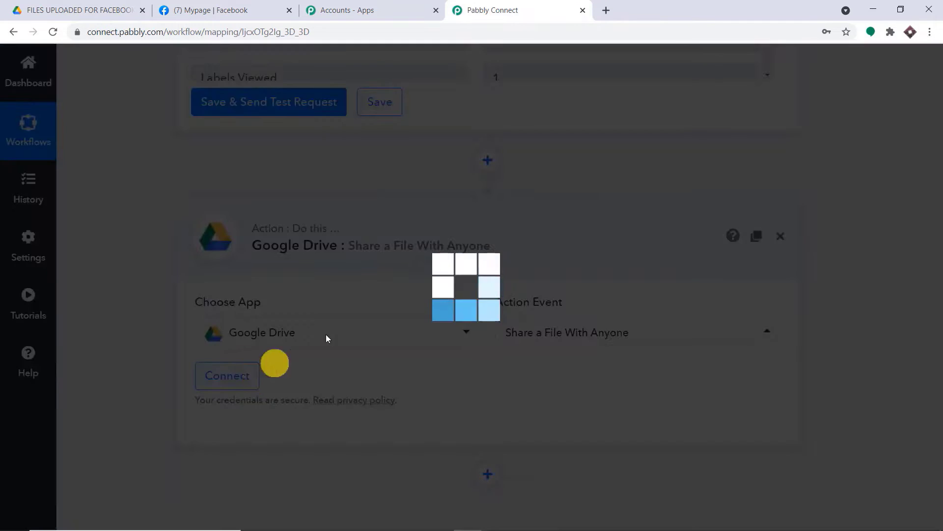
left_click(445, 300)
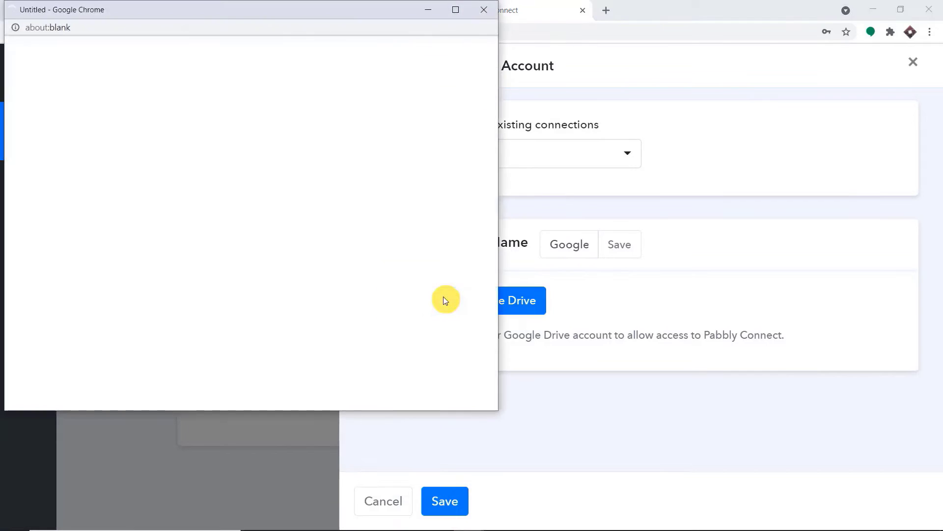
left_click(249, 246)
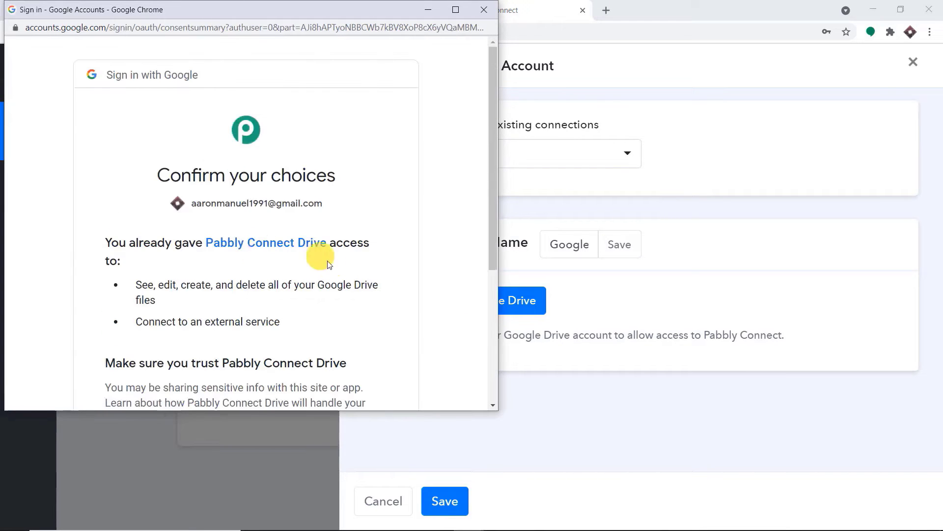
scroll(350, 261, "down", 7)
left_click(363, 295)
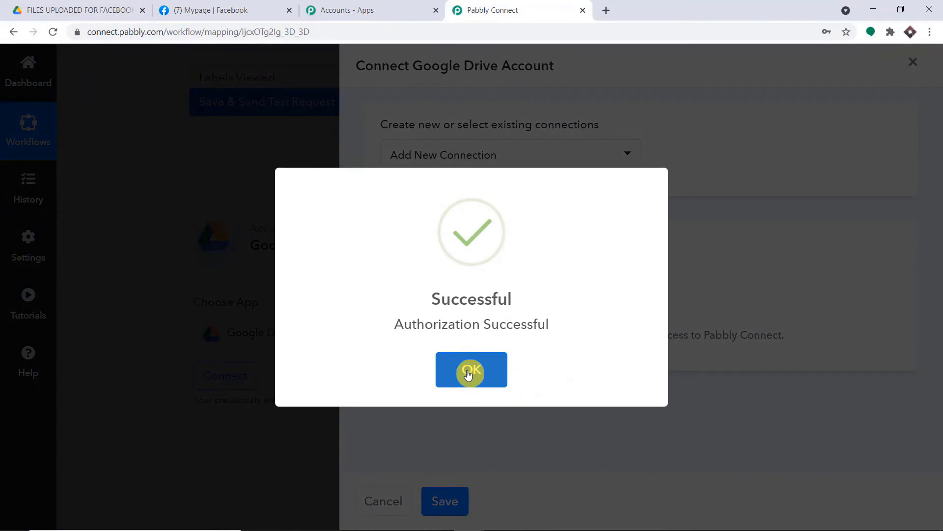
left_click(468, 374)
Check the uploaded file's Title in the trigger response and select FERRAI.png as the action's File ID
scroll(484, 294, "down", 4)
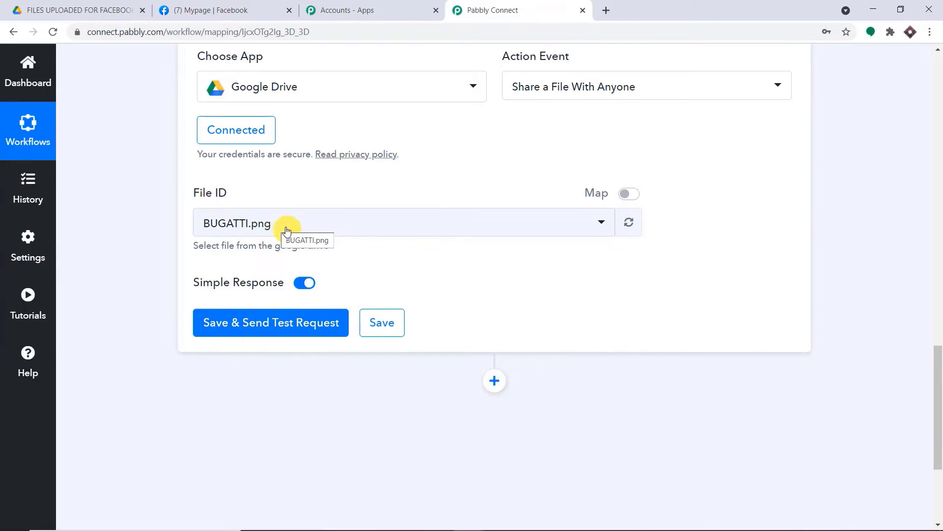
scroll(291, 230, "up", 9)
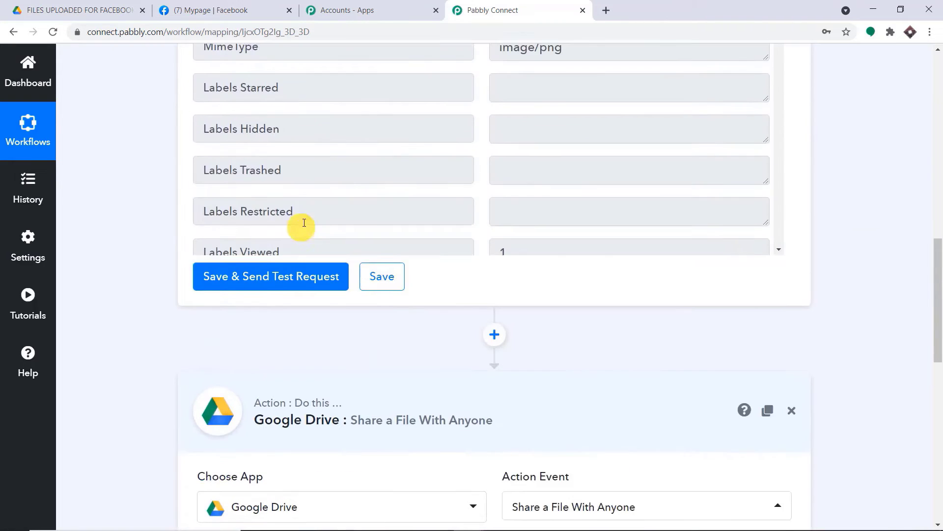
scroll(564, 175, "up", 3)
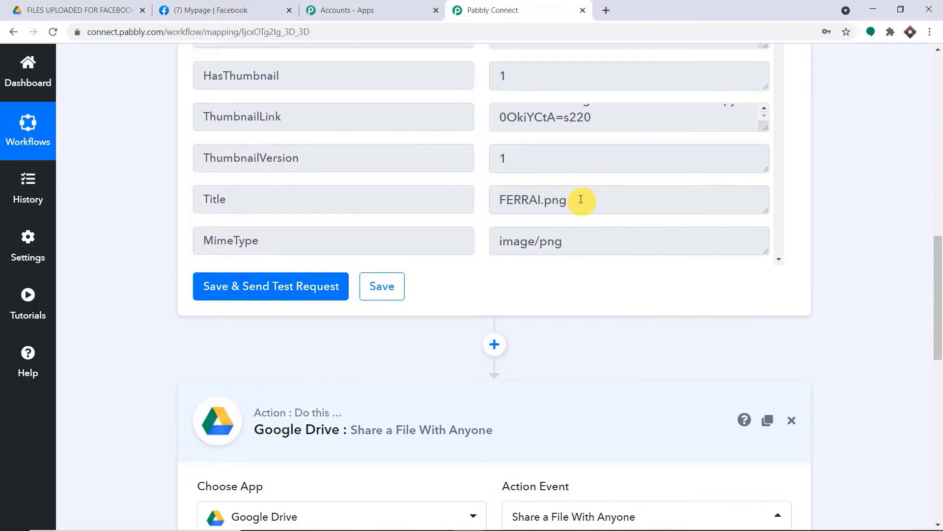
left_click_drag(937, 252, 939, 364)
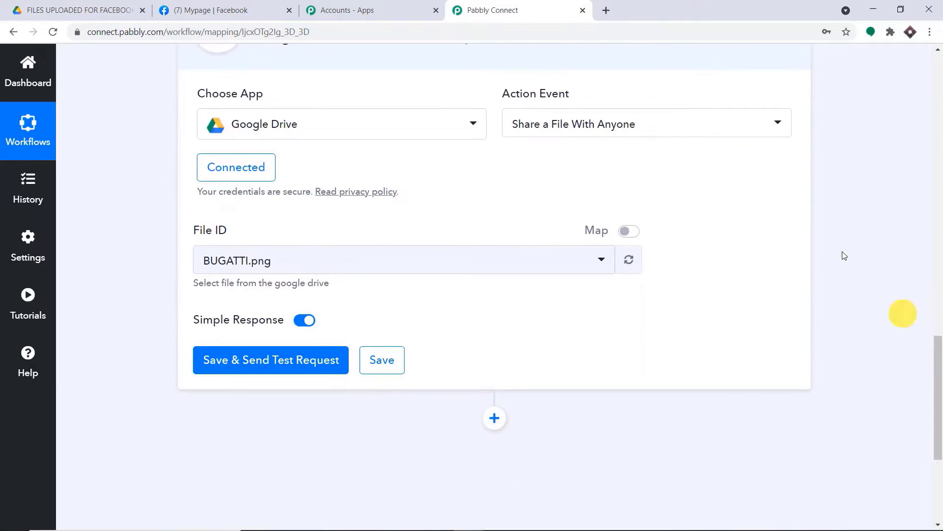
left_click(273, 275)
left_click(256, 357)
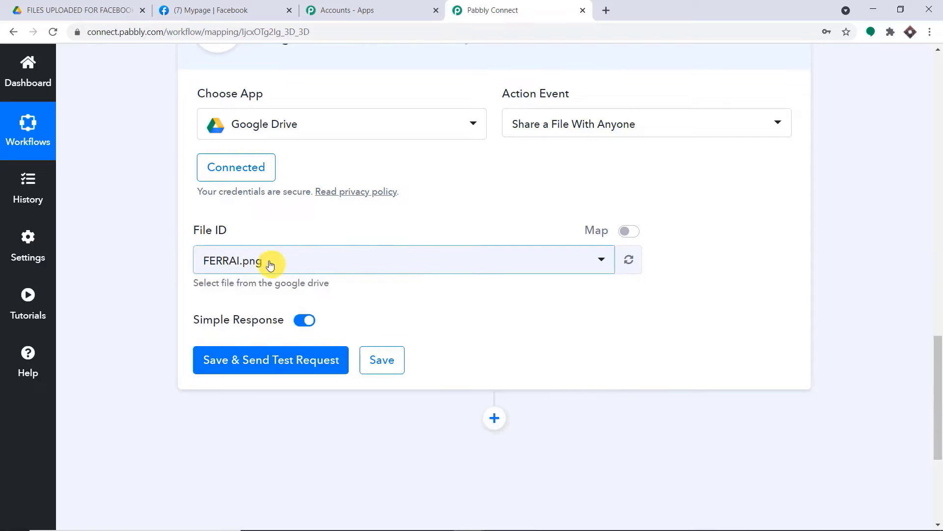
Examine the file's Id in the trigger response, enlarging its value field and highlighting the whole value
left_click_drag(938, 237, 938, 182)
scroll(661, 190, "up", 5)
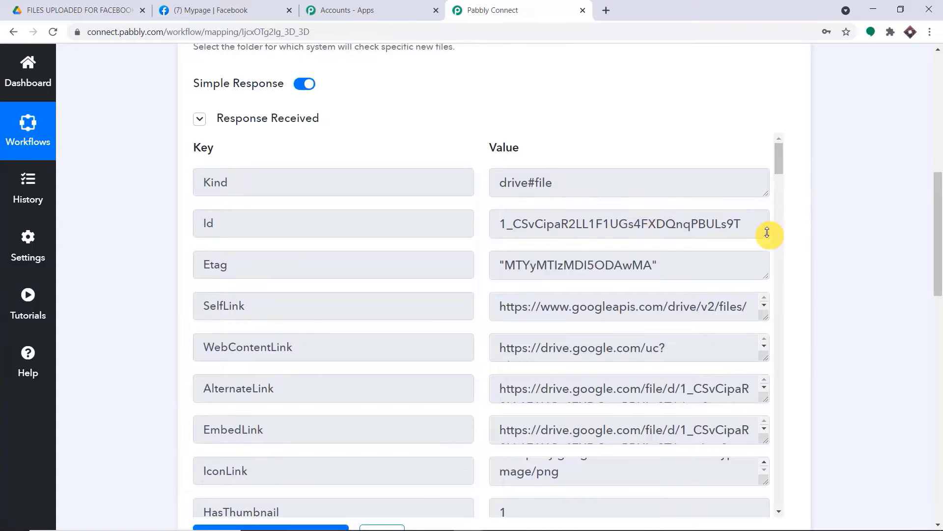
left_click_drag(767, 235, 769, 314)
left_click_drag(745, 230, 489, 235)
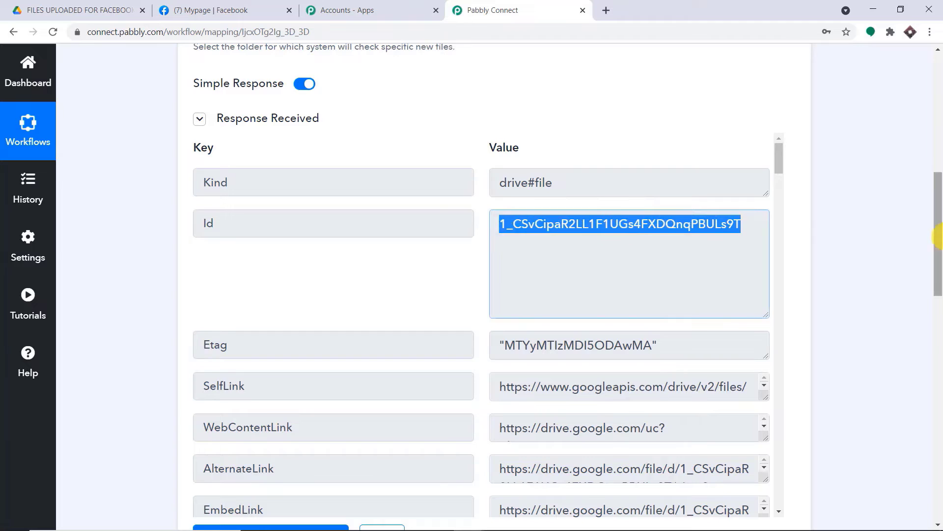
Enable mapping for File ID, replace its content with the trigger's Id value, and save the action with a test request
scroll(438, 301, "down", 10)
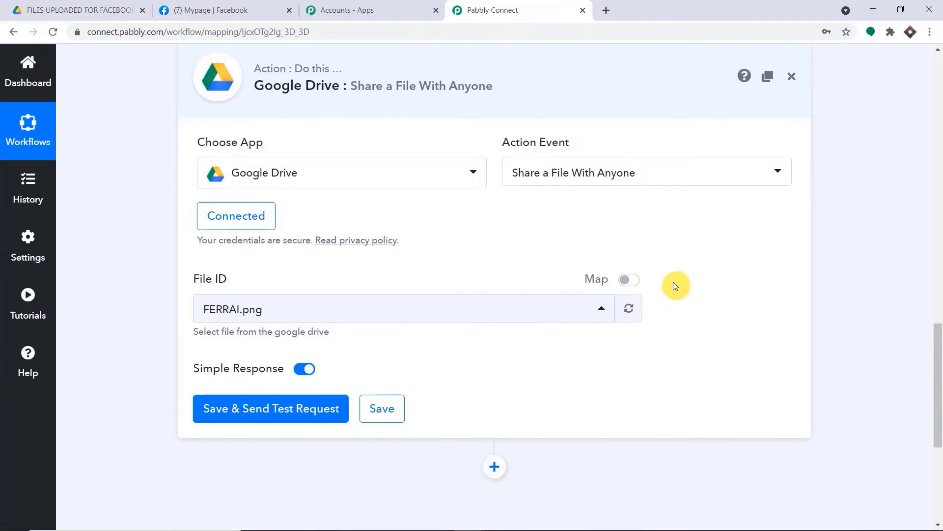
left_click(634, 283)
left_click_drag(484, 310, 7, 312)
key("BackSpace")
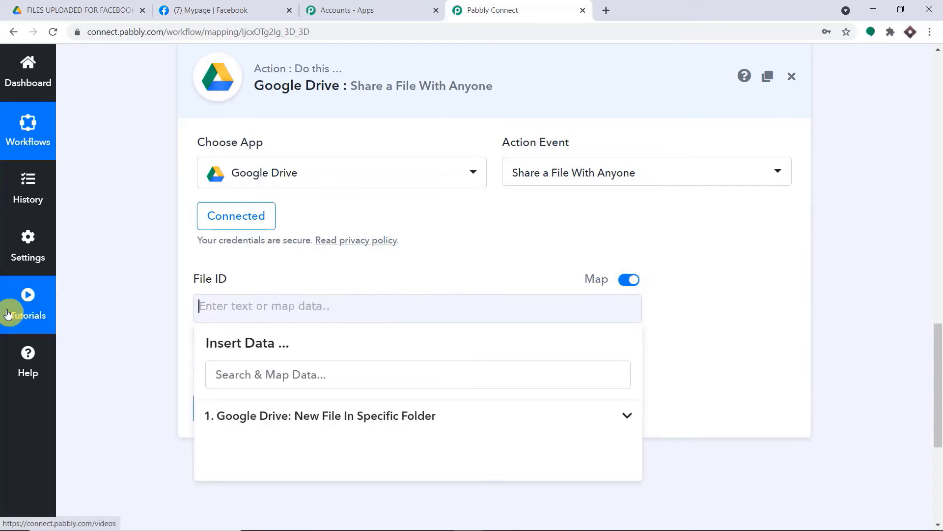
left_click(262, 417)
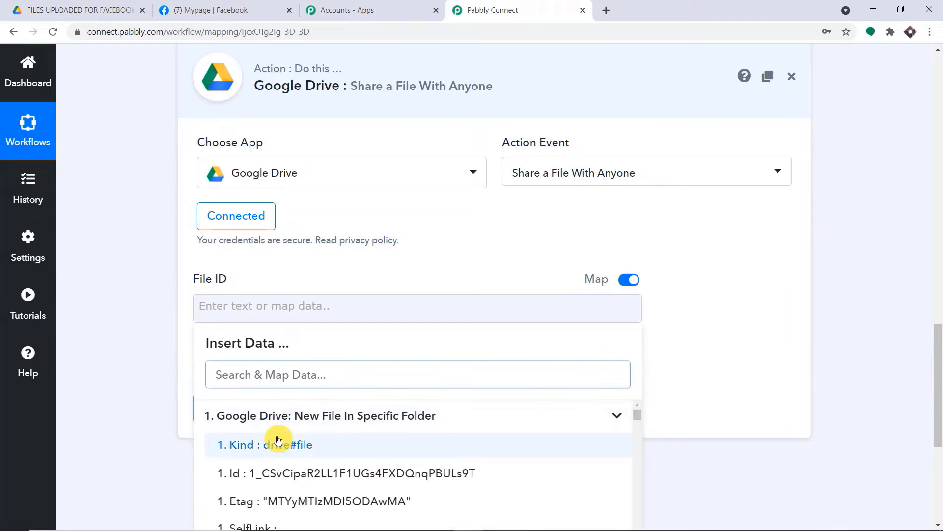
left_click(298, 475)
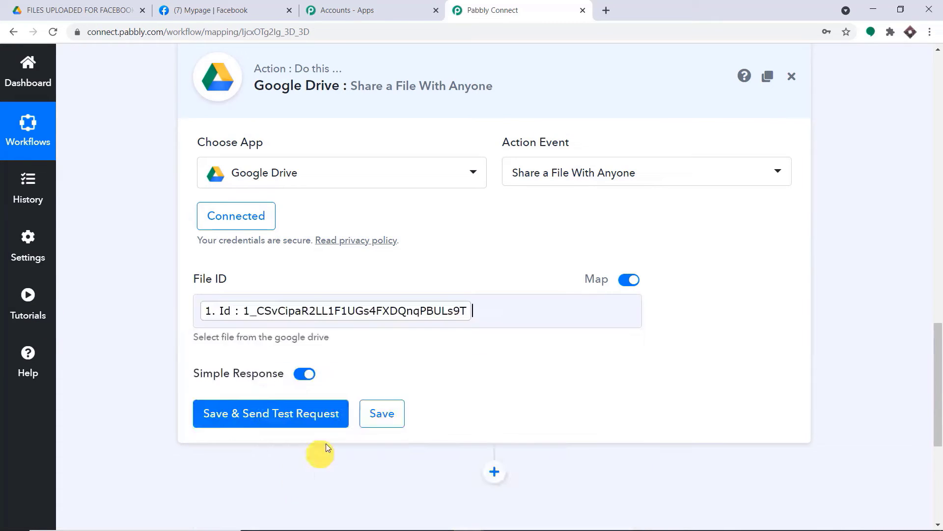
left_click(703, 289)
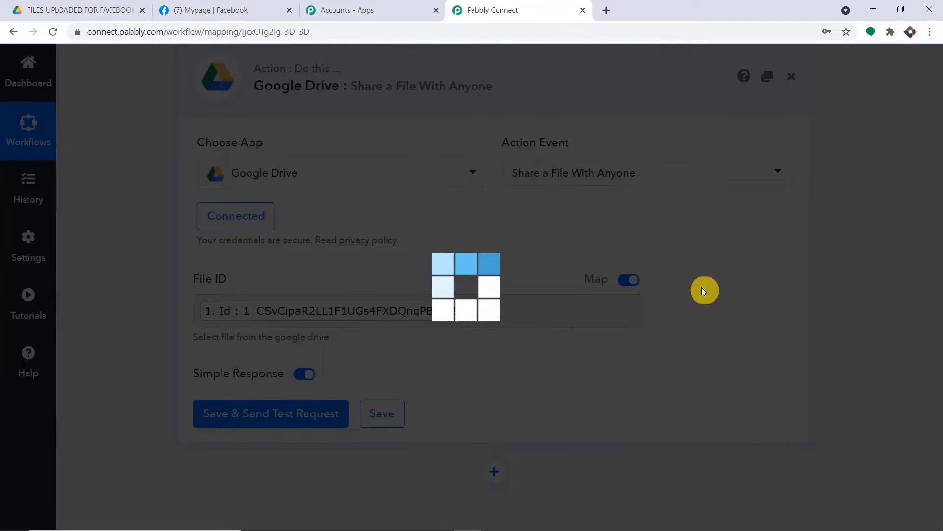
scroll(459, 259, "down", 2)
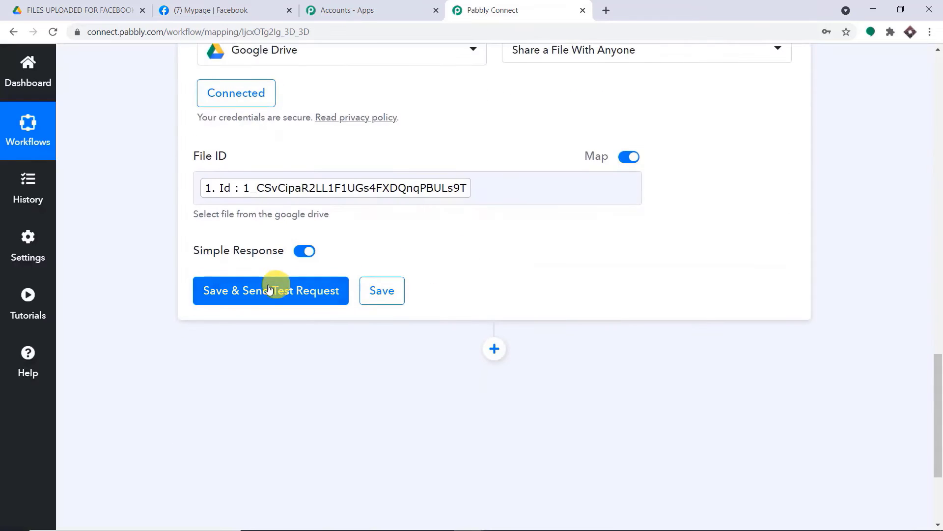
left_click(269, 289)
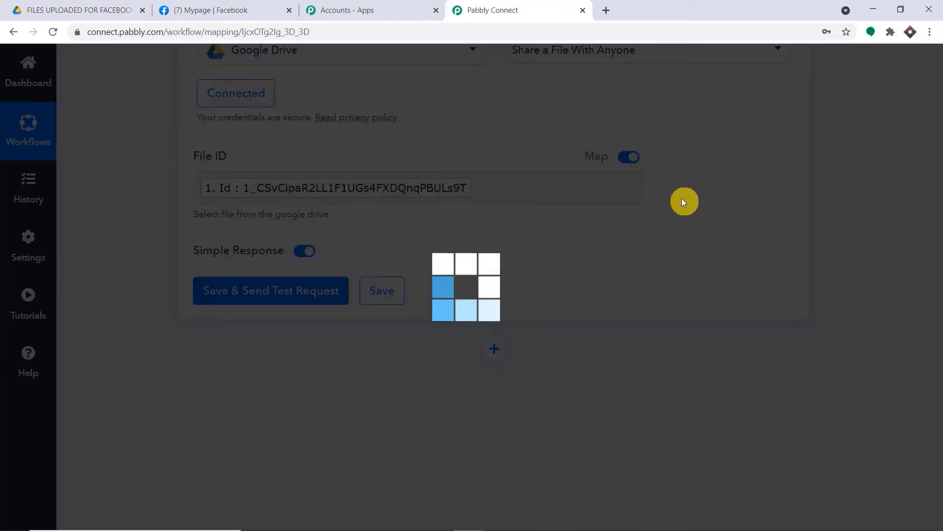
Examine the sharing response, highlighting the Res1 Id value and enlarging Res2 WebViewLink to view the full link
scroll(707, 246, "down", 2)
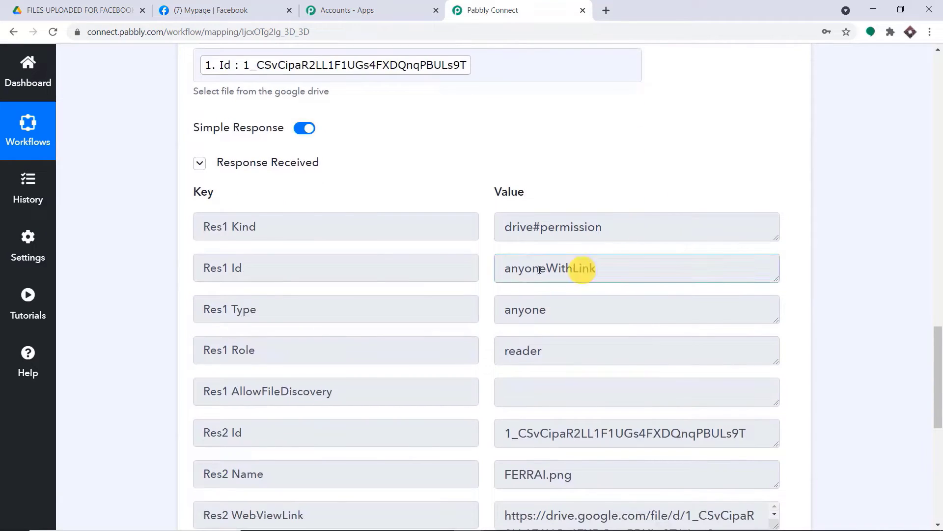
double_click(574, 267)
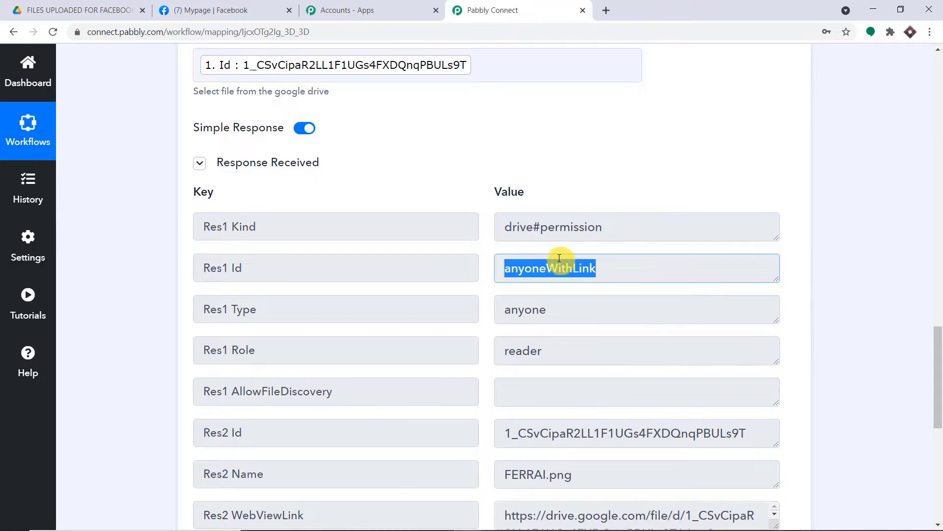
scroll(547, 228, "down", 5)
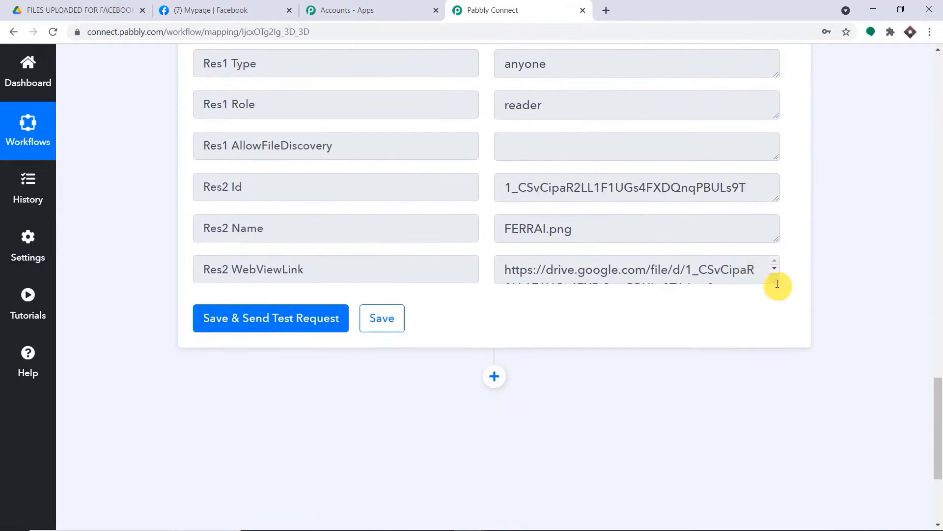
left_click_drag(776, 283, 786, 373)
left_click_drag(623, 313, 486, 267)
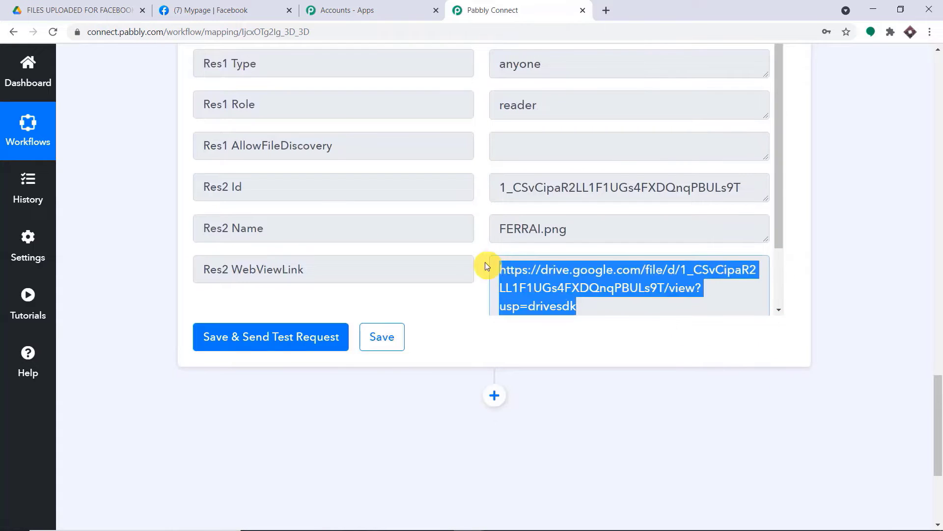
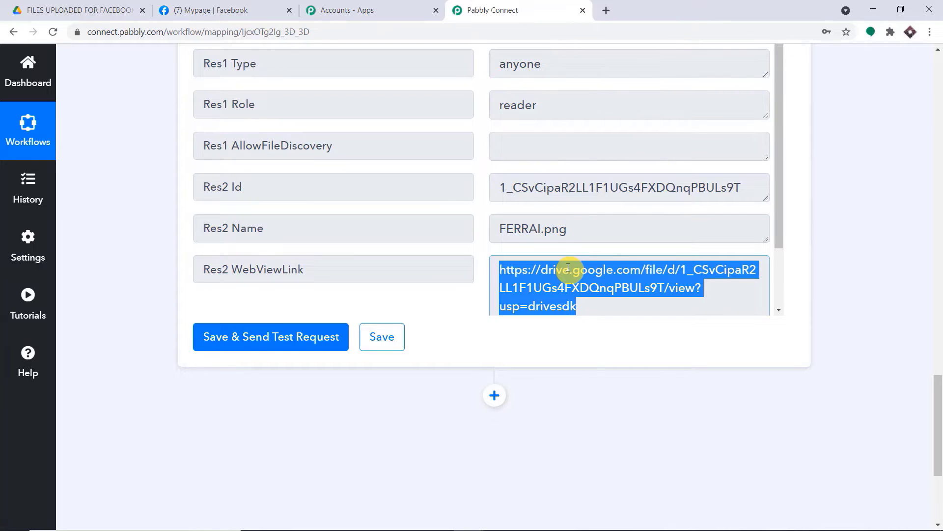
Highlight the Res2 Name value in the sharing response and compare it with the caption of the existing car post on the Facebook page
scroll(569, 267, "down", 1)
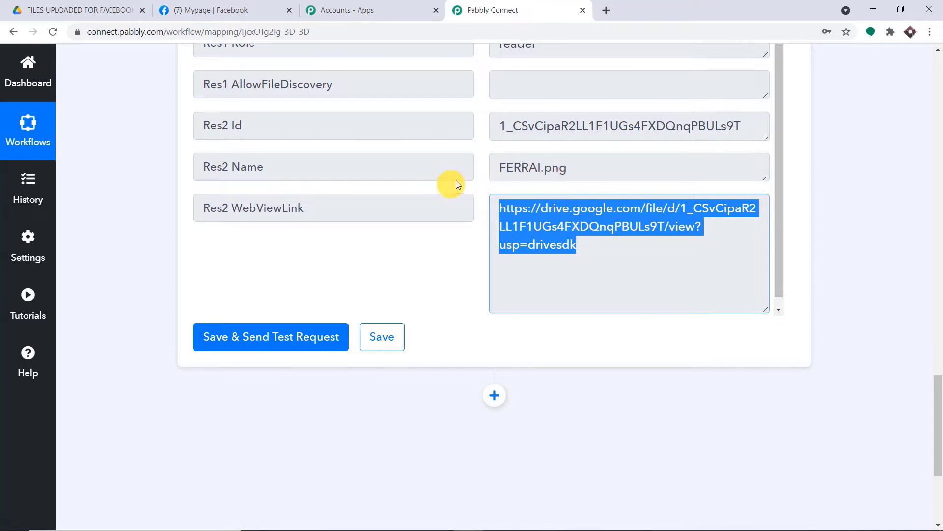
left_click_drag(587, 168, 492, 166)
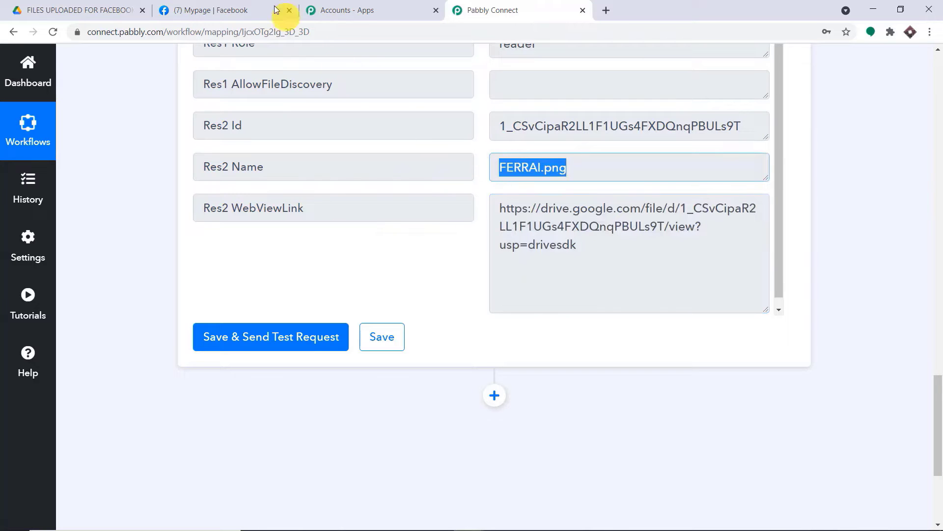
left_click(231, 10)
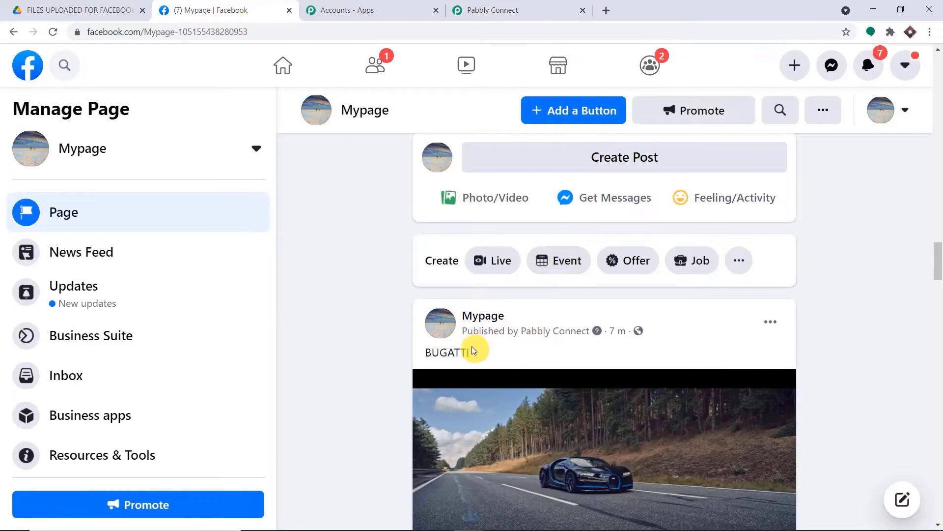
left_click_drag(472, 353, 425, 353)
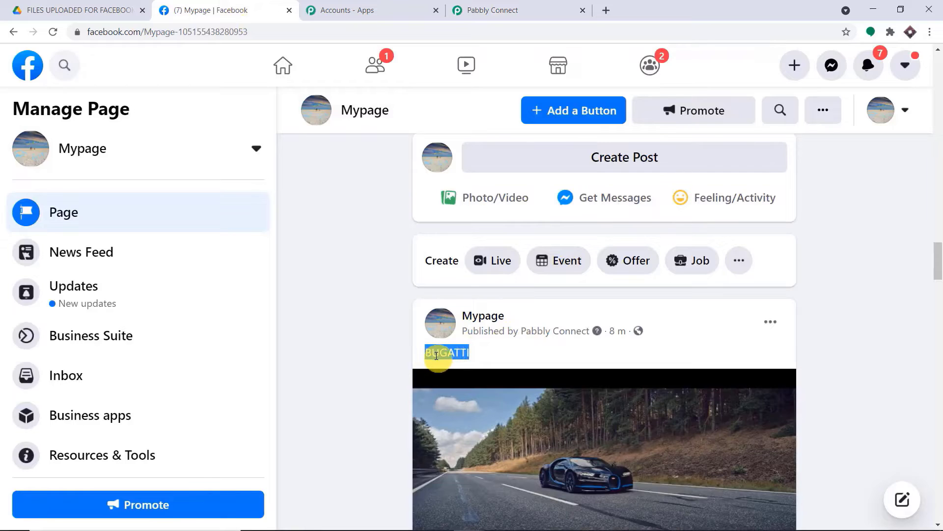
left_click(537, 8)
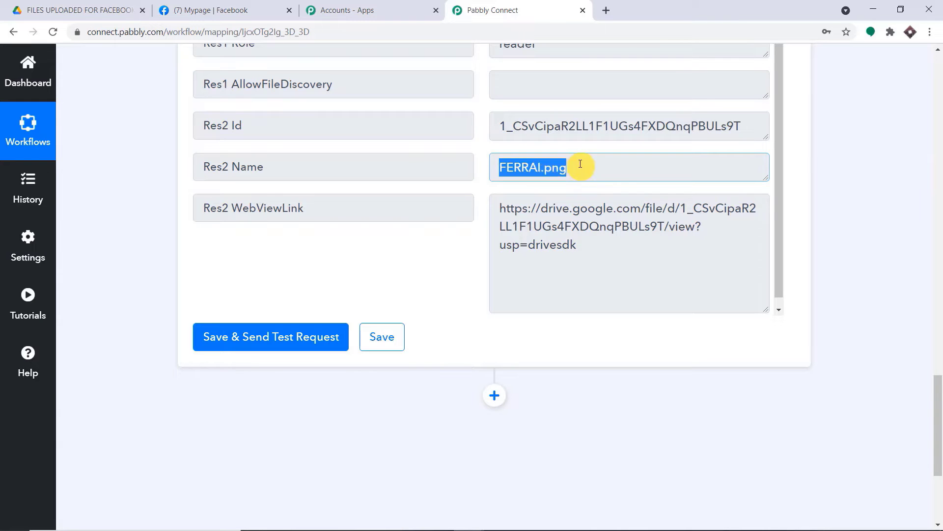
Add an action after the file sharing step using Text Formatter by Pabbly with the Split Text event, and connect it
scroll(580, 177, "down", 1)
left_click(495, 396)
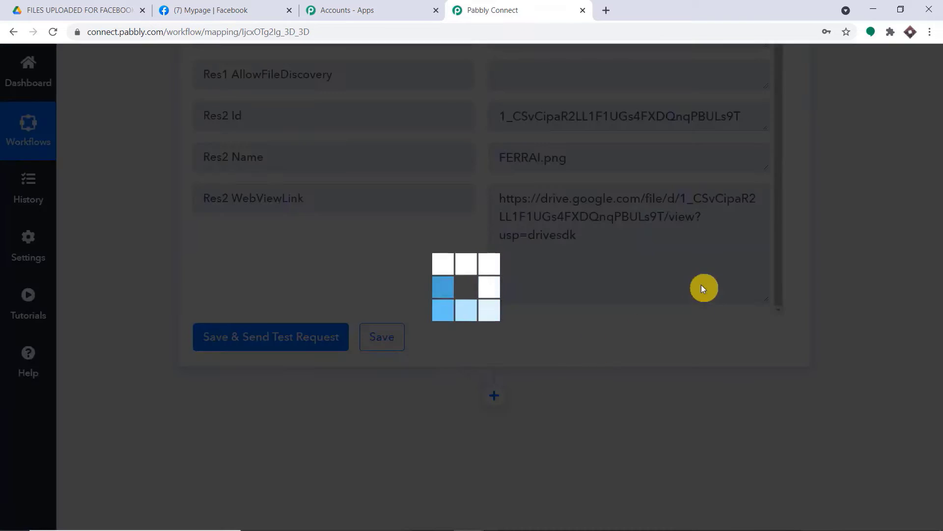
left_click_drag(938, 351, 937, 421)
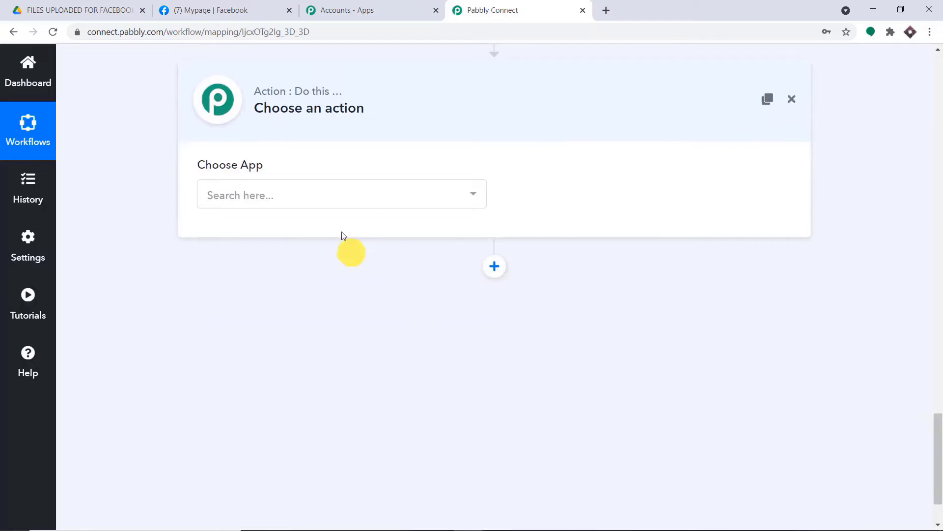
left_click(327, 196)
type("TEXT")
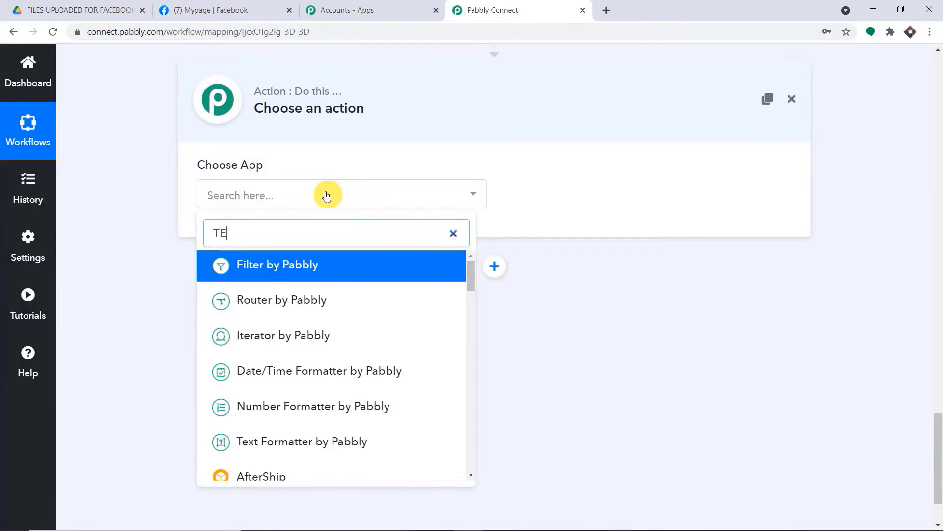
left_click(354, 260)
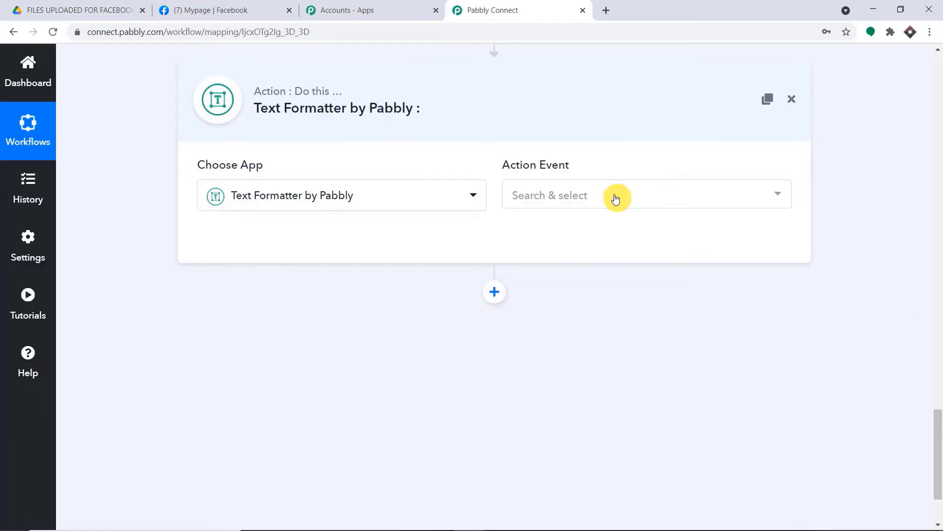
left_click(616, 198)
scroll(609, 329, "down", 3)
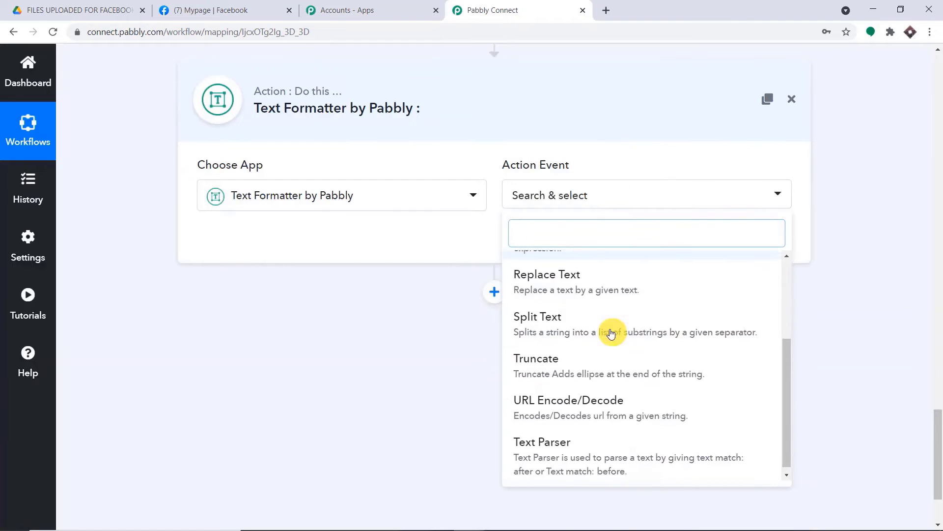
left_click(597, 320)
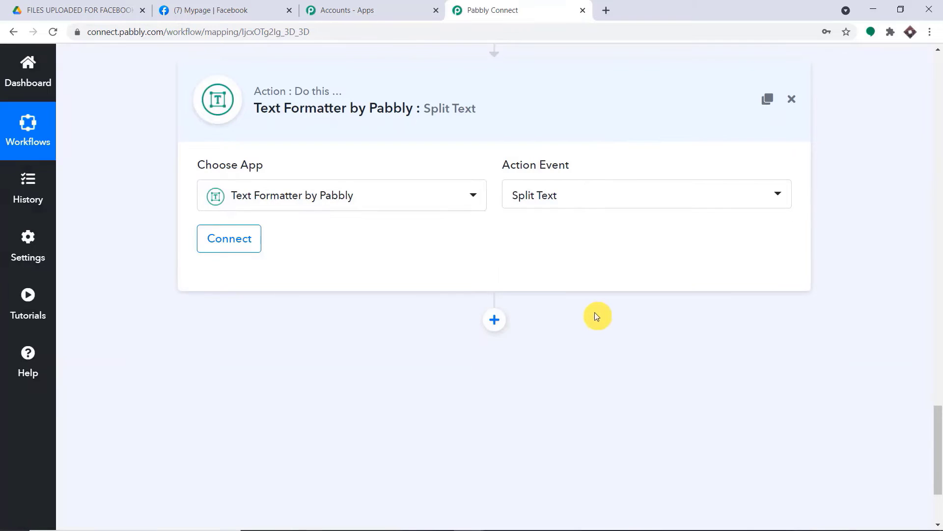
left_click(212, 247)
Map the Title value from the Google Drive new file trigger into Text to Split
scroll(527, 265, "down", 3)
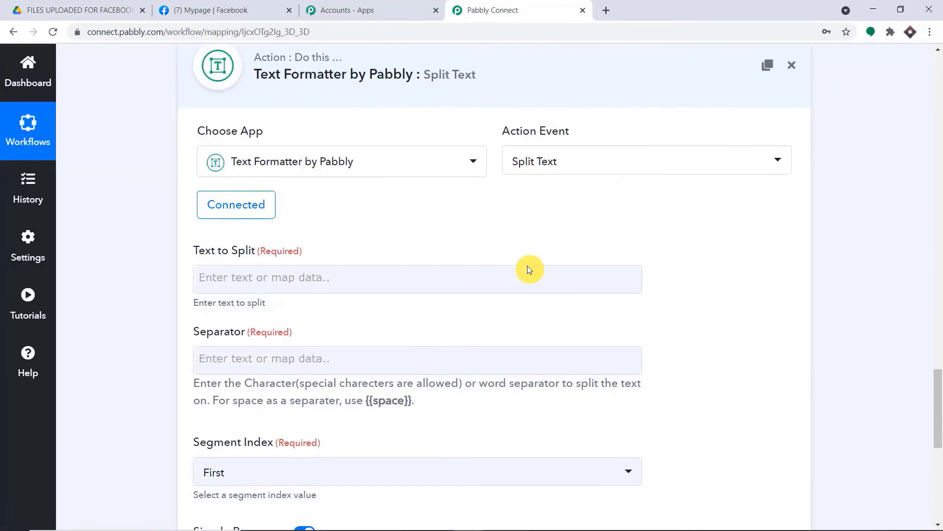
left_click(311, 193)
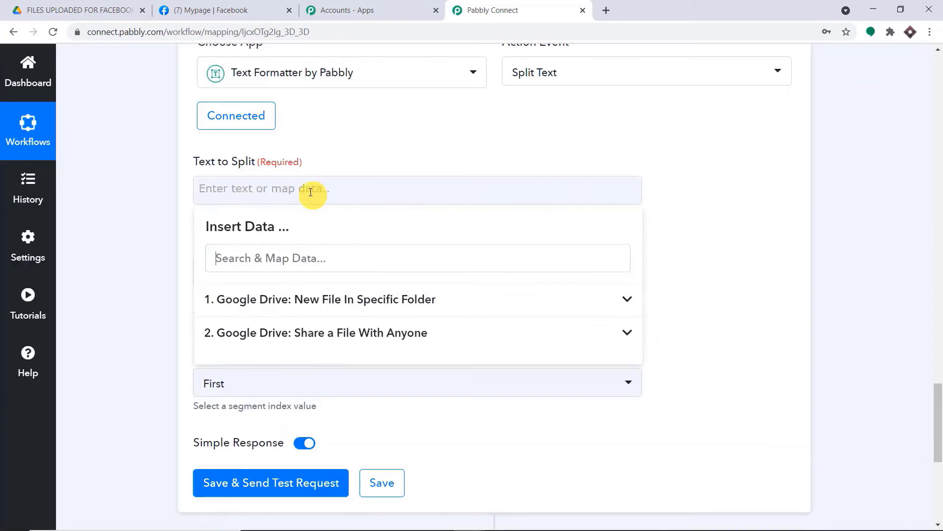
left_click(312, 294)
scroll(329, 371, "down", 3)
scroll(332, 373, "down", 4)
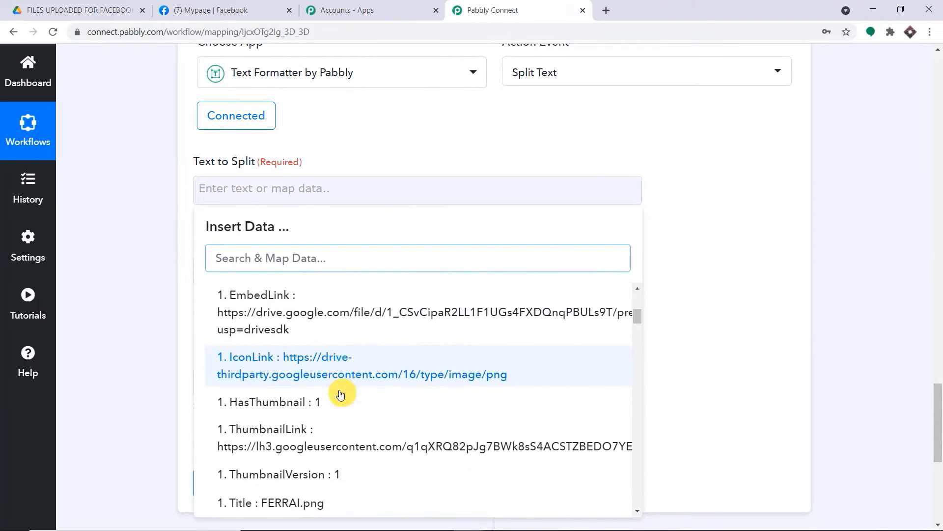
left_click(735, 186)
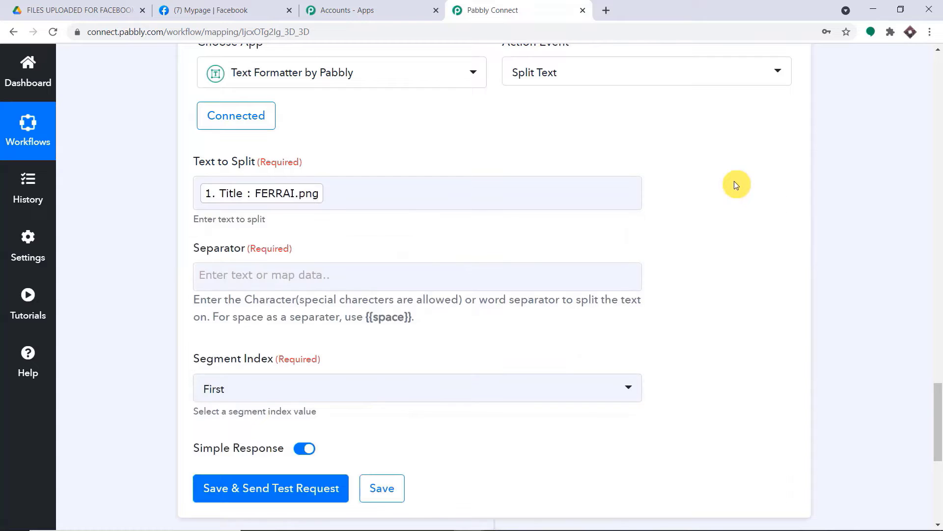
Set the Split Text action's Separator to a period (.)
left_click(275, 280)
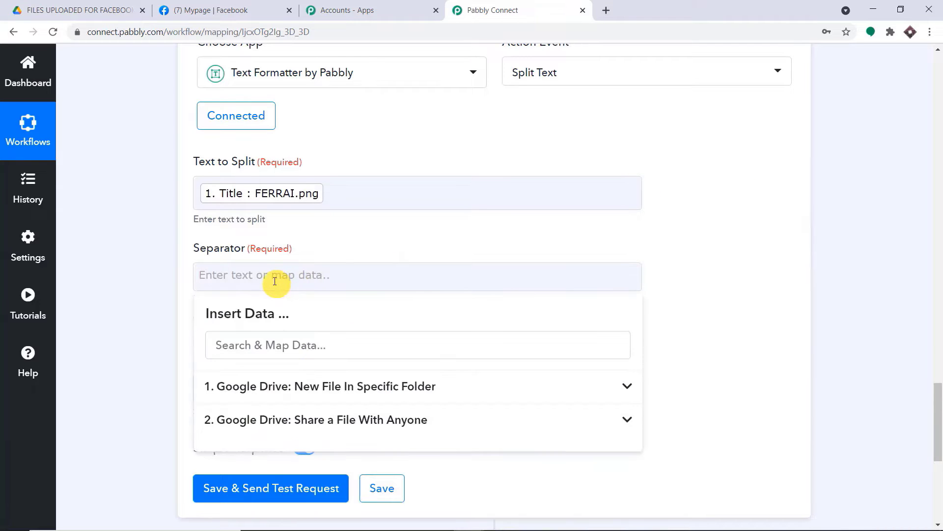
left_click(703, 150)
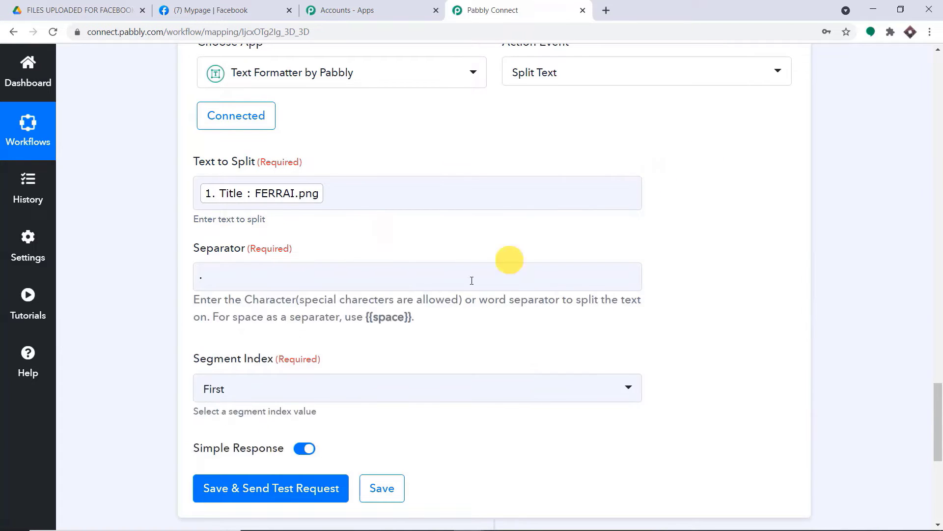
scroll(384, 351, "down", 1)
scroll(248, 315, "down", 1)
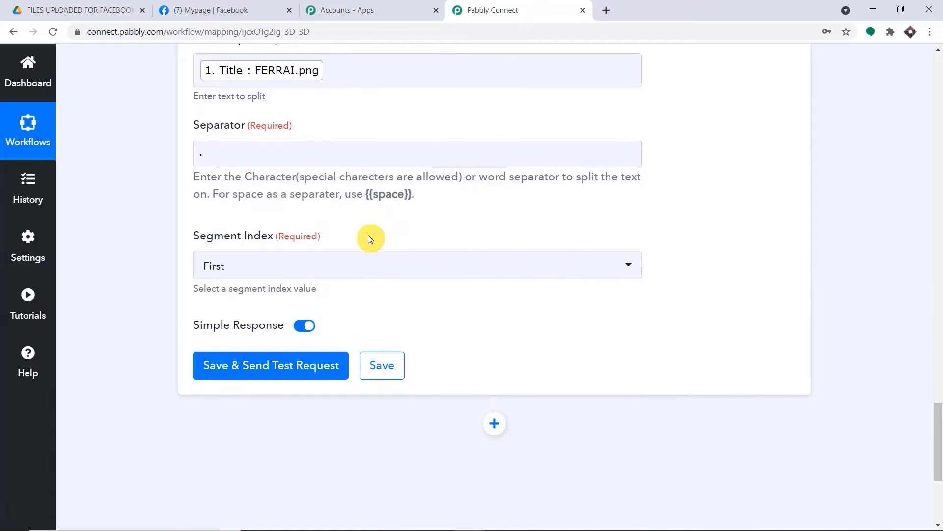
Save the Split Text action with a test request and highlight the Result value in its response
left_click(289, 364)
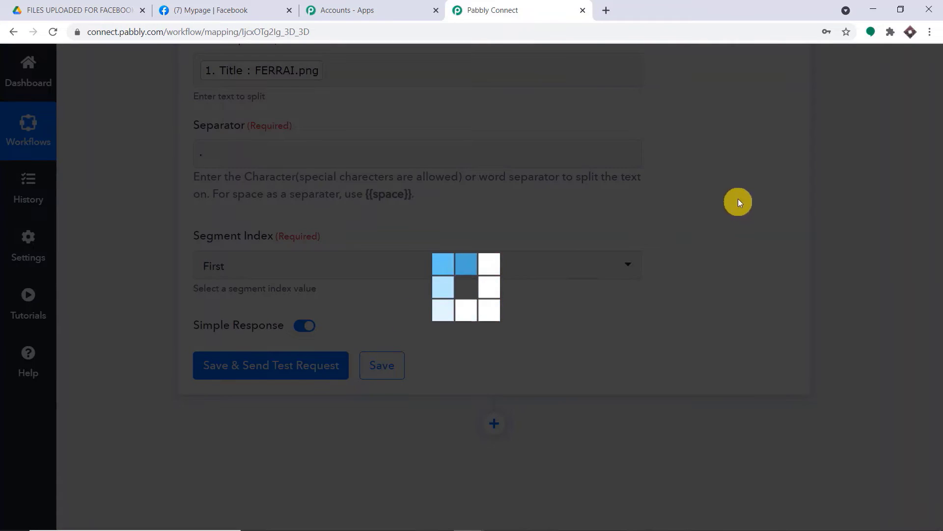
scroll(754, 206, "down", 2)
left_click_drag(551, 347, 523, 343)
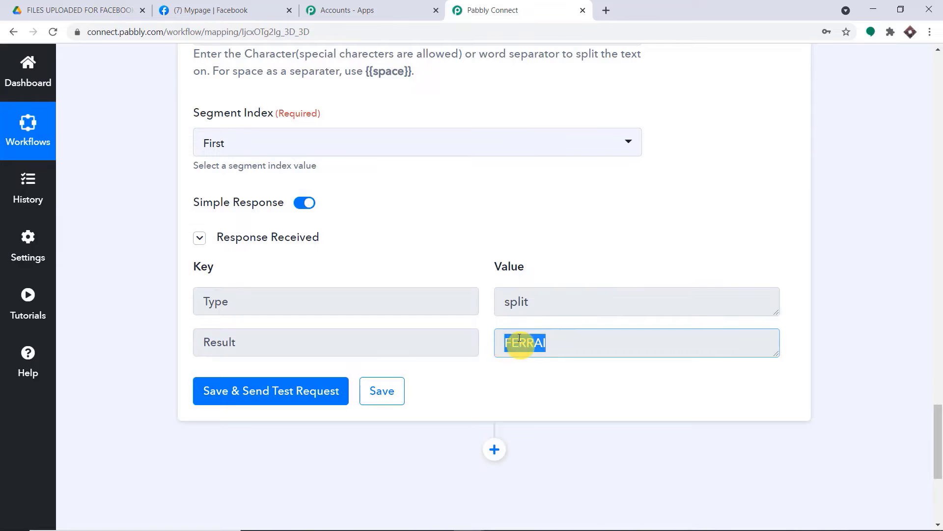
Add another action after the text split using Facebook Pages with the Create Page Post event
scroll(519, 340, "down", 5)
left_click(497, 202)
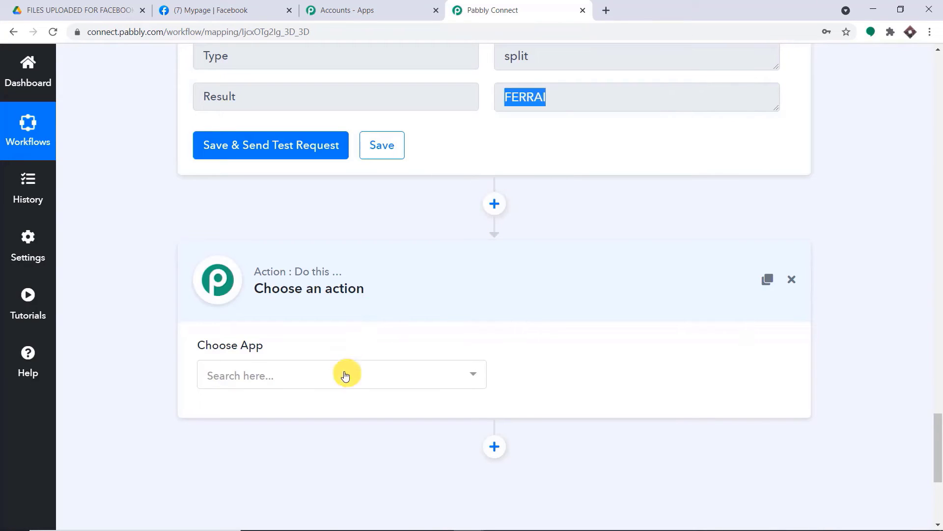
left_click(345, 375)
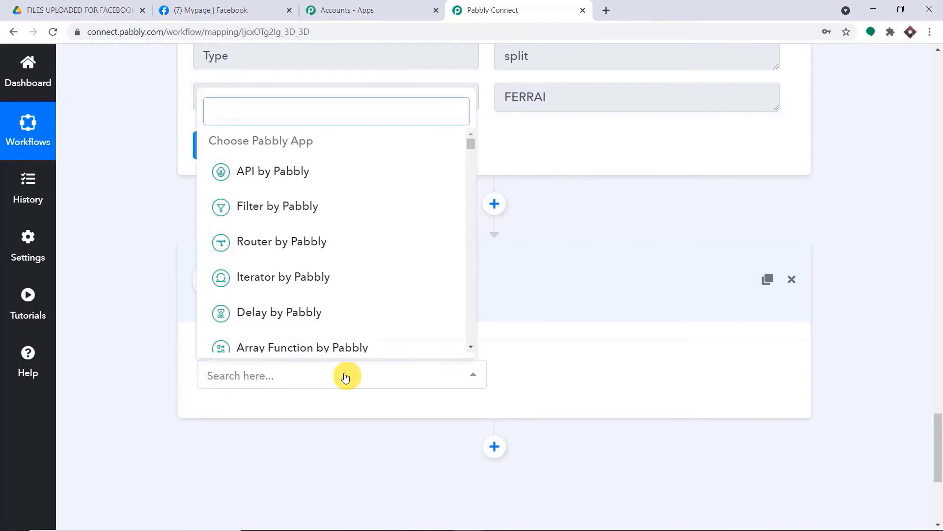
type("FACE")
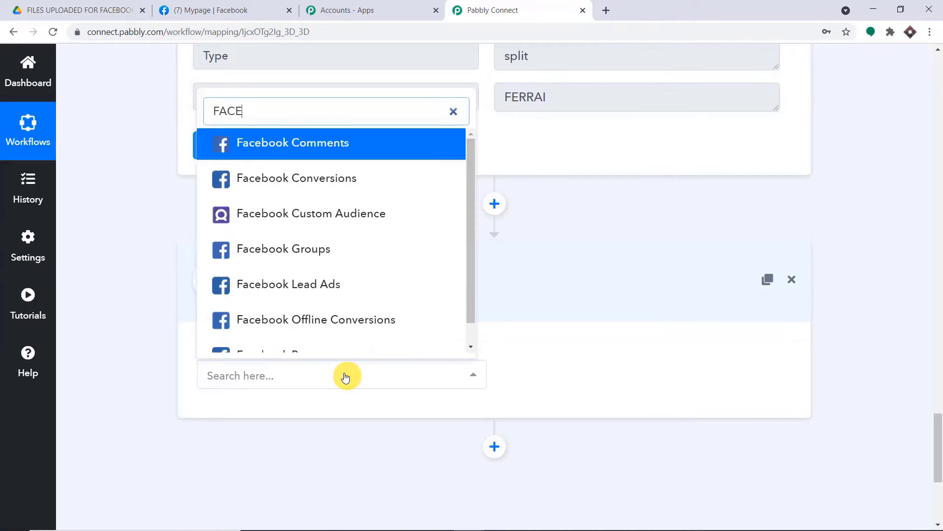
scroll(356, 317, "down", 1)
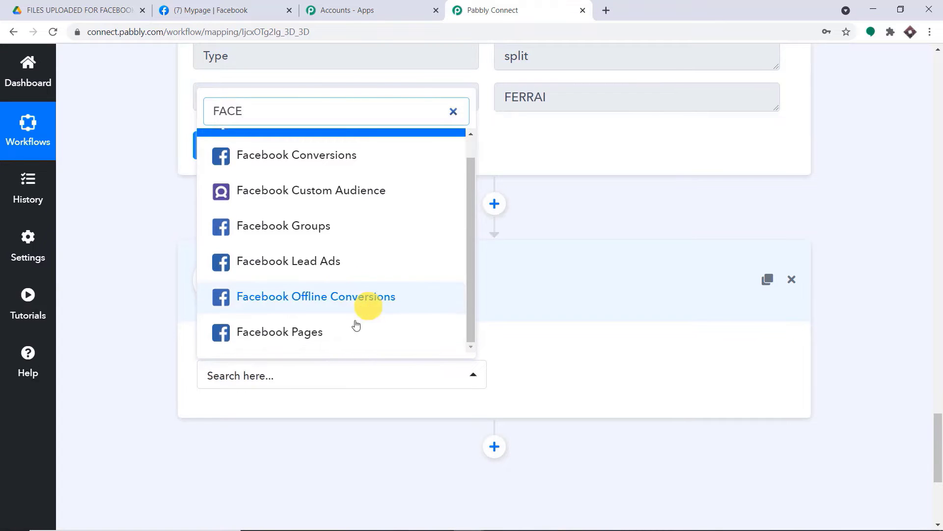
left_click(298, 335)
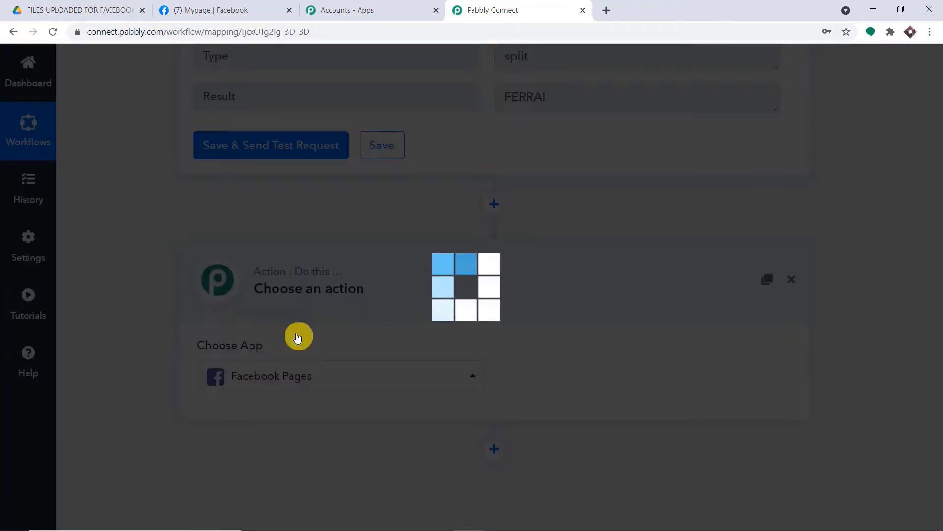
left_click(550, 376)
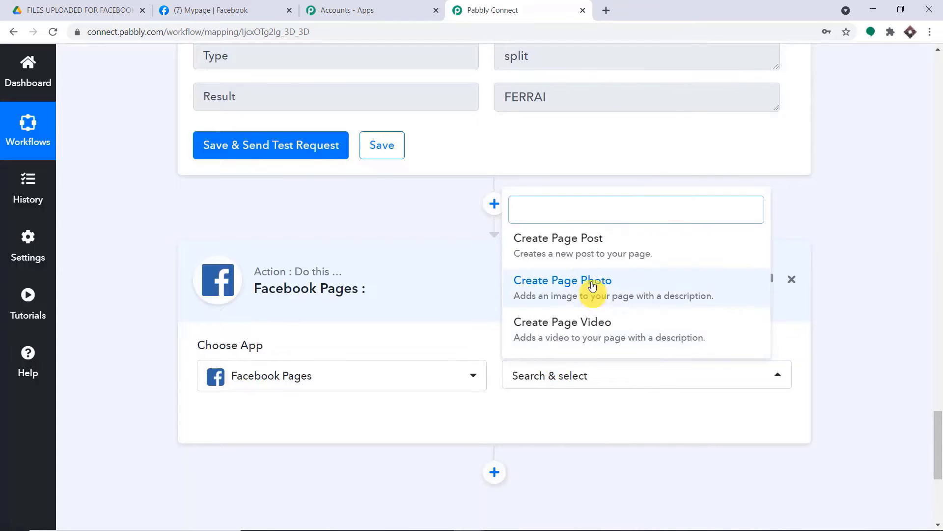
left_click(580, 253)
Authorize a new Facebook Pages connection for the Create Page Post action
left_click(229, 418)
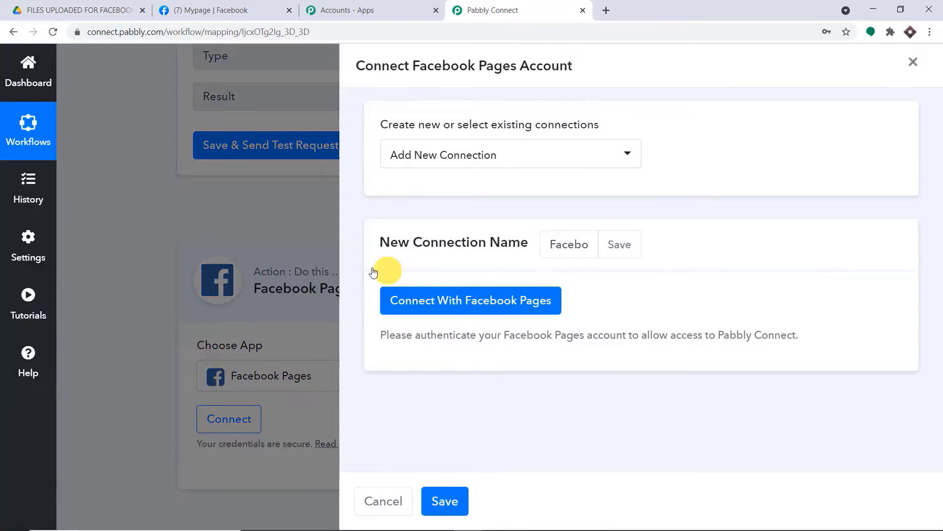
left_click(496, 303)
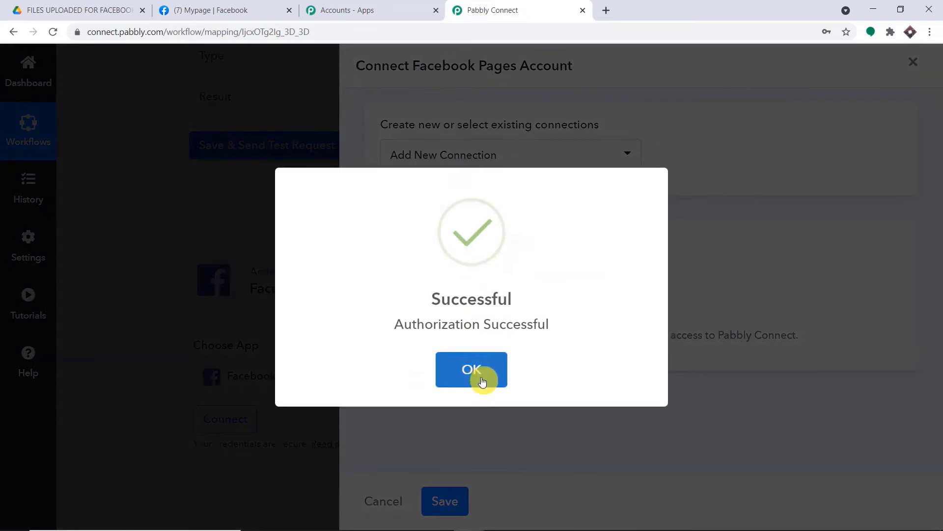
left_click(482, 380)
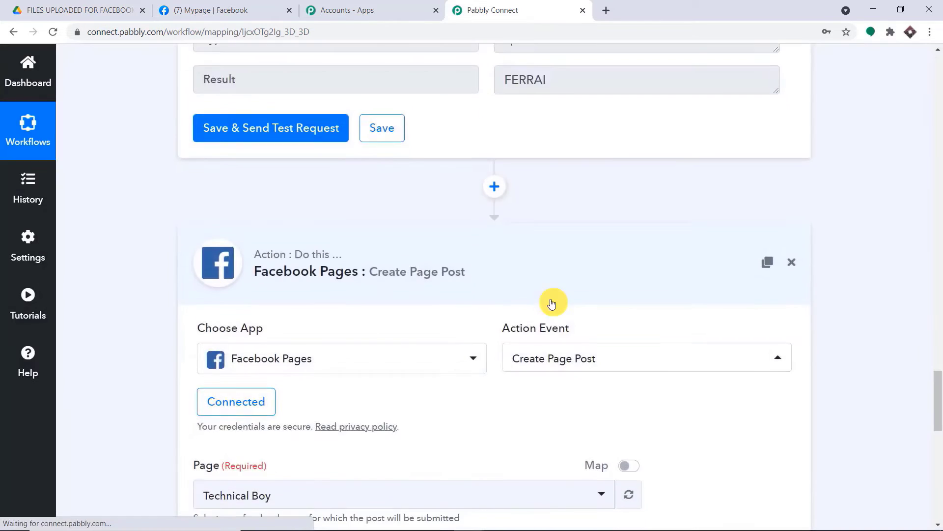
Select Mypage as the Facebook page on which the post is published
scroll(550, 299, "down", 5)
scroll(379, 261, "down", 5)
scroll(406, 273, "up", 3)
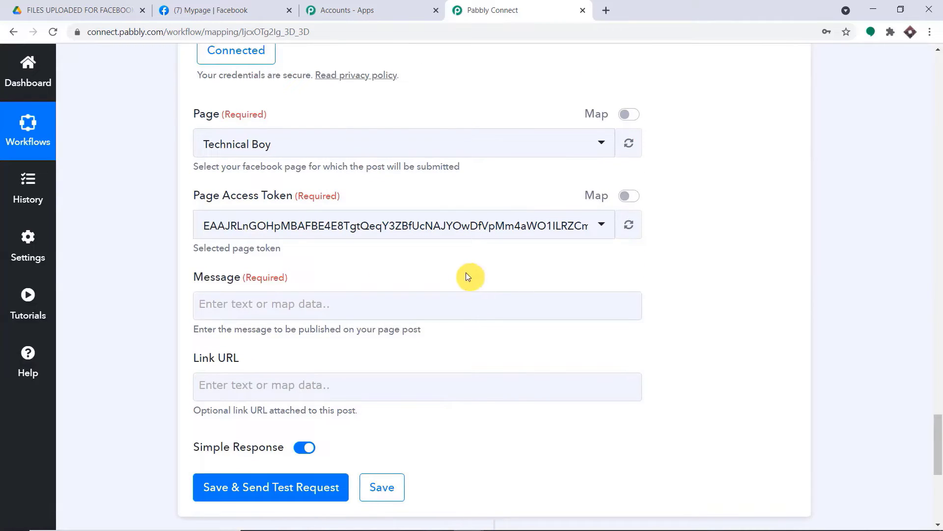
scroll(295, 157, "up", 1)
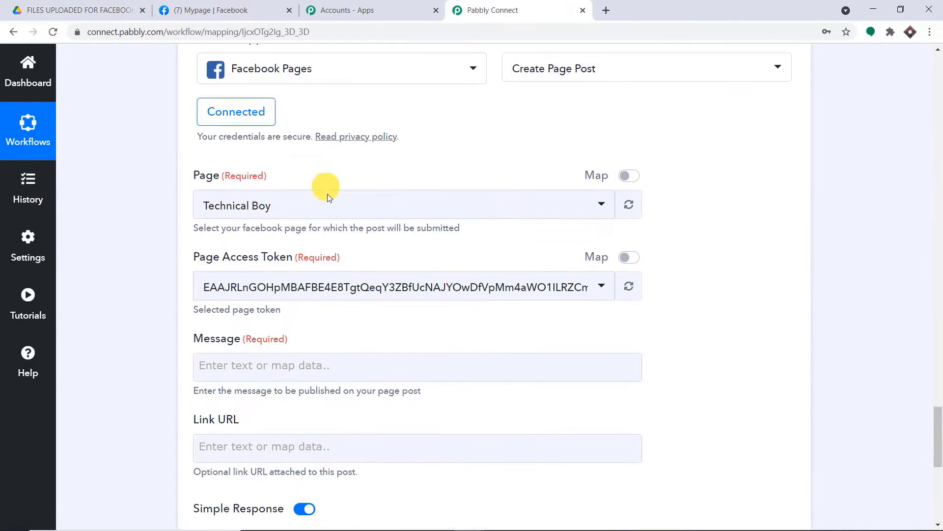
left_click(326, 205)
scroll(334, 339, "down", 2)
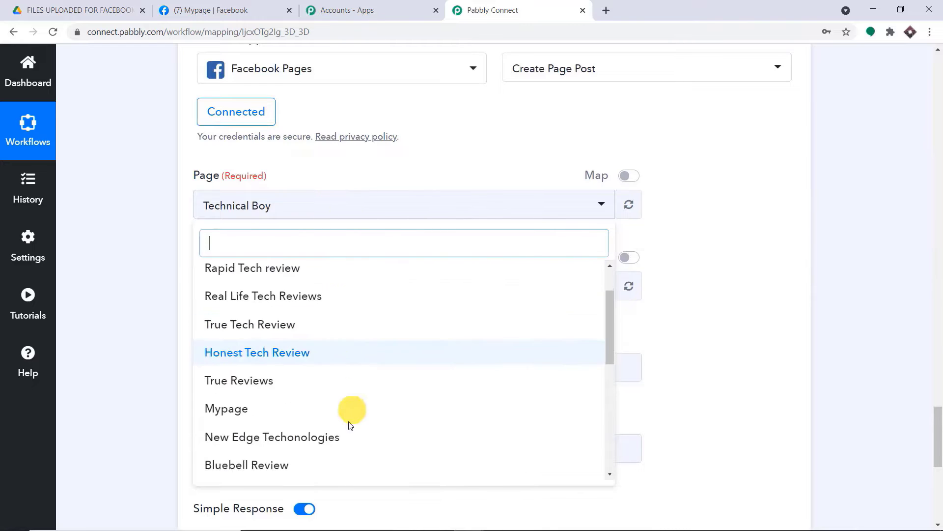
left_click(345, 407)
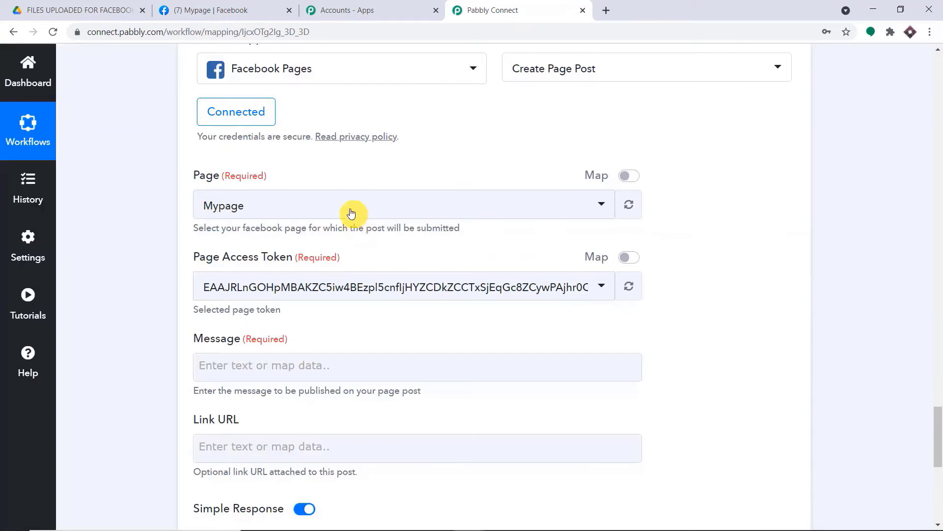
Review the Create Page Post action's Page field and fields, and compare the chosen page with Mypage on Facebook
left_click(347, 205)
scroll(336, 416, "down", 2)
scroll(339, 420, "down", 2)
scroll(337, 391, "up", 3)
left_click(221, 10)
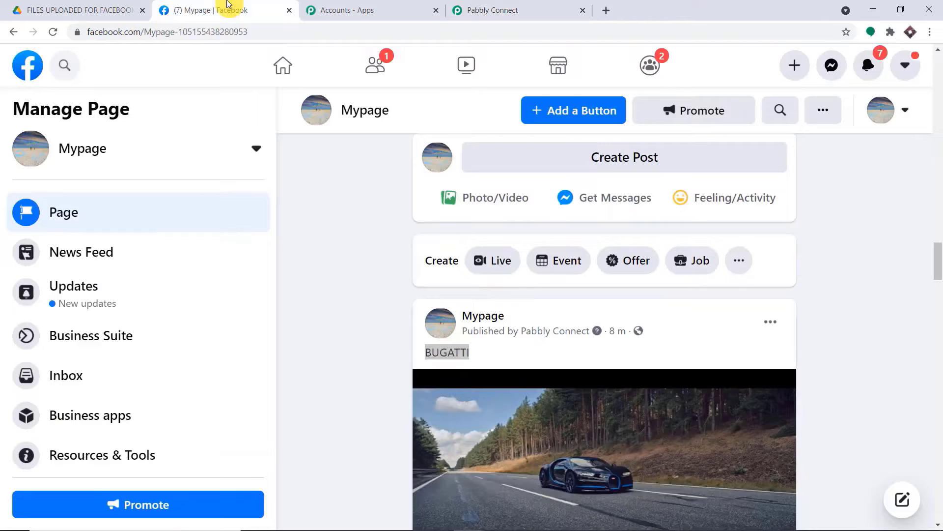
Check the account's pages on Facebook and choose Mypage as the page for the Create Page Post action
left_click(28, 66)
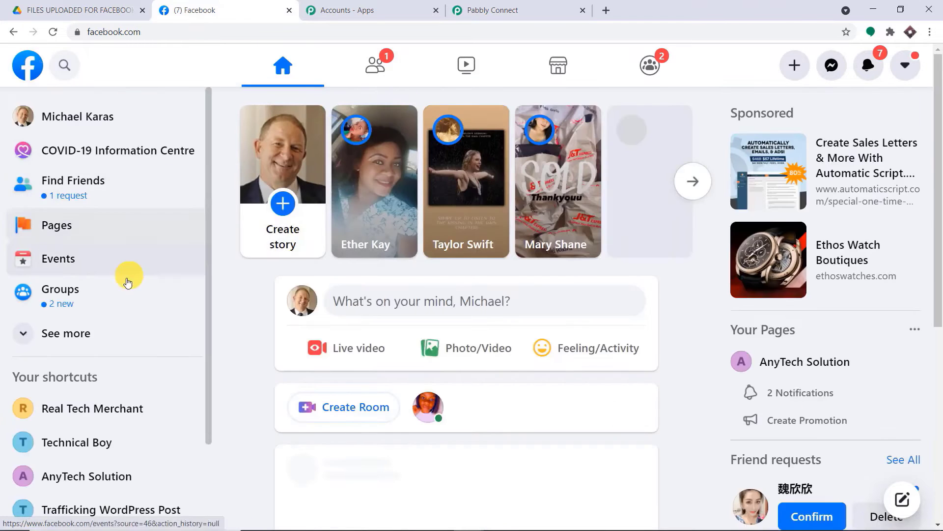
scroll(123, 294, "down", 2)
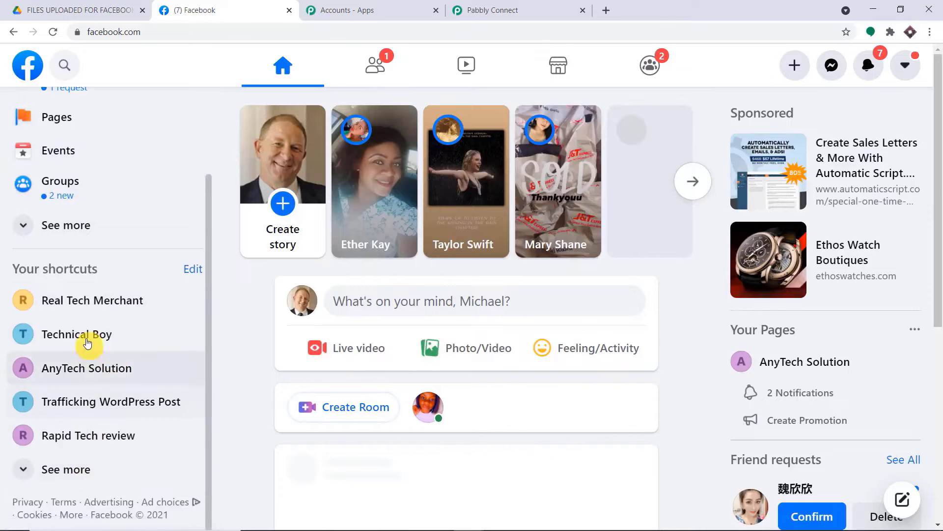
left_click(507, 5)
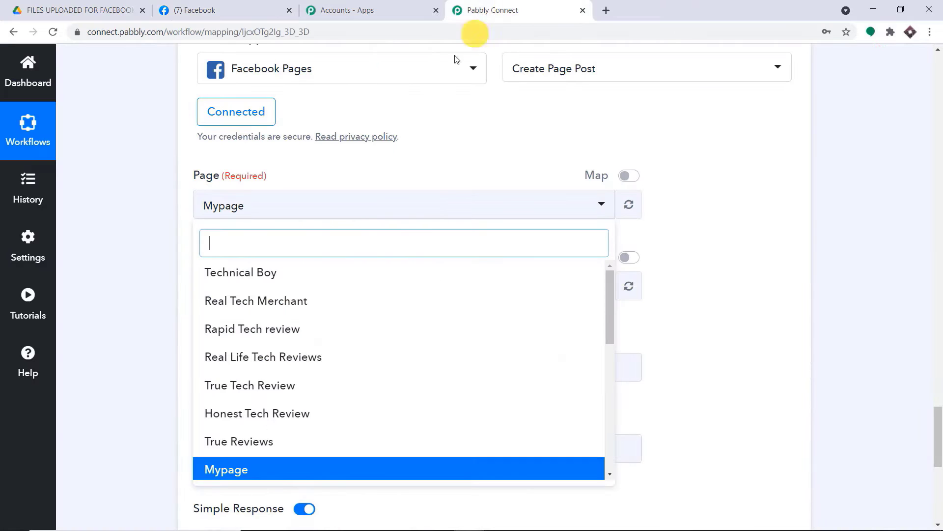
left_click(261, 470)
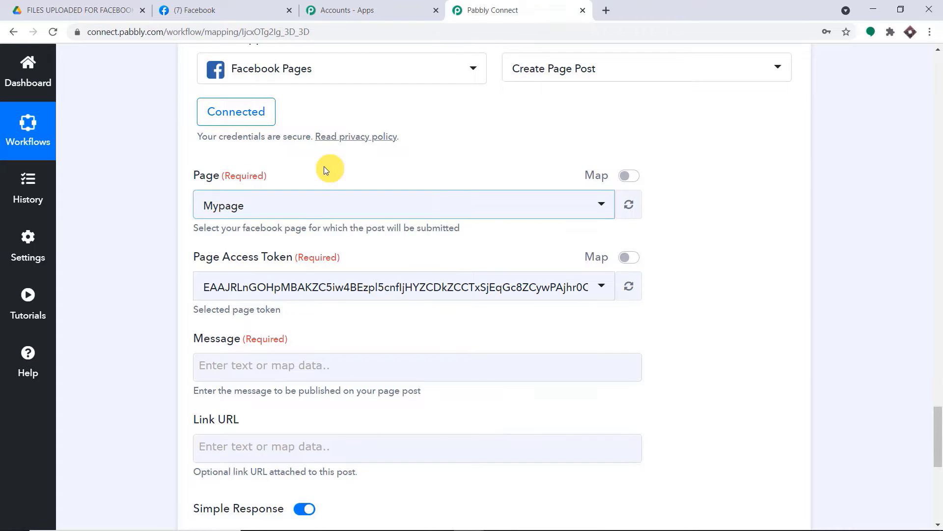
Map the Create Page Post message to the Result value of the Split Text step
scroll(275, 241, "down", 1)
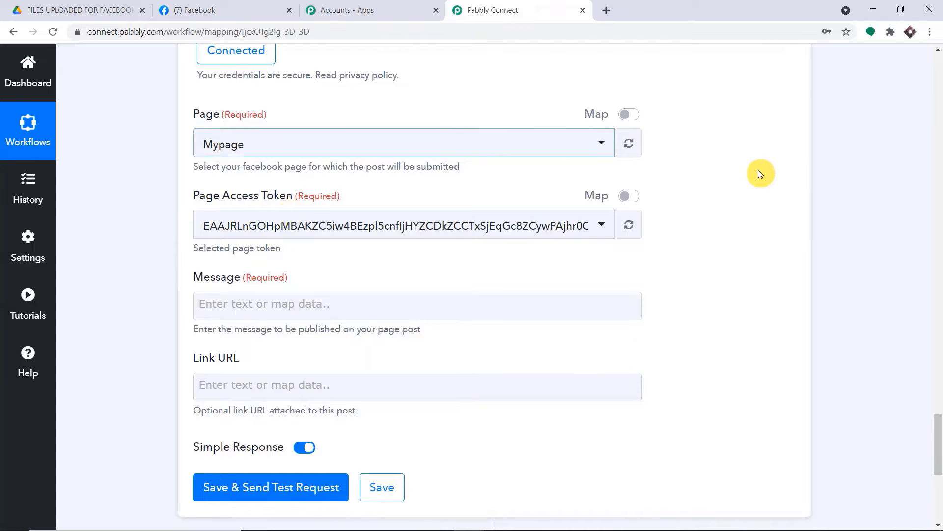
scroll(758, 169, "down", 2)
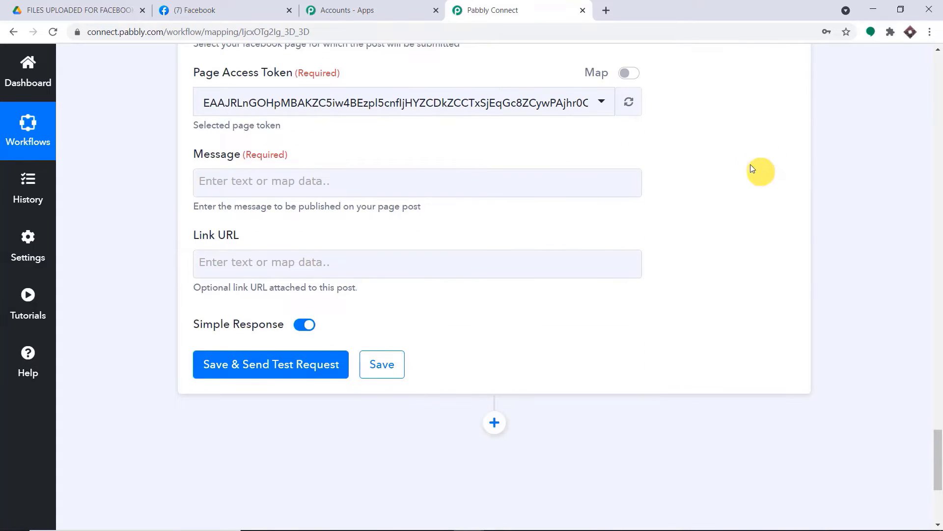
left_click(412, 181)
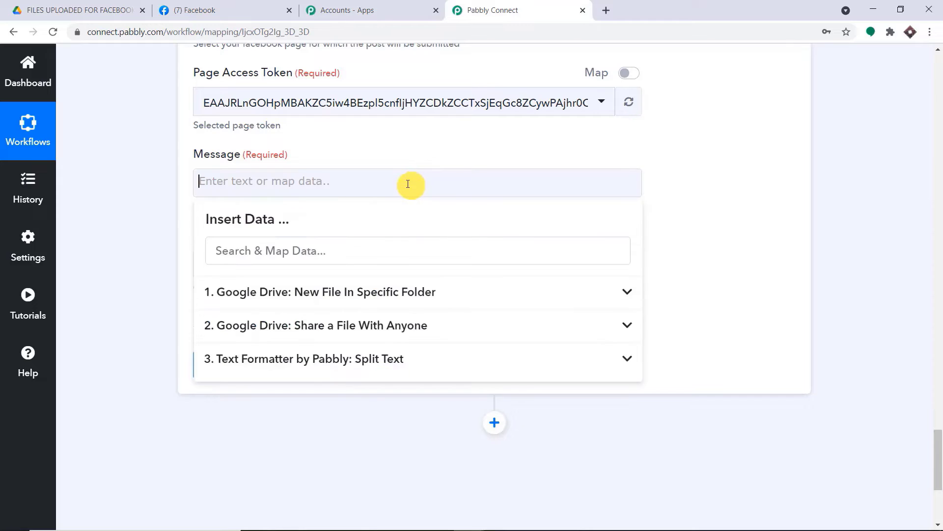
left_click(401, 358)
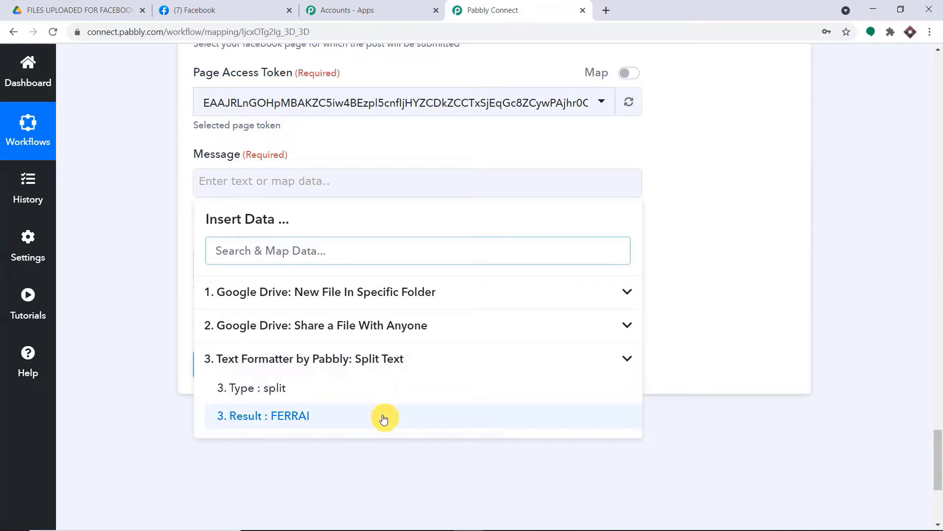
left_click(326, 418)
left_click(764, 204)
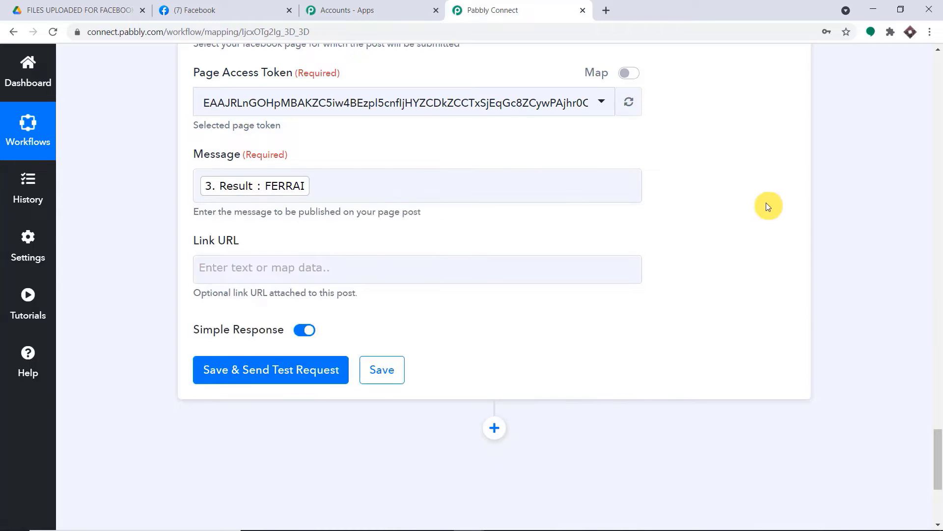
Map the post's Link URL to the Res2 WebViewLink from the Share a File With Anyone step, and save and send a test request
scroll(598, 202, "down", 1)
left_click(295, 210)
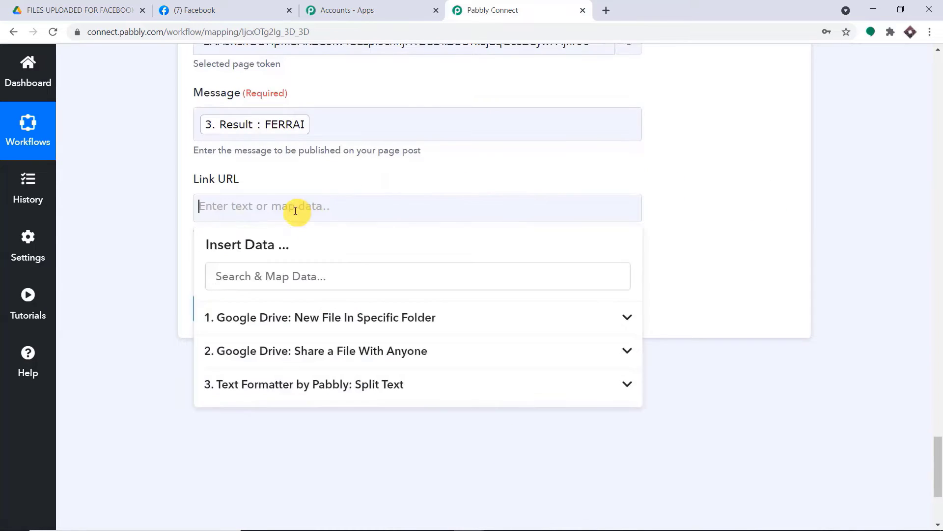
left_click(324, 346)
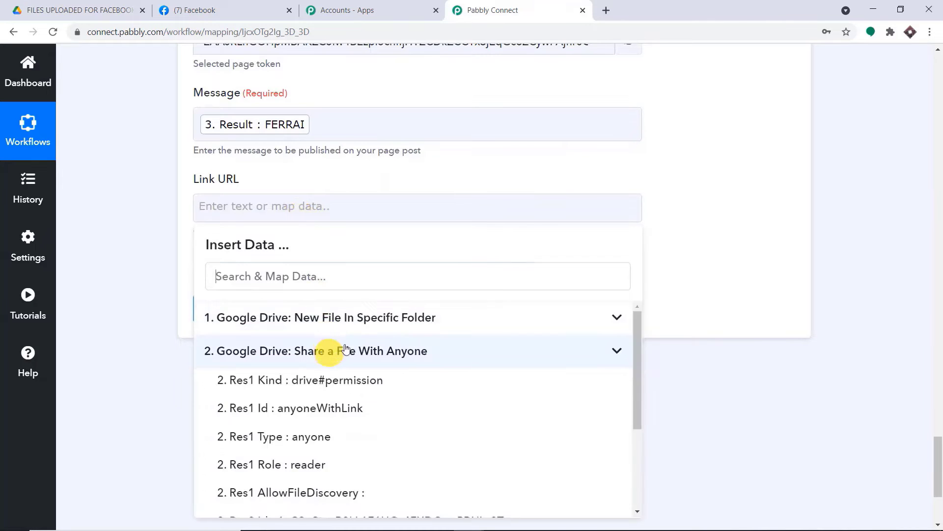
scroll(411, 404, "down", 5)
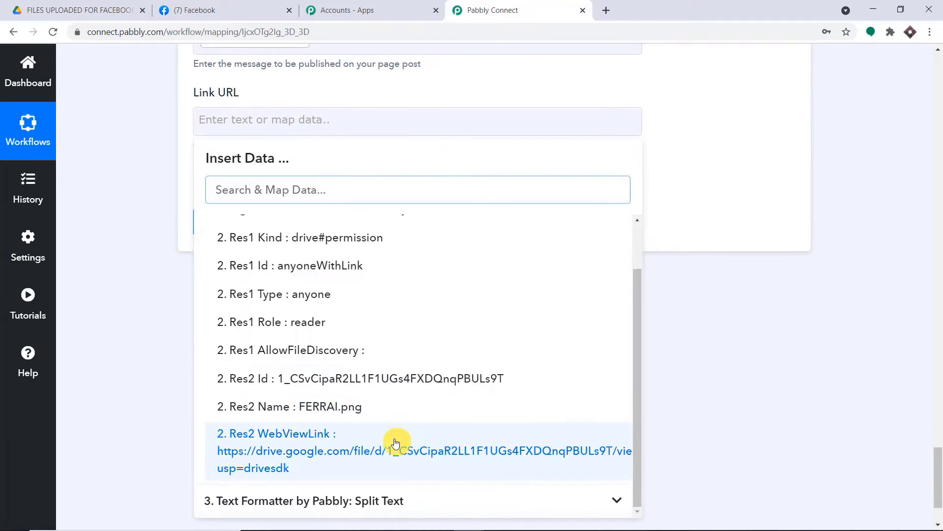
left_click(340, 453)
left_click(706, 139)
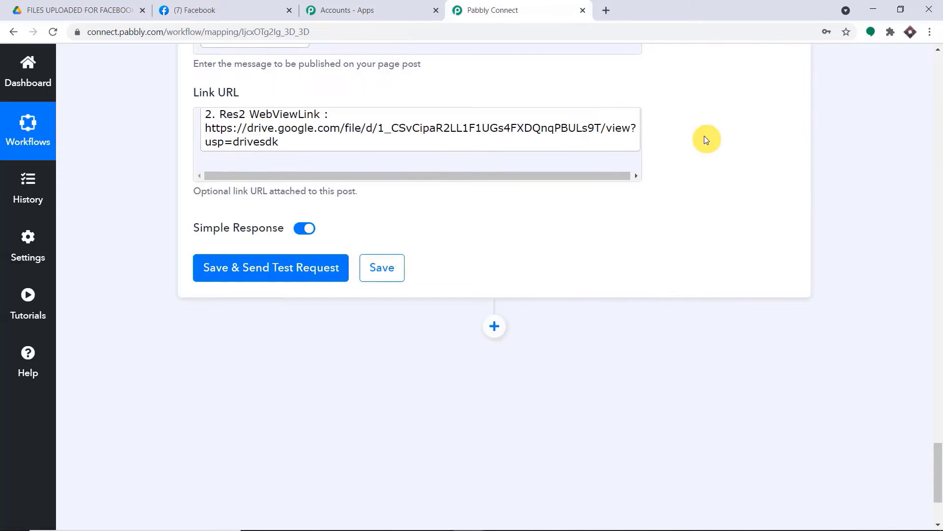
left_click(267, 278)
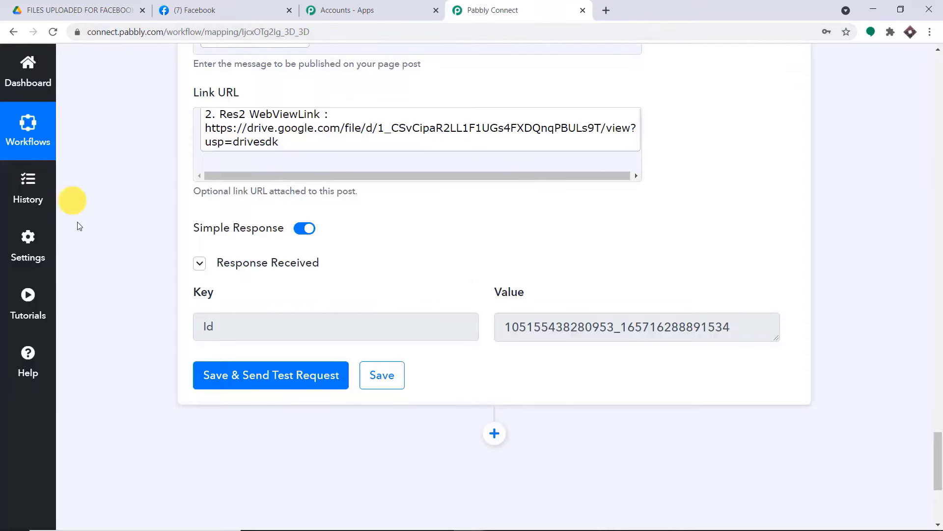
Return to Mypage on Facebook, reload it and examine the newest post published by Pabbly Connect
left_click(190, 6)
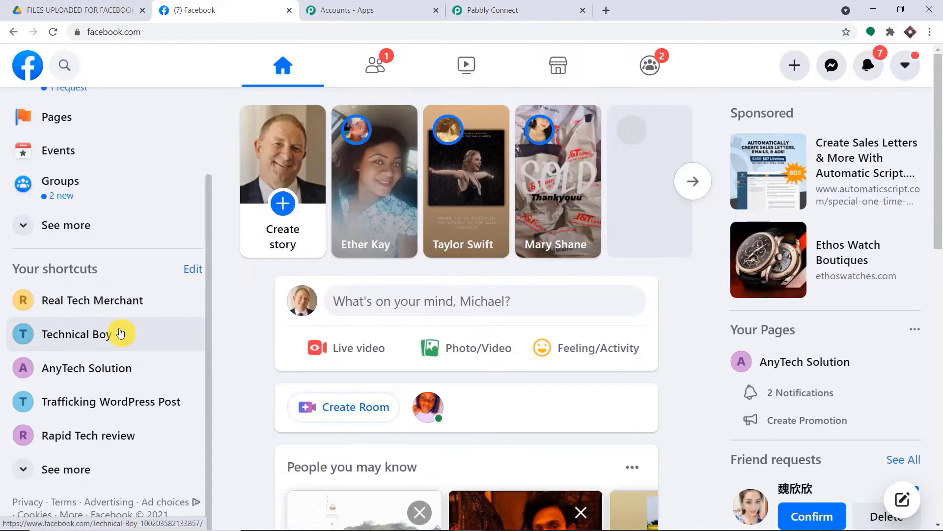
scroll(123, 324, "up", 3)
left_click(15, 34)
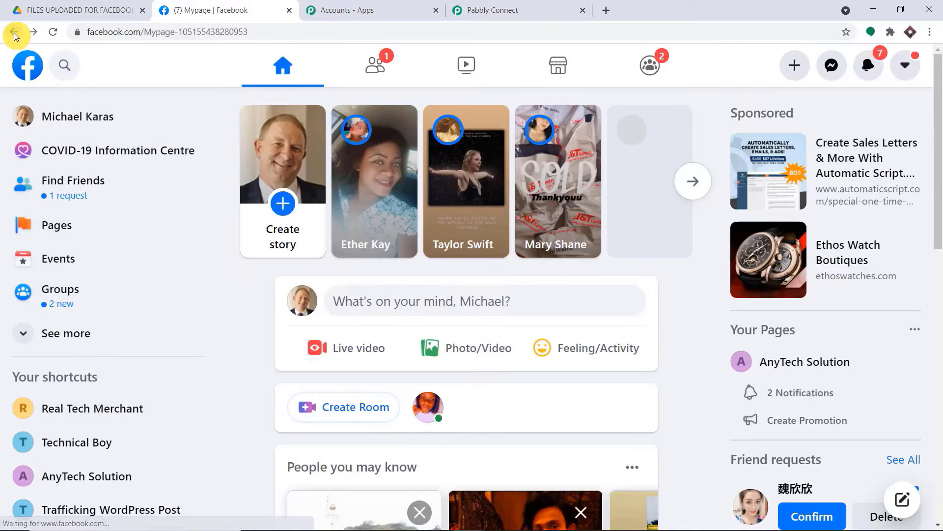
scroll(480, 141, "down", 5)
scroll(476, 138, "down", 20)
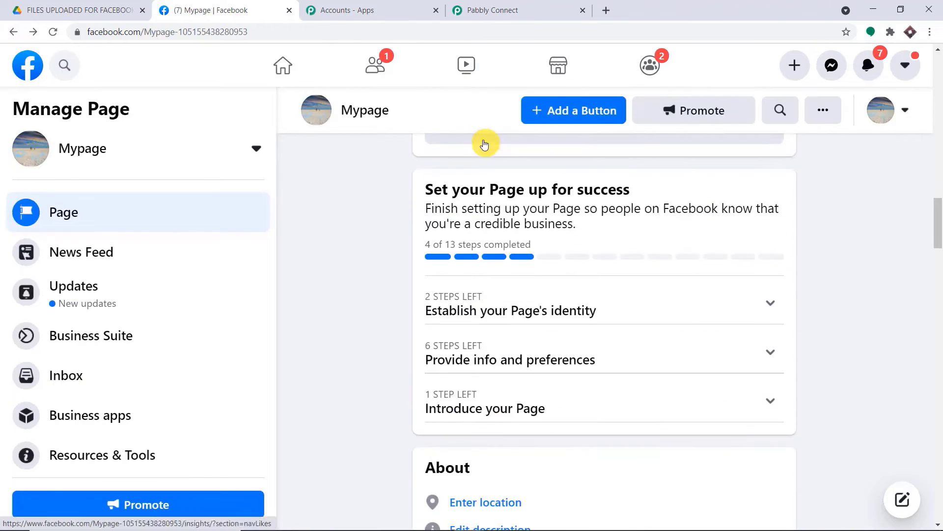
scroll(491, 148, "down", 20)
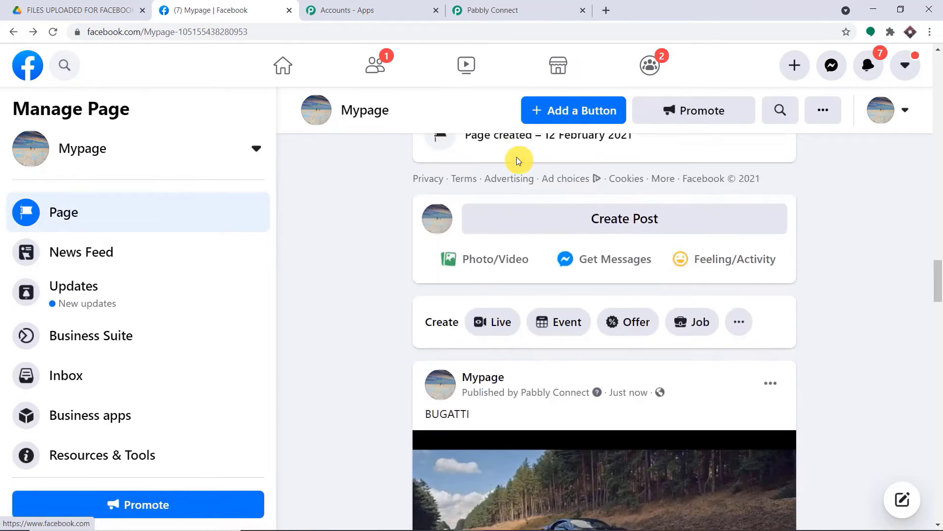
scroll(517, 160, "down", 3)
left_click(55, 32)
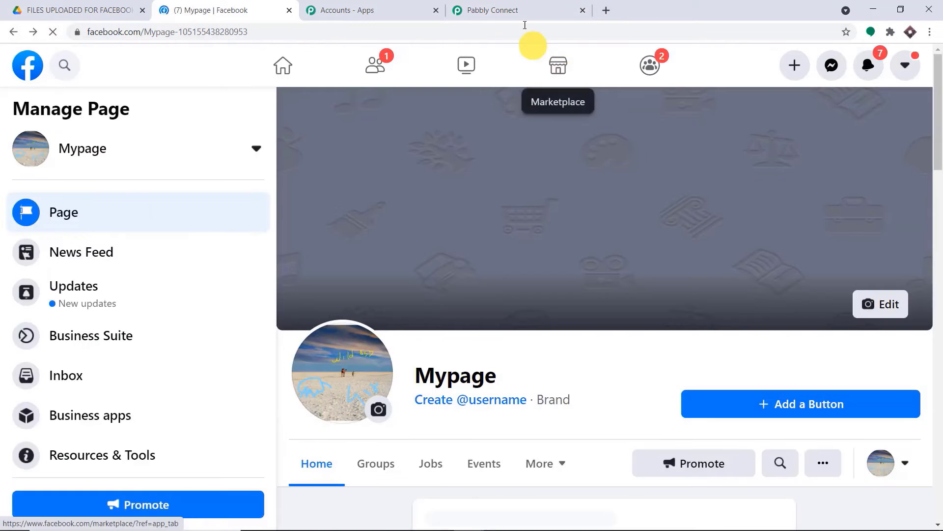
left_click(520, 10)
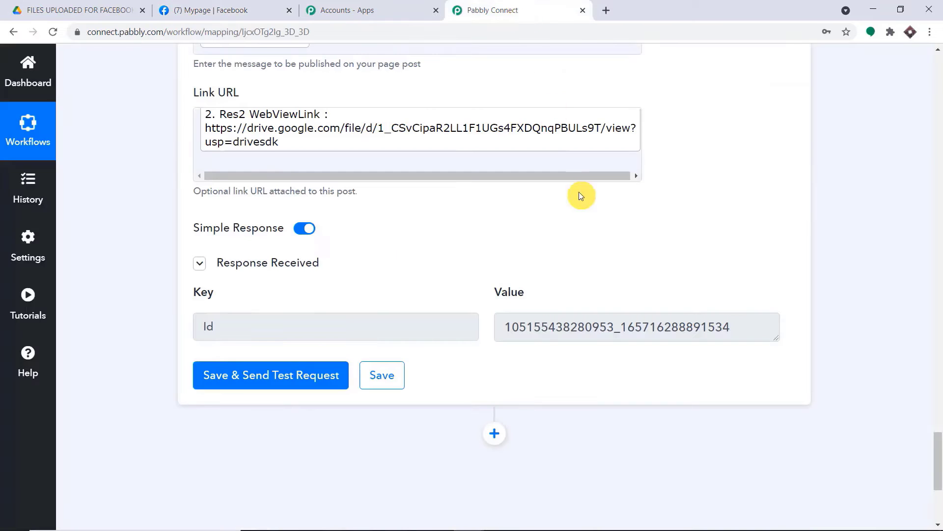
scroll(577, 192, "up", 6)
left_click(188, 2)
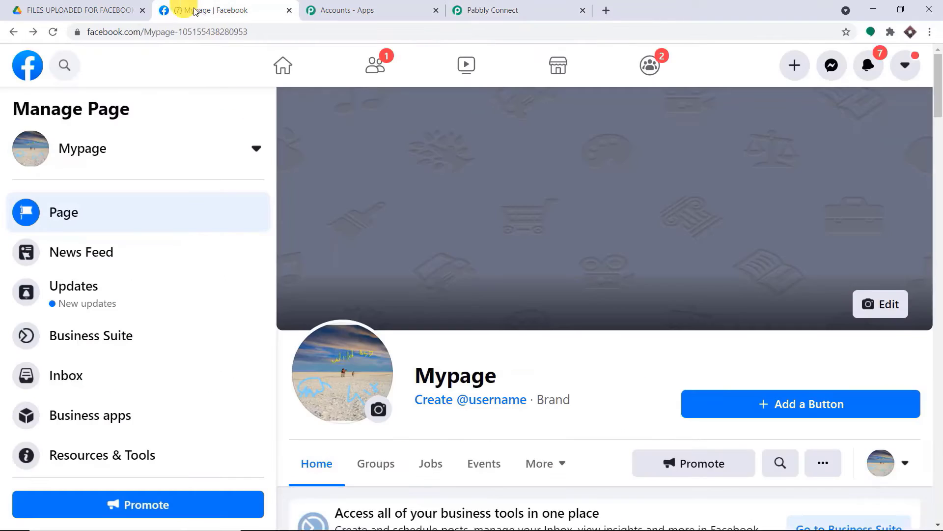
scroll(462, 211, "down", 10)
scroll(485, 212, "down", 20)
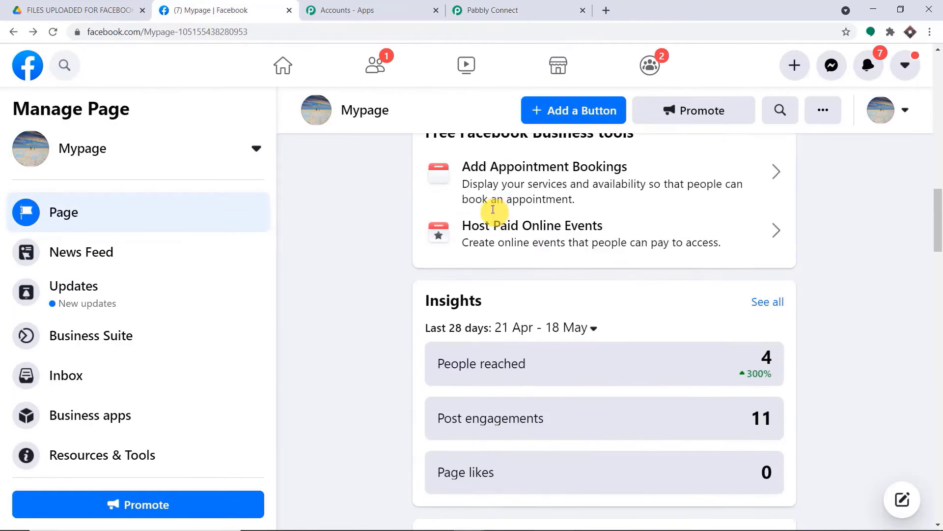
scroll(495, 215, "down", 15)
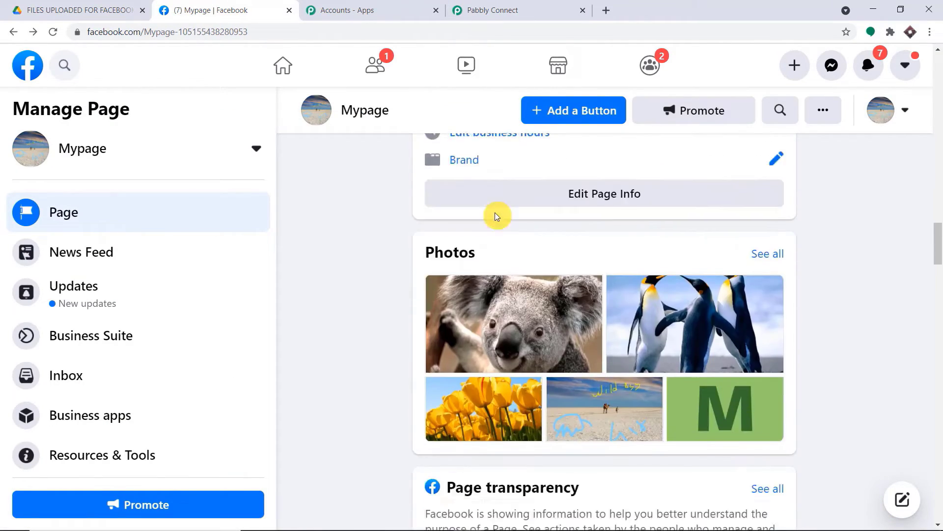
scroll(499, 224, "down", 1)
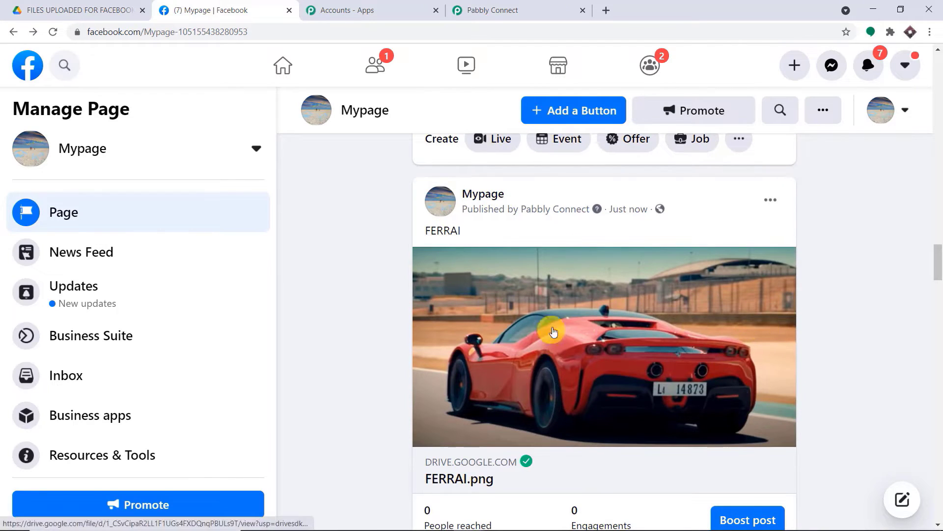
Collapse the steps of the Google Drive to Facebook (Post) workflow and review their sequence from the trigger to Create Page Post
left_click(477, 6)
left_click(938, 344)
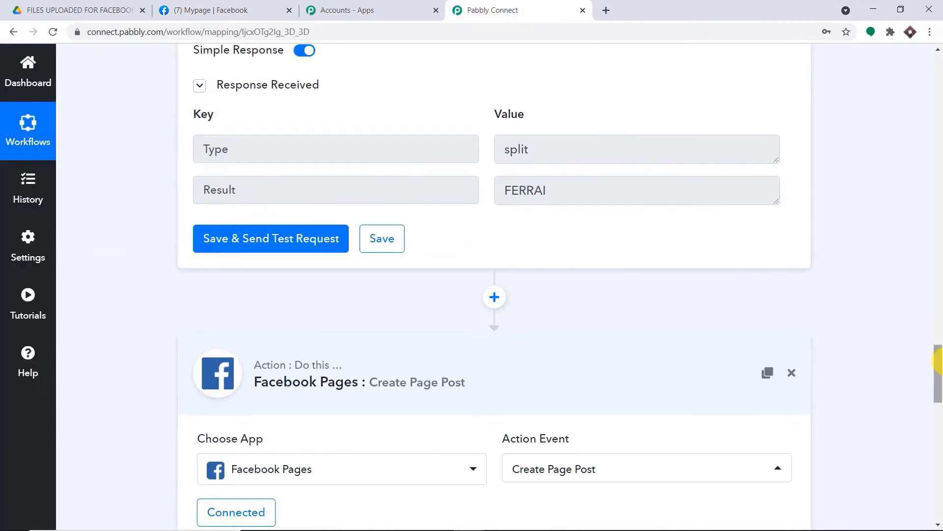
left_click(806, 333)
left_click(938, 341)
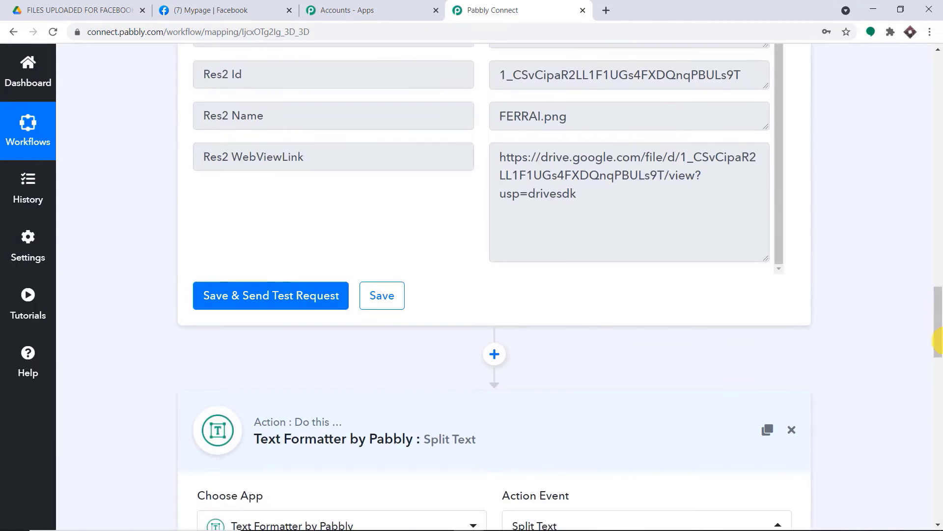
scroll(449, 416, "up", 10)
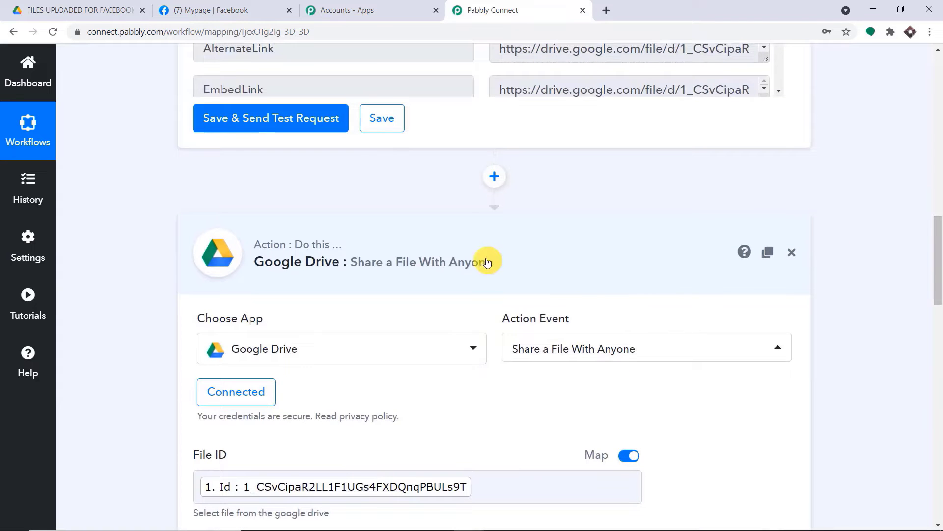
left_click(487, 262)
left_click(938, 221)
left_click(938, 179)
left_click(515, 264)
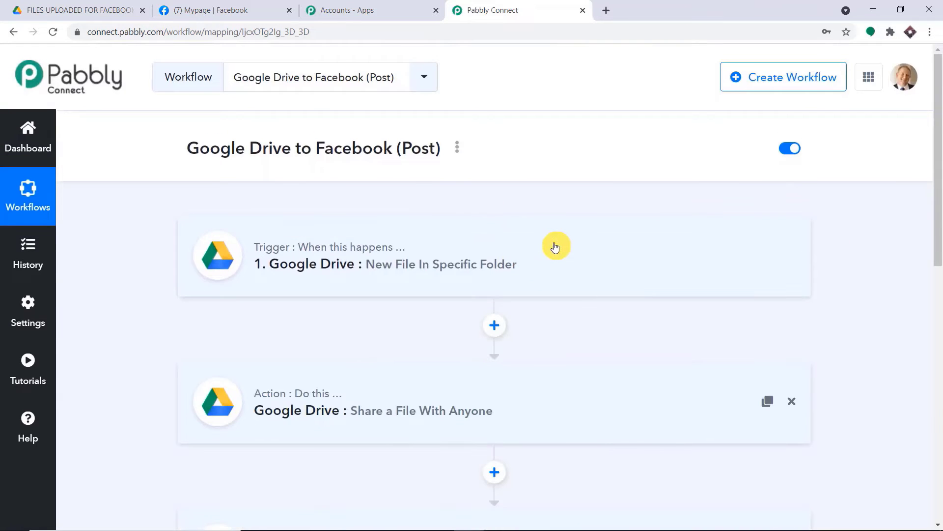
scroll(938, 212, "down", 2)
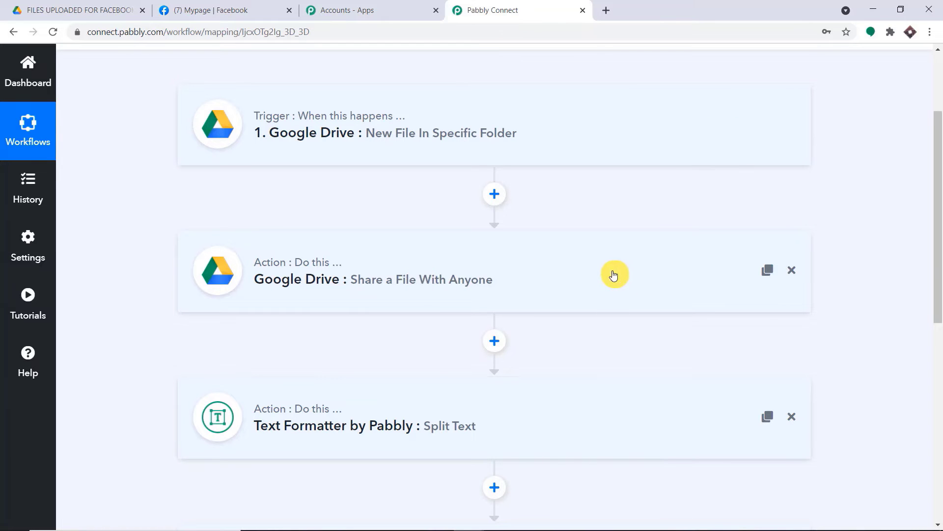
scroll(613, 275, "down", 2)
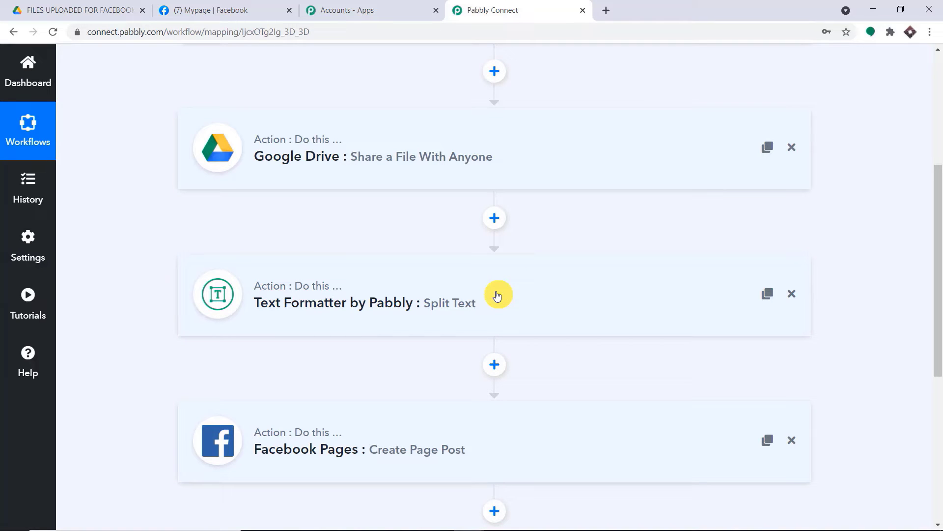
scroll(497, 293, "down", 1)
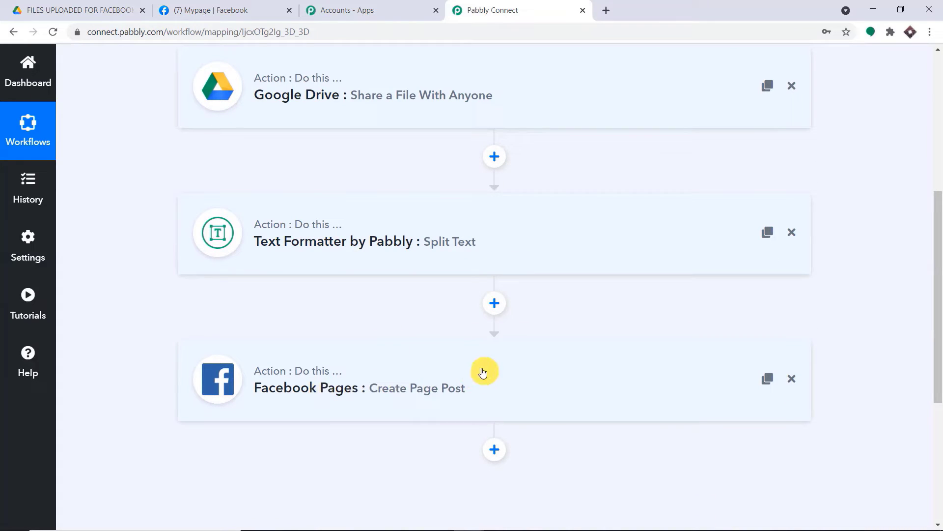
scroll(421, 322, "up", 3)
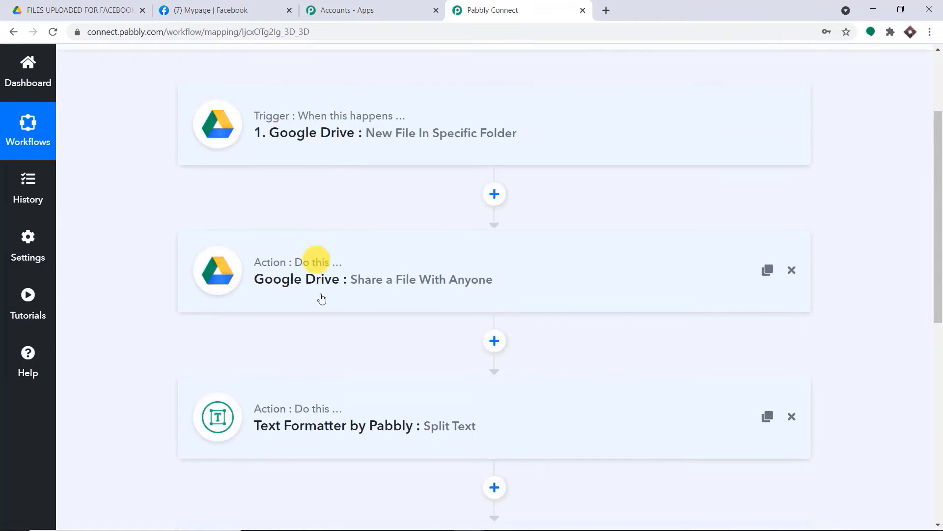
scroll(322, 422, "down", 3)
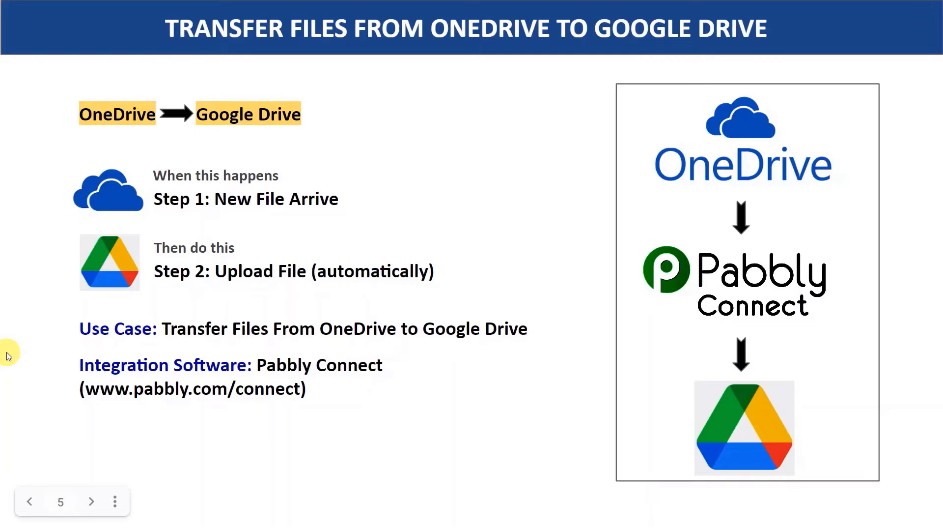
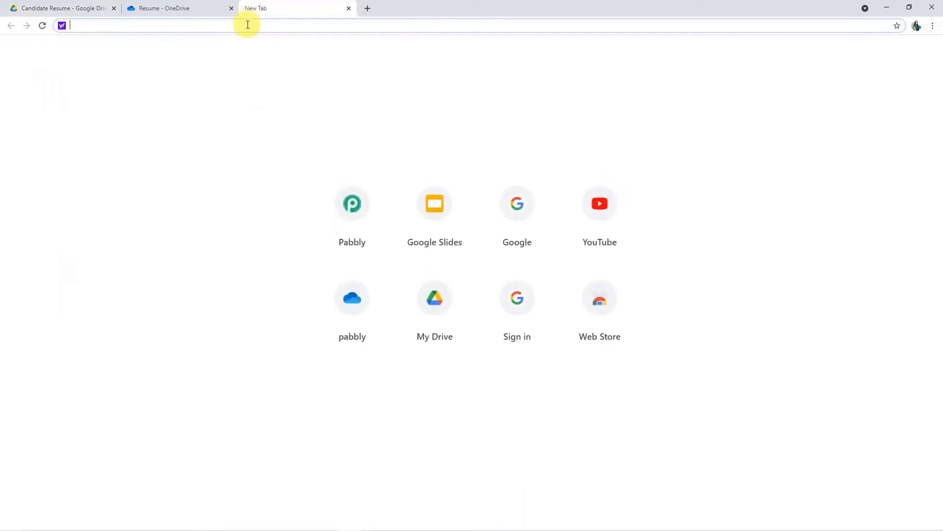
Open the pabbly.com website in the new browser tab
type("pabbly.c")
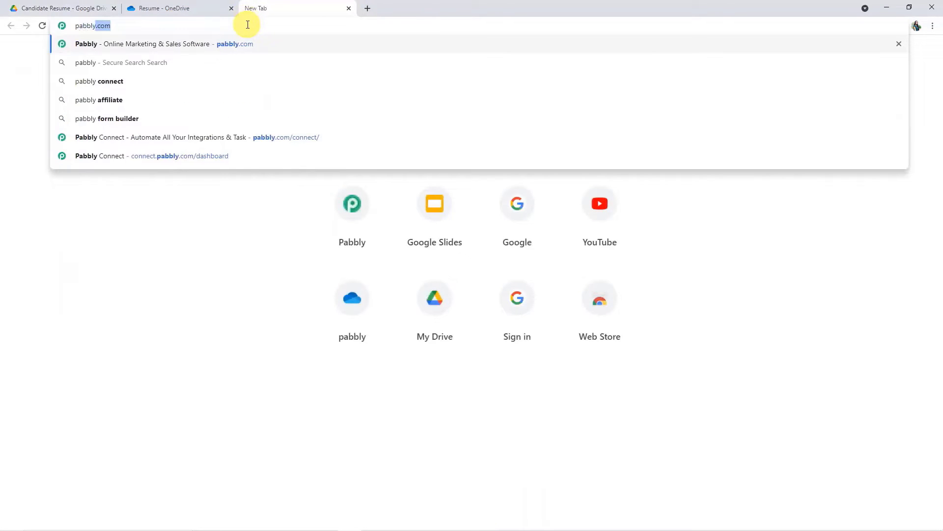
Go to pabbly.com and open the Pabbly Connect product page
type("om")
key("Return")
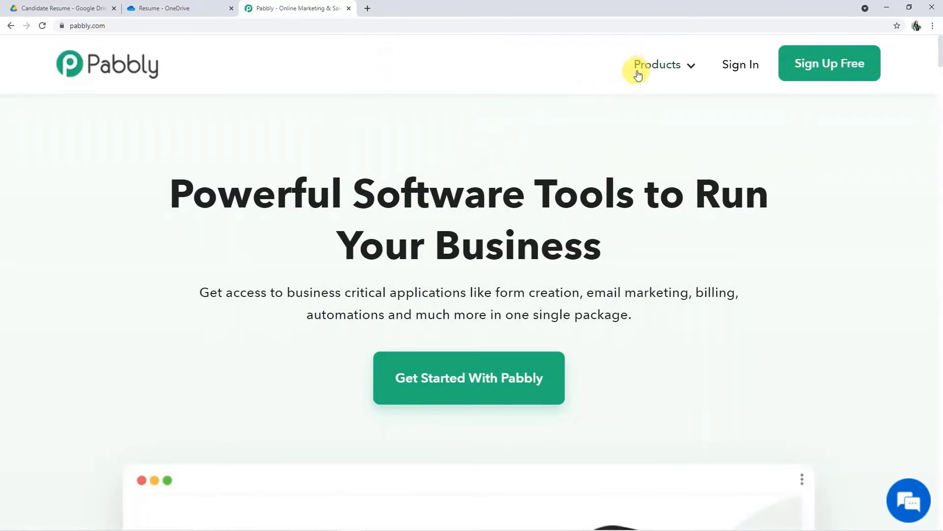
mouse_move(642, 72)
left_click(347, 258)
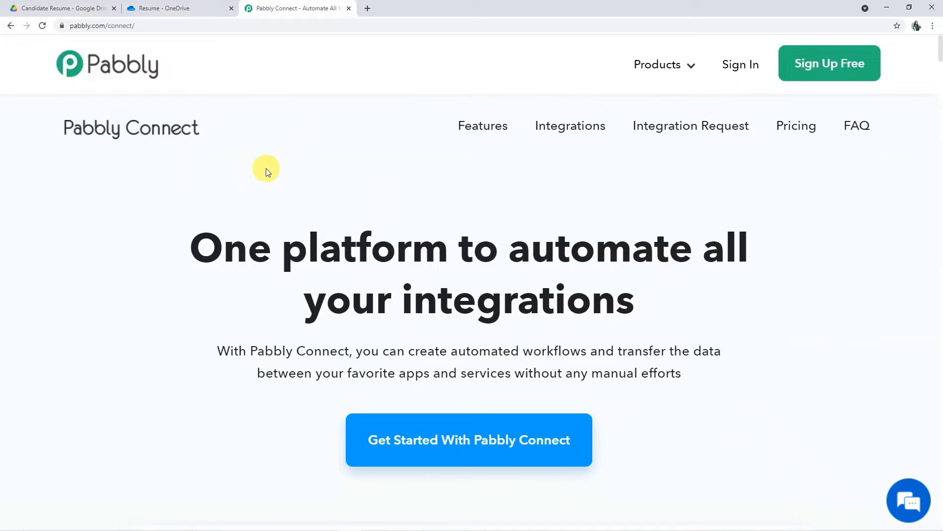
Sign in to the Pabbly account and access the Connect application's dashboard
left_click(740, 66)
scroll(674, 122, "down", 4)
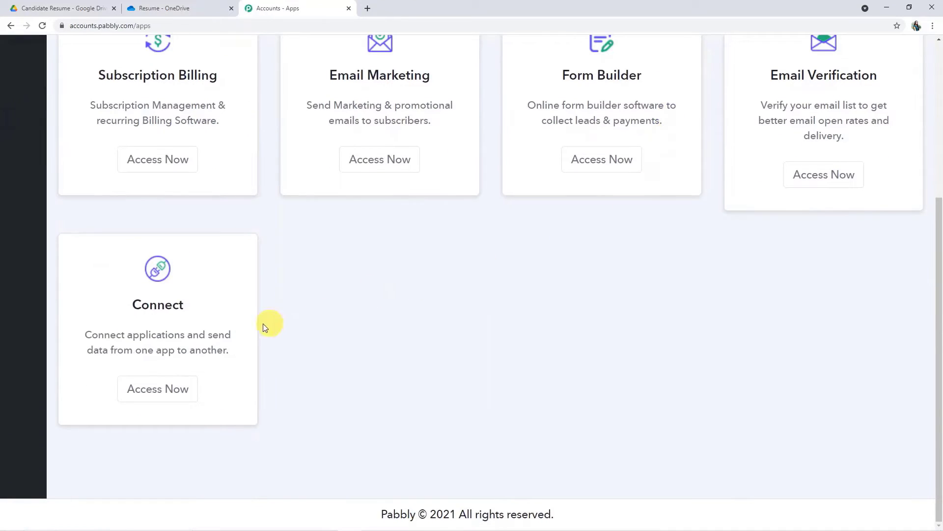
left_click(173, 392)
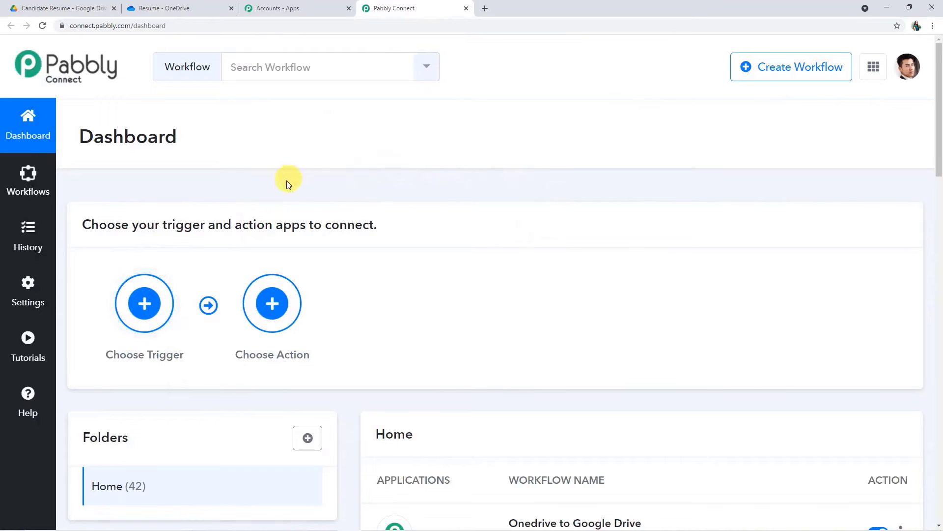
Create a workflow named "OneDrive to Google Drive"
left_click(828, 71)
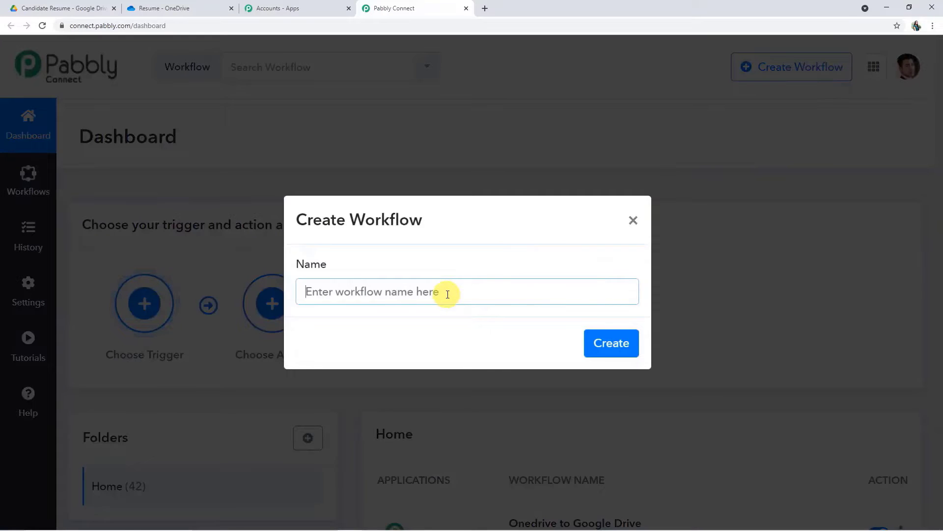
type("One")
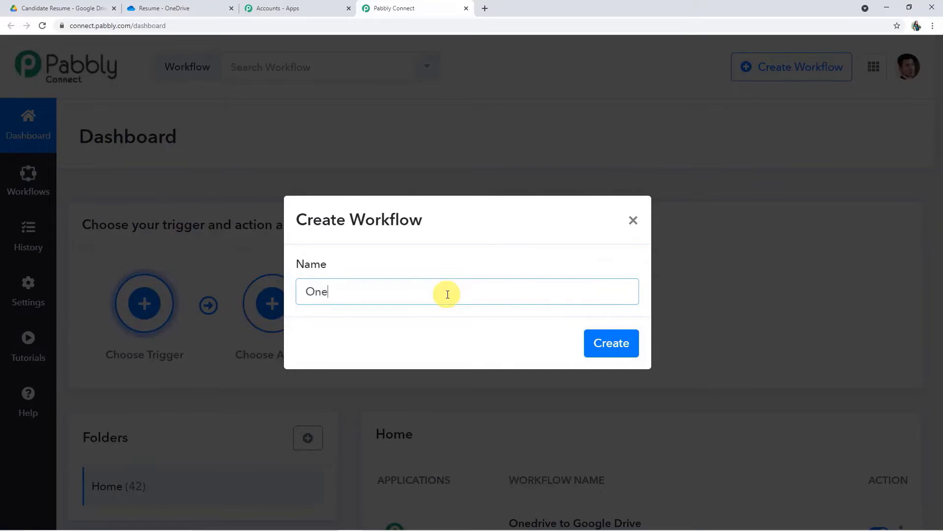
type("Drive to Google Drive")
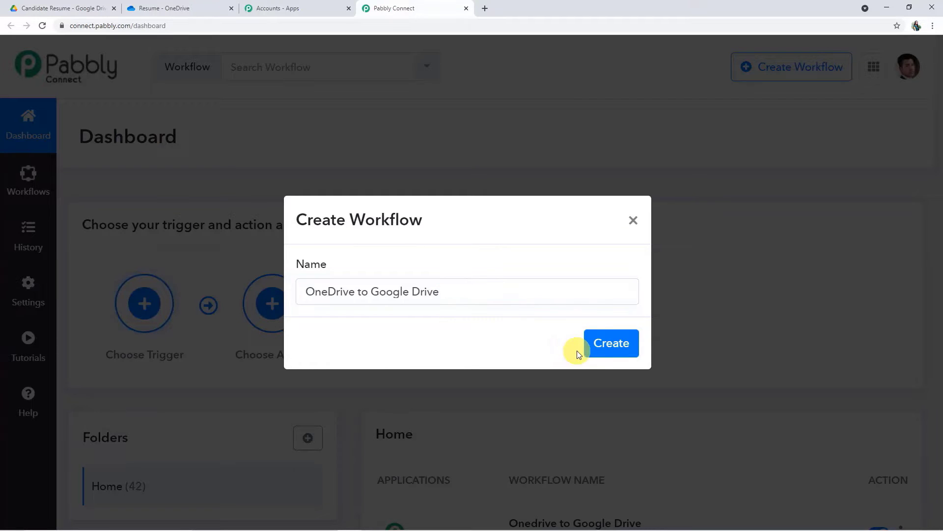
left_click(596, 338)
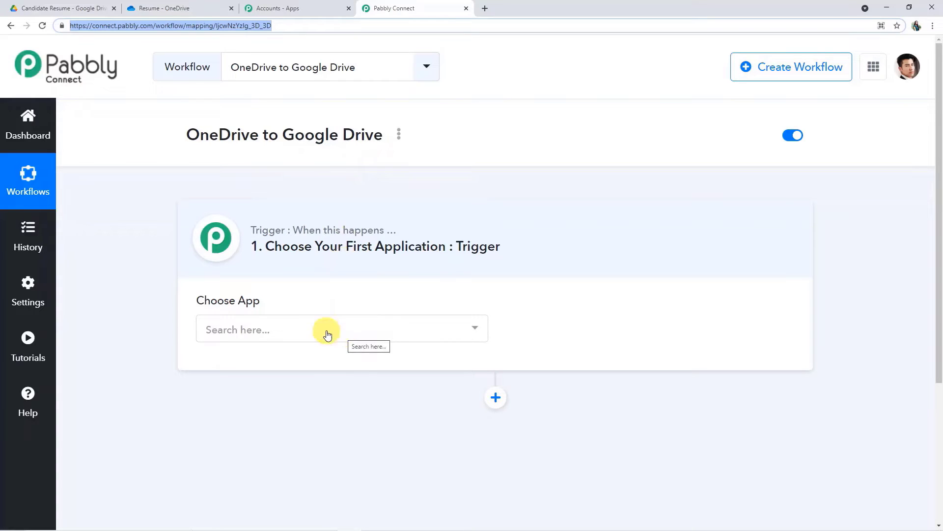
Set the workflow's trigger app to Microsoft OneDrive with the New File trigger event
key("Return")
left_click(283, 324)
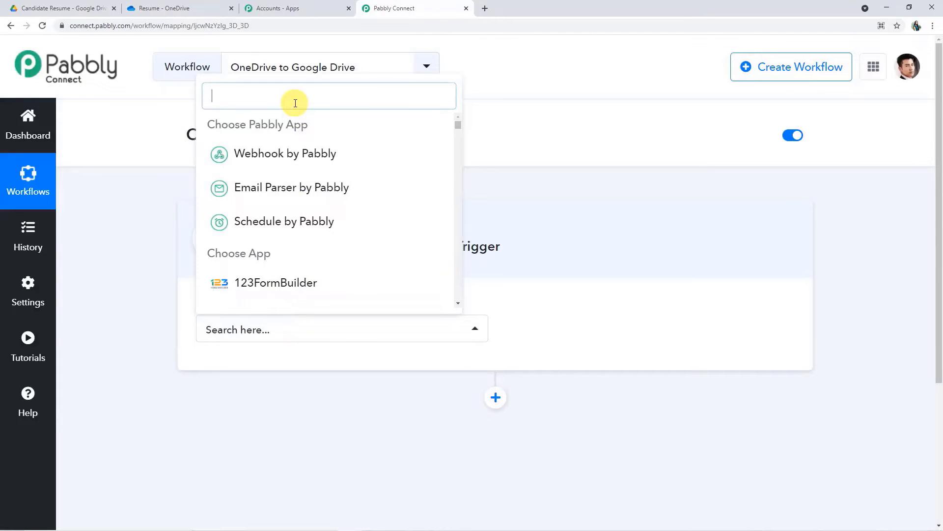
type("One drive")
key("BackSpace")
key("BackSpace")
key("BackSpace")
key("BackSpace")
key("BackSpace")
key("BackSpace")
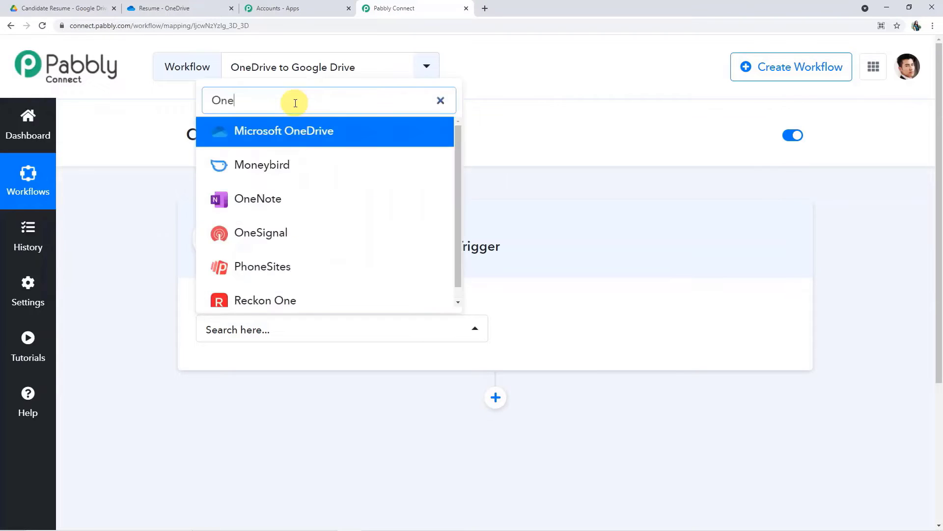
left_click(289, 121)
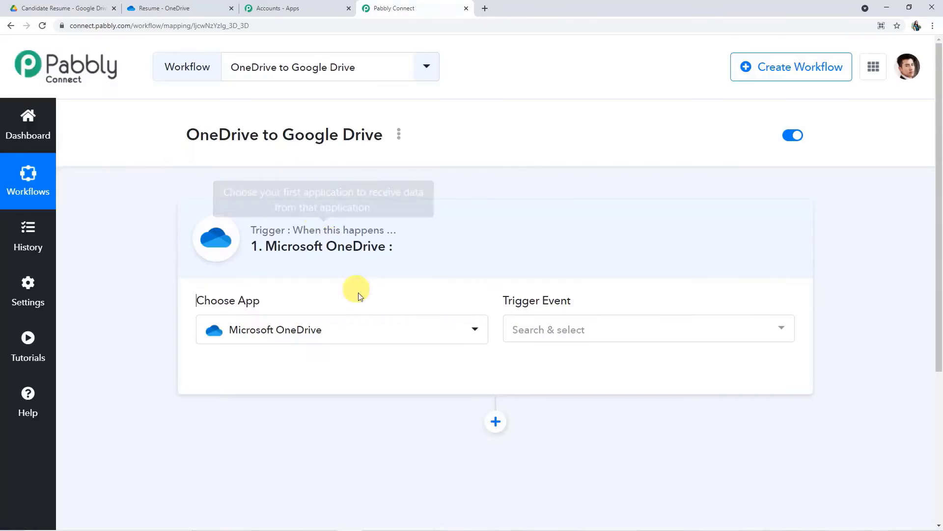
left_click(554, 329)
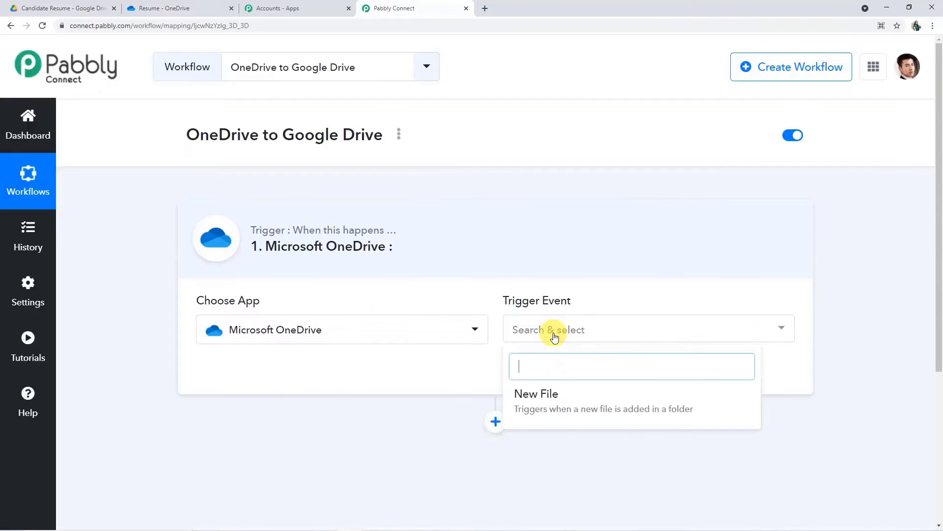
left_click(548, 396)
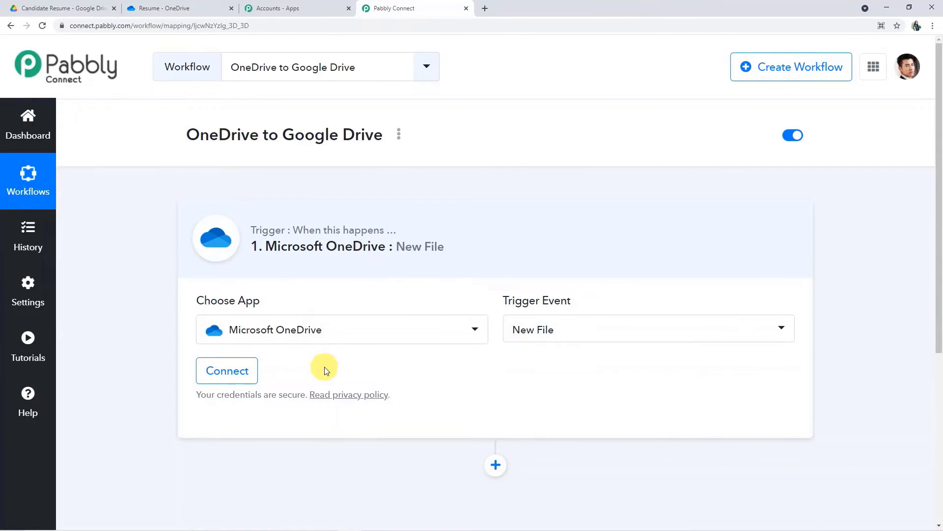
Add a new Microsoft OneDrive connection for the trigger and grant Pabbly Connect the requested account permissions
left_click(246, 369)
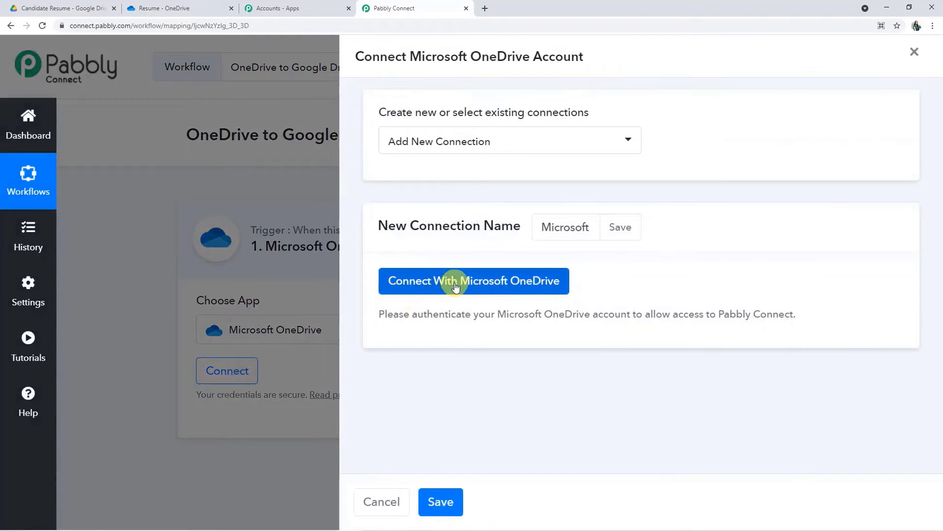
left_click(455, 285)
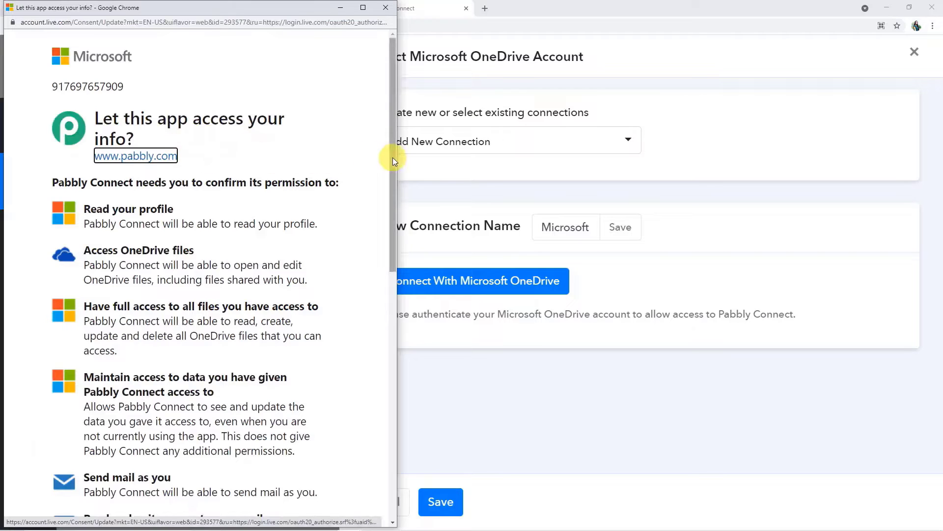
left_click_drag(393, 157, 396, 415)
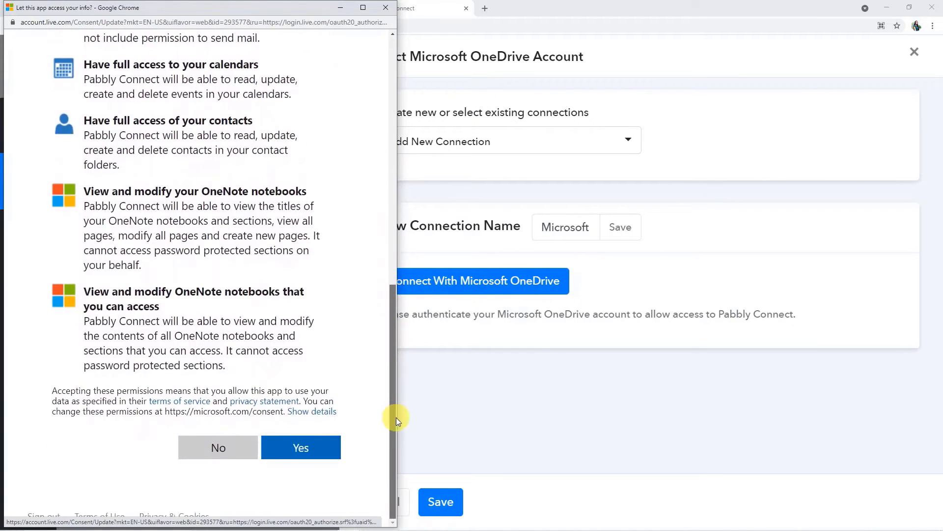
left_click(279, 453)
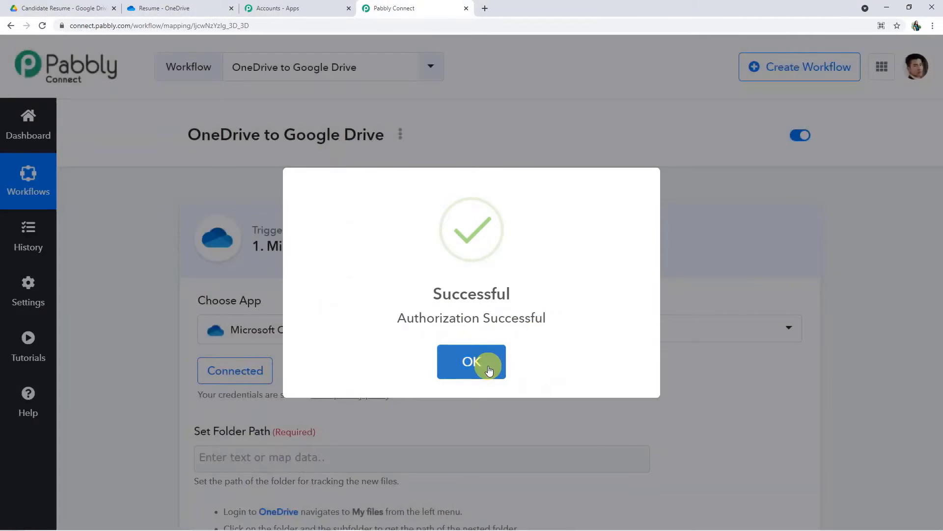
left_click(486, 367)
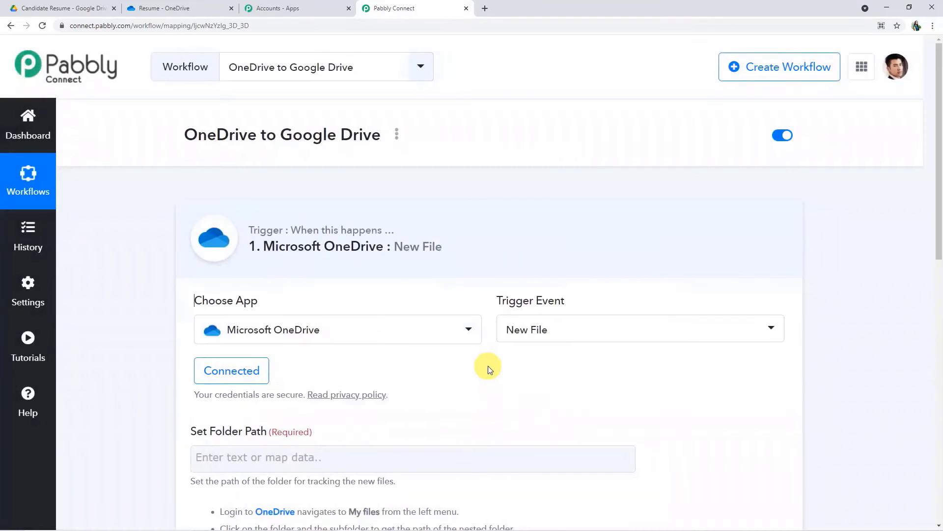
Copy the example path Documents/Images/Animals into the trigger's folder path and trim it to "Documents/"
scroll(488, 385, "down", 1)
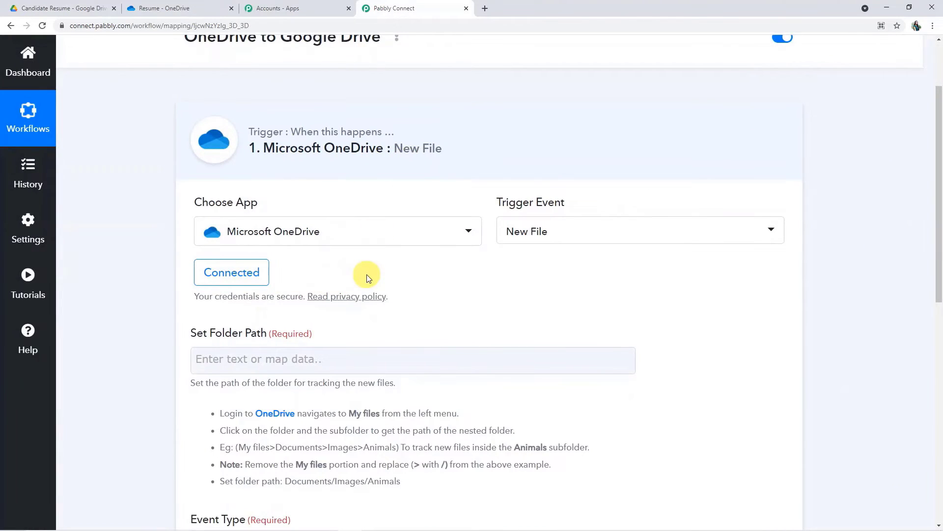
scroll(366, 274, "down", 1)
scroll(366, 274, "down", 1)
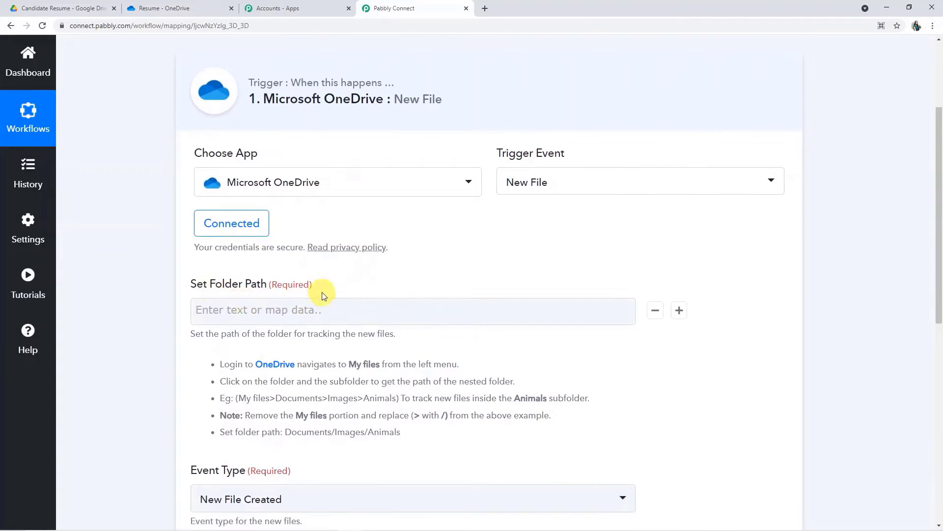
scroll(322, 295, "down", 1)
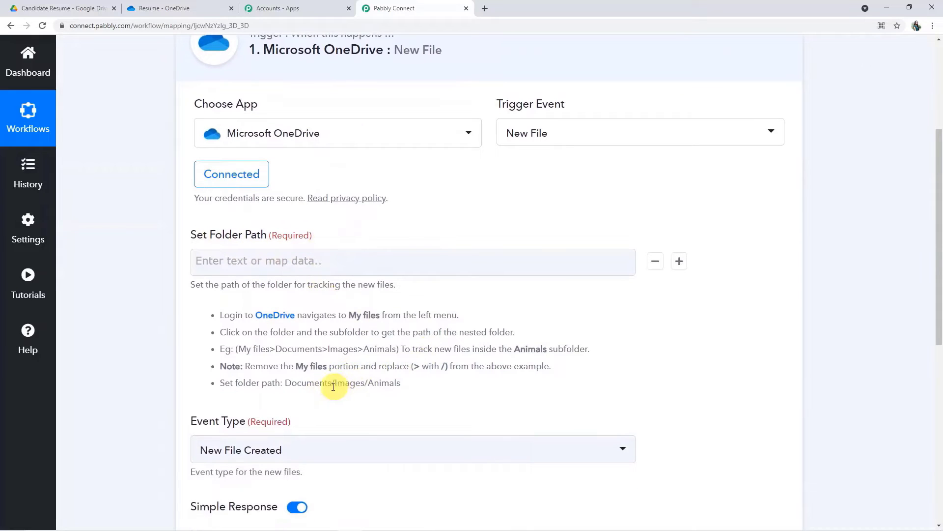
left_click_drag(285, 382, 406, 389)
key("ctrl+c")
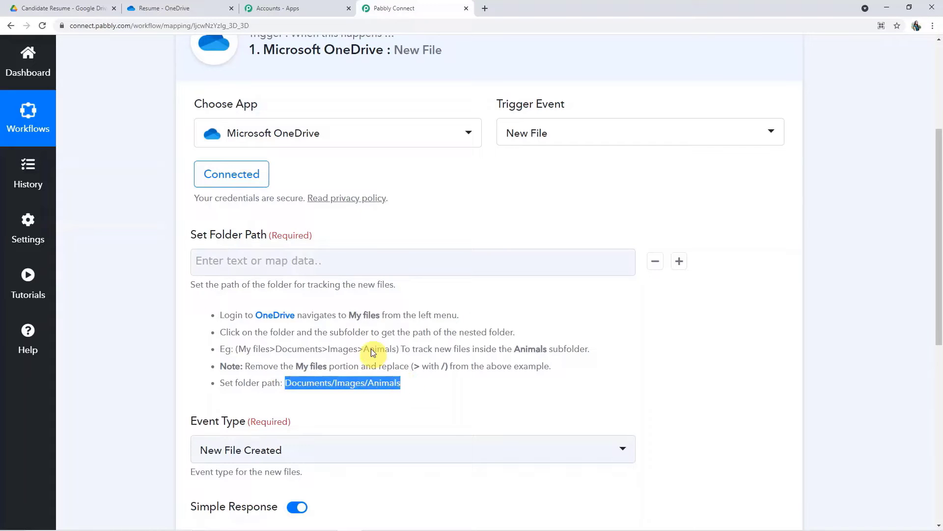
left_click(325, 260)
key("ctrl+v")
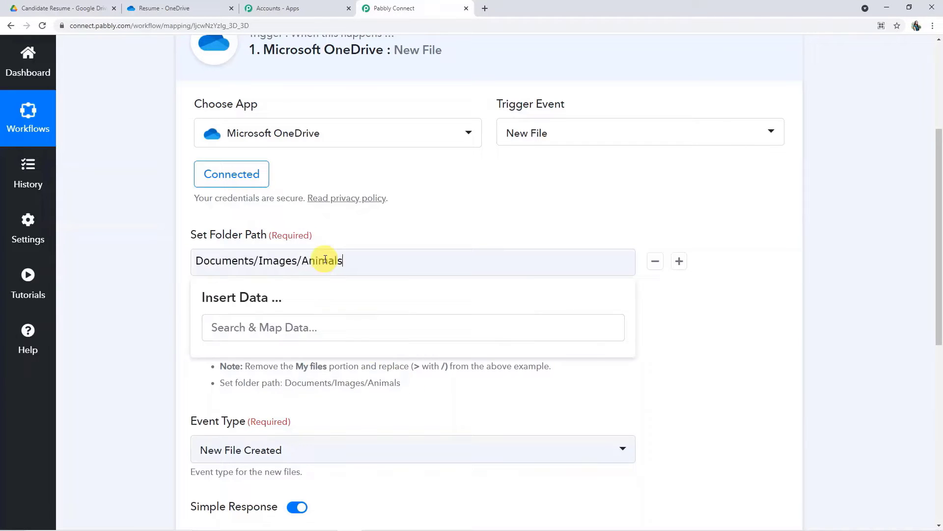
key("BackSpace")
key("BackSpace")
key("BackSpace")
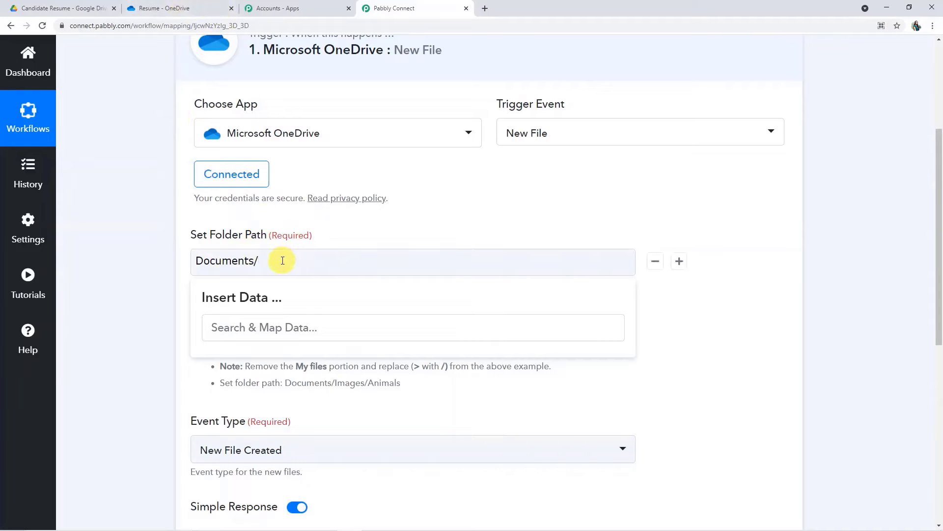
Check the resume folder's location in OneDrive and complete the trigger's folder path as Documents/pabbly/Resume
left_click(168, 9)
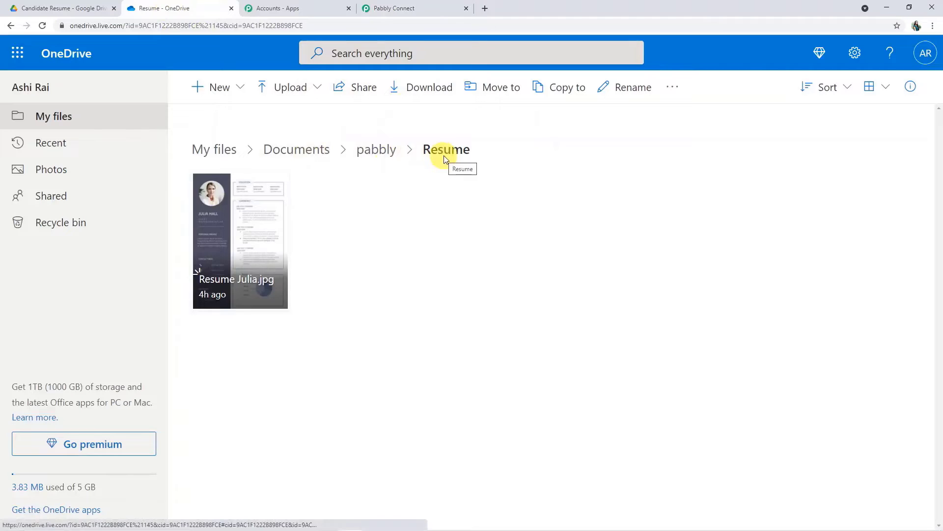
left_click(404, 9)
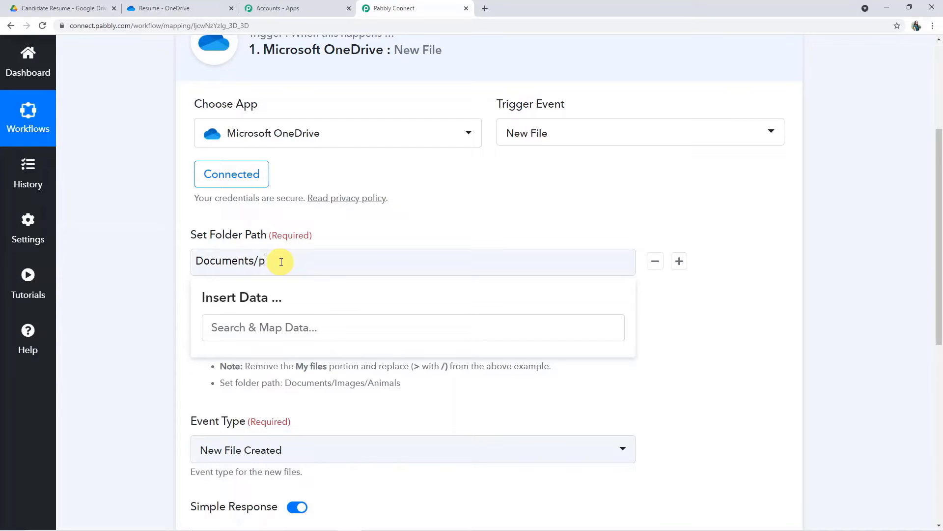
type("bbly/Resume")
left_click(378, 423)
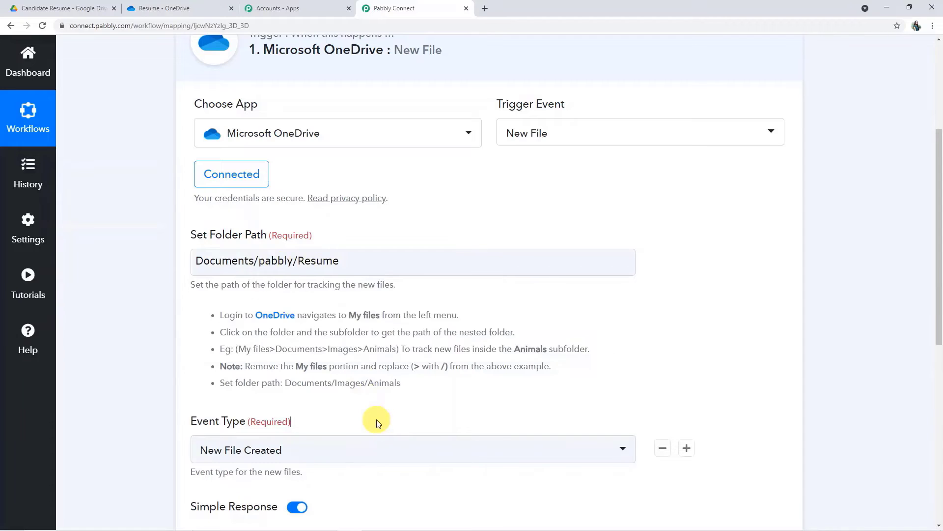
Save the OneDrive trigger with a test request and look through the file data in the received response
scroll(377, 423, "down", 2)
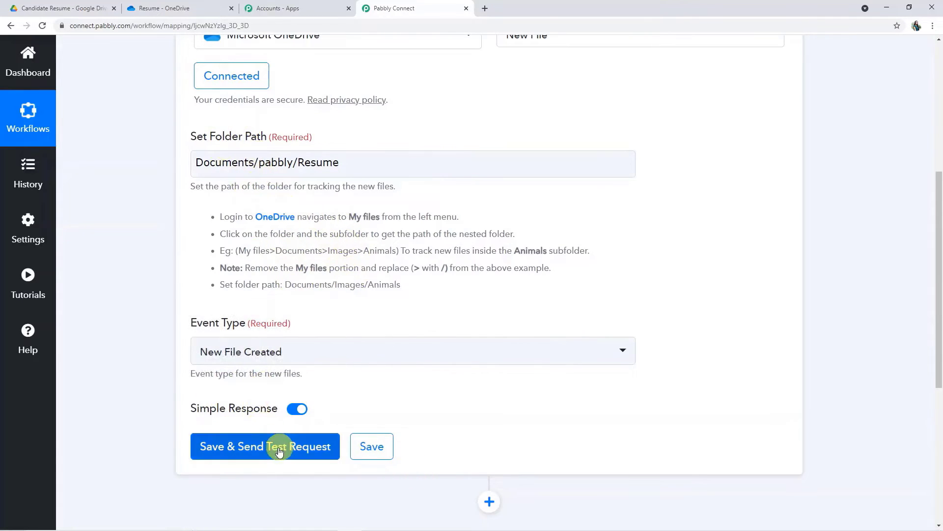
left_click(251, 450)
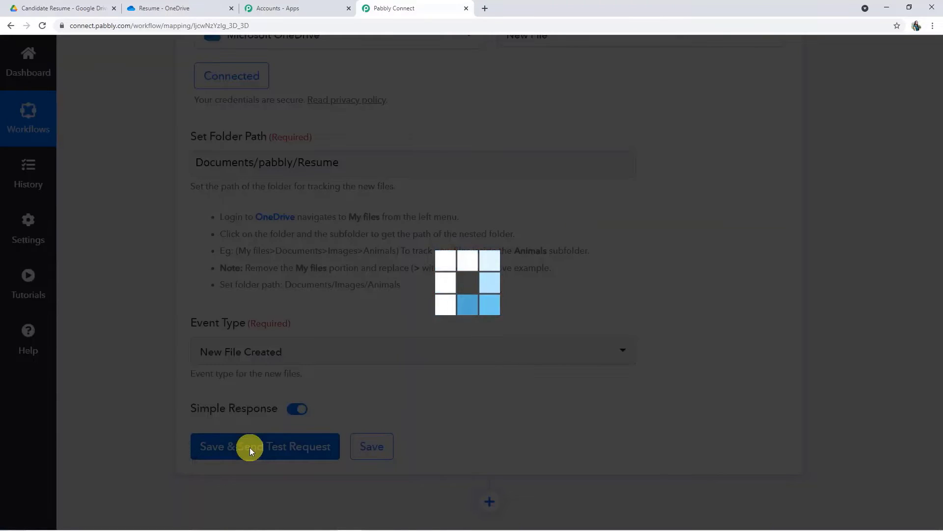
scroll(326, 421, "down", 3)
scroll(327, 422, "down", 2)
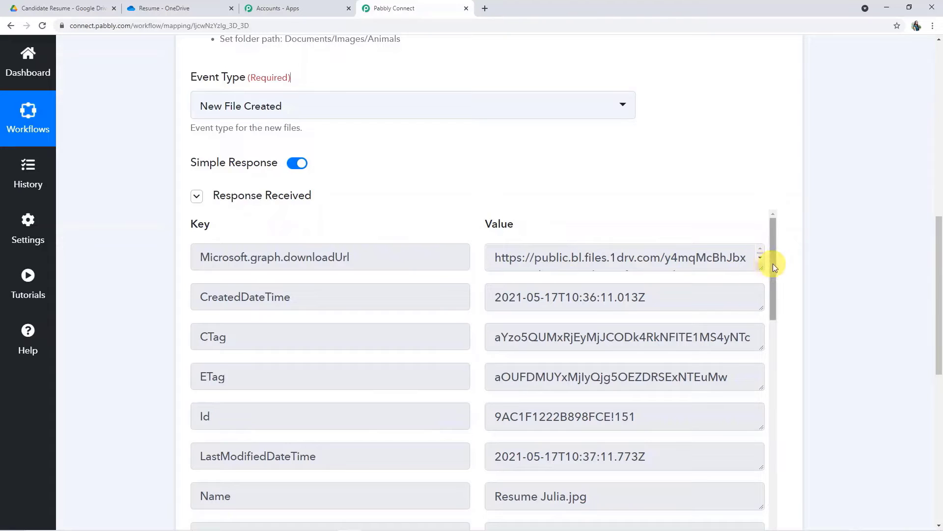
left_click_drag(773, 263, 778, 326)
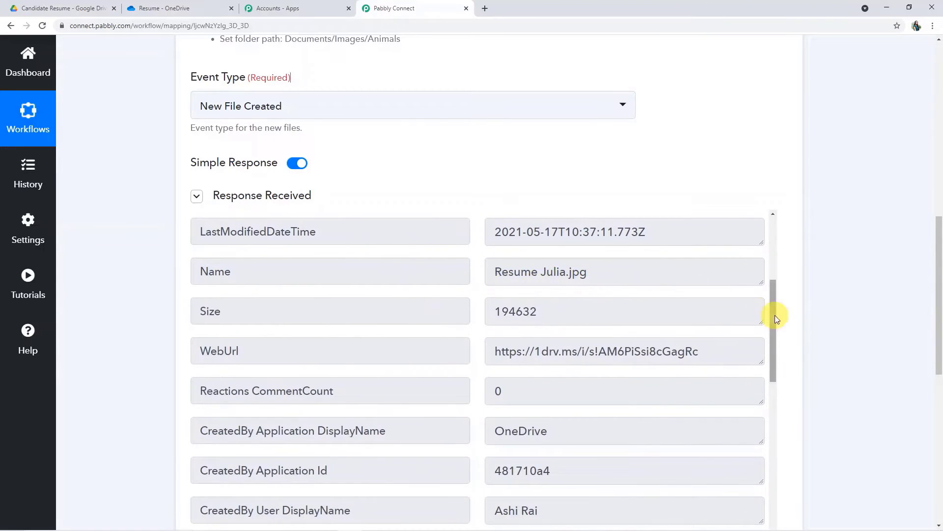
left_click_drag(776, 318, 802, 512)
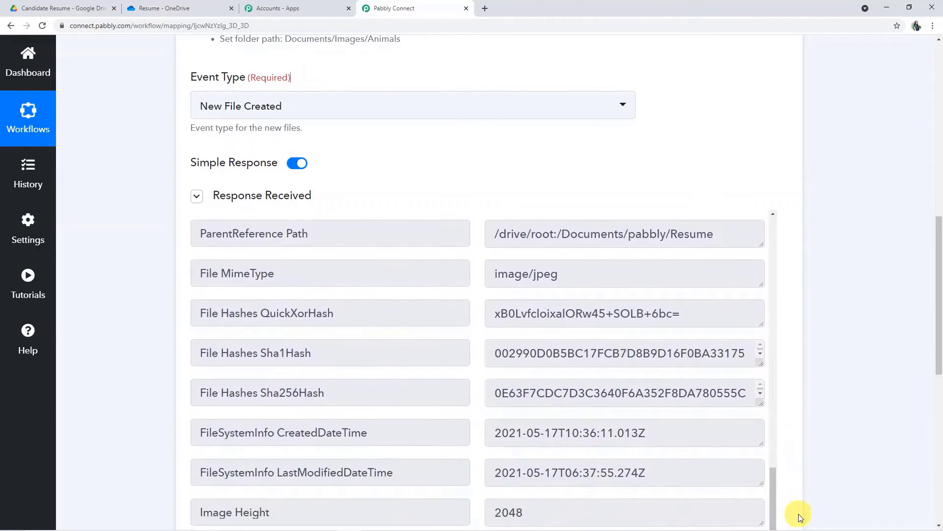
Save the OneDrive trigger's configuration and dismiss the confirmation
scroll(804, 445, "down", 3)
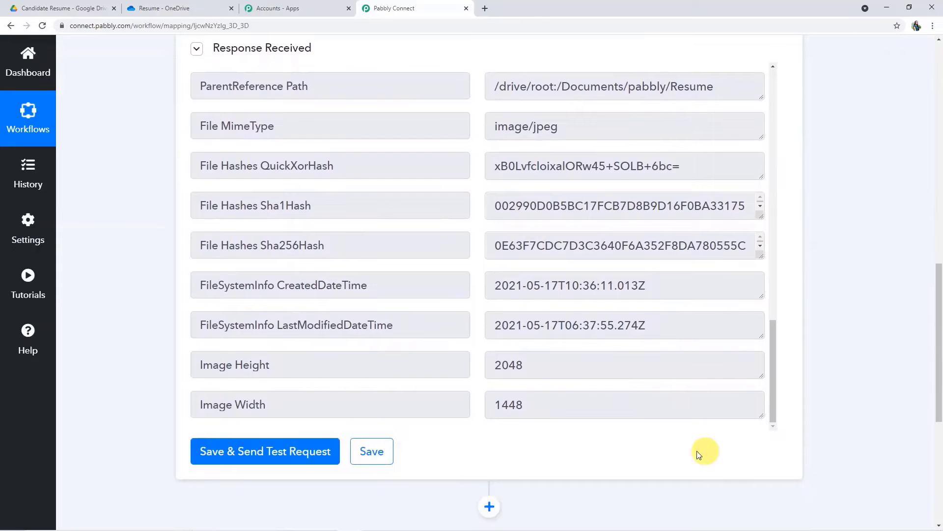
left_click(388, 451)
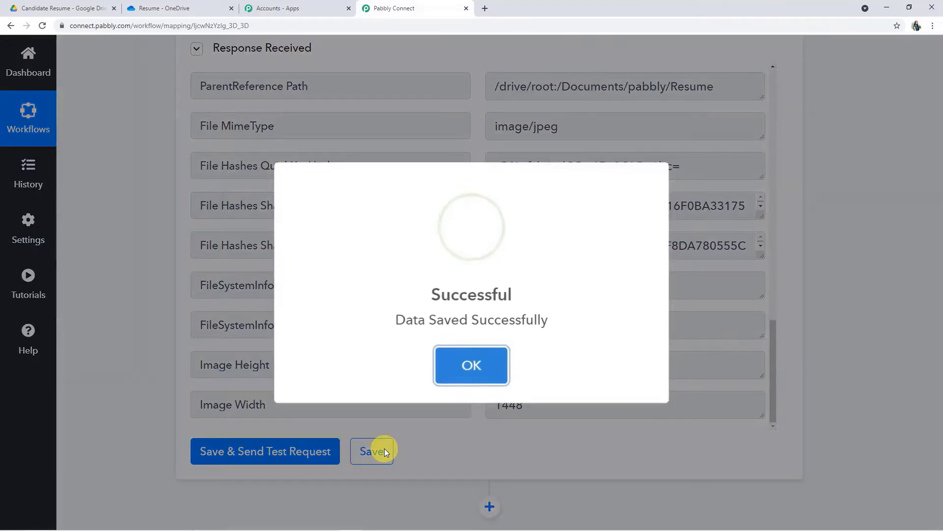
left_click(475, 377)
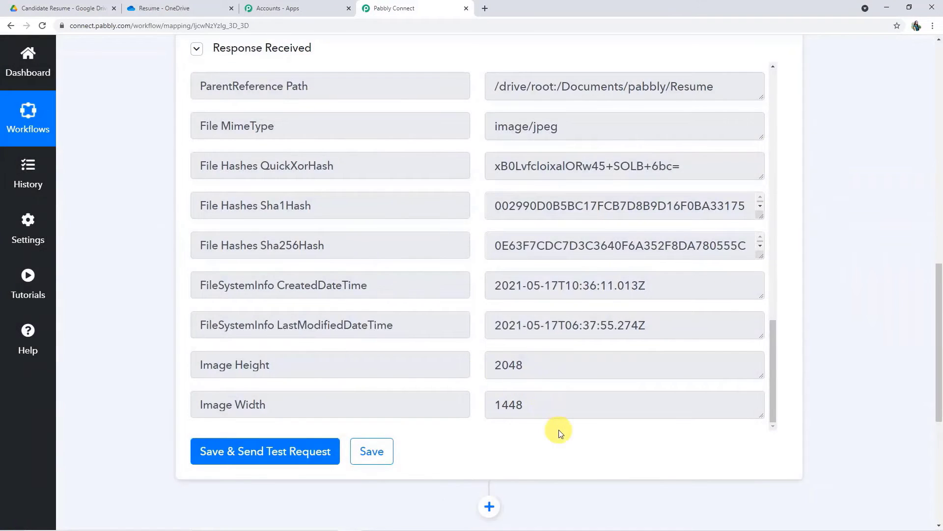
Review the trigger's response data and add a new action step below the OneDrive trigger
scroll(559, 429, "up", 5)
scroll(559, 430, "up", 5)
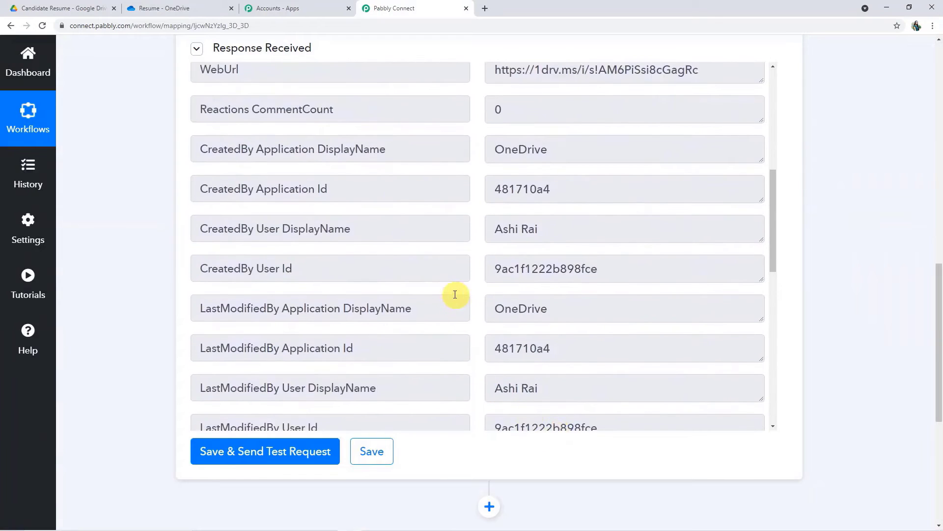
scroll(440, 286, "up", 3)
scroll(440, 286, "up", 1)
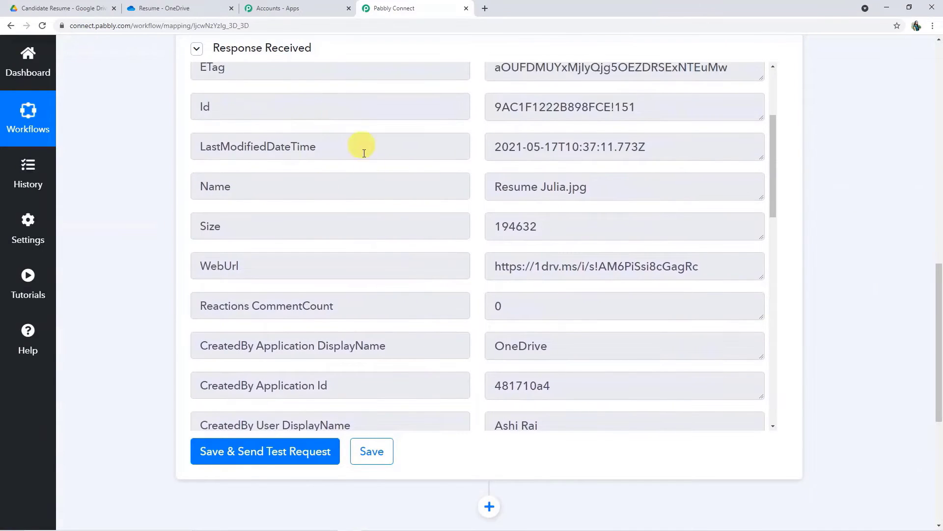
scroll(432, 379, "down", 1)
scroll(434, 381, "down", 3)
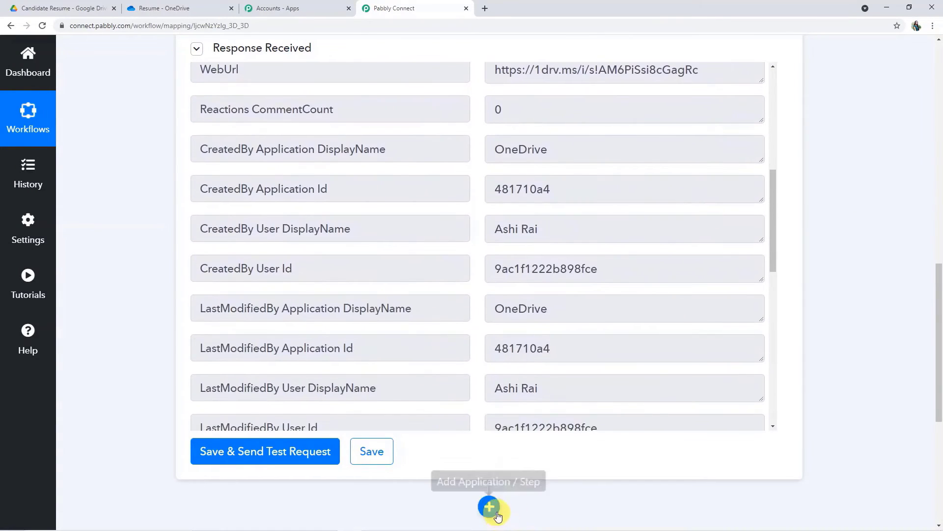
left_click(491, 506)
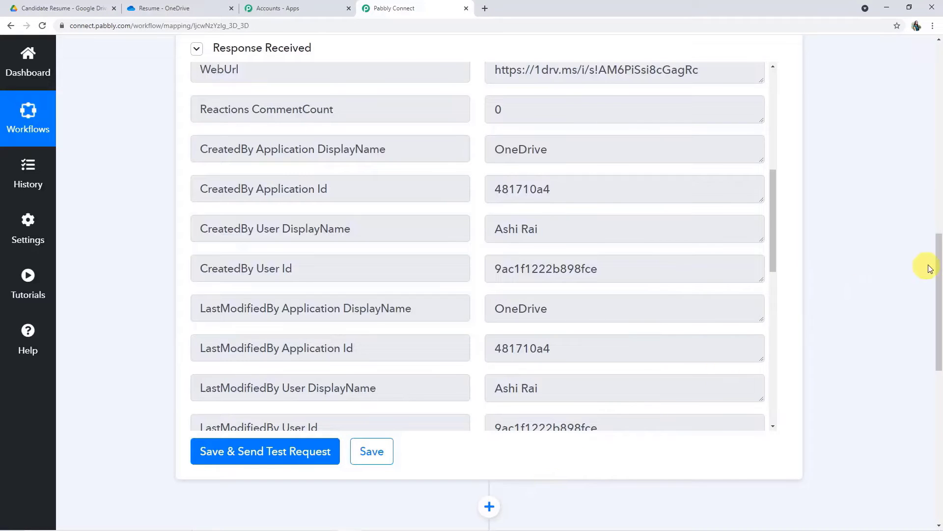
left_click_drag(941, 267, 922, 326)
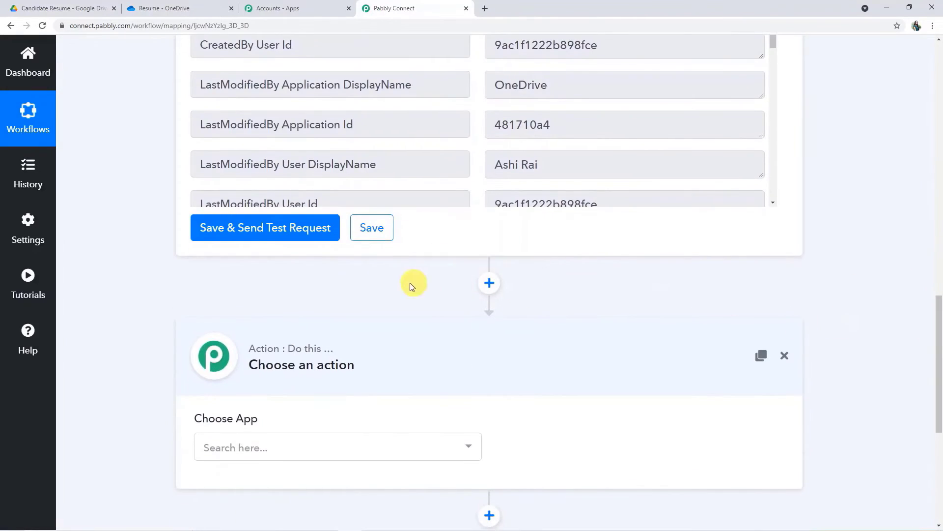
Choose Google Drive as the new action's app and Upload a File as its action event
left_click(467, 446)
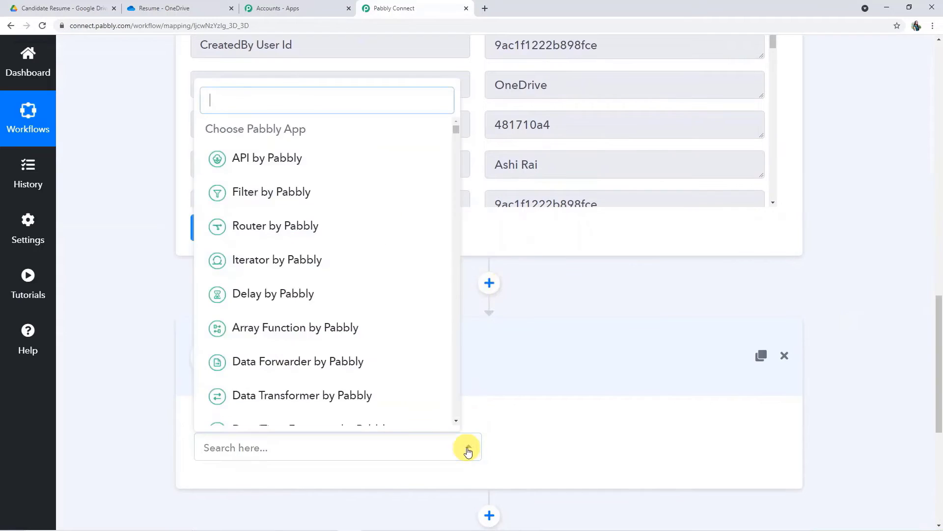
left_click(272, 111)
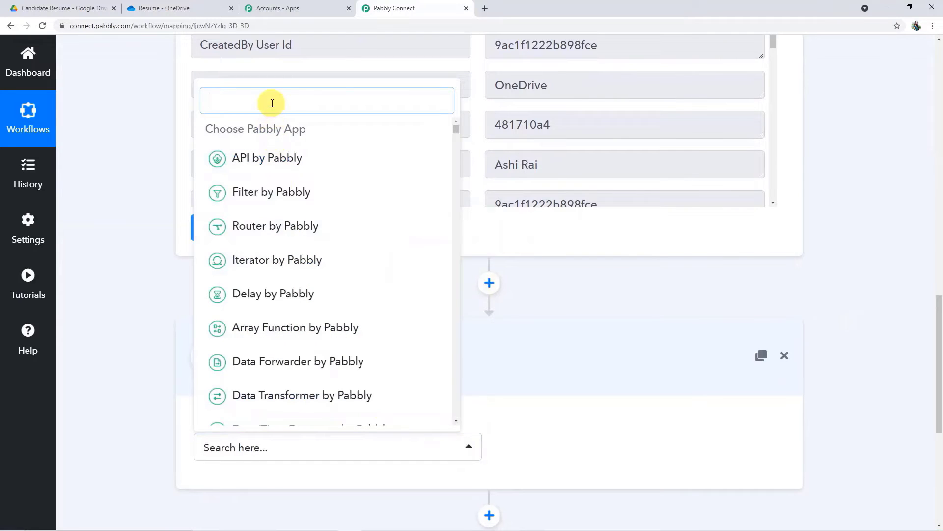
type("go")
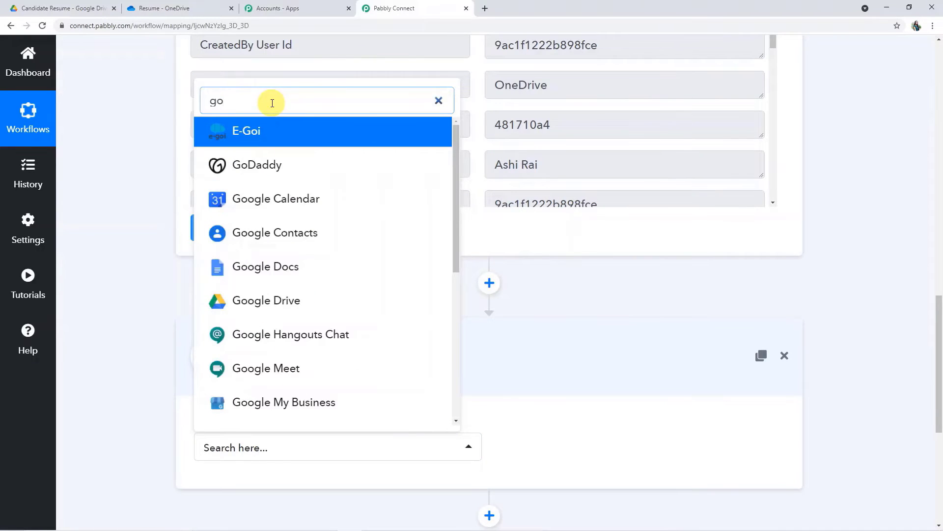
type("ogle")
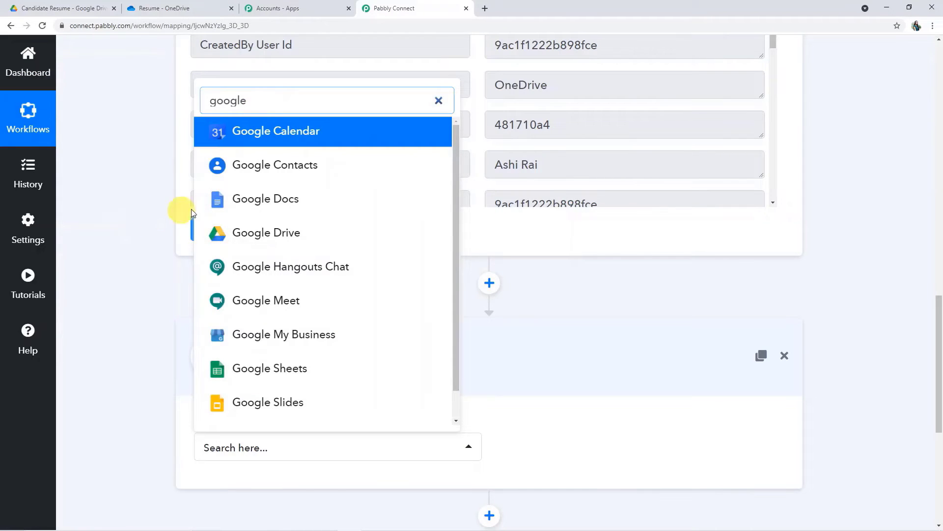
left_click(263, 233)
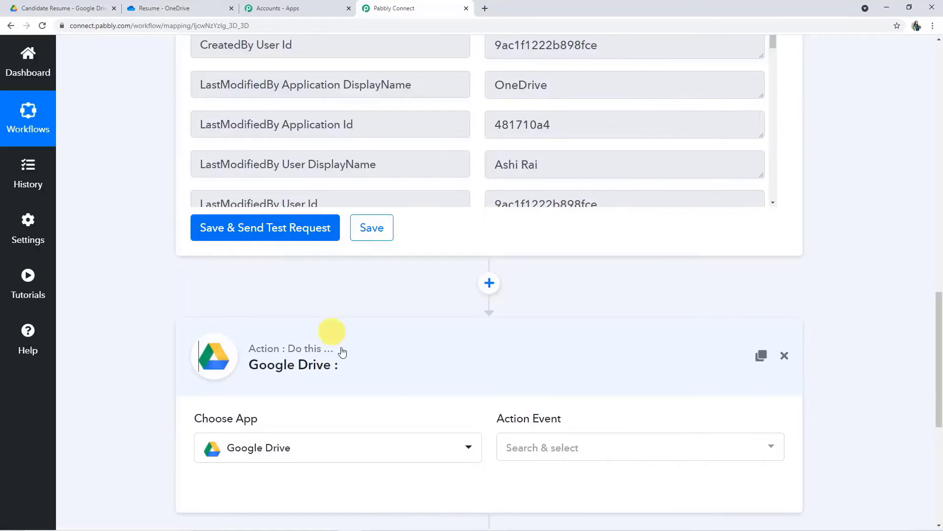
left_click(515, 448)
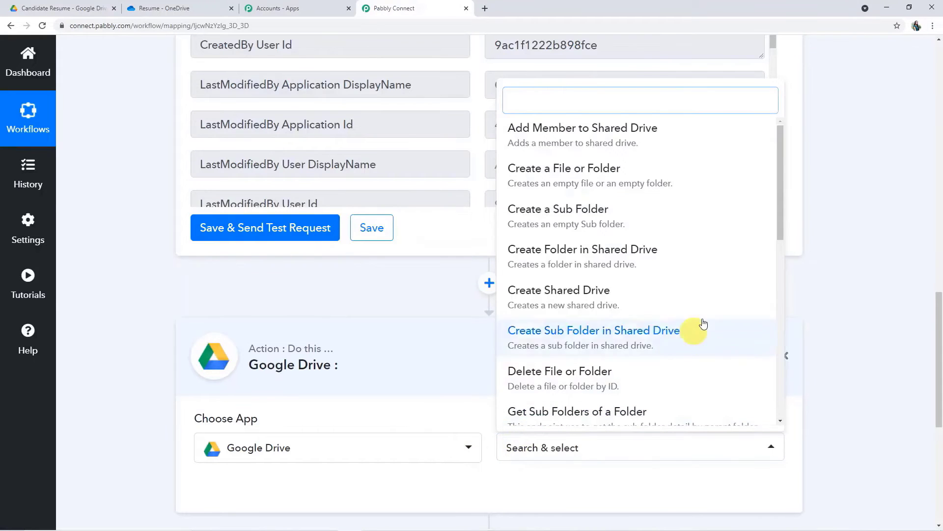
left_click_drag(777, 217, 773, 363)
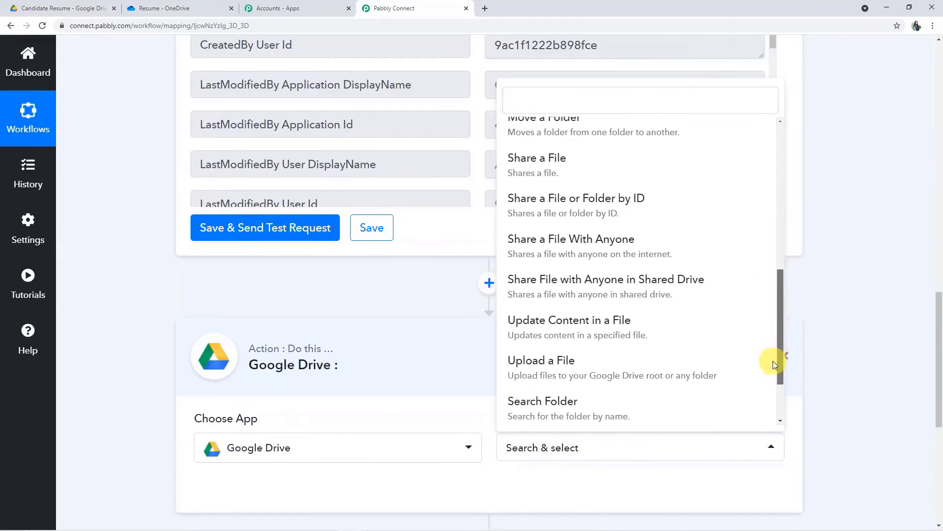
left_click(608, 370)
scroll(608, 370, "down", 3)
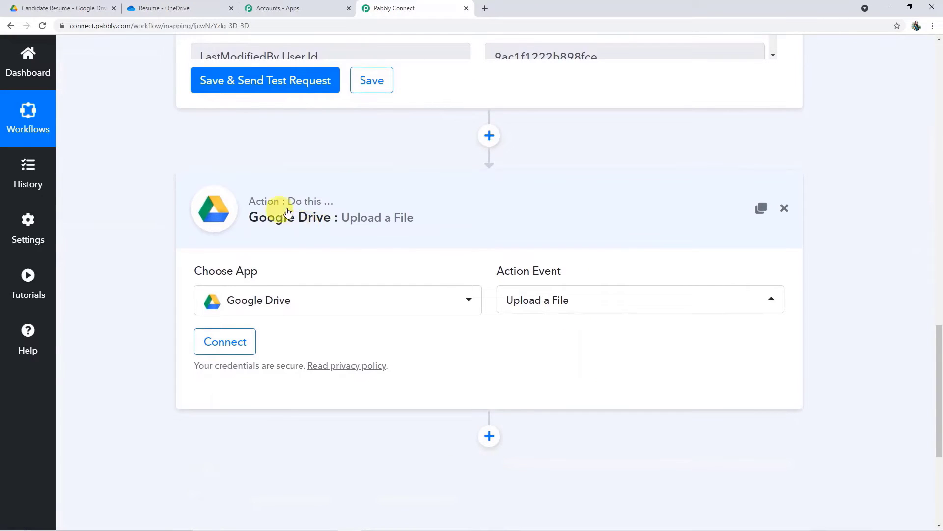
Create a new Google Drive connection, choose the signed-in Google account and allow Pabbly Connect Drive access to it
left_click(245, 339)
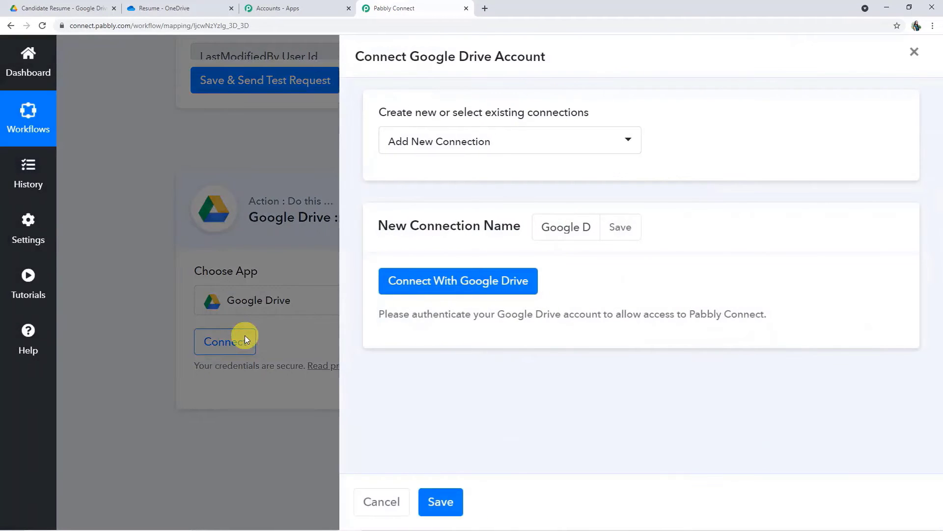
left_click(474, 291)
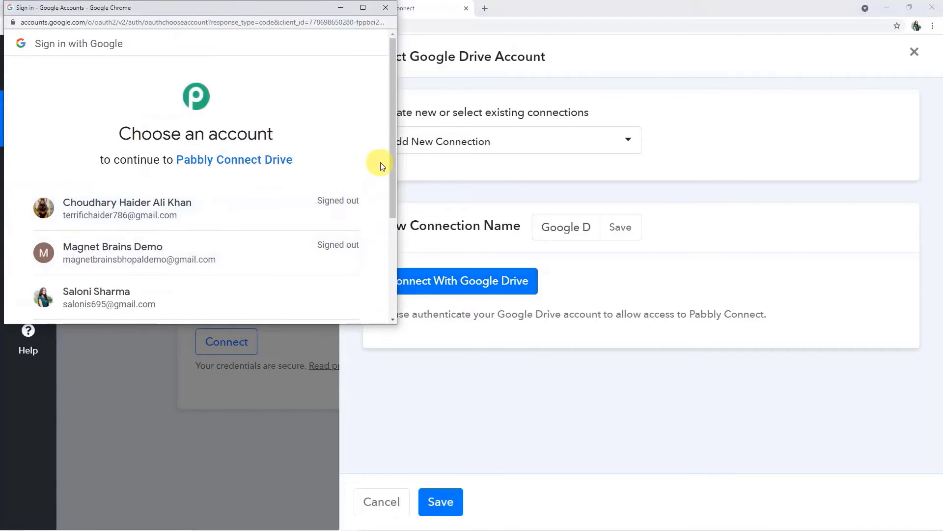
left_click_drag(391, 162, 388, 226)
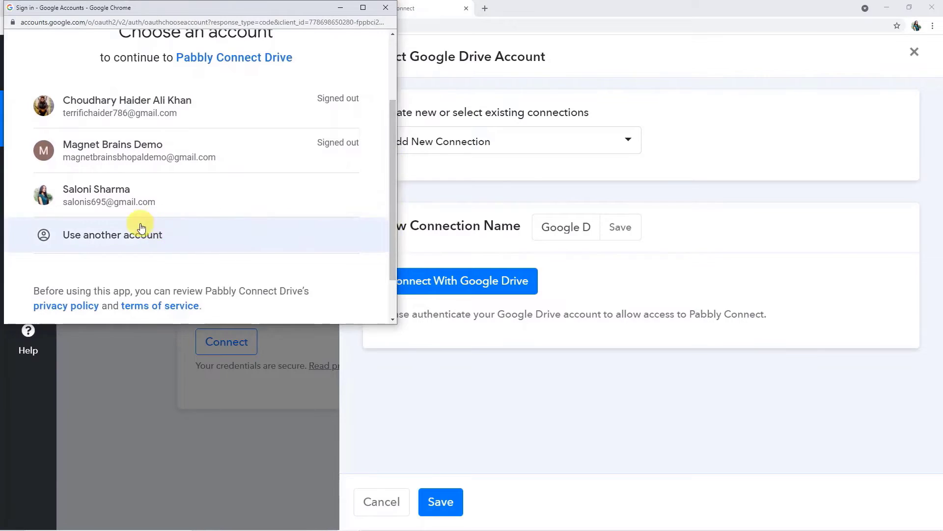
left_click(151, 206)
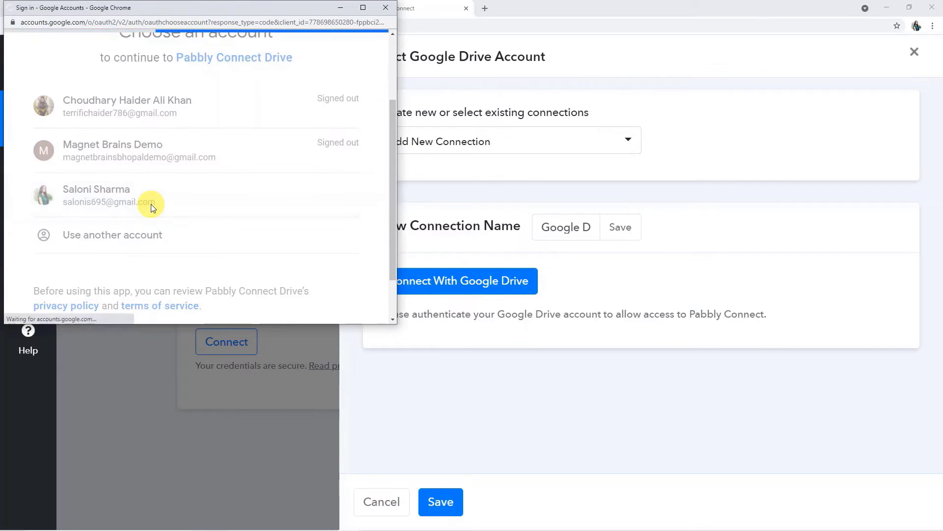
left_click_drag(391, 160, 397, 285)
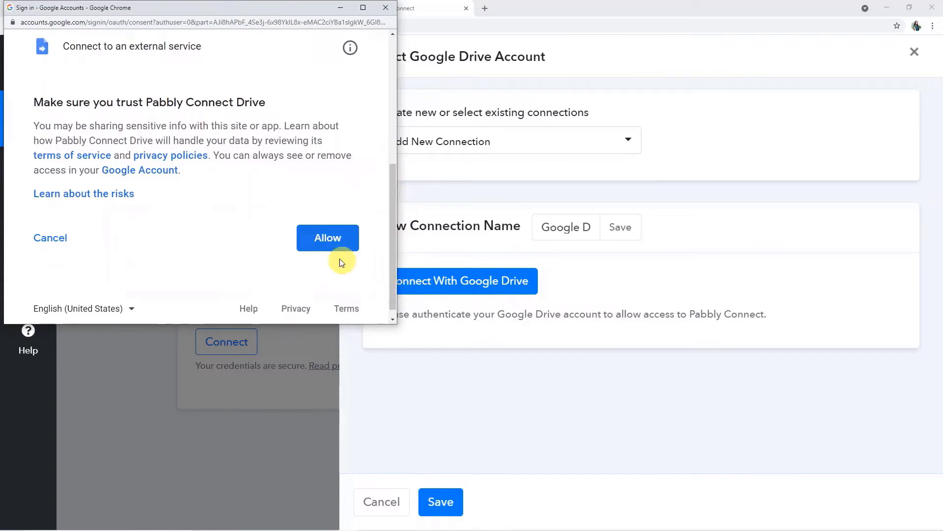
left_click(341, 241)
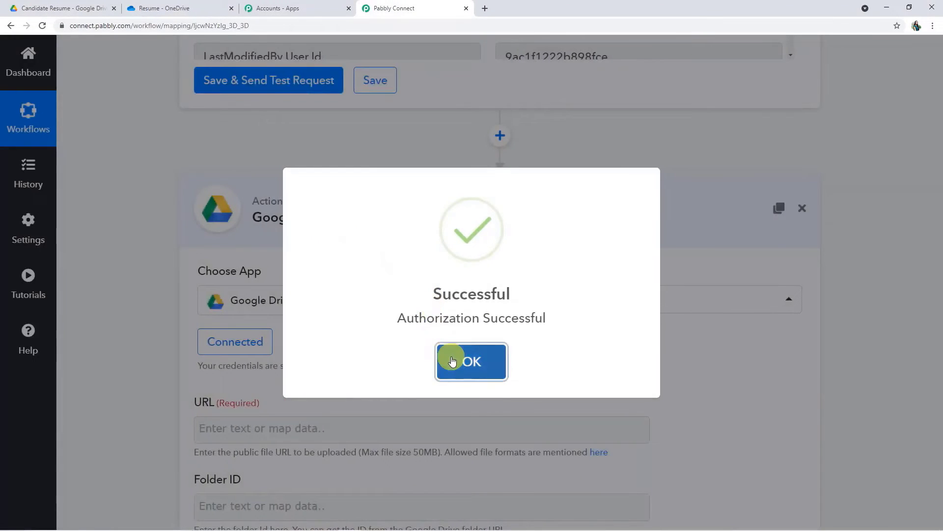
left_click(452, 361)
Map the OneDrive trigger's Microsoft.graph.downloadUrl value into the upload action's URL field
scroll(468, 354, "down", 4)
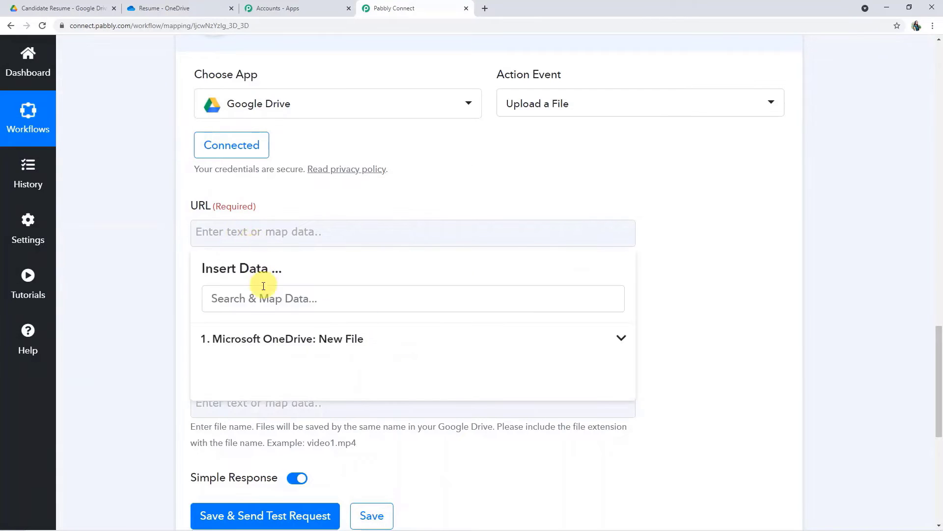
left_click(260, 339)
scroll(374, 339, "down", 2)
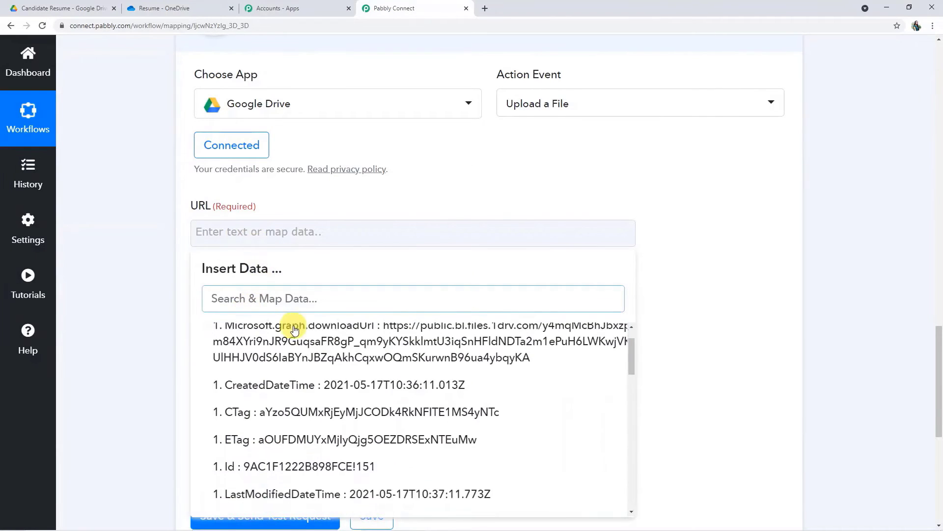
scroll(350, 355, "up", 2)
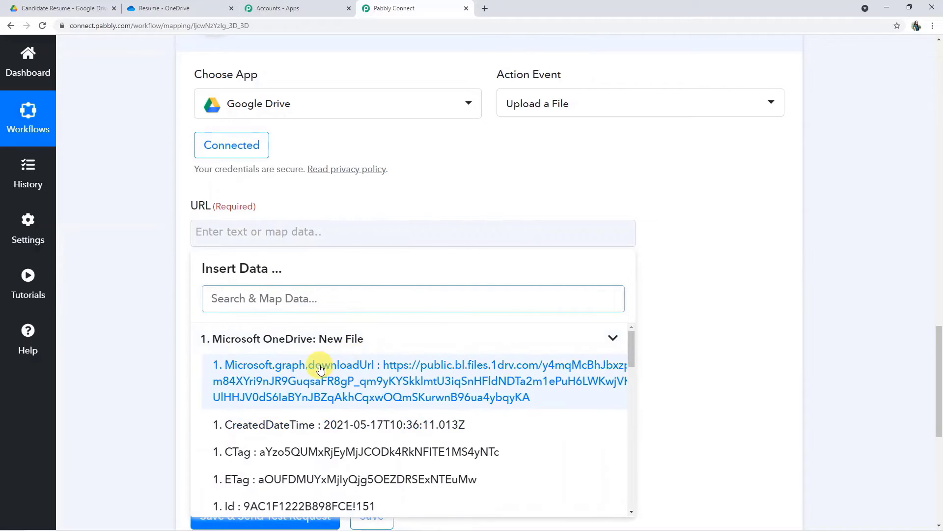
left_click(290, 366)
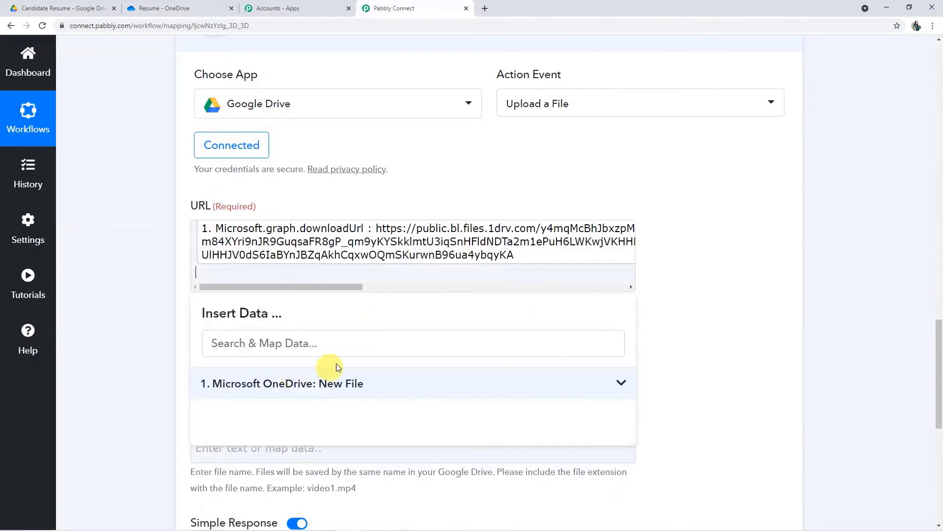
left_click(725, 278)
Copy the Candidate Resume folder's ID from its Google Drive URL into the upload action's Folder ID in Pabbly Connect
scroll(726, 277, "down", 2)
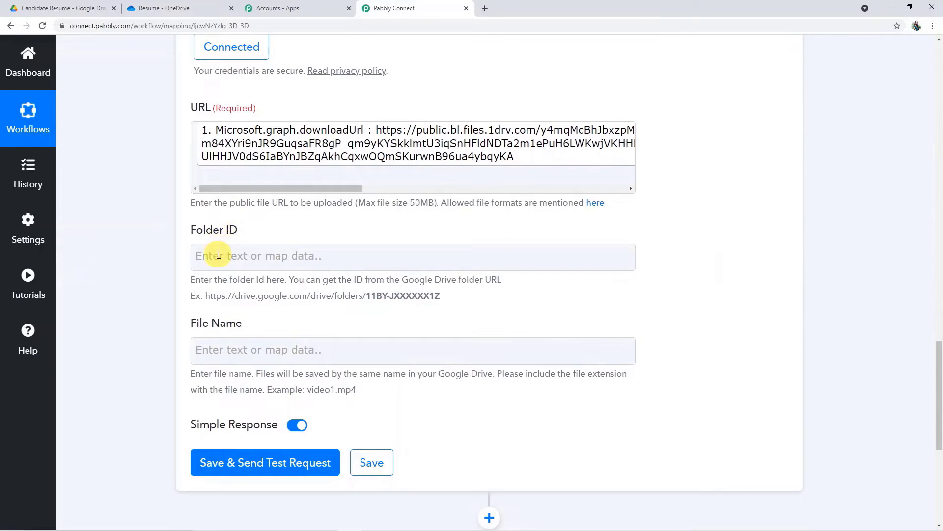
left_click(219, 255)
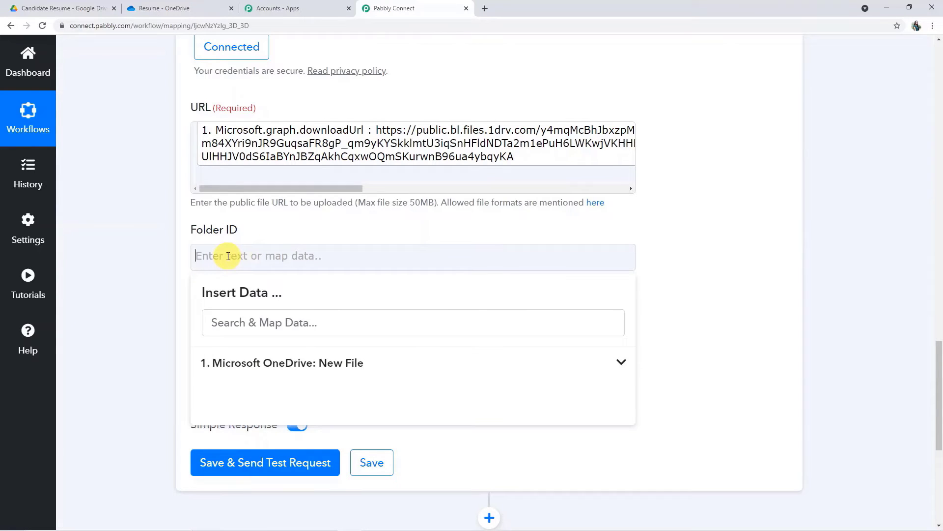
left_click(81, 10)
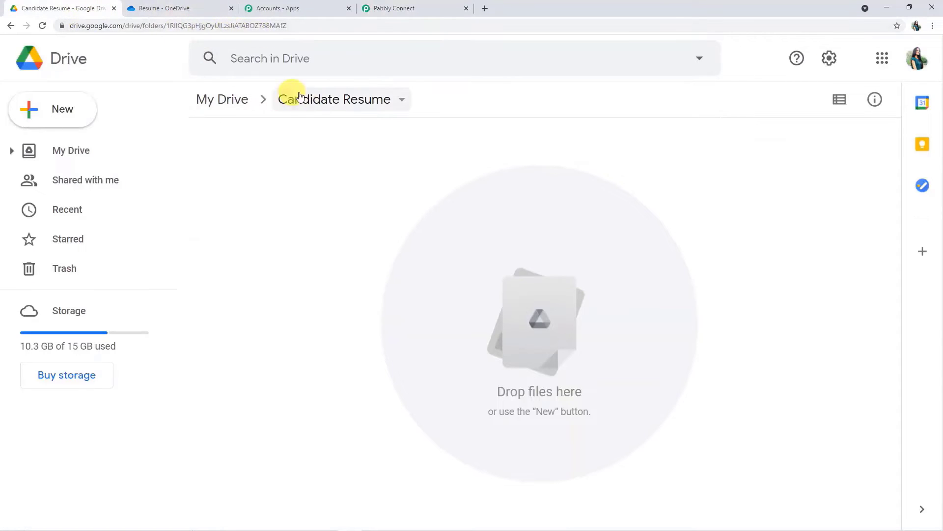
left_click(289, 26)
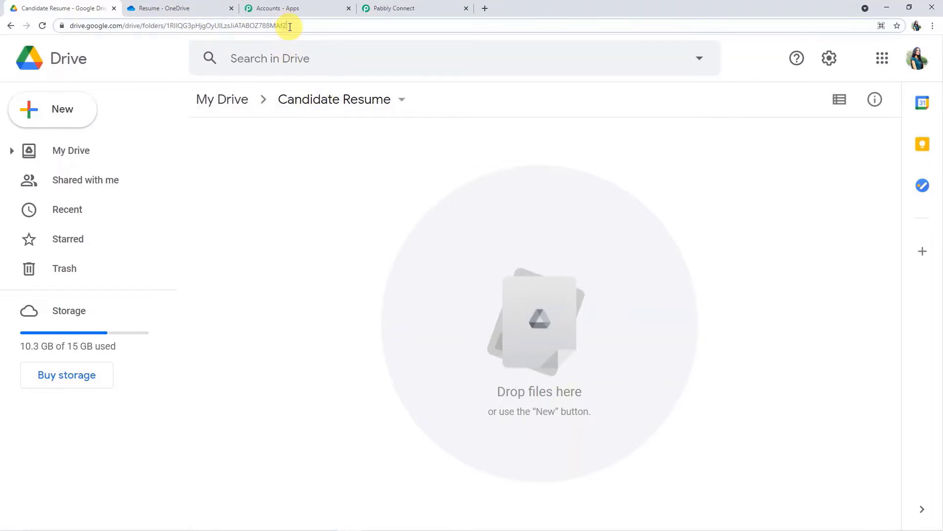
left_click_drag(274, 26, 212, 25)
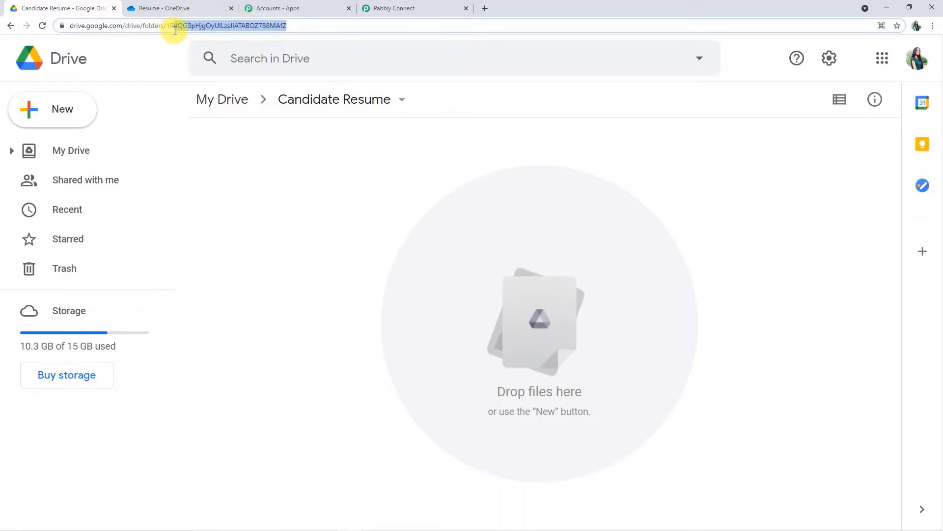
left_click_drag(168, 26, 168, 26)
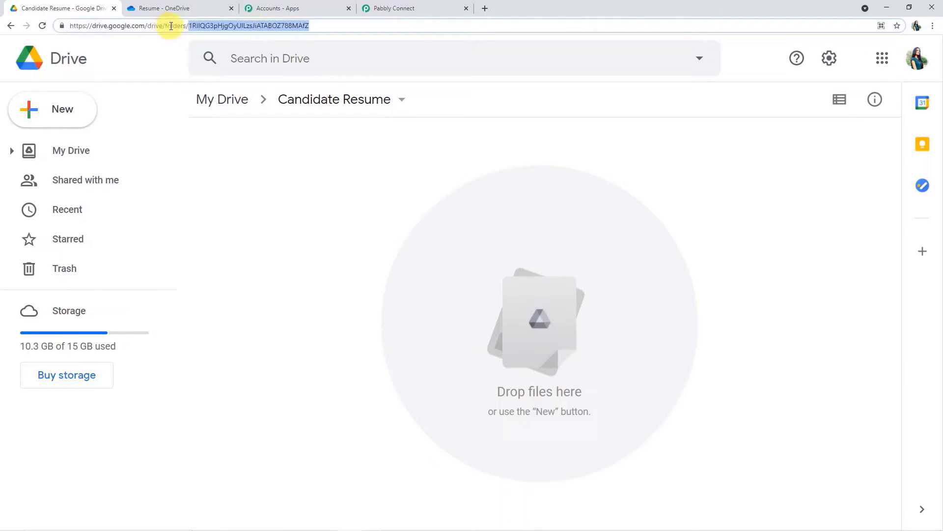
right_click(210, 26)
left_click(251, 64)
left_click(385, 8)
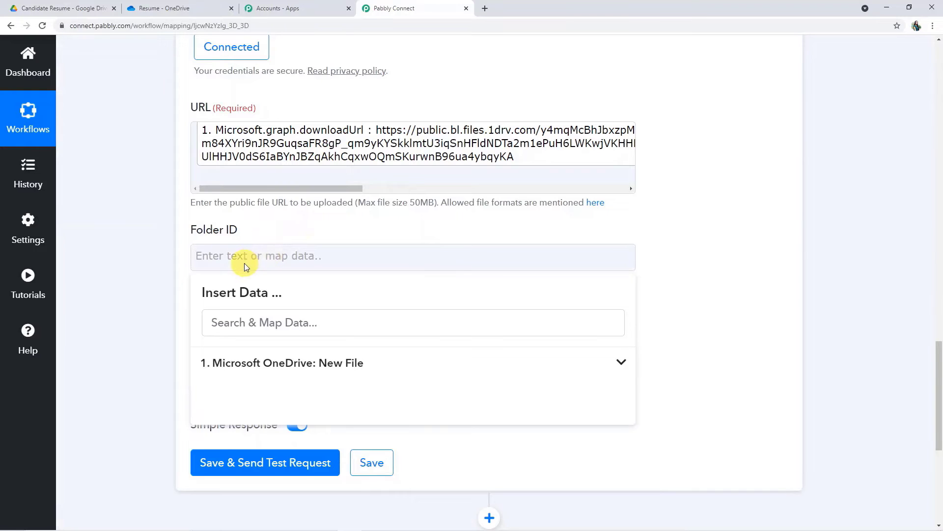
key("ctrl+v")
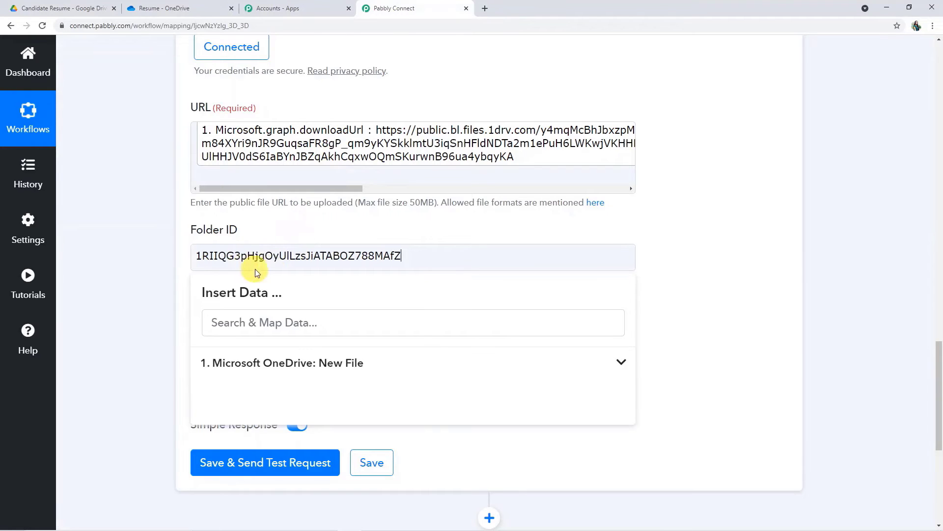
left_click(668, 272)
Map the OneDrive trigger's Name value into File Name and save the upload action with a test request
scroll(278, 276, "down", 2)
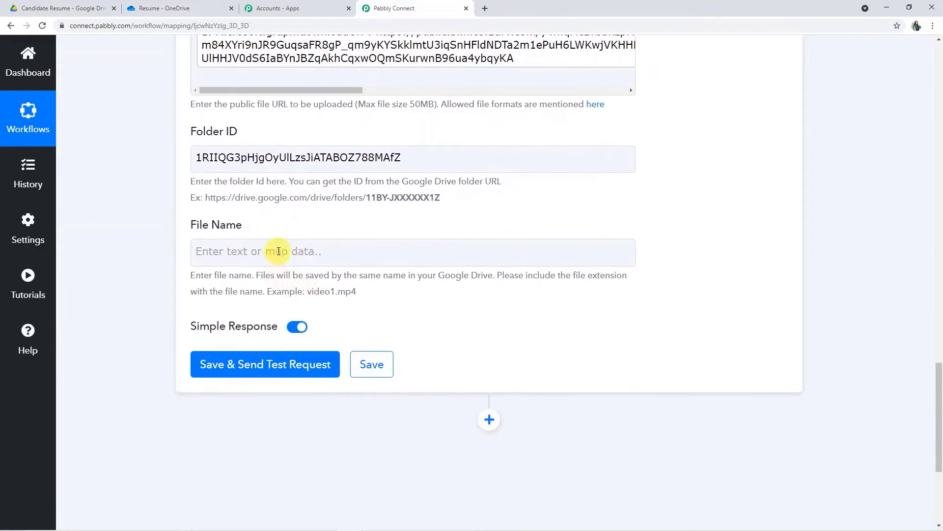
left_click(278, 252)
left_click(334, 355)
scroll(334, 355, "down", 4)
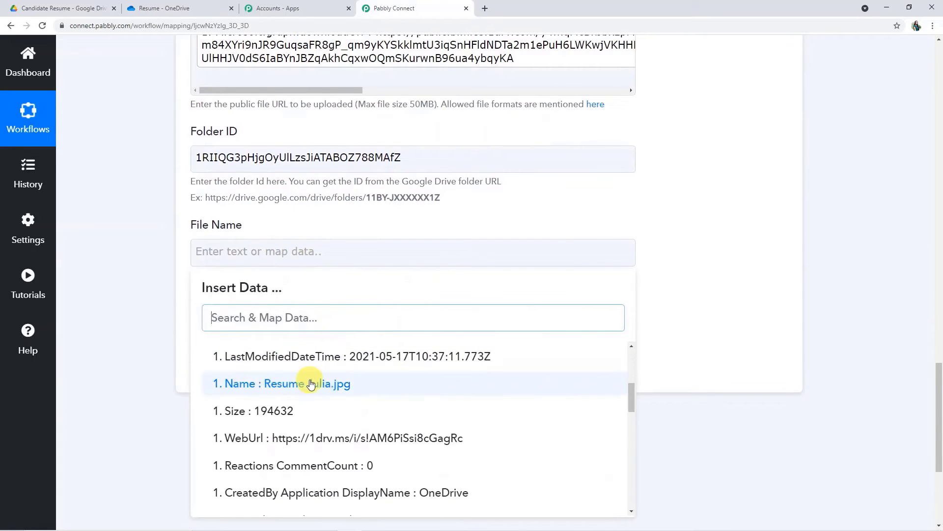
left_click(310, 384)
left_click(724, 271)
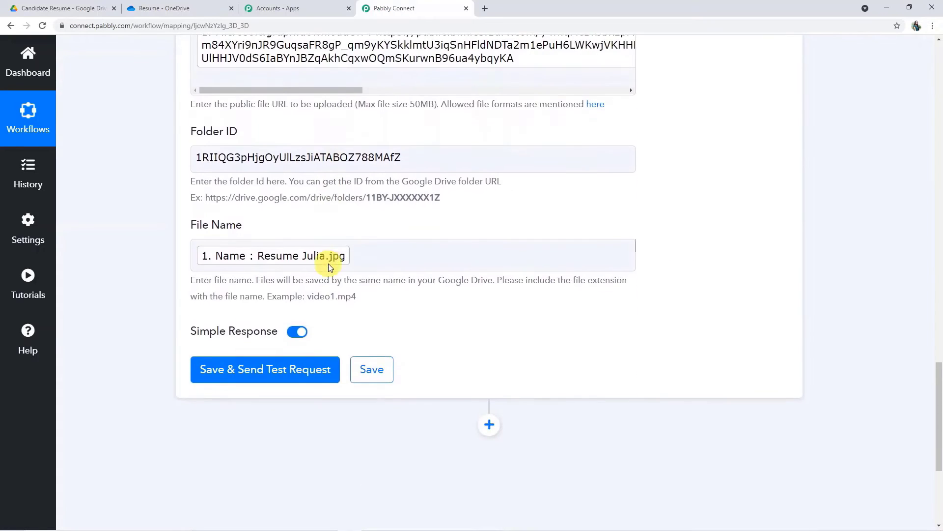
left_click(257, 372)
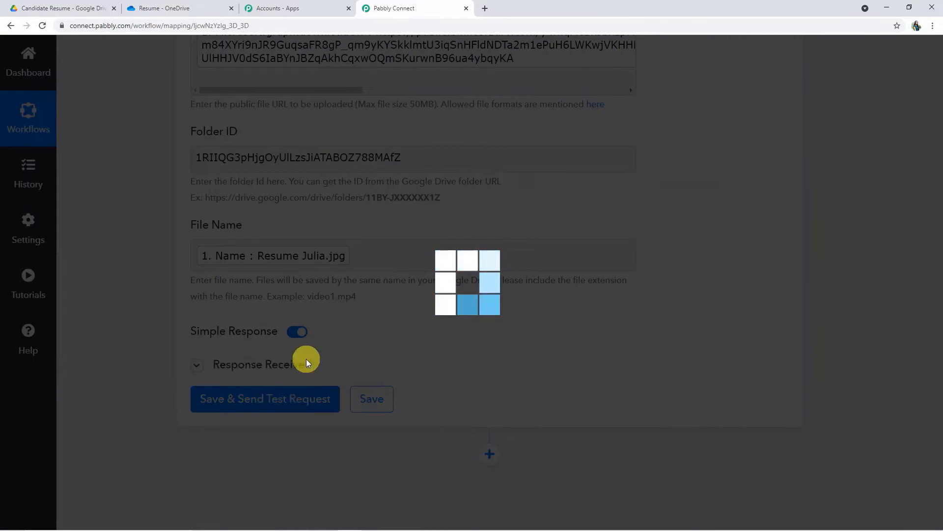
Review the upload action's test response and compare the Candidate Resume folder in Google Drive with the Resume folder in OneDrive
scroll(307, 359, "down", 4)
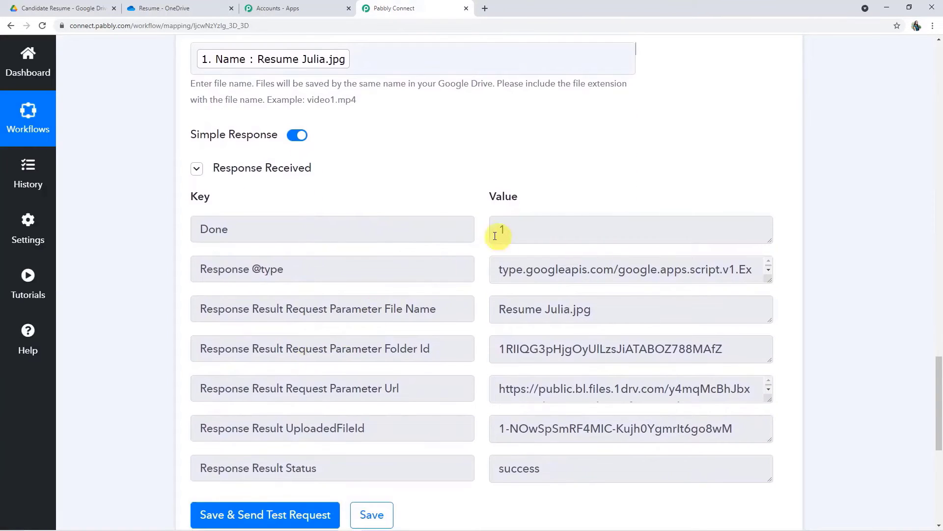
scroll(471, 219, "down", 3)
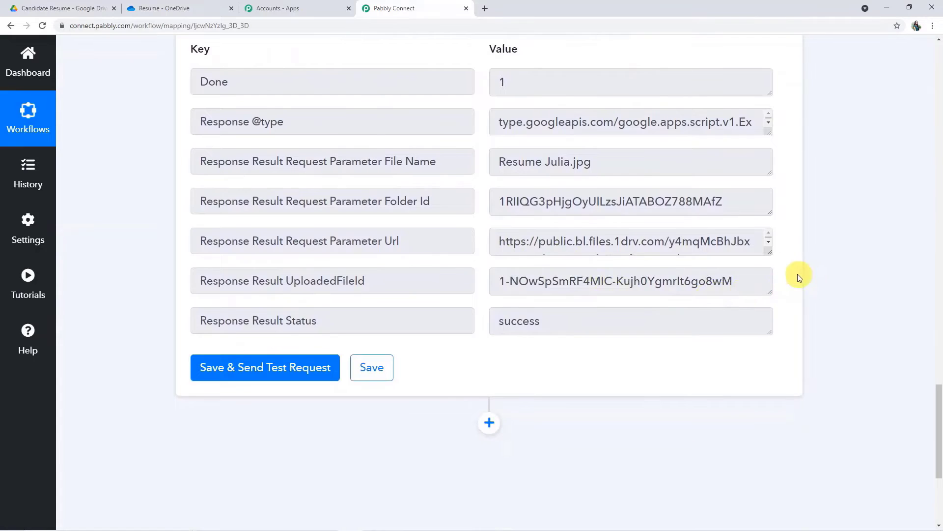
scroll(794, 272, "up", 4)
scroll(794, 273, "down", 4)
left_click(101, 10)
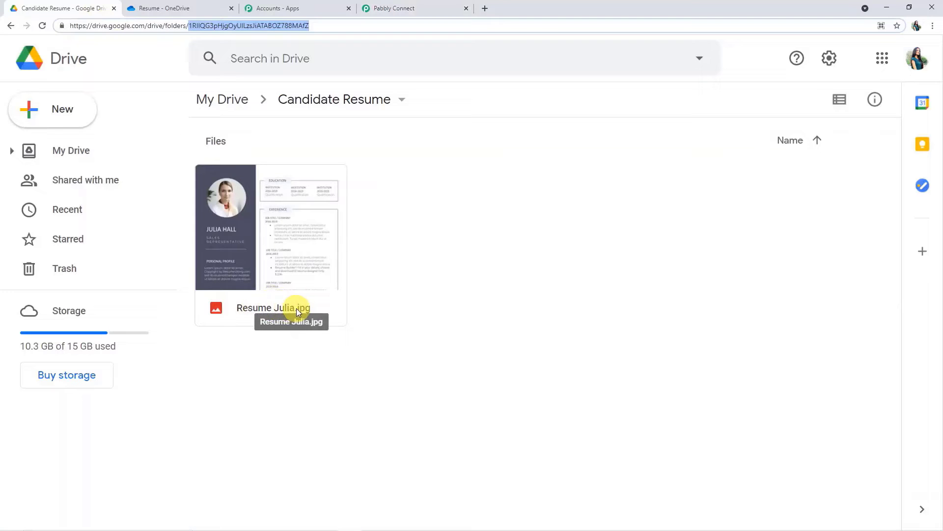
left_click(176, 9)
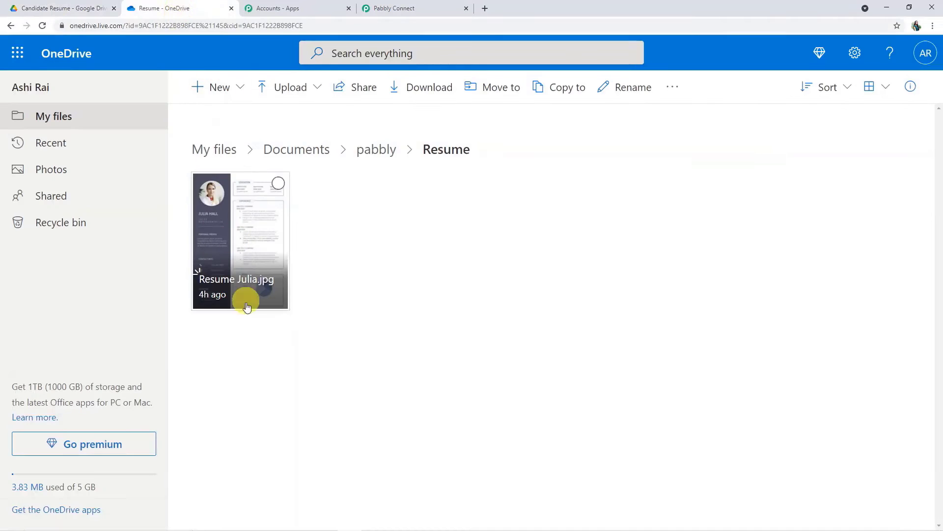
left_click(36, 14)
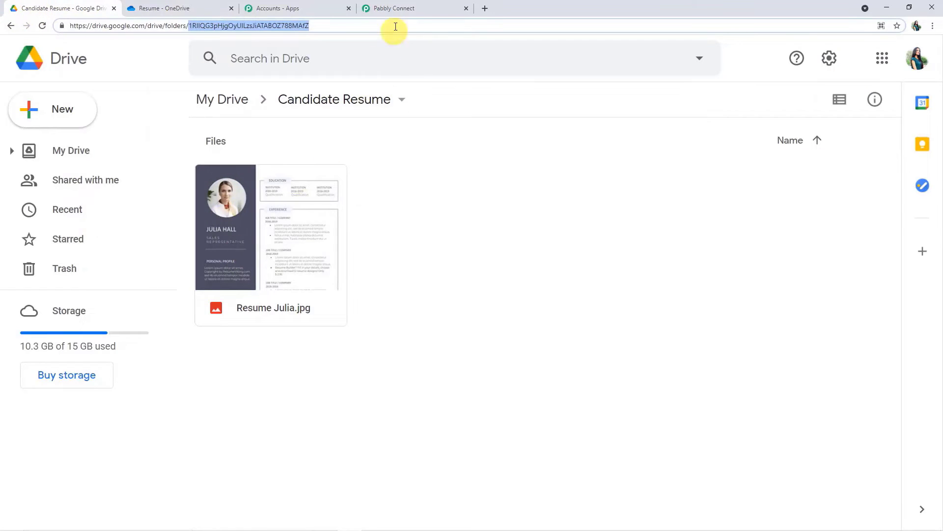
Return to Pabbly Connect and collapse the Google Drive upload action and the OneDrive trigger
left_click(400, 11)
scroll(596, 205, "up", 12)
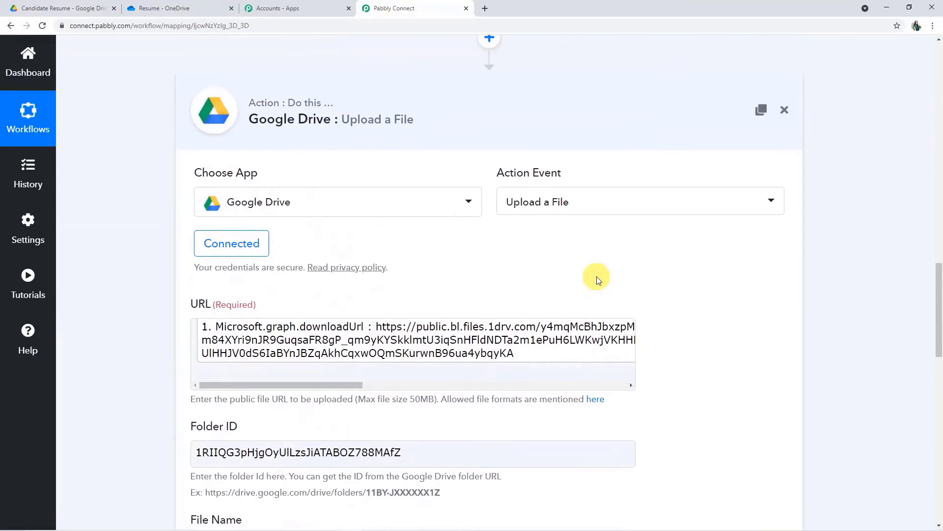
left_click(511, 132)
scroll(620, 279, "up", 15)
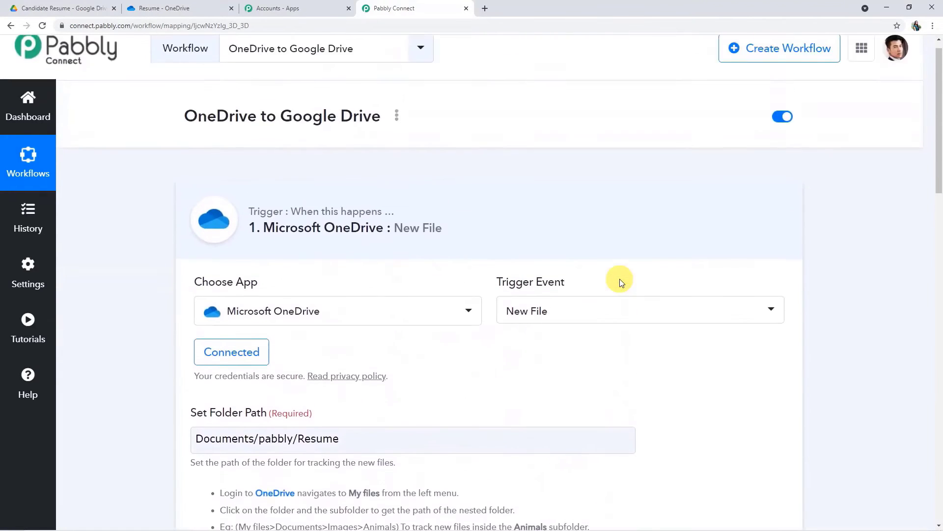
left_click(527, 236)
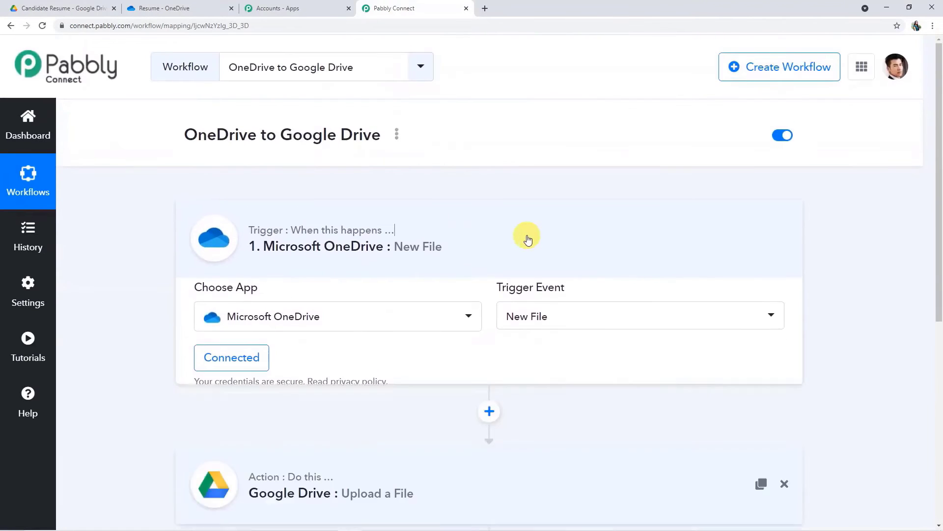
scroll(527, 235, "down", 4)
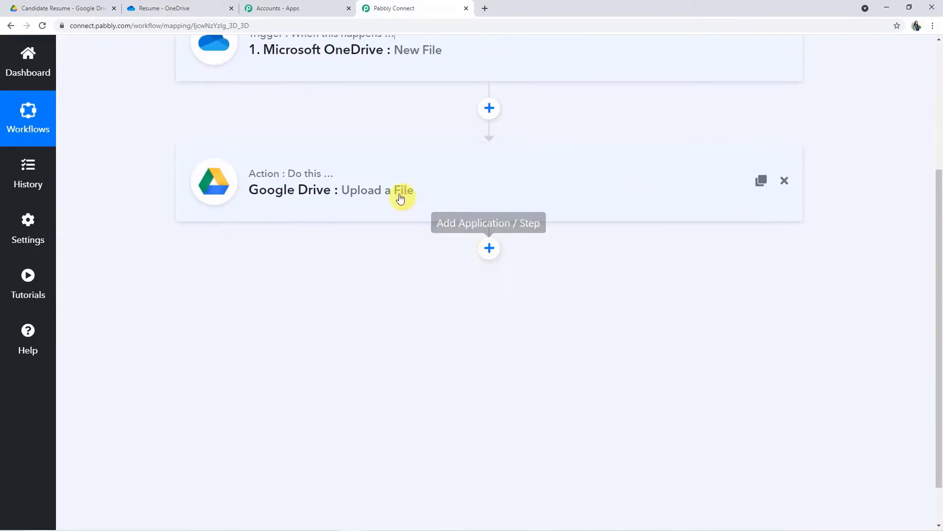
Upload the michael resume file to the OneDrive Resume folder and check the Candidate Resume folder in Google Drive
left_click(167, 16)
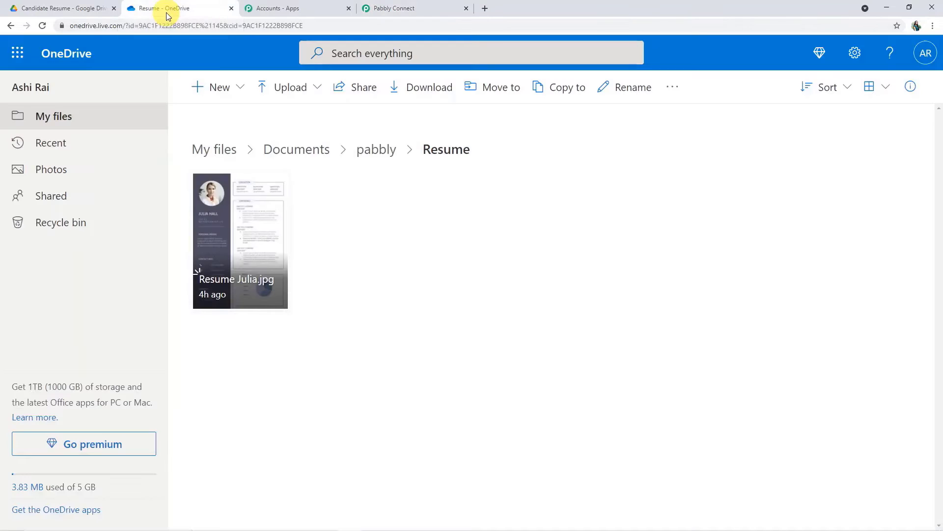
left_click(293, 98)
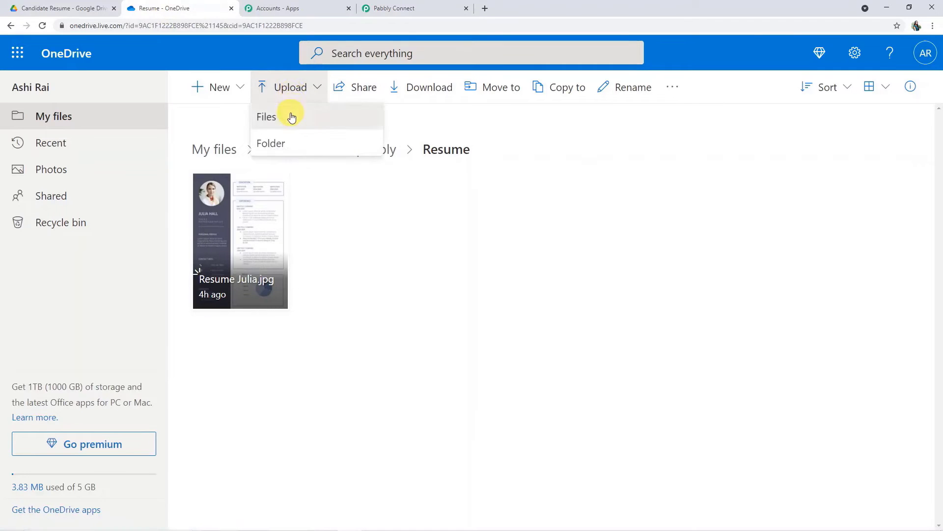
left_click(292, 116)
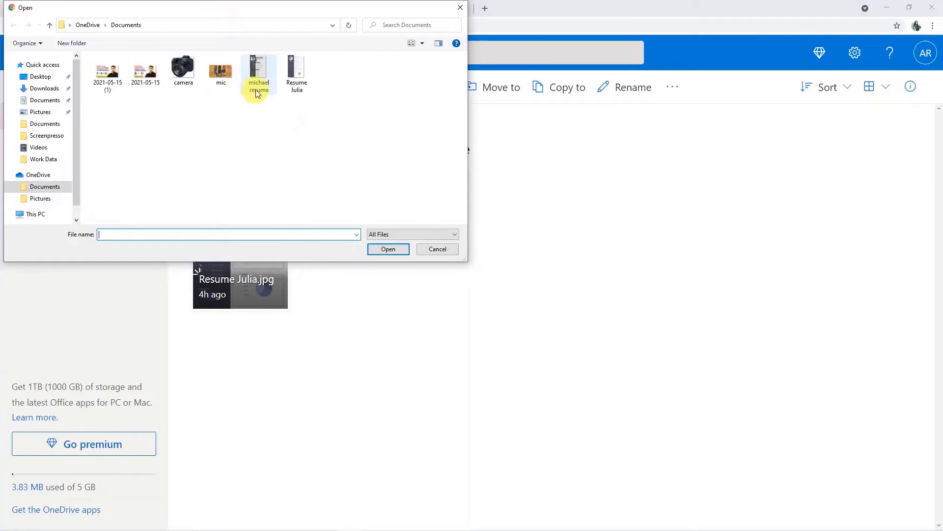
left_click(265, 91)
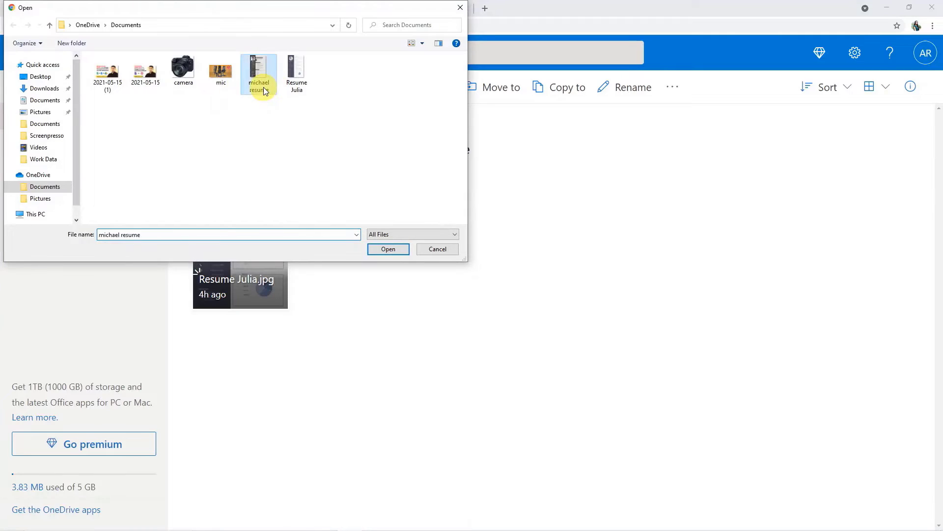
left_click(384, 249)
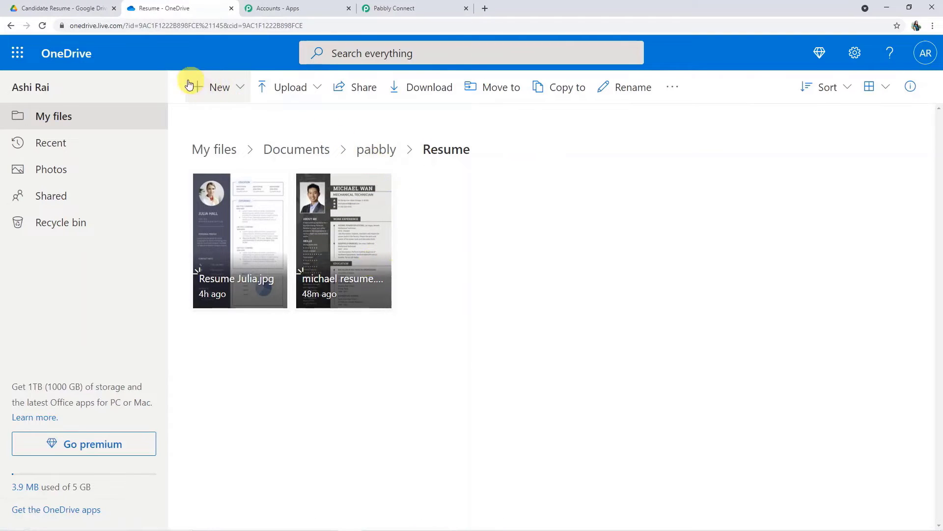
left_click(99, 11)
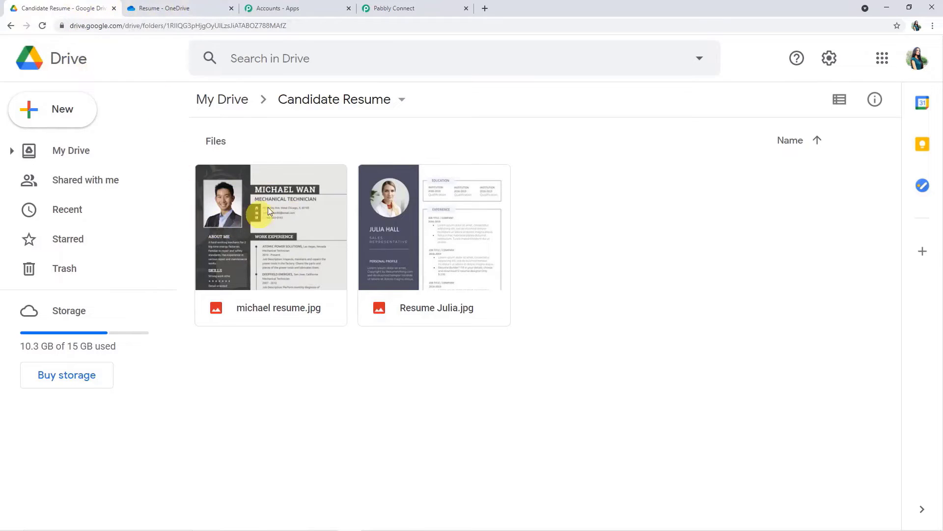
Switch back to Pabbly Connect and expand the OneDrive trigger and the Google Drive upload action
left_click(404, 9)
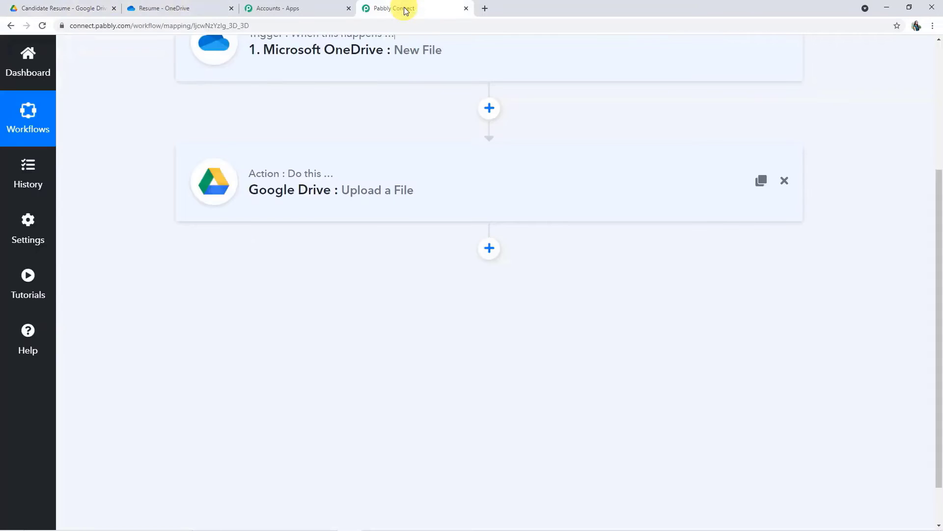
scroll(456, 125, "up", 3)
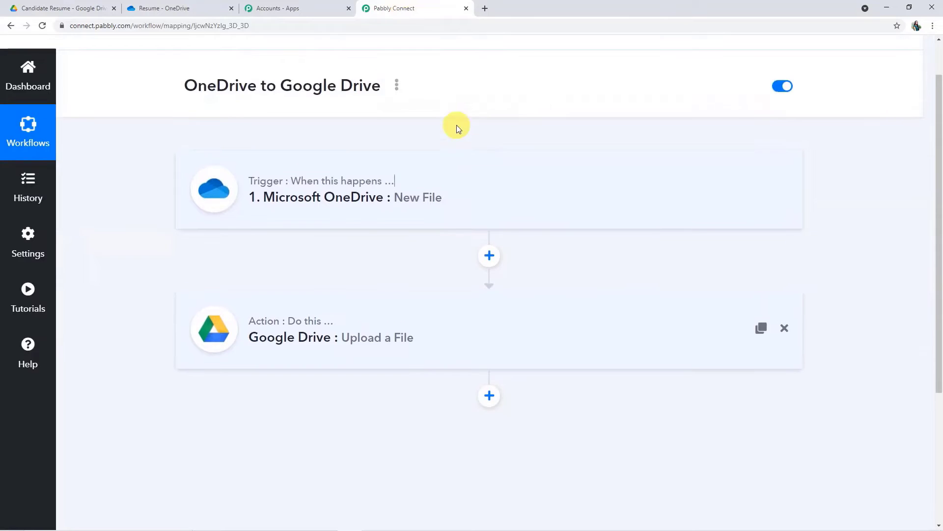
left_click(473, 200)
scroll(472, 235, "down", 10)
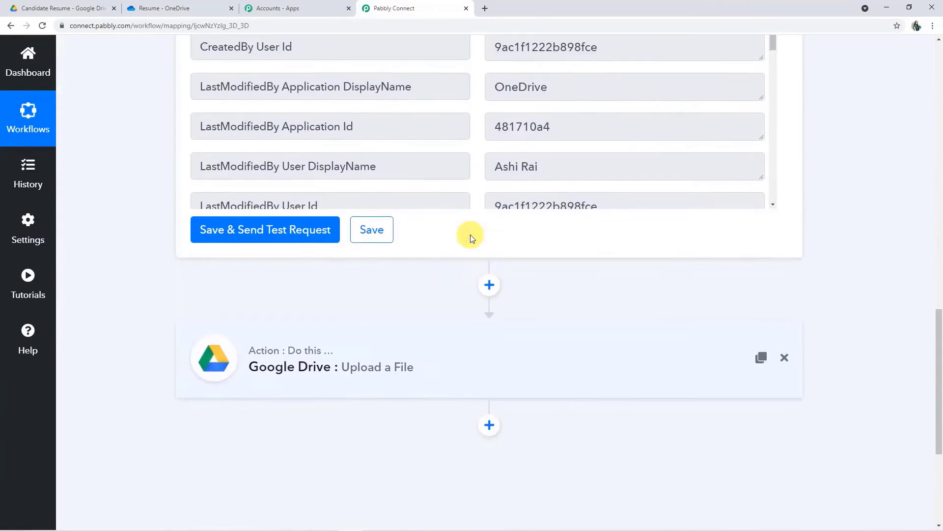
scroll(470, 235, "down", 3)
left_click(486, 198)
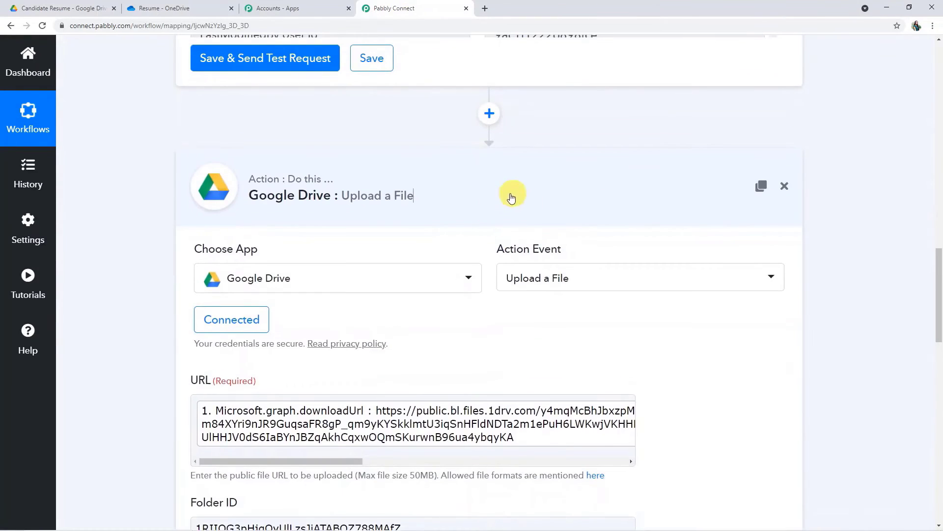
Review the trigger's folder path and event type, and the upload action's URL, Folder ID, File Name and received response
scroll(415, 196, "up", 10)
scroll(415, 195, "up", 7)
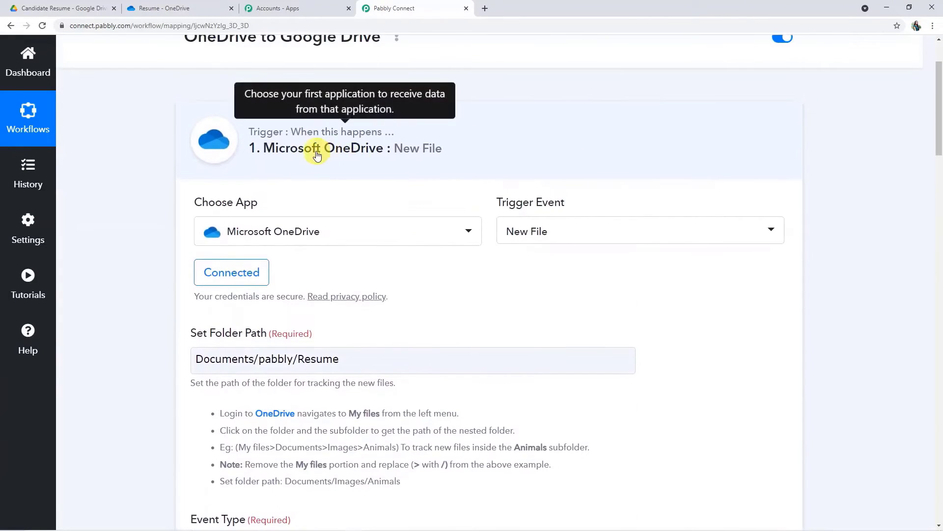
scroll(367, 250, "down", 2)
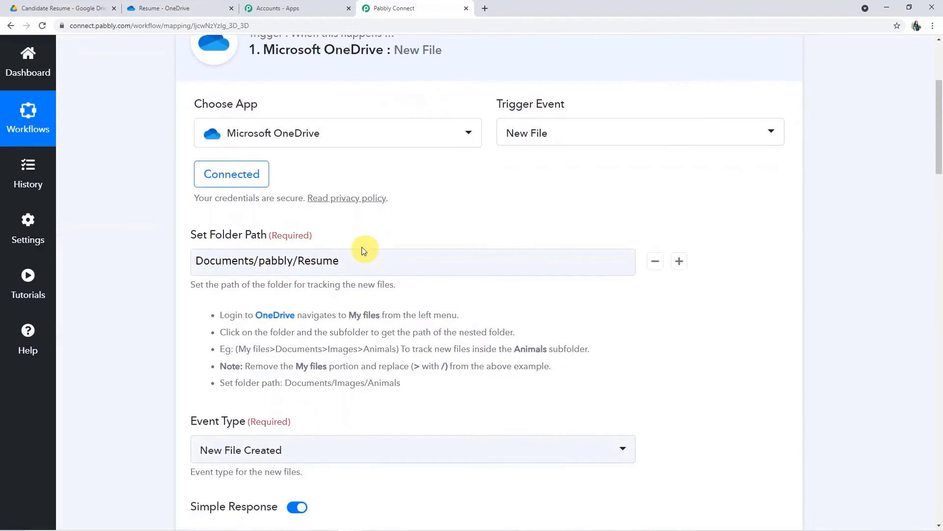
scroll(362, 241, "down", 13)
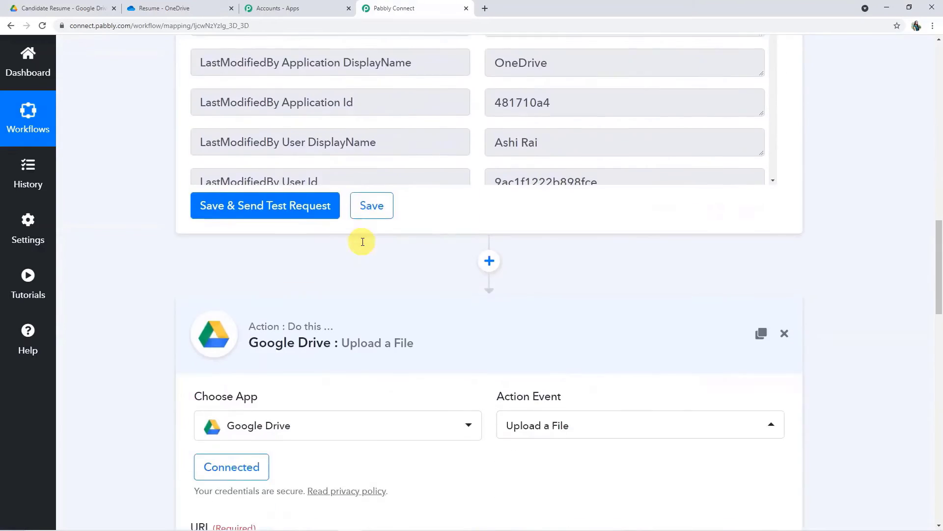
scroll(363, 242, "down", 2)
left_click(287, 244)
scroll(391, 248, "down", 4)
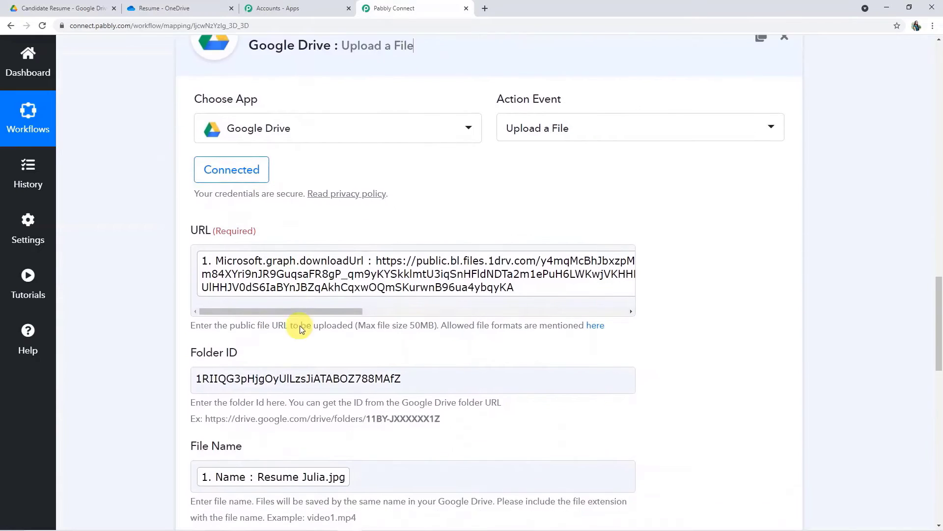
scroll(391, 292, "down", 1)
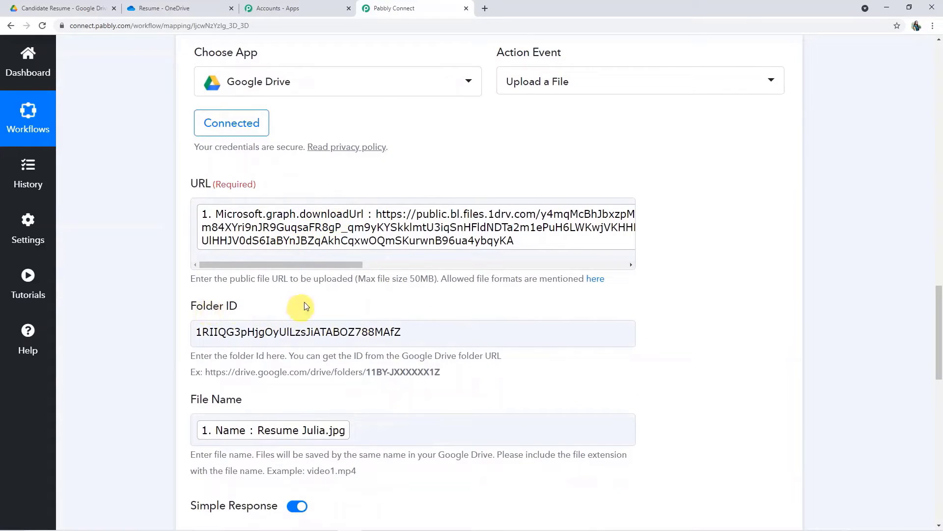
scroll(298, 311, "down", 2)
scroll(333, 296, "down", 4)
scroll(333, 296, "down", 6)
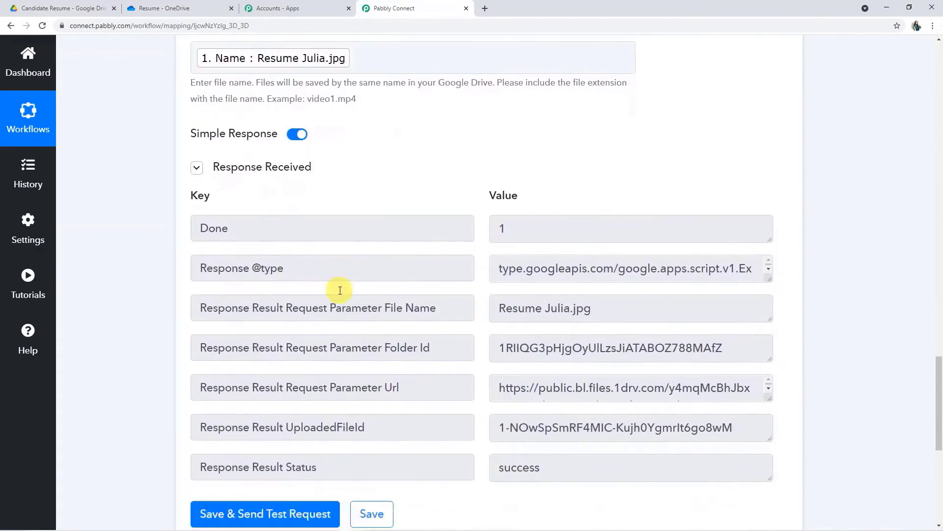
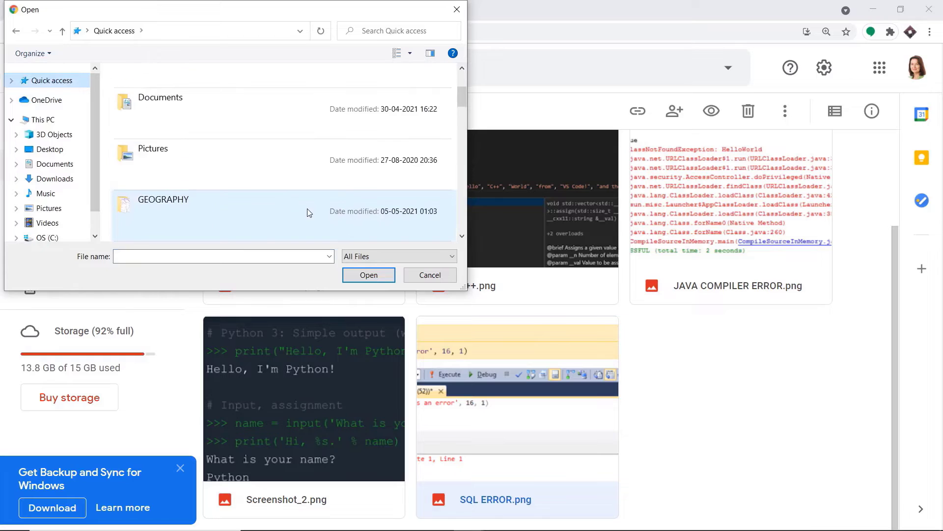
Upload the BUGATTI PNG image from the recent files to the Programming Errors folder in Google Drive
scroll(307, 205, "down", 4)
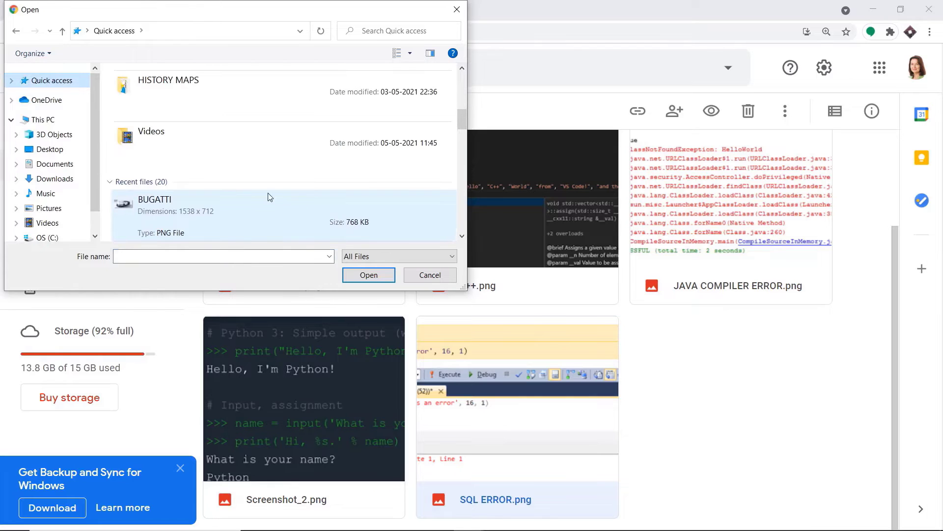
left_click(166, 211)
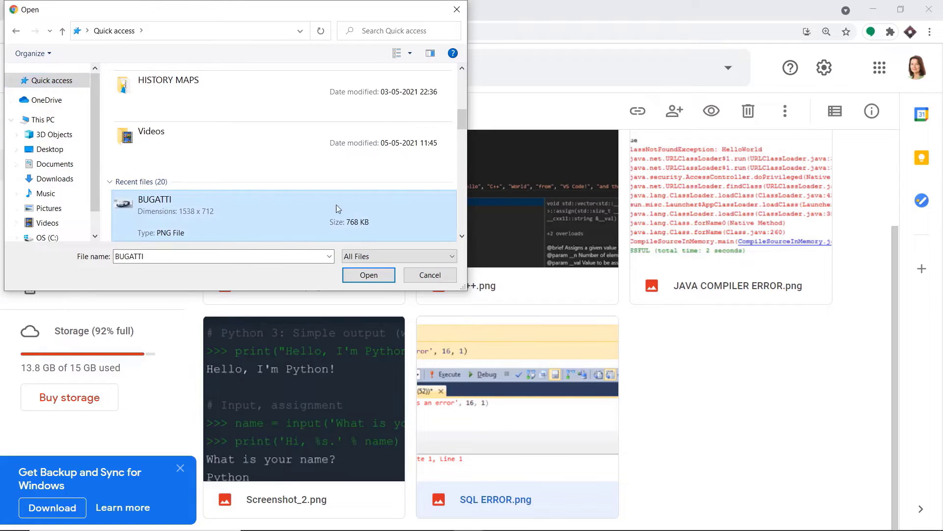
left_click(370, 275)
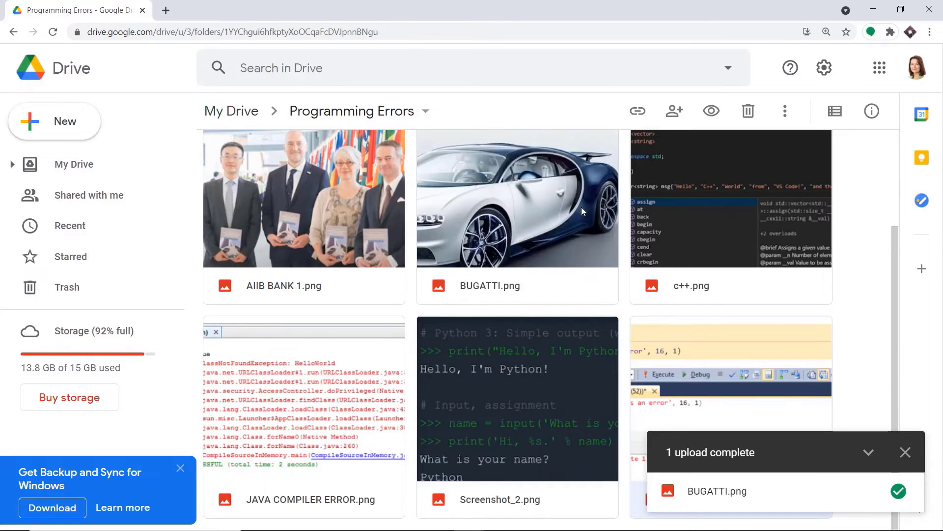
Open Discord in a new browser tab and view BUGATTI.png through its Drive link in the attack channel
left_click(166, 10)
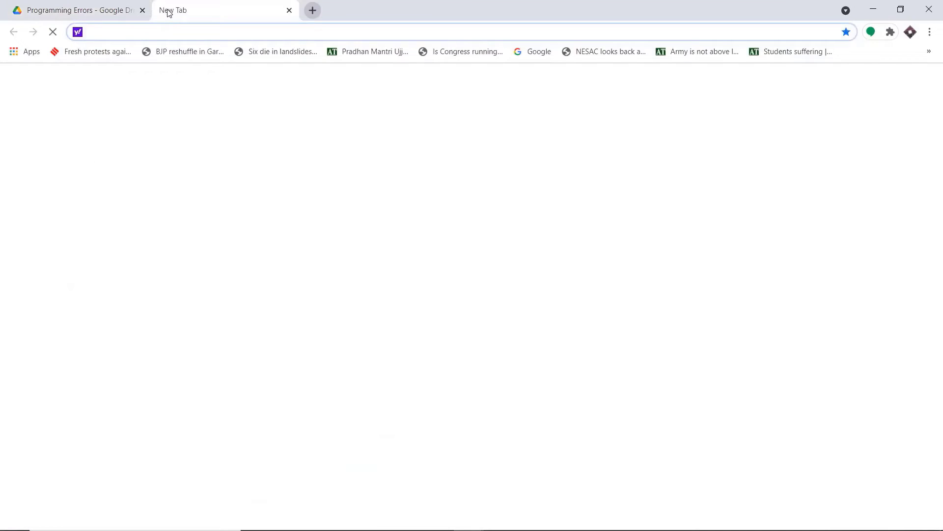
type("D")
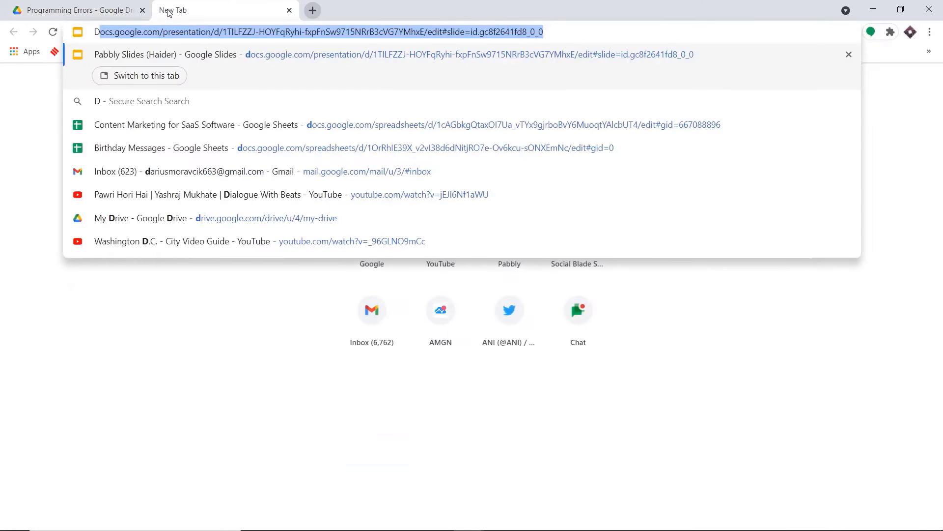
type("ISC")
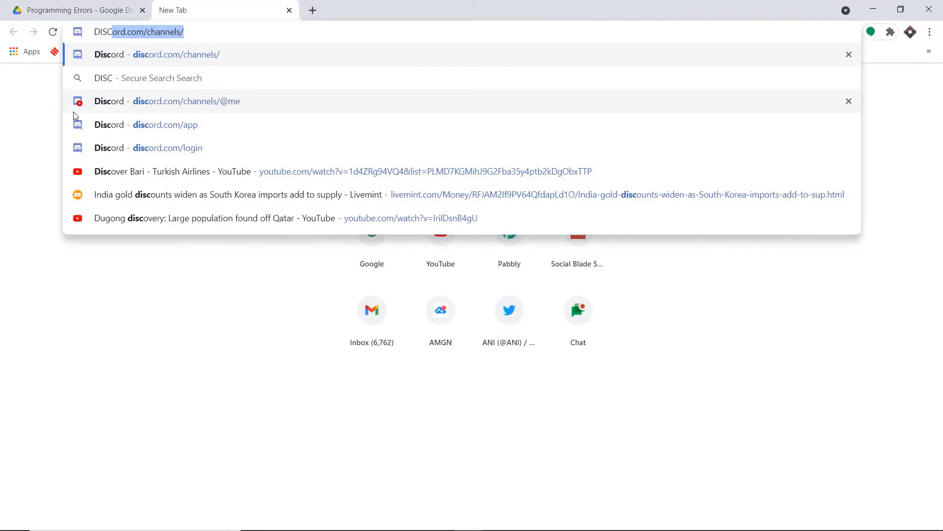
left_click(104, 101)
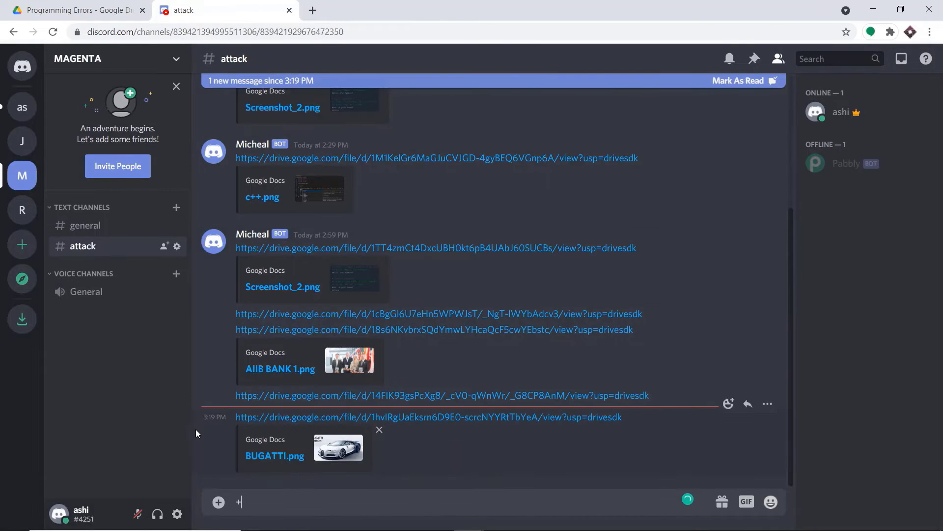
left_click(403, 417)
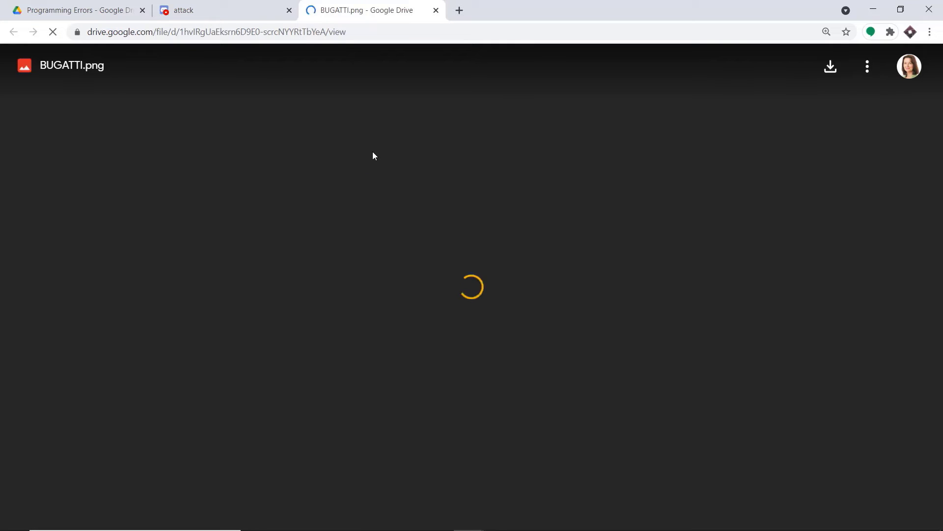
key("plus")
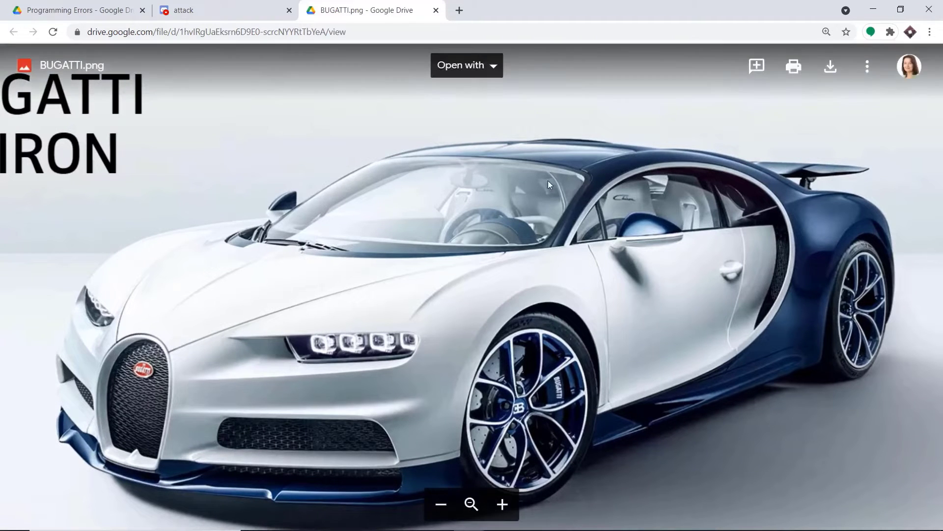
Compare the Programming Errors folder in Google Drive, the BUGATTI.png preview and its link in the Discord attack channel
left_click(86, 8)
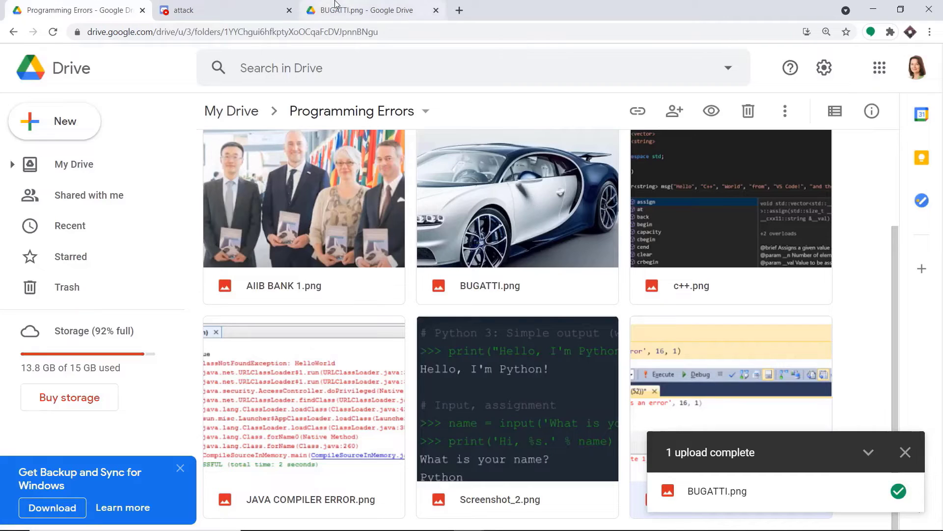
left_click(373, 10)
left_click(206, 10)
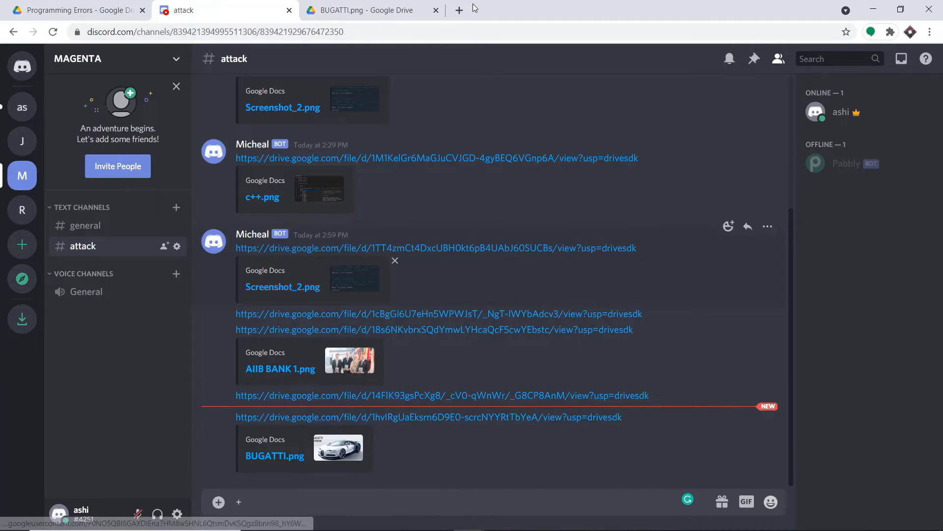
Open Pabbly Connect through pabbly.com in a new browser tab and turn off the existing Google Drive workflow
left_click(459, 11)
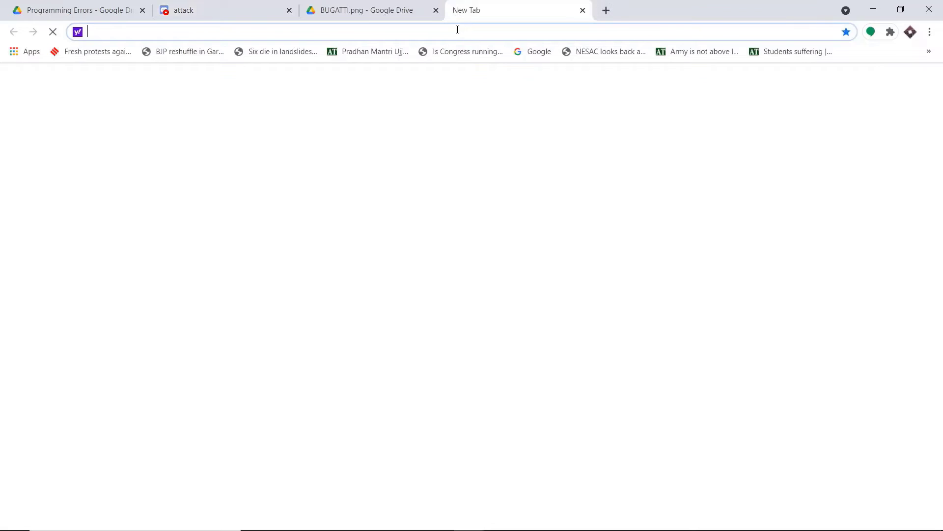
type("Pabbly.com")
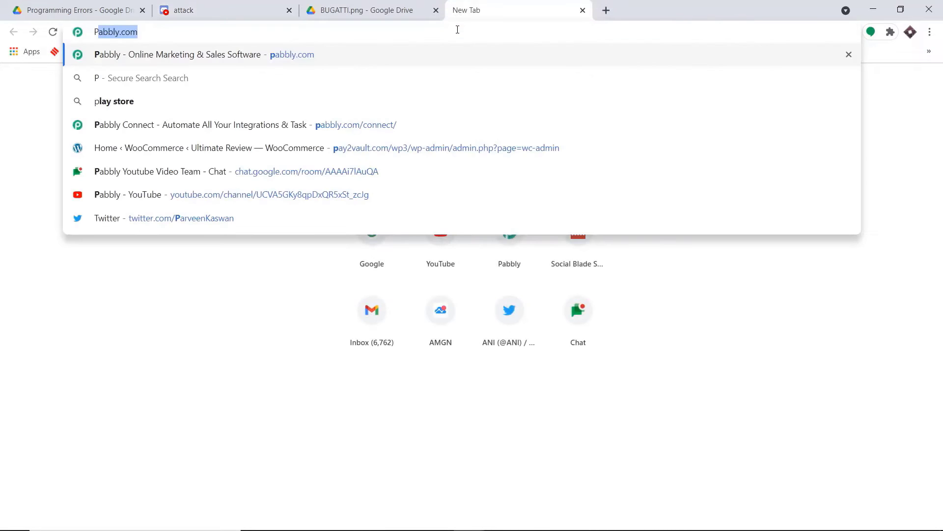
key("Return")
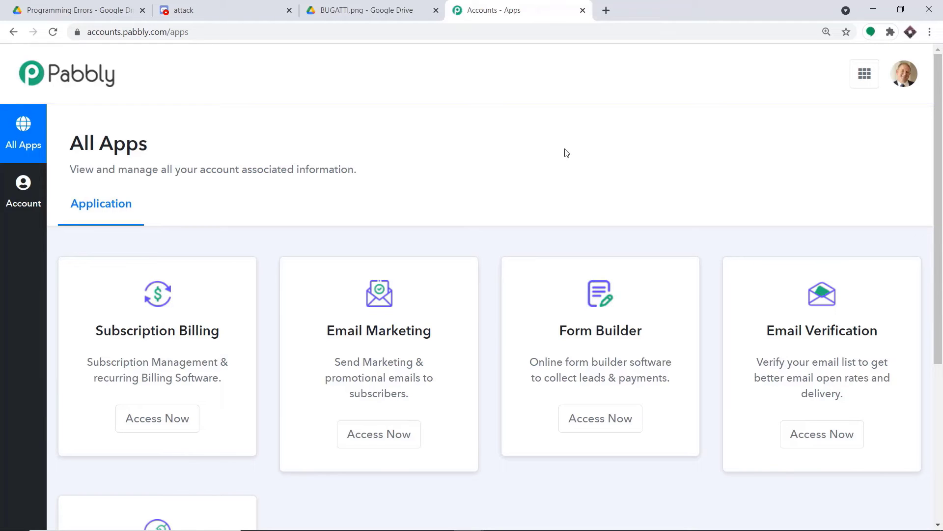
scroll(563, 156, "down", 5)
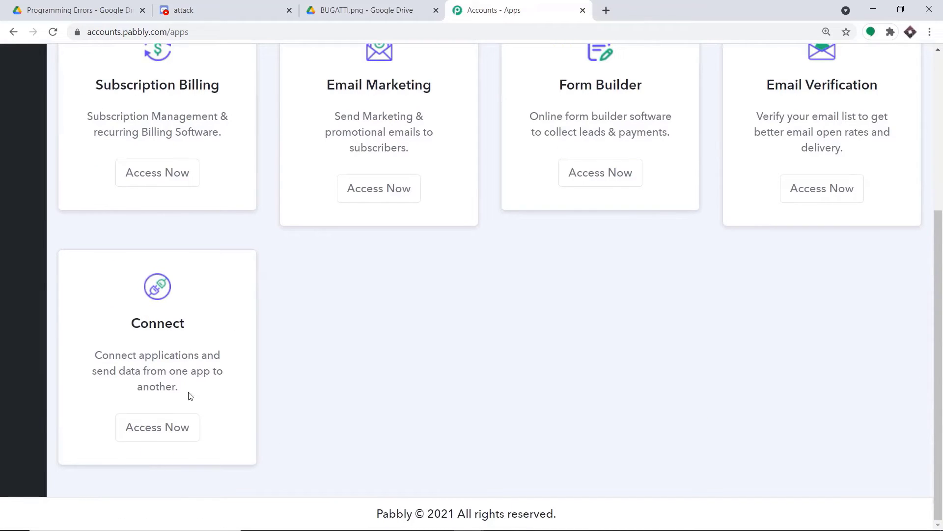
left_click(178, 429)
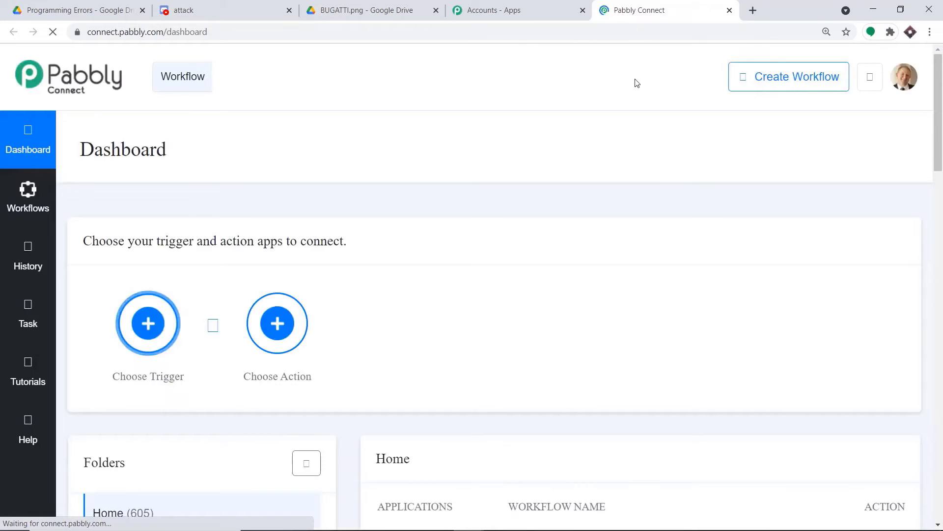
scroll(665, 167, "down", 6)
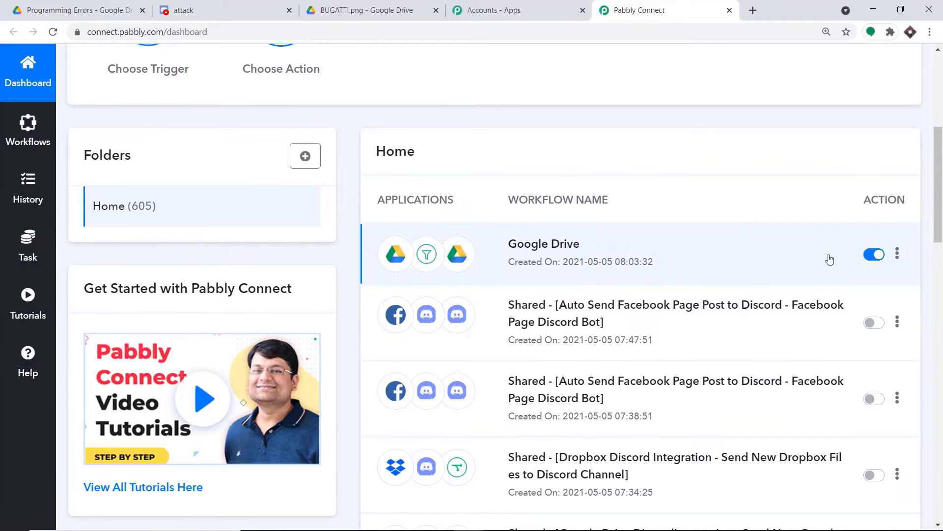
left_click(871, 254)
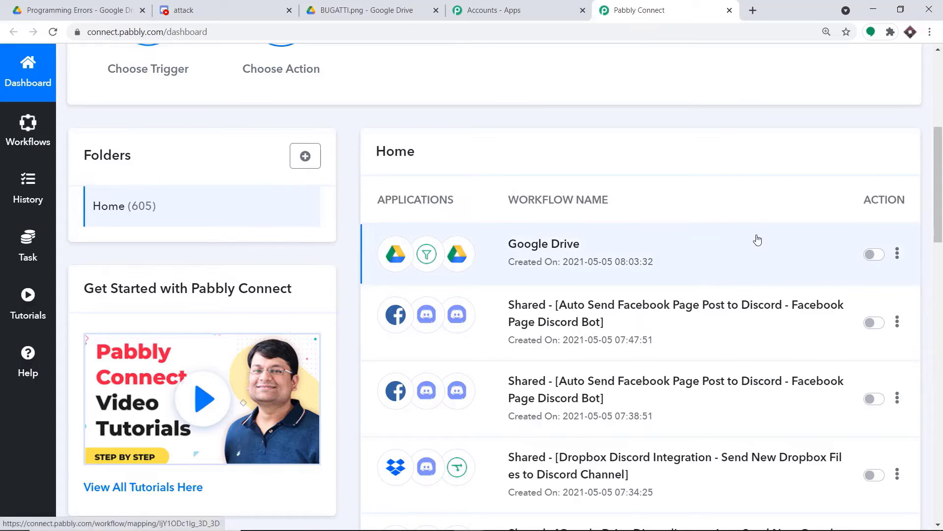
Create a new workflow named Google Drive To Discord
scroll(758, 236, "up", 6)
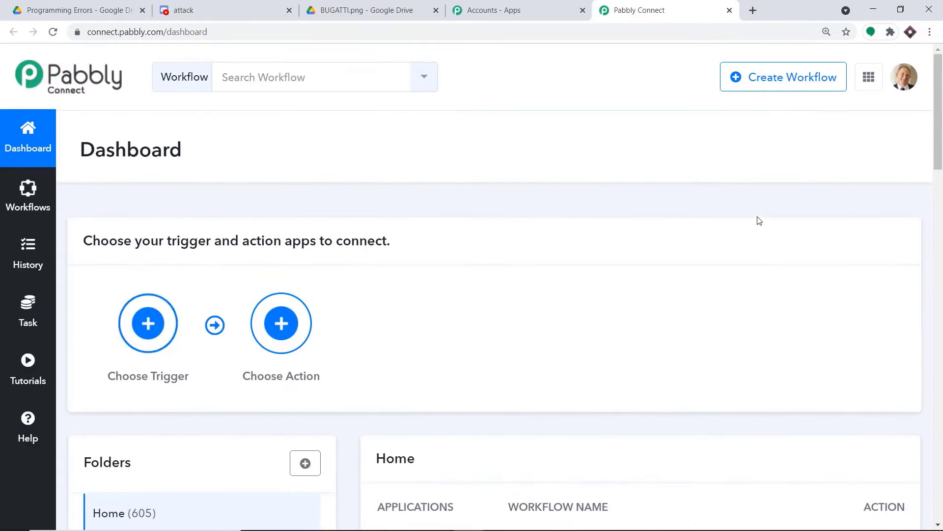
left_click(778, 80)
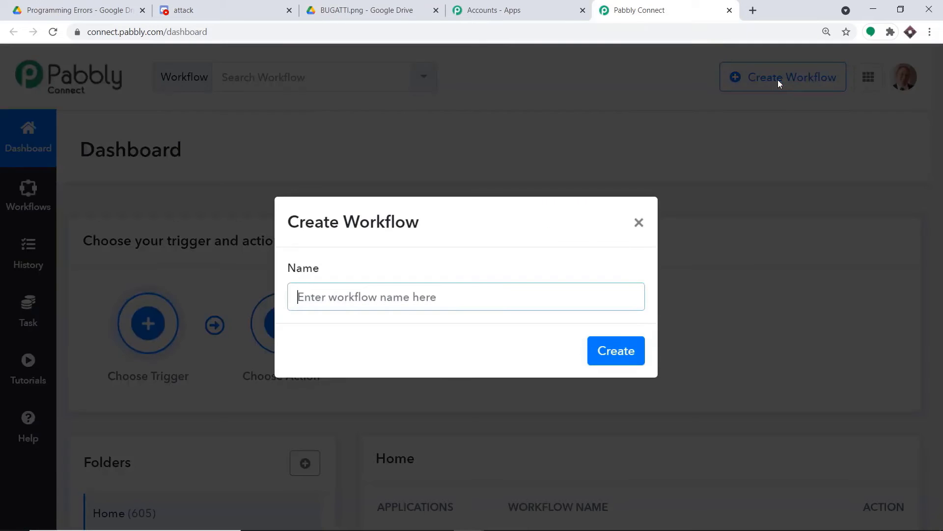
left_click(405, 300)
type("G")
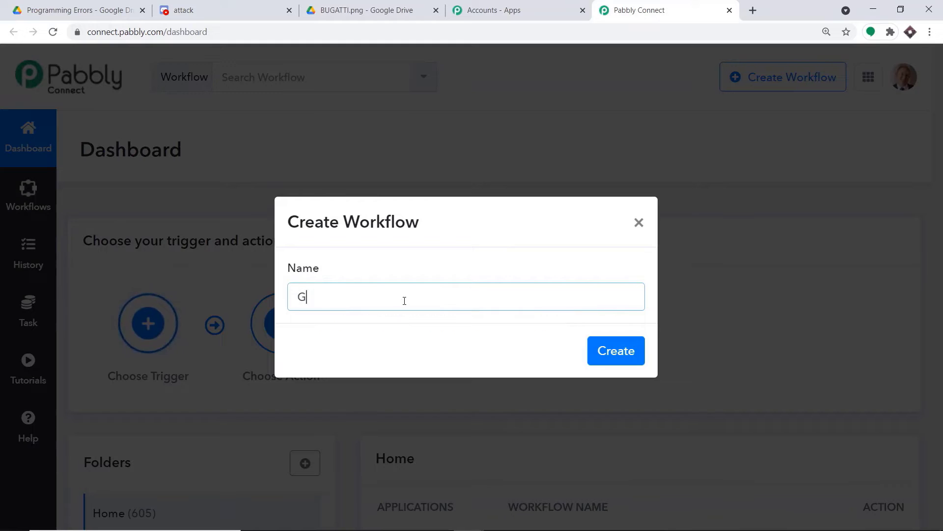
type("oogle D")
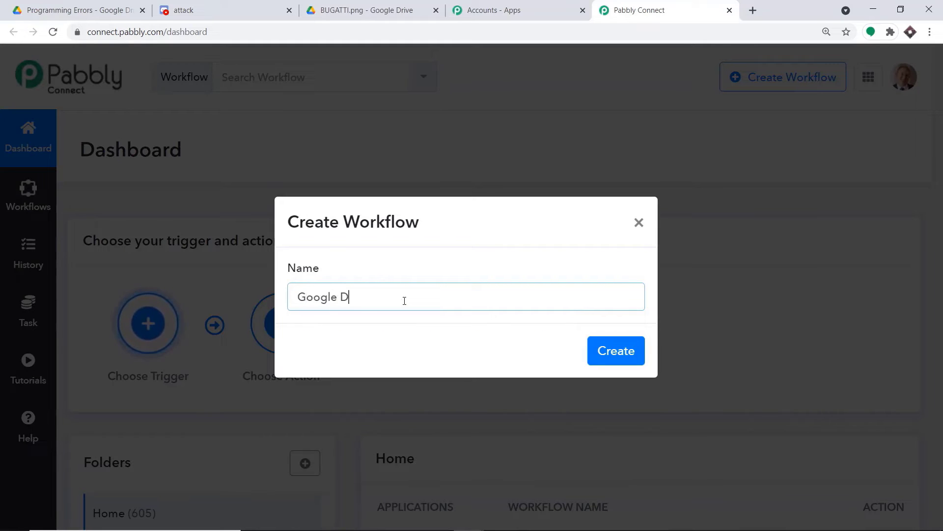
type("rive To Discord")
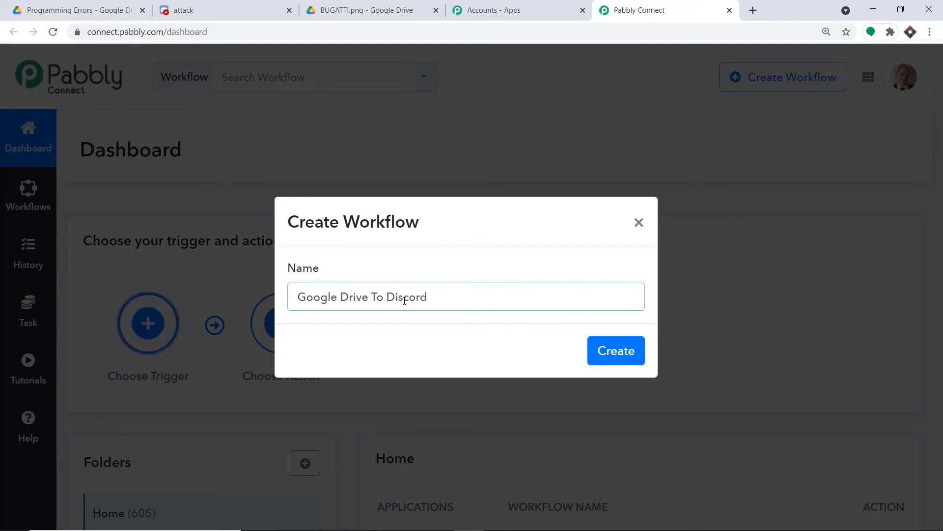
left_click(608, 352)
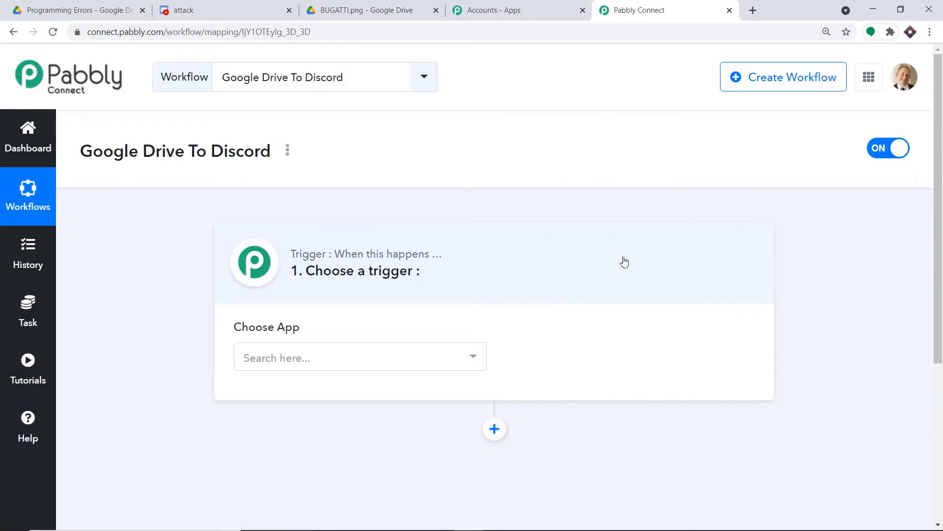
Set the workflow's trigger app to Google Drive with the event New File In Specific Folder
left_click(422, 359)
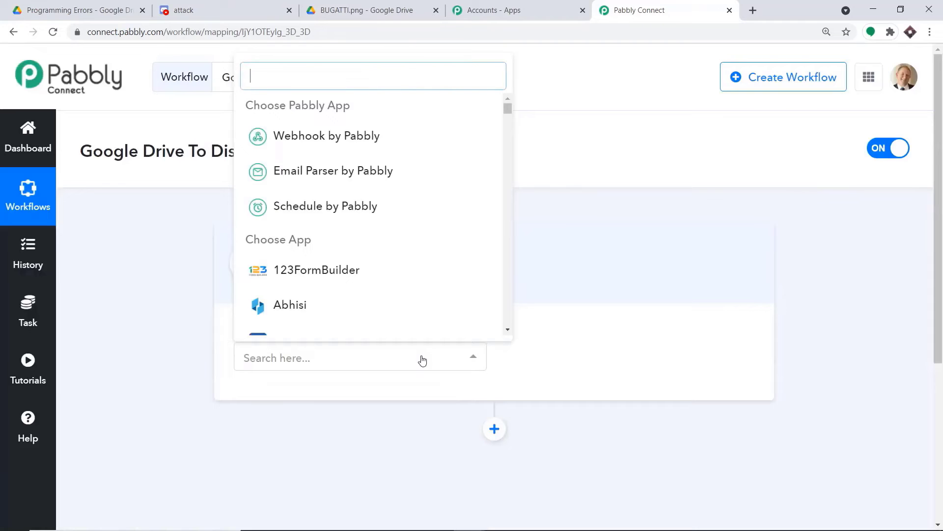
type("goog")
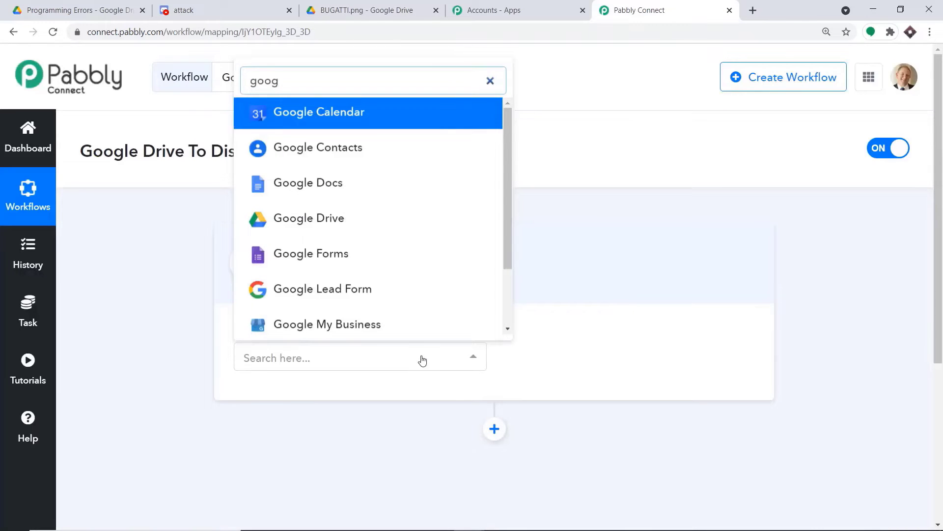
type("le")
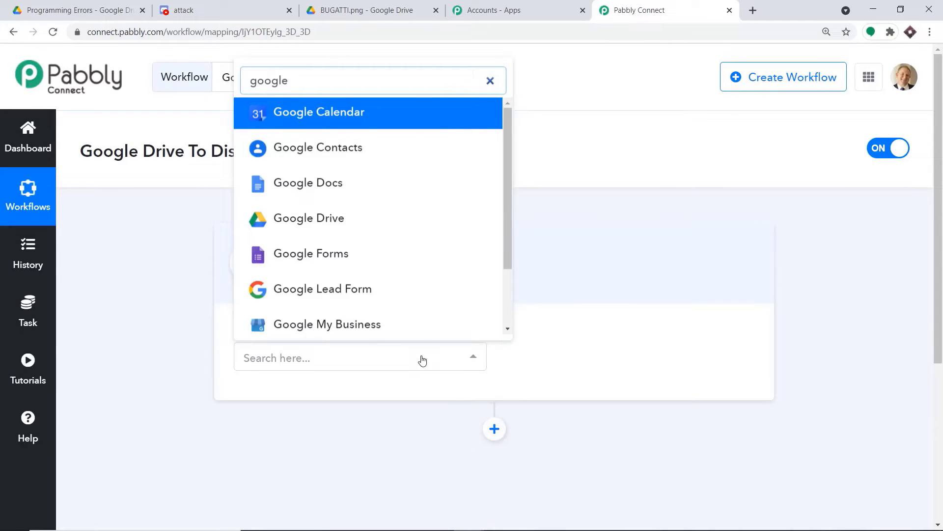
left_click(387, 227)
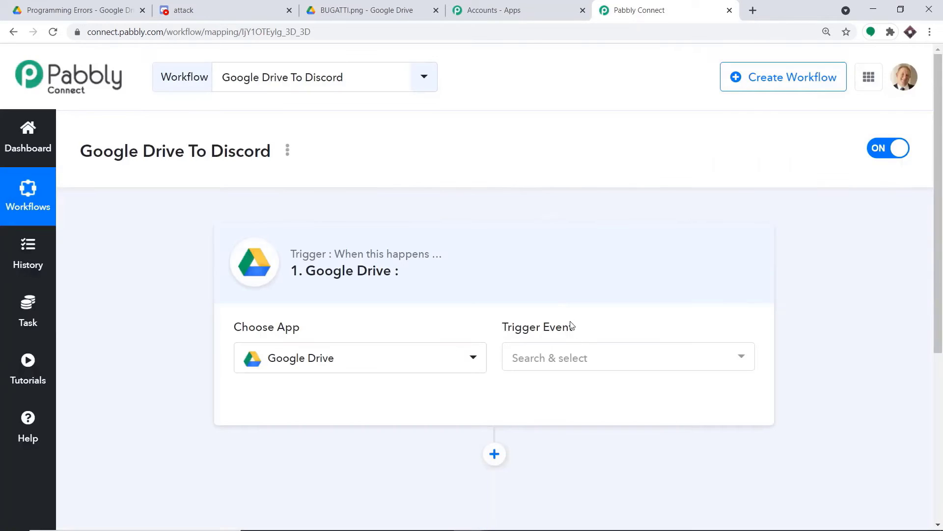
left_click(578, 359)
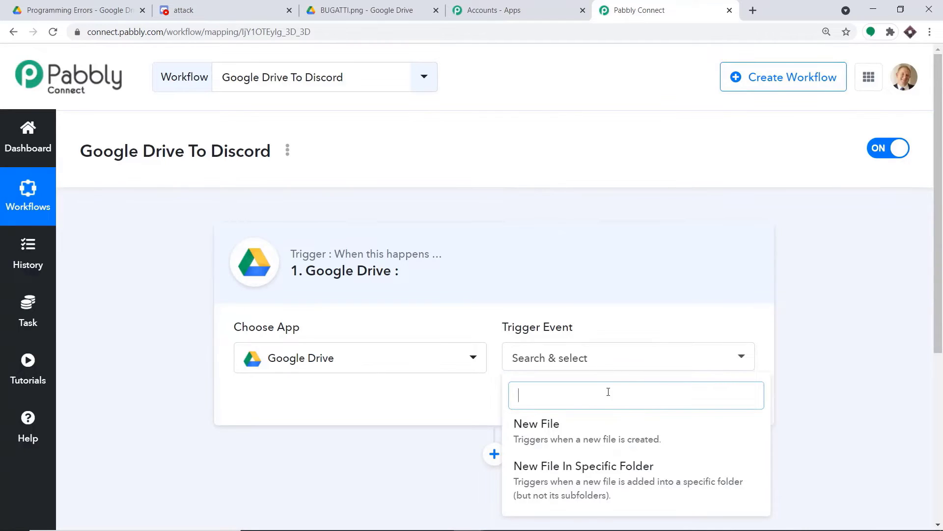
left_click(585, 472)
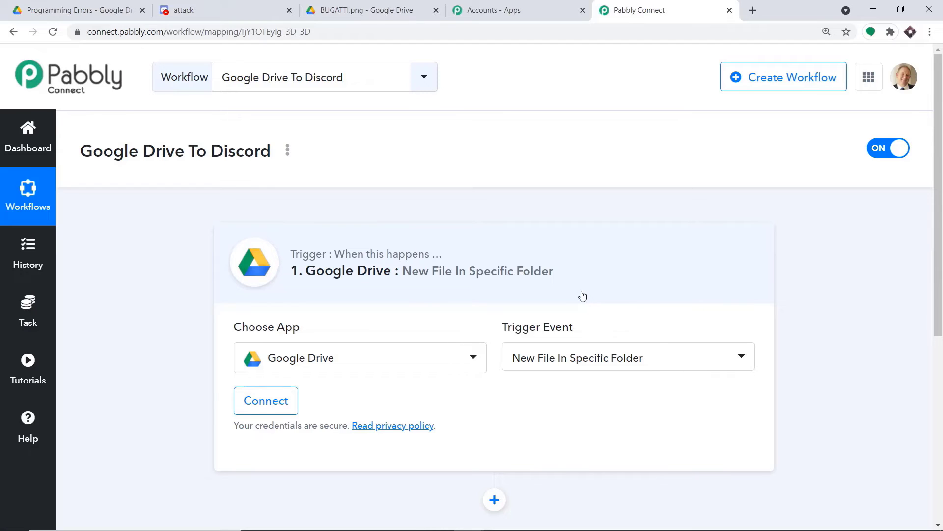
Look over the available Google Drive trigger events and the Pabbly Forum help page, and return to the workflow
left_click(562, 362)
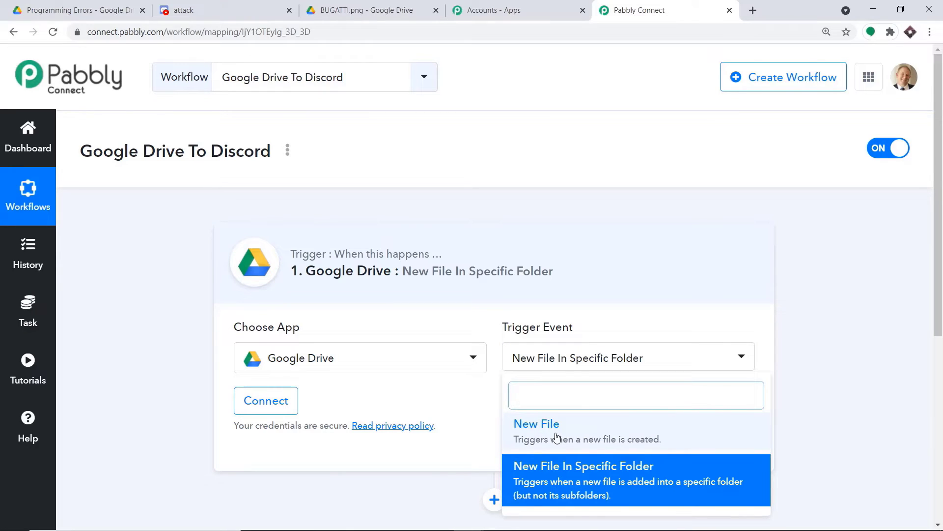
left_click(29, 437)
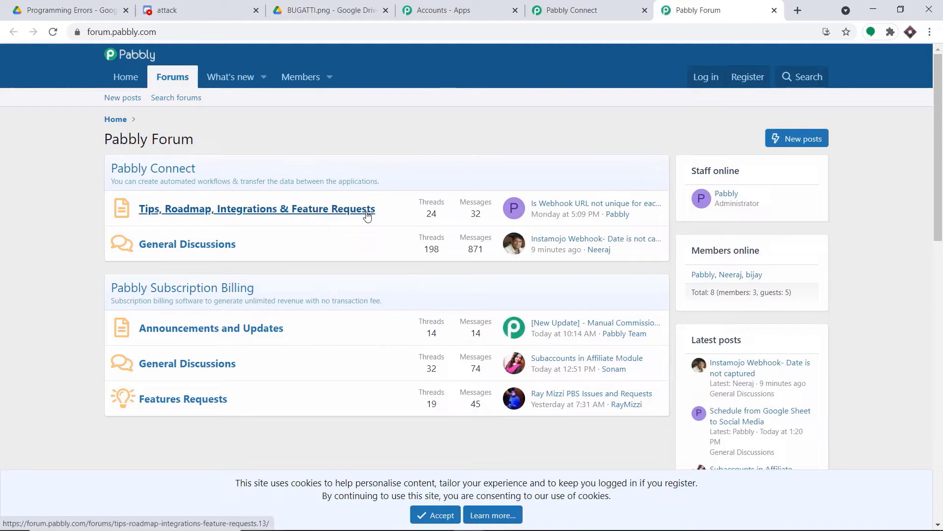
left_click(583, 7)
Start connecting the trigger with new Google Drive credentials and choose the Google account that holds the Programming Errors folder
scroll(536, 98, "down", 3)
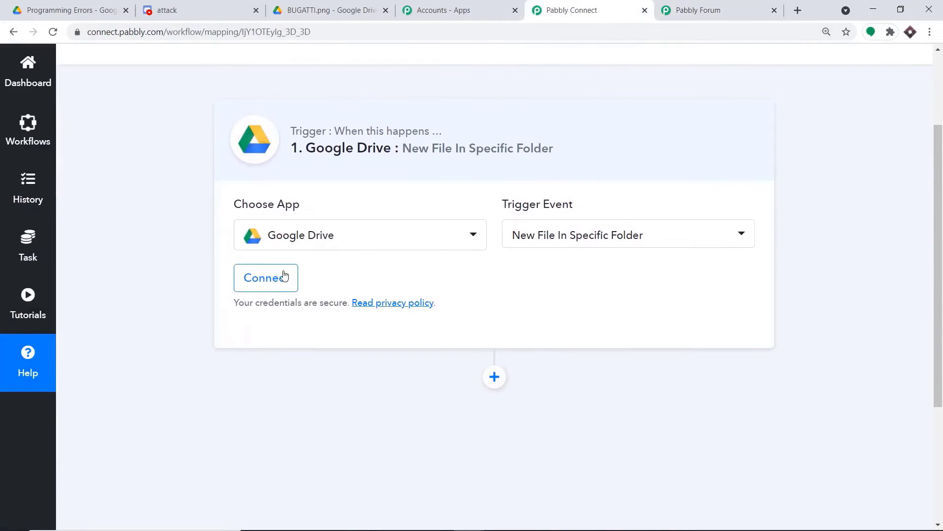
left_click(281, 276)
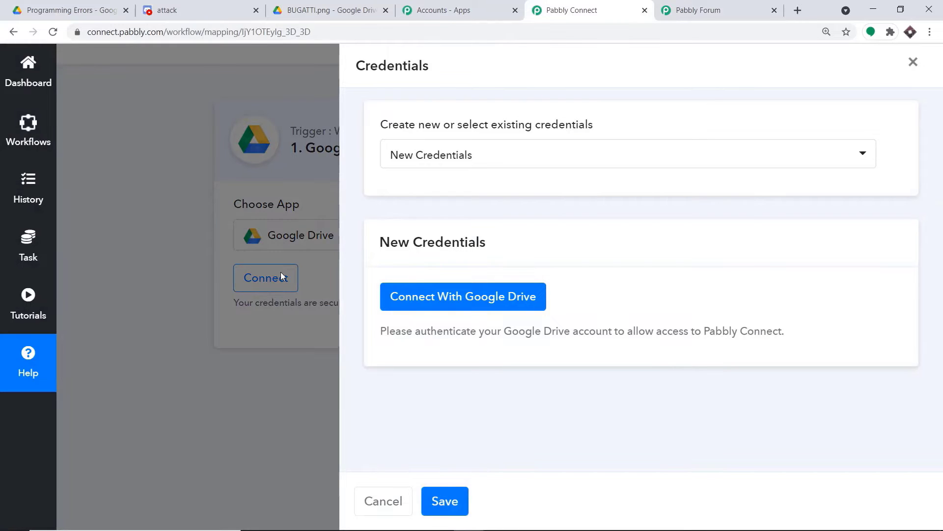
left_click(401, 299)
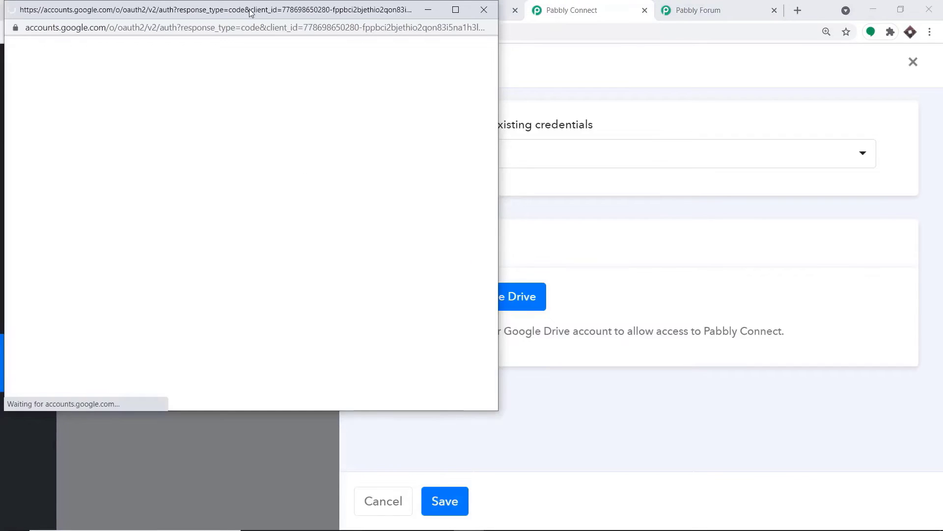
left_click_drag(257, 12, 671, 42)
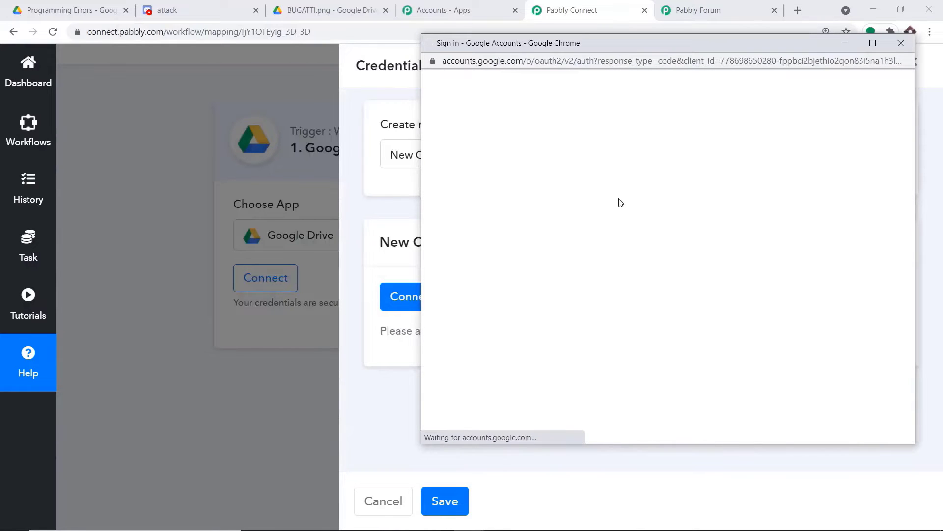
scroll(652, 202, "down", 3)
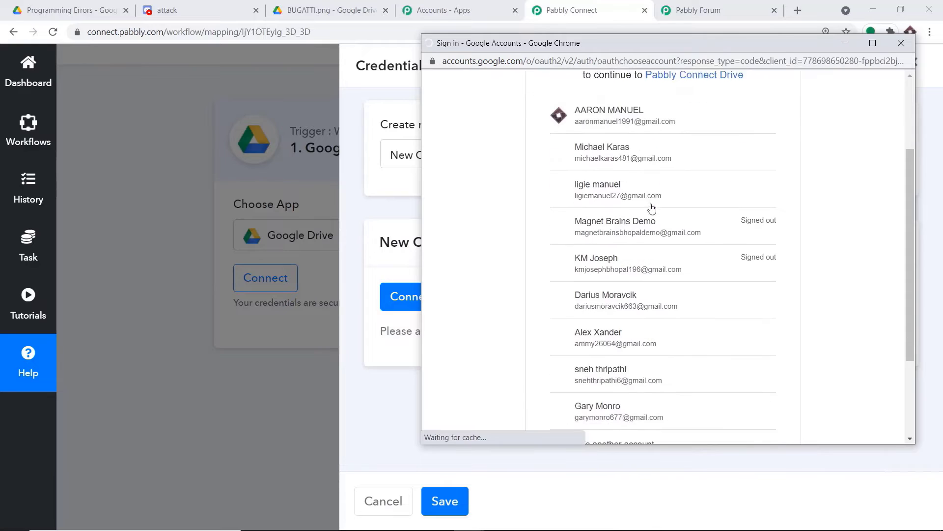
scroll(624, 177, "up", 1)
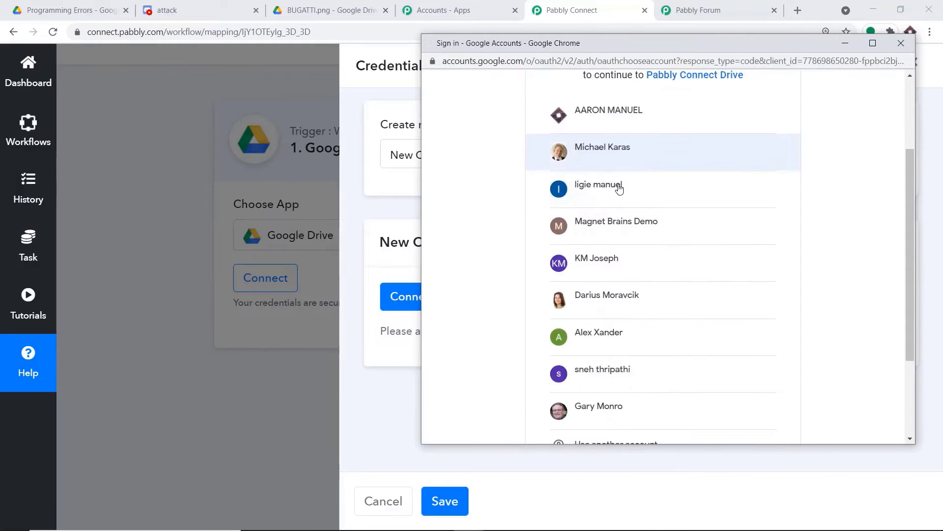
scroll(614, 221, "down", 2)
scroll(618, 241, "up", 3)
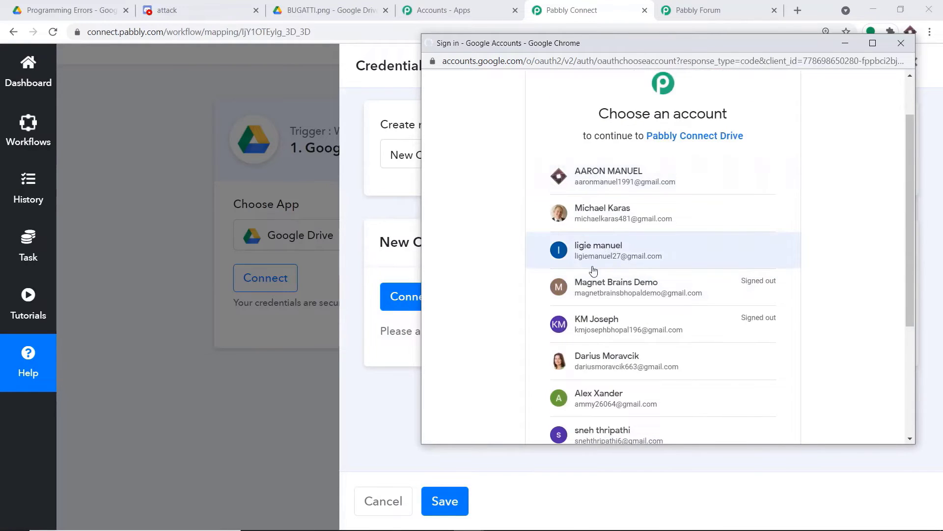
scroll(600, 275, "down", 1)
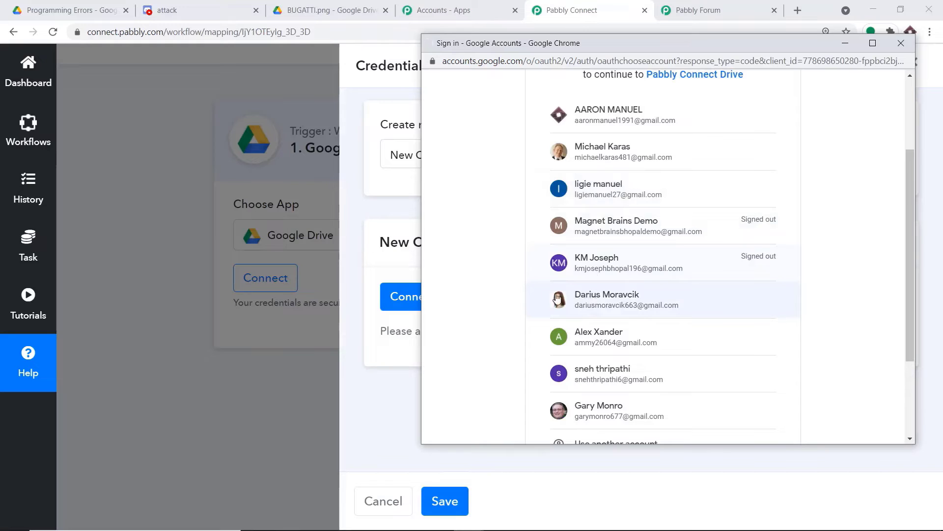
left_click(643, 301)
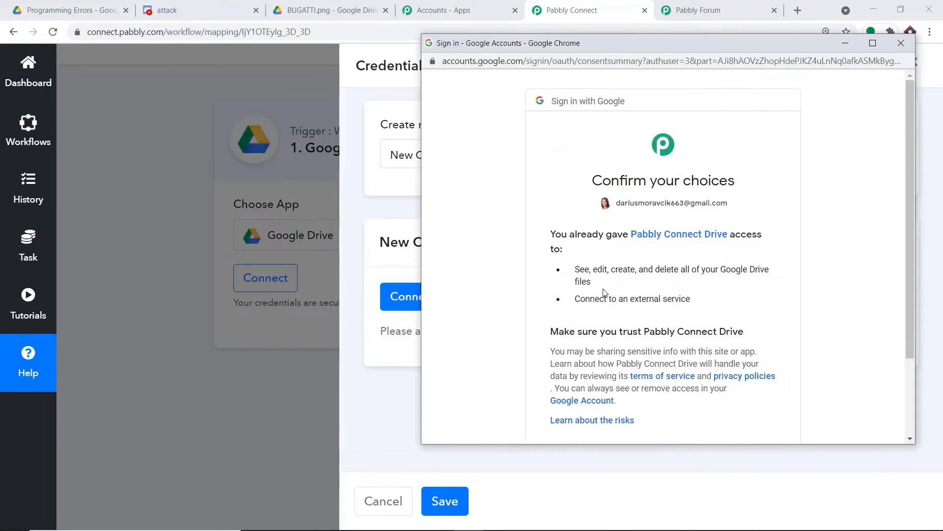
Allow Pabbly Connect Drive access to the chosen Google account and acknowledge the authorization
scroll(604, 293, "down", 3)
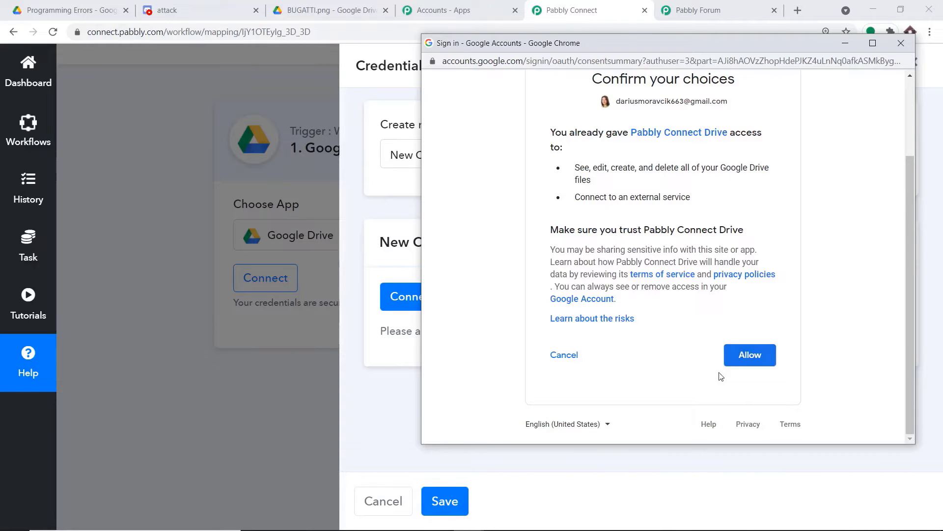
left_click(743, 361)
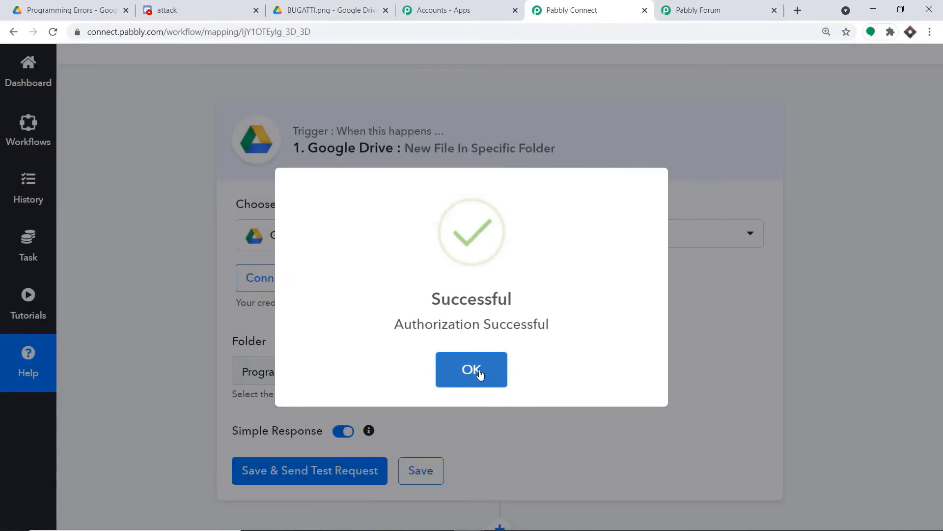
left_click(479, 371)
scroll(427, 232, "down", 1)
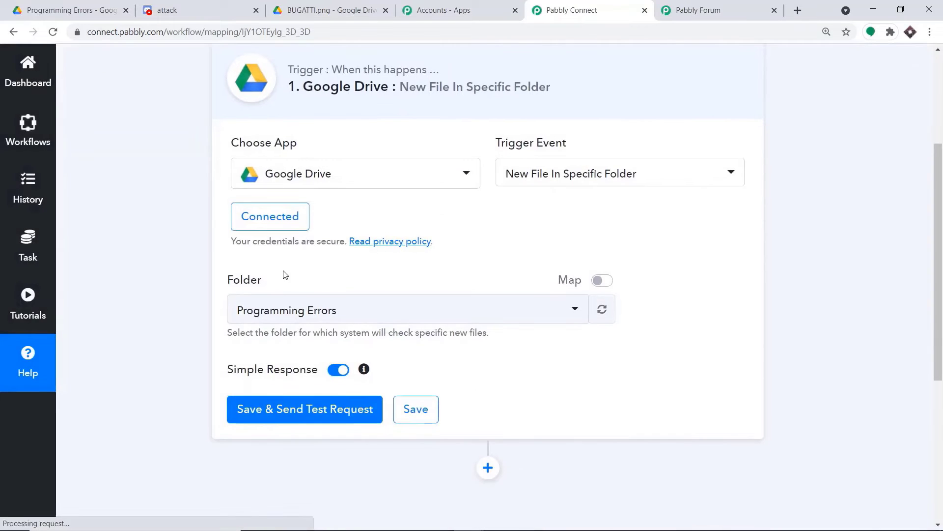
Compare the trigger's available folder choices with the folders in My Drive on Google Drive, and return to the workflow
left_click(294, 311)
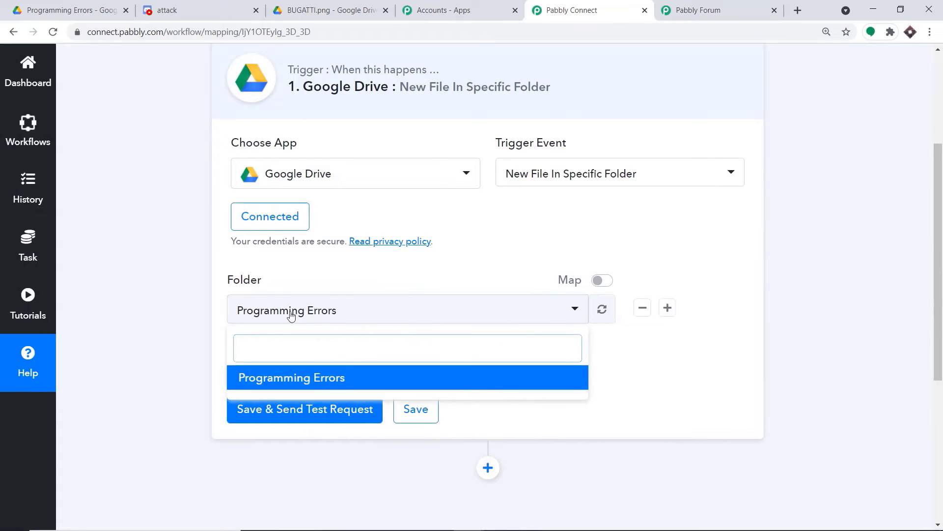
left_click(296, 4)
left_click(90, 7)
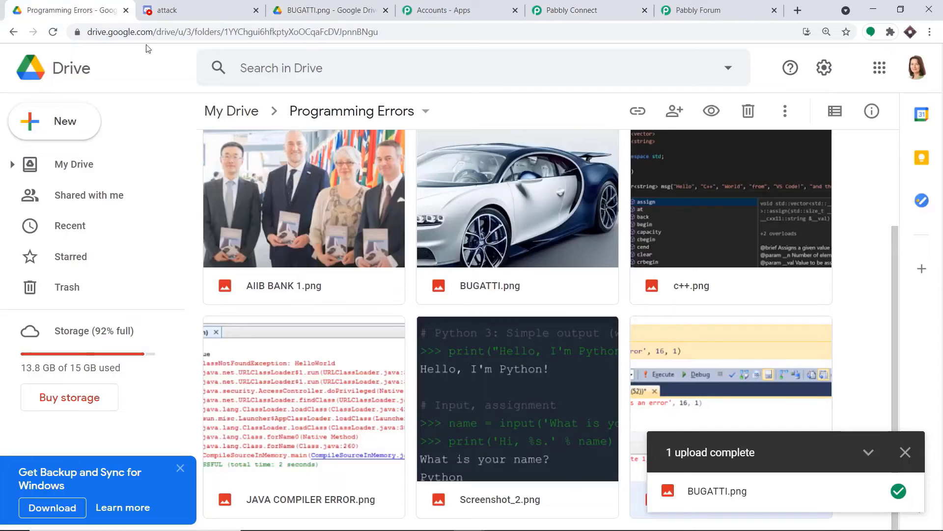
left_click(74, 74)
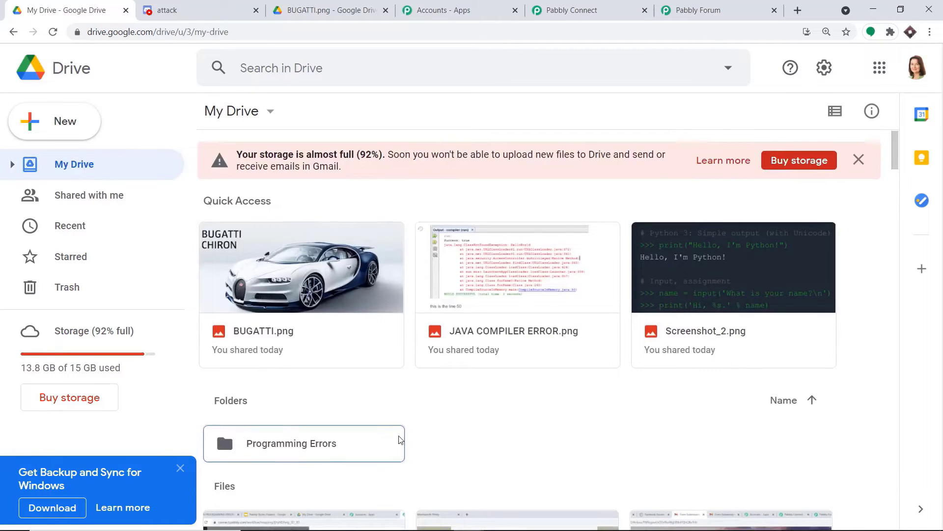
scroll(400, 440, "down", 1)
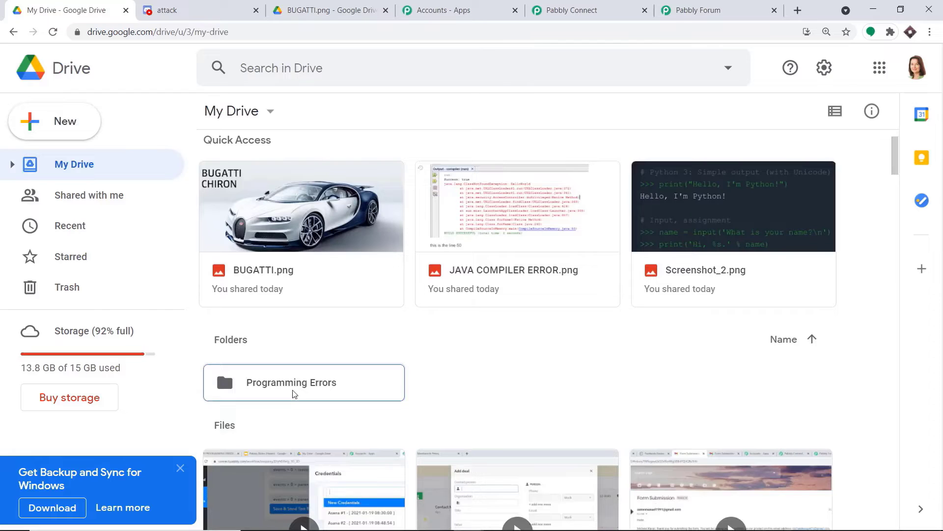
left_click(570, 10)
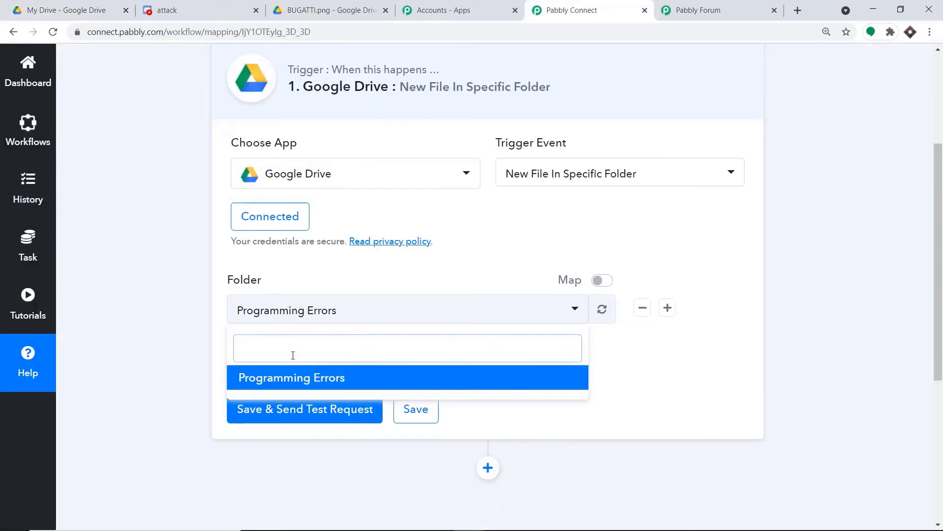
Switch to Google Drive and create a new folder named CARS in My Drive
left_click(83, 7)
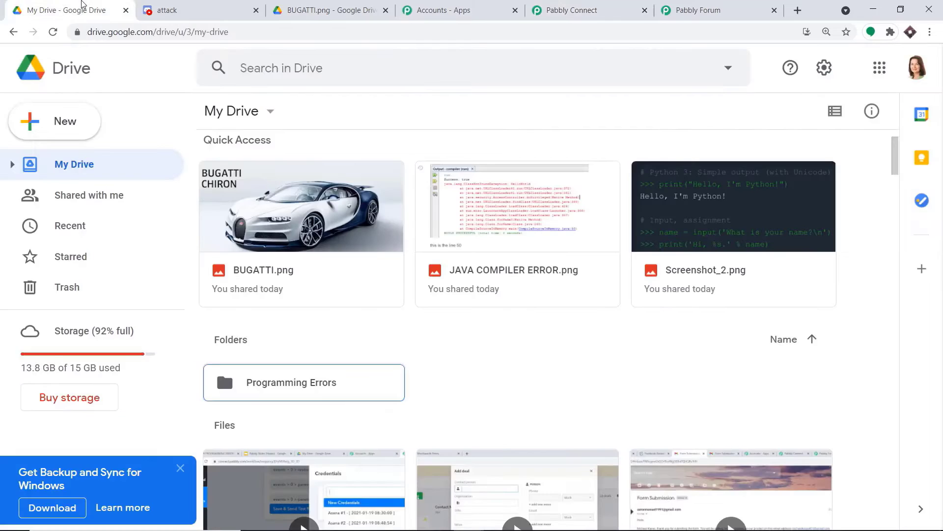
left_click(76, 122)
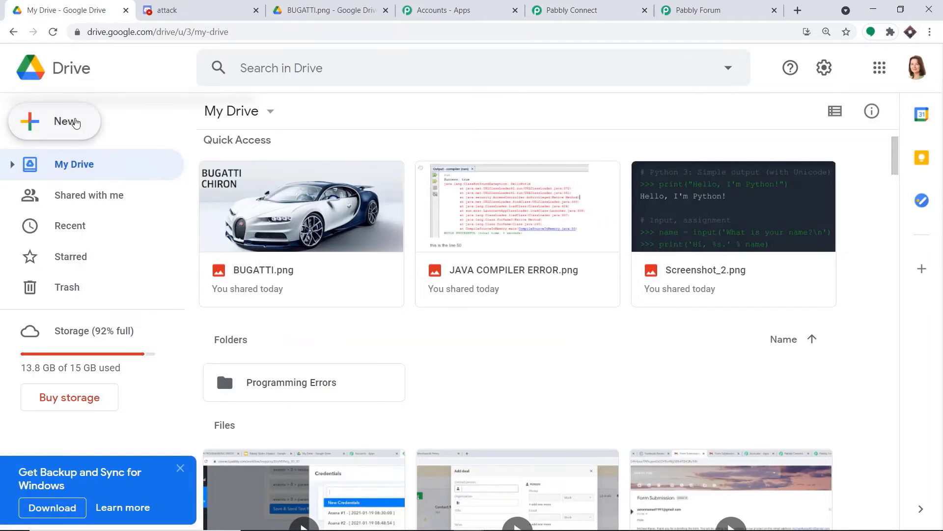
left_click(111, 132)
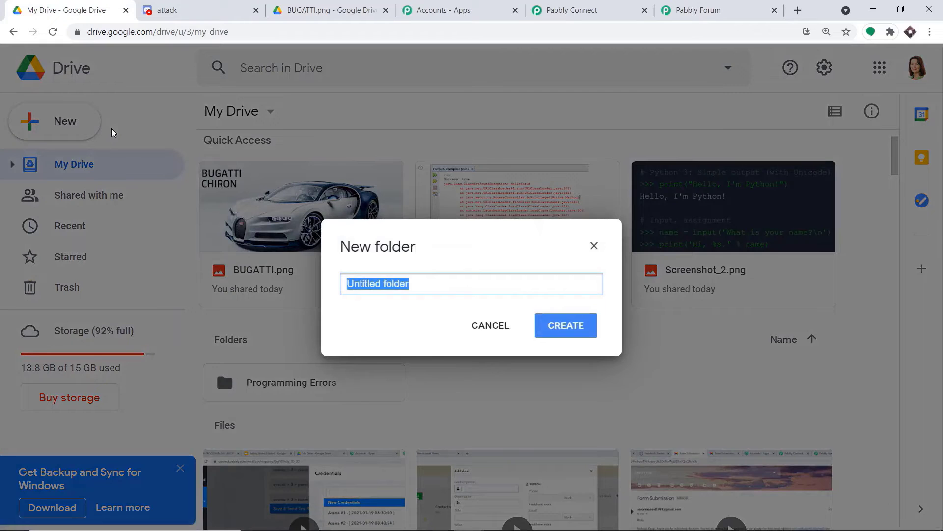
key("BackSpace")
type("CARS")
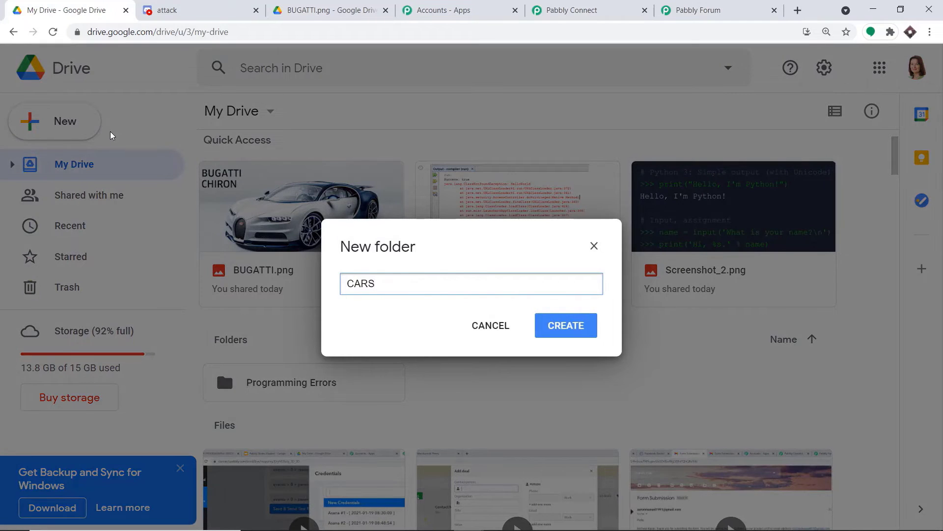
left_click(551, 325)
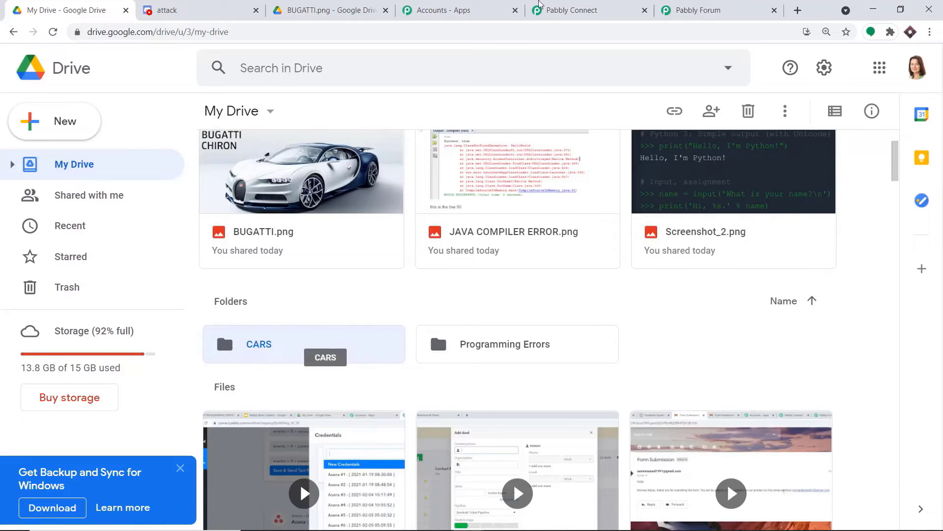
Back in Pabbly Connect, refresh the trigger's folder list and select CARS as the folder to check for new files
left_click(569, 5)
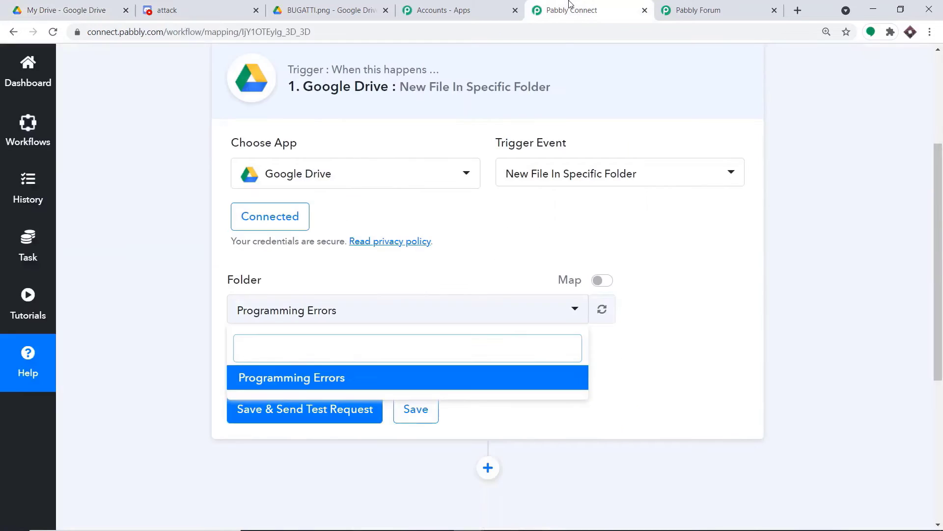
left_click(706, 279)
left_click(608, 309)
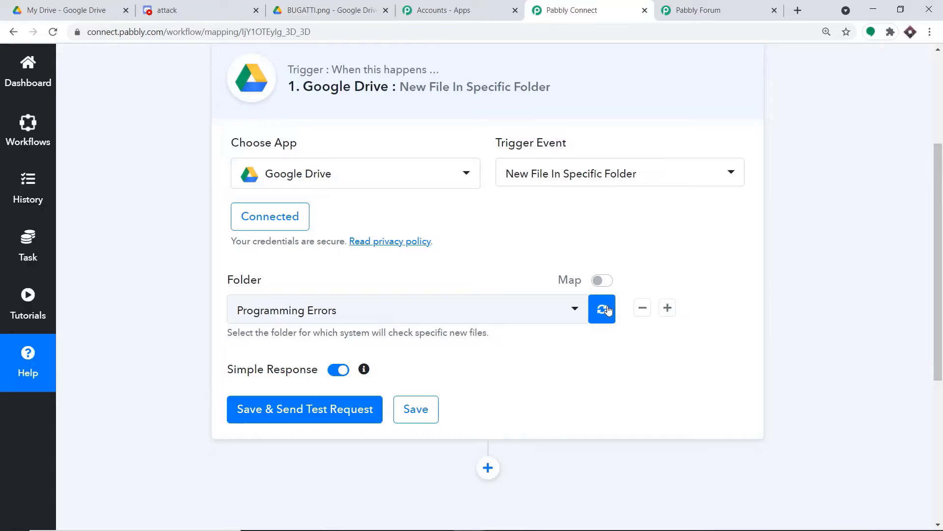
left_click(570, 311)
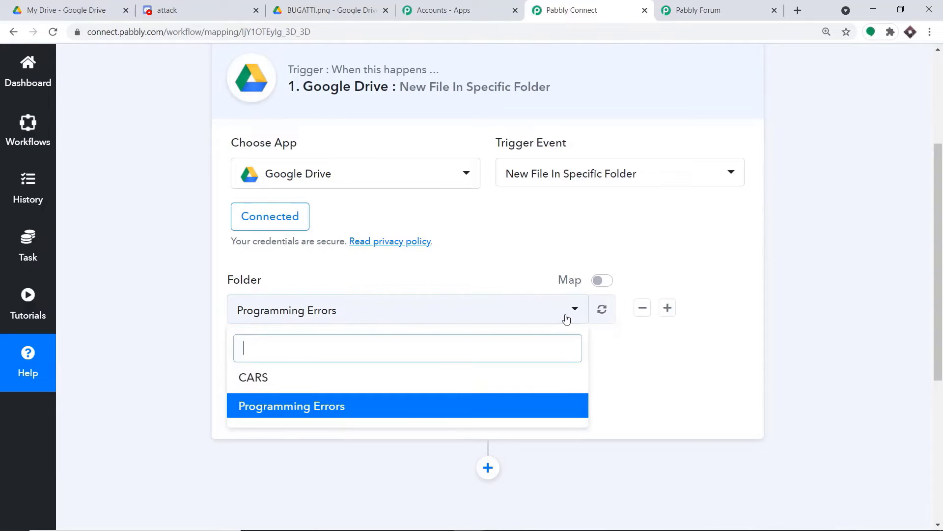
left_click(282, 385)
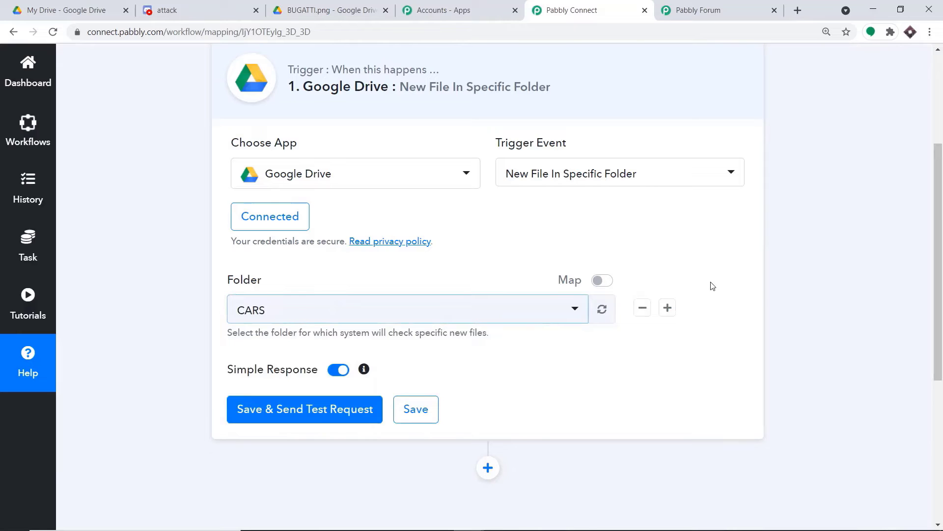
Save the Google Drive trigger and send a test request for the CARS folder
scroll(713, 285, "down", 1)
scroll(712, 286, "down", 2)
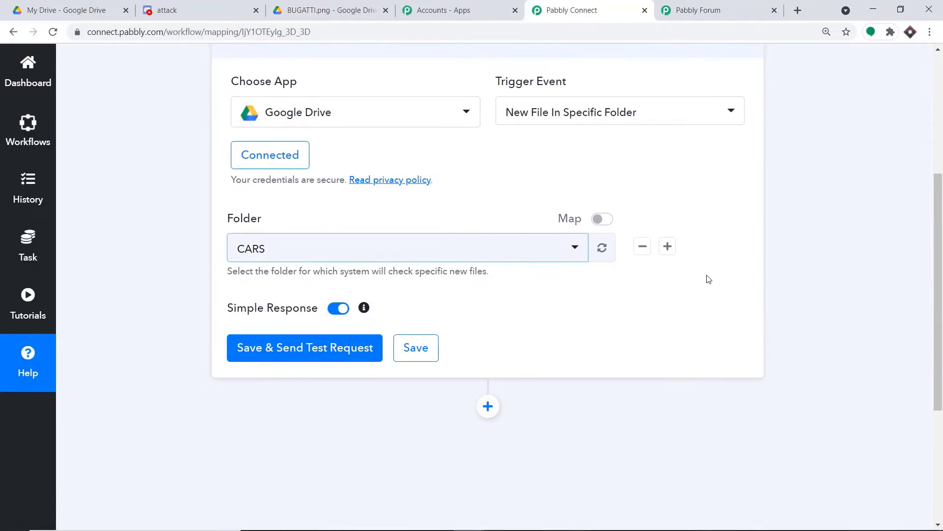
left_click(314, 357)
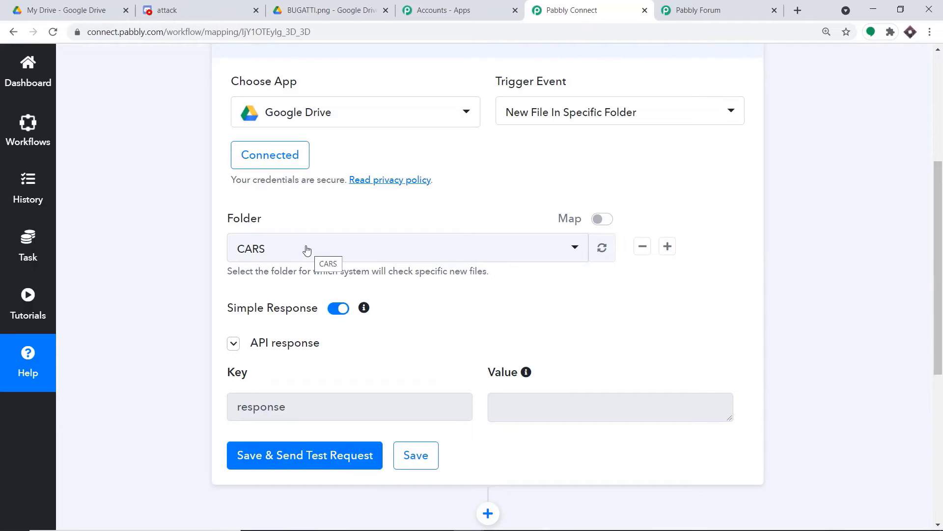
Upload the FERRARI image from the computer's recent files into the CARS folder on Google Drive and preview it
left_click(98, 14)
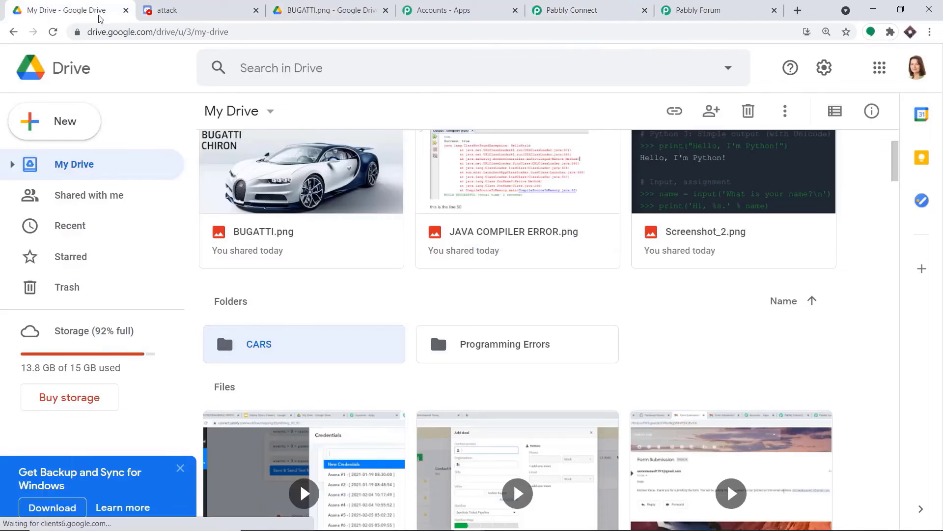
double_click(274, 347)
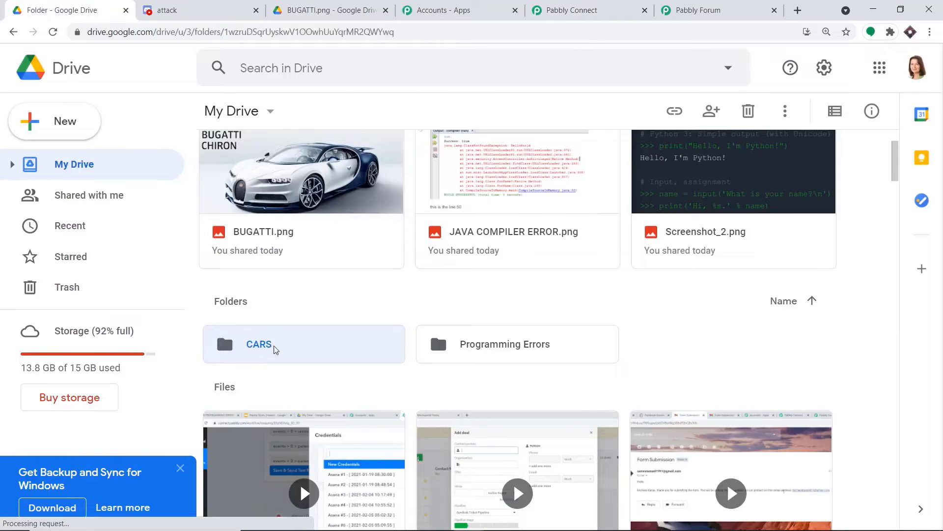
left_click(74, 126)
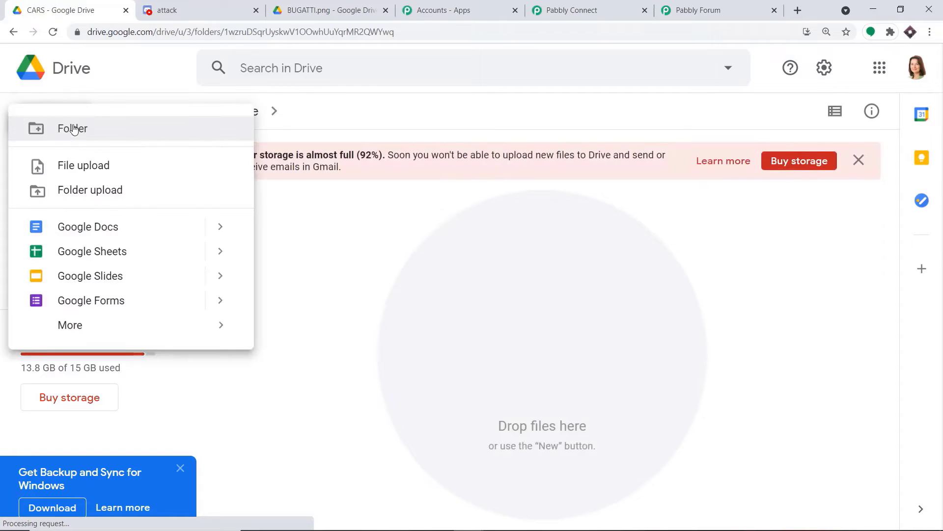
left_click(95, 166)
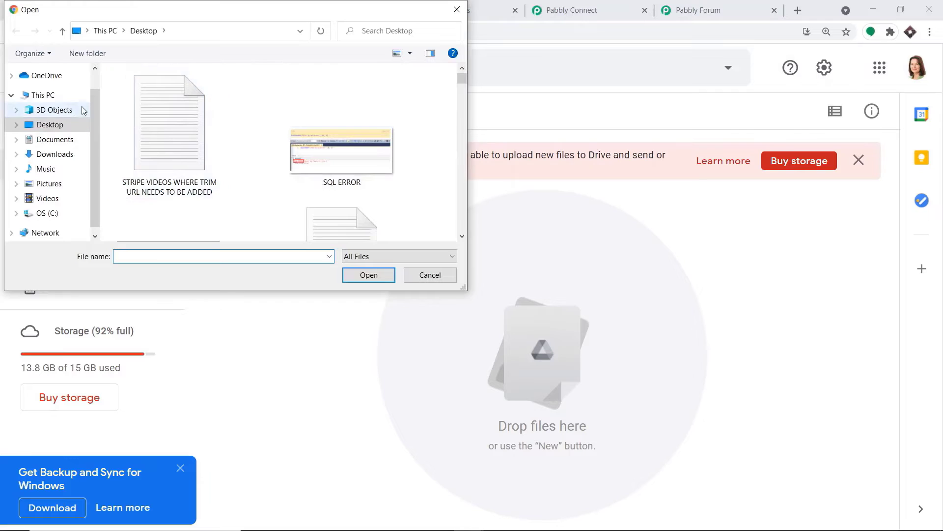
scroll(96, 80, "up", 1)
left_click(62, 84)
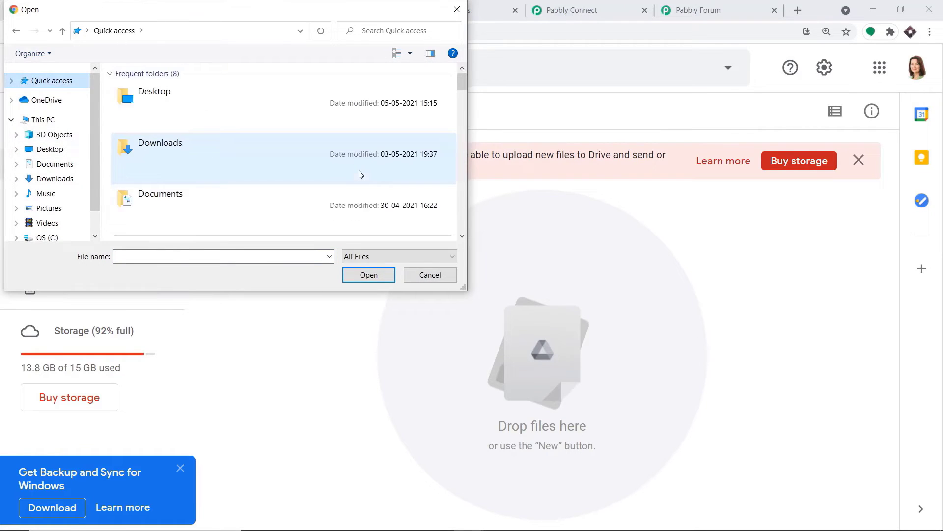
scroll(359, 172, "down", 6)
scroll(362, 176, "down", 2)
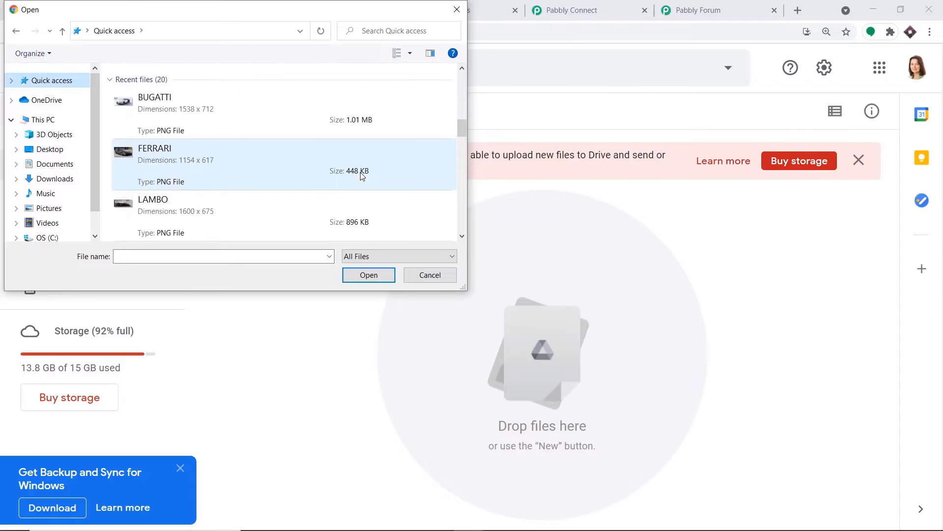
left_click(195, 164)
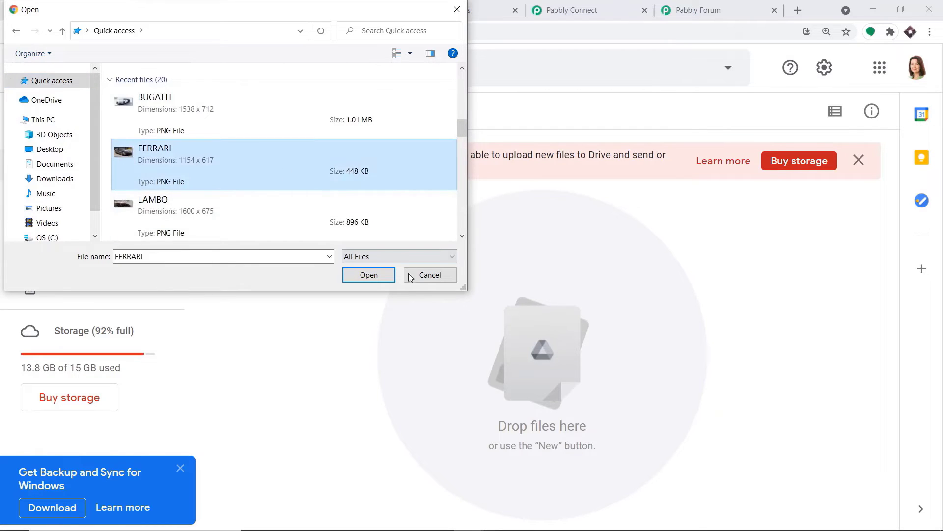
left_click(368, 275)
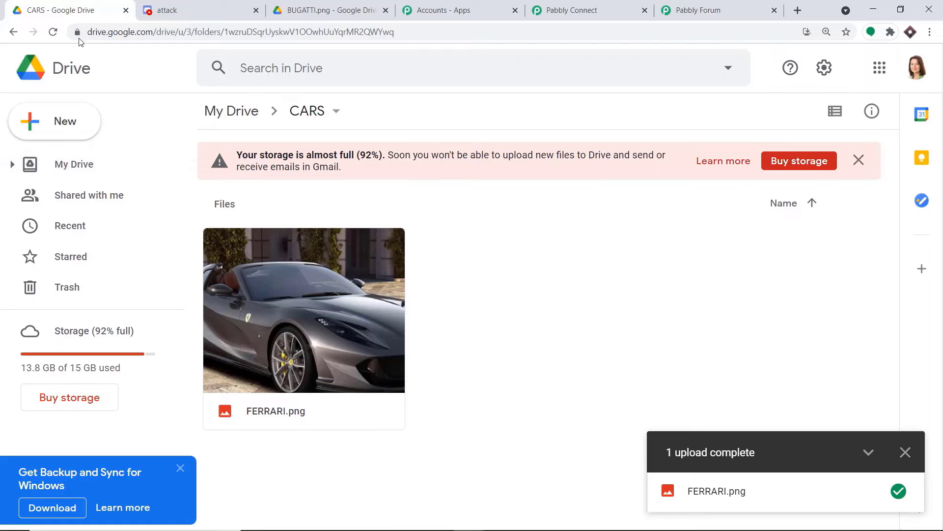
double_click(310, 317)
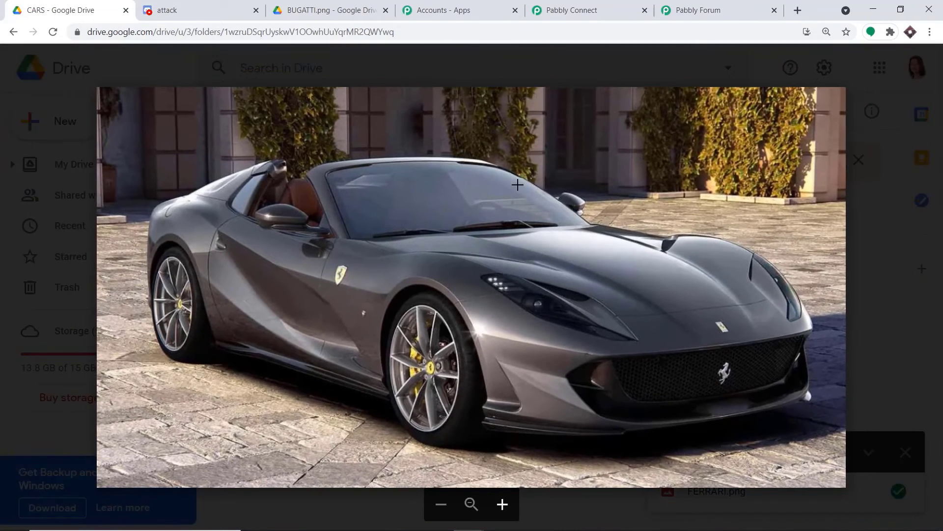
Return to the Pabbly Connect workflow, save the trigger and send the test request again
left_click(562, 5)
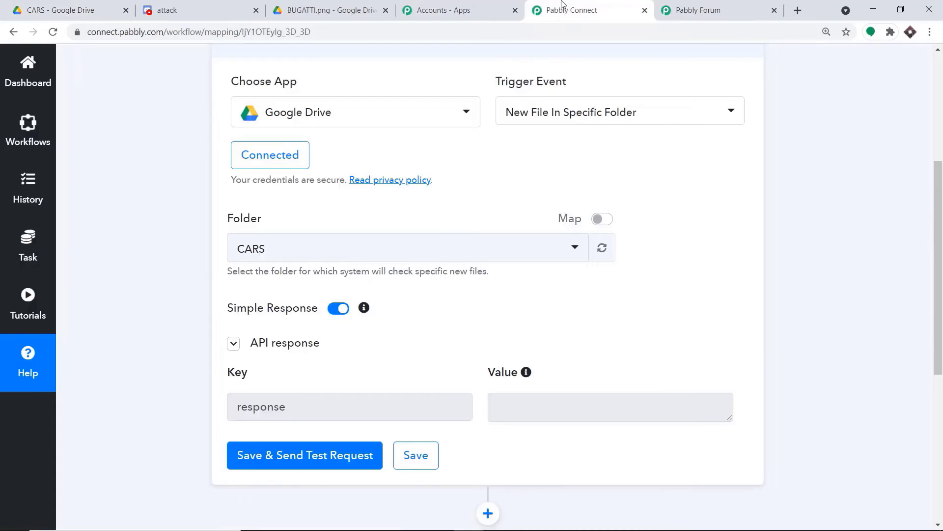
scroll(322, 389, "down", 1)
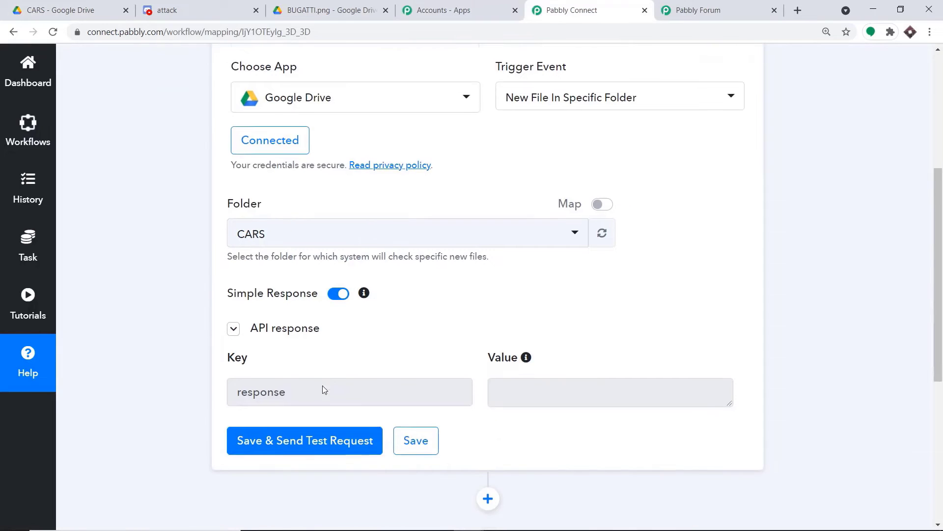
left_click(305, 391)
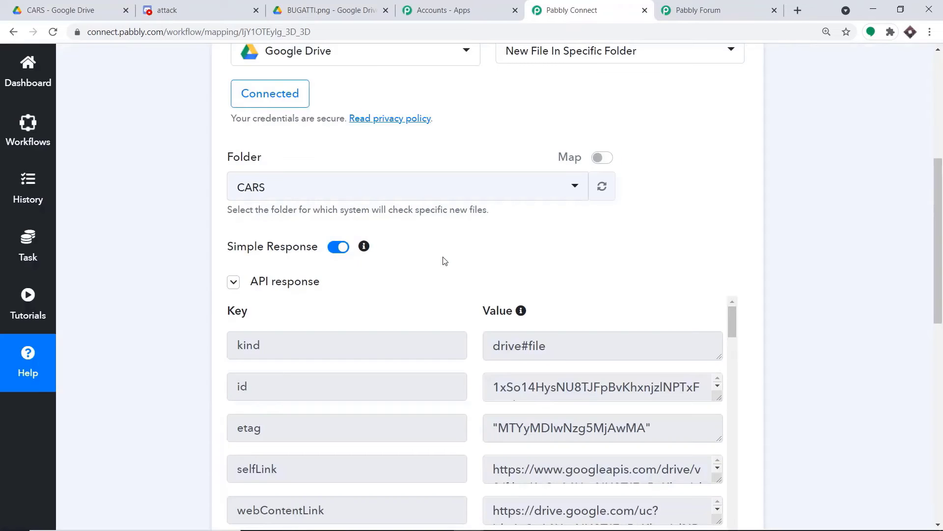
Examine the file details in the trigger's API response, enlarging the id value to read it in full
scroll(509, 250, "down", 3)
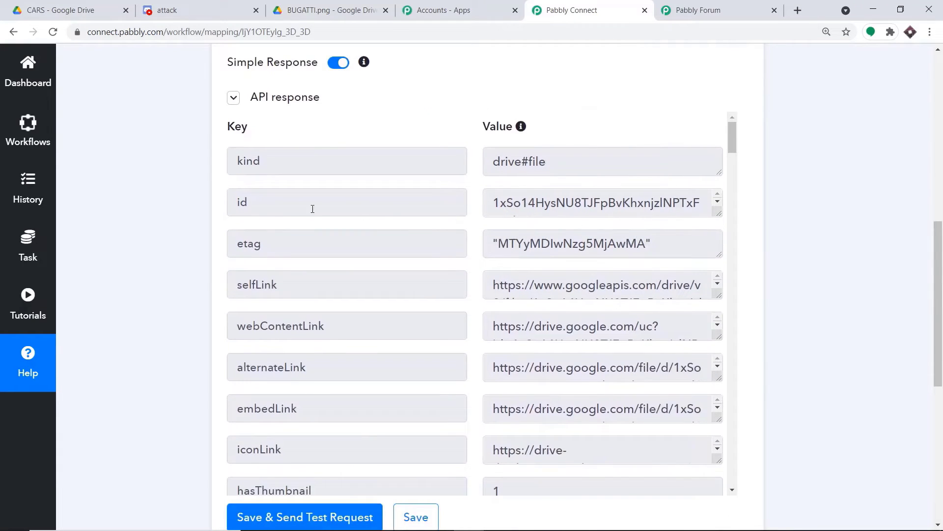
left_click_drag(719, 214, 728, 265)
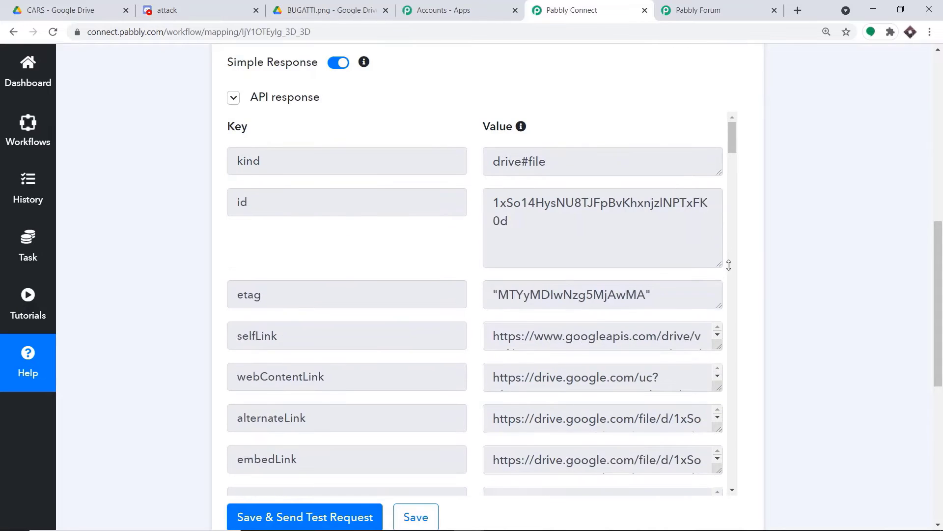
triple_click(491, 198)
scroll(699, 251, "down", 5)
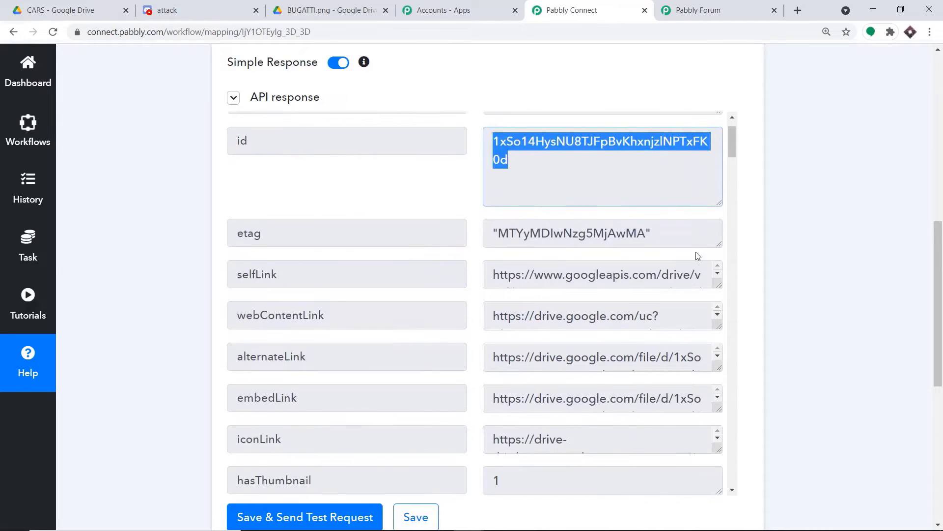
scroll(618, 287, "down", 2)
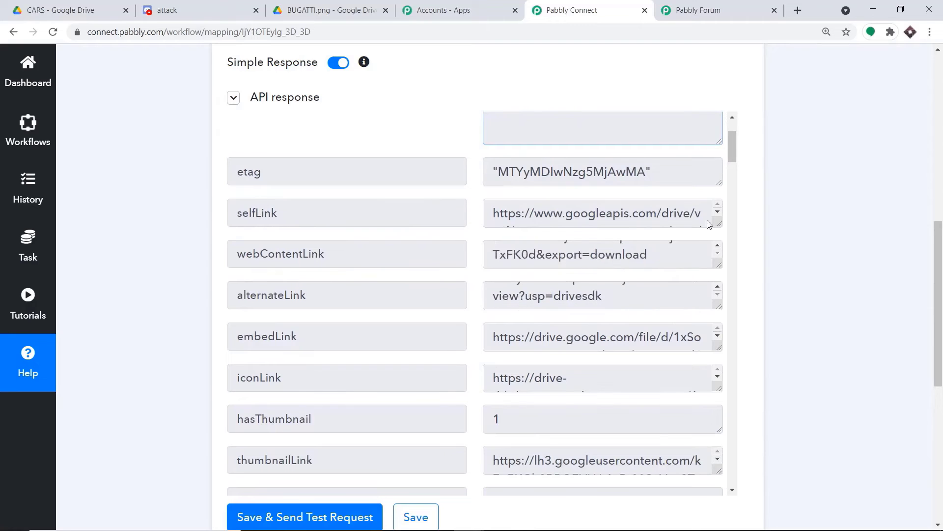
left_click_drag(732, 146, 729, 211)
scroll(708, 217, "down", 3)
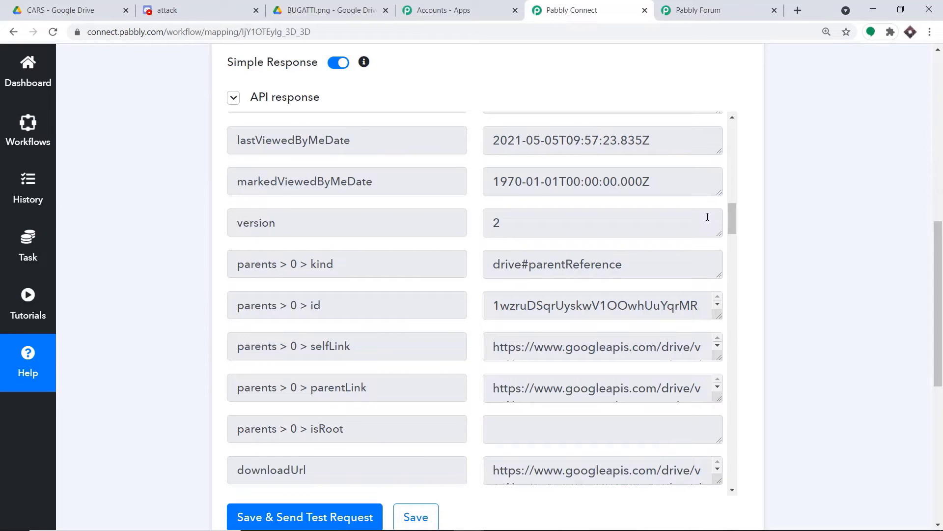
Add an action step below the Google Drive trigger and choose Filter by Pabbly as its app
scroll(775, 225, "down", 8)
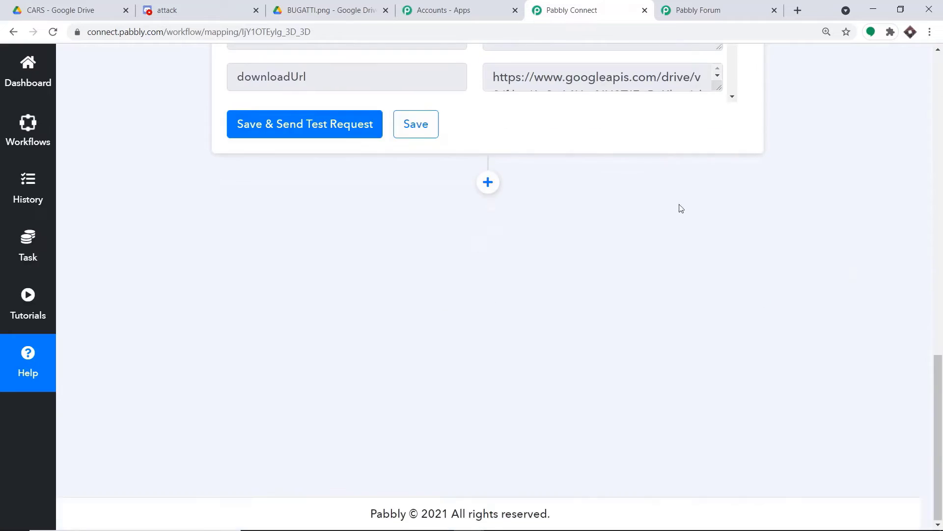
left_click(488, 182)
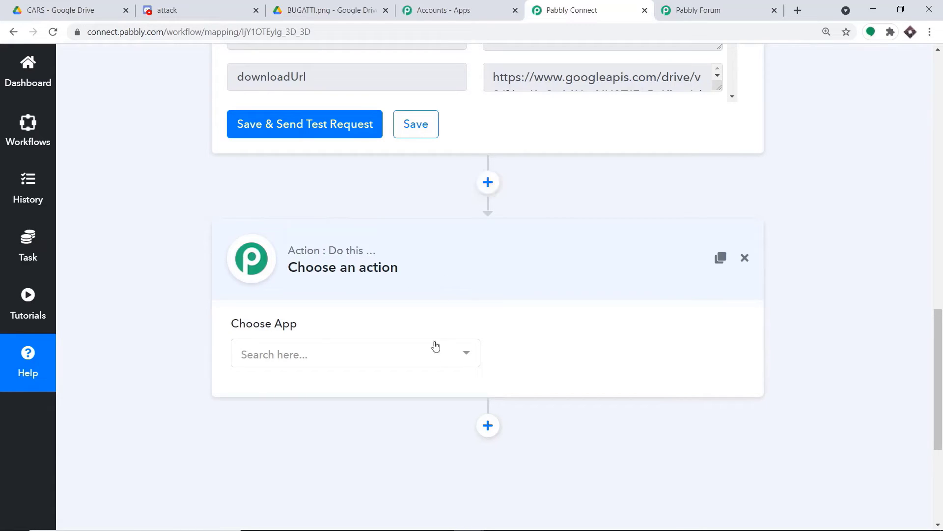
left_click(435, 361)
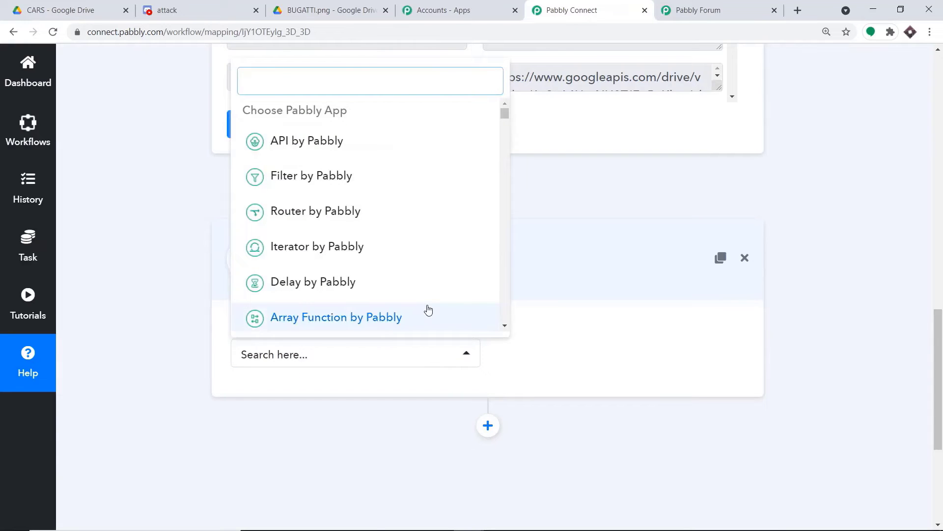
type("FILTER")
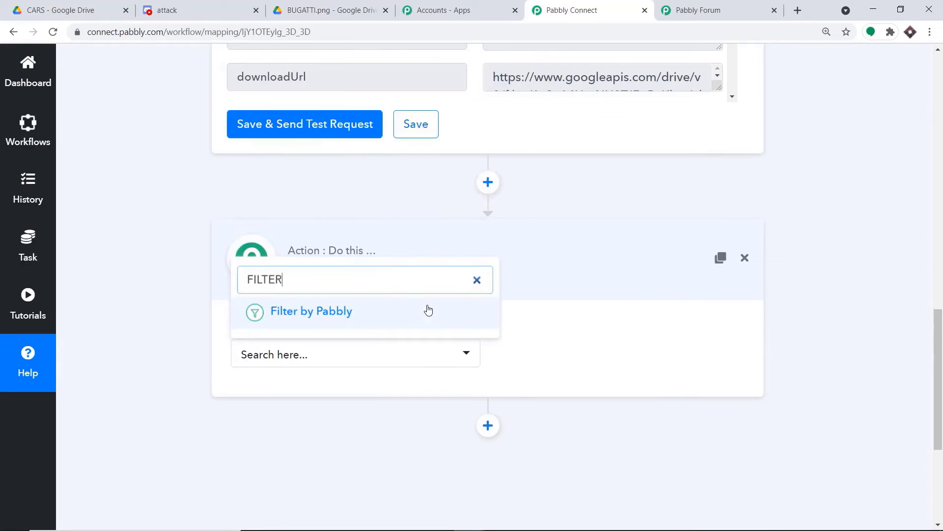
left_click(387, 308)
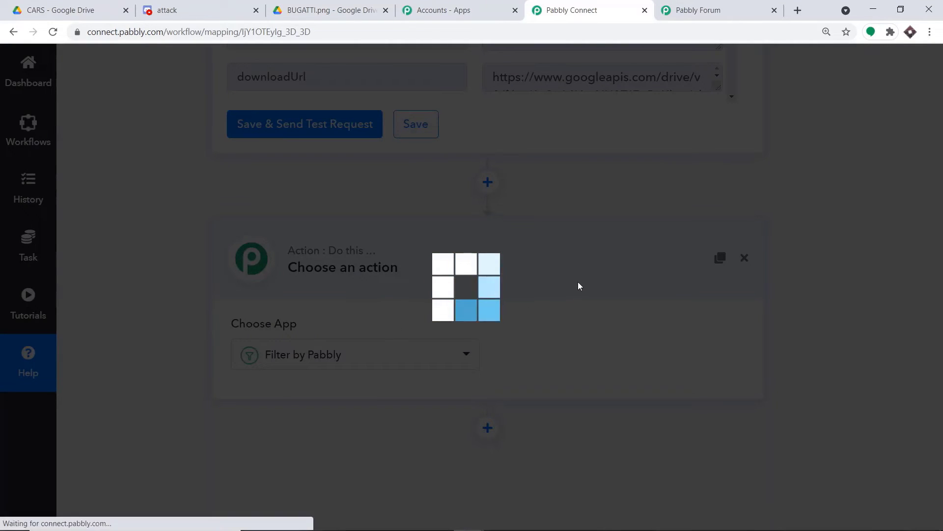
Set the filter condition to the trigger's mimeType Equal To image/png
scroll(577, 286, "down", 2)
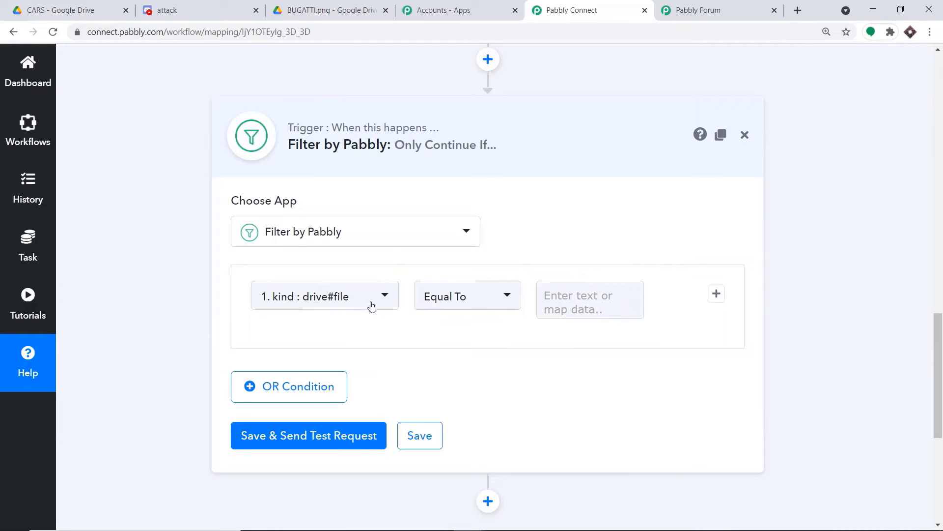
left_click(372, 306)
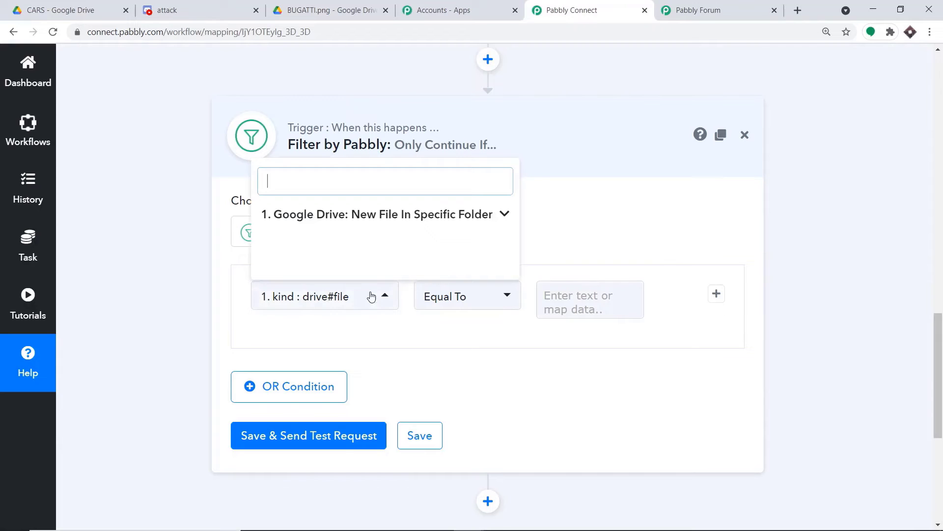
left_click(370, 224)
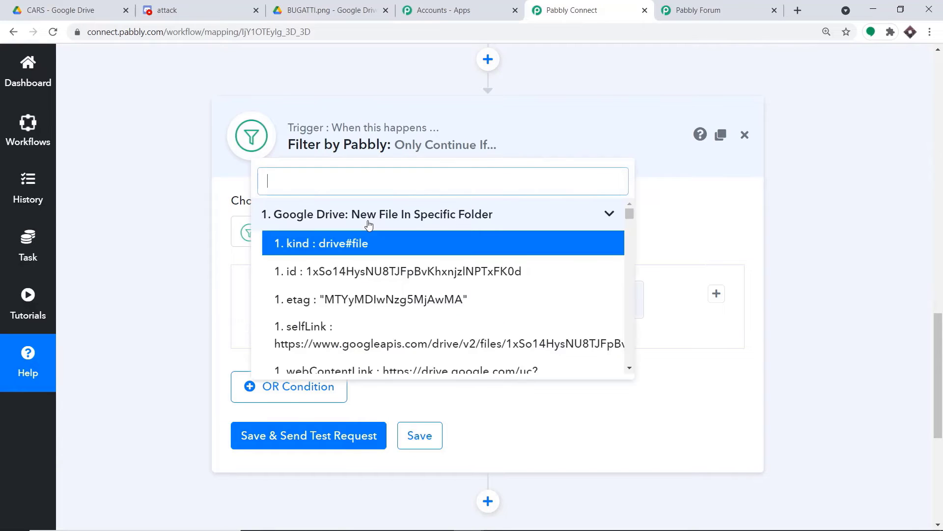
type("image")
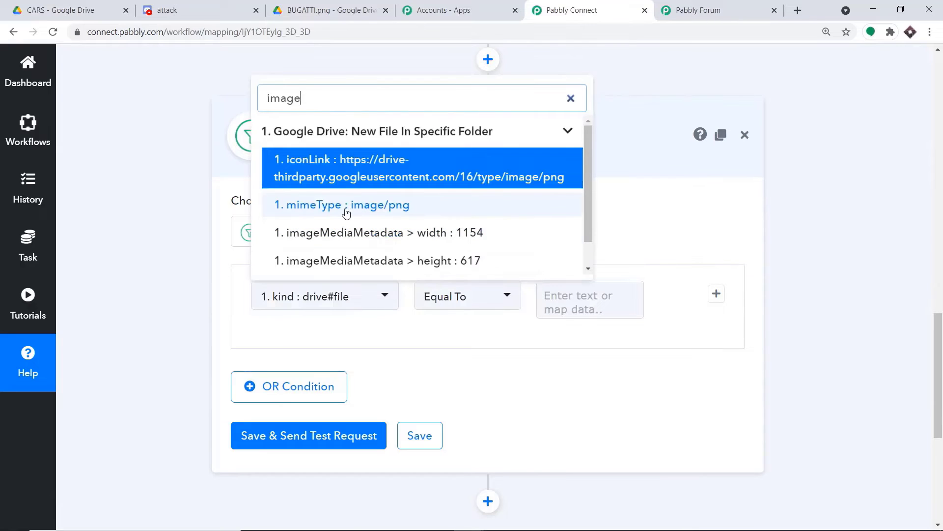
left_click(319, 211)
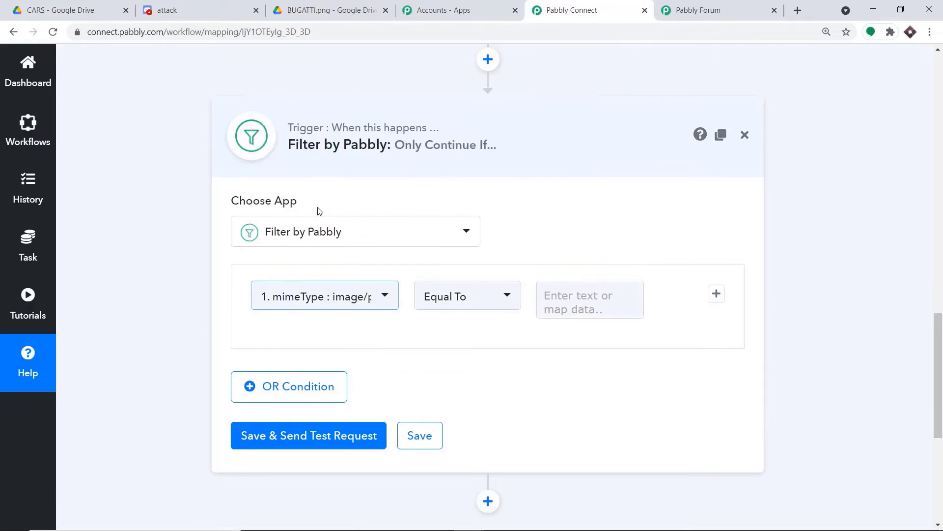
left_click(555, 295)
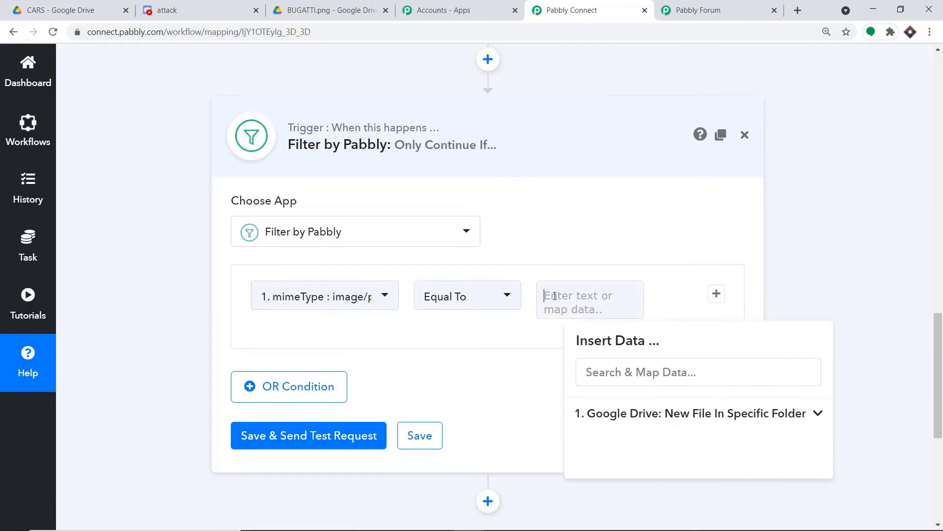
type("image")
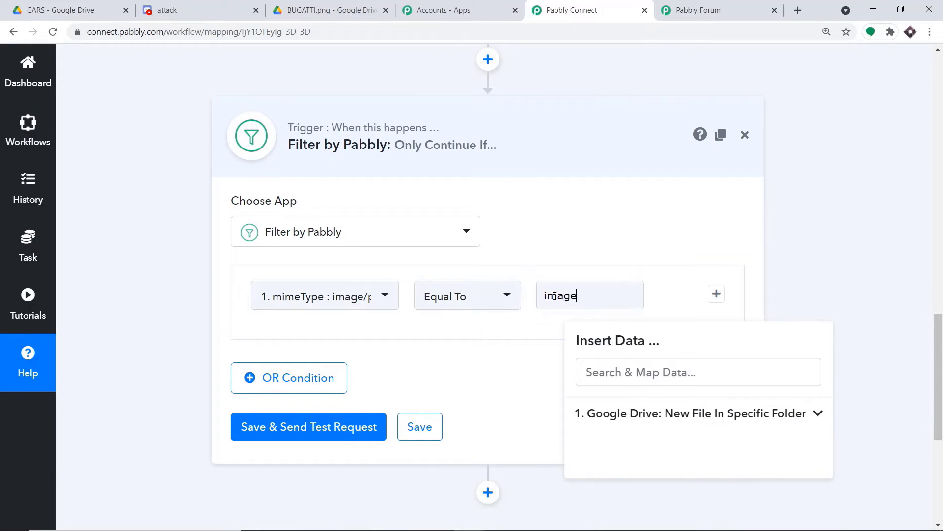
type("/png")
left_click(465, 354)
Save the Filter by Pabbly step and send a test request to check the condition
scroll(447, 313, "down", 2)
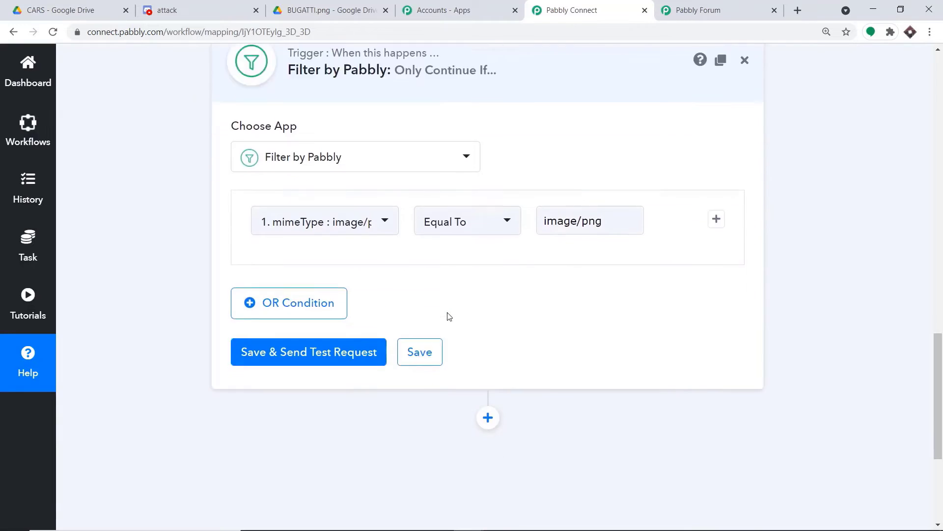
scroll(448, 316, "down", 1)
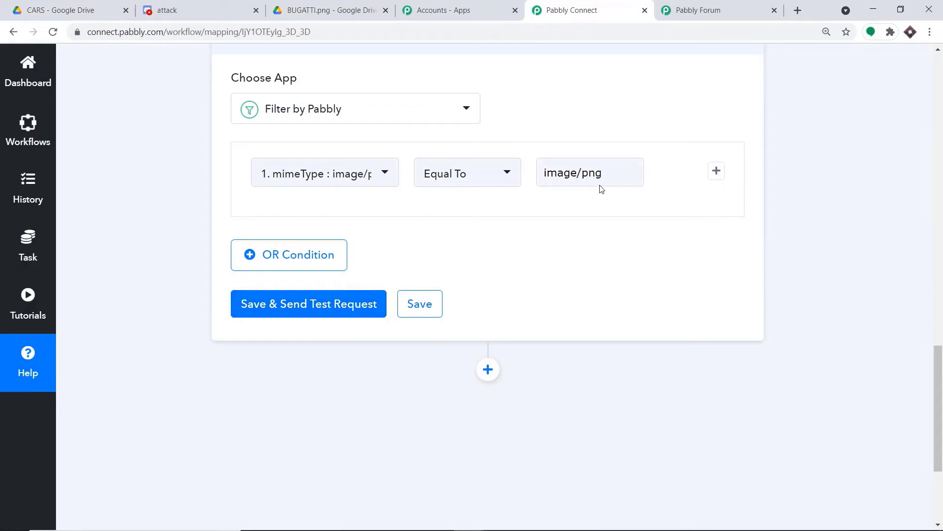
left_click(352, 303)
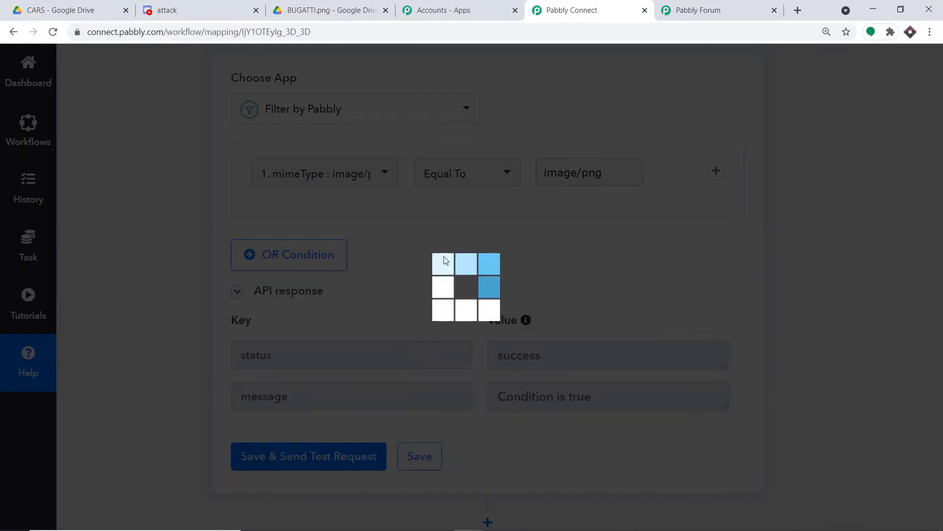
scroll(492, 236, "down", 5)
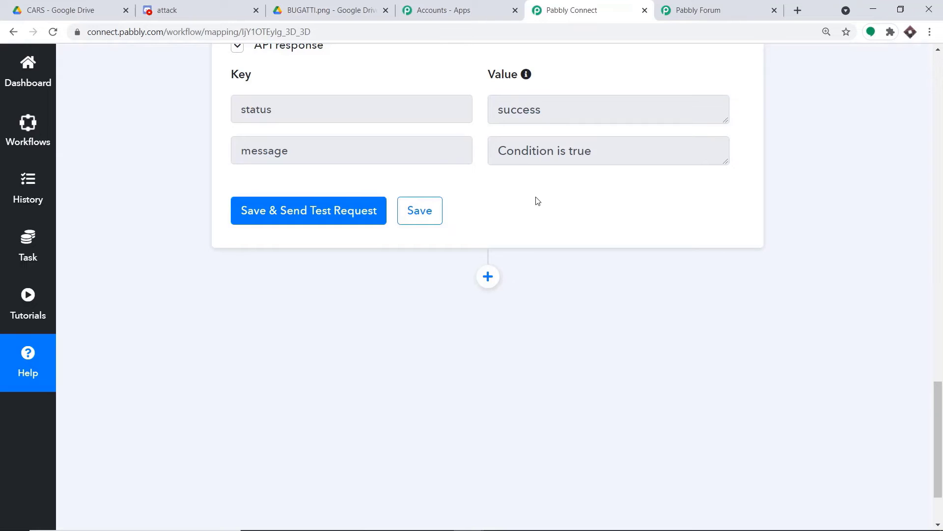
scroll(537, 200, "up", 7)
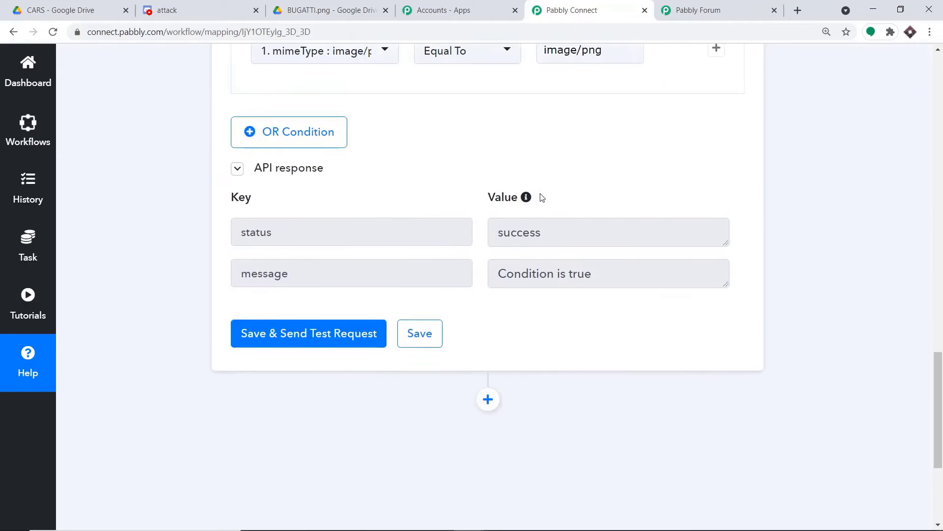
scroll(542, 196, "up", 8)
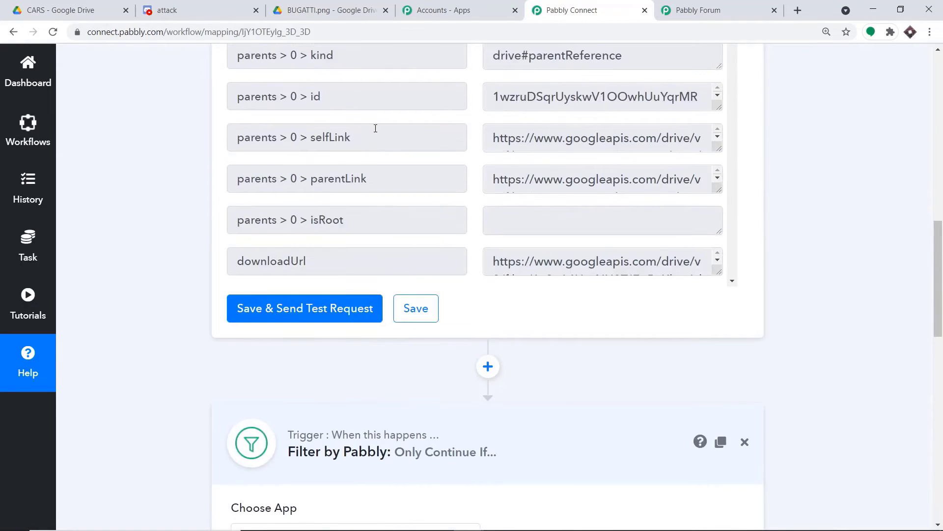
scroll(594, 142, "down", 5)
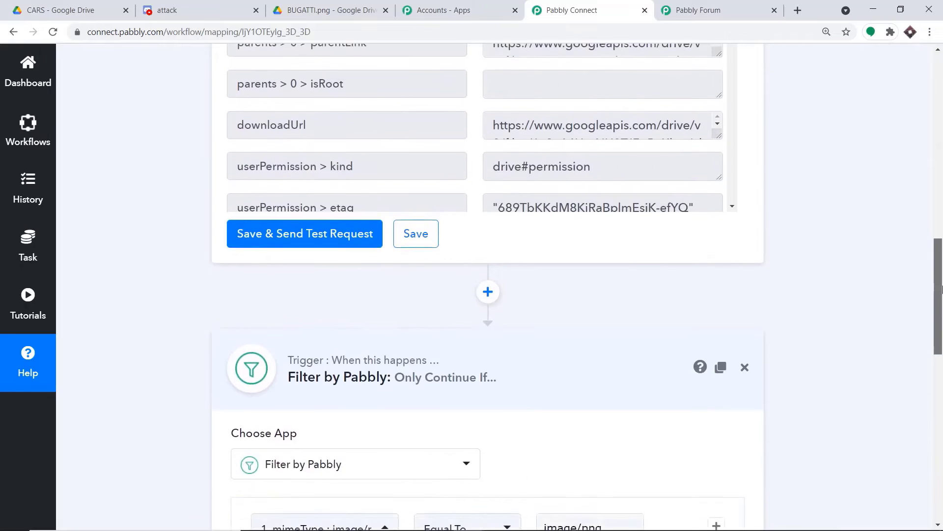
Add an action step after the filter using Google Drive with the Share a File With Anyone event
left_click_drag(936, 274, 922, 427)
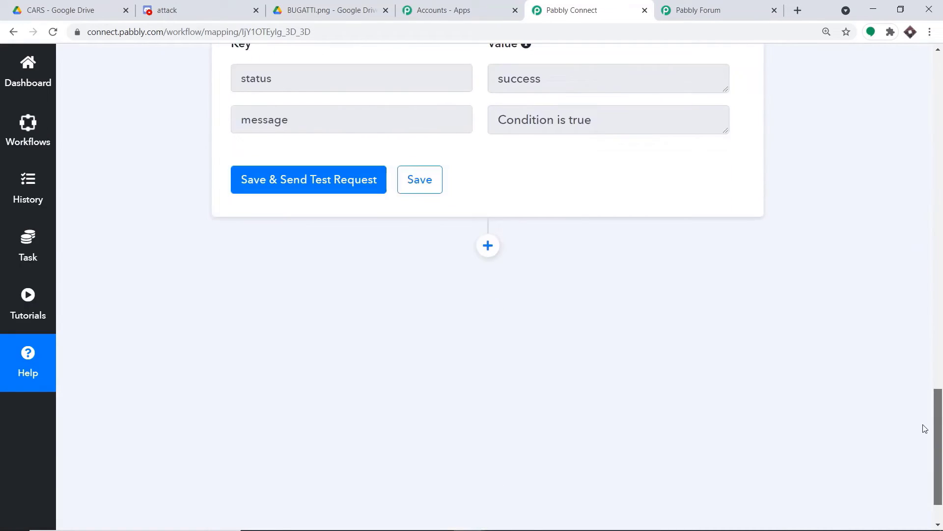
left_click(487, 255)
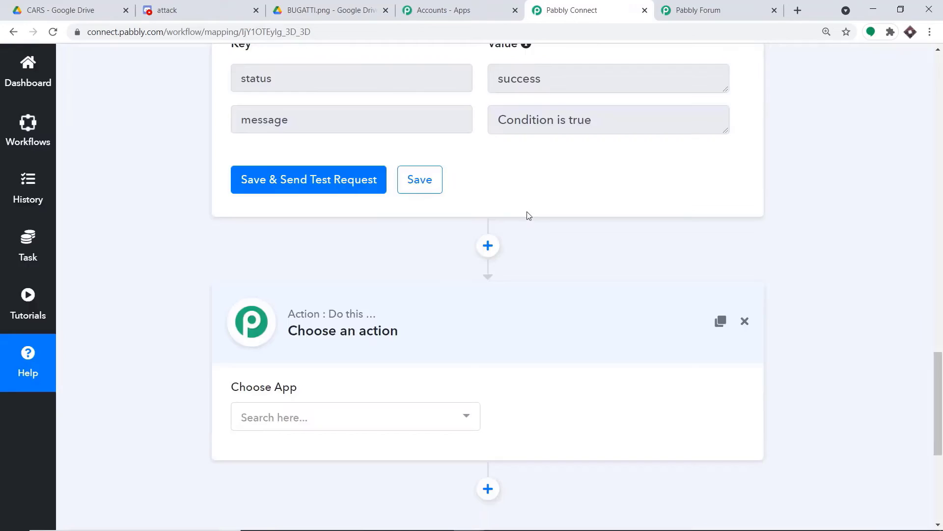
scroll(535, 209, "down", 3)
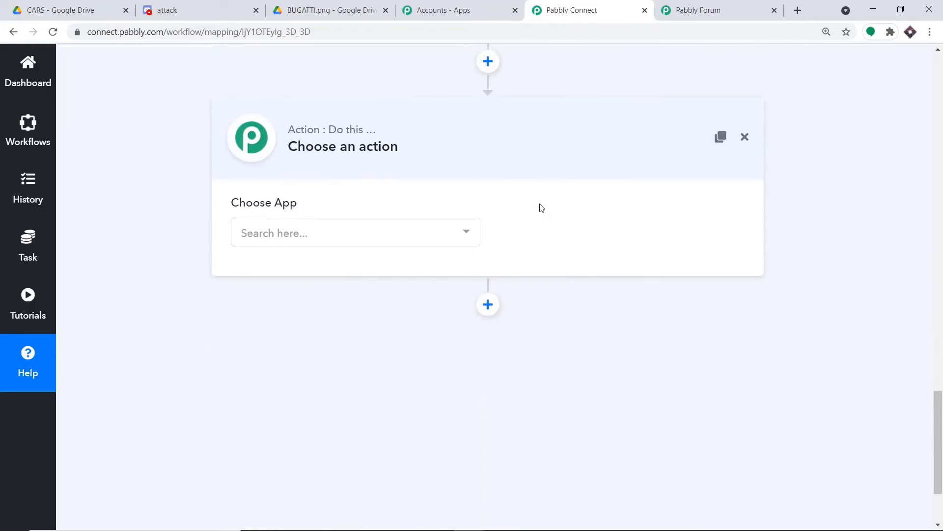
left_click(357, 239)
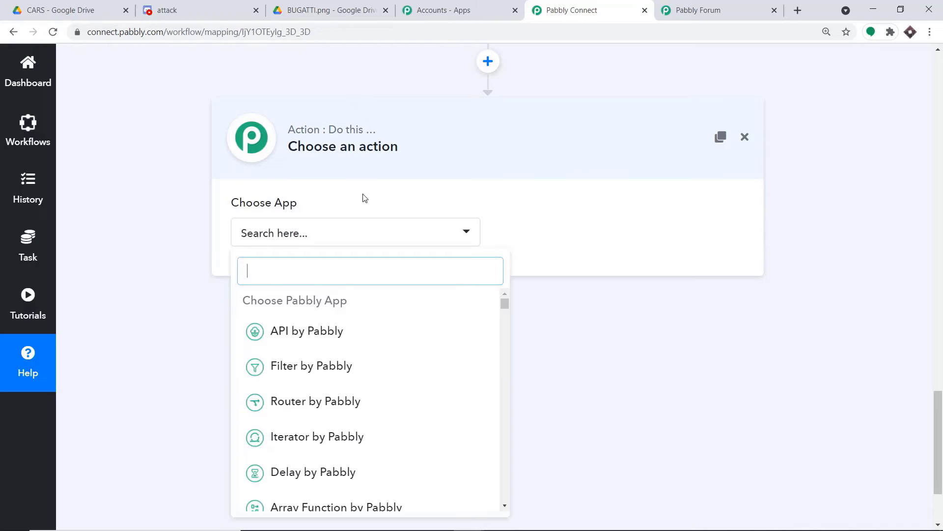
type("google ")
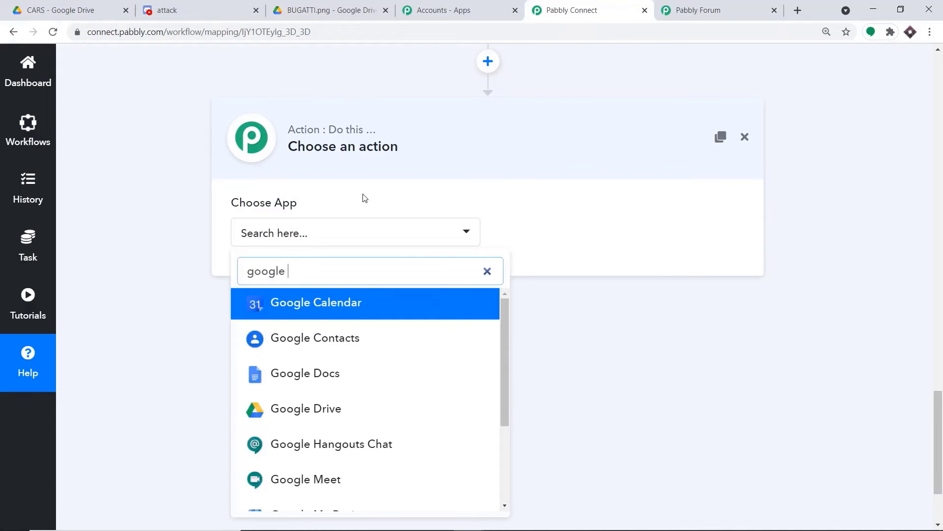
type("drive")
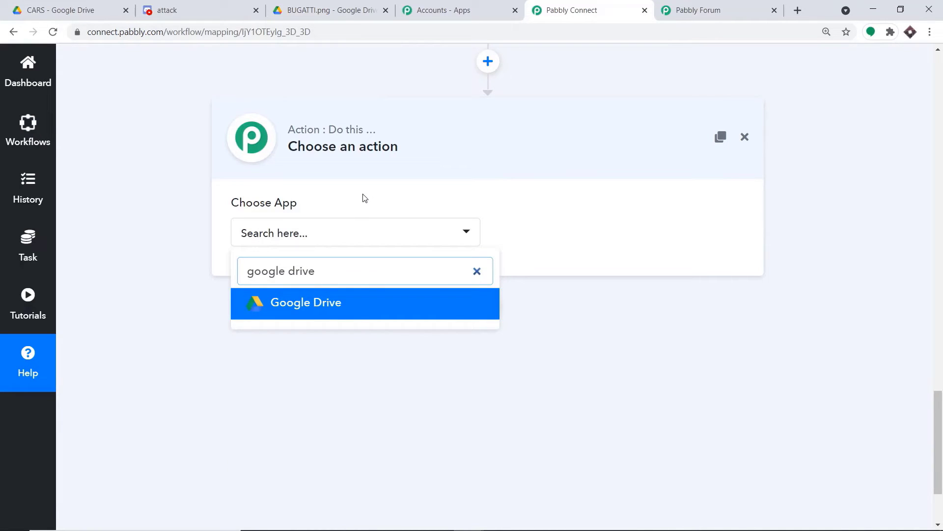
left_click(361, 302)
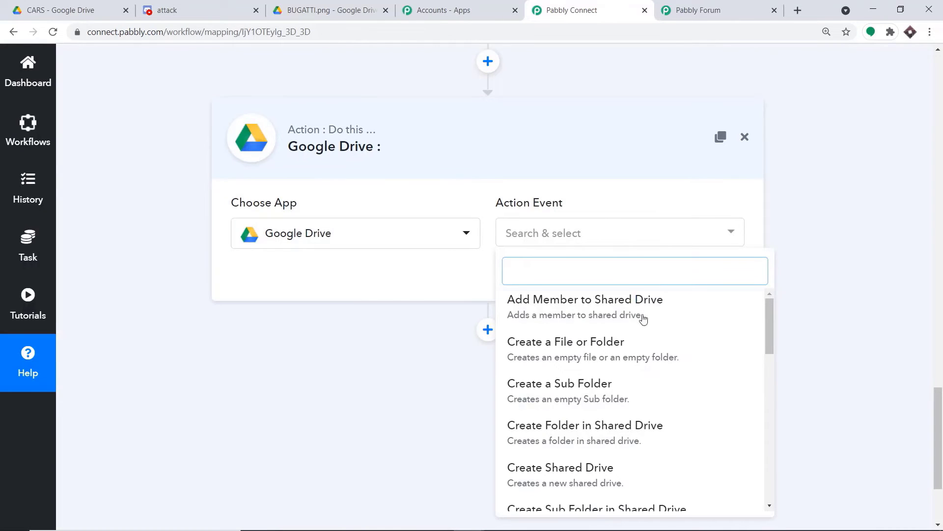
scroll(652, 348, "down", 3)
scroll(652, 352, "down", 6)
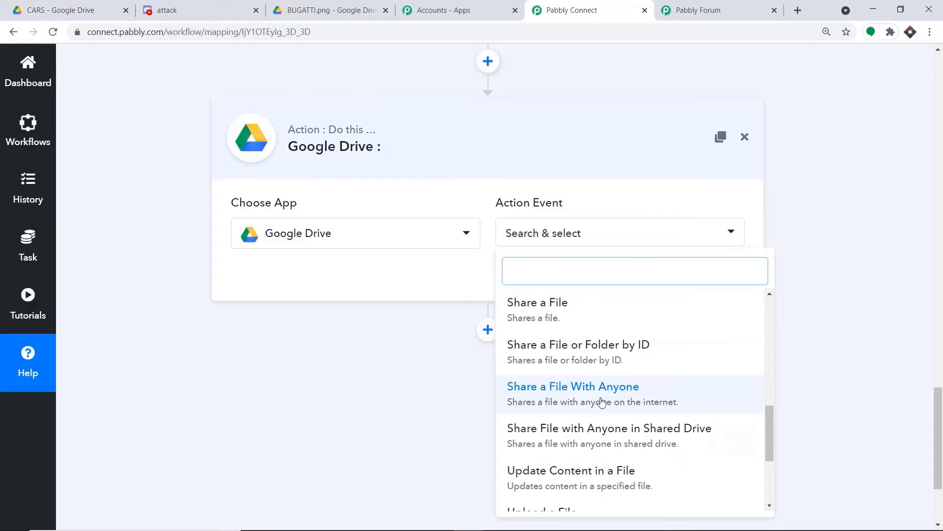
left_click(602, 401)
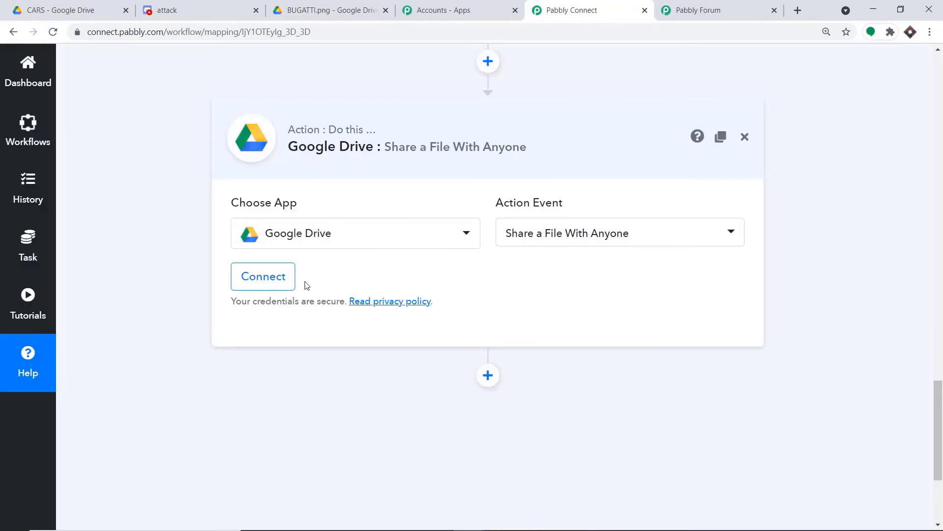
Connect the Google Drive action with new credentials, choosing the Google account and allowing both requested Pabbly Connect Drive permissions
left_click(282, 278)
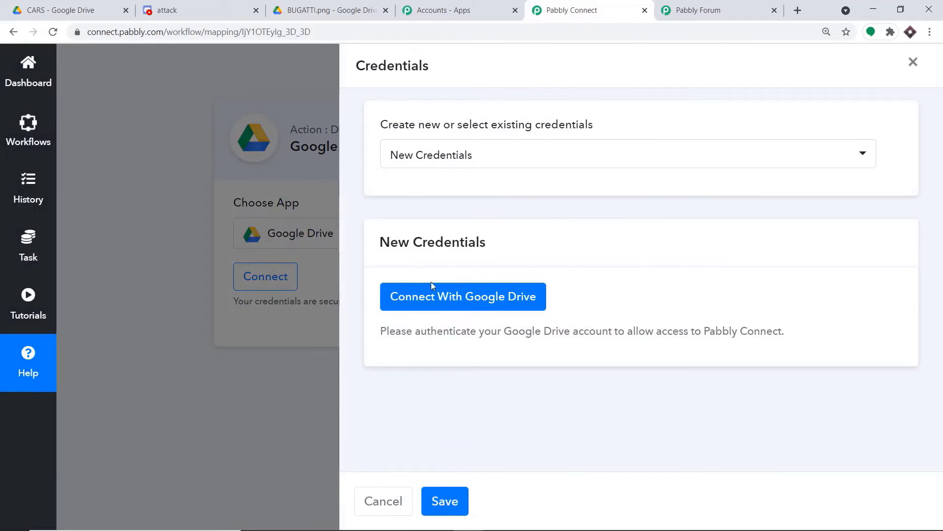
left_click(442, 297)
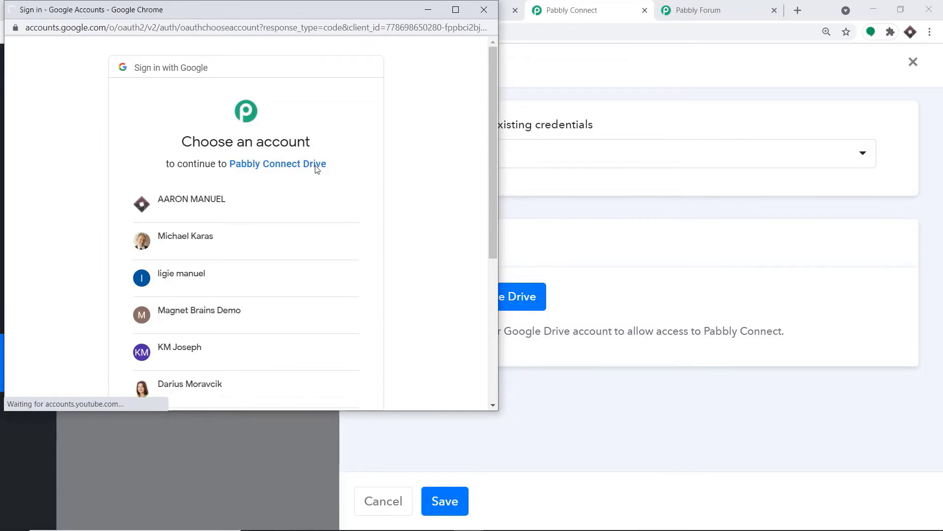
scroll(295, 197, "down", 3)
left_click(224, 268)
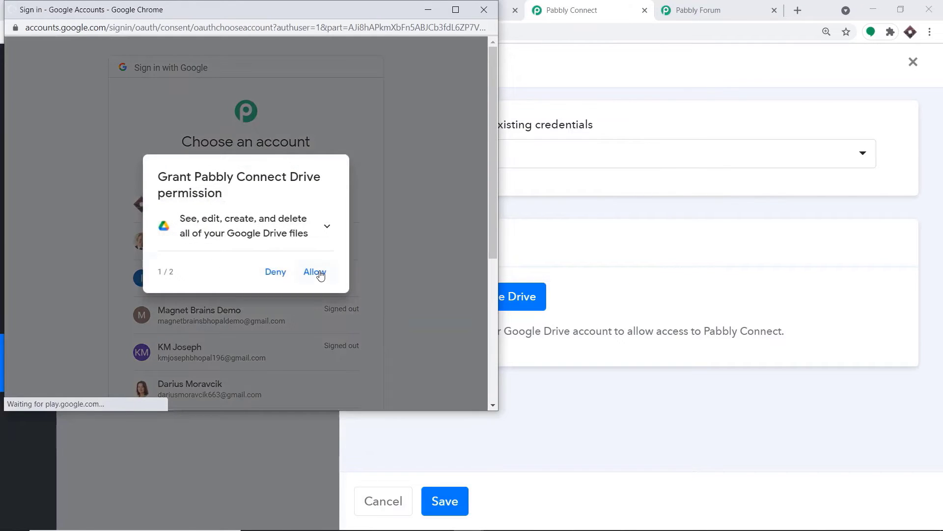
left_click(320, 274)
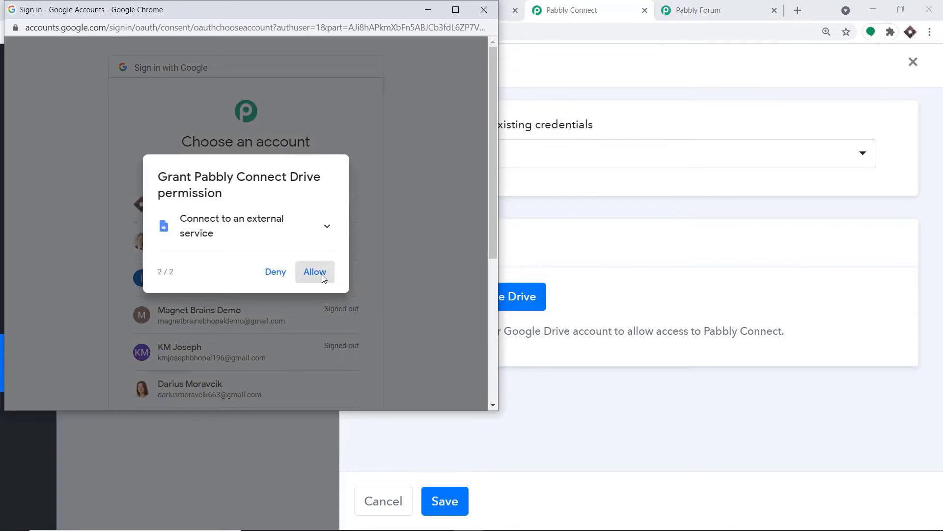
left_click(323, 274)
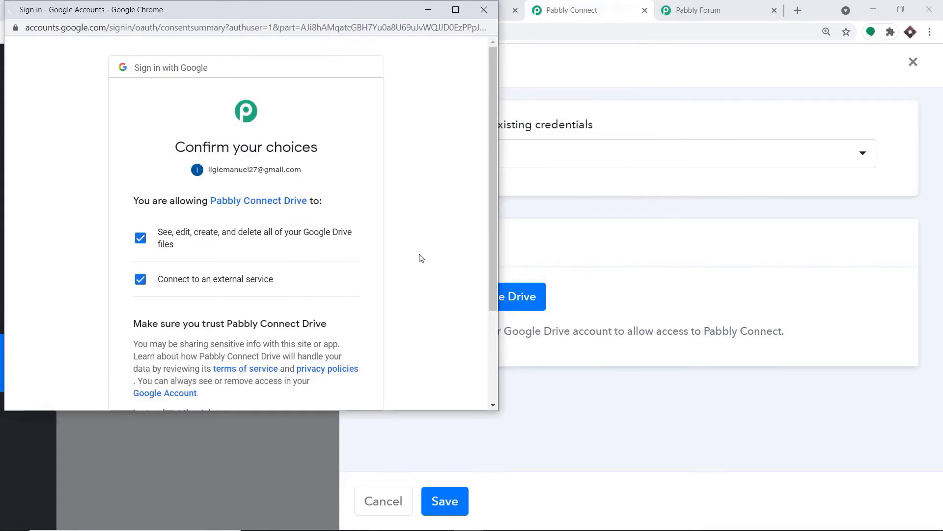
scroll(388, 282, "down", 3)
left_click(329, 323)
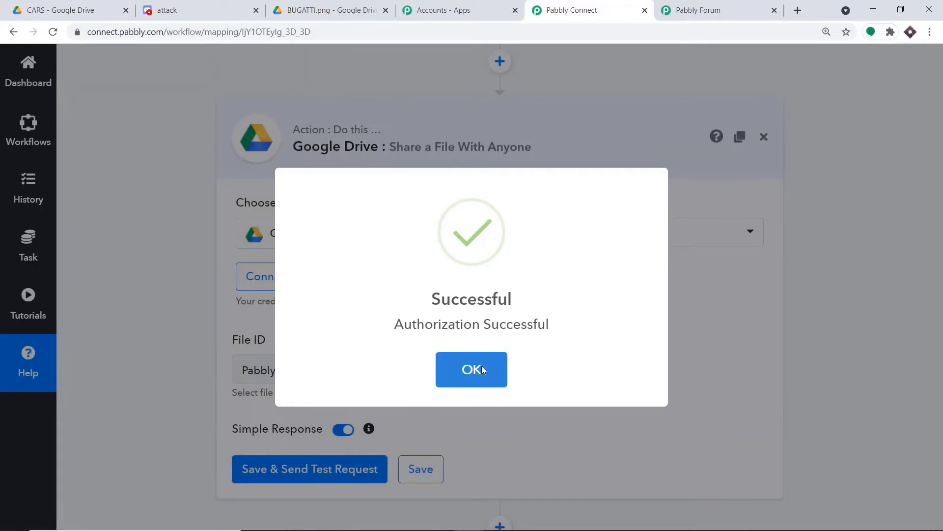
left_click(482, 369)
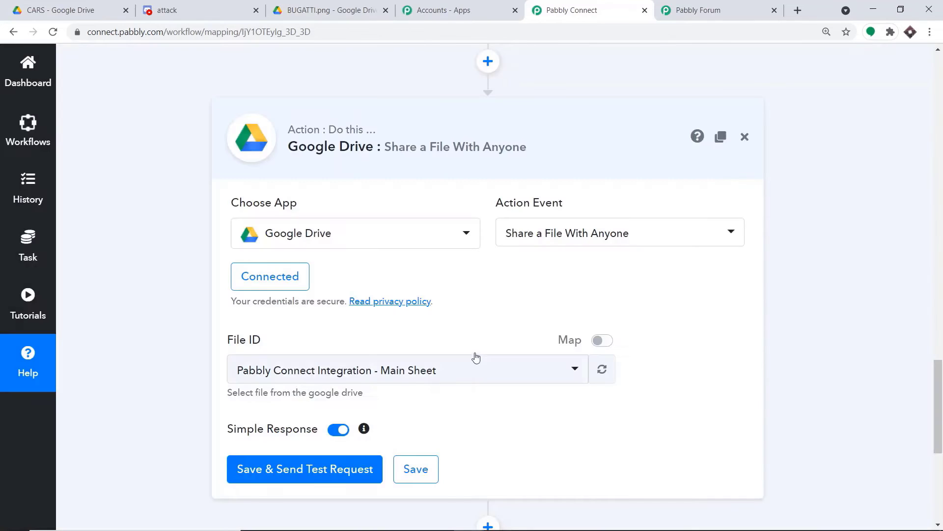
Reconnect the Google Drive action with new credentials, authorizing a different Google account, the one holding the car images
left_click(367, 376)
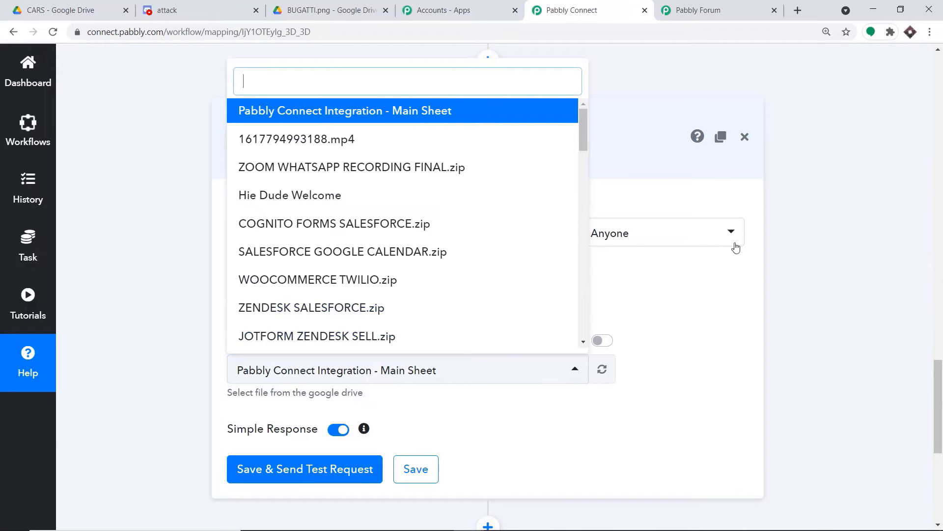
left_click(716, 290)
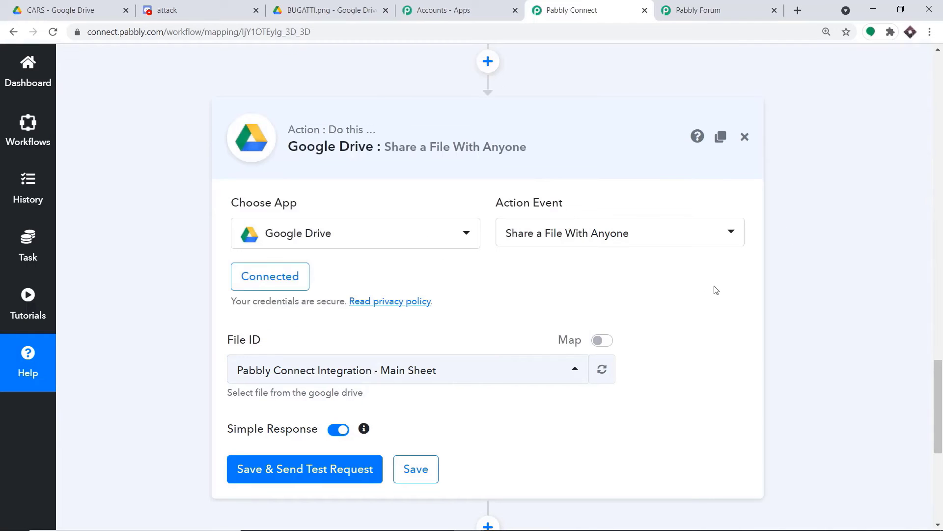
left_click(266, 279)
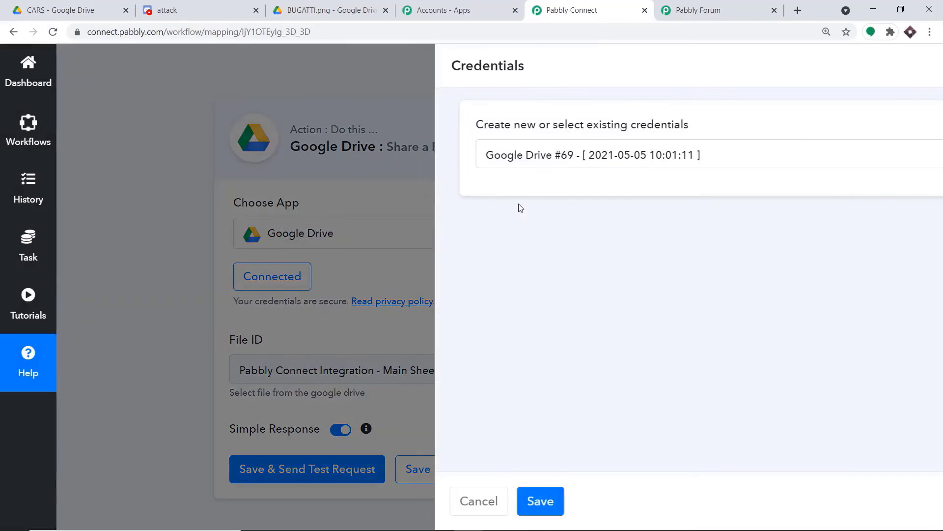
left_click(486, 163)
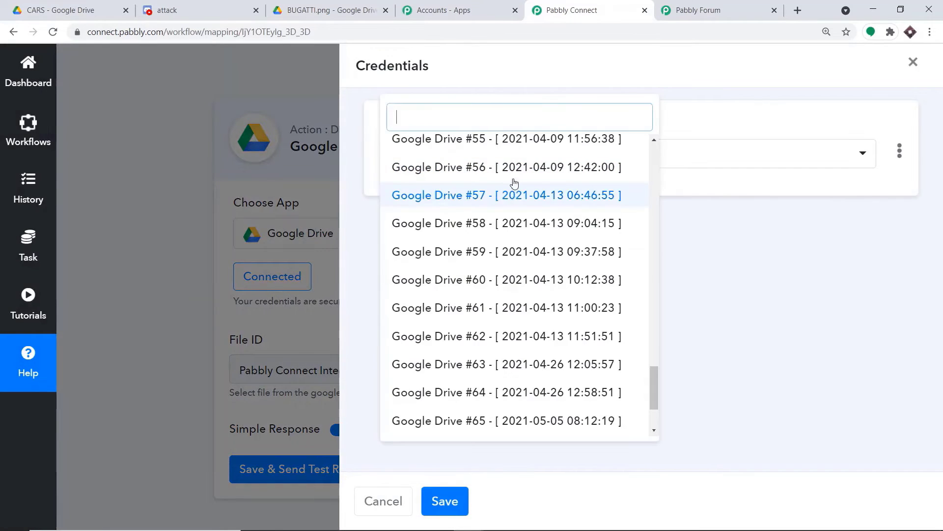
scroll(627, 296, "up", 10)
left_click_drag(654, 307, 656, 158)
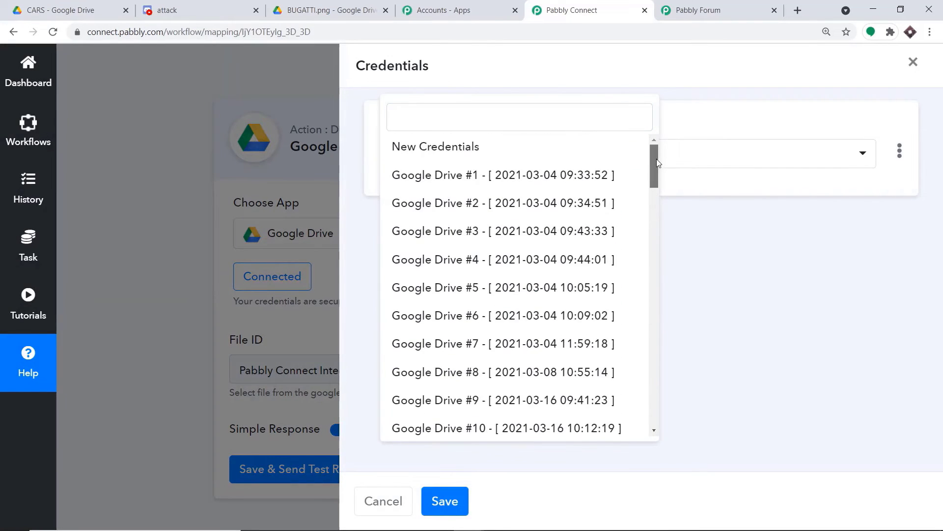
left_click(503, 155)
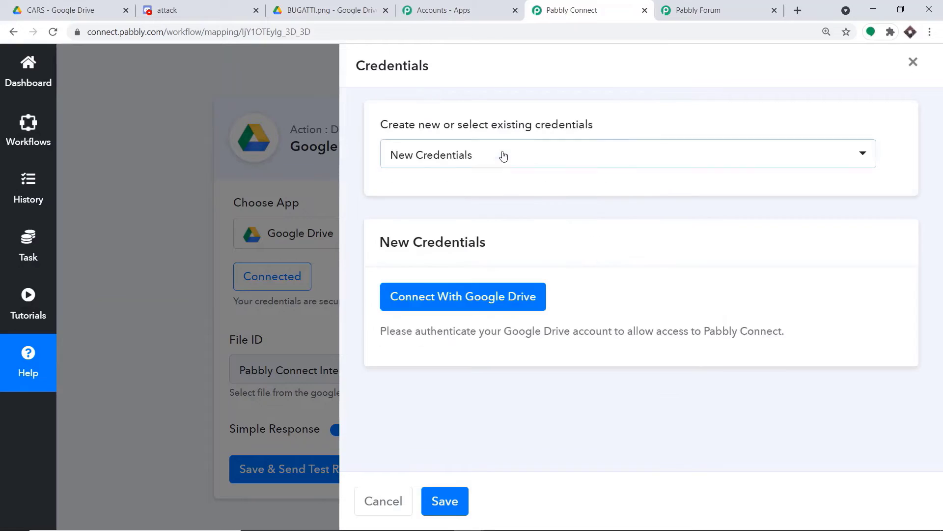
left_click(477, 297)
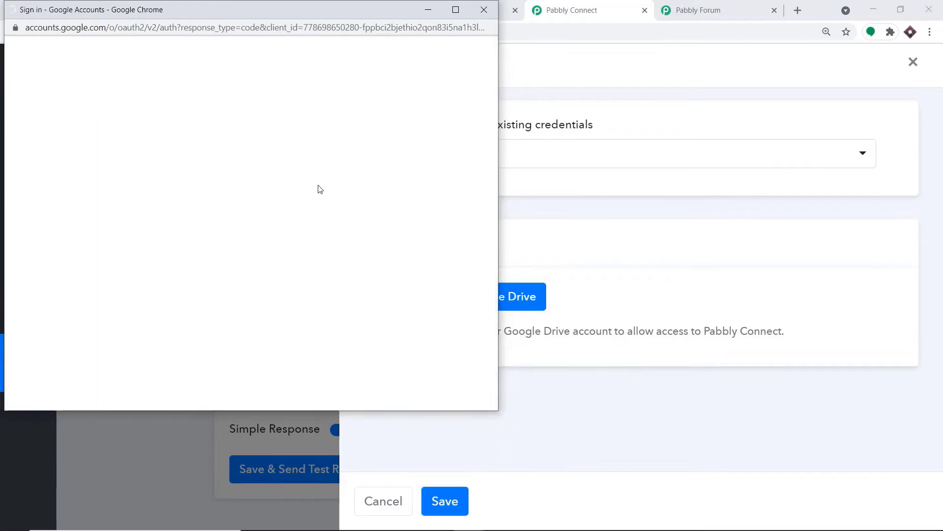
scroll(291, 233, "down", 4)
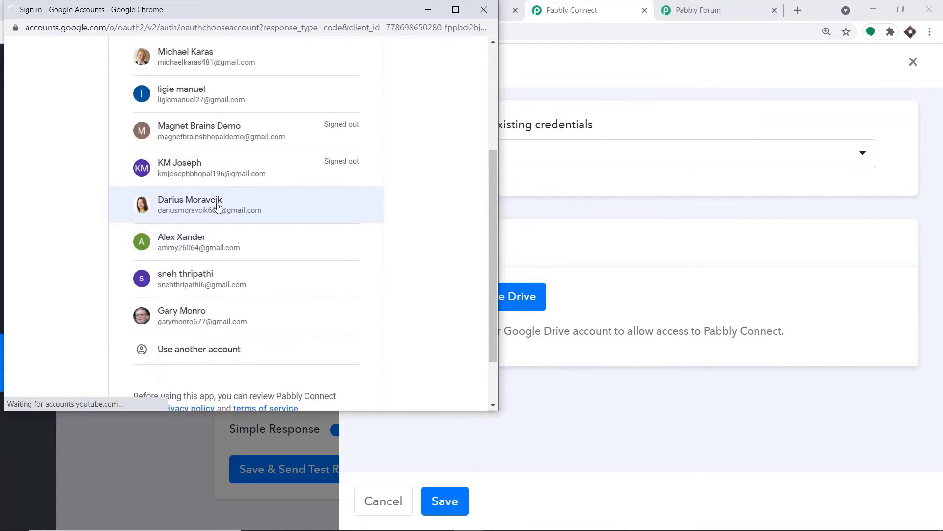
scroll(231, 241, "down", 4)
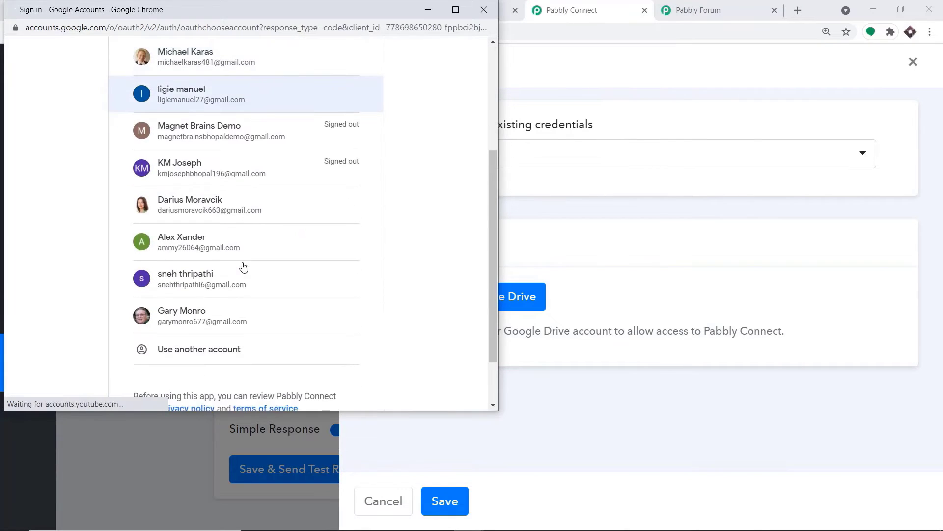
left_click(205, 216)
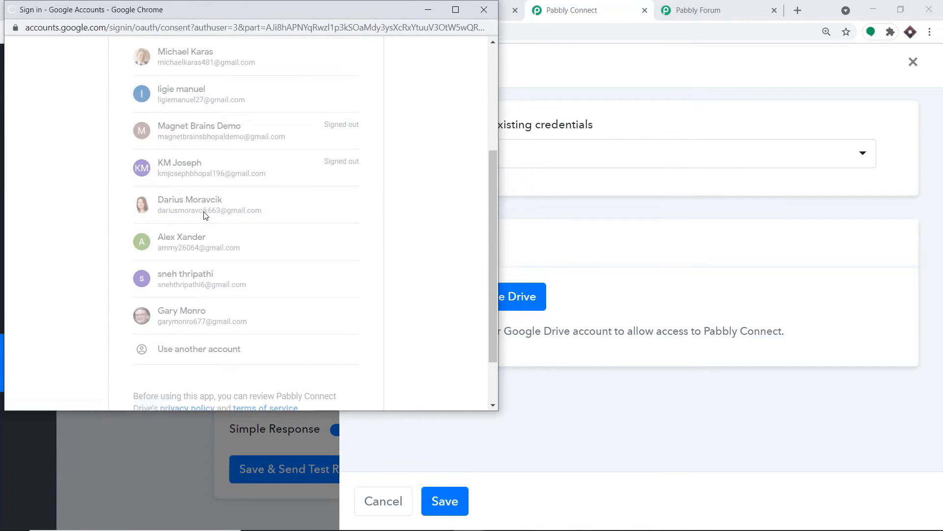
scroll(539, 304, "down", 2)
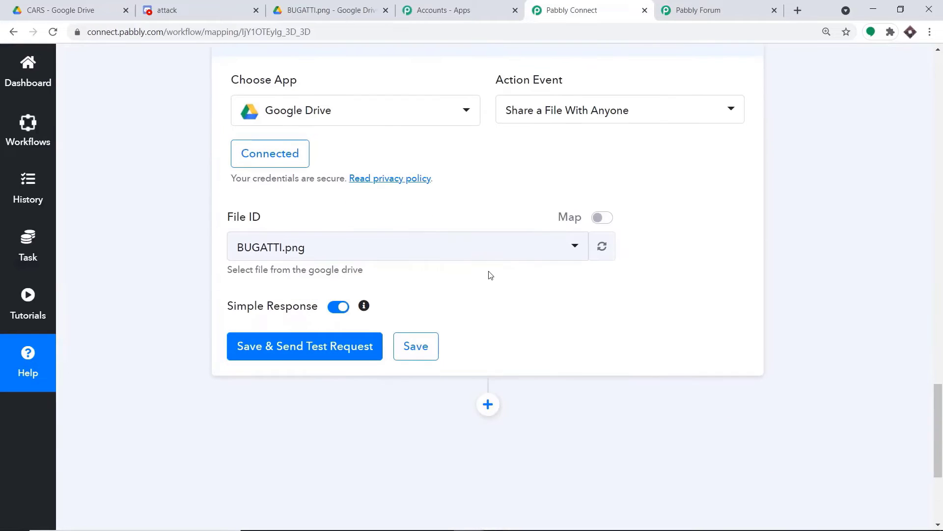
scroll(297, 253, "up", 1)
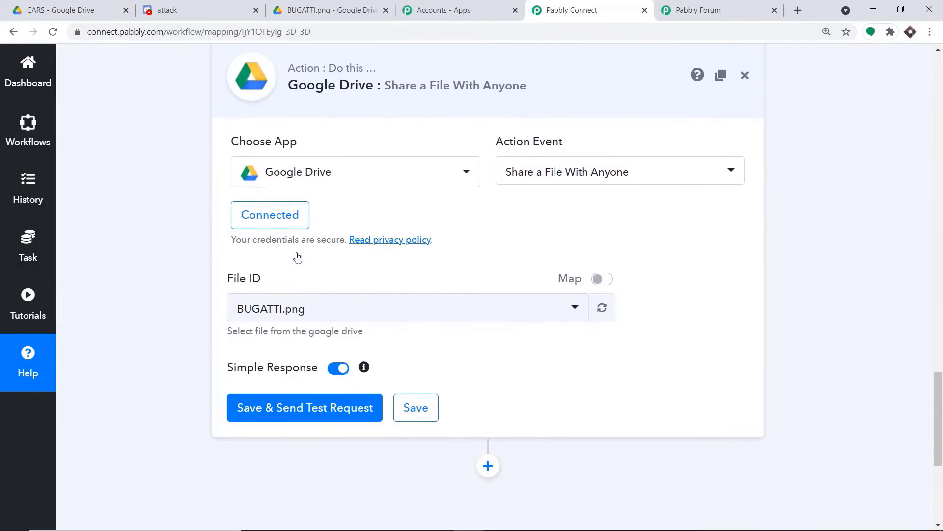
Pick FERRARI.png as the File ID, enable mapping, and replace the fixed value with the id from the New File In Specific Folder trigger
left_click(306, 309)
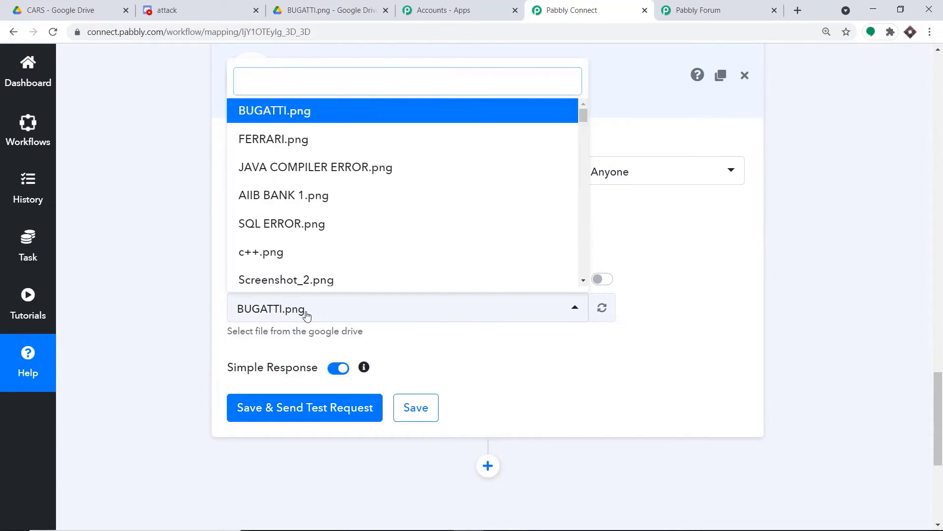
left_click(319, 142)
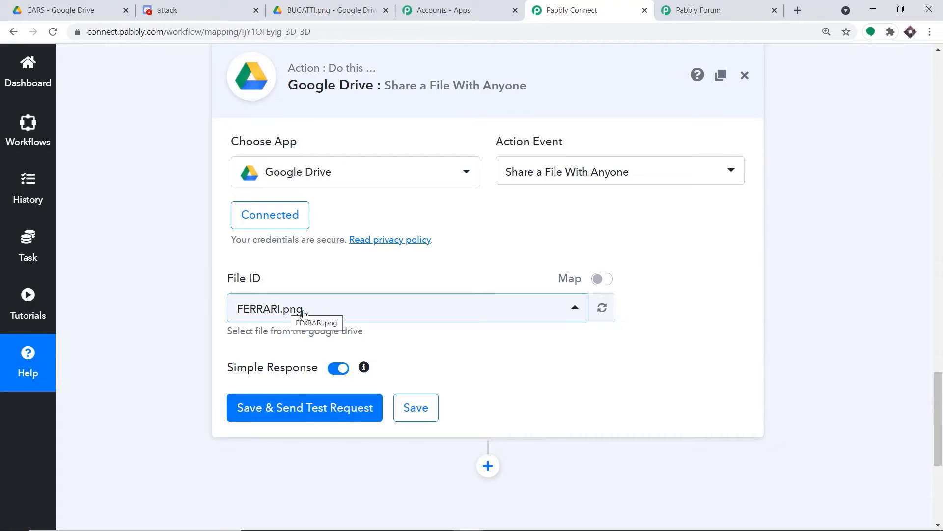
left_click(602, 279)
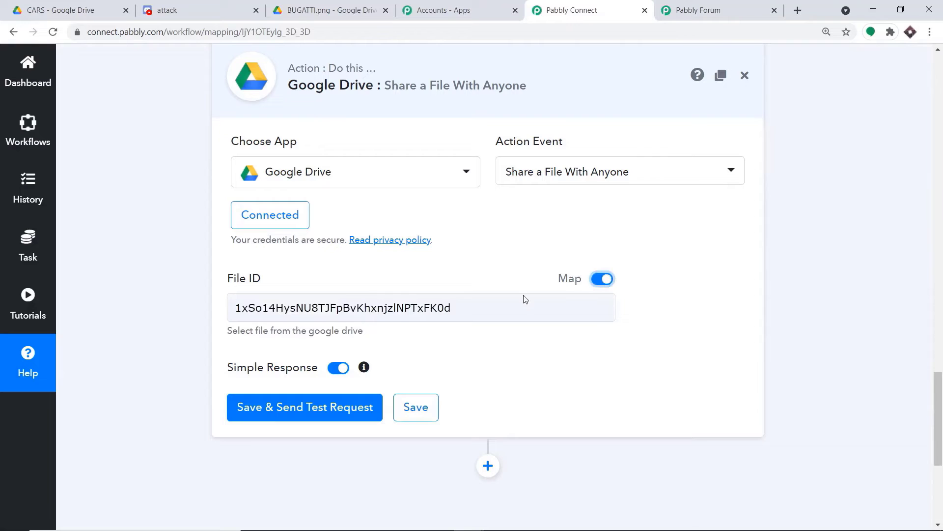
left_click_drag(445, 309, 217, 309)
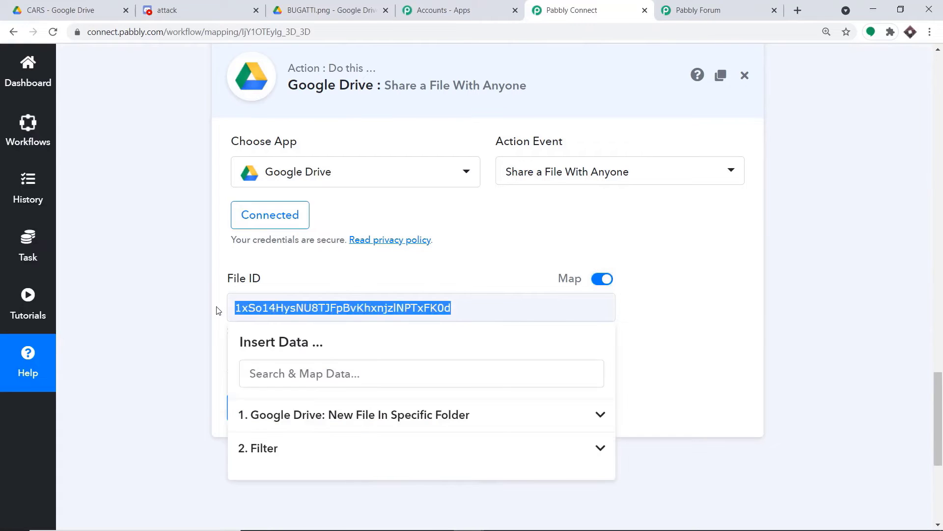
key("BackSpace")
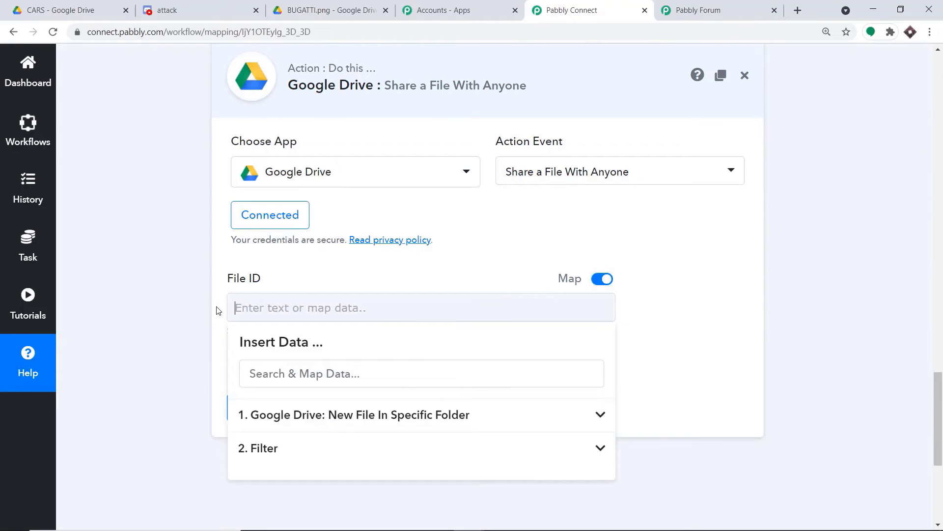
left_click(348, 418)
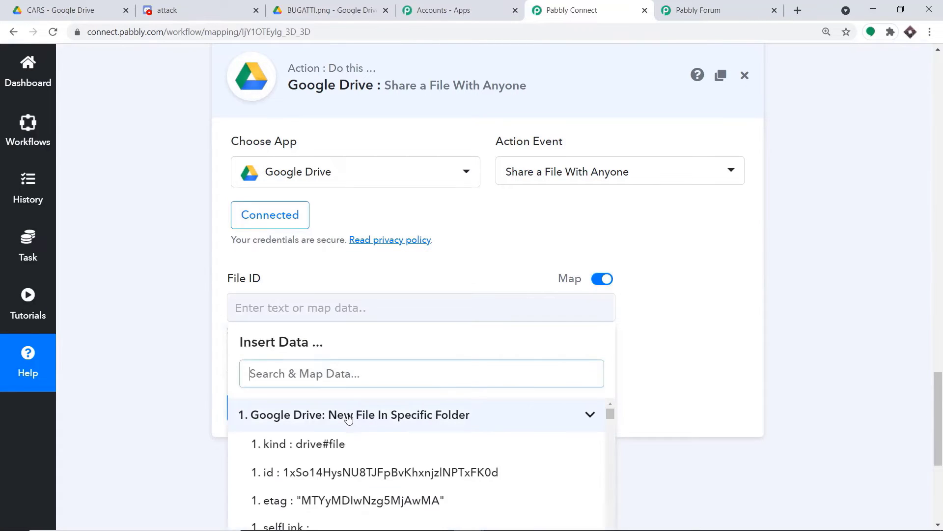
left_click(359, 471)
left_click(551, 320)
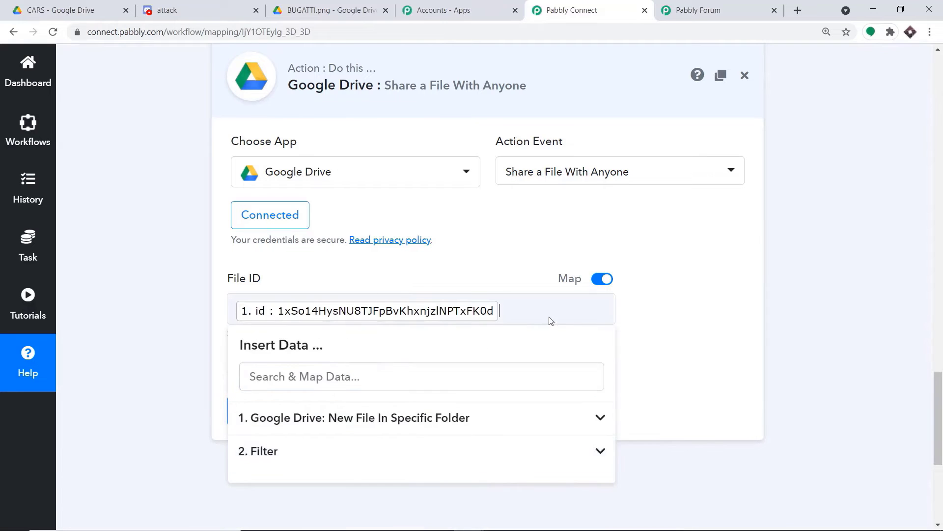
left_click(697, 246)
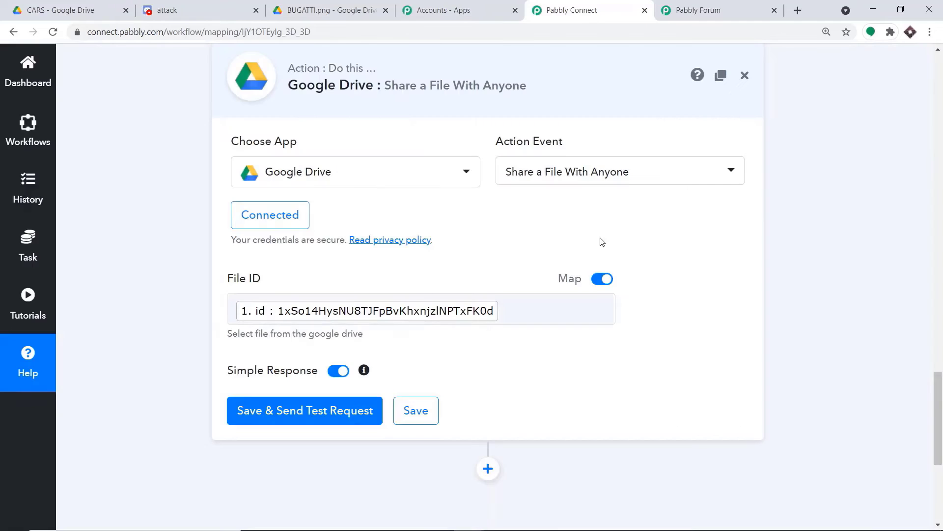
Save the Share a File With Anyone step with a test request and review its API response
left_click(305, 416)
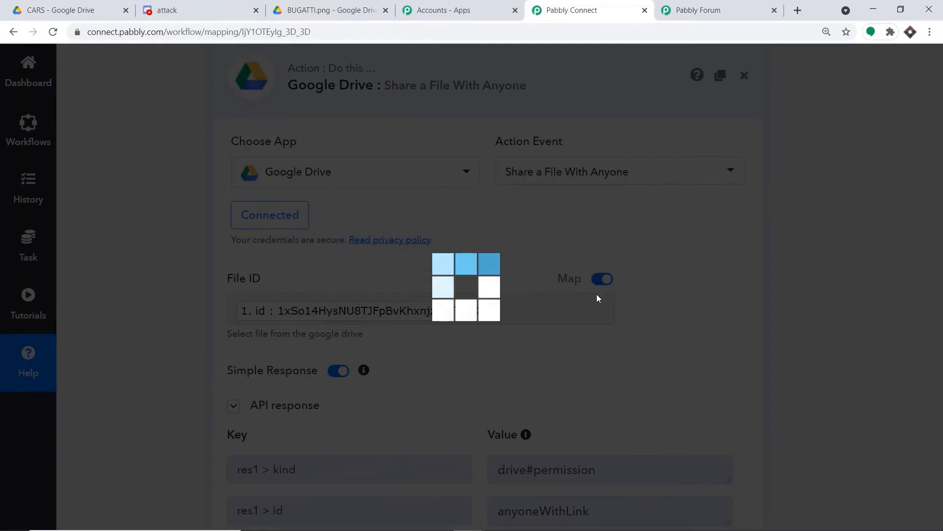
scroll(597, 298, "down", 7)
scroll(598, 298, "down", 2)
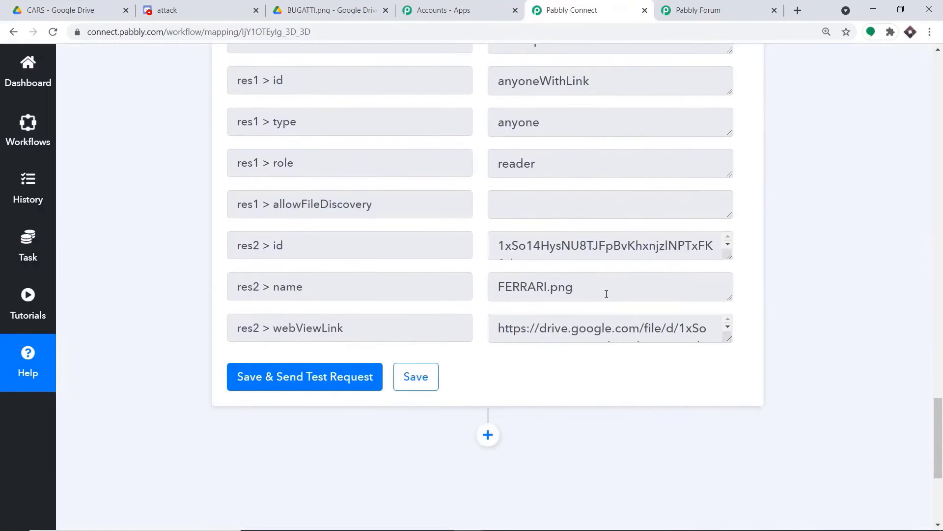
Copy the res2 > webViewLink value from the response and open it in a new browser tab to check the shared file
left_click_drag(727, 340, 726, 446)
left_click_drag(600, 365, 490, 326)
right_click(510, 328)
left_click(519, 336)
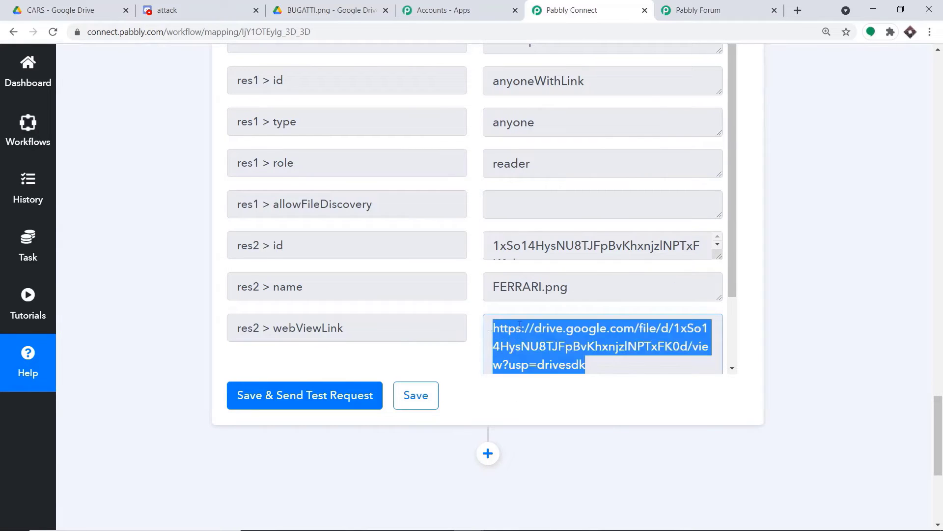
left_click(798, 10)
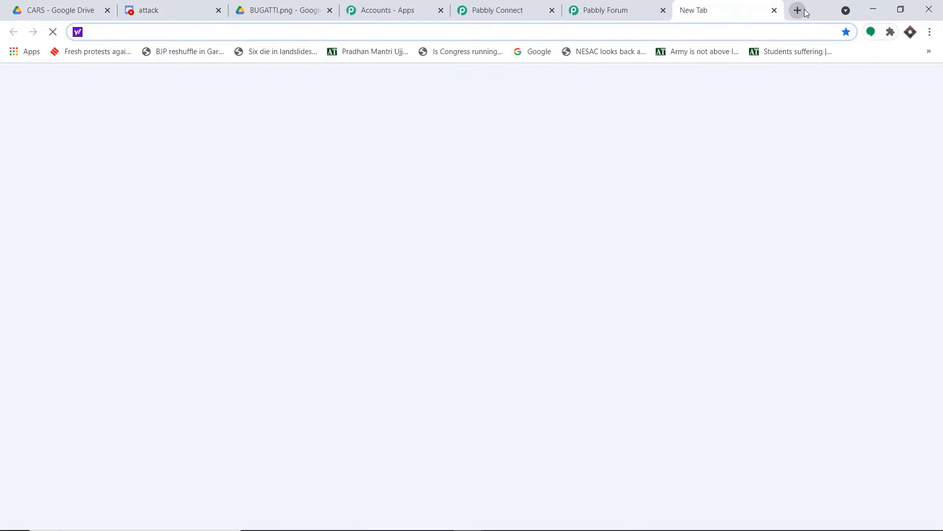
key("ctrl+v")
key("Return")
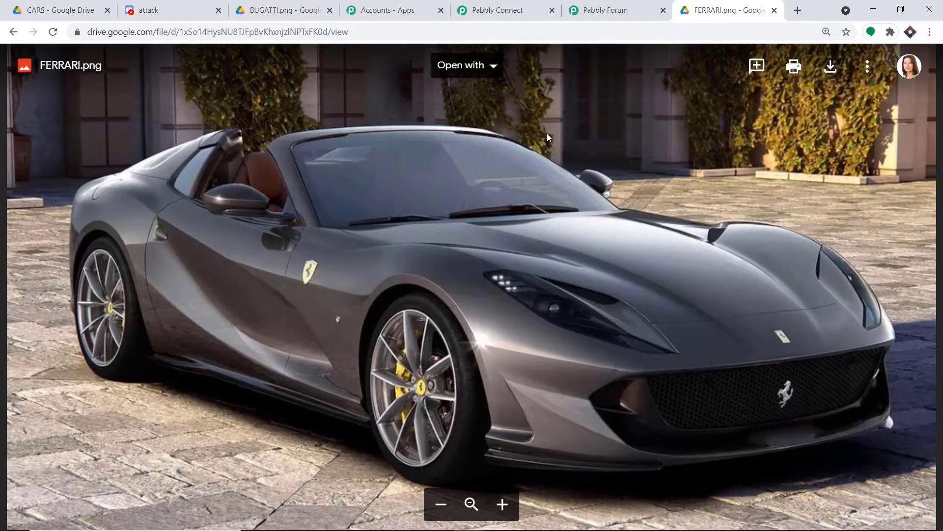
Return to the Pabbly Connect workflow and add an action step after Google Drive using Discord with the Send Channel Message event
left_click(506, 4)
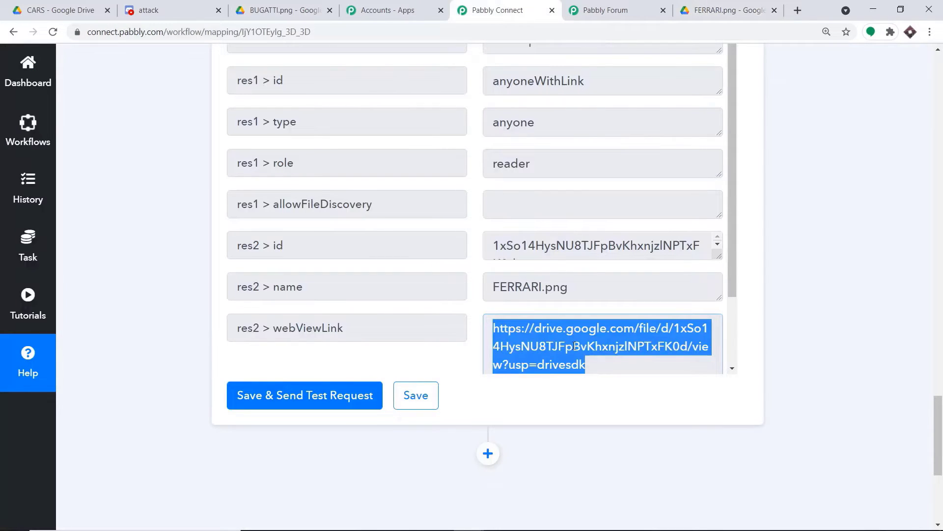
scroll(573, 337, "down", 3)
scroll(546, 304, "down", 4)
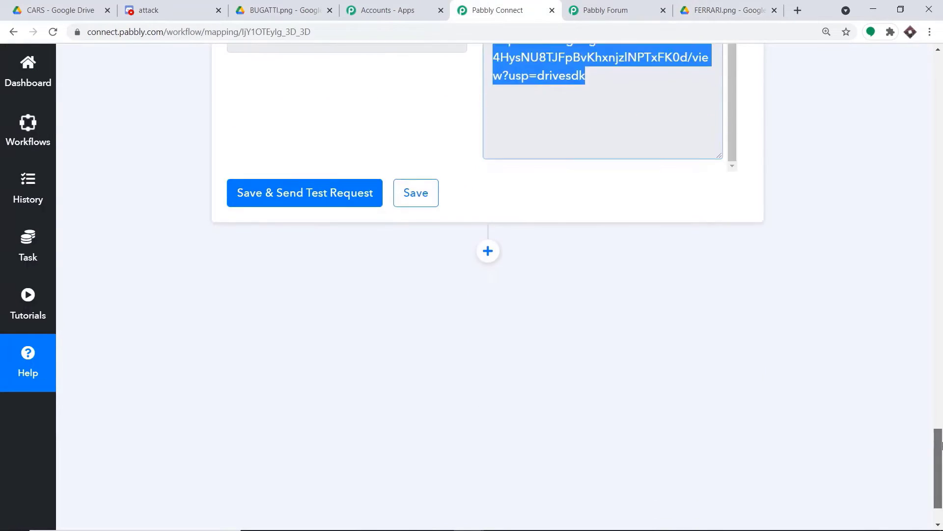
left_click(490, 235)
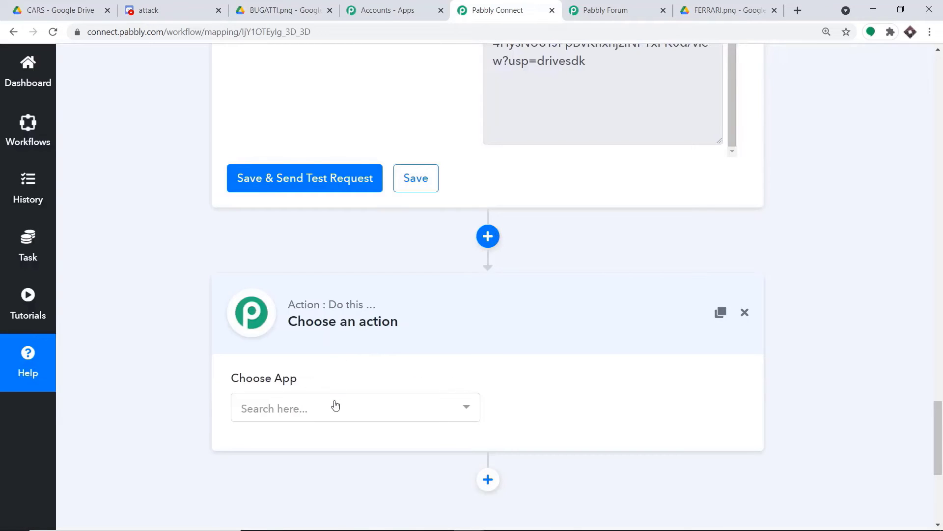
left_click(341, 408)
type("di")
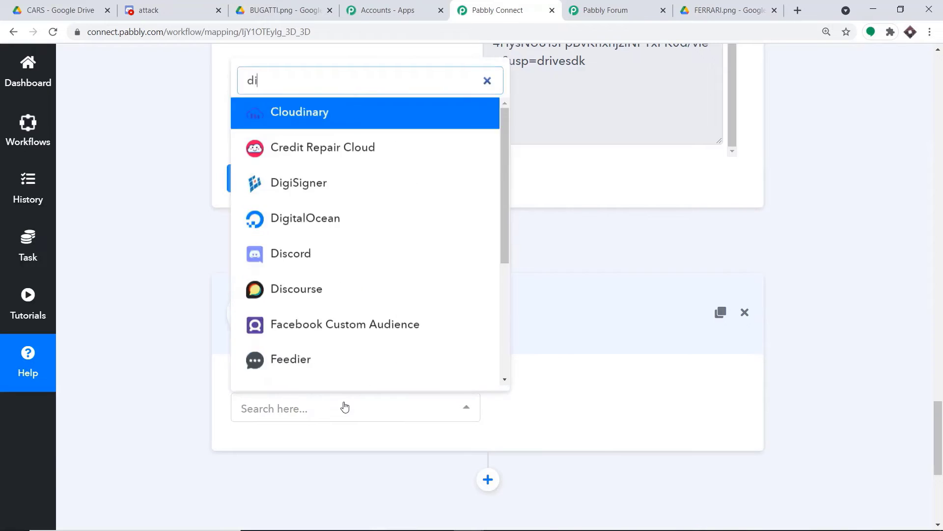
type("scor")
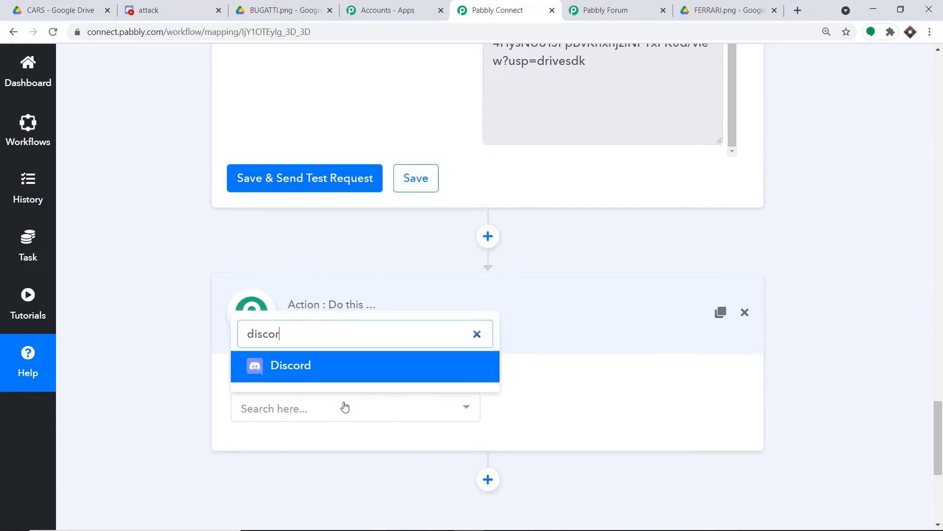
left_click(324, 371)
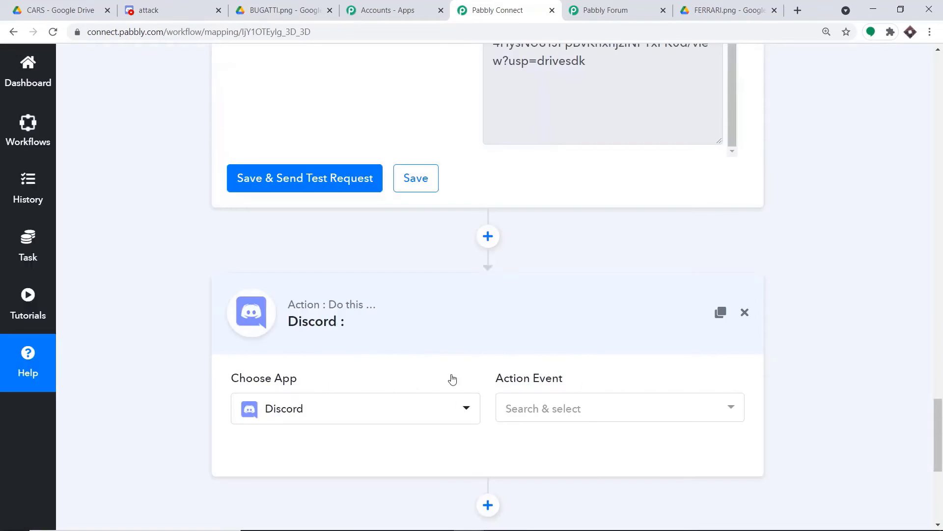
left_click(551, 414)
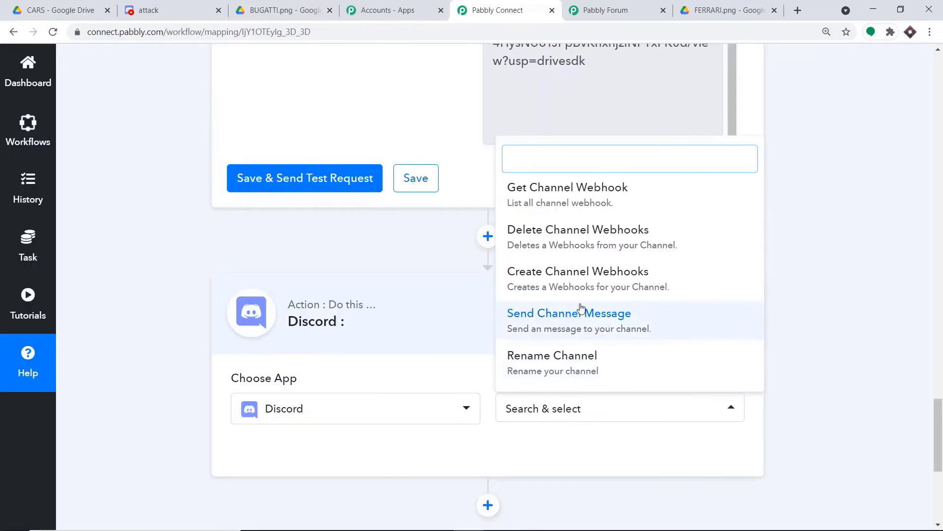
scroll(582, 307, "down", 1)
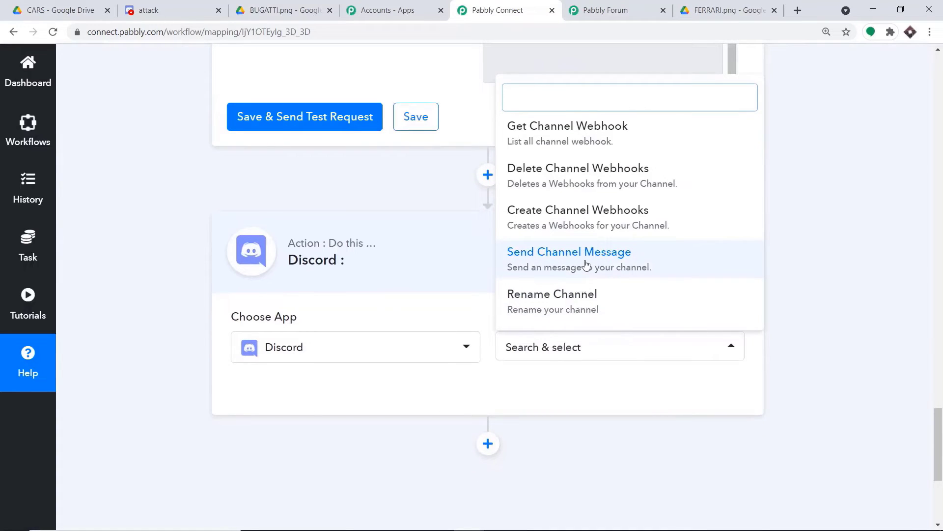
left_click(586, 265)
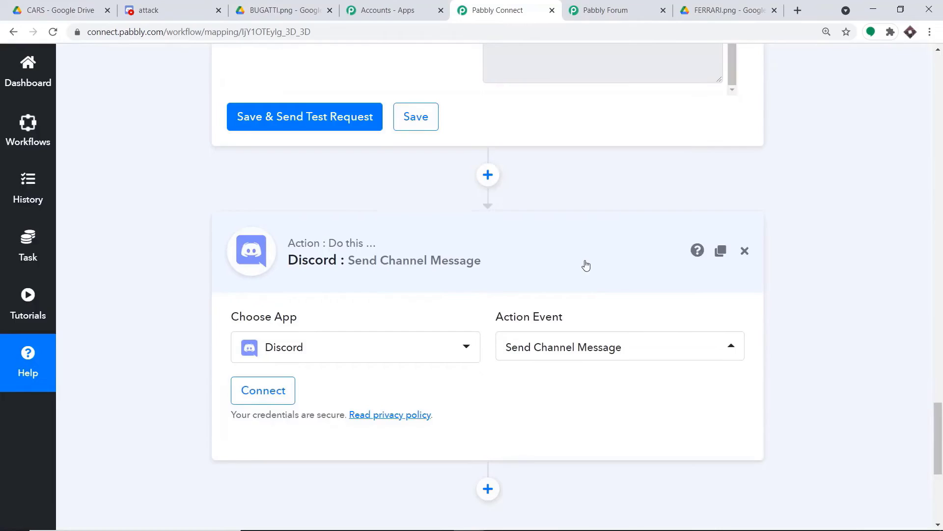
Start connecting Discord through new credentials and open the list of servers in the authorization window
left_click(263, 391)
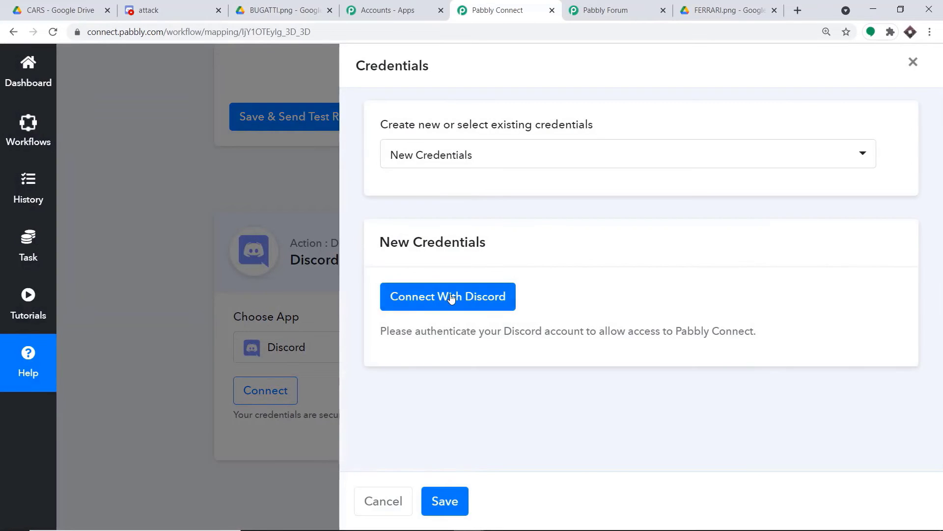
left_click(451, 297)
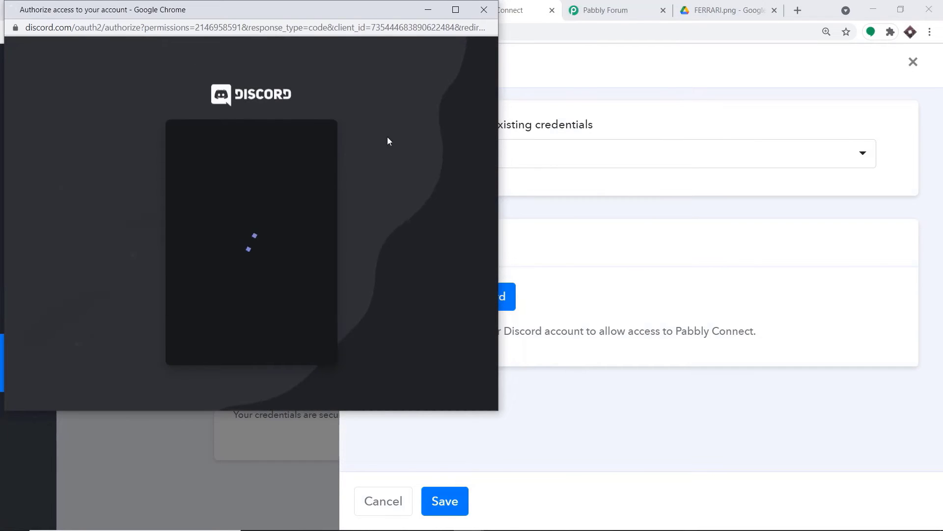
left_click_drag(322, 10, 702, 17)
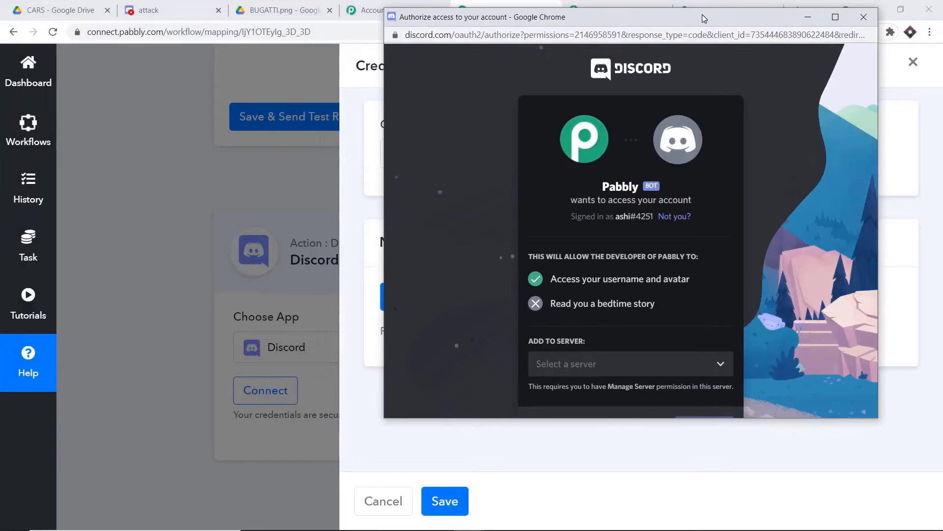
left_click(596, 367)
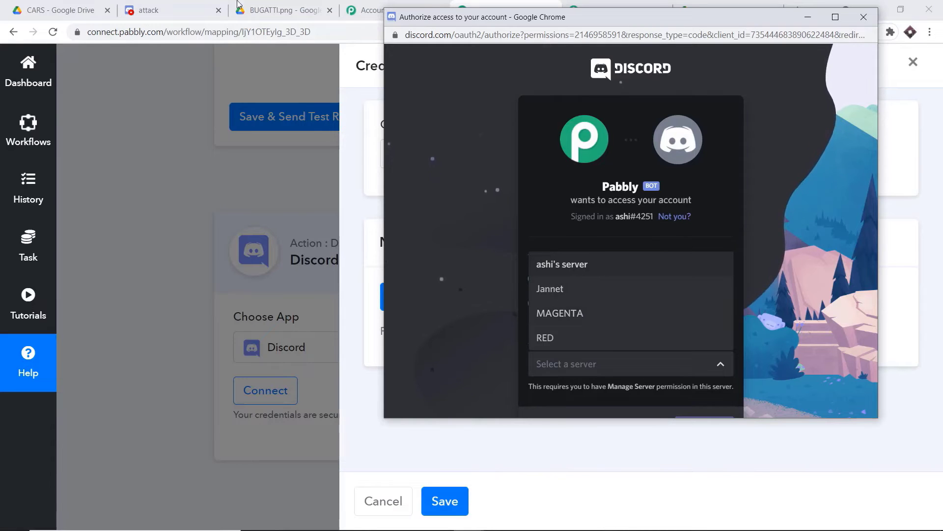
Switch to Discord and delete the MAGENTA server, entering its name as confirmation
left_click(165, 4)
left_click(165, 6)
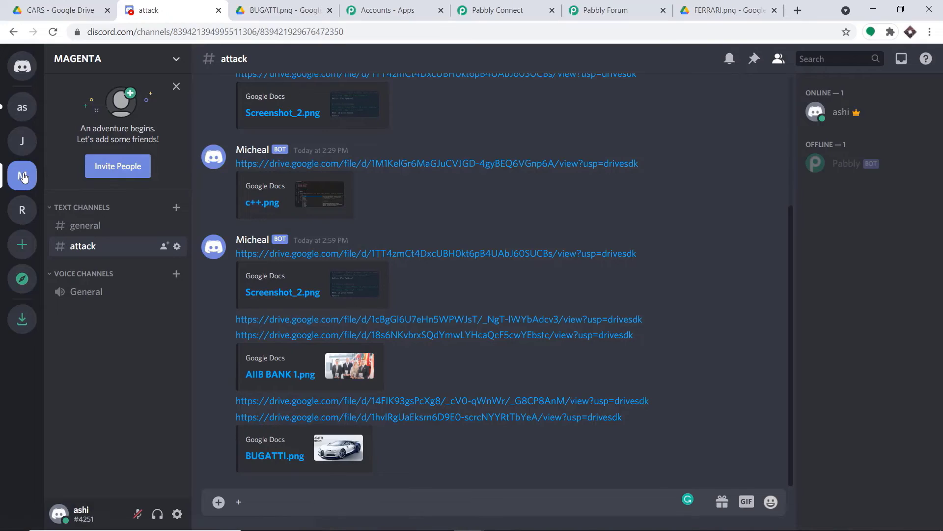
left_click(176, 59)
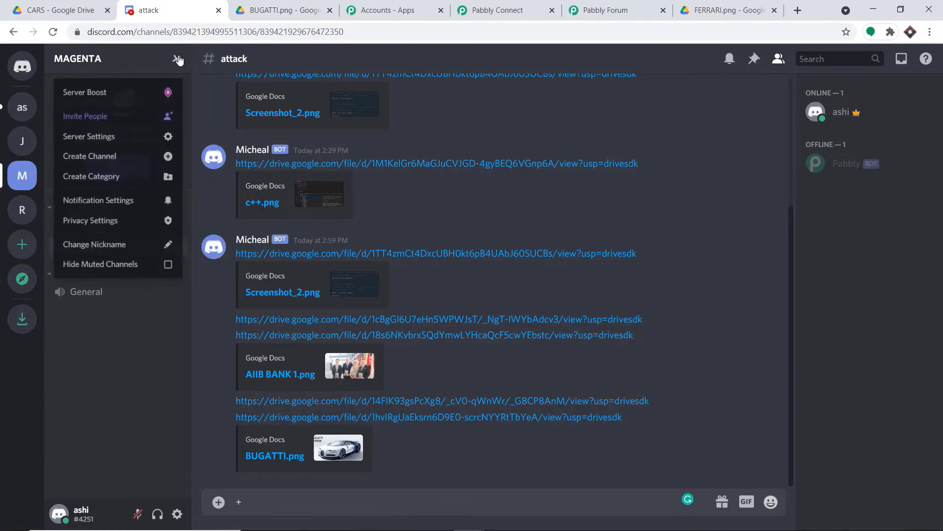
left_click(125, 138)
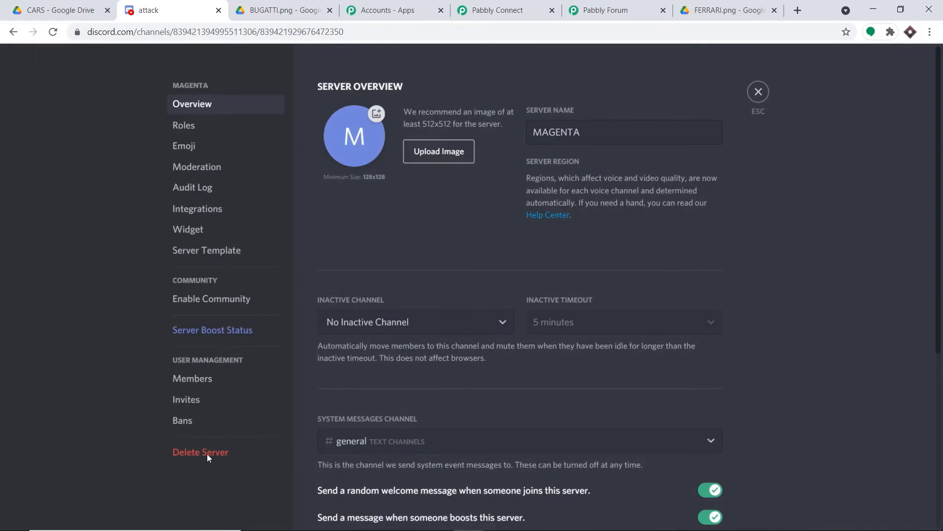
left_click(207, 453)
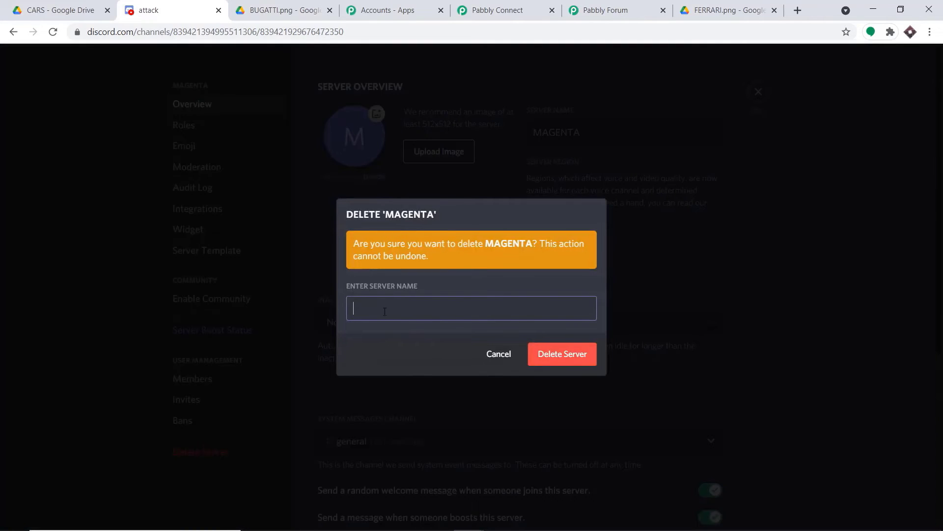
type("MAGENTA")
left_click(564, 362)
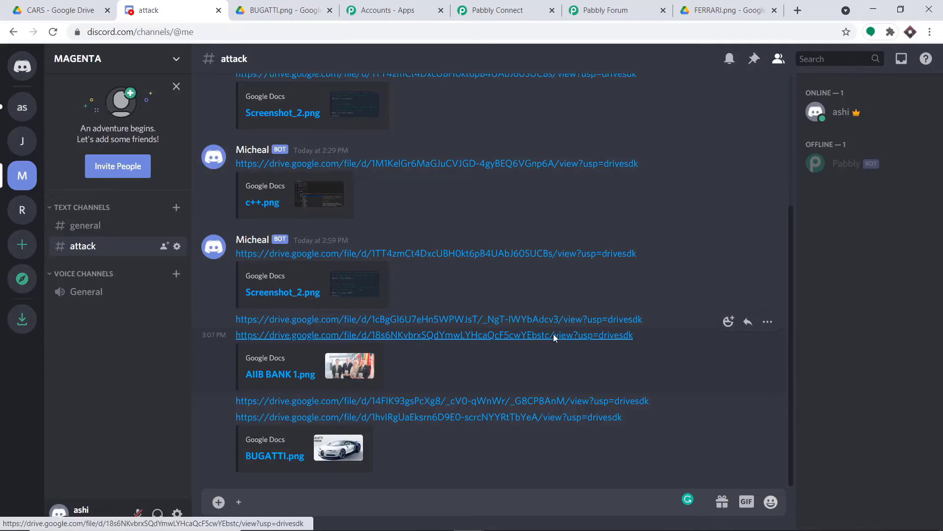
Create a new Discord server from scratch for me and my friends, named PINKISH
left_click(634, 9)
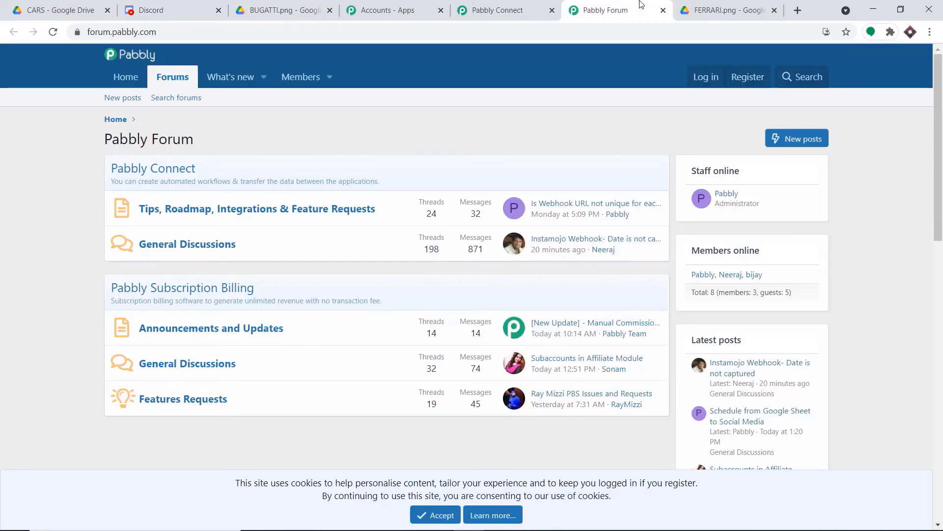
left_click(509, 9)
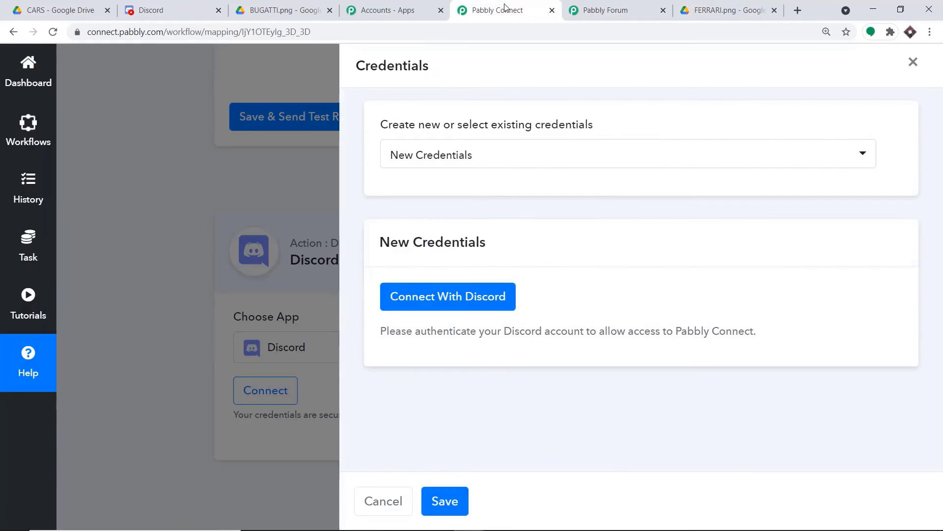
left_click(186, 9)
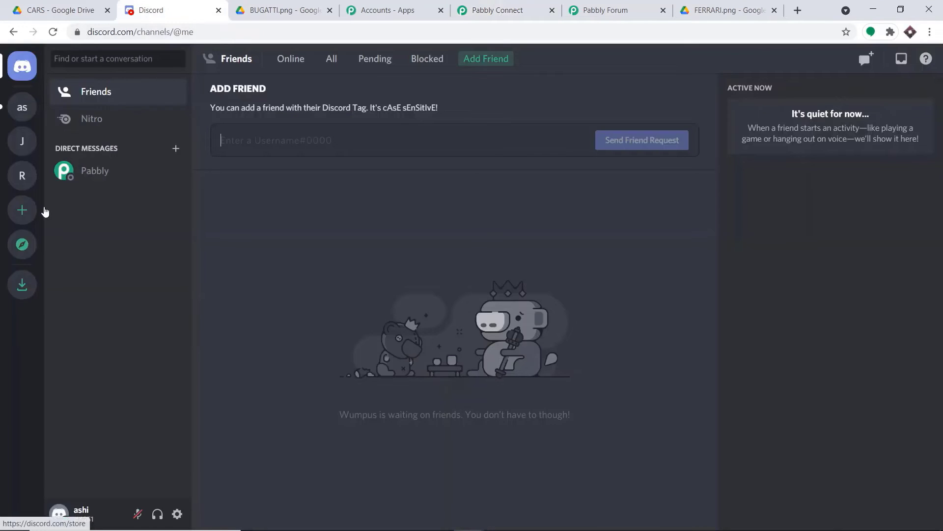
left_click(23, 212)
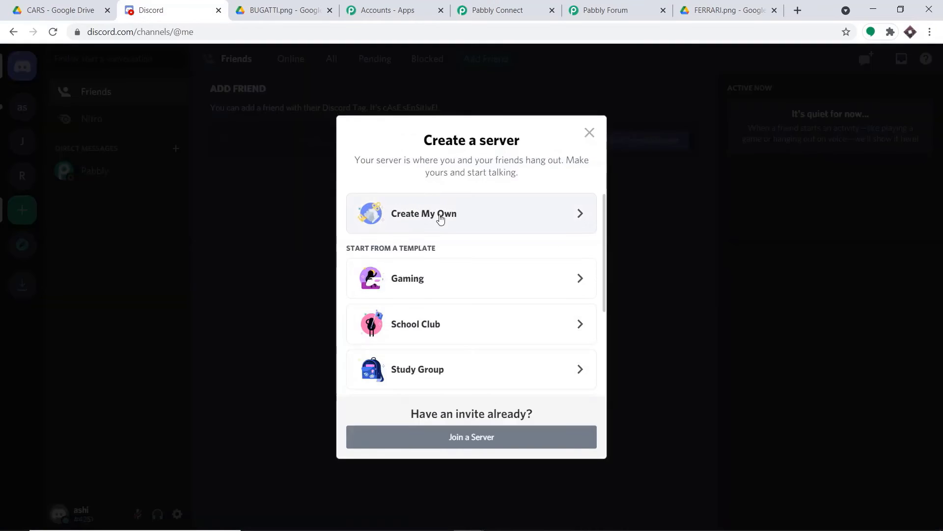
left_click(427, 225)
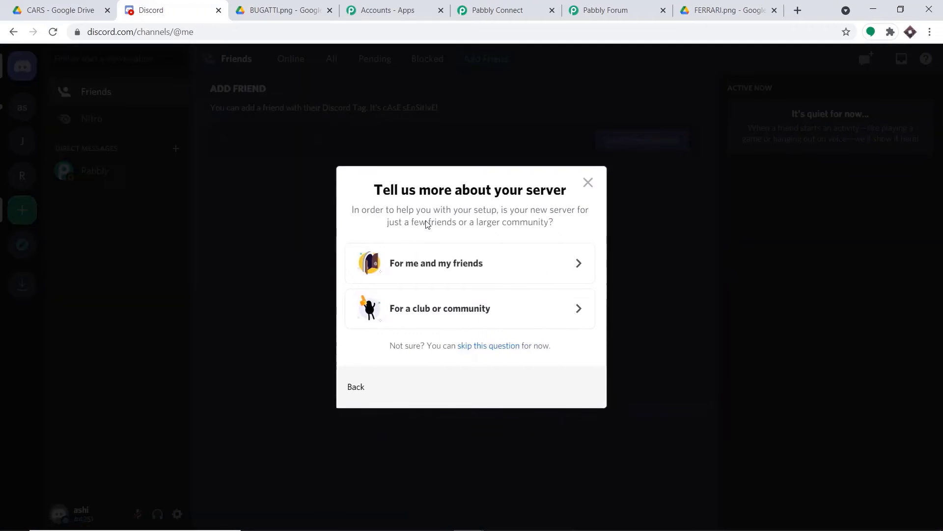
left_click(449, 272)
left_click_drag(422, 337, 331, 343)
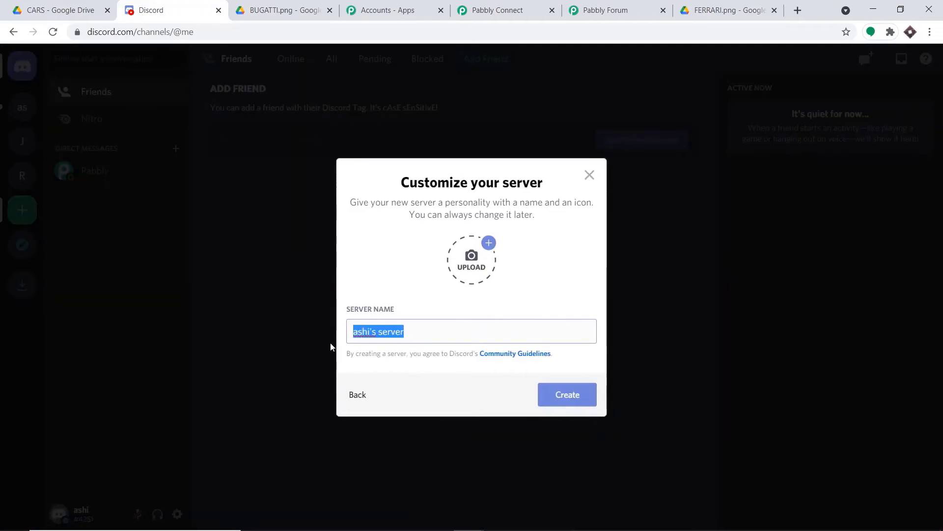
key("BackSpace")
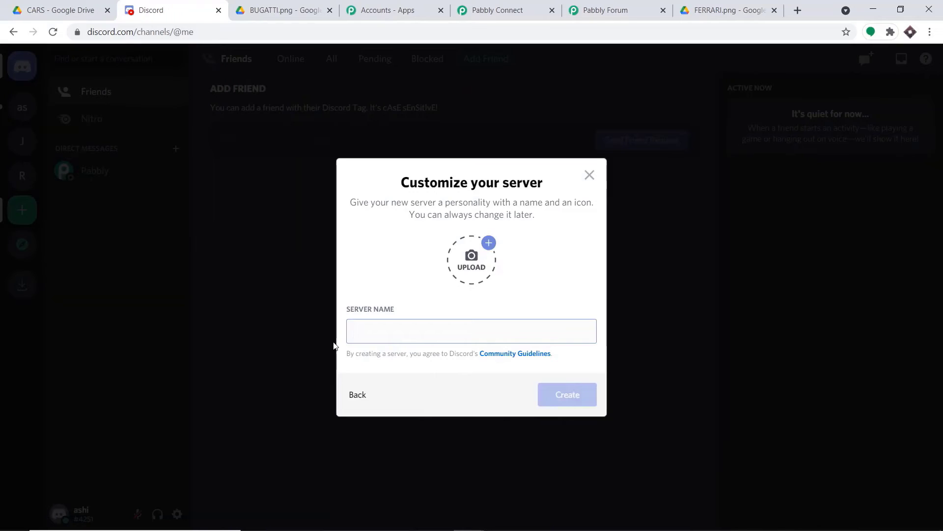
type("pinki")
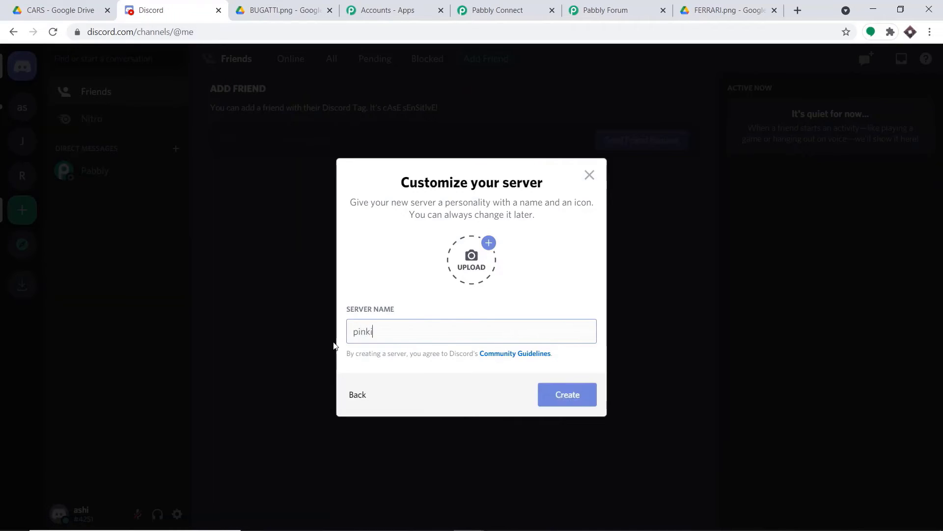
key("BackSpace")
type("PINKISH")
left_click(572, 389)
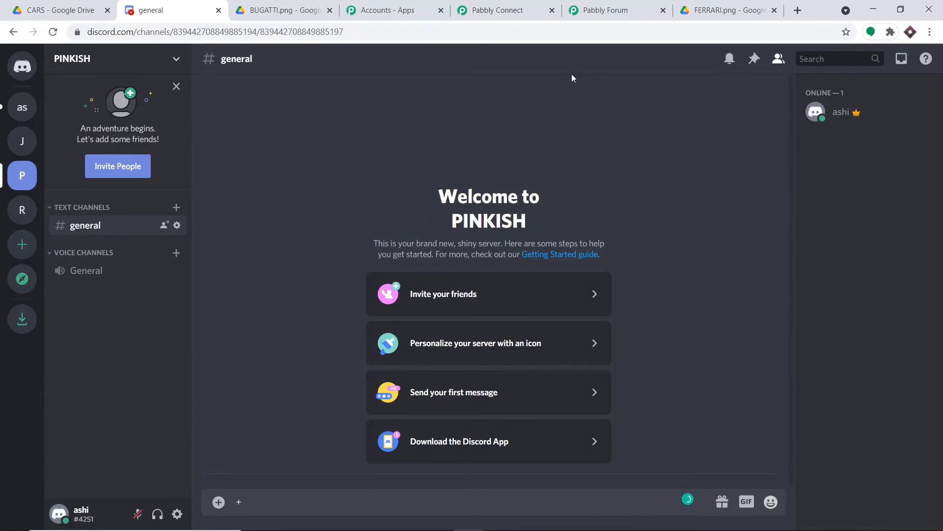
Return to Pabbly Connect, start the Discord authorization with new credentials, and choose PINKISH as the server to add the bot to
left_click(506, 9)
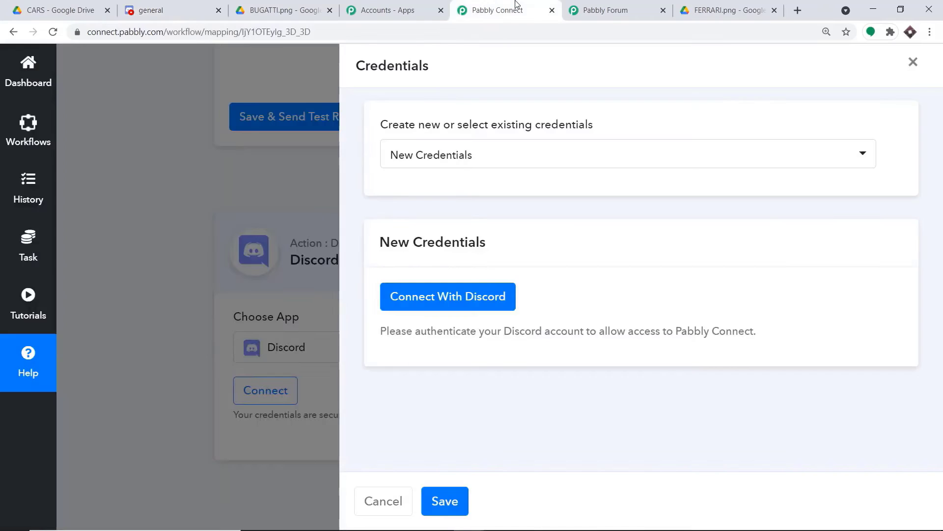
left_click(293, 168)
left_click(269, 391)
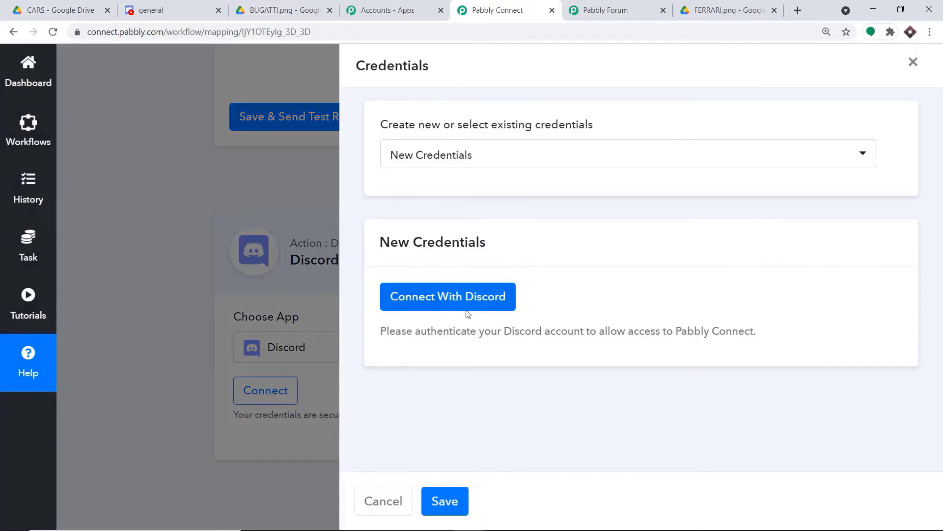
left_click(455, 295)
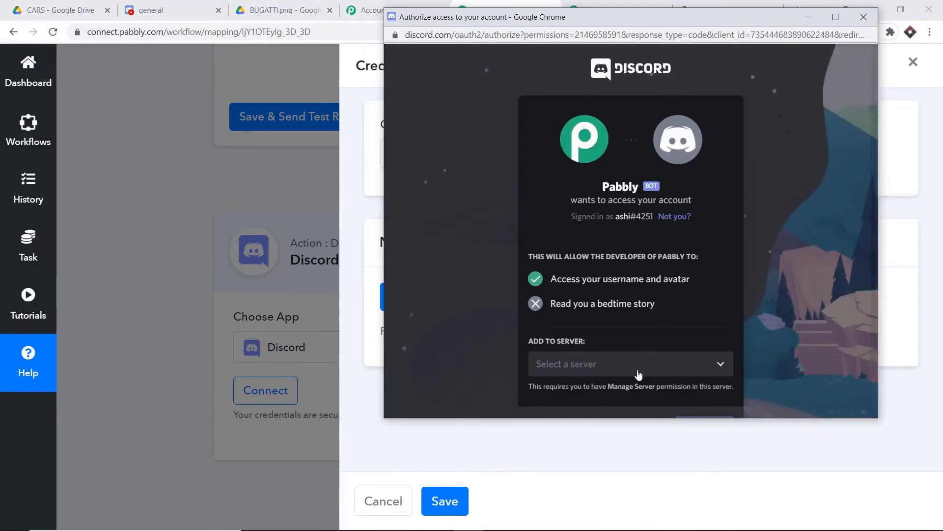
left_click(638, 368)
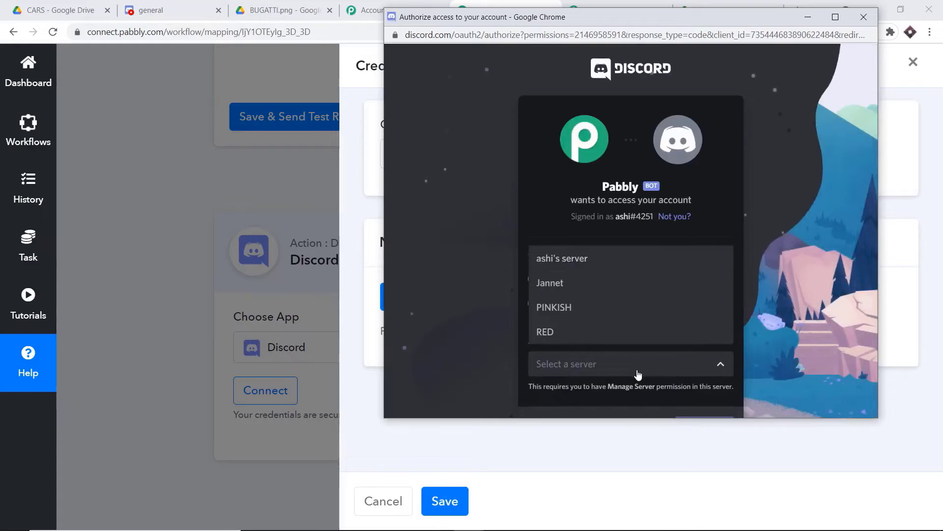
left_click(605, 314)
Grant the Pabbly bot all listed permissions on PINKISH, complete the human check, and acknowledge the authorization
scroll(605, 311, "down", 2)
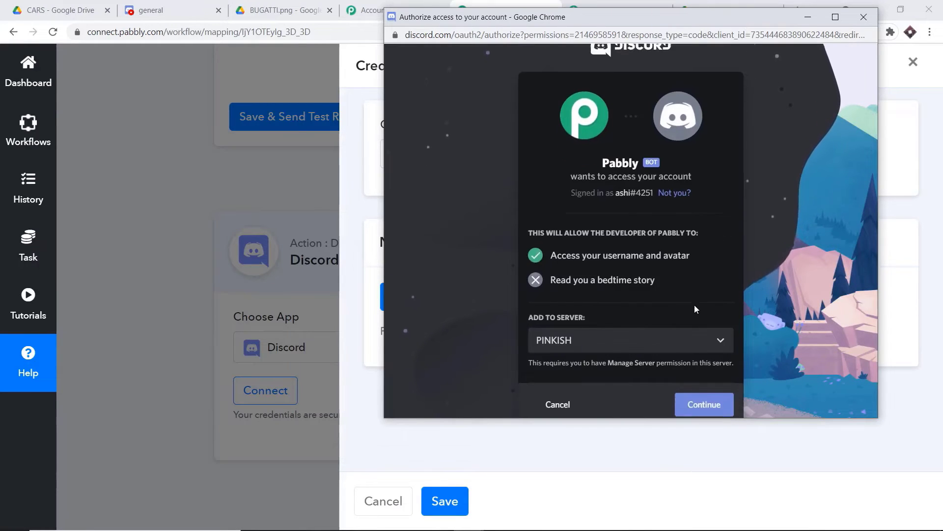
left_click(716, 381)
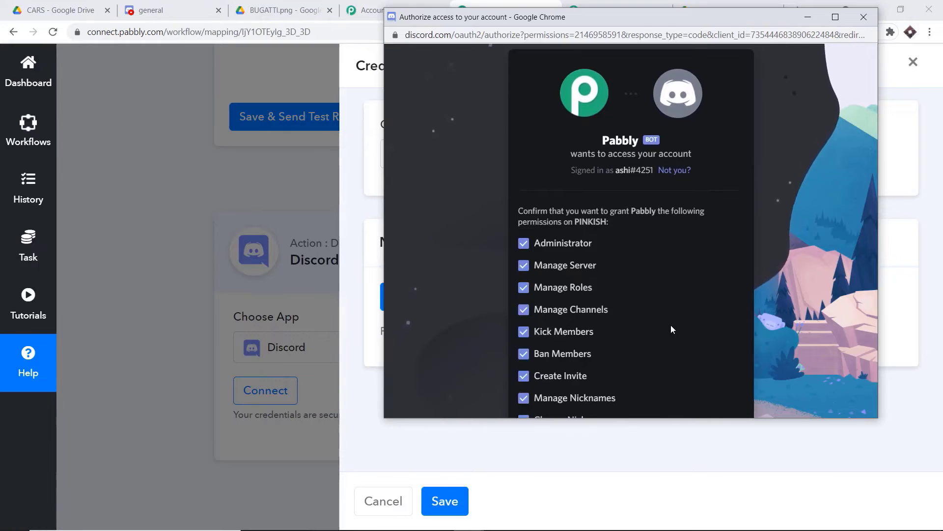
scroll(672, 329, "down", 10)
left_click(710, 379)
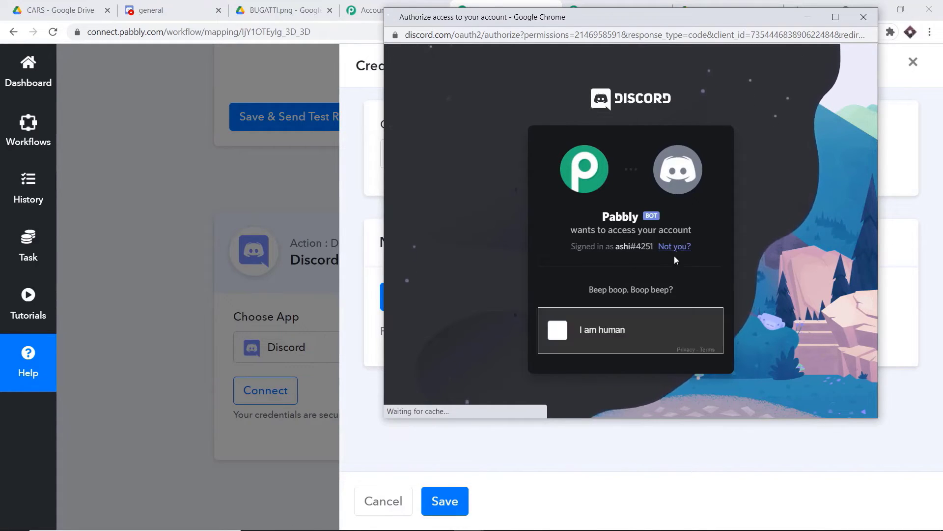
left_click(564, 333)
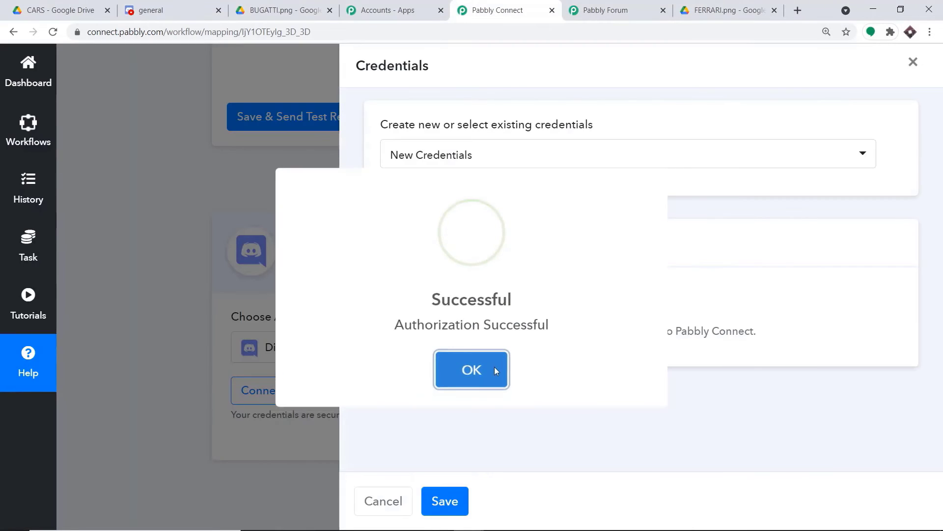
left_click(491, 370)
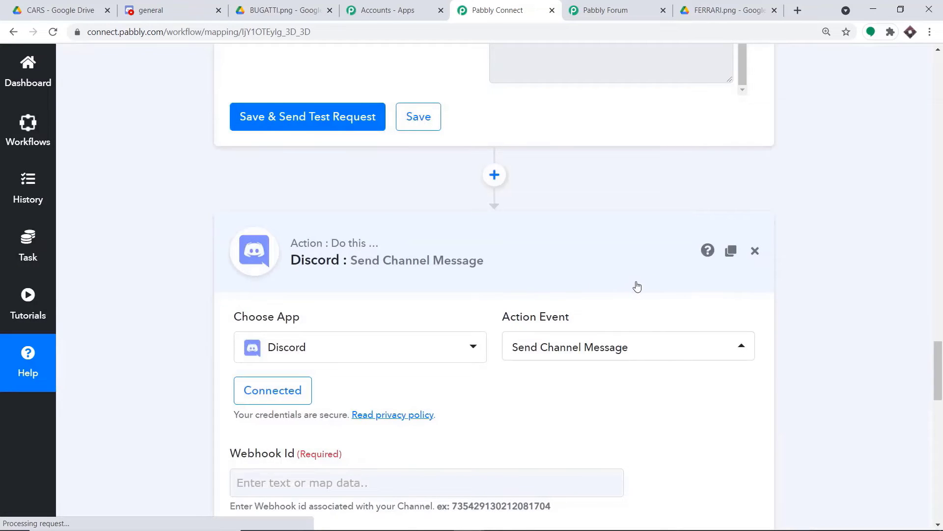
Examine the Send Channel Message fields and the notes on where to obtain the Webhook Id and Webhook Token
scroll(632, 339, "down", 2)
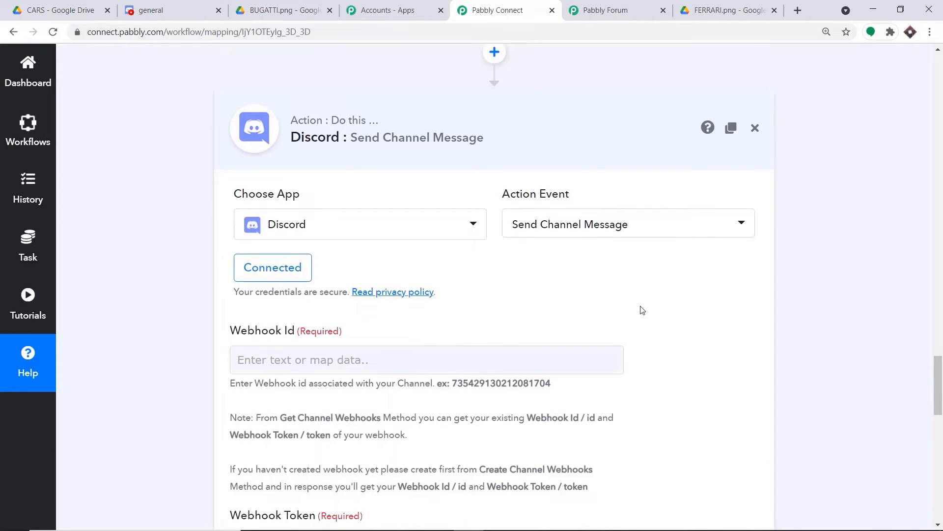
scroll(627, 316, "down", 1)
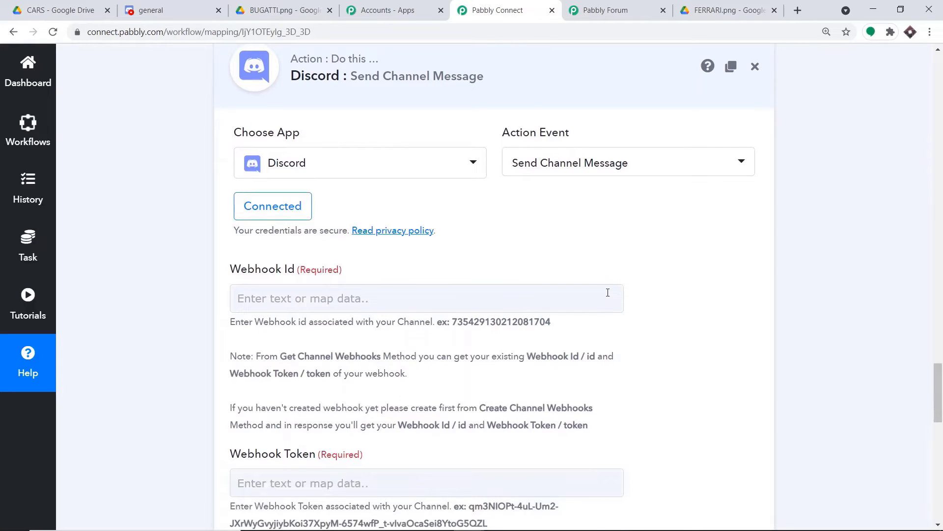
scroll(608, 292, "down", 2)
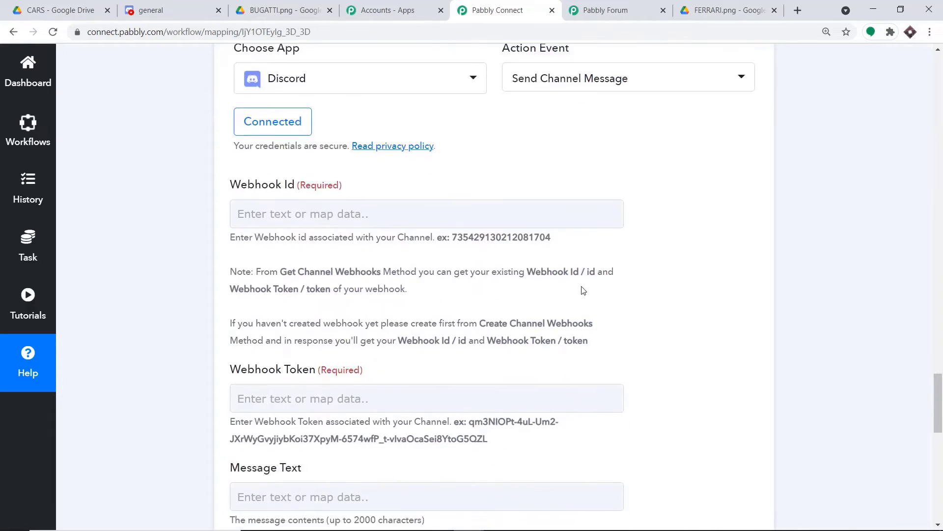
scroll(301, 189, "down", 1)
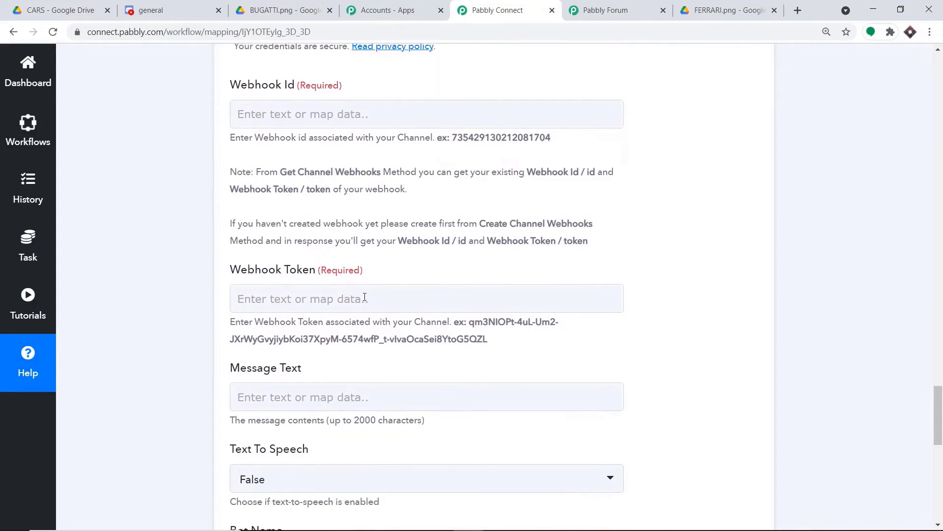
scroll(378, 295, "up", 2)
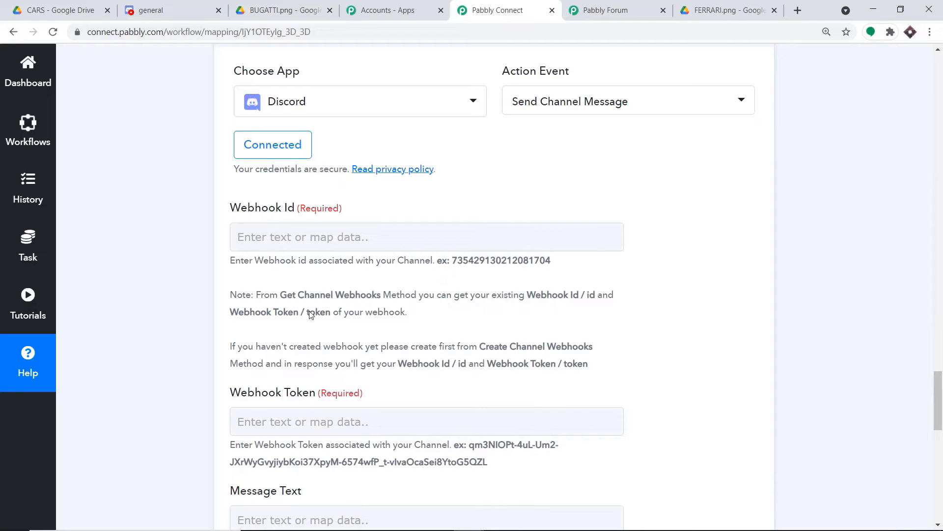
scroll(335, 421, "down", 3)
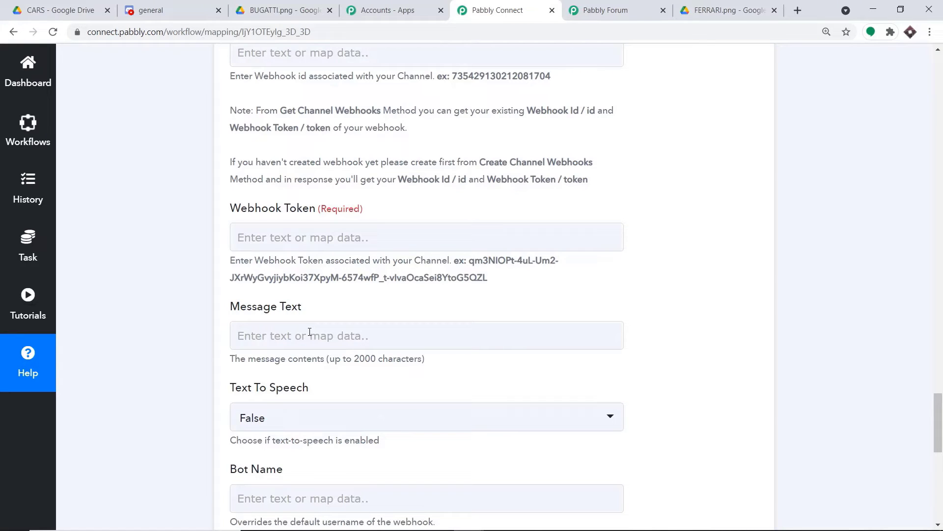
scroll(316, 338, "up", 3)
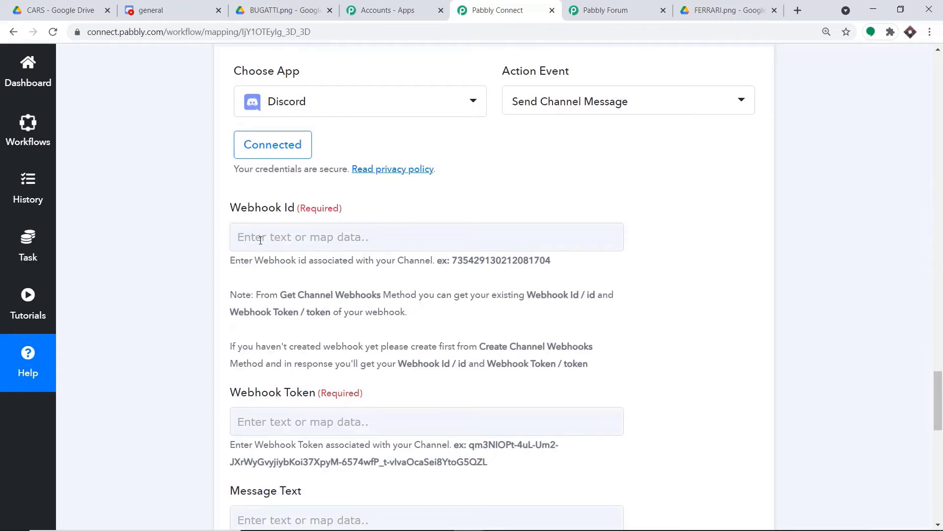
left_click(260, 240)
left_click(818, 301)
scroll(652, 327, "up", 6)
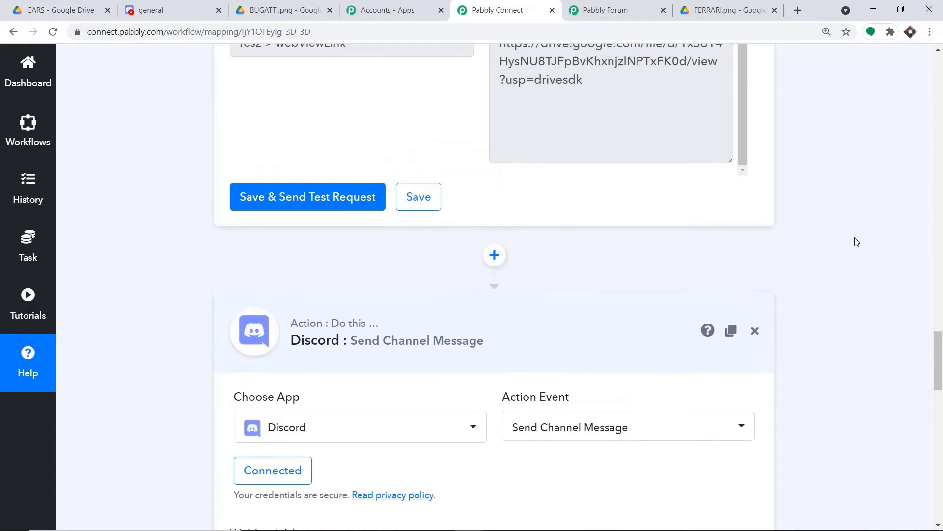
Insert a new action step directly before the Send Channel Message step and choose Discord as its app
left_click(501, 294)
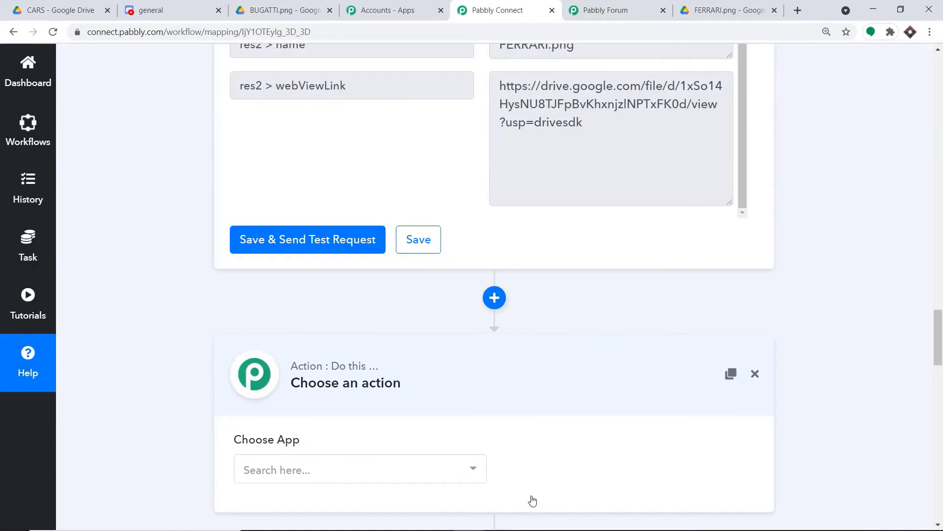
scroll(538, 467, "down", 2)
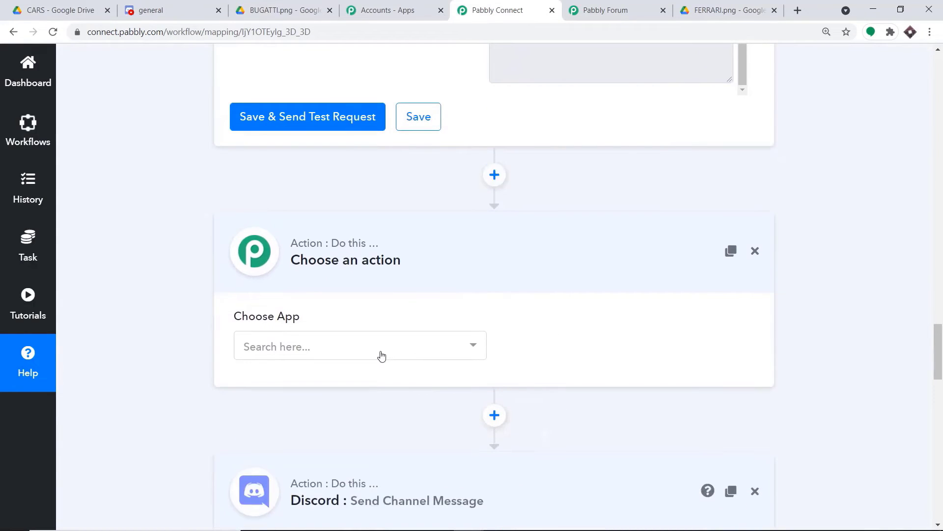
left_click(379, 270)
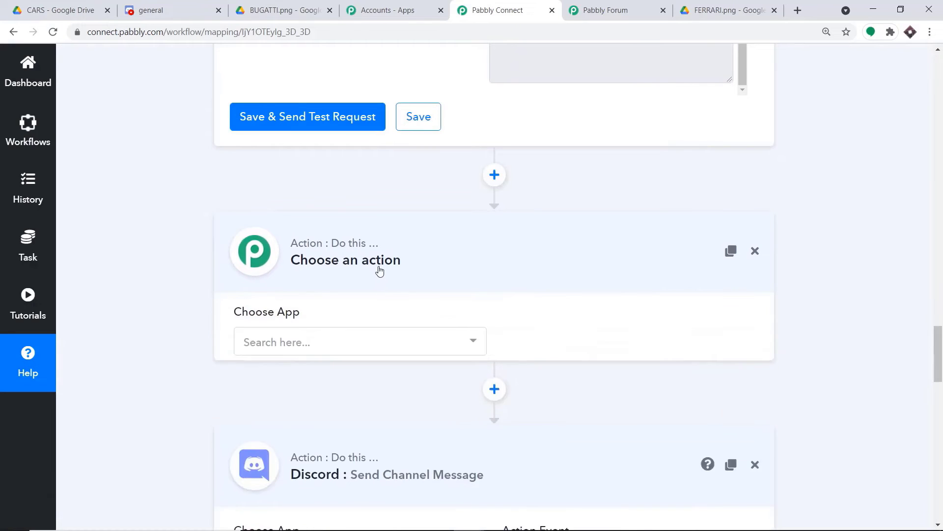
left_click(304, 348)
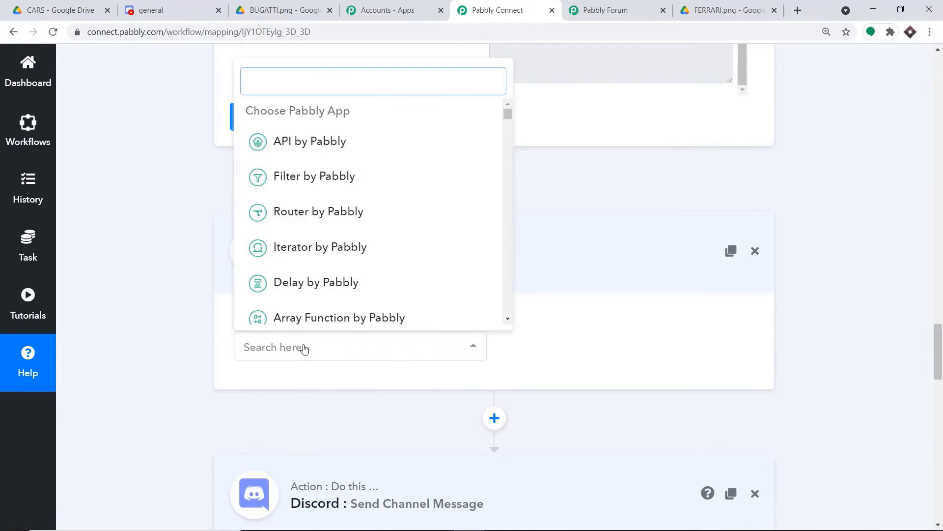
type("DISCORD")
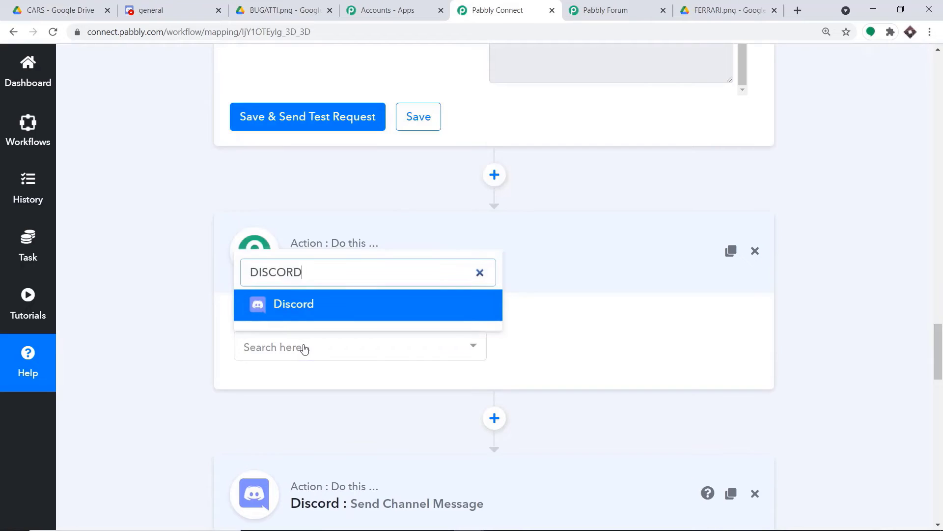
left_click(316, 303)
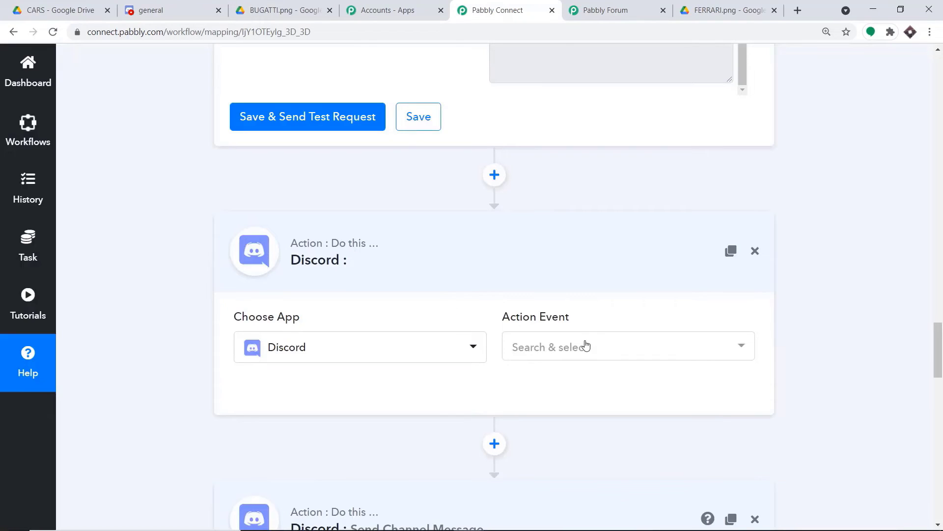
Set the new Discord step's action event to Get Channel Webhook
left_click(596, 348)
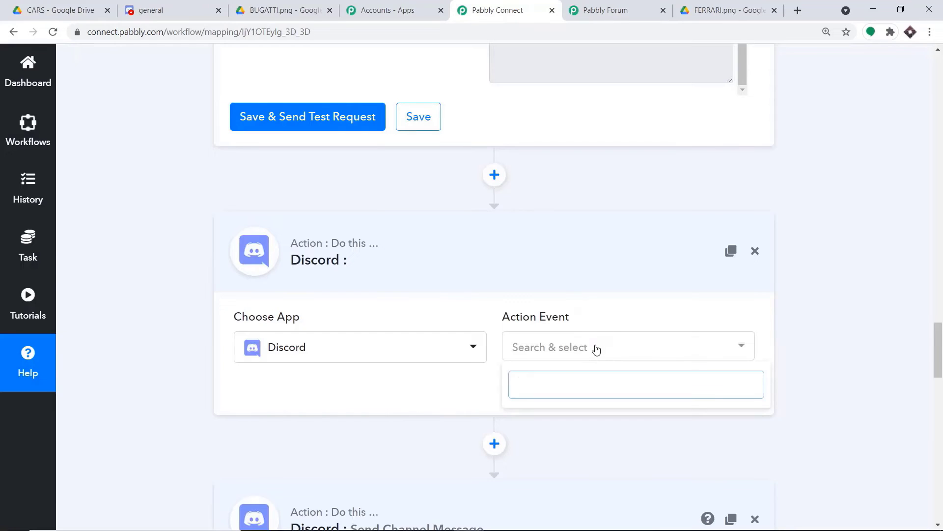
left_click(595, 349)
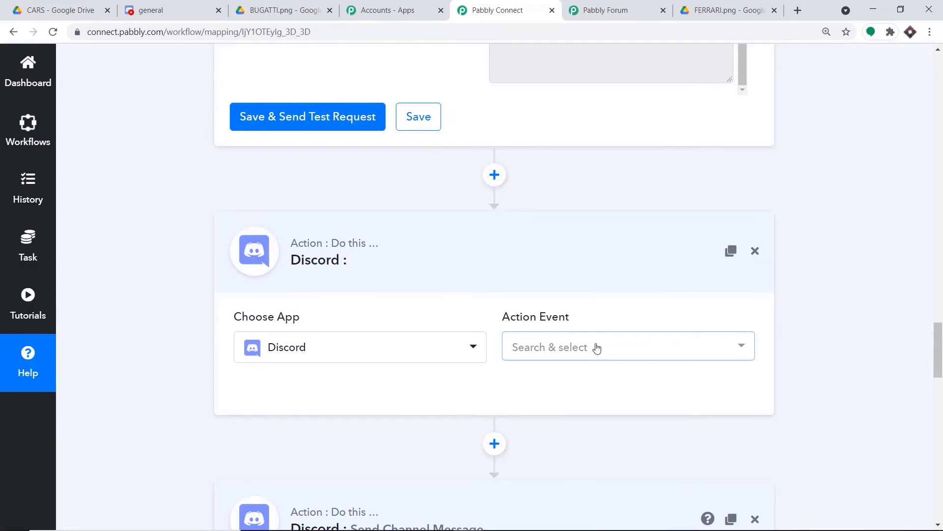
scroll(595, 344, "down", 2)
left_click(586, 224)
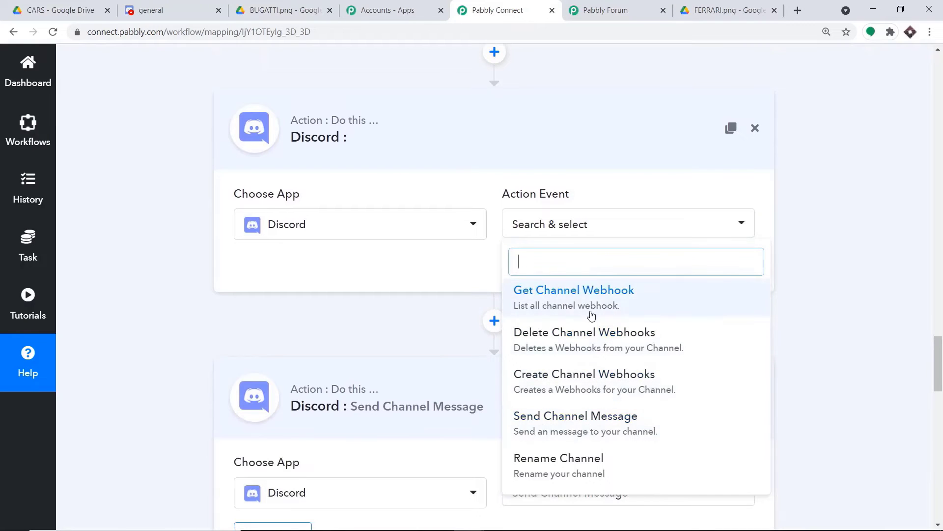
scroll(592, 316, "down", 1)
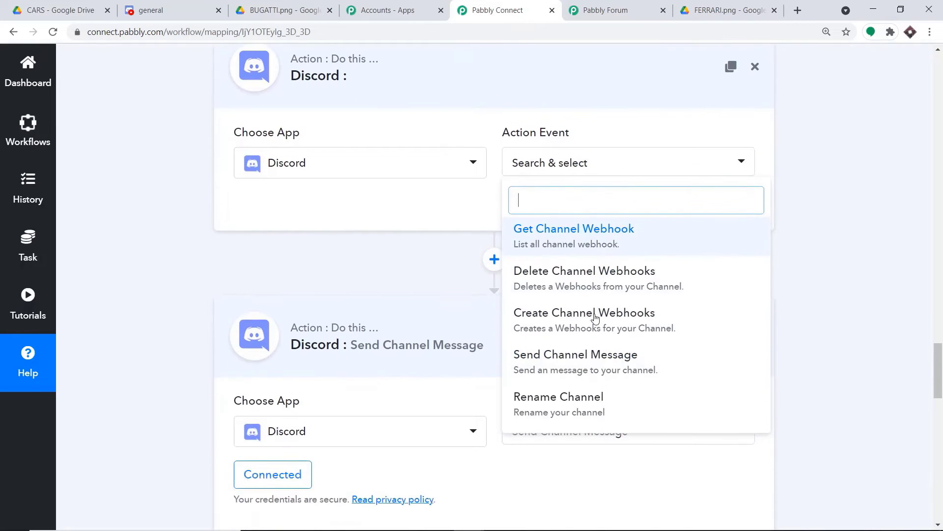
left_click(596, 230)
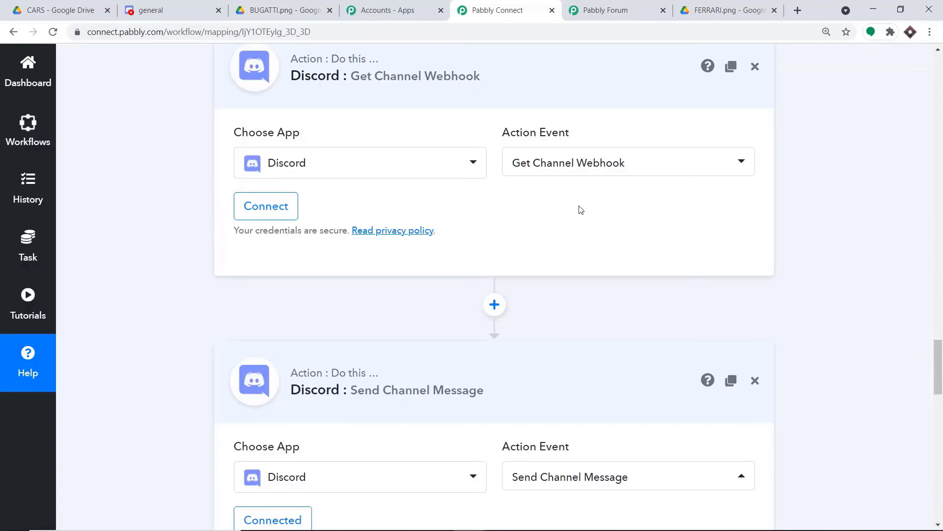
left_click(285, 202)
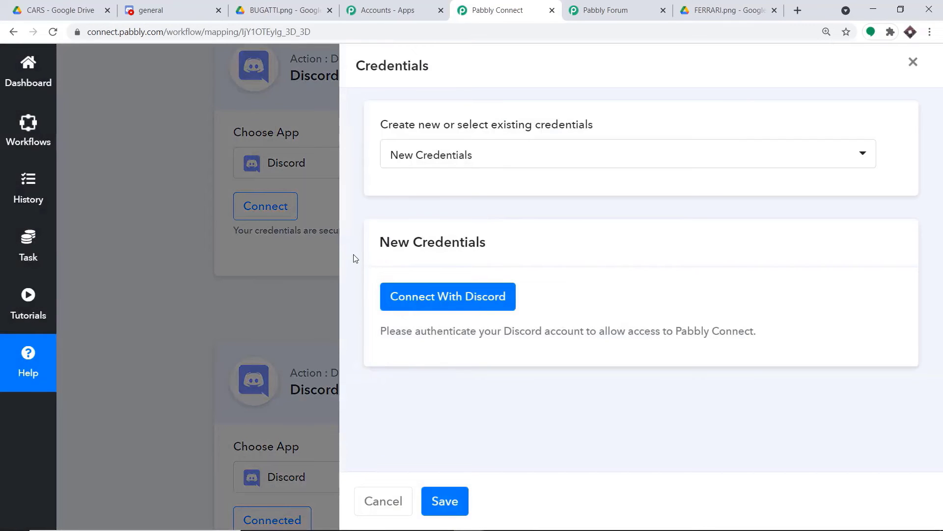
left_click(474, 306)
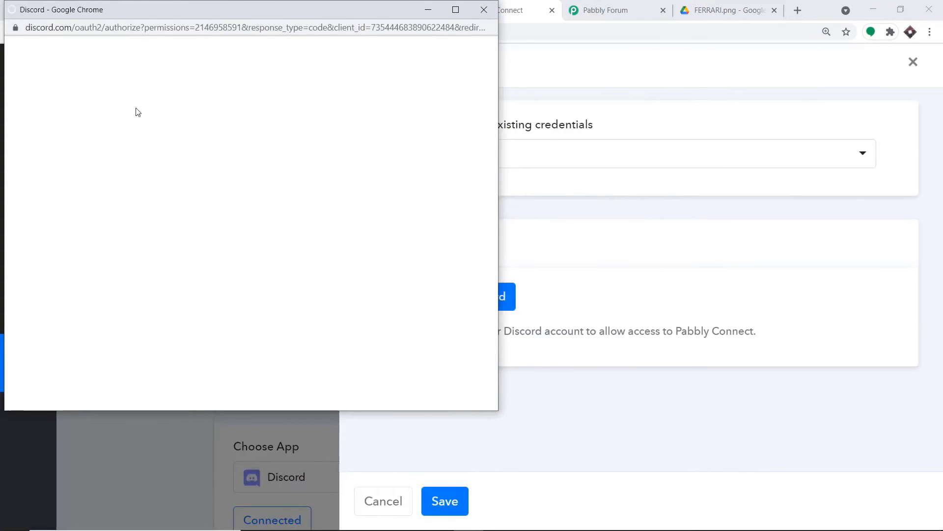
left_click(484, 10)
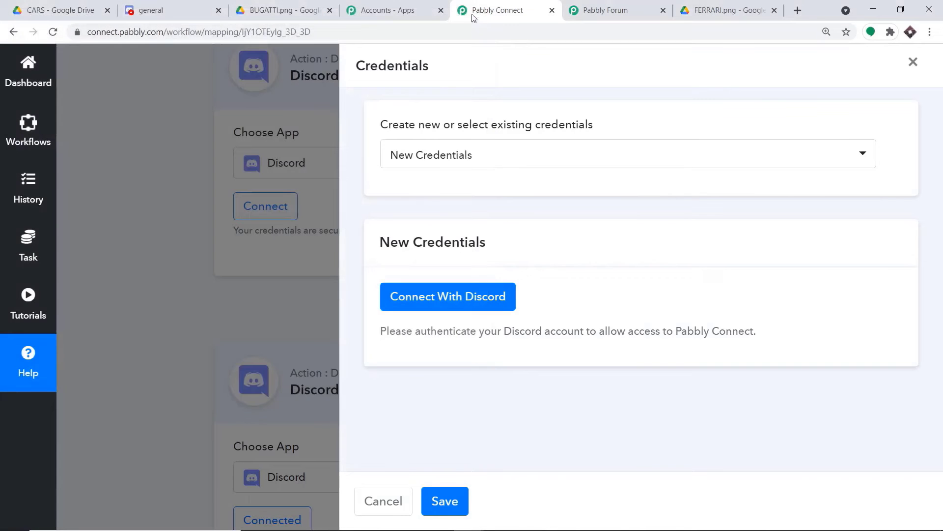
left_click(485, 162)
scroll(506, 301, "down", 10)
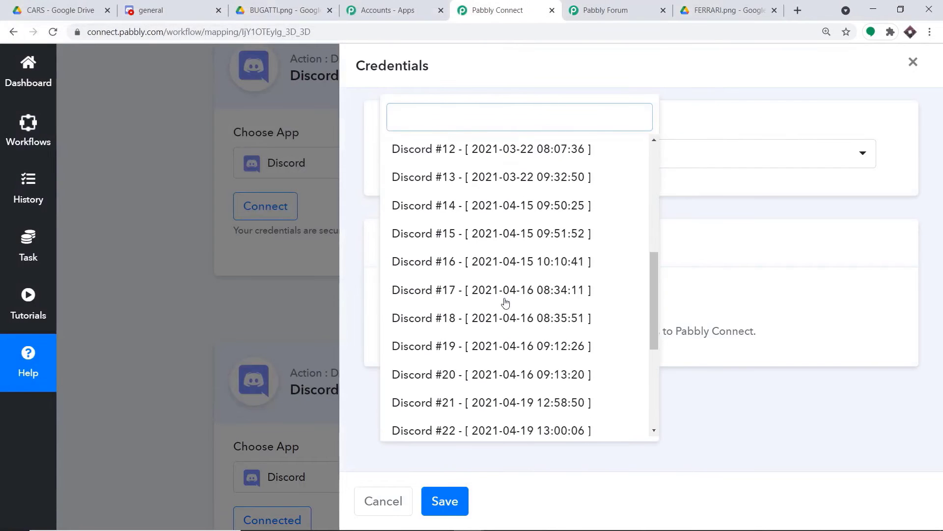
left_click(498, 420)
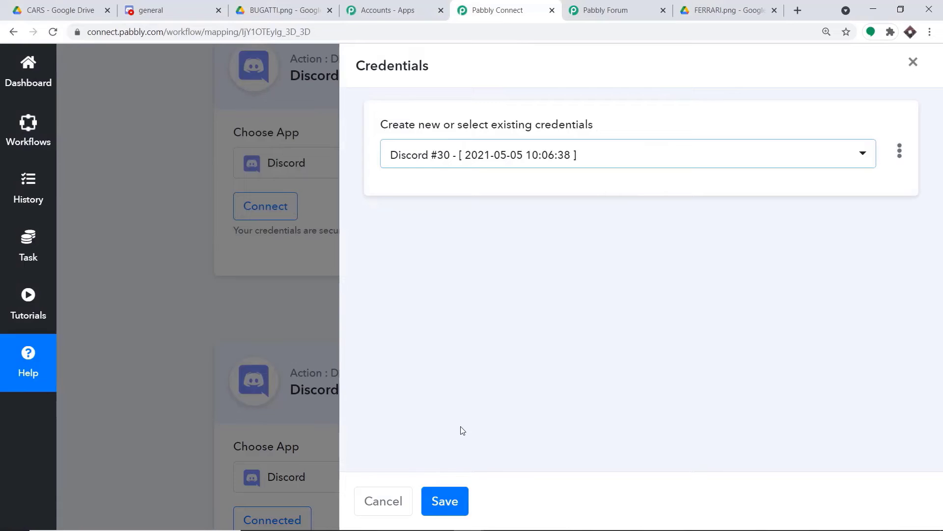
left_click(453, 497)
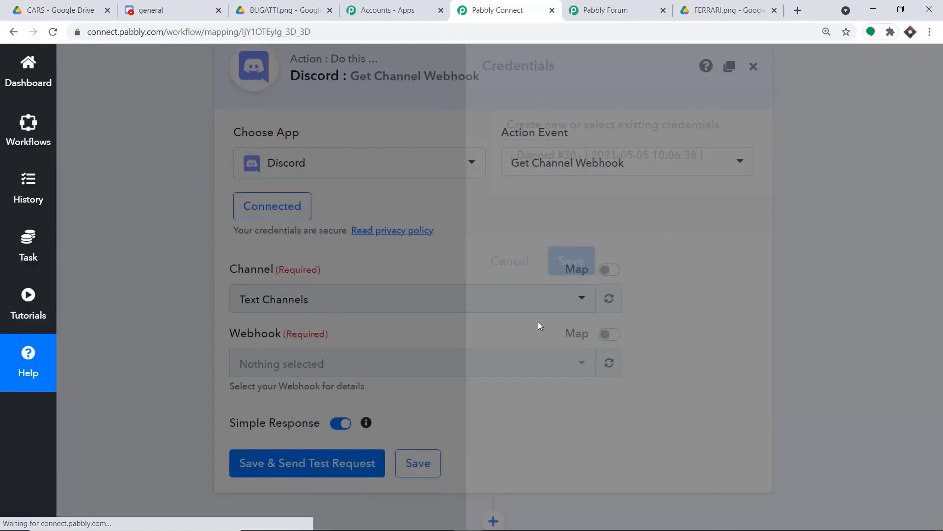
scroll(406, 258, "down", 2)
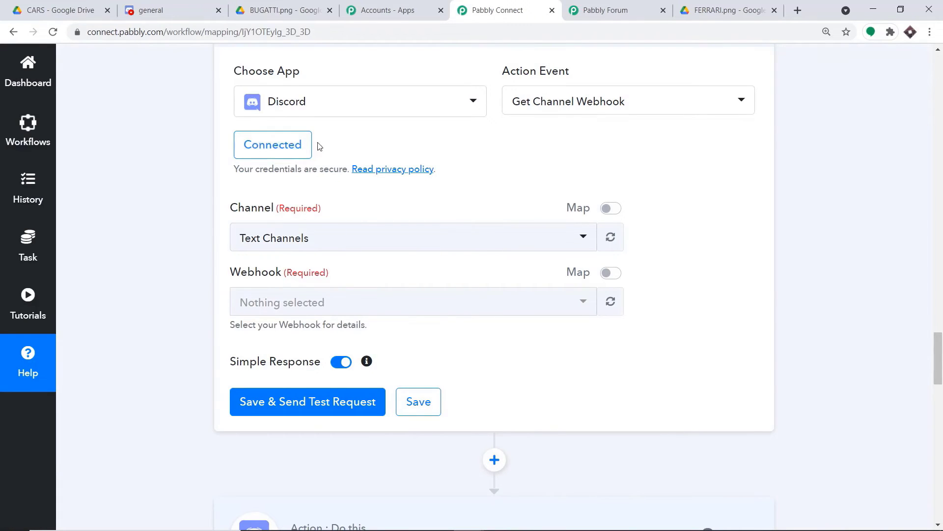
Switch to Discord and open the Integrations settings of the general text channel on the PINKISH server
left_click(173, 10)
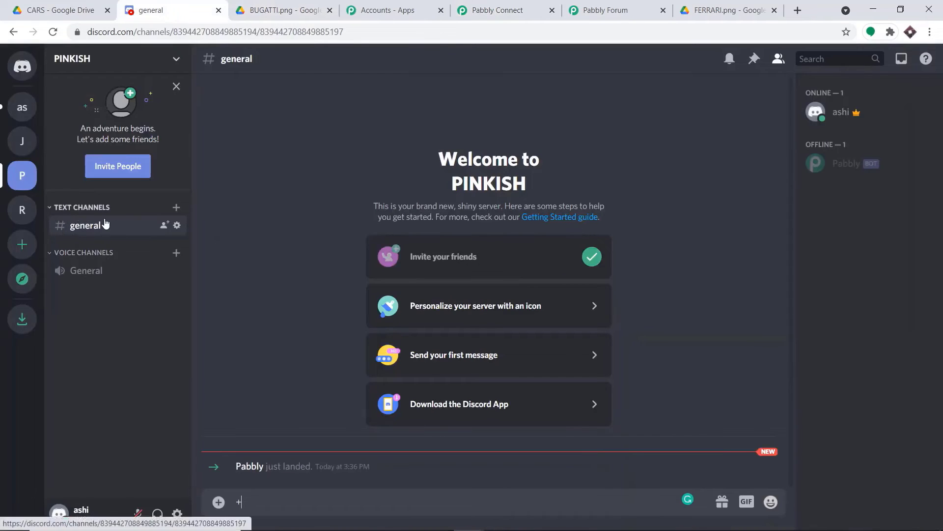
left_click(177, 225)
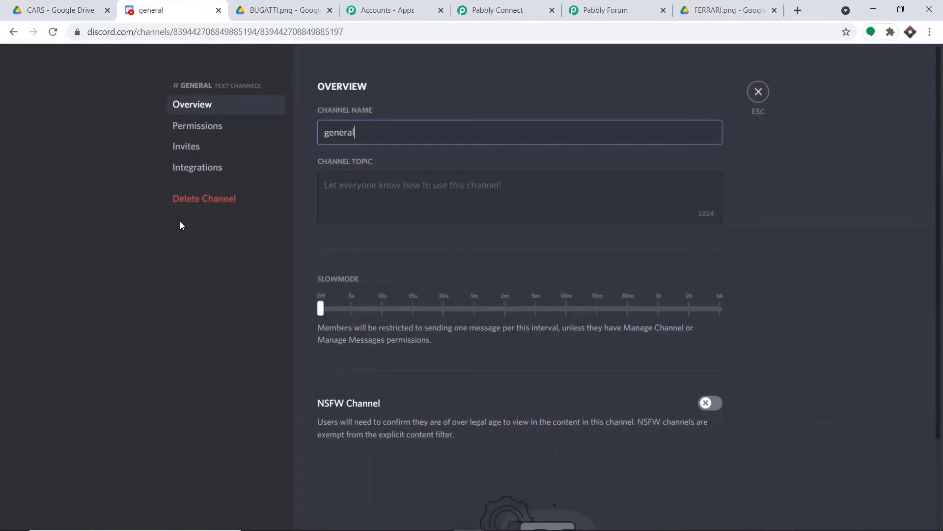
left_click(192, 168)
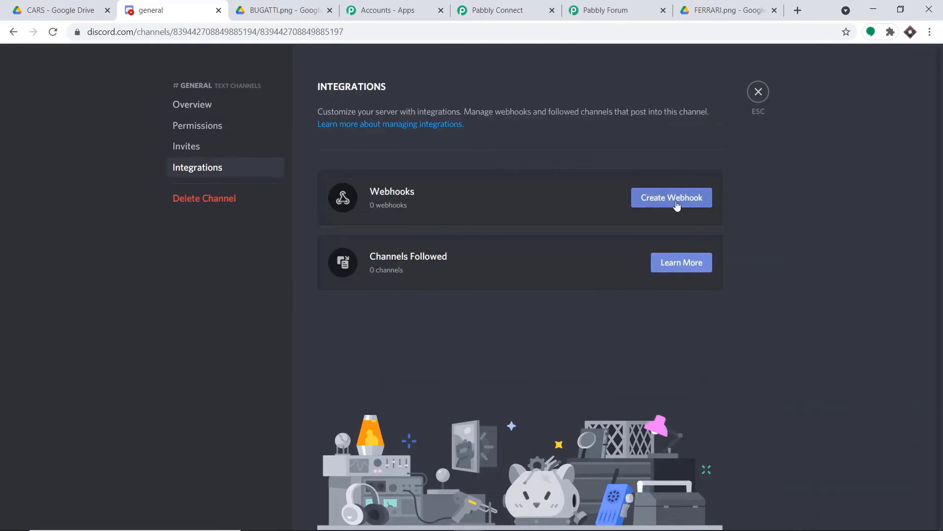
Return to Pabbly Connect and check which webhooks the Get Channel Webhook step offers for selection
left_click(605, 10)
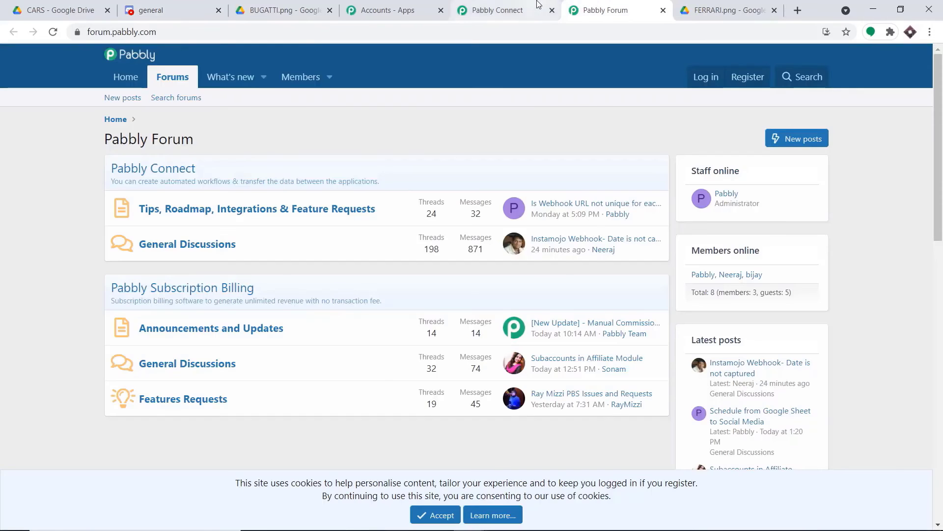
left_click(497, 10)
left_click(291, 302)
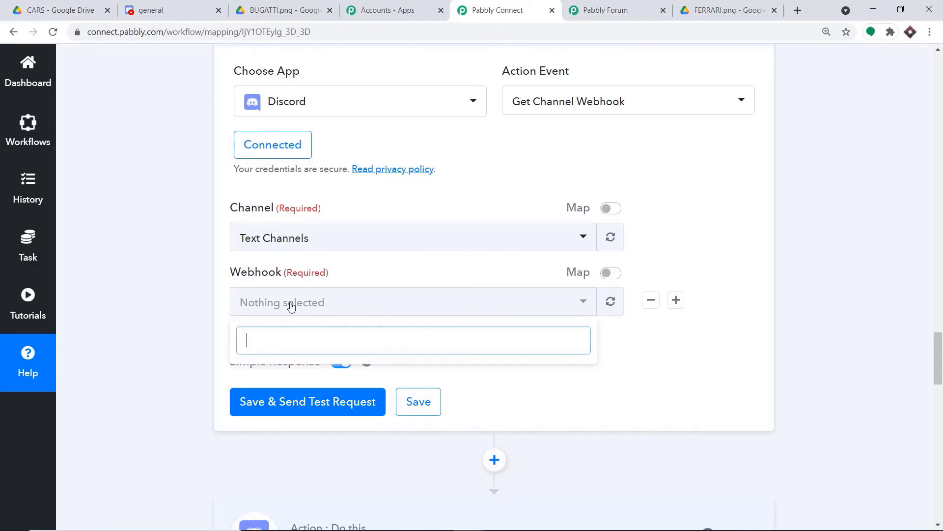
left_click(231, 74)
Back in Discord, create a webhook for the general channel, name it DRIVEGOOGLE and save the changes
left_click(157, 9)
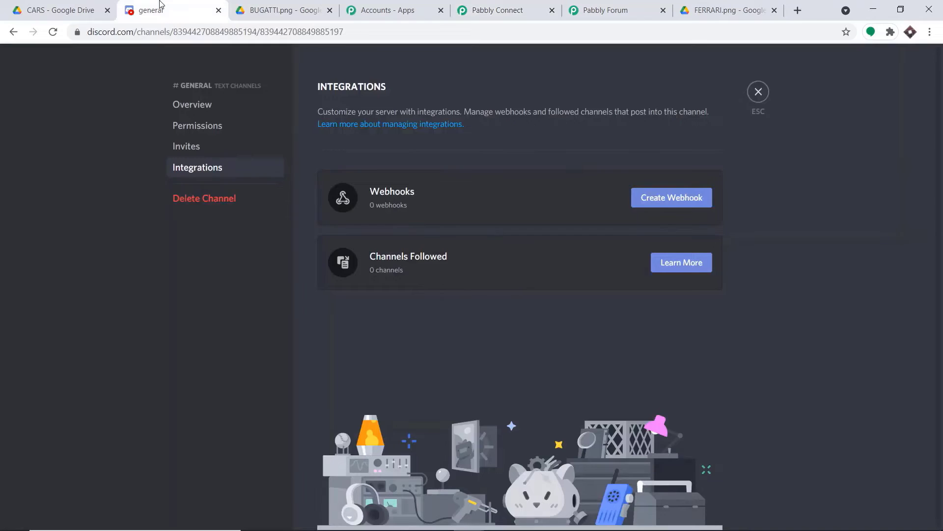
left_click(663, 199)
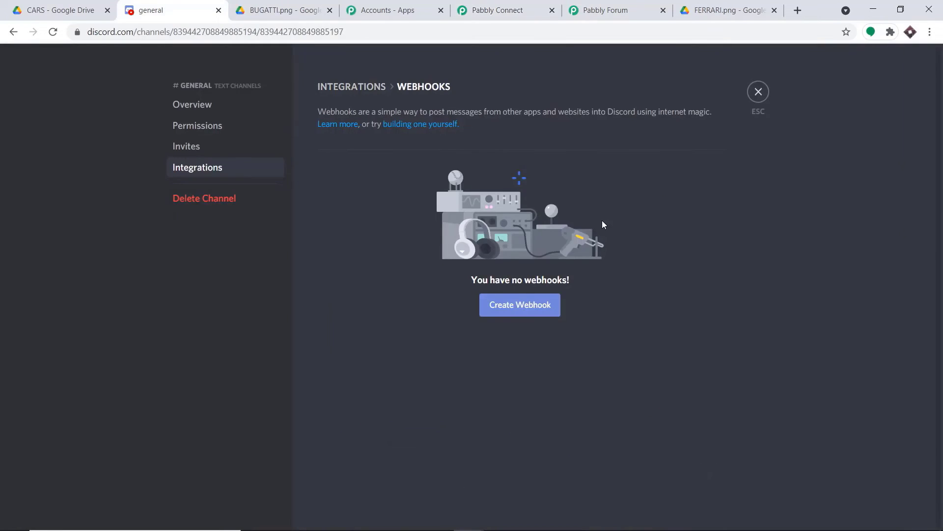
left_click(532, 302)
left_click_drag(473, 320, 408, 325)
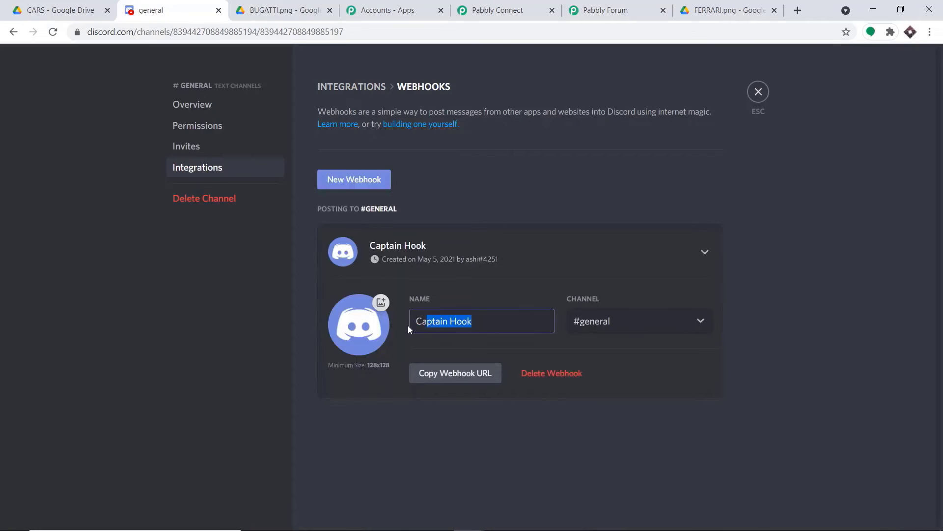
key("BackSpace")
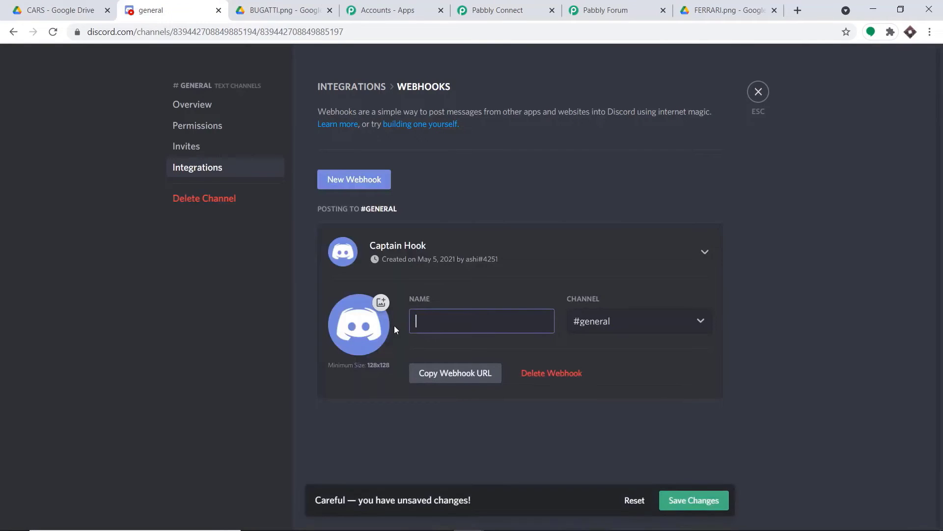
key("BackSpace")
type("D")
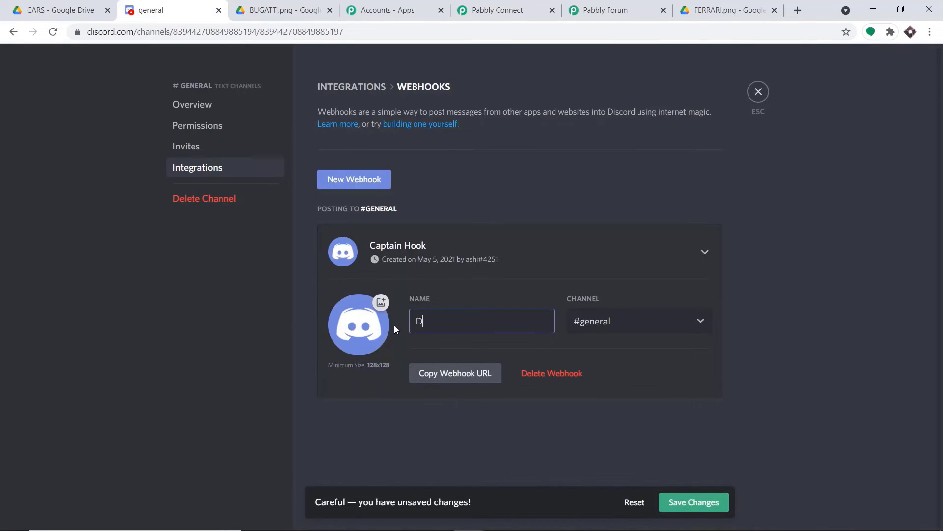
type("RIVEGOOGLE")
left_click(683, 508)
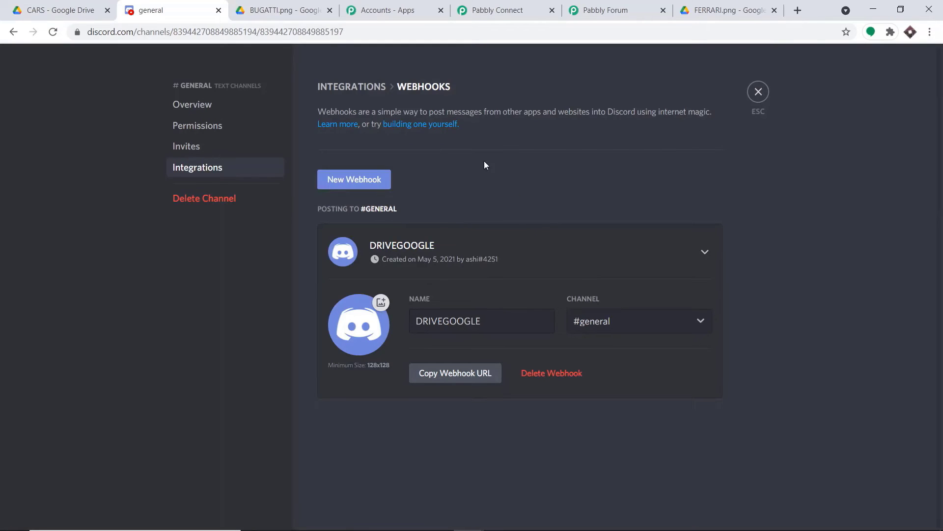
Return to Pabbly Connect, refresh the webhook list, and set the channel to general with the DRIVEGOOGLE webhook
left_click(492, 5)
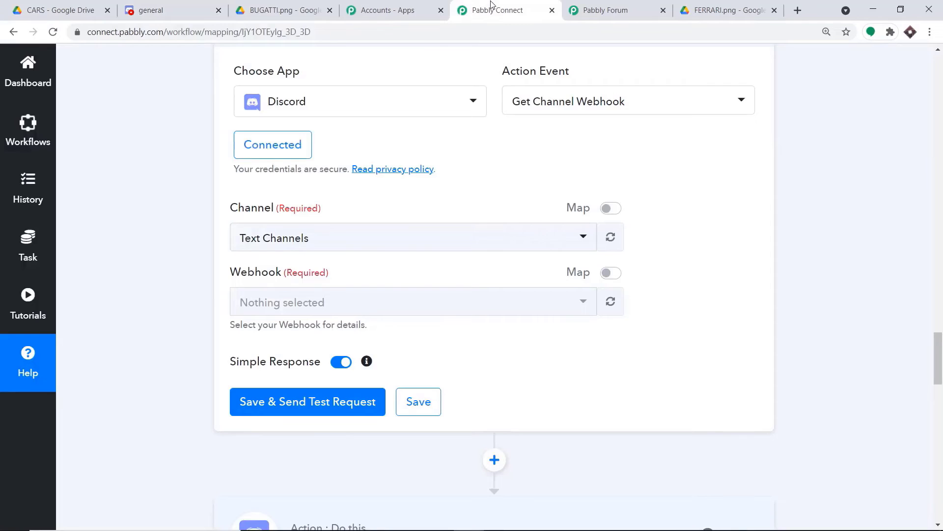
left_click(610, 301)
left_click(363, 239)
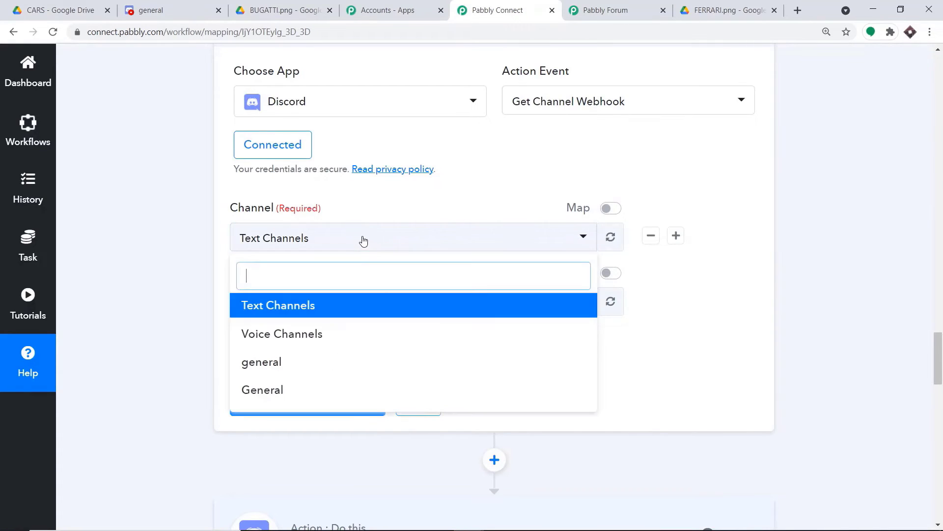
left_click(326, 364)
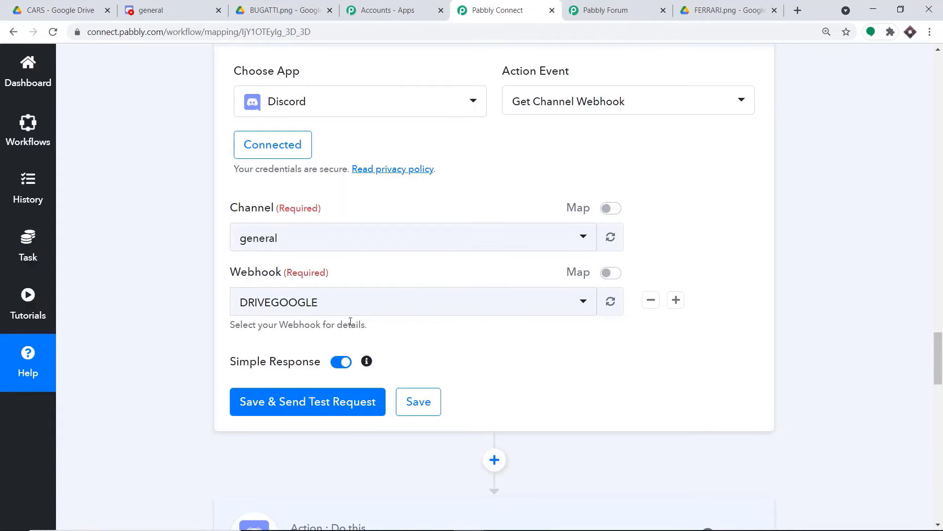
Save the Get Channel Webhook step, send a test request, and review the id and token entries in its API response
scroll(338, 272, "down", 3)
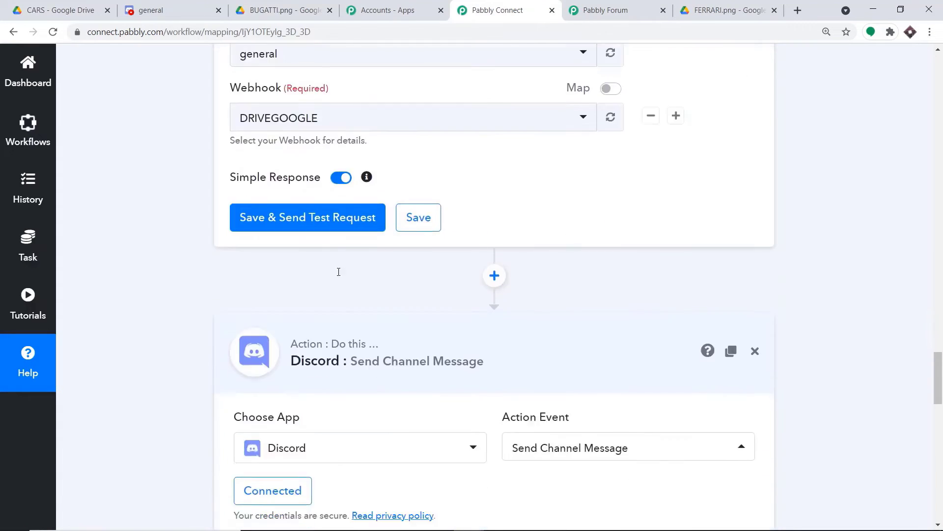
left_click(318, 220)
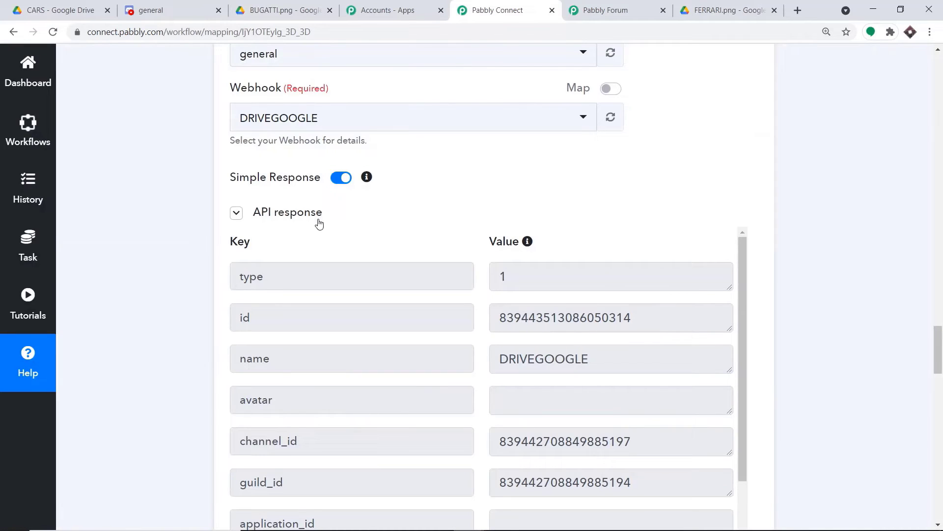
scroll(333, 245, "down", 1)
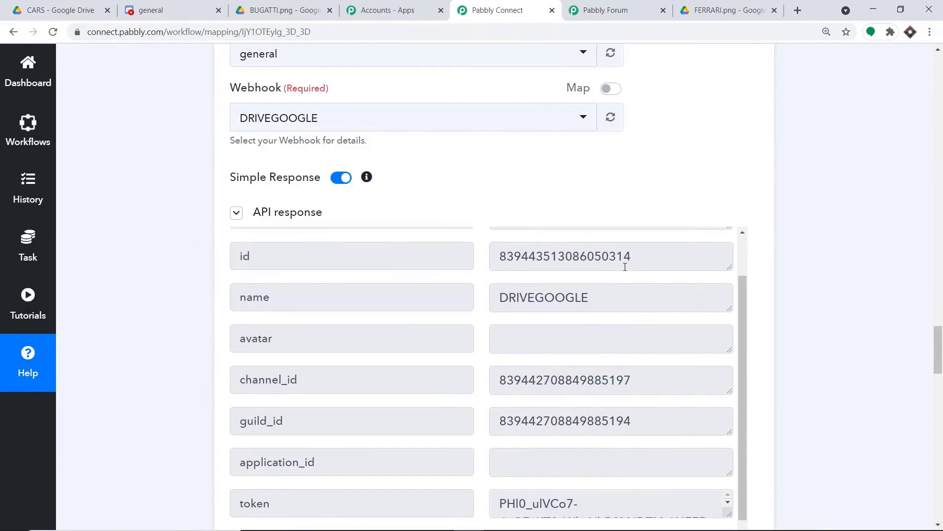
Examine the id and full token in the Get Channel Webhook response against the webhook fields required by the Send Channel Message step
left_click_drag(635, 257, 469, 258)
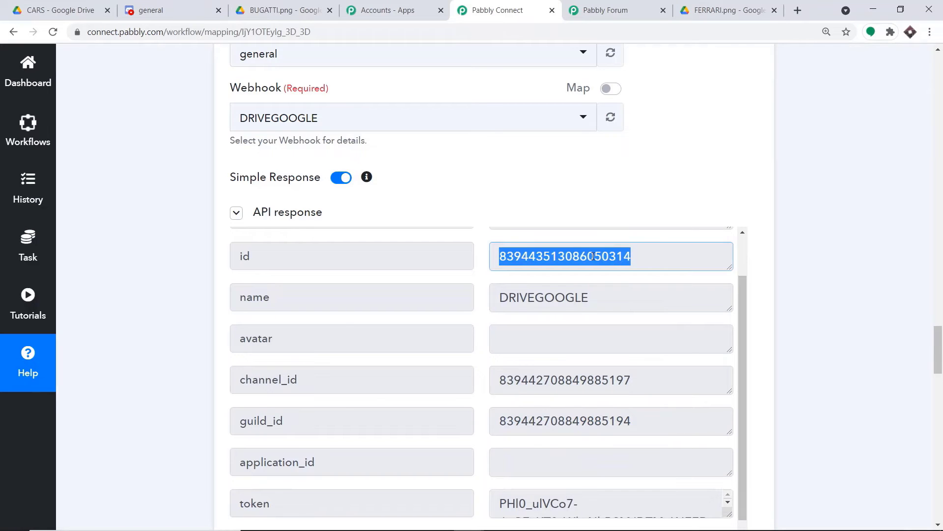
scroll(702, 283, "down", 5)
left_click_drag(938, 350, 940, 412)
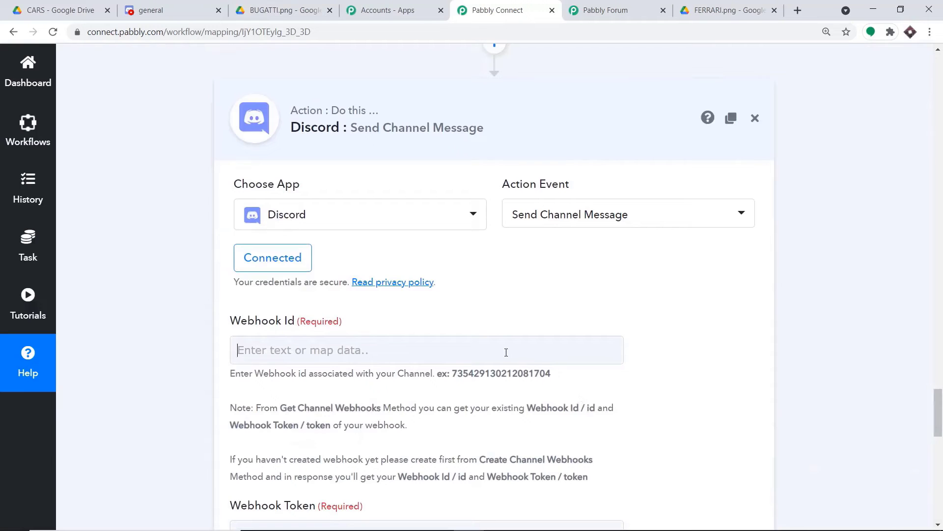
left_click(941, 291)
left_click_drag(940, 309, 934, 456)
scroll(559, 168, "up", 10)
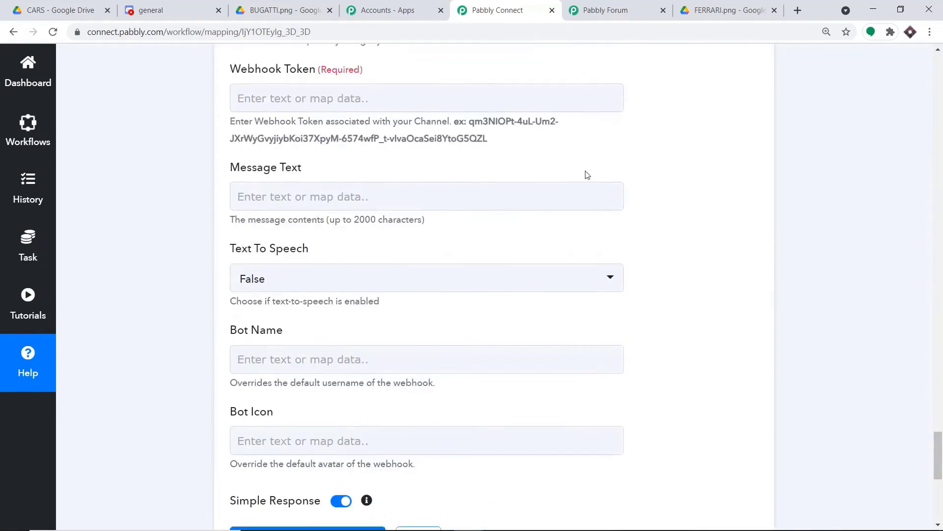
scroll(855, 211, "up", 10)
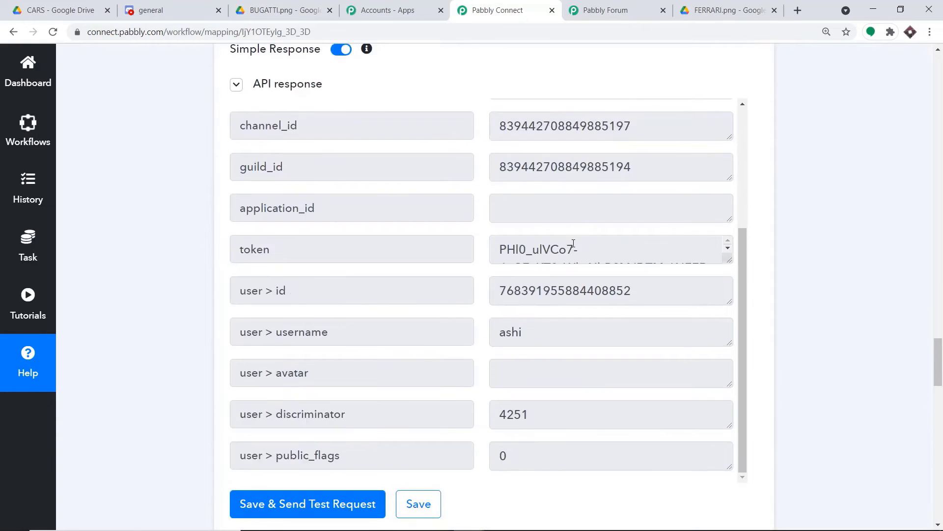
left_click_drag(725, 259, 726, 323)
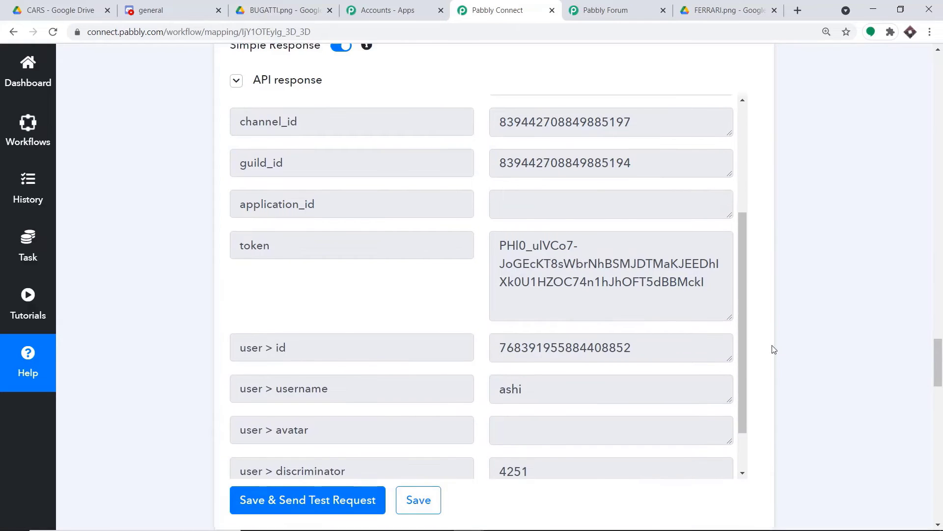
scroll(817, 339, "down", 14)
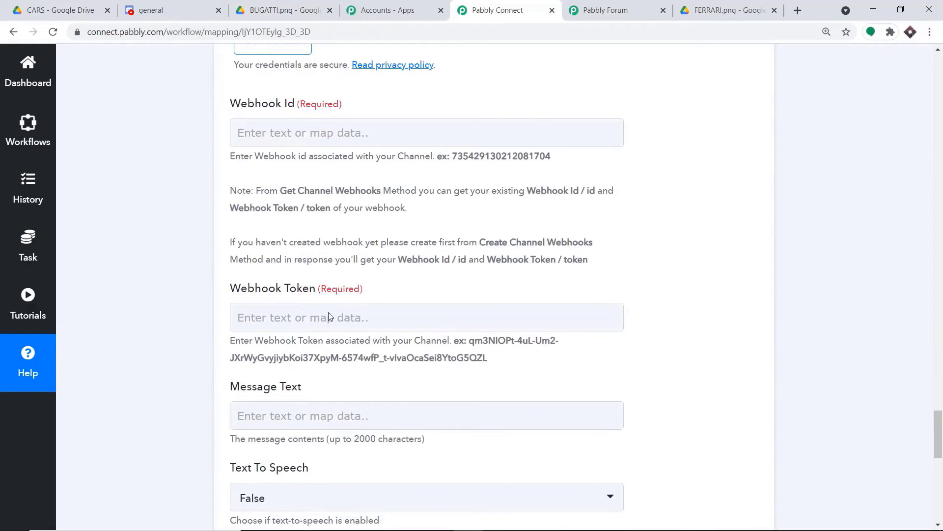
Save the existing Discord #30 credentials again for the Send Channel Message step
left_click(326, 315)
scroll(868, 257, "up", 5)
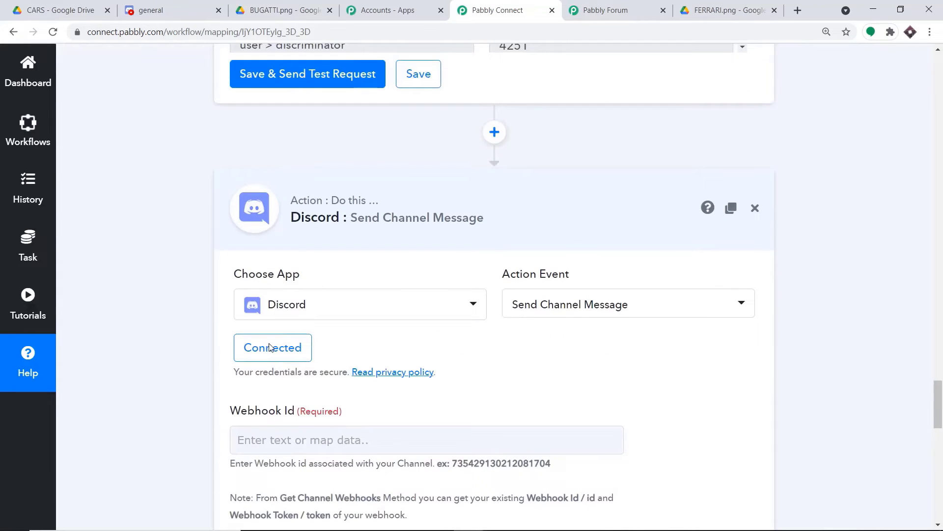
left_click(270, 347)
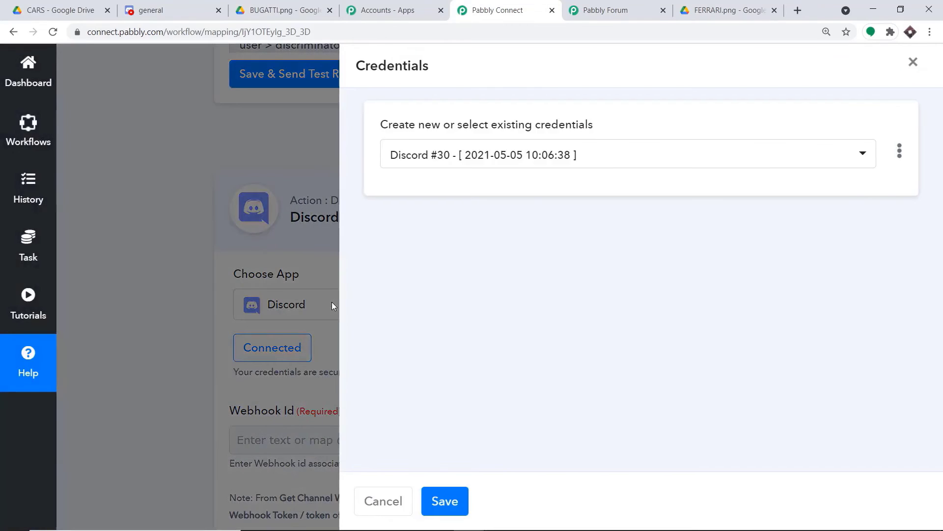
left_click(459, 501)
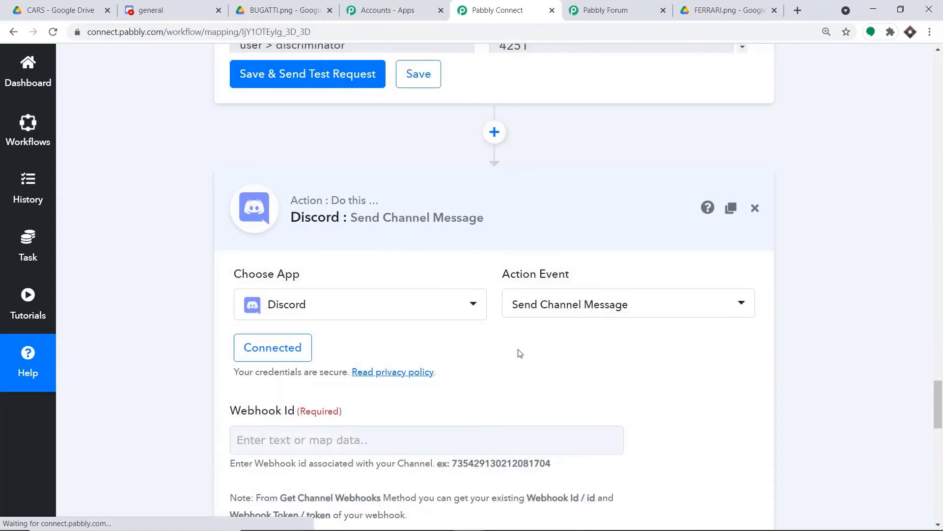
scroll(511, 354, "down", 3)
scroll(388, 256, "down", 2)
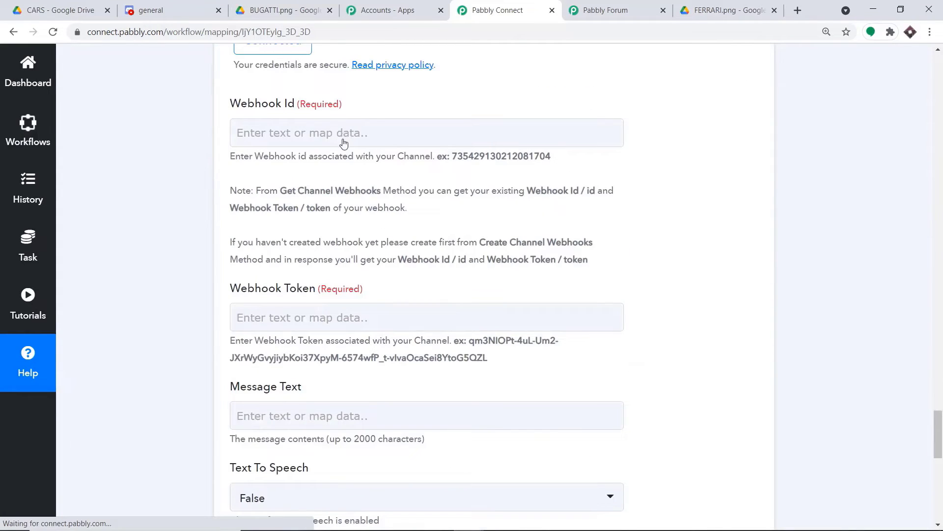
scroll(339, 141, "up", 1)
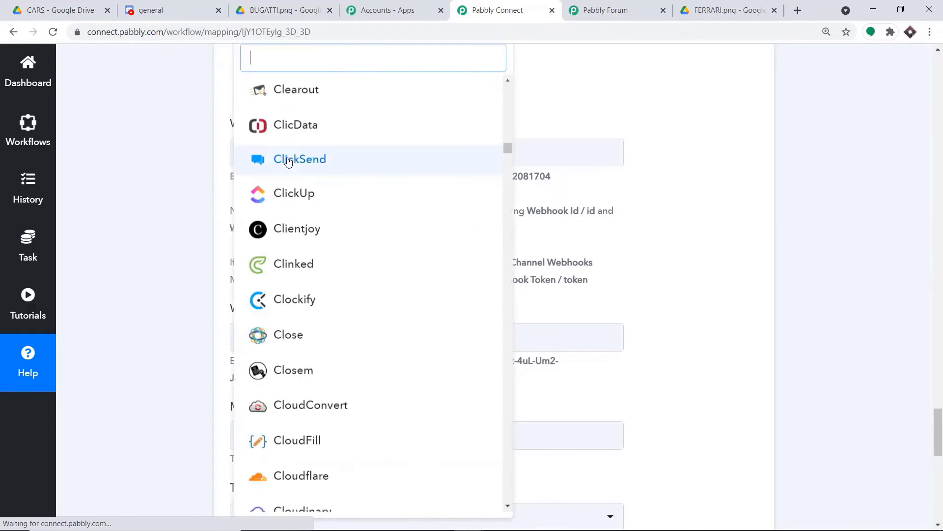
Map the Webhook Id of the Send Channel Message step to the id from the Get Channel Webhook response
left_click(582, 153)
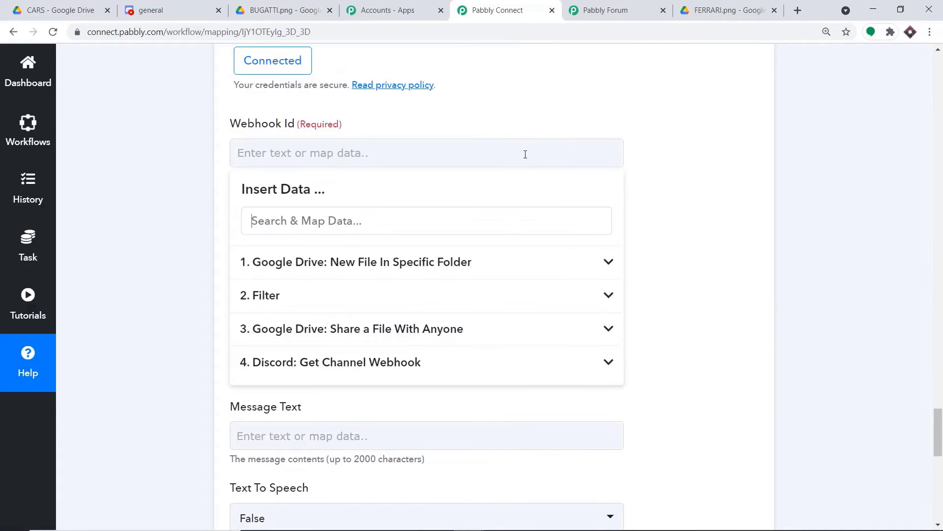
left_click(364, 367)
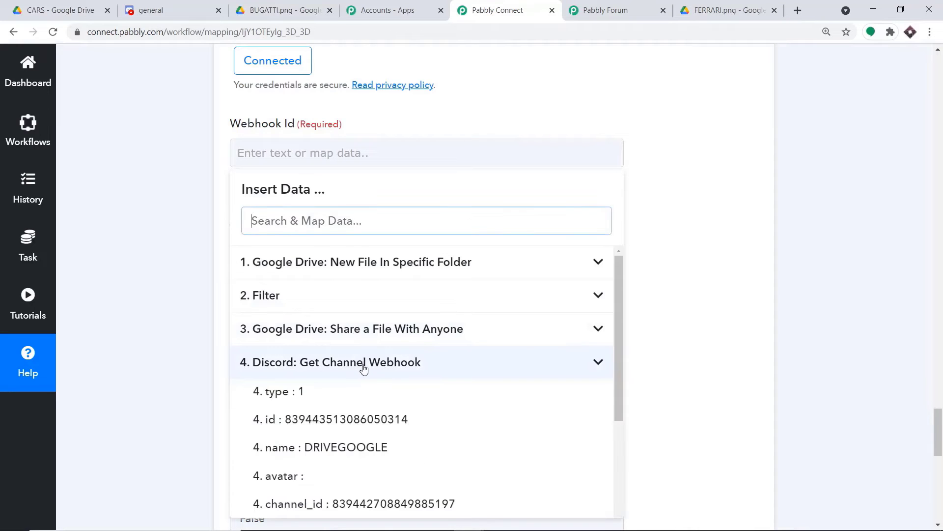
left_click(377, 421)
scroll(621, 239, "down", 1)
left_click(716, 180)
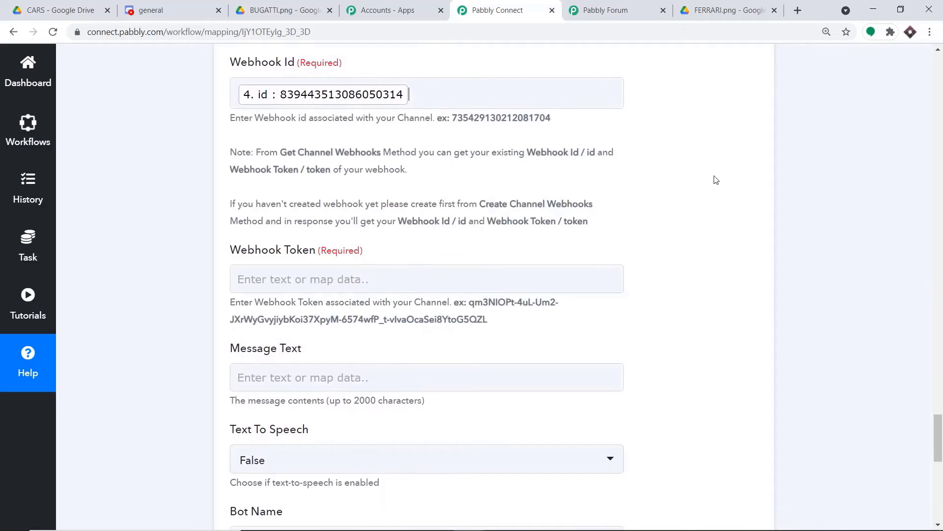
Map the Webhook Token field to the token from the Get Channel Webhook response
scroll(682, 197, "down", 3)
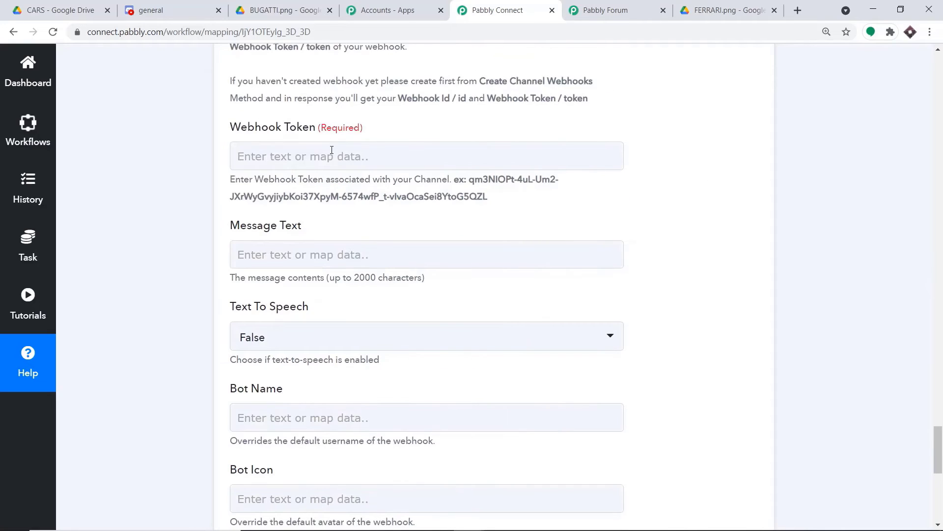
left_click(332, 152)
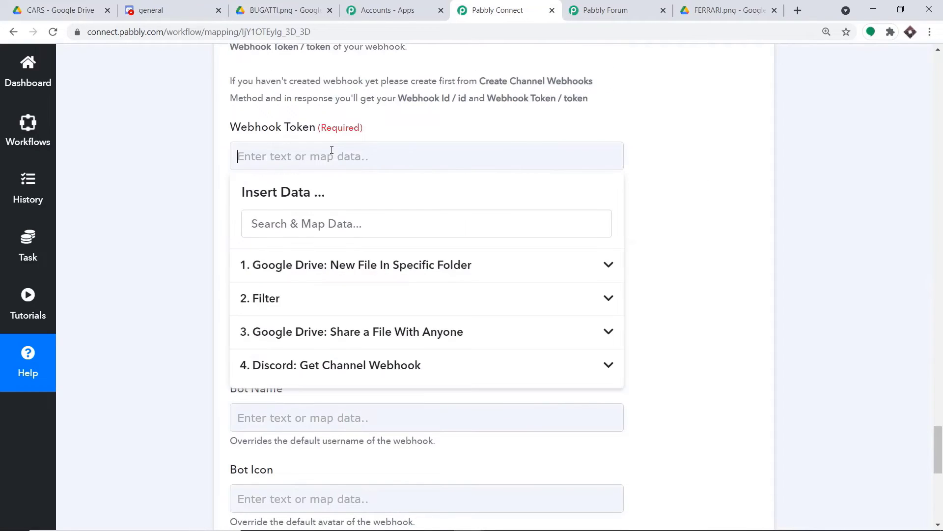
left_click(373, 365)
scroll(448, 404, "down", 4)
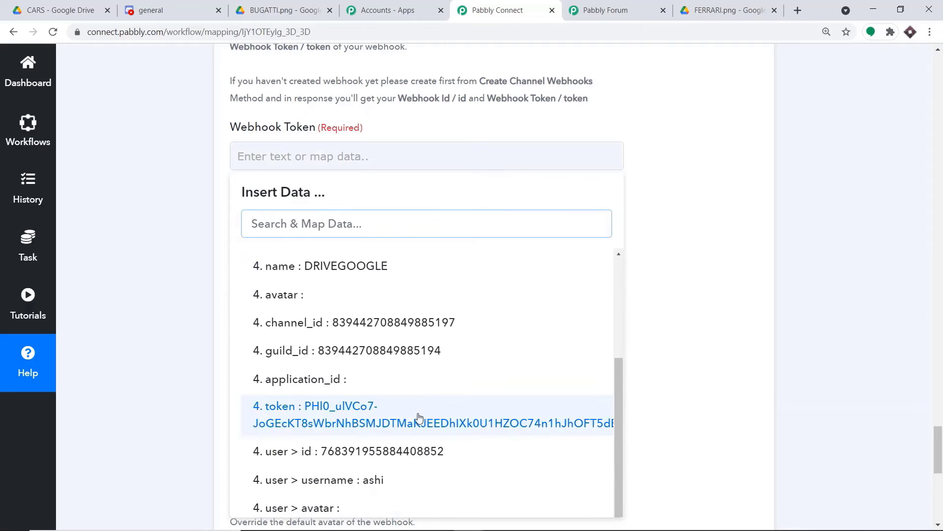
left_click(419, 417)
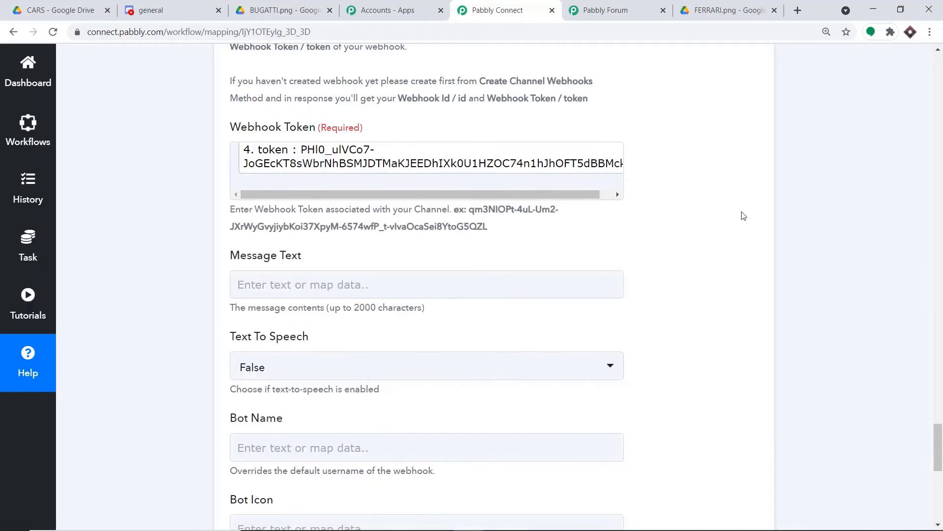
Map the Message Text to the res2 webViewLink from the Google Drive Share a File With Anyone response
scroll(669, 238, "down", 1)
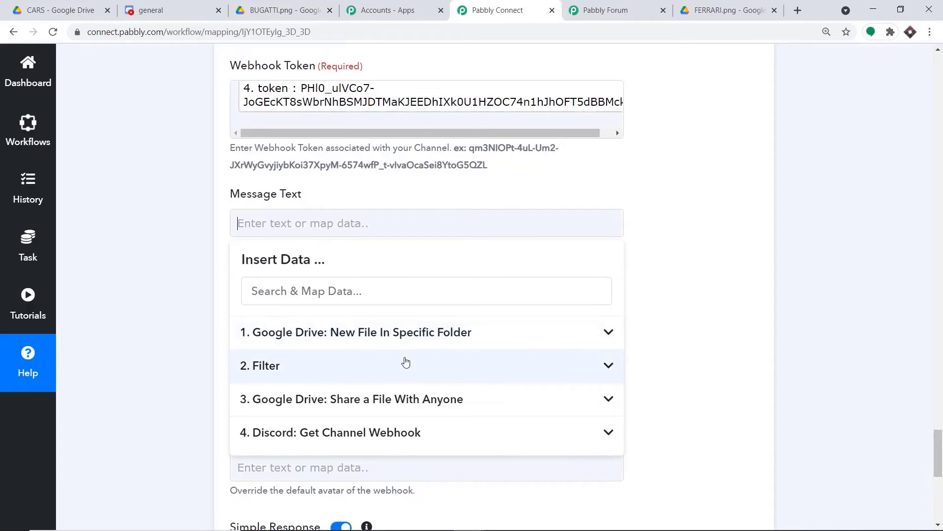
left_click(393, 397)
scroll(485, 375, "down", 4)
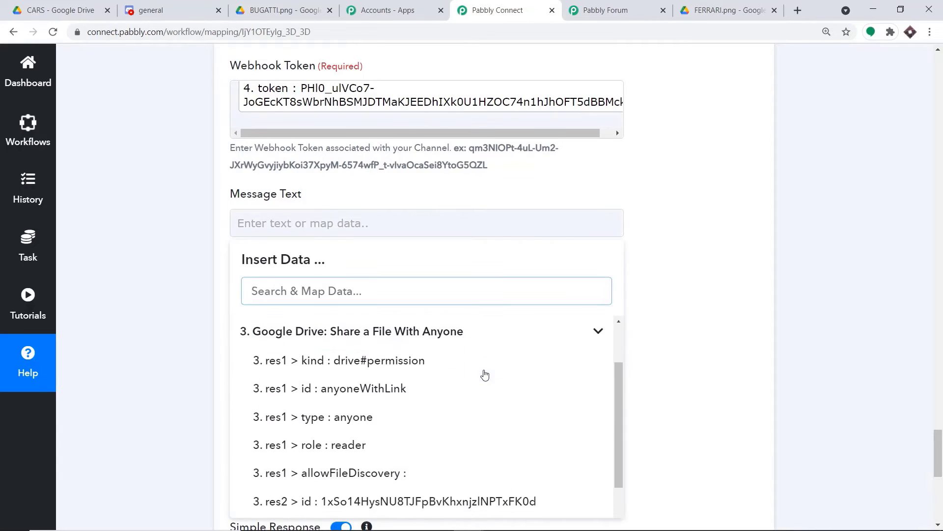
left_click(358, 429)
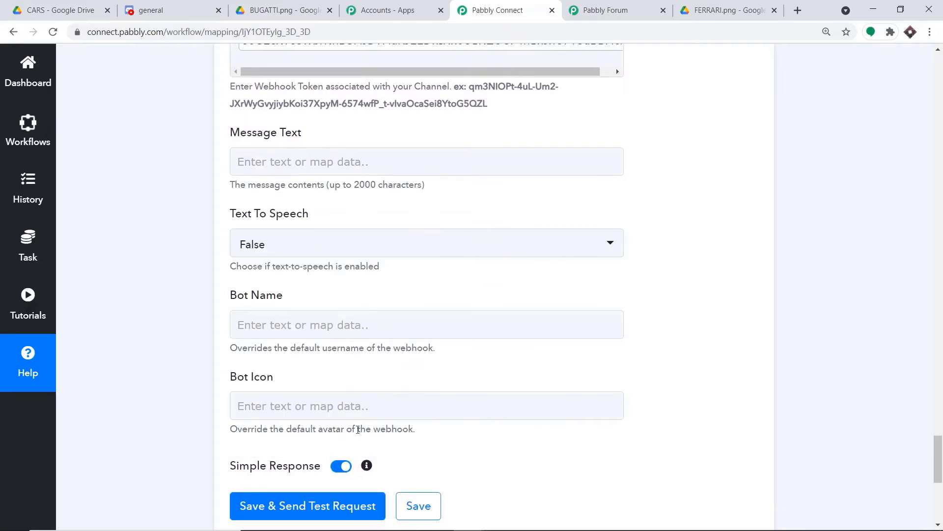
left_click(338, 168)
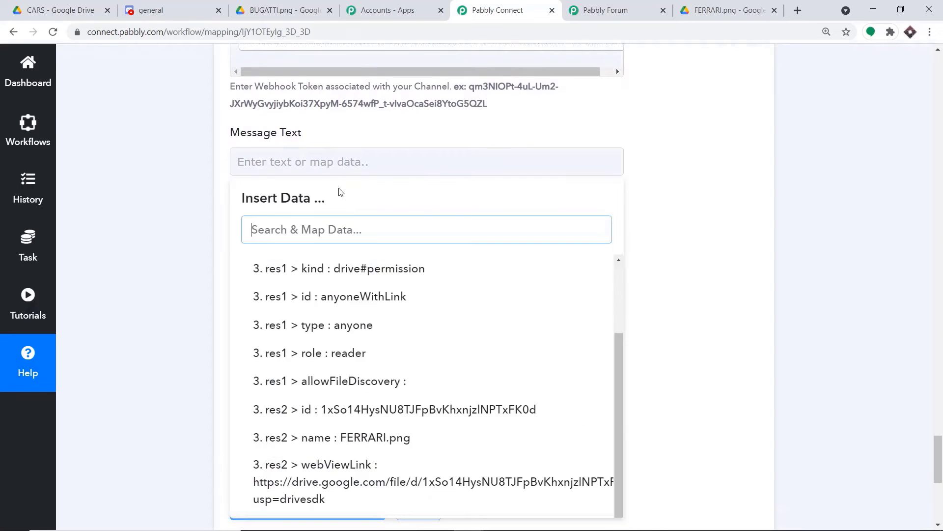
left_click(379, 472)
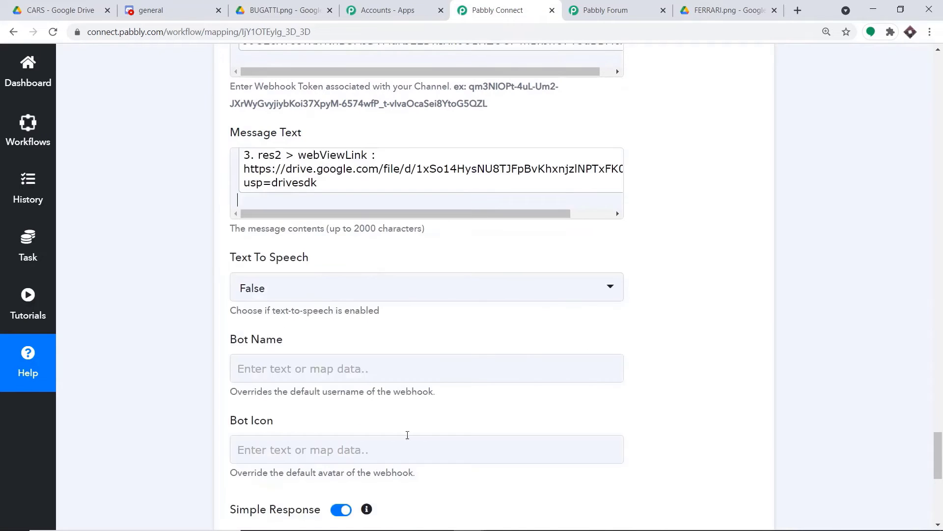
left_click(712, 220)
scroll(636, 261, "down", 1)
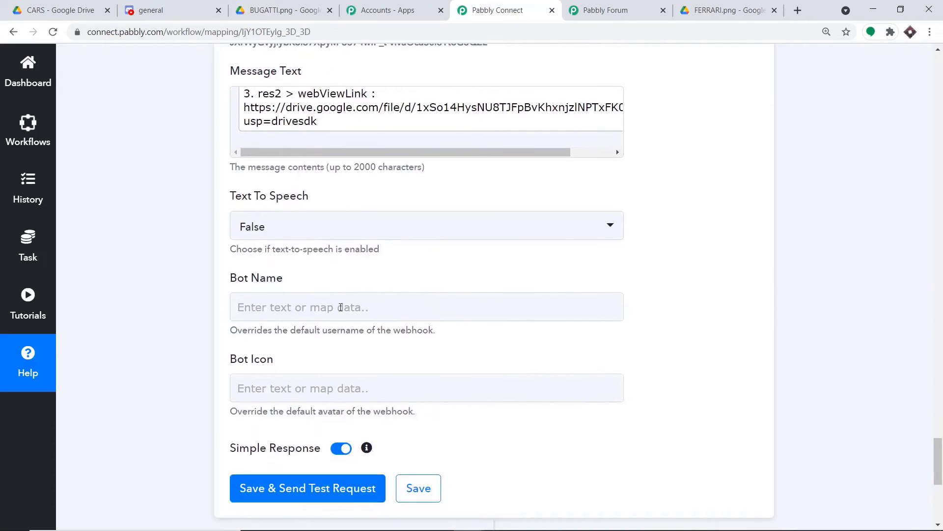
Enter a first name as the Bot Name of the Send Channel Message step
left_click(340, 307)
type("Micheal")
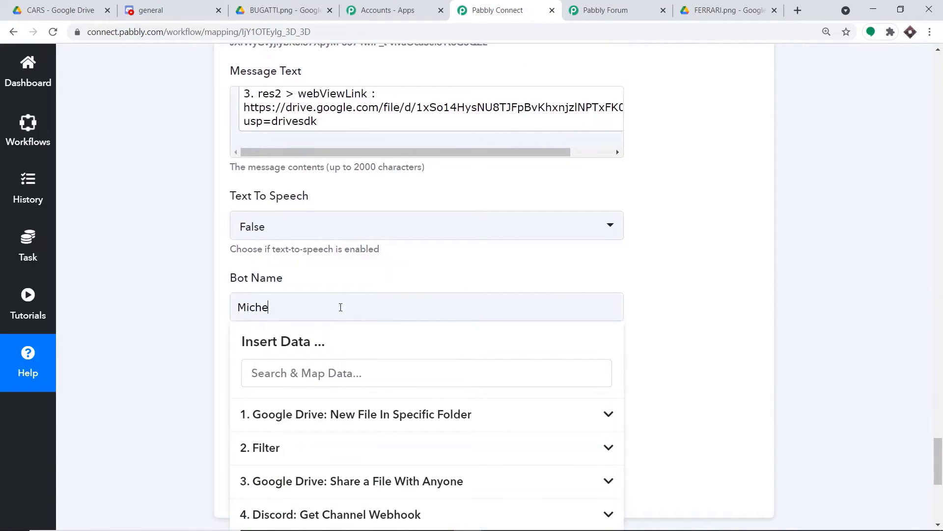
left_click(731, 225)
scroll(692, 212, "down", 1)
scroll(692, 212, "down", 3)
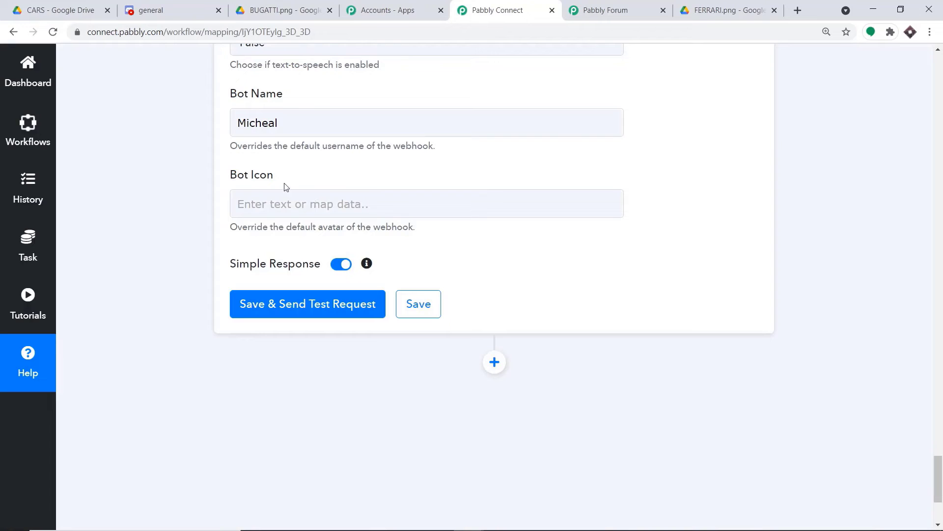
Save the Send Channel Message step with a test request, and check Discord's general channel for the posted message
left_click(298, 306)
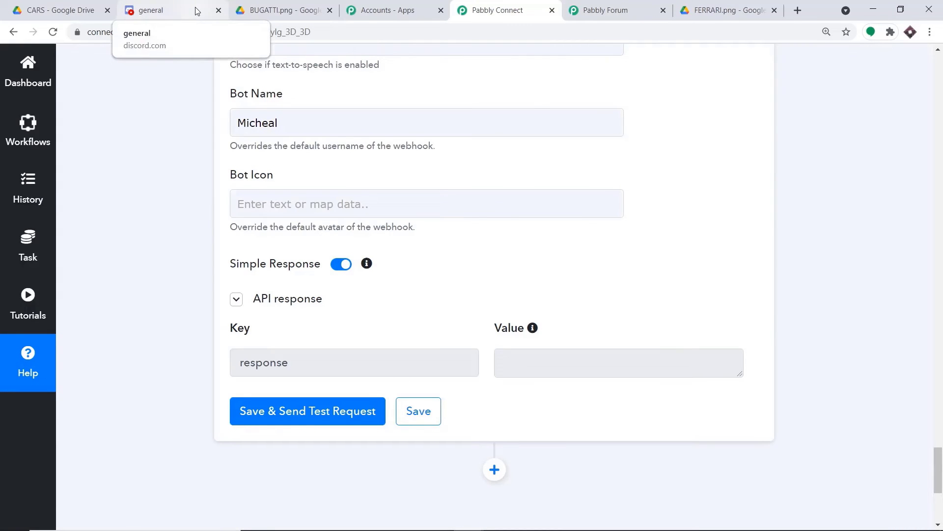
left_click(196, 10)
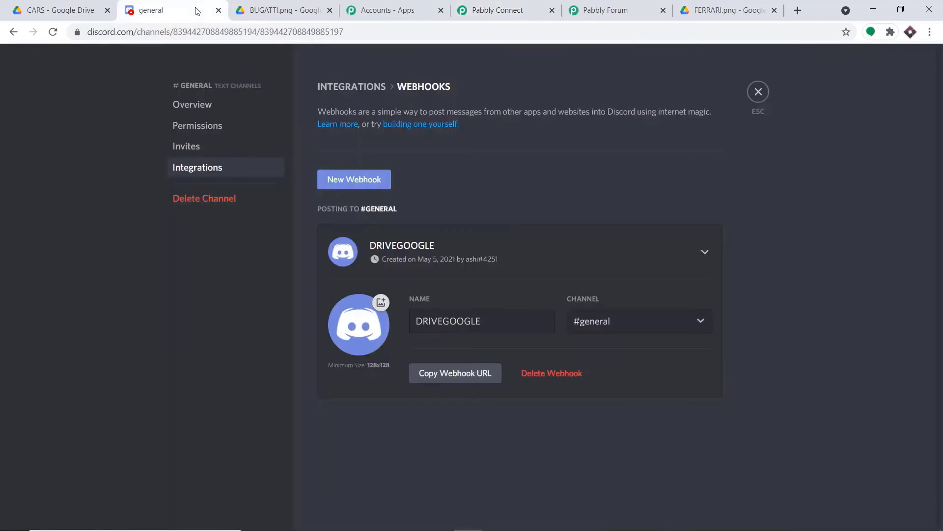
left_click(757, 92)
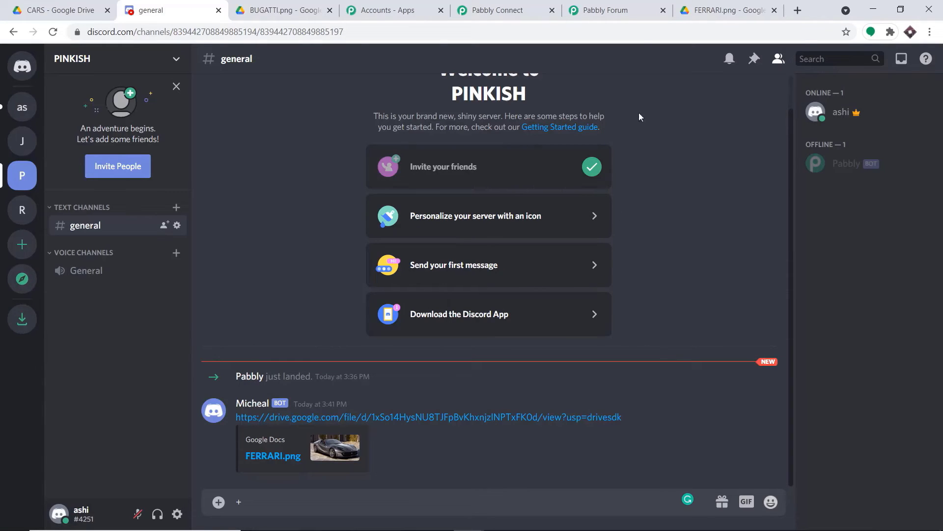
Return to the Google Drive To Discord workflow in Pabbly Connect and collapse its expanded trigger, filter and action steps
left_click(496, 9)
scroll(934, 305, "up", 7)
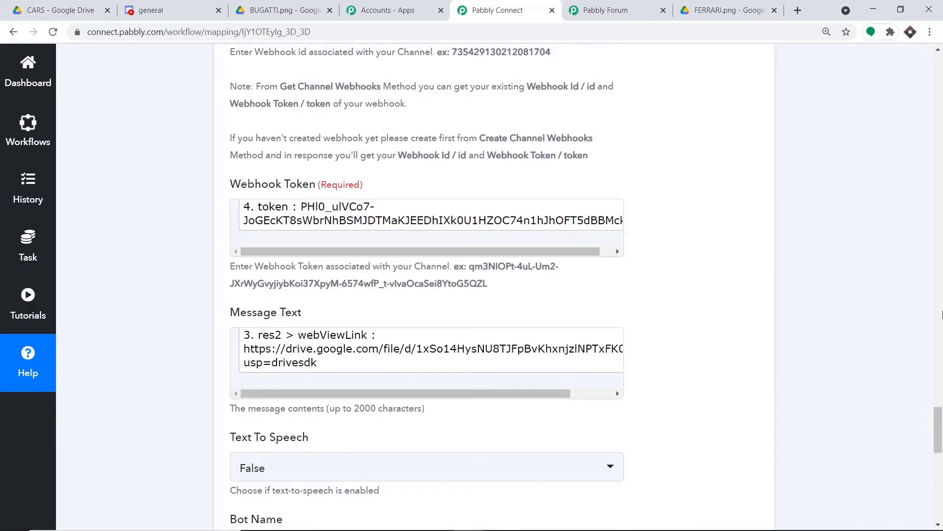
scroll(452, 317, "up", 10)
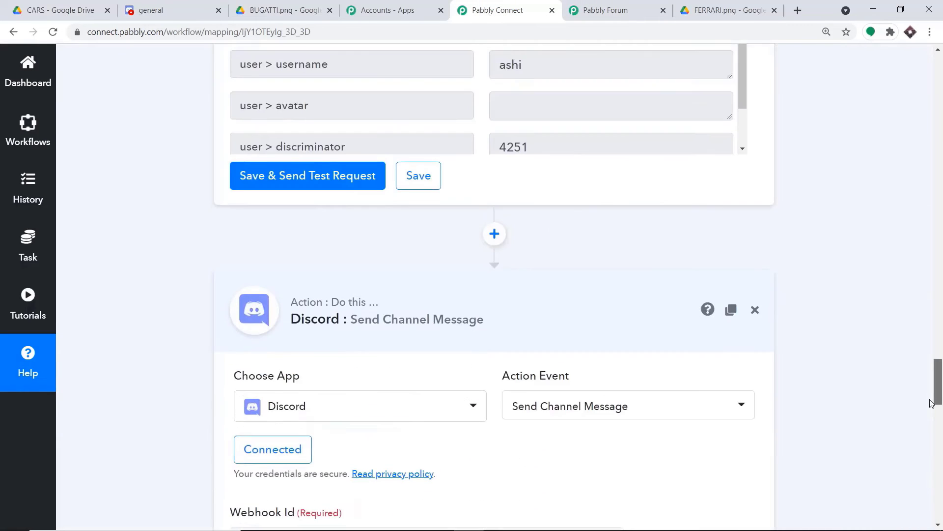
scroll(684, 290, "up", 15)
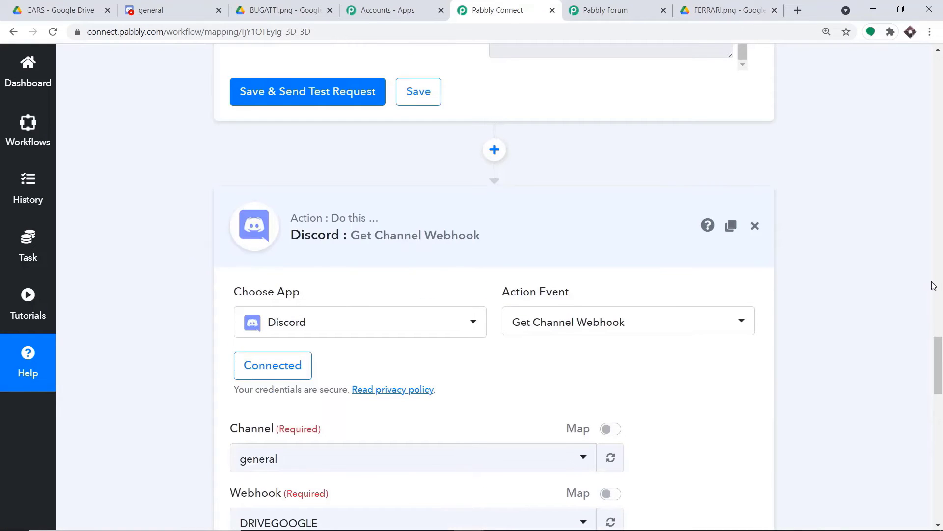
left_click(480, 227)
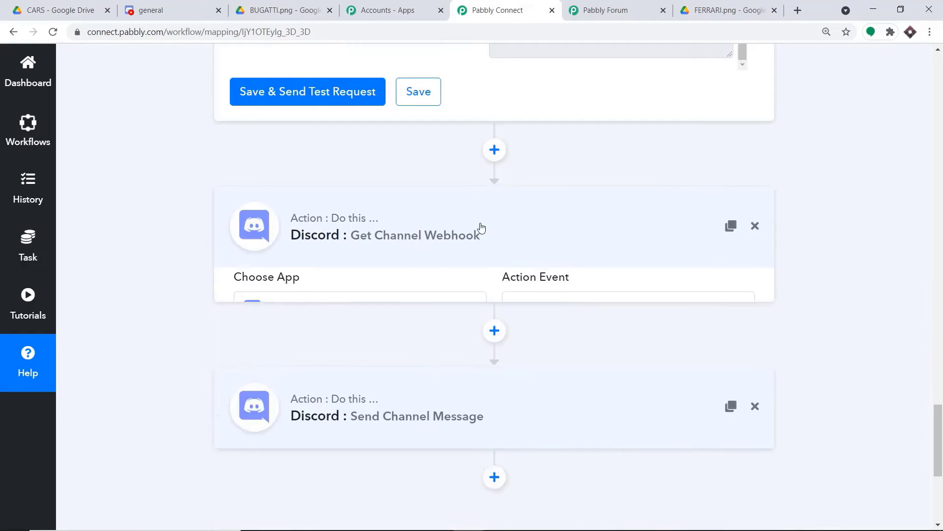
scroll(941, 238, "up", 10)
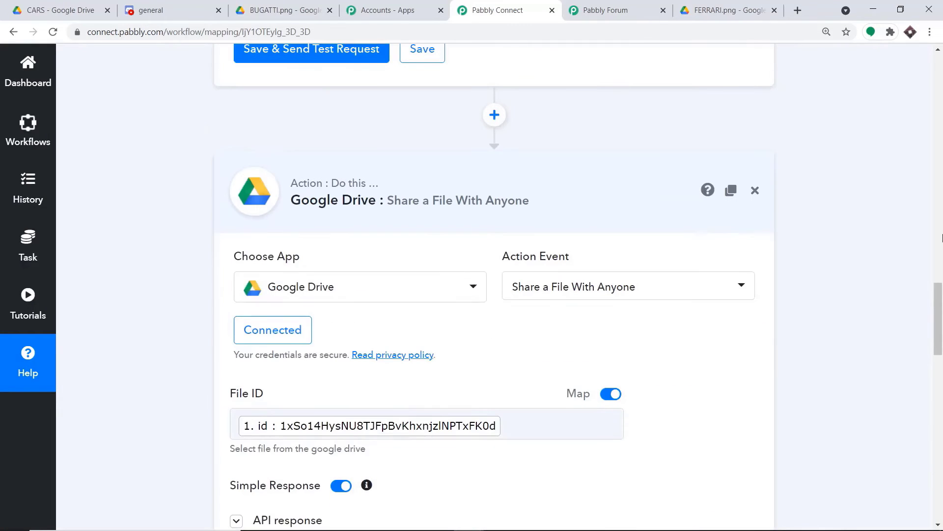
left_click(400, 213)
scroll(942, 209, "up", 8)
scroll(941, 209, "up", 8)
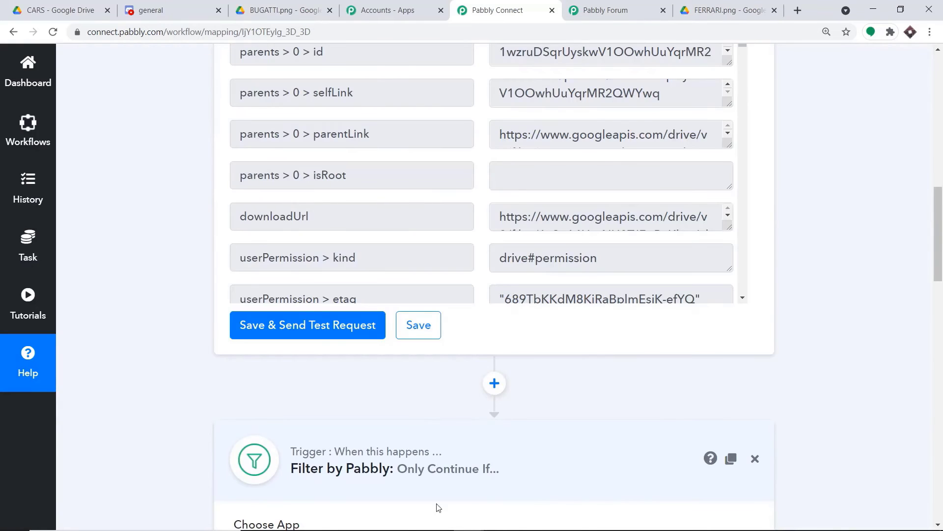
left_click(403, 454)
scroll(939, 246, "up", 12)
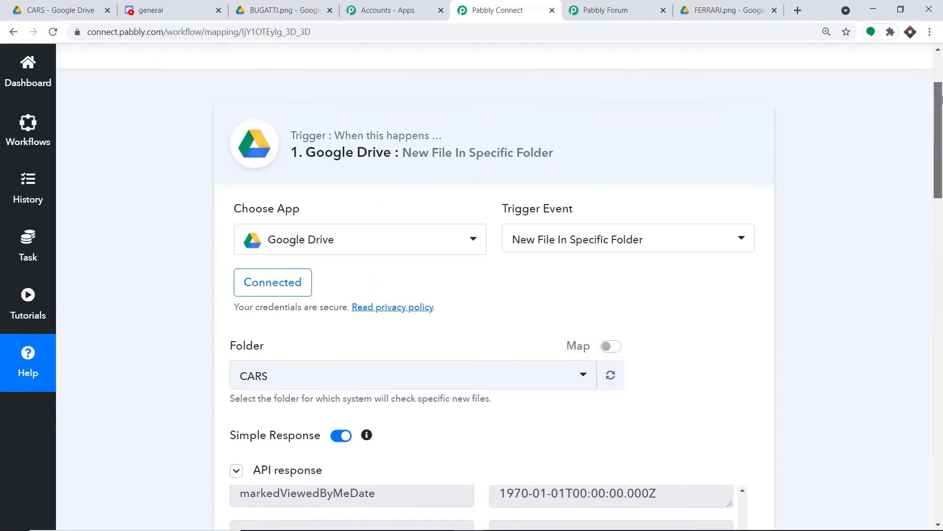
left_click(529, 259)
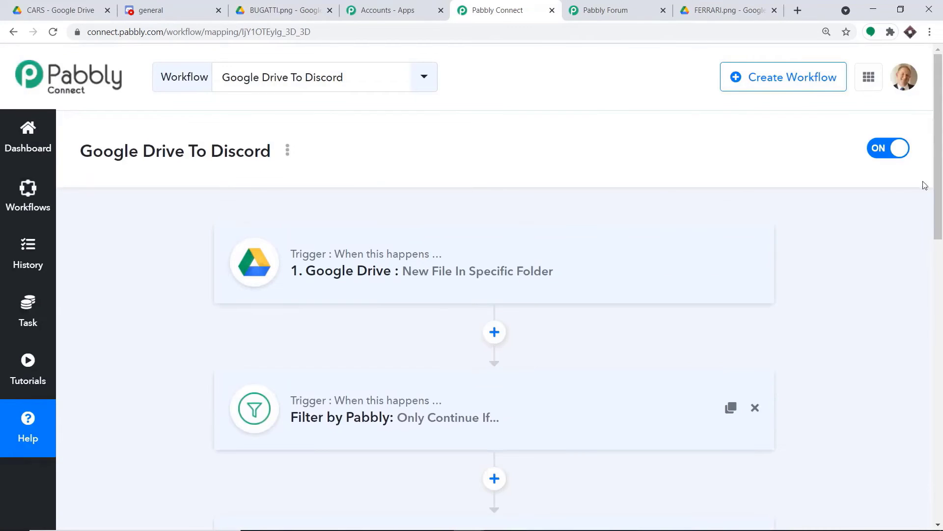
Review the step sequence of the Google Drive To Discord workflow, from the Google Drive trigger to Send Channel Message
scroll(942, 266, "down", 5)
scroll(942, 266, "down", 4)
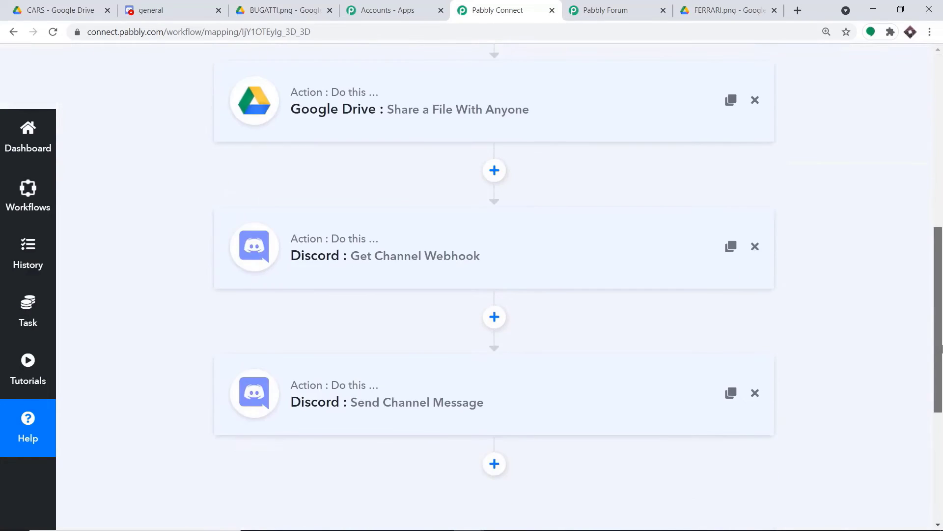
scroll(923, 233, "up", 6)
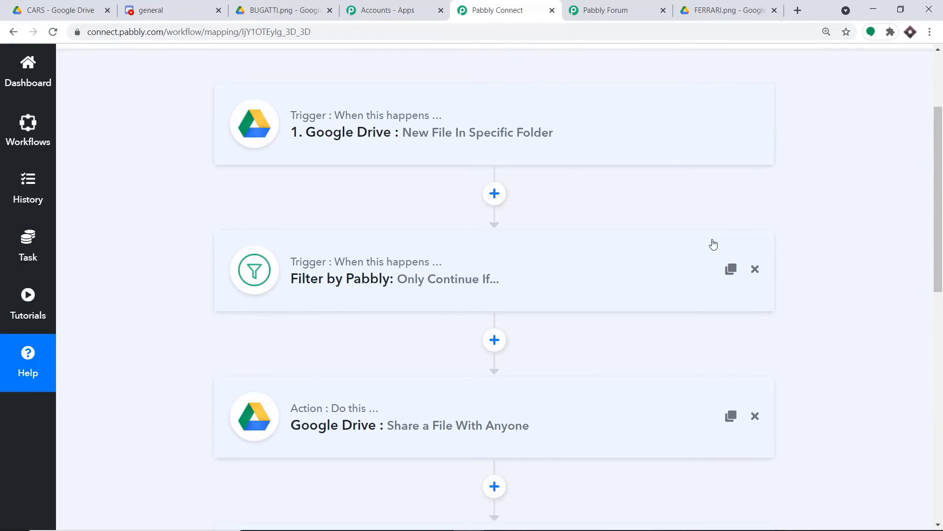
scroll(712, 242, "down", 1)
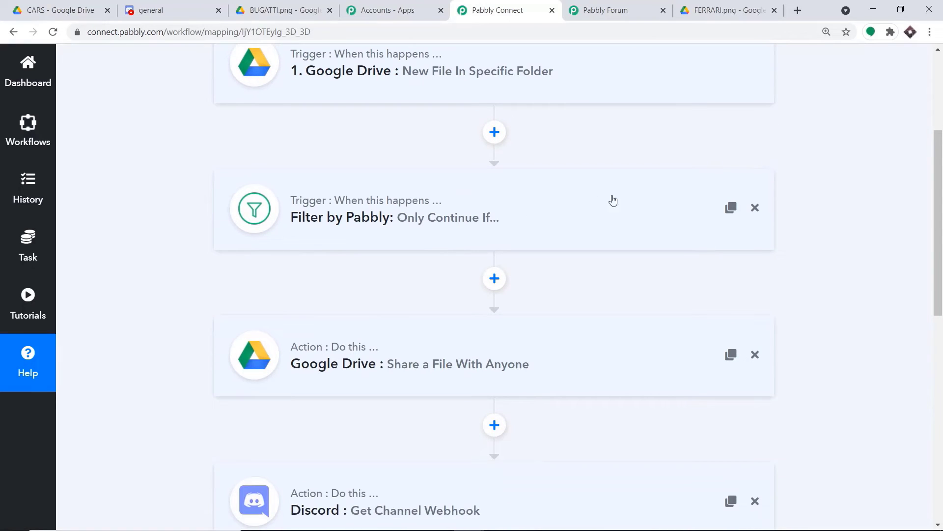
scroll(687, 204, "down", 2)
scroll(666, 211, "down", 2)
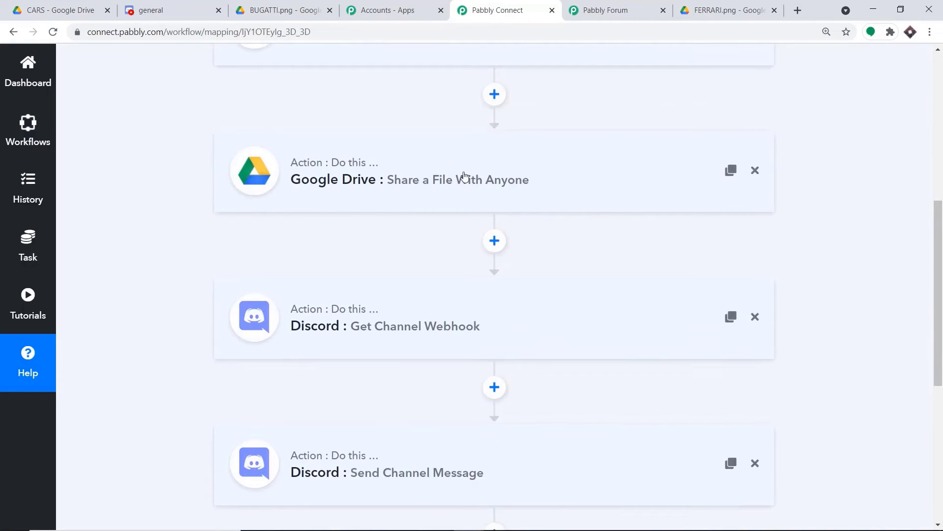
scroll(442, 184, "down", 2)
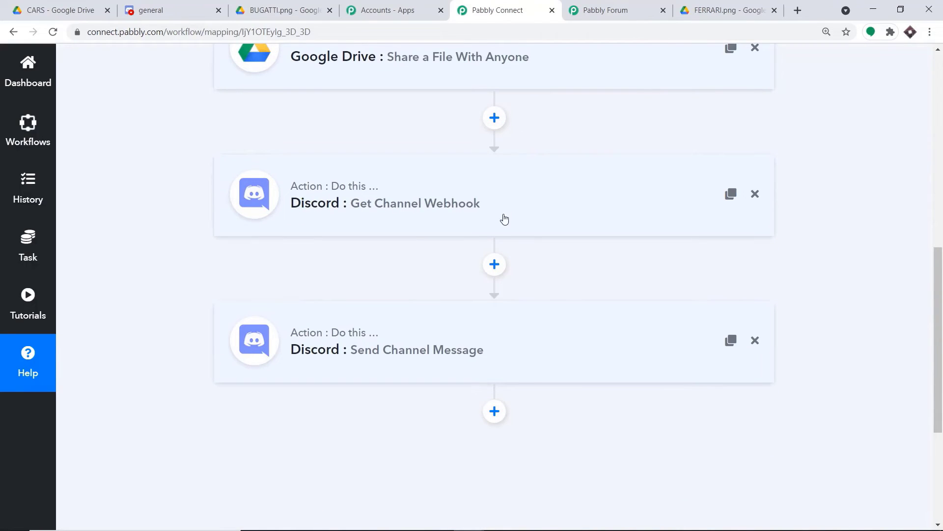
scroll(501, 217, "down", 2)
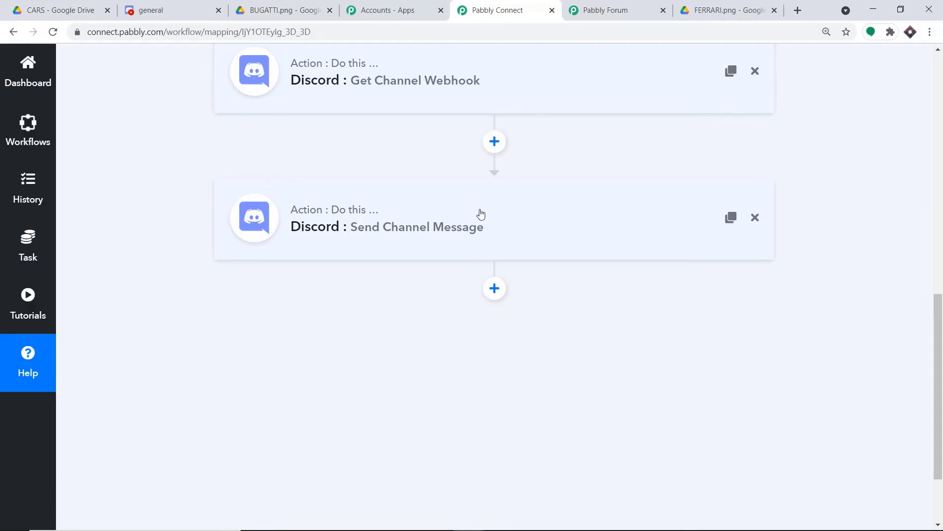
scroll(484, 224, "up", 7)
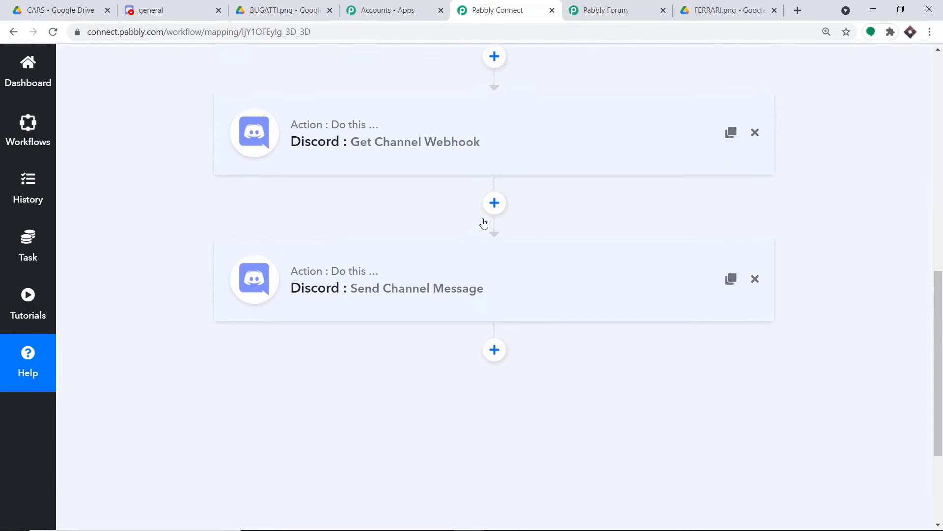
scroll(483, 226, "up", 5)
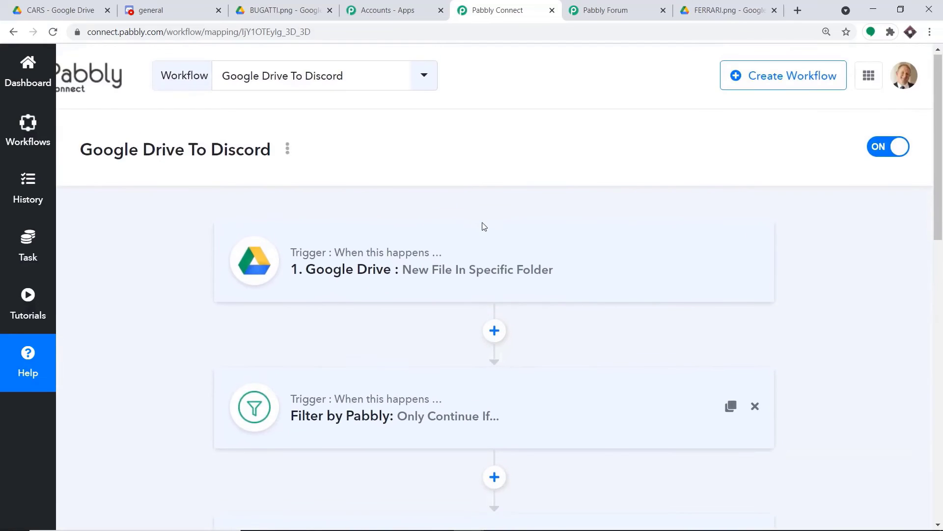
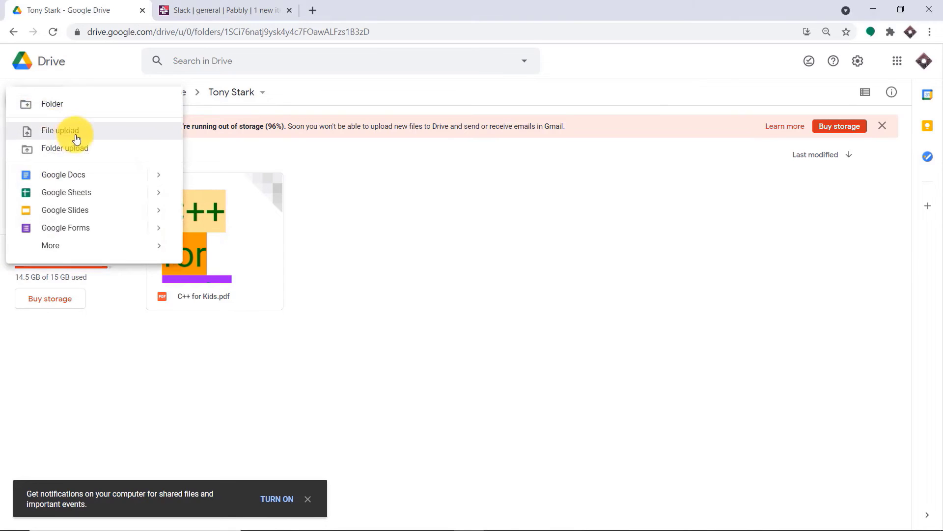
Upload Java Programming For Kids.pdf from the Desktop to the Tony Stark folder in Google Drive and dismiss the notification prompt
left_click(77, 138)
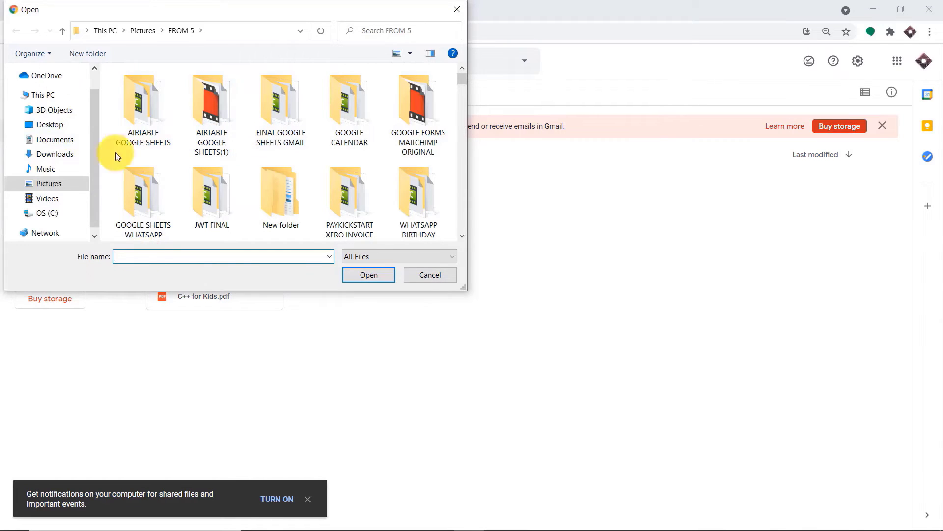
left_click(49, 124)
left_click(134, 260)
type("java")
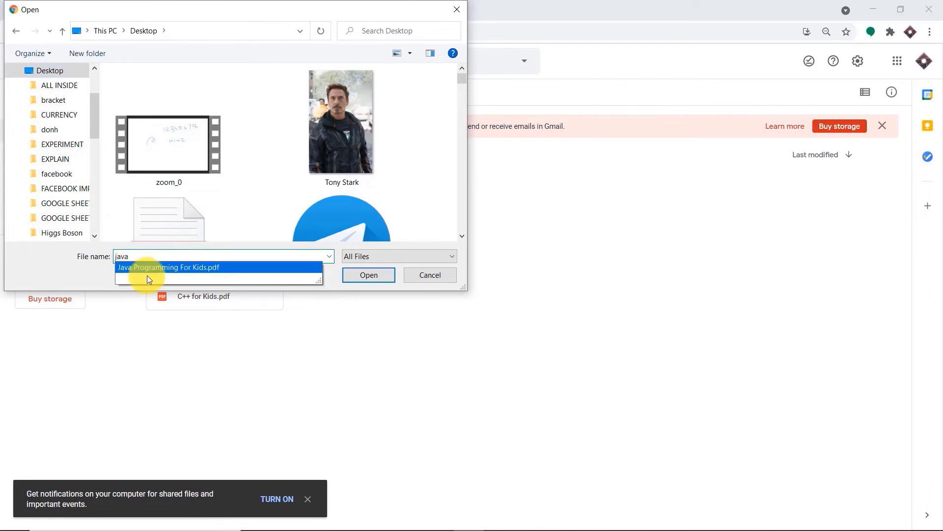
left_click(164, 268)
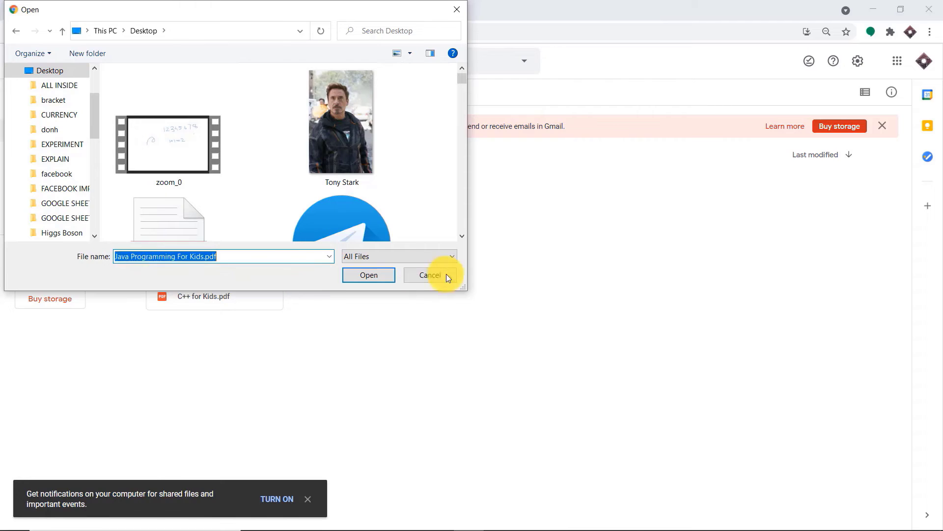
left_click(379, 275)
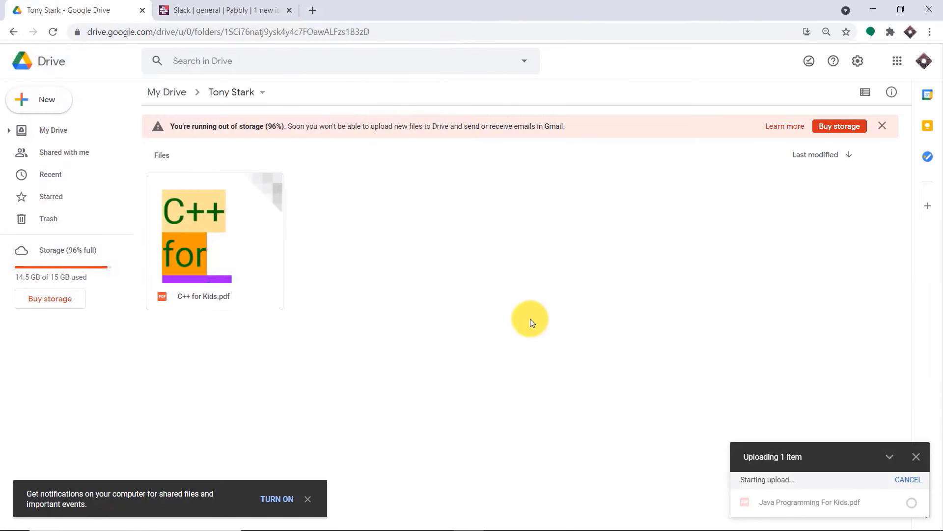
left_click(302, 496)
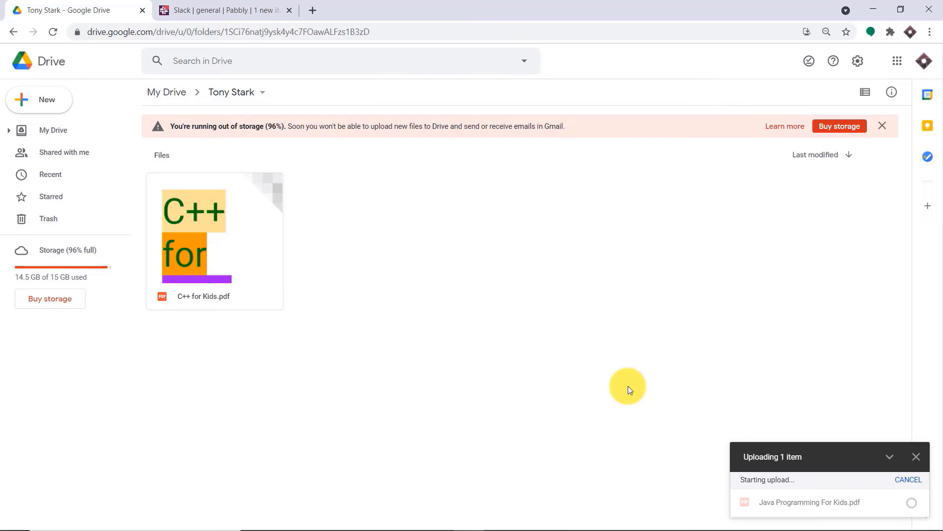
key("ctrl+plus")
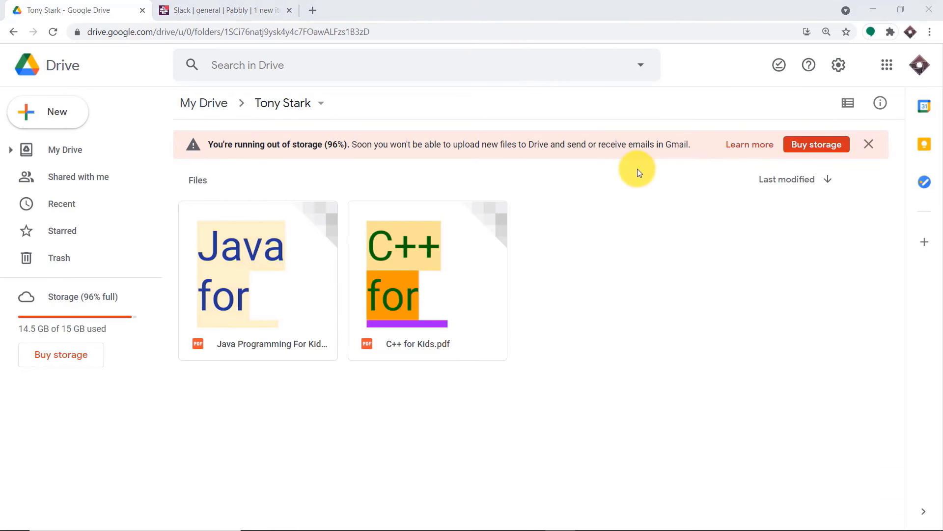
Open Java Programming For Kids.pdf in the Drive preview and look through its pages
left_click(249, 243)
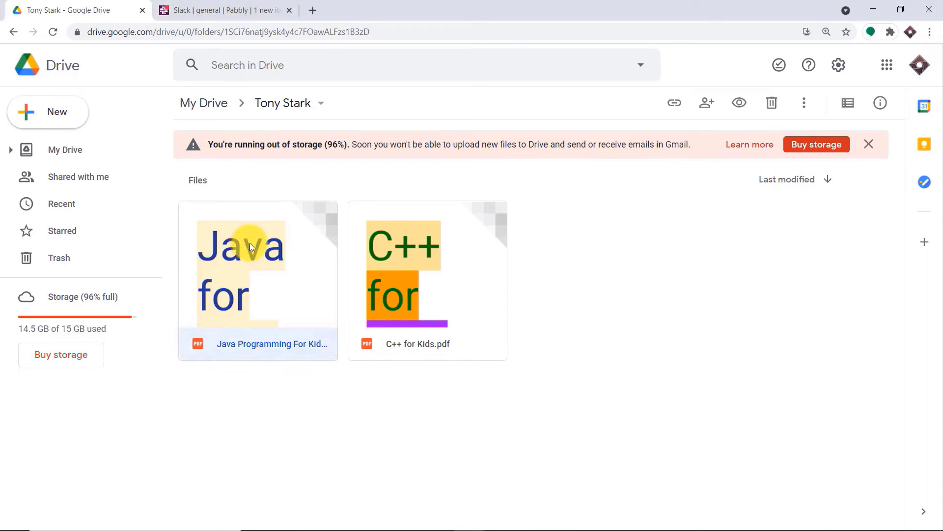
double_click(250, 241)
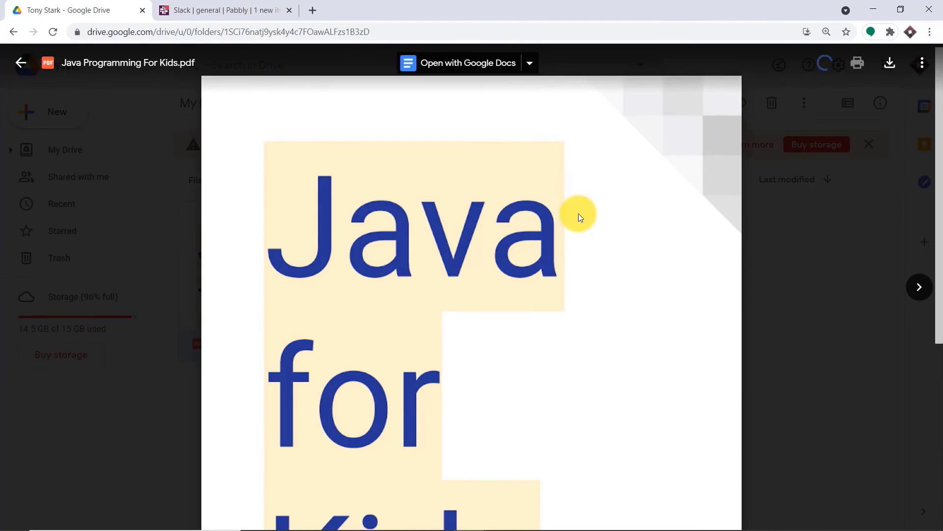
scroll(579, 213, "down", 3)
scroll(579, 214, "down", 10)
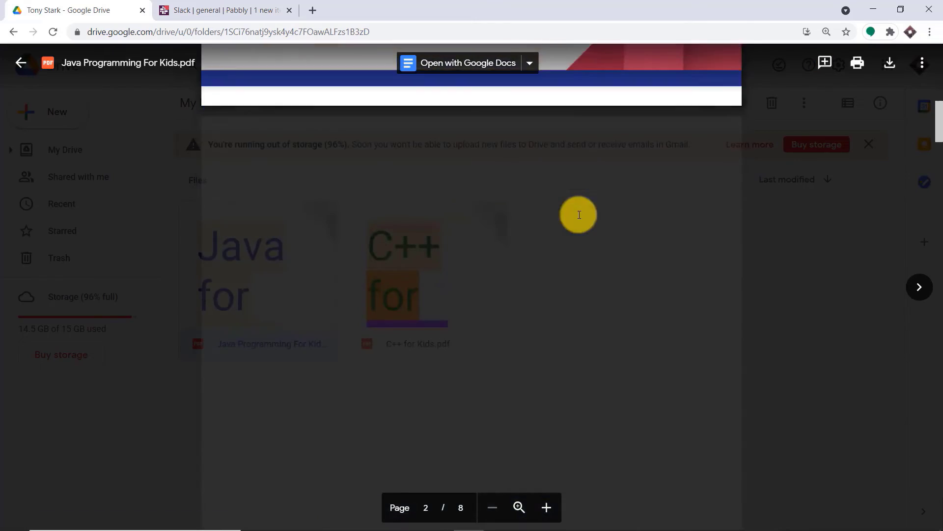
scroll(579, 214, "down", 15)
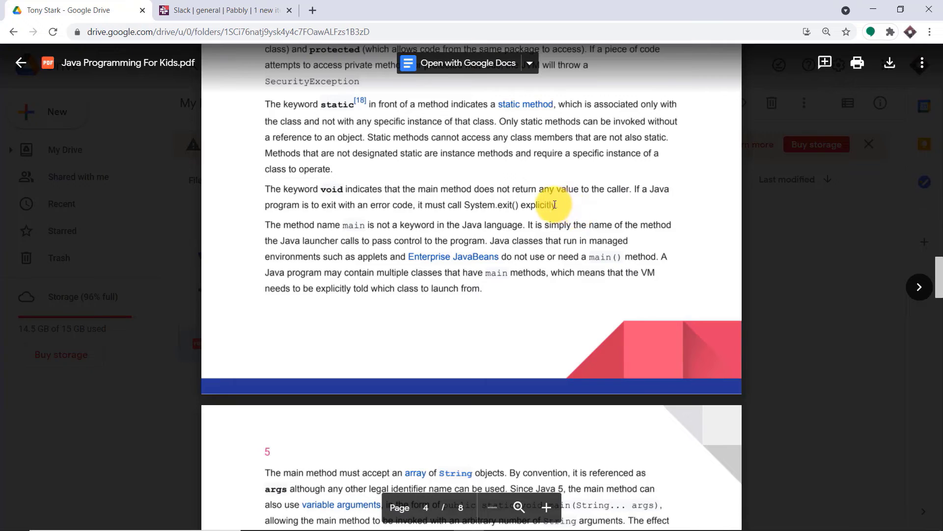
Switch to Slack's general channel, open the newest shared file link and check the PDF it leads to
left_click(259, 5)
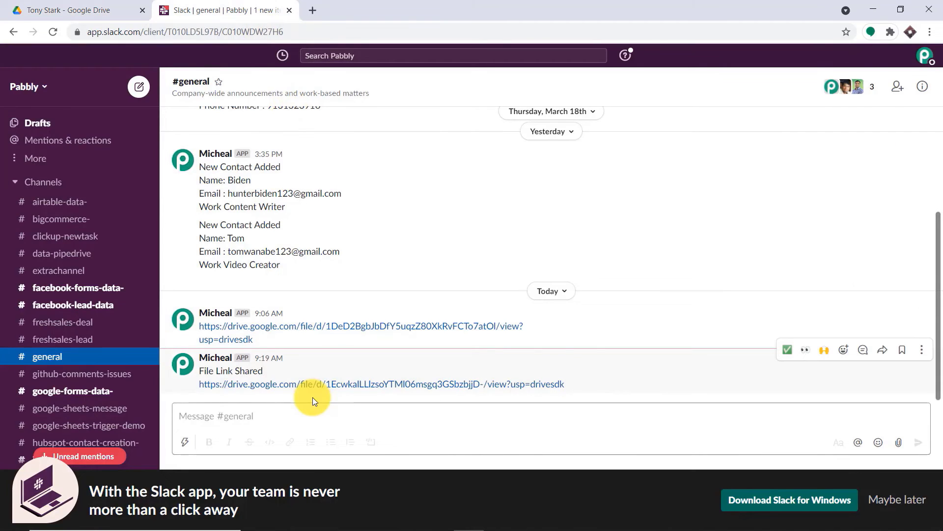
left_click(261, 387)
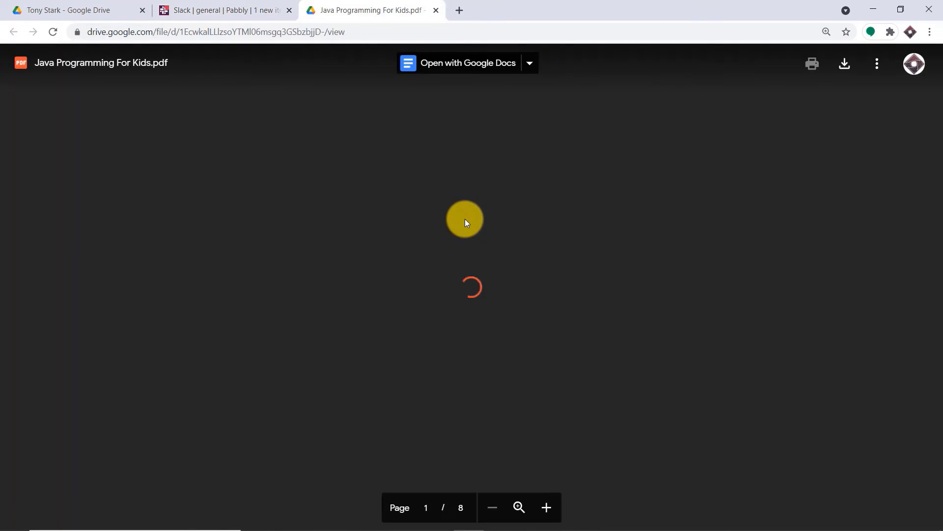
scroll(445, 226, "down", 8)
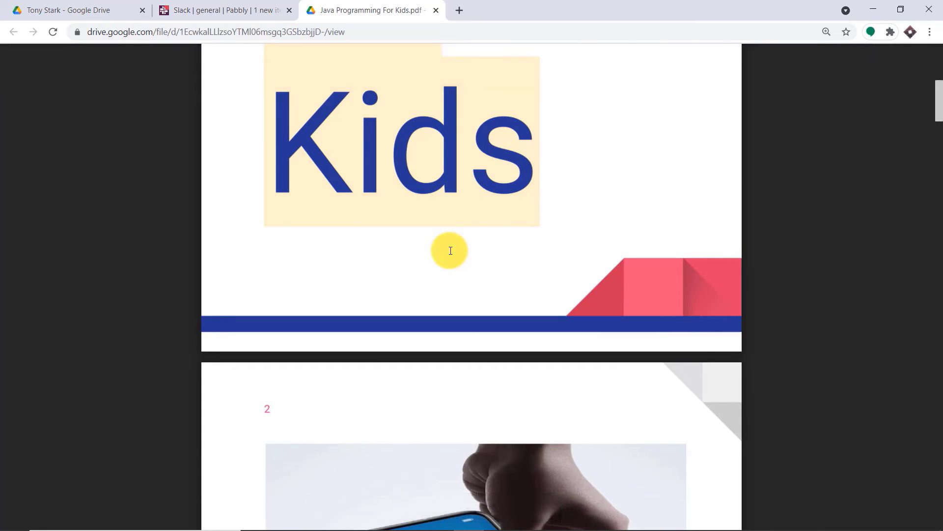
Open pabbly.com in a new browser tab, sign in to the account and access the Connect application
left_click(465, 6)
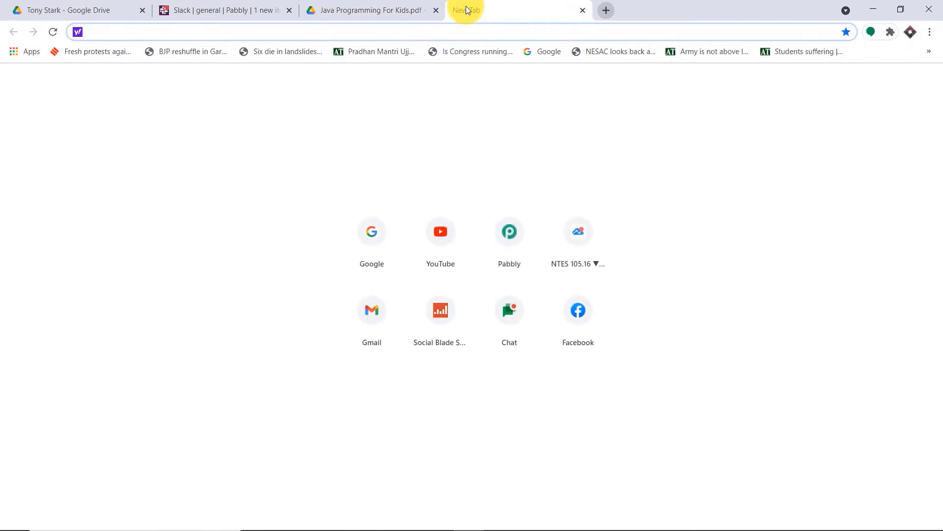
type("p")
key("Return")
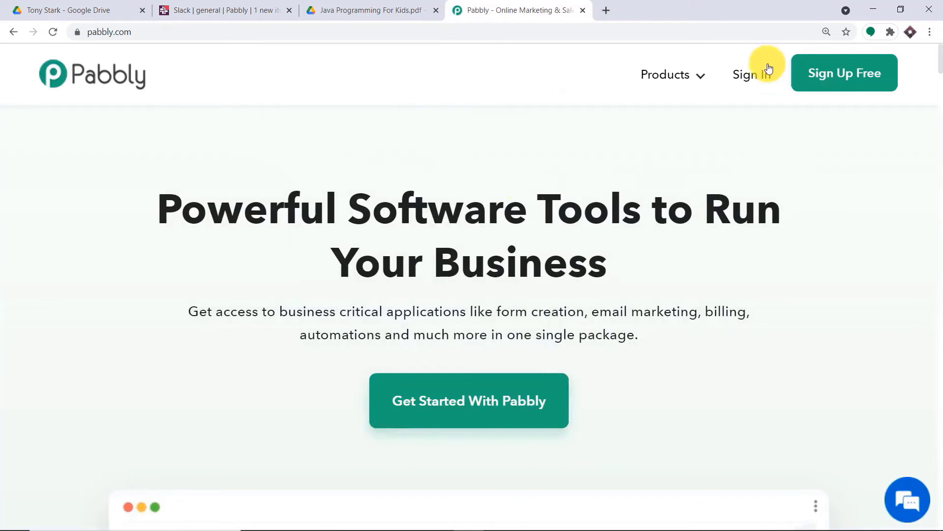
left_click(756, 75)
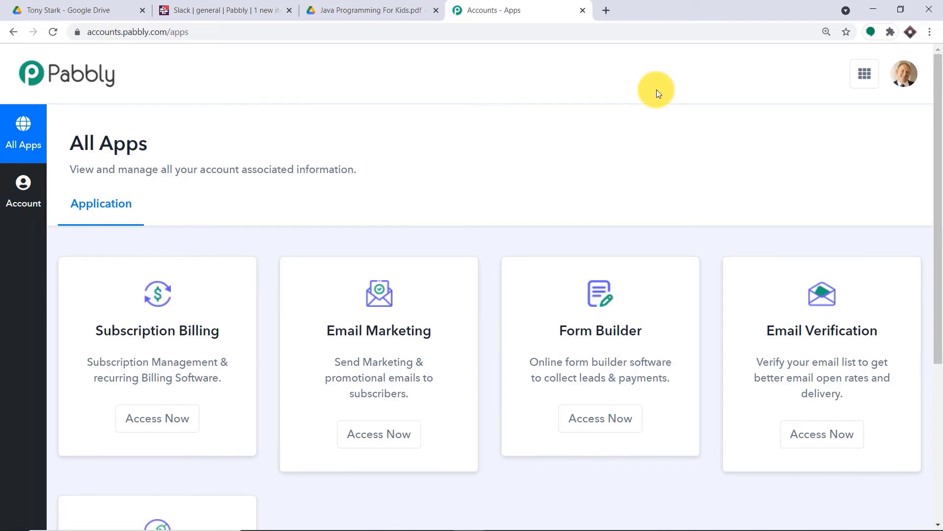
scroll(659, 104, "down", 5)
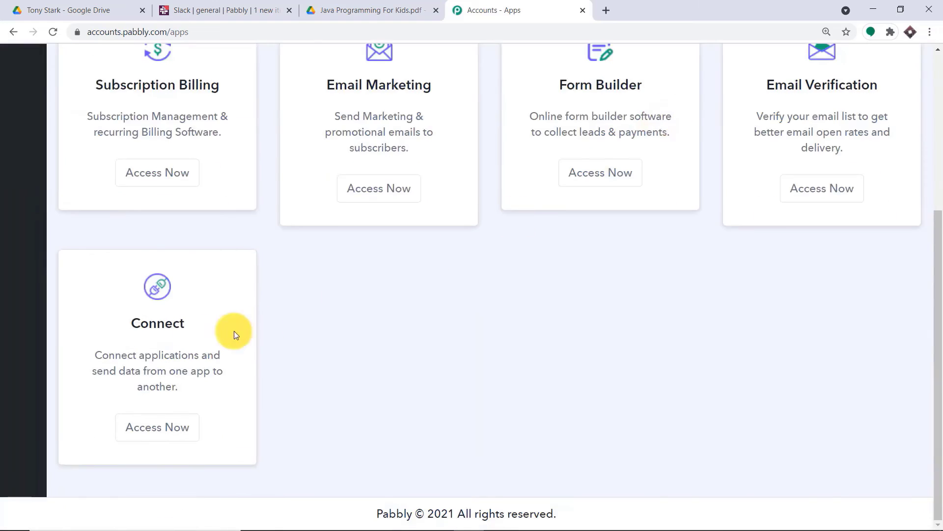
left_click(163, 428)
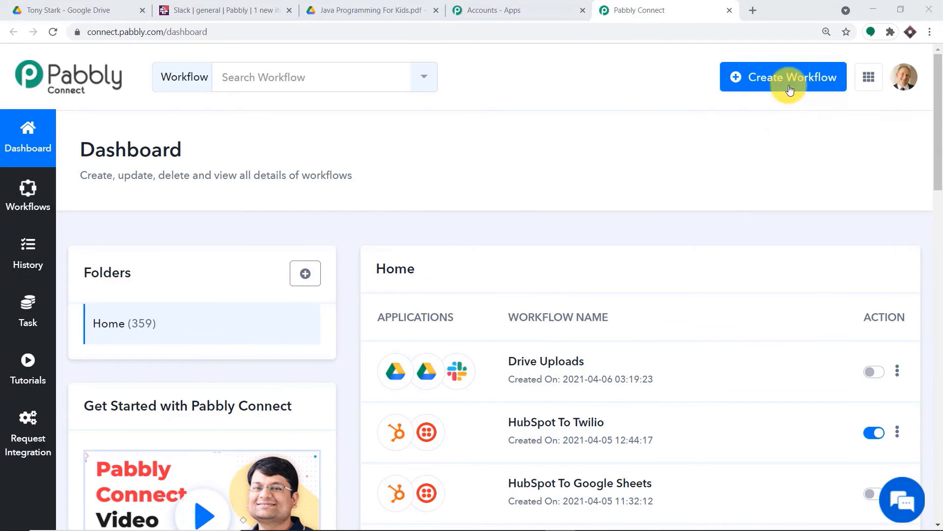
Start creating a workflow and enter a name beginning with "Goo"
left_click(790, 88)
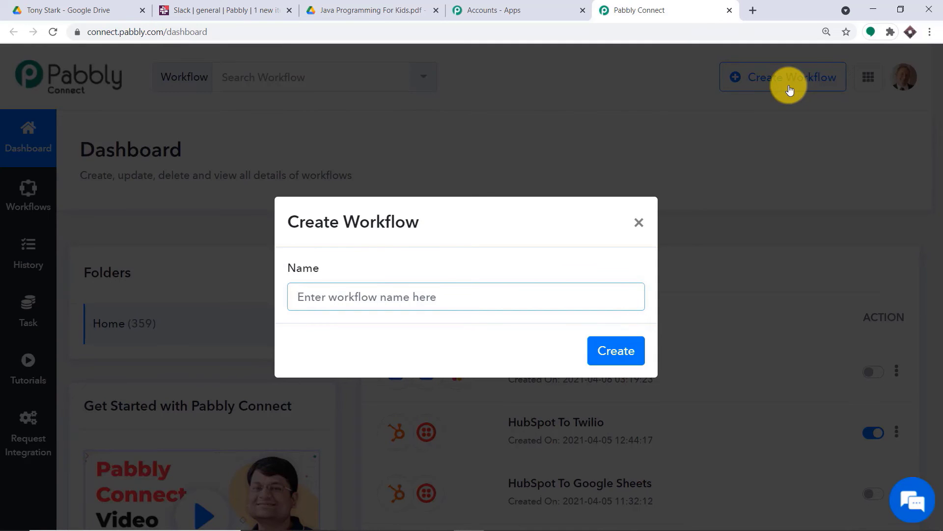
type("Goo")
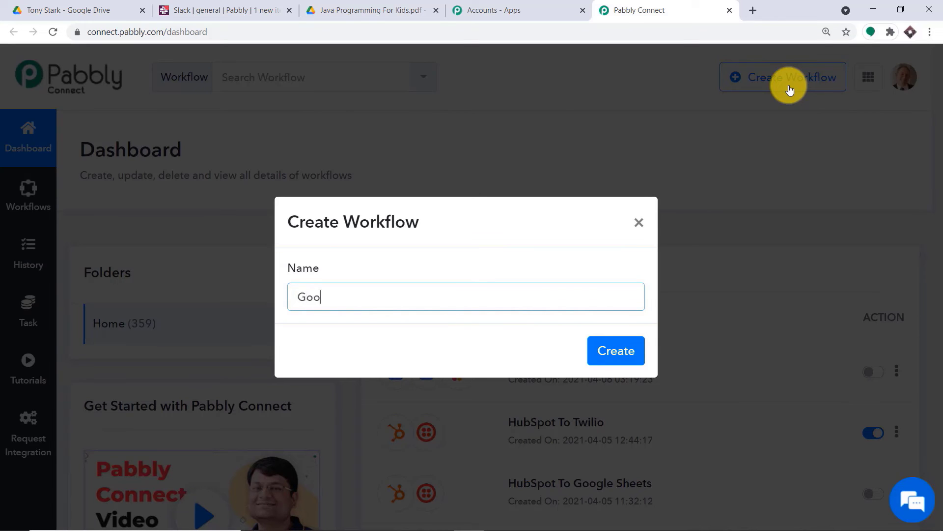
Name the new workflow "Google Drive To Slack" and create it
type("gle Drive To Slack")
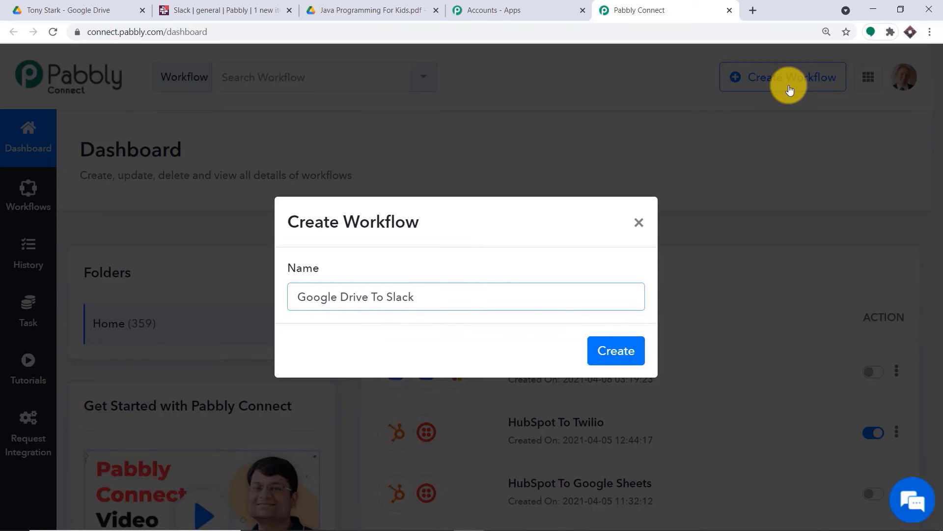
left_click(621, 349)
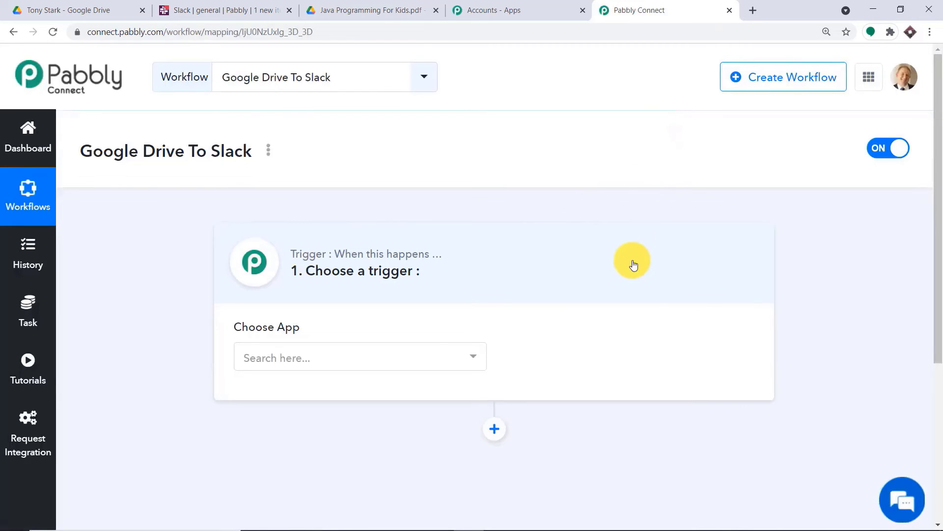
Set the workflow's trigger app to Google Drive with the event New File In Specific Folder
left_click(400, 351)
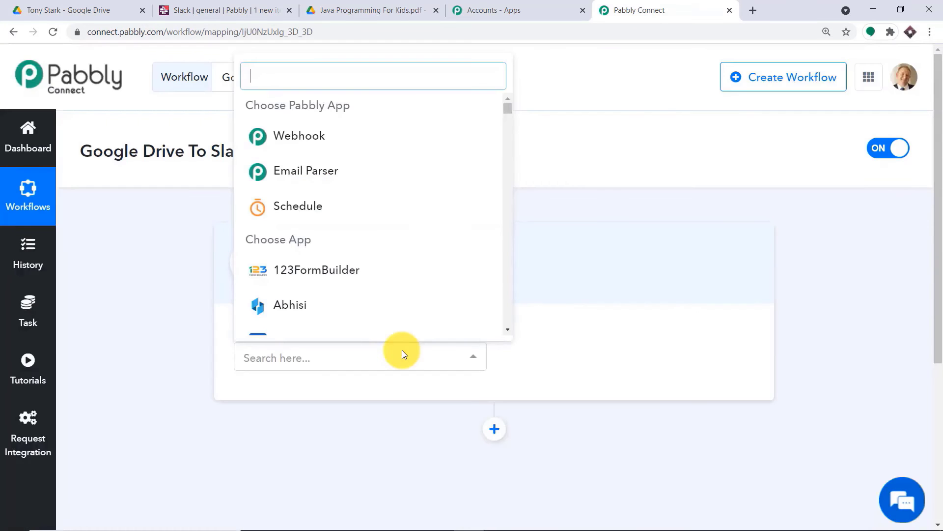
type("go")
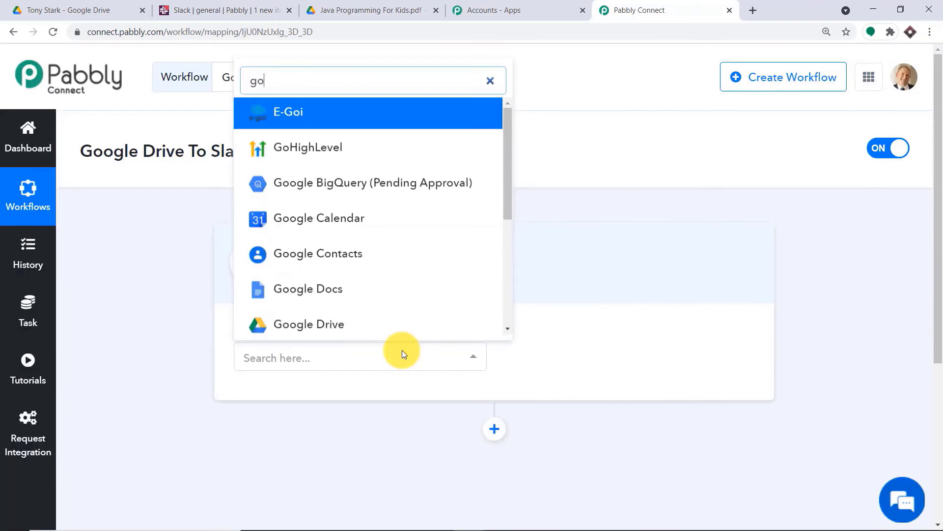
type("ogle dr")
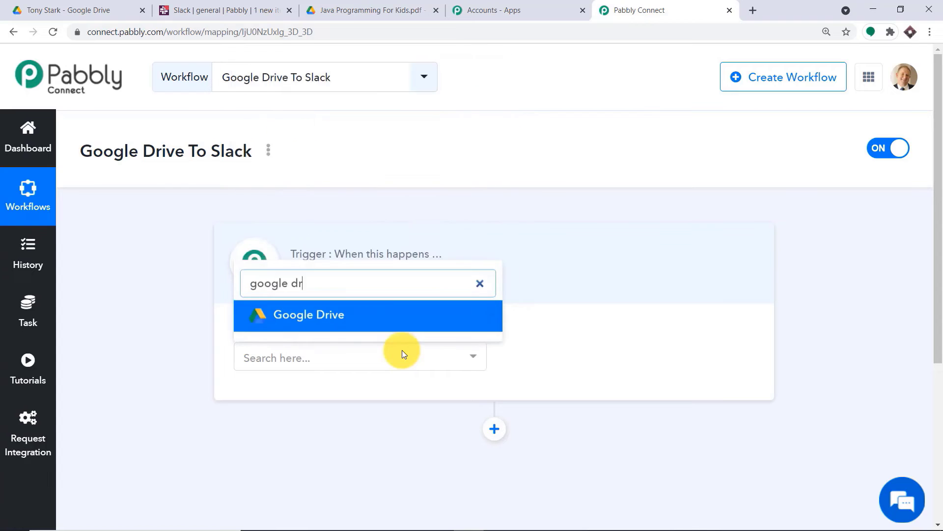
left_click(376, 318)
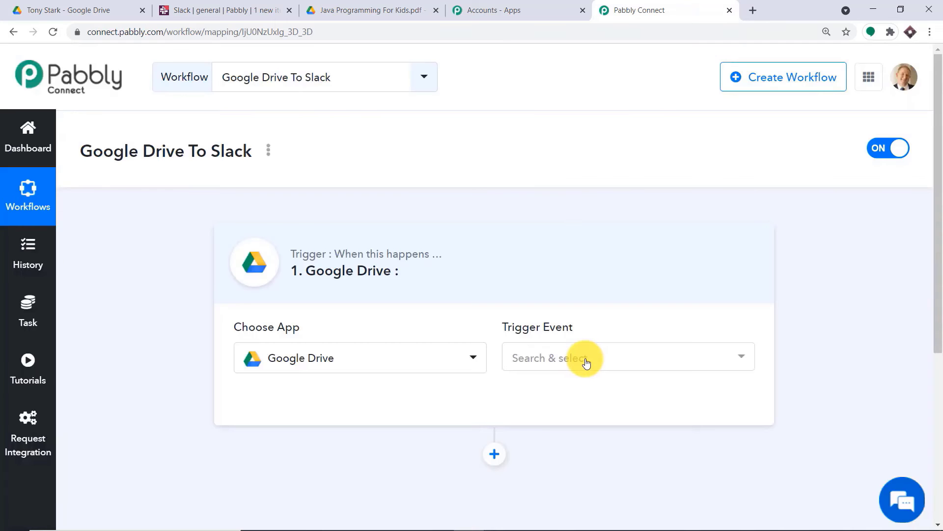
left_click(585, 360)
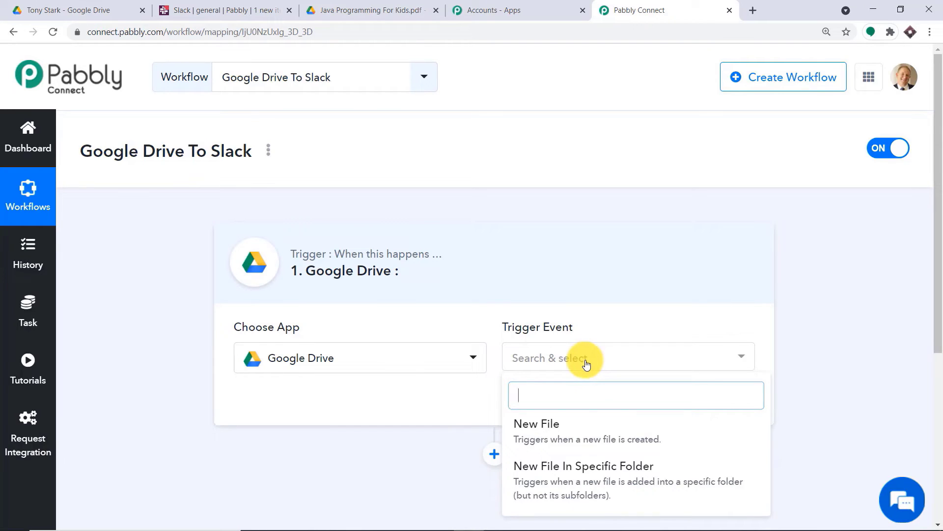
left_click(564, 487)
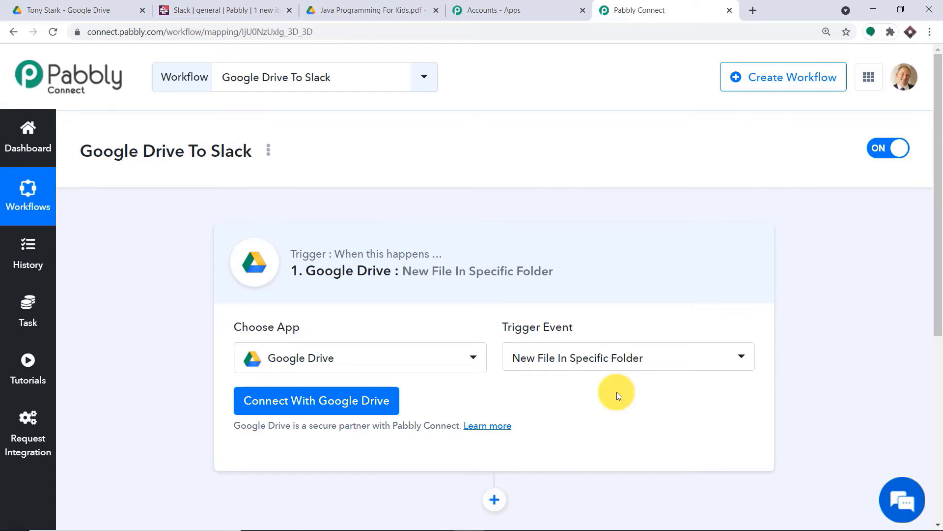
left_click(592, 357)
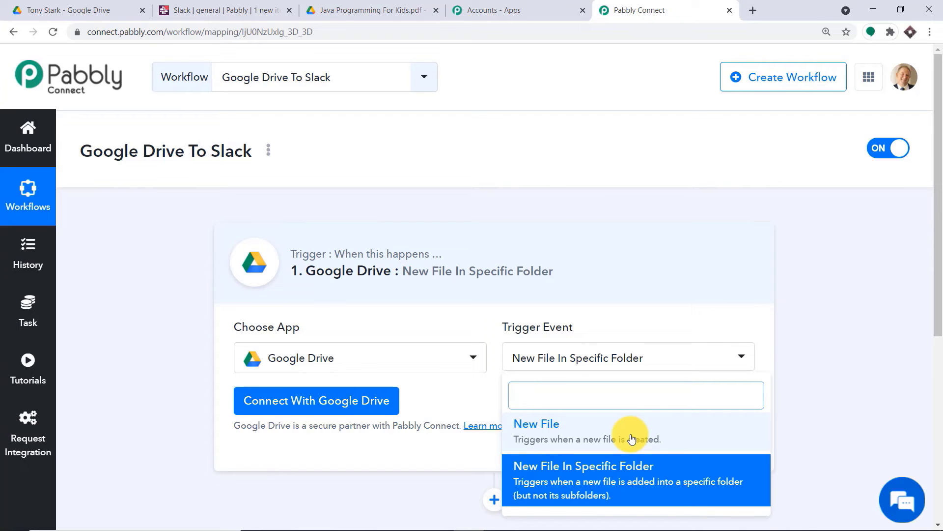
left_click(427, 396)
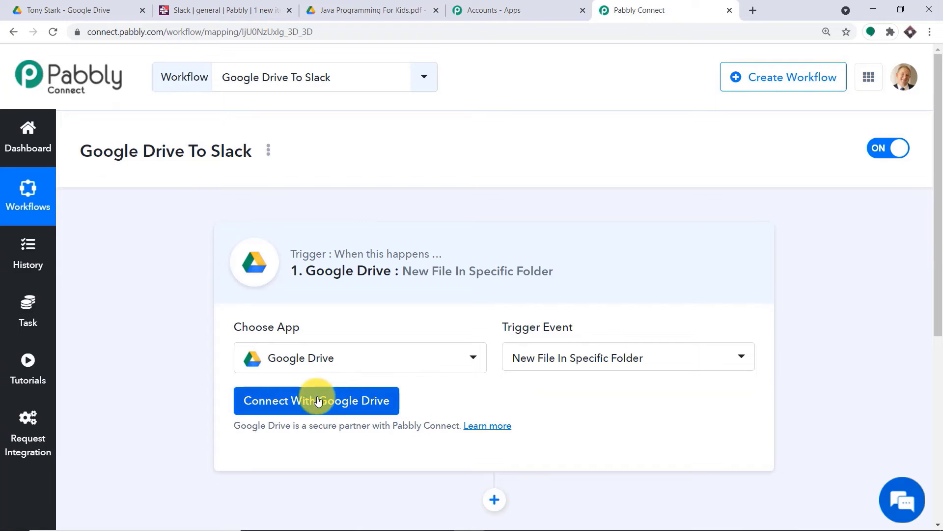
Connect the trigger to Google Drive with new credentials, choosing the first Google account and granting Pabbly Connect access
left_click(282, 401)
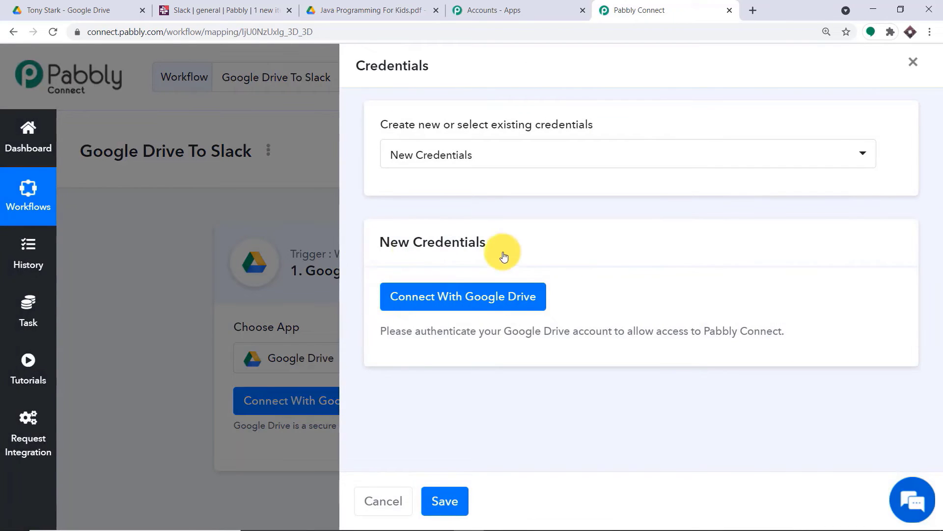
left_click(461, 290)
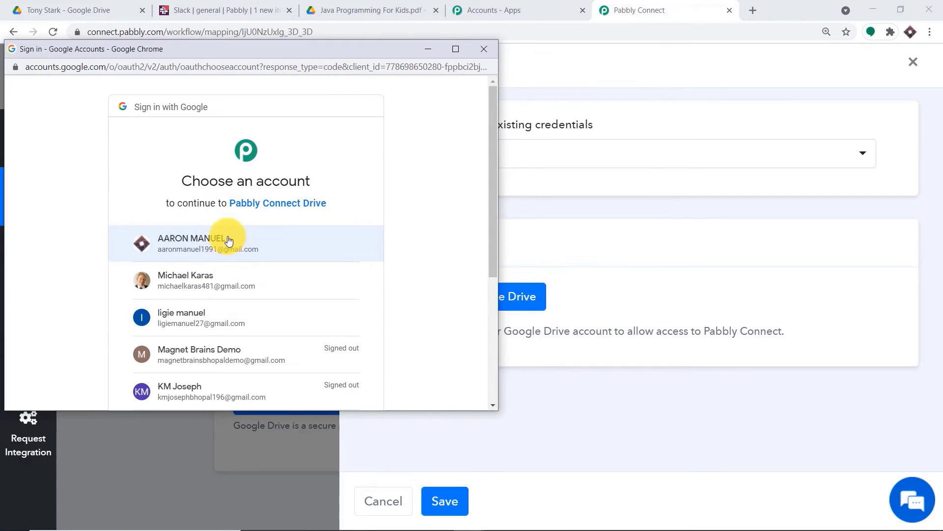
left_click(203, 238)
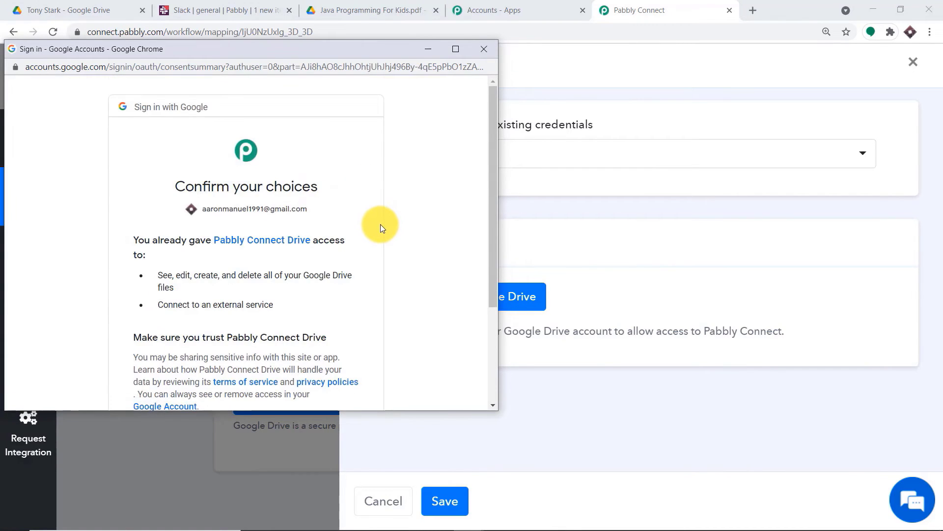
scroll(380, 222, "down", 2)
scroll(373, 255, "down", 2)
left_click(332, 337)
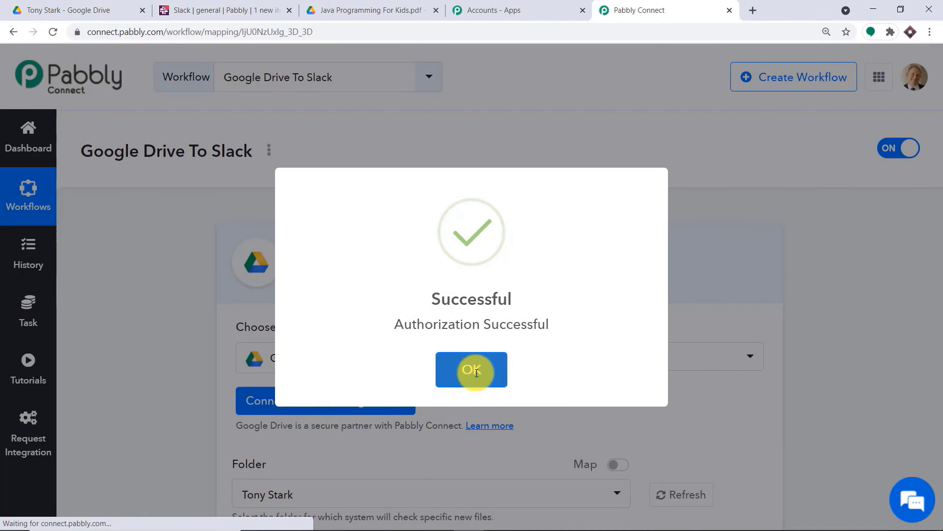
left_click(476, 372)
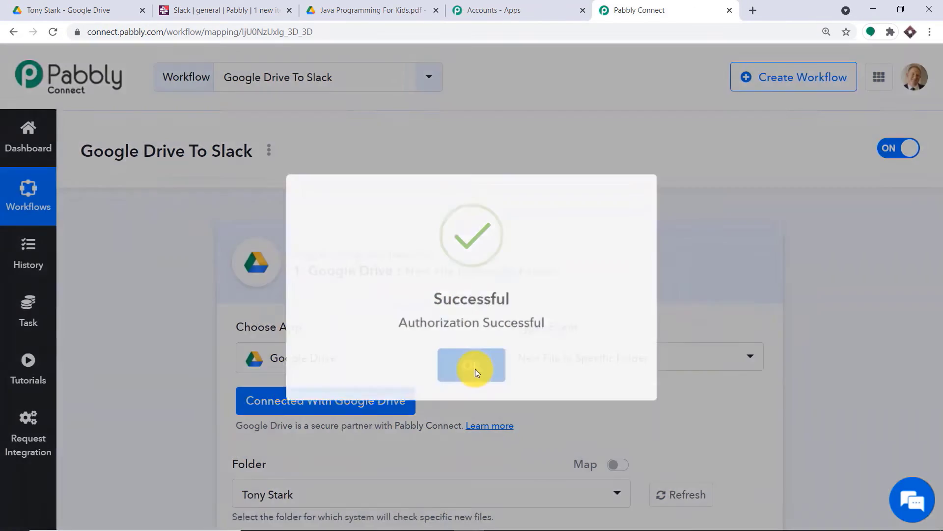
Switch to Google Drive, close the open PDF preview and go up to My Drive
scroll(459, 238, "down", 4)
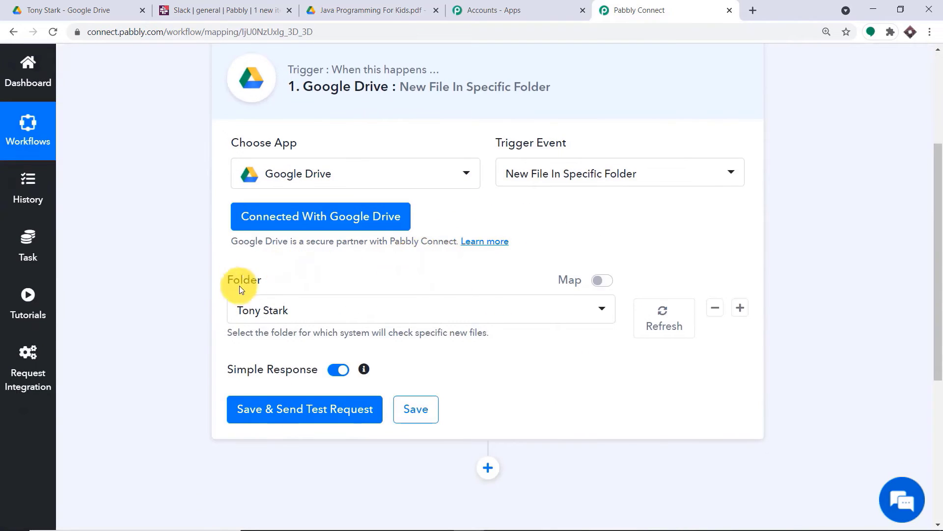
left_click(339, 10)
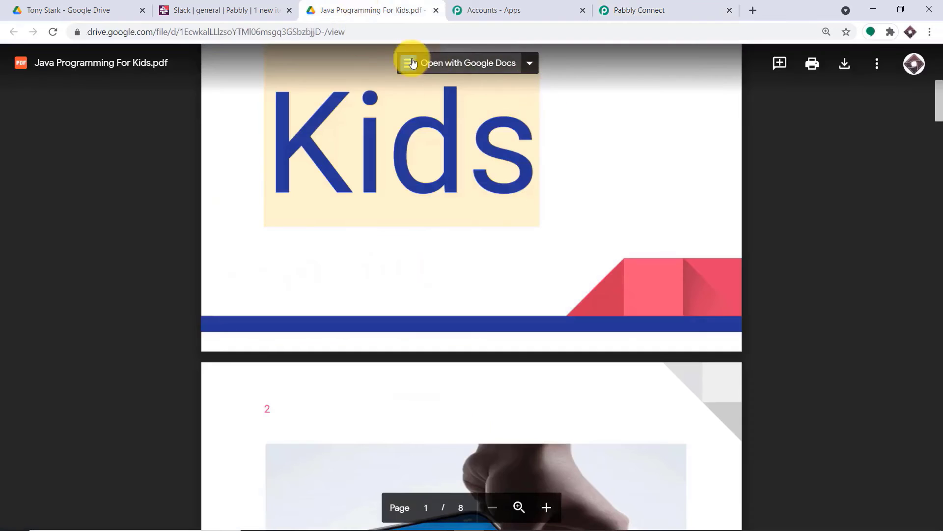
left_click(84, 9)
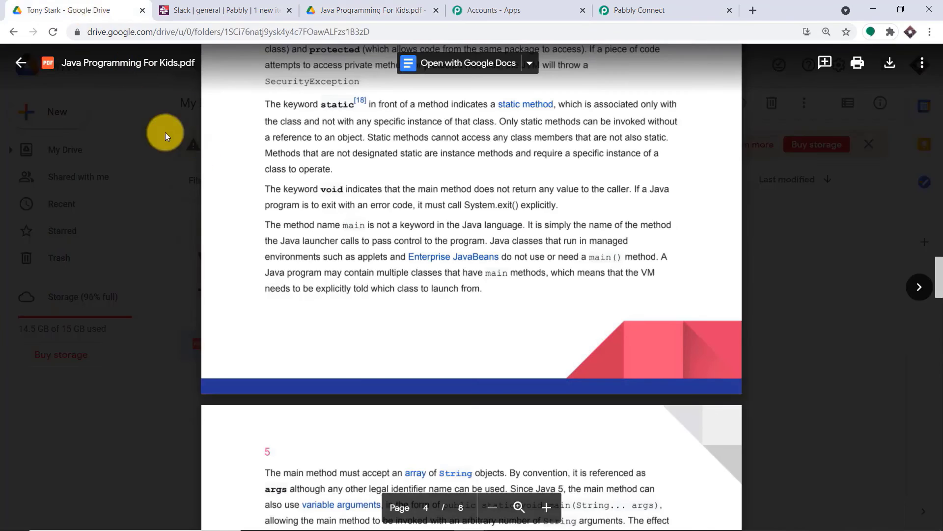
left_click(108, 118)
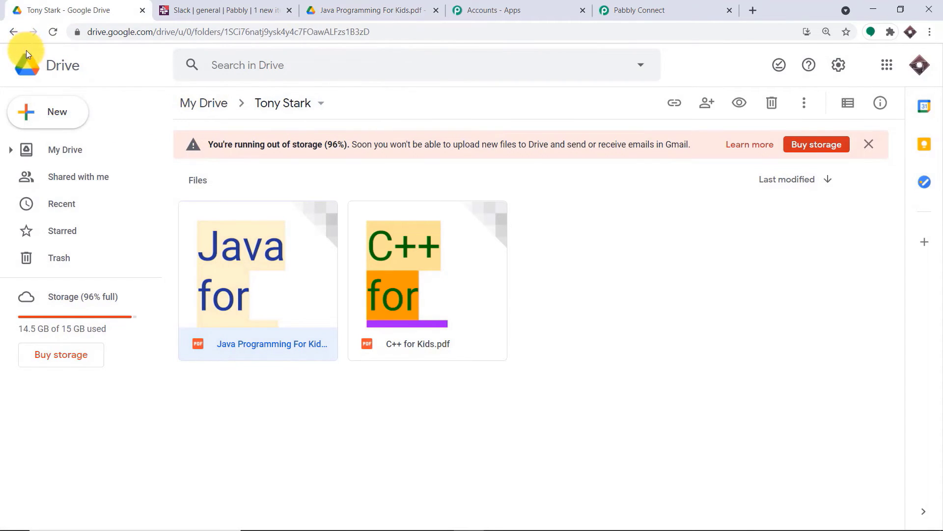
left_click(194, 101)
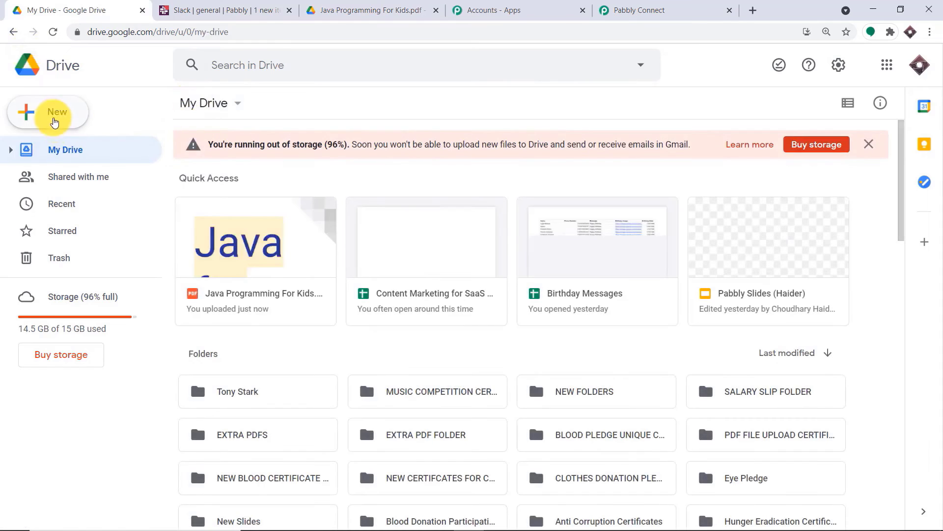
left_click(55, 123)
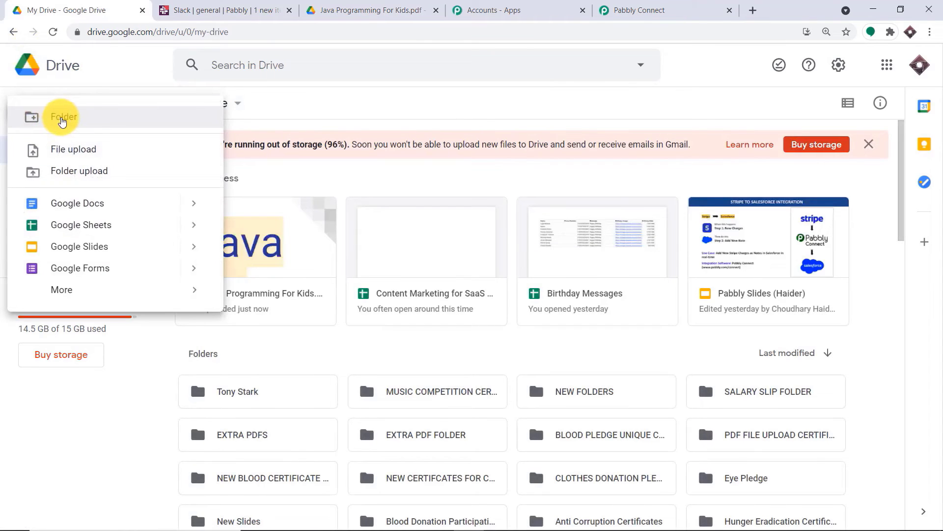
Compare the folders offered for the Pabbly Connect trigger with the folders in My Drive
left_click(638, 10)
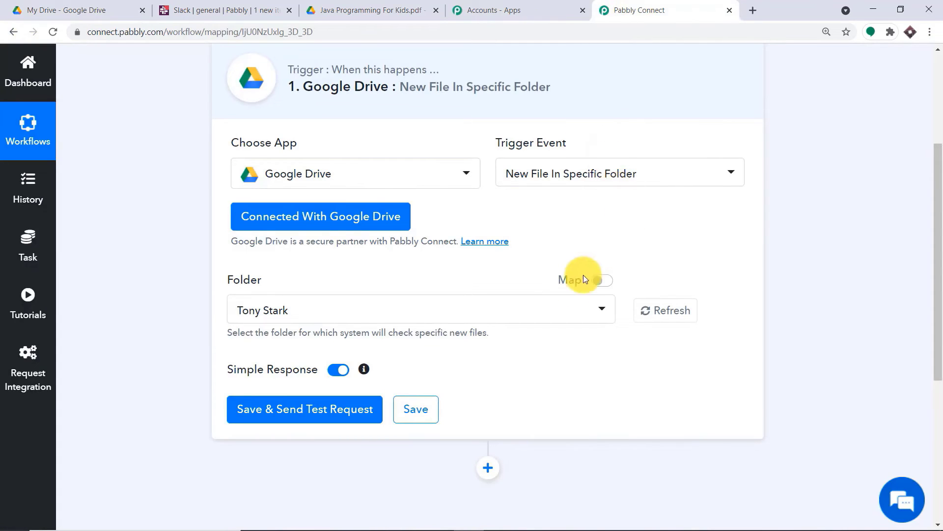
left_click(534, 312)
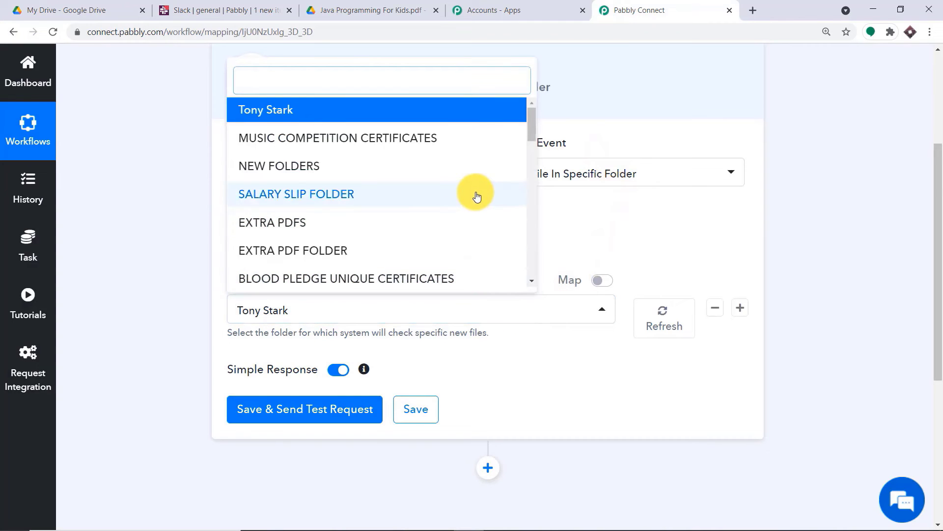
scroll(476, 197, "down", 10)
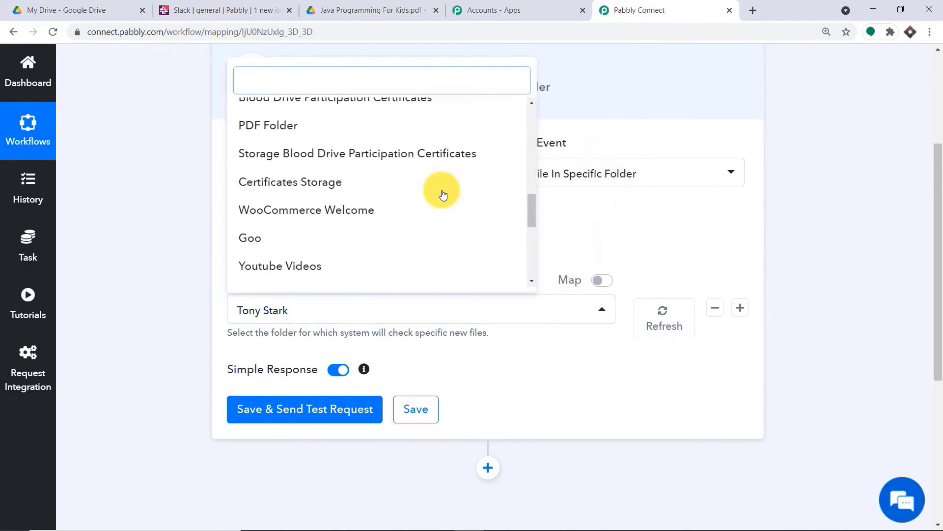
scroll(443, 194, "down", 5)
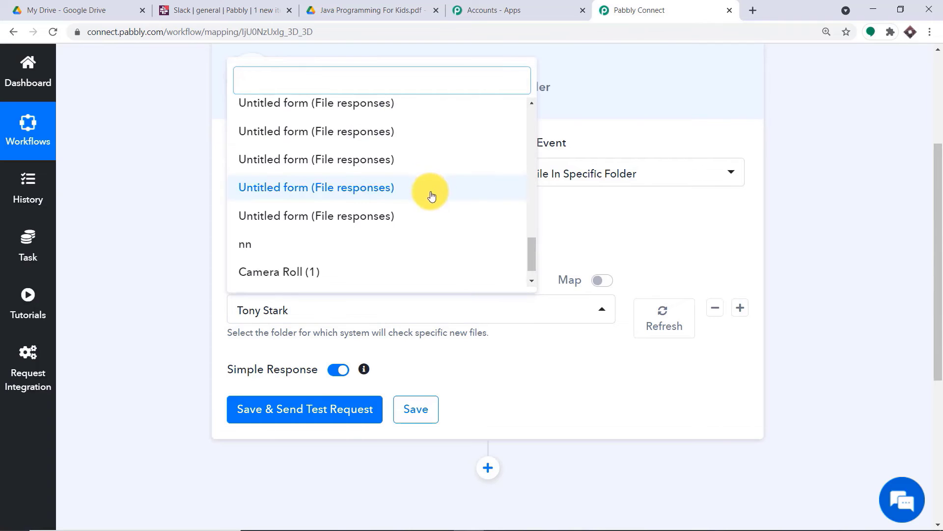
scroll(420, 192, "up", 15)
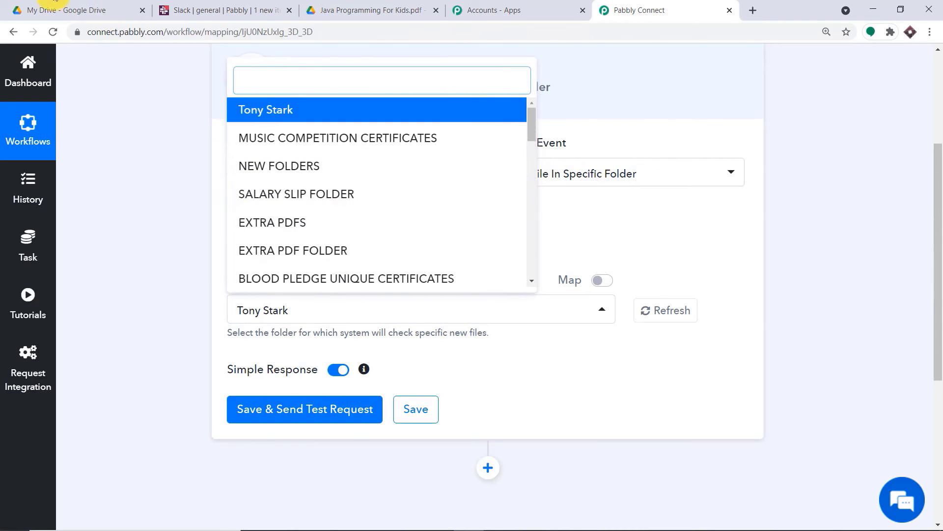
left_click(105, 14)
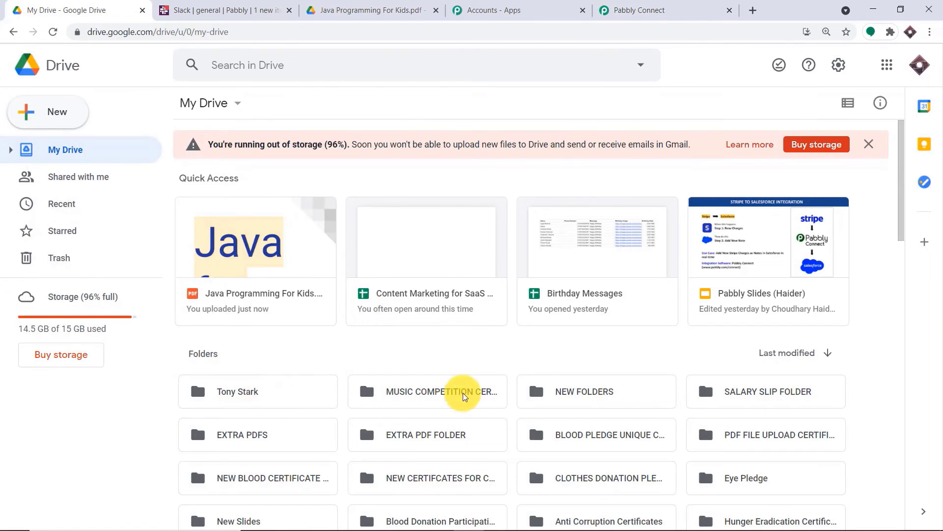
scroll(652, 379, "down", 5)
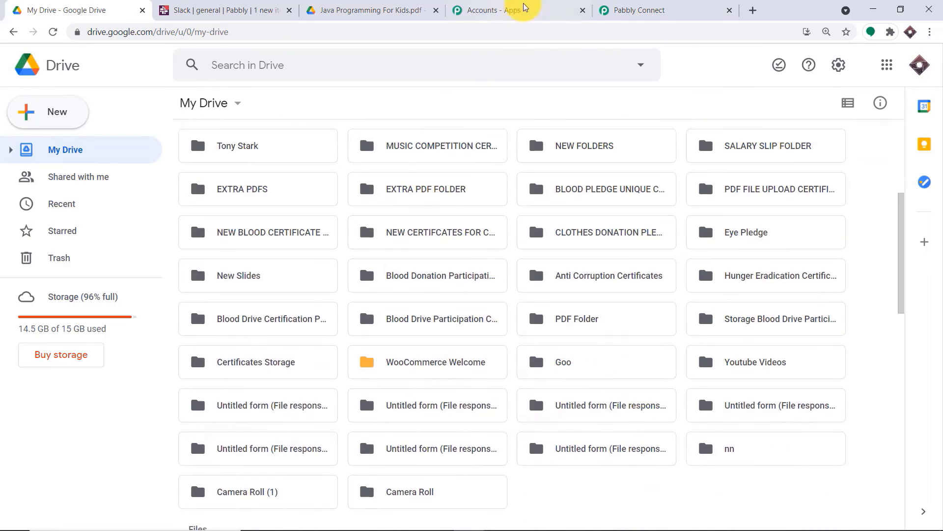
left_click(639, 10)
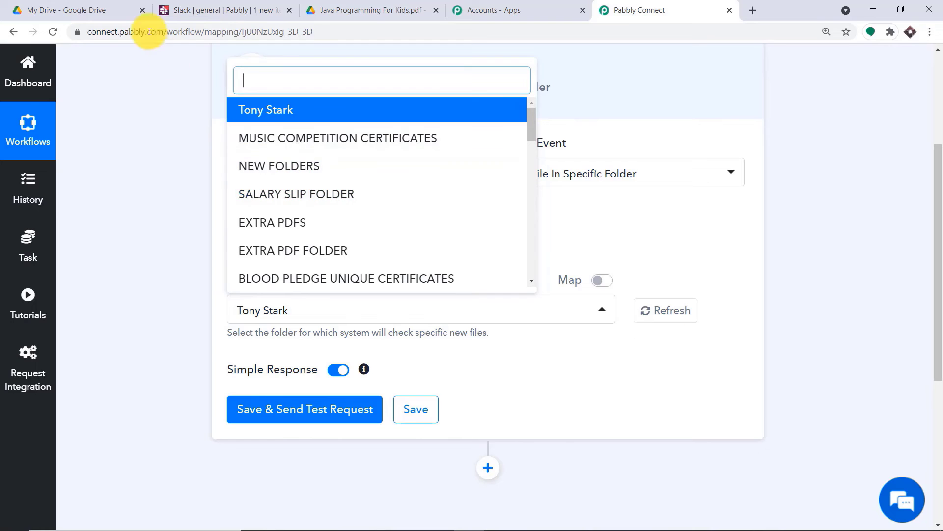
Switch to Google Drive and create a new folder named "New Kids PDF" in My Drive
left_click(123, 8)
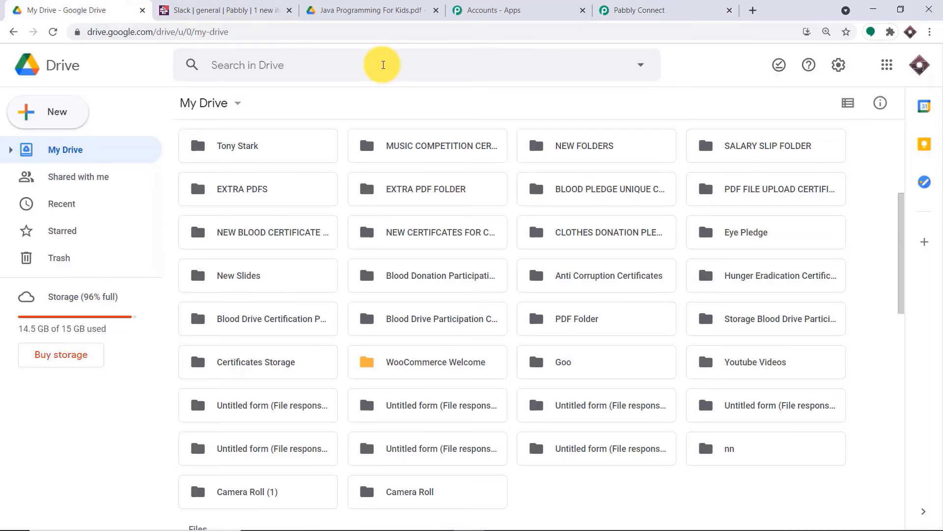
left_click(53, 110)
left_click(87, 124)
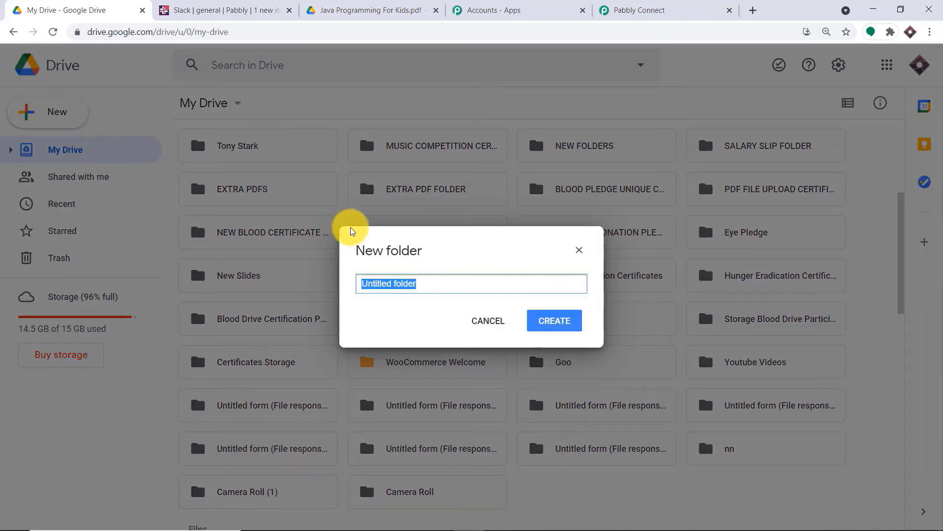
key("BackSpace")
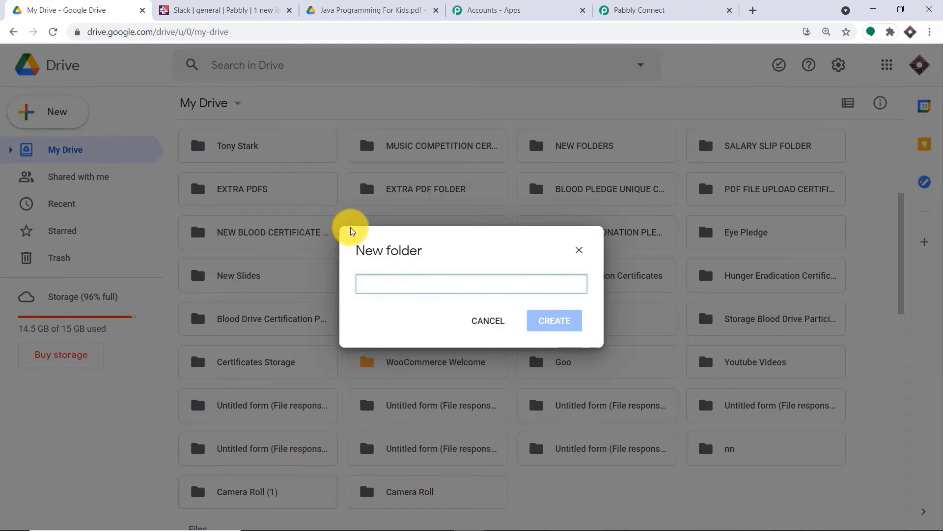
type("New Kids PDF")
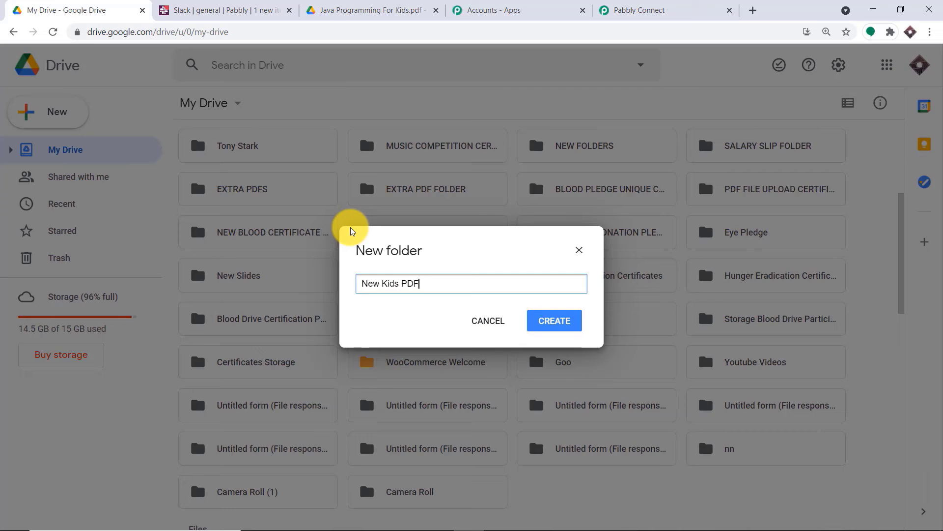
left_click(543, 319)
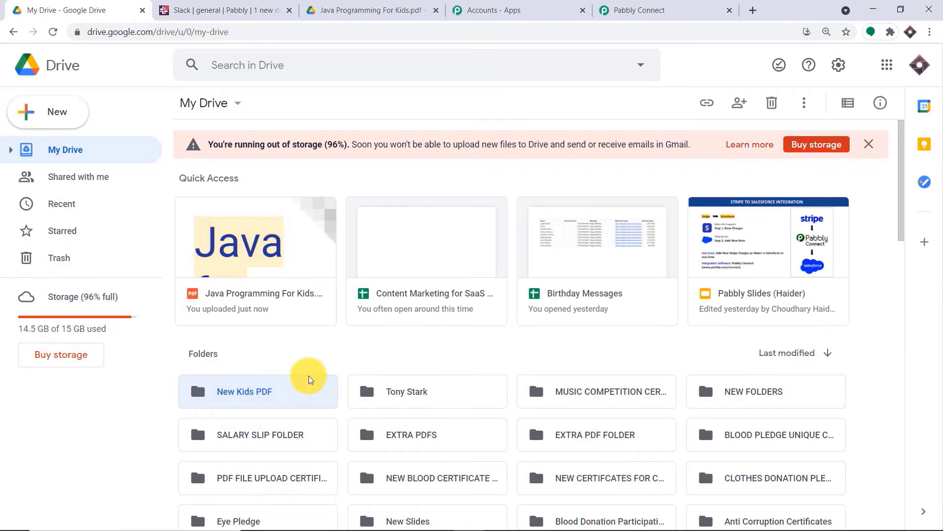
Switch to Pabbly Connect and refresh the folder choices of the Google Drive trigger
left_click(624, 9)
left_click(675, 312)
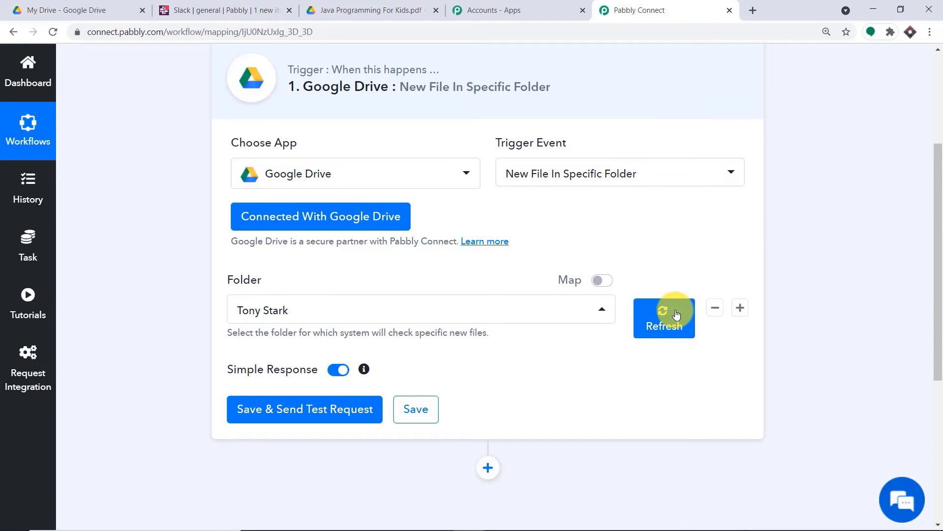
Refresh the trigger's folder choices and select "New Kids PDF" as the folder to monitor
scroll(675, 312, "down", 3)
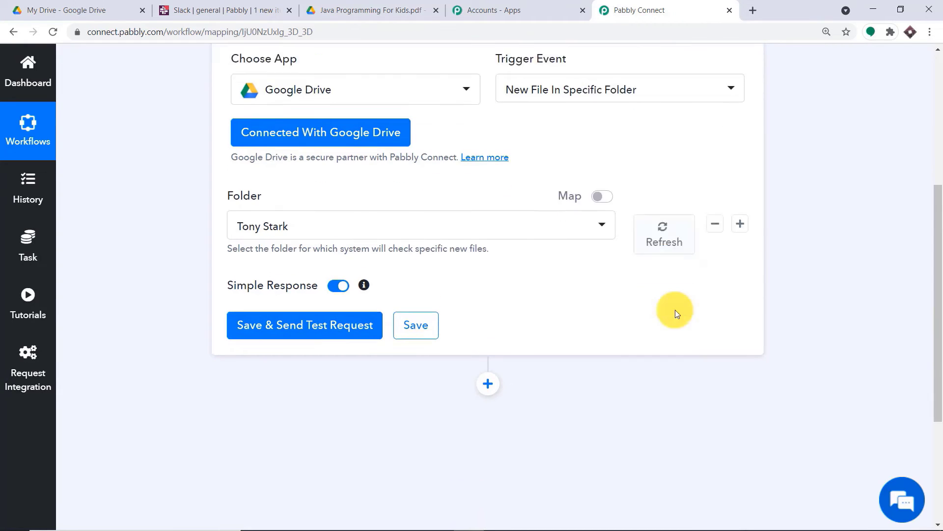
left_click(672, 135)
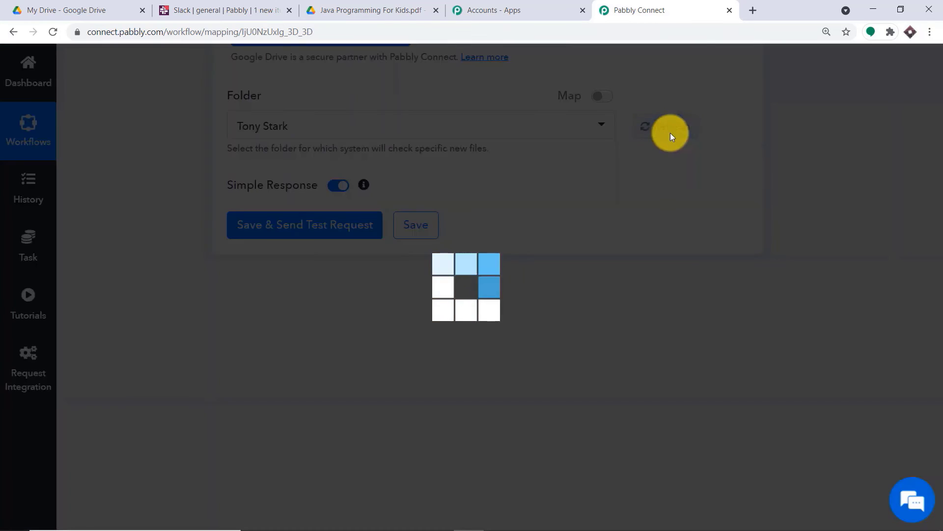
left_click(535, 133)
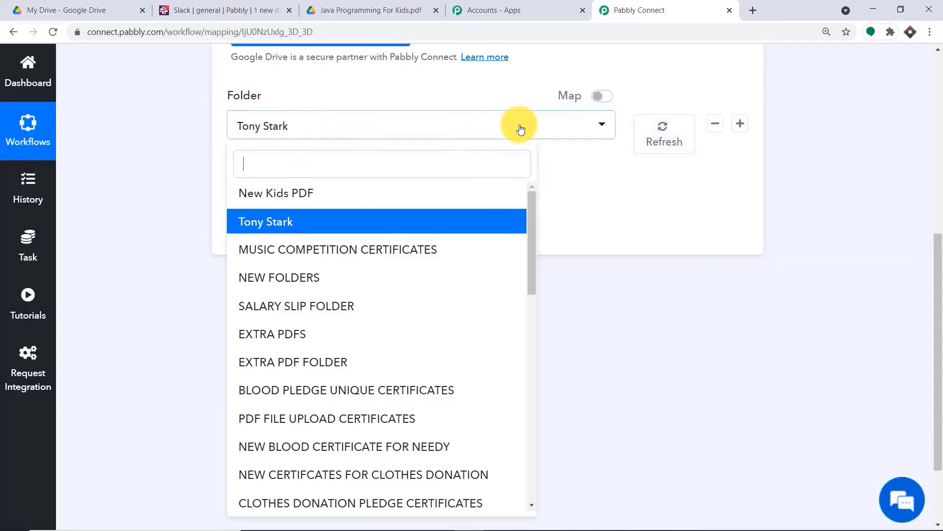
left_click(292, 194)
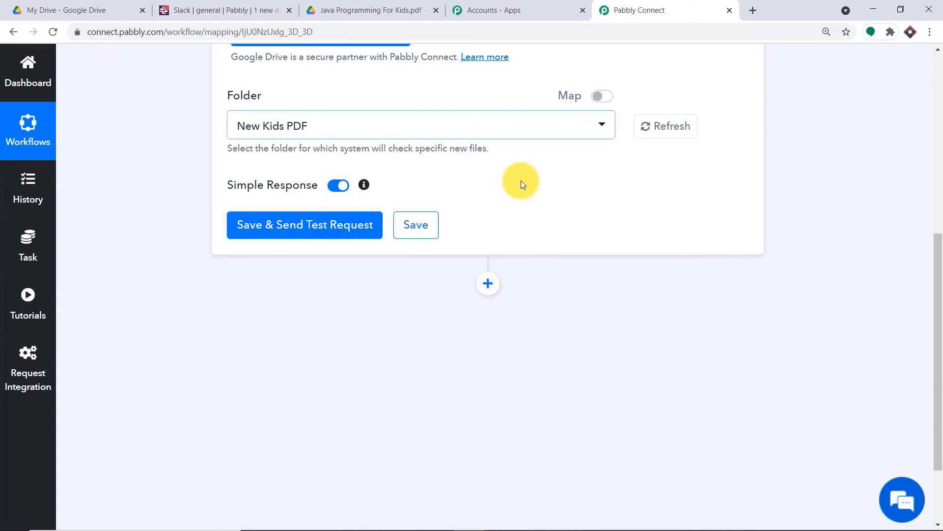
scroll(520, 177, "up", 1)
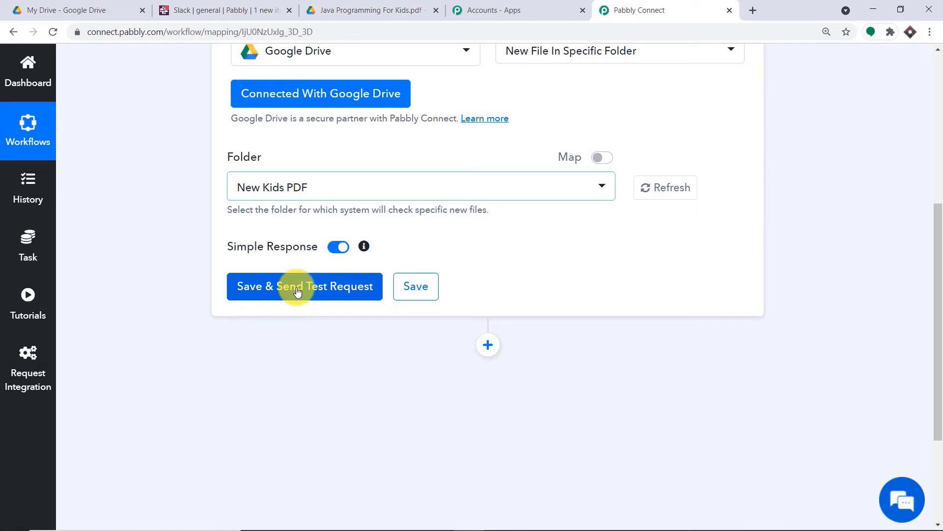
Switch to Google Drive, open the "New Kids PDF" folder and upload the file "C++ for Kids.pdf" into it
left_click(42, 10)
left_click(250, 384)
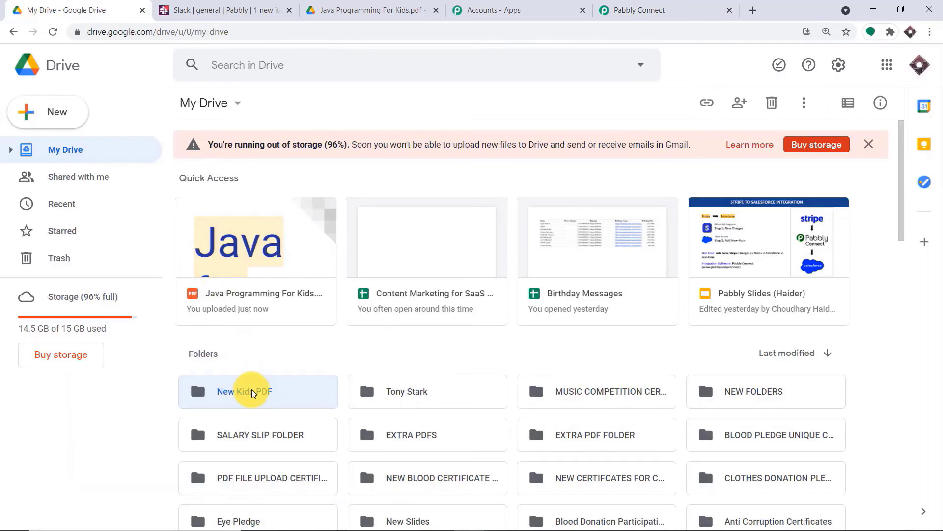
double_click(252, 393)
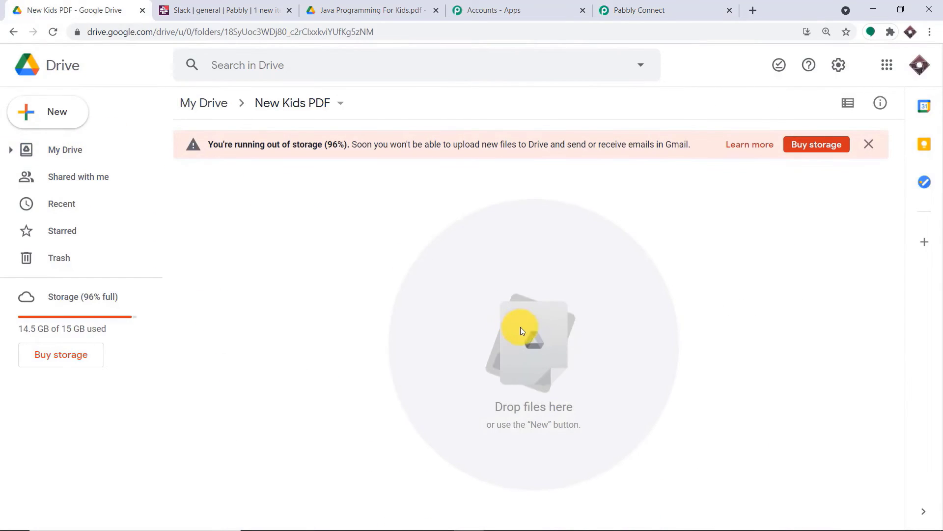
mouse_move(786, 7)
left_mouse_down()
mouse_move(833, 43)
mouse_move(780, 20)
left_mouse_up()
left_click_drag(250, 152, 803, 322)
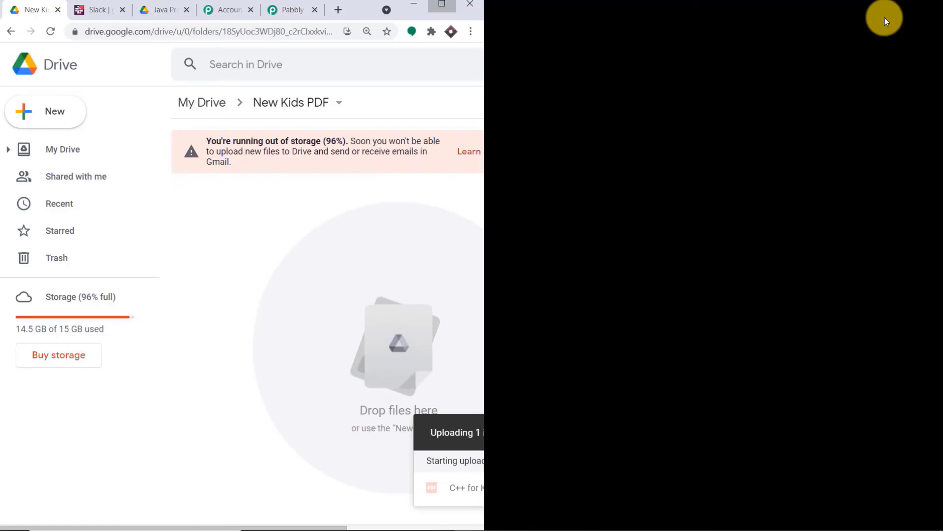
left_click(885, 19)
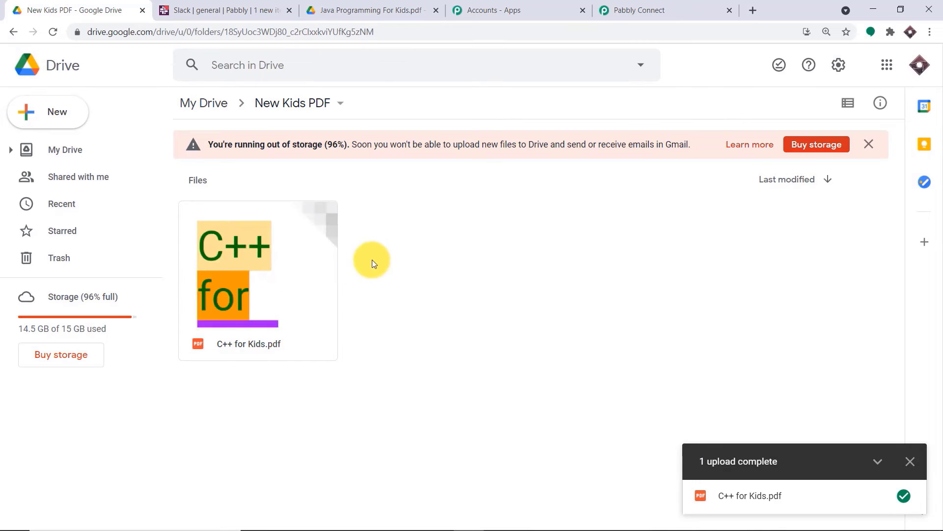
Switch to Pabbly Connect, save the Google Drive trigger and send its test request
left_click(645, 4)
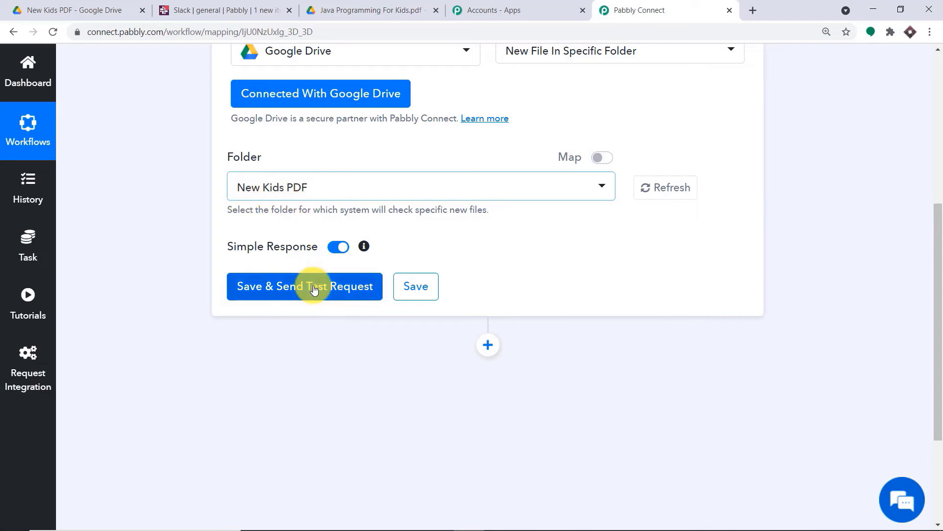
left_click(315, 289)
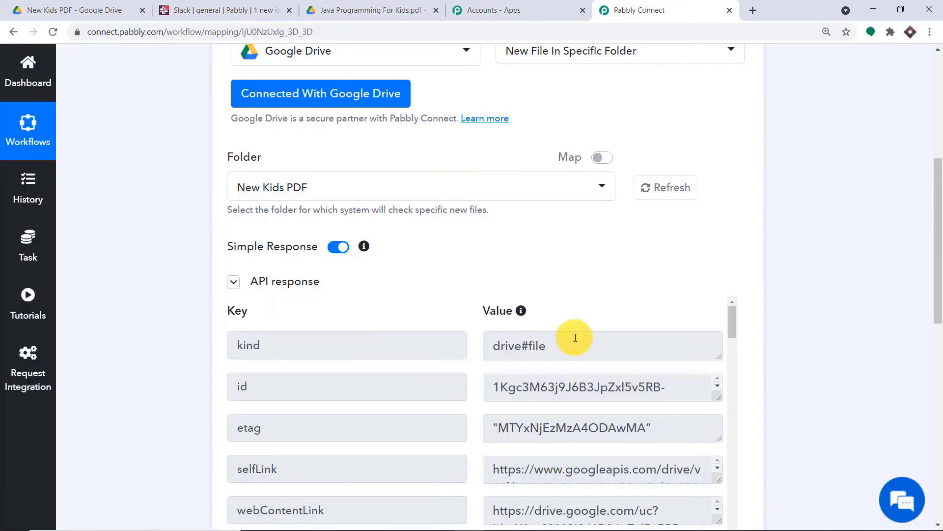
scroll(643, 316, "down", 2)
scroll(633, 339, "up", 2)
scroll(888, 288, "down", 5)
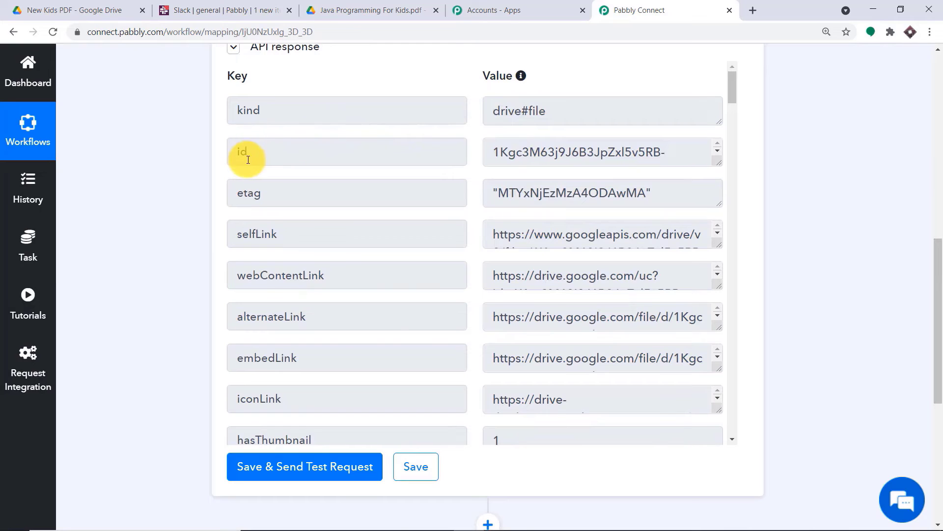
Examine the file ID, links and title in the trigger's API response
left_click_drag(718, 163, 708, 209)
scroll(621, 220, "down", 1)
scroll(619, 224, "down", 4)
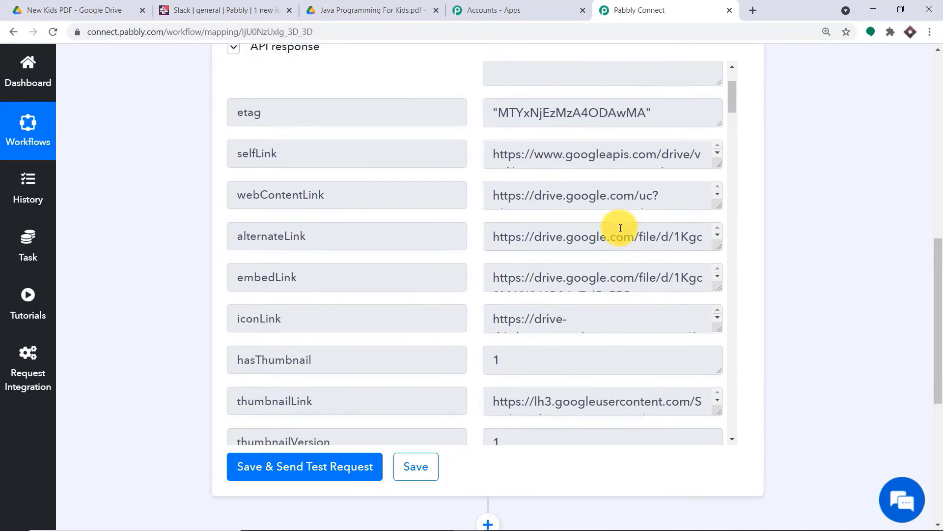
scroll(553, 374, "down", 1)
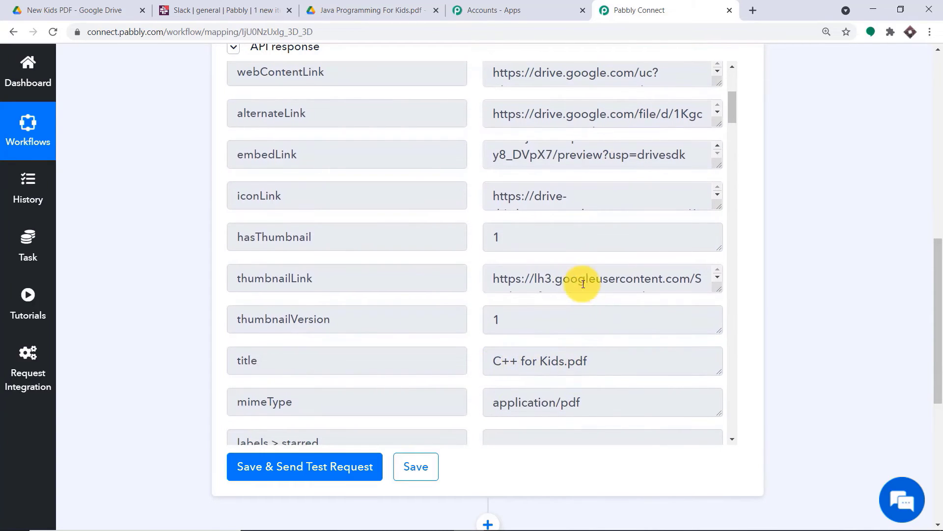
scroll(583, 284, "up", 1)
scroll(586, 260, "up", 1)
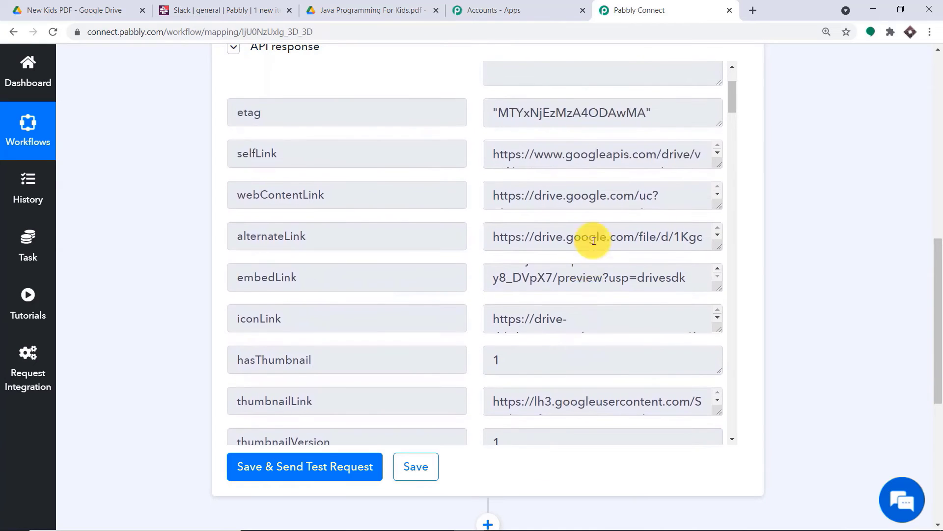
scroll(590, 358, "down", 2)
Add an action step below the Google Drive trigger and open its app choices
left_click_drag(937, 268, 937, 337)
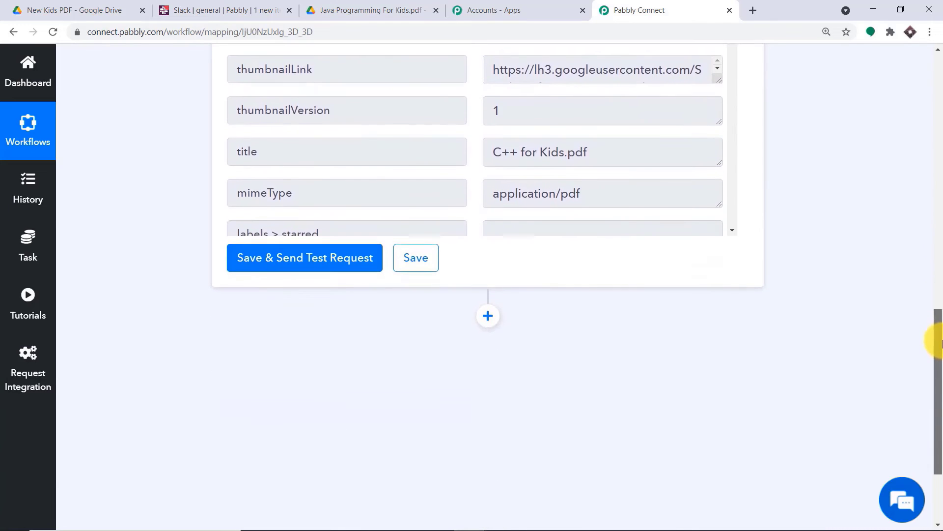
scroll(567, 213, "down", 2)
left_click(488, 315)
scroll(686, 229, "down", 3)
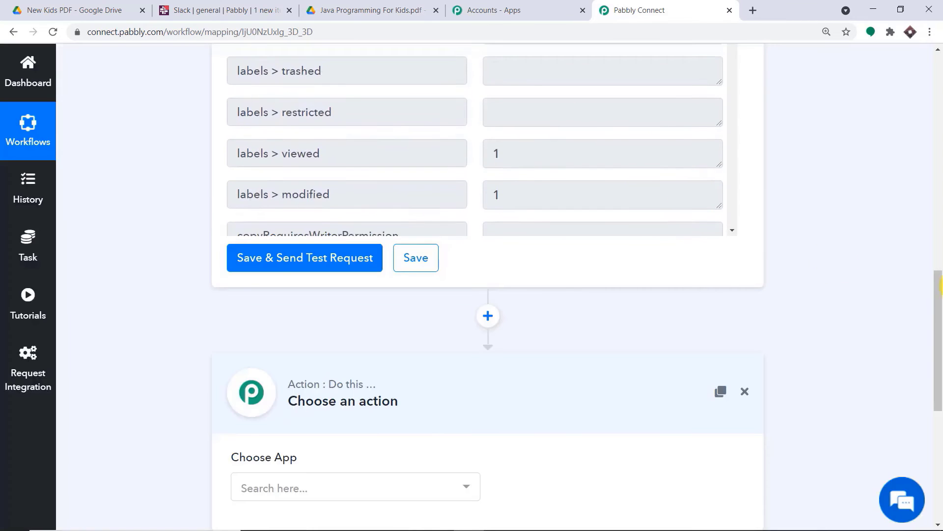
left_click_drag(935, 347, 935, 375)
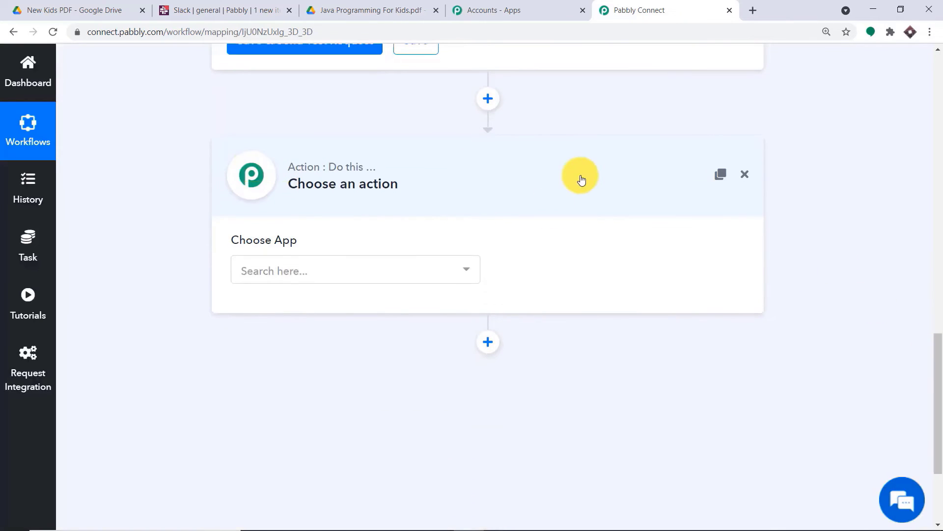
left_click(400, 265)
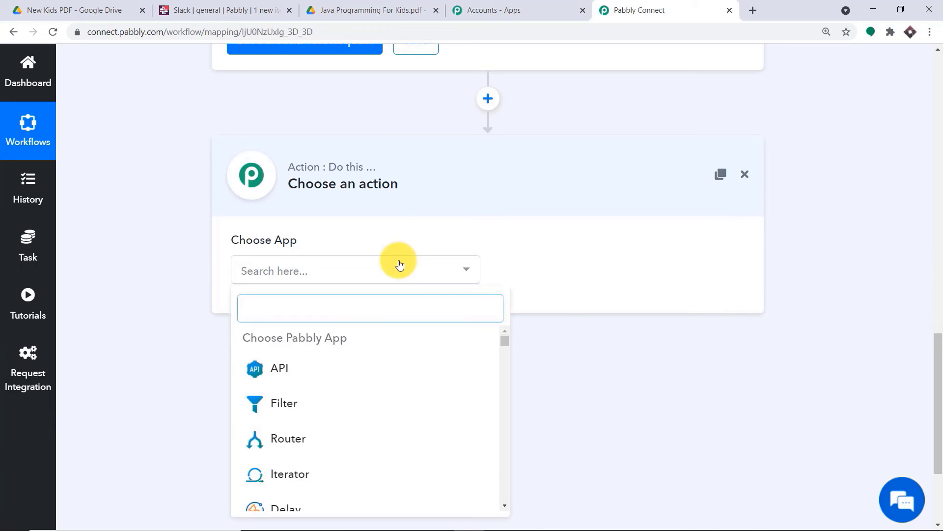
Switch to Google Drive and open the preview of "C++ for Kids.pdf"
left_click(79, 10)
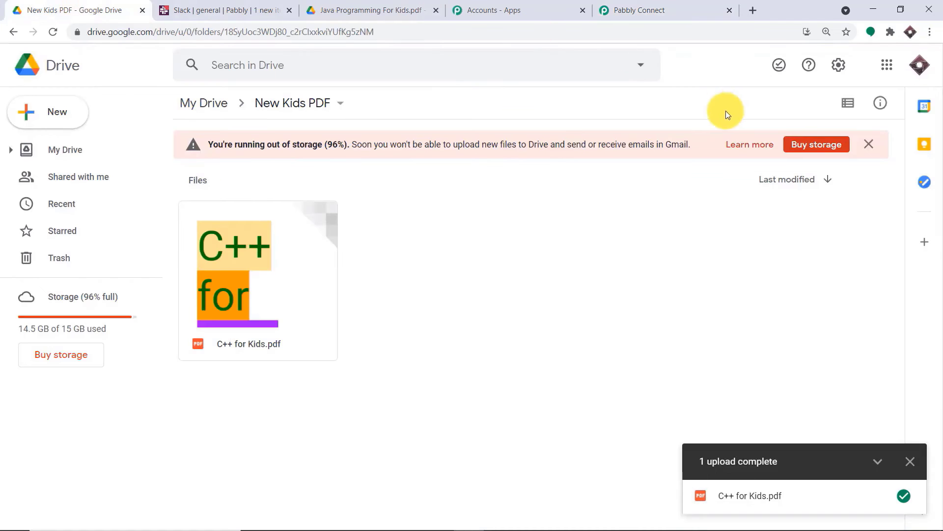
double_click(252, 254)
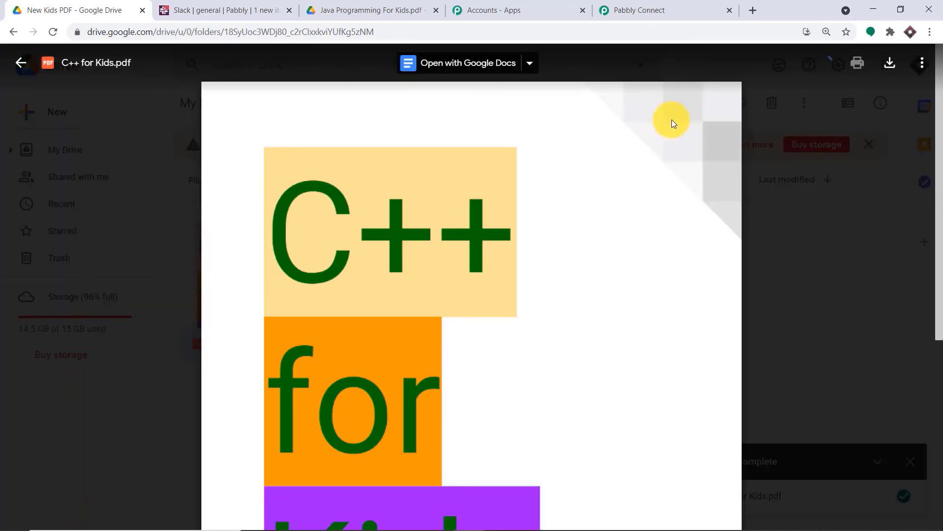
left_click(643, 6)
left_click(94, 4)
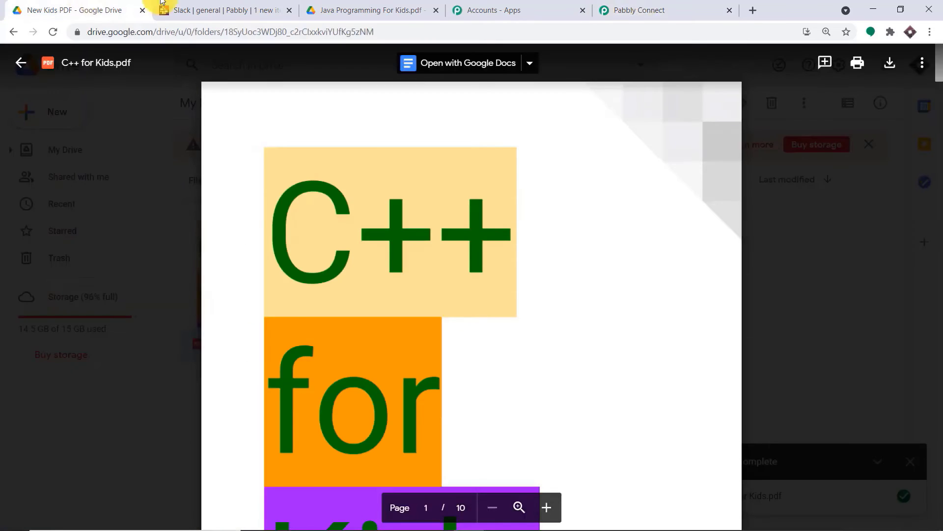
Switch to Pabbly Connect and set the action's app to Google Drive with the action event Share a File With Anyone
left_click(715, 5)
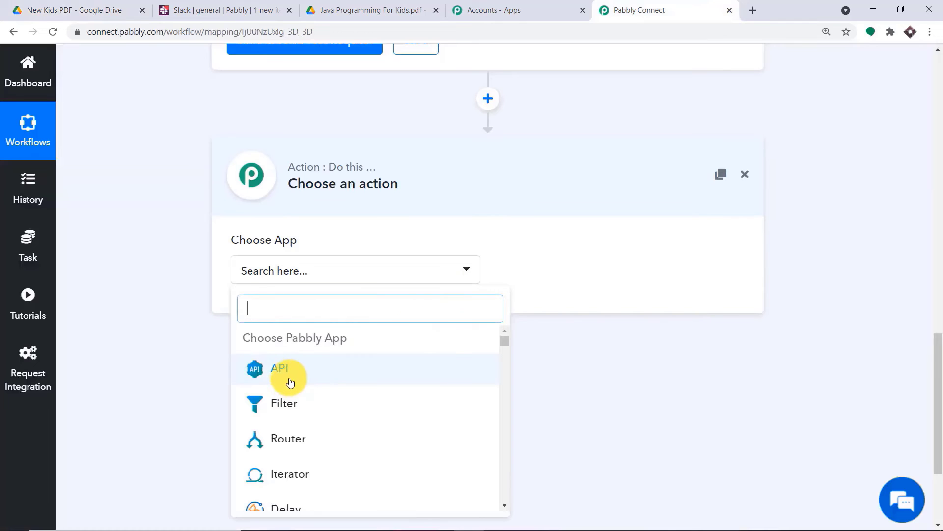
type("GOOGLE DR")
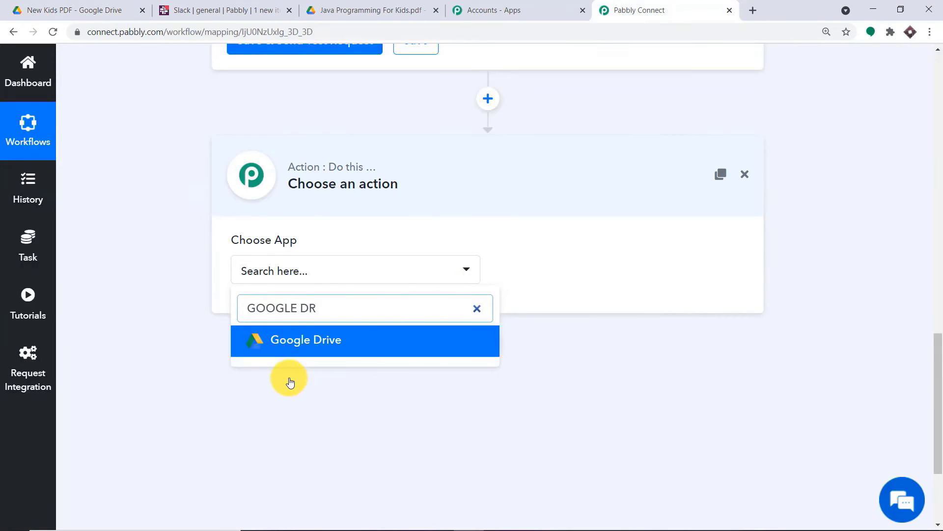
left_click(310, 344)
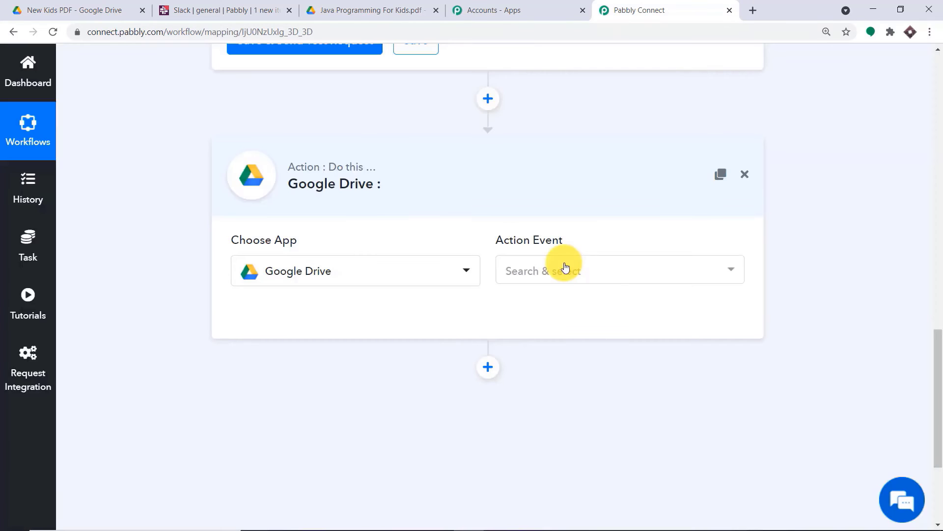
left_click(567, 272)
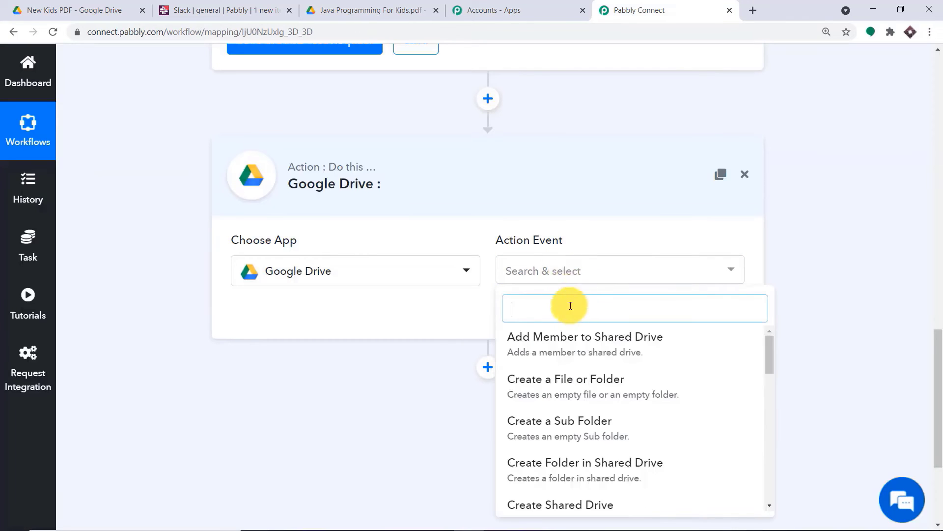
scroll(629, 386, "down", 3)
scroll(629, 387, "down", 7)
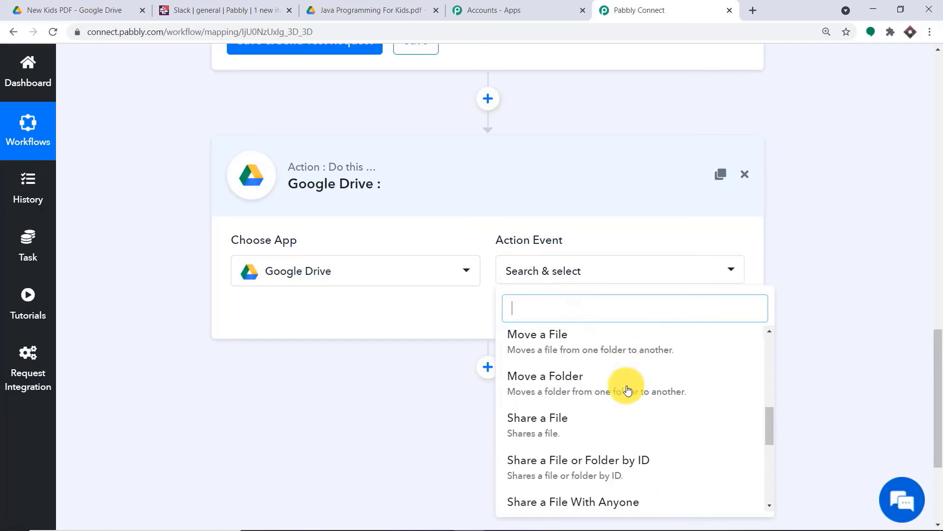
left_click(606, 366)
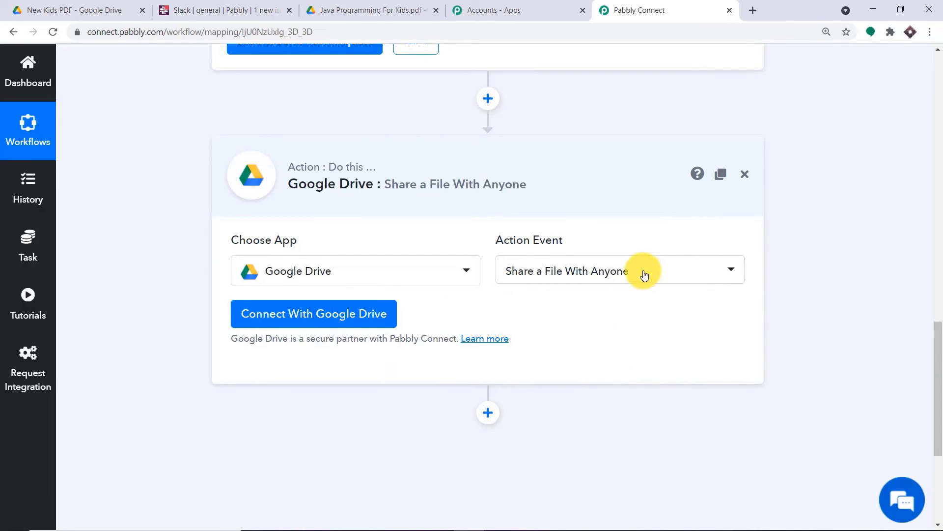
Review the other Google Drive action events offered, keeping Share a File With Anyone selected
left_click(552, 274)
scroll(607, 353, "down", 2)
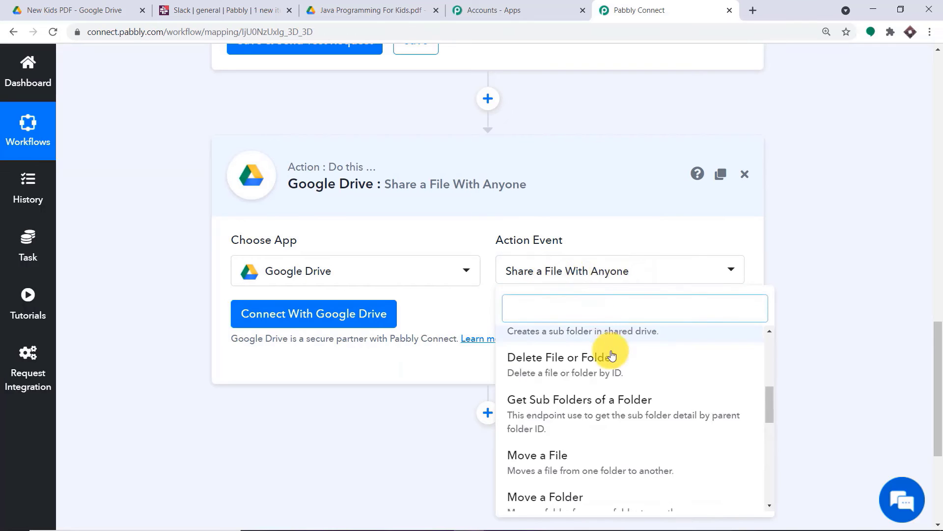
scroll(578, 430, "down", 3)
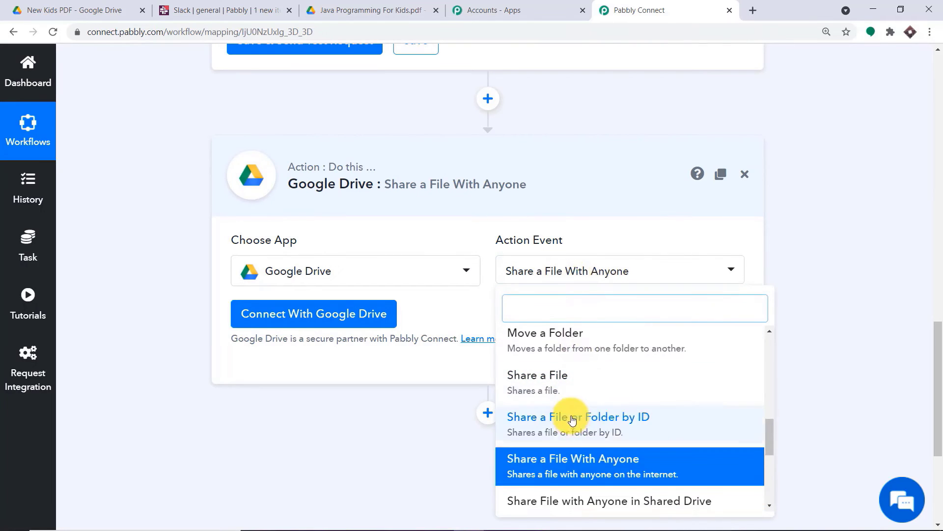
scroll(565, 393, "up", 5)
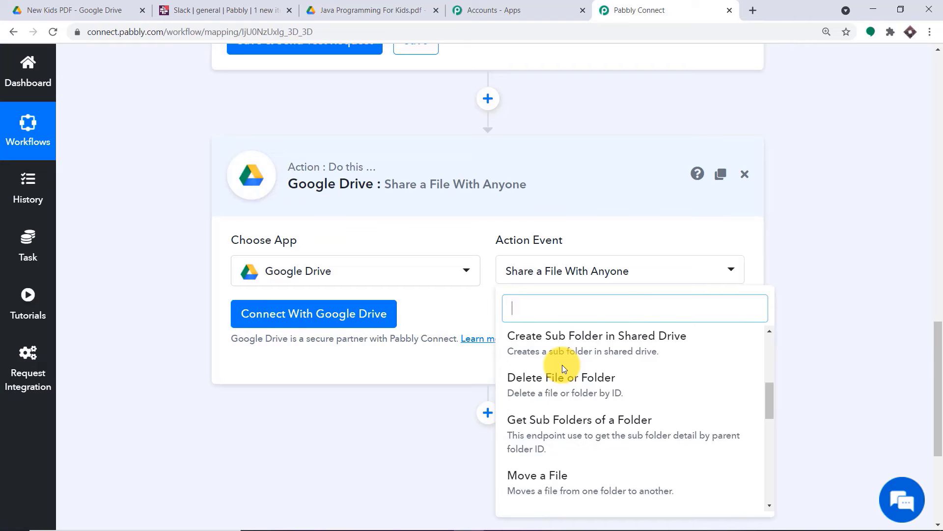
left_click(464, 307)
Connect the action to Google Drive with new credentials, choosing the Google account and allowing Pabbly Connect Drive access
left_click(329, 314)
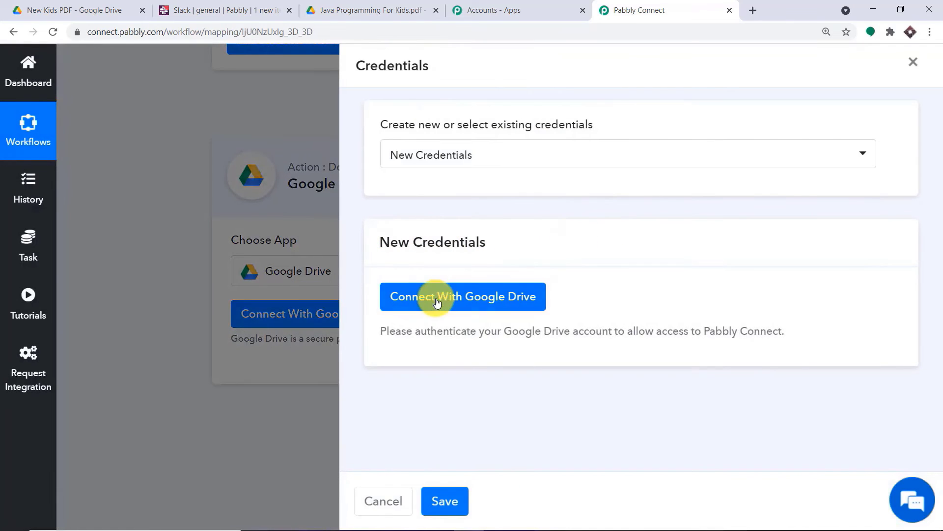
left_click(436, 302)
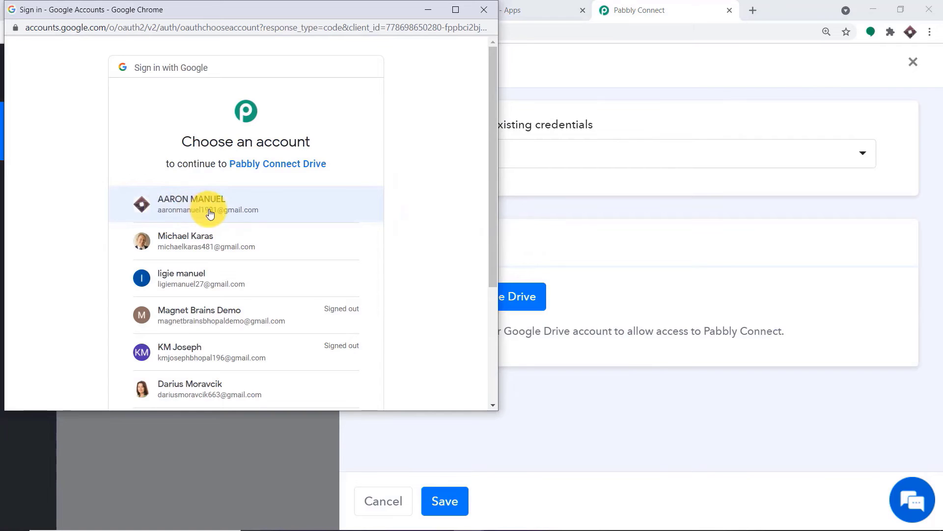
left_click(211, 211)
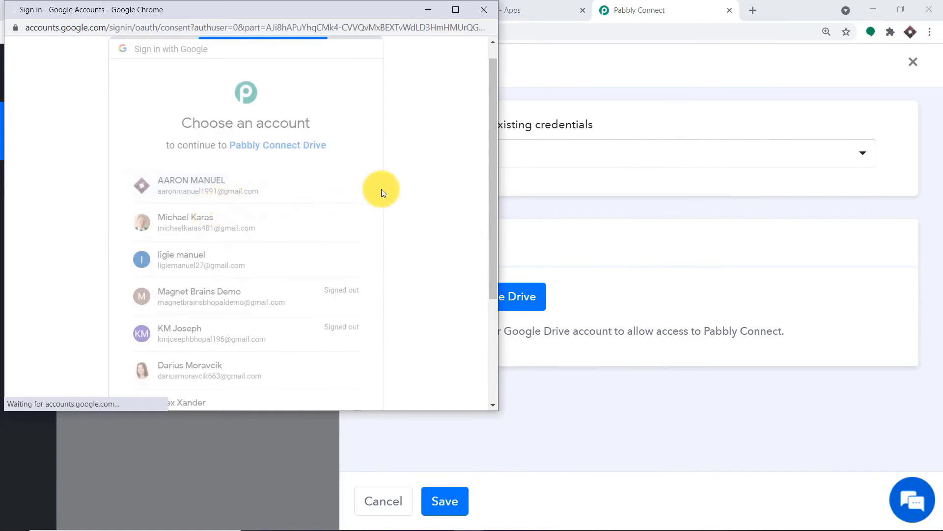
scroll(374, 227, "down", 1)
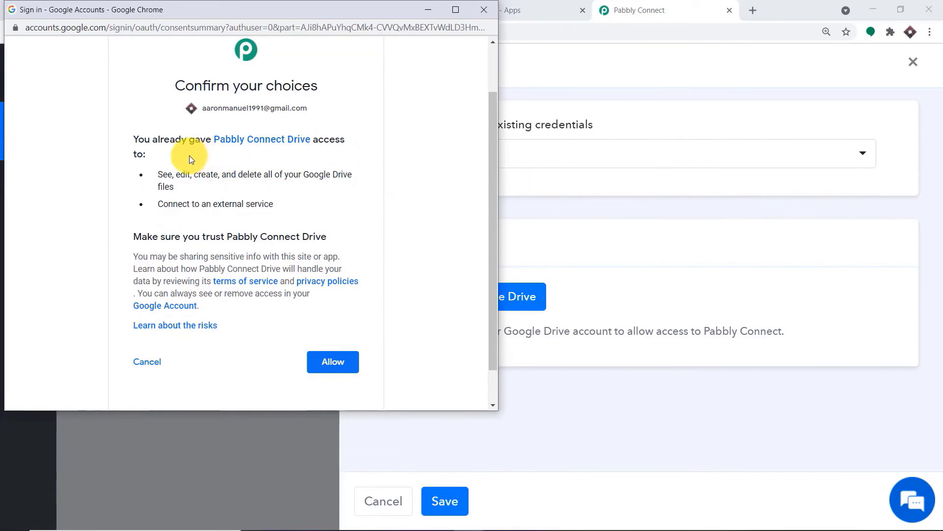
left_click(342, 361)
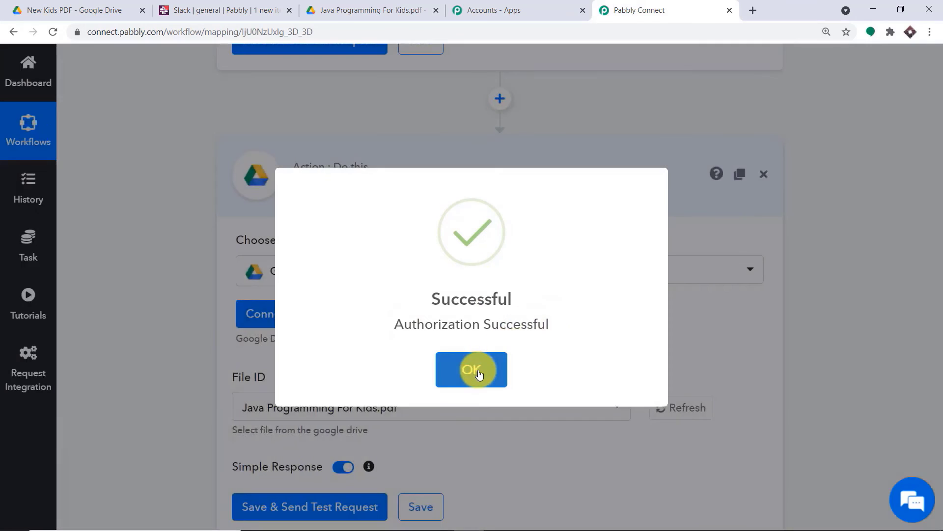
left_click(473, 369)
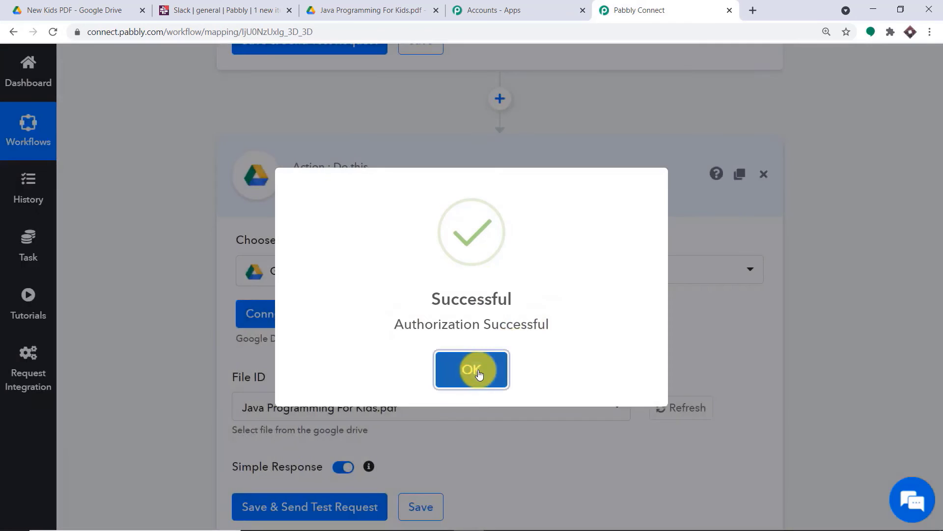
Switch the File ID field of the sharing action to mapping and clear its fixed file ID
scroll(525, 244, "down", 3)
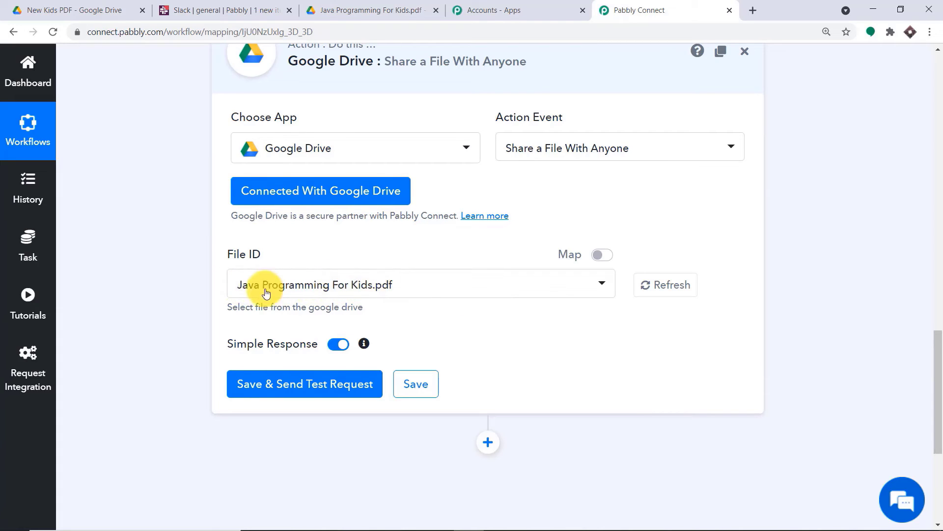
left_click(378, 293)
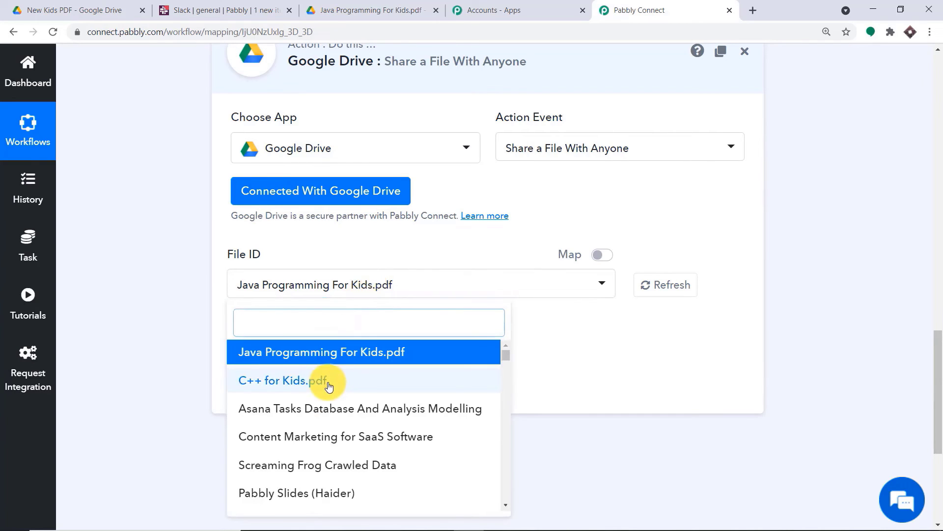
left_click(443, 247)
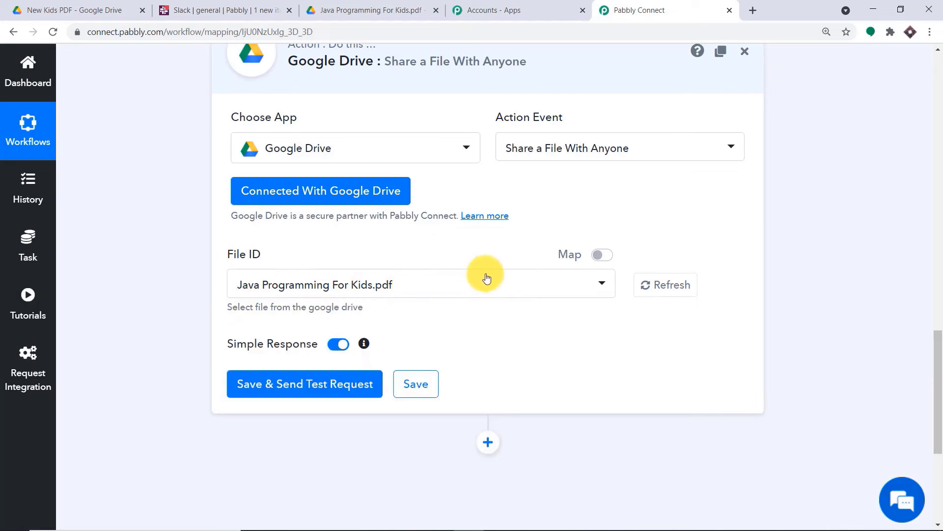
left_click(603, 256)
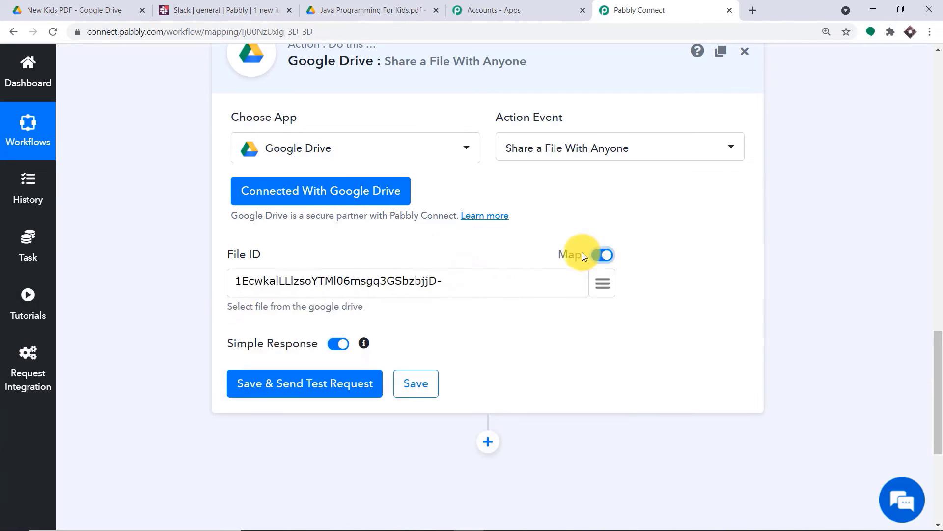
left_click_drag(460, 283, 200, 284)
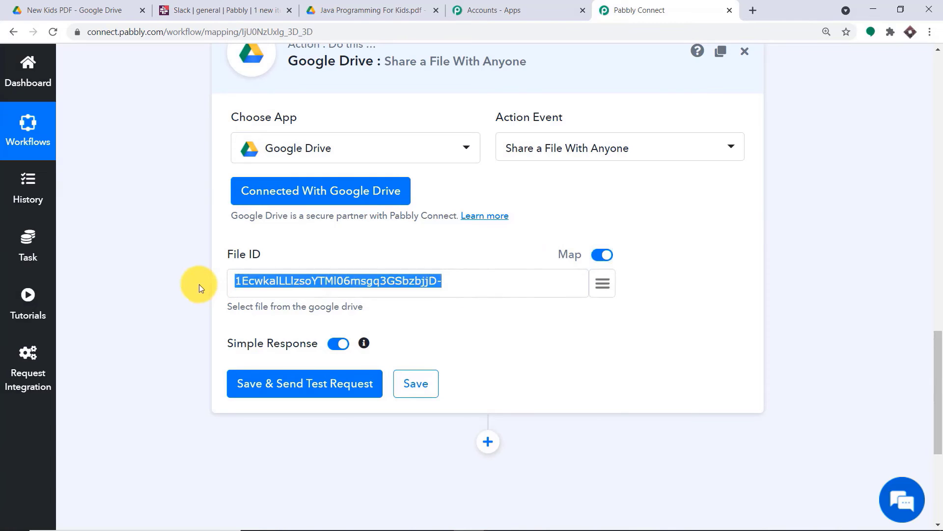
key("BackSpace")
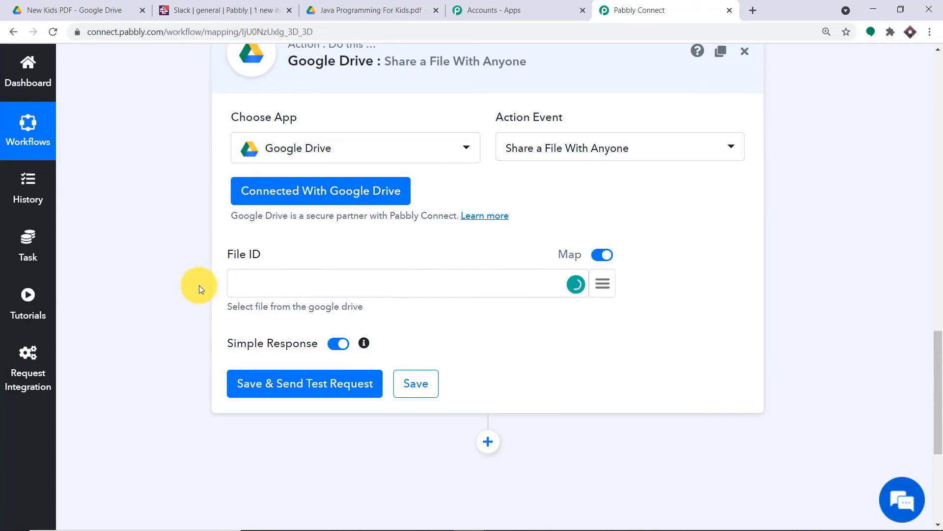
Check the id in the trigger's API response and map it from Google Drive: New File In Specific Folder into File ID
scroll(685, 150, "up", 10)
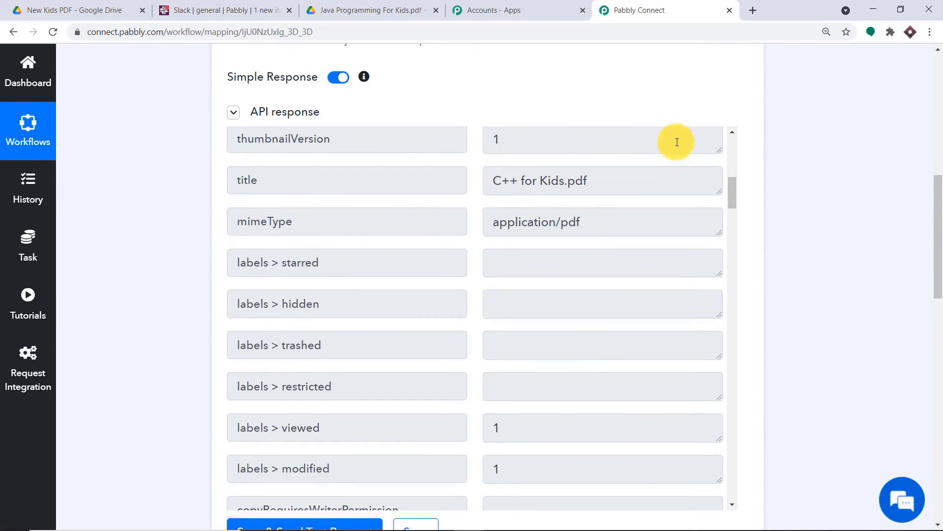
left_click_drag(733, 191, 724, 146)
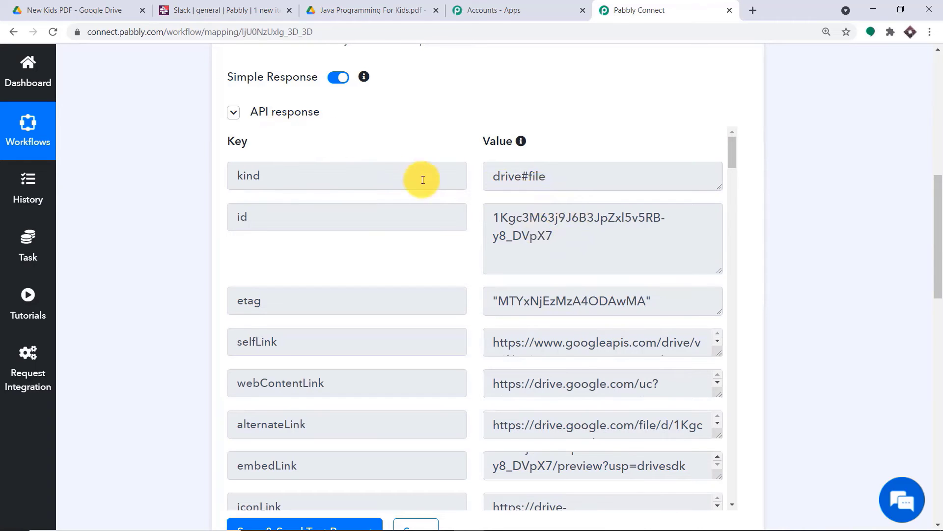
scroll(572, 268, "down", 9)
scroll(578, 263, "up", 4)
scroll(567, 229, "up", 6)
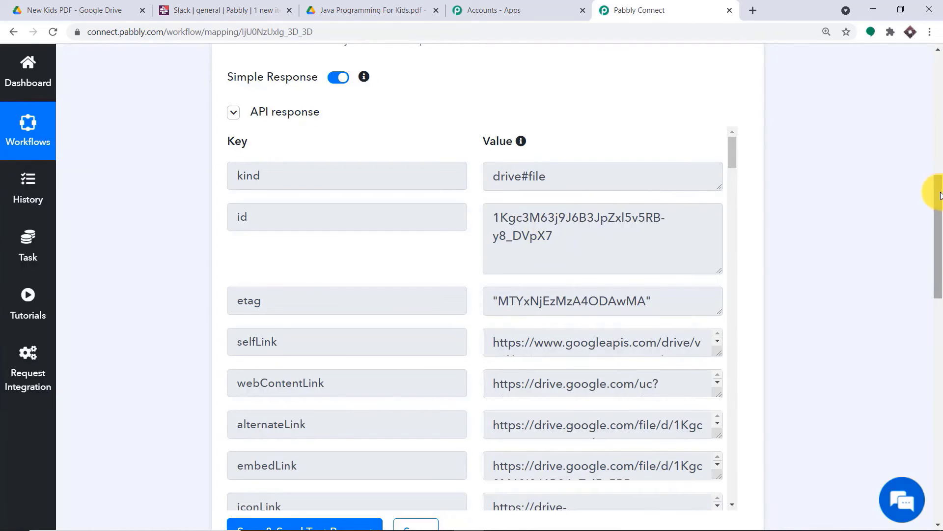
double_click(536, 235)
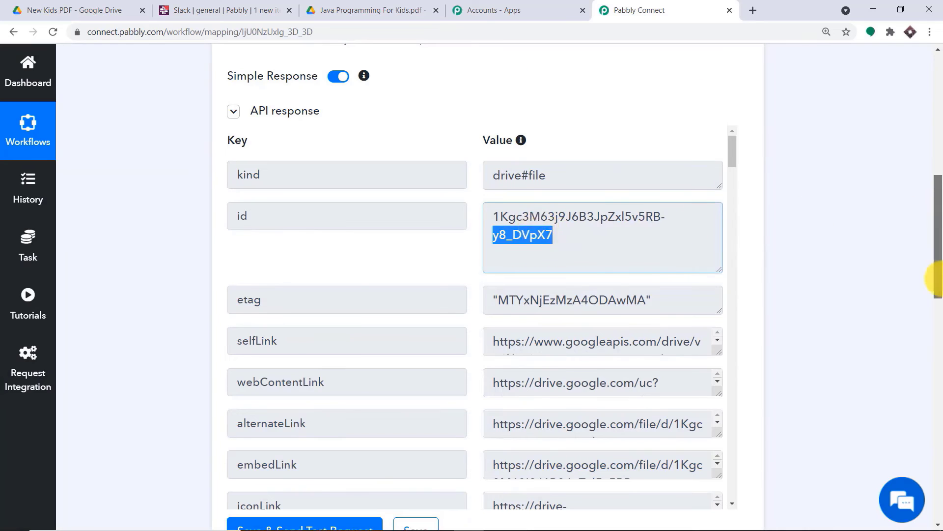
left_click_drag(937, 242, 938, 395)
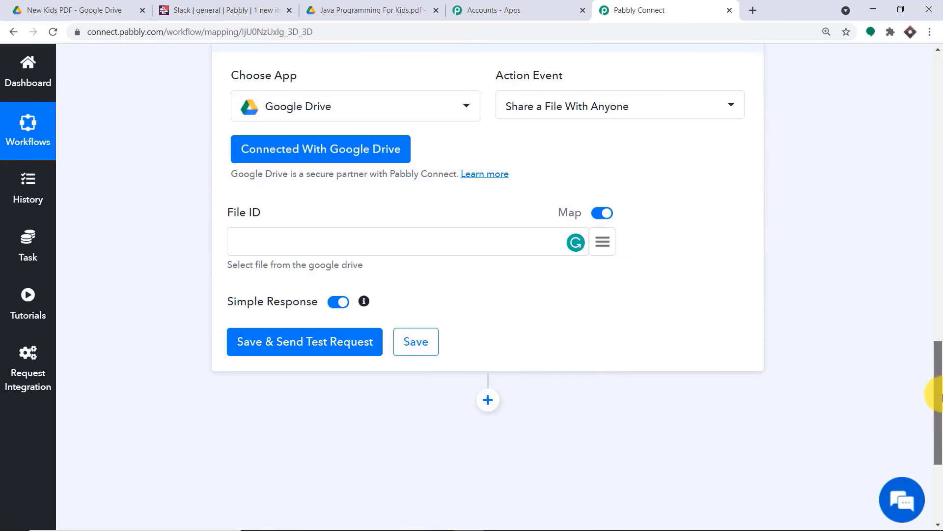
left_click(603, 241)
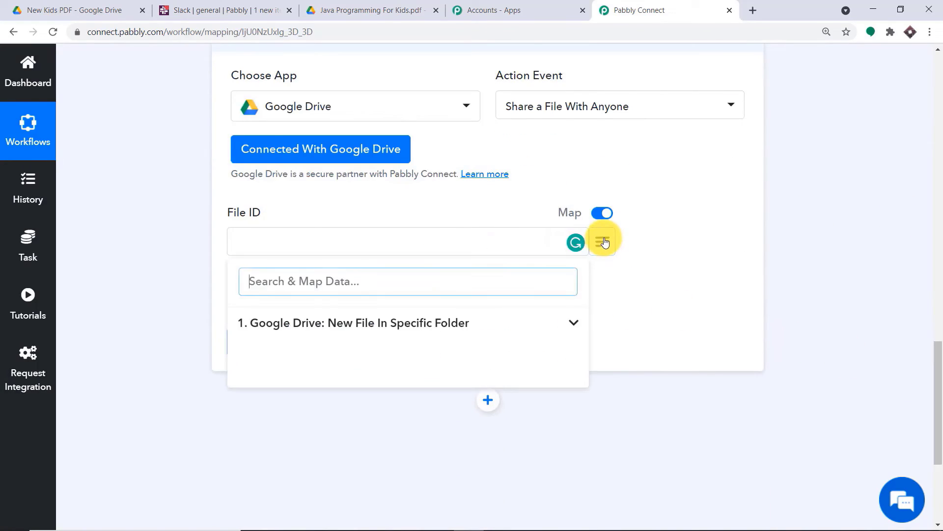
left_click(369, 326)
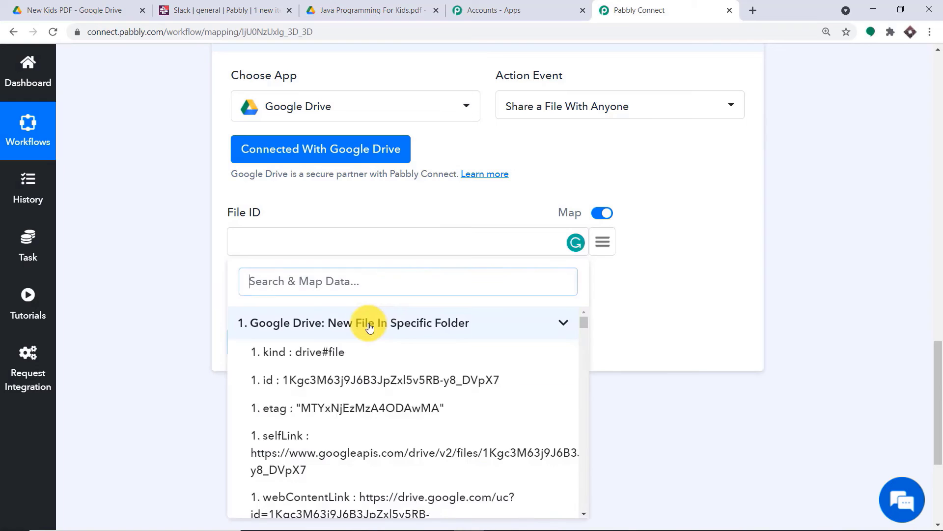
left_click(359, 385)
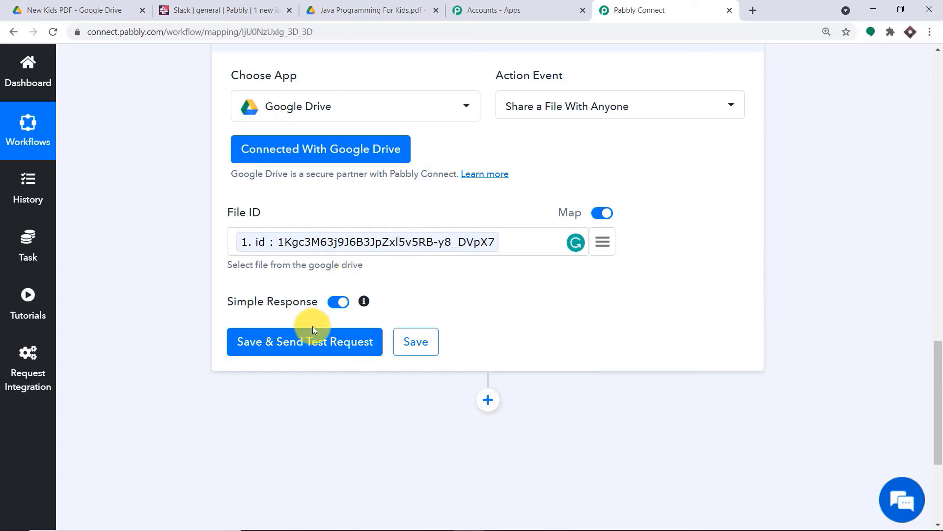
Save the Share a File With Anyone action with a test request and review its API response
left_click(315, 347)
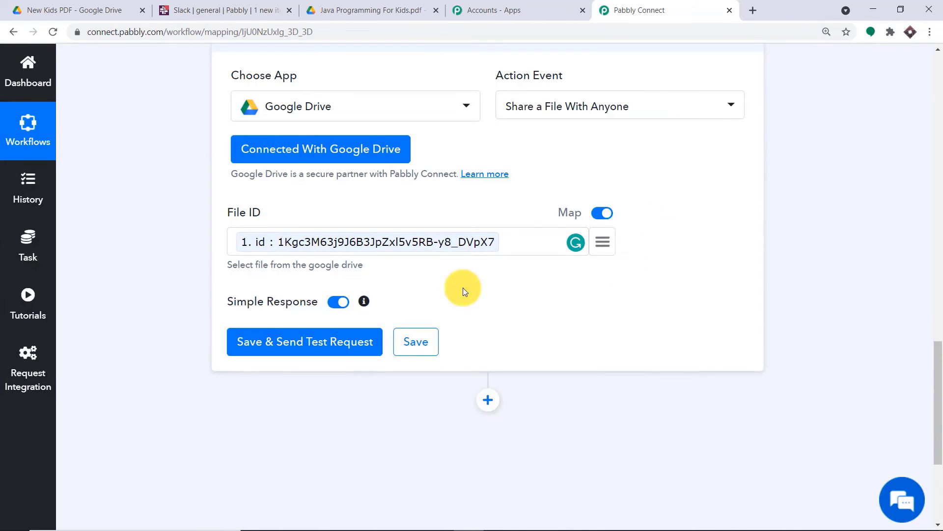
left_click(295, 339)
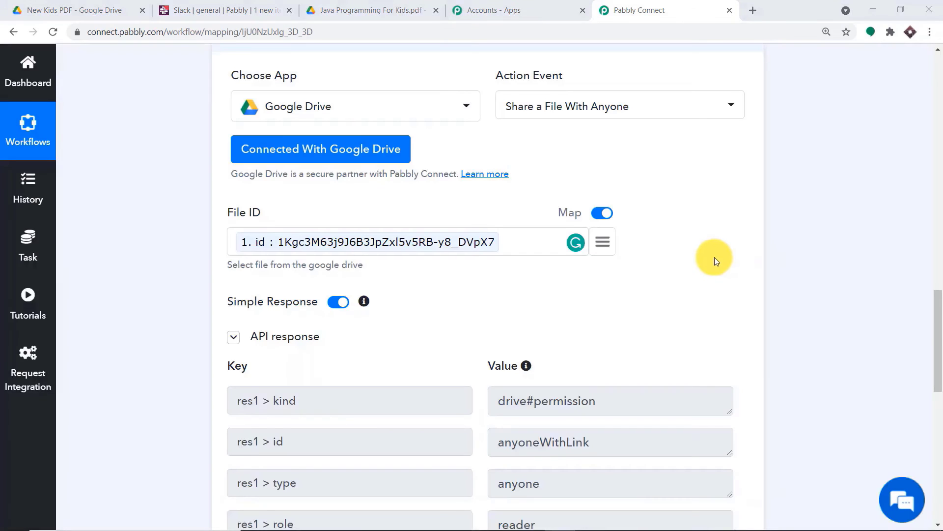
scroll(716, 281, "down", 6)
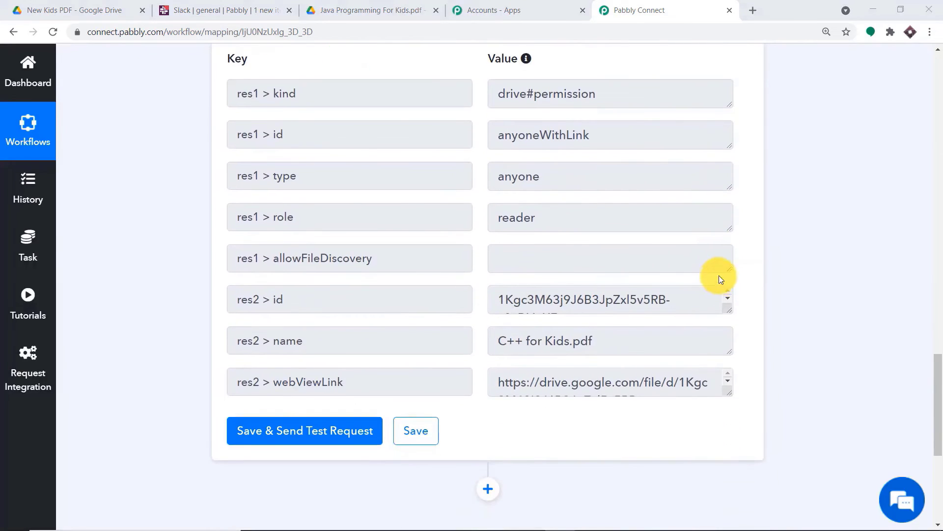
scroll(701, 254, "up", 3)
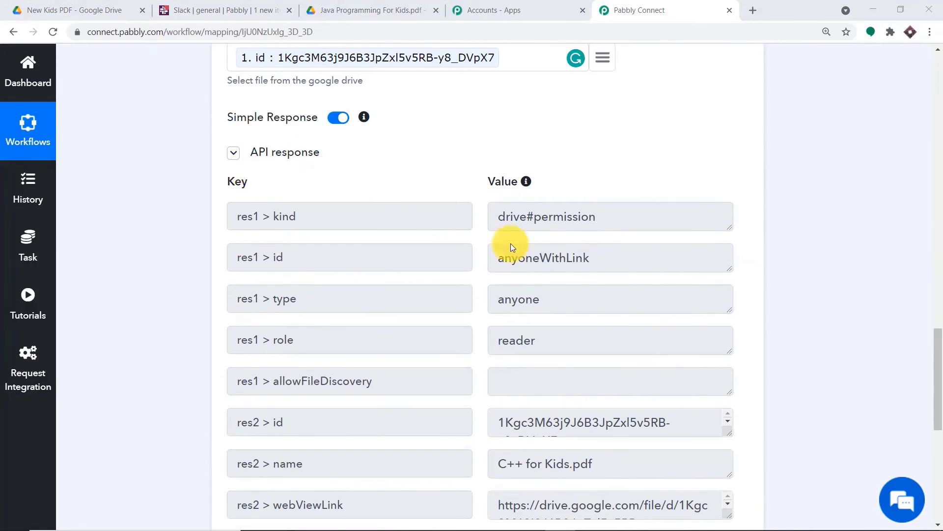
scroll(575, 280, "down", 3)
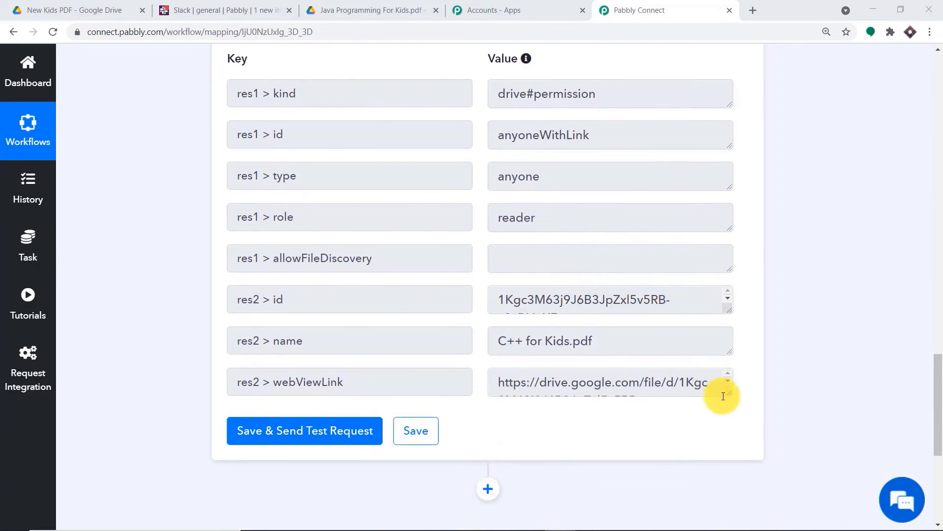
Copy the full res2 > webViewLink URL from the response and open it in a new browser tab
left_click_drag(724, 392, 730, 448)
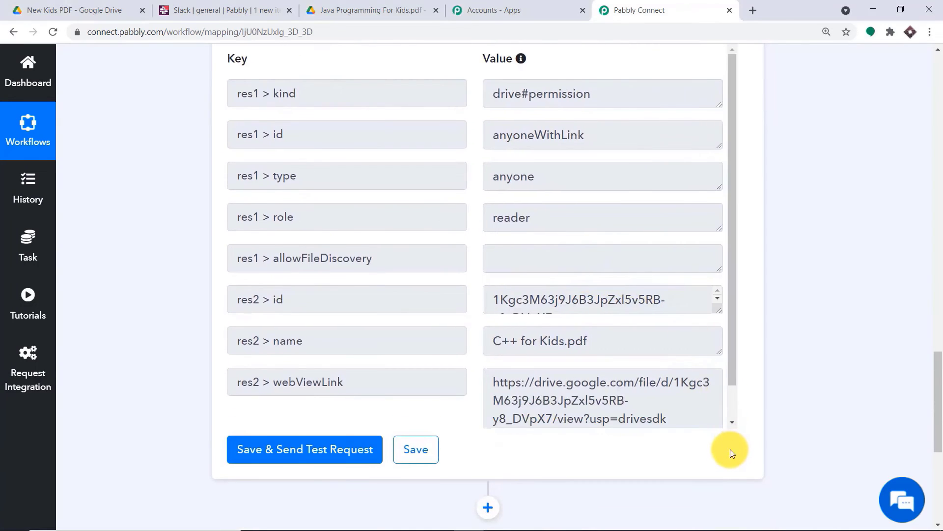
scroll(929, 388, "down", 2)
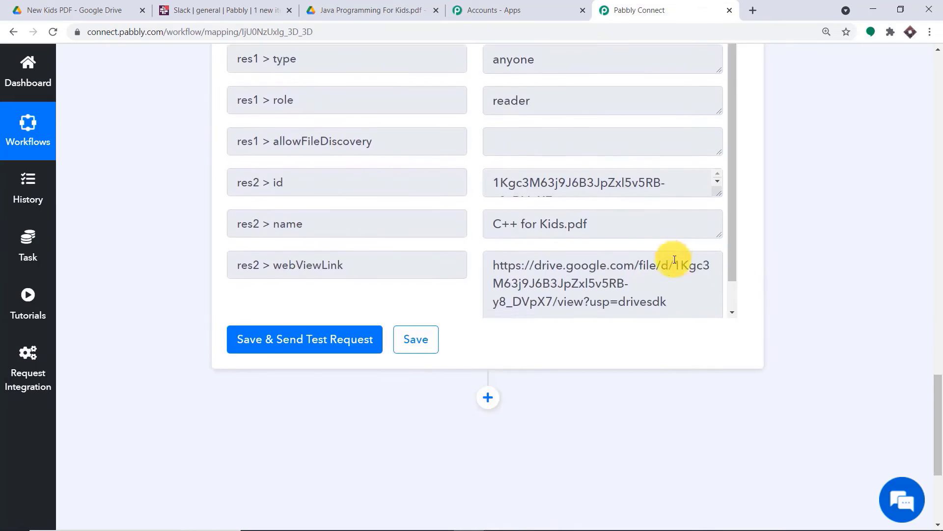
scroll(675, 259, "down", 1)
left_click_drag(668, 273, 409, 219)
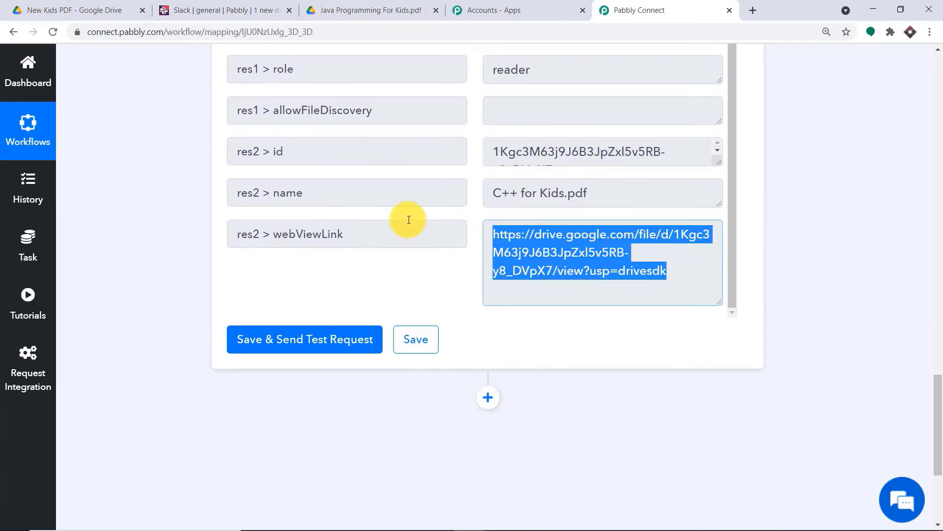
right_click(542, 250)
left_click(547, 248)
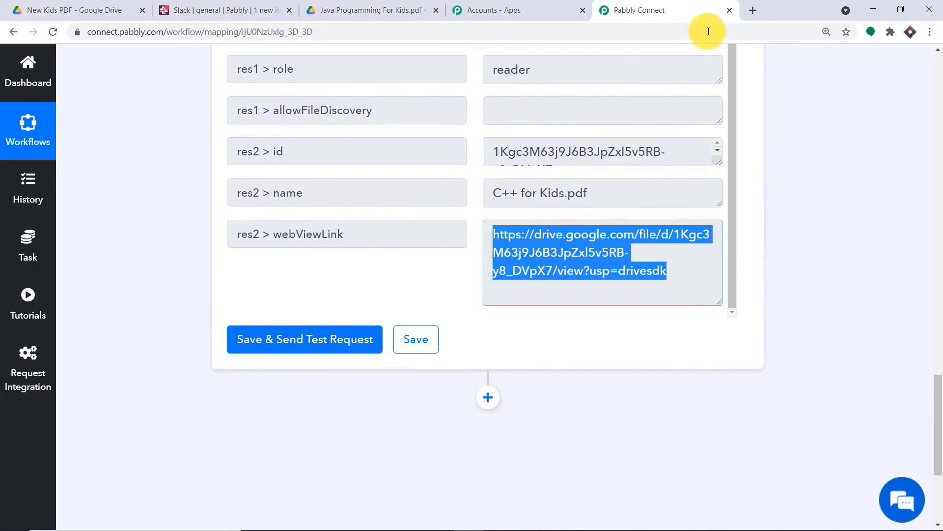
left_click(747, 10)
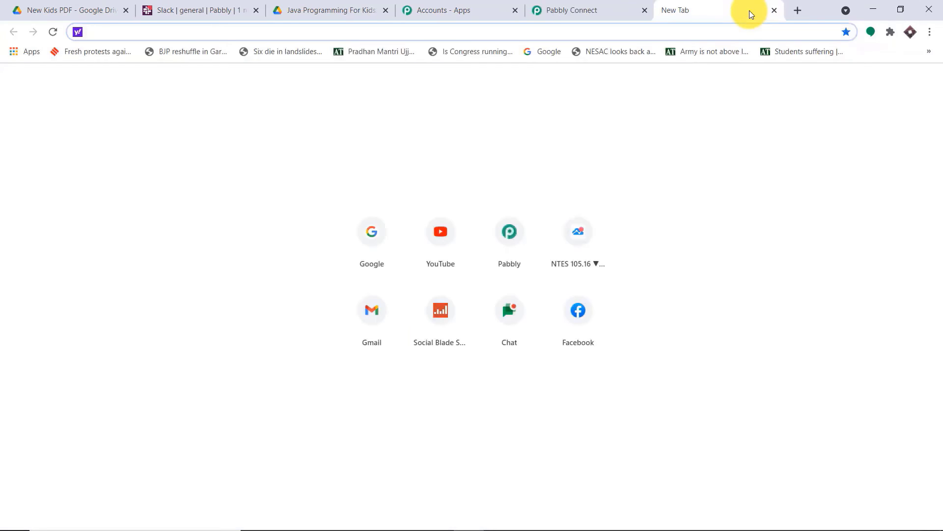
key("ctrl+v")
key("Return")
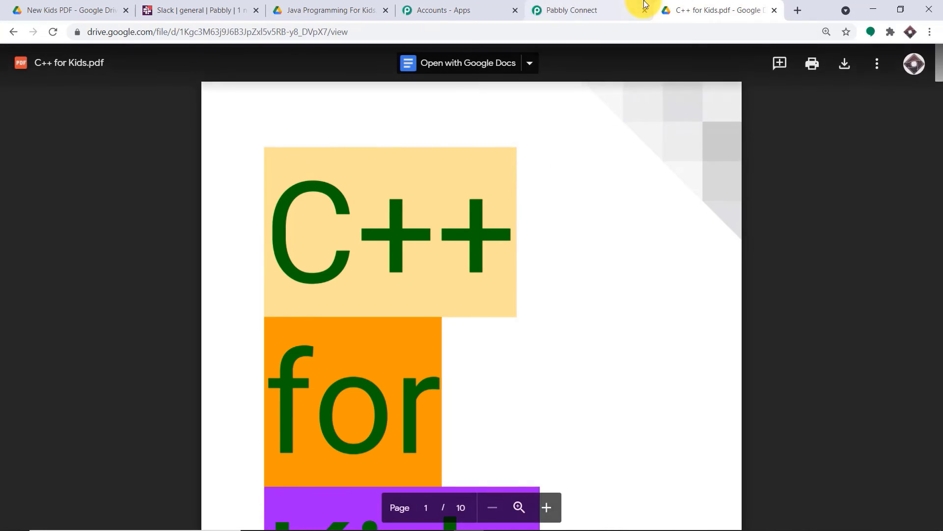
Return to the Pabbly Connect workflow and add a Slack action with the event Send Channel Message (without Image)
left_click(619, 10)
scroll(476, 196, "down", 5)
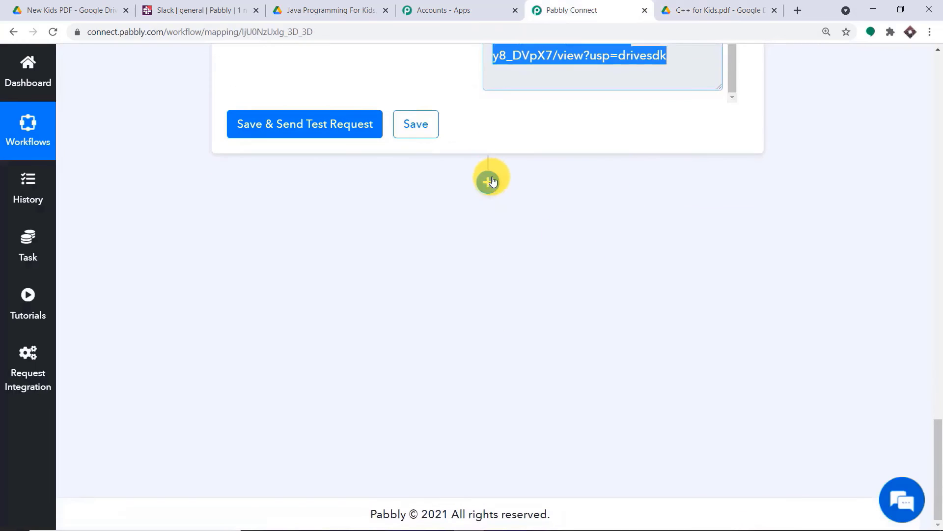
left_click(492, 181)
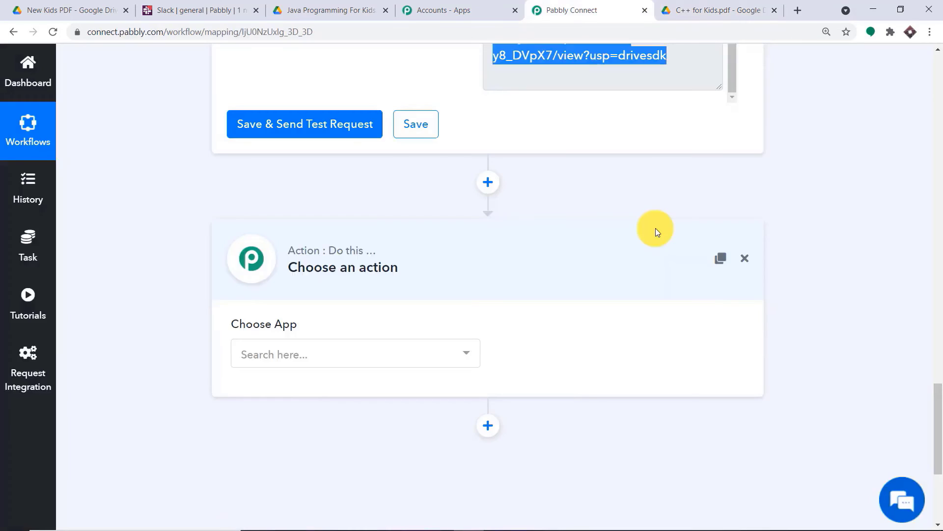
left_click(360, 354)
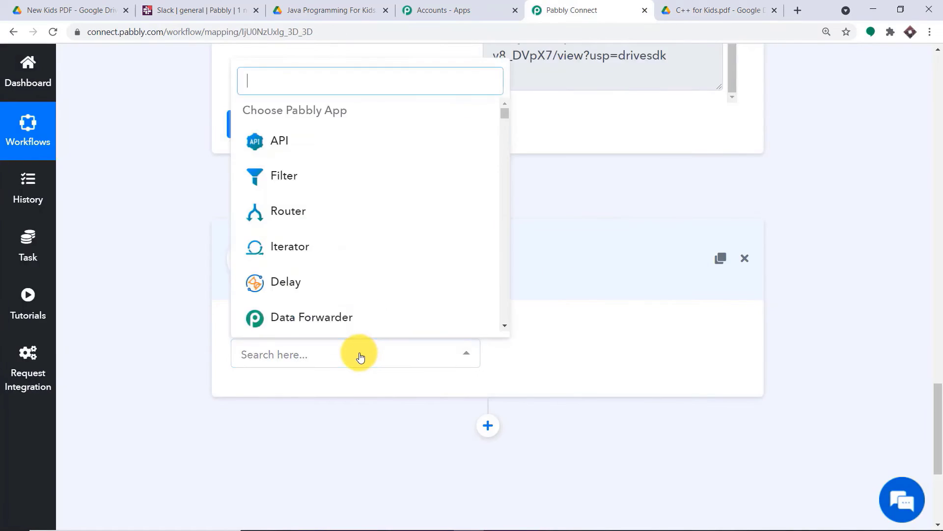
type("SLACK")
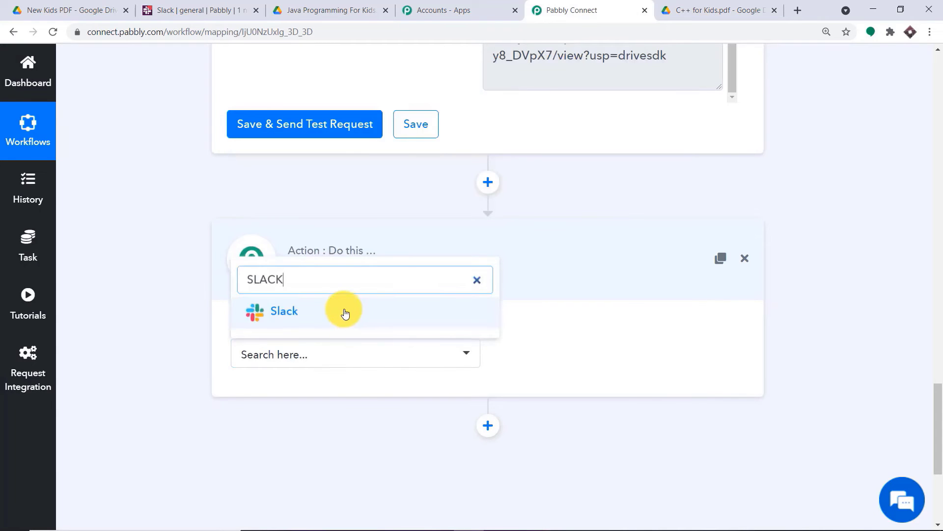
left_click(343, 311)
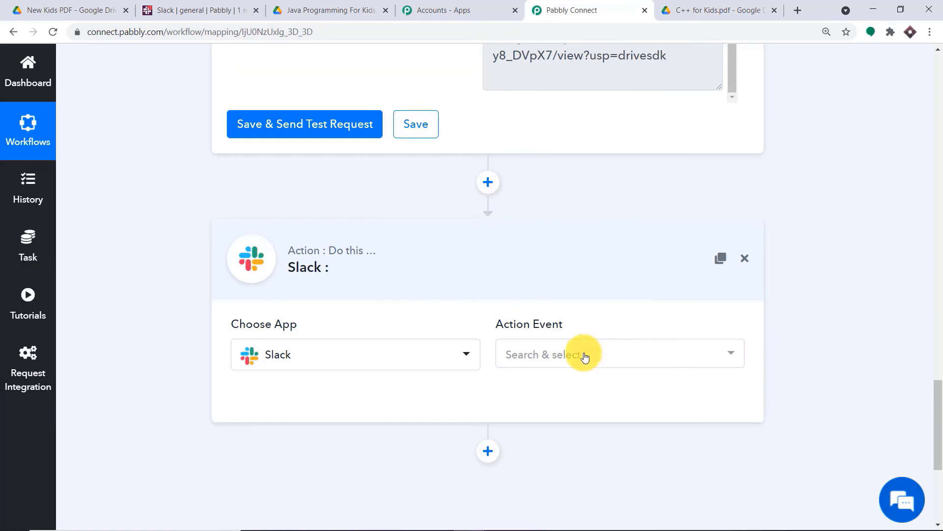
left_click(584, 354)
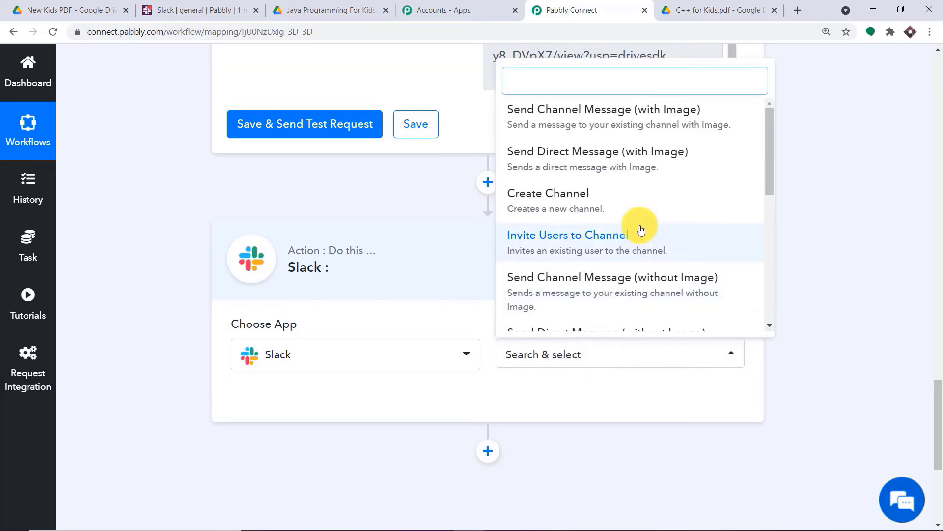
scroll(658, 201, "down", 2)
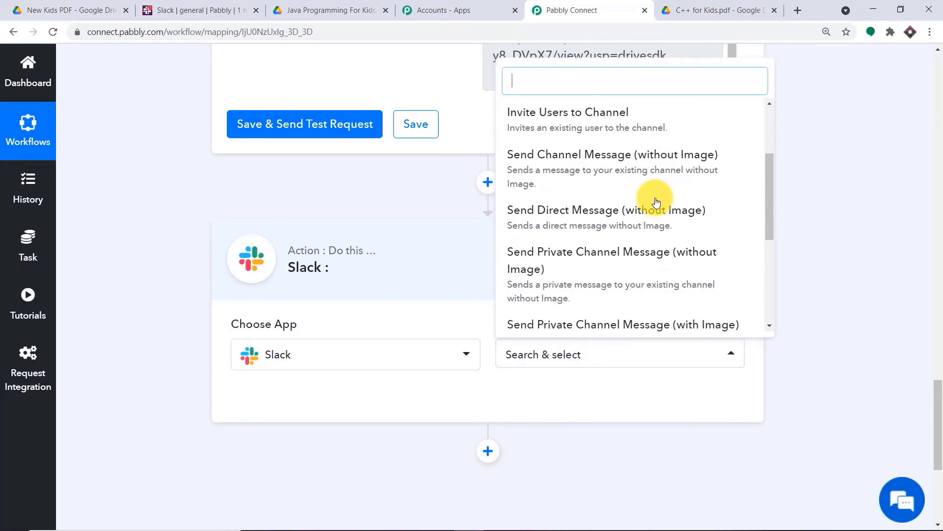
left_click(639, 170)
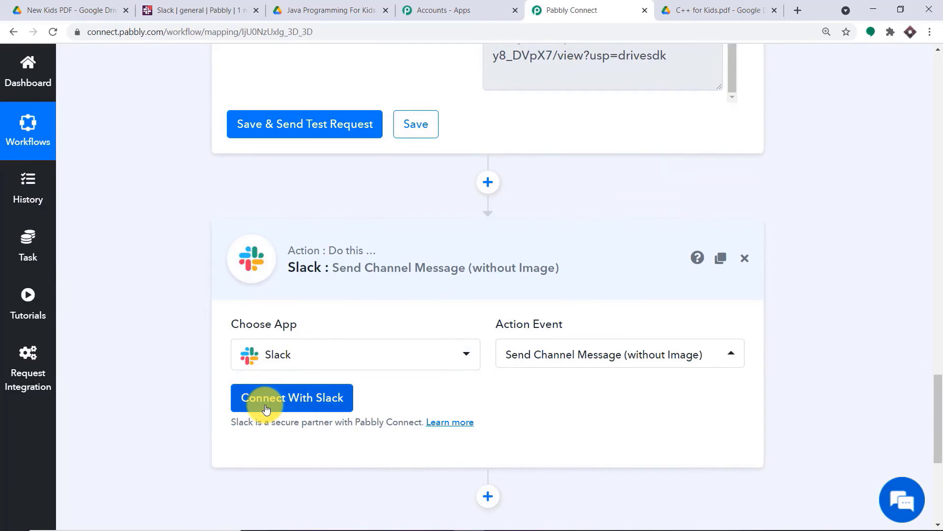
Connect the action to Slack with new credentials and allow Pabbly Connect access to the Pabbly workspace
left_click(266, 408)
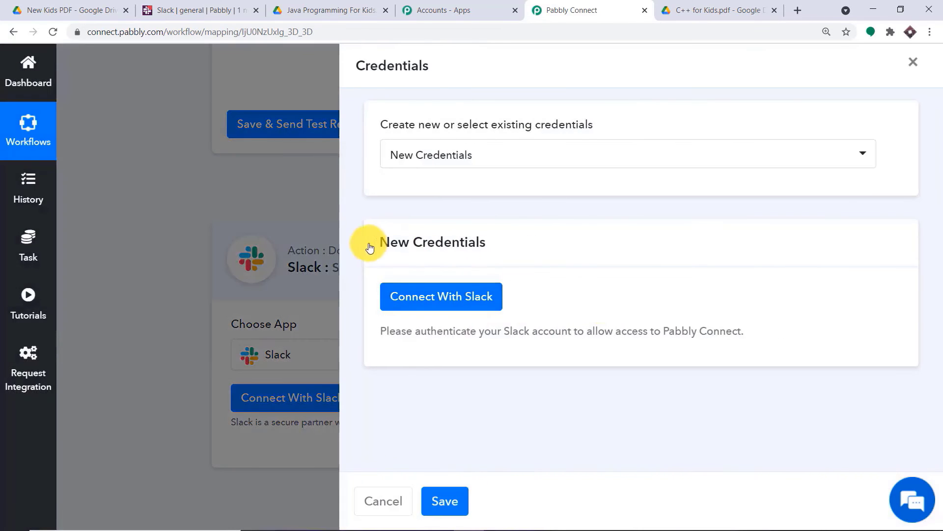
left_click(445, 297)
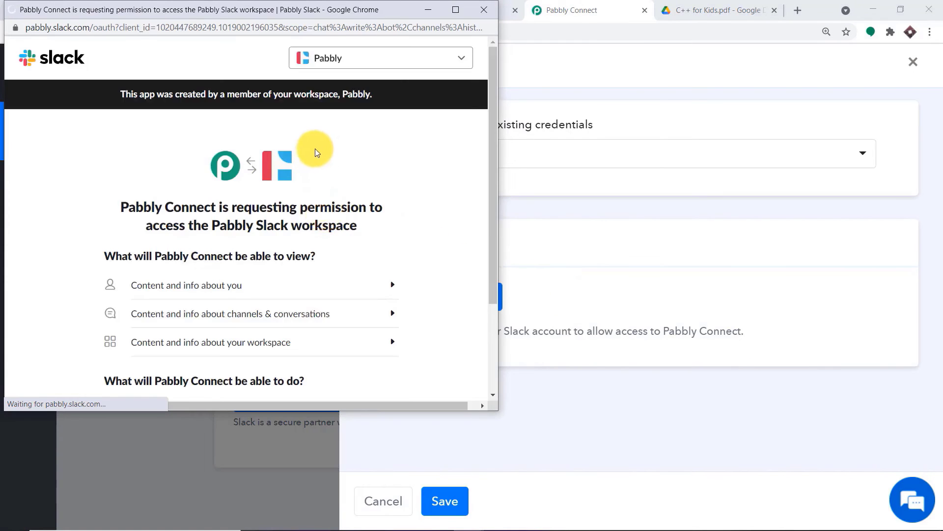
scroll(325, 166, "down", 3)
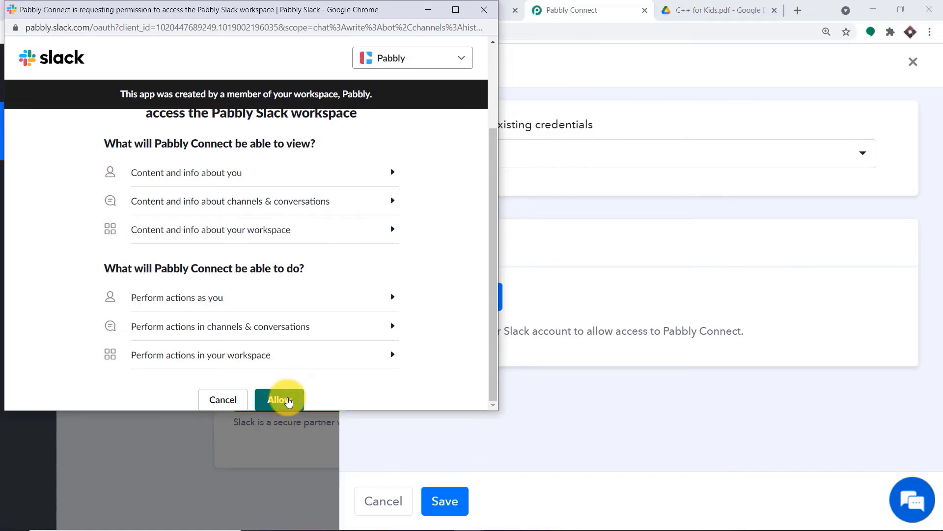
left_click(288, 401)
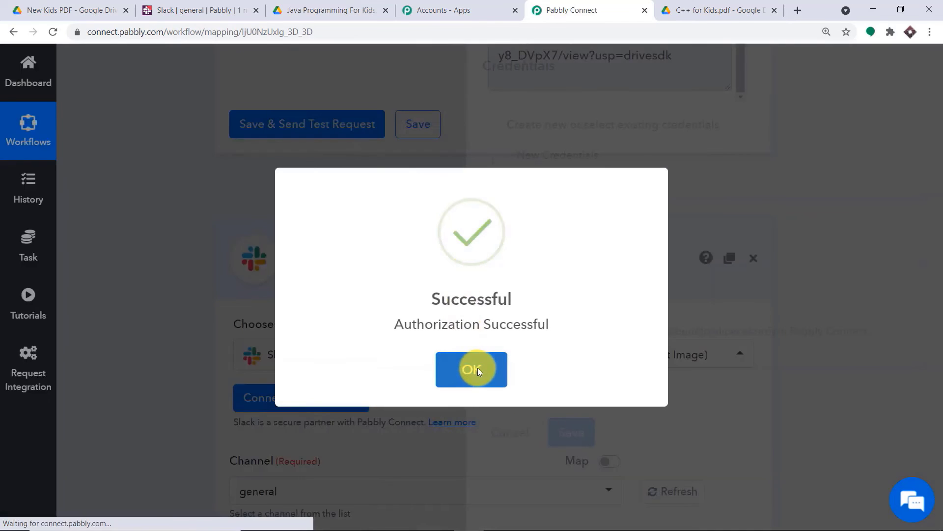
left_click(477, 369)
Review the Slack action's fields, from Channel and Message Type to Message, Bot Name and Bot Icon
scroll(474, 297, "down", 5)
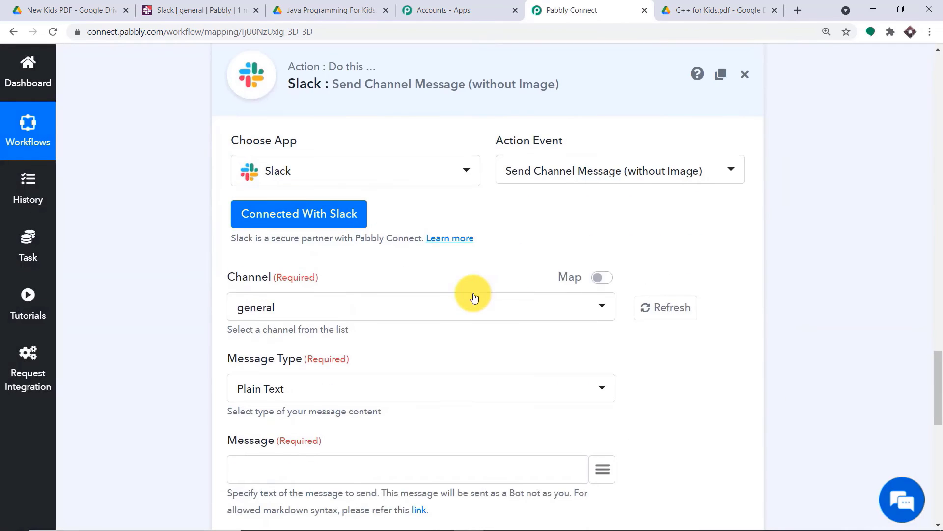
scroll(270, 221, "down", 1)
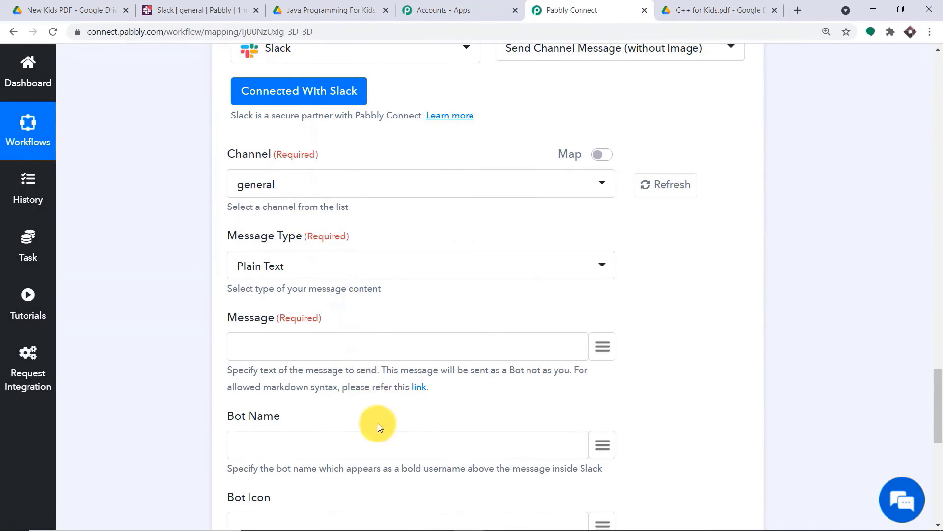
scroll(376, 421, "down", 3)
scroll(420, 250, "up", 3)
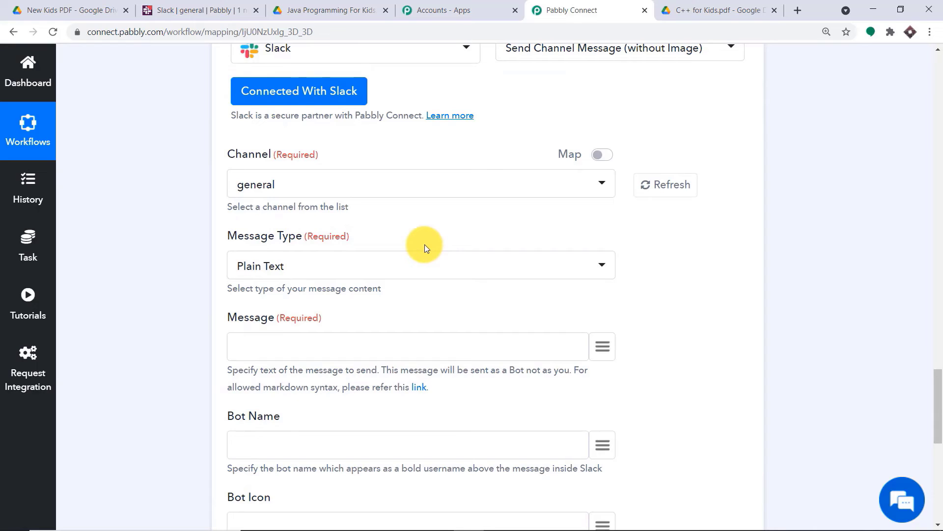
scroll(424, 244, "up", 1)
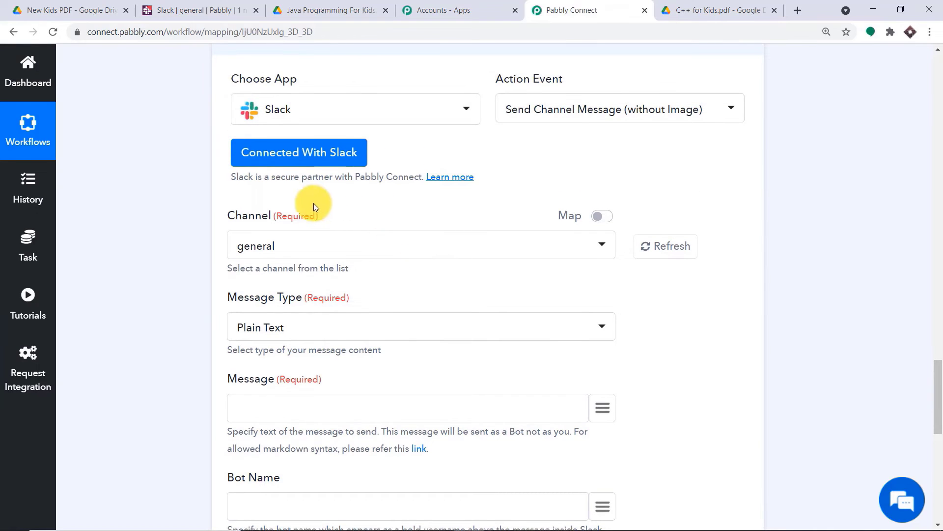
Compare the channels offered in the Slack action's Channel field with the channel list in the Slack workspace
left_click(266, 249)
scroll(354, 290, "down", 5)
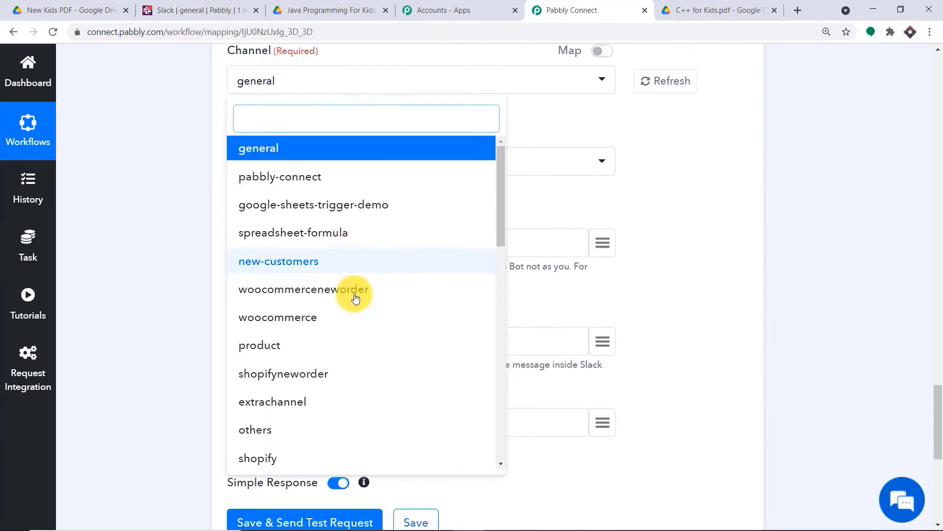
scroll(368, 334, "down", 5)
left_click(187, 10)
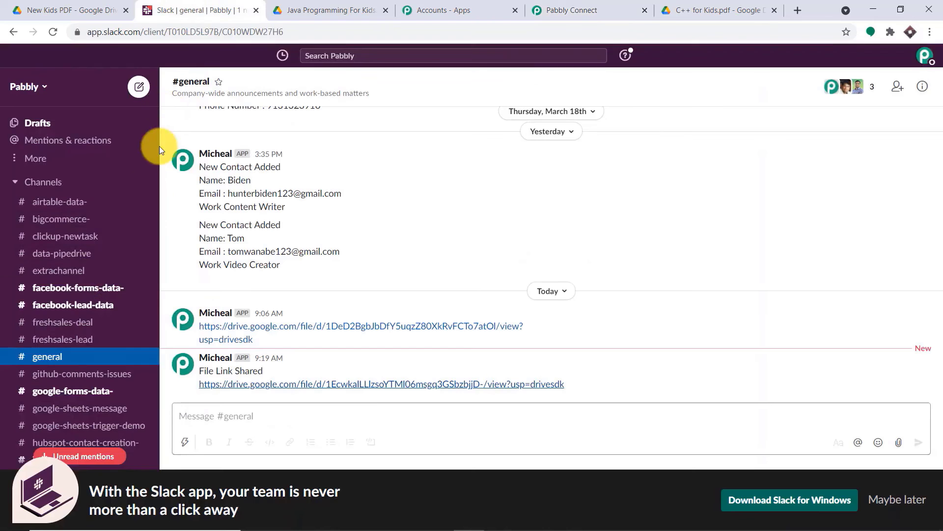
scroll(88, 324, "down", 3)
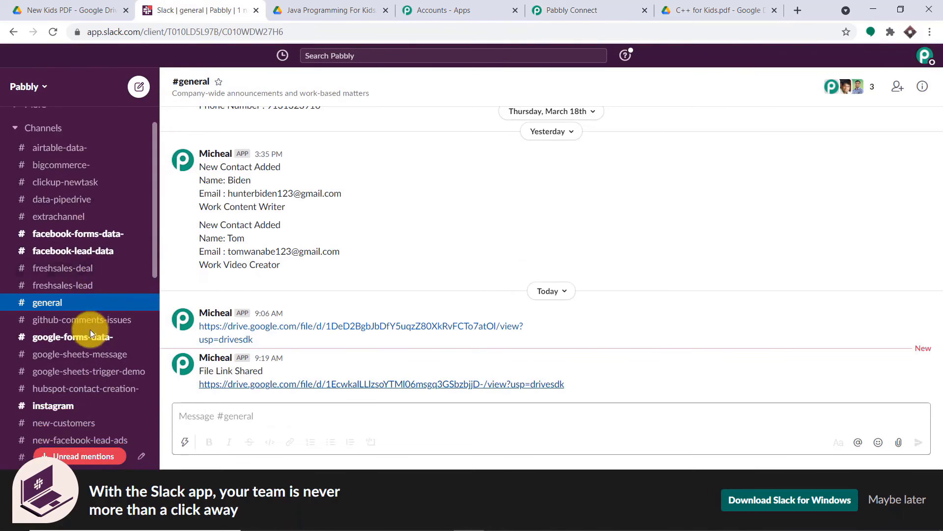
scroll(91, 362, "down", 1)
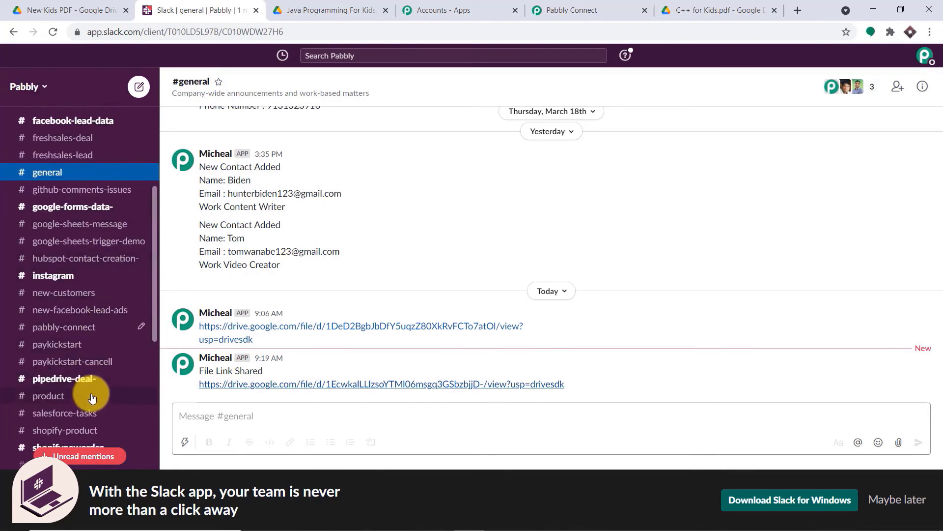
left_click(560, 6)
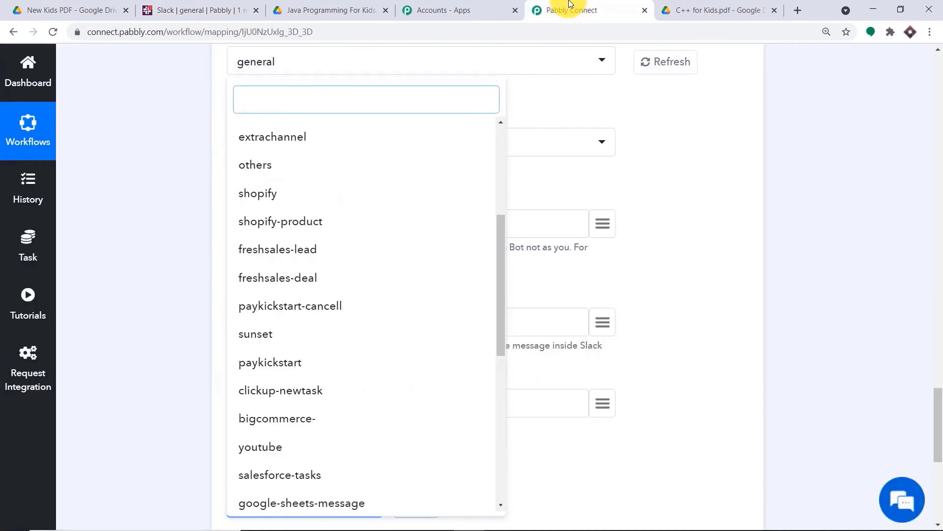
left_click(177, 9)
left_click(582, 8)
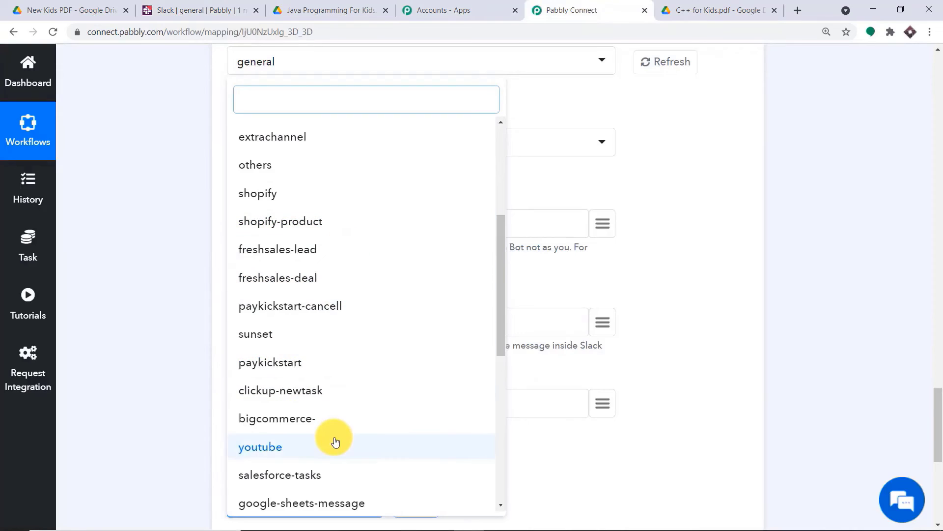
Switch to Slack and create a public channel named new-google-drive-file, adding all members of Pabbly and anyone who joins automatically
left_click(199, 9)
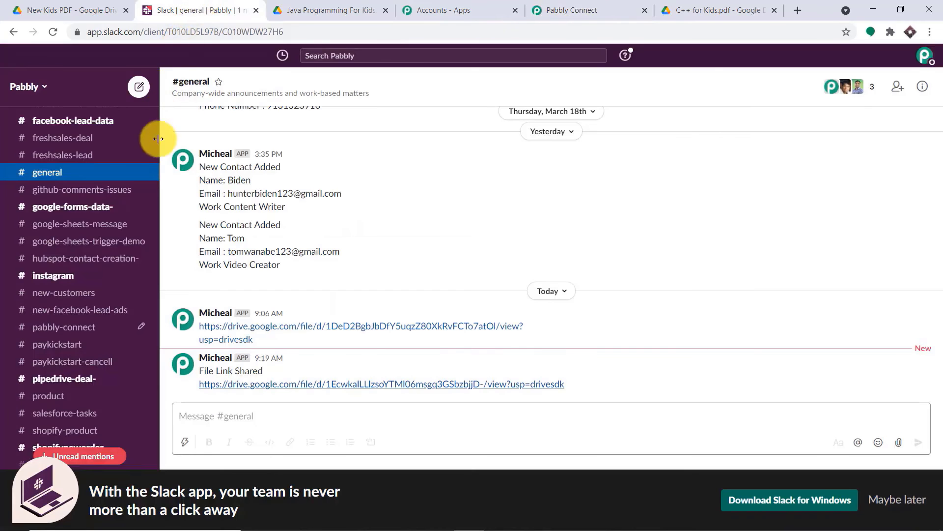
scroll(150, 308, "down", 1)
scroll(142, 295, "down", 3)
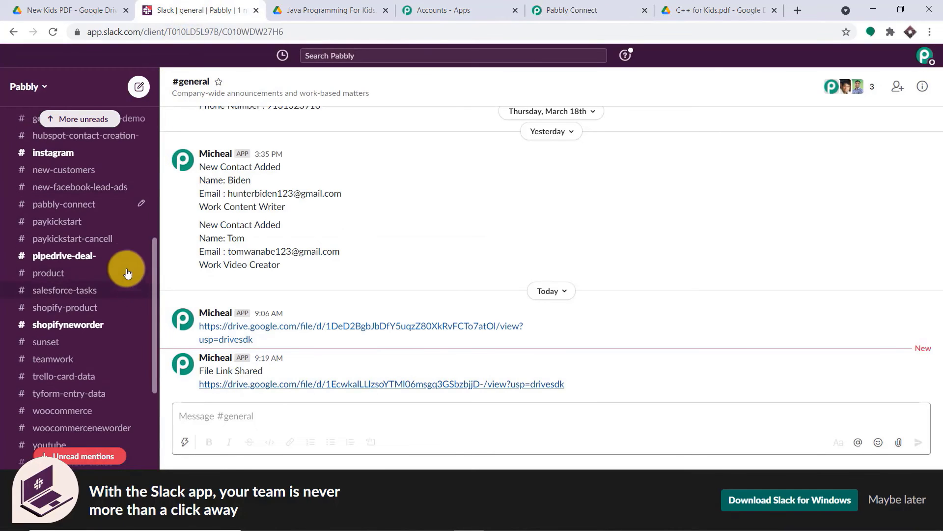
scroll(131, 246, "down", 3)
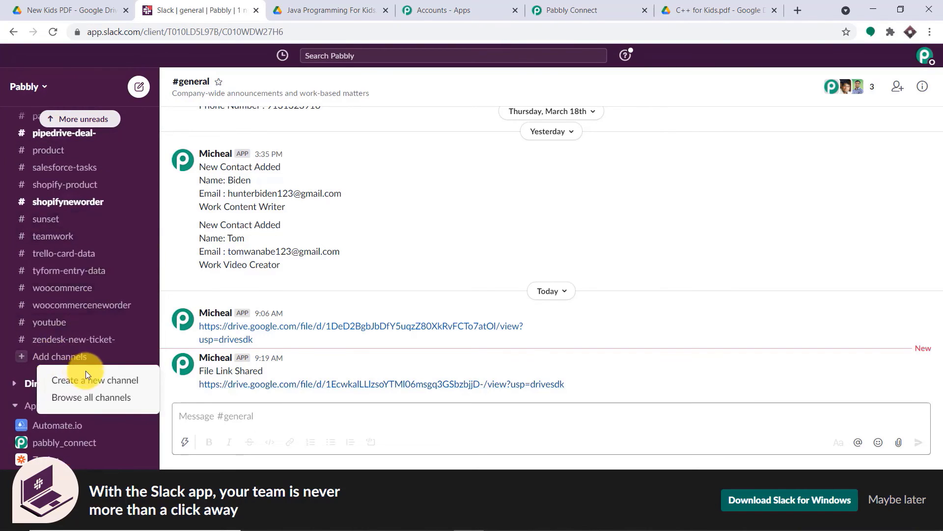
left_click(86, 375)
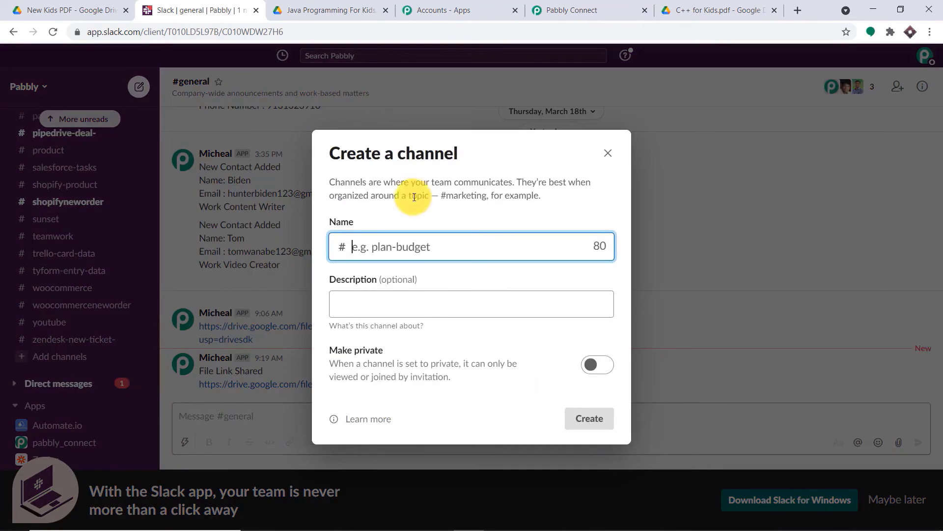
left_click(431, 249)
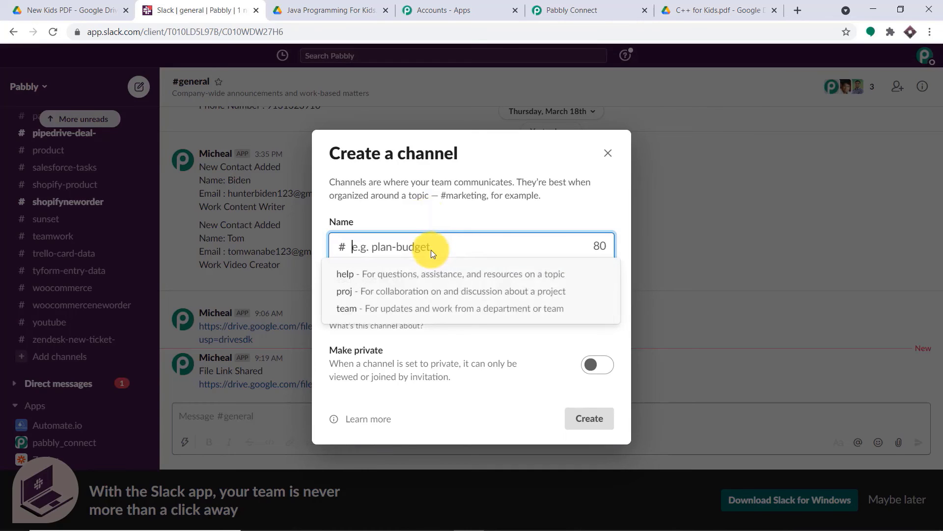
type("new-")
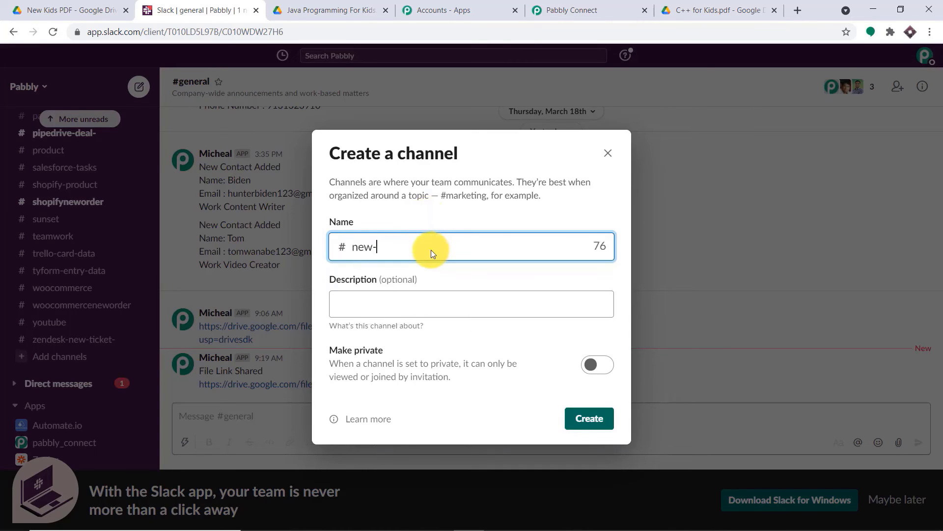
type("google-drive-file")
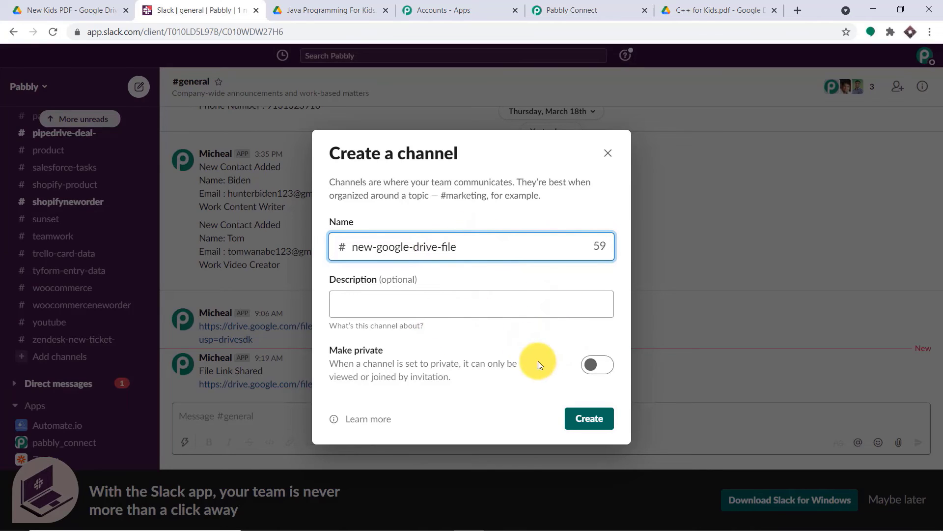
left_click(592, 421)
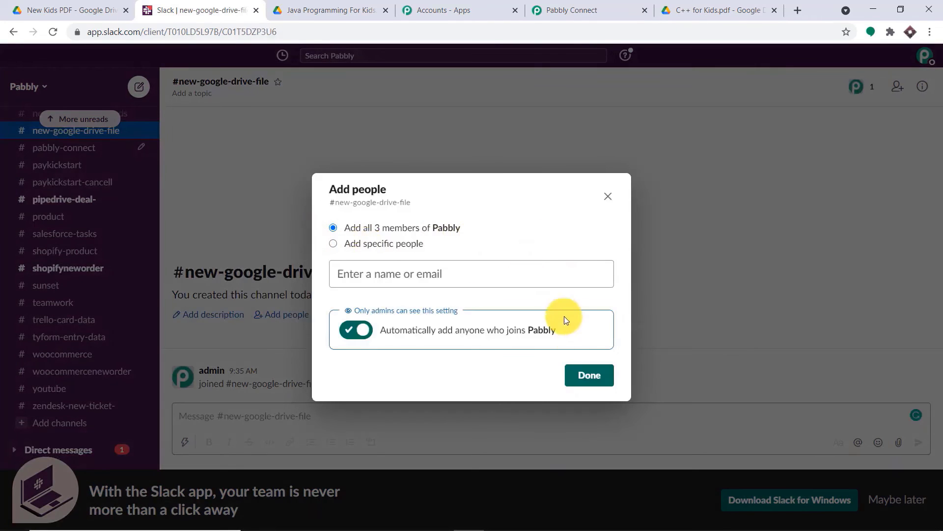
left_click(594, 377)
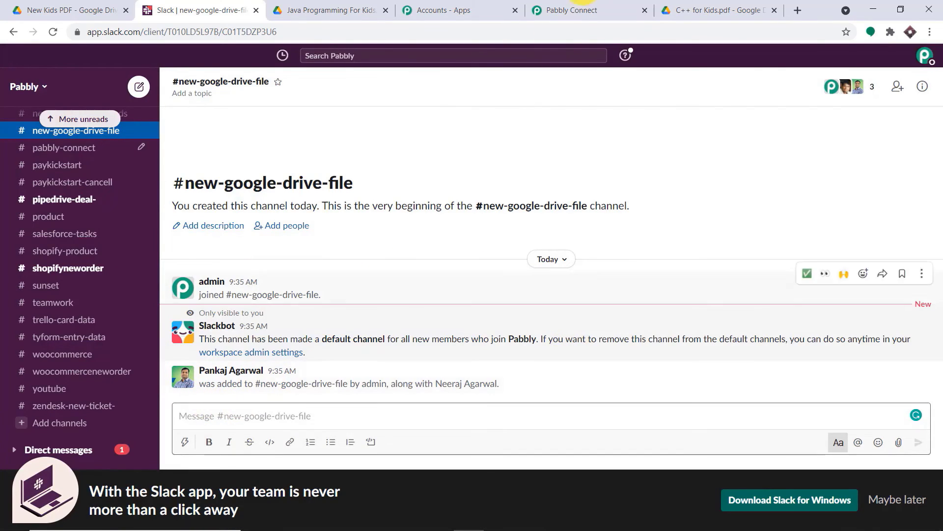
Return to the Pabbly Connect workflow and refresh the Slack action's list of channels
left_click(615, 4)
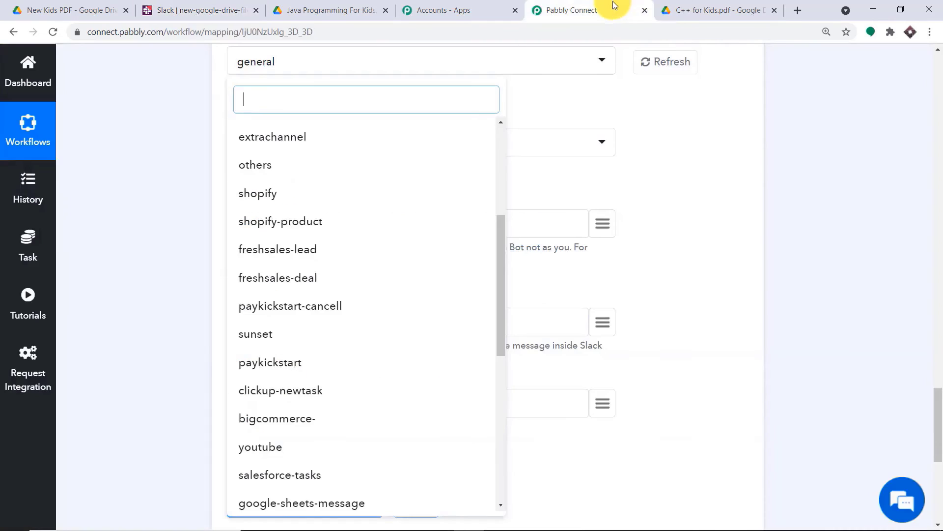
left_click(706, 162)
scroll(706, 163, "up", 3)
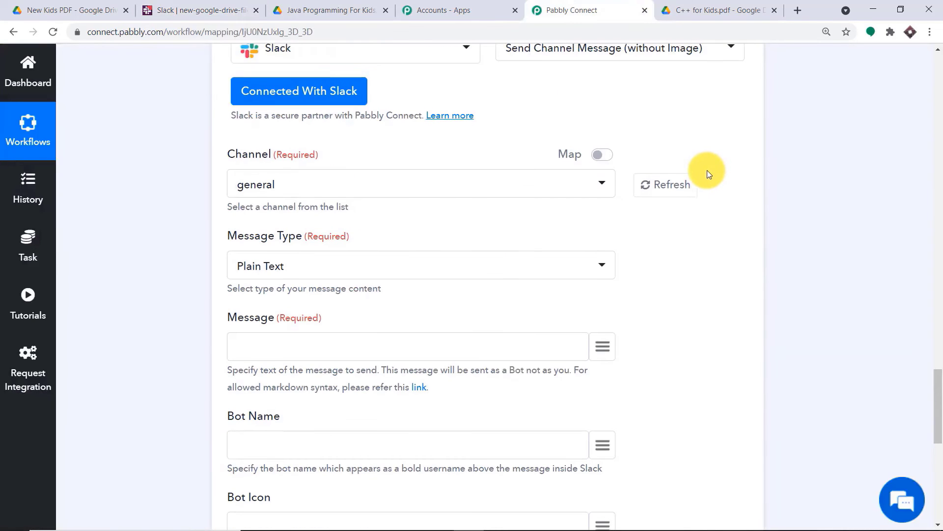
left_click(665, 188)
scroll(674, 211, "up", 3)
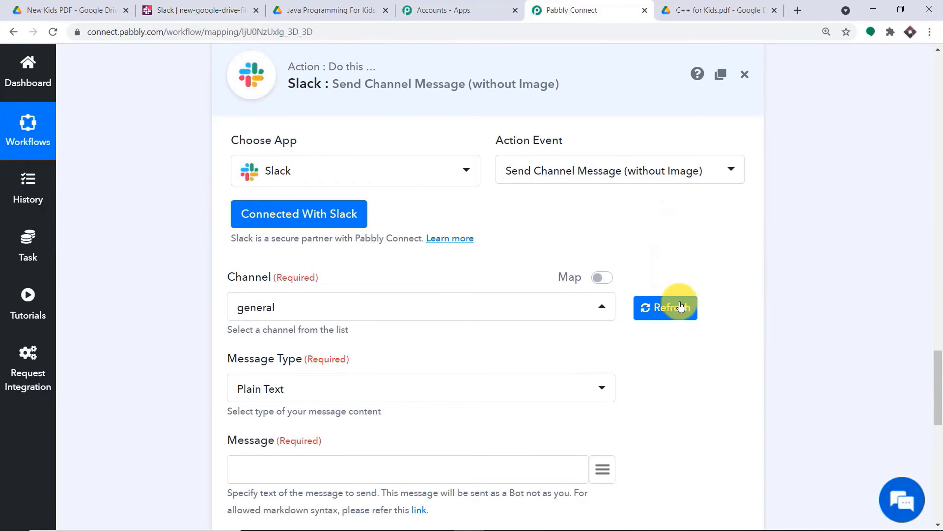
left_click(683, 312)
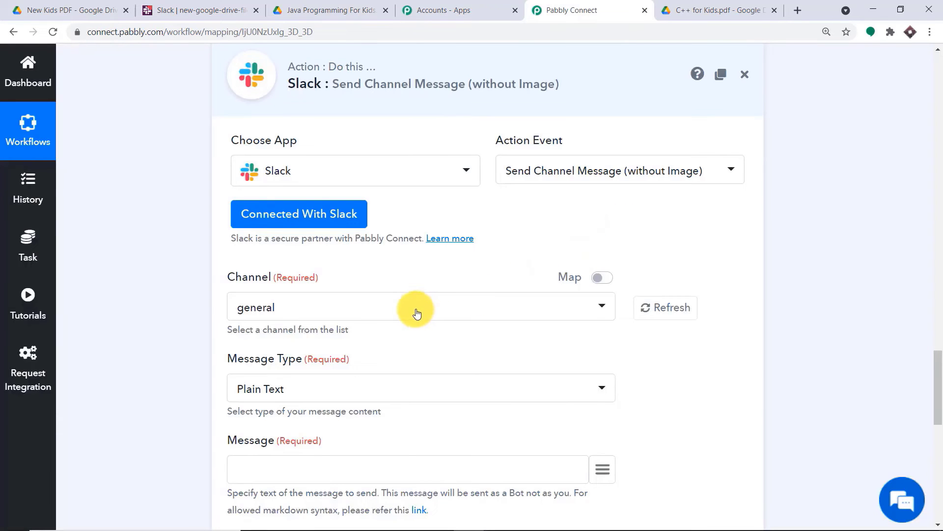
Choose new-google-drive-file as the Slack action's channel
left_click(417, 313)
scroll(564, 264, "down", 2)
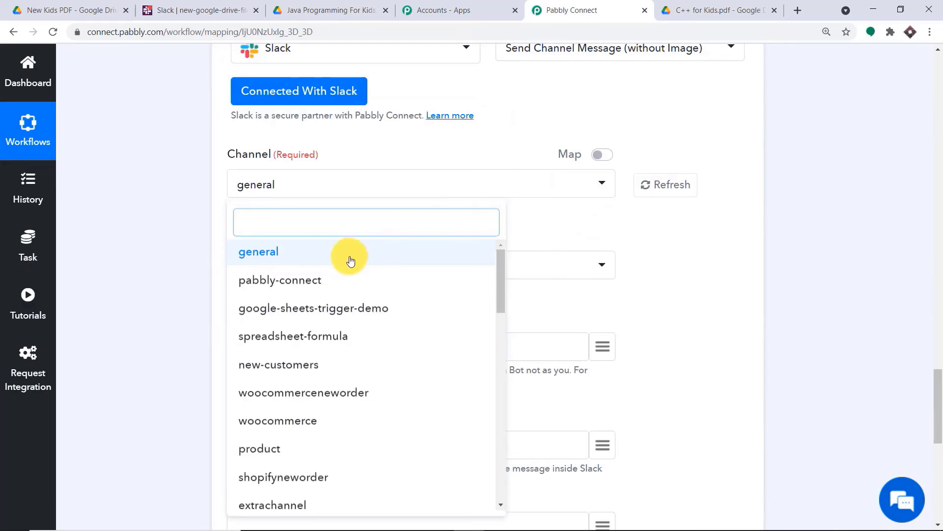
scroll(344, 275, "up", 5)
scroll(383, 339, "down", 3)
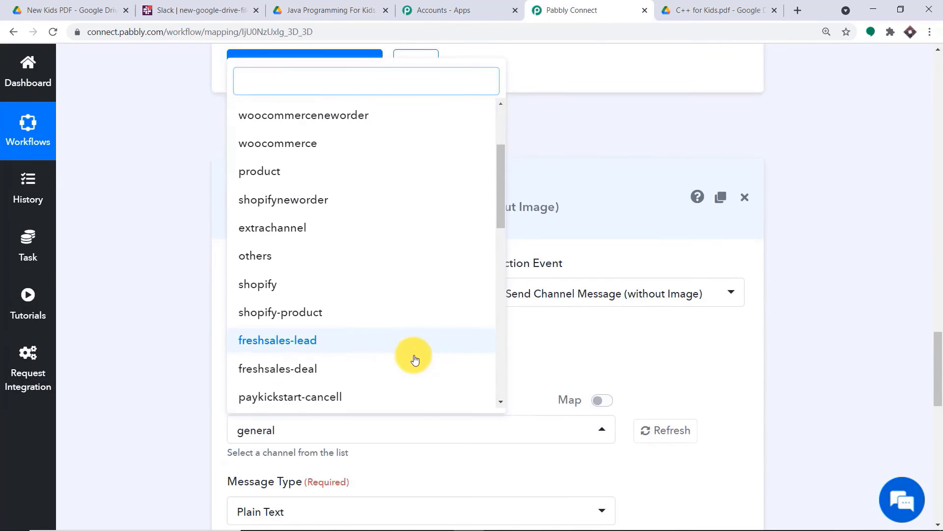
scroll(414, 357, "down", 10)
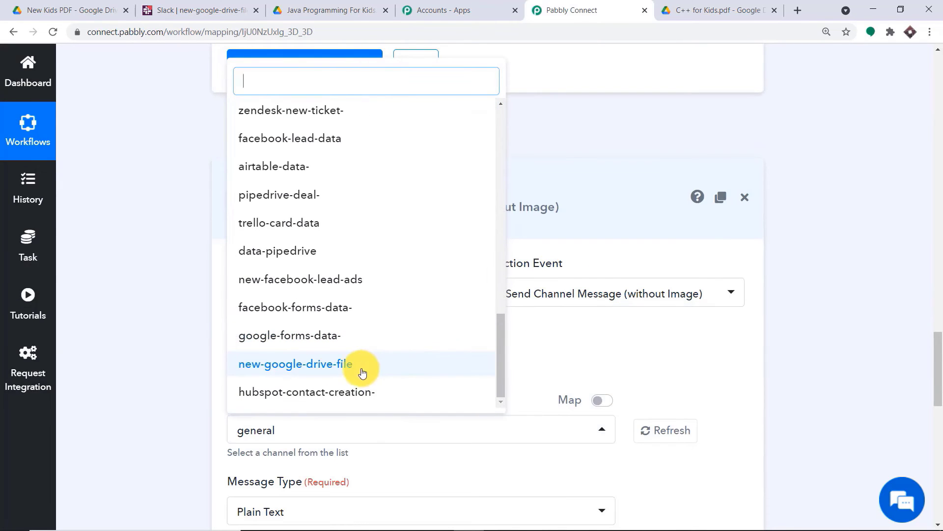
left_click(336, 367)
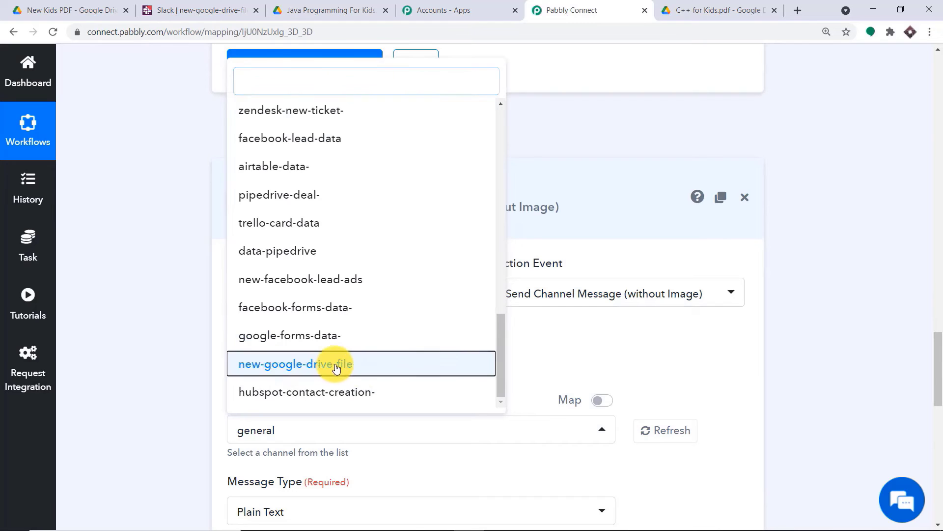
scroll(501, 337, "down", 5)
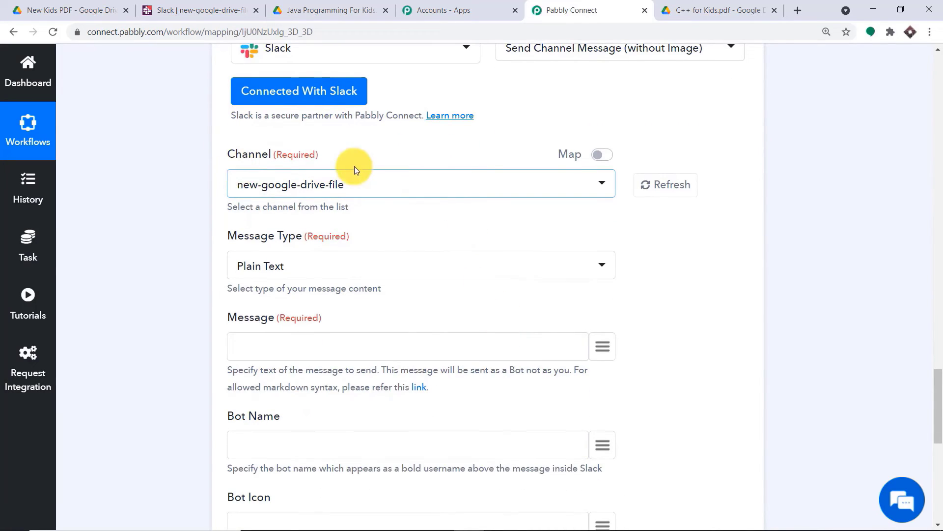
Set the Slack action's message type to Markdown
scroll(361, 168, "down", 1)
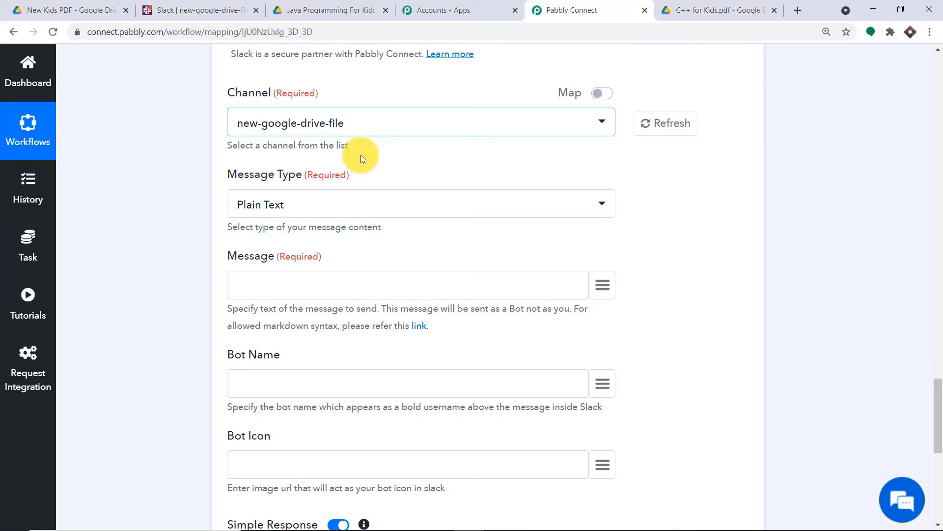
left_click(262, 206)
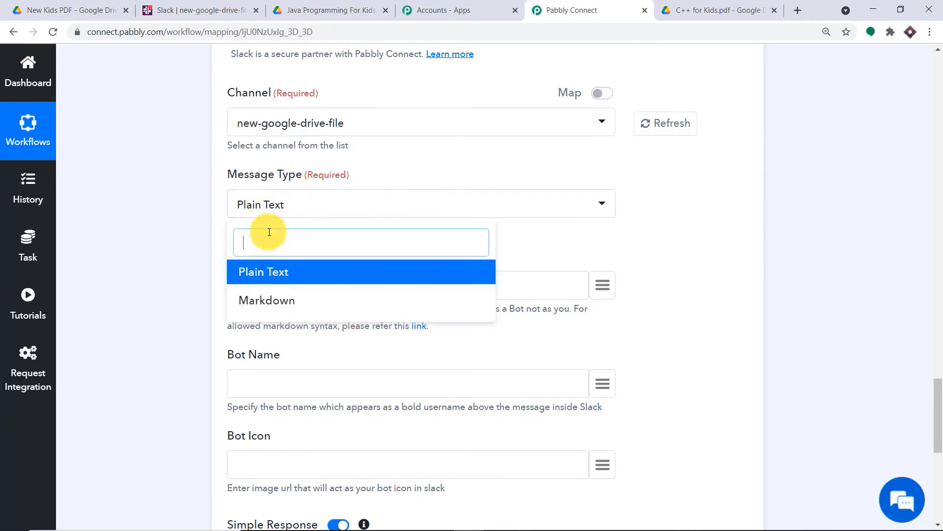
left_click(275, 302)
Compose the Slack message as "The link of the file:" followed by the webViewLink mapped from the Share a File With Anyone step
scroll(344, 231, "down", 2)
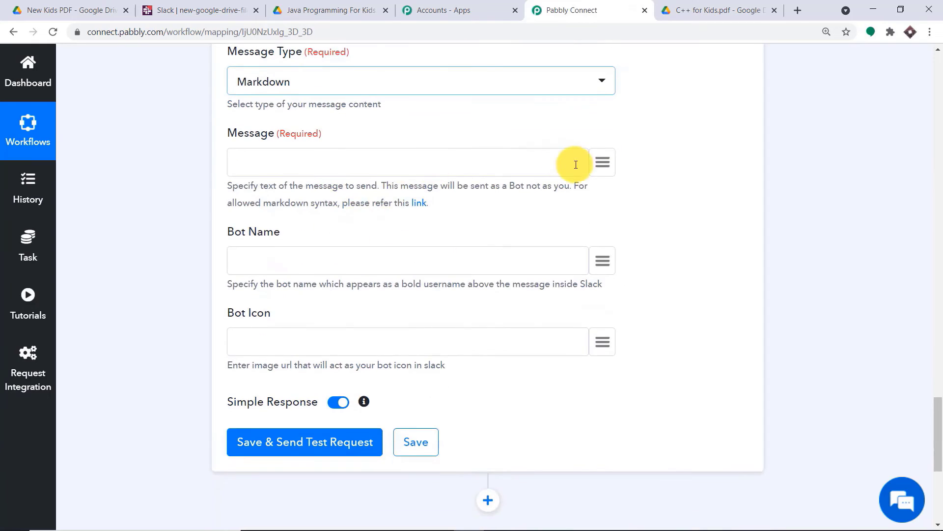
left_click(242, 156)
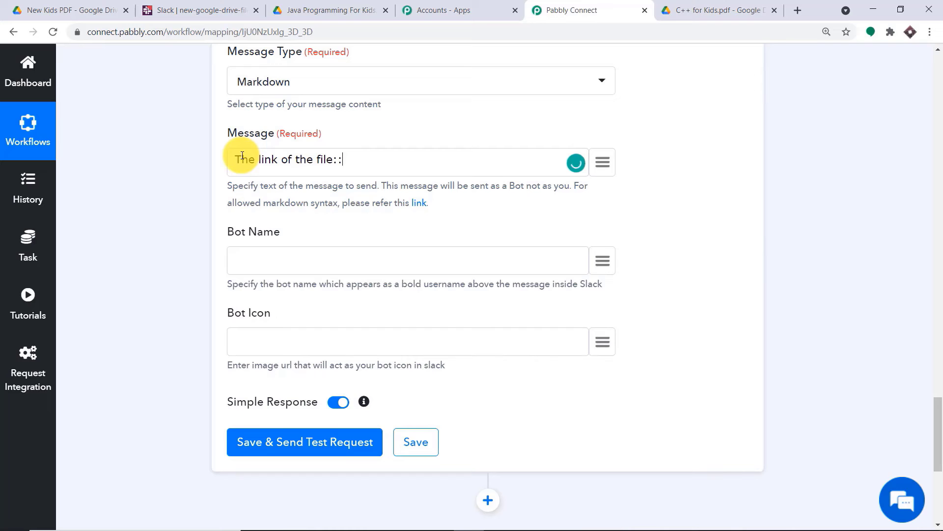
left_click(601, 162)
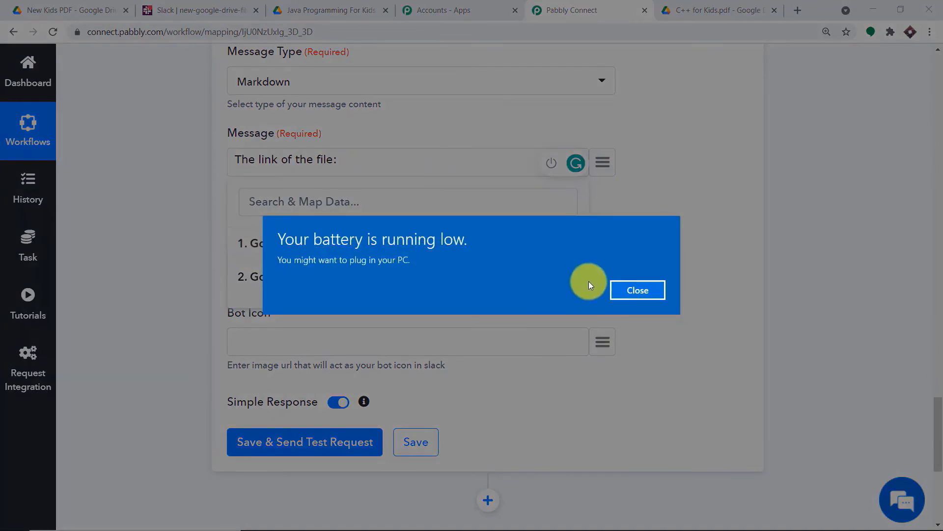
left_click(634, 290)
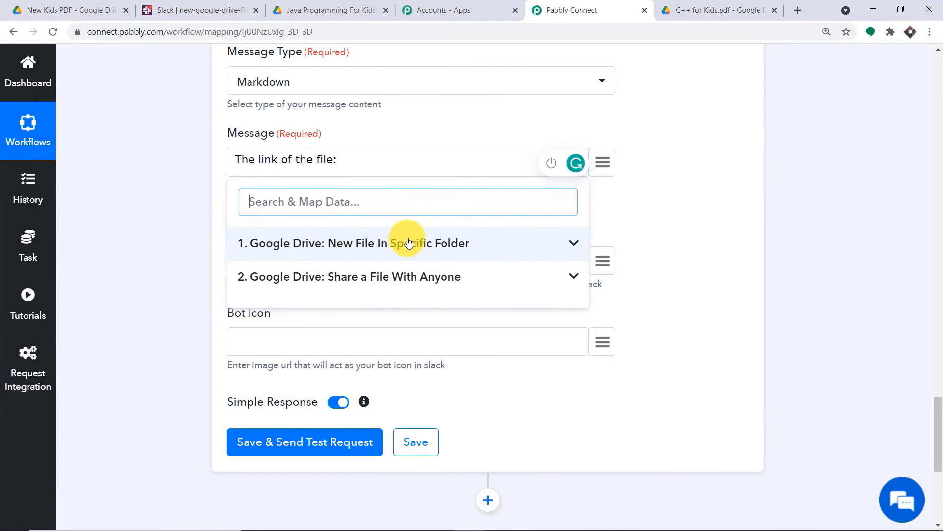
left_click(405, 276)
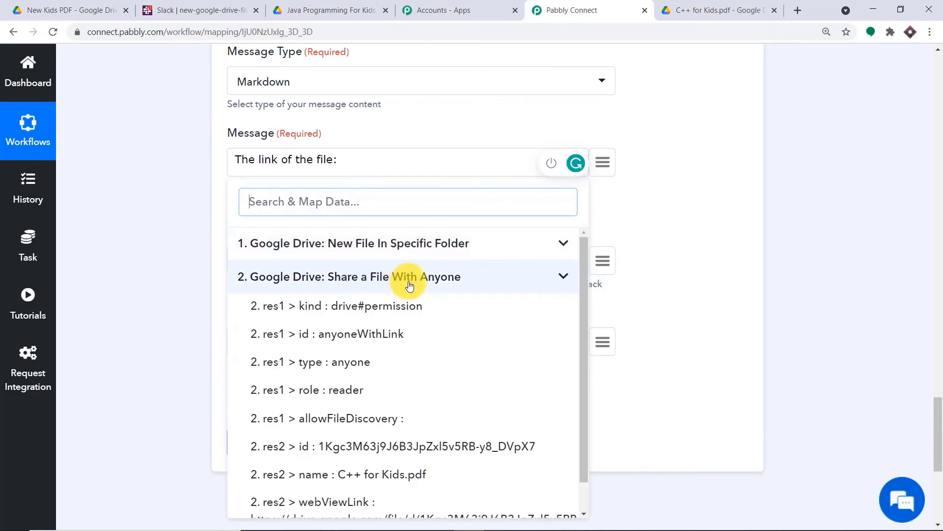
scroll(453, 344, "down", 1)
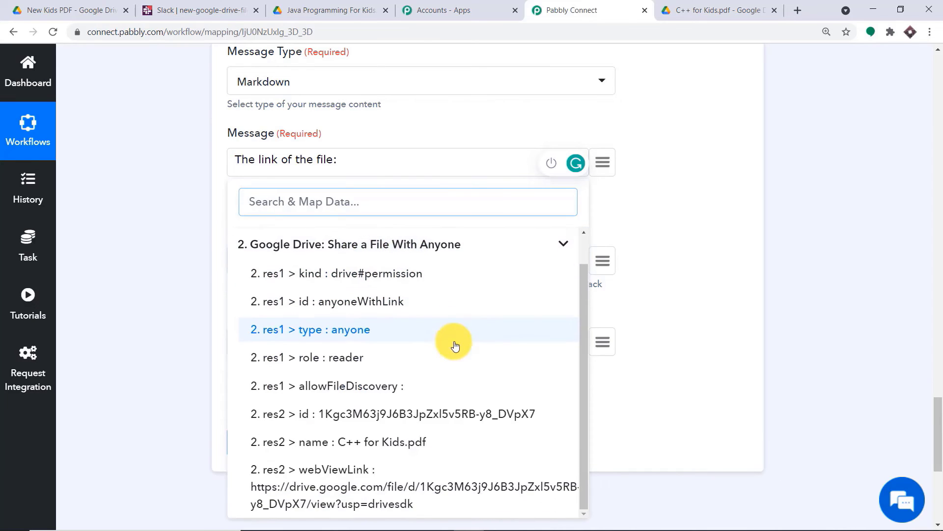
left_click(407, 484)
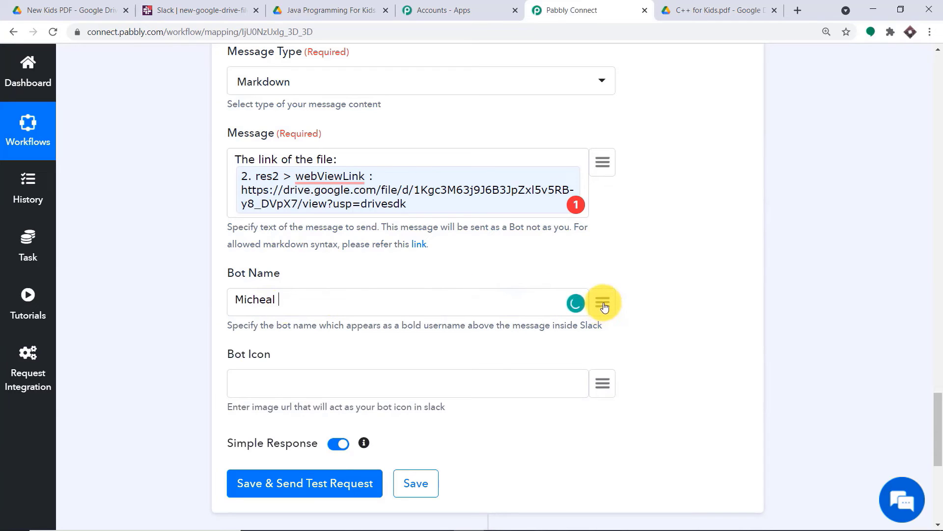
Complete the Bot Name with the file title mapped from the Google Drive trigger after the first name, and save and send a test request
left_click(603, 303)
left_click(448, 381)
scroll(488, 414, "down", 1)
scroll(488, 413, "down", 10)
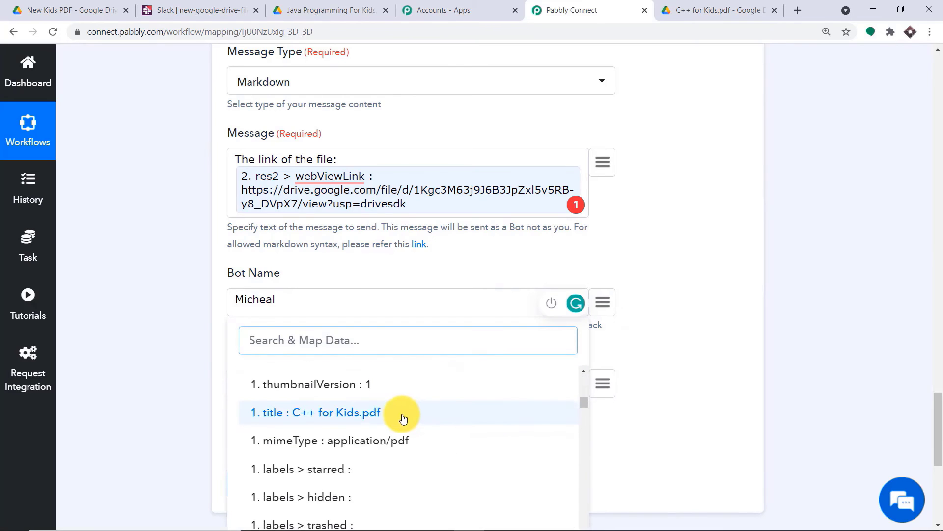
left_click(403, 417)
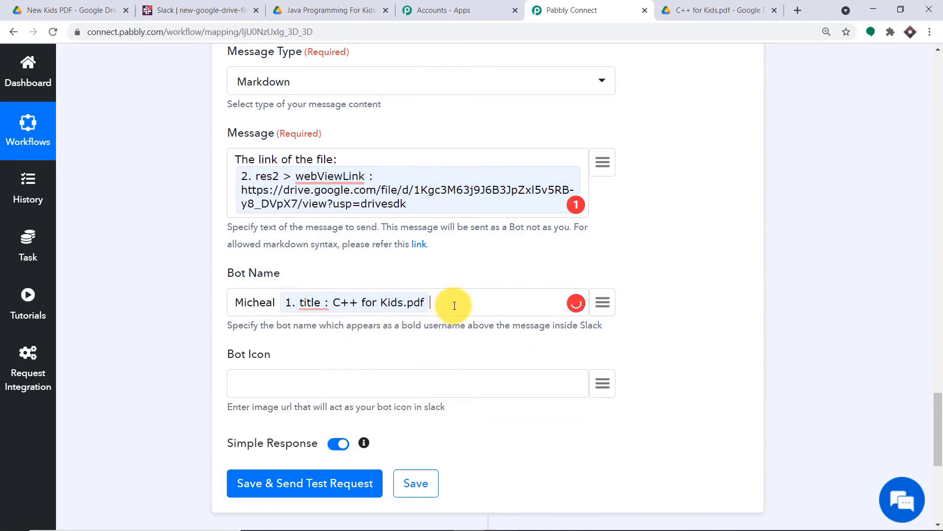
scroll(356, 351, "down", 1)
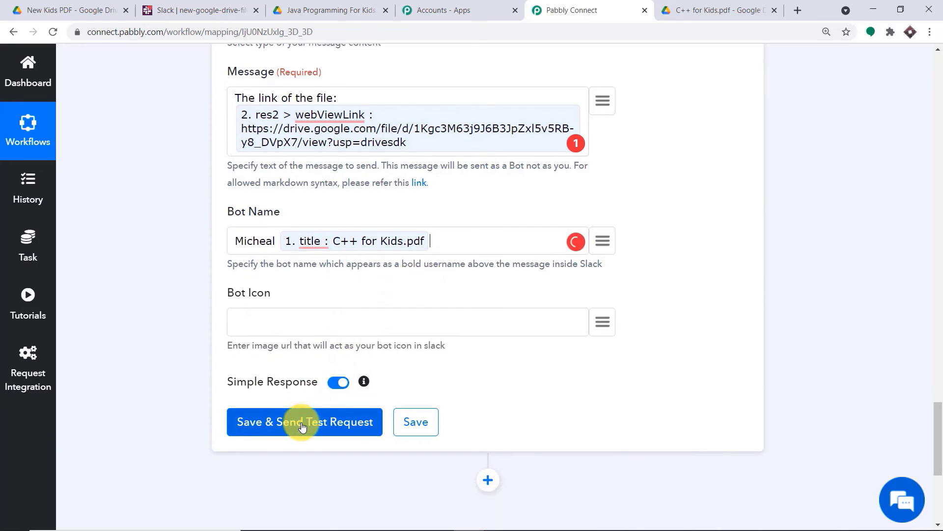
left_click(303, 424)
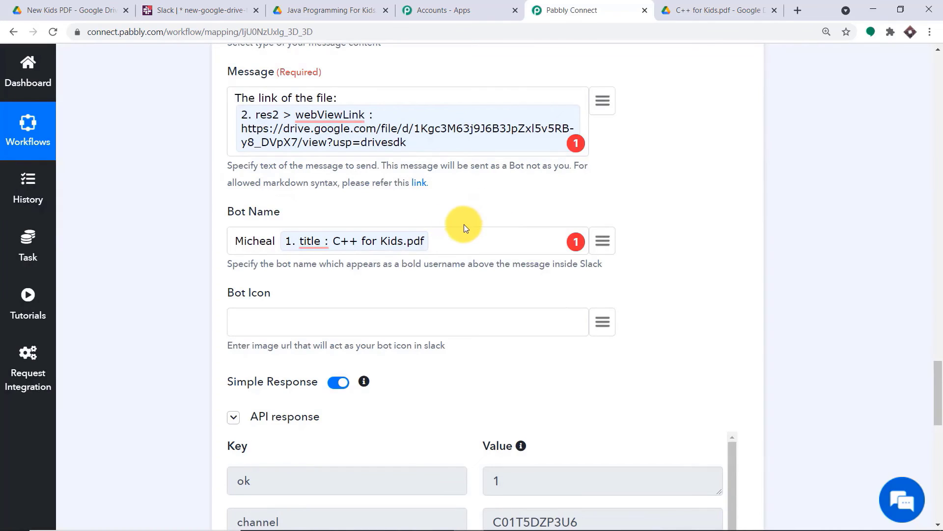
Switch to Slack, check the test message in new-google-drive-file, and open its Drive link to look through the PDF
left_click(211, 5)
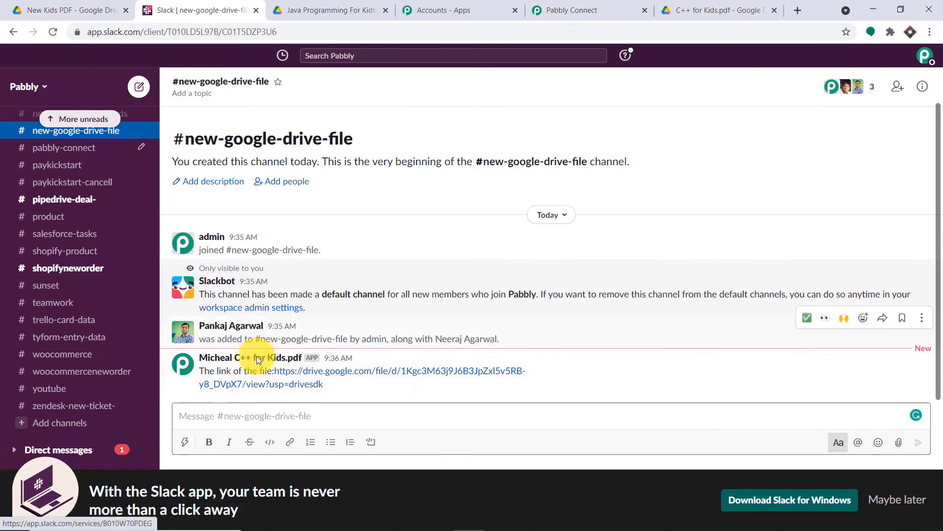
left_click(317, 373)
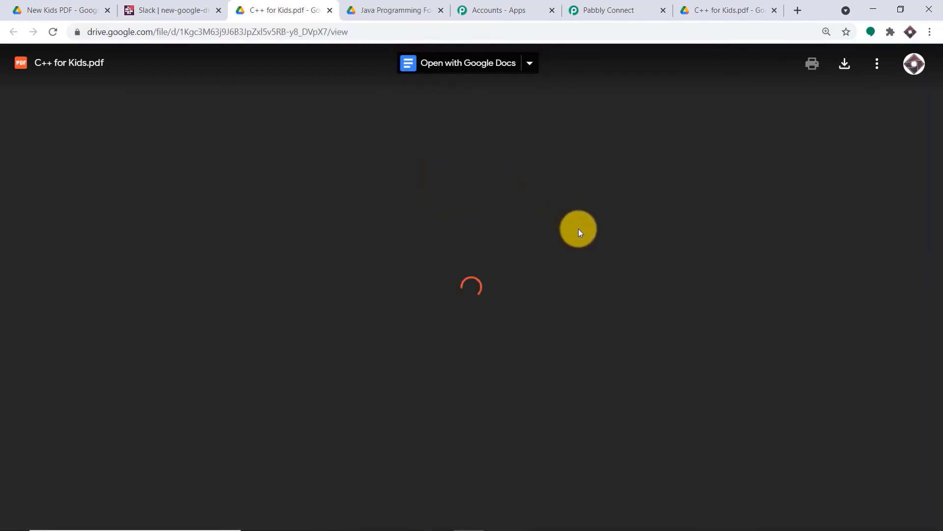
scroll(609, 208, "down", 20)
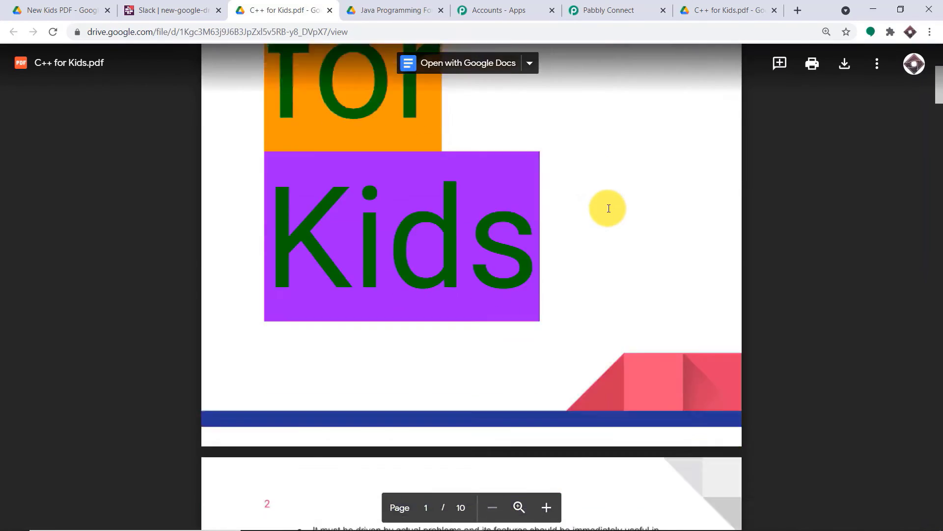
scroll(609, 210, "down", 5)
scroll(608, 209, "up", 20)
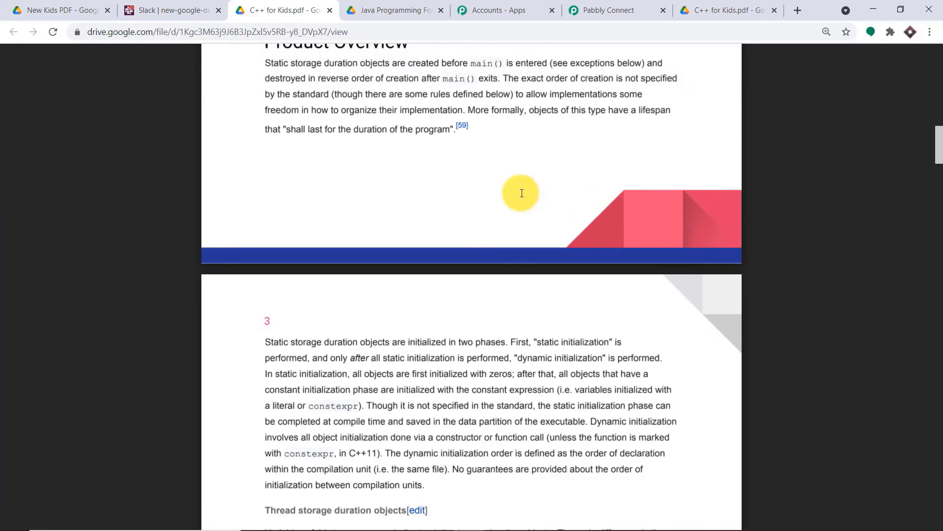
Return to the Google Drive To Slack workflow, collapse its three steps, and review the sequence from trigger to Slack message
left_click(595, 9)
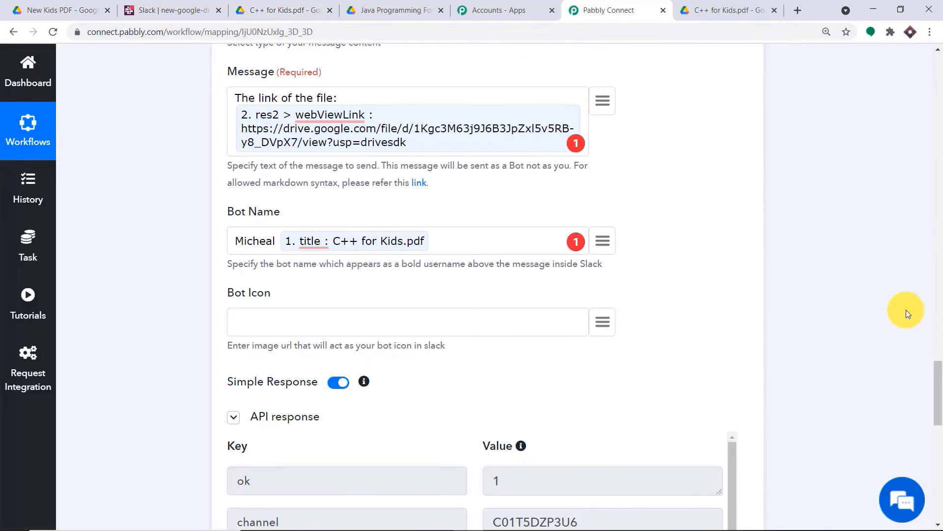
scroll(940, 333, "up", 10)
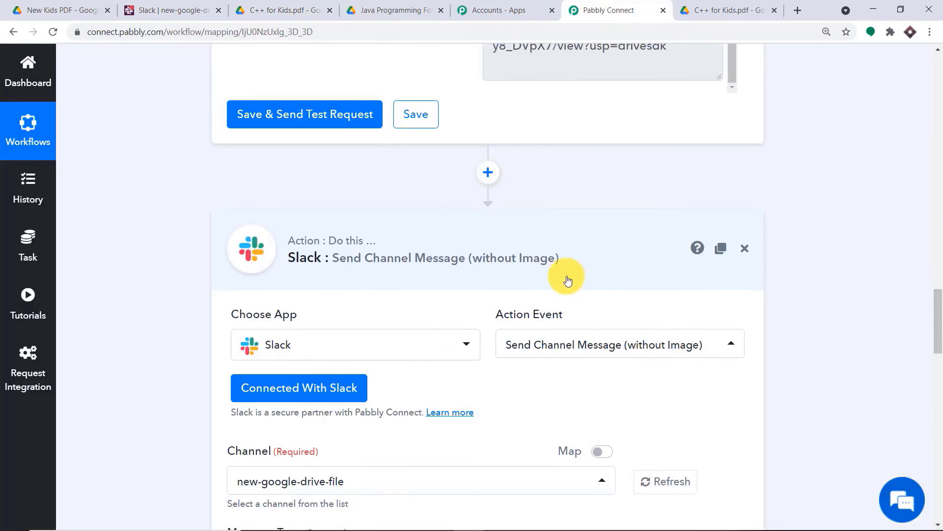
left_click(544, 265)
left_click_drag(932, 400, 930, 130)
left_click(491, 170)
left_click(933, 254)
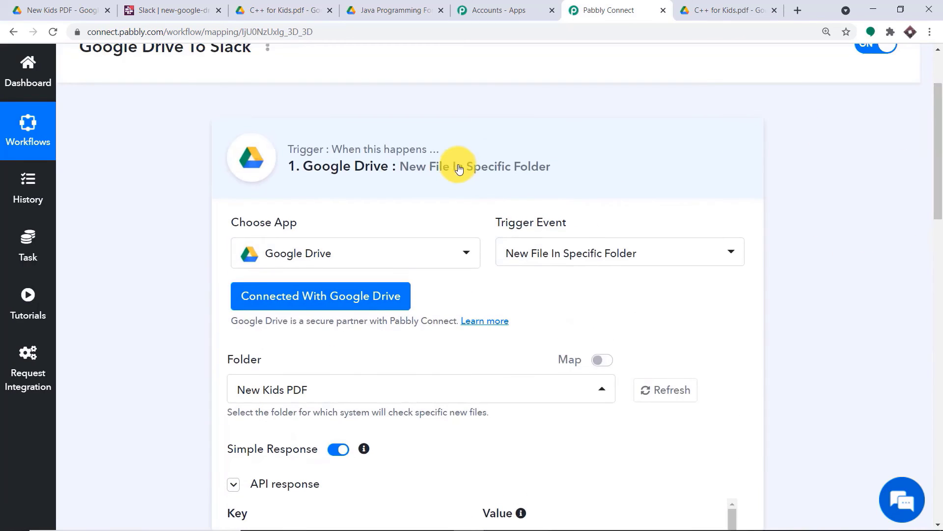
left_click(455, 168)
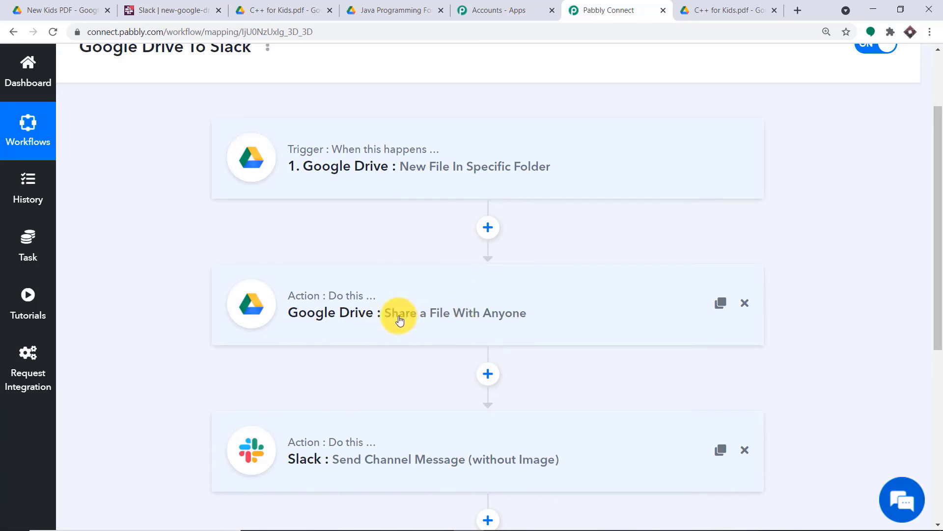
scroll(609, 298, "down", 3)
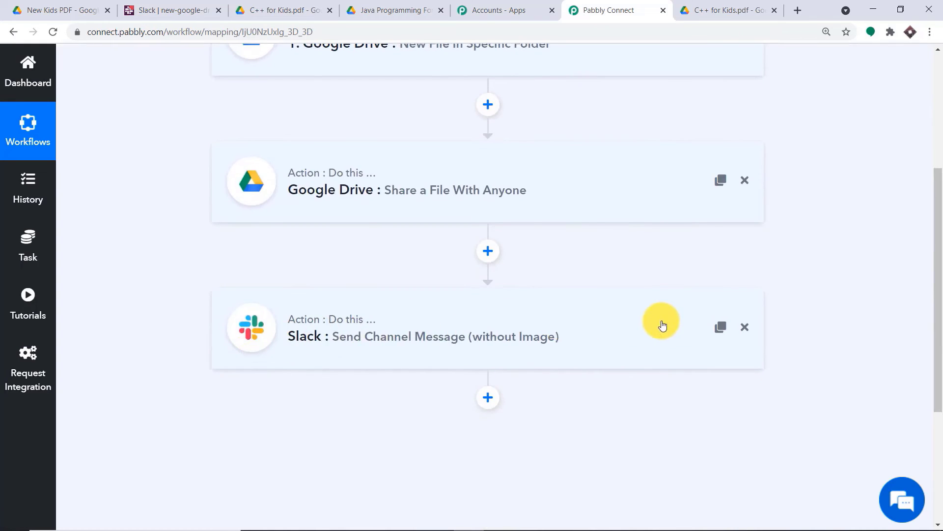
scroll(663, 325, "up", 3)
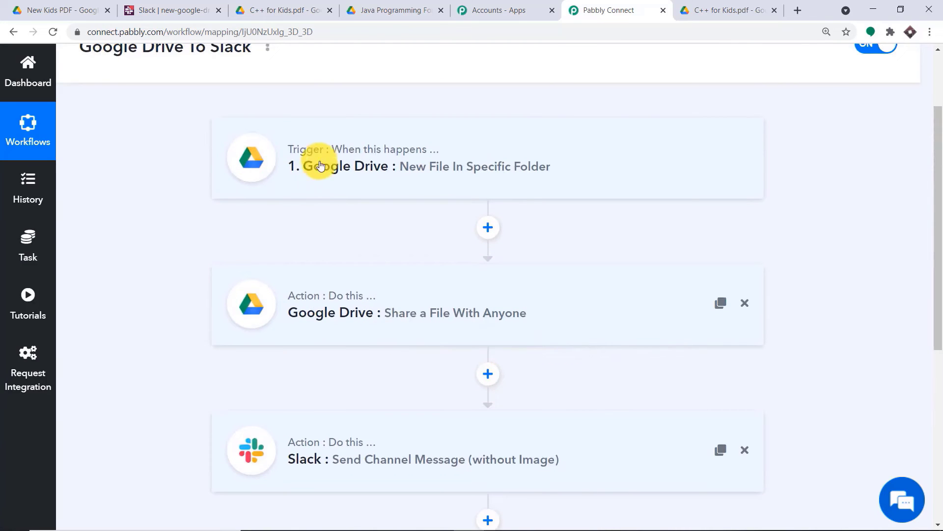
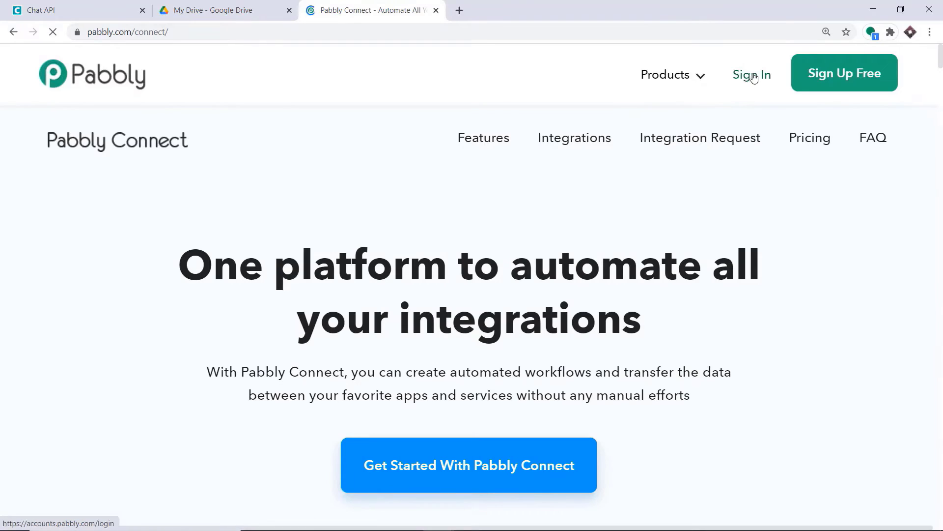
Sign in to Pabbly and open the Connect application's dashboard
left_click(753, 76)
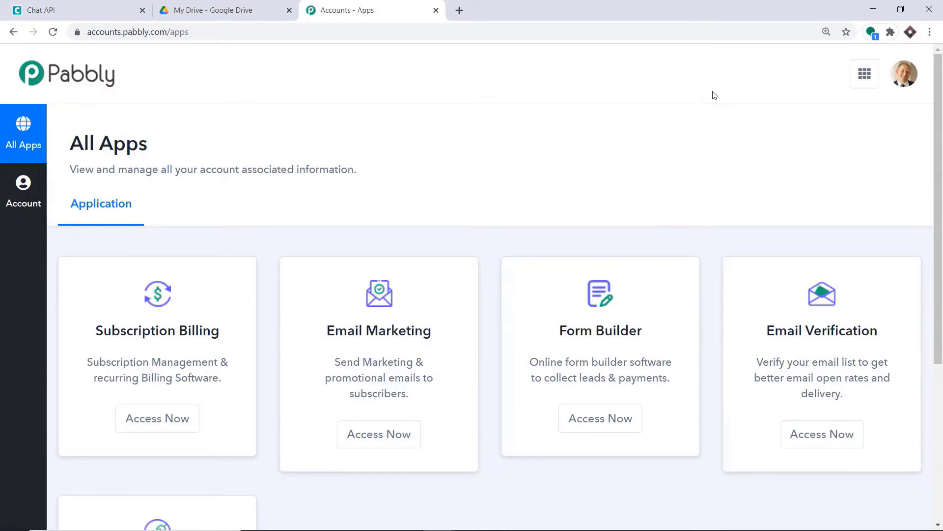
scroll(714, 94, "down", 5)
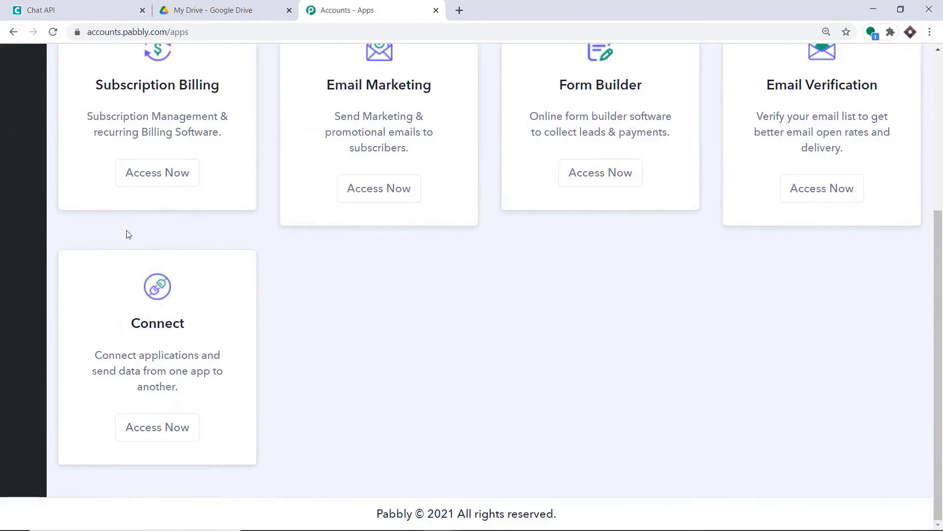
left_click(173, 426)
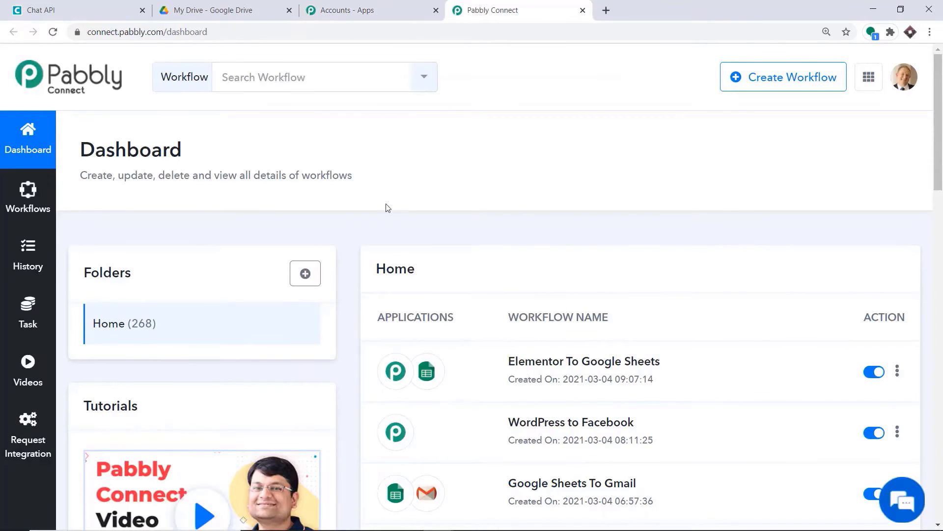
Create a new workflow named Google Drive To WhatsApp
left_click(765, 84)
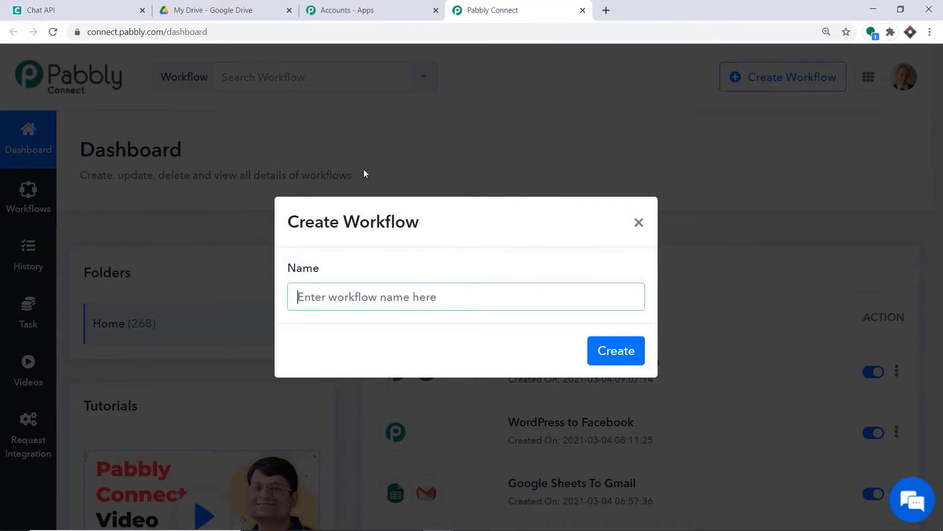
type("Googl")
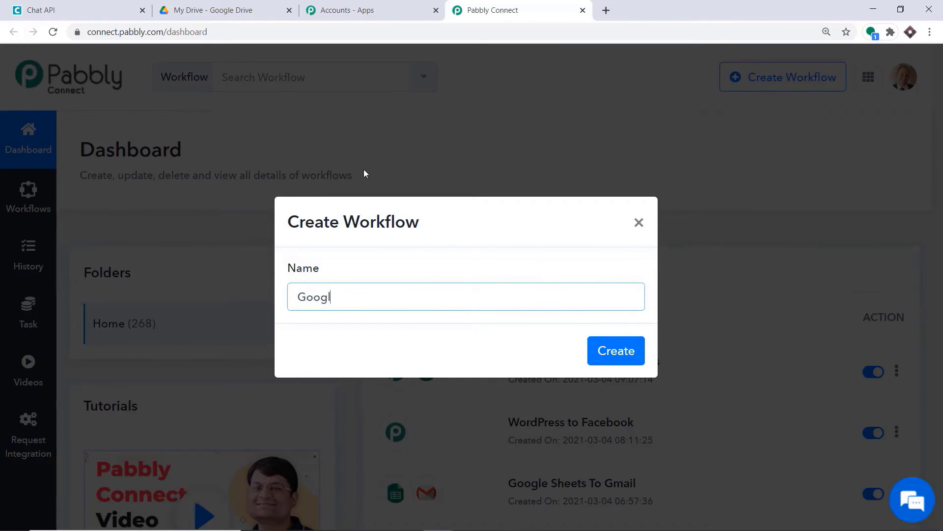
type("e Drive To WhatsApp")
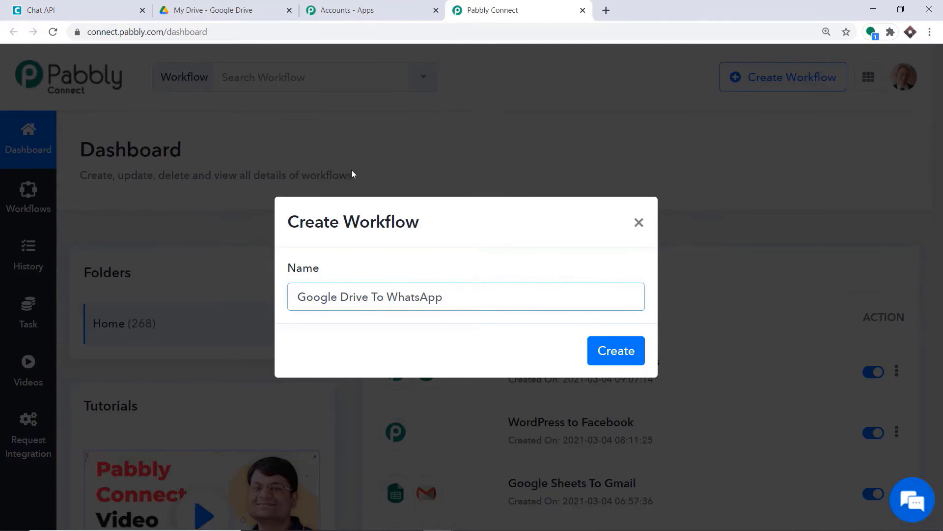
left_click(626, 358)
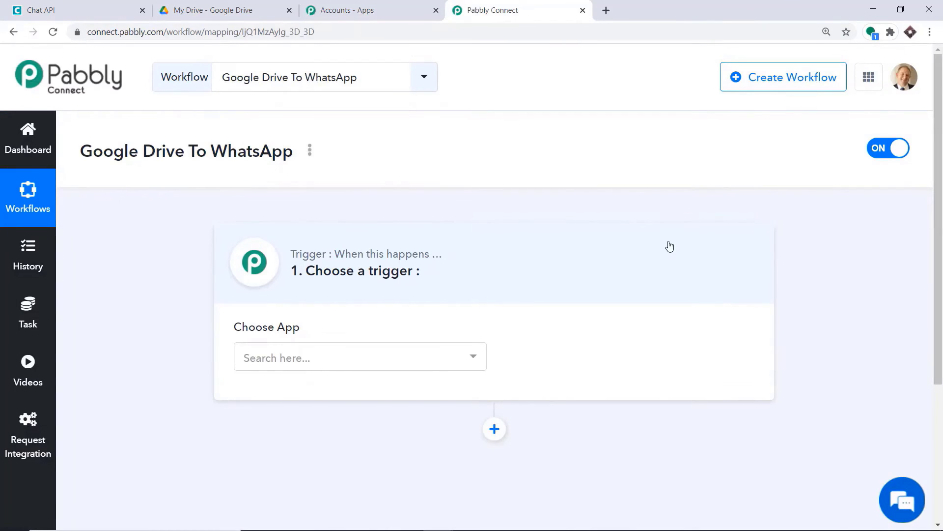
Set the workflow's trigger app to Google Drive with New File as the trigger event
left_click(275, 358)
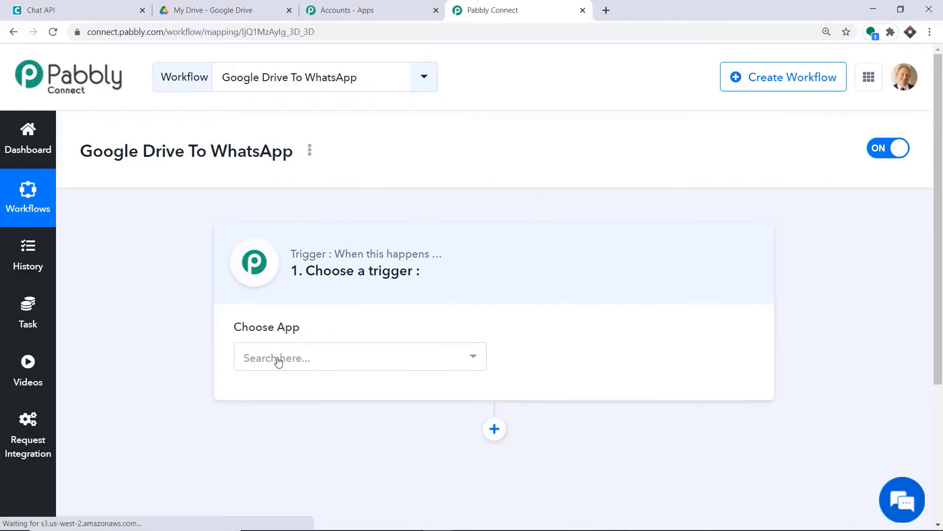
type("G")
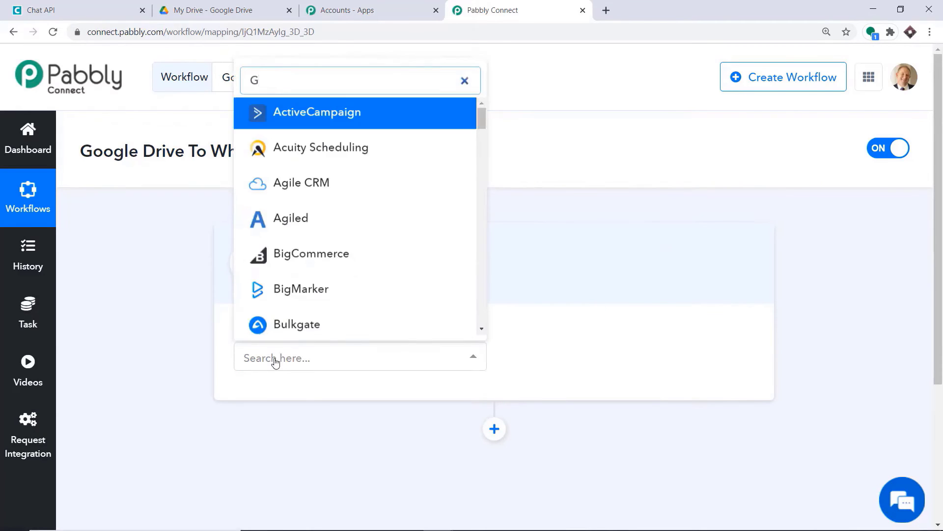
type("OOGLE")
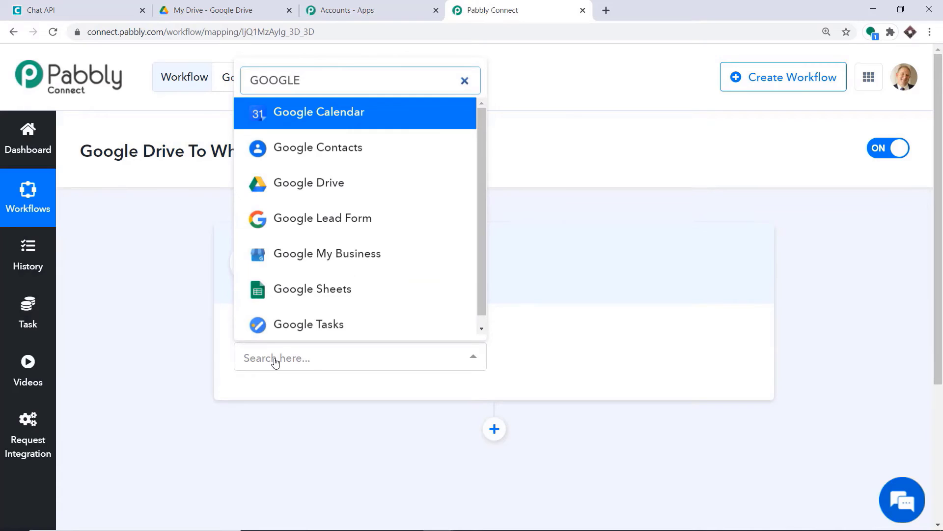
left_click(285, 177)
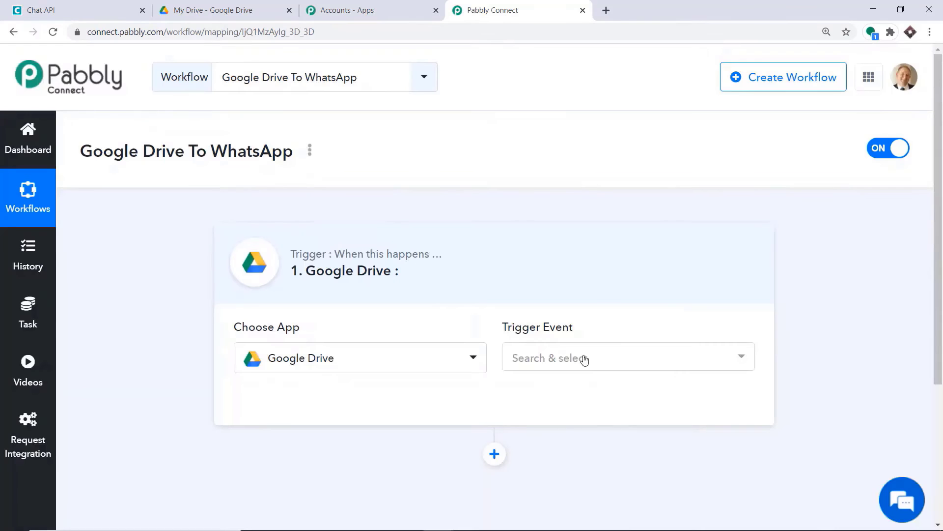
left_click(580, 360)
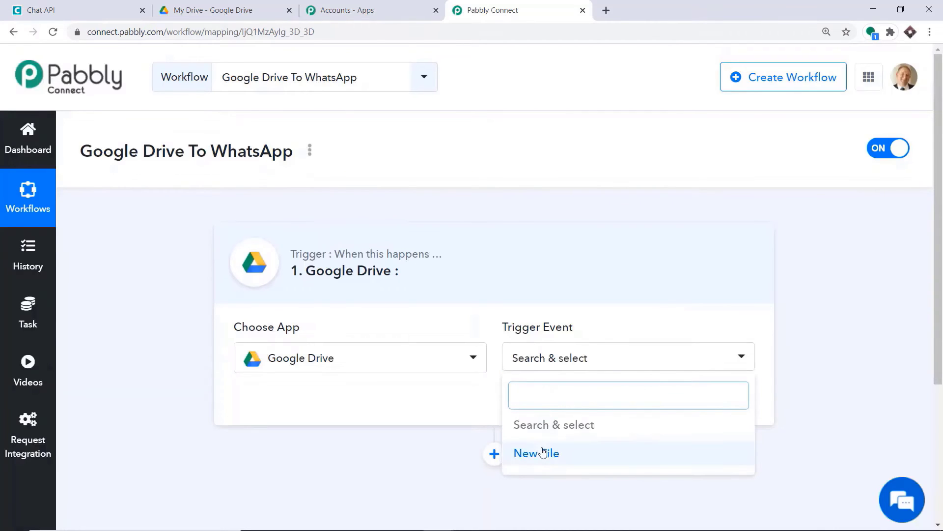
left_click(541, 452)
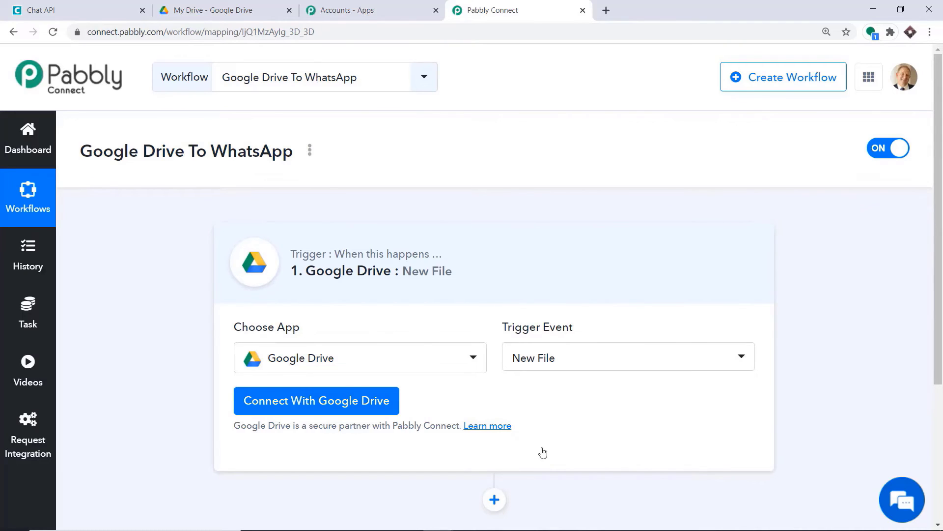
left_click(588, 362)
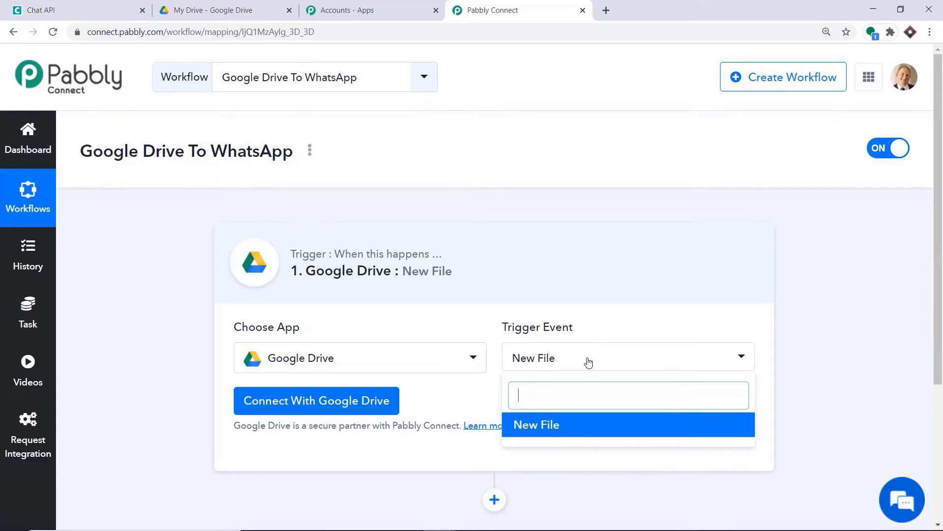
left_click(450, 395)
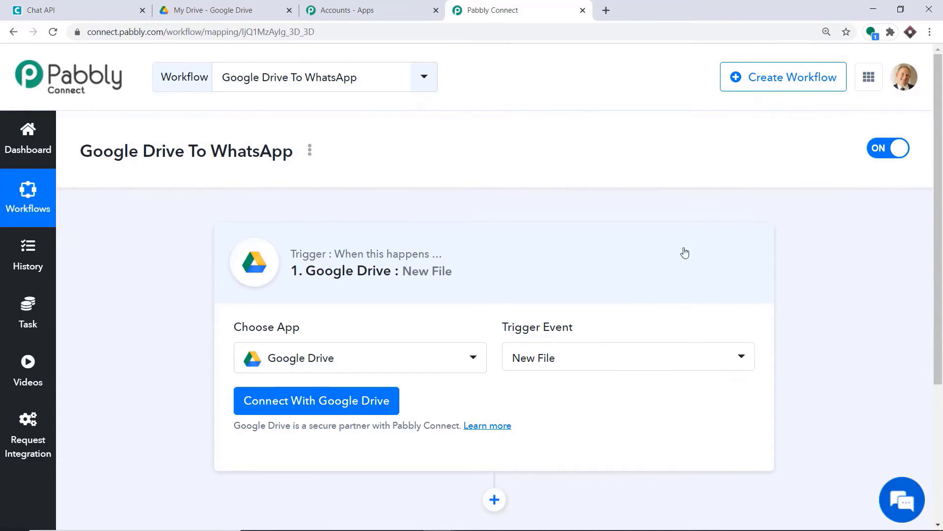
Connect the trigger to Google Drive with new credentials, authorizing access for the Google account that holds the Drive files
left_click(321, 404)
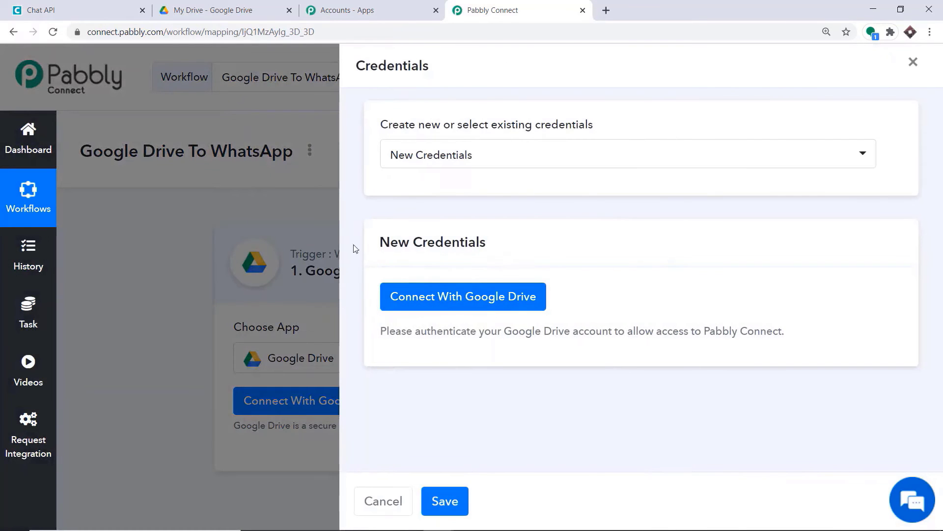
left_click(450, 305)
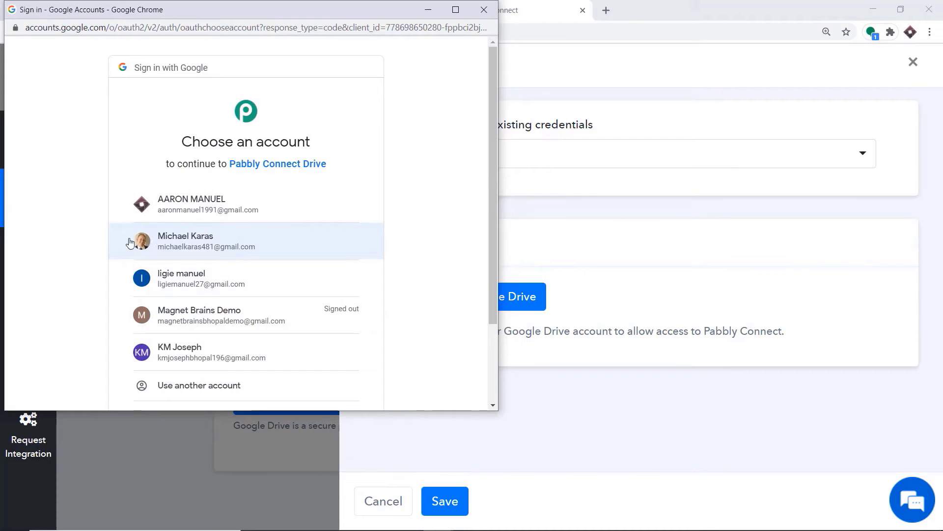
left_click(211, 245)
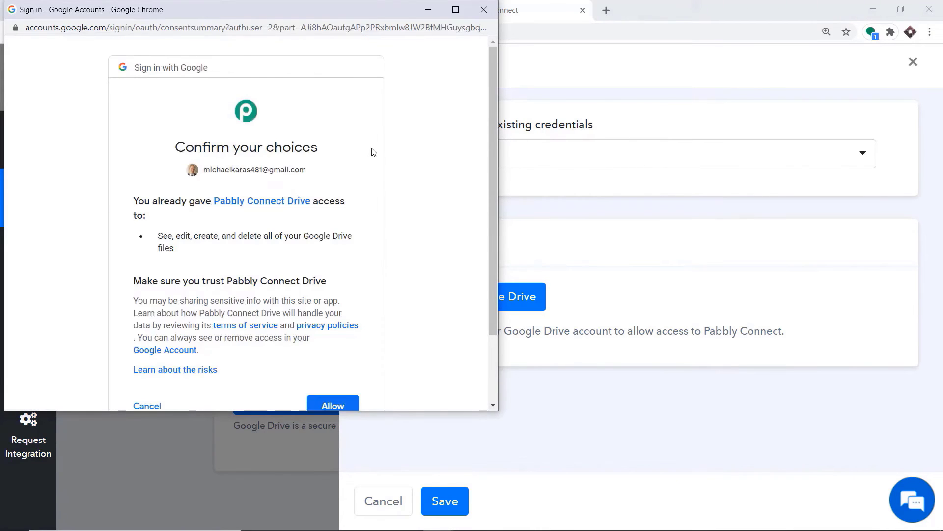
scroll(375, 157, "down", 2)
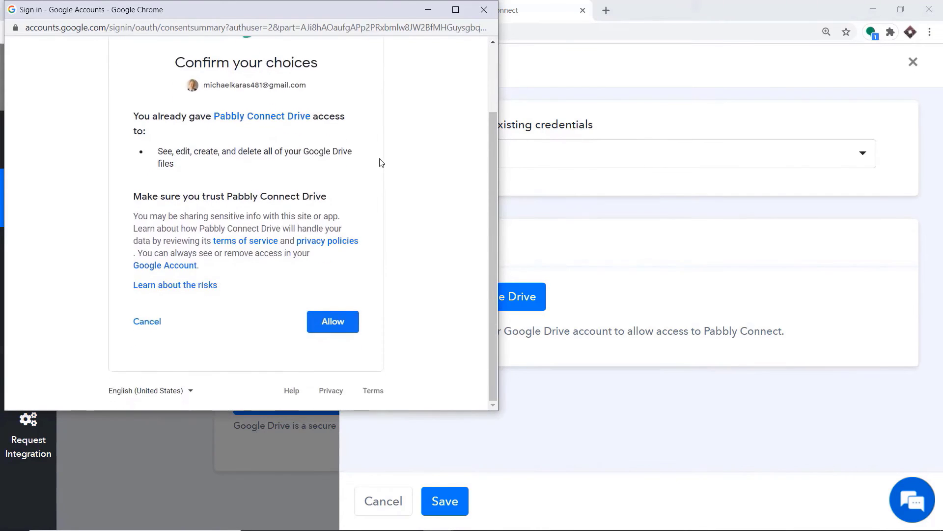
left_click(319, 317)
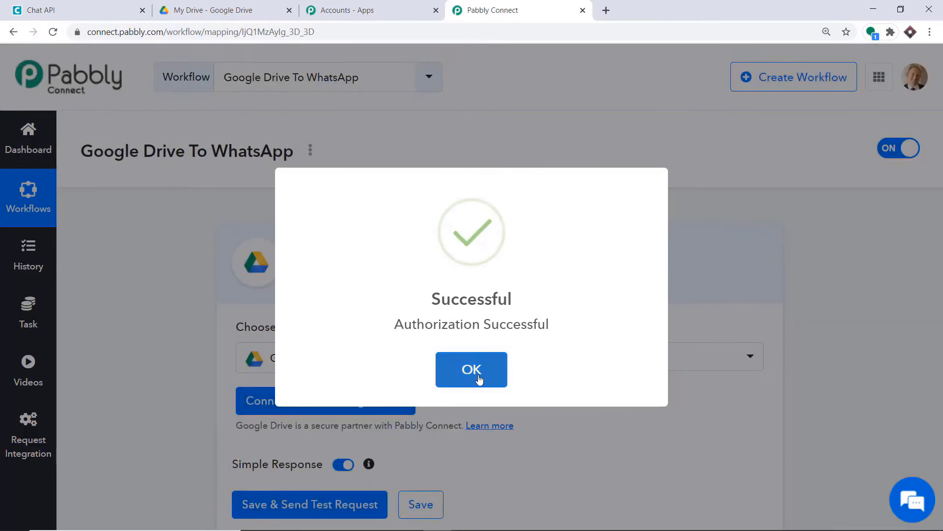
left_click(472, 369)
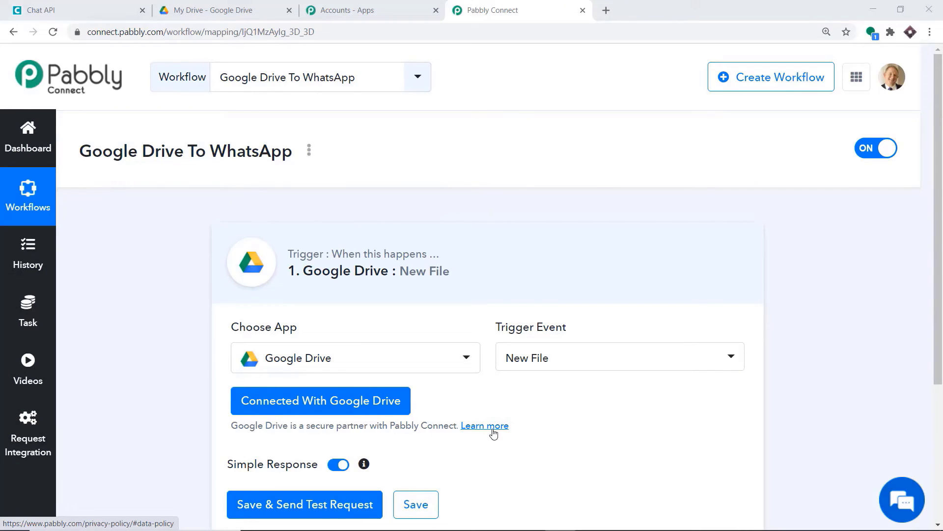
scroll(493, 434, "down", 3)
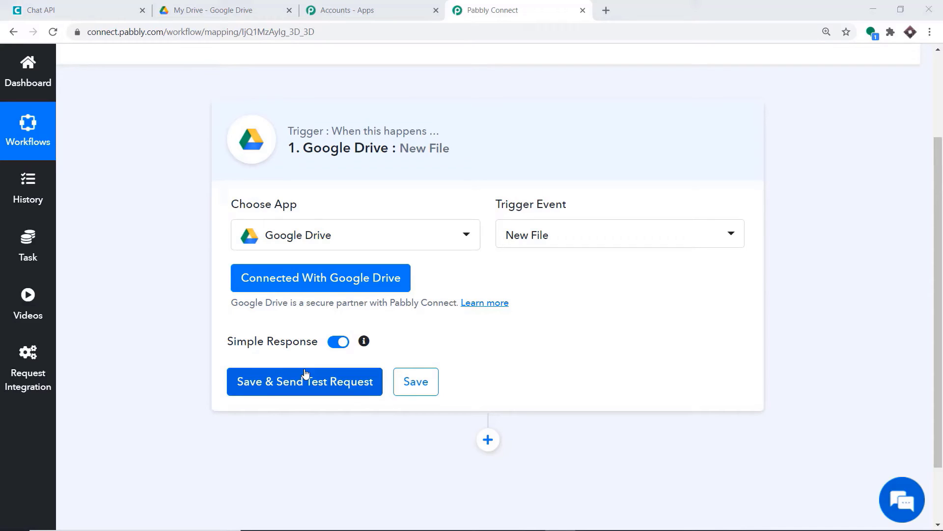
Switch to Google Drive and upload the image Scarlett-Johansson-1 from the Desktop to My Drive
left_click(209, 11)
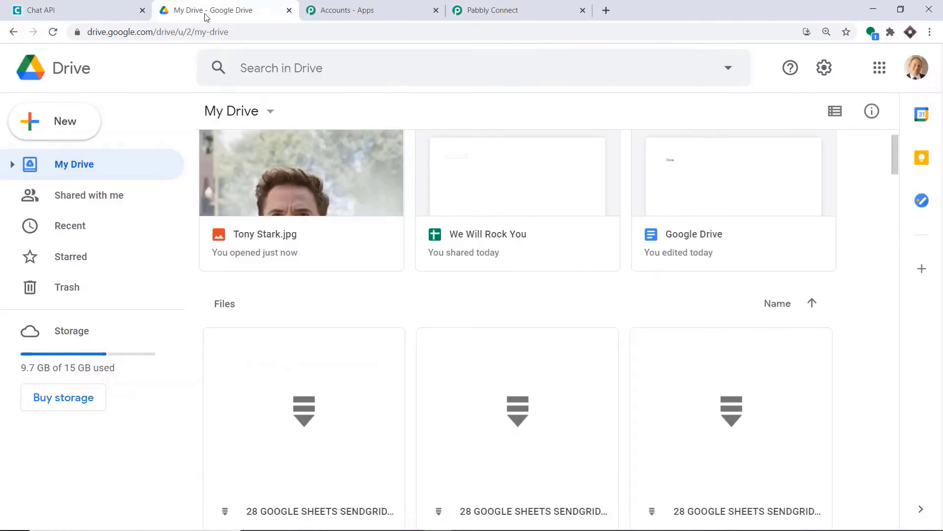
left_click(53, 127)
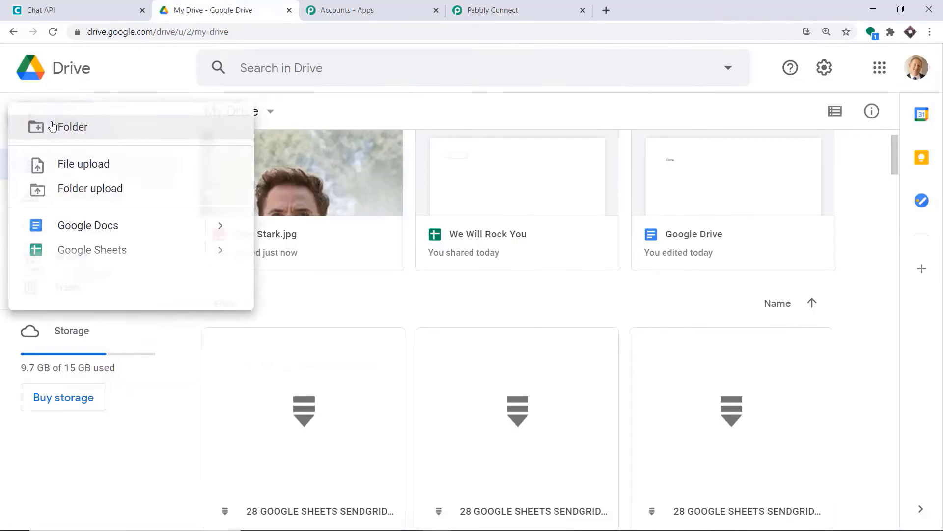
left_click(76, 165)
scroll(597, 264, "down", 2)
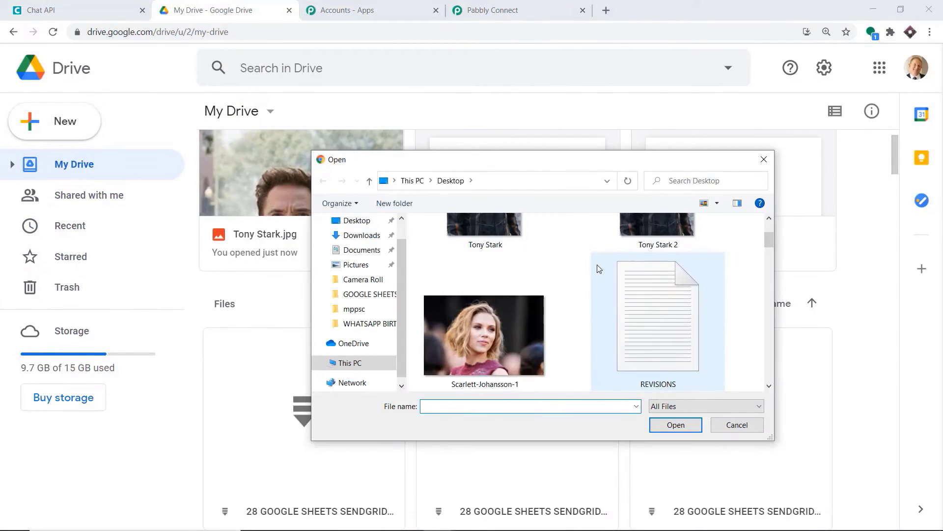
left_click(490, 338)
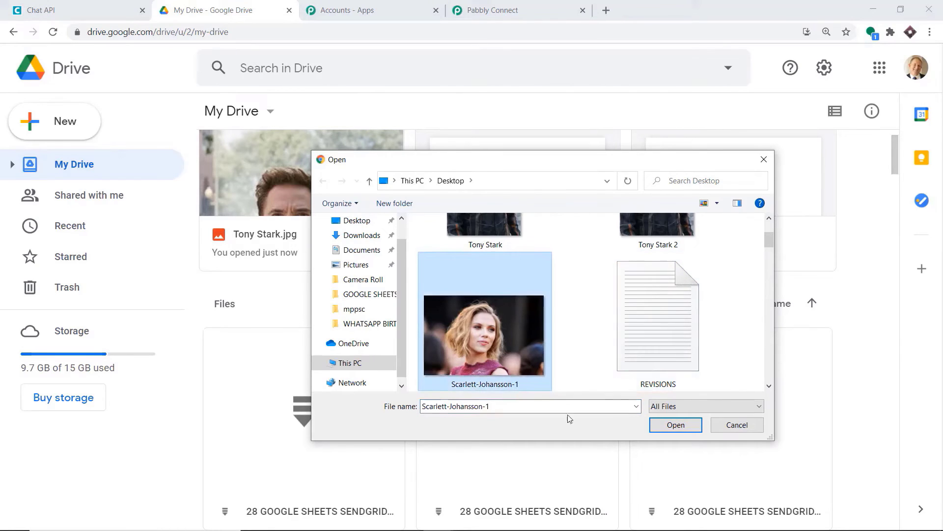
left_click(677, 425)
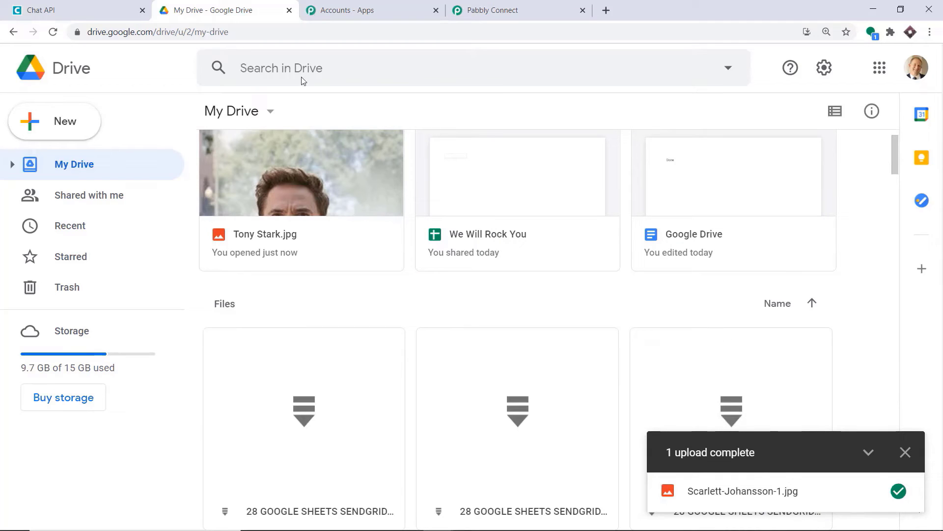
Return to the Google Drive To WhatsApp workflow, and save the New File trigger and send its test request
left_click(570, 6)
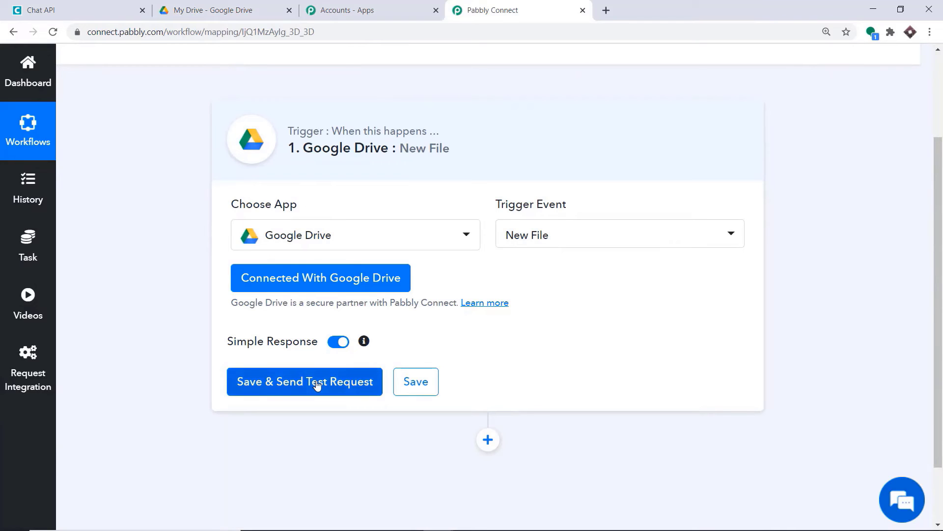
left_click(226, 10)
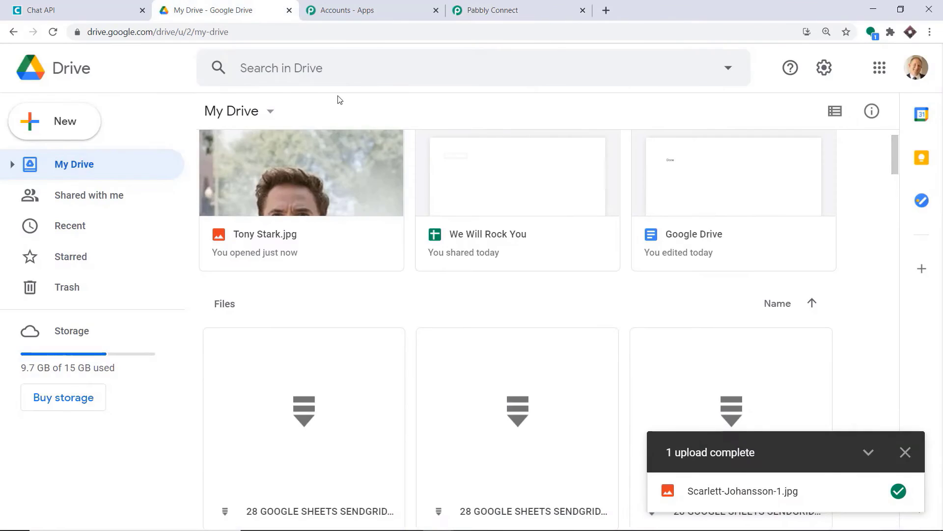
left_click(492, 10)
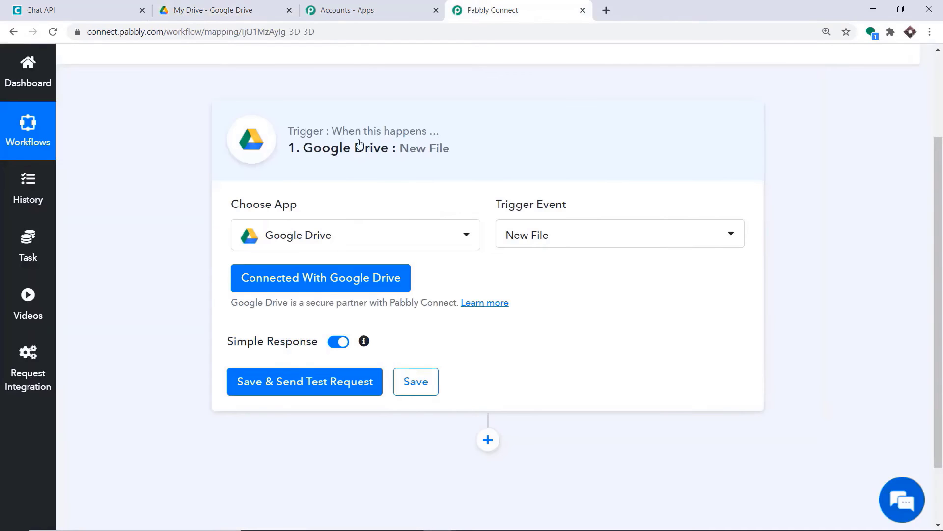
left_click(311, 388)
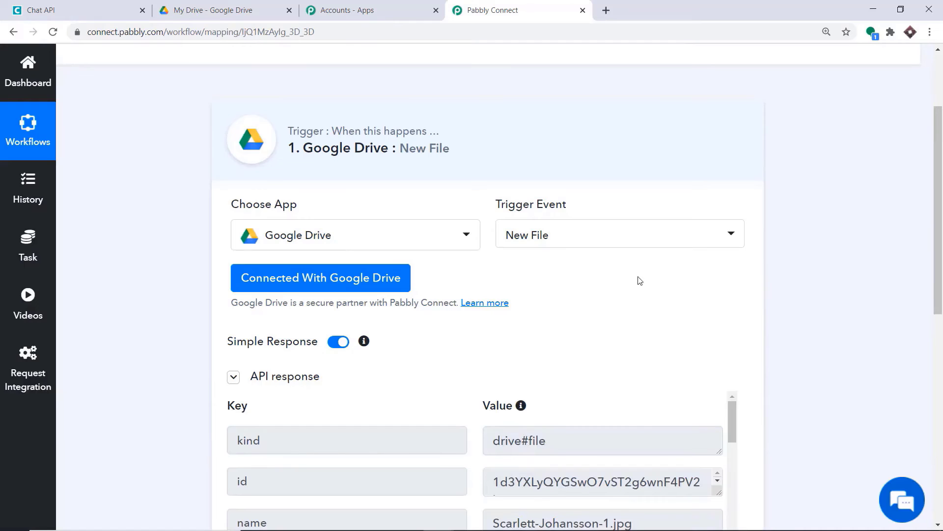
Look through the New File trigger's API response and enlarge the webViewLink value to show the whole link
scroll(638, 280, "down", 4)
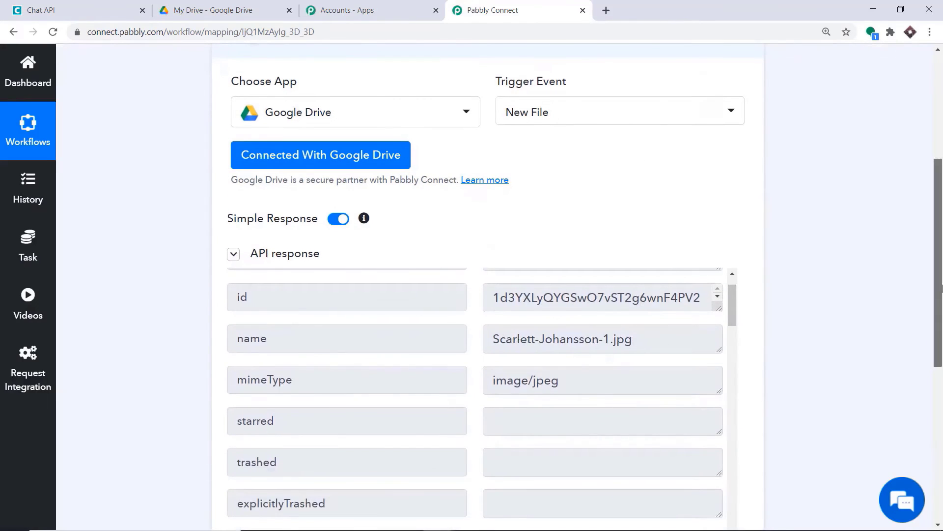
left_click_drag(937, 295, 940, 370)
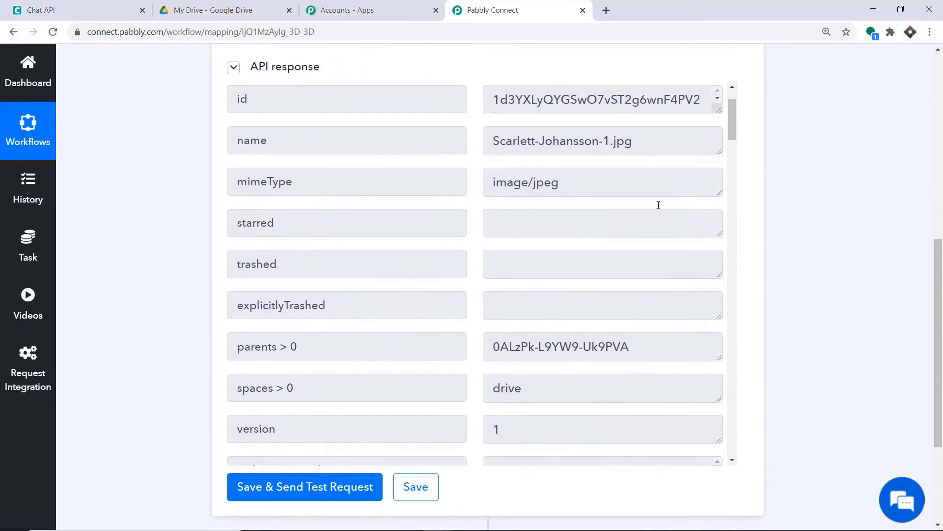
scroll(659, 204, "down", 7)
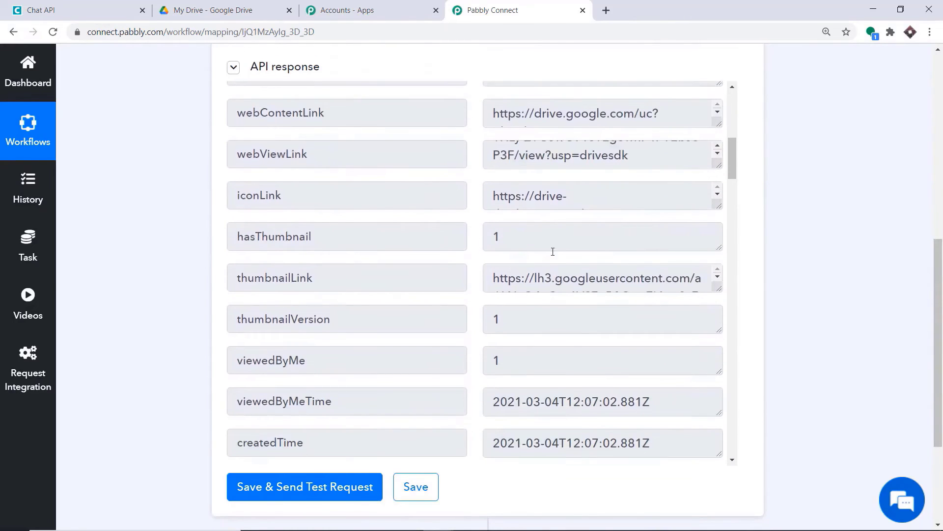
scroll(553, 252, "down", 5)
scroll(688, 275, "up", 8)
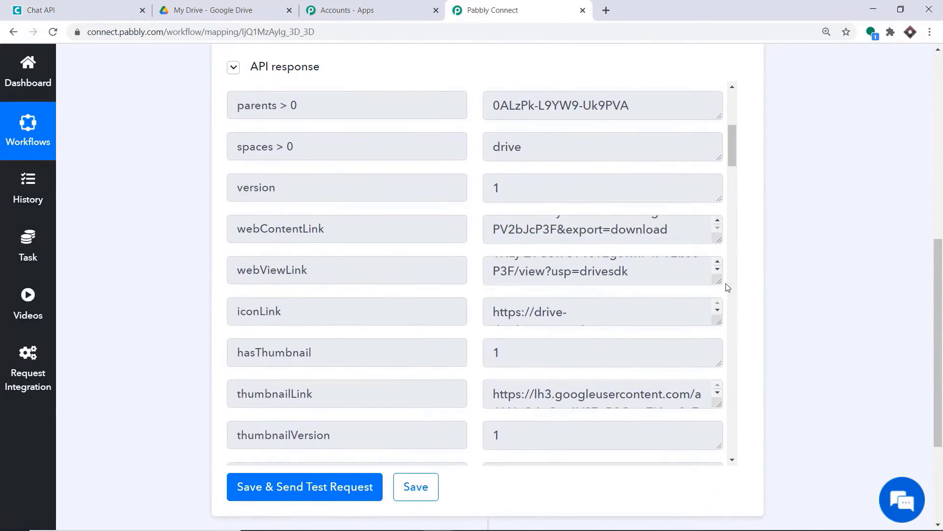
left_click_drag(719, 281, 720, 351)
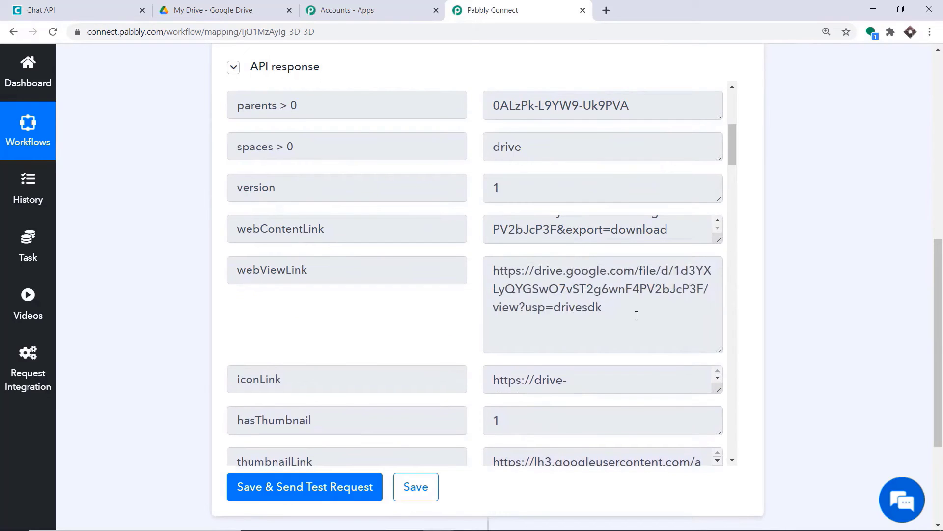
Copy the webViewLink value from the trigger response and open it in a new browser tab
triple_click(566, 299)
key("ctrl+c")
right_click(492, 281)
left_click(506, 289)
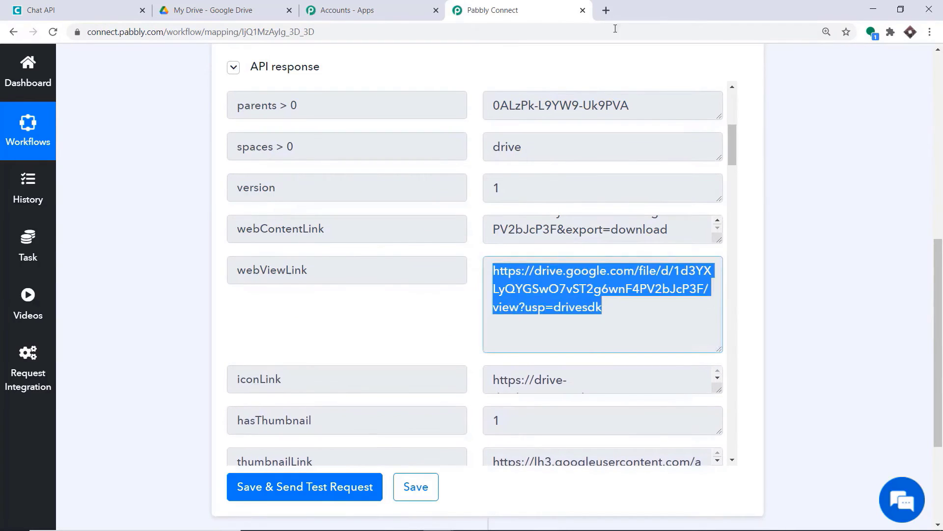
left_click(606, 10)
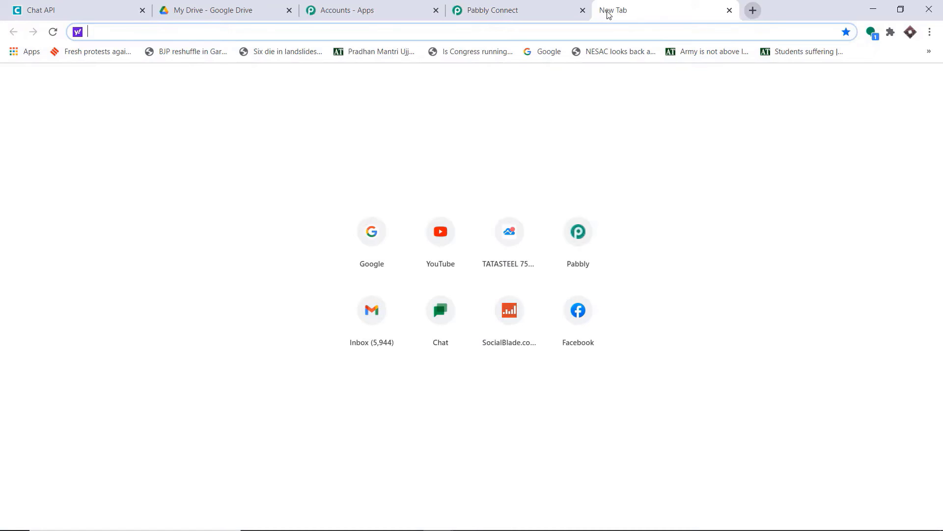
key("ctrl+v")
key("Return")
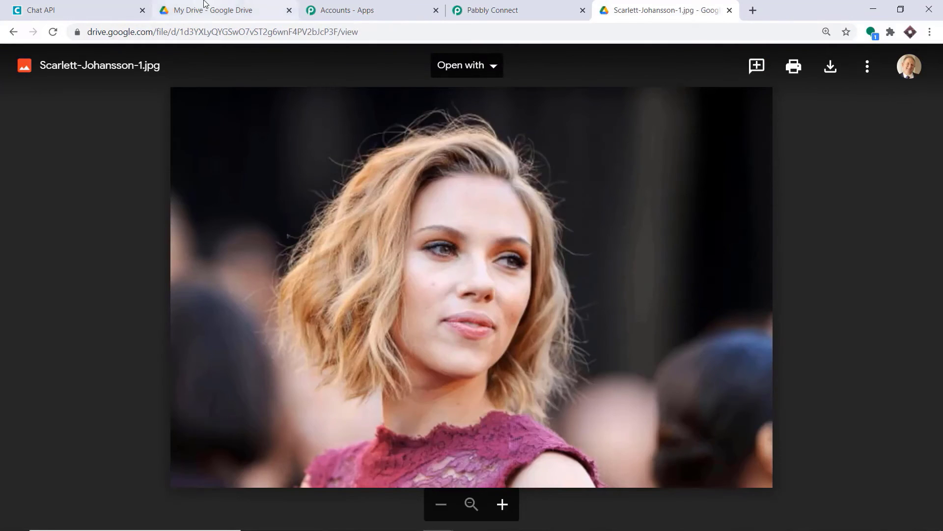
Return to the workflow, copy the webViewLink again, and test it in an incognito window before minimizing that window
left_click(554, 5)
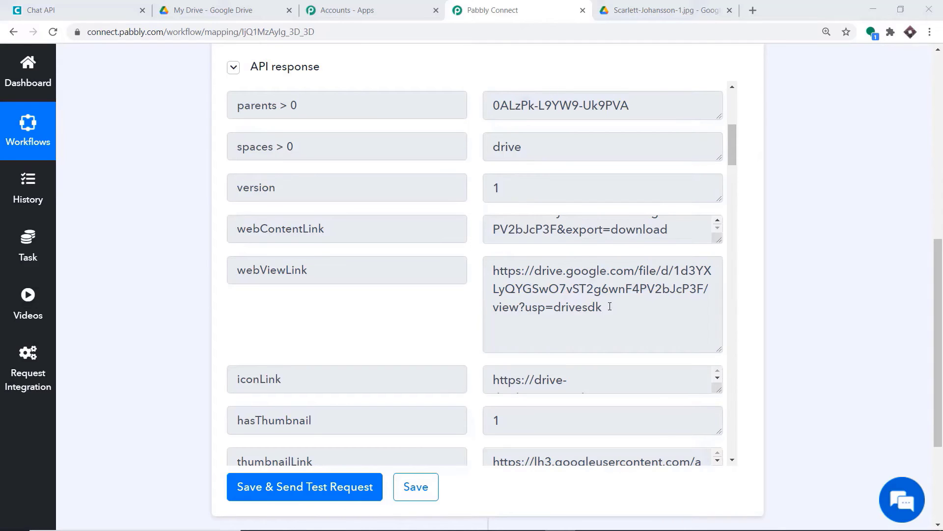
left_click_drag(609, 306, 493, 270)
right_click(520, 287)
left_click(531, 291)
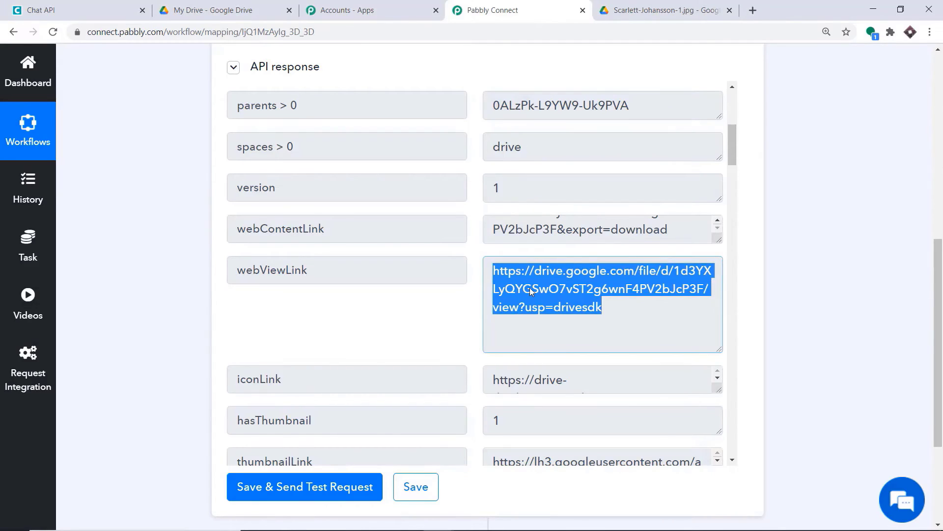
key("ctrl+shift+n")
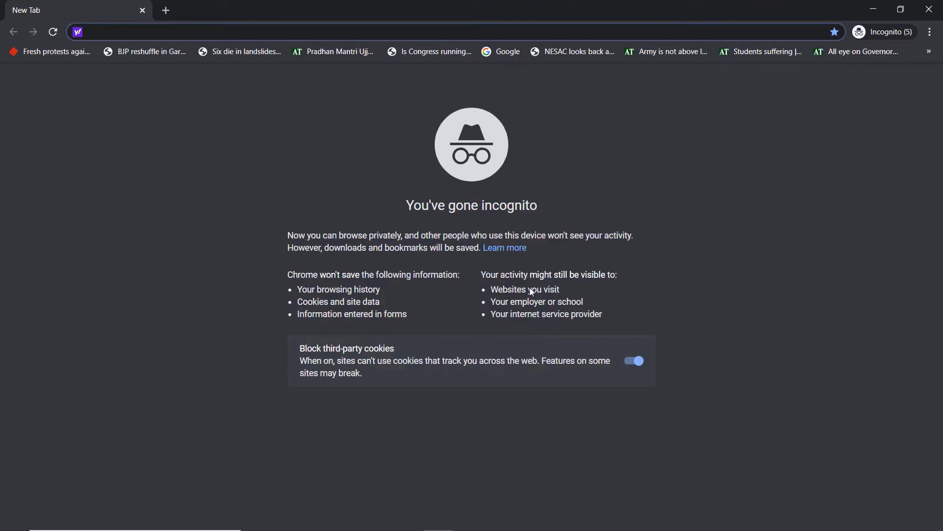
key("ctrl+v")
key("Return")
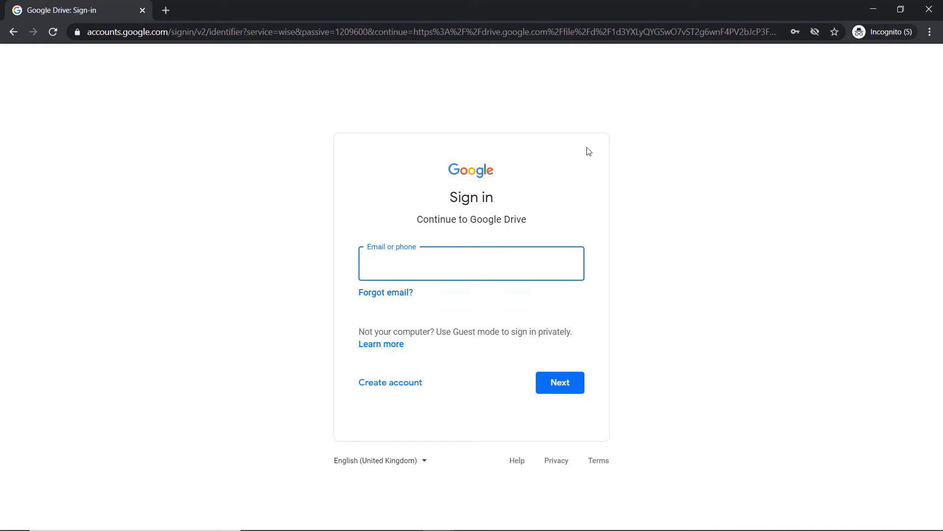
left_click(871, 10)
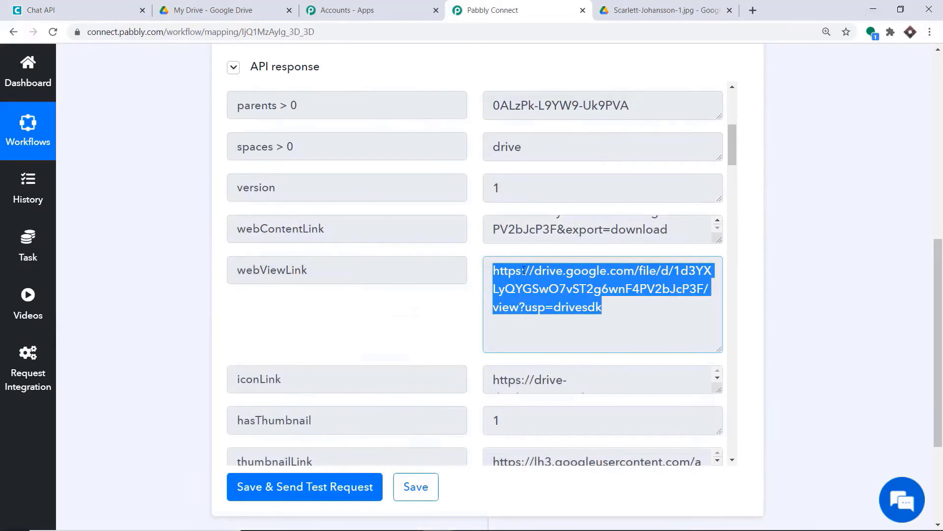
Add an action step after the trigger, with Google Drive as the app and Share a File With Anyone as the action event
left_click(750, 225)
scroll(750, 225, "down", 1)
scroll(750, 225, "down", 3)
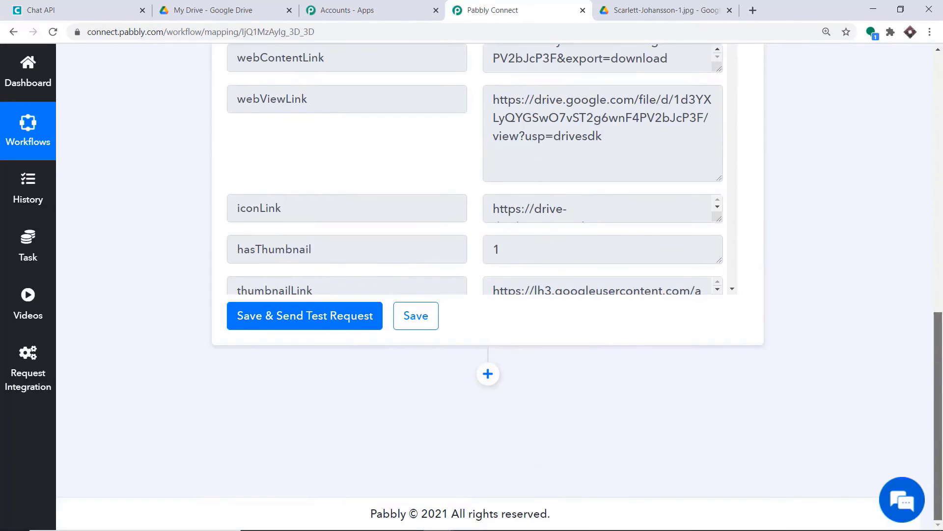
left_click(488, 374)
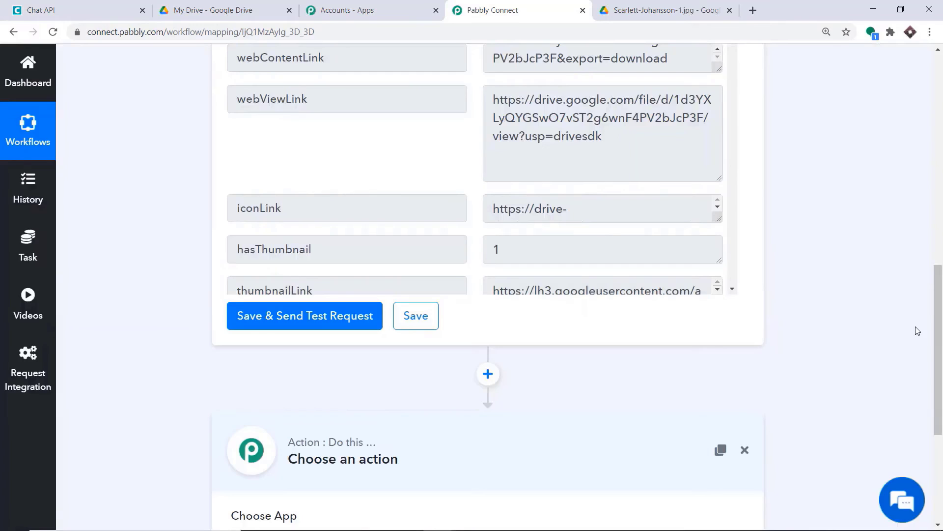
left_click_drag(941, 358, 941, 443)
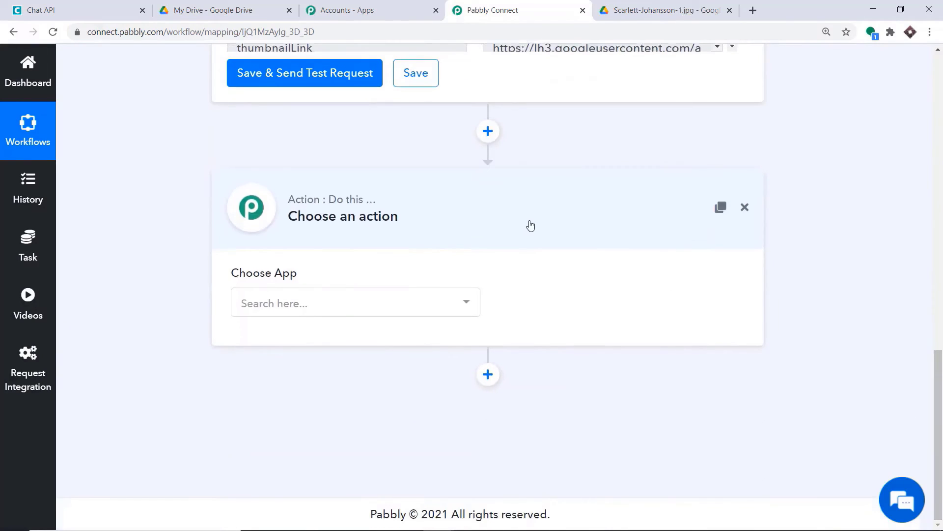
left_click(323, 309)
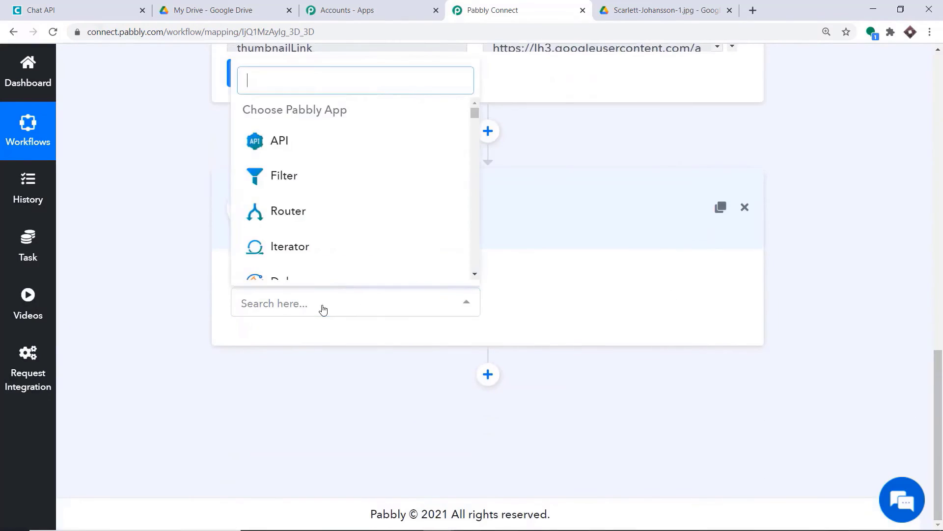
type("GOO")
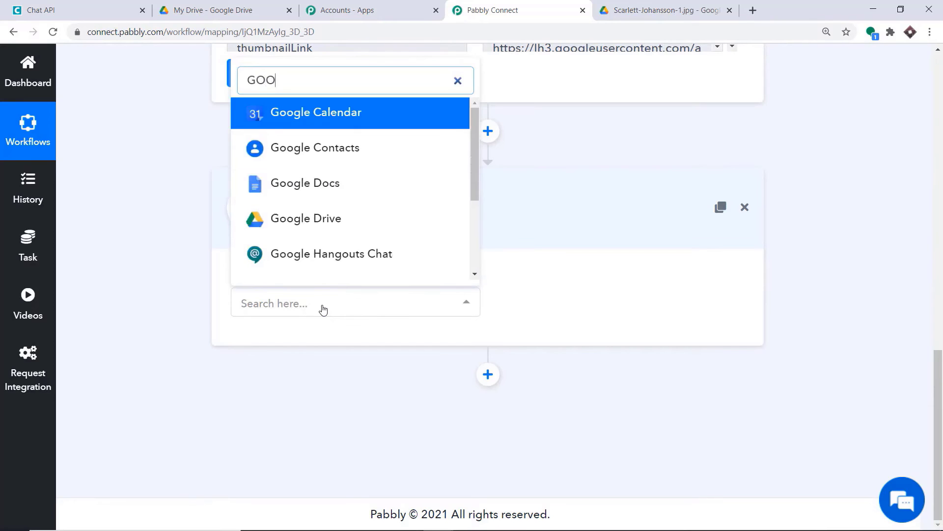
left_click(332, 220)
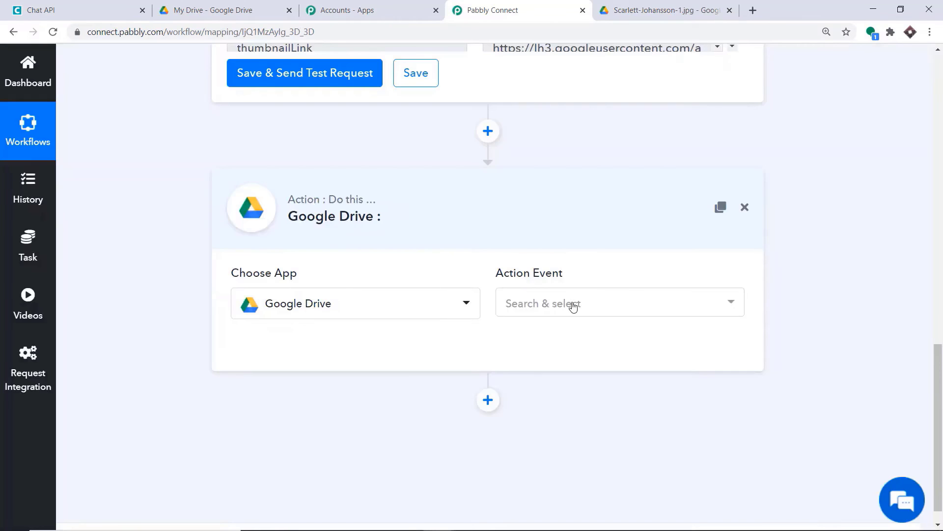
left_click(573, 305)
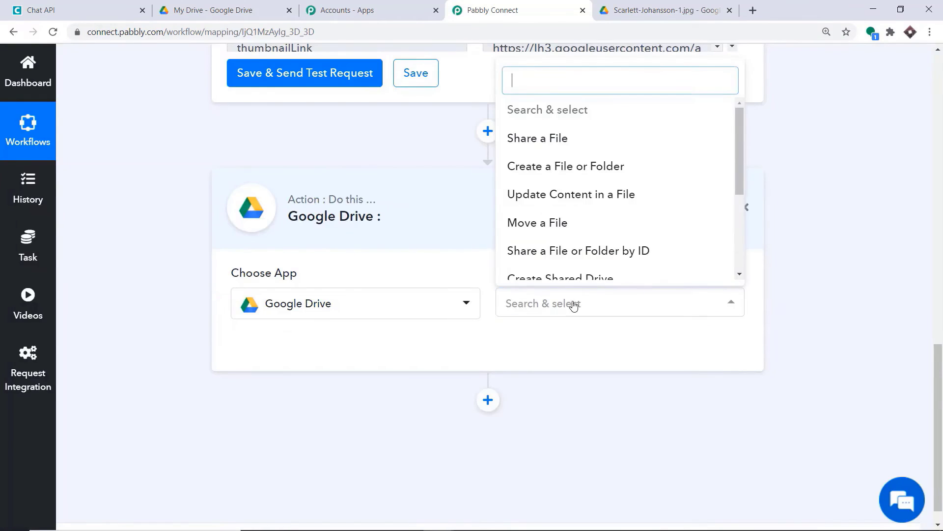
scroll(614, 242, "down", 3)
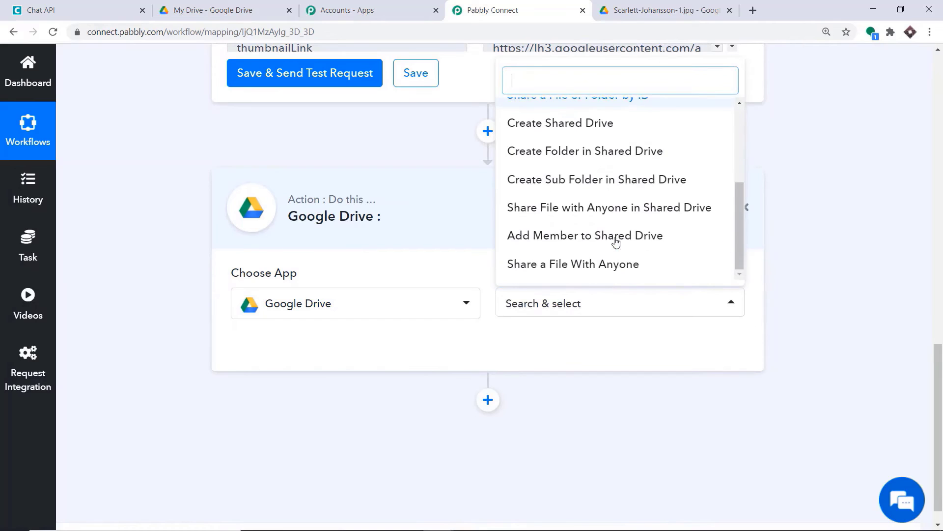
left_click(604, 266)
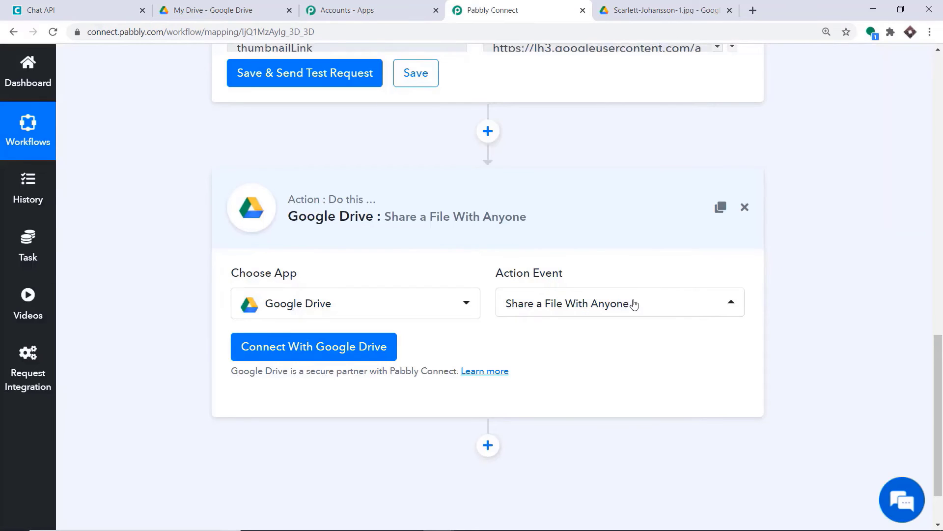
Connect the sharing action to Google Drive using the existing Google Drive #7 credentials
left_click(312, 347)
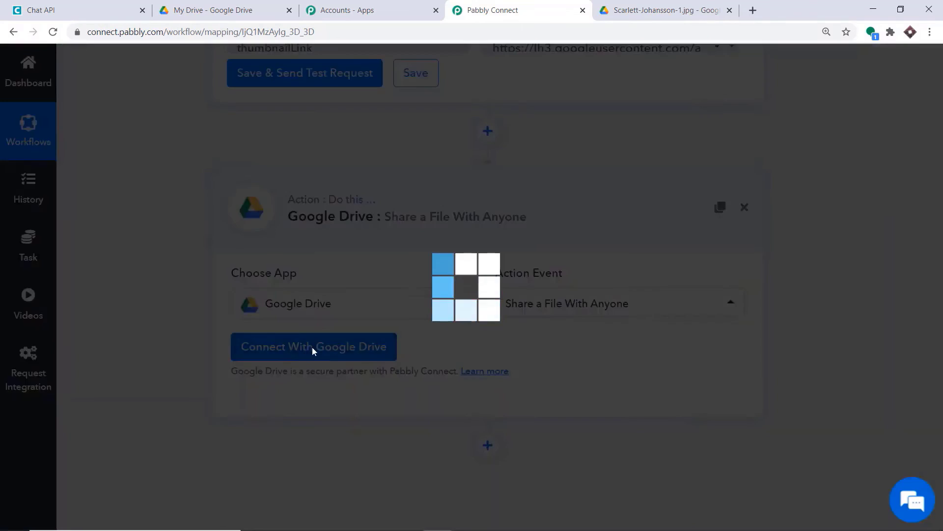
left_click(451, 158)
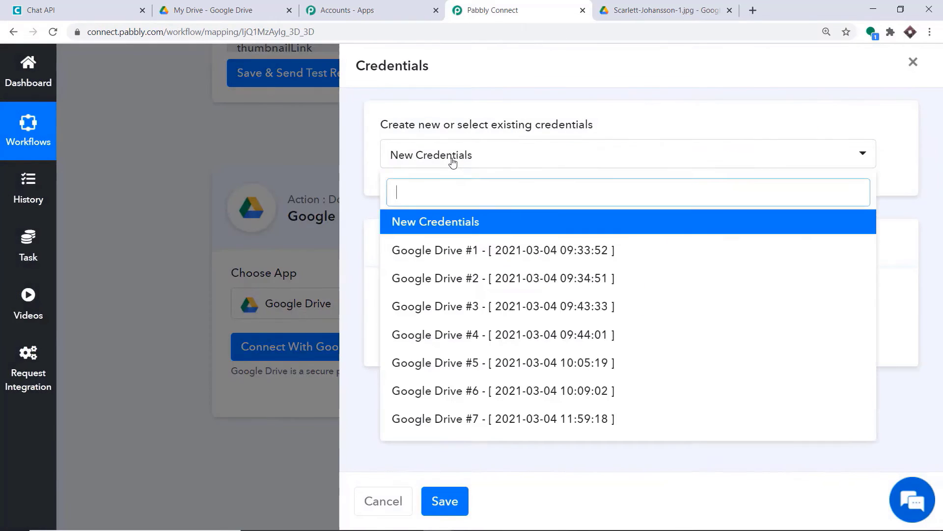
left_click(465, 422)
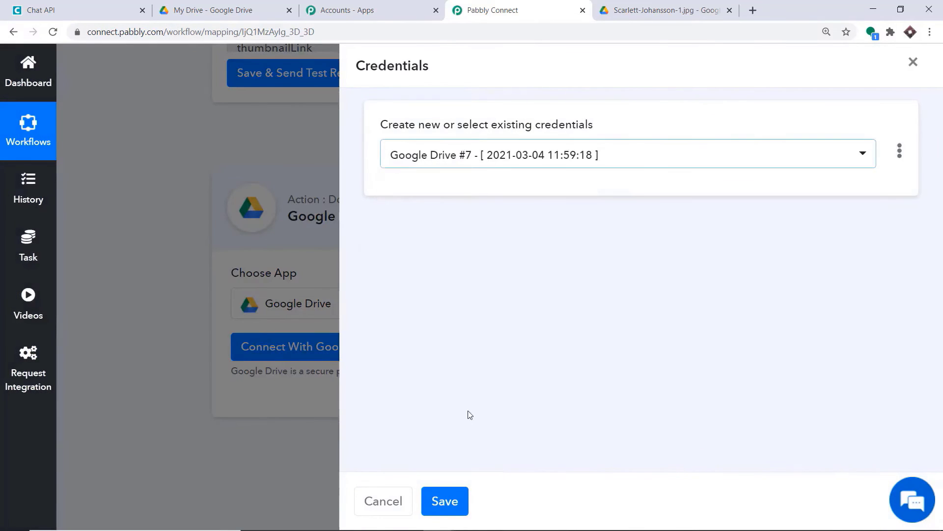
left_click(436, 501)
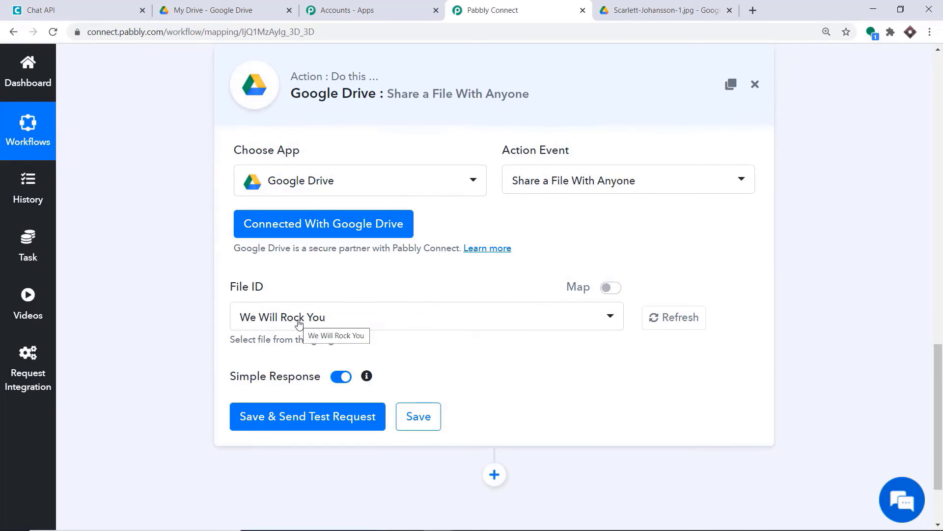
Enable mapping for the sharing action's File ID and replace its value with the id from the New File trigger response
scroll(421, 299, "up", 10)
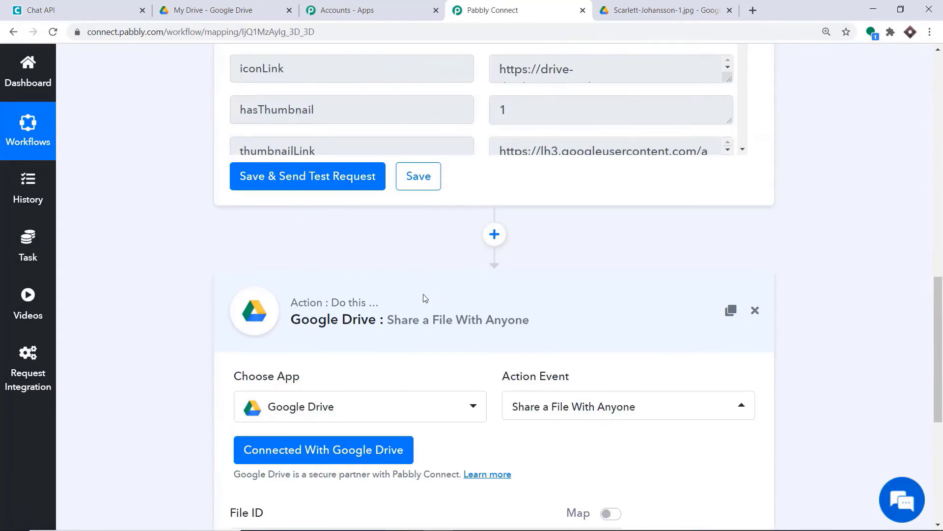
scroll(688, 212, "up", 8)
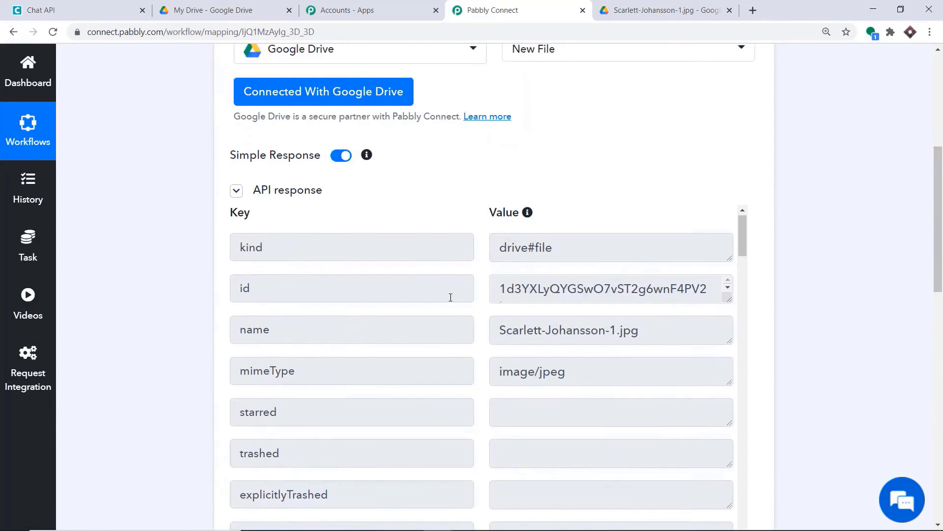
scroll(501, 220, "down", 15)
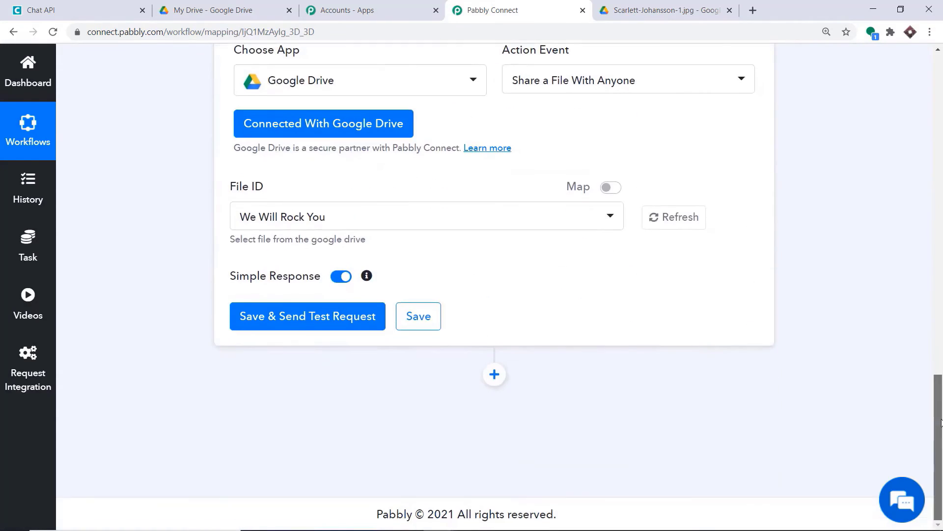
left_click(613, 190)
key("ctrl+a")
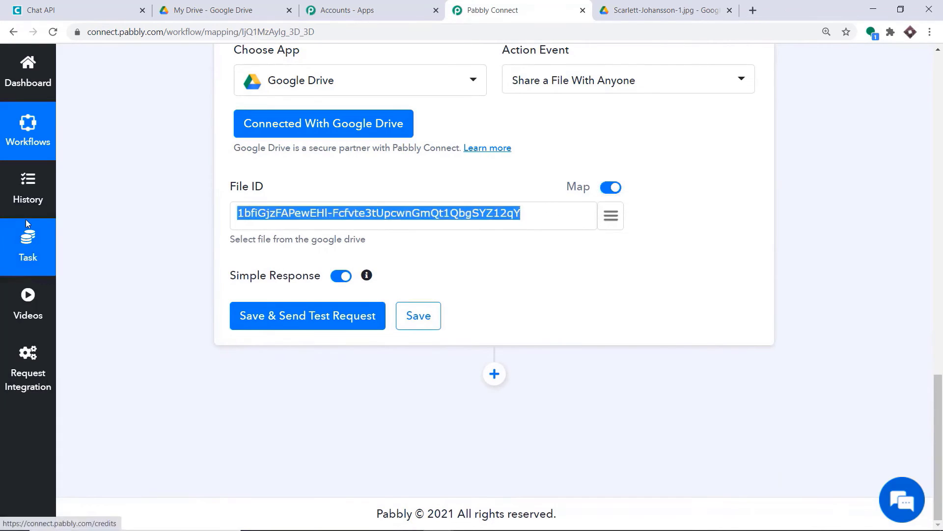
key("BackSpace")
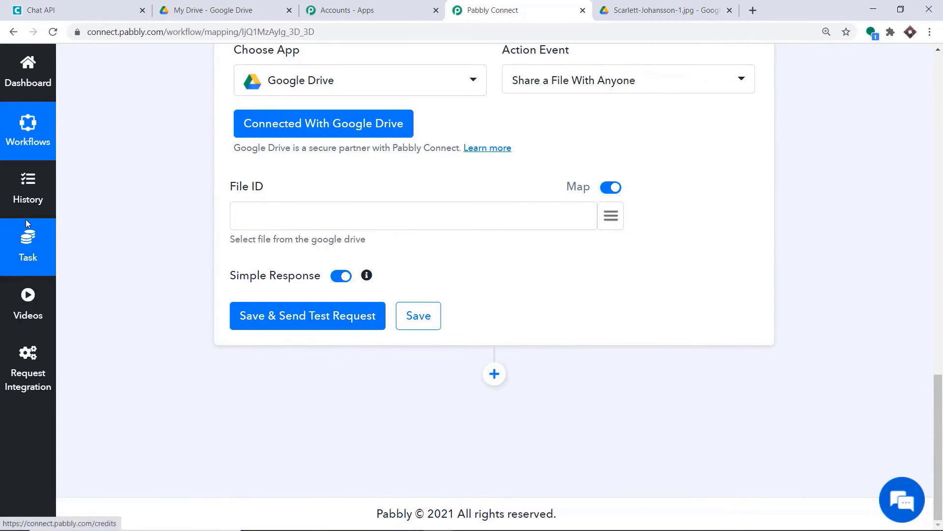
left_click(612, 223)
left_click(453, 372)
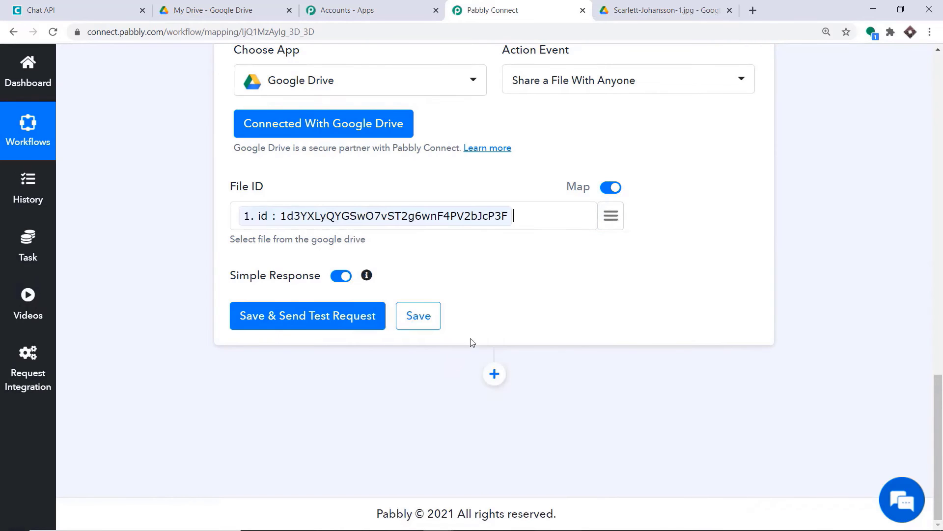
Save the Share a File With Anyone action, send its test request, and review the response
left_click(304, 320)
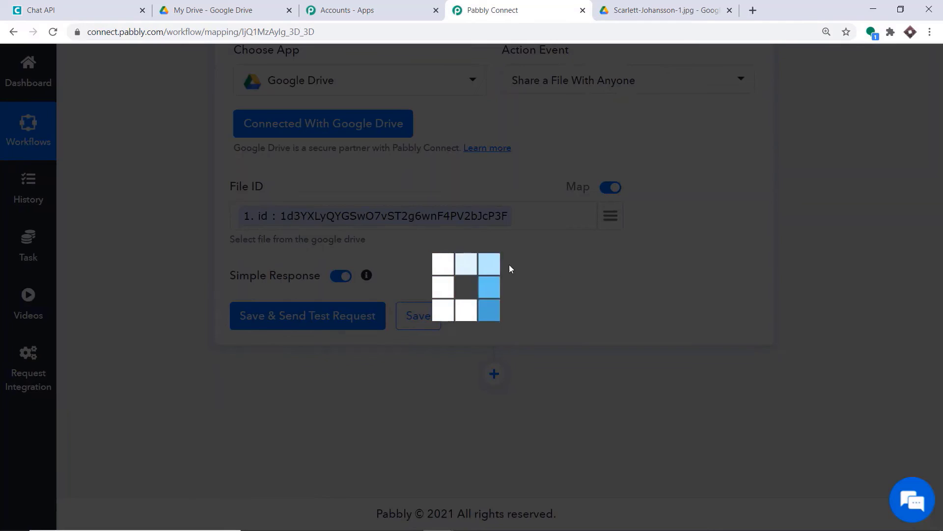
scroll(462, 251, "down", 3)
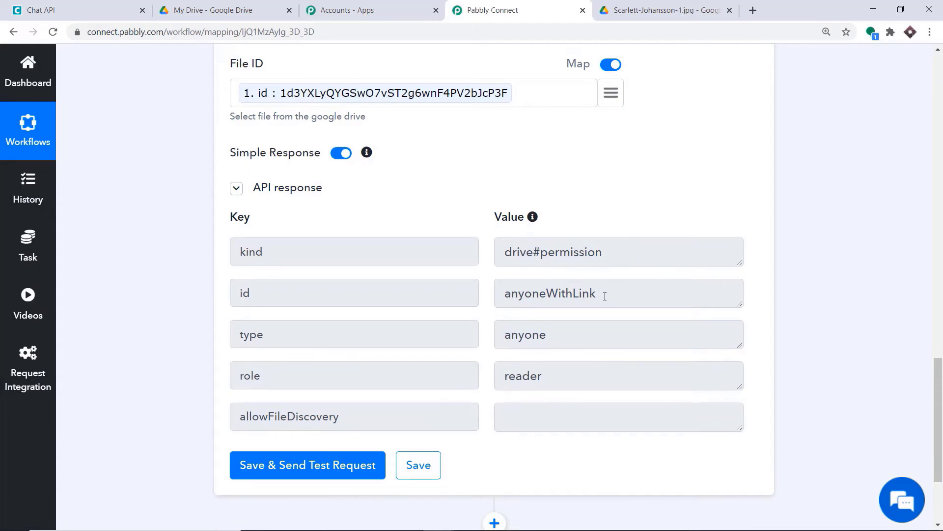
scroll(609, 246, "down", 5)
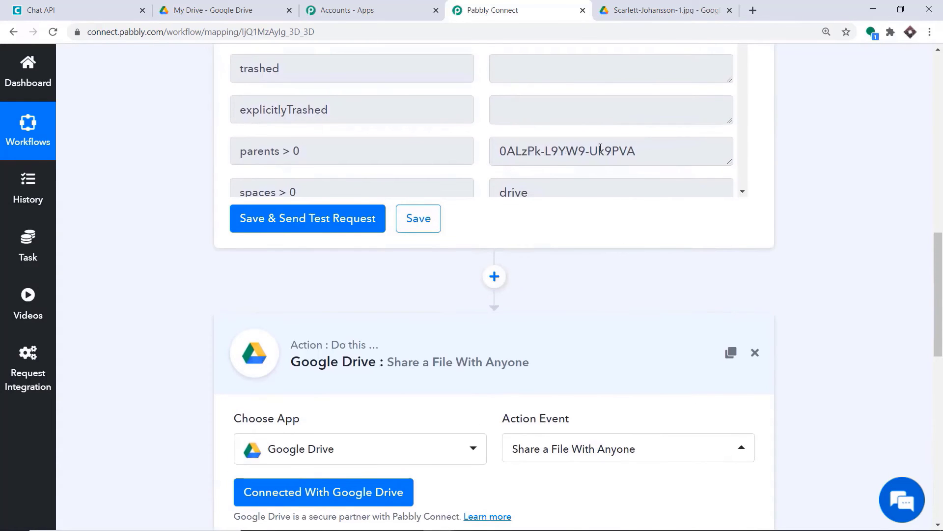
Add an action step after the sharing action, with Chat API as the app and Send Link as the action event
left_click(666, 10)
left_click(502, 11)
left_click_drag(939, 305, 941, 471)
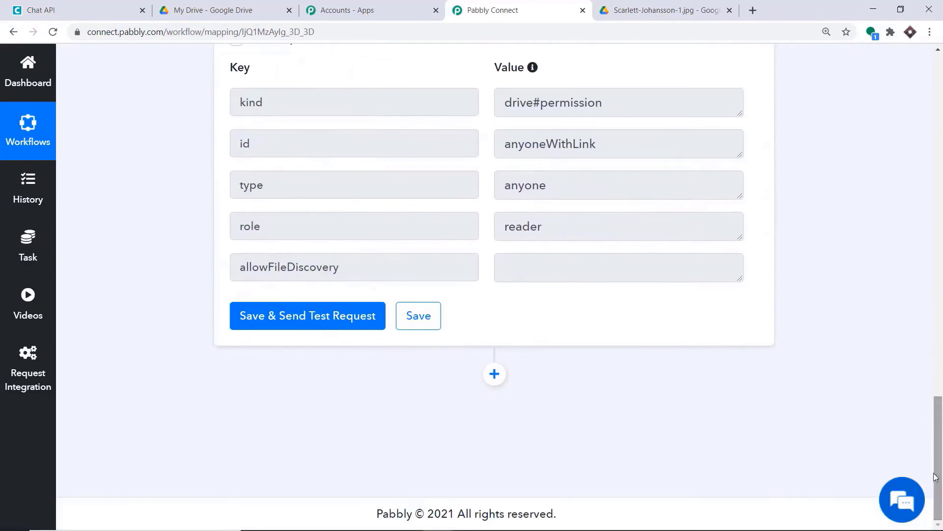
left_click(494, 375)
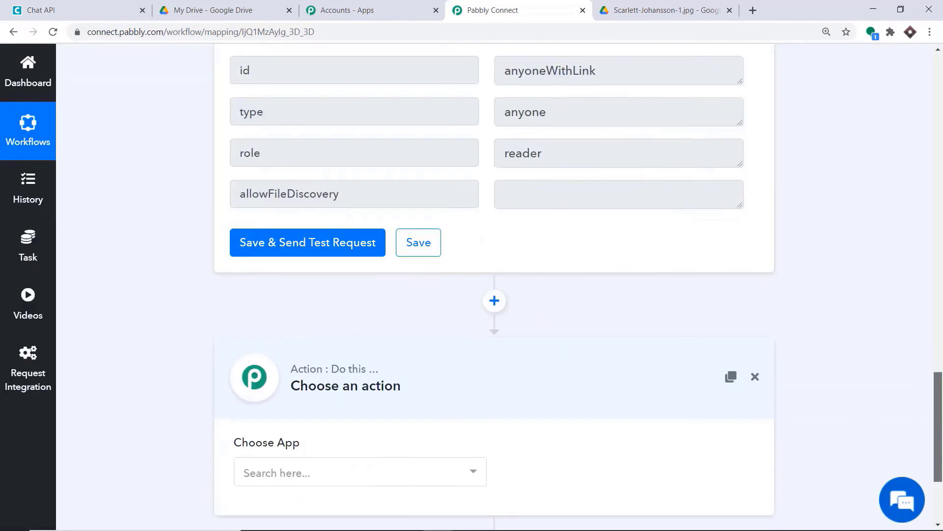
scroll(533, 317, "down", 3)
left_click(263, 302)
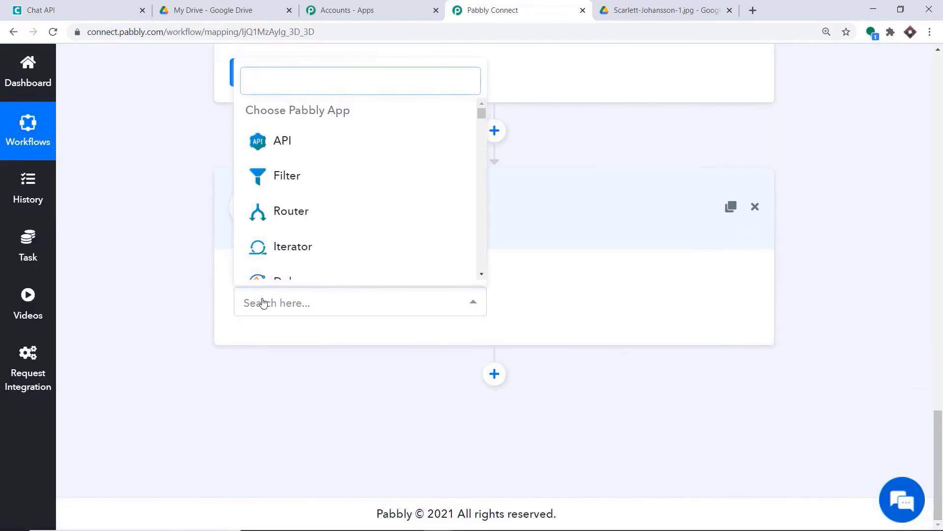
type("CHA")
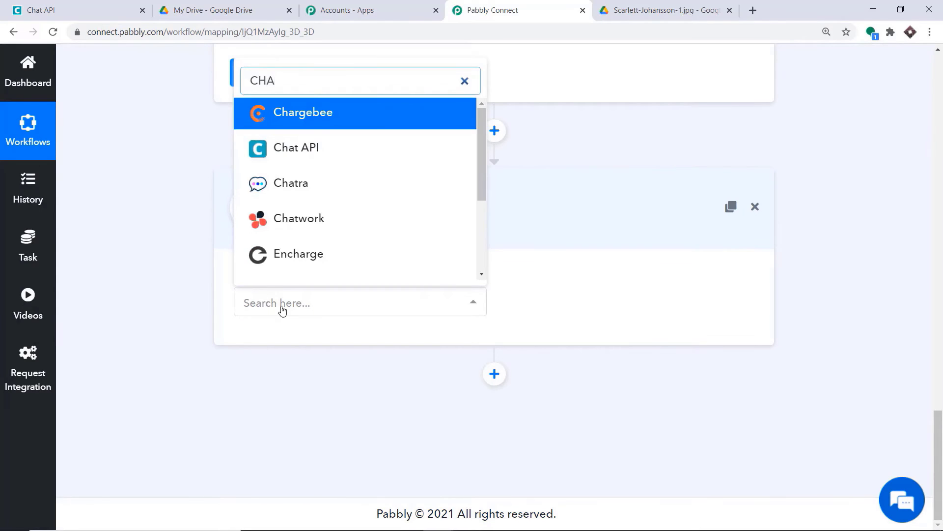
left_click(313, 149)
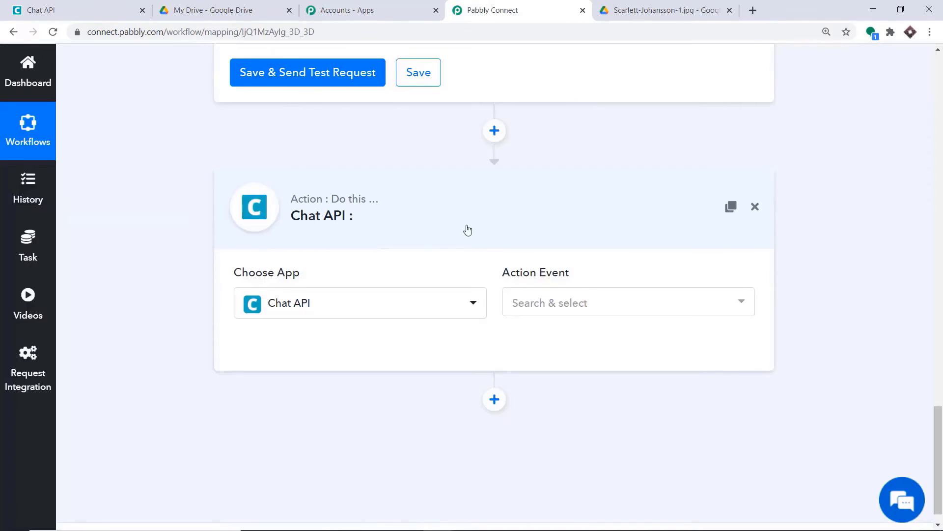
left_click(541, 302)
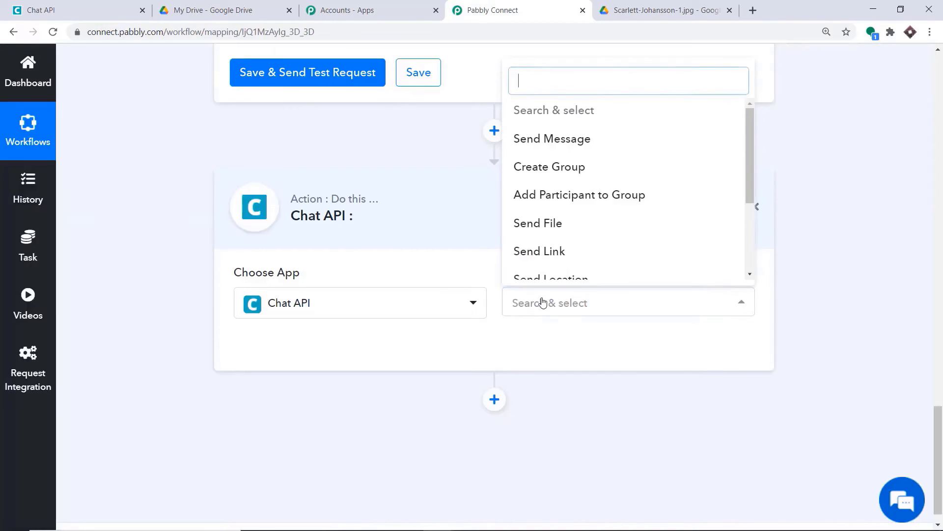
left_click(564, 252)
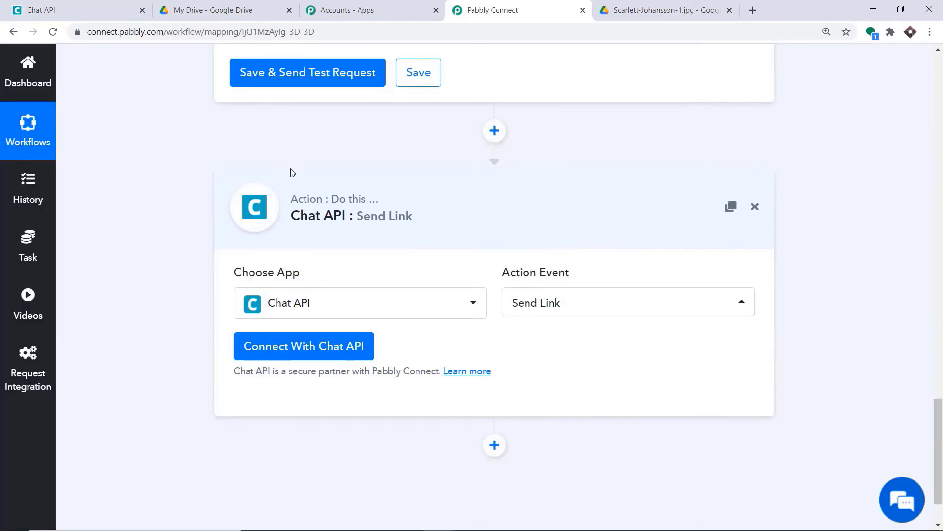
Start new Chat API credentials for the Send Link action and fill in the API URL copied from the Chat API instance page
left_click(297, 348)
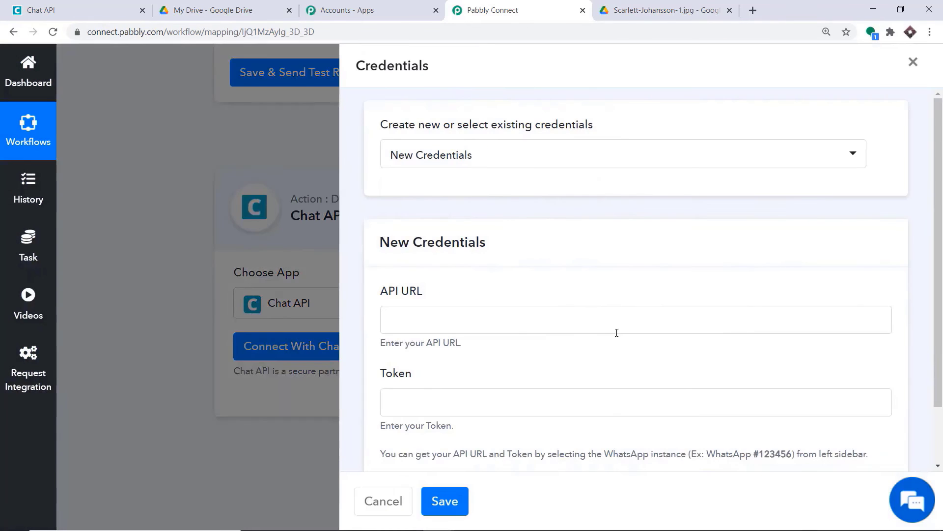
scroll(490, 217, "down", 2)
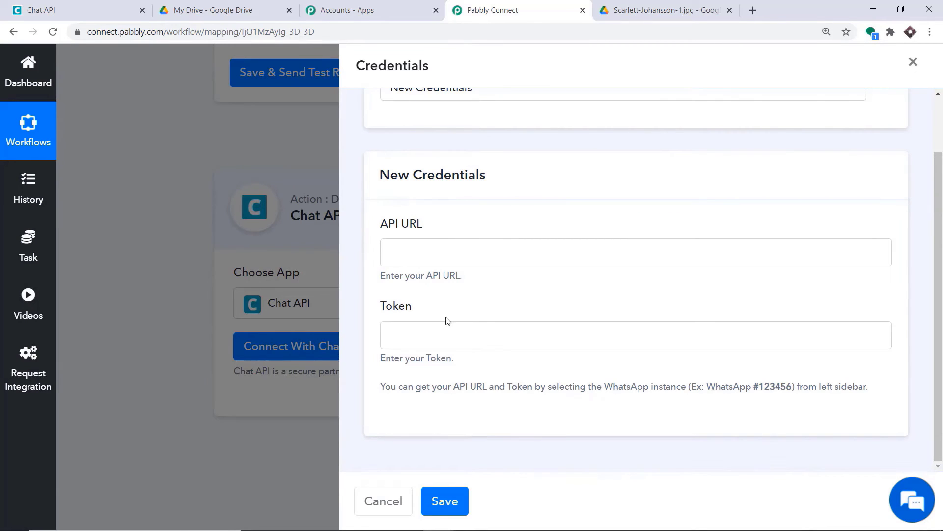
left_click(98, 9)
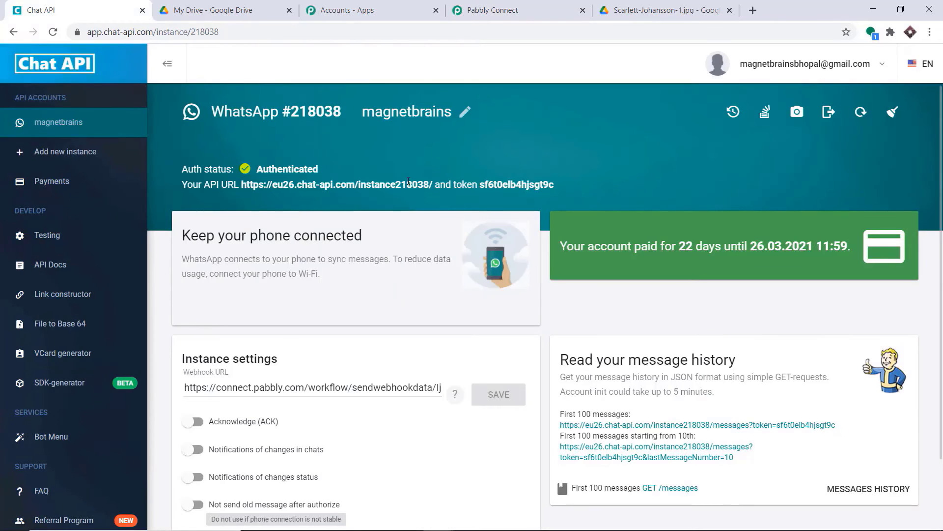
left_click_drag(435, 185, 243, 185)
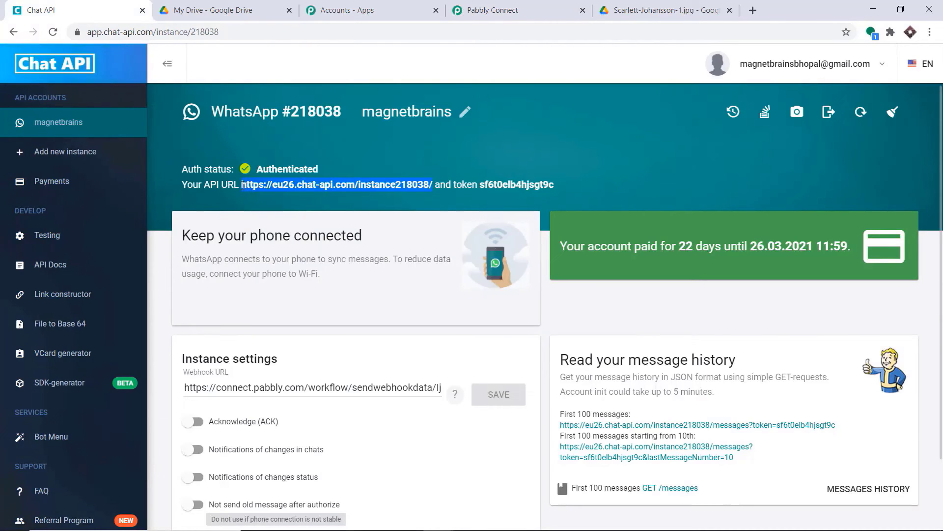
right_click(243, 186)
left_click(253, 195)
left_click(491, 10)
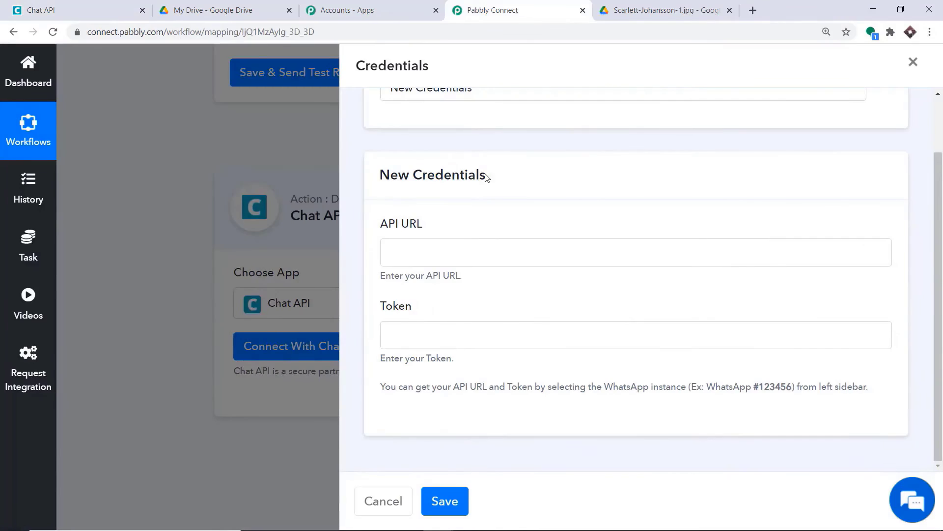
left_click(436, 263)
right_click(434, 263)
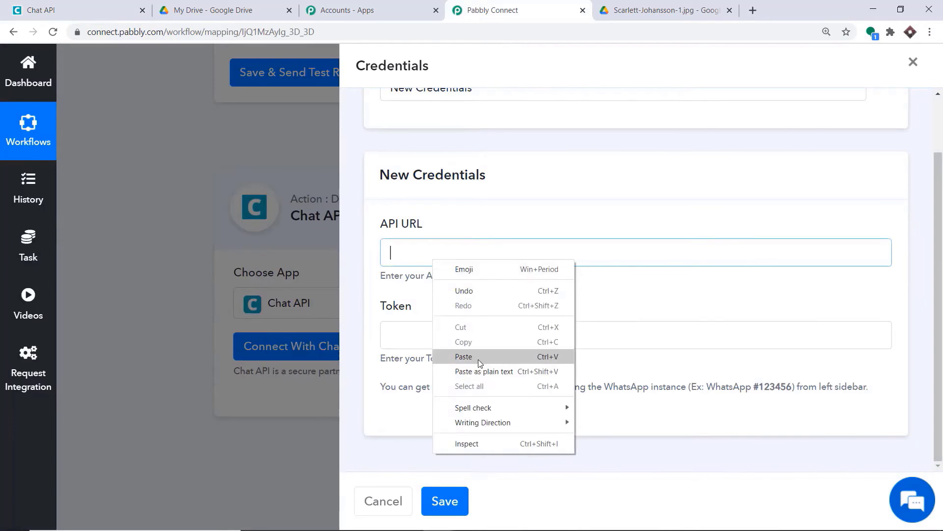
left_click(478, 358)
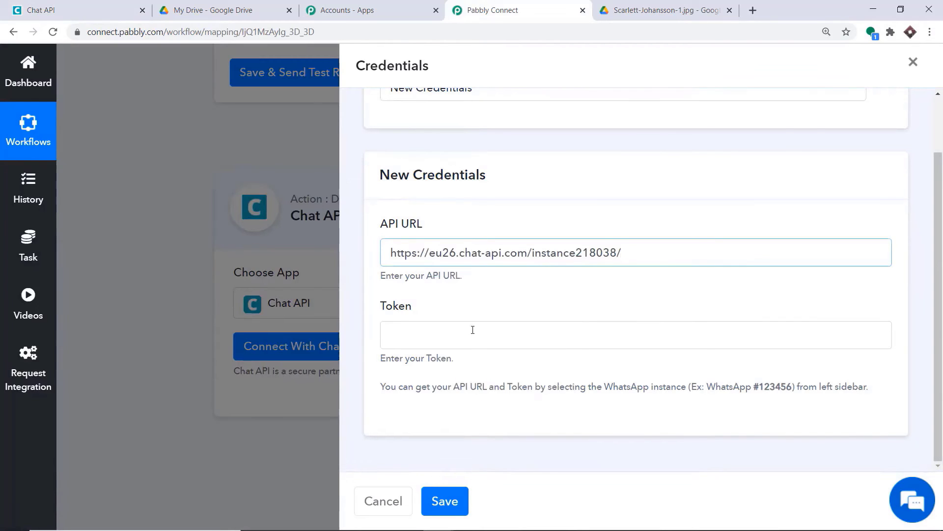
Copy the instance's token from the Chat API page into the new credentials' Token and save the connection
left_click(79, 9)
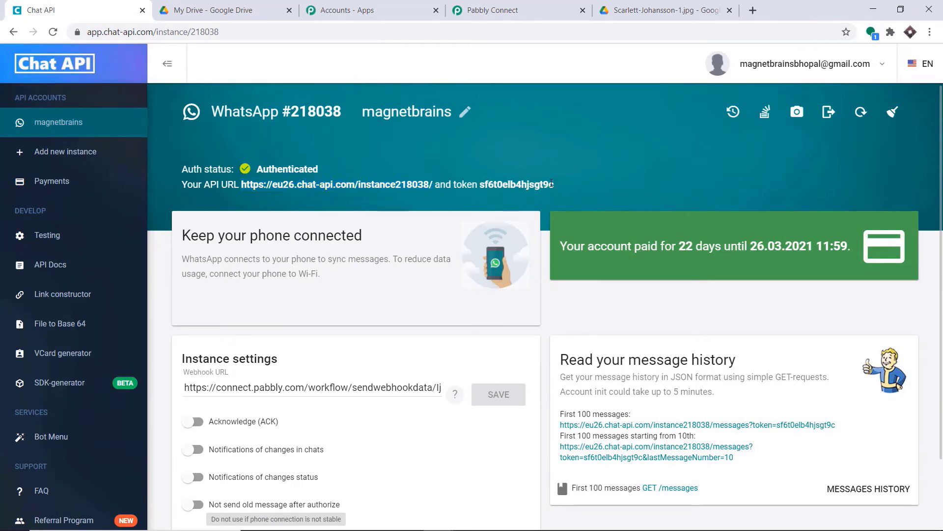
right_click(479, 183)
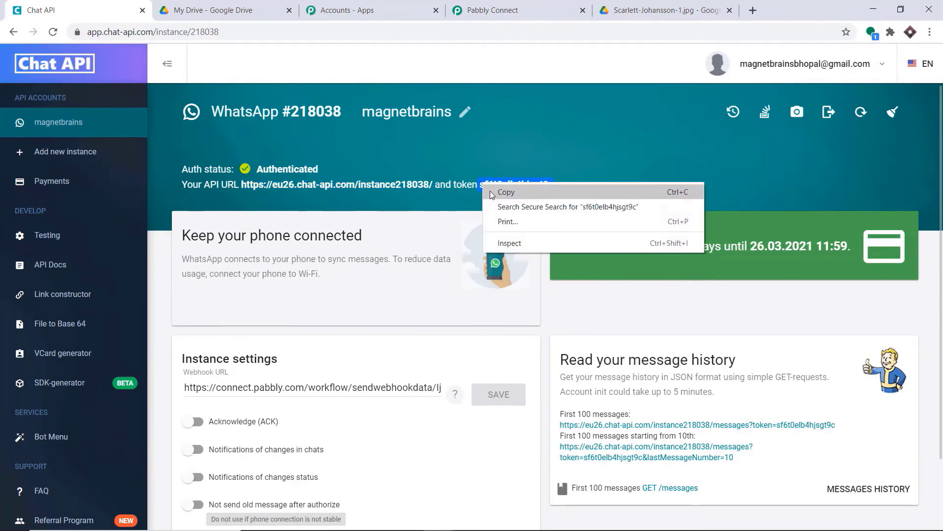
left_click(493, 193)
left_click(492, 10)
left_click(398, 338)
right_click(398, 338)
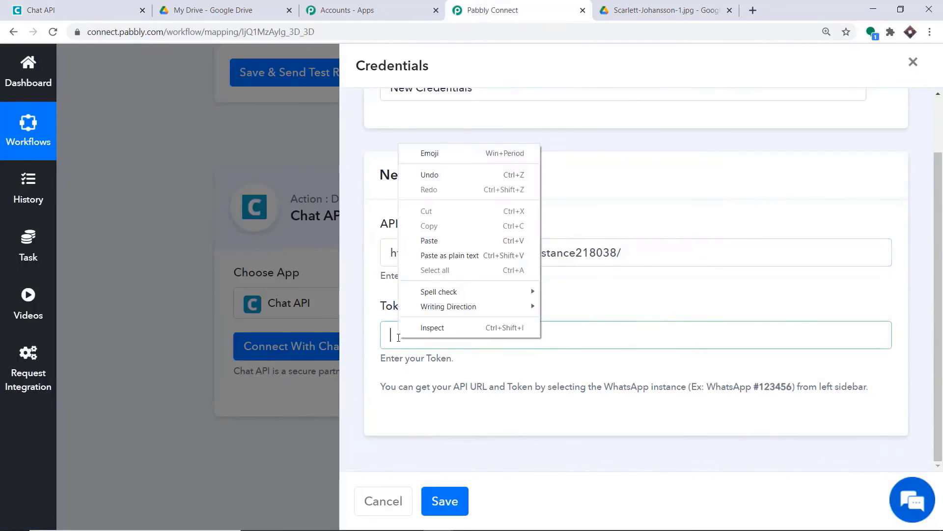
left_click(437, 257)
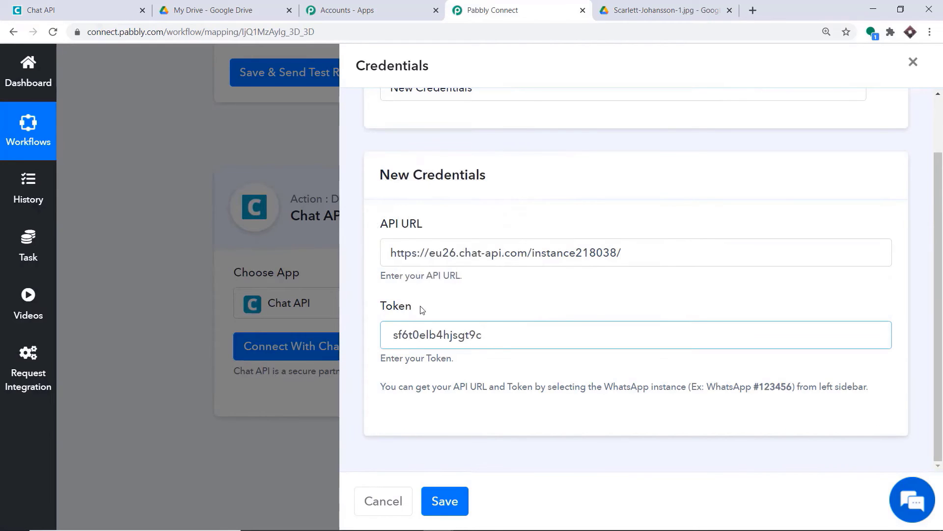
left_click(448, 501)
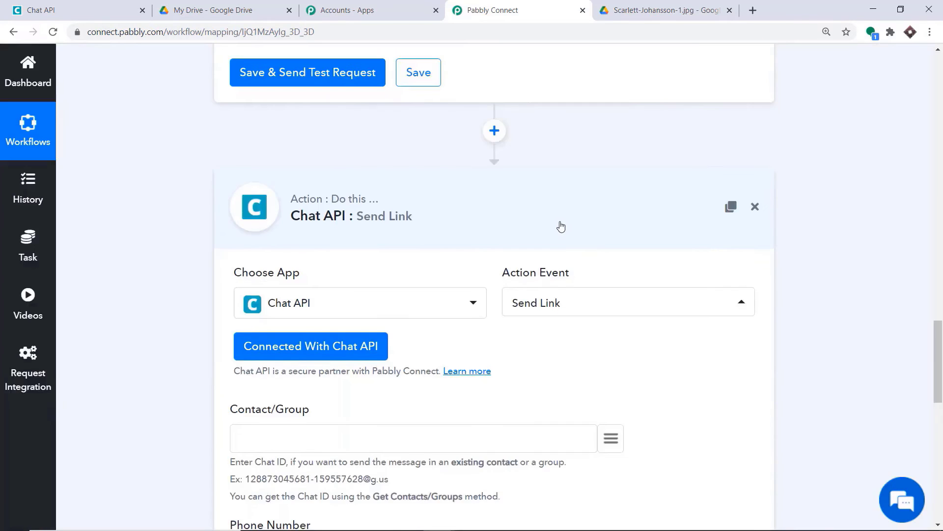
Insert an action step between the sharing and Send Link actions, with Data Transformer as the app and Base64 Encode as the action event
scroll(561, 226, "down", 4)
scroll(460, 232, "down", 3)
scroll(388, 380, "down", 3)
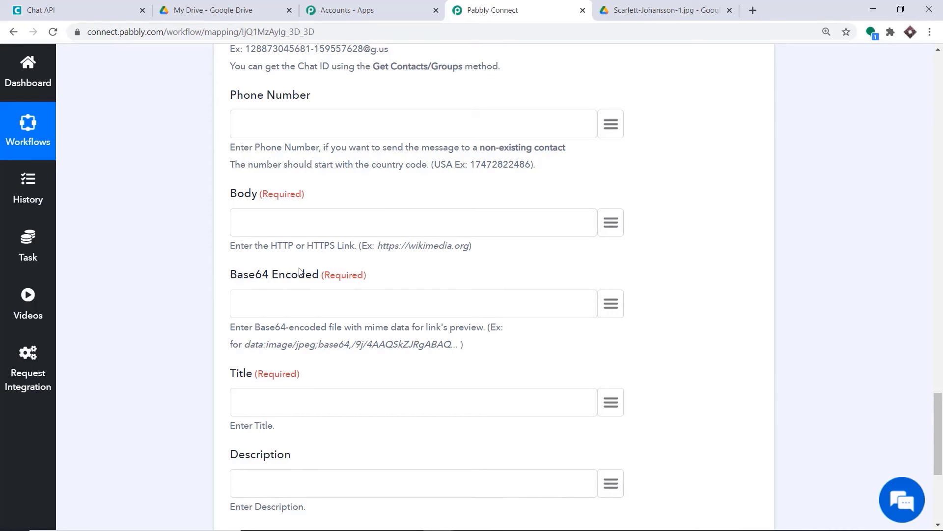
scroll(478, 220, "up", 12)
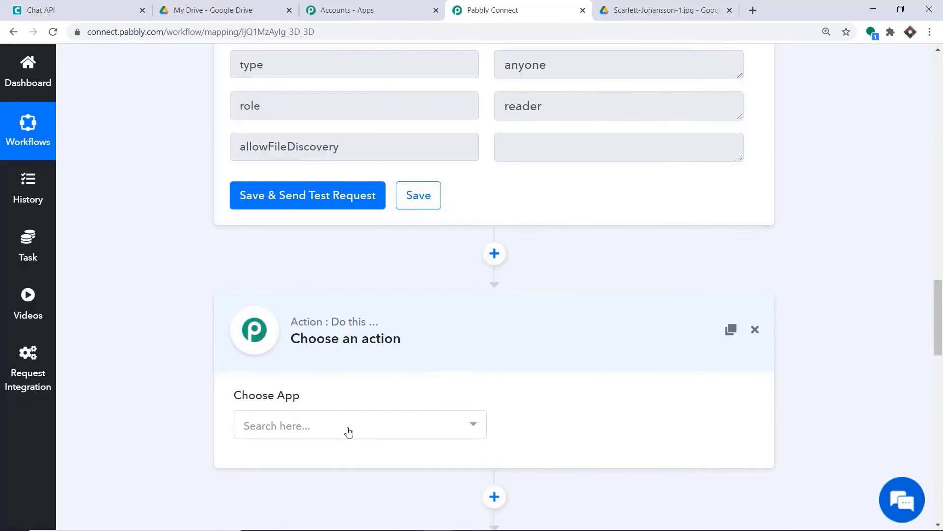
left_click(347, 429)
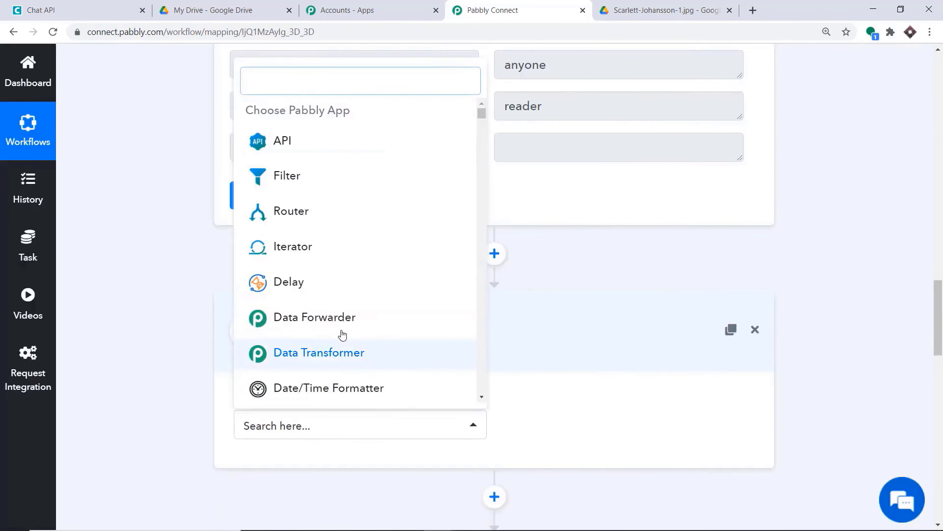
type("DATA")
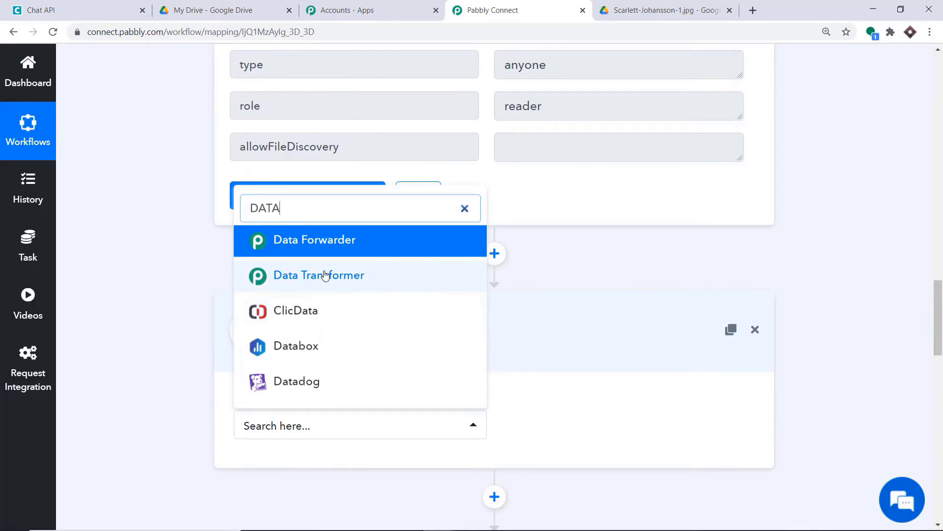
left_click(326, 276)
left_click(566, 420)
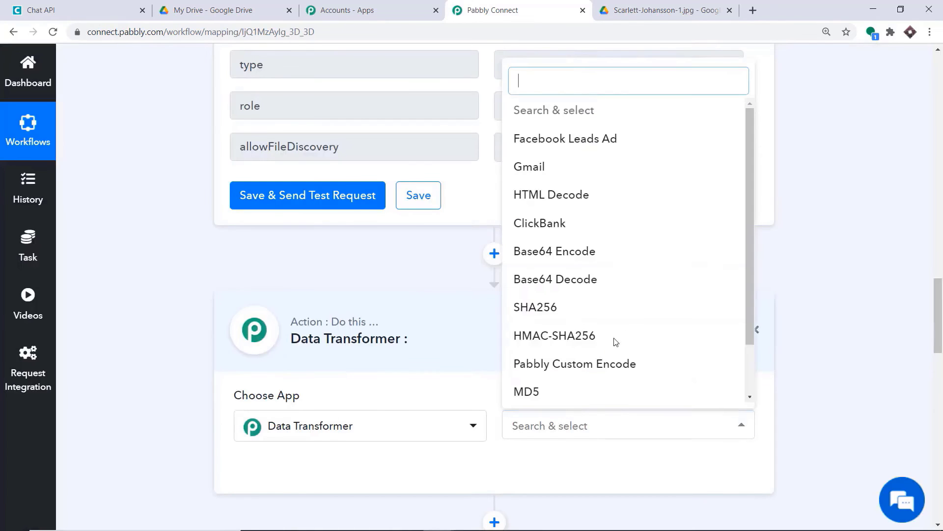
scroll(600, 255, "down", 1)
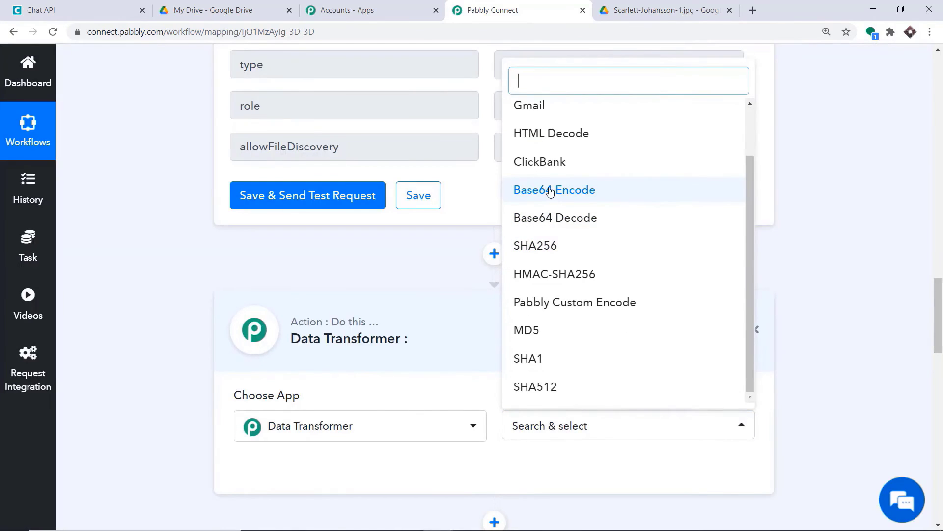
left_click(550, 191)
Connect the Base64 Encode action to Data Transformer and map its Data to the webViewLink from the trigger response
scroll(583, 198, "down", 3)
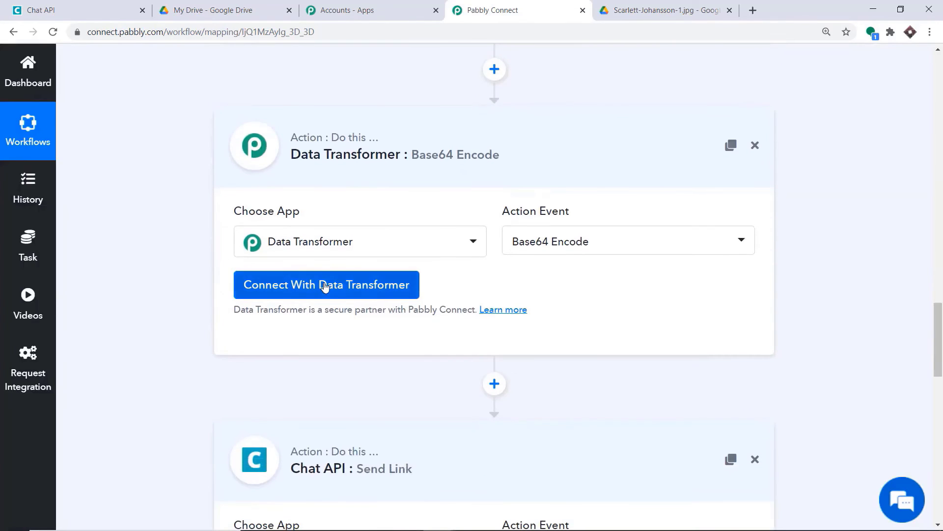
left_click(324, 286)
scroll(563, 247, "down", 1)
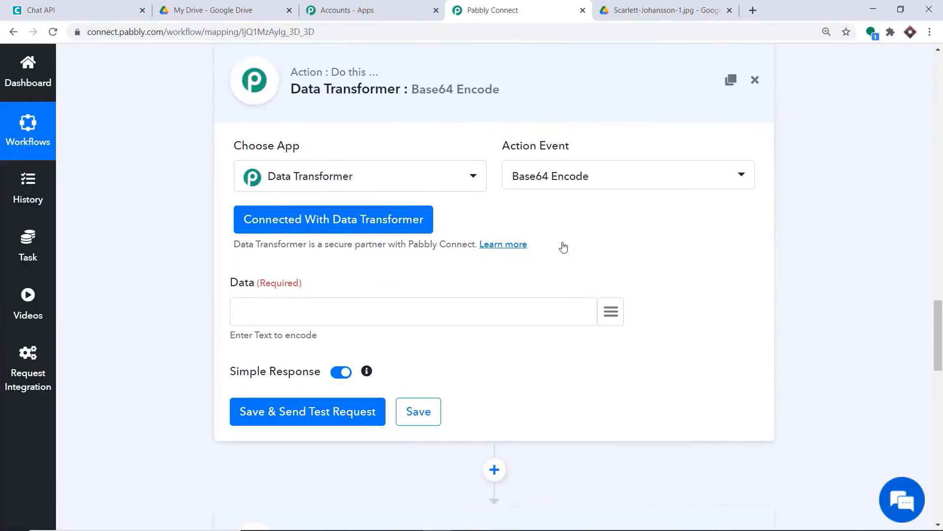
scroll(563, 247, "down", 1)
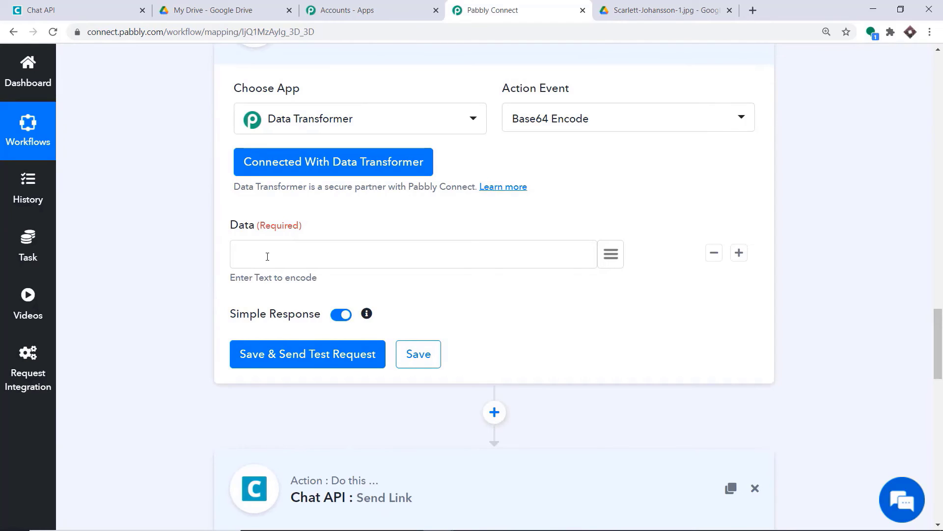
left_click(611, 255)
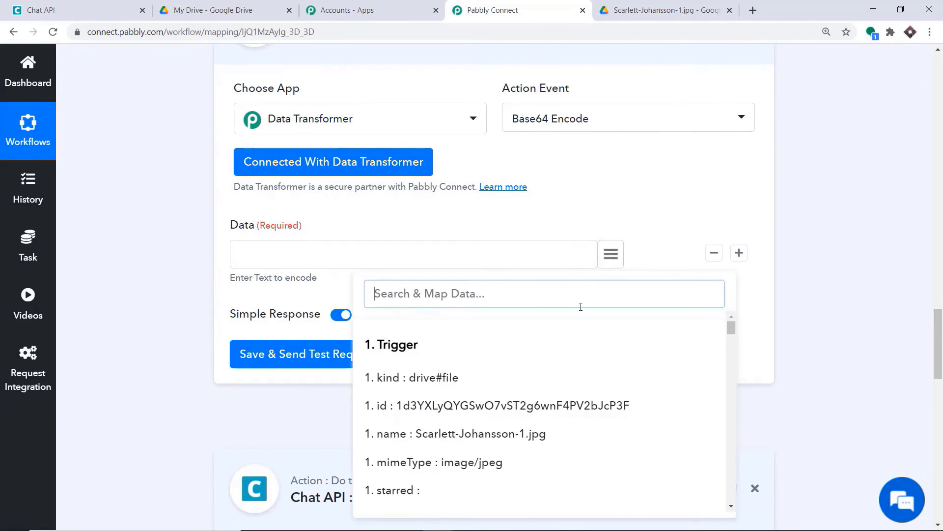
scroll(584, 347, "down", 6)
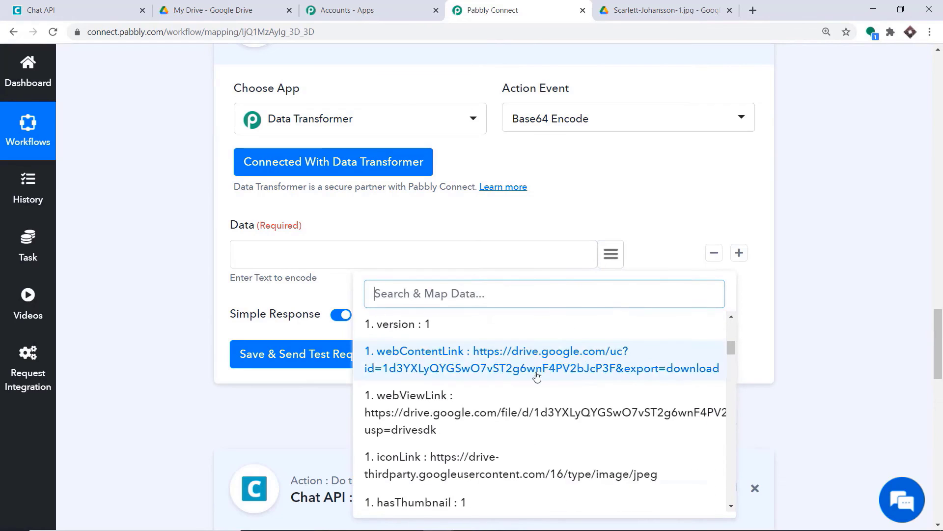
left_click(466, 412)
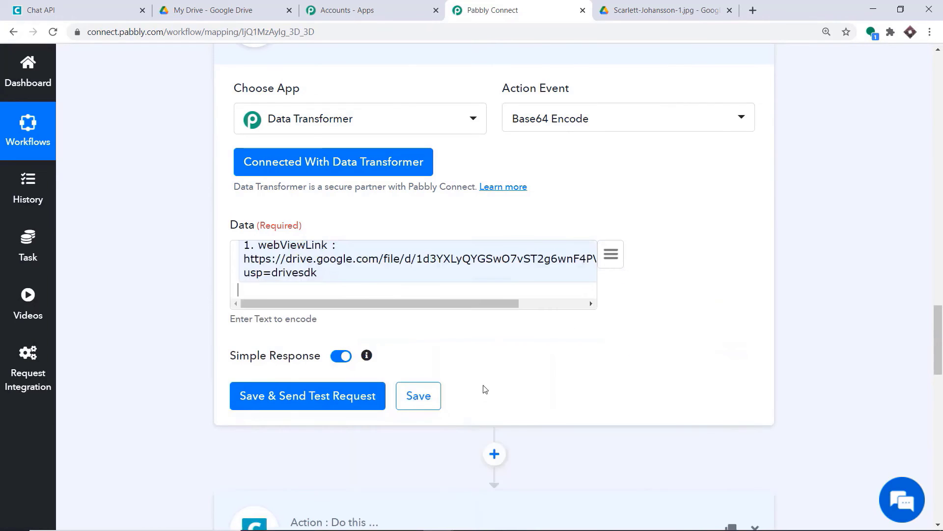
Save the Base64 Encode action, send its test request, and review the full encoded value in the response
left_click(284, 406)
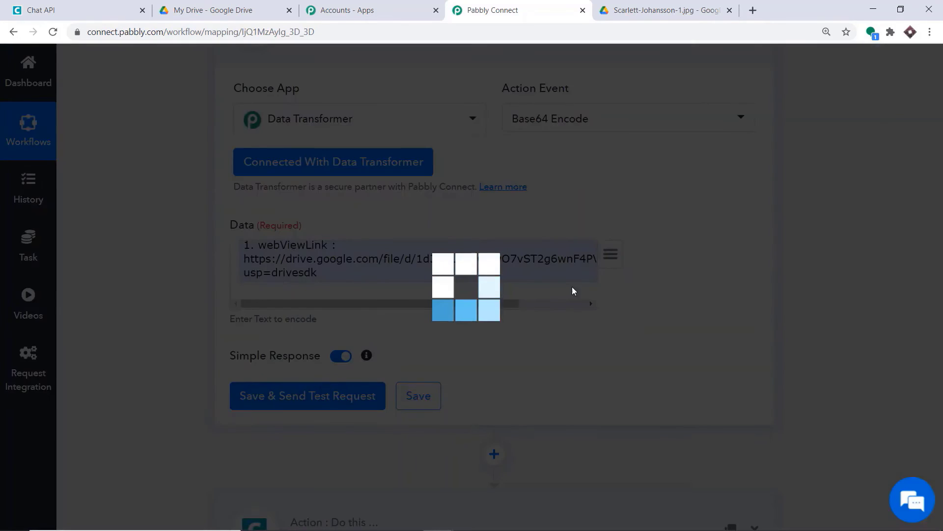
scroll(625, 275, "down", 4)
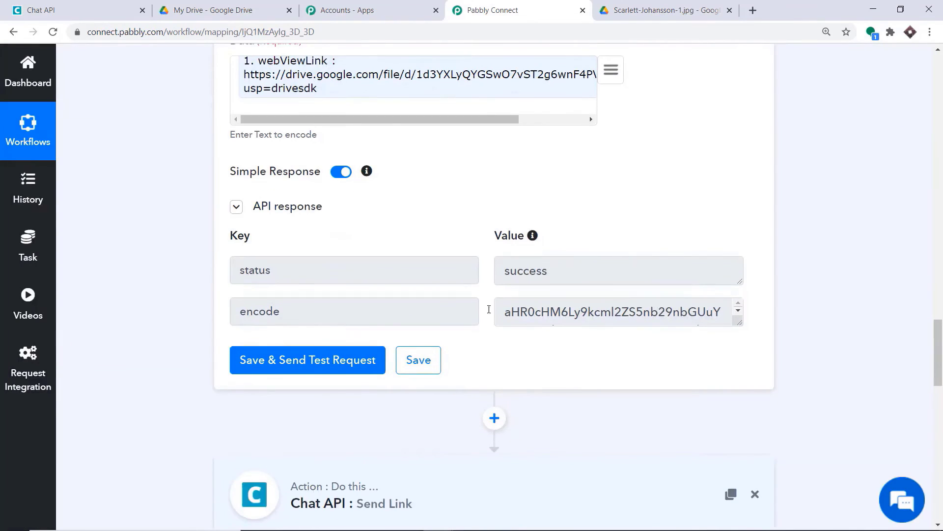
left_click_drag(740, 323, 741, 402)
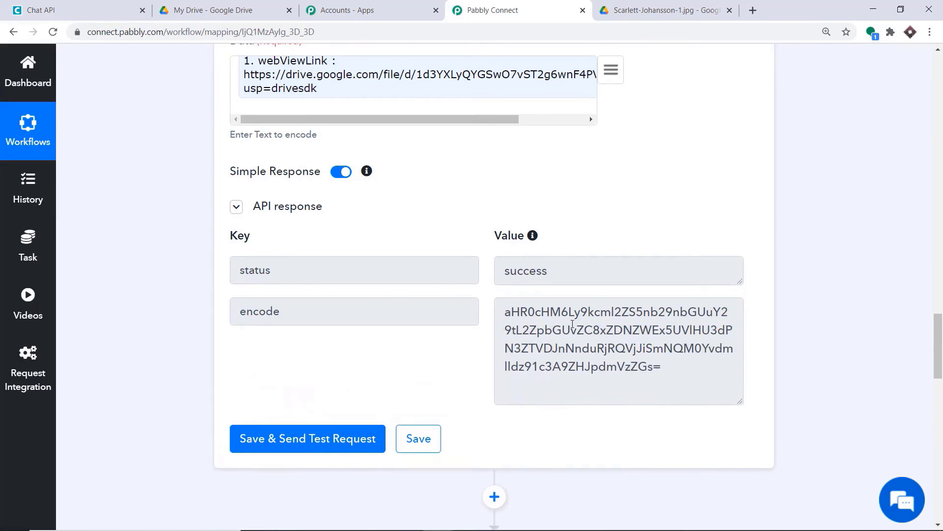
left_click_drag(938, 346, 941, 443)
scroll(910, 324, "up", 8)
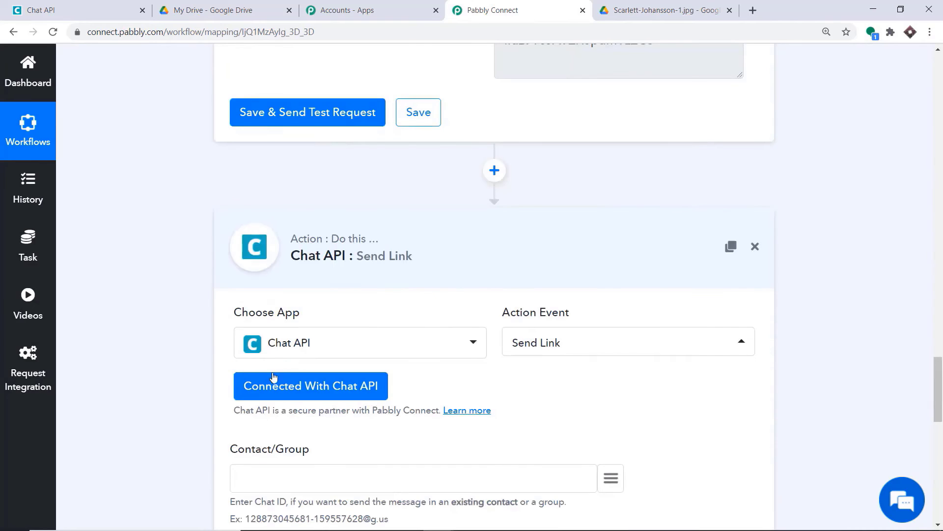
Connect the Send Link action with the existing Chat API #22 credentials and save the connection
left_click(297, 386)
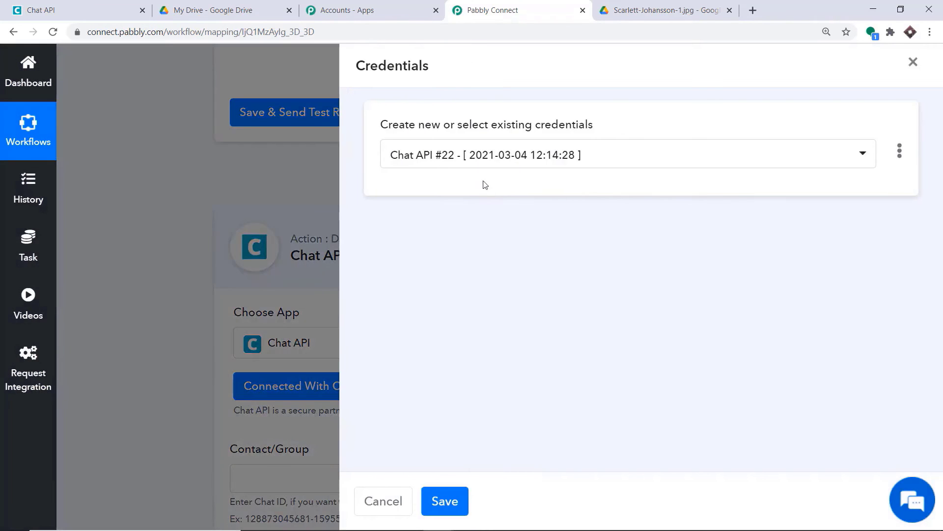
left_click(473, 158)
left_click(429, 420)
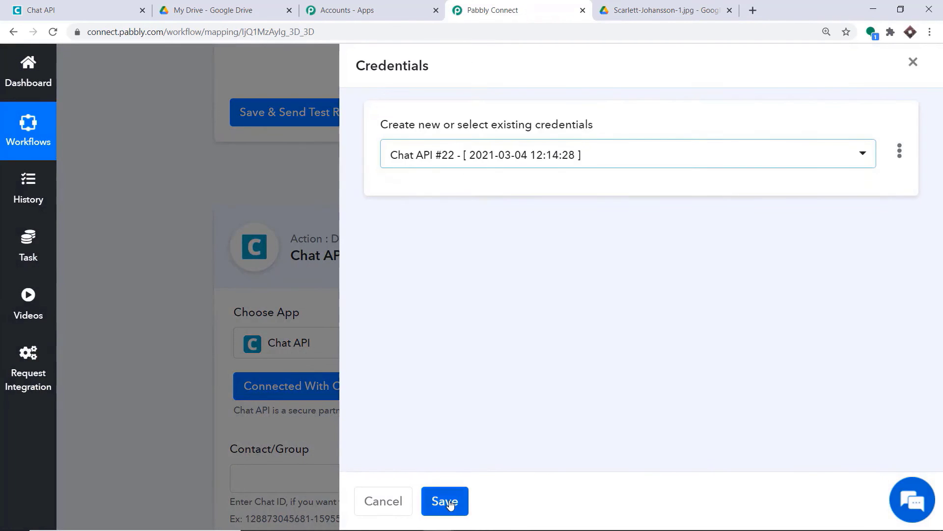
left_click(445, 501)
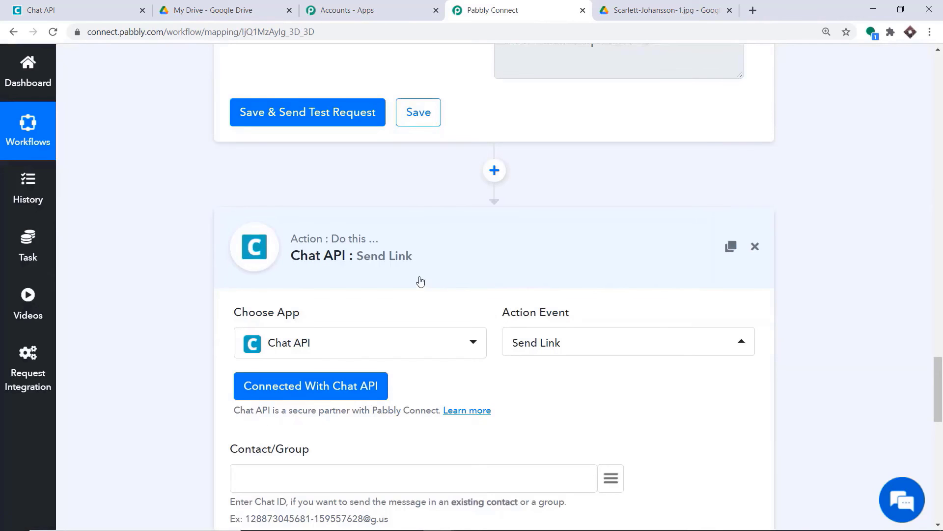
Enter the recipient's phone number, including the country code, as the Send Link action's Phone Number
scroll(488, 280, "down", 4)
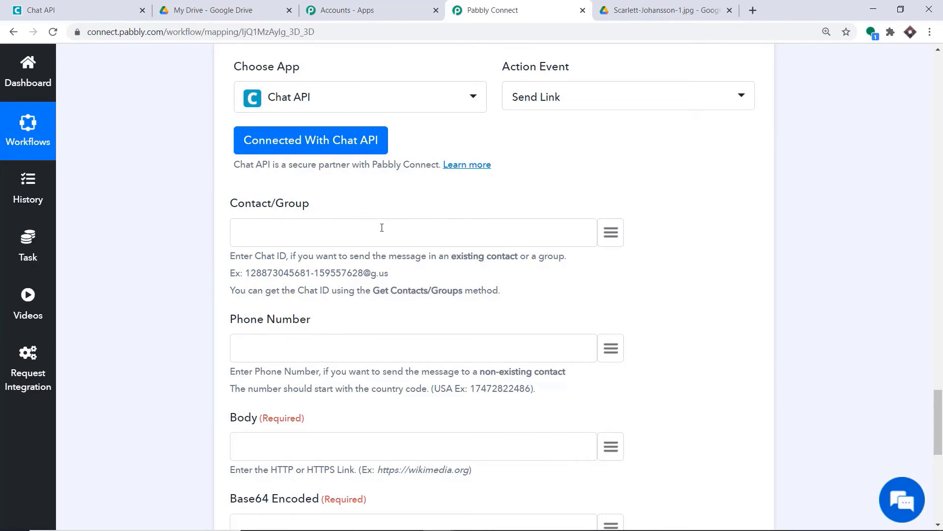
scroll(382, 227, "down", 1)
scroll(502, 162, "down", 1)
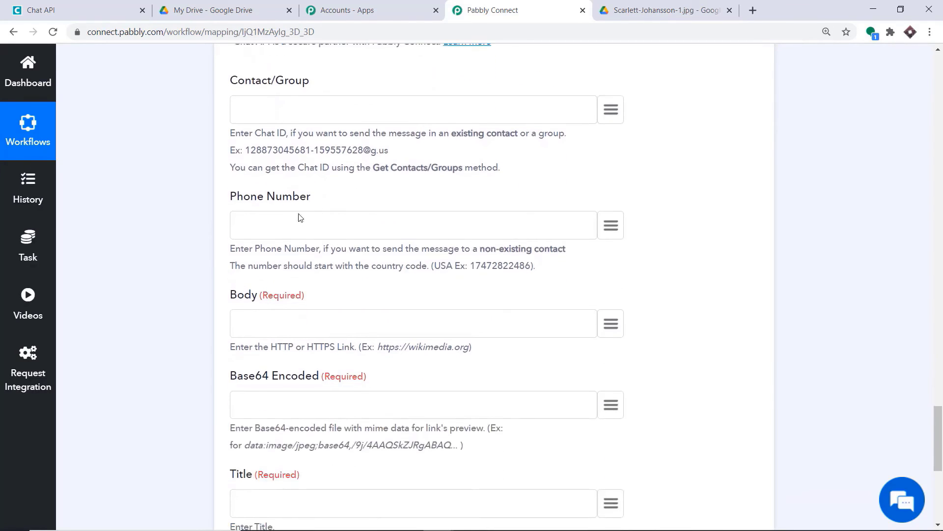
left_click(275, 224)
key("ctrl+v")
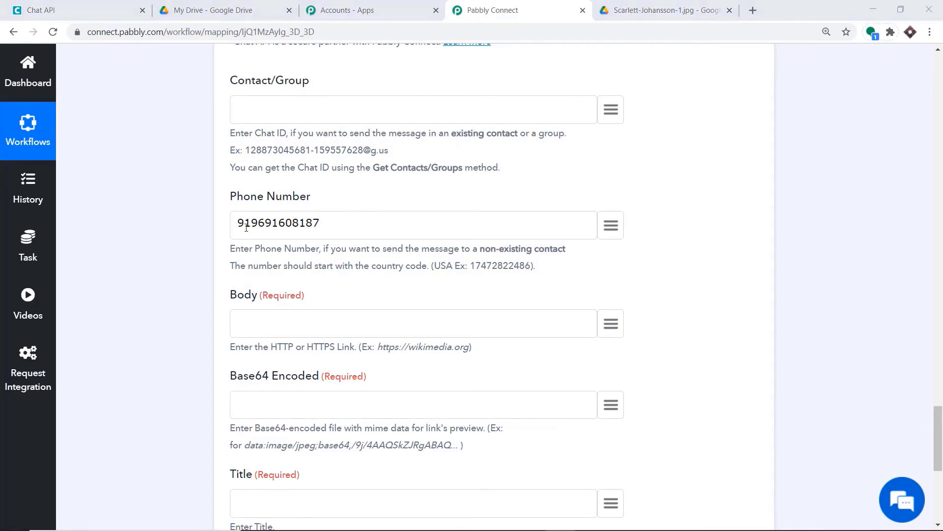
Map the Send Link action's Body to the webViewLink from the trigger response
scroll(310, 216, "down", 2)
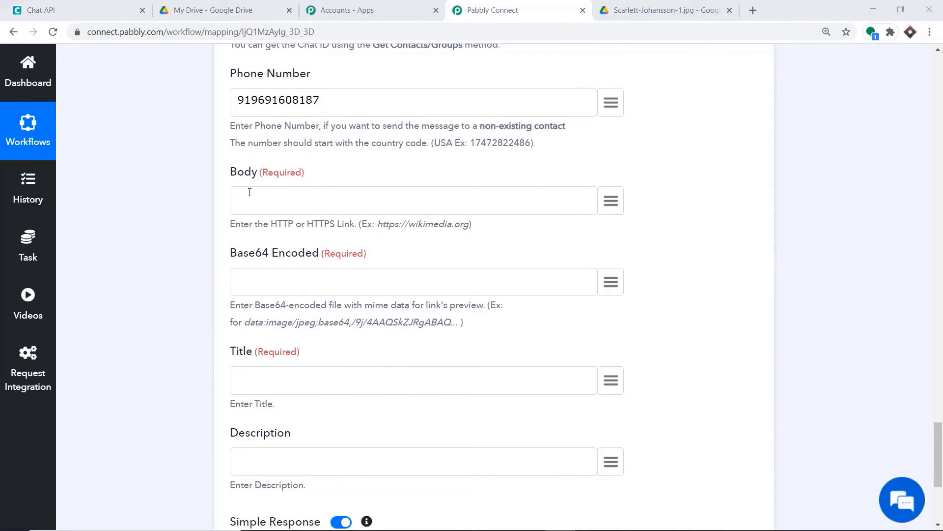
left_click(609, 201)
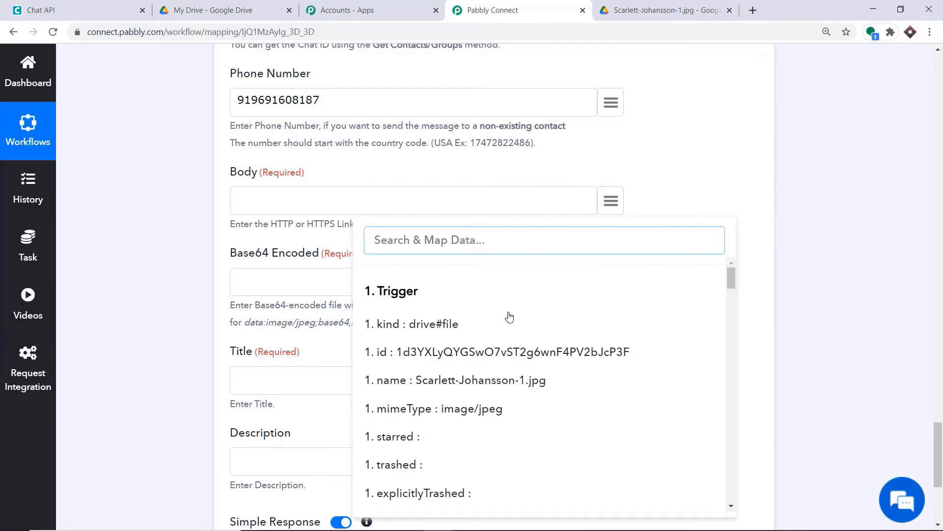
scroll(509, 317, "down", 6)
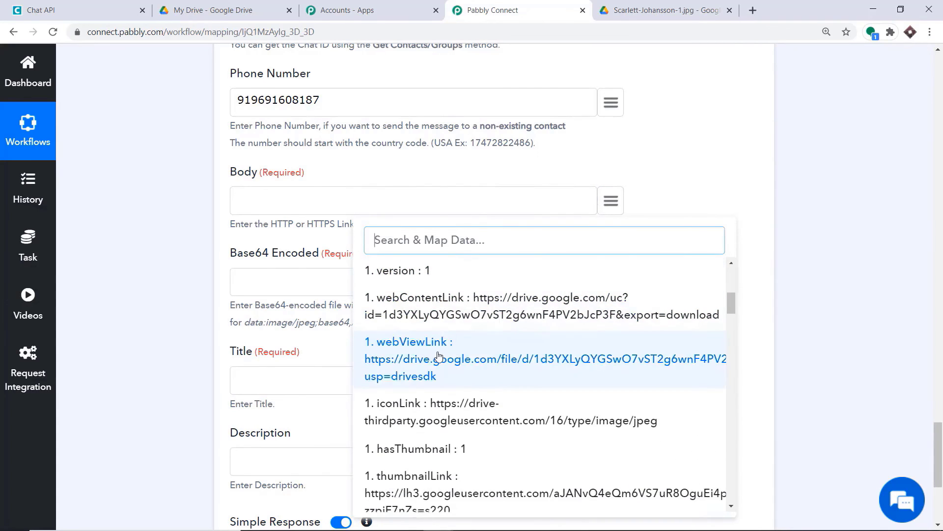
left_click(438, 356)
scroll(614, 346, "up", 1)
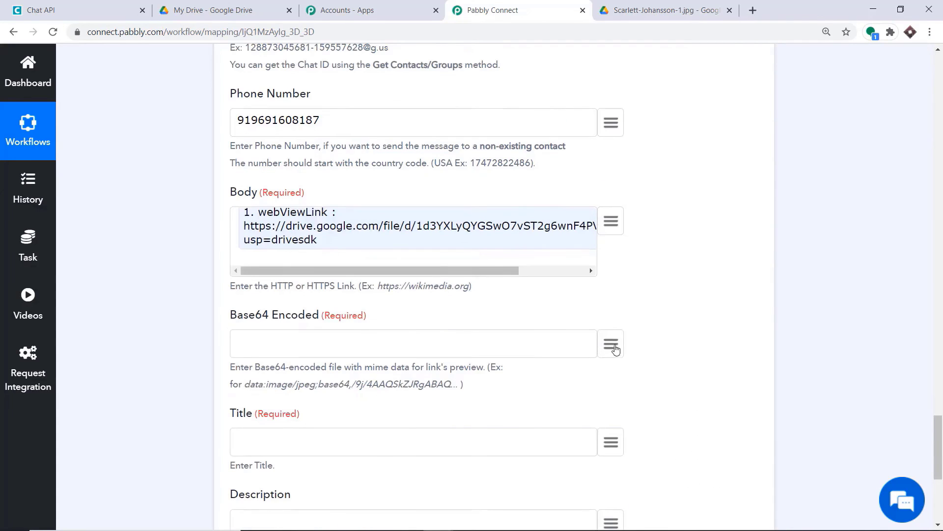
Map Base64 Encoded to the encode value from the Data Transformer response and compare it with that step's output
left_click(613, 345)
scroll(663, 169, "down", 8)
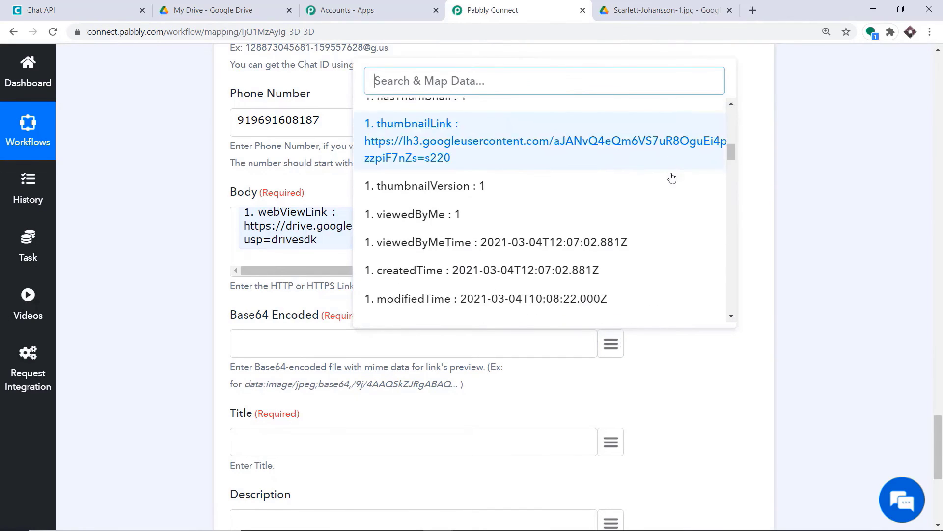
scroll(672, 178, "down", 15)
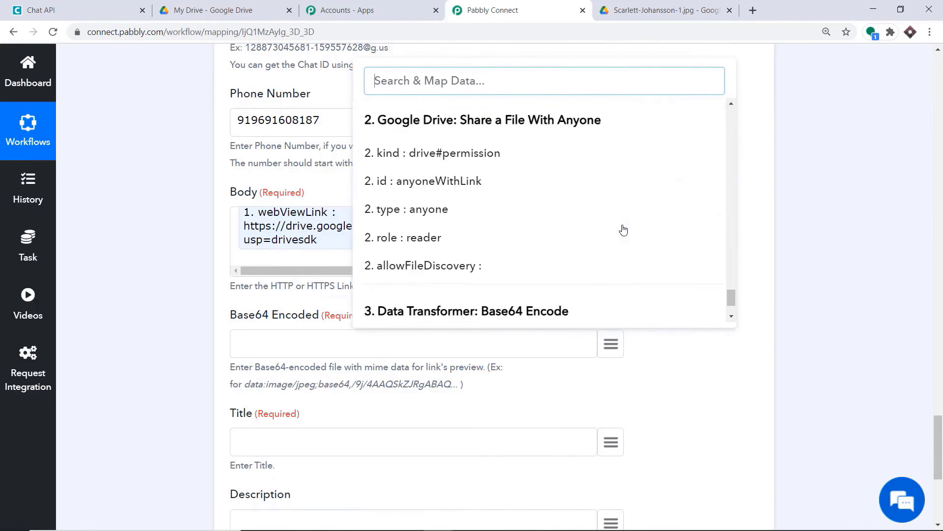
scroll(623, 230, "down", 3)
left_click(442, 301)
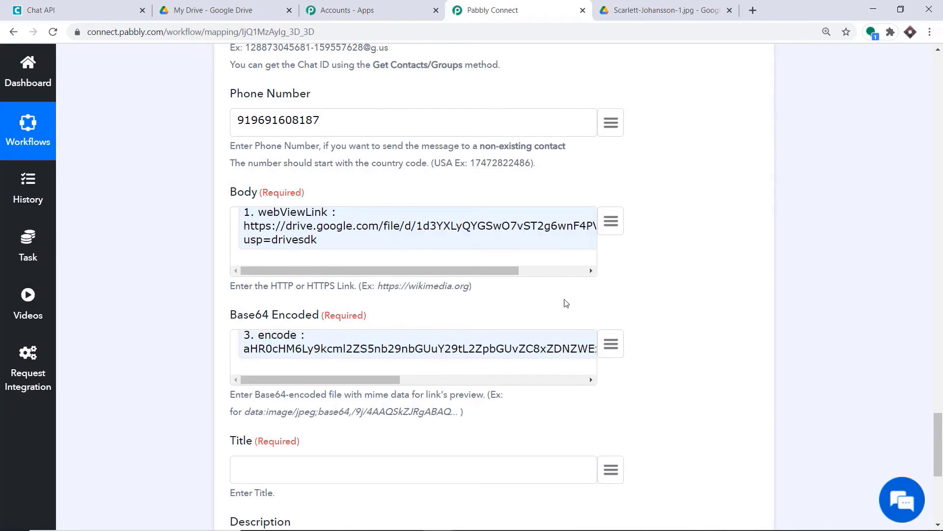
scroll(564, 304, "up", 12)
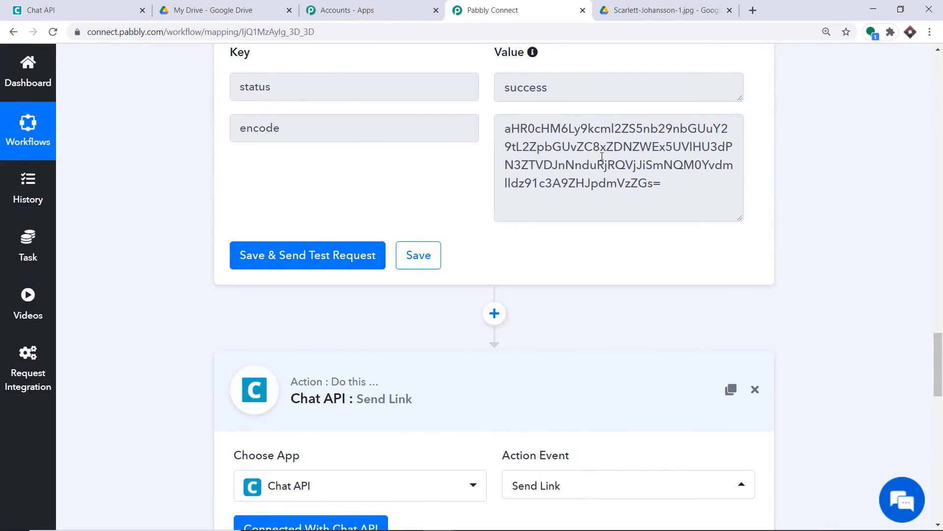
scroll(602, 156, "down", 18)
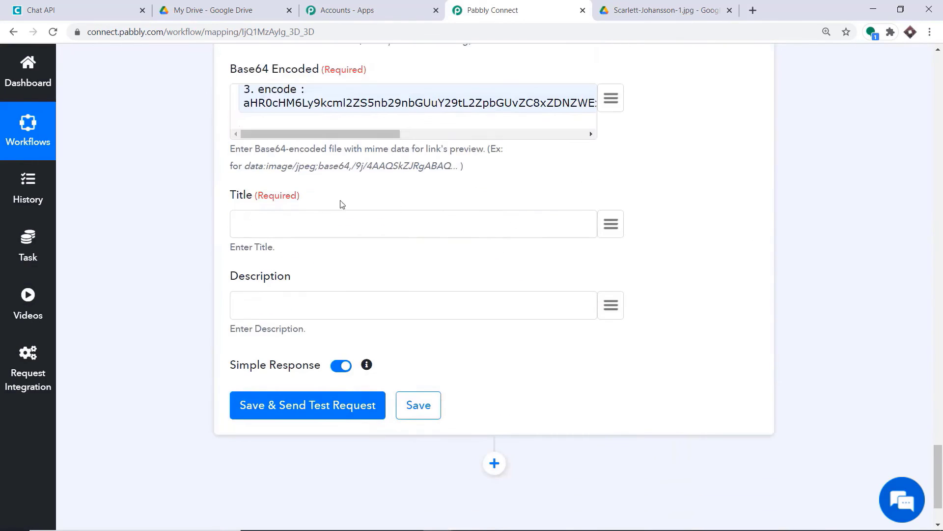
Check the image file in Google Drive and map the message Title to the file name from the trigger response
left_click(661, 12)
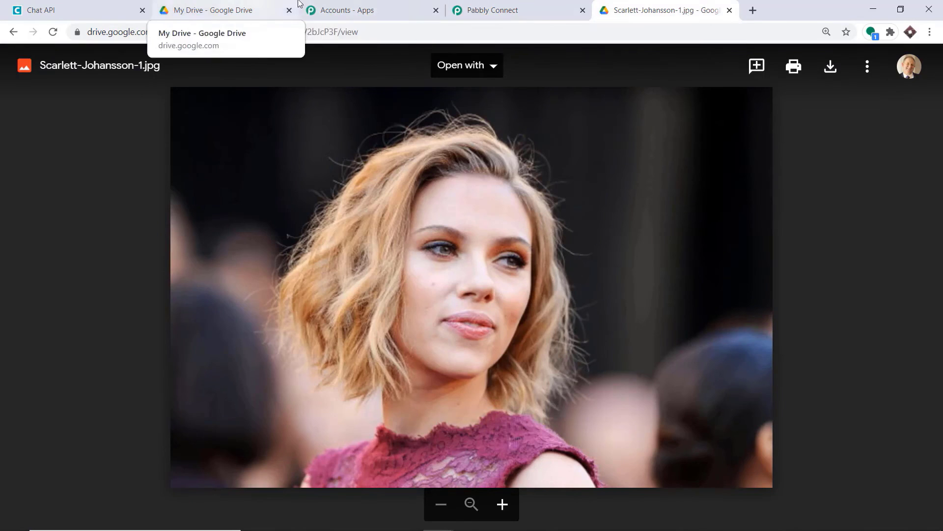
left_click(494, 11)
left_click(610, 223)
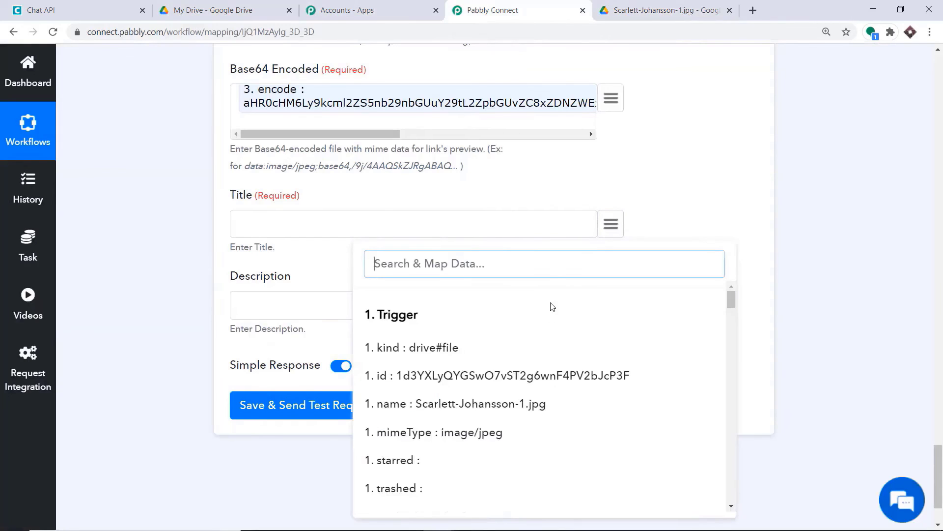
left_click(503, 404)
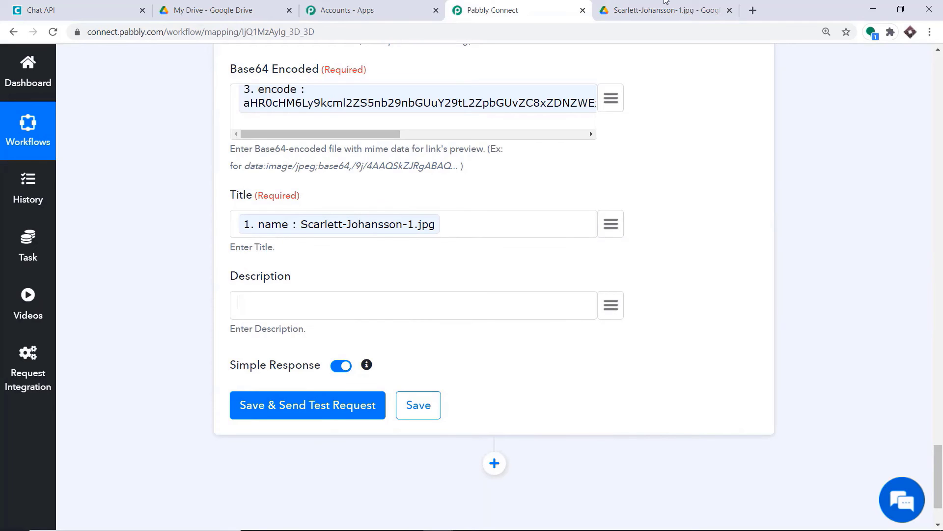
Set the Description to "This file is from" followed by the trigger's lastModifyingUser > displayName value
left_click(666, 15)
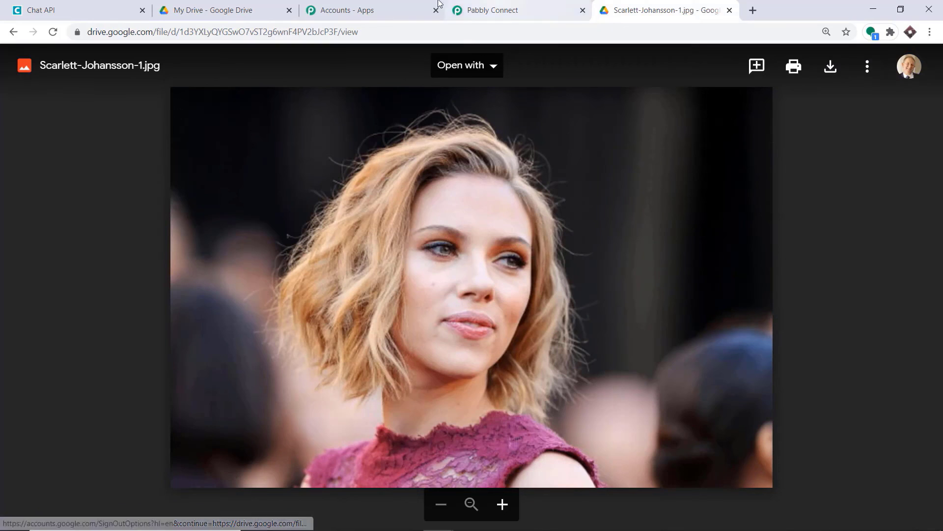
left_click(485, 10)
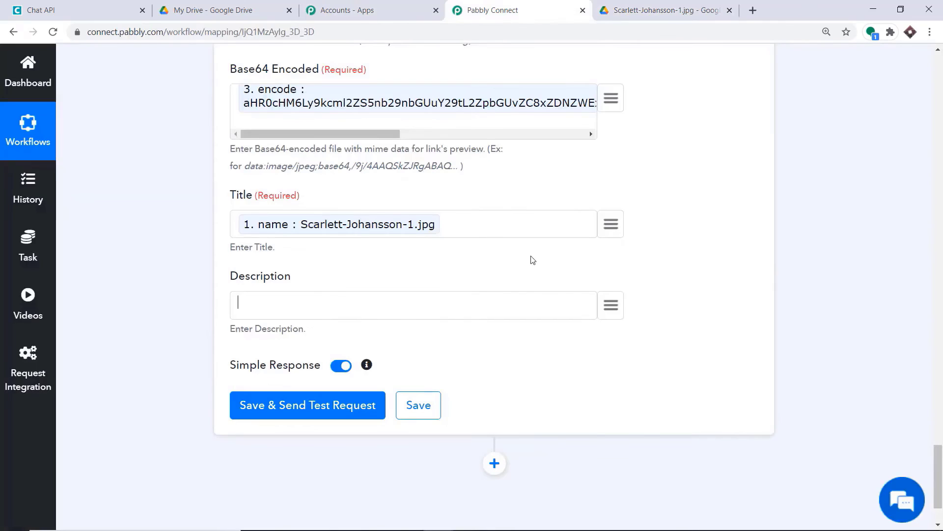
left_click(611, 306)
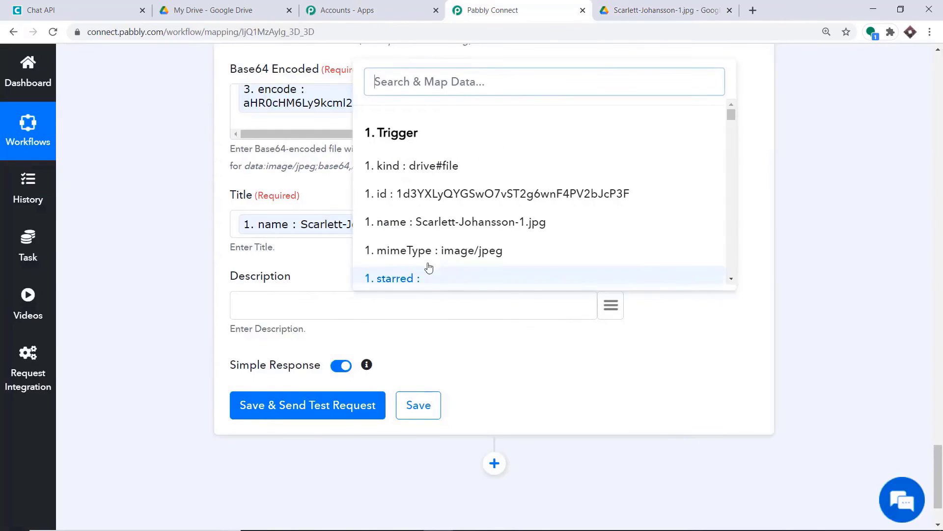
left_click(251, 301)
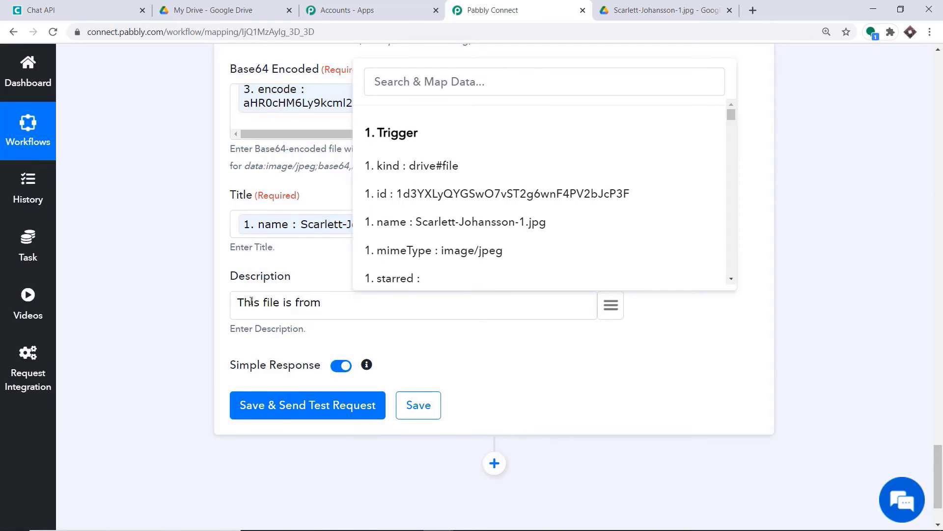
left_click(406, 84)
type("man")
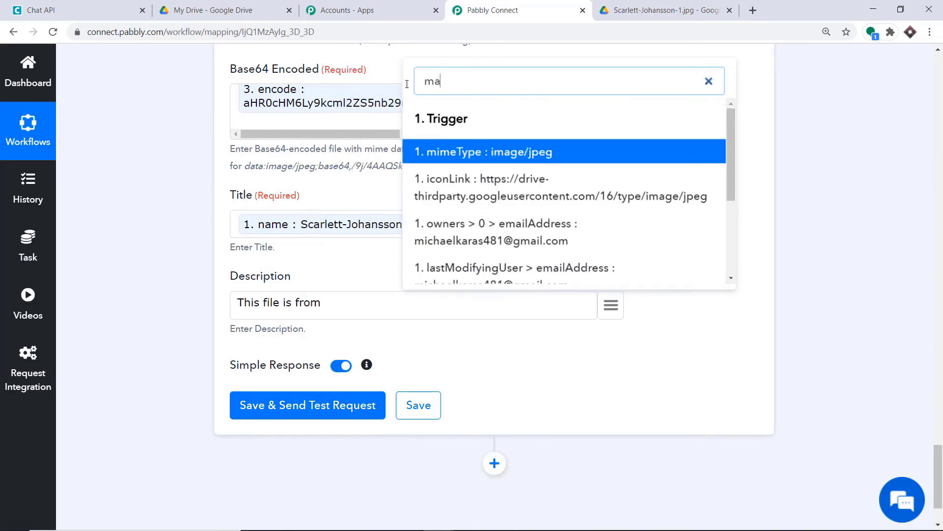
key("BackSpace")
key("BackSpace")
key("BackSpace")
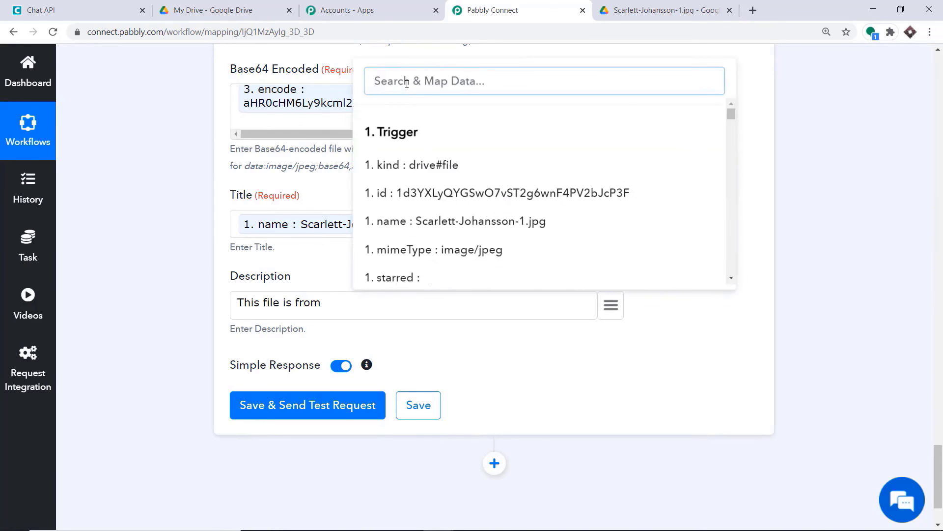
type("mich")
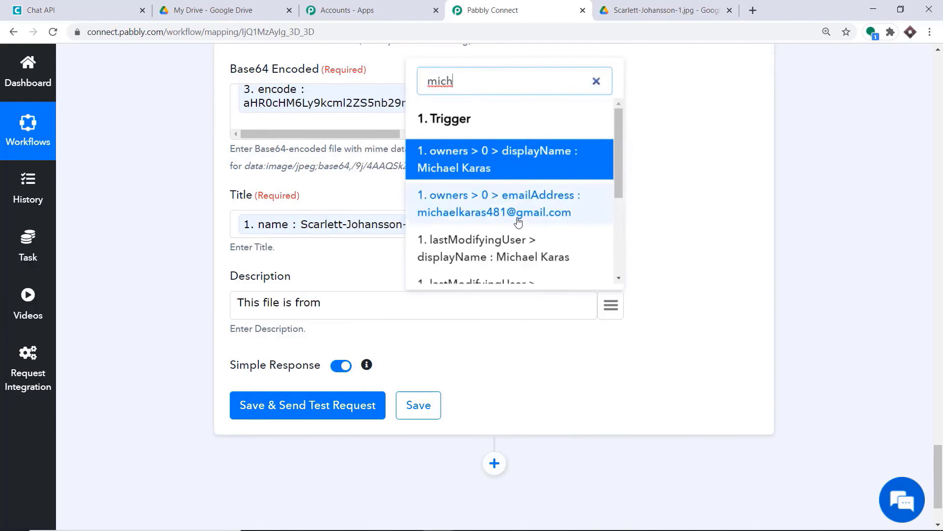
left_click(511, 255)
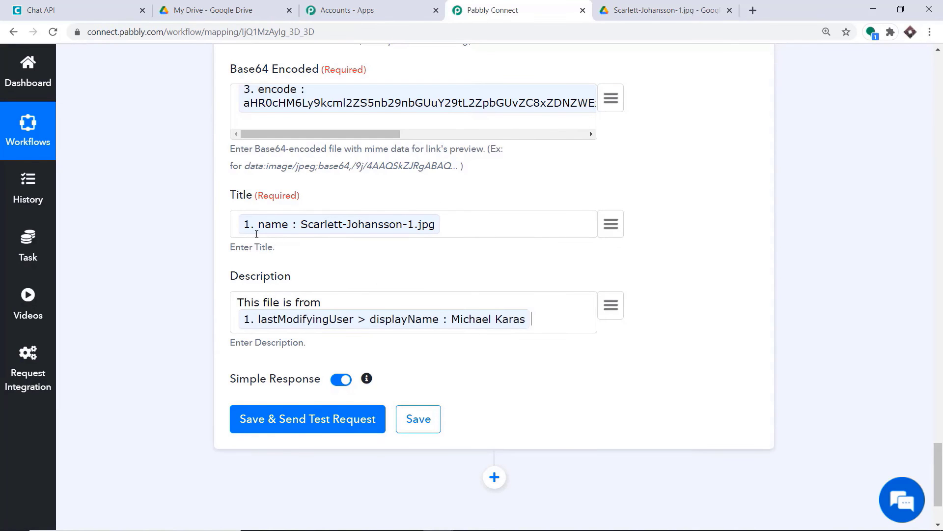
Review the mapped Send Link fields, then save the action and send its test request
scroll(316, 232, "up", 1)
scroll(423, 270, "up", 1)
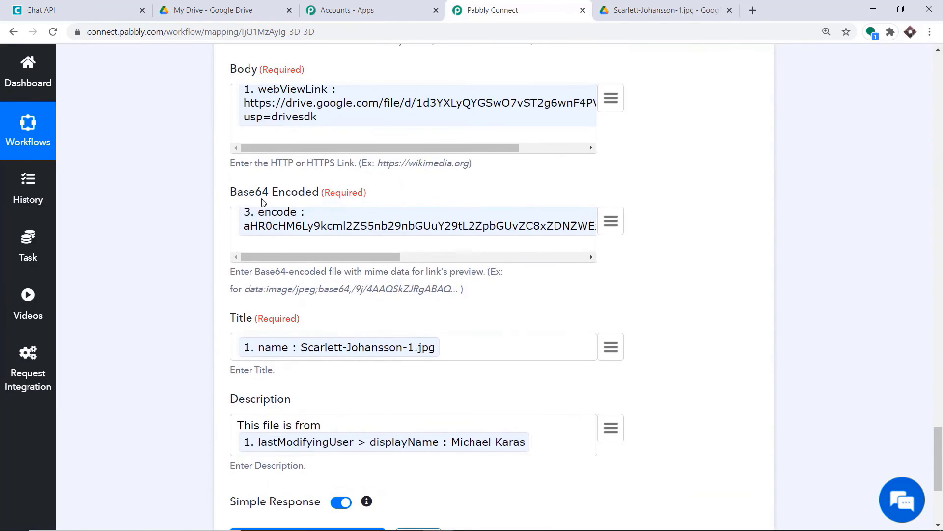
scroll(285, 216, "up", 2)
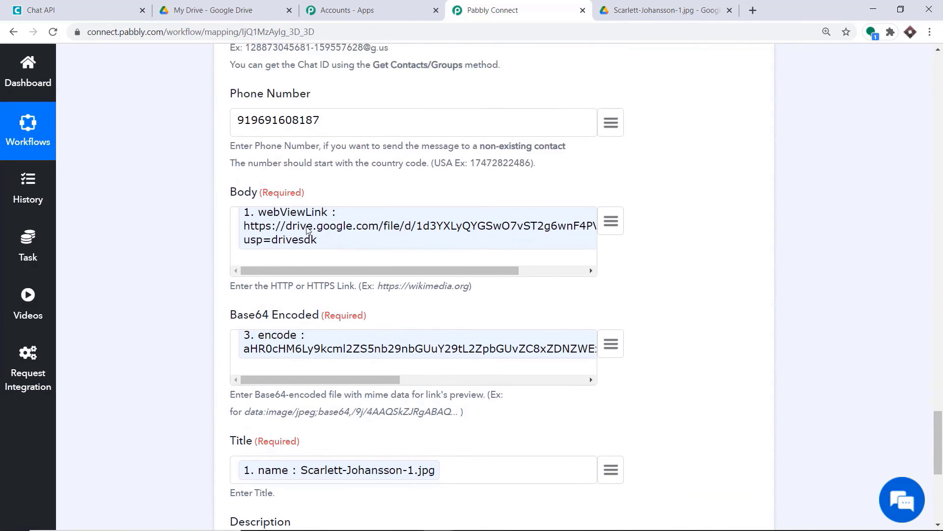
scroll(307, 230, "up", 1)
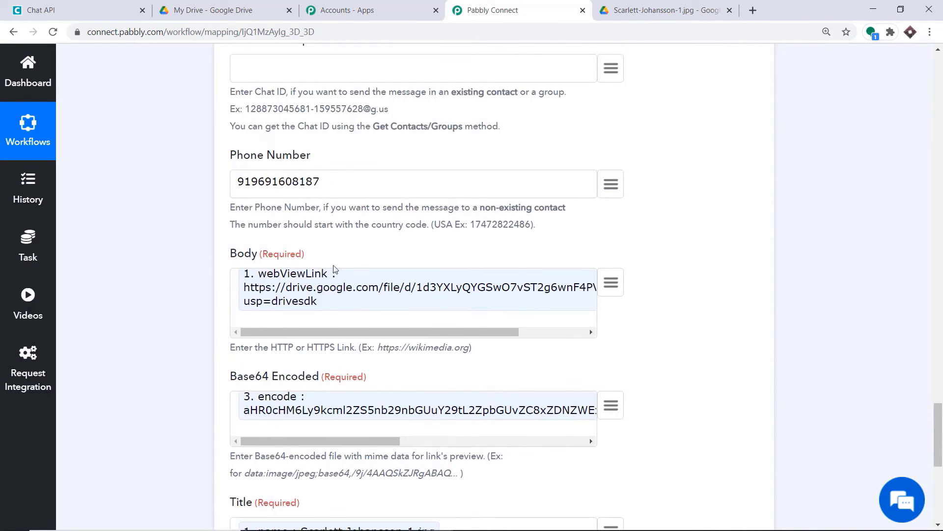
left_click(641, 6)
left_click(493, 10)
scroll(301, 176, "up", 1)
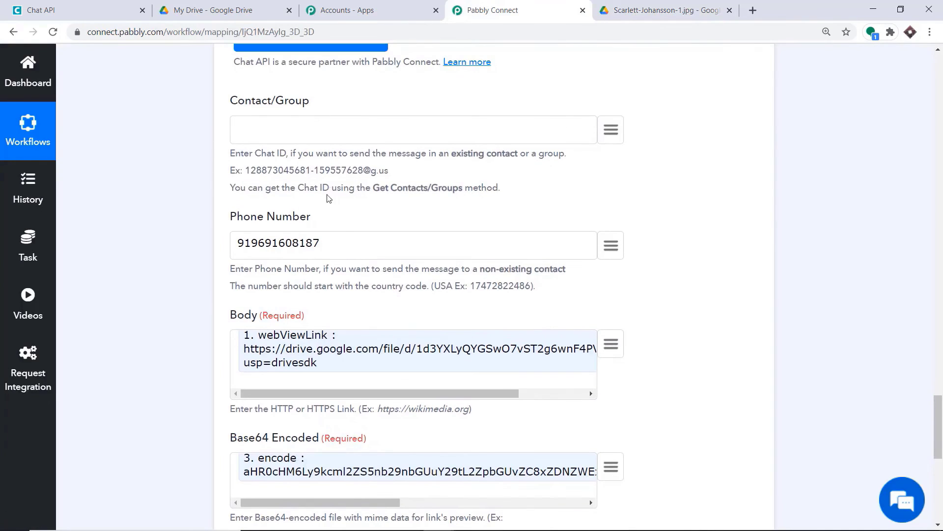
scroll(330, 194, "down", 8)
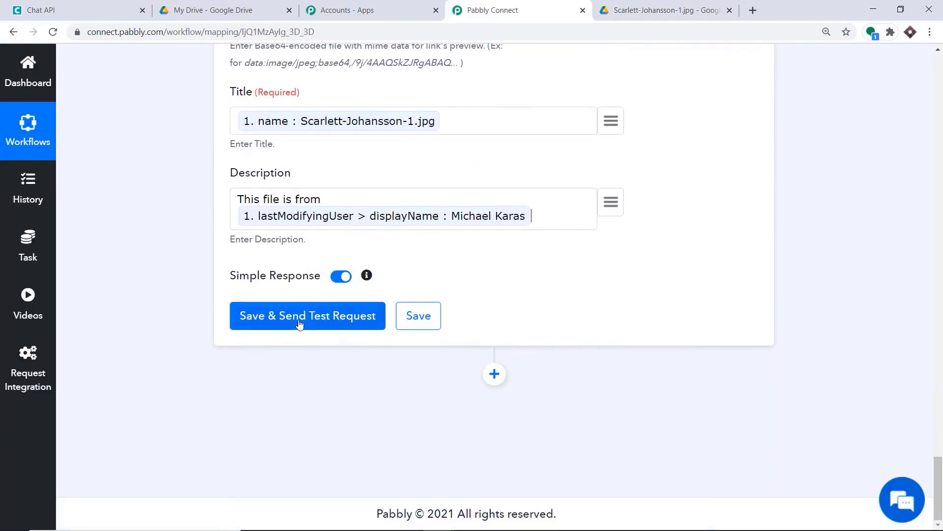
left_click(338, 324)
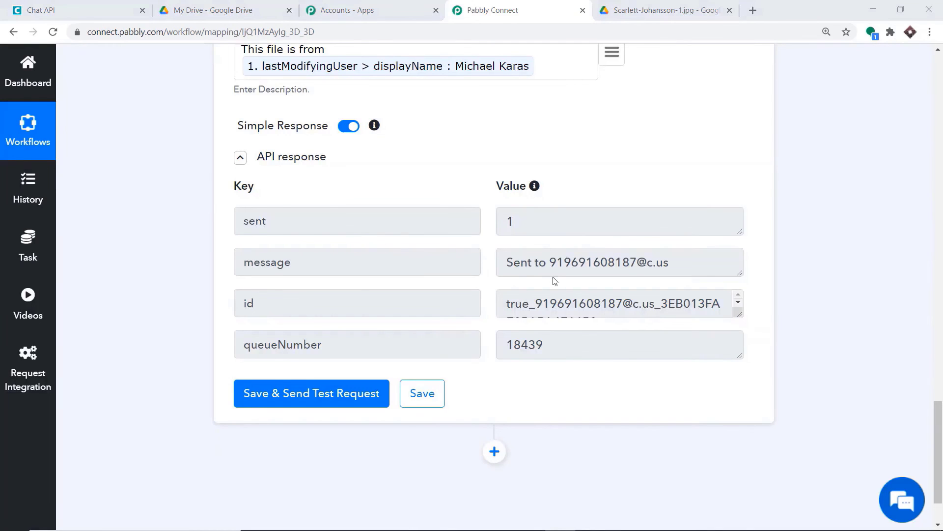
Switch to WhatsApp Web in a new browser tab and open the most recent chat to check the delivered file link
left_click(752, 10)
type("wh")
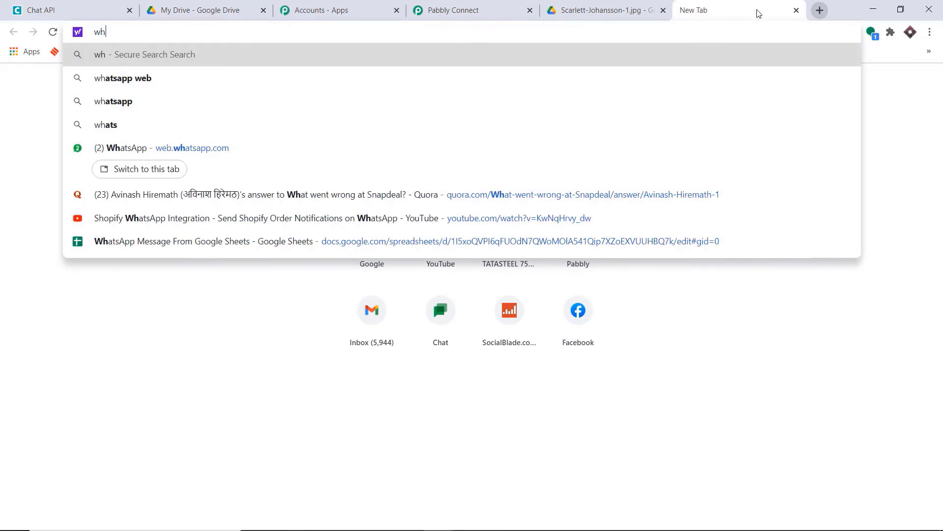
left_click(202, 151)
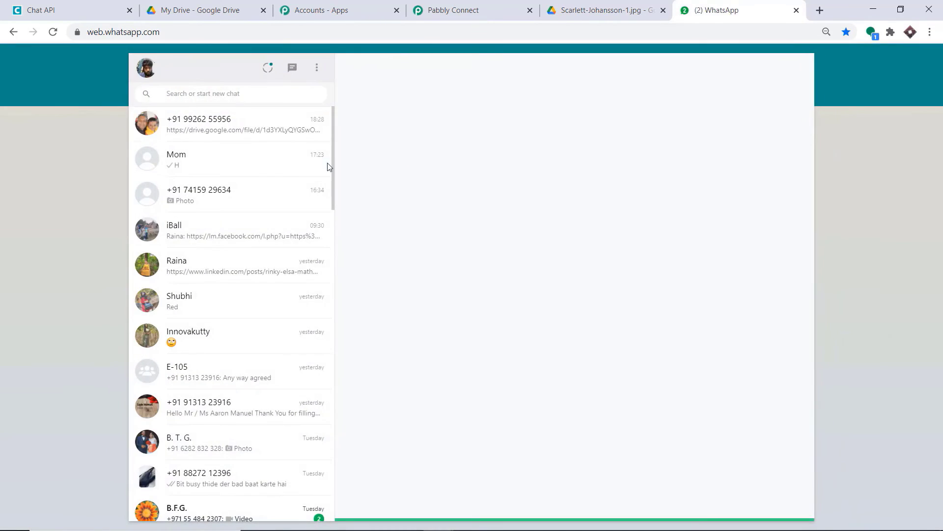
left_click(243, 133)
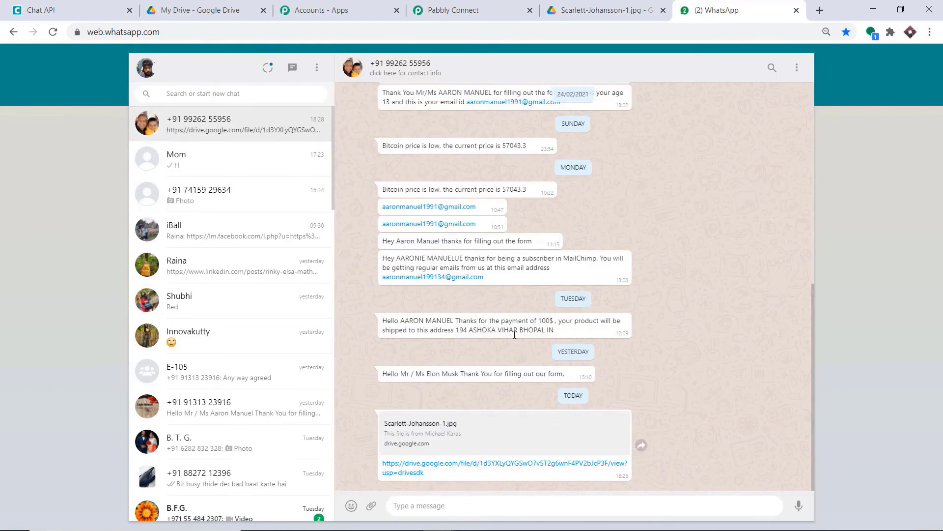
Open the Google Drive link delivered in the WhatsApp chat to check the shared image
left_click(430, 464)
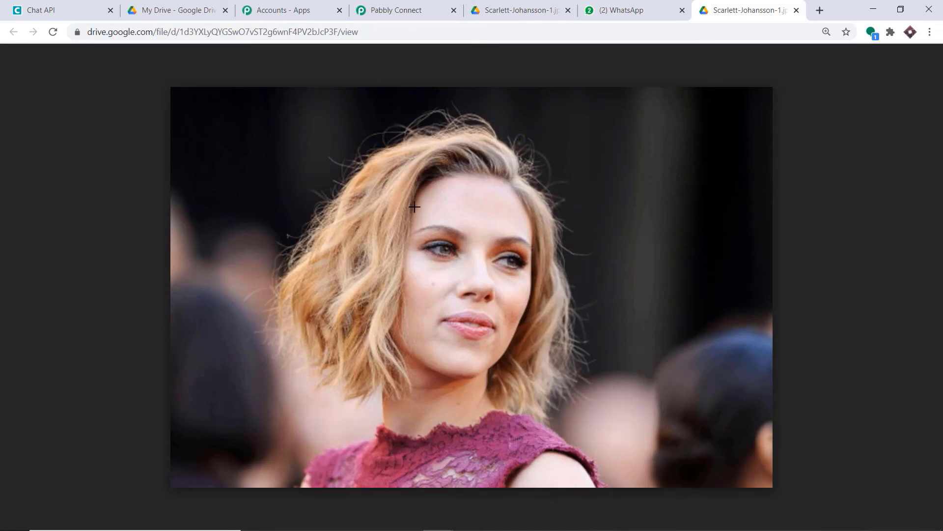
Return to the Google Drive To WhatsApp workflow, collapse its trigger and three actions, and review their sequence
left_click(413, 6)
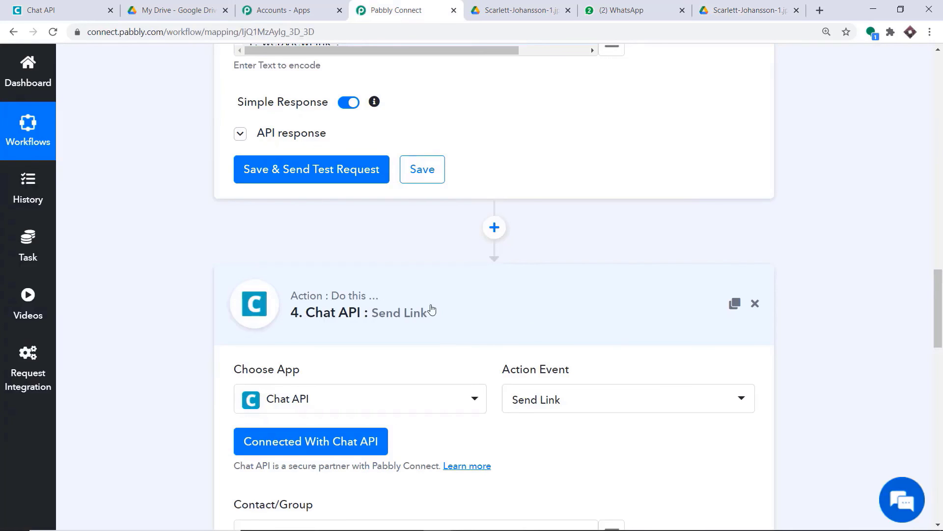
left_click(473, 308)
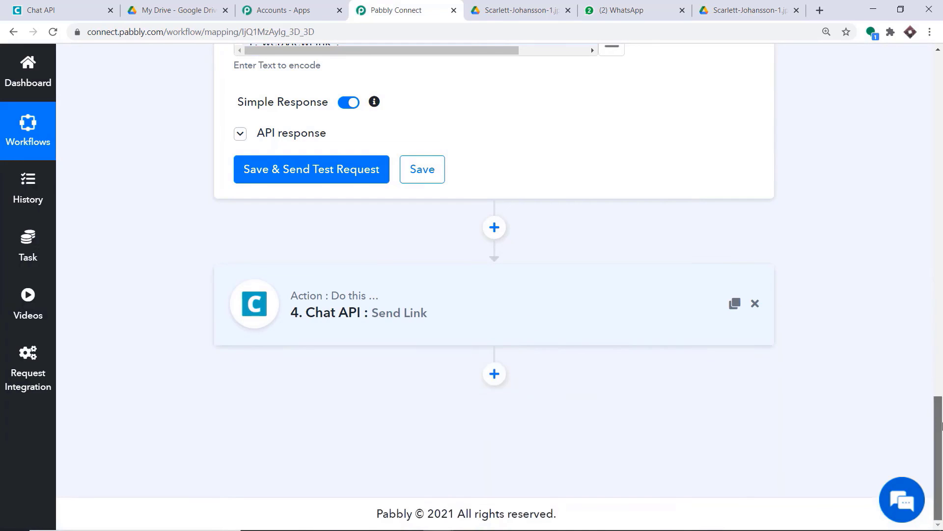
left_click_drag(935, 424, 936, 338)
scroll(766, 294, "up", 3)
left_click(479, 277)
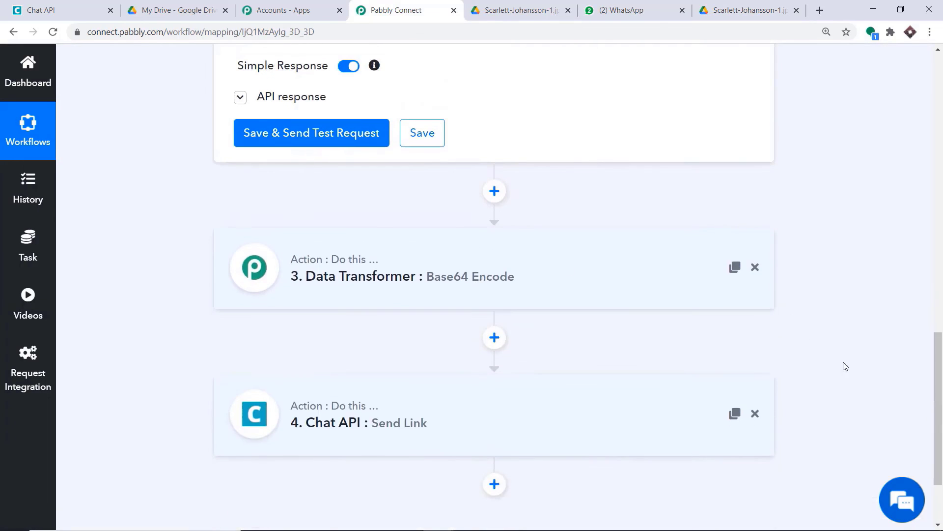
scroll(942, 404, "up", 9)
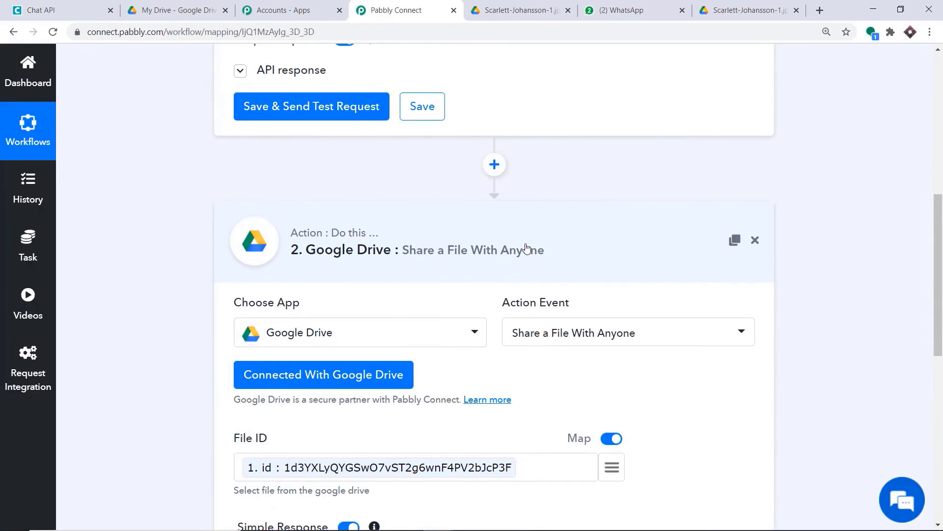
left_click(527, 249)
scroll(492, 172, "up", 7)
left_click(476, 179)
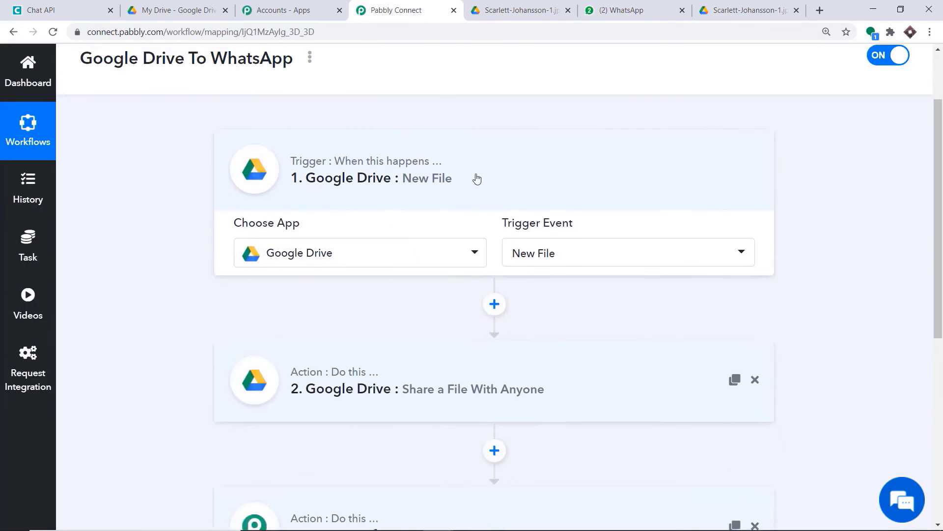
scroll(938, 230, "down", 2)
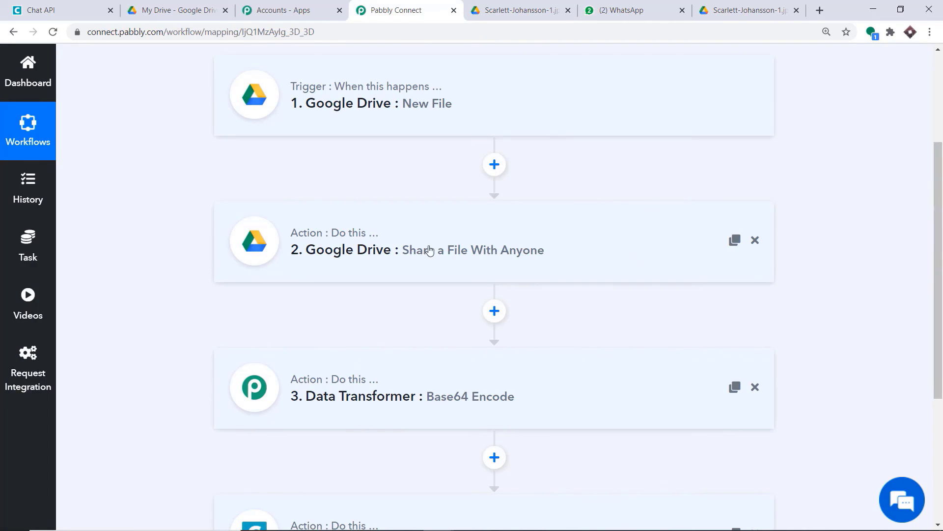
scroll(607, 220, "down", 2)
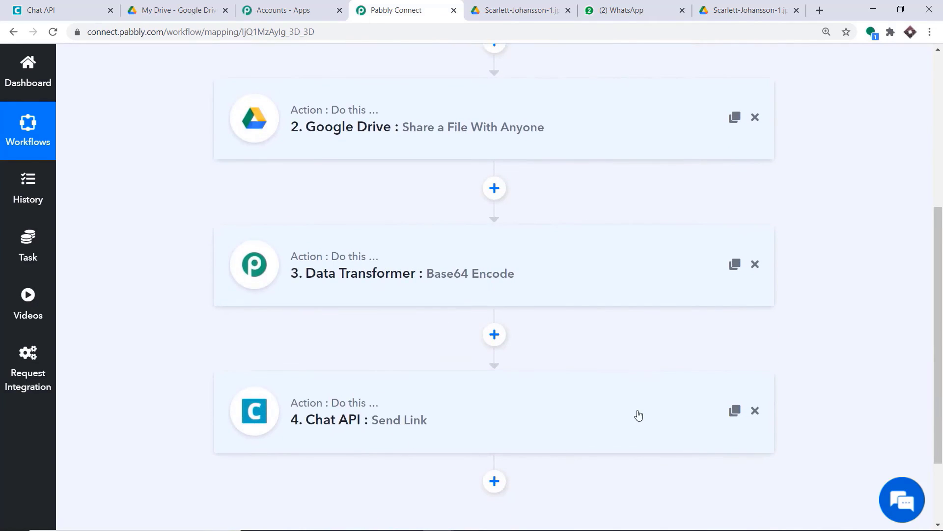
scroll(637, 414, "up", 3)
scroll(340, 369, "down", 3)
Create a new Google Sheets spreadsheet from My Drive and name it "DATABASE 101"
left_click(187, 3)
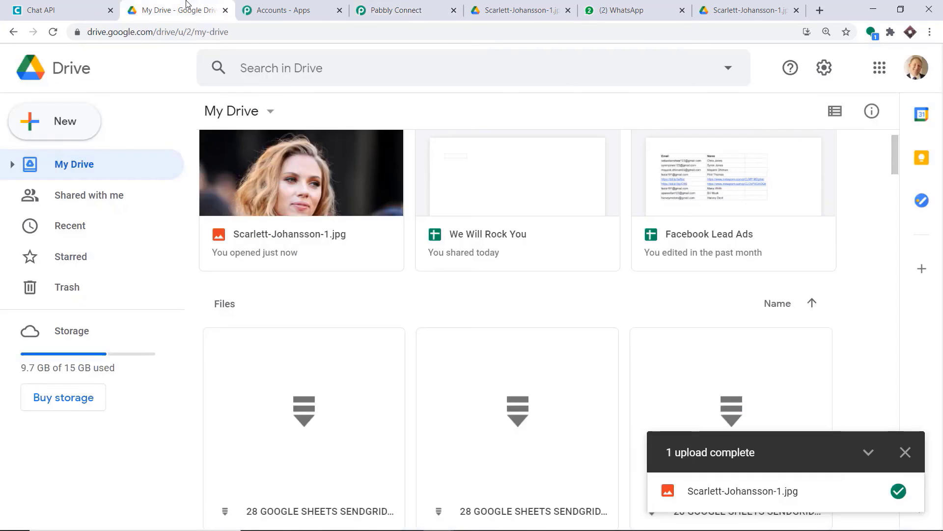
left_click(64, 126)
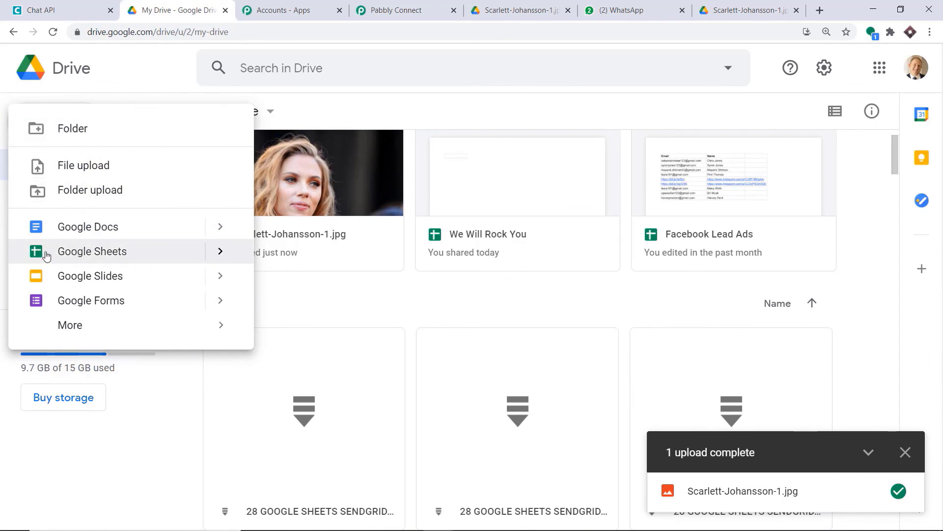
left_click(83, 253)
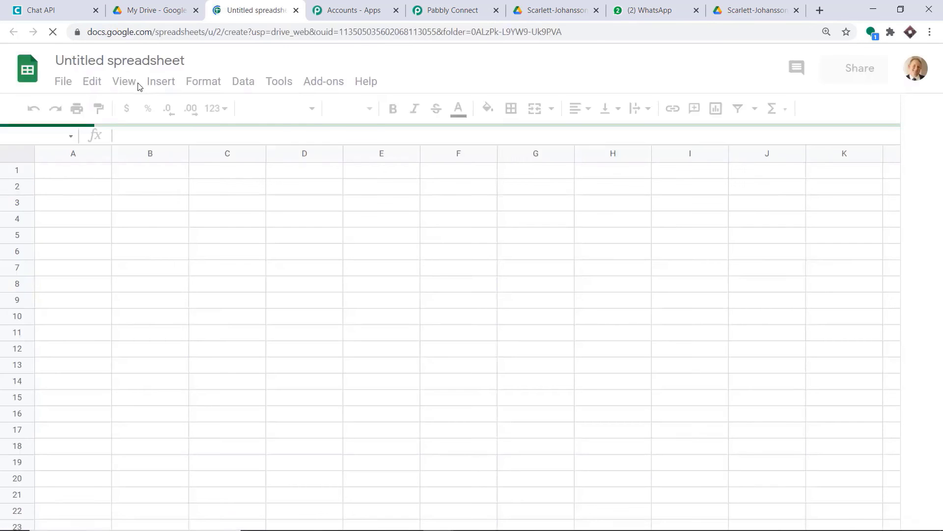
left_click(154, 63)
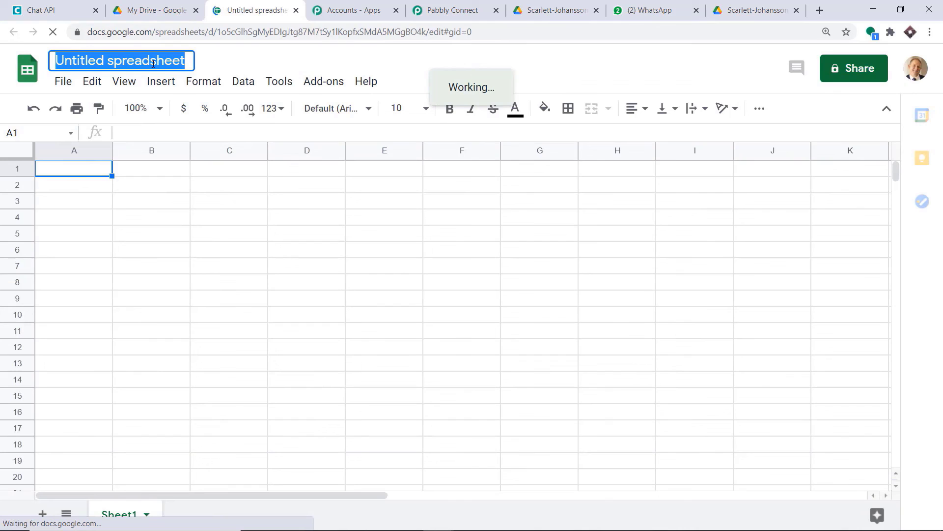
key("BackSpace")
type("DATA ")
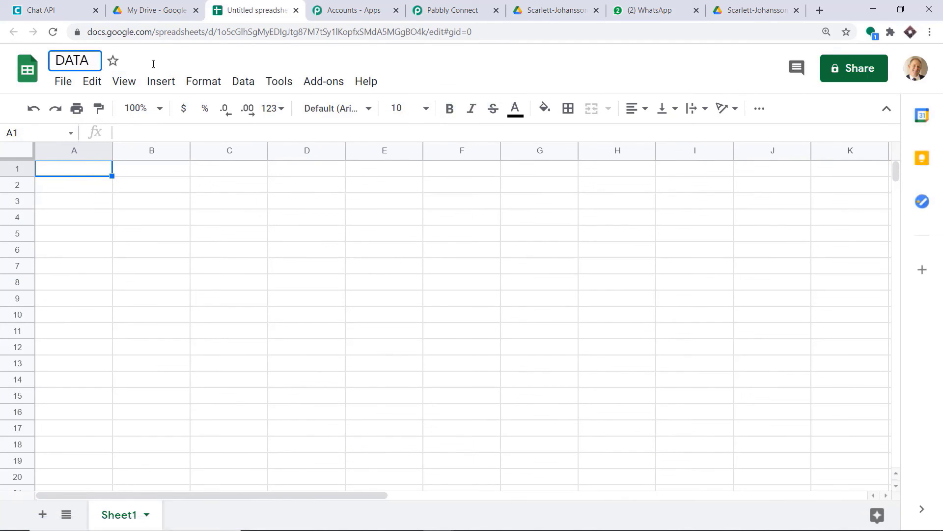
type("BASE 1")
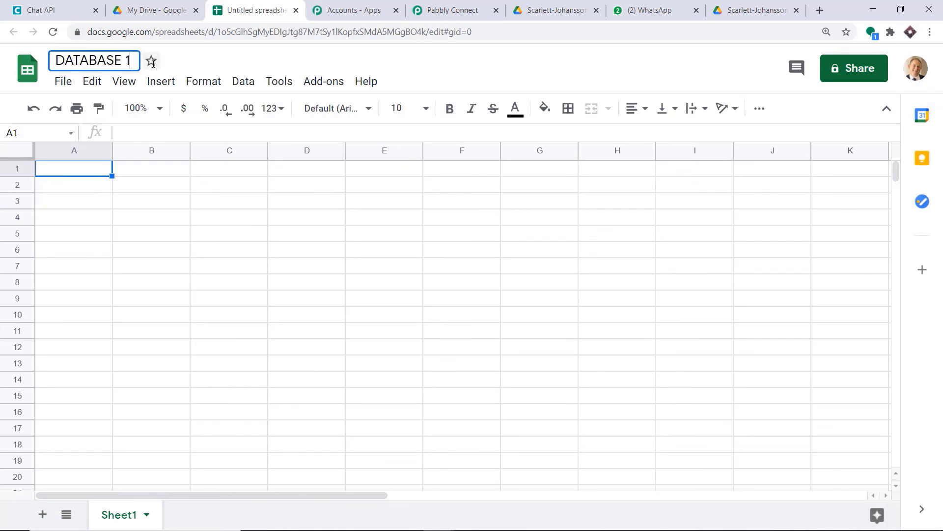
type("01")
left_click(270, 63)
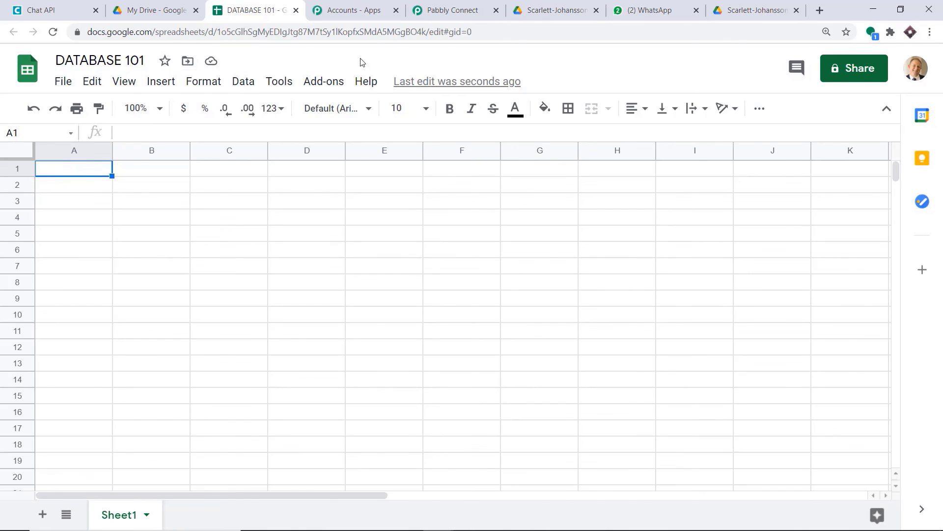
Switch to WhatsApp Web and open the delivered link to the DATABASE 101 spreadsheet
key("ctrl+7")
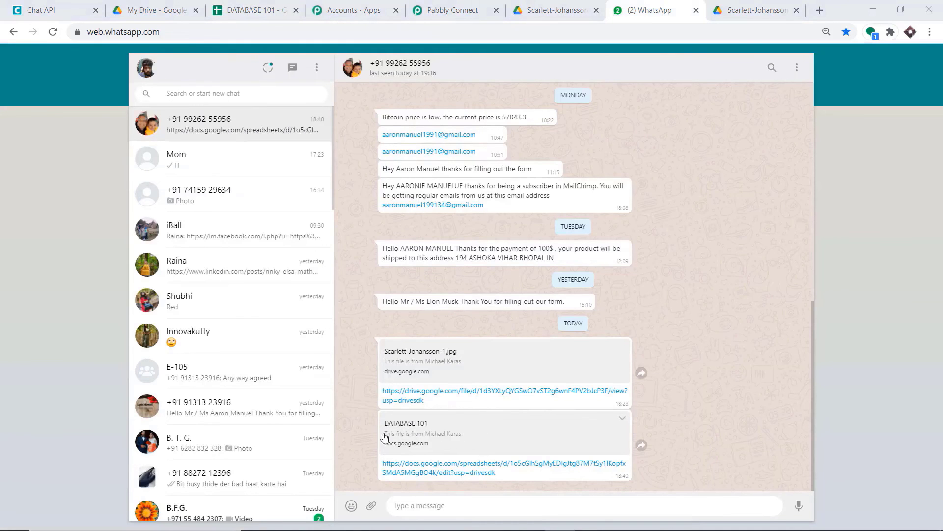
left_click(441, 472)
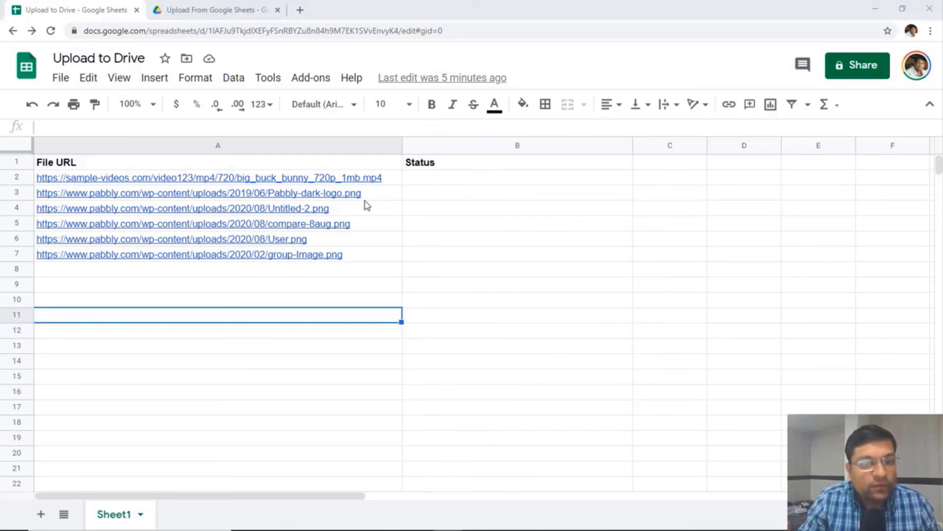
left_click(443, 276)
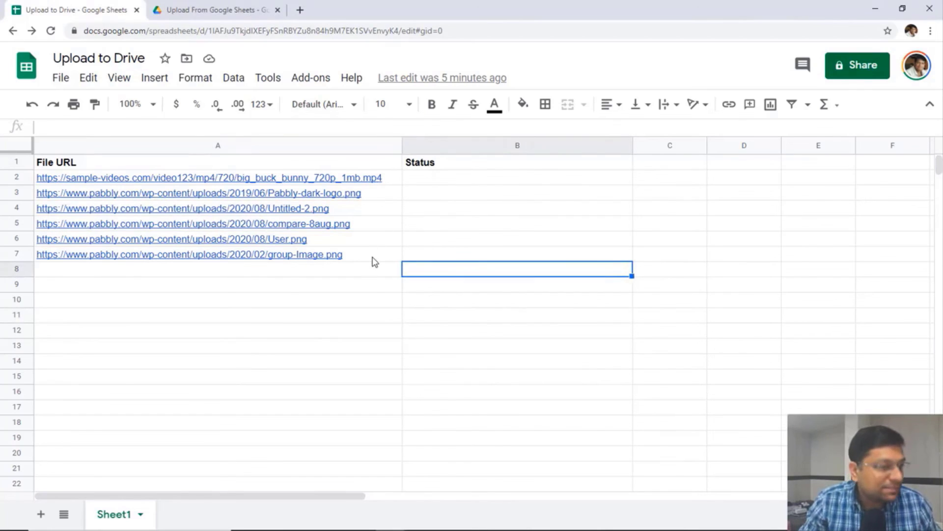
left_click(393, 345)
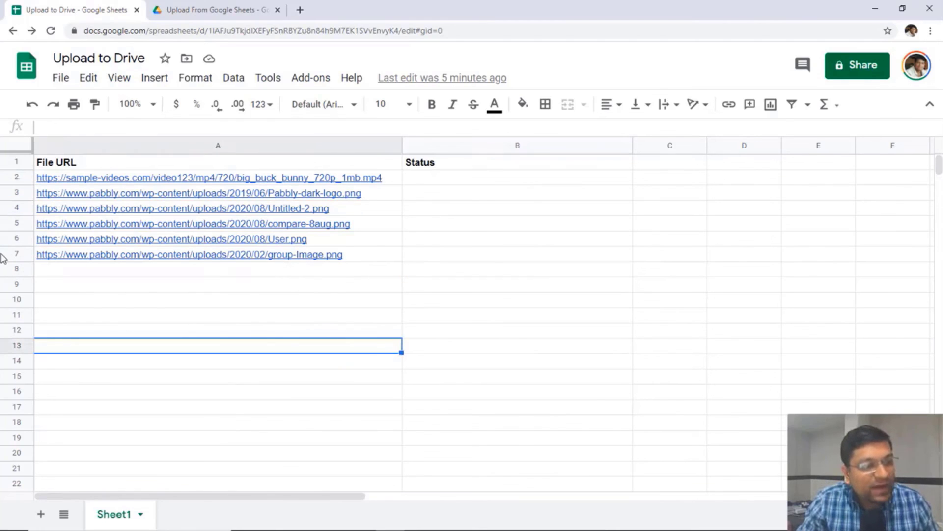
left_click(523, 379)
left_click(349, 349)
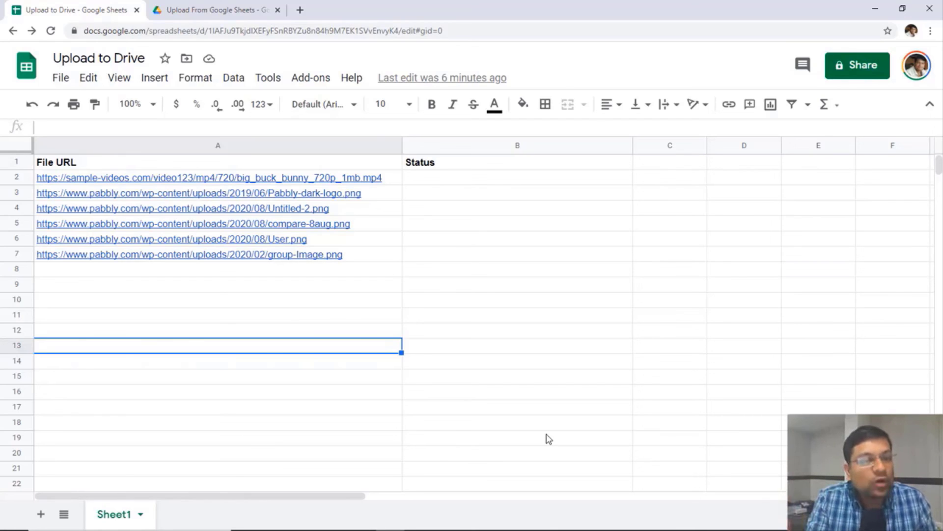
Search the Sheets add-on marketplace for "pabbly", view the Pabbly Save to Drive page, and close the marketplace
left_click(310, 83)
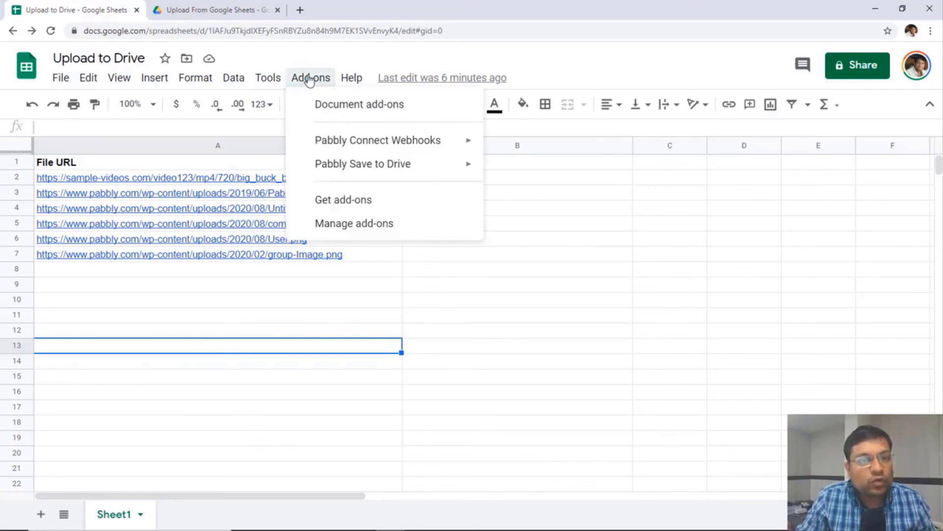
left_click(343, 200)
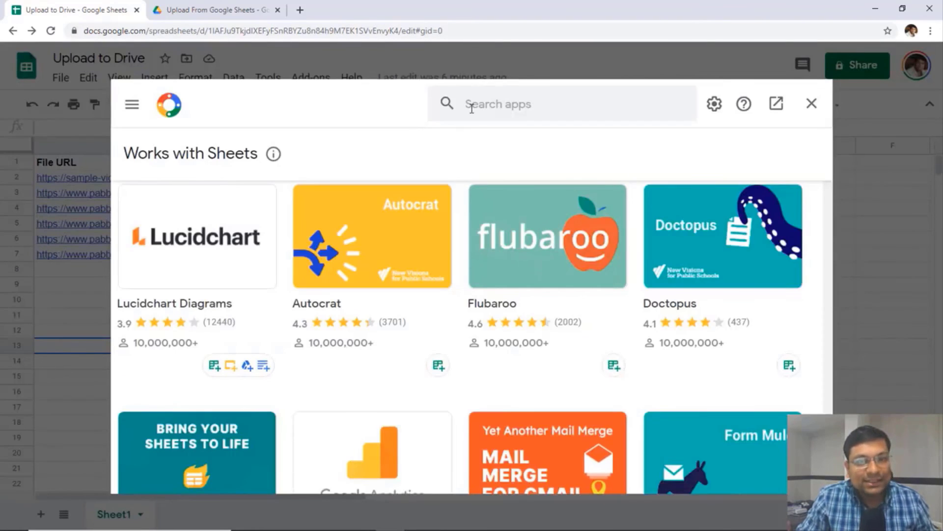
left_click(471, 108)
type("pabbly")
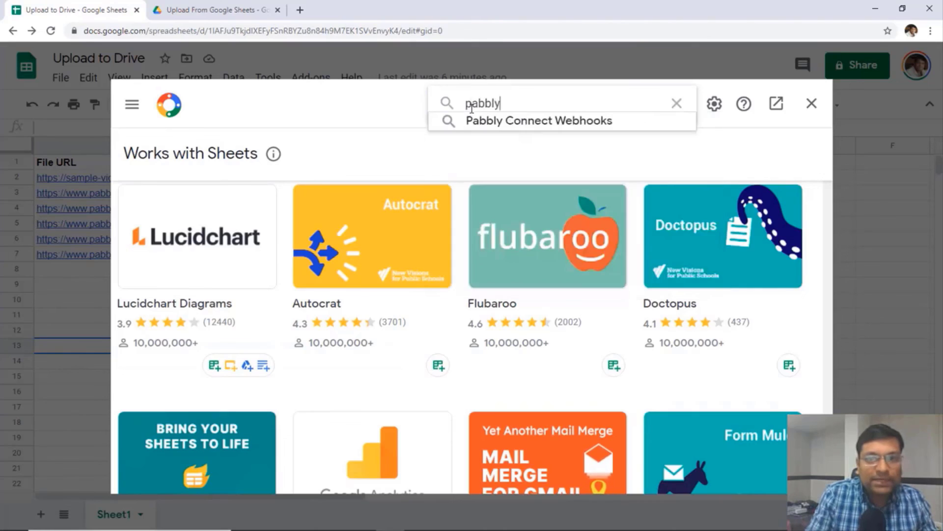
key("Return")
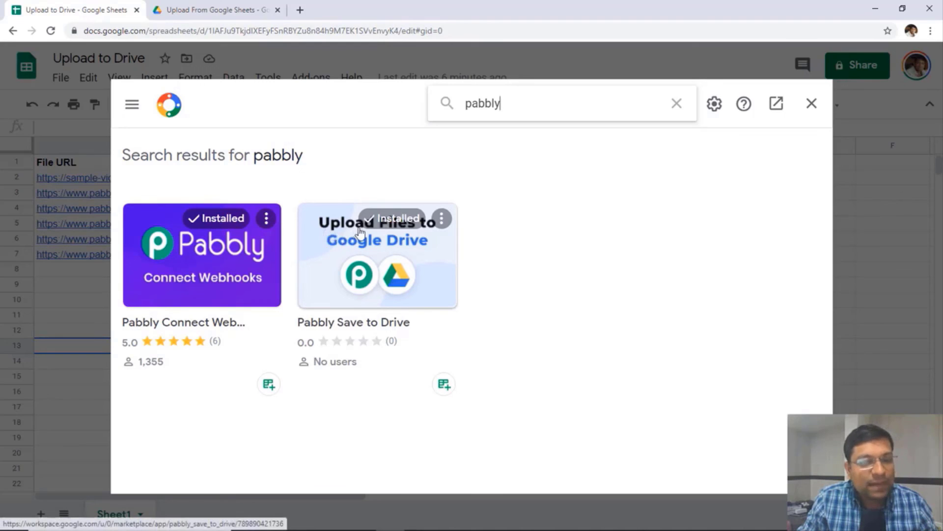
left_click(418, 275)
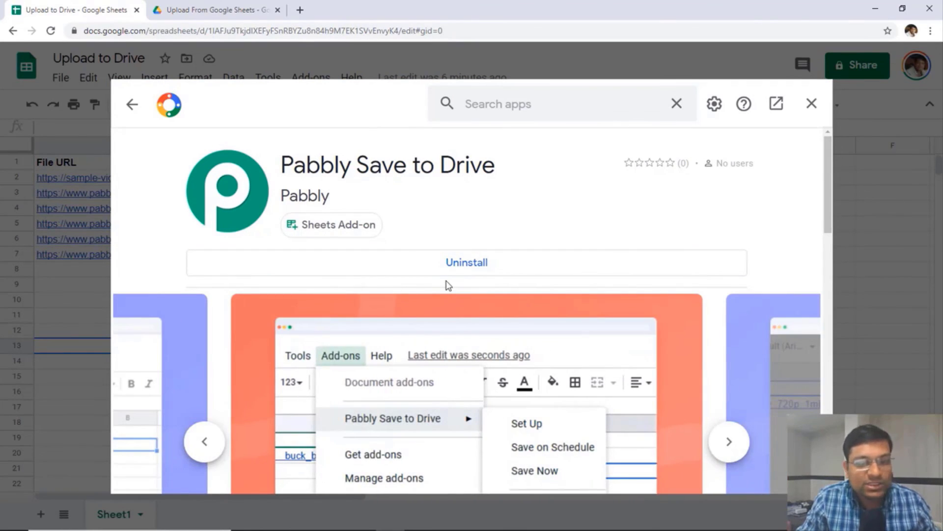
left_click(812, 103)
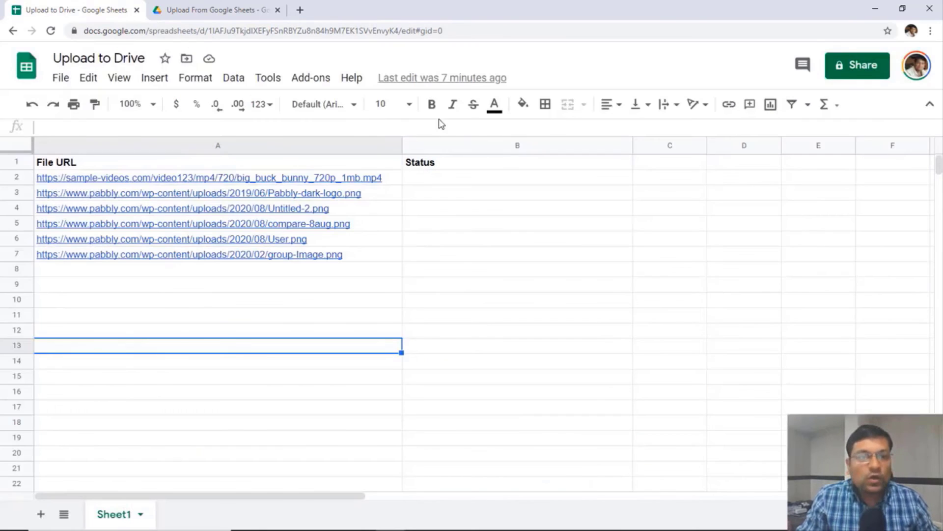
Open the Pabbly Save to Drive setup, check that the sheet name is Sheet1, and set the URL column to A
left_click(313, 80)
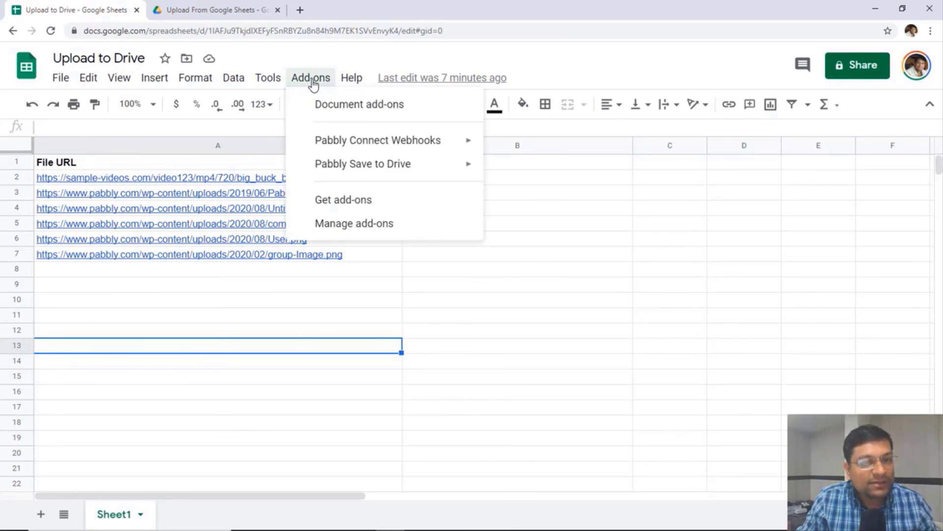
mouse_move(373, 167)
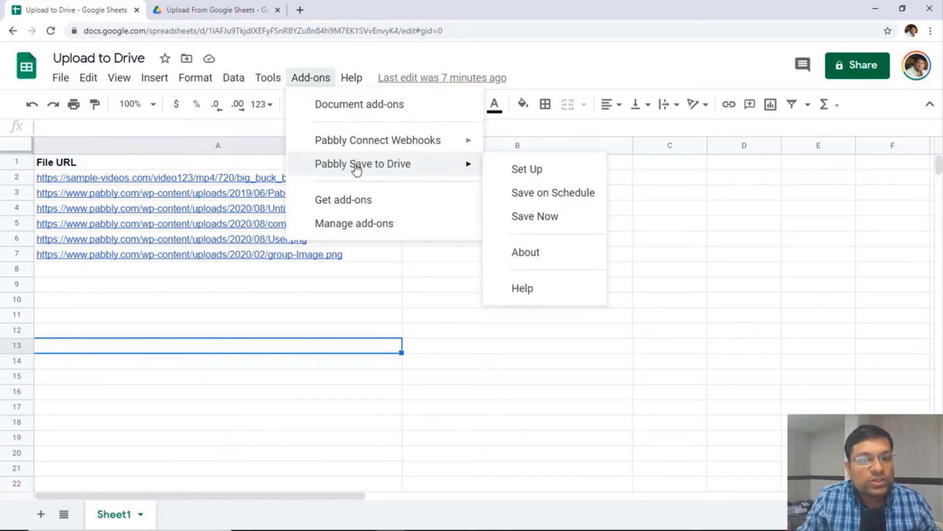
left_click(524, 171)
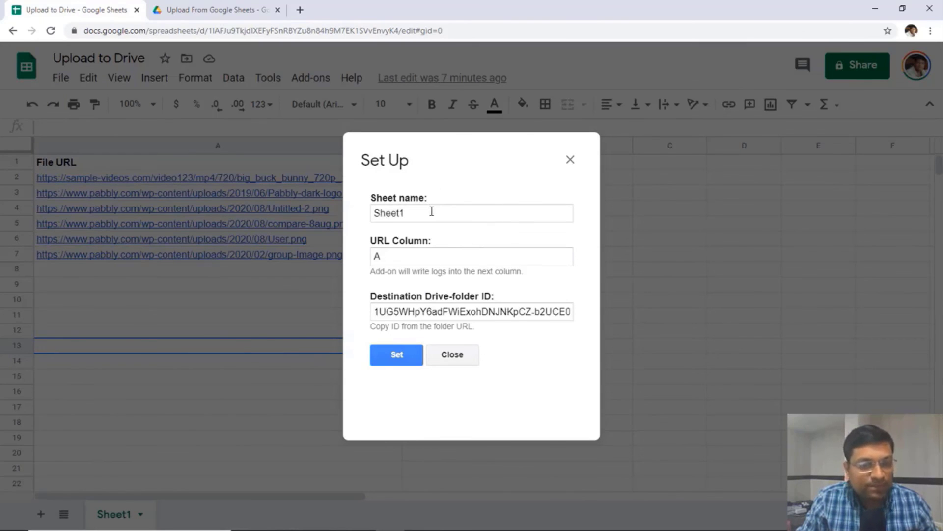
left_click_drag(432, 210, 368, 213)
left_click(455, 227)
mouse_move(105, 520)
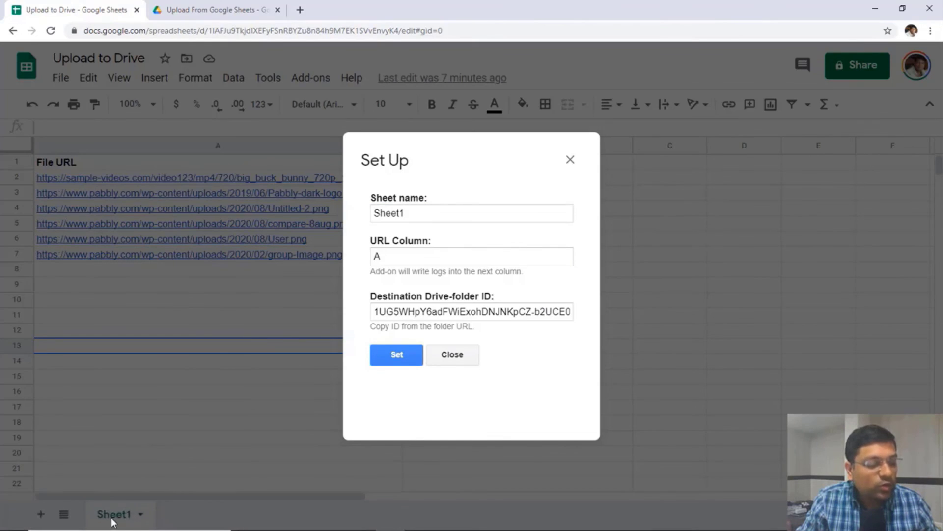
left_click(420, 213)
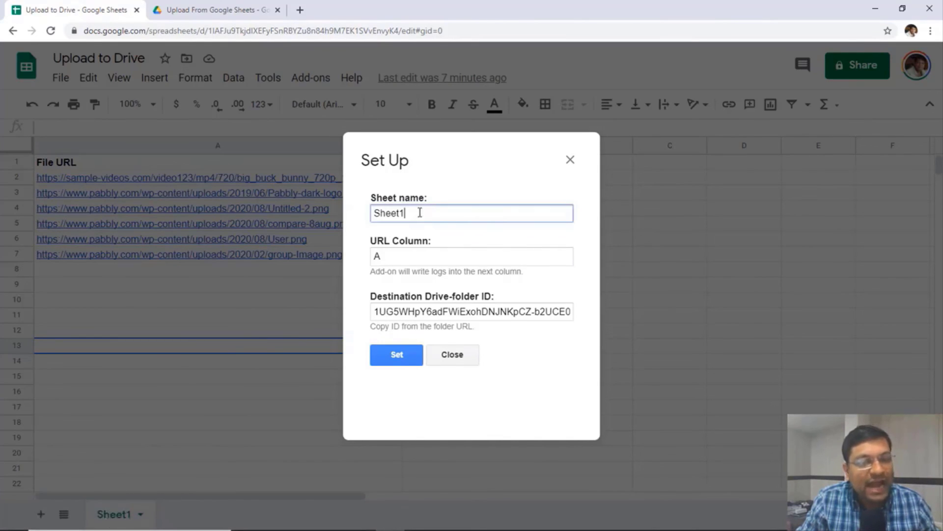
left_click(406, 253)
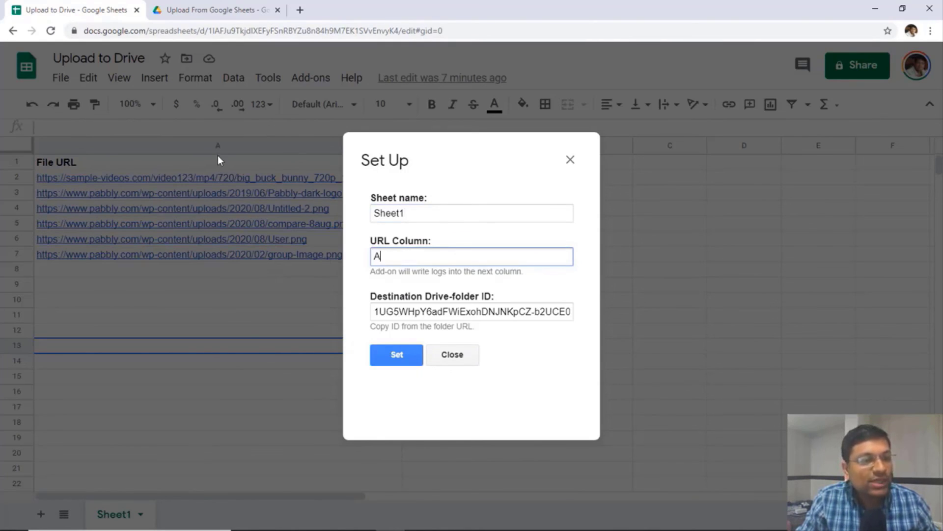
double_click(403, 259)
type("A")
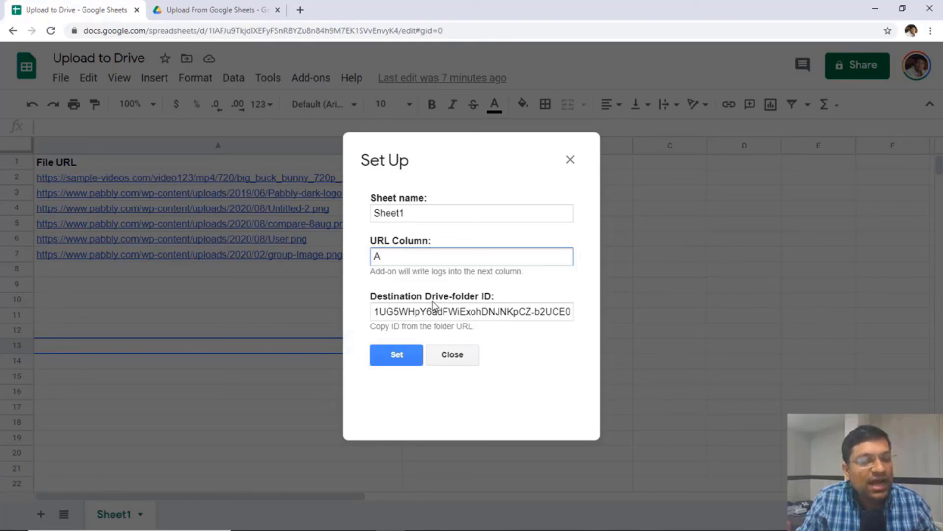
Copy the folder ID from the URL of the Upload From Google Sheets Drive folder and return to the Upload to Drive spreadsheet
left_click(205, 11)
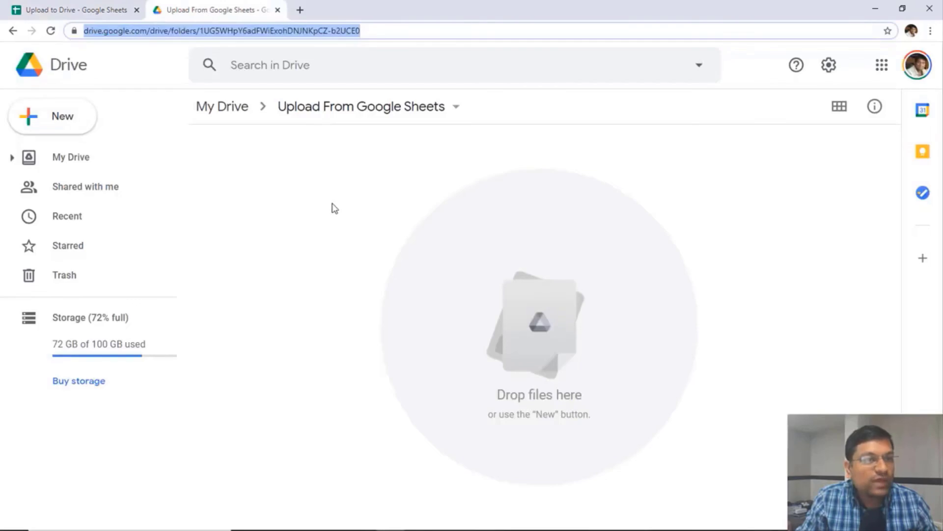
left_click(322, 231)
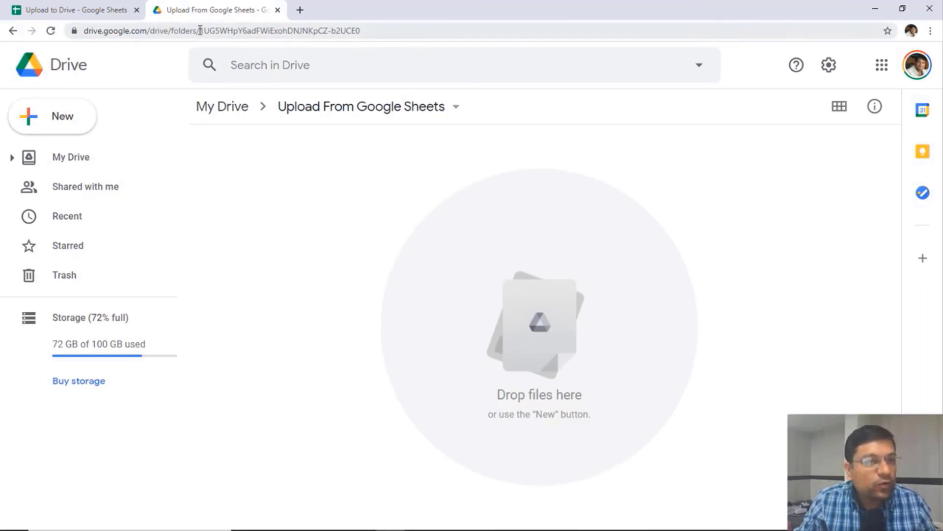
left_click_drag(200, 31, 392, 28)
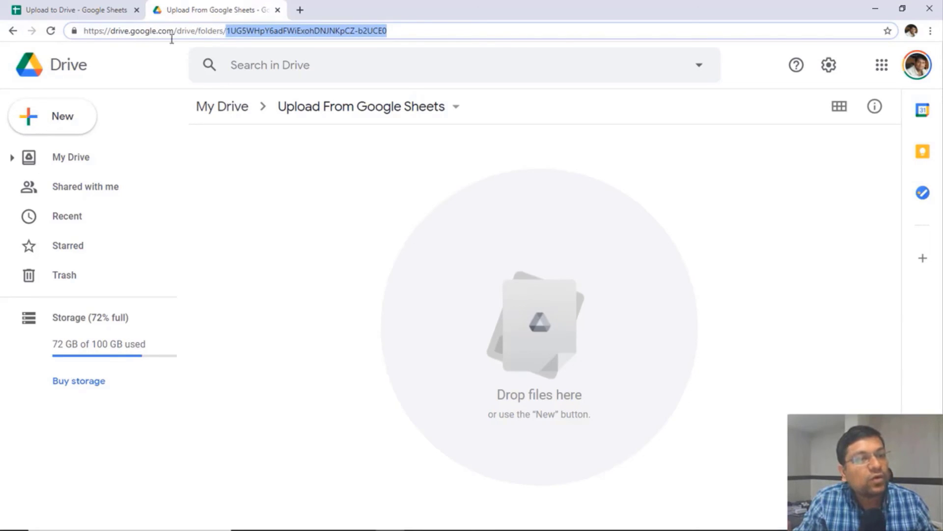
left_click(208, 32)
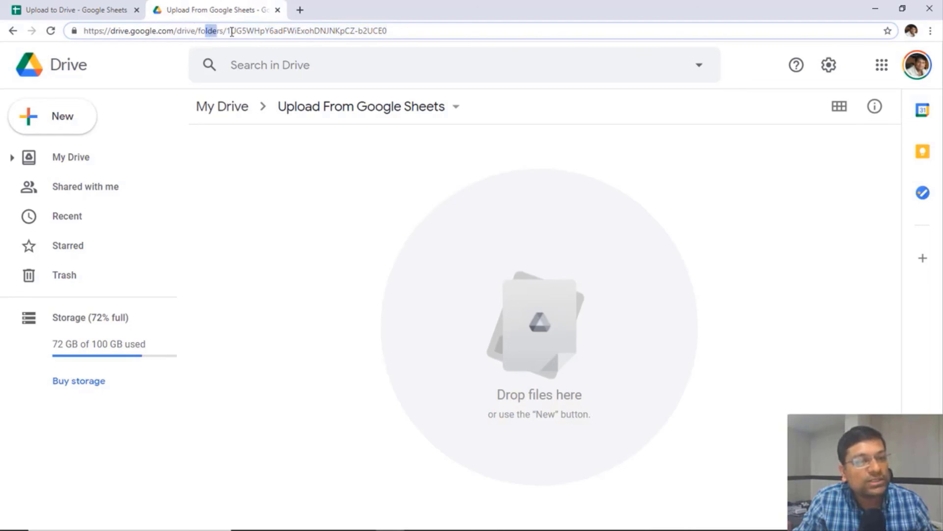
left_click_drag(227, 31, 391, 28)
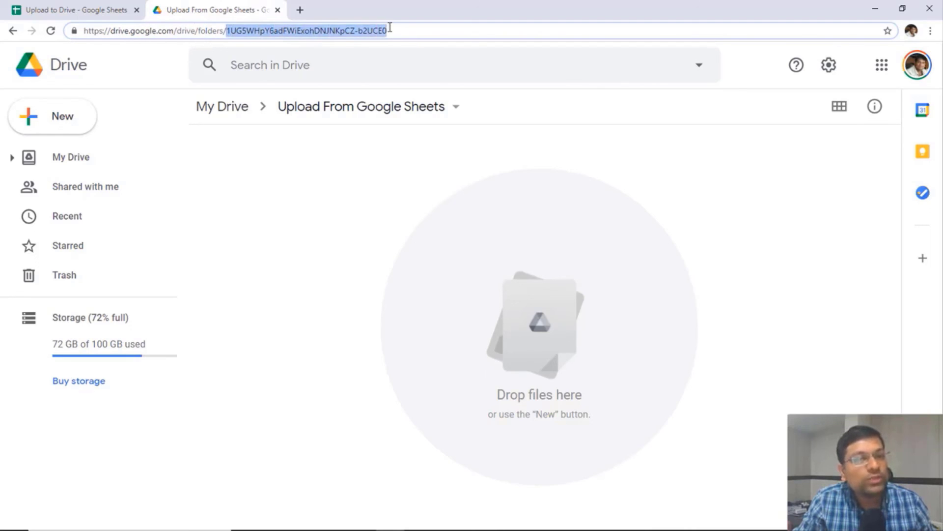
right_click(318, 32)
left_click(346, 96)
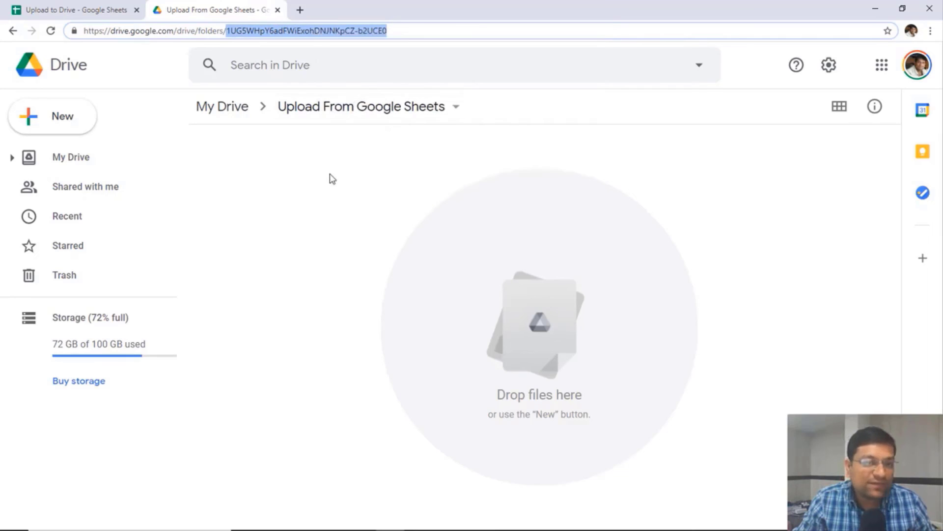
right_click(238, 32)
left_click(273, 100)
left_click(108, 8)
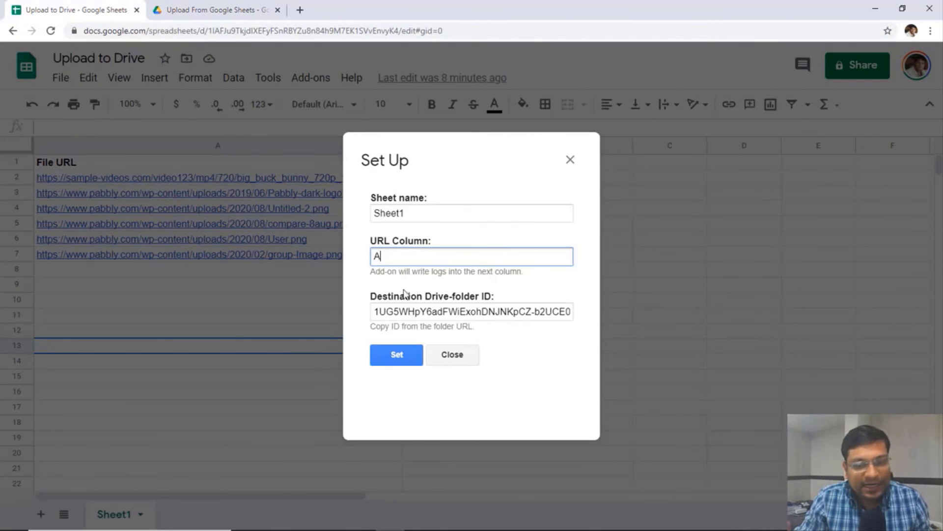
Replace the destination Drive-folder ID with the copied ID, save the Pabbly Save to Drive setup, and close it
left_click(420, 313)
key("ctrl+a")
key("BackSpace")
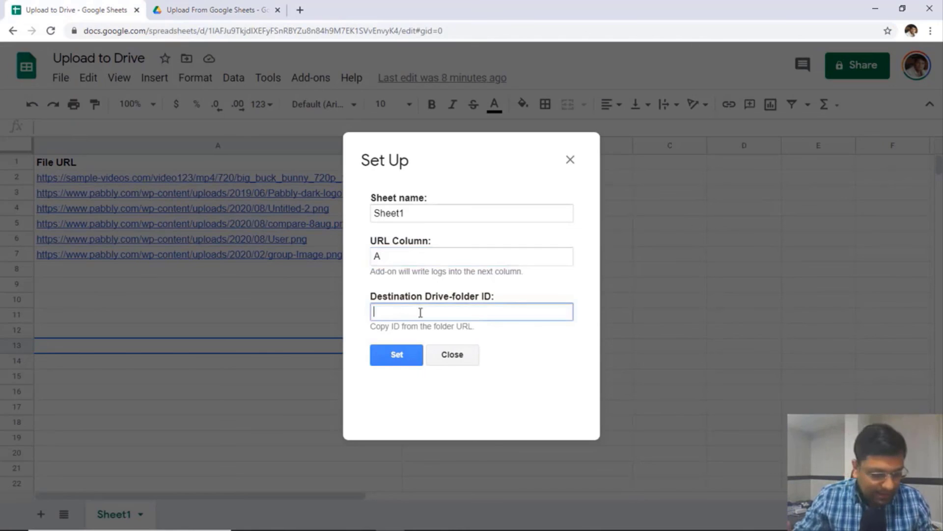
key("ctrl+v")
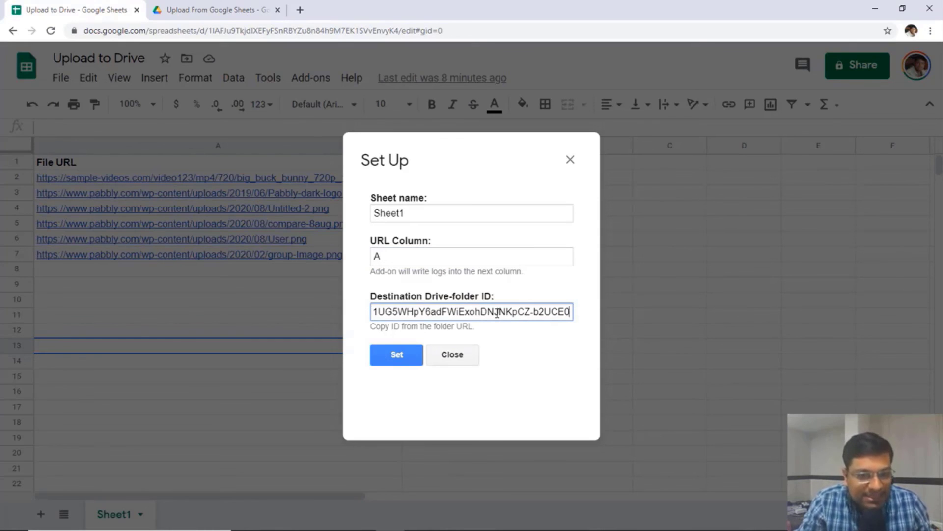
left_click(521, 362)
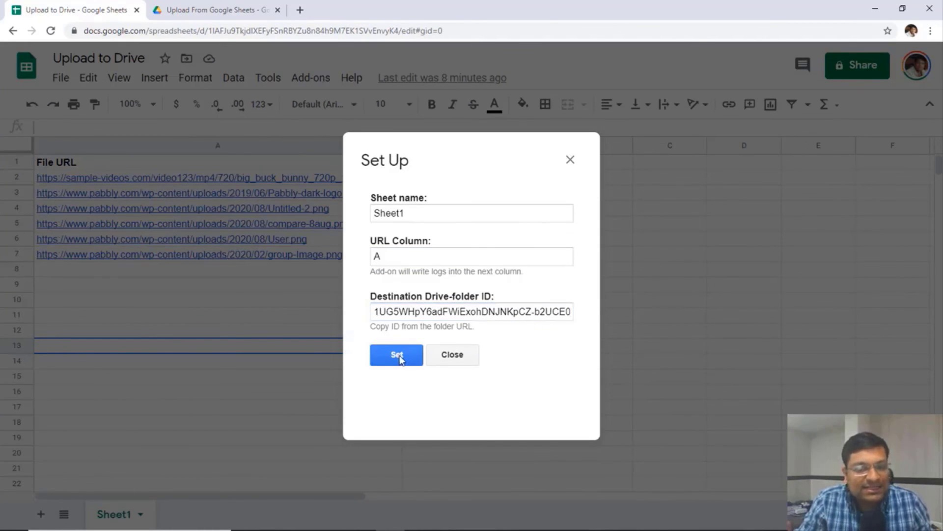
left_click(399, 359)
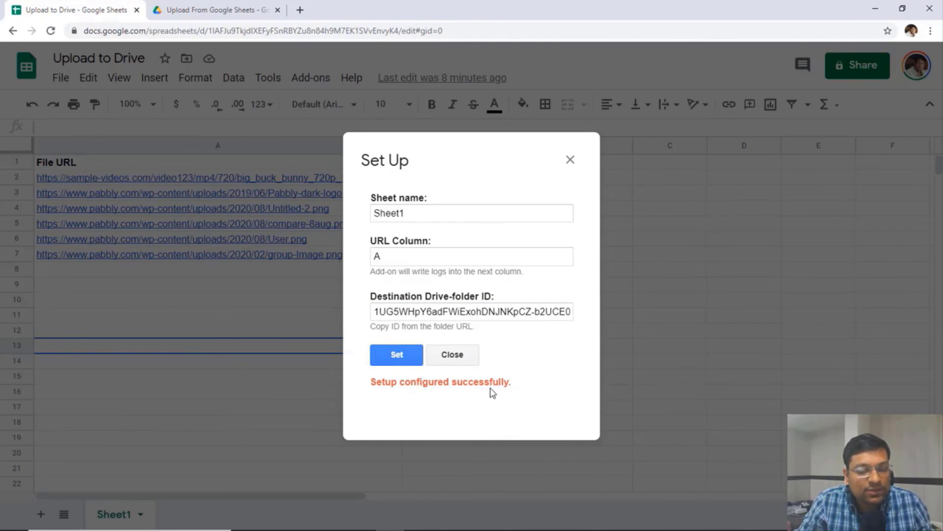
left_click(453, 355)
left_click(318, 318)
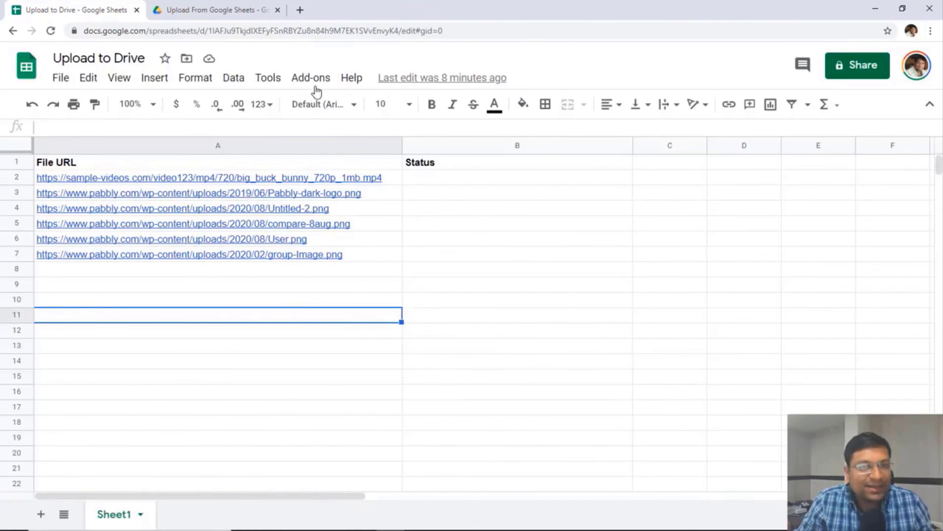
left_click(315, 79)
mouse_move(366, 167)
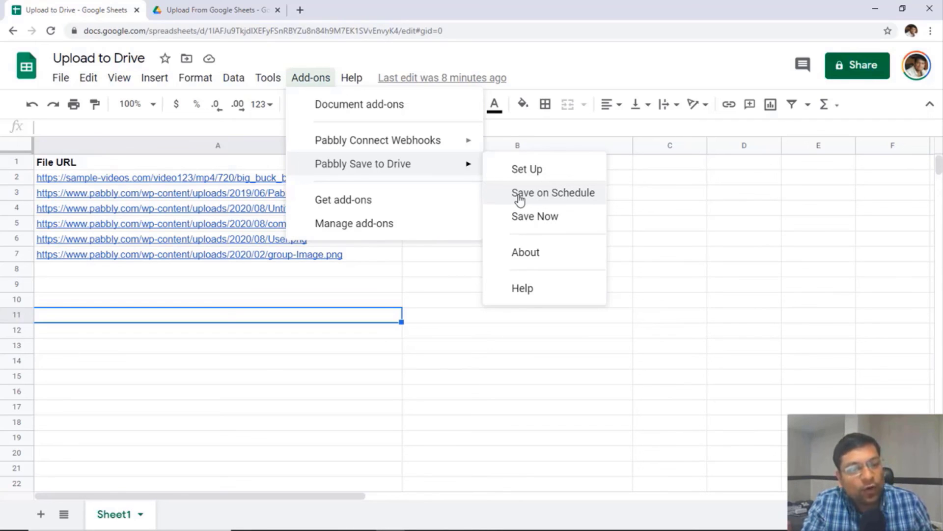
left_click(292, 299)
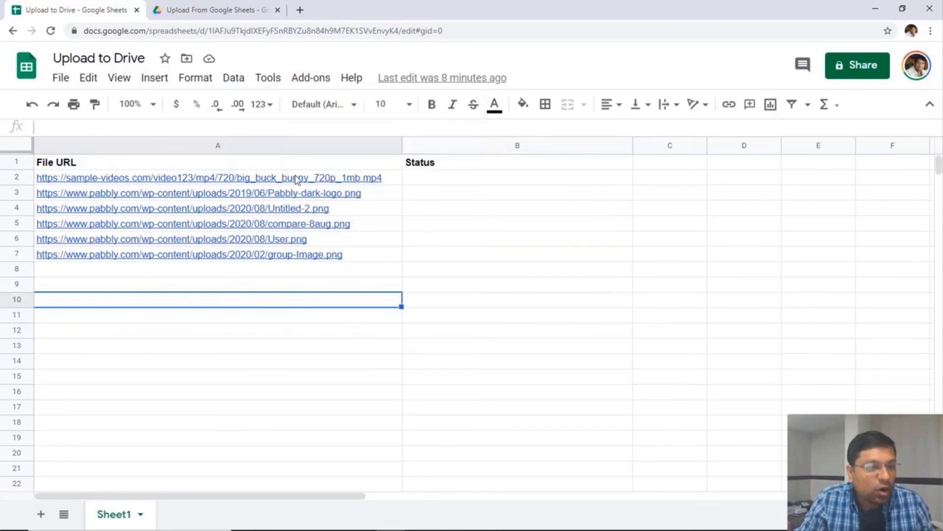
left_click(230, 7)
left_click(79, 9)
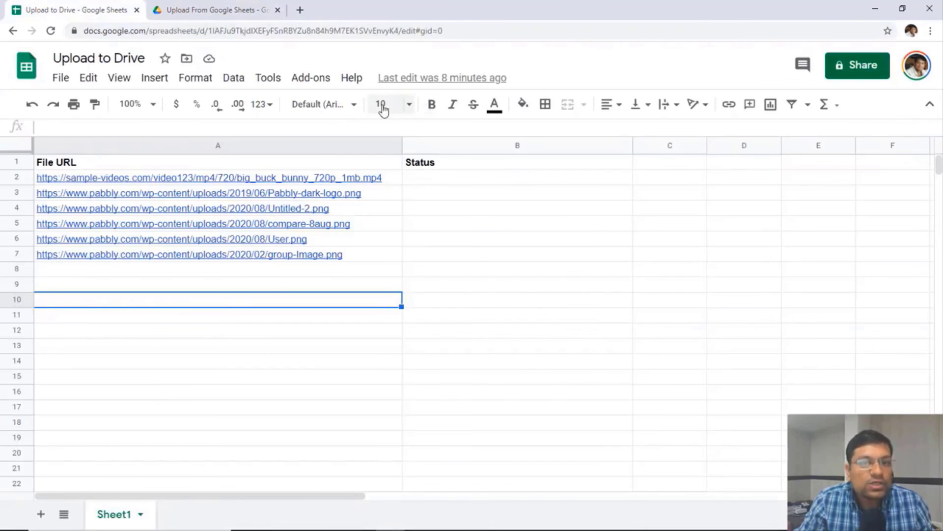
Open Save Now in the Pabbly Save to Drive add-on and set the starting row index to 2 and number of rows to 6
left_click(318, 85)
mouse_move(457, 173)
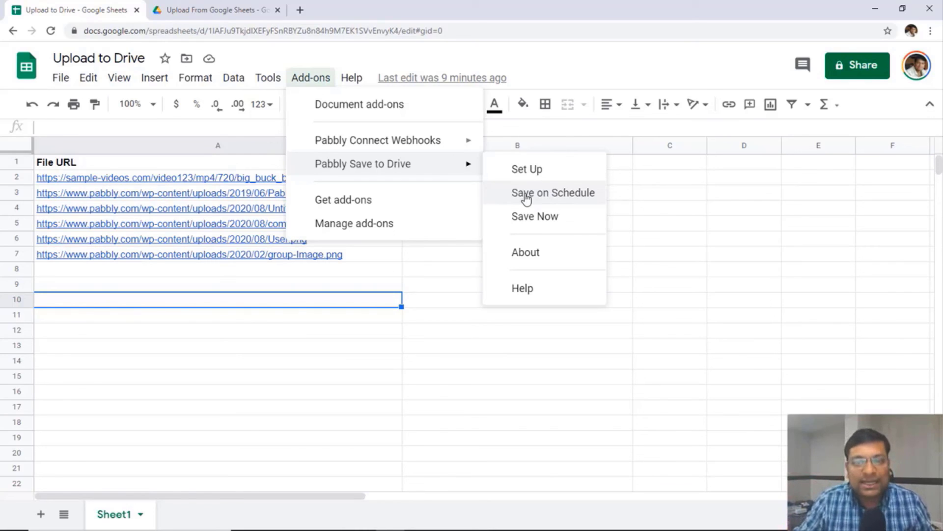
left_click(548, 225)
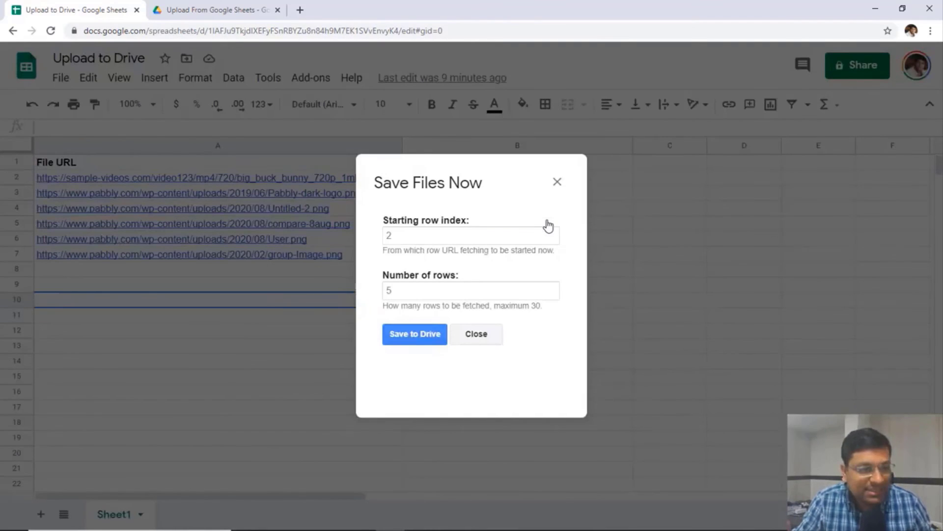
left_click(447, 235)
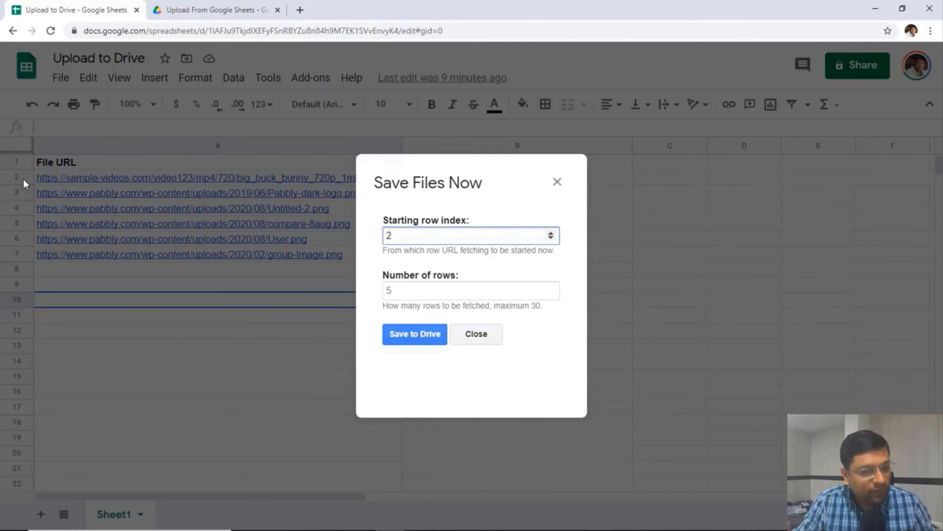
left_click(417, 293)
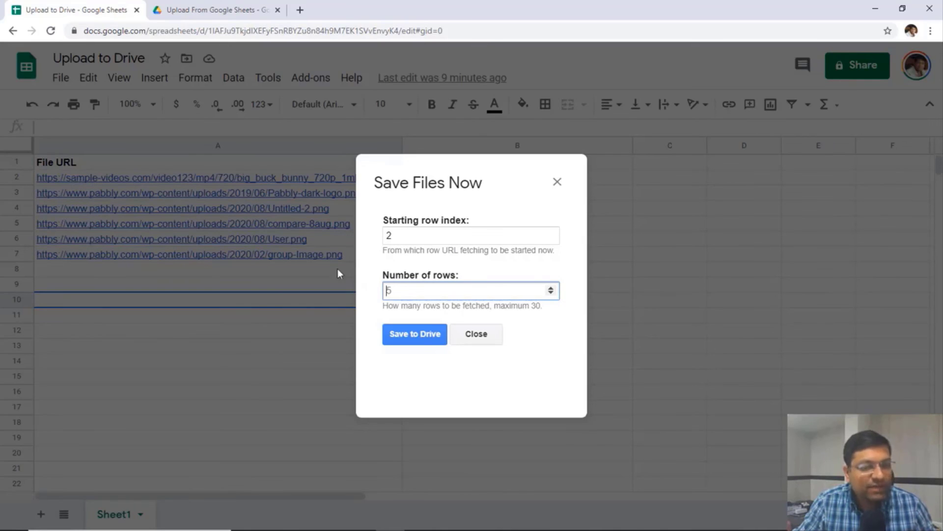
type("6")
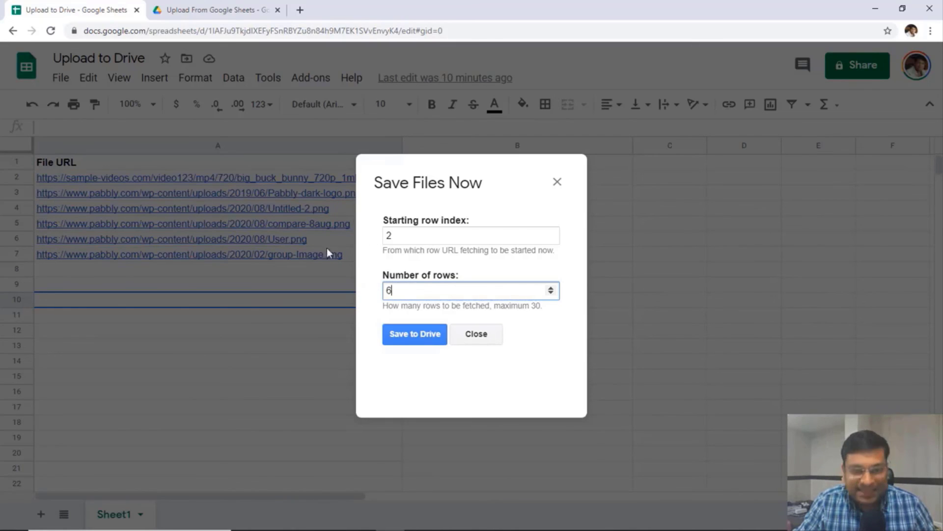
double_click(400, 236)
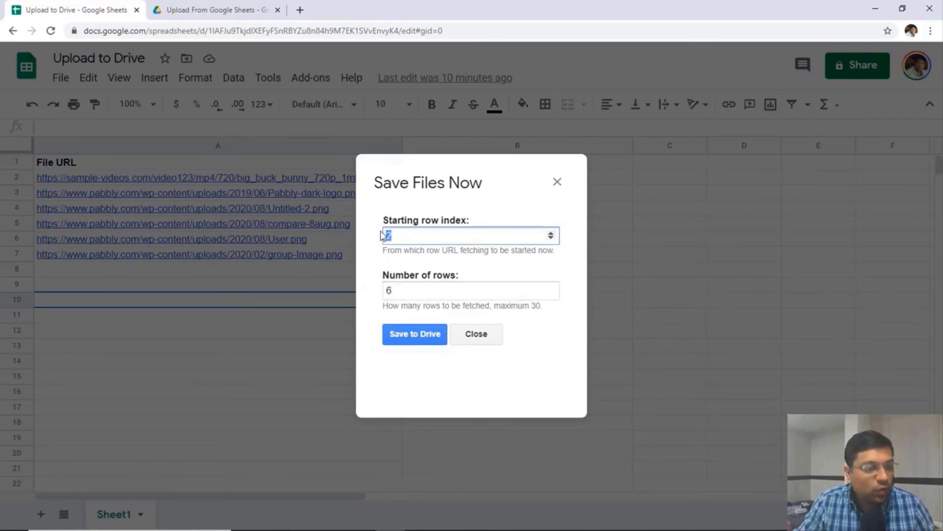
left_click(420, 294)
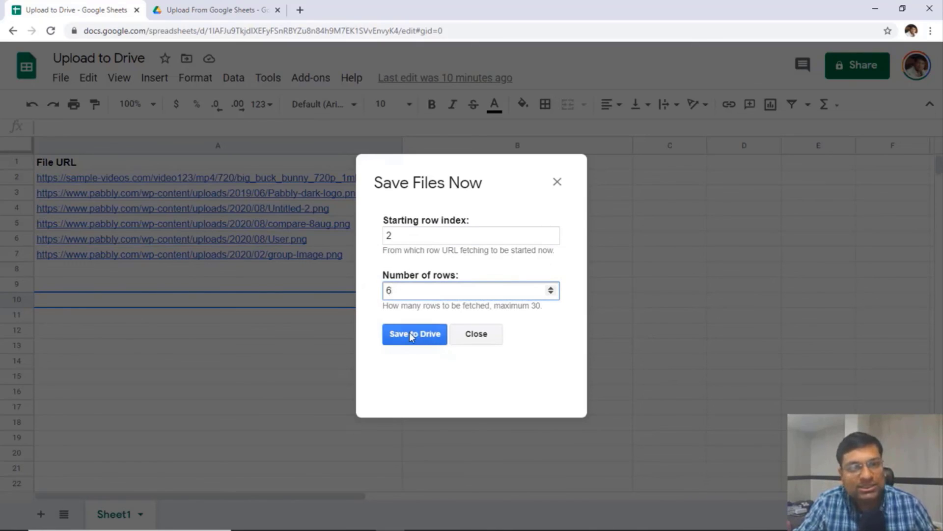
Check the destination folder in Drive, run the save to Drive from the spreadsheet, and close the Save Files Now dialog
left_click(223, 11)
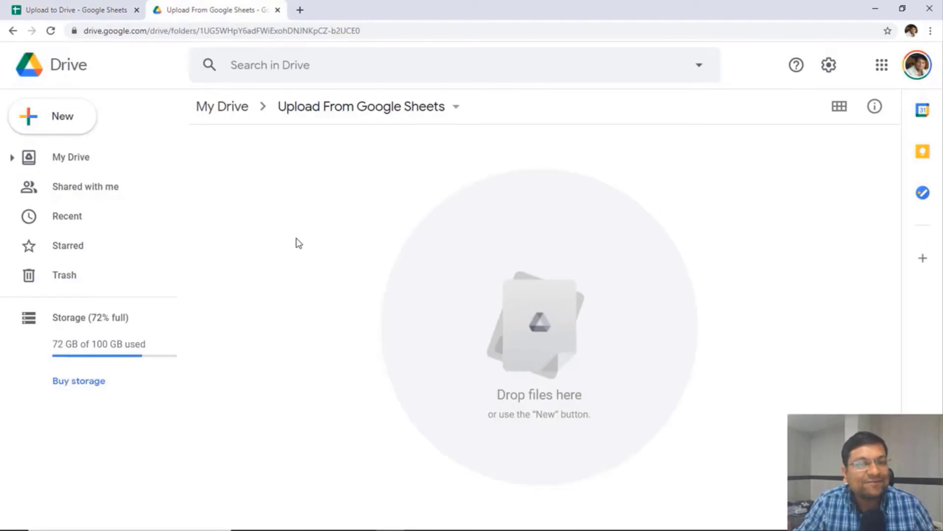
left_click(53, 9)
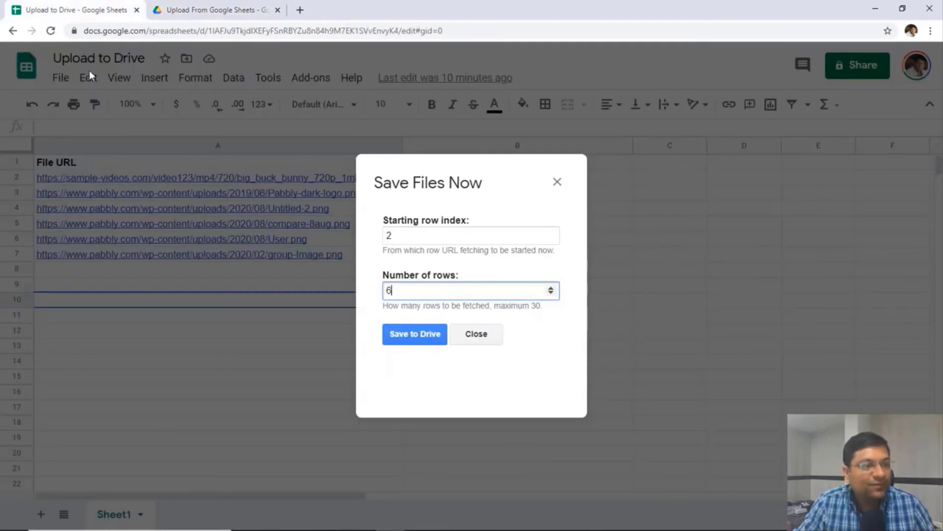
left_click(206, 11)
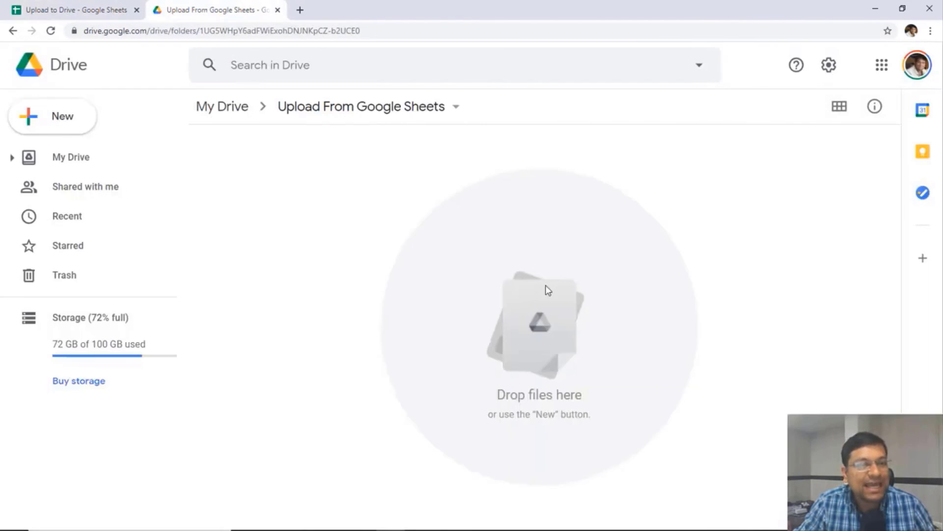
left_click(59, 10)
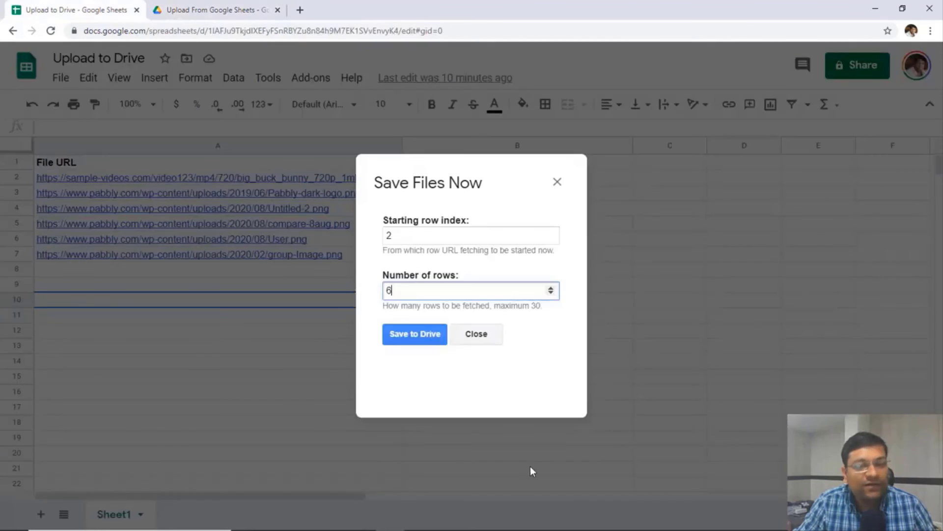
left_click(414, 334)
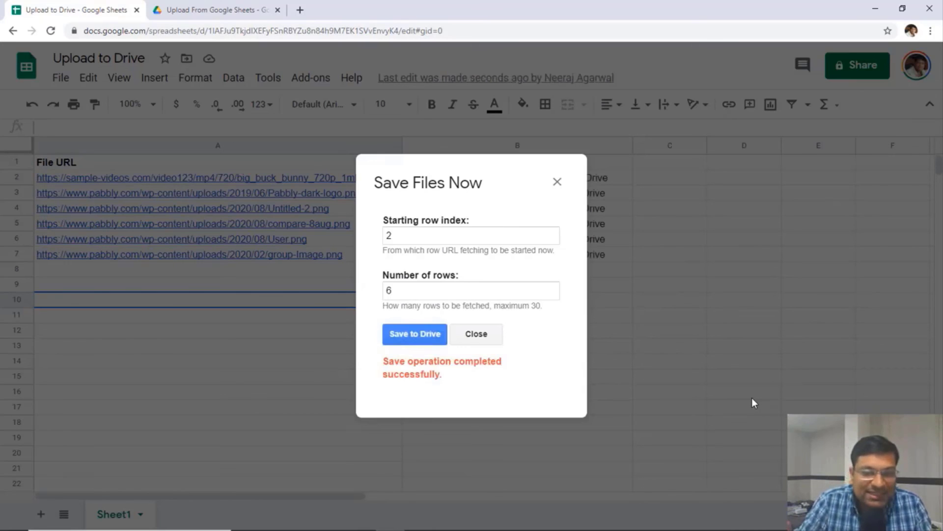
left_click(479, 339)
left_click(480, 359)
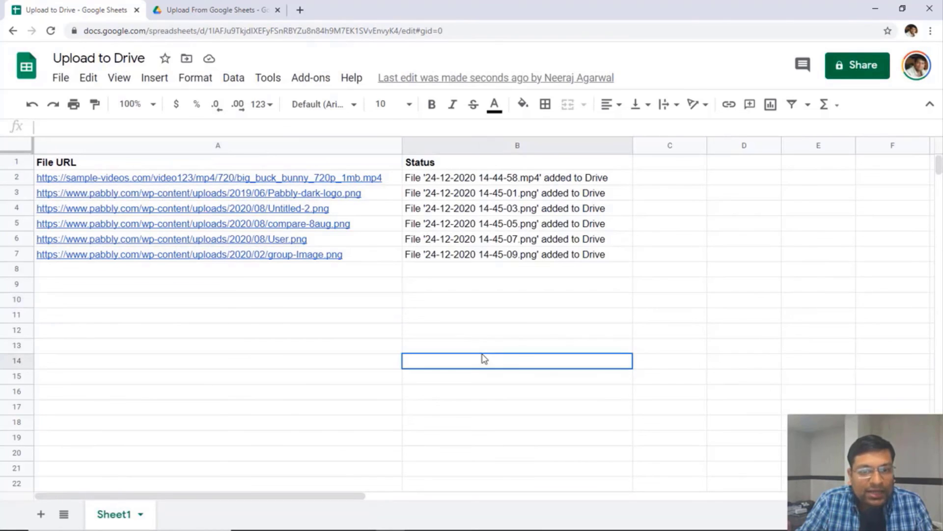
Review the status entries in column B for the file URLs in rows 2 to 7
left_click(421, 183)
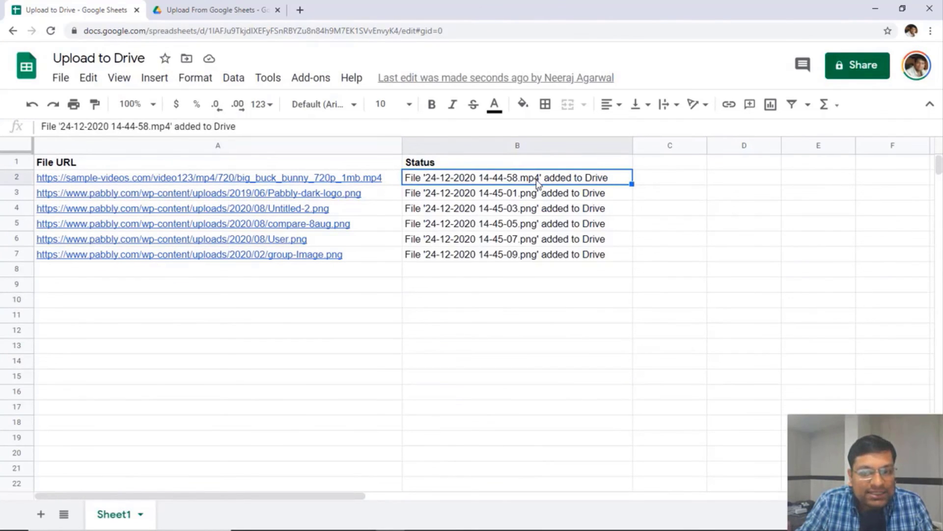
left_click(436, 196)
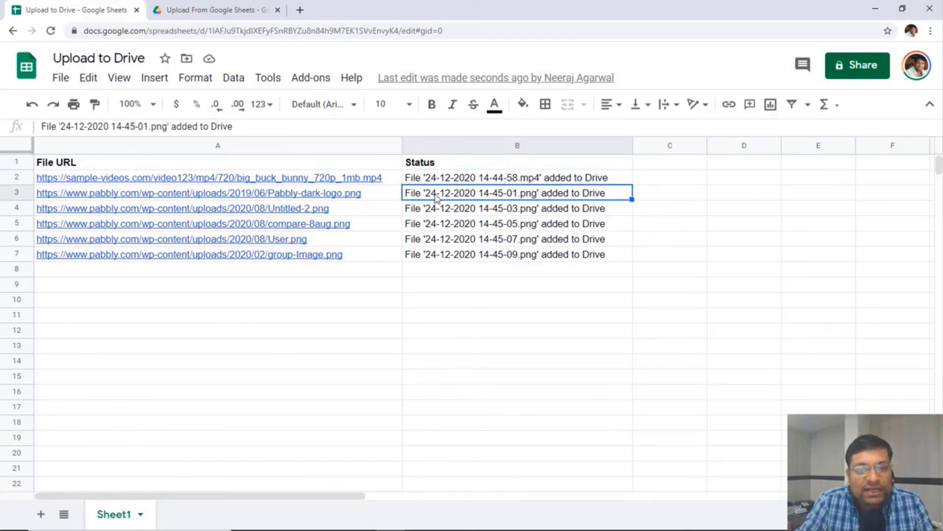
left_click(519, 211)
left_click(565, 297)
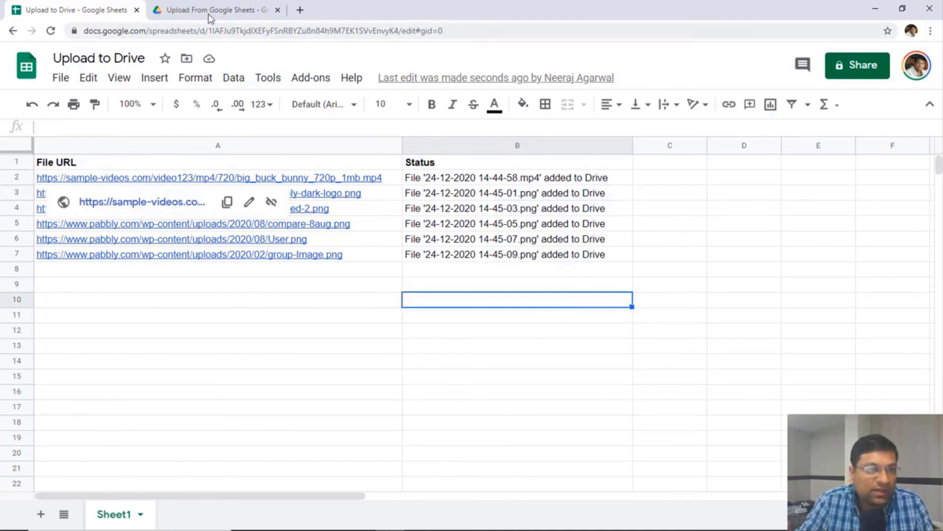
left_click(358, 345)
left_click(185, 11)
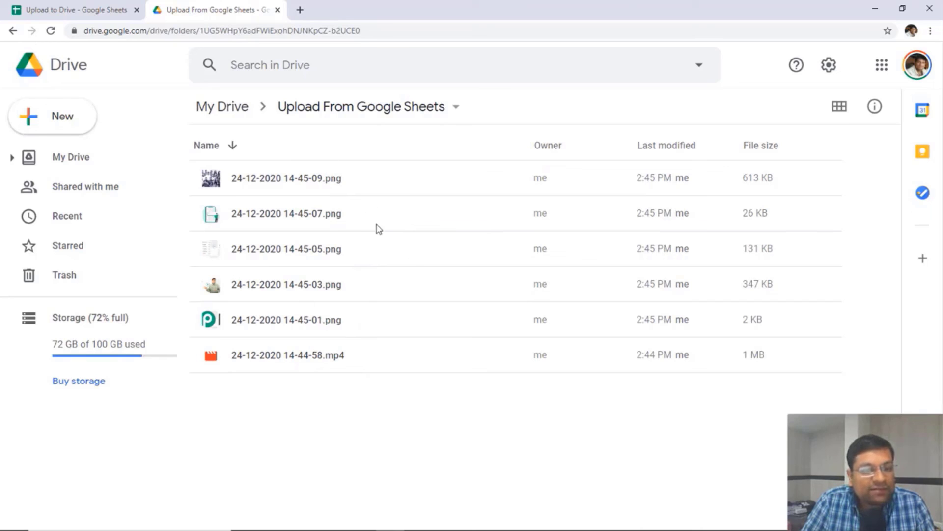
double_click(356, 182)
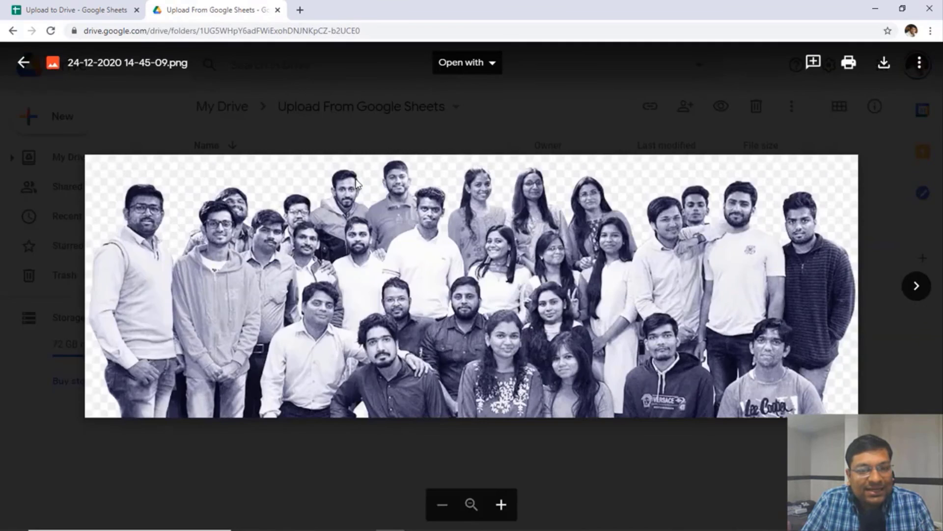
left_click(870, 161)
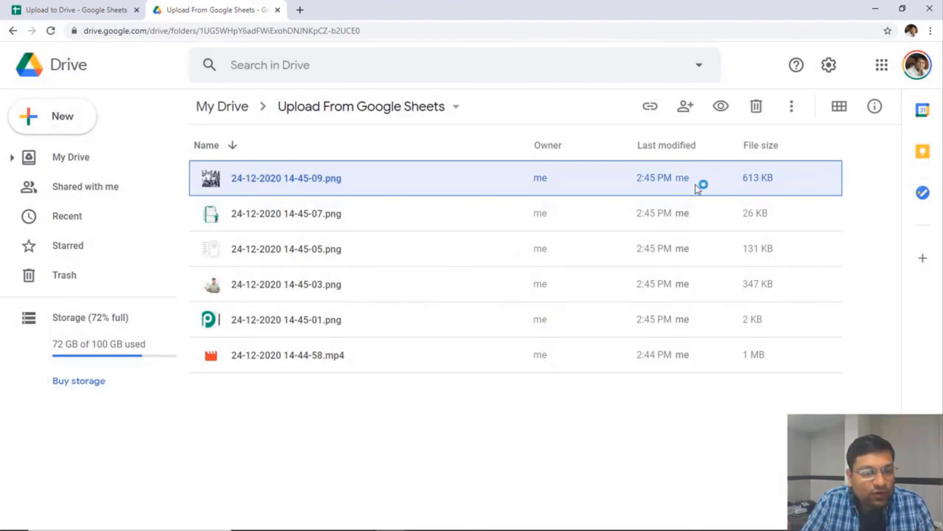
double_click(386, 361)
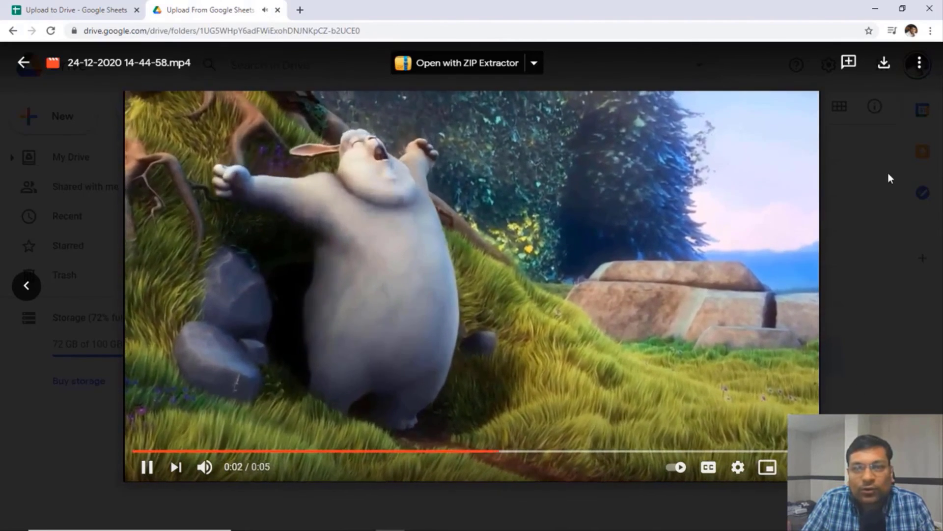
Close the video preview in Drive and return to the Upload to Drive spreadsheet to review the file statuses
left_click(888, 175)
left_click(333, 442)
left_click(94, 11)
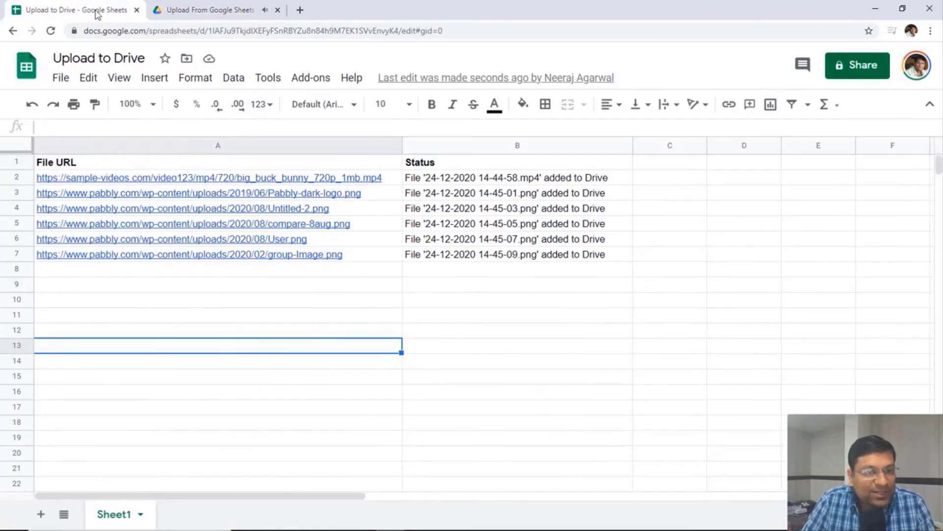
left_click(445, 300)
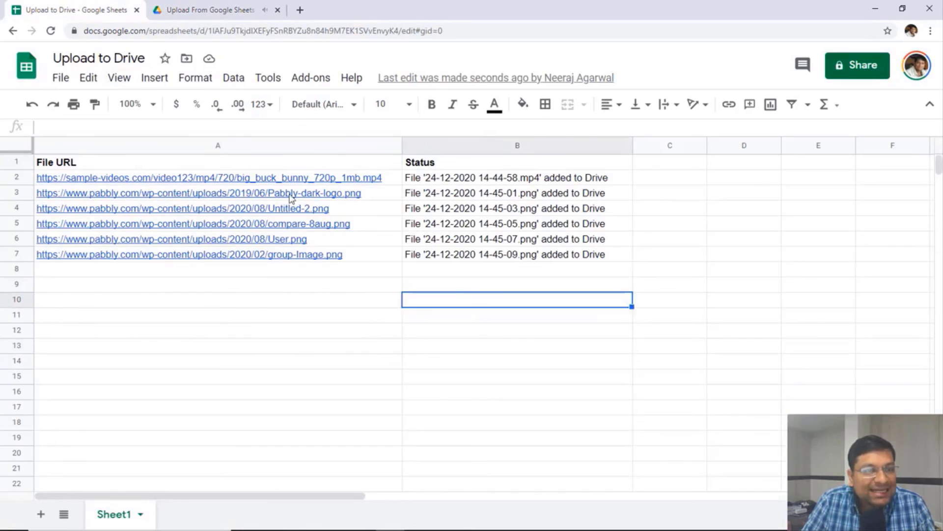
left_click(507, 350)
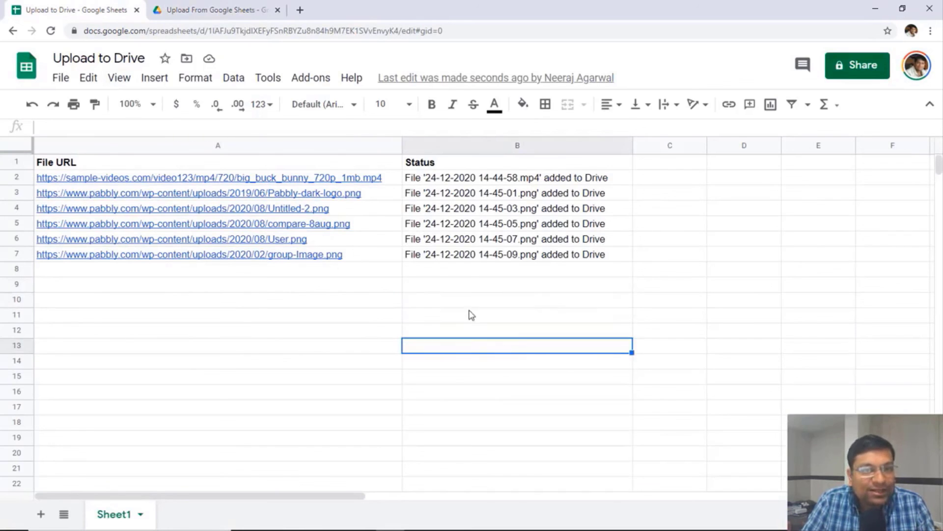
Turn on Save on Schedule in the Pabbly Save to Drive add-on
left_click(316, 82)
mouse_move(333, 176)
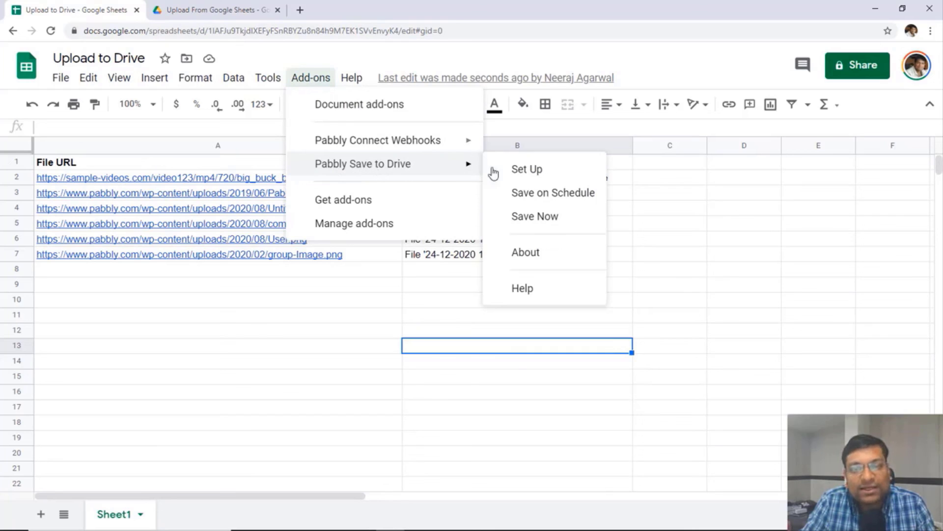
left_click(527, 194)
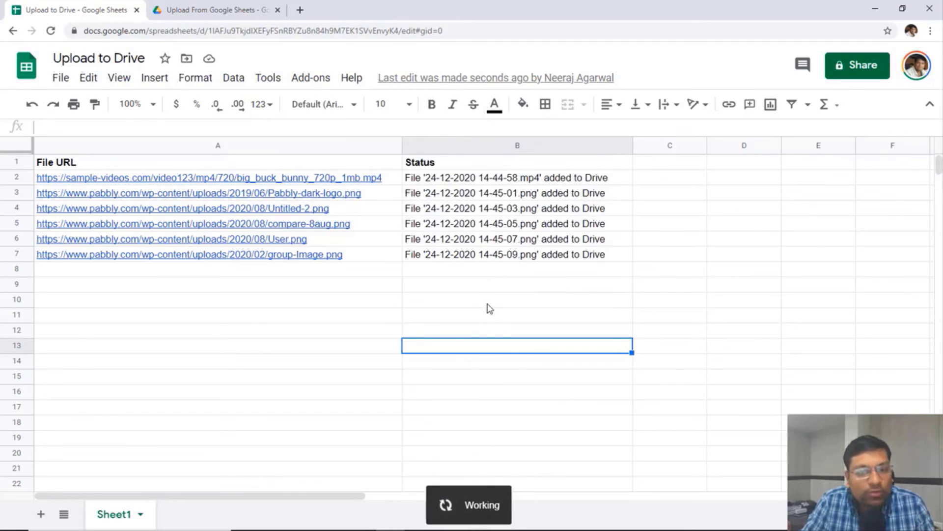
Copy the group-Image.png URL from cell A7 into cell A8
left_click(372, 259)
key("ctrl+c")
left_click(373, 273)
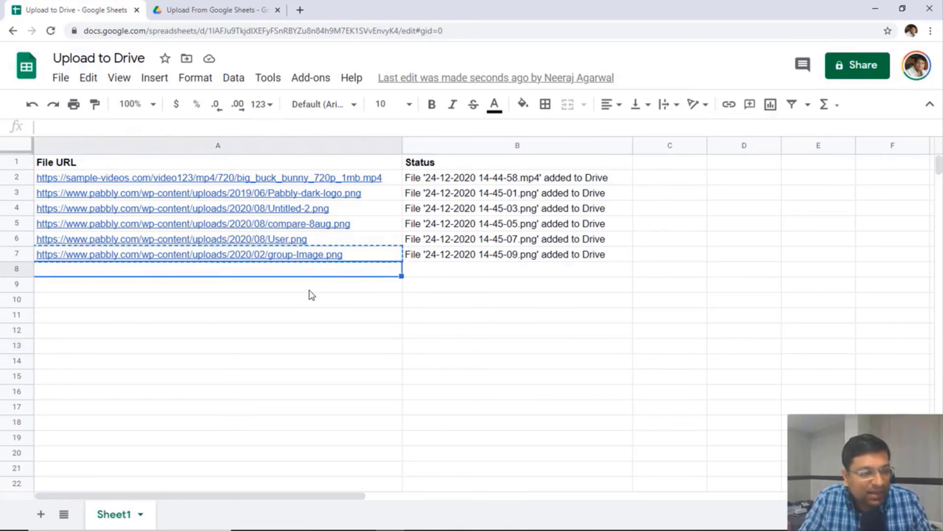
key("ctrl+v")
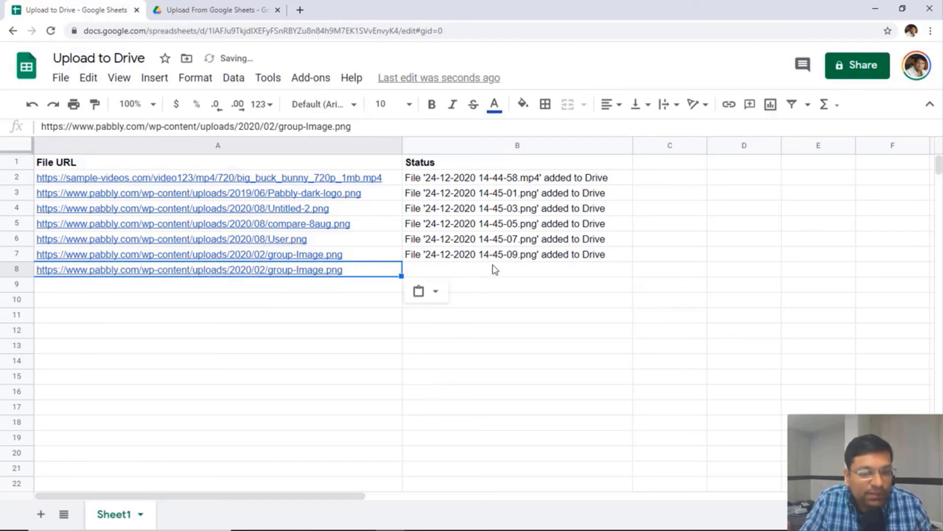
left_click(506, 285)
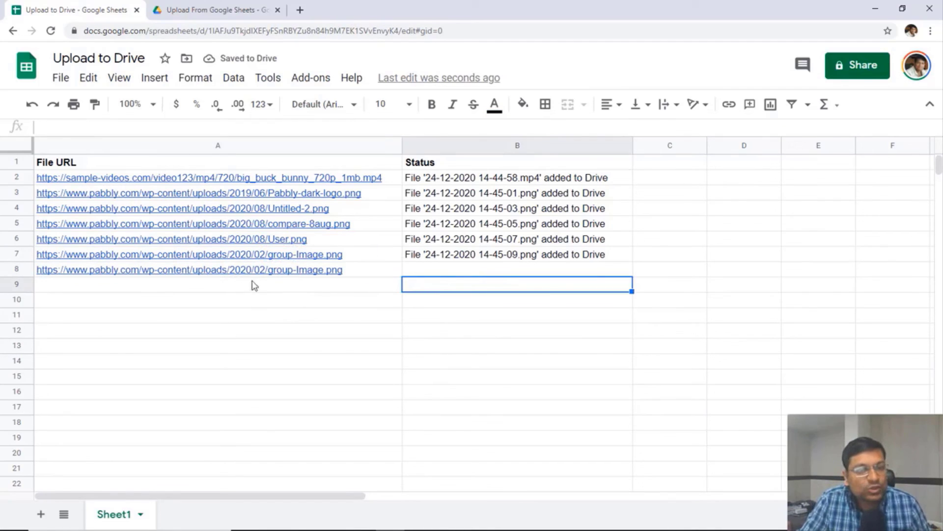
Copy the file URLs in A2:A6 into the File URL column starting at cell A9
left_click_drag(386, 180, 381, 239)
key("ctrl+c")
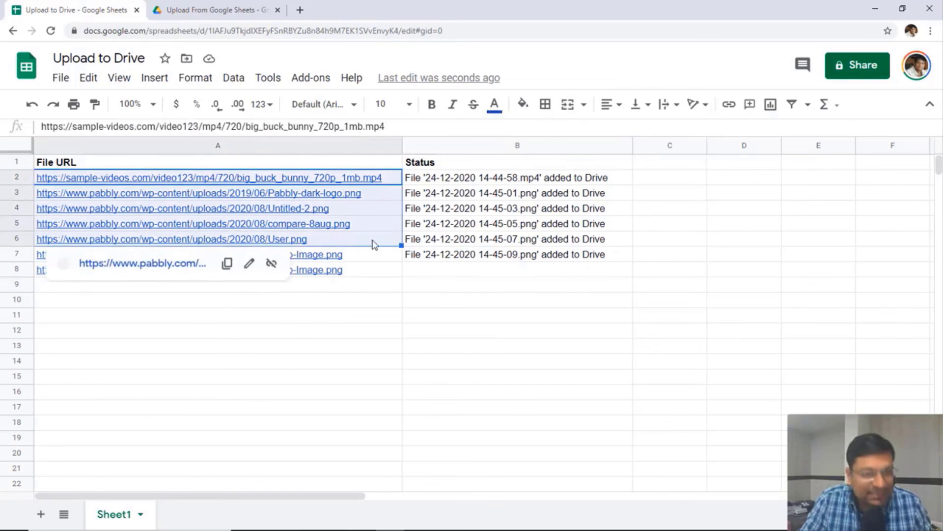
left_click(343, 285)
key("ctrl+v")
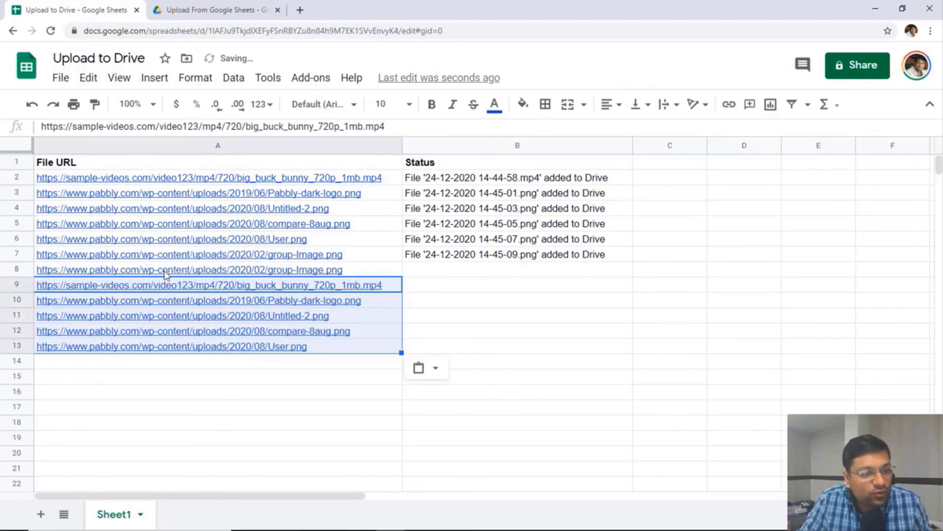
left_click(530, 320)
left_click(714, 320)
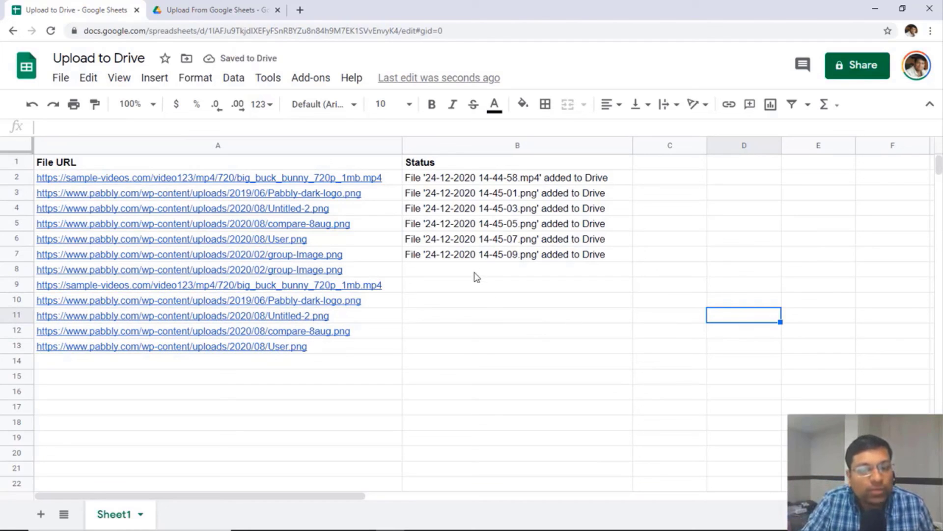
Check whether Save on Schedule is enabled in the Pabbly Save to Drive add-on
left_click(312, 82)
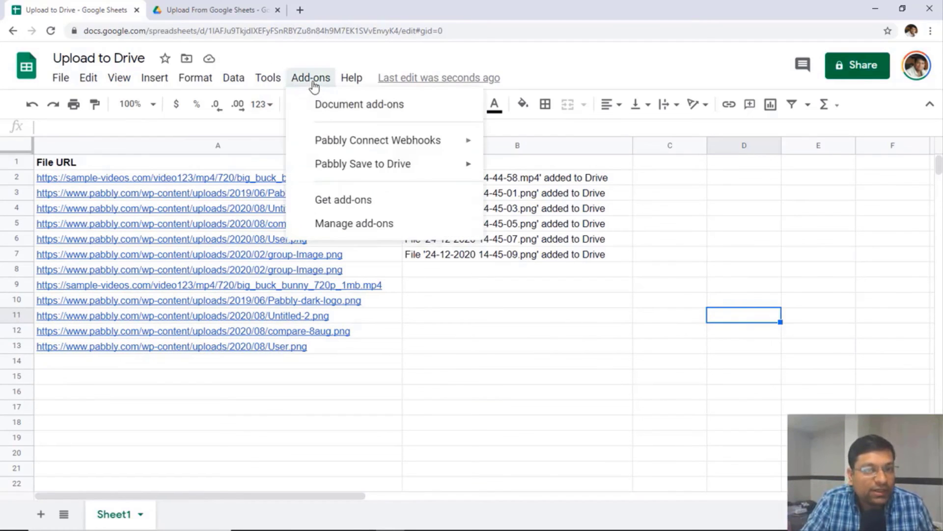
mouse_move(379, 172)
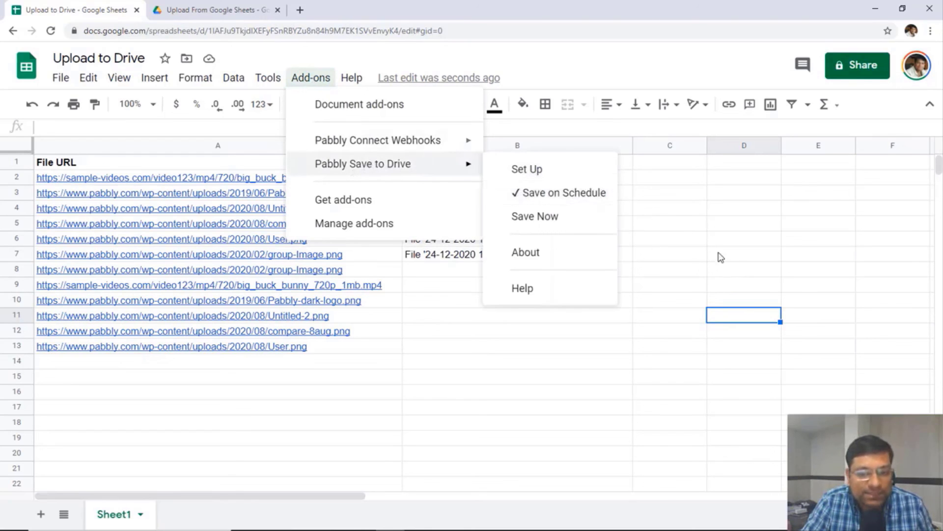
left_click(681, 230)
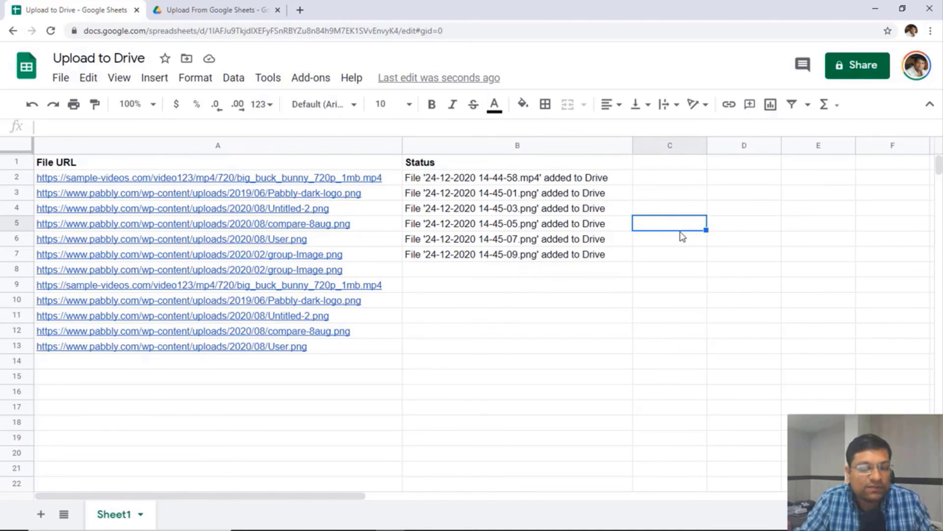